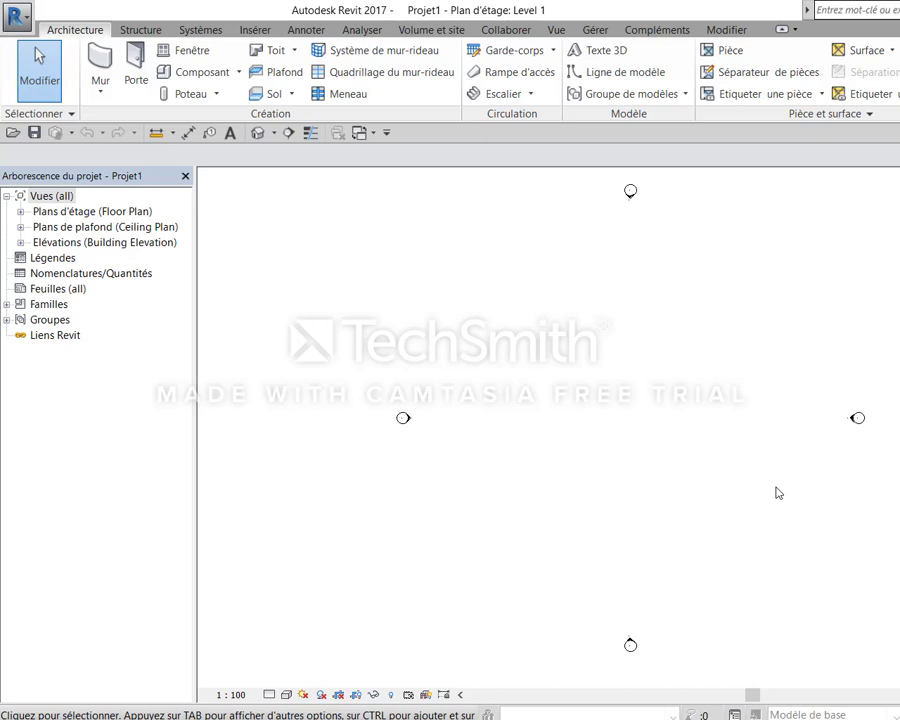
Draw two overlapping rectangular wall loops with the WA wall tool's Rectangle option
key("w")
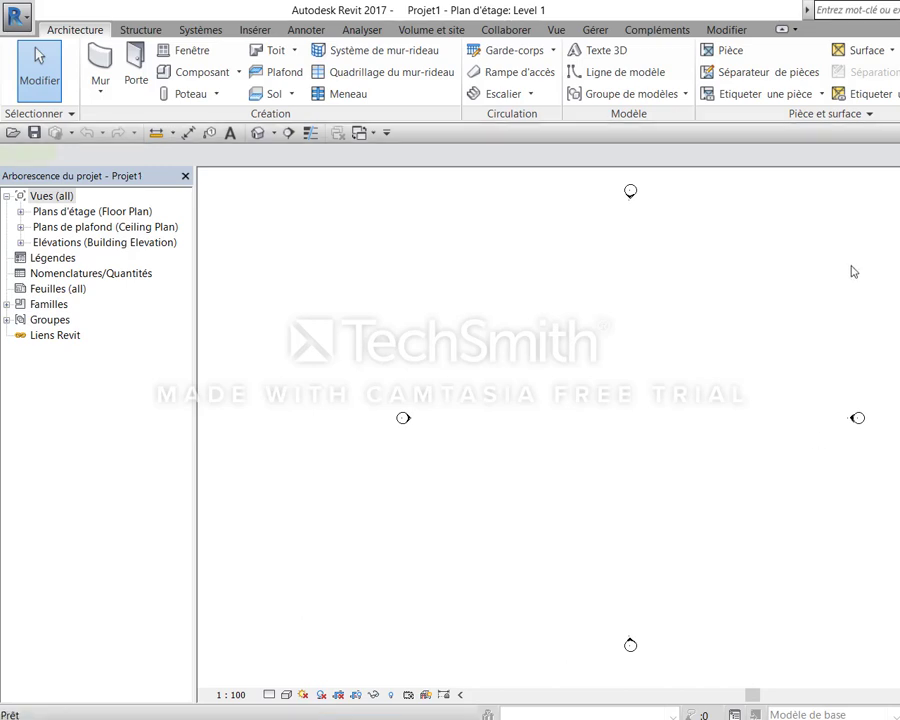
key("a")
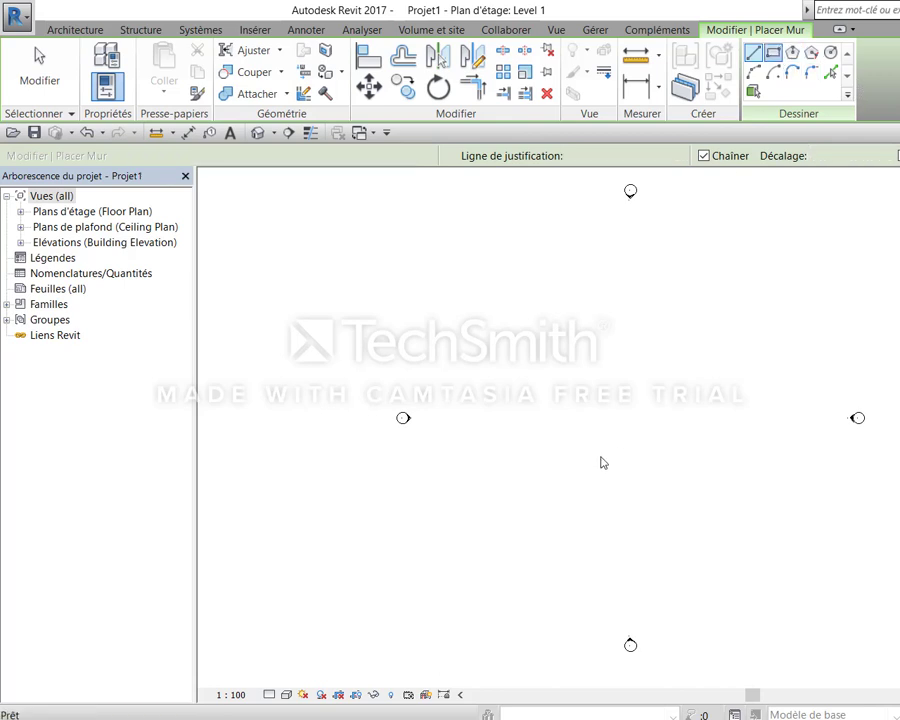
left_click(496, 329)
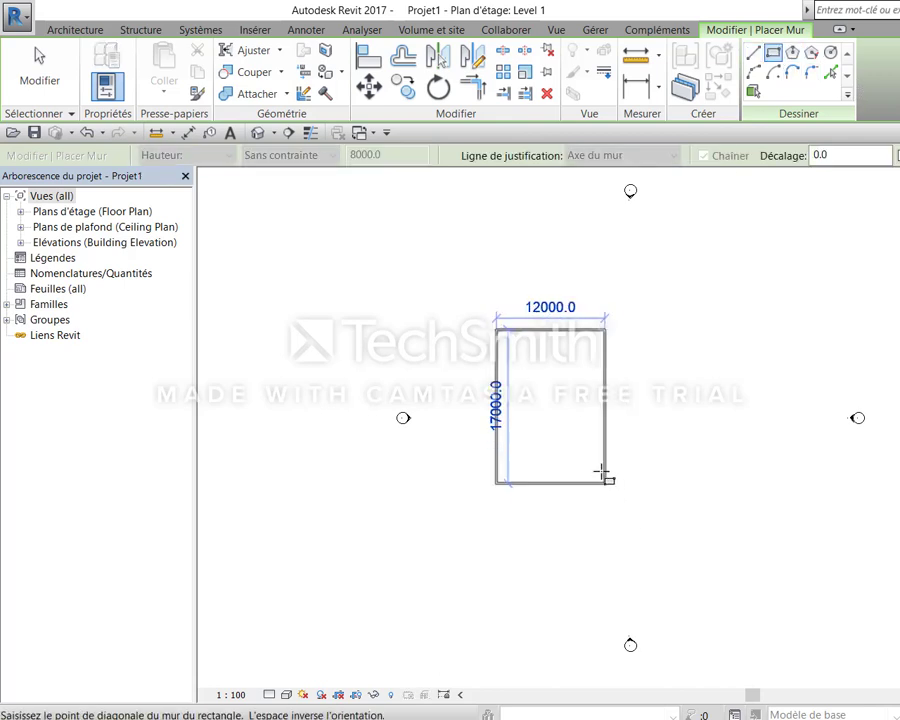
left_click(603, 474)
left_click(573, 400)
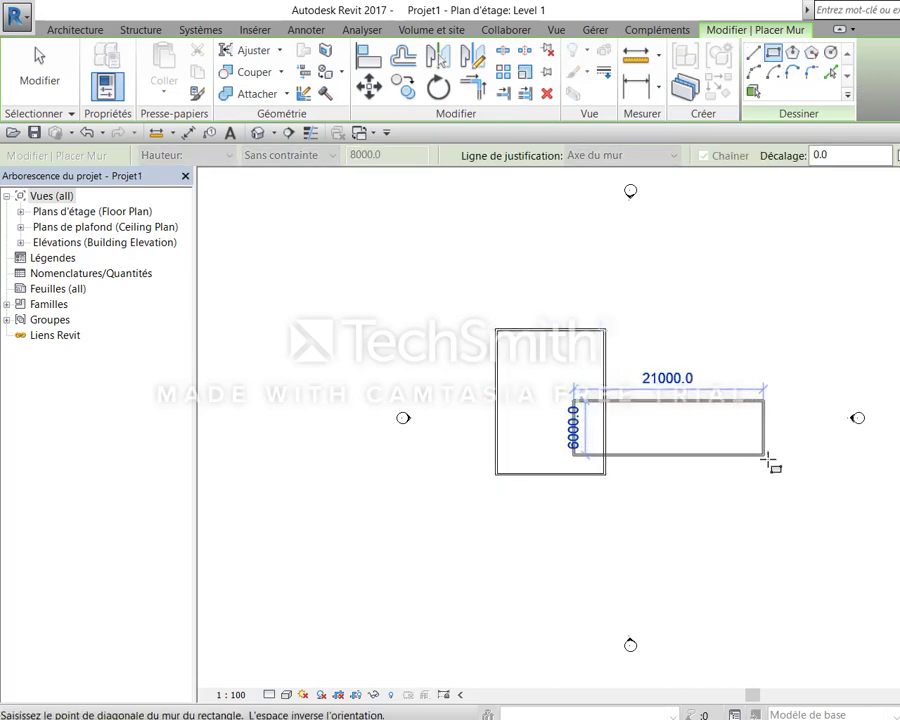
left_click(767, 458)
key("Escape")
key("Escape")
Trim the joining top and bottom walls to corners with TR, then select the leftover interior wall
scroll(670, 428, "up", 3)
key("s")
key("l")
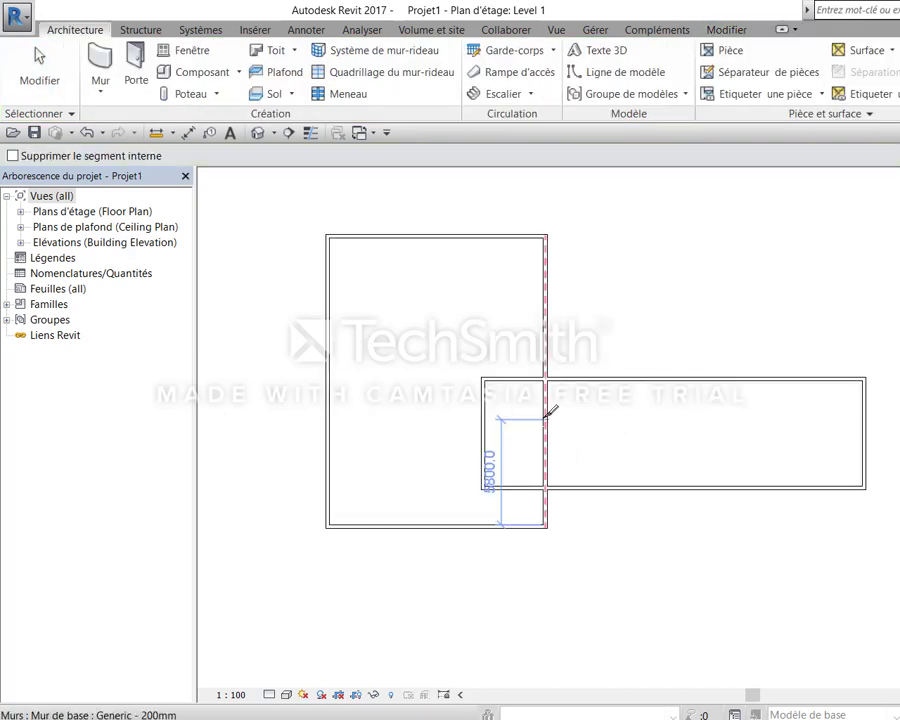
key("Escape")
key("t")
key("r")
left_click(578, 379)
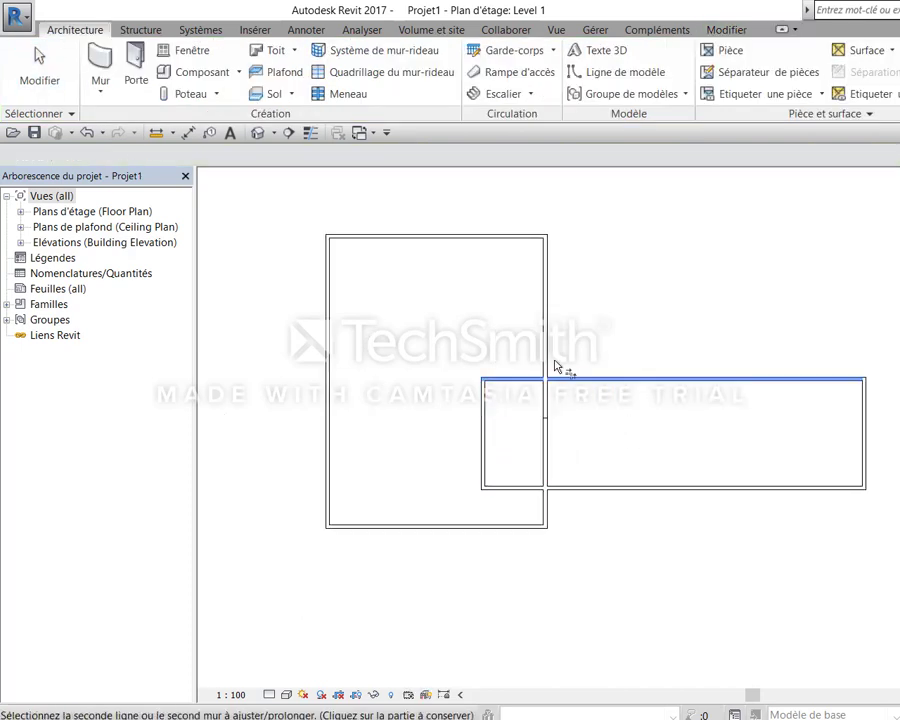
left_click(550, 362)
left_click(582, 489)
left_click(550, 515)
left_click(610, 494)
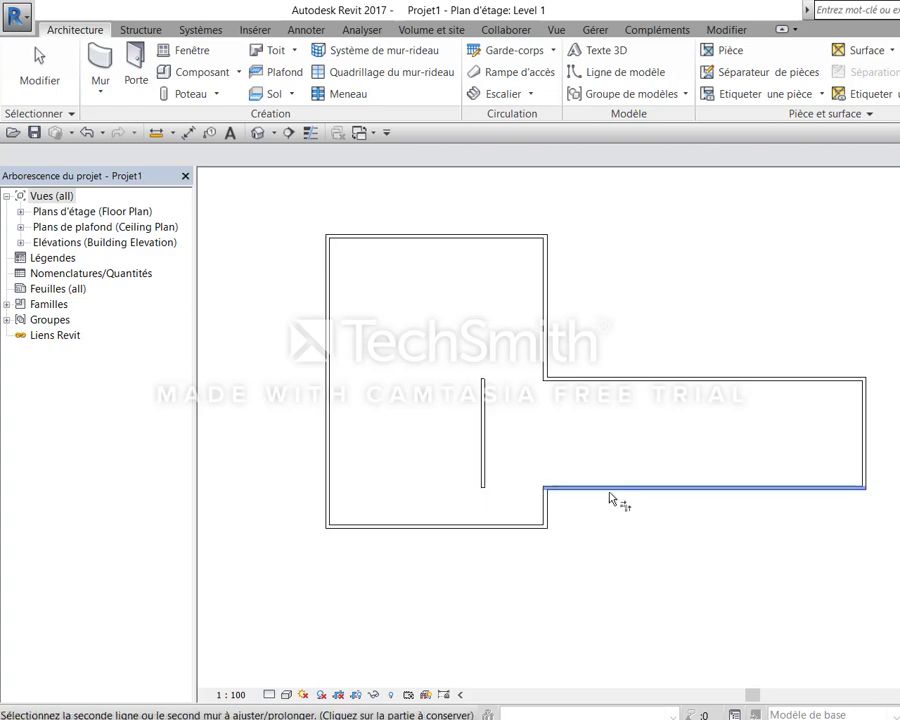
key("Escape")
key("Escape")
left_click(485, 444)
Drag the short interior wall further to the left
scroll(518, 438, "up", 2)
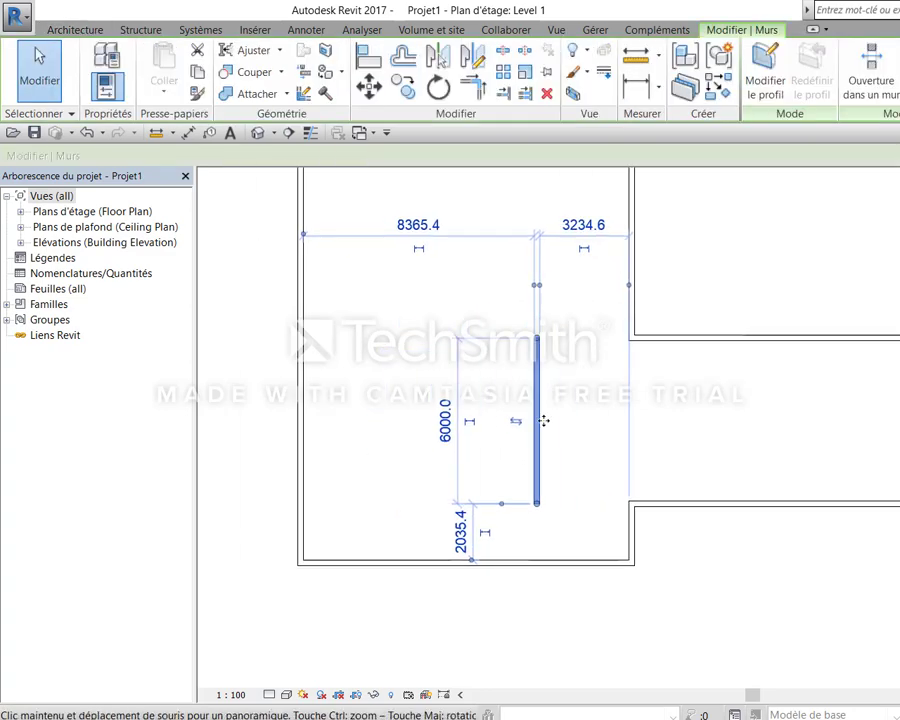
left_click_drag(536, 408, 486, 410)
left_click(658, 392)
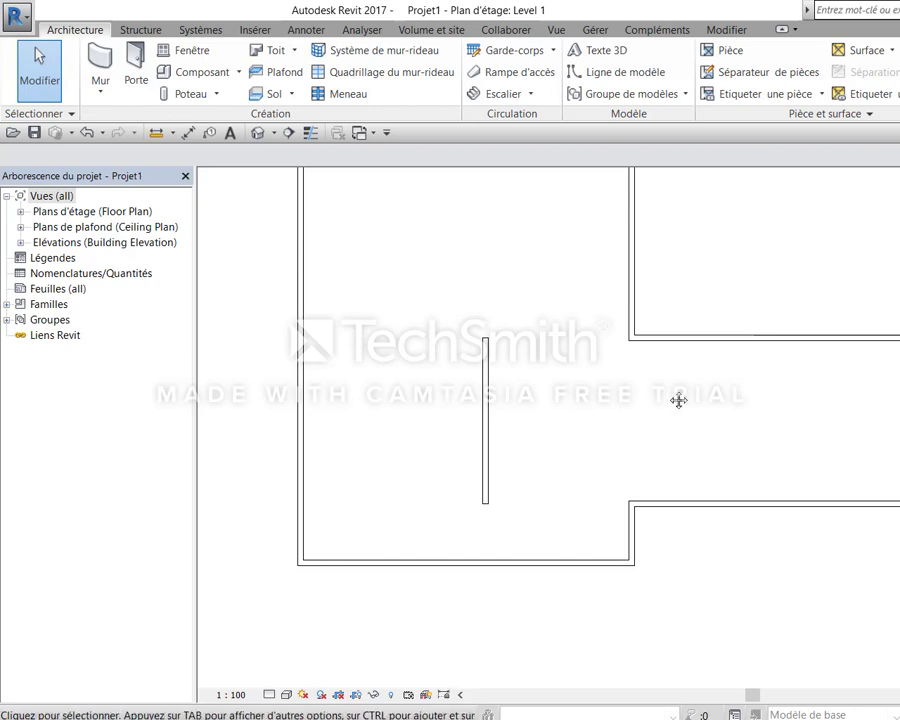
Align the interior wall's top and bottom ends to the right wing's upper and lower walls
scroll(668, 394, "down", 1)
scroll(679, 406, "up", 1)
middle_click_drag(679, 406, 686, 446)
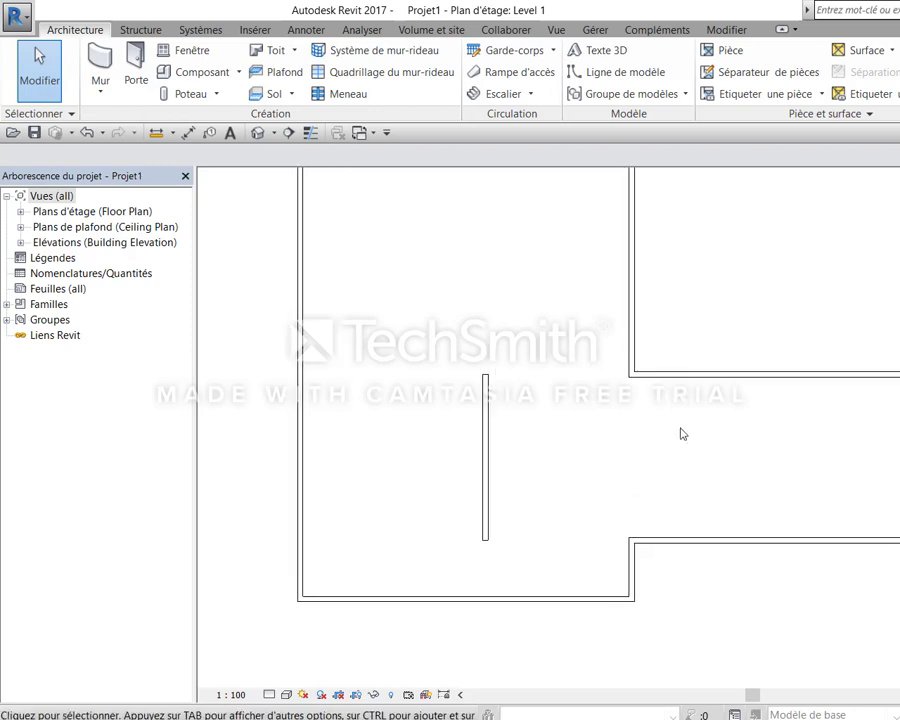
key("a")
key("l")
left_click(700, 376)
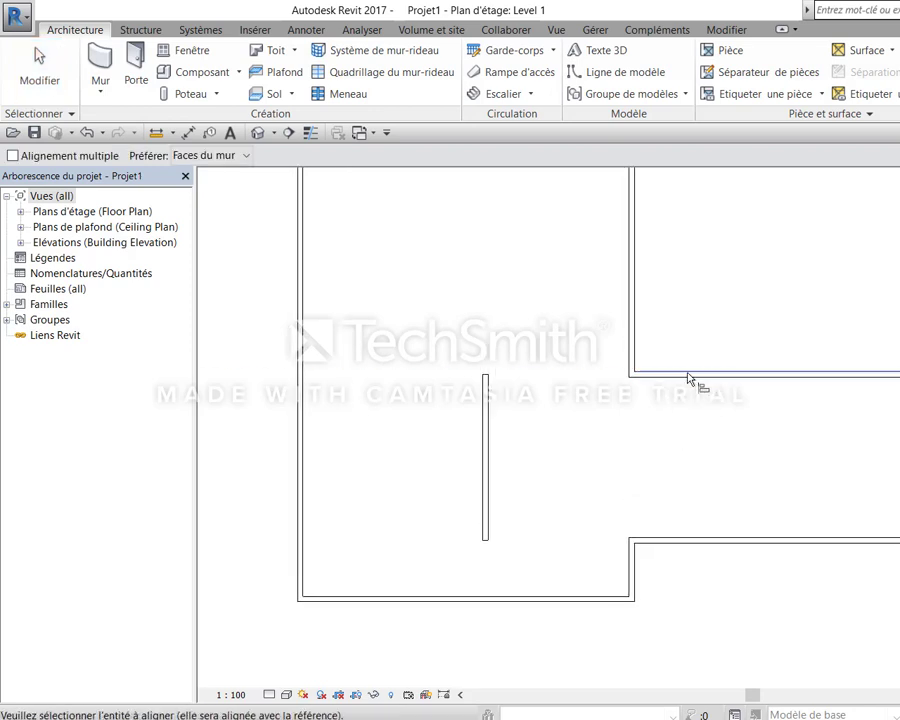
left_click(488, 366)
left_click(725, 555)
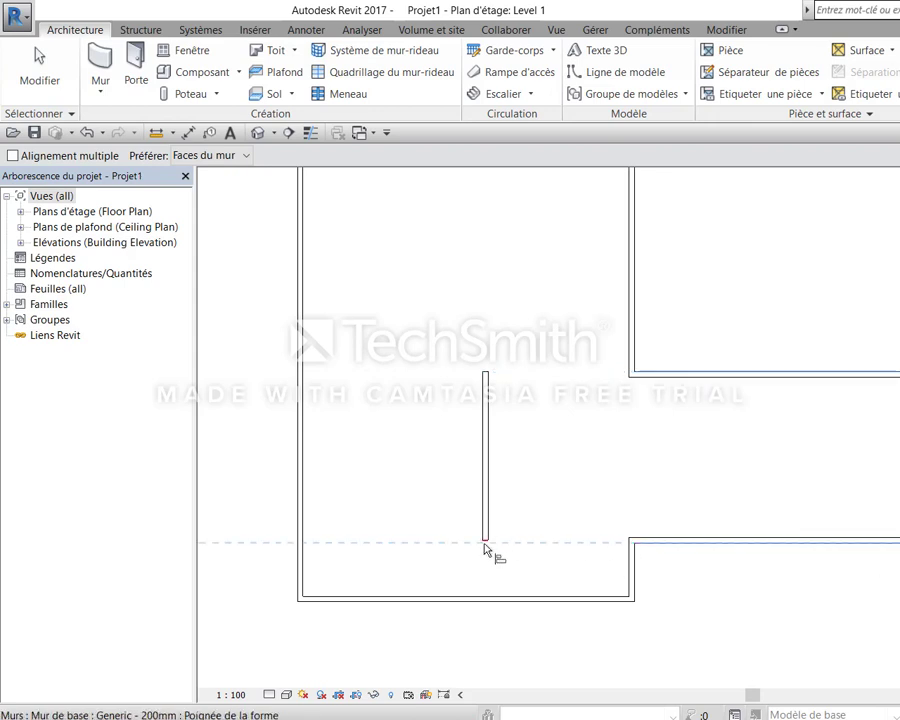
left_click(487, 545)
key("Escape")
key("Escape")
scroll(690, 466, "down", 2)
scroll(691, 469, "up", 2)
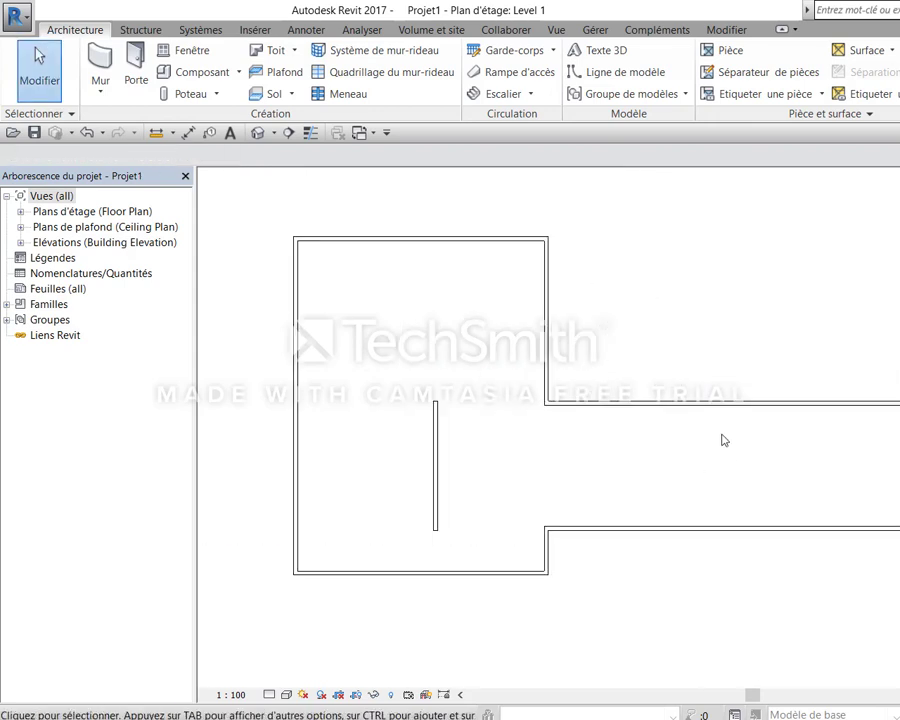
Duplicate the selected wall's type under the name 'Mur de 35cm'
left_click(636, 402)
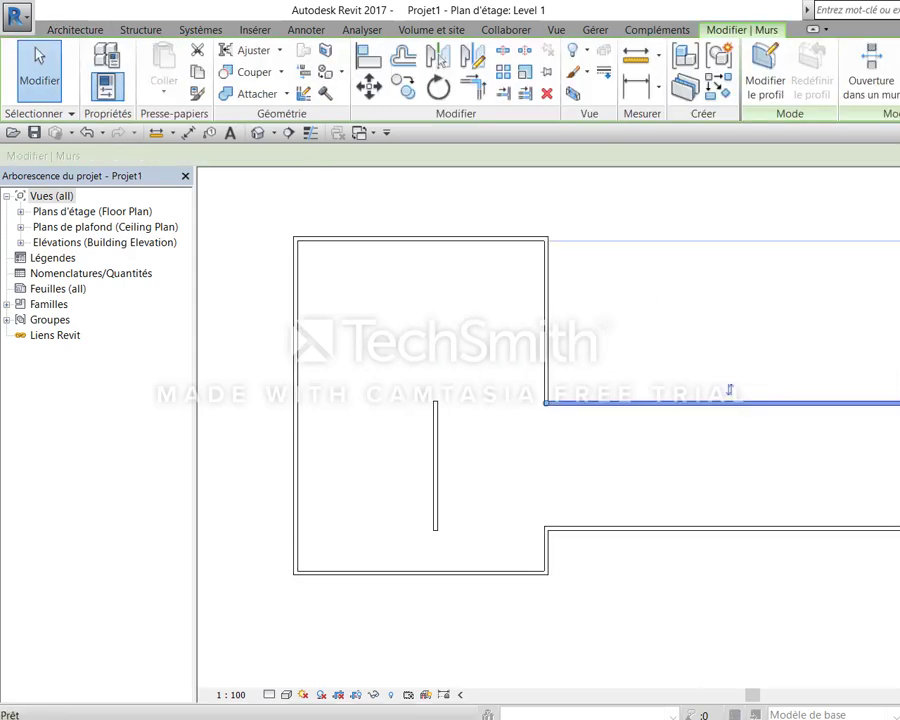
double_click(729, 392)
left_click(662, 146)
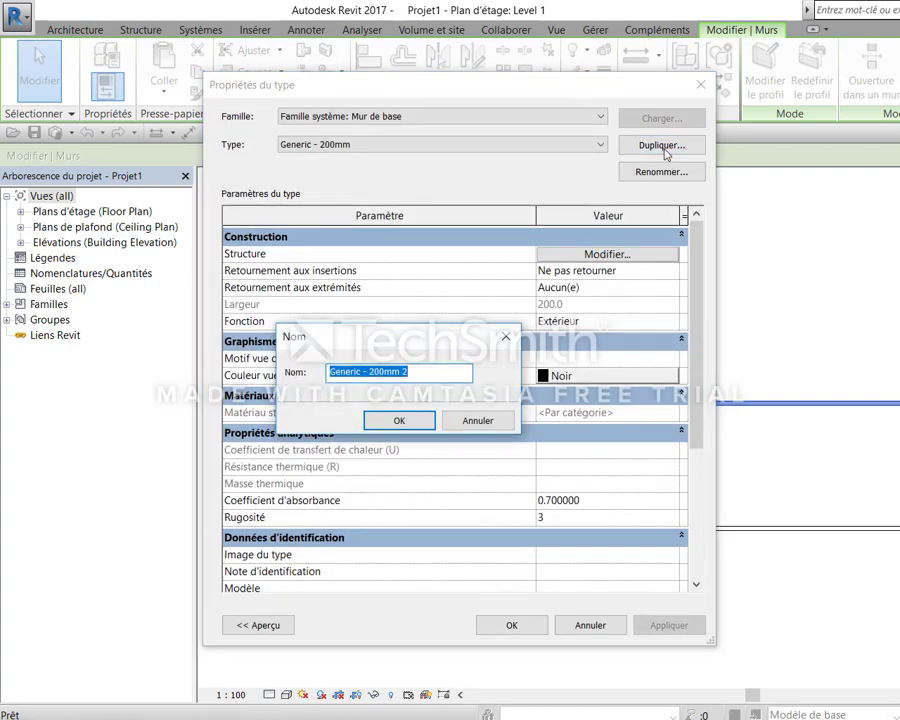
type("Mur de ")
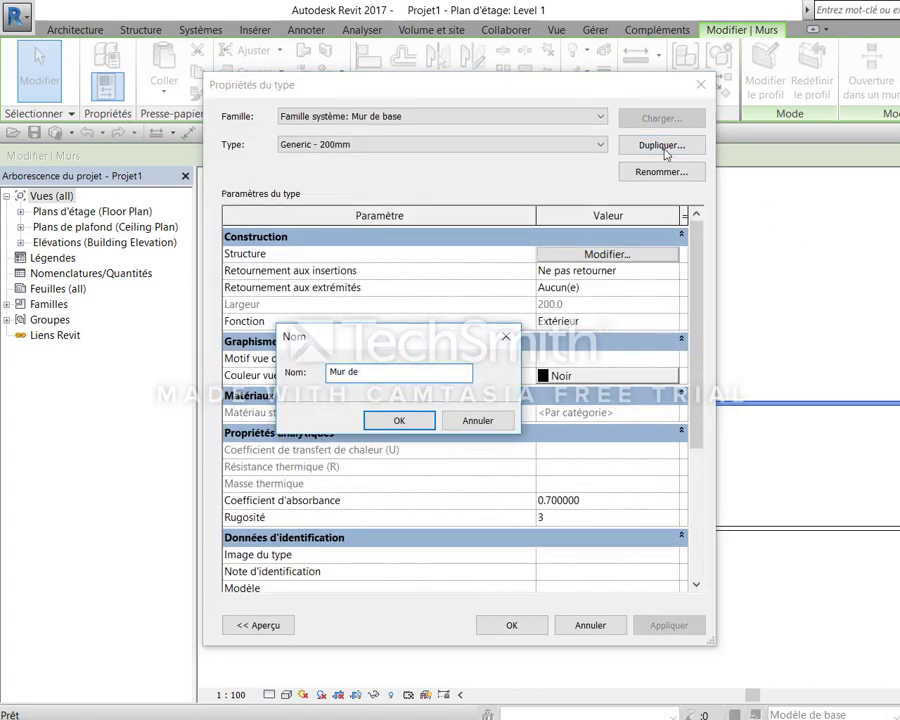
type("35cm")
left_click(398, 419)
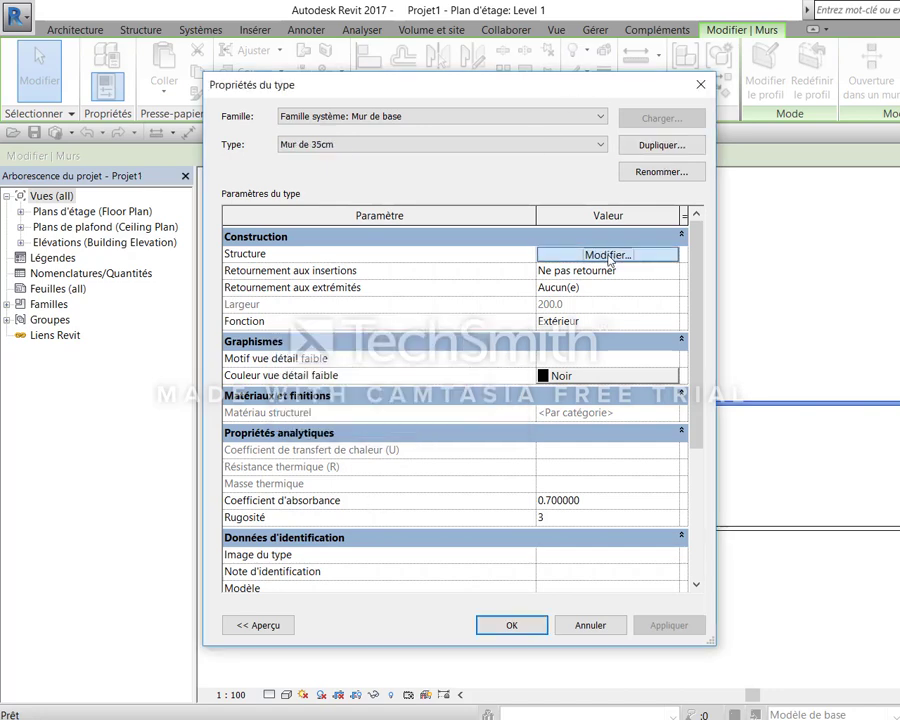
Open the Mur de 35cm layer structure with the section preview shown
left_click(608, 256)
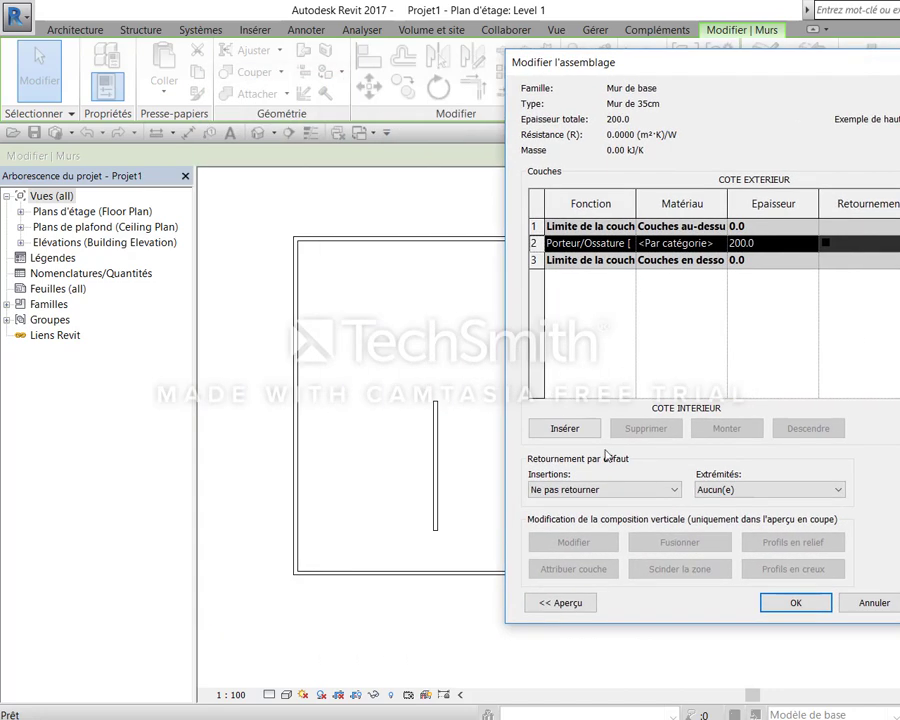
left_click(577, 604)
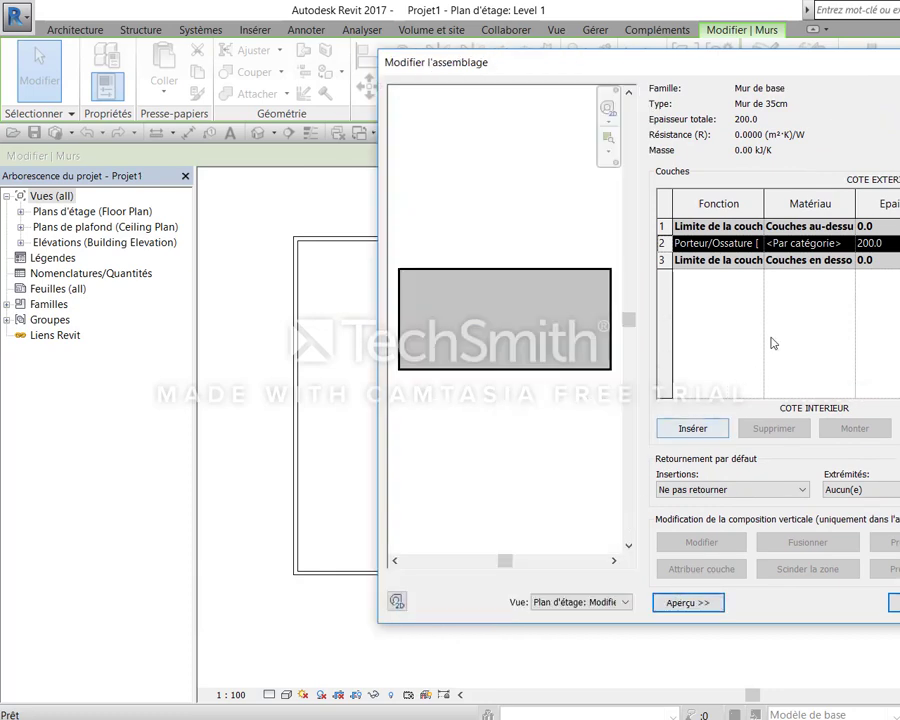
left_click(887, 247)
Set project length units to metres rounded to 2 decimals, then open the wall's type properties
key("Escape")
key("Escape")
key("Escape")
key("u")
key("n")
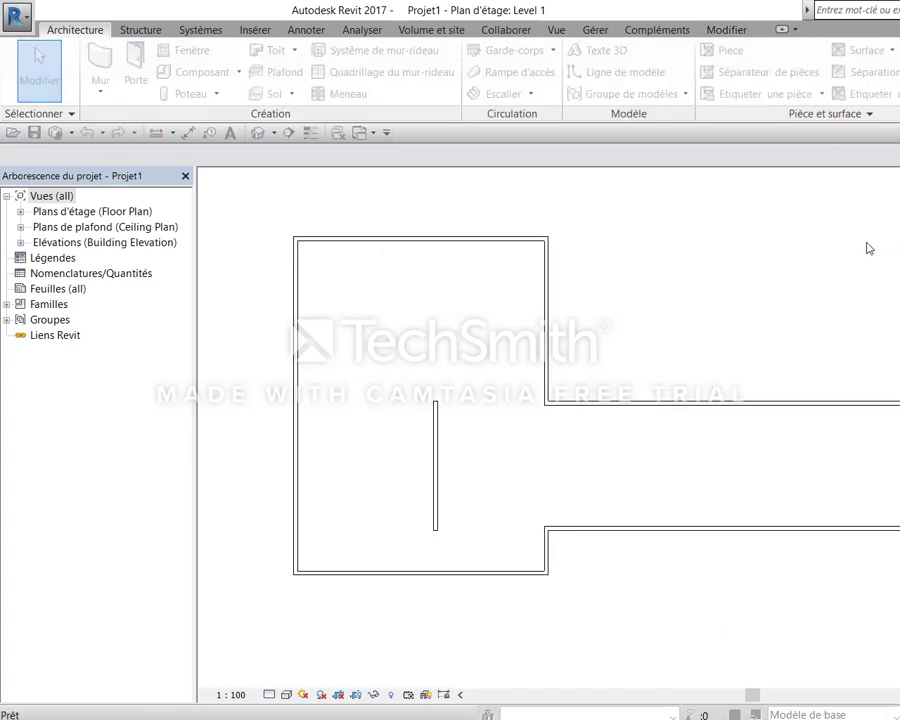
left_click(715, 243)
left_click(685, 275)
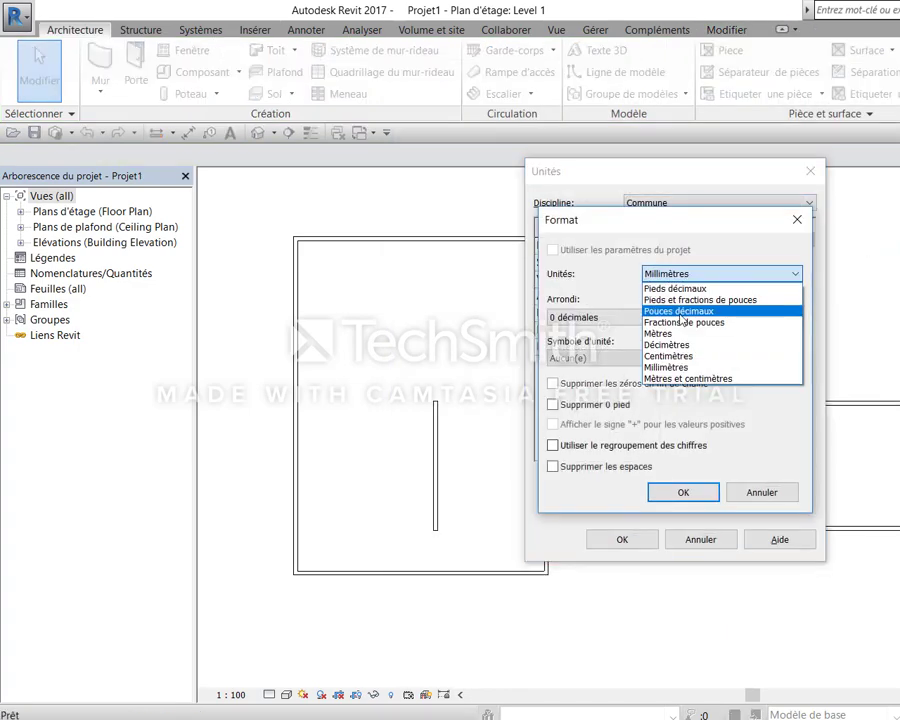
left_click(680, 337)
left_click(612, 318)
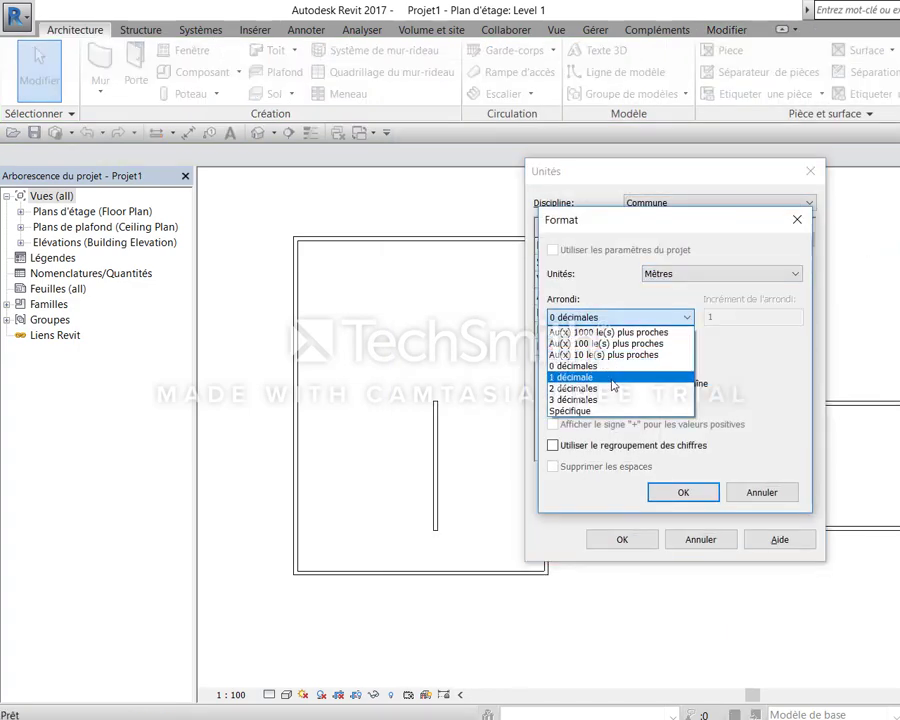
left_click(585, 385)
left_click(683, 492)
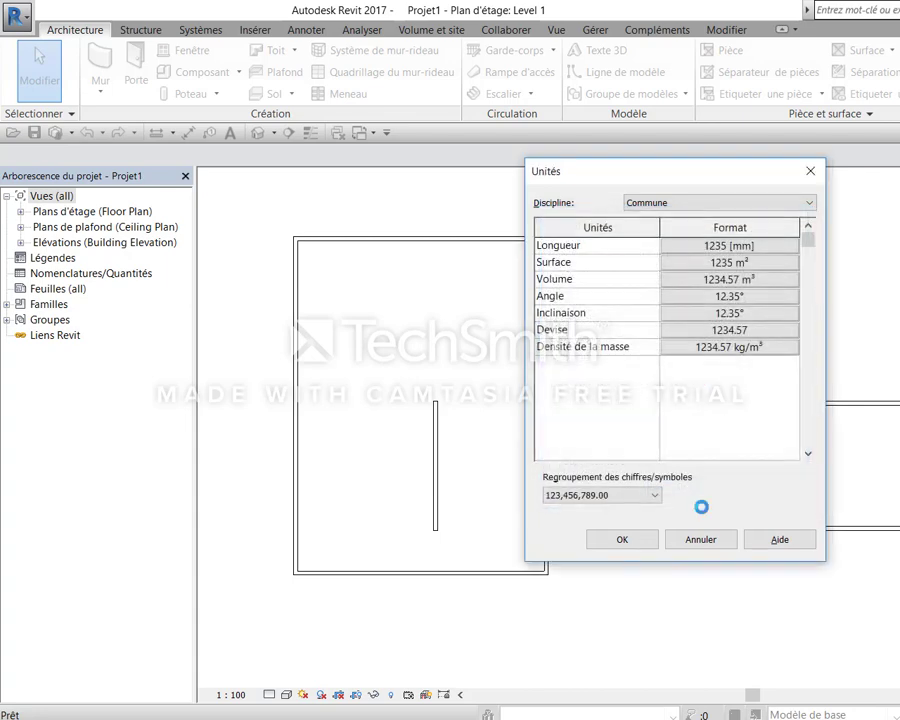
left_click(612, 545)
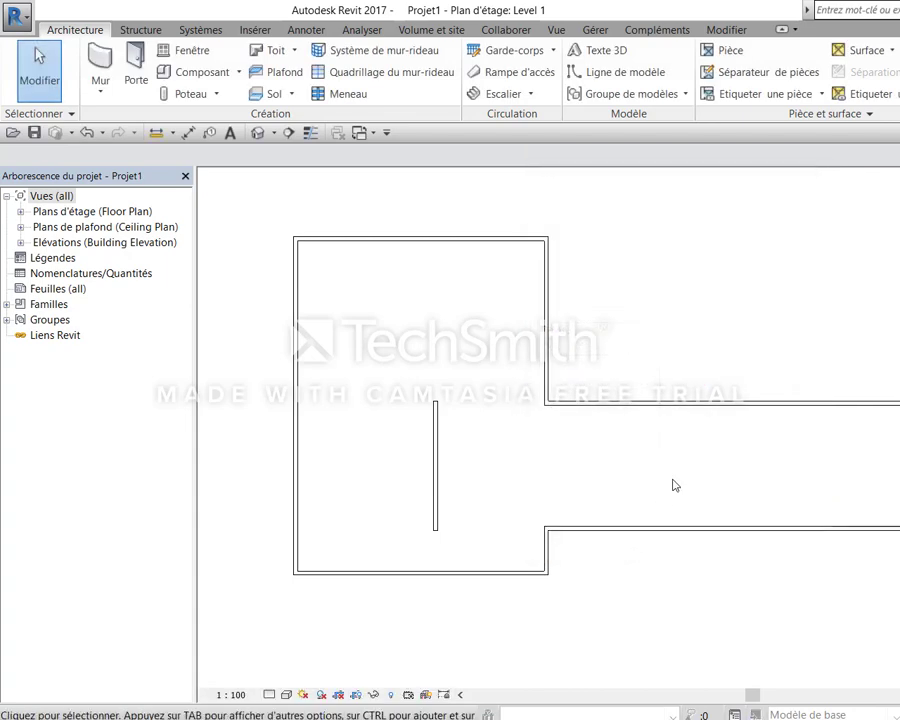
left_click(707, 402)
left_click(107, 85)
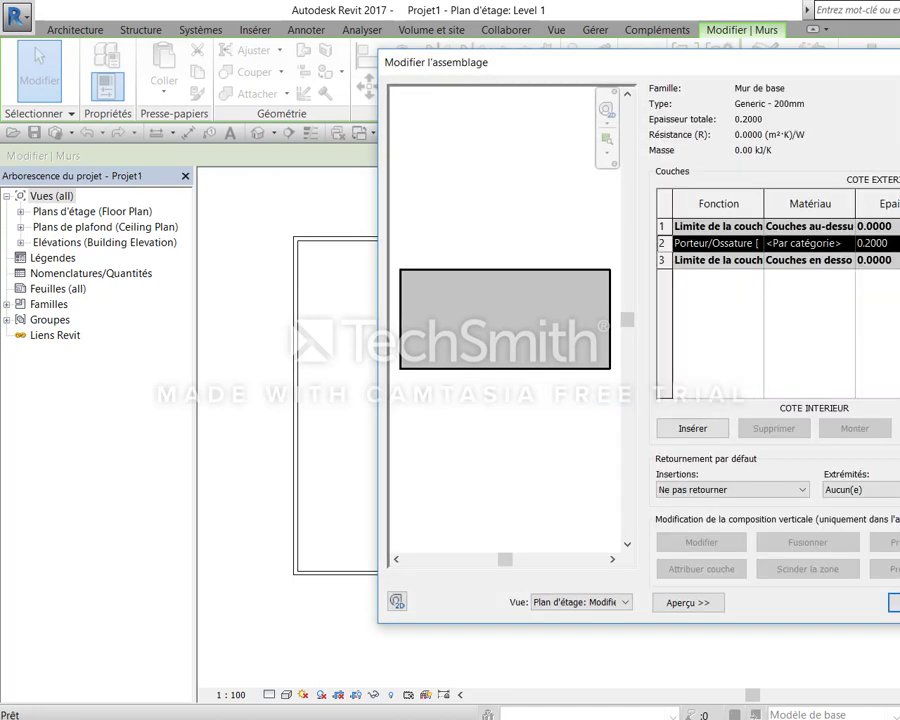
Duplicate the wall type as 'Double cloison 35cm' and open its layer structure
left_click(893, 602)
left_click(899, 121)
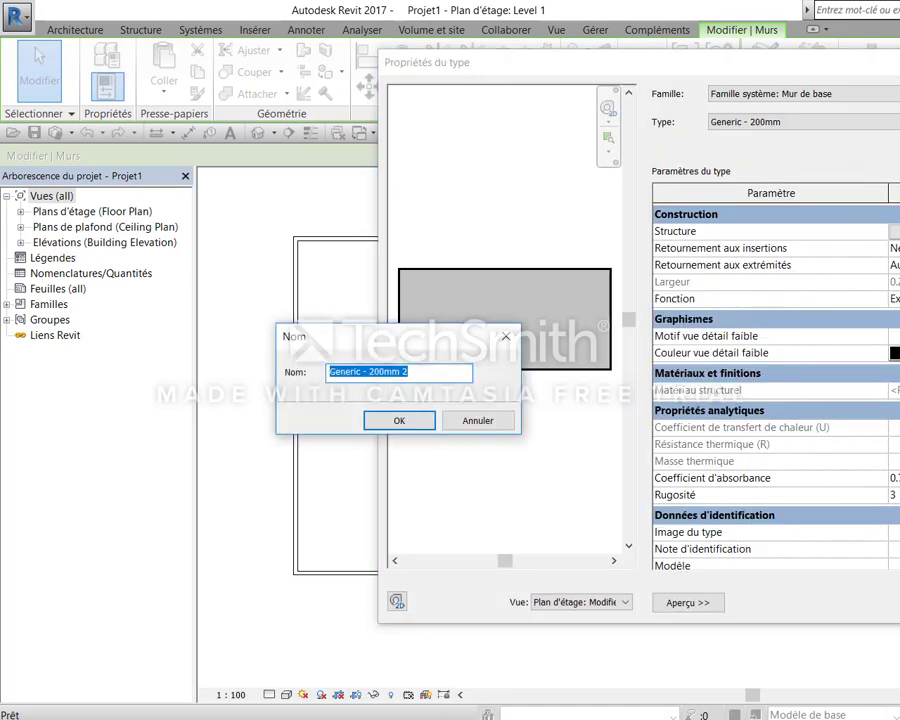
type("Double ")
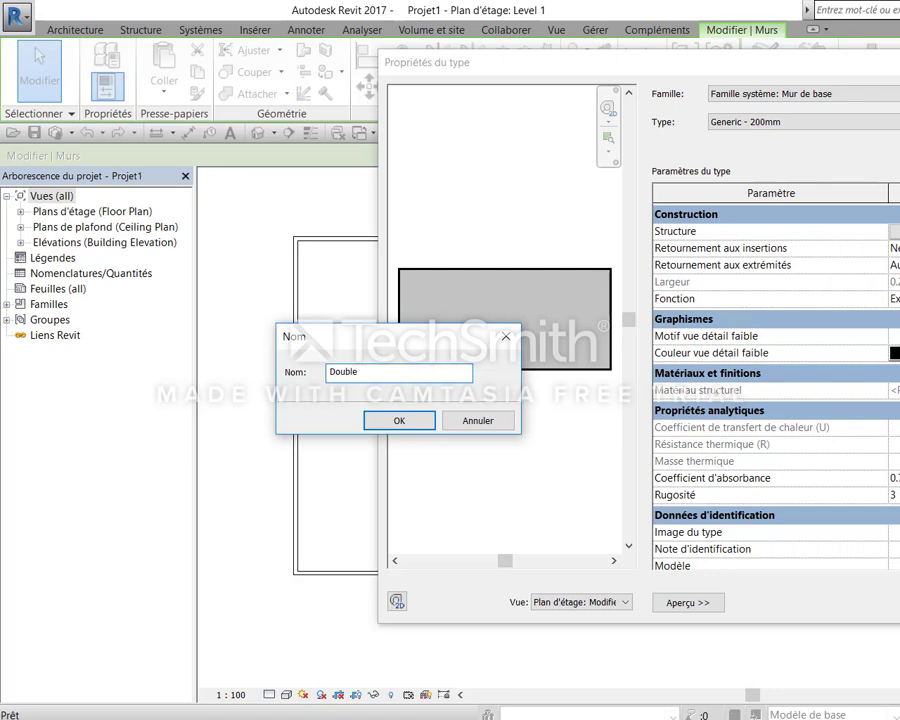
type("cloison 35c")
type("m")
left_click(428, 419)
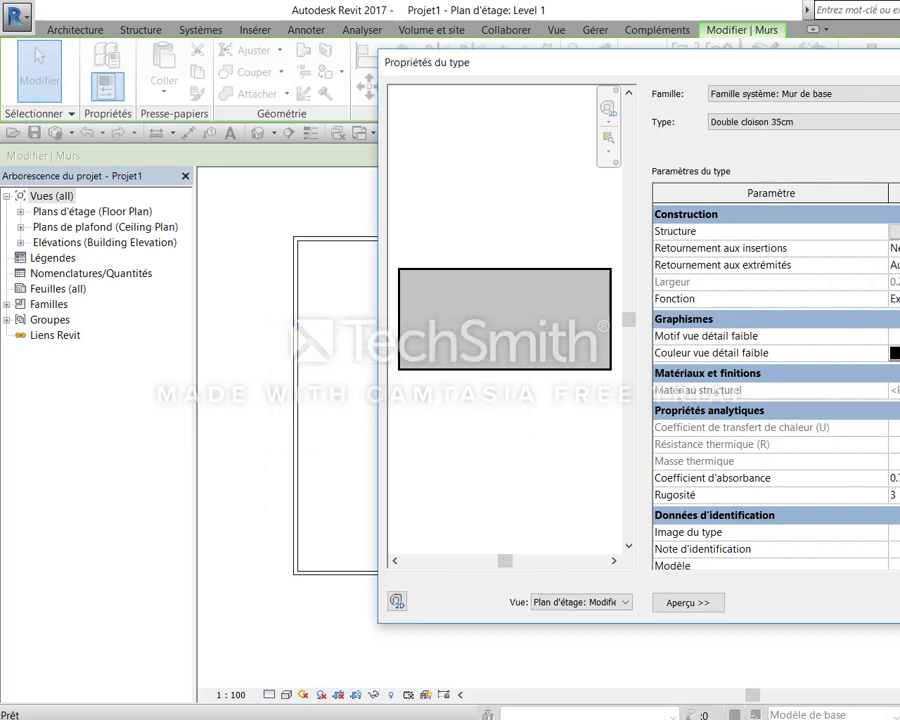
left_click(895, 231)
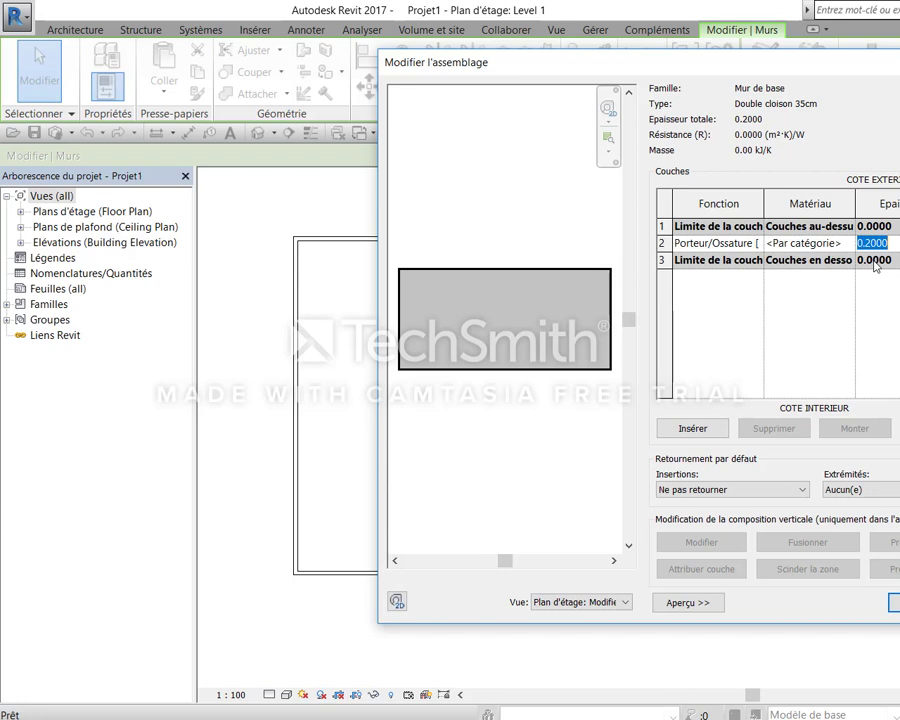
Insert four new structural layers above the 0.2000 layer in the Double cloison 35cm assembly
left_click(698, 432)
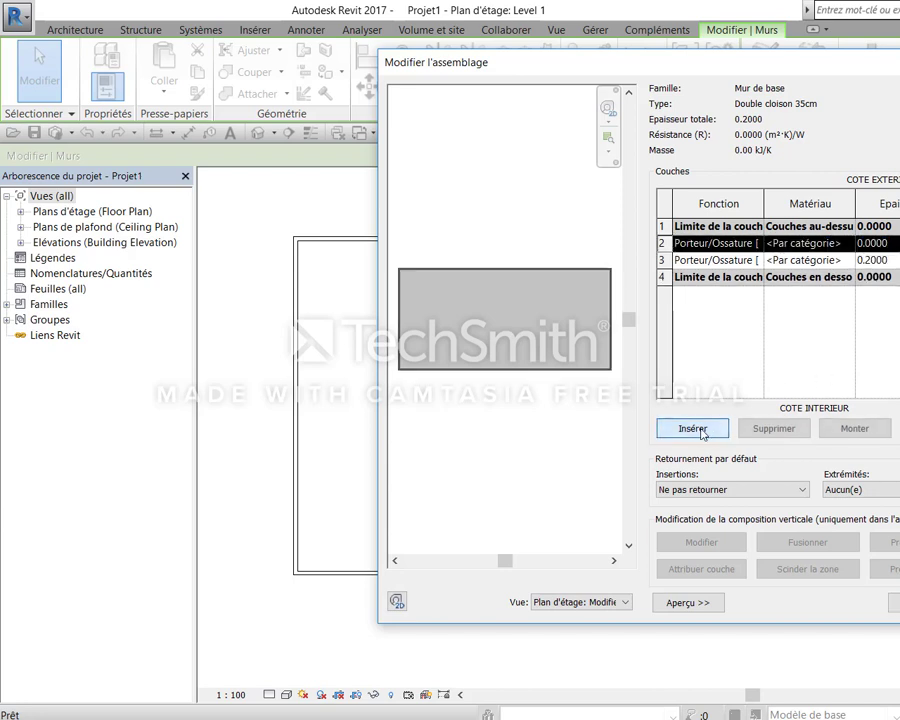
left_click(700, 432)
left_click(702, 433)
left_click(702, 433)
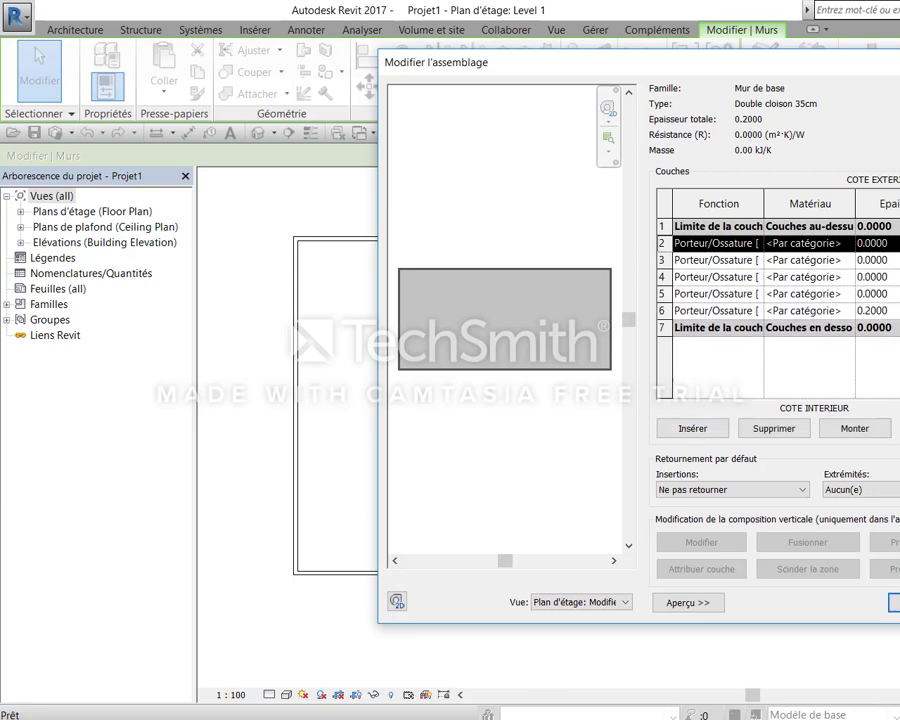
left_click(895, 242)
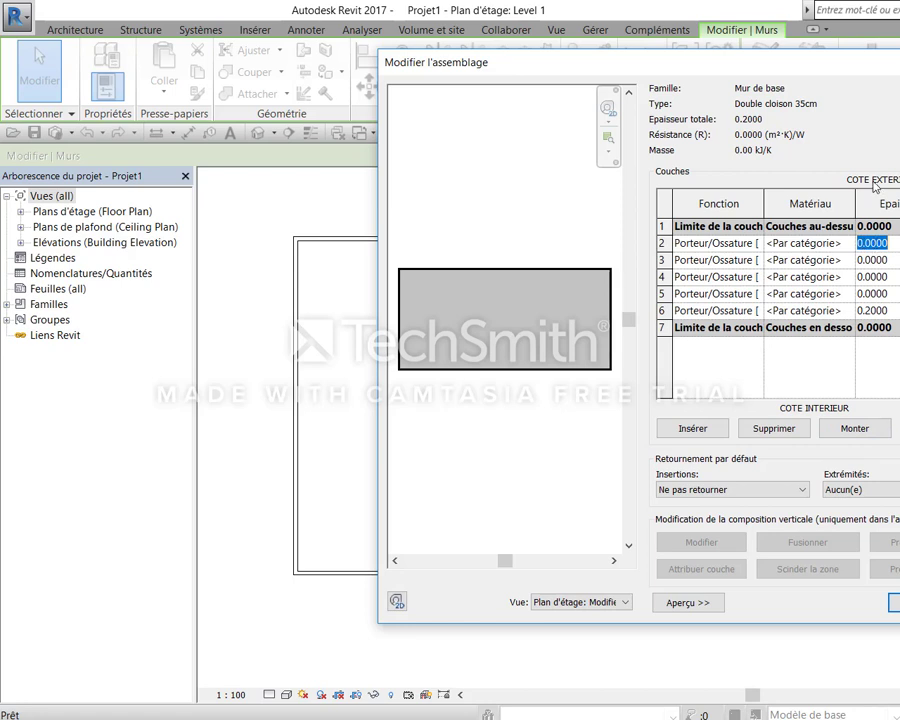
left_click(888, 311)
Set layer 2 to 0.025 thick and move the 0.2000 layer up three rows
left_click(876, 243)
type(".025")
left_click(873, 260)
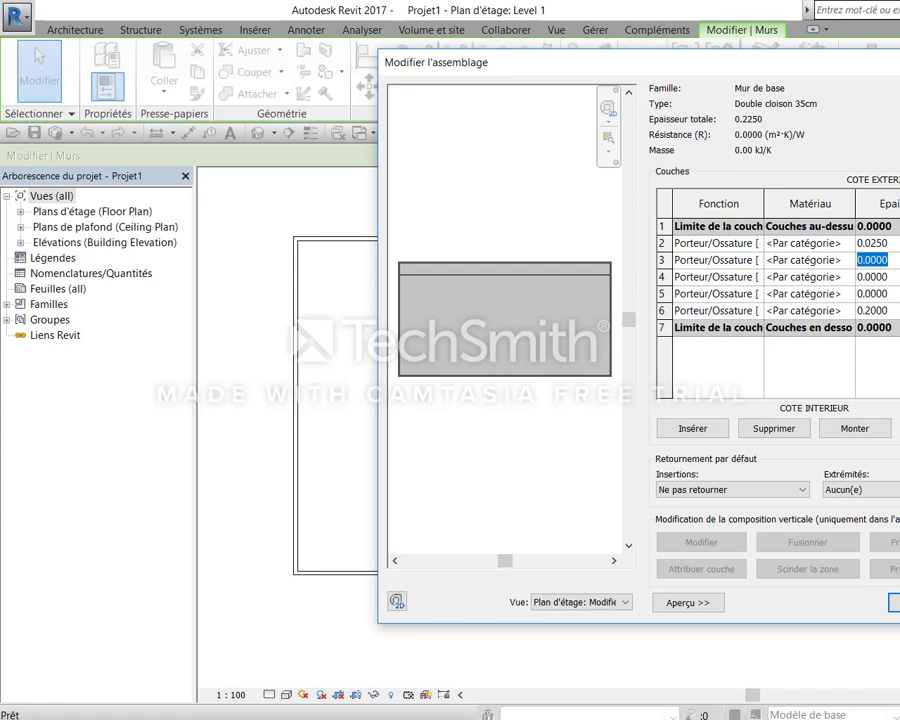
left_click(872, 243)
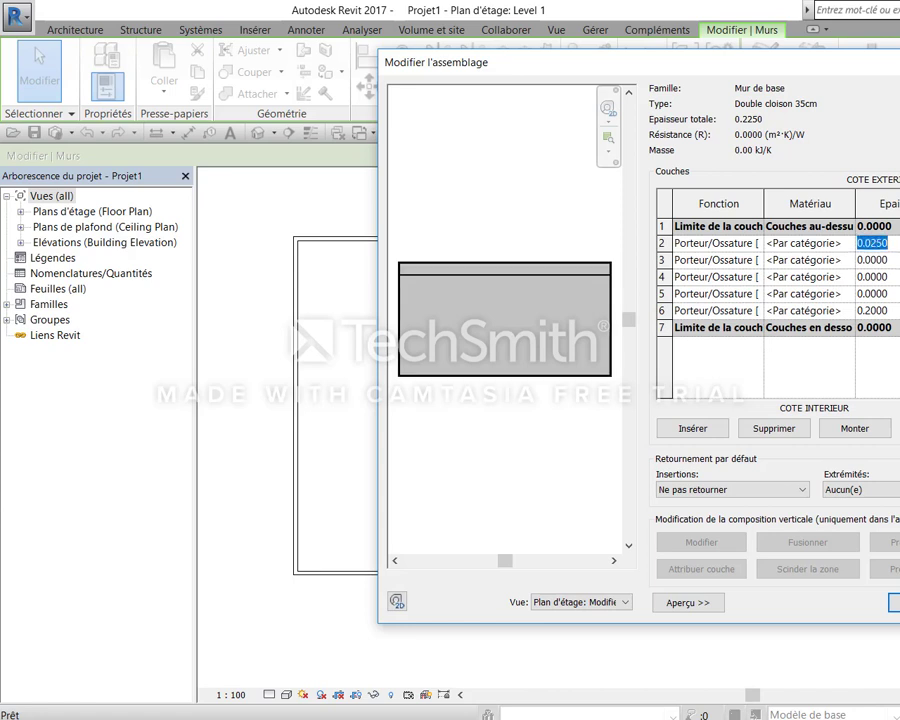
left_click(872, 310)
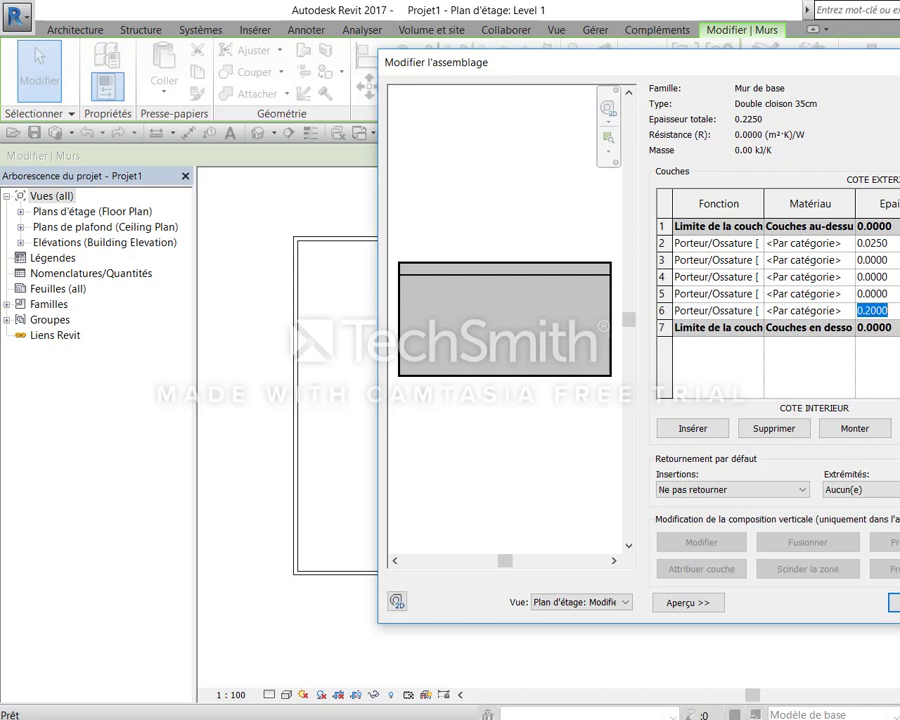
left_click(865, 434)
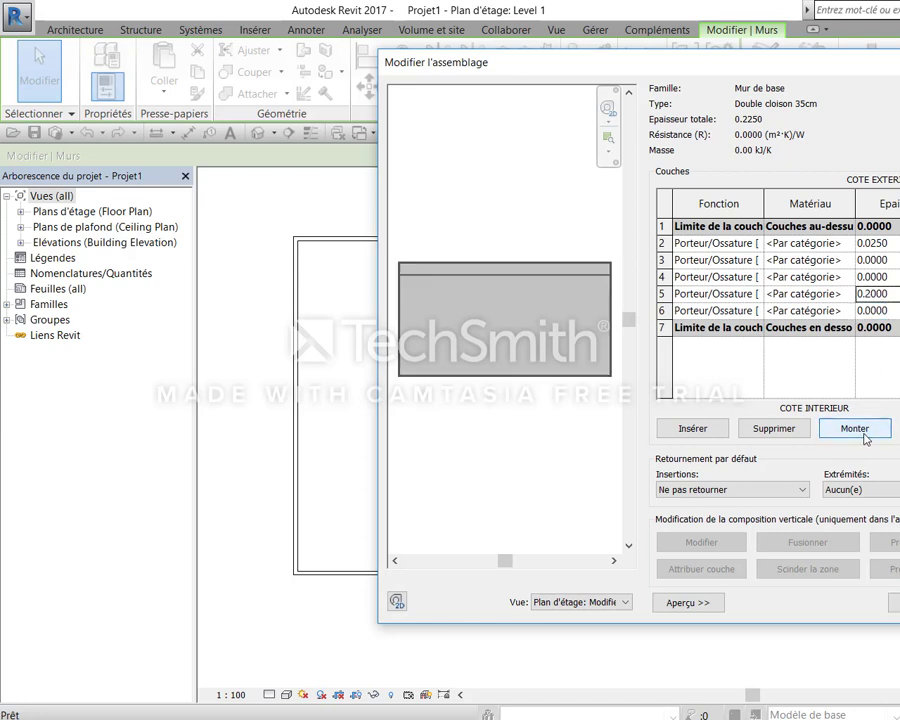
left_click(864, 436)
left_click(864, 436)
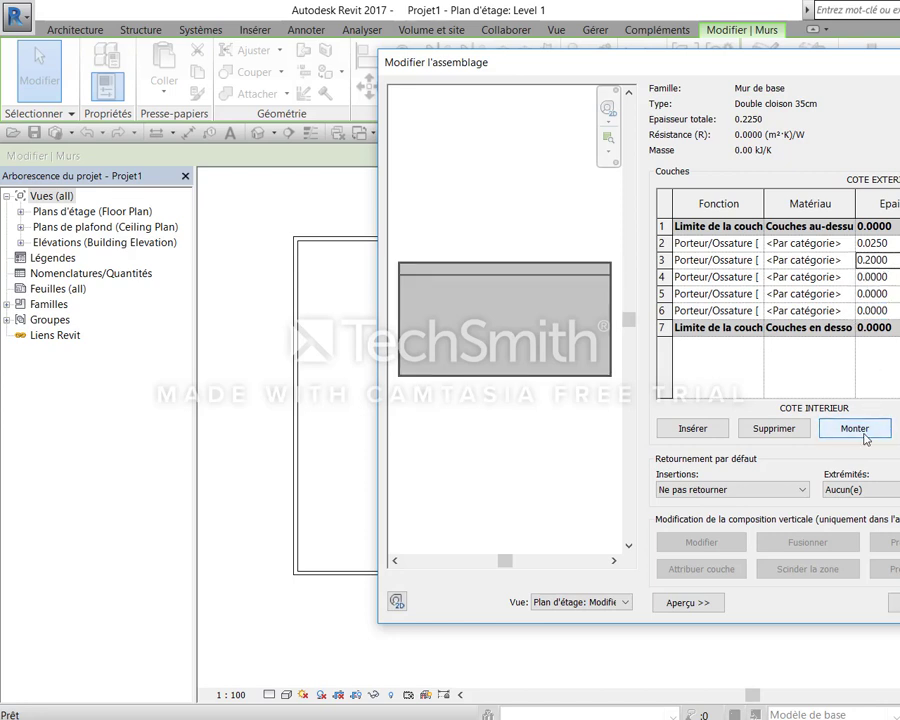
Enter 0.04, 0.07 and 0.015 as the thicknesses of layers 4, 5 and 6
left_click(894, 280)
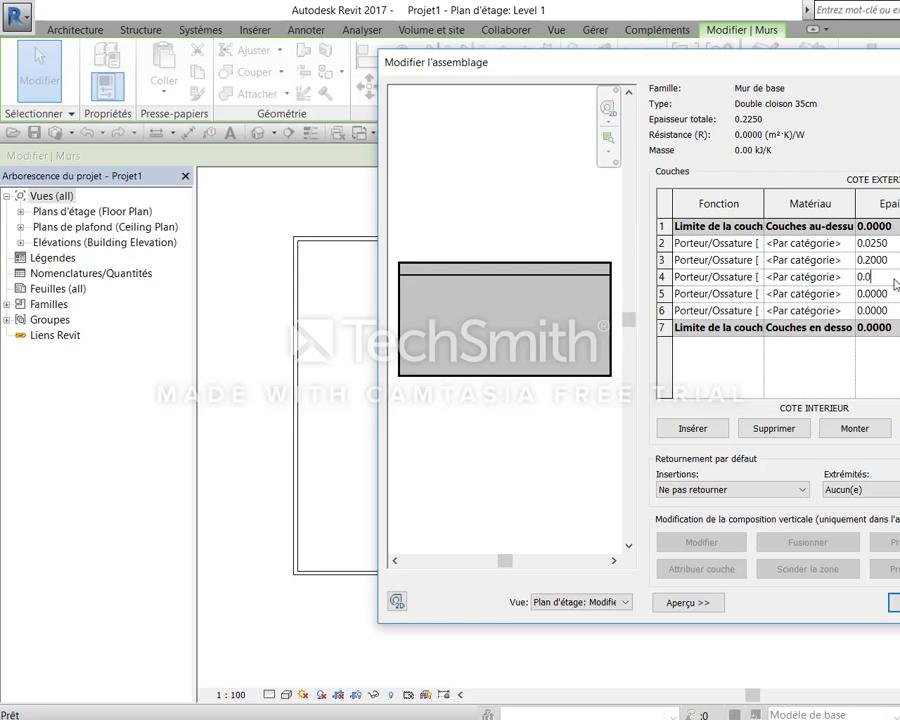
key("BackSpace")
key("BackSpace")
key("BackSpace")
type("04")
key("Return")
type(".07")
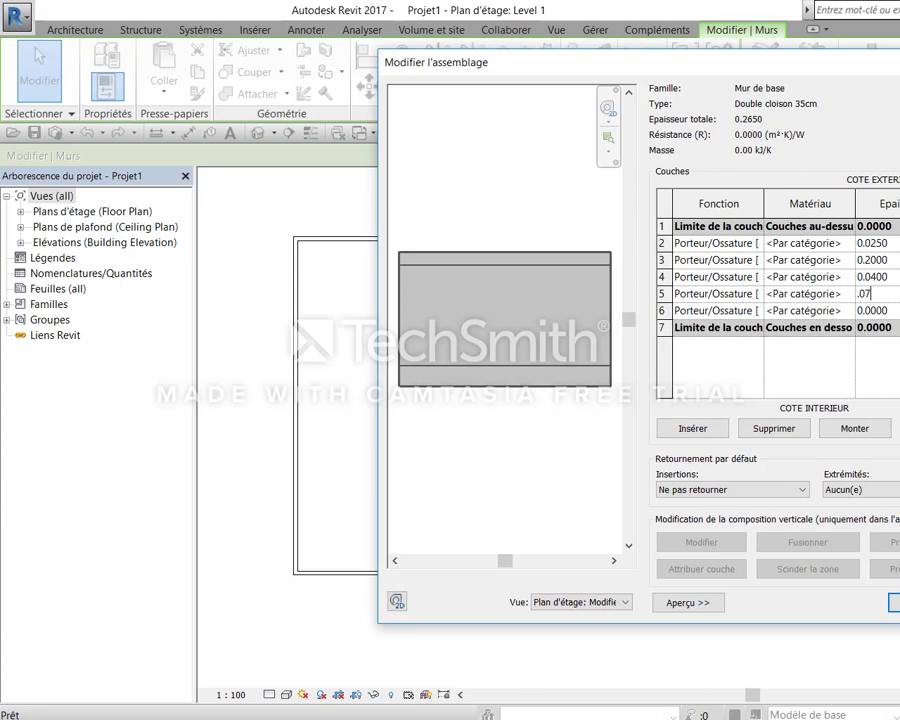
key("Return")
type(".")
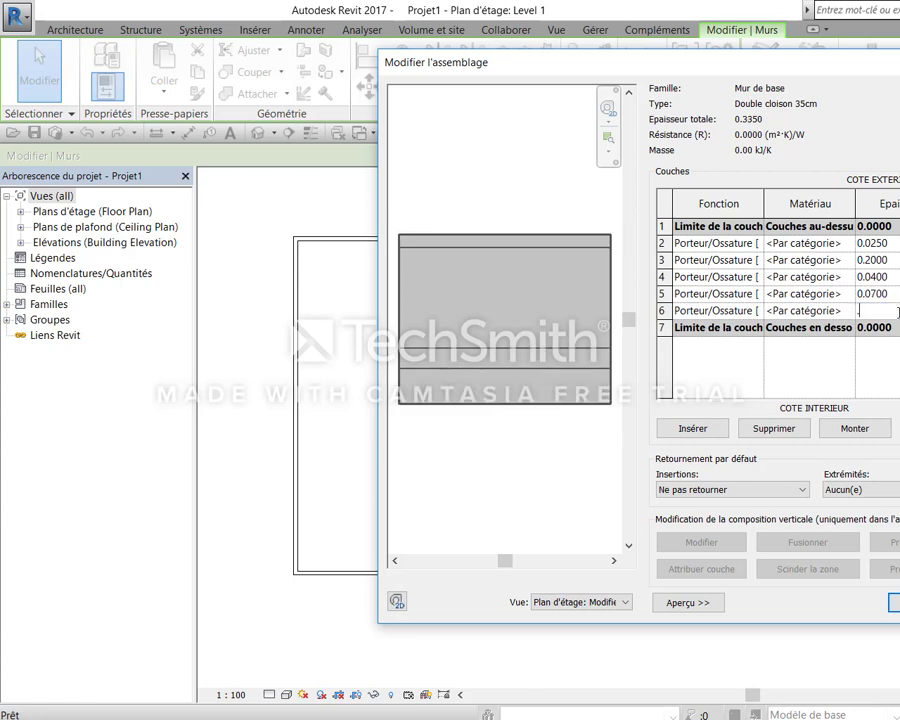
type("015")
key("Return")
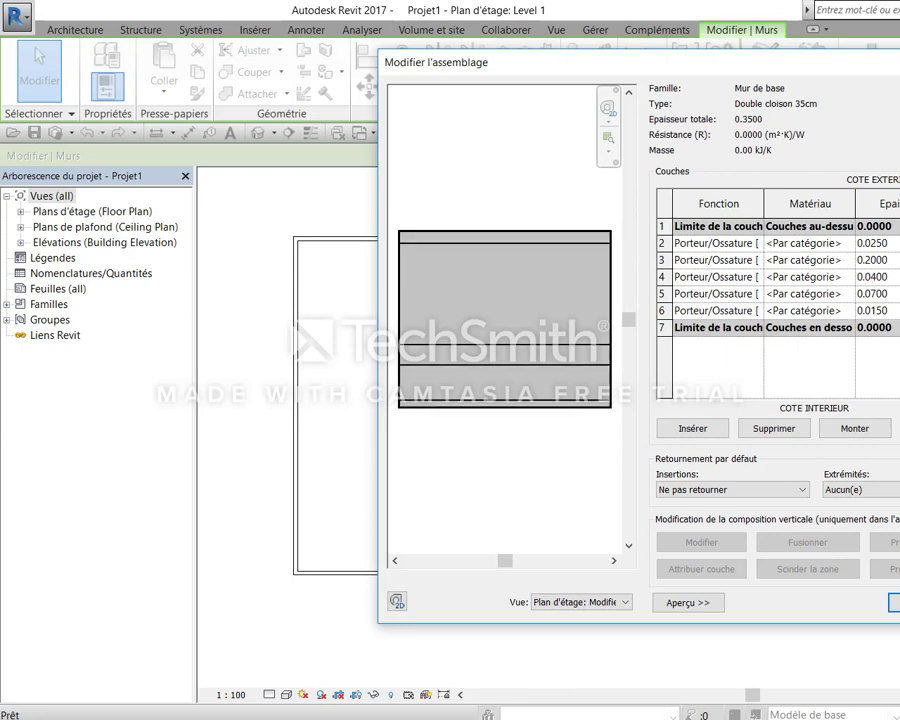
From layer 2's material browser, search 'enduit' and 'mur', then create a new blank material
left_click(805, 243)
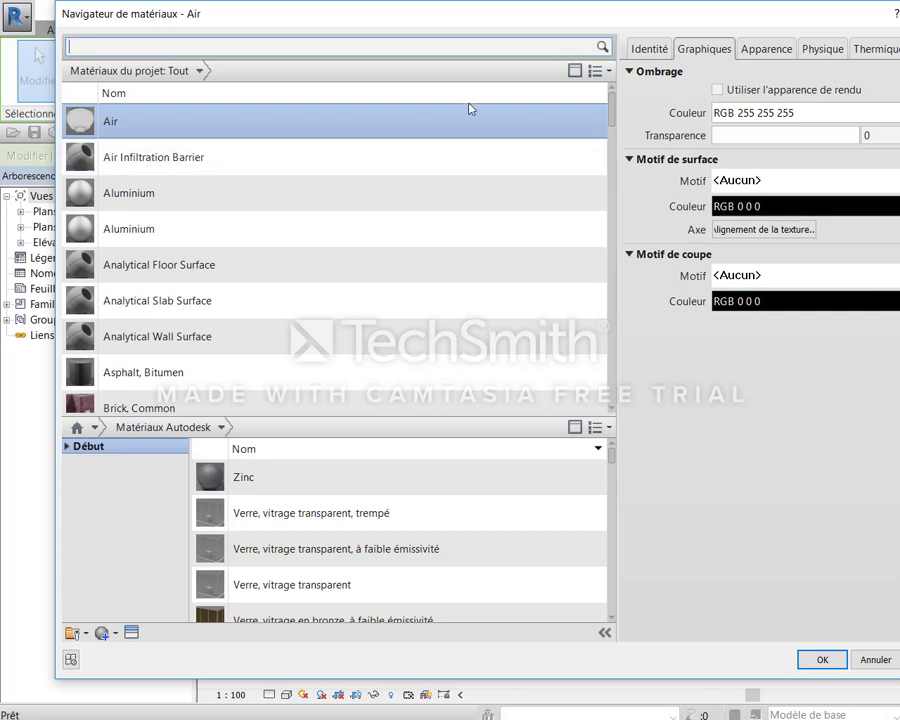
type("end")
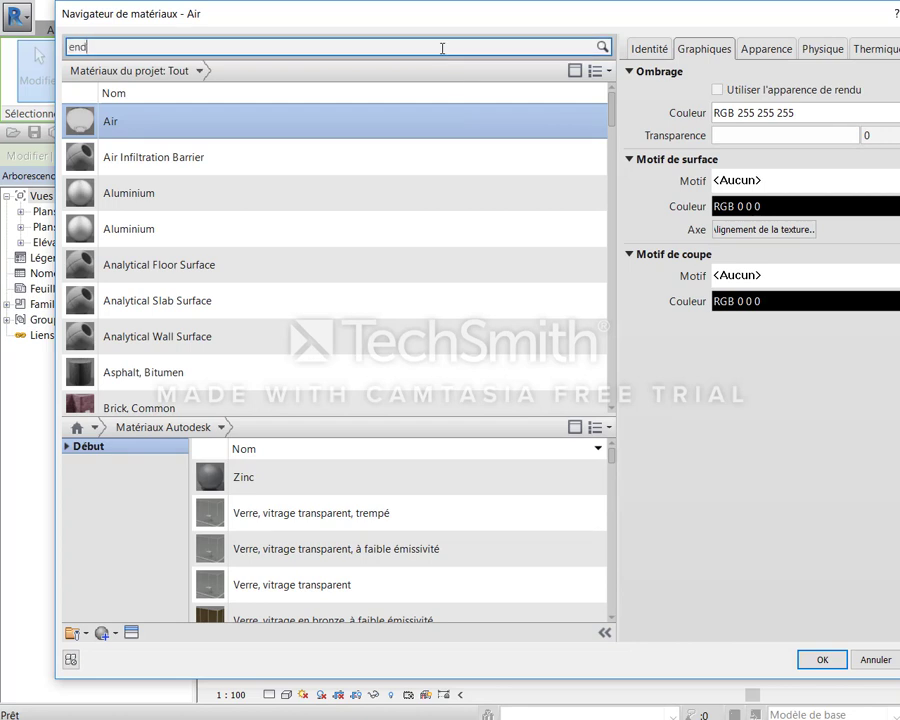
type("uit")
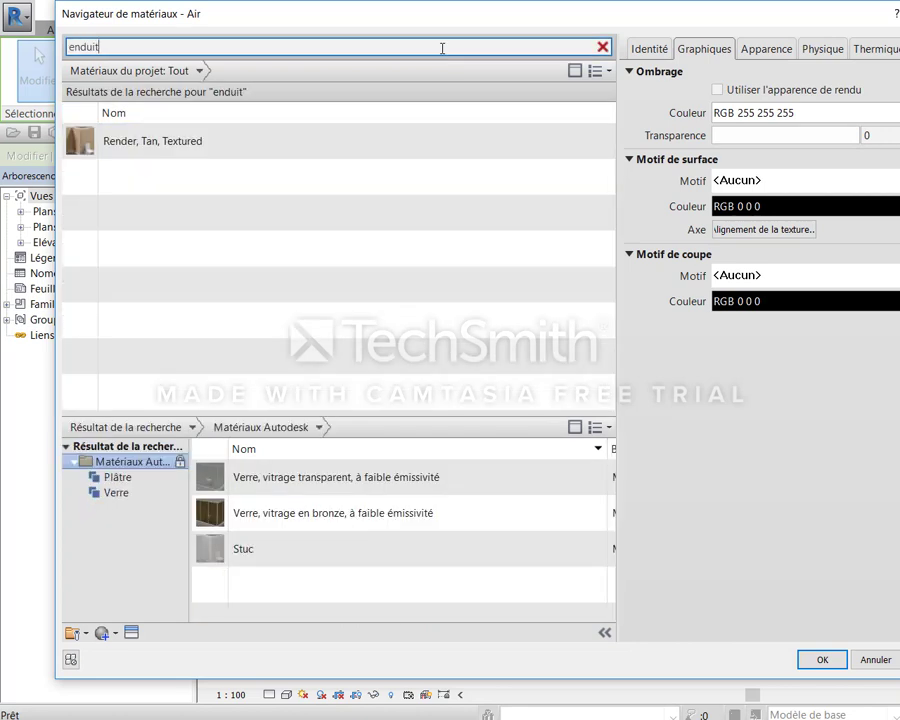
key("BackSpace")
key("BackSpace")
key("BackSpace")
key("BackSpace")
key("BackSpace")
key("BackSpace")
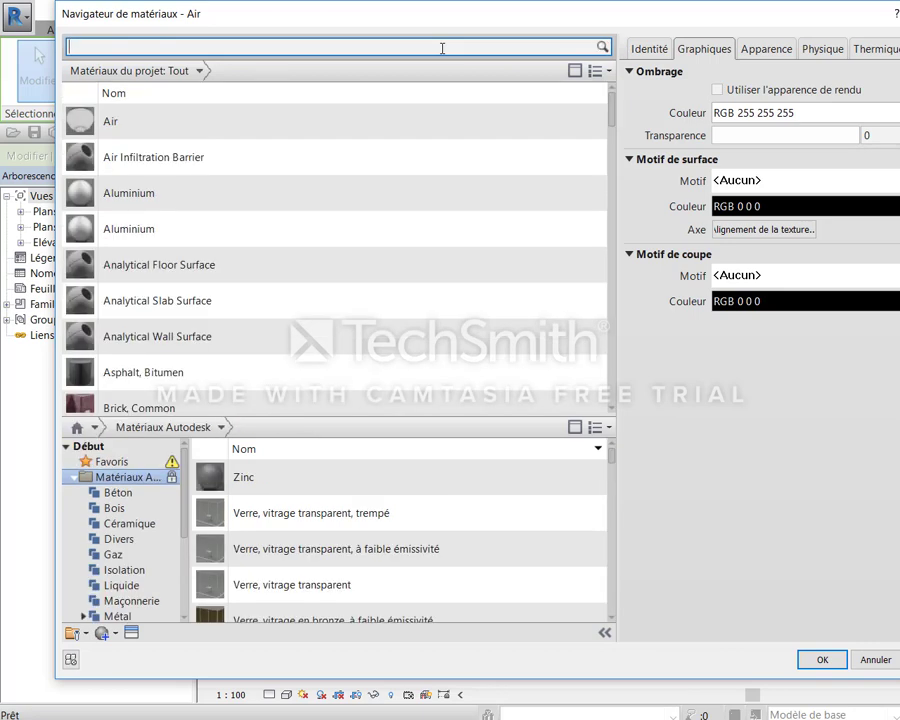
type("mur")
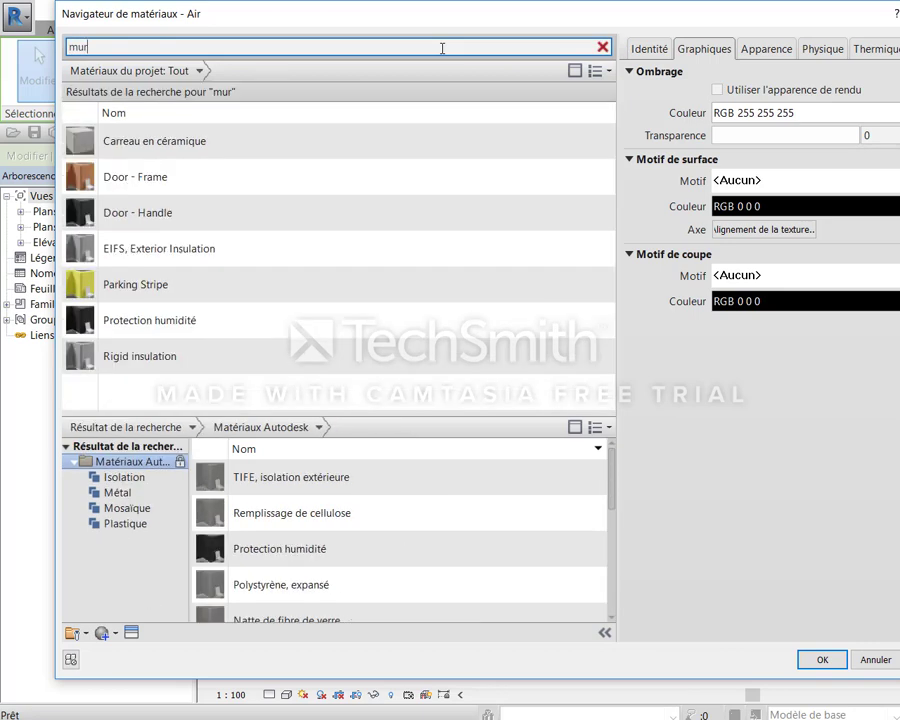
left_click(102, 633)
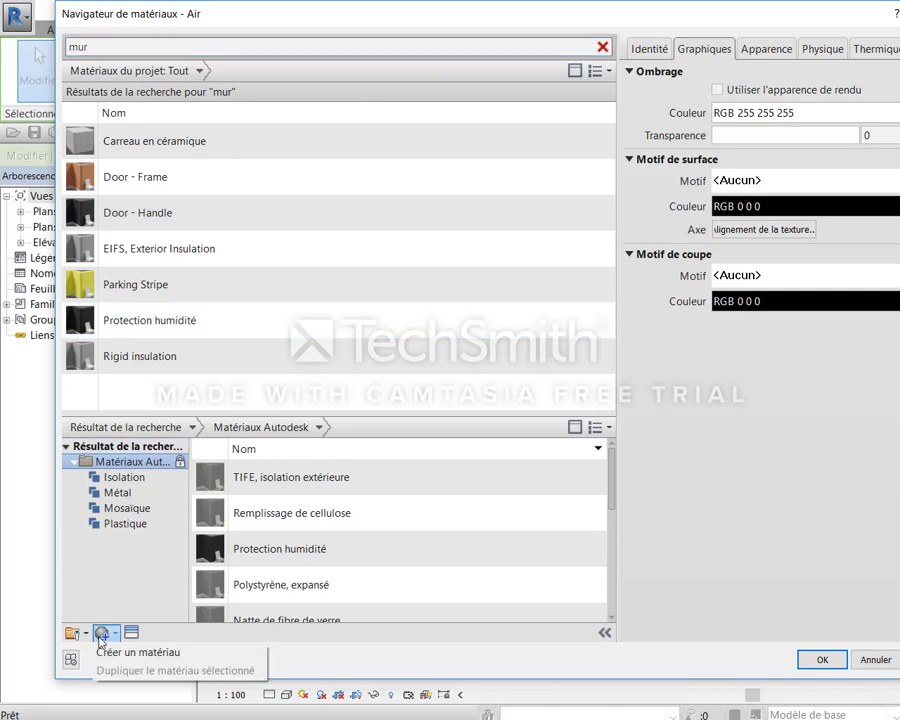
left_click(122, 655)
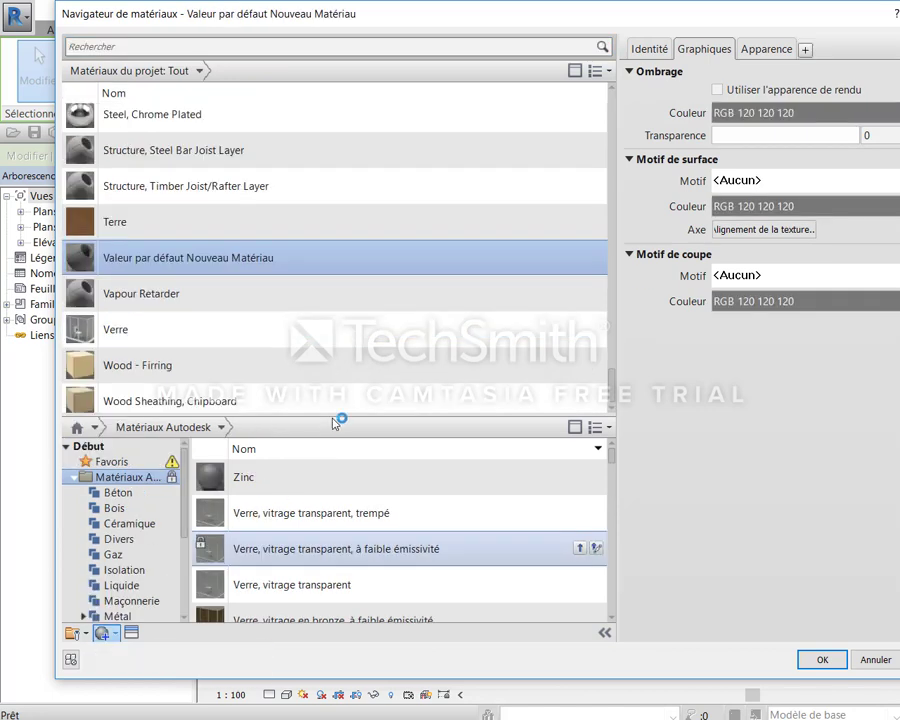
Rename the new material to 'Enduit'
right_click(218, 260)
left_click(252, 300)
type("E")
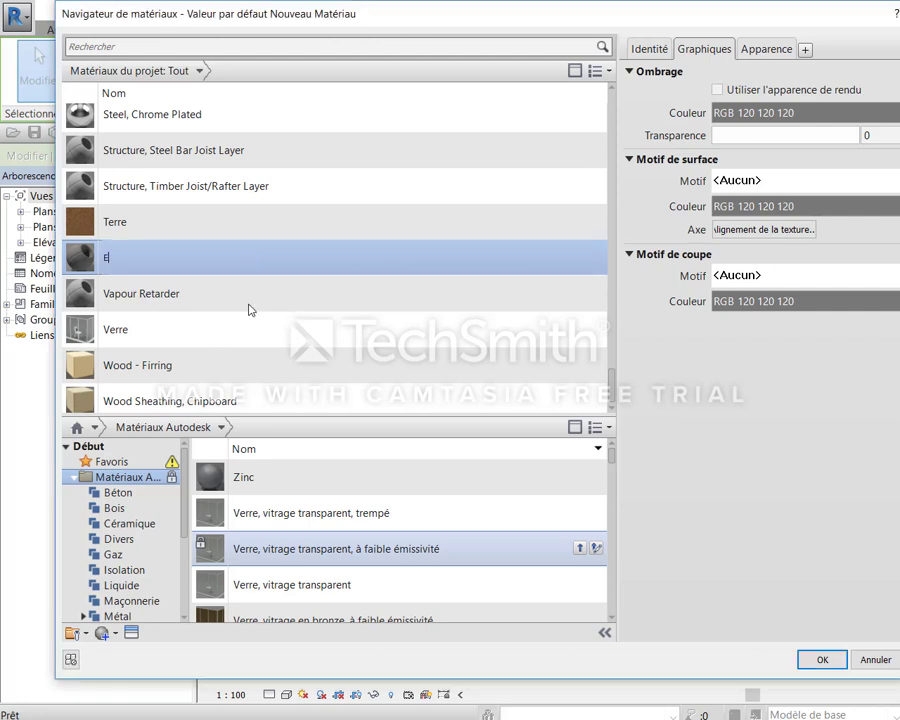
type("nduit")
key("Return")
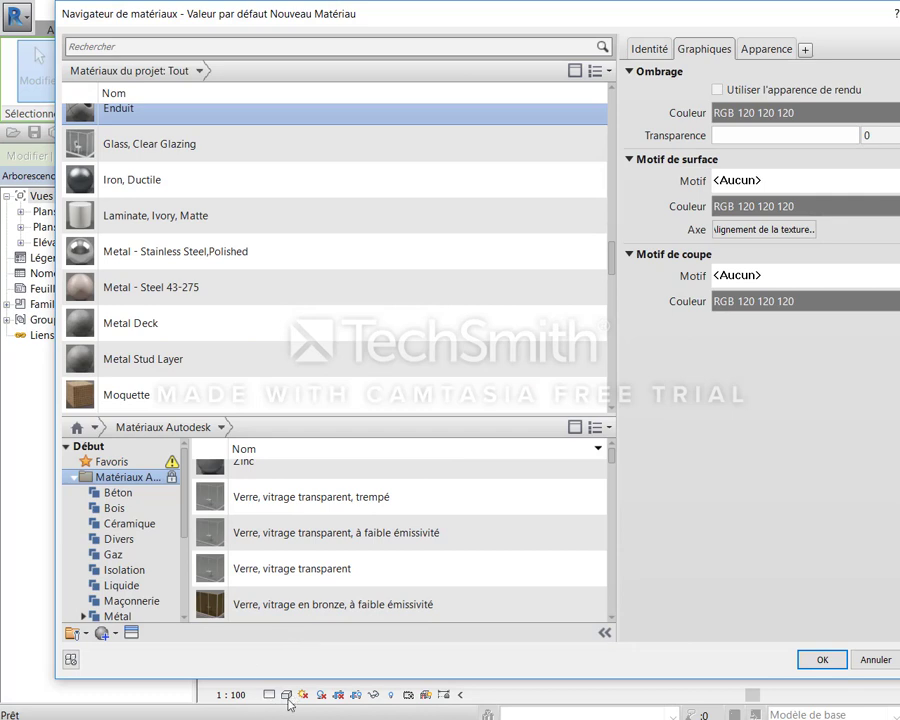
Set Enduit's shading colour to light yellow, RGB 255 255 189
left_click(846, 117)
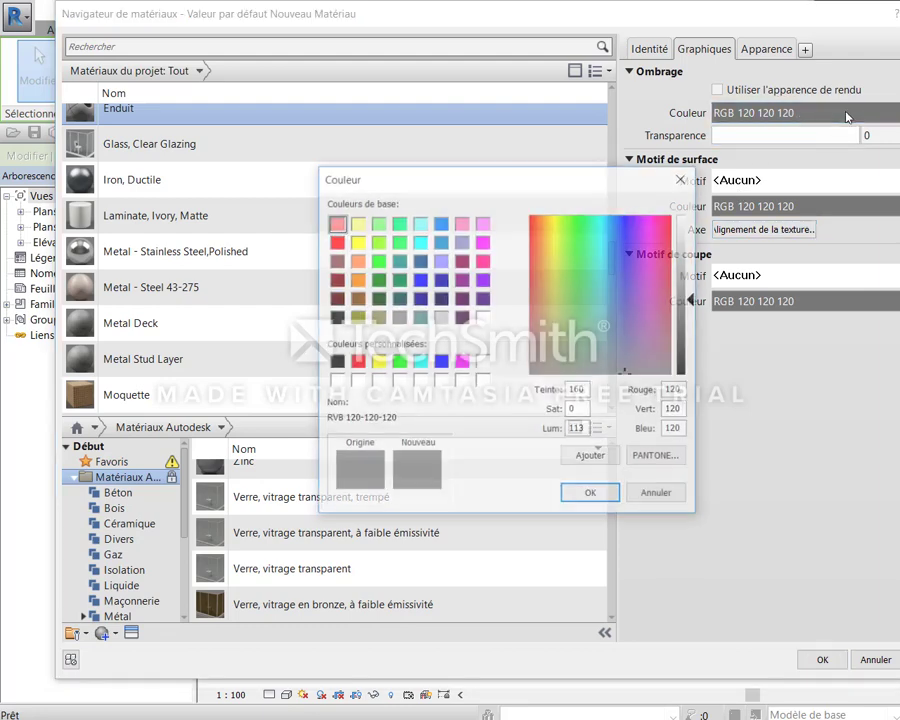
left_click(356, 222)
left_click(690, 235)
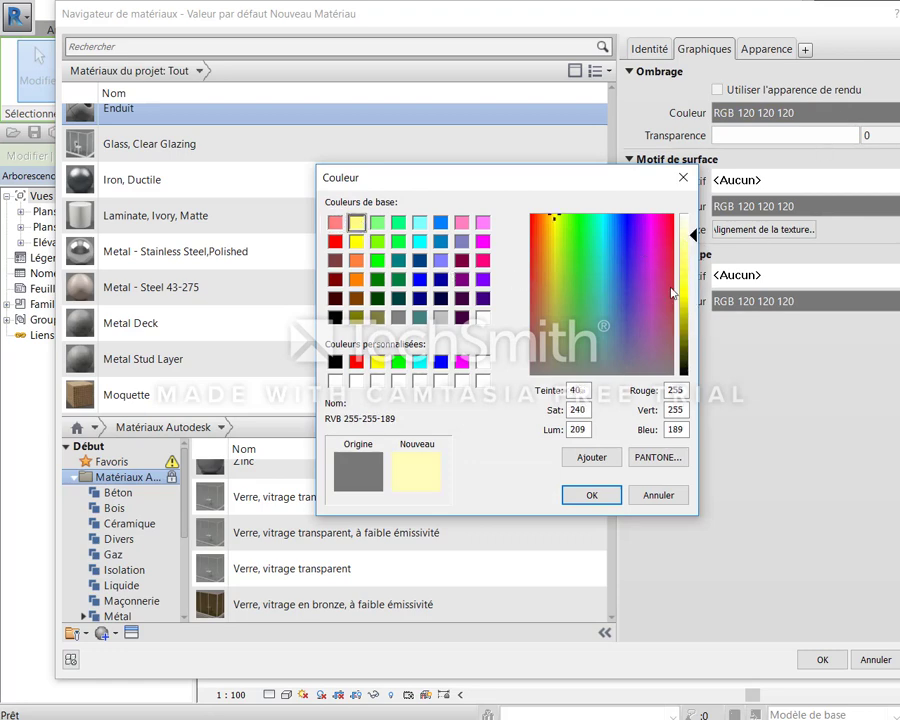
left_click(592, 495)
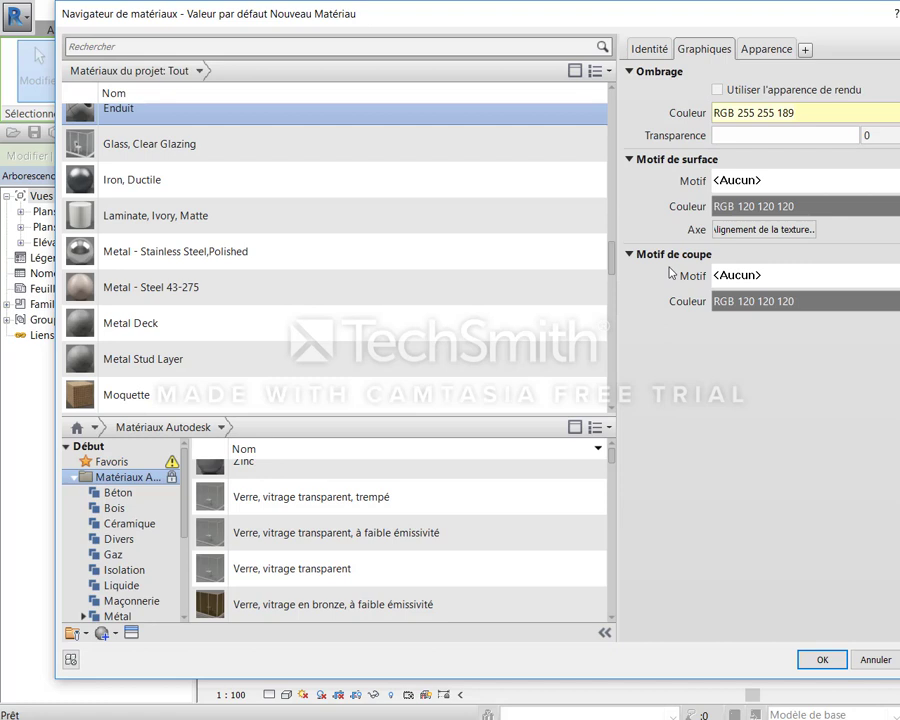
scroll(157, 93, "up", 1)
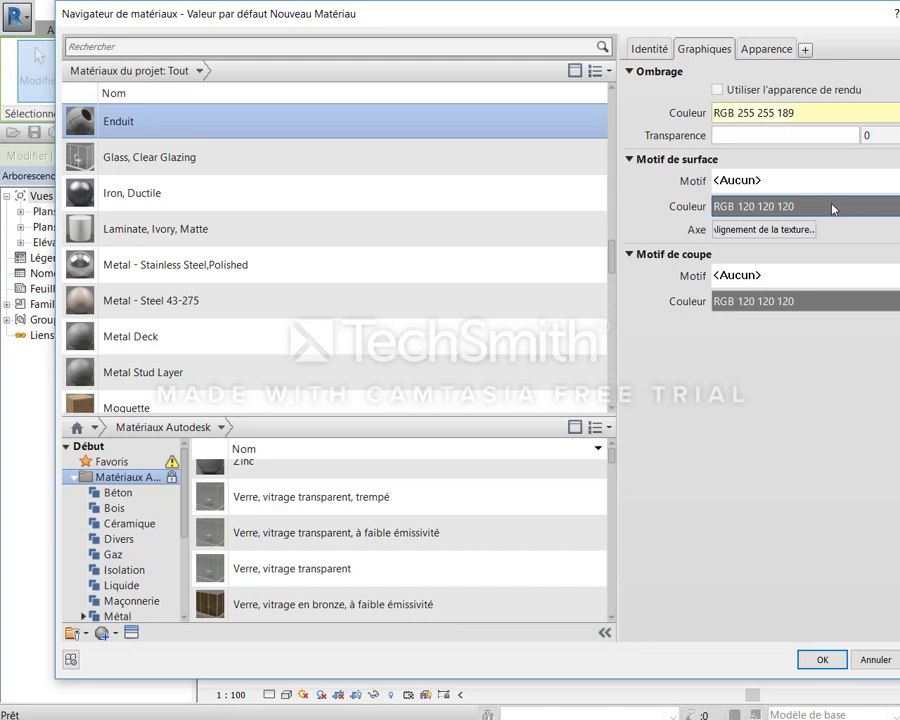
Assign Enduit to layers 2 and 6, then open layer 3's material browser
left_click(821, 659)
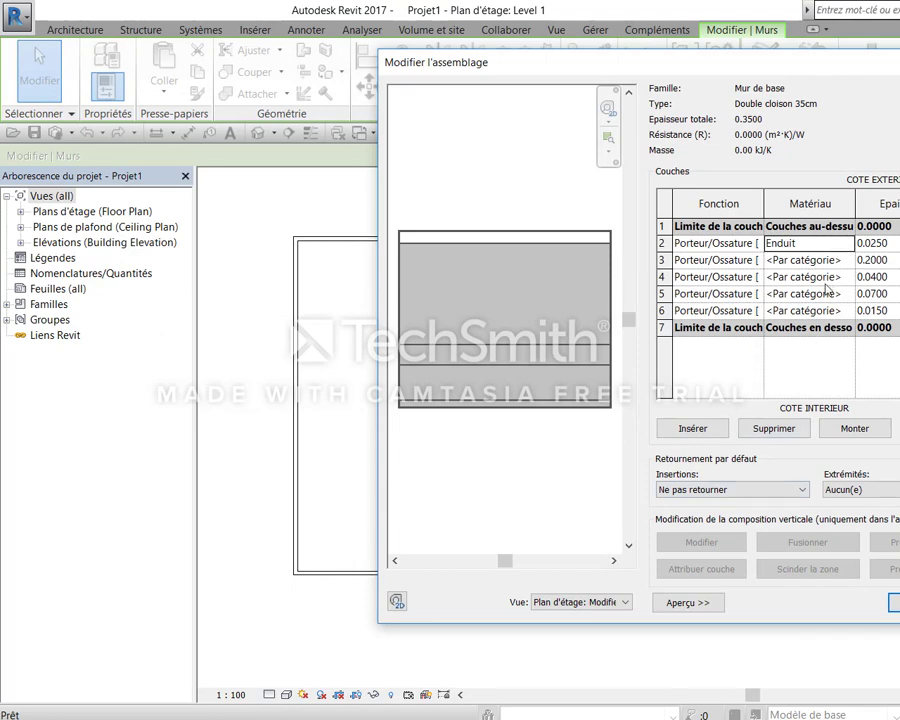
left_click(840, 309)
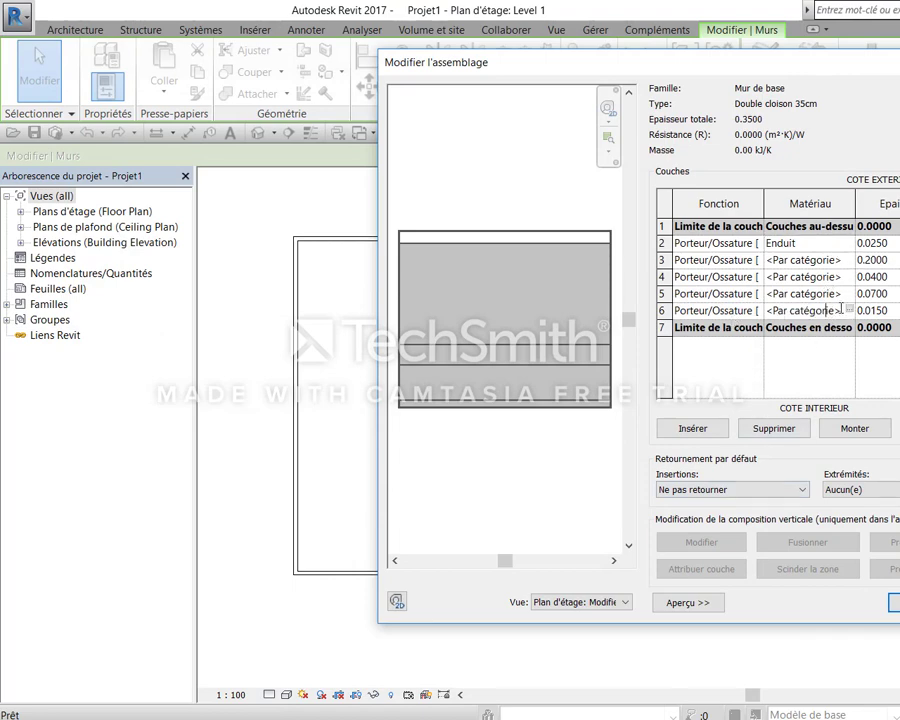
left_click(848, 310)
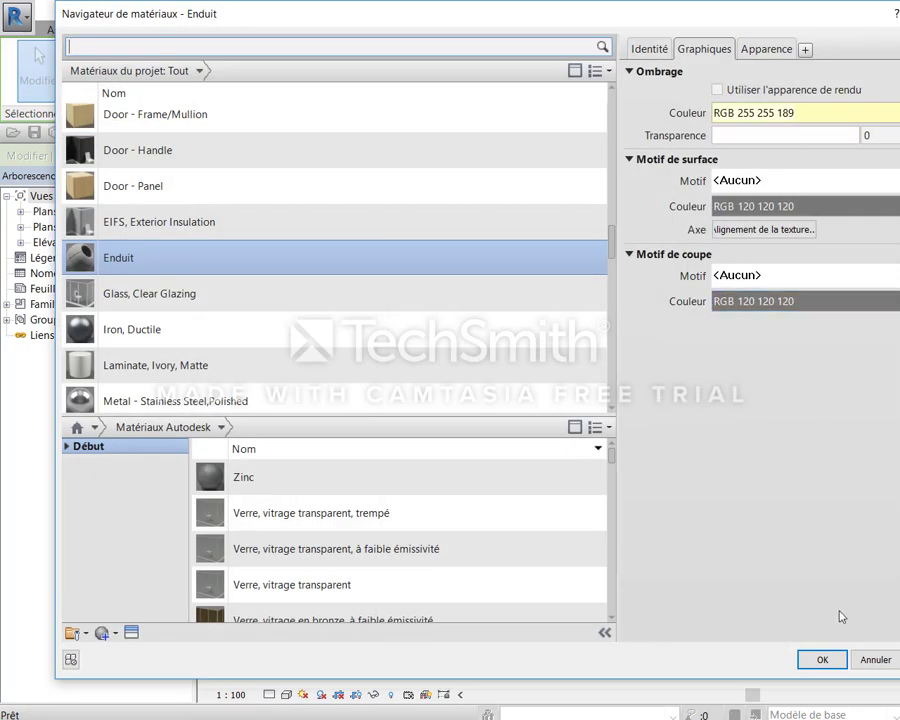
left_click(835, 668)
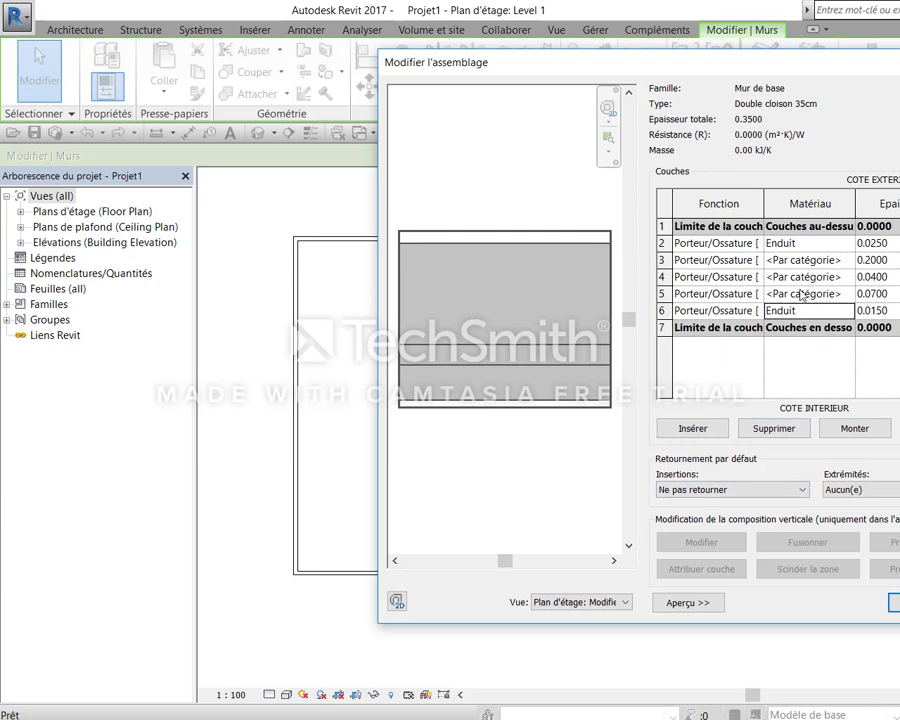
left_click(800, 260)
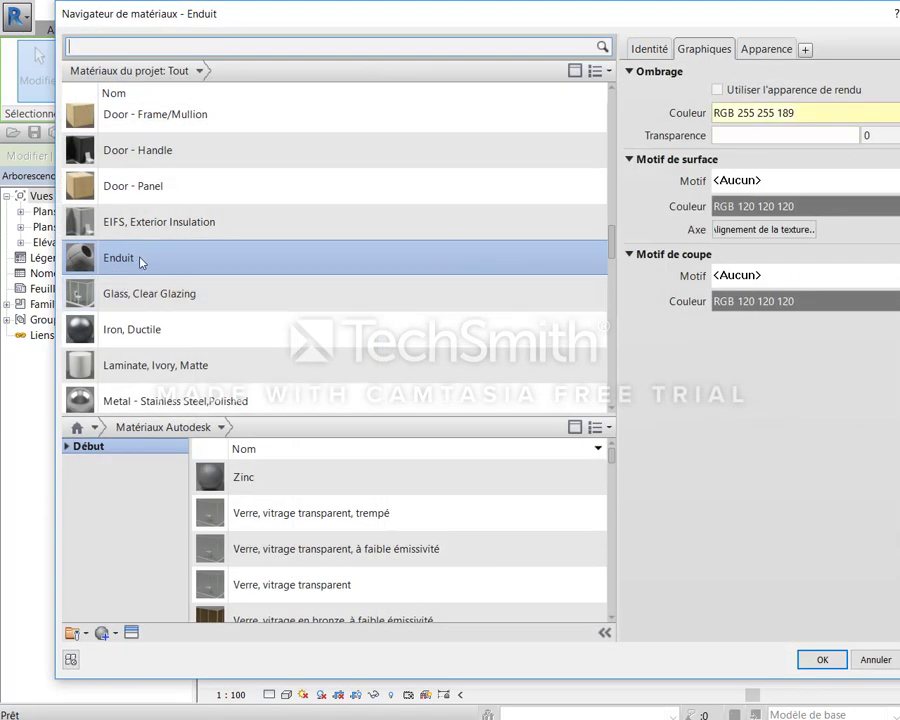
Duplicate the Enduit material and name the copy 'Brique'
right_click(150, 260)
left_click(206, 291)
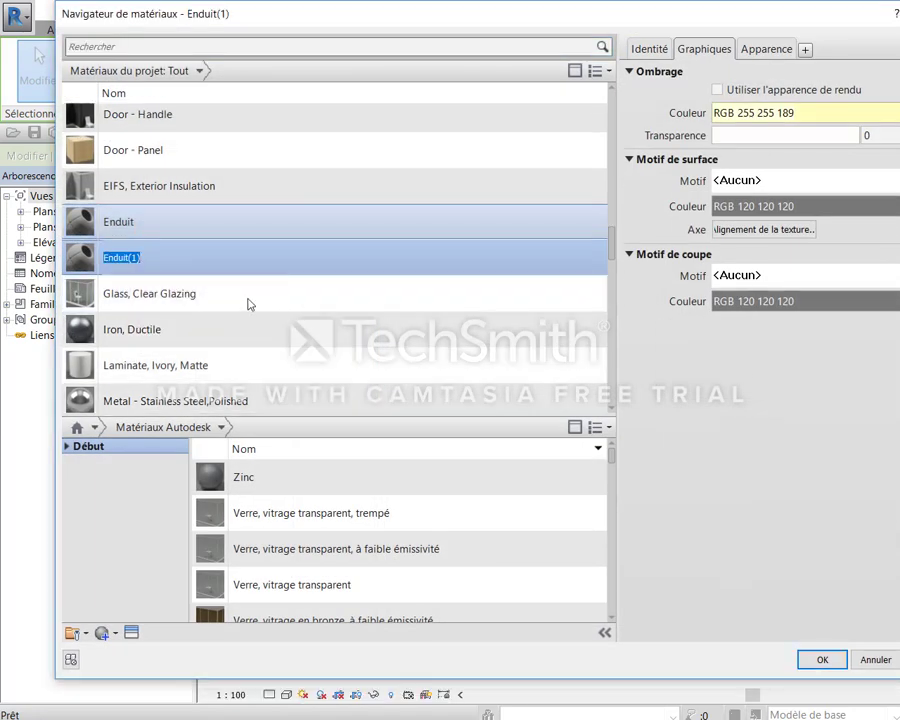
type("Brique")
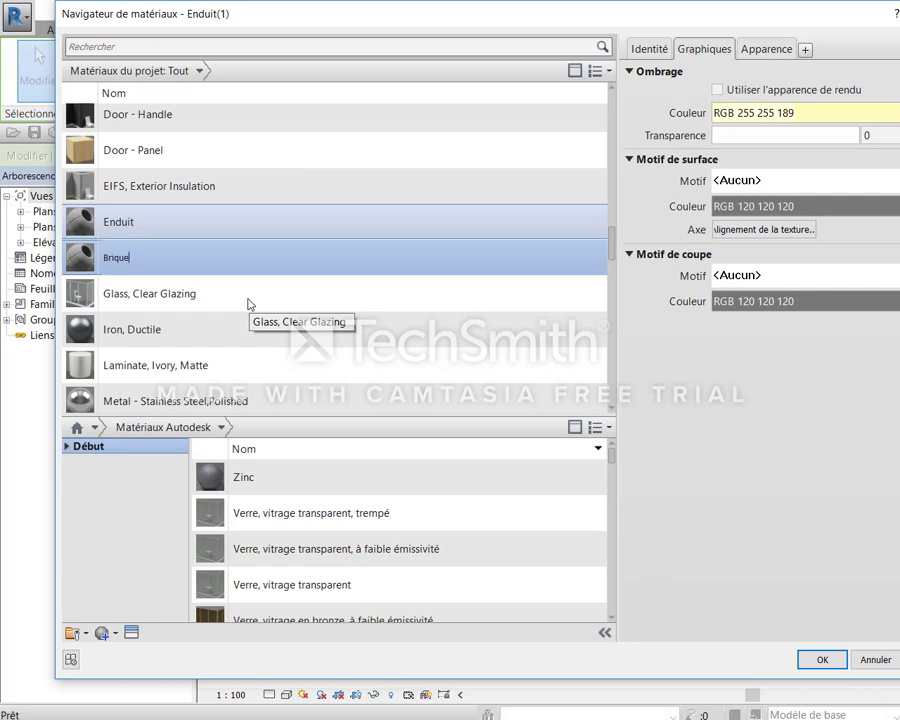
key("Return")
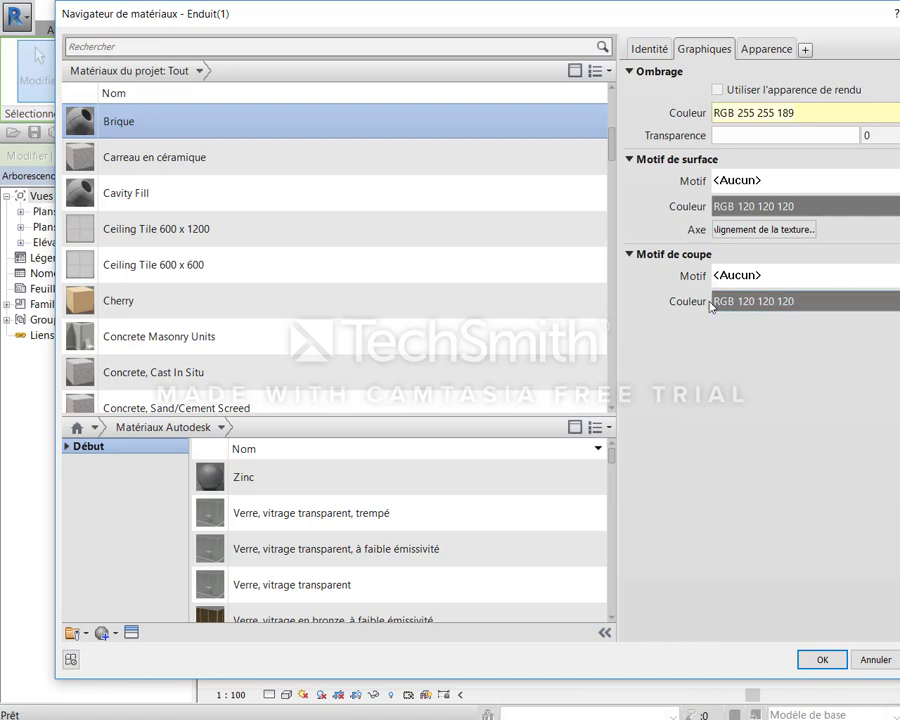
Give the Brique material a red (RGB 255 0 0) Solid fill cut pattern
left_click(770, 277)
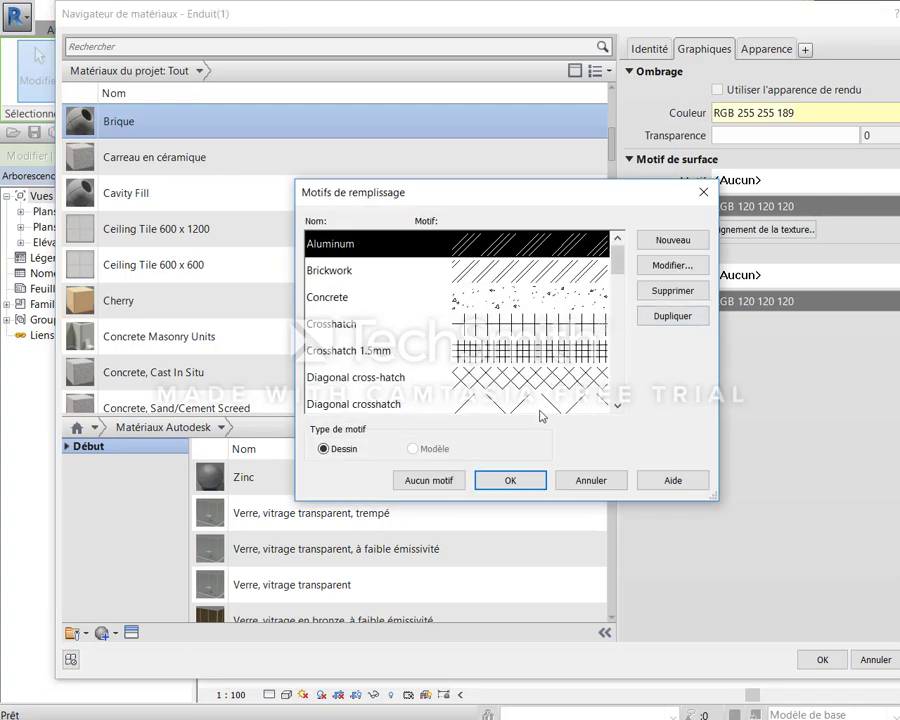
scroll(559, 377, "down", 2)
left_click(559, 377)
left_click(512, 479)
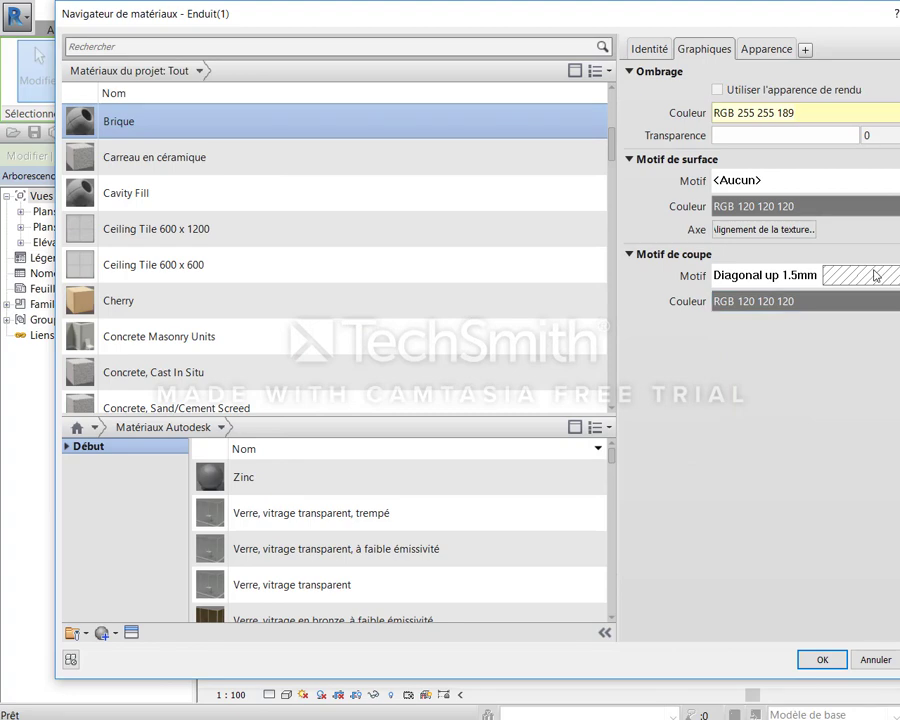
left_click(870, 305)
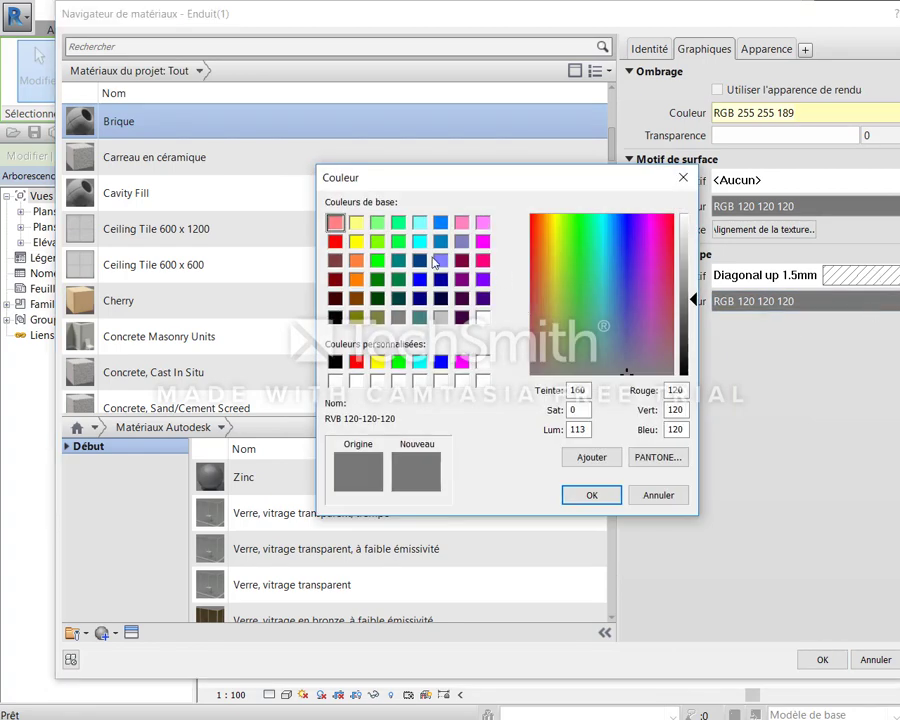
left_click(335, 241)
left_click(591, 496)
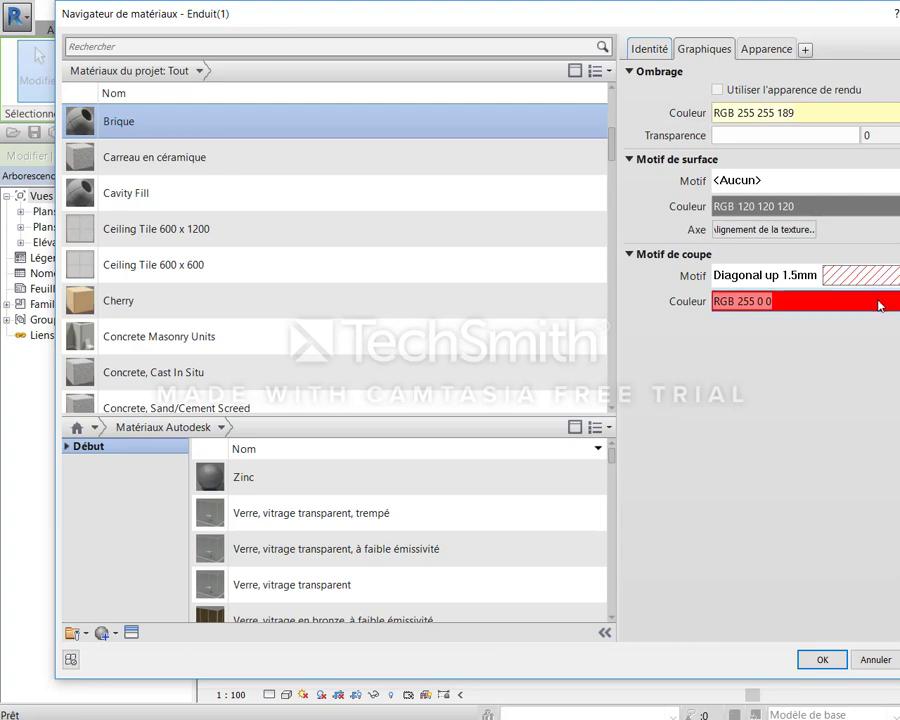
left_click(883, 281)
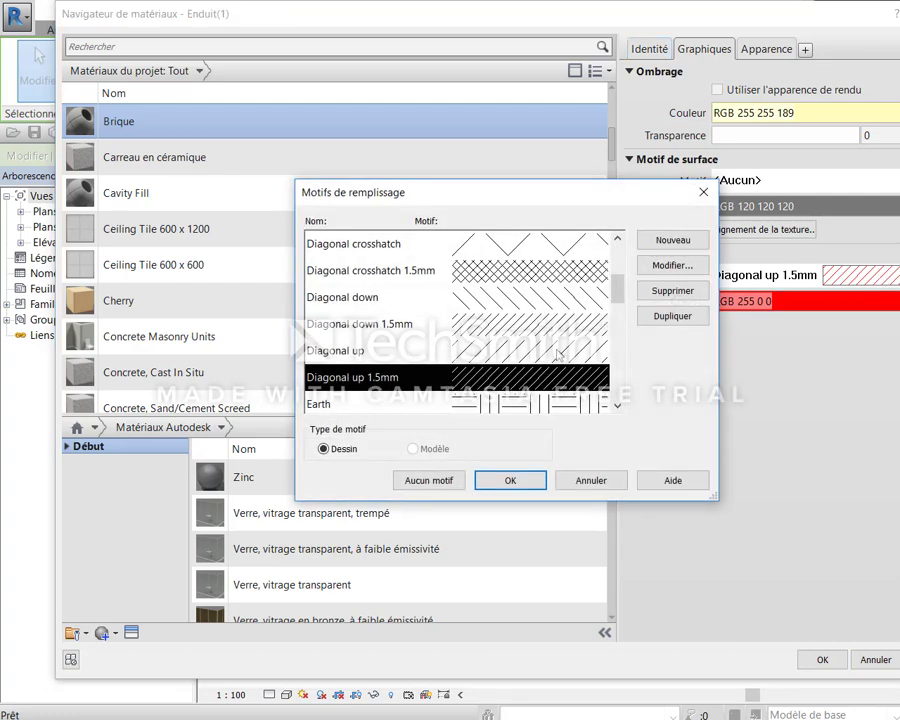
scroll(563, 337, "down", 5)
scroll(563, 337, "up", 1)
left_click(560, 298)
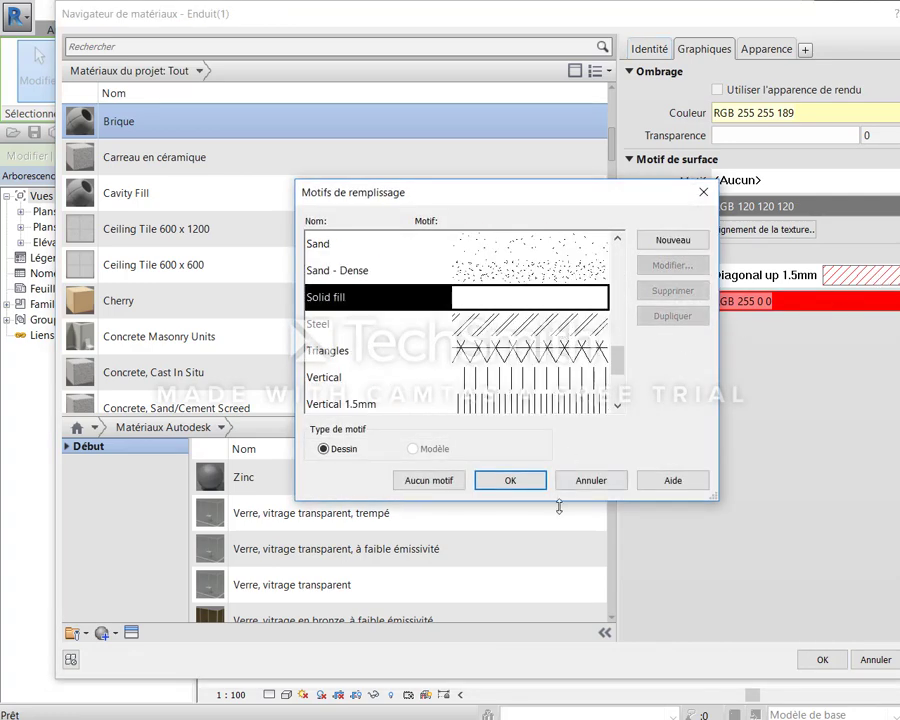
left_click(522, 479)
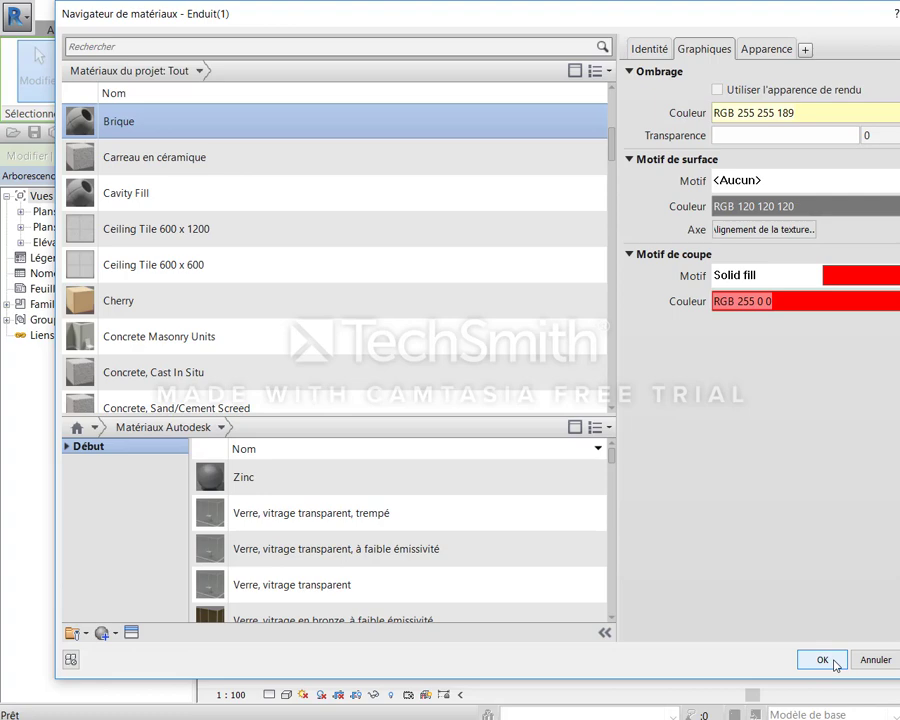
Apply the material changes and set wall layer 5's material to Brique
left_click(834, 663)
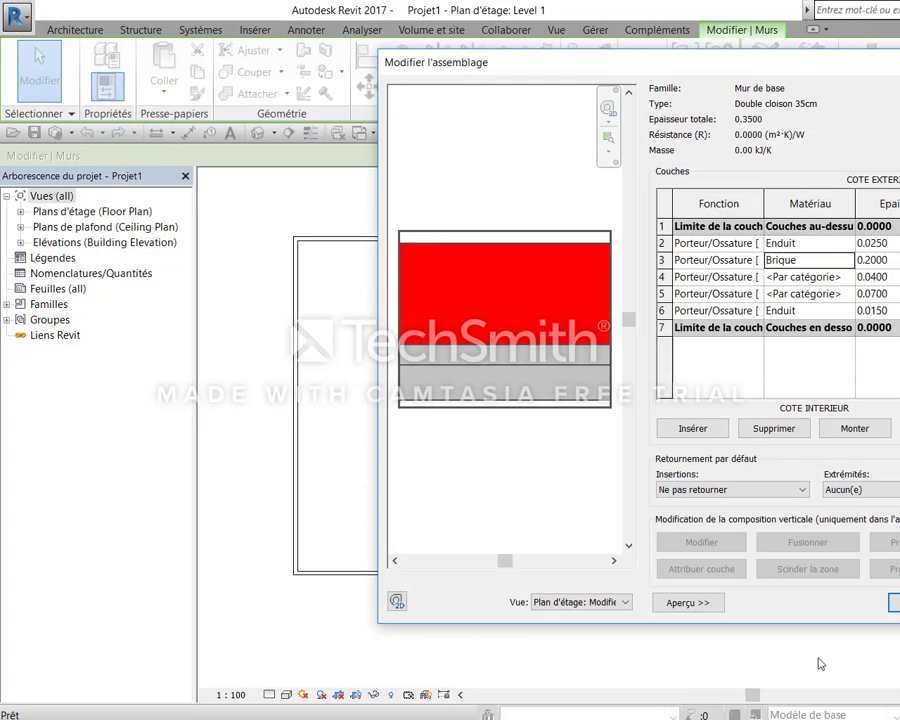
left_click(810, 262)
left_click(840, 296)
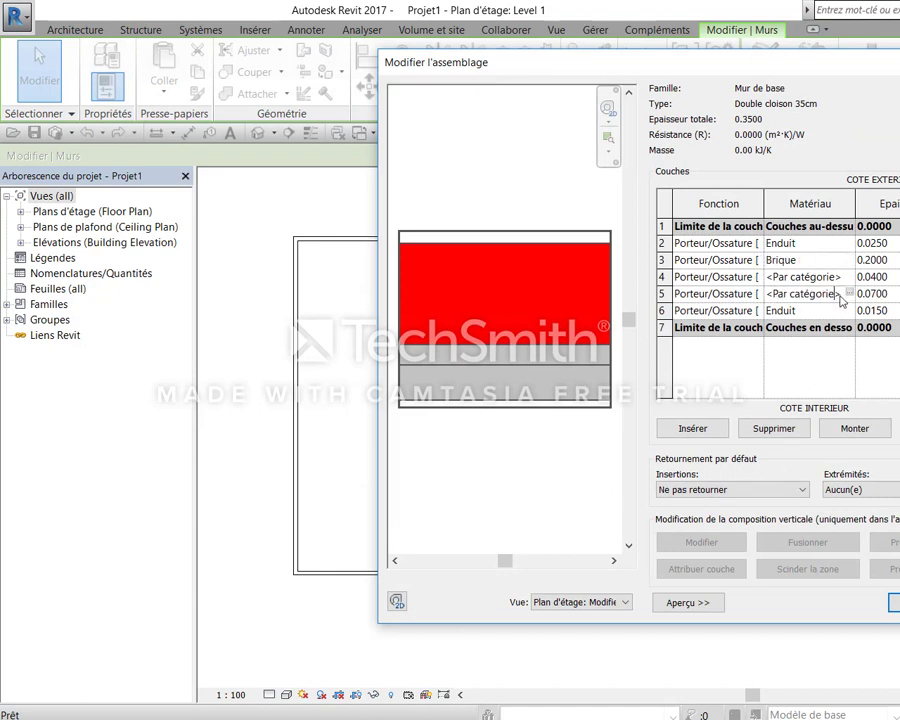
key("ctrl+a")
type("Brique")
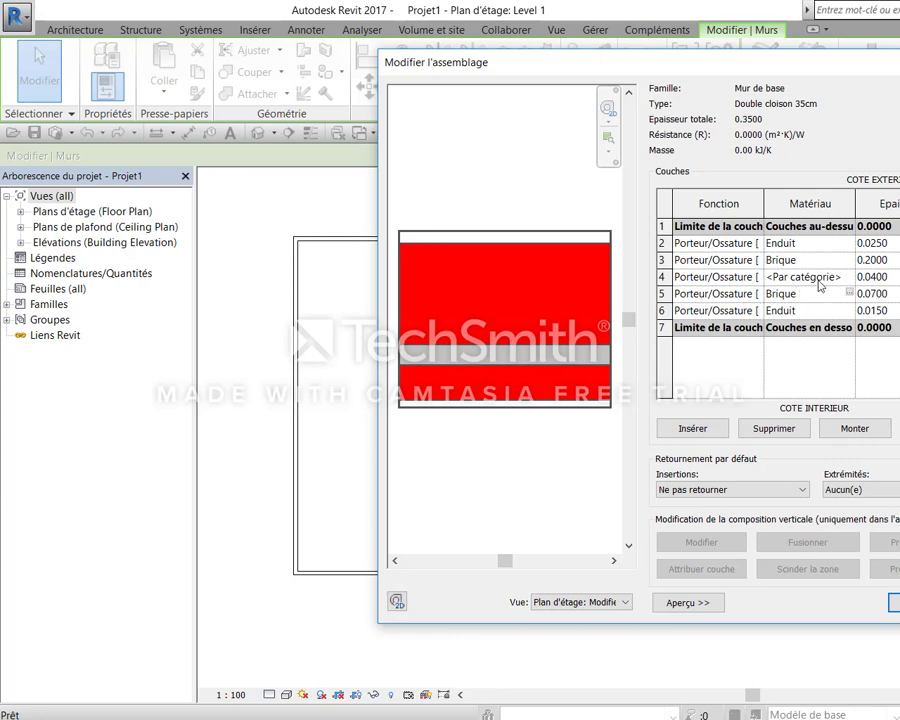
Search the materials for layer 4 and select Rigid insulation
left_click(810, 277)
left_click(849, 277)
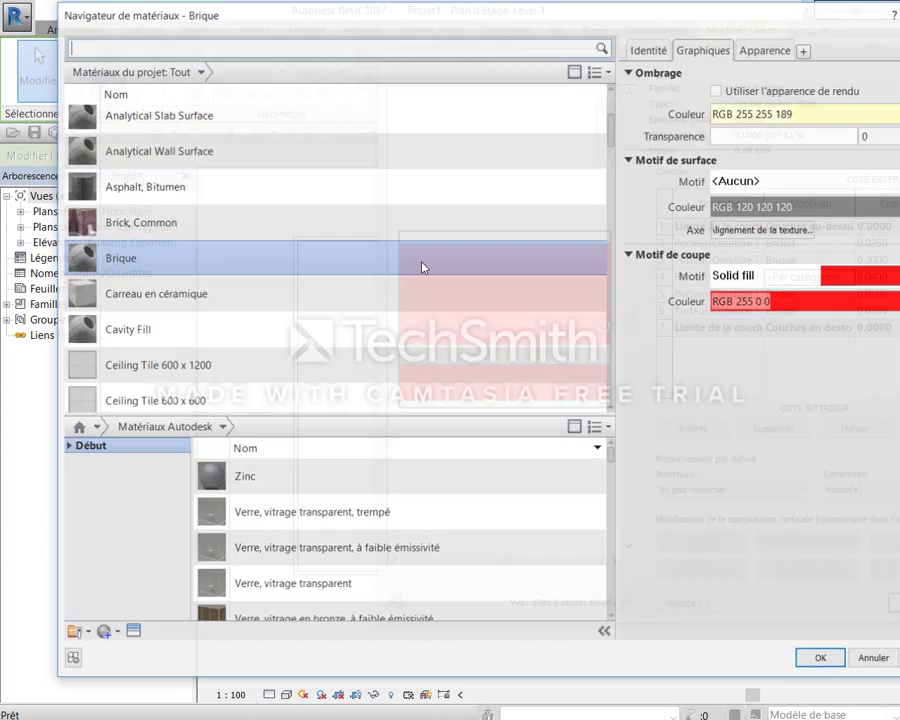
type("isol")
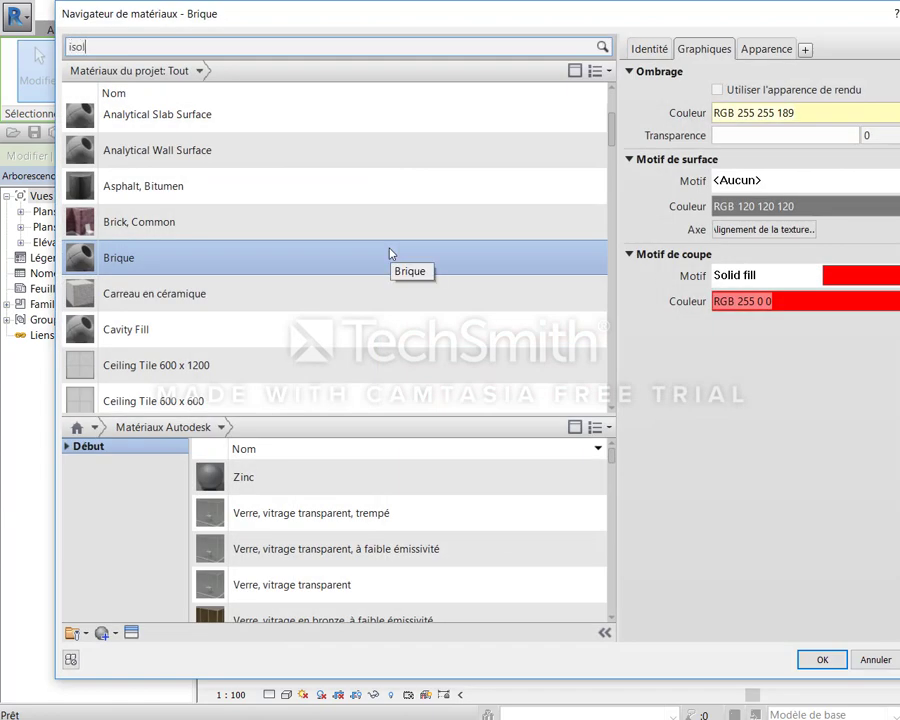
left_click(331, 215)
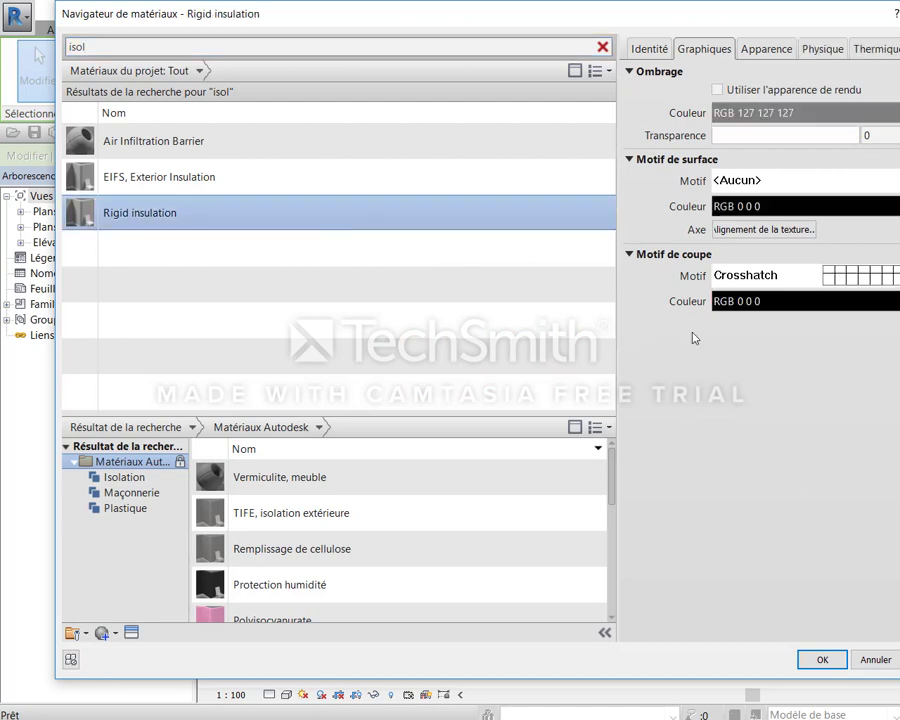
left_click(264, 152)
left_click(272, 185)
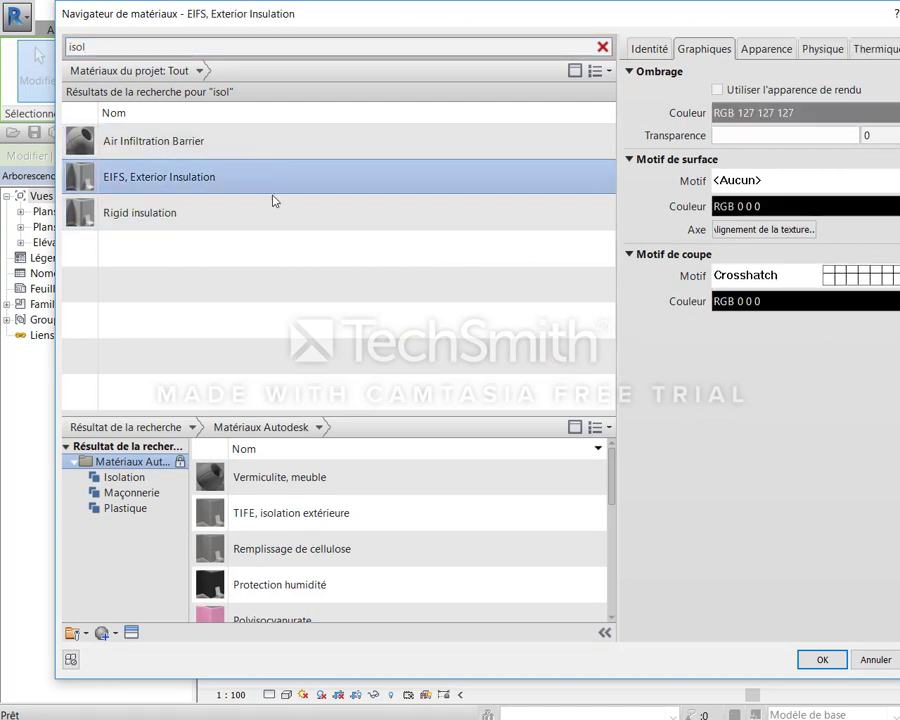
left_click(440, 215)
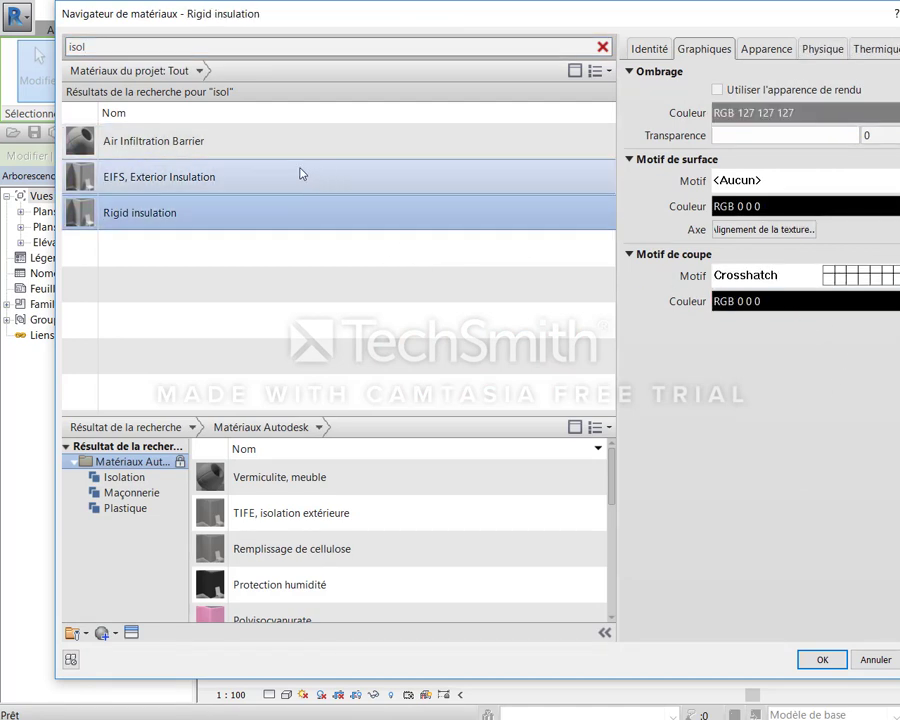
Give Rigid insulation a Diagonal crosshatch cut pattern and assign it to layer 4
left_click(812, 282)
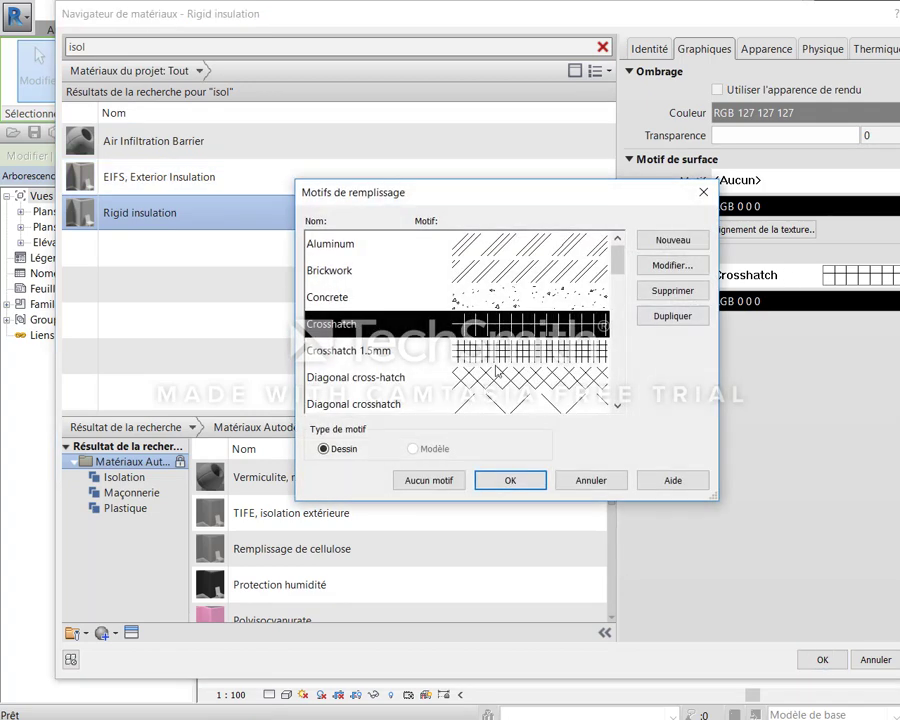
left_click(593, 377)
scroll(595, 370, "down", 1)
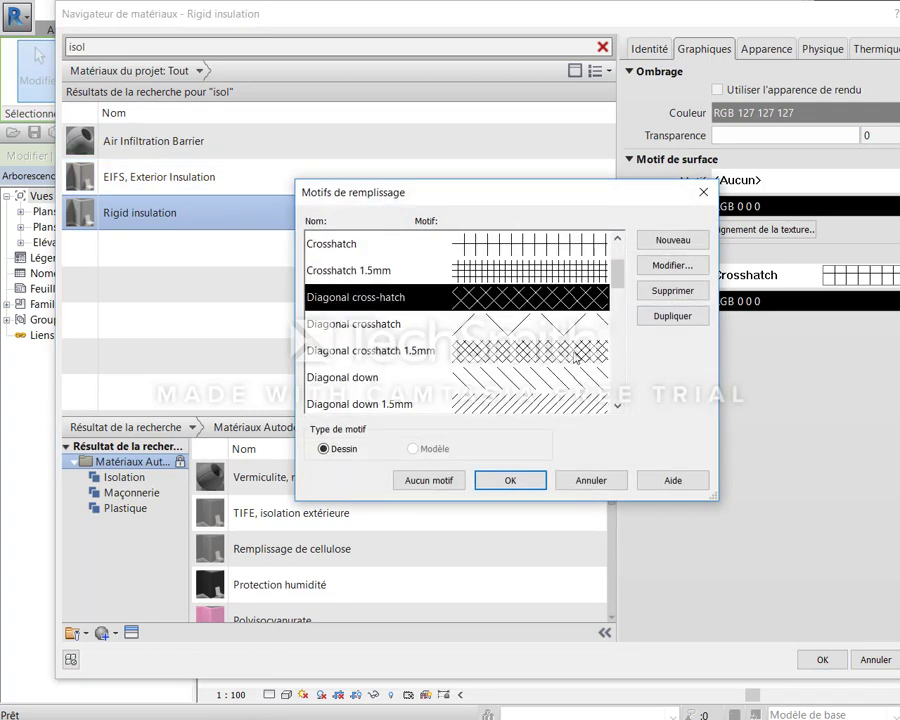
left_click(598, 352)
scroll(598, 390, "down", 1)
scroll(598, 393, "down", 3)
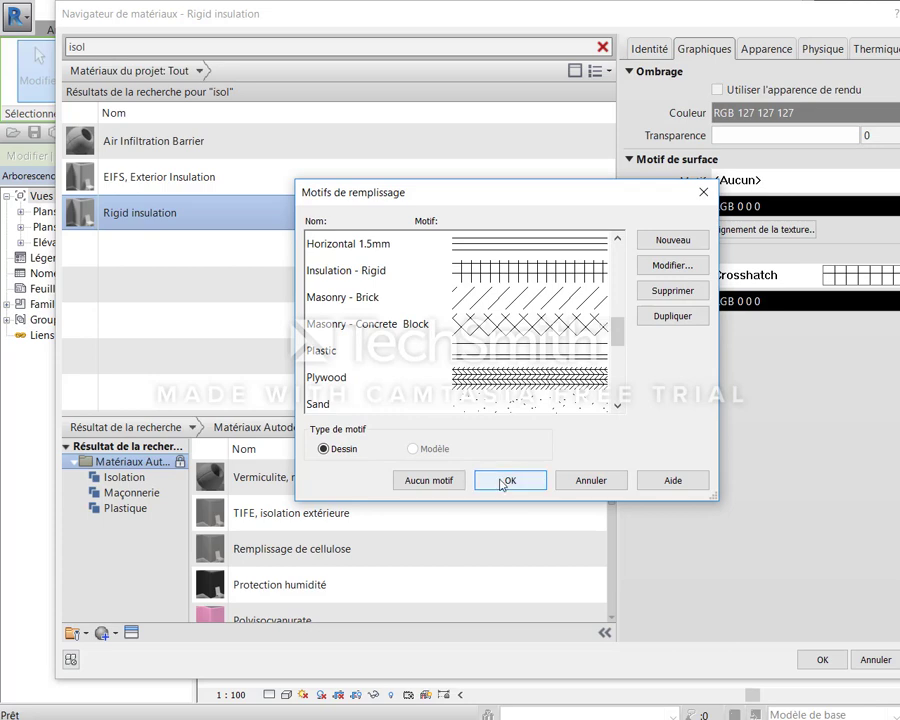
left_click(510, 480)
left_click(808, 653)
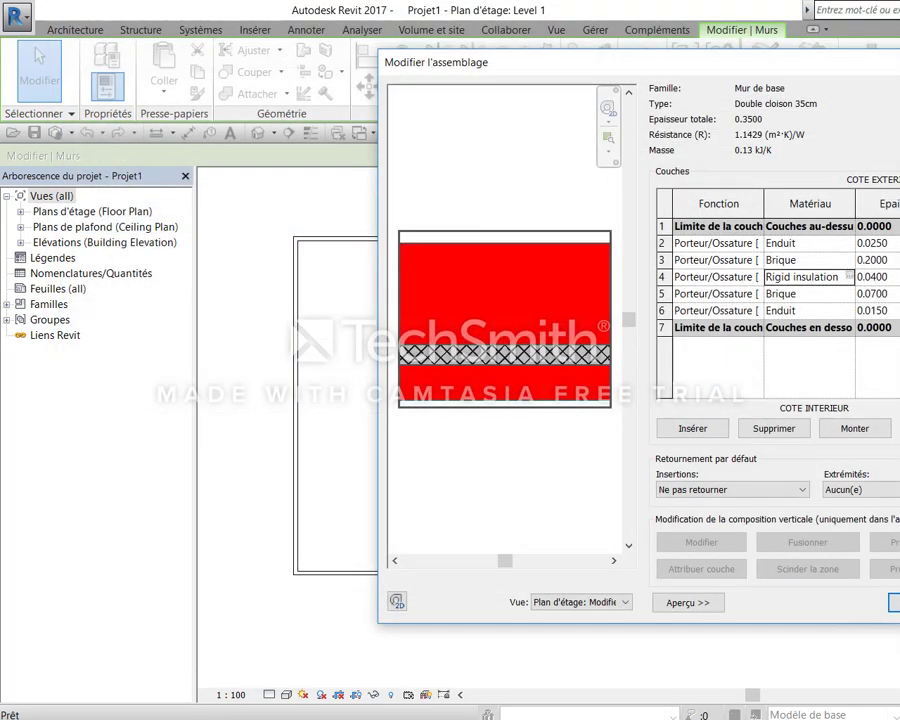
Apply the assembly edits, close Type Properties and zoom the plan to the wall corner
left_click(893, 602)
key("Return")
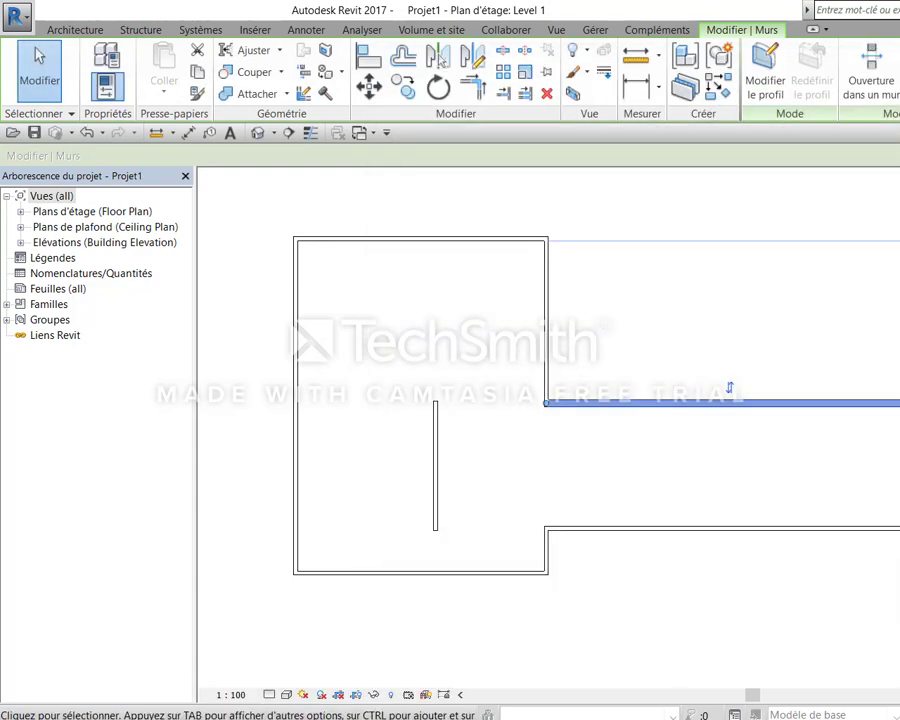
left_click(836, 499)
scroll(626, 420, "up", 2)
scroll(562, 428, "up", 2)
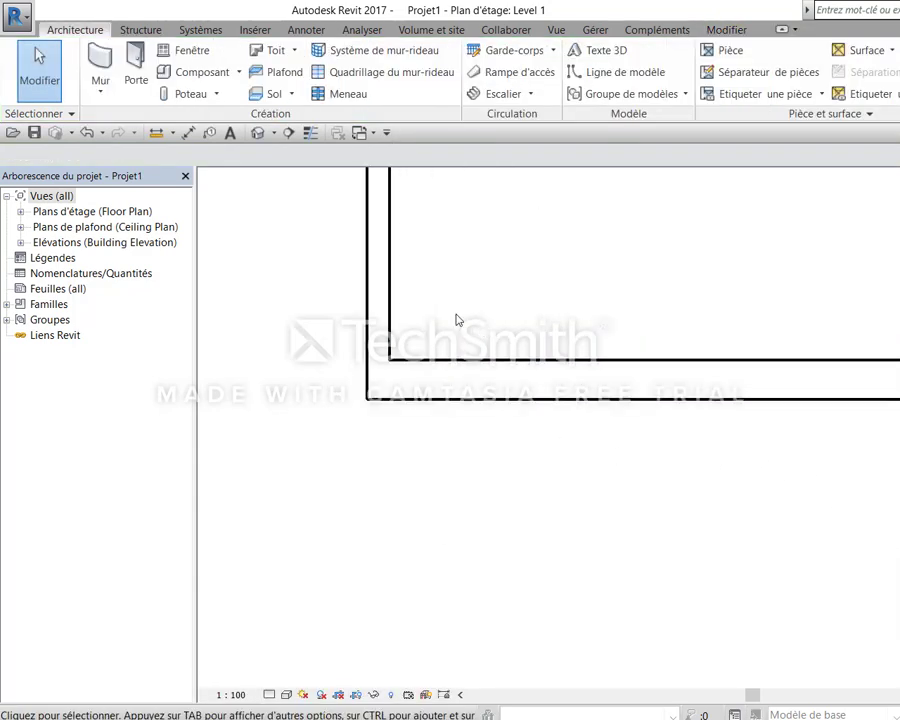
middle_click_drag(454, 372, 708, 350)
scroll(708, 350, "up", 2)
middle_click_drag(385, 408, 716, 372)
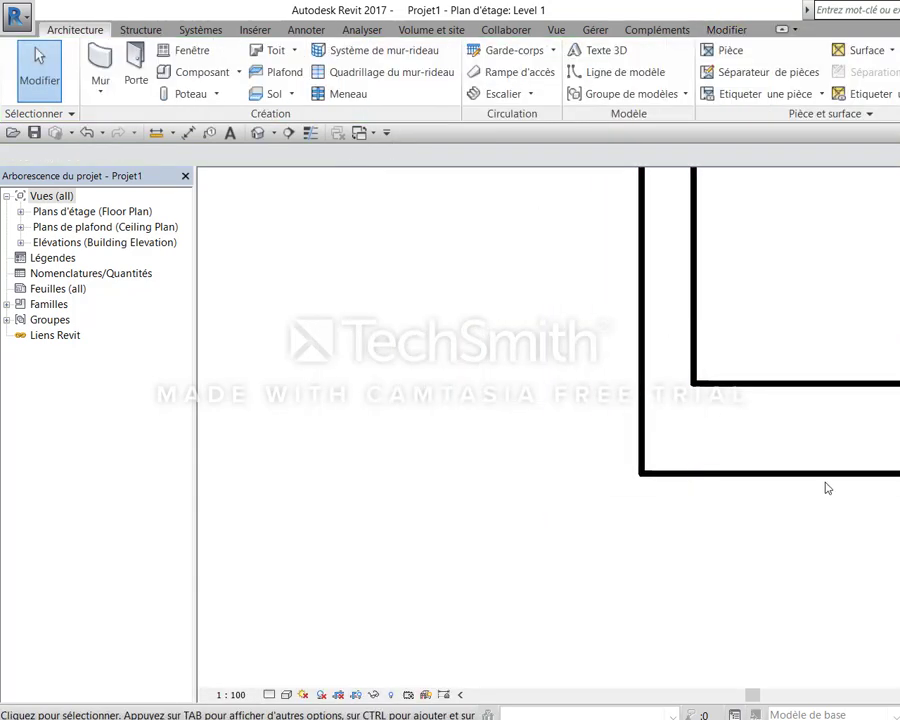
Select the horizontal corner wall and open its type properties
left_click(897, 400)
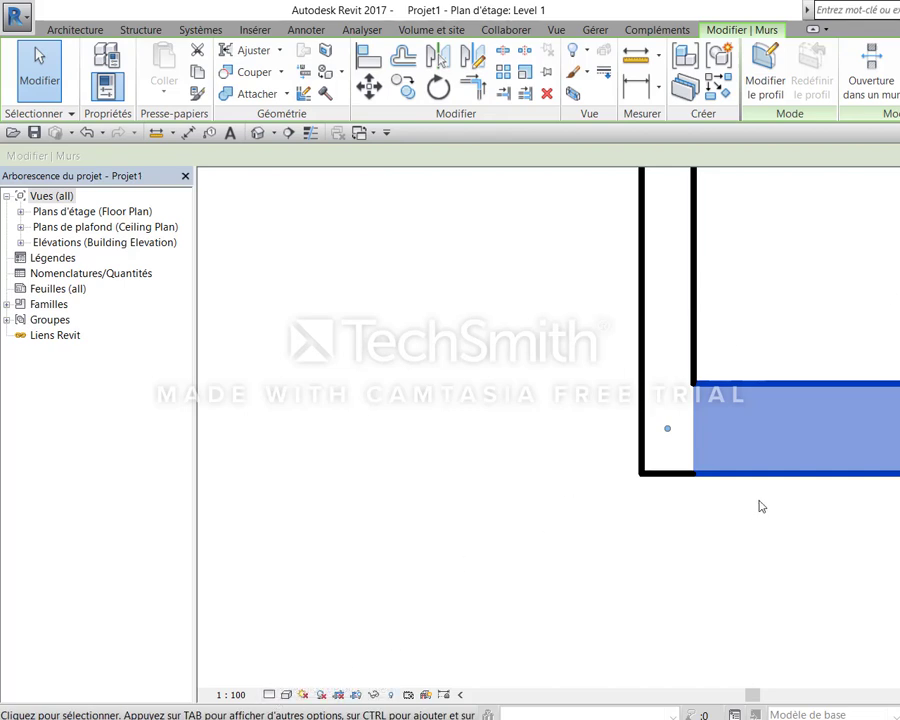
left_click(822, 510)
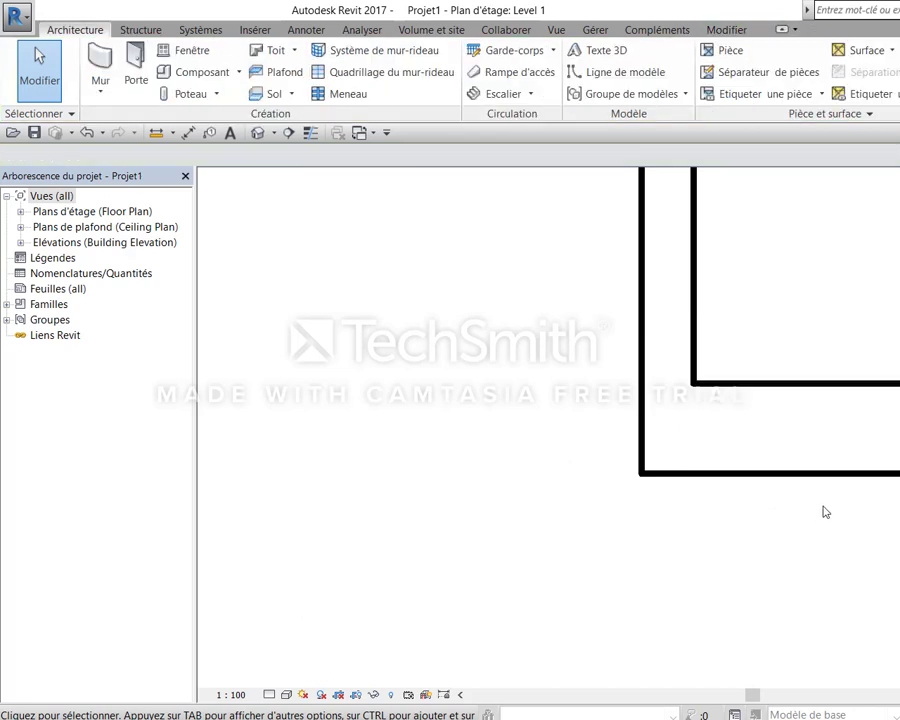
left_click(838, 484)
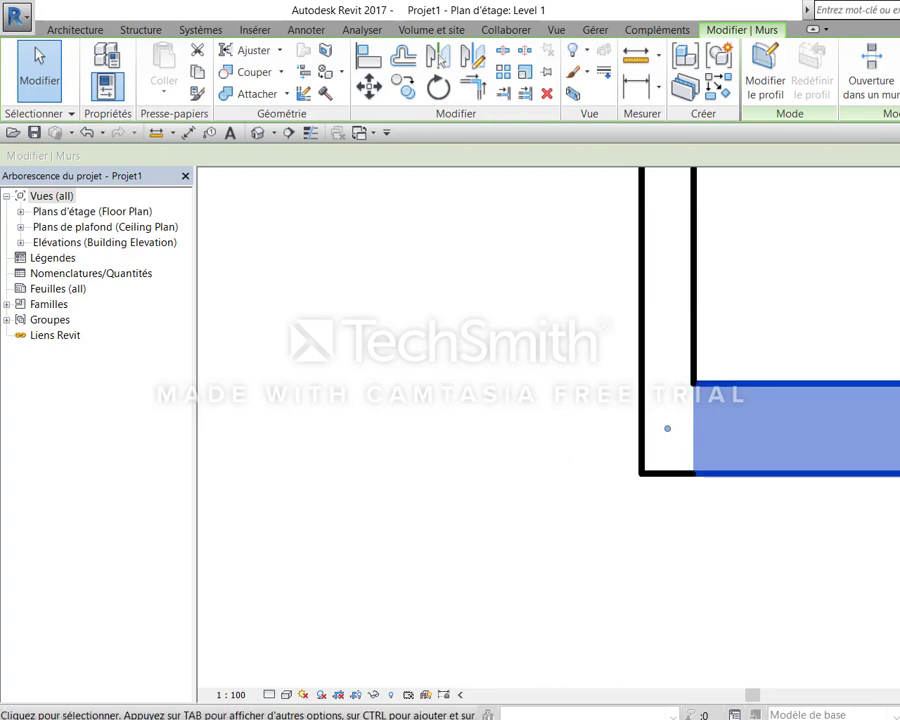
left_click(107, 85)
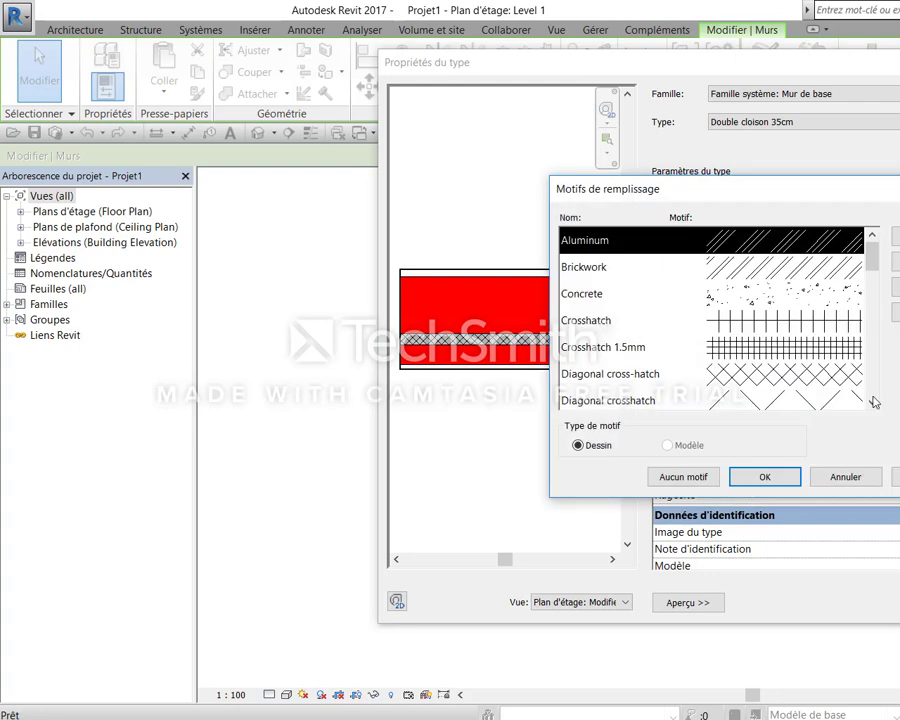
Set Double cloison 35cm's coarse-scale fill pattern to Solid fill in blue
scroll(830, 340, "down", 3)
scroll(830, 340, "down", 2)
left_click(806, 373)
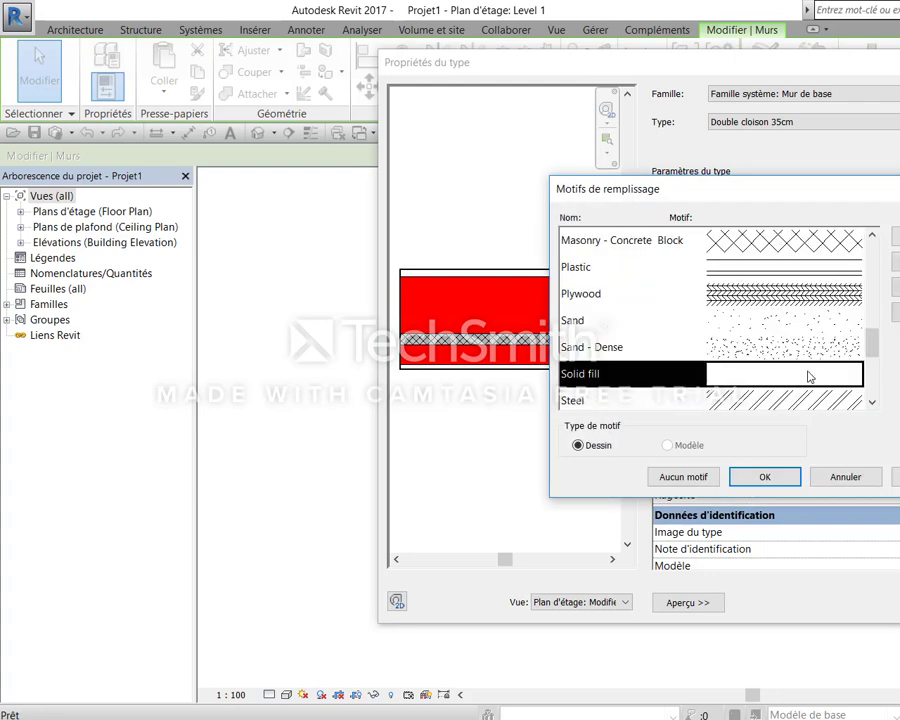
left_click(764, 476)
left_click(805, 295)
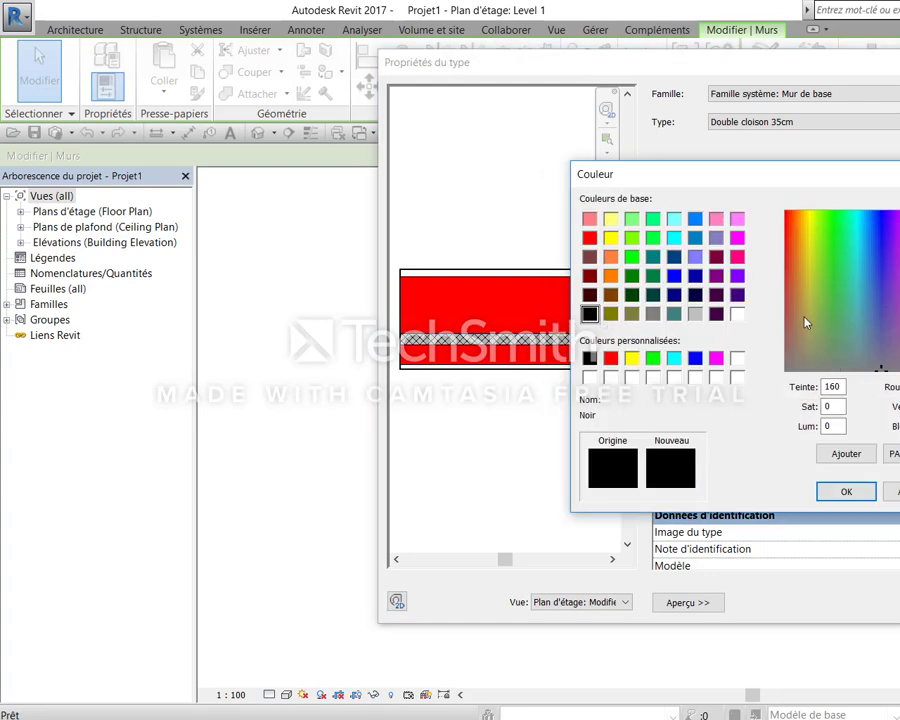
left_click(697, 314)
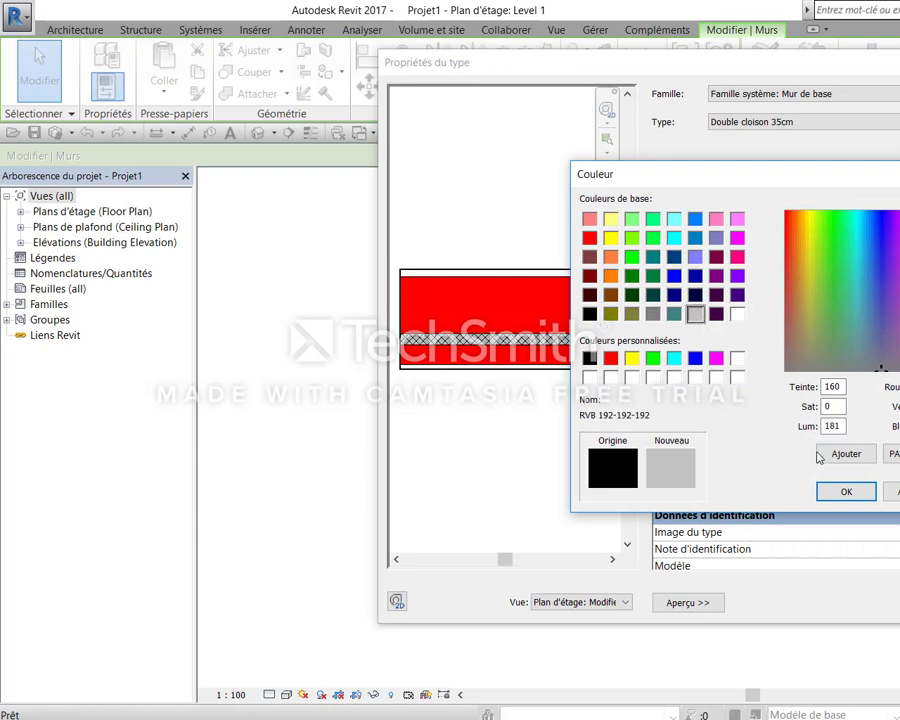
left_click(695, 237)
left_click(846, 491)
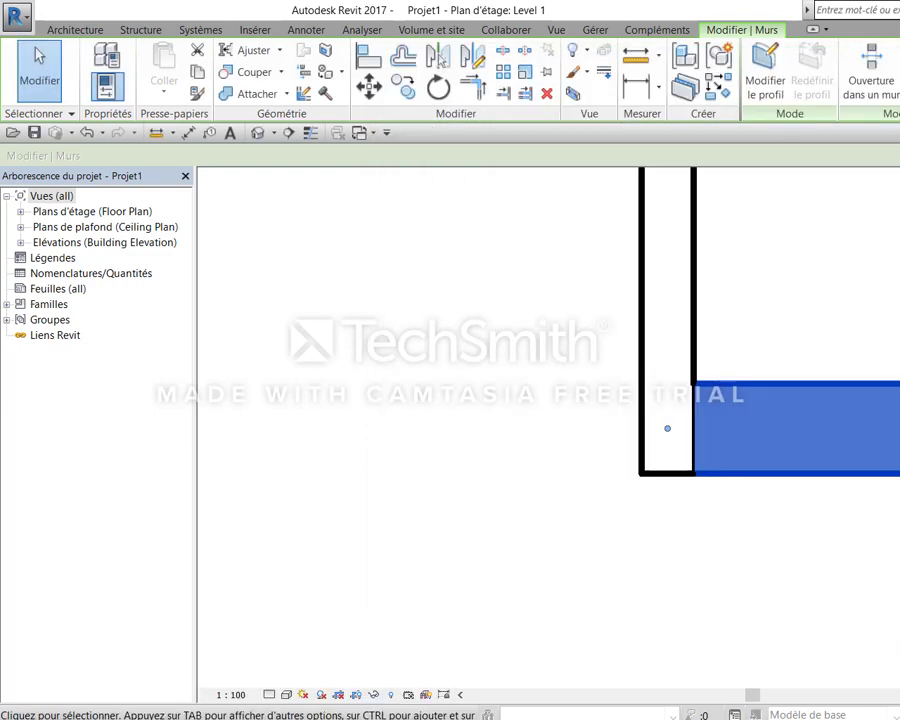
Deselect the wall and reposition the room outline in the plan view
left_click(722, 298)
scroll(760, 360, "down", 2)
scroll(785, 400, "down", 2)
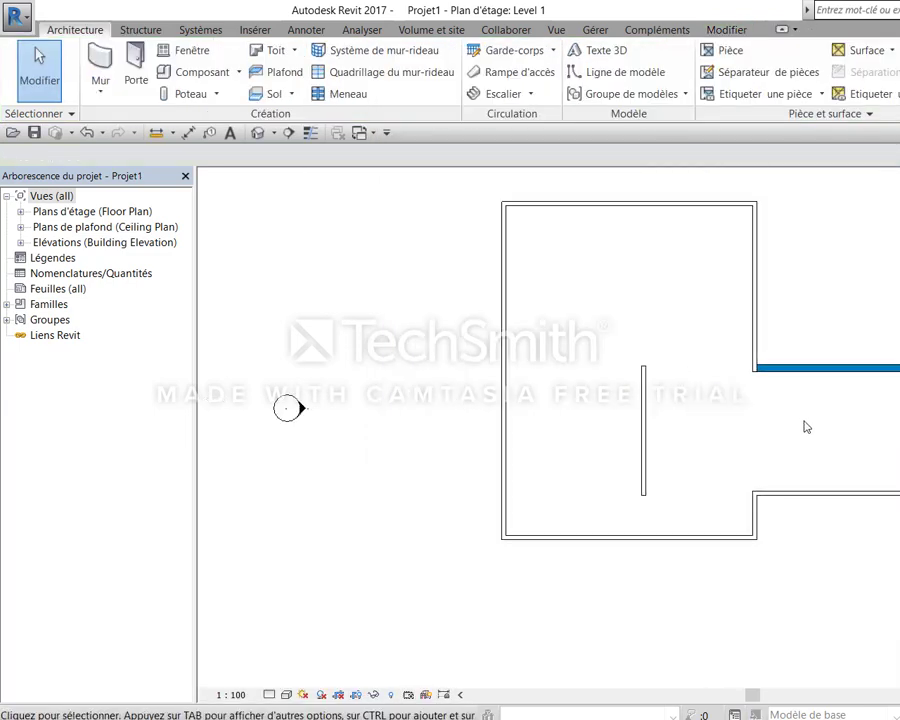
scroll(740, 420, "down", 1)
scroll(676, 417, "up", 1)
middle_click_drag(710, 462, 744, 458)
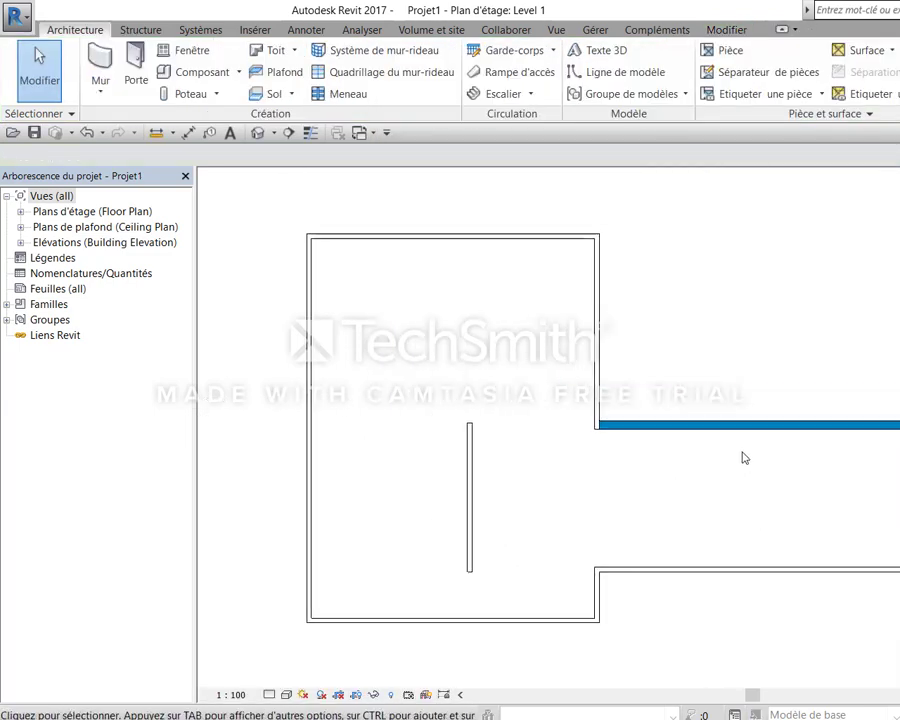
Use Match Type Properties (MA) to copy the blue wall type onto the six other outer walls
key("m")
key("a")
left_click(789, 424)
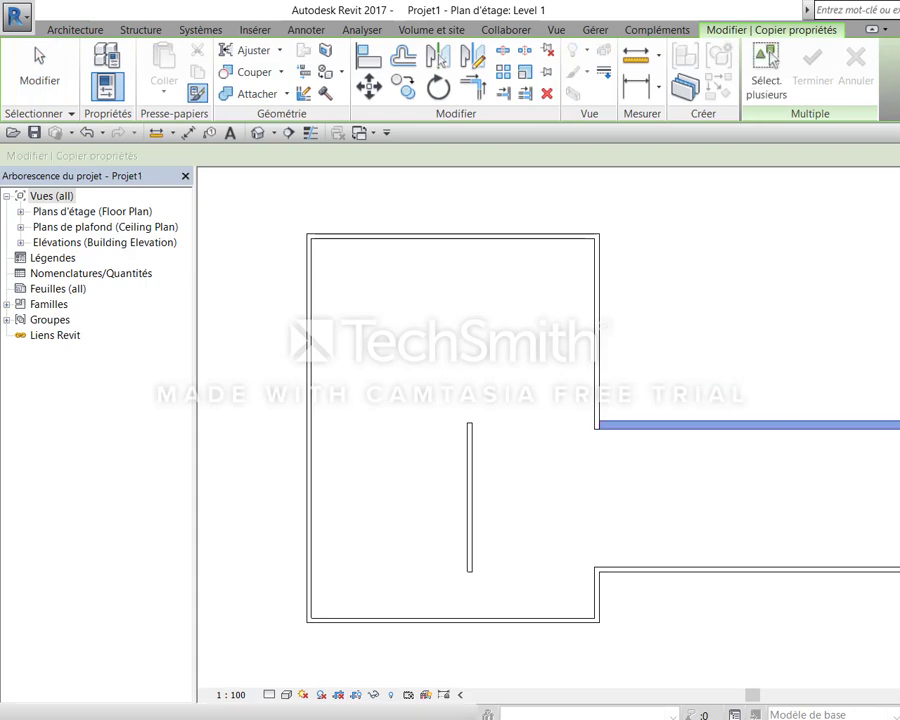
left_click(690, 571)
left_click(598, 598)
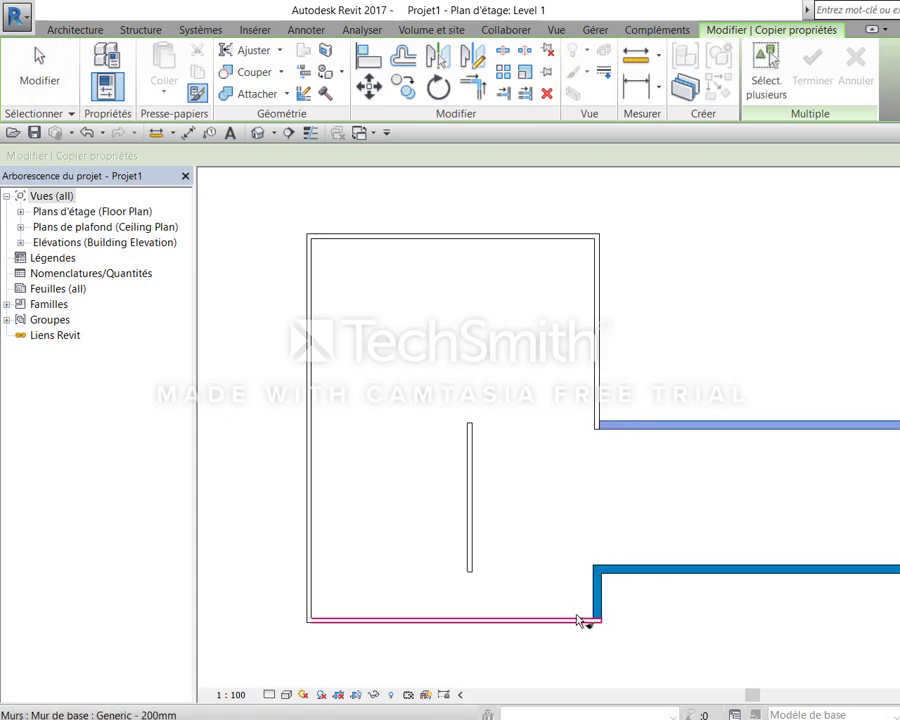
left_click(580, 621)
left_click(600, 295)
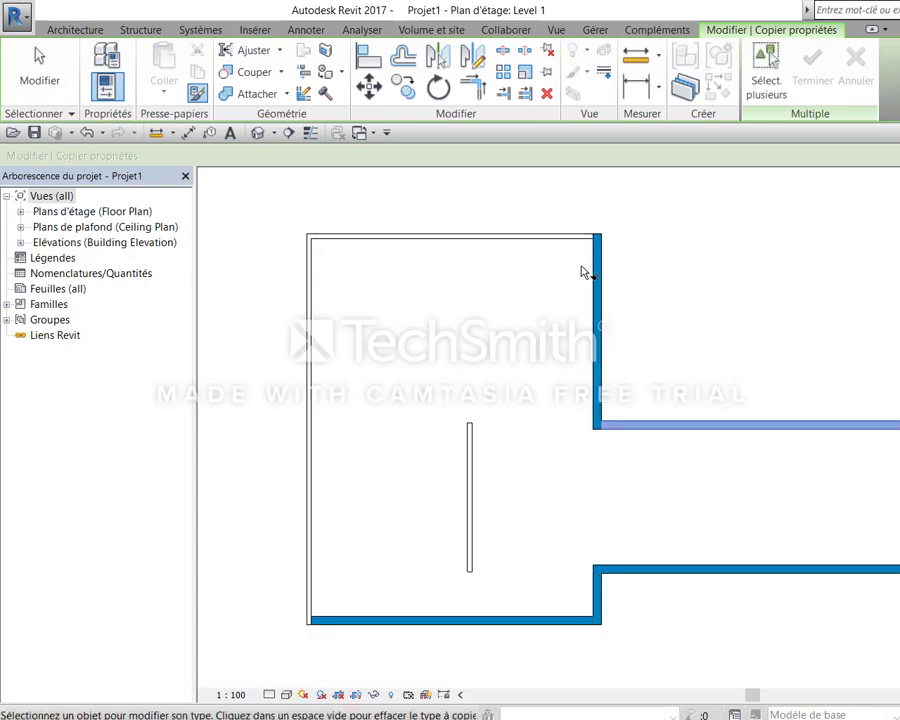
left_click(516, 250)
left_click(305, 342)
key("Escape")
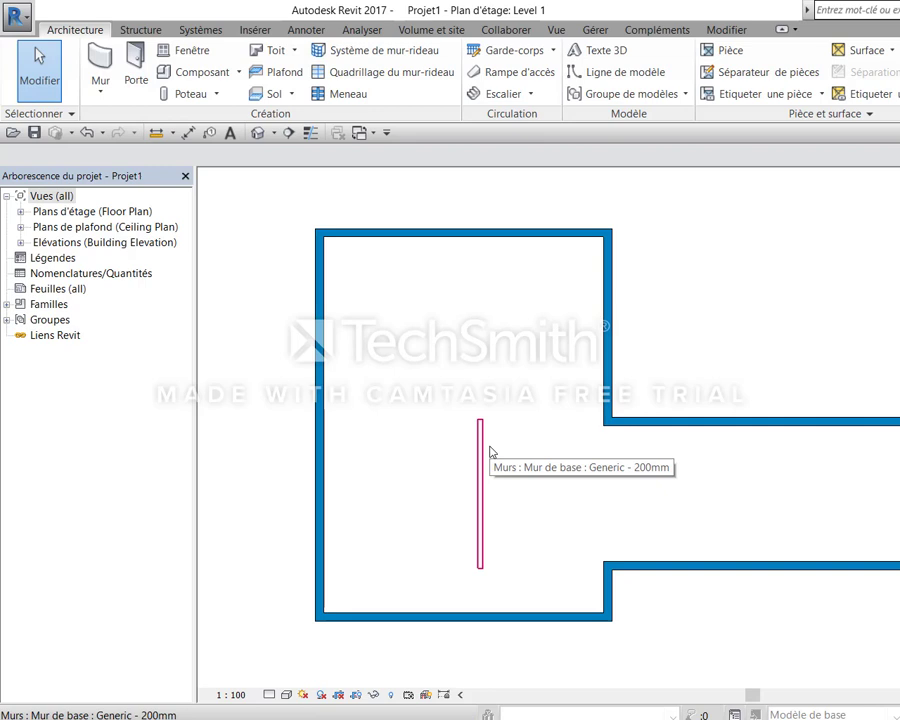
Zoom in and briefly select the interior wall to inspect it
scroll(488, 475, "up", 2)
left_click(480, 474)
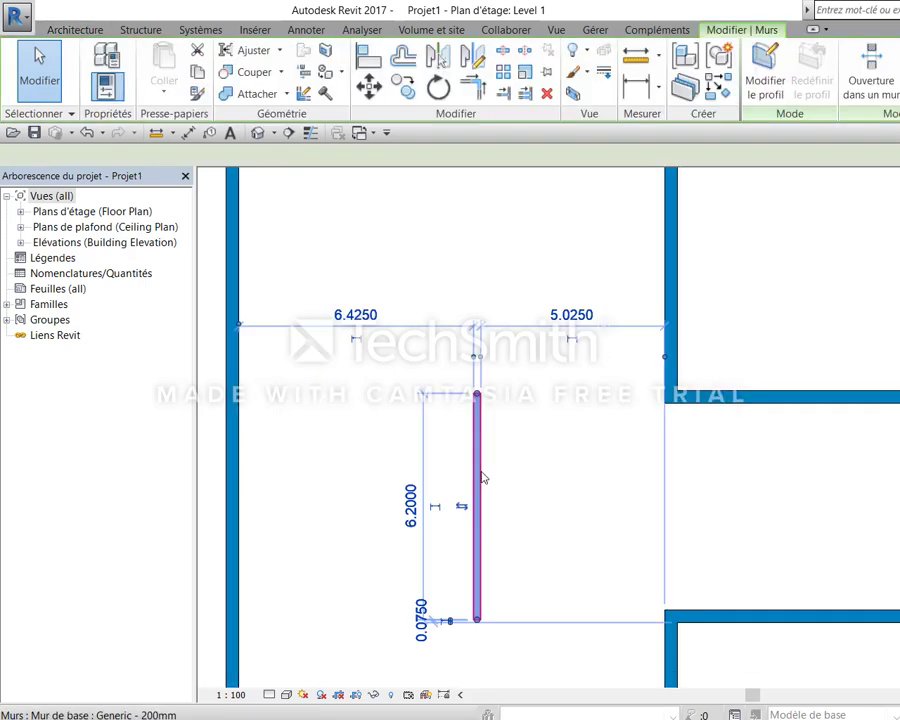
key("Escape")
Check the corner wall's type properties, then show the Detail Level choices
scroll(690, 442, "up", 3)
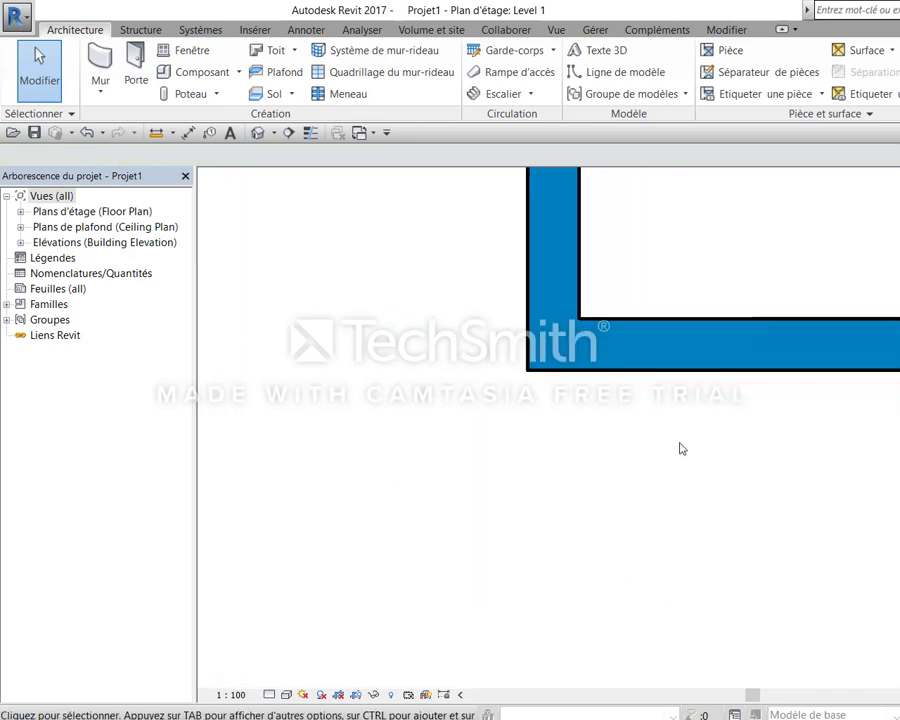
scroll(679, 446, "up", 3)
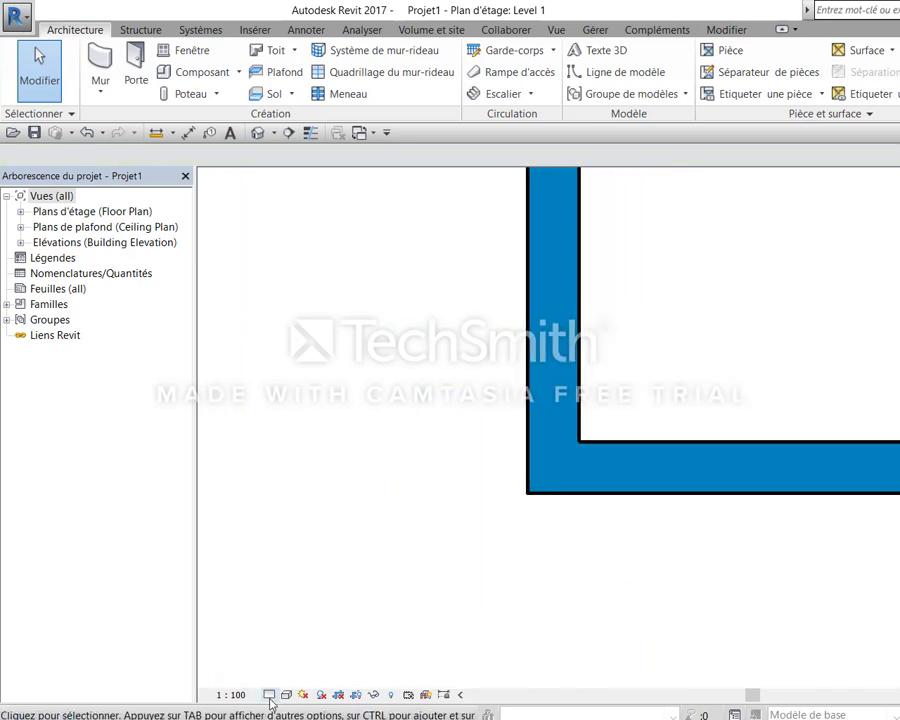
left_click(613, 490)
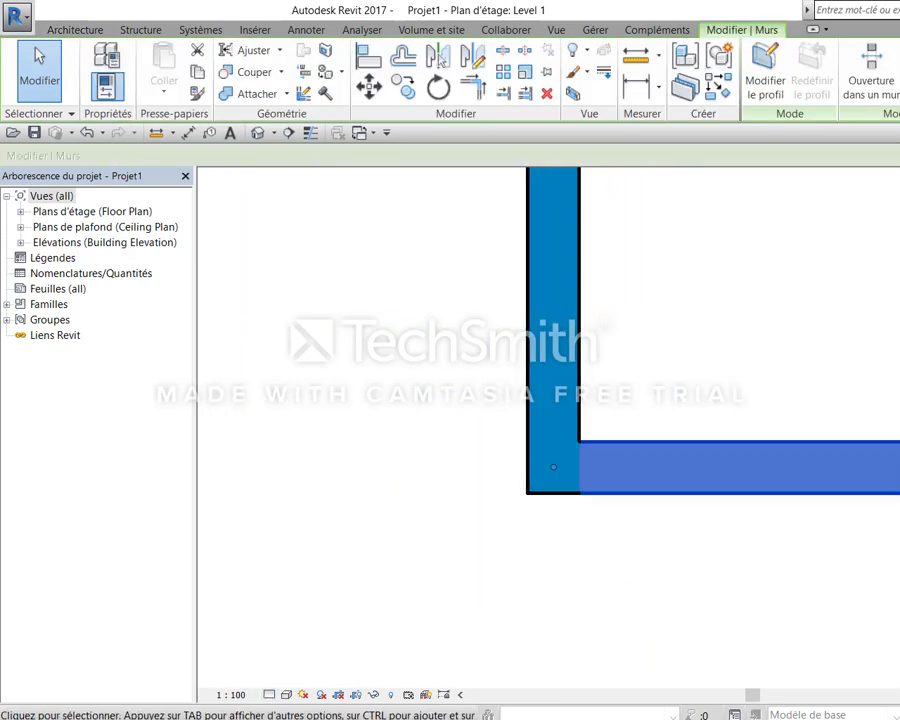
left_click(107, 80)
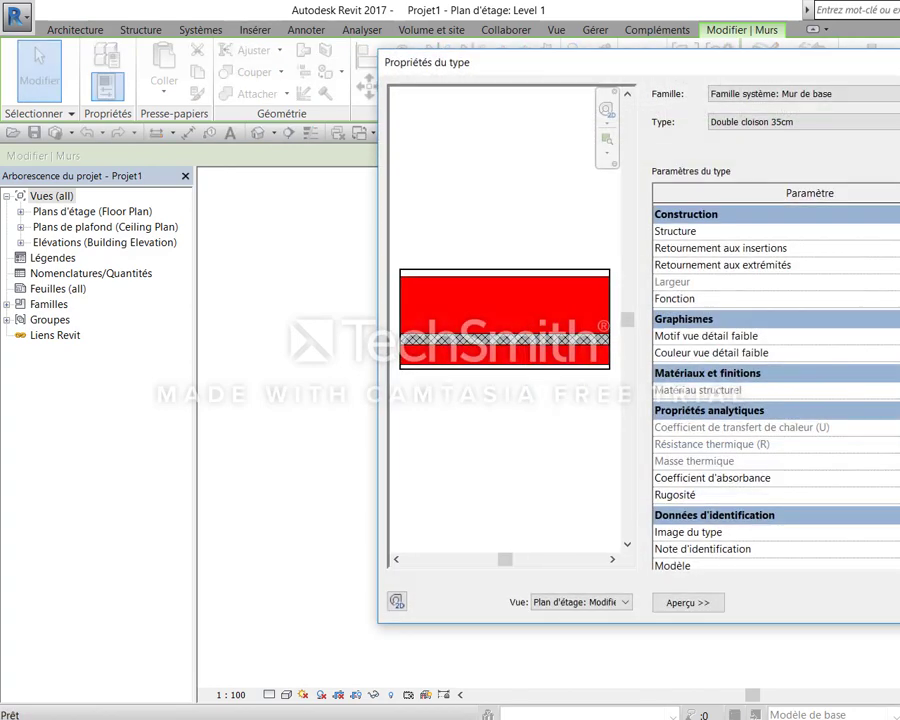
key("Escape")
key("Escape")
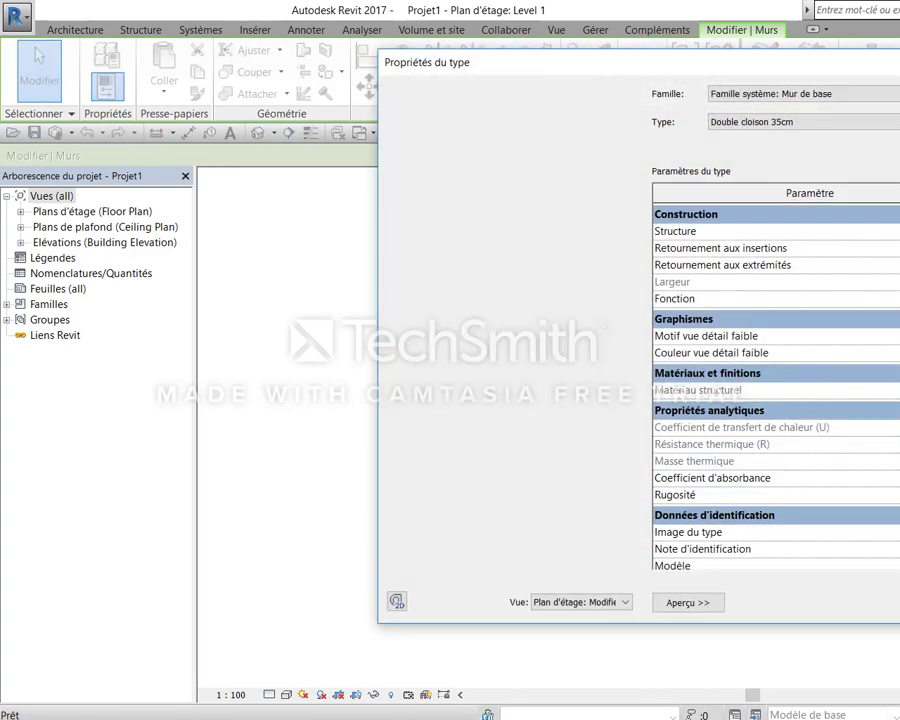
left_click(272, 694)
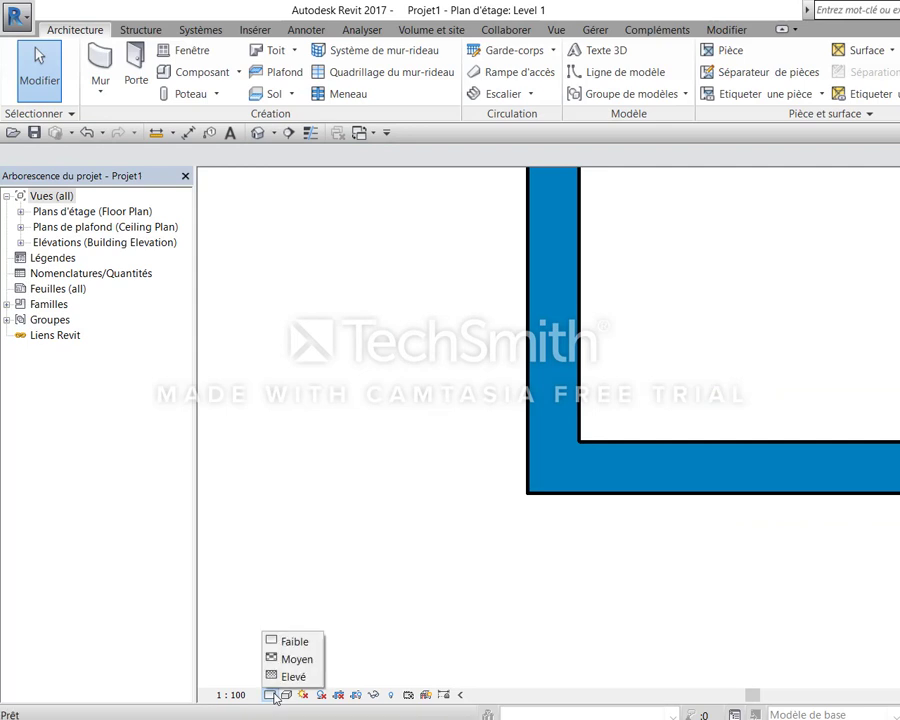
Cycle the detail level through Elevé and Moyen back to Faible, then show the whole room
left_click(290, 676)
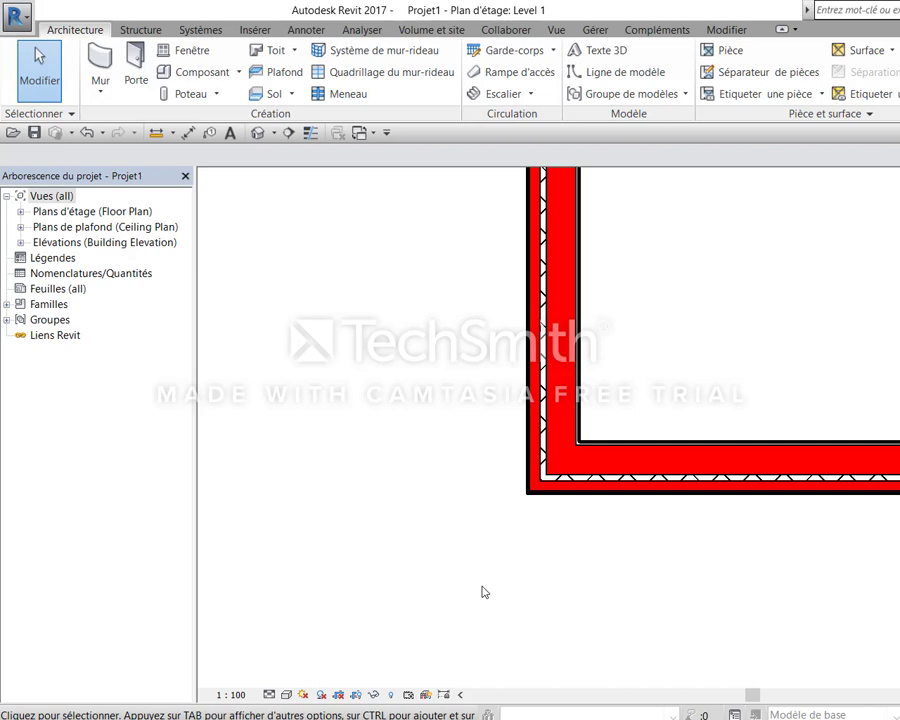
left_click(269, 694)
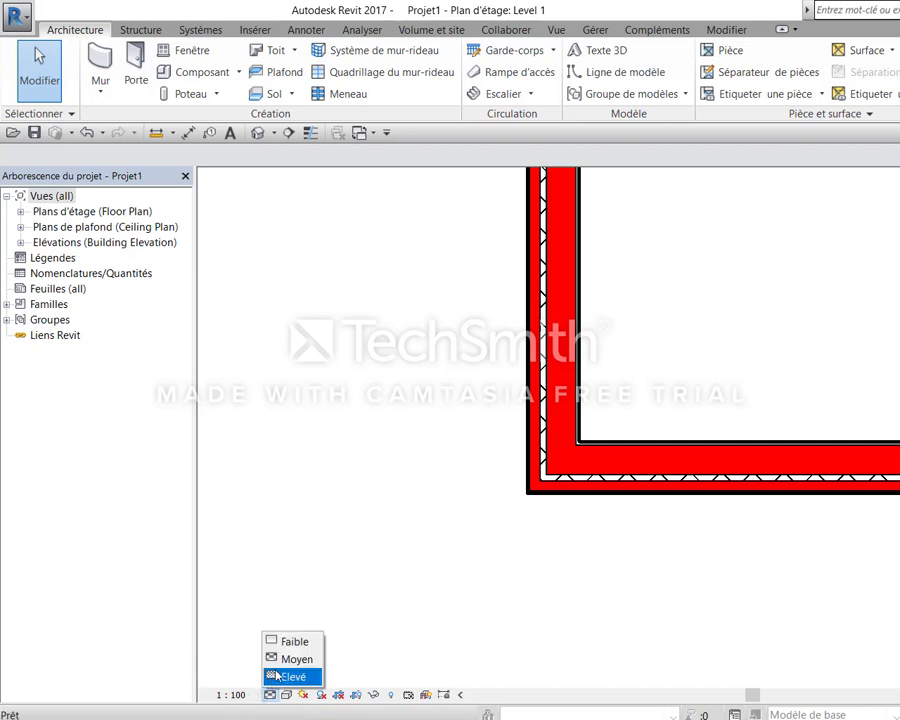
left_click(295, 660)
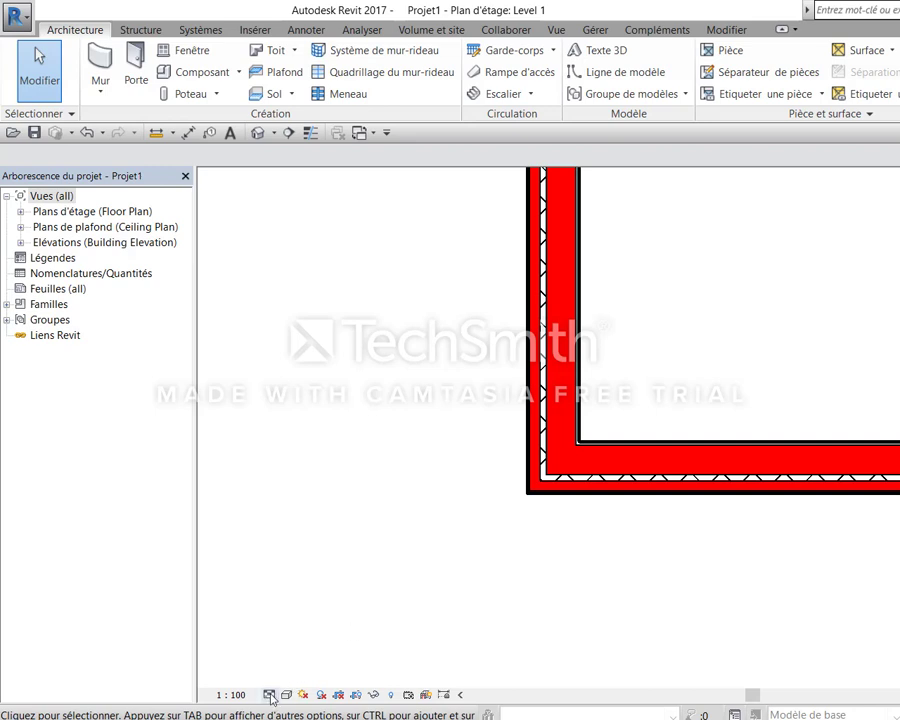
left_click(271, 697)
left_click(291, 638)
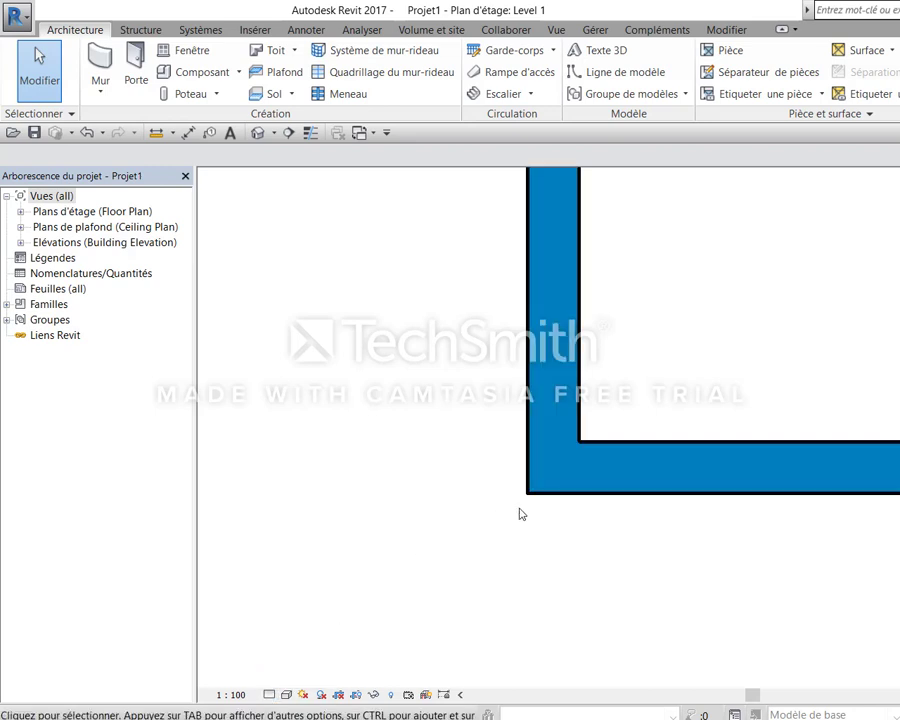
scroll(519, 514, "down", 5)
middle_click_drag(578, 490, 660, 474)
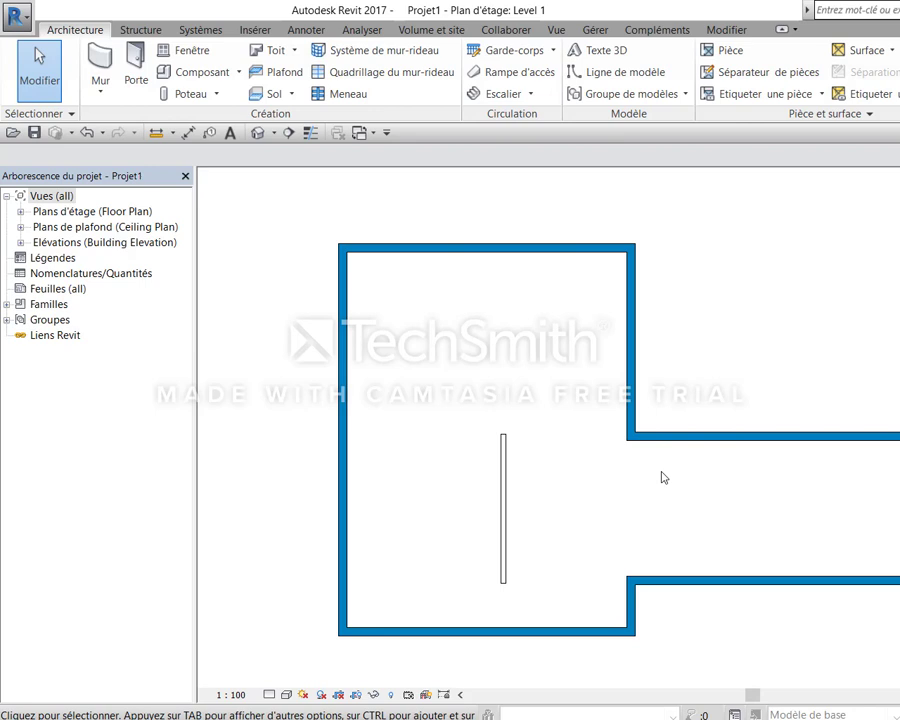
Set the plan's detail level to Moyen to show the wall layers
left_click(738, 436)
scroll(750, 432, "up", 1)
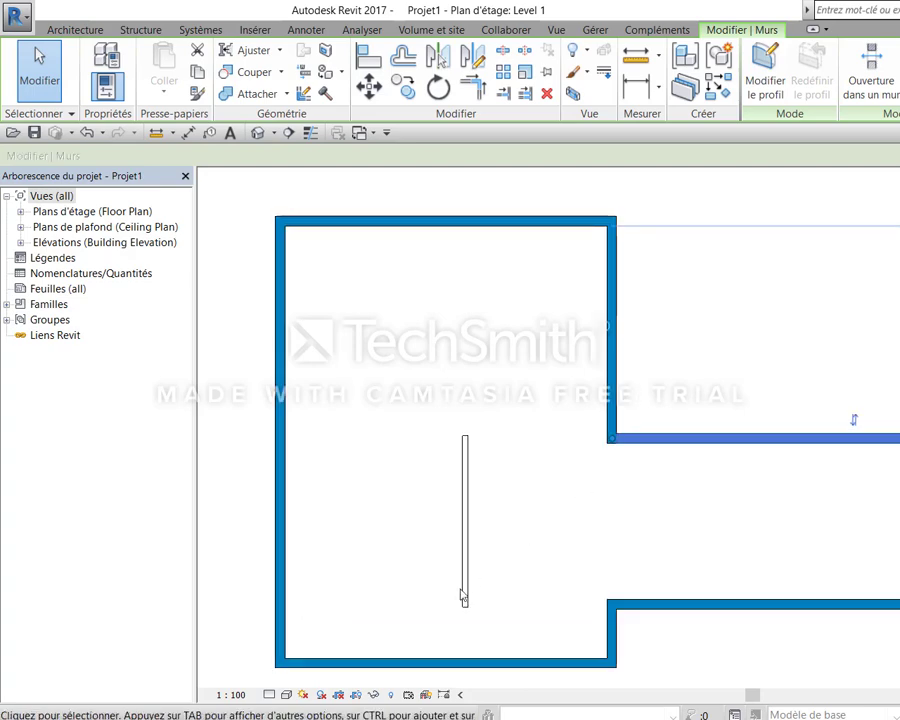
left_click(269, 694)
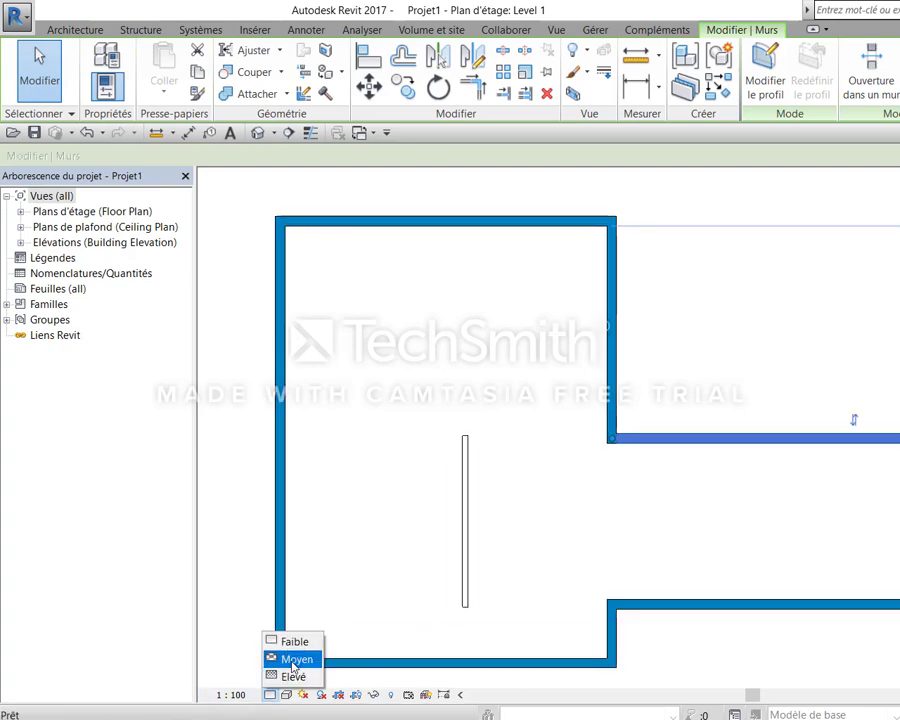
left_click(294, 659)
left_click(660, 480)
Draw a vertical Double cloison 35cm wall across the horizontal wall with Create Similar (CS)
scroll(746, 466, "up", 3)
scroll(753, 496, "up", 1)
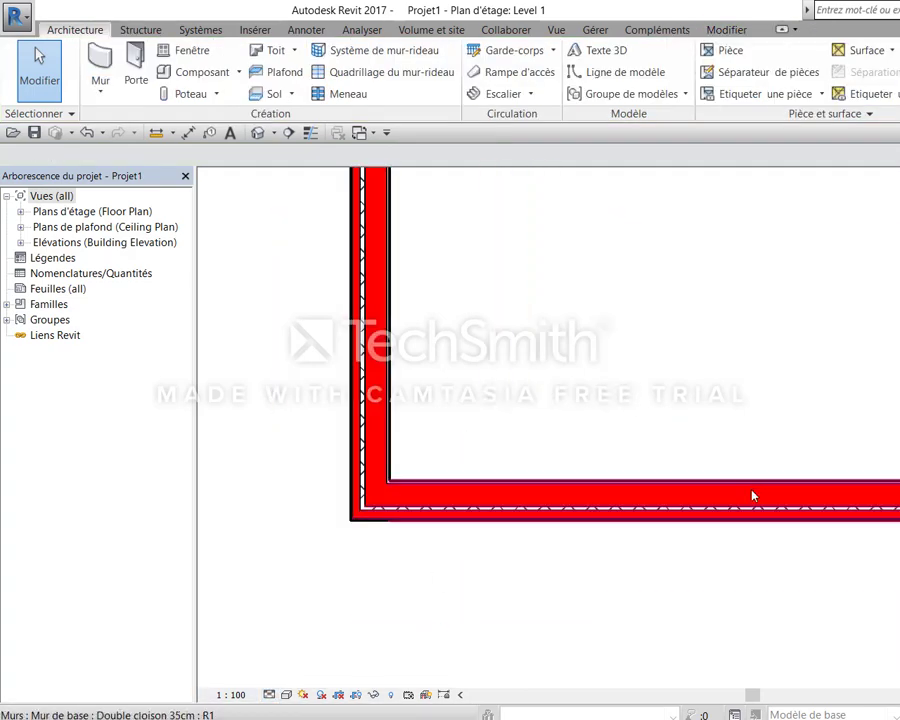
left_click(753, 496)
middle_click_drag(830, 436, 755, 436)
key("c")
key("s")
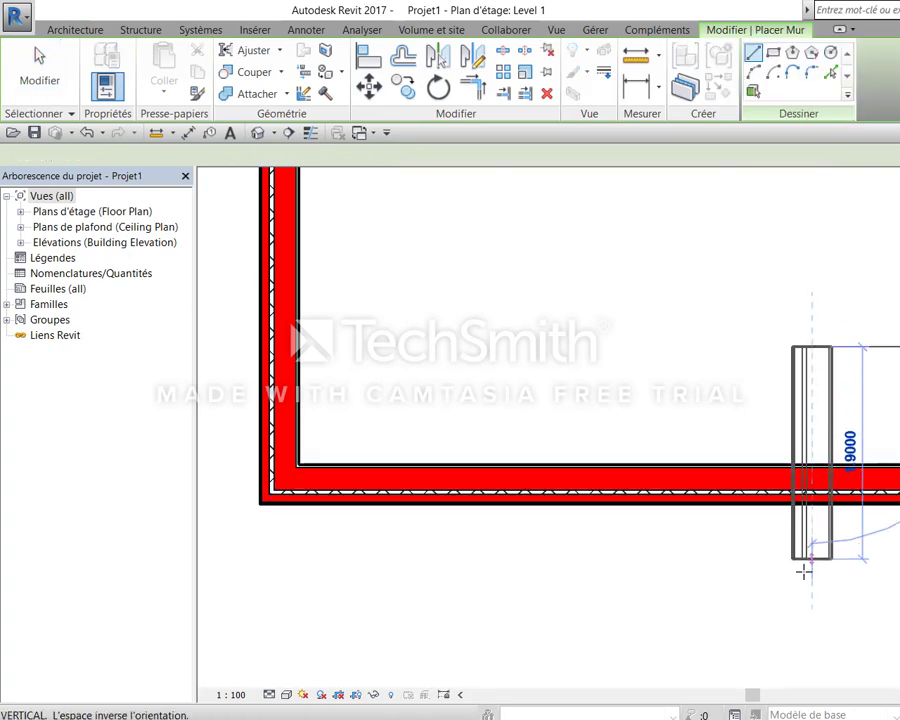
left_click(810, 566)
key("Escape")
key("Escape")
scroll(855, 500, "up", 3)
scroll(870, 530, "up", 3)
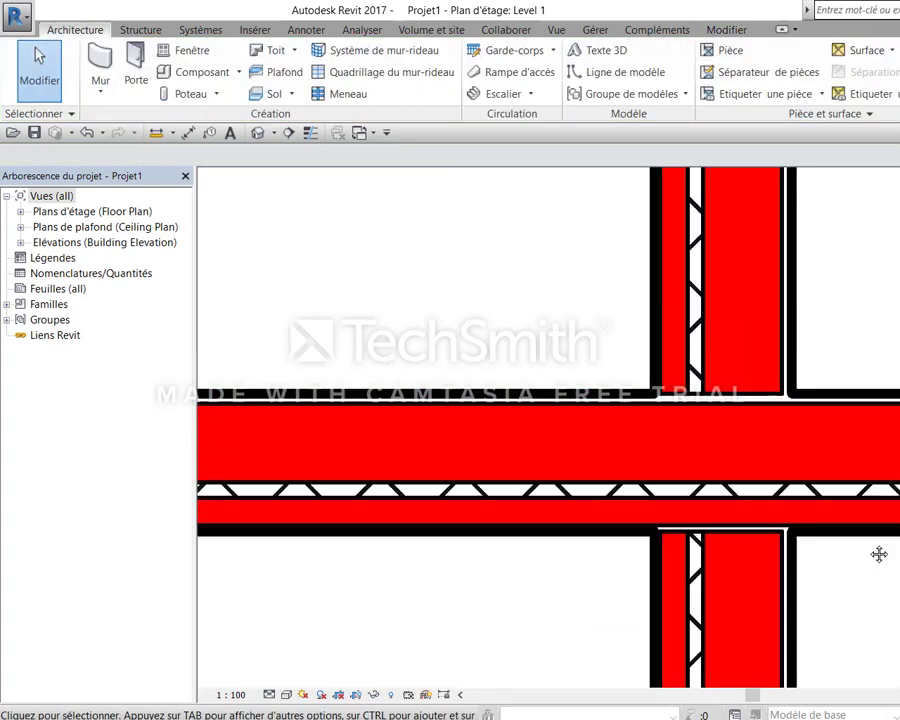
mouse_move(878, 554)
middle_mouse_down()
mouse_move(818, 496)
mouse_move(776, 541)
middle_mouse_up()
scroll(816, 510, "down", 3)
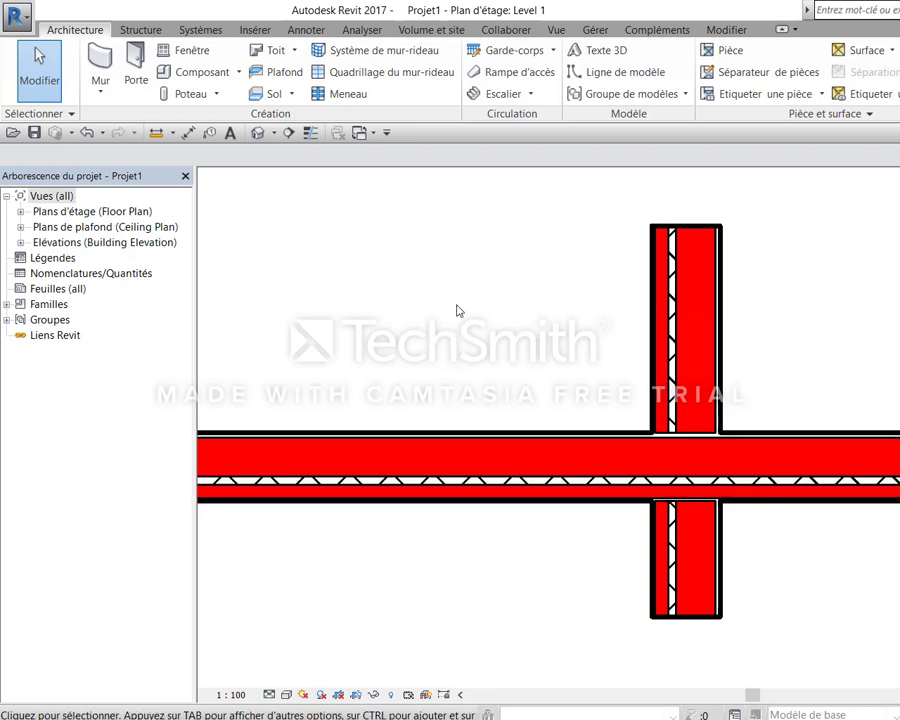
Zoom in on the crossing walls and switch on Thin Lines (TL)
scroll(445, 310, "down", 2)
middle_click_drag(432, 303, 755, 367)
scroll(676, 422, "up", 1)
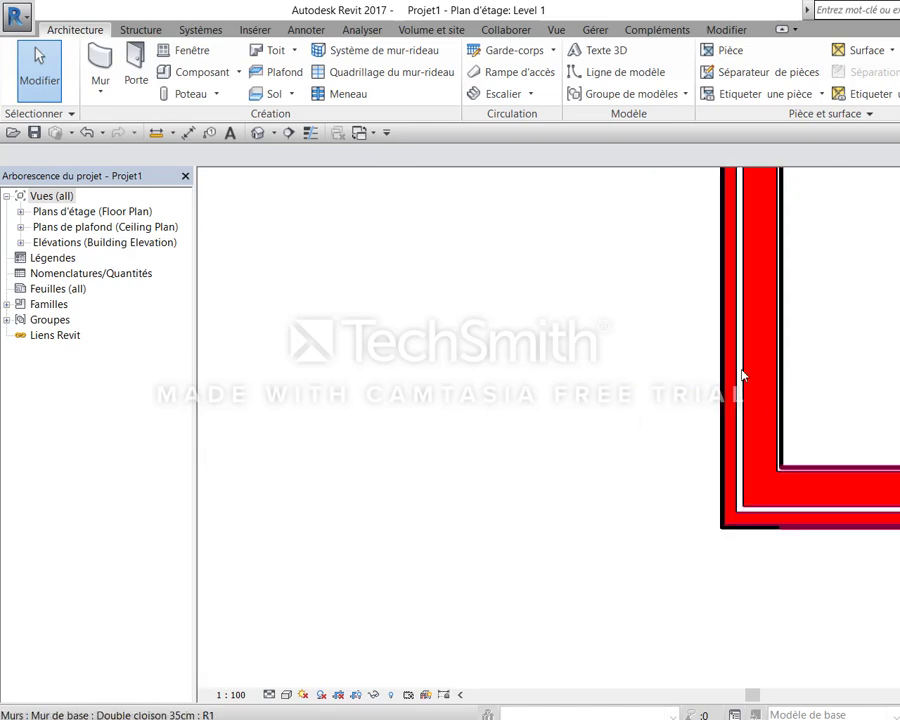
mouse_move(818, 458)
middle_mouse_down()
mouse_move(631, 422)
mouse_move(392, 412)
middle_mouse_up()
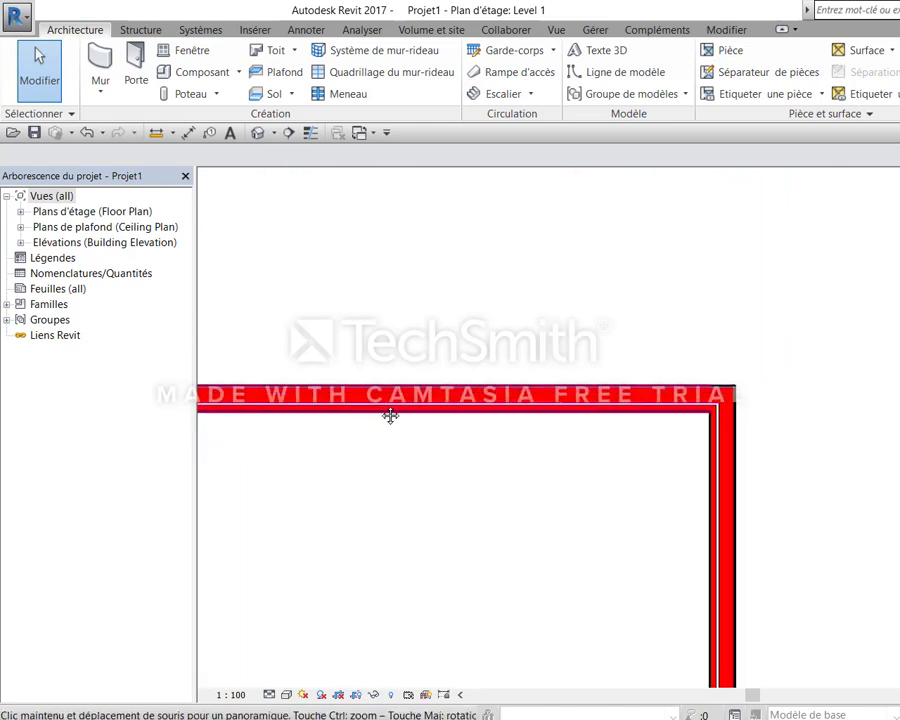
scroll(732, 418, "up", 1)
scroll(770, 384, "up", 1)
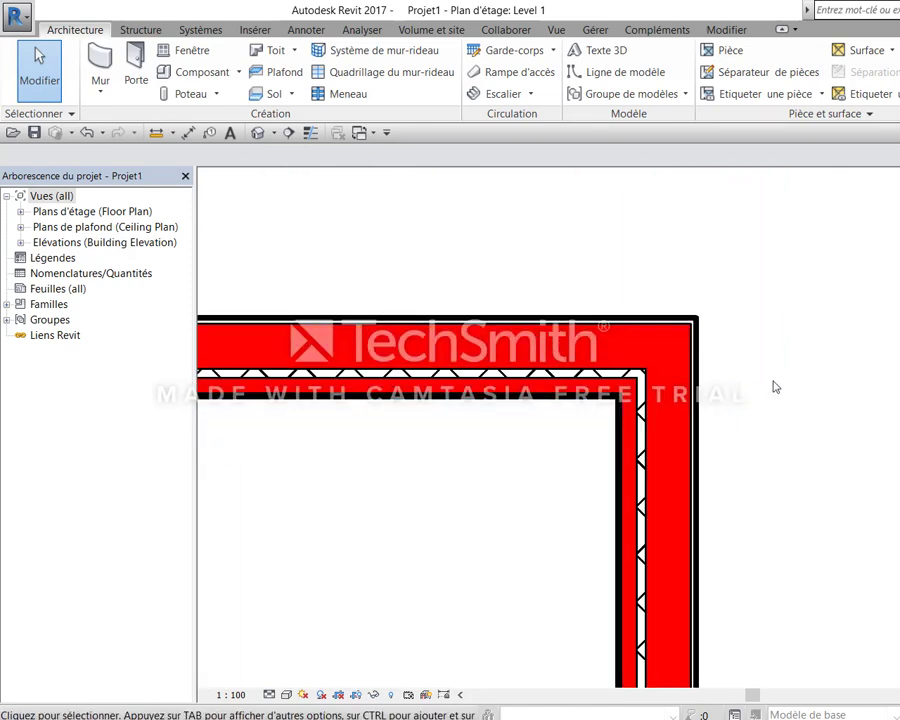
middle_click_drag(698, 340, 813, 331)
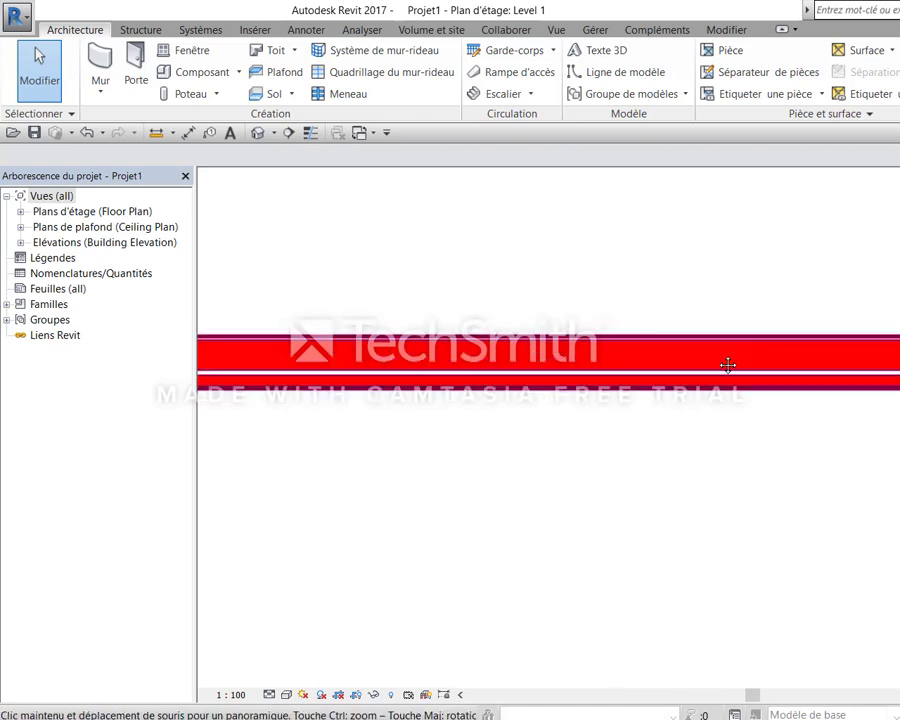
middle_click_drag(200, 340, 388, 345)
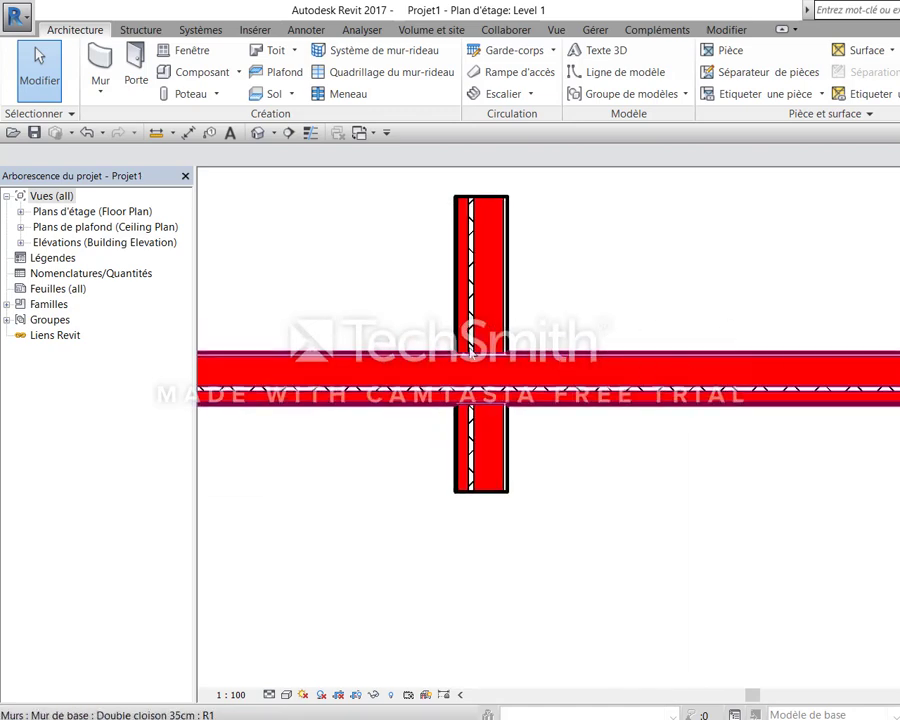
scroll(388, 345, "up", 1)
scroll(388, 345, "up", 1)
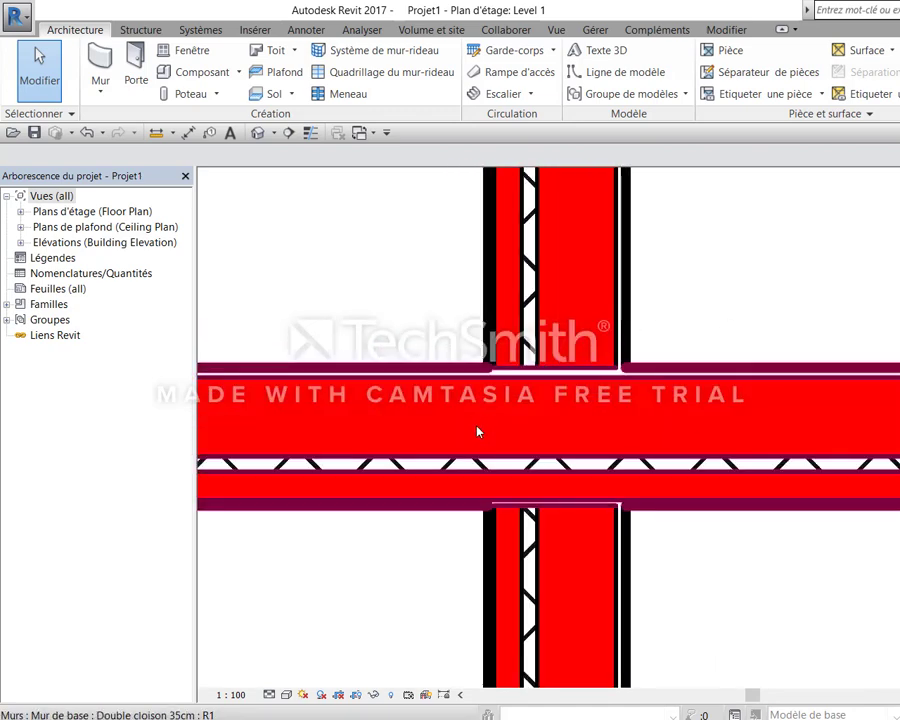
key("t")
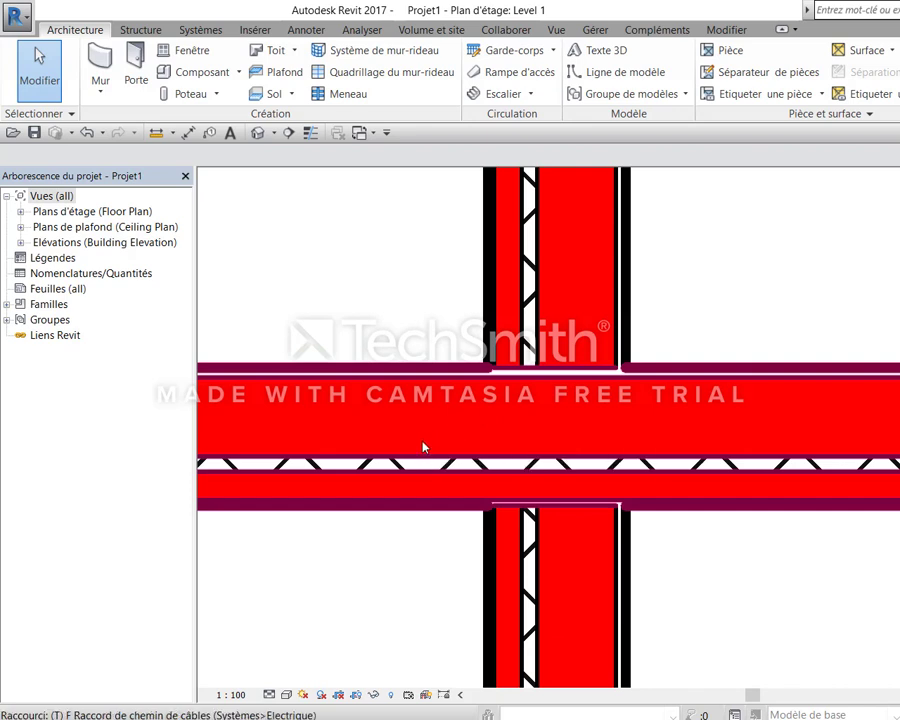
key("l")
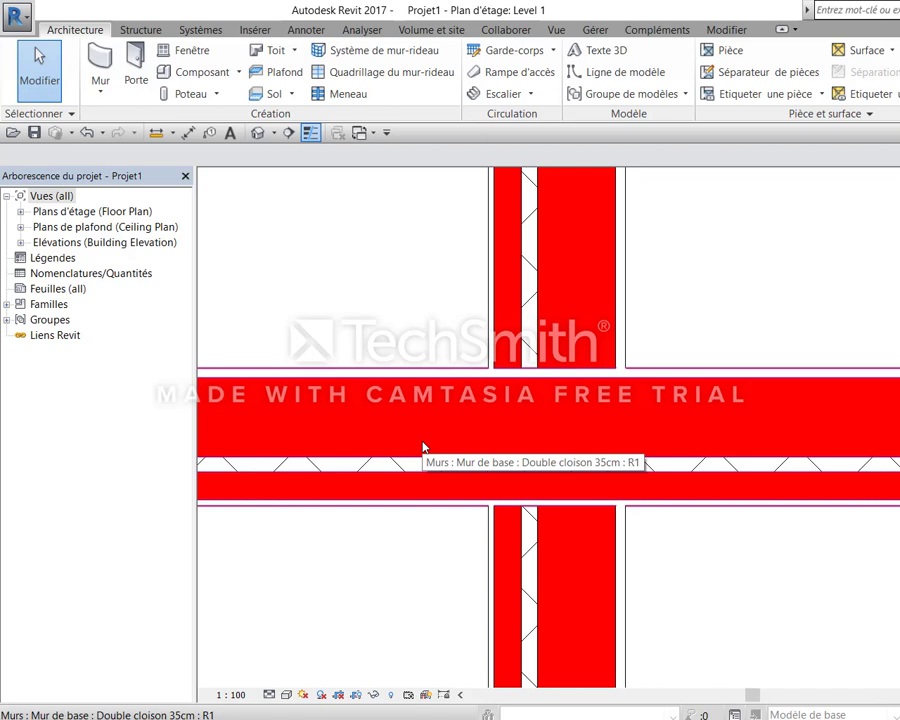
Toggle Thin Lines with TL repeatedly, ending with the red walls drawn in thin outlines
middle_click_drag(745, 375, 754, 438)
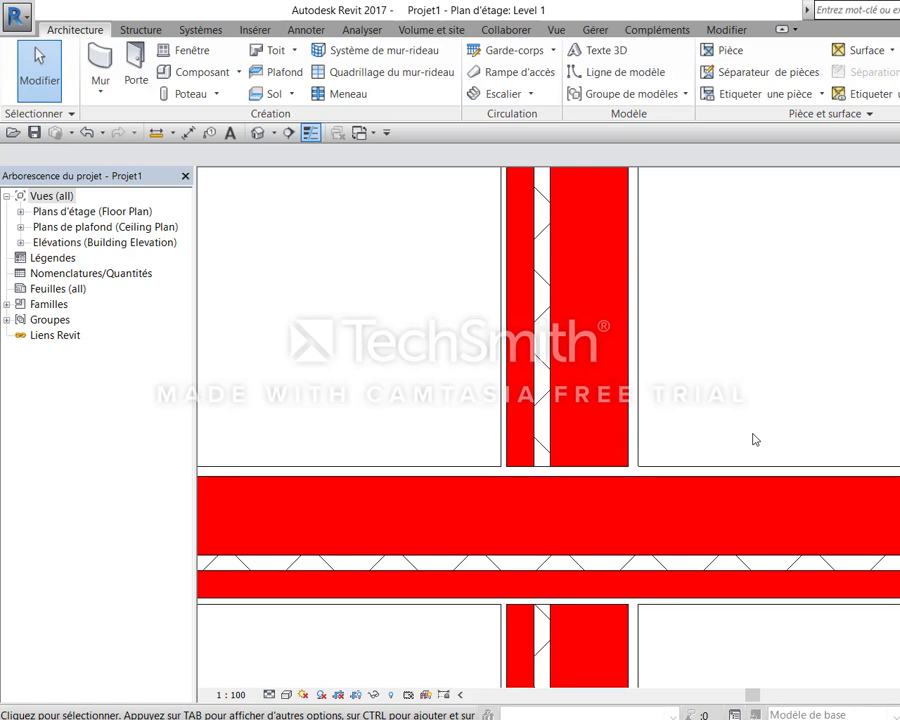
key("t")
key("l")
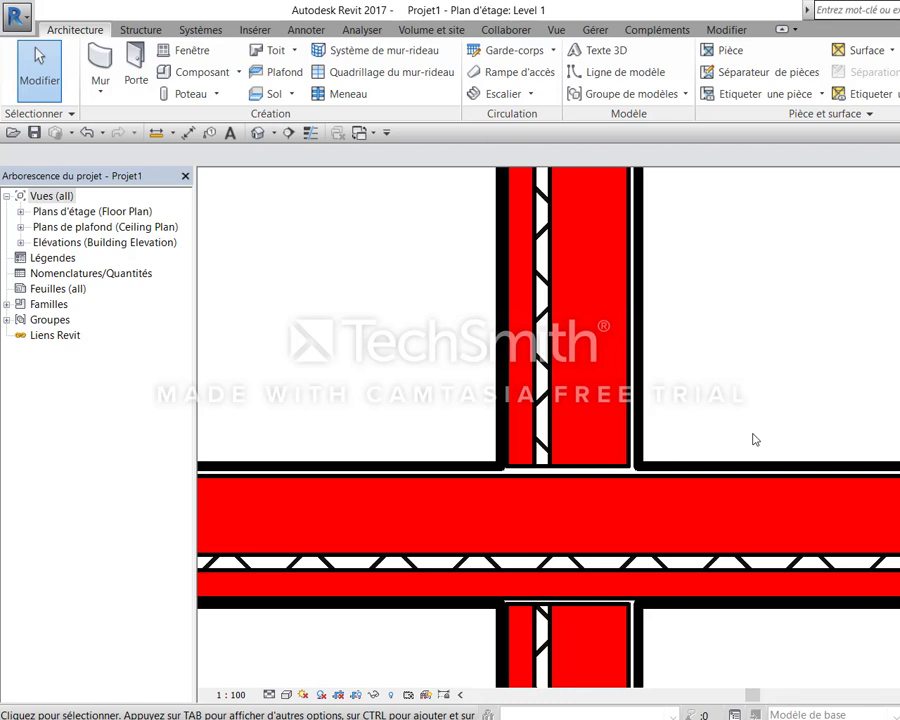
key("t")
key("l")
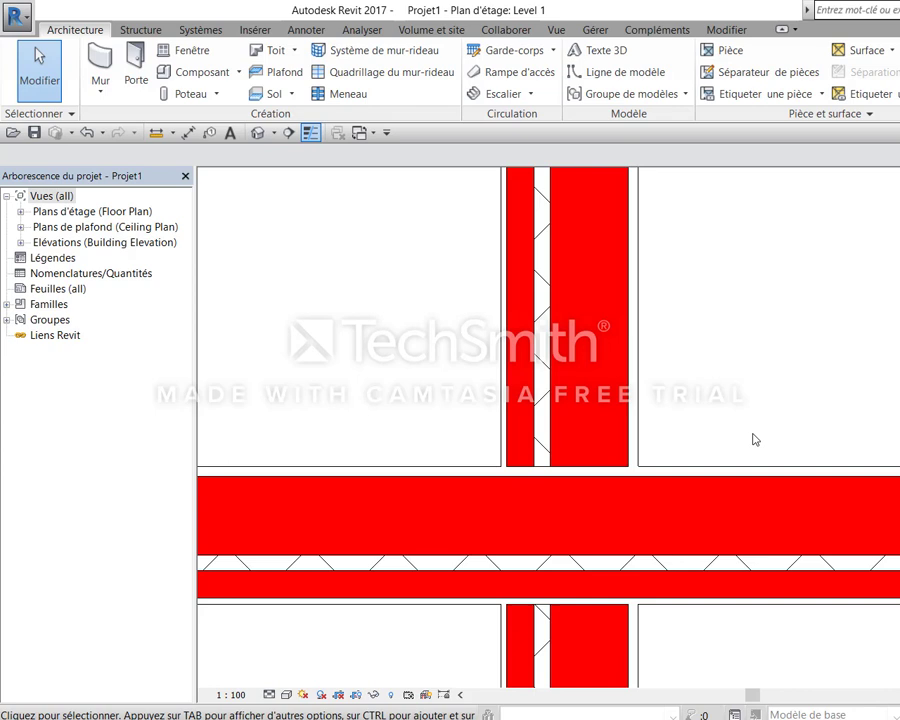
key("t")
key("l")
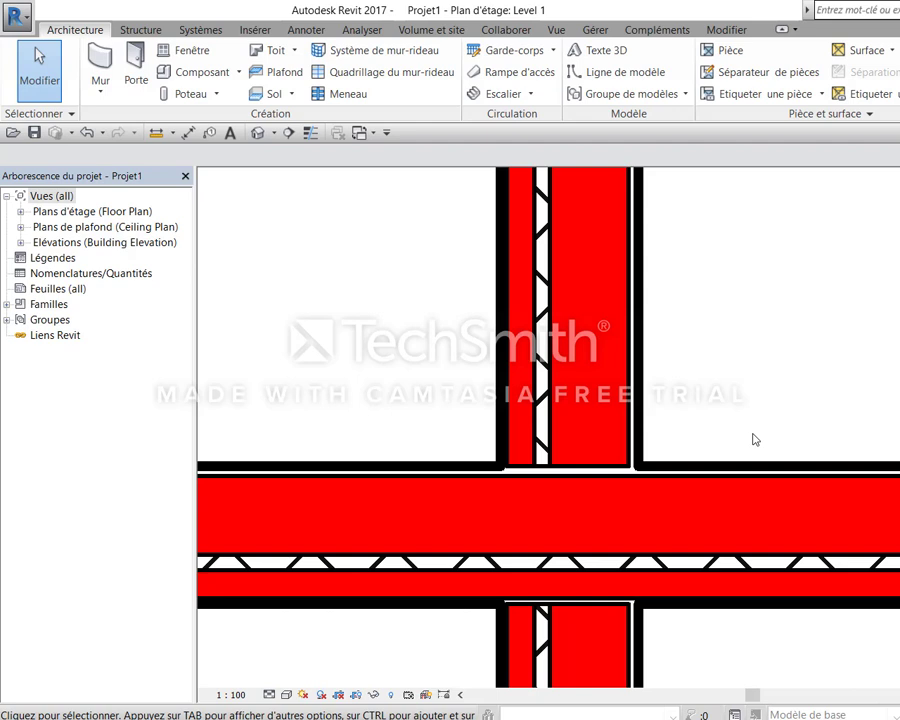
key("t")
key("l")
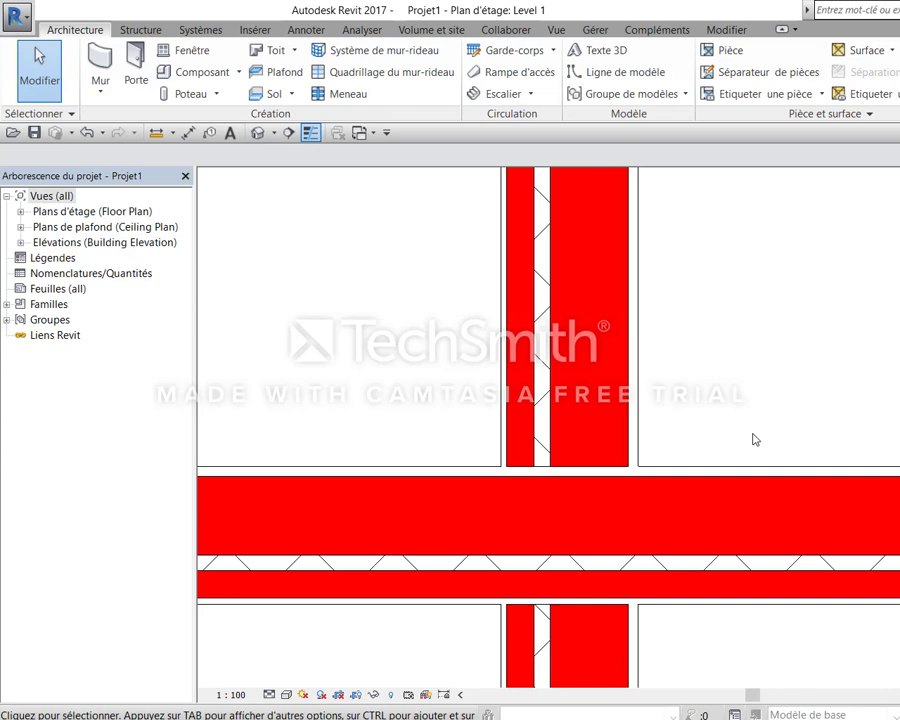
scroll(610, 480, "up", 2)
Select the vertical Double cloison 35cm wall and open its layer structure from Type Properties
middle_click_drag(596, 500, 665, 438)
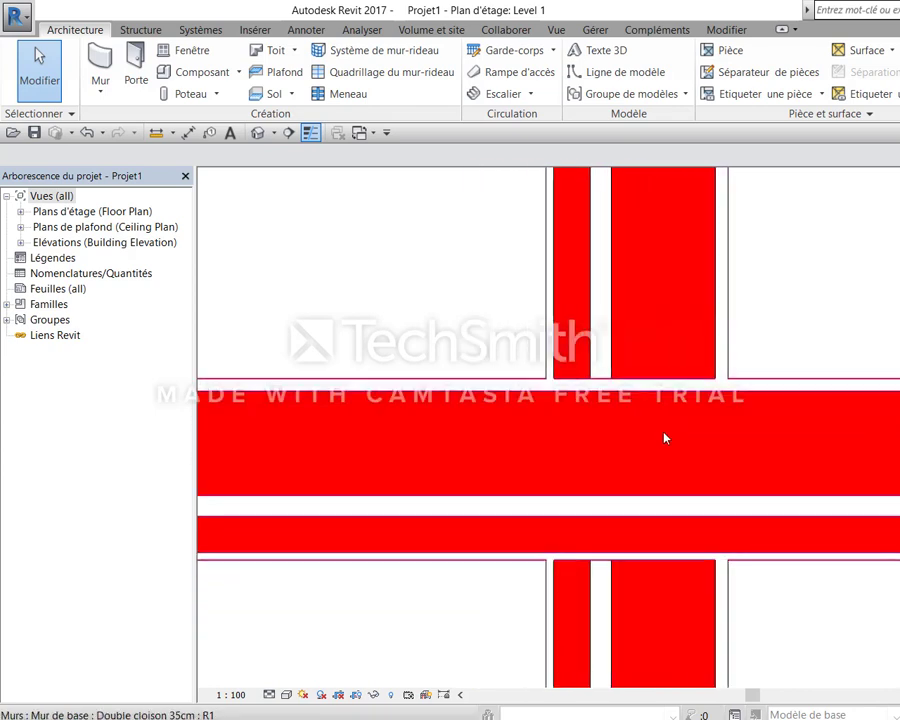
scroll(665, 438, "up", 1)
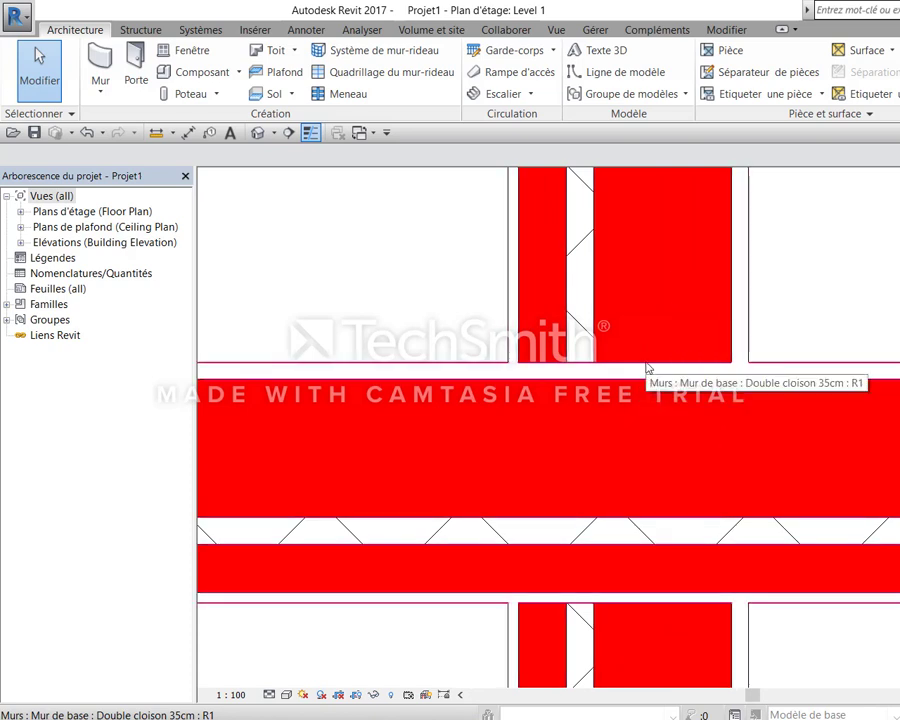
scroll(800, 275, "down", 1)
middle_click_drag(806, 304, 726, 336)
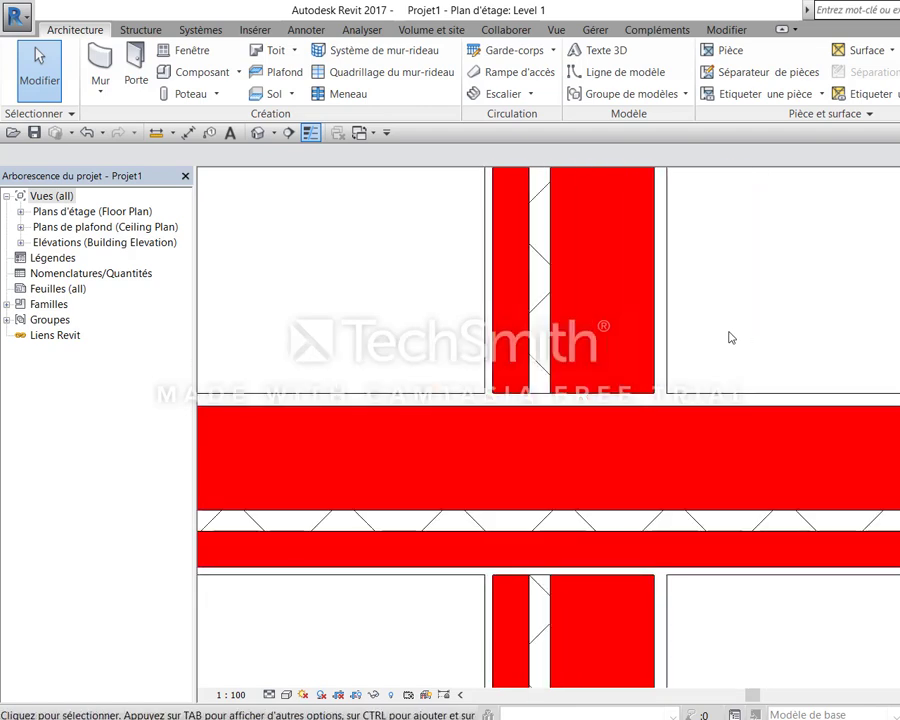
scroll(800, 300, "up", 1)
mouse_move(840, 283)
middle_mouse_down()
mouse_move(806, 280)
mouse_move(744, 332)
middle_mouse_up()
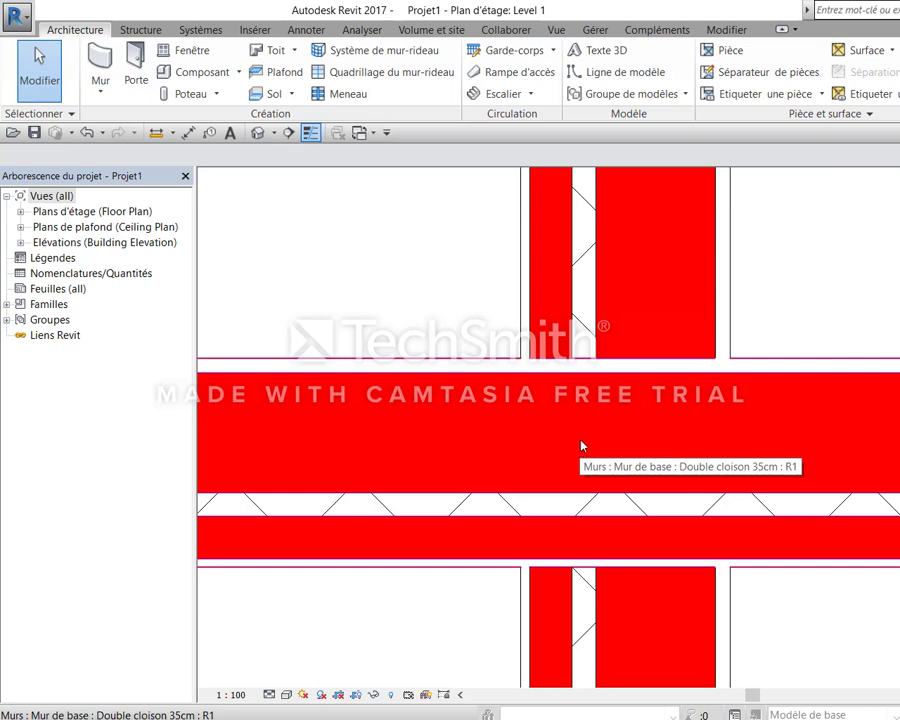
left_click(635, 327)
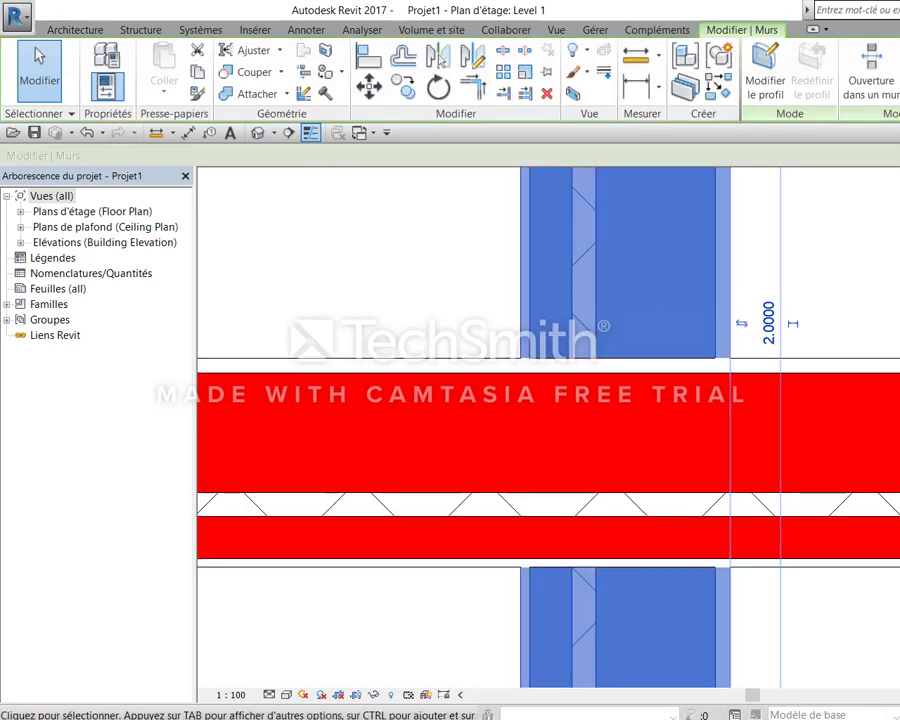
left_click(107, 86)
left_click(797, 231)
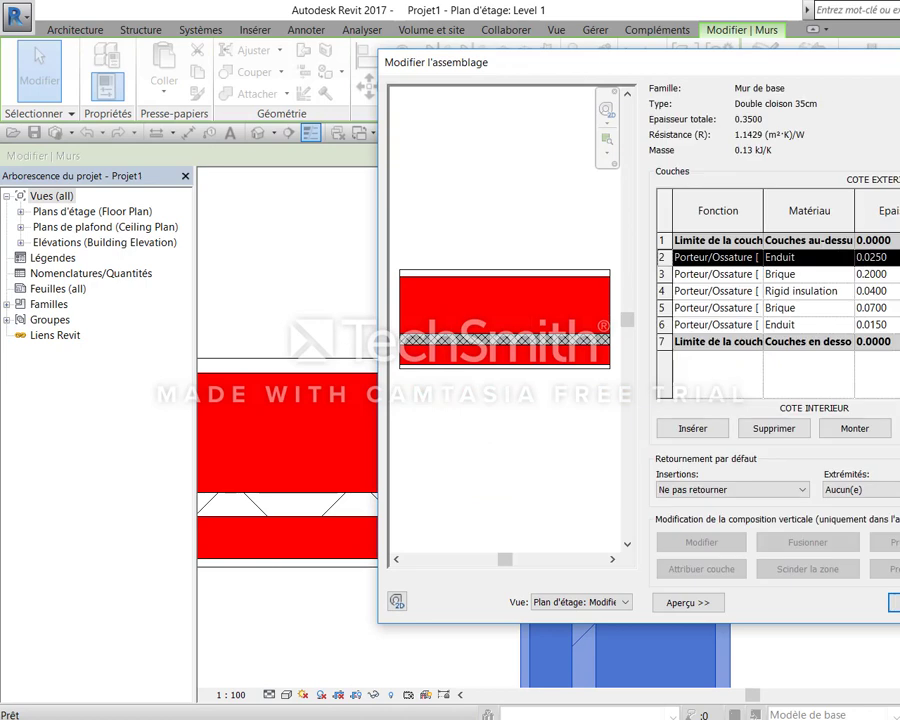
Widen the Function column and set Brique rows 3 and 5 to Doublage [2]
left_click_drag(763, 205, 831, 205)
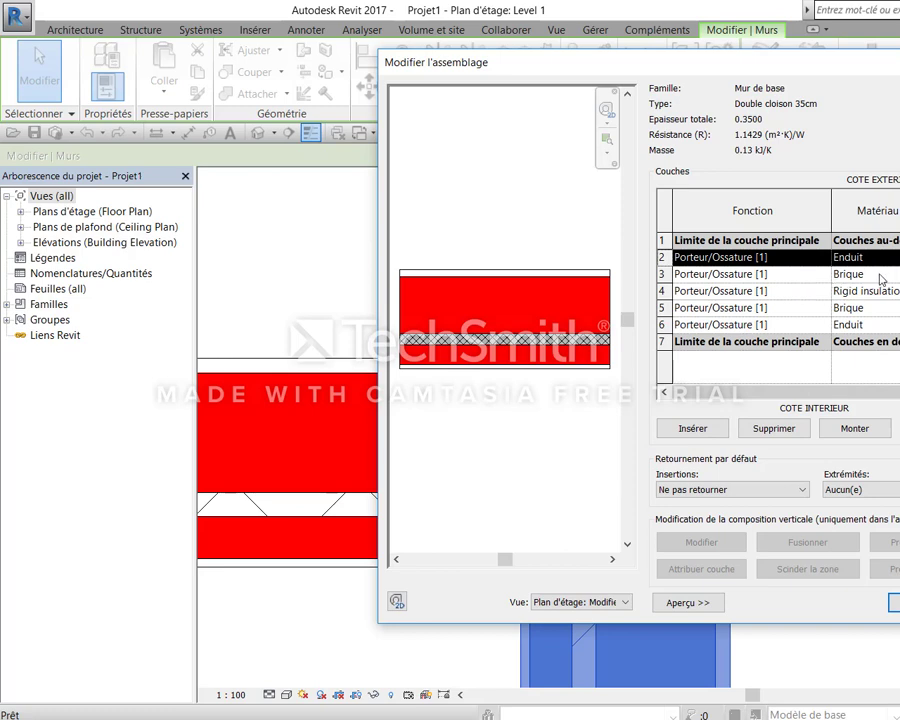
left_click(880, 277)
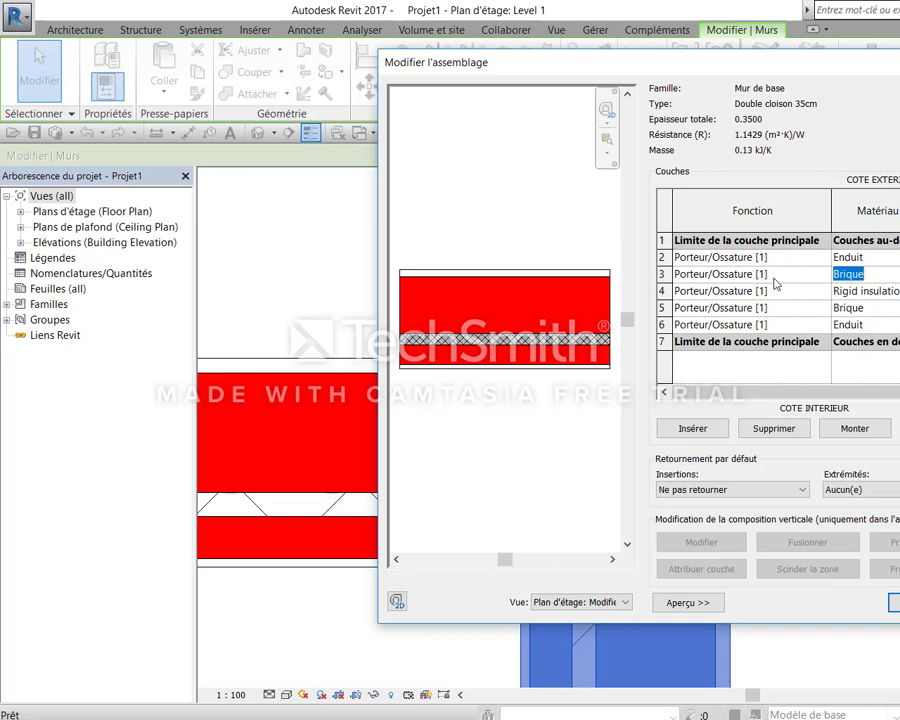
left_click(818, 280)
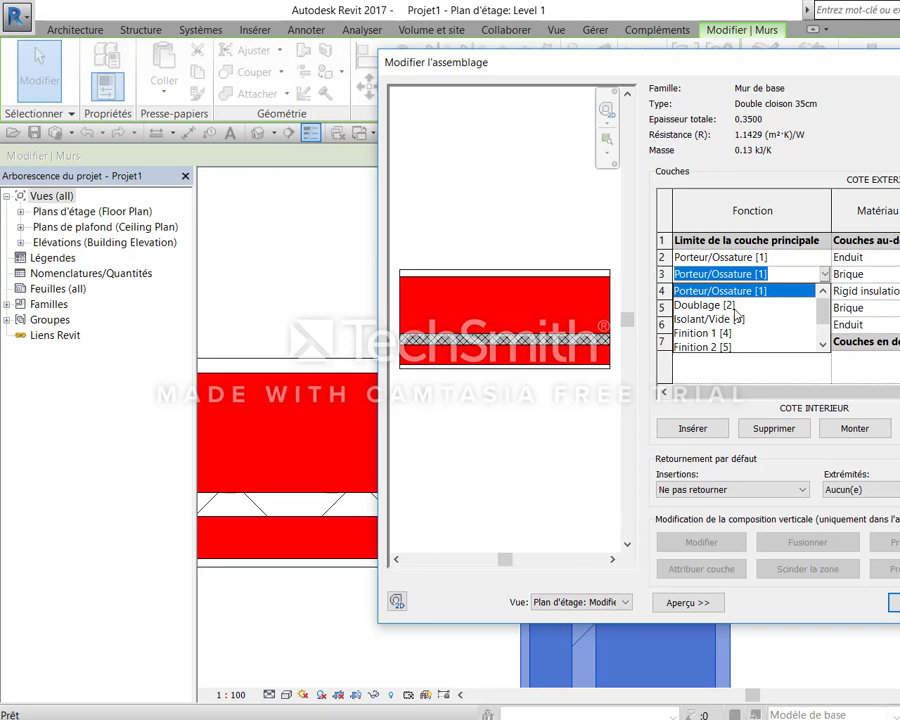
left_click(737, 312)
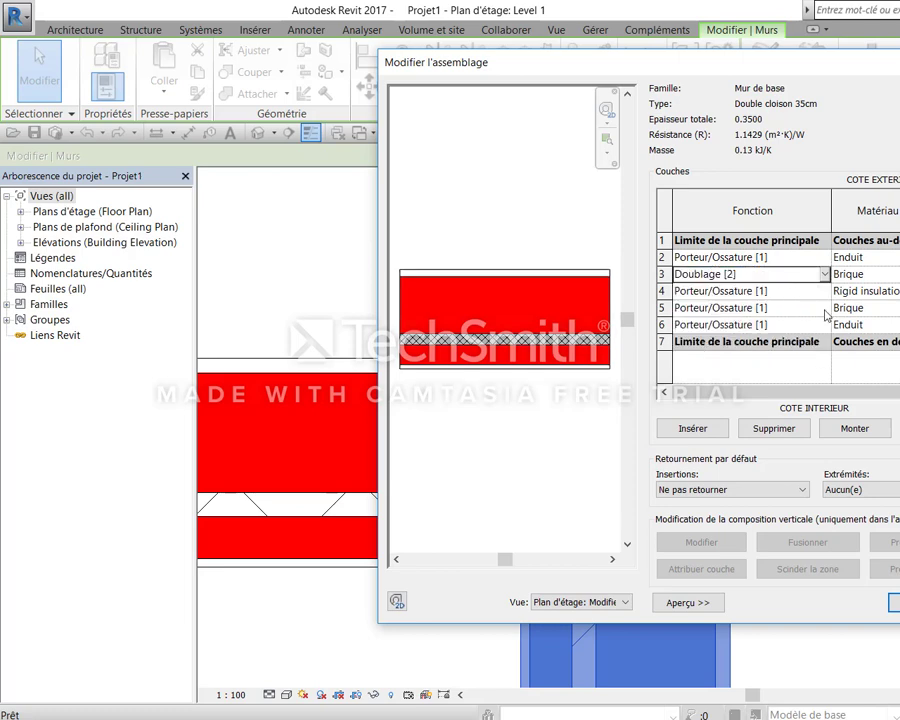
left_click(825, 312)
left_click(825, 312)
left_click(760, 338)
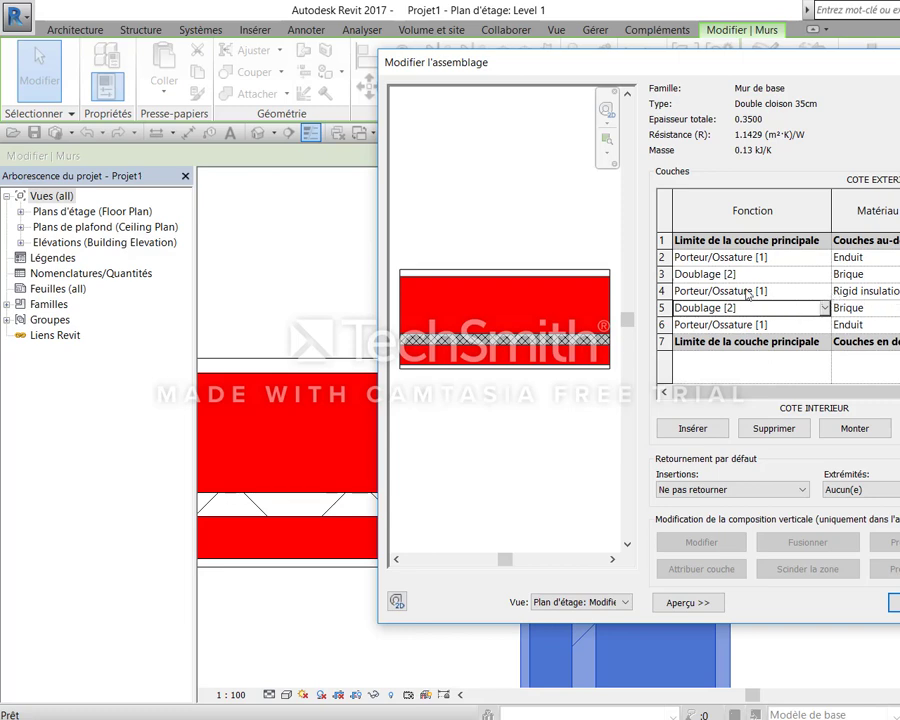
left_click(824, 291)
left_click(824, 291)
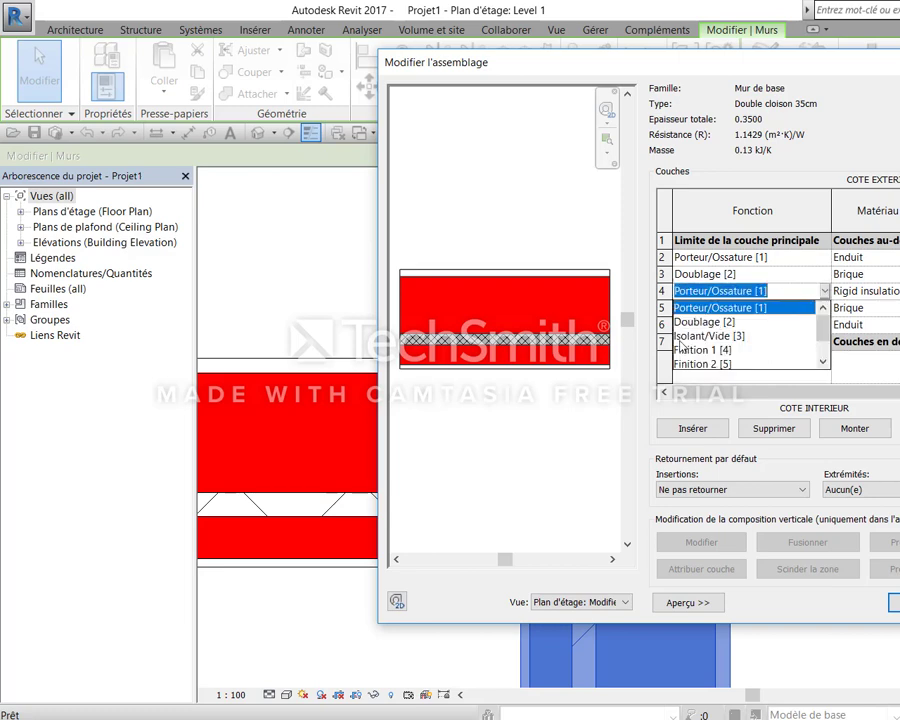
Set row 4 to Isolant/Vide [3] and Enduit rows 2 and 6 to Finition 1 [4], then close the editor
left_click(745, 336)
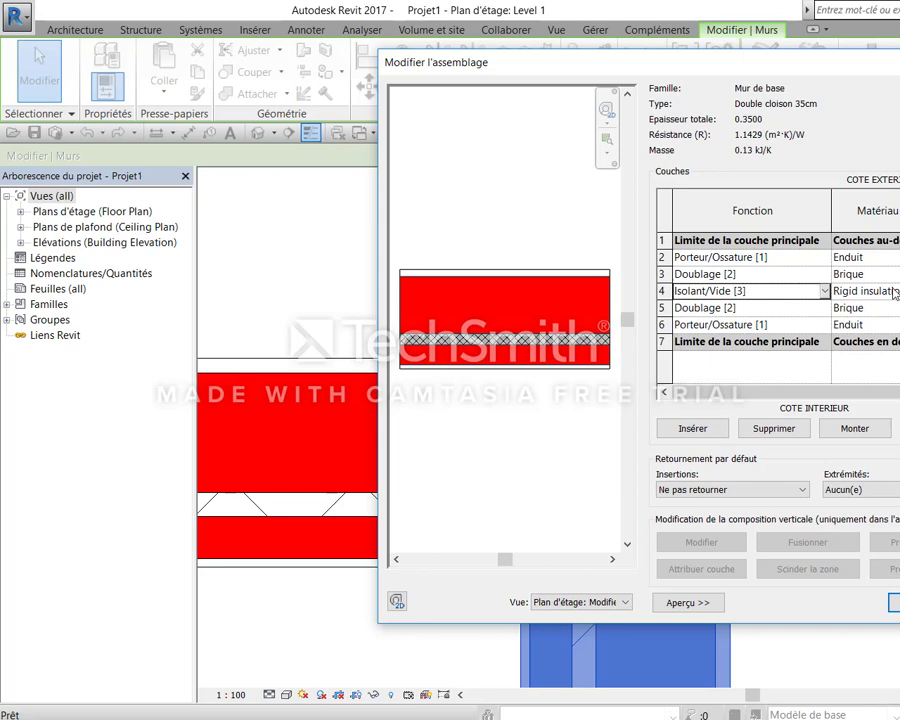
left_click(786, 260)
left_click(766, 257)
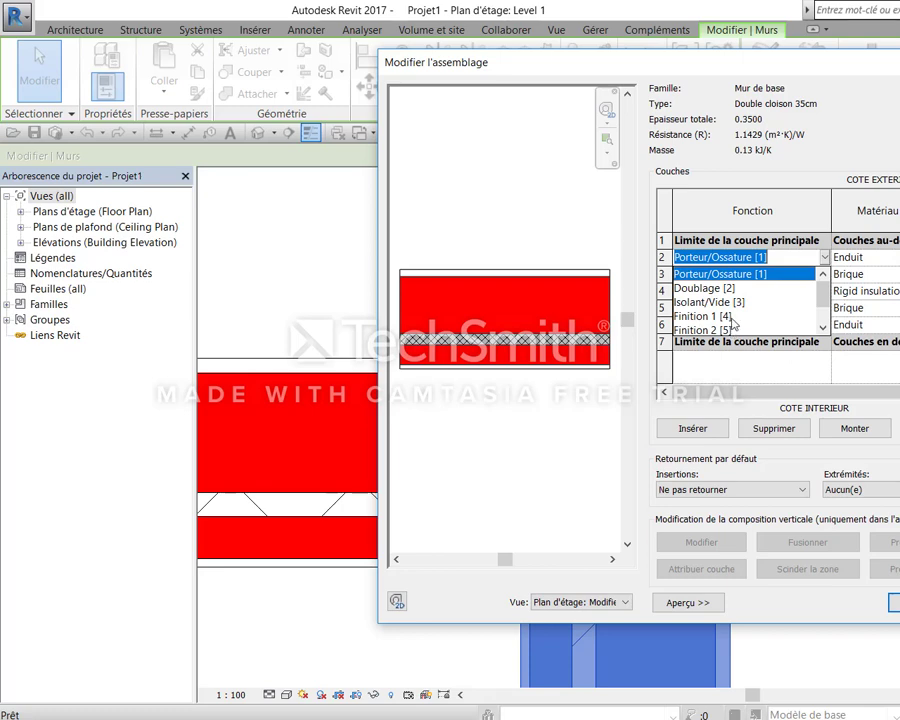
left_click(733, 317)
left_click(822, 325)
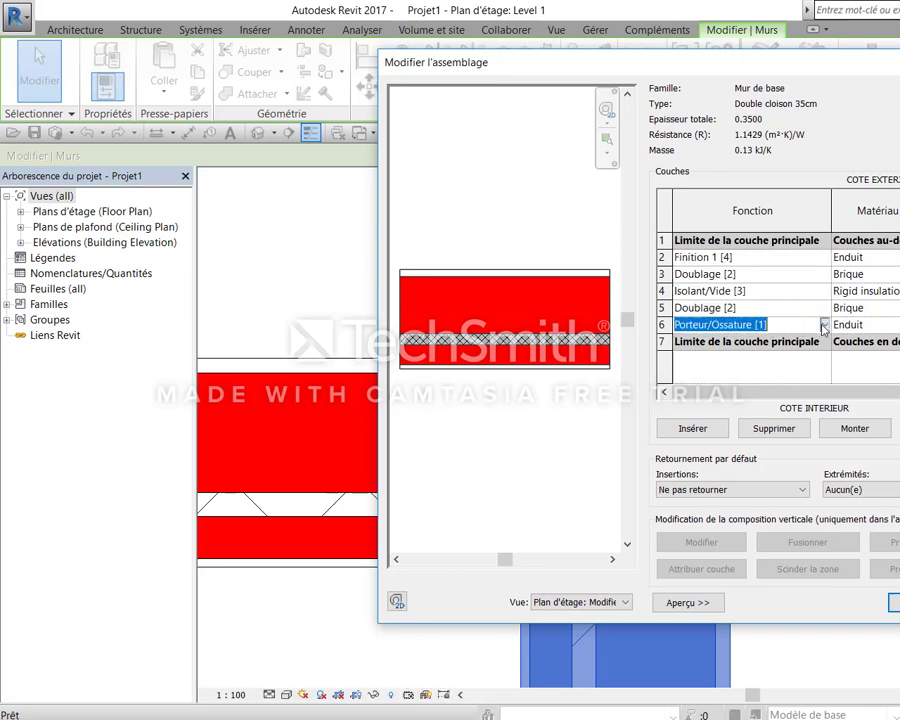
left_click(824, 326)
left_click(747, 386)
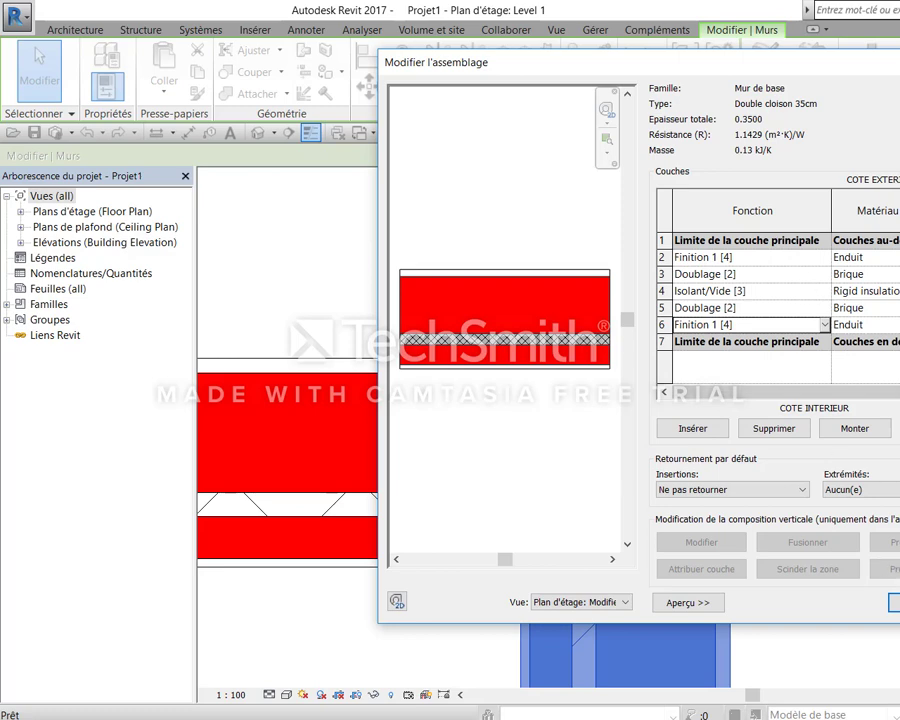
key("Return")
key("Return")
Apply the type changes and drag the junction wall stub's end vertically
key("Escape")
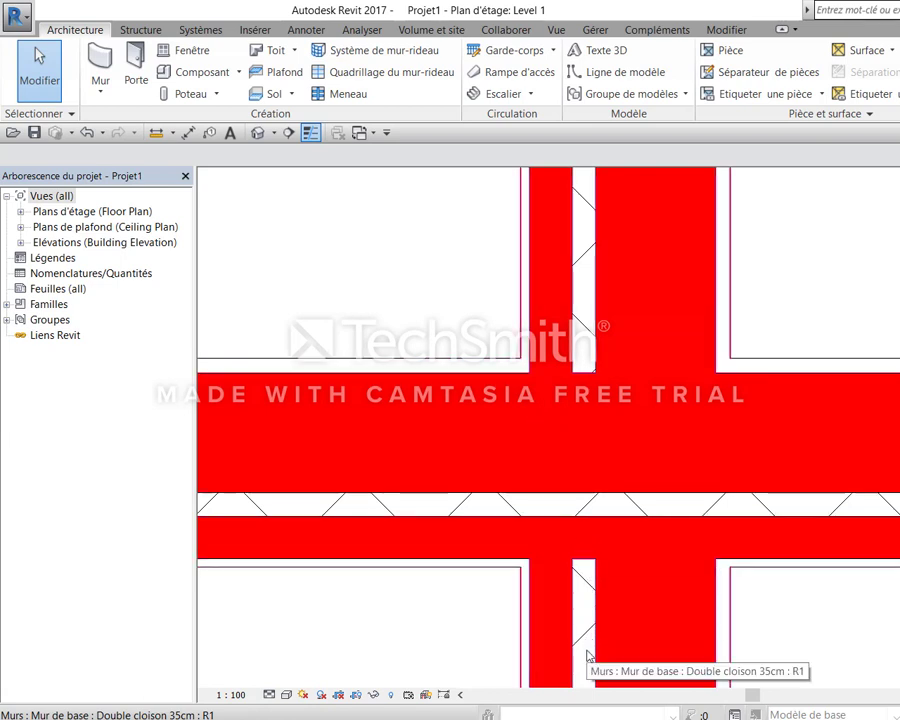
scroll(690, 470, "down", 3)
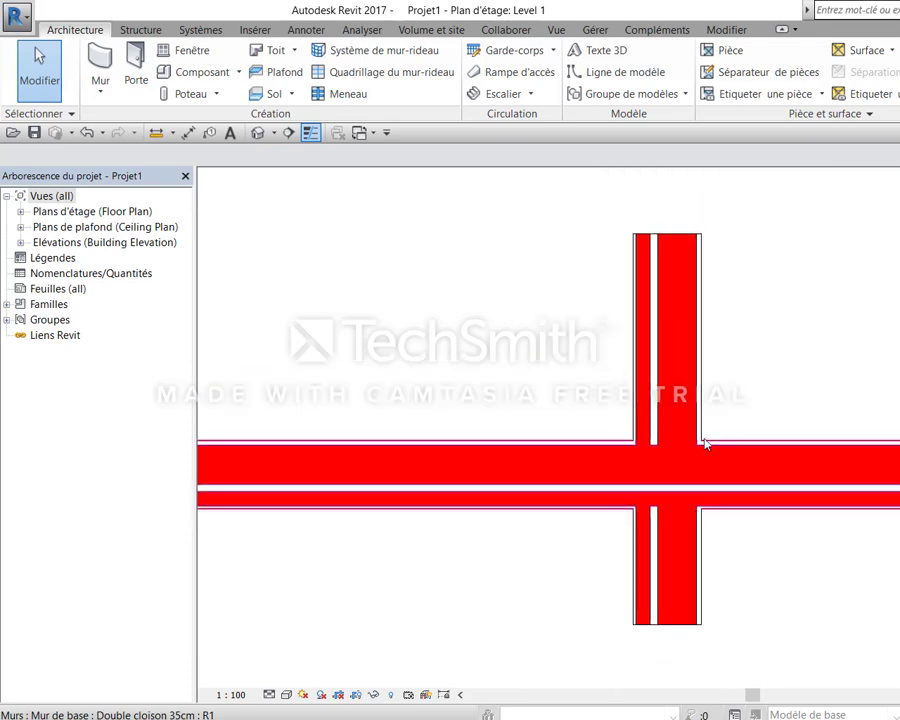
scroll(700, 420, "down", 2)
left_click(699, 401)
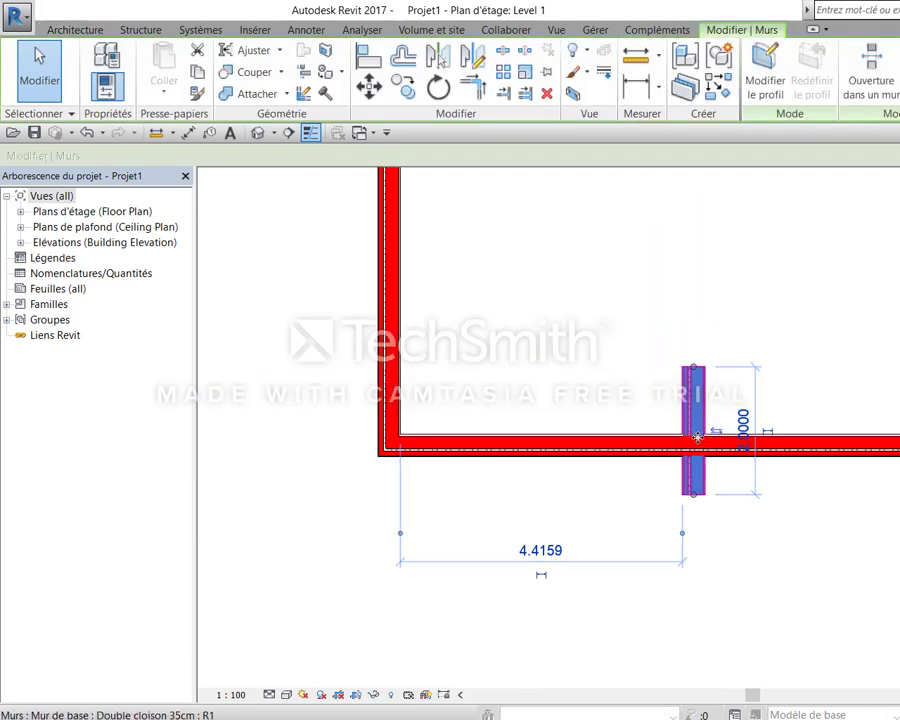
scroll(685, 357, "up", 2)
left_click_drag(697, 492, 704, 484)
left_click(653, 466)
Delete the short vertical wall stub on the long horizontal wall
scroll(700, 400, "up", 2)
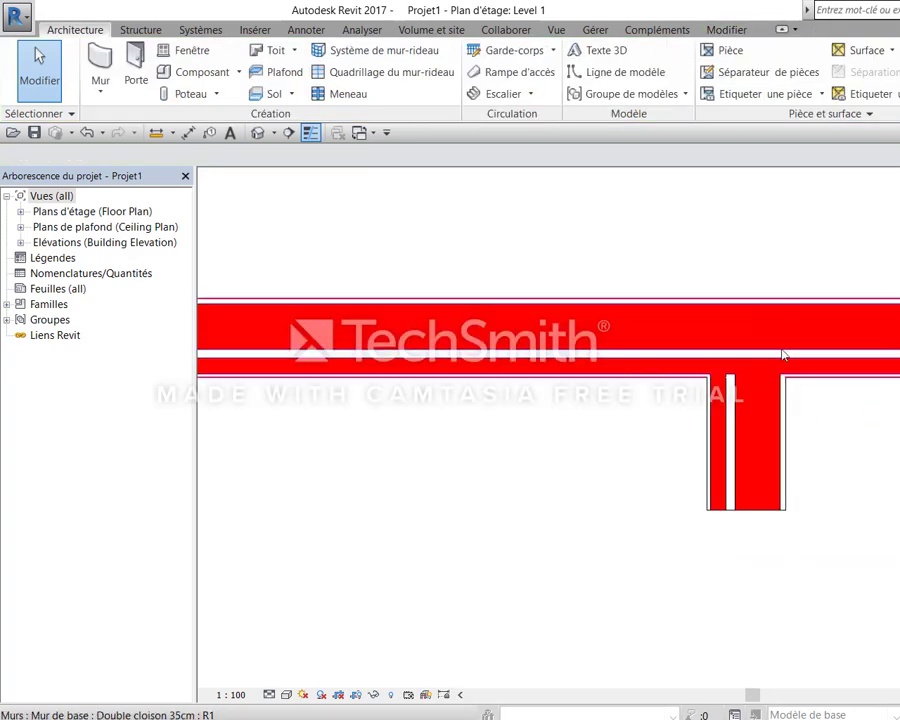
scroll(575, 330, "up", 1)
left_click(782, 507)
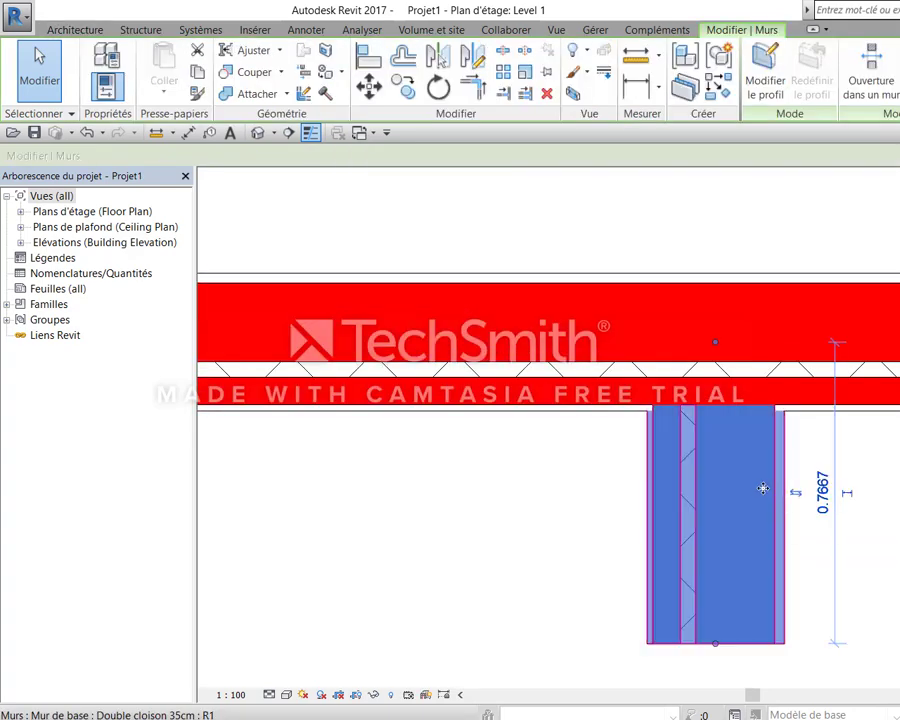
key("Delete")
Select the wall segment on the room's right side
scroll(758, 467, "down", 1)
scroll(728, 462, "down", 1)
scroll(718, 474, "down", 1)
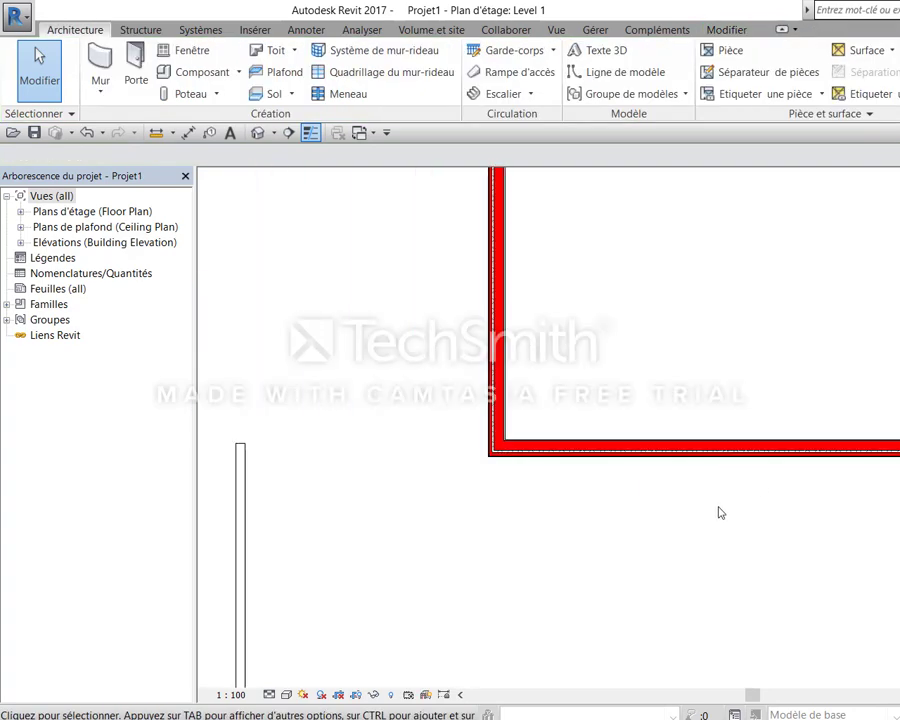
middle_click_drag(716, 508, 807, 484)
left_click(820, 404)
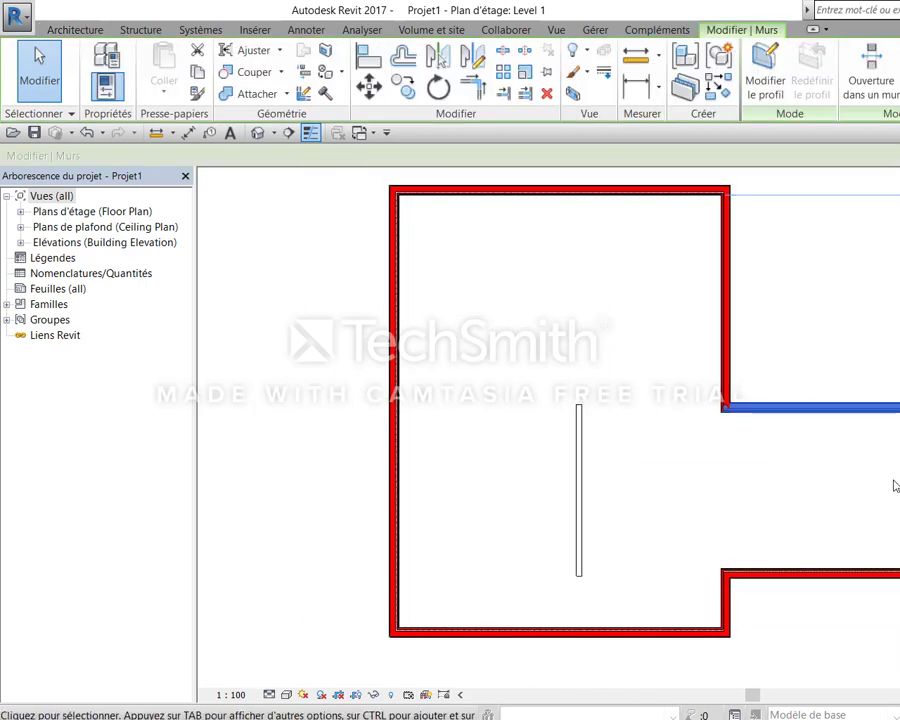
middle_click_drag(891, 497, 707, 512)
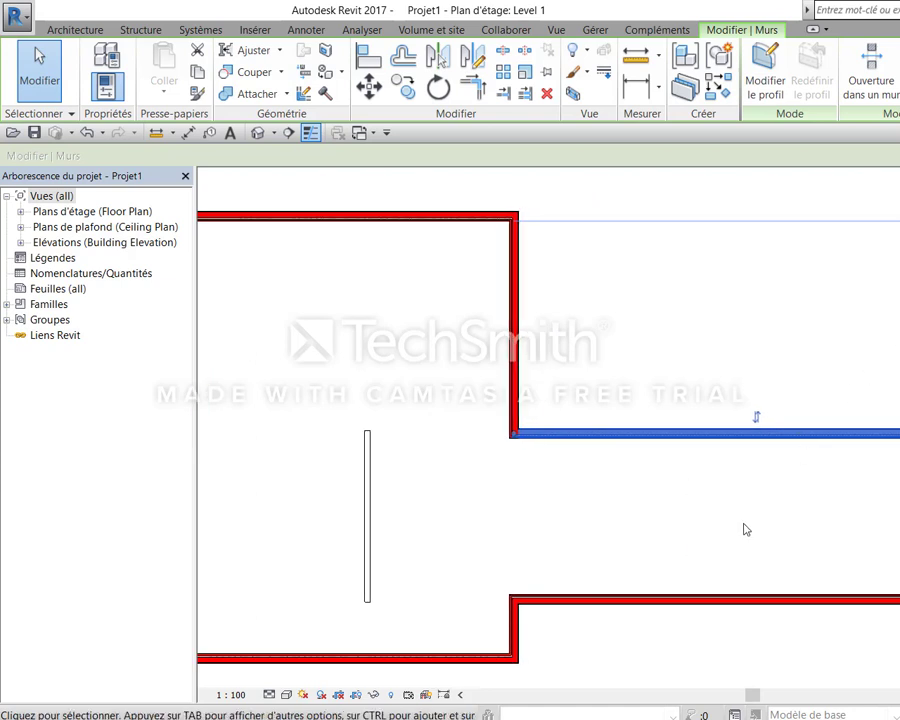
Draw a short new wall with WA and select it
key("w")
key("a")
left_click(742, 481)
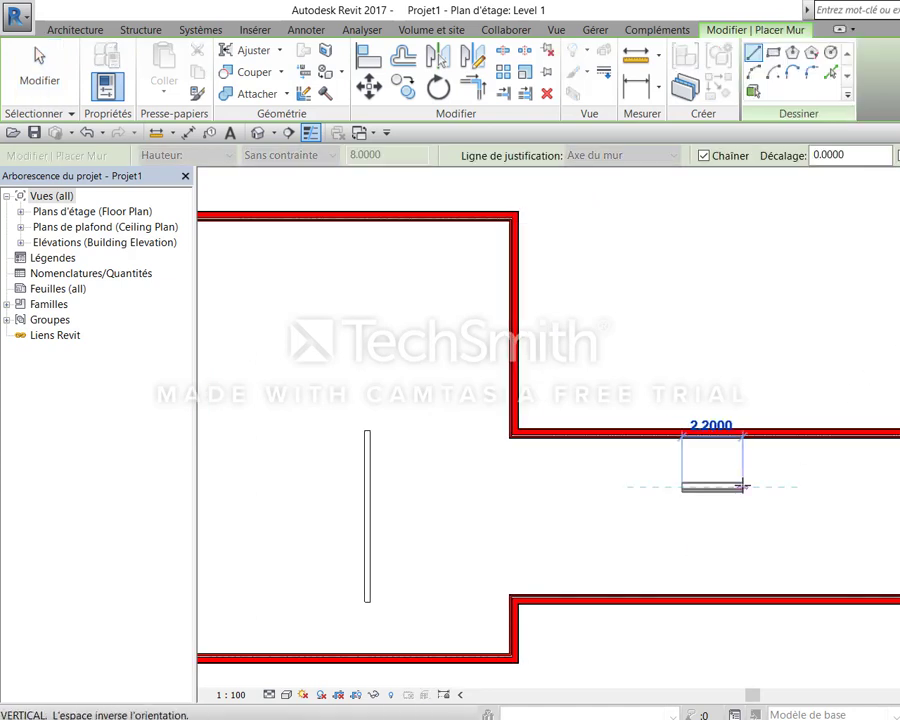
left_click(740, 484)
key("Escape")
key("Escape")
scroll(714, 490, "up", 2)
left_click(714, 487)
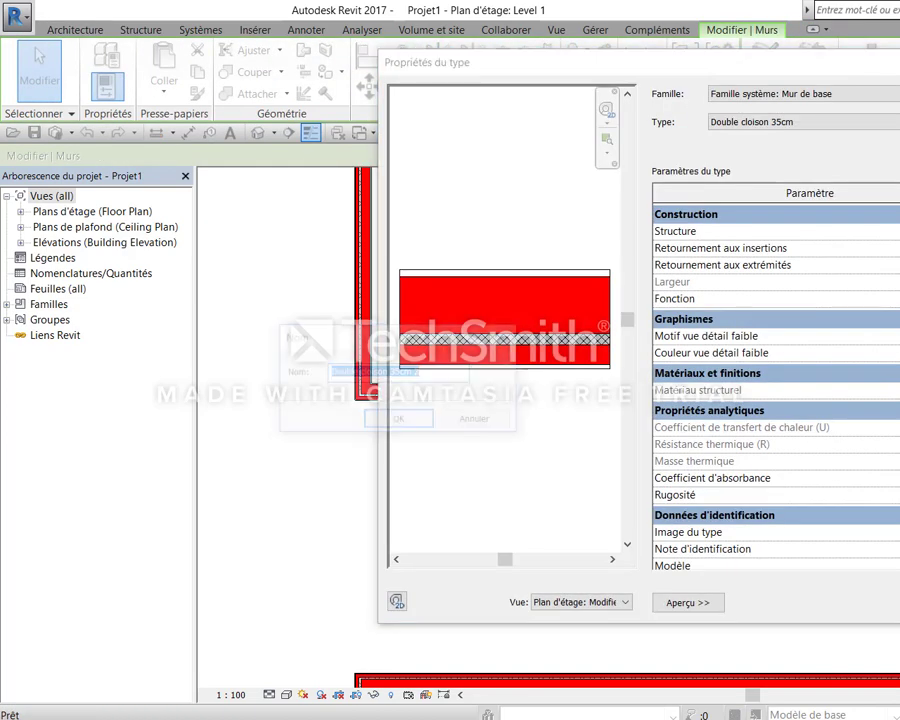
Create type Cloison simple 25cm: Enduit layer 0.0250, inner Brique and Rigid insulation layers removed
type("Cloison simple 25cm")
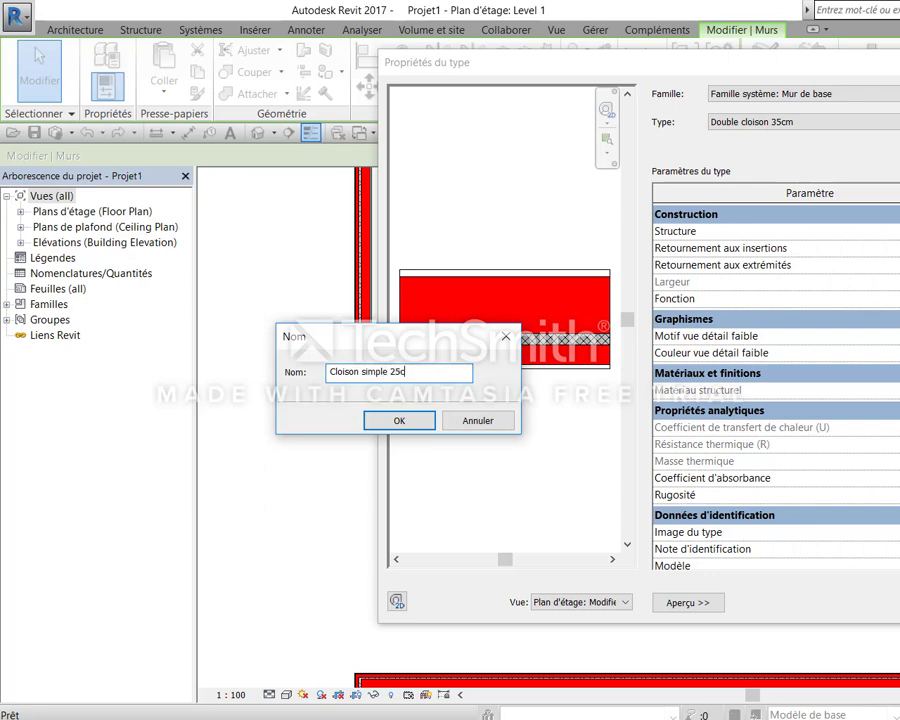
left_click(421, 421)
left_click(895, 231)
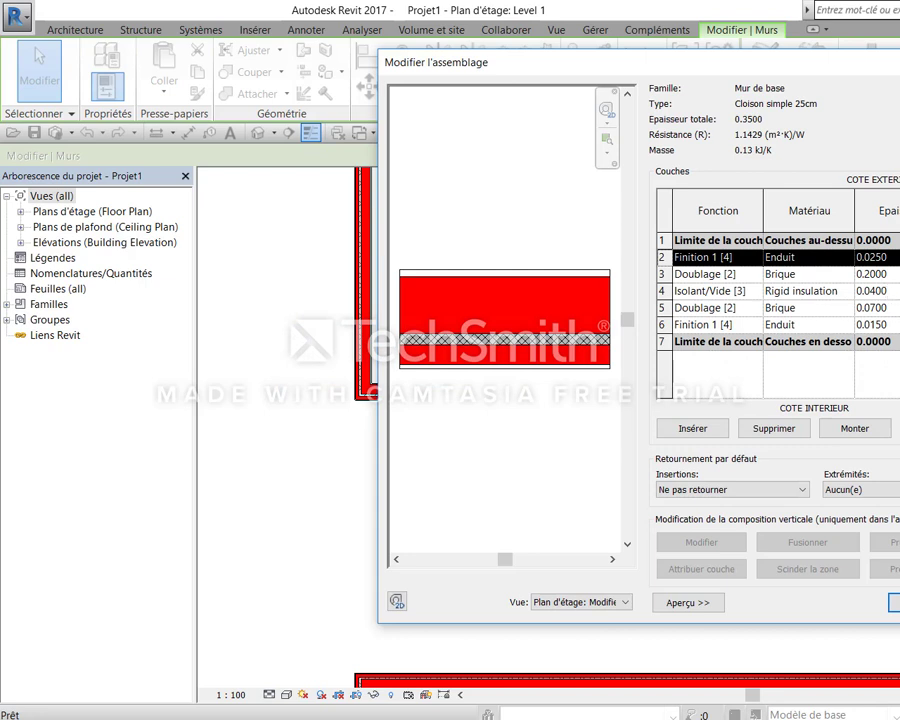
left_click(871, 325)
type(".025")
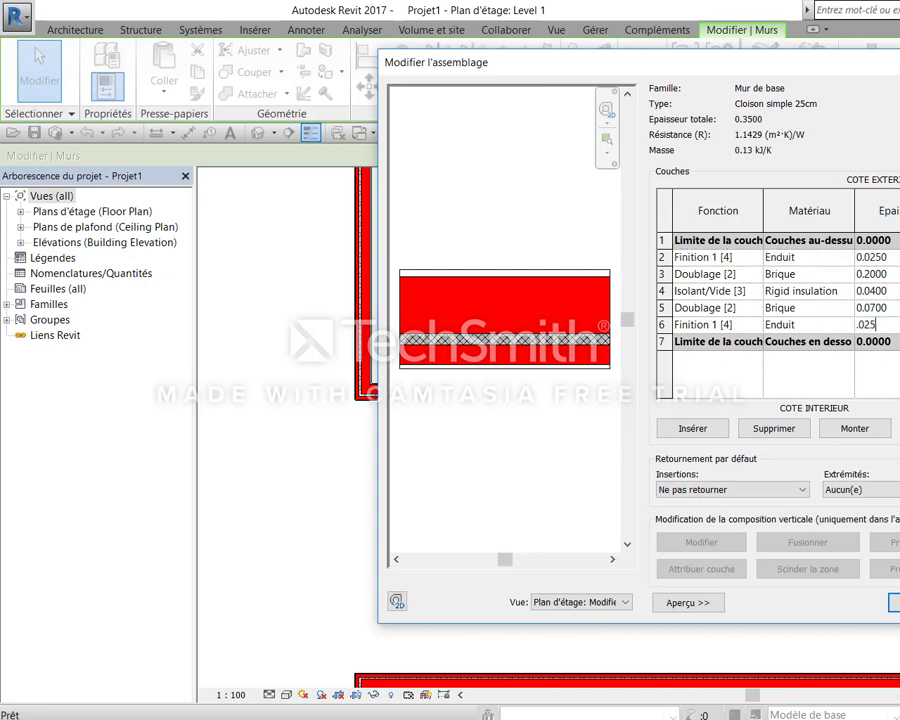
left_click(871, 308)
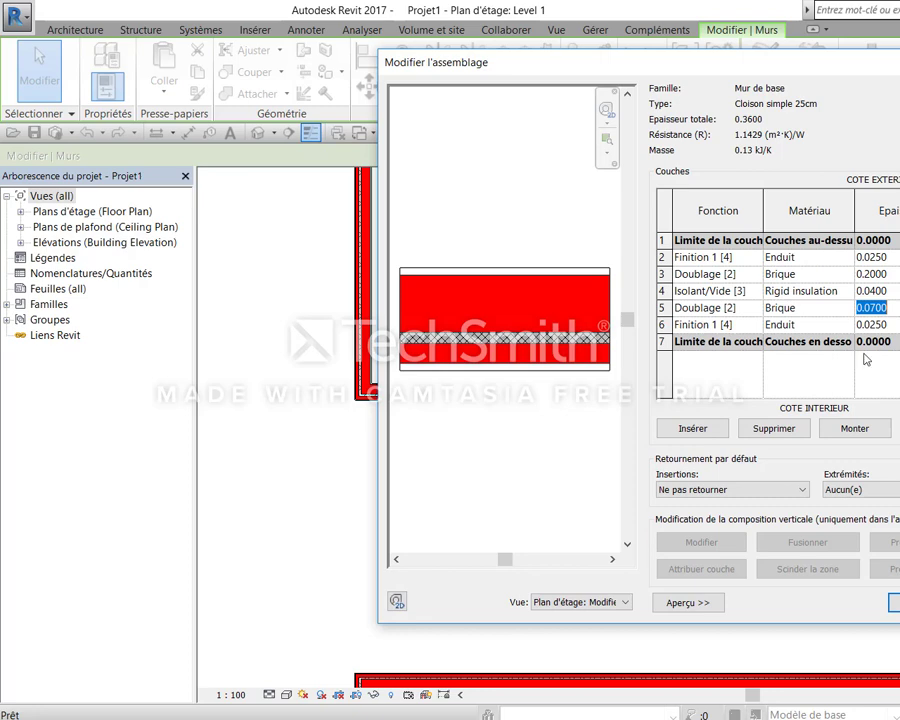
left_click(773, 428)
left_click(871, 291)
left_click(773, 428)
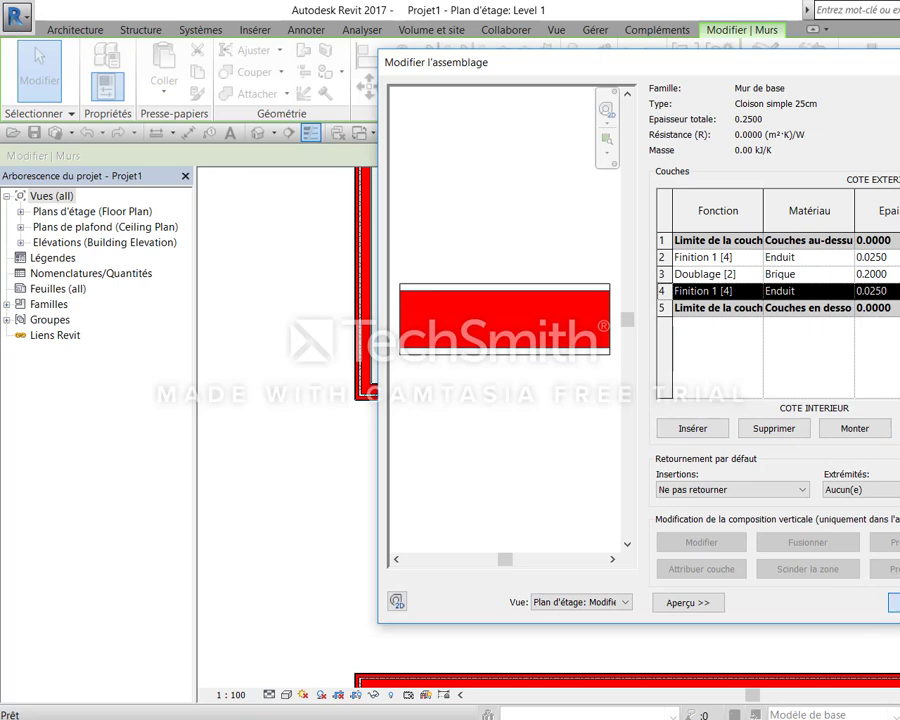
key("Return")
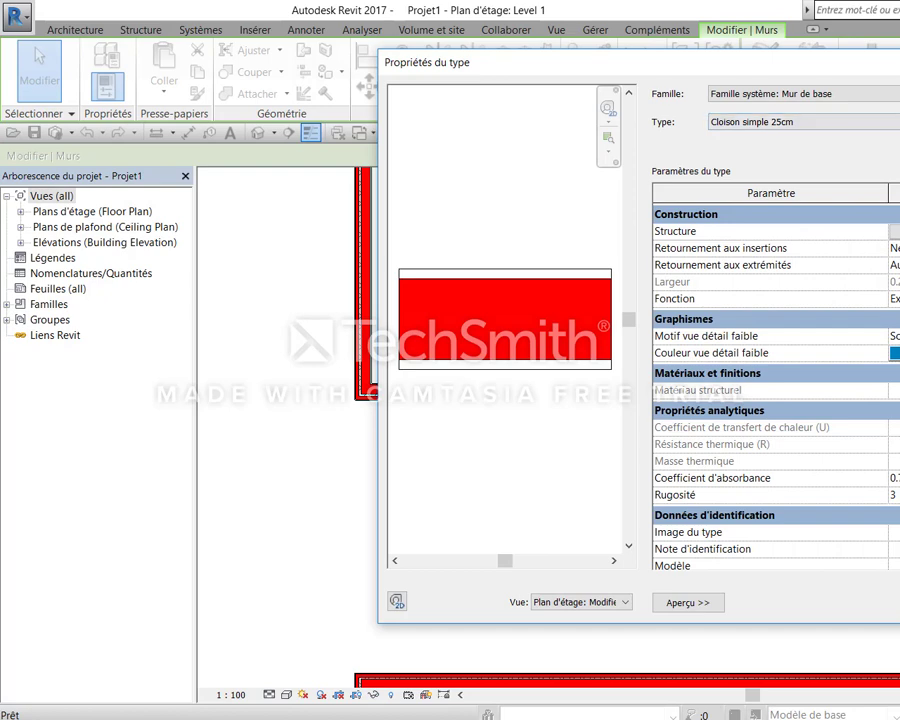
Set the type's coarse-detail colour to magenta and close Type Properties
left_click(894, 352)
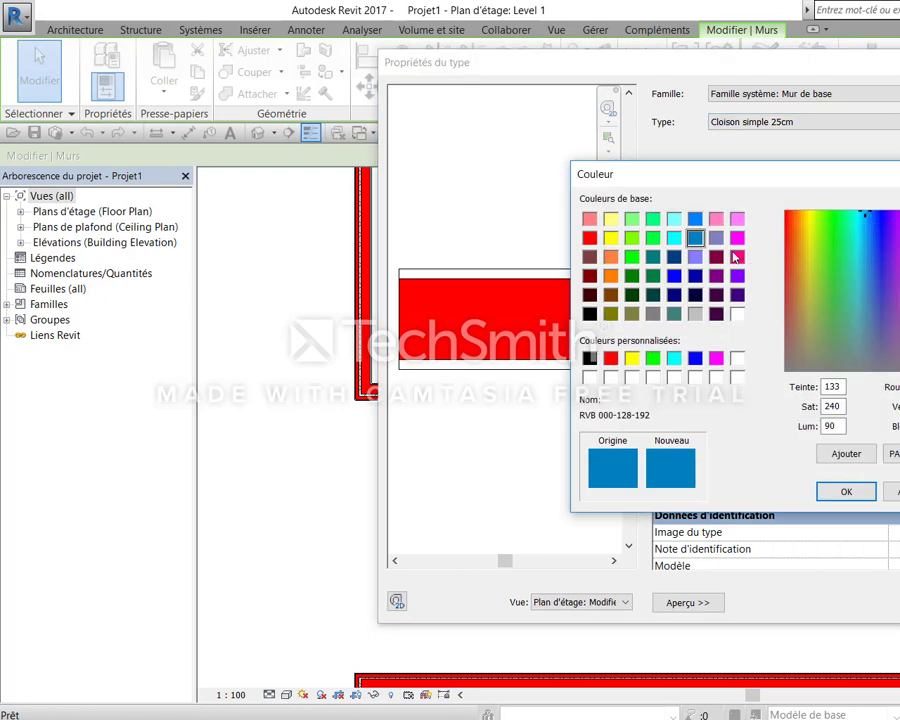
left_click(737, 237)
left_click(840, 490)
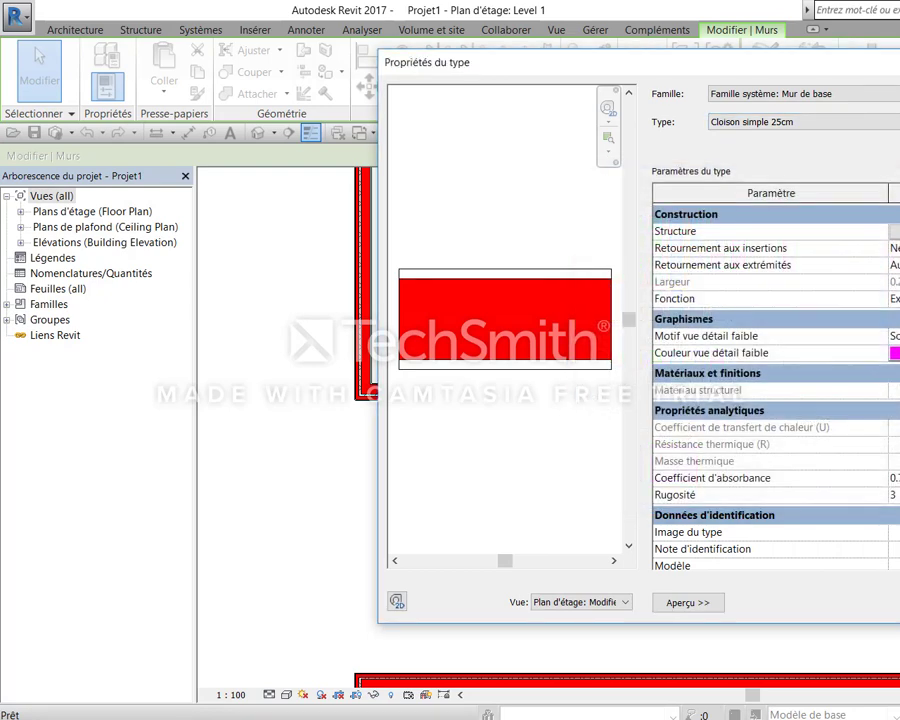
key("Return")
key("Escape")
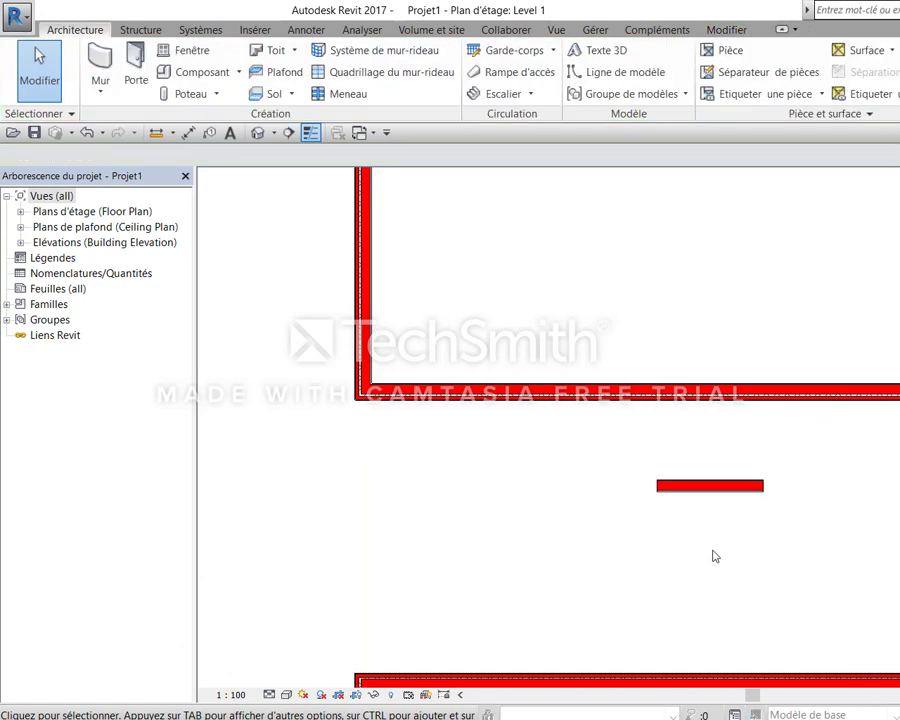
Copy the short red wall 0.75 below the original and duplicate its Cloison simple 25cm type
scroll(760, 500, "up", 2)
scroll(792, 420, "up", 3)
scroll(860, 440, "up", 3)
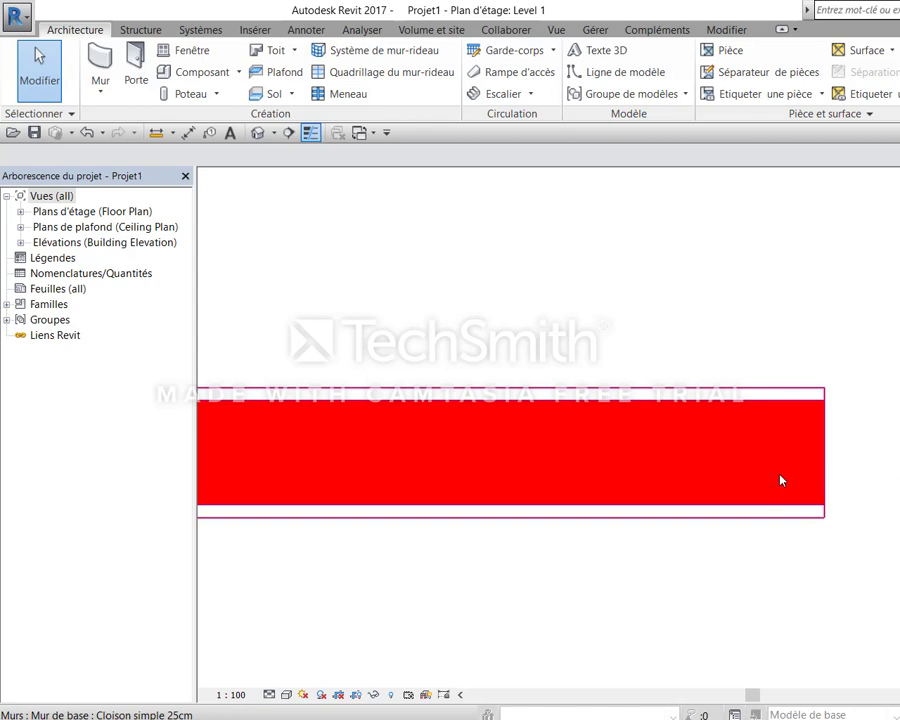
scroll(779, 419, "down", 3)
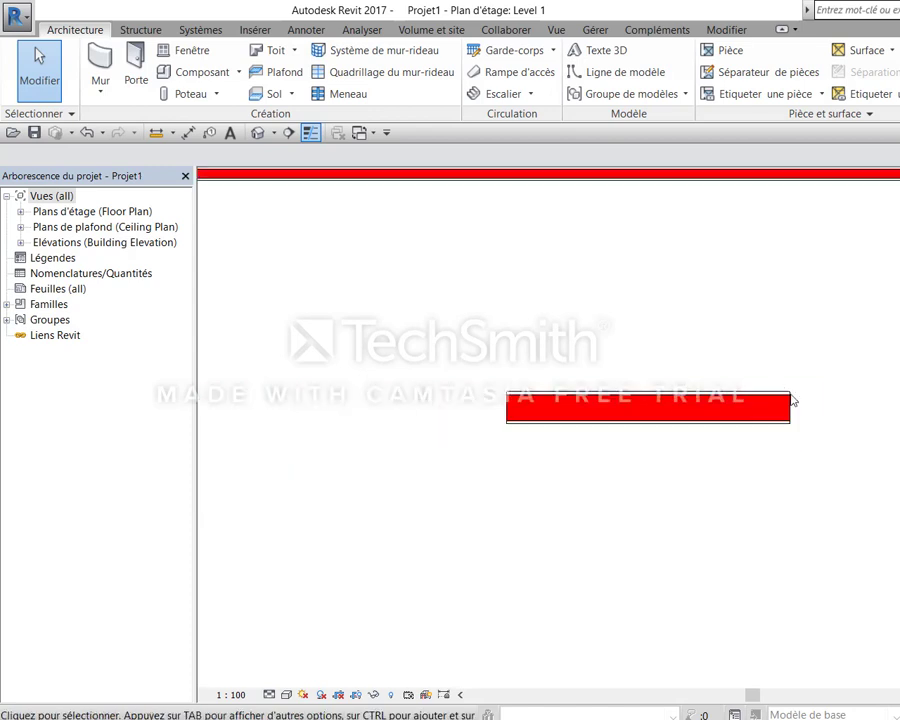
scroll(790, 398, "down", 3)
scroll(797, 410, "down", 1)
left_click(790, 408)
scroll(790, 408, "up", 3)
scroll(790, 410, "up", 1)
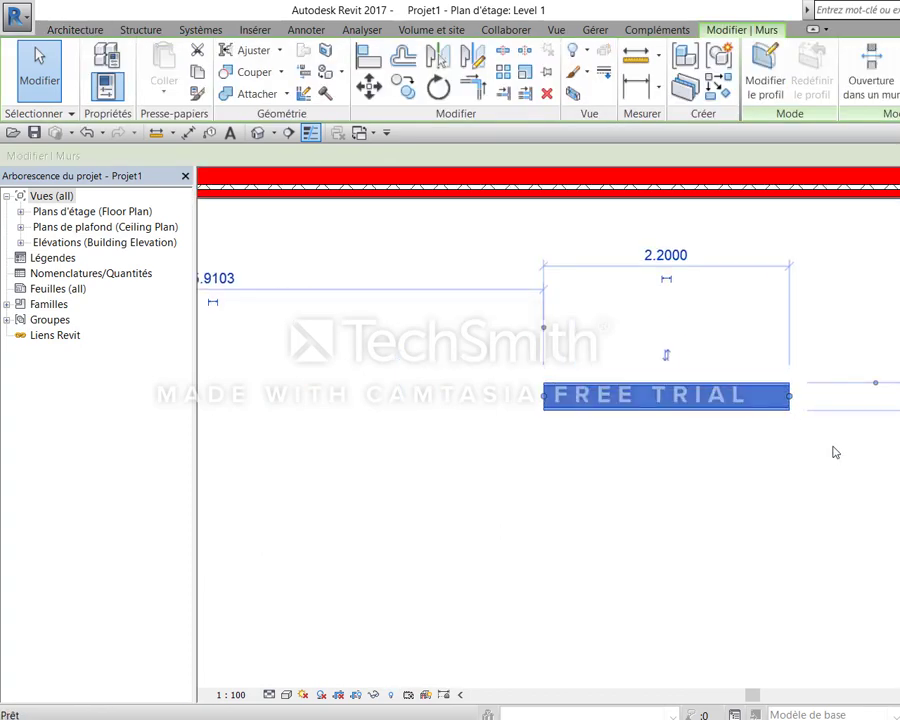
left_click_drag(830, 448, 828, 548)
left_click(830, 494)
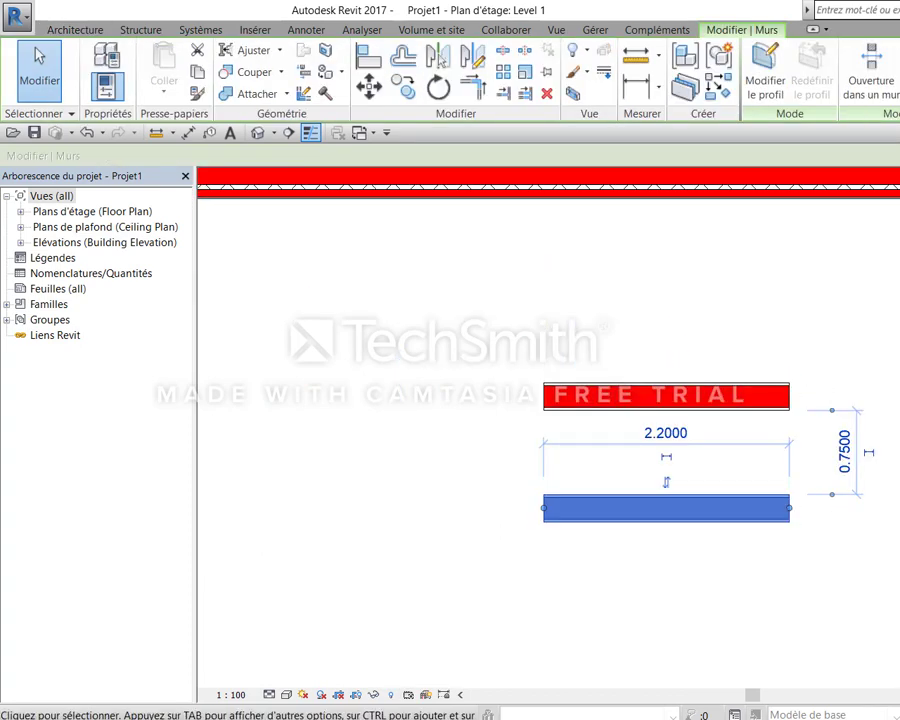
left_click(107, 86)
left_click(895, 122)
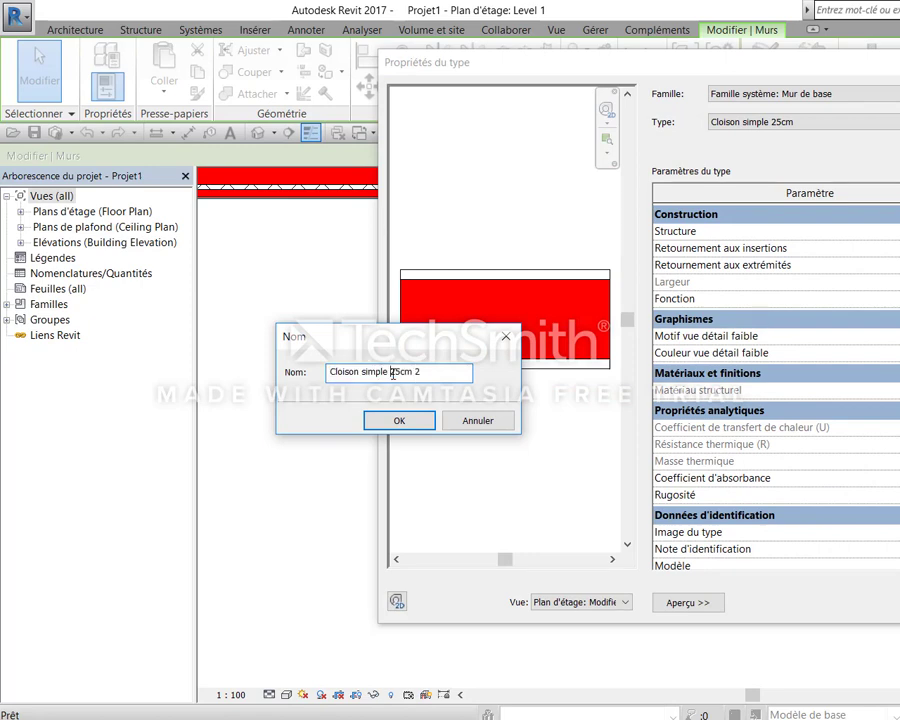
Name the duplicate type Cloison simple 10cm and pick a coarse-detail colour swatch
left_click_drag(390, 372, 400, 373)
type("10")
left_click(440, 376)
key("BackSpace")
key("BackSpace")
left_click(426, 419)
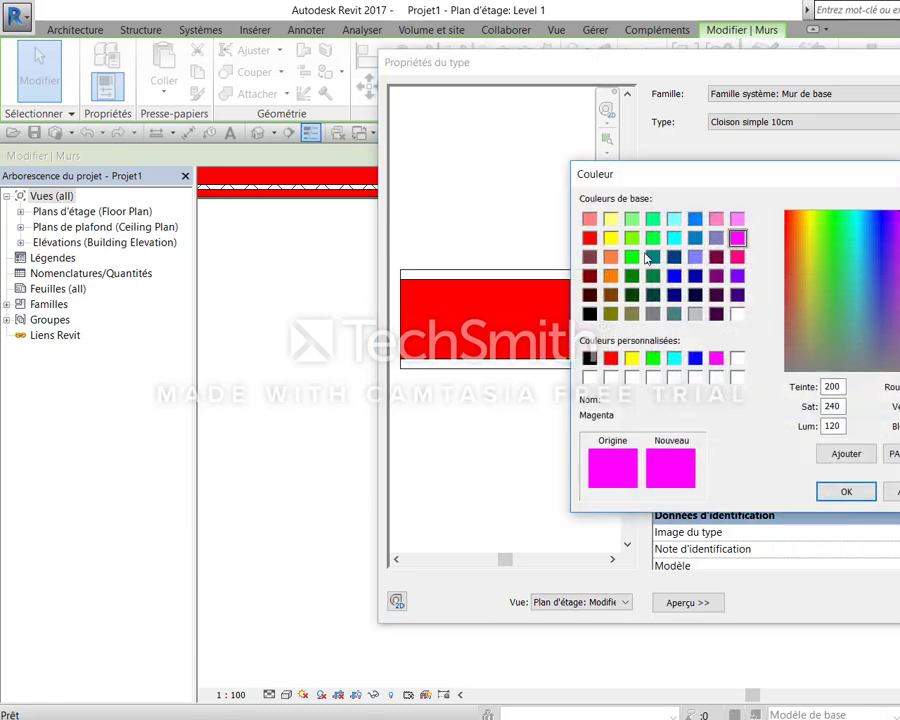
left_click(677, 315)
left_click(845, 489)
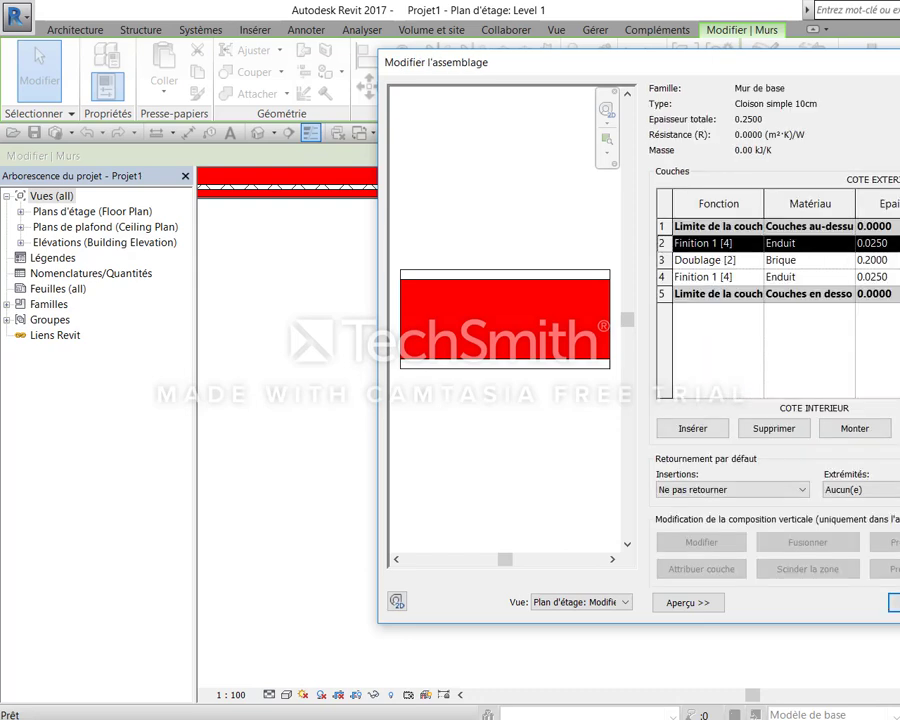
Set layer thicknesses to 0.015, 0.07 and 0.015 (total 0.1000) and close both dialogs
left_click(877, 243)
type(".015")
key("Return")
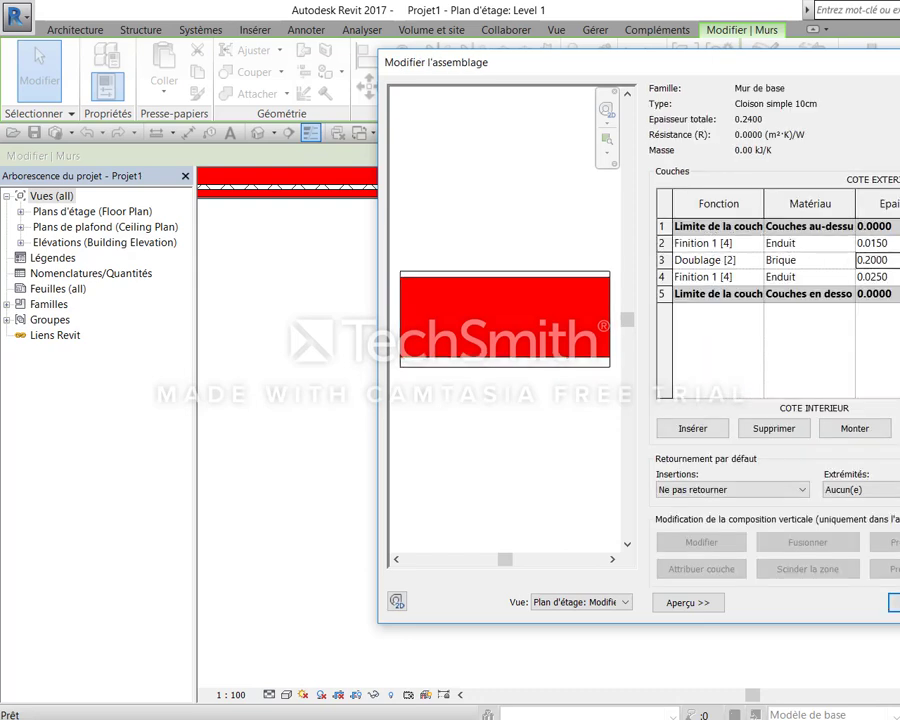
type(".07")
key("Return")
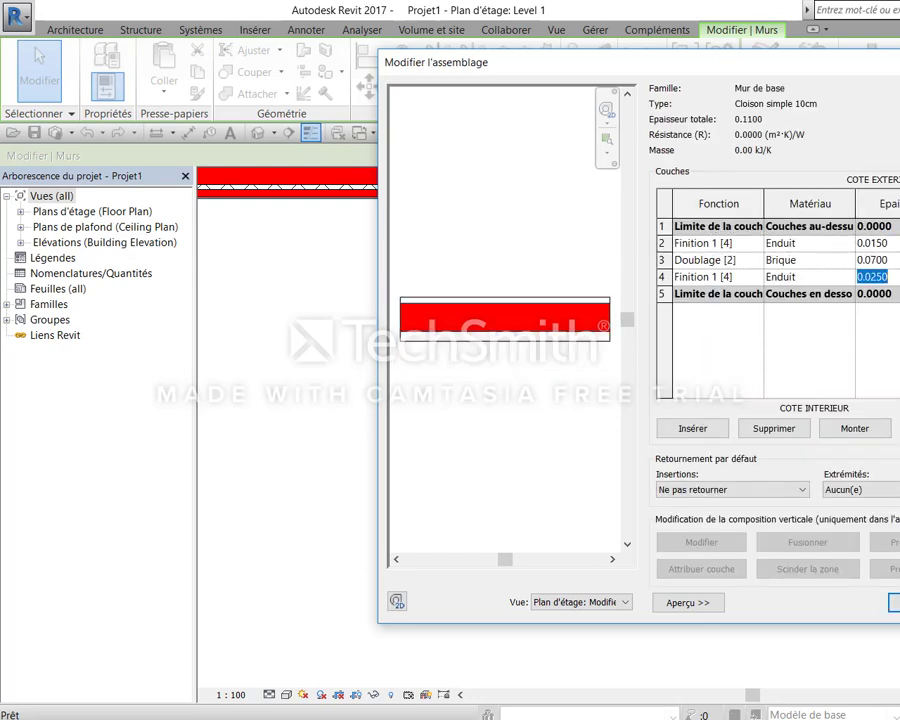
type(".015")
key("Return")
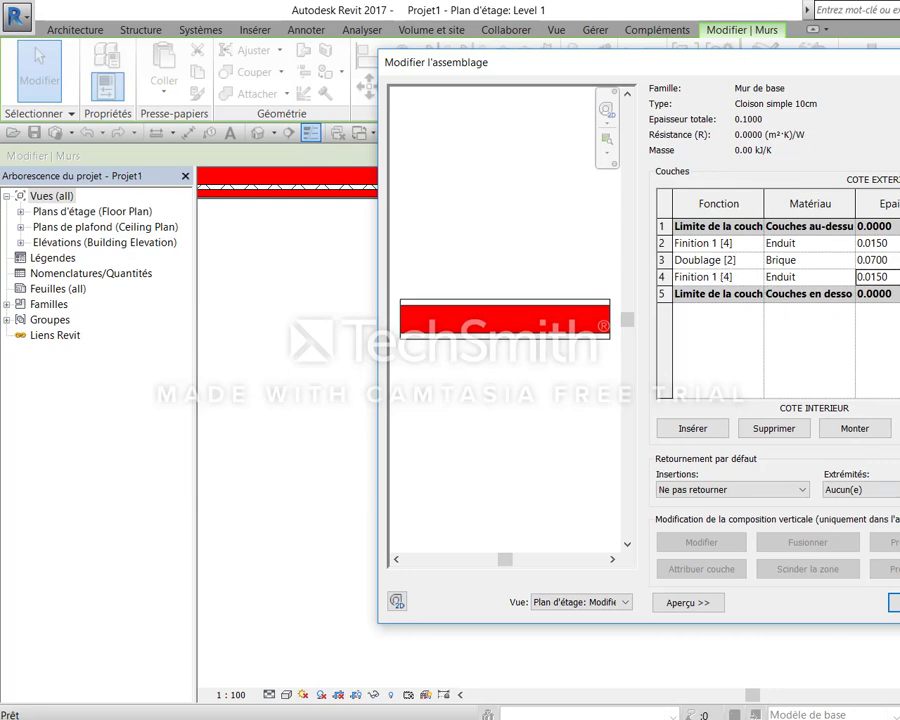
key("Return")
key("Return")
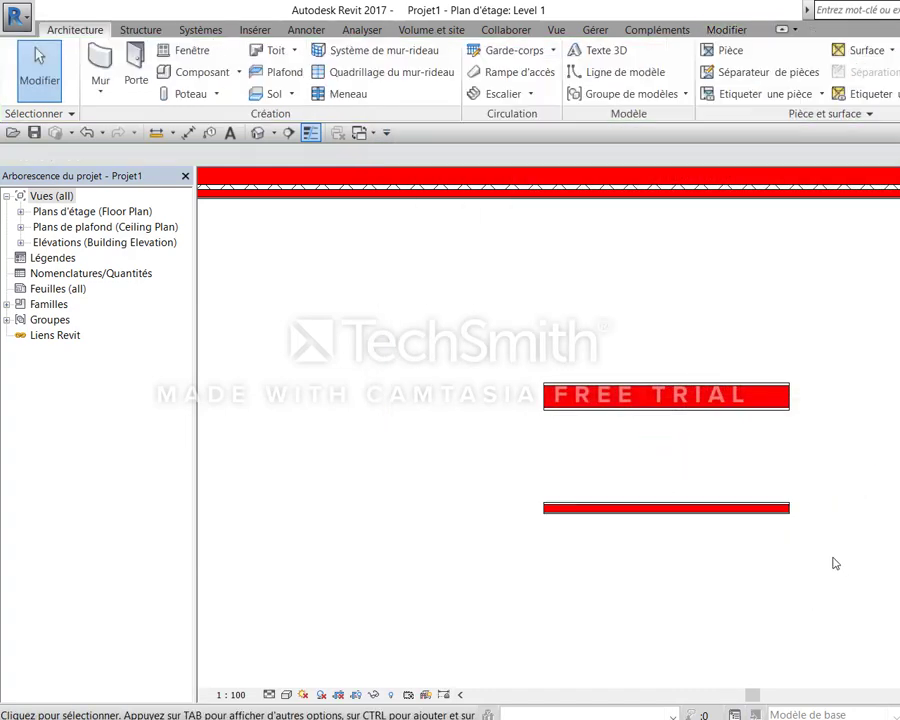
Use MA to give the thin vertical wall in the left room the upper short wall's type
scroll(815, 470, "down", 3)
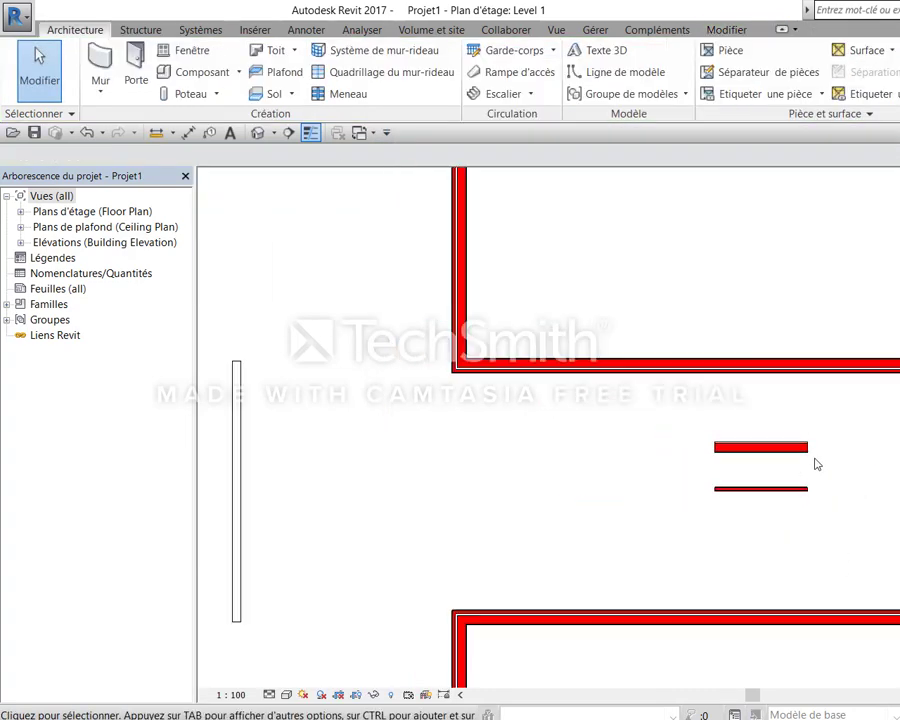
scroll(800, 464, "down", 2)
scroll(798, 468, "up", 1)
mouse_move(796, 472)
middle_mouse_down()
mouse_move(754, 511)
mouse_move(764, 516)
middle_mouse_up()
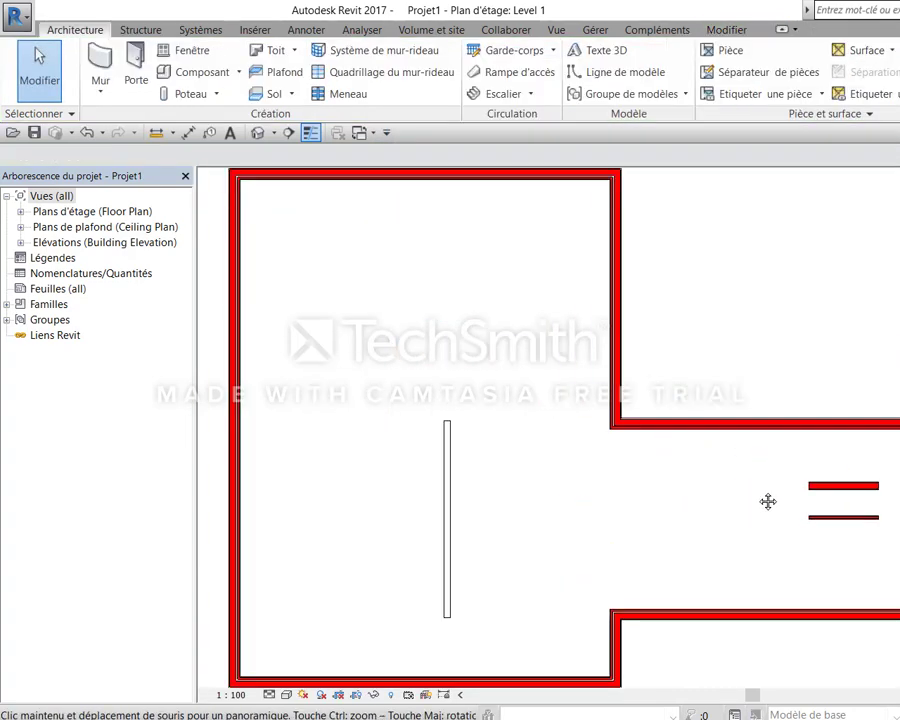
key("m")
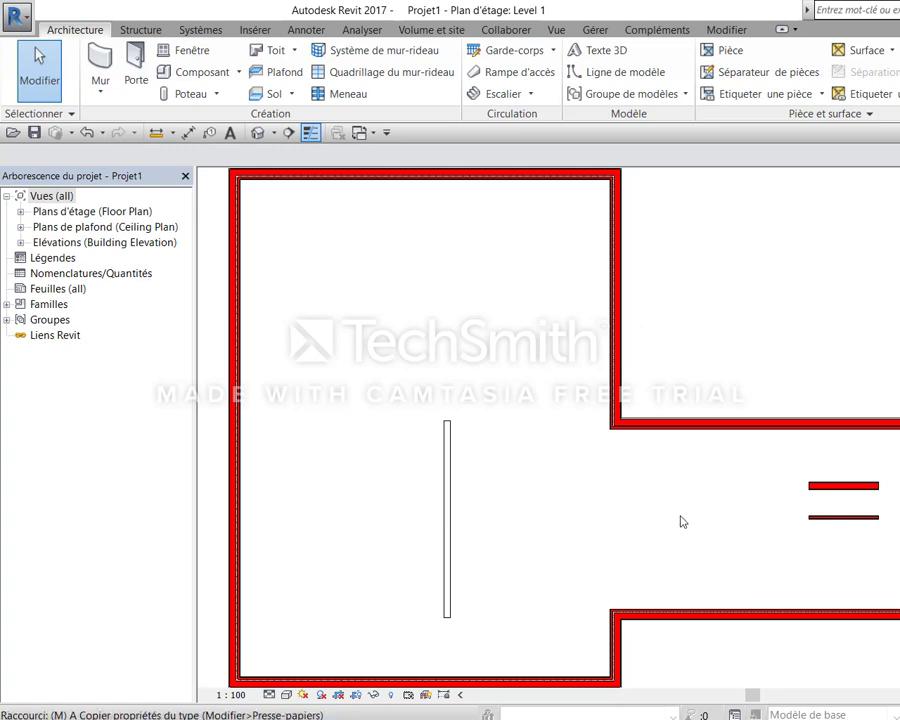
key("a")
left_click(855, 486)
left_click(447, 520)
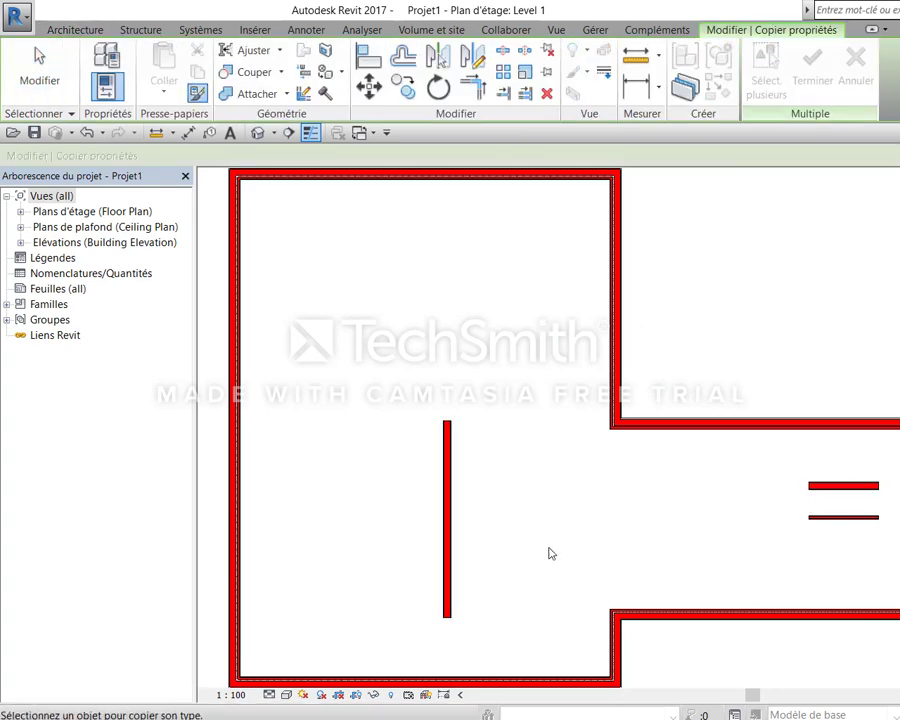
key("Escape")
key("Escape")
Switch the view to Faible detail and set Cloison simple 10cm's coarse-detail colour to teal
left_click(270, 695)
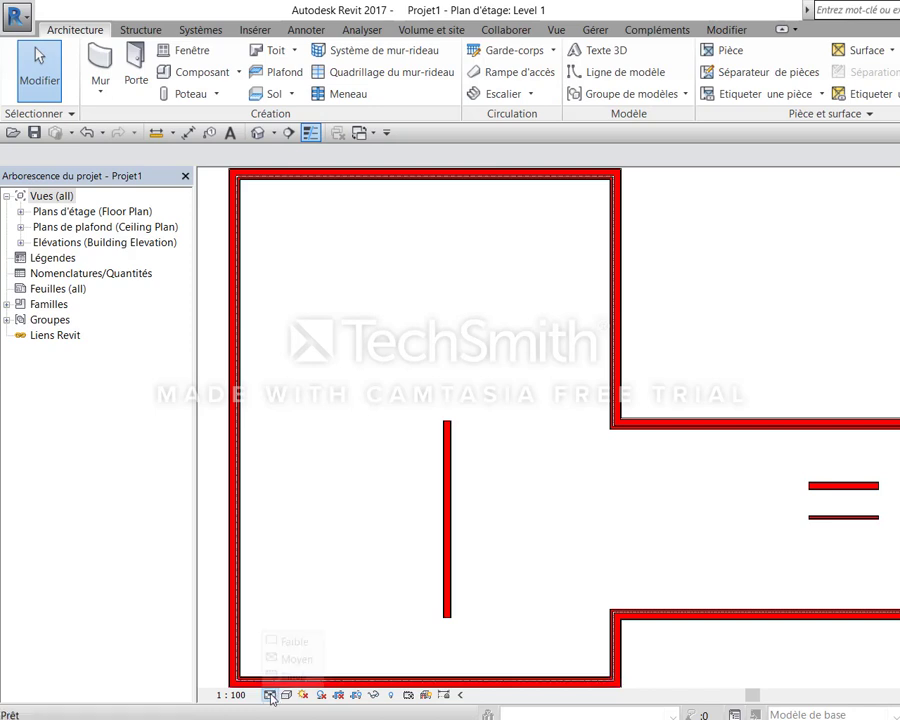
left_click(292, 638)
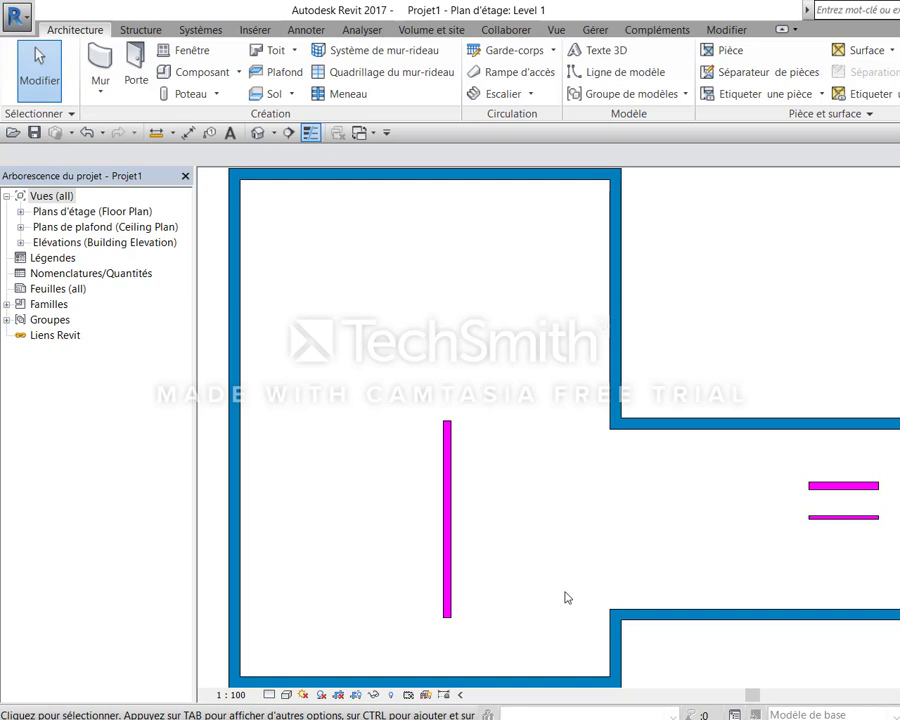
left_click(866, 518)
left_click(107, 85)
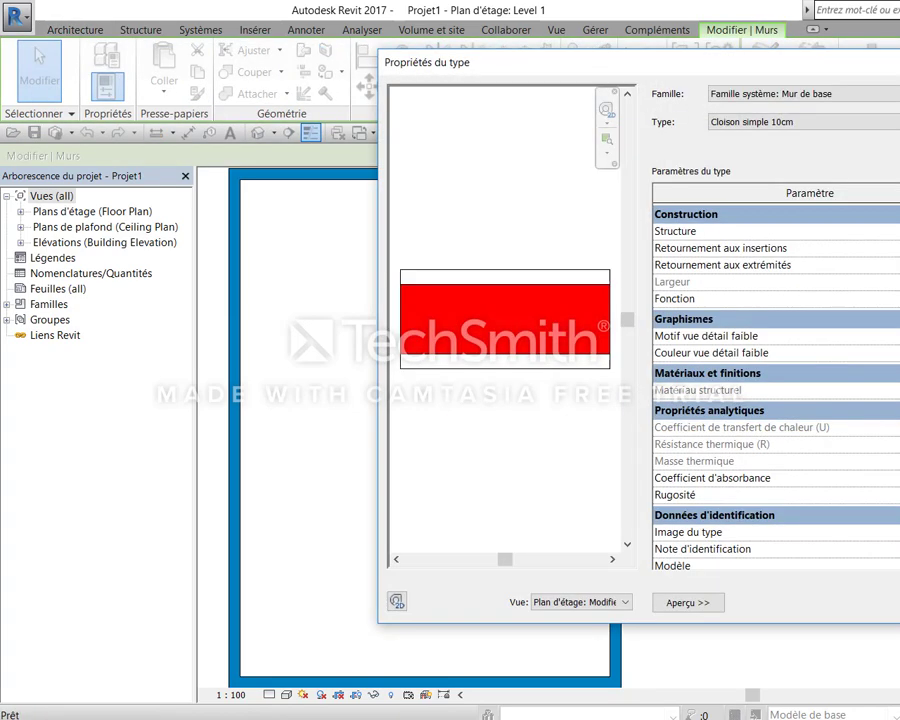
left_click(674, 313)
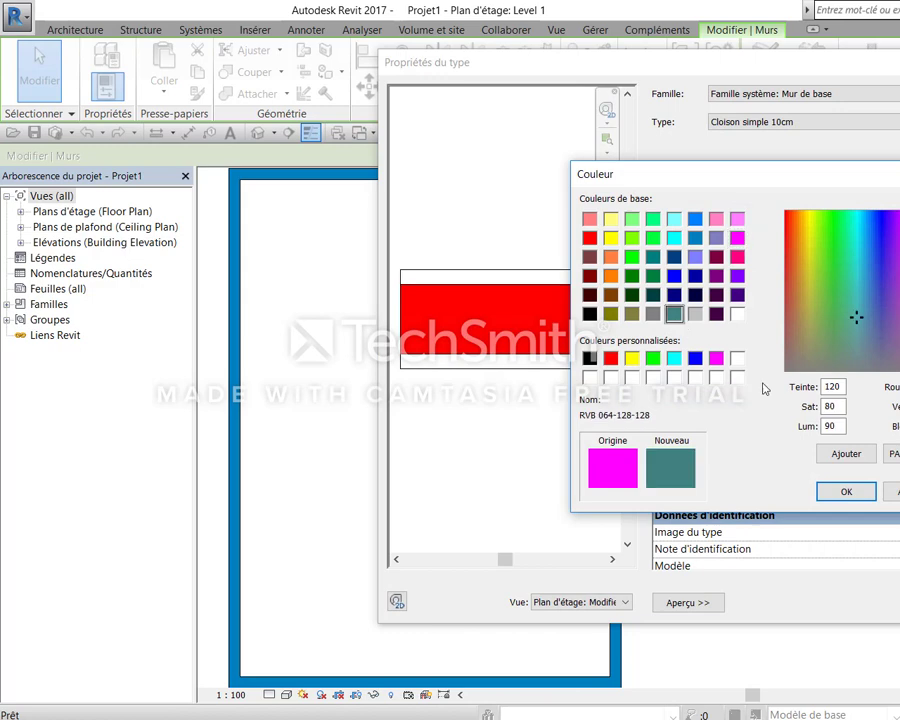
left_click(857, 497)
key("Return")
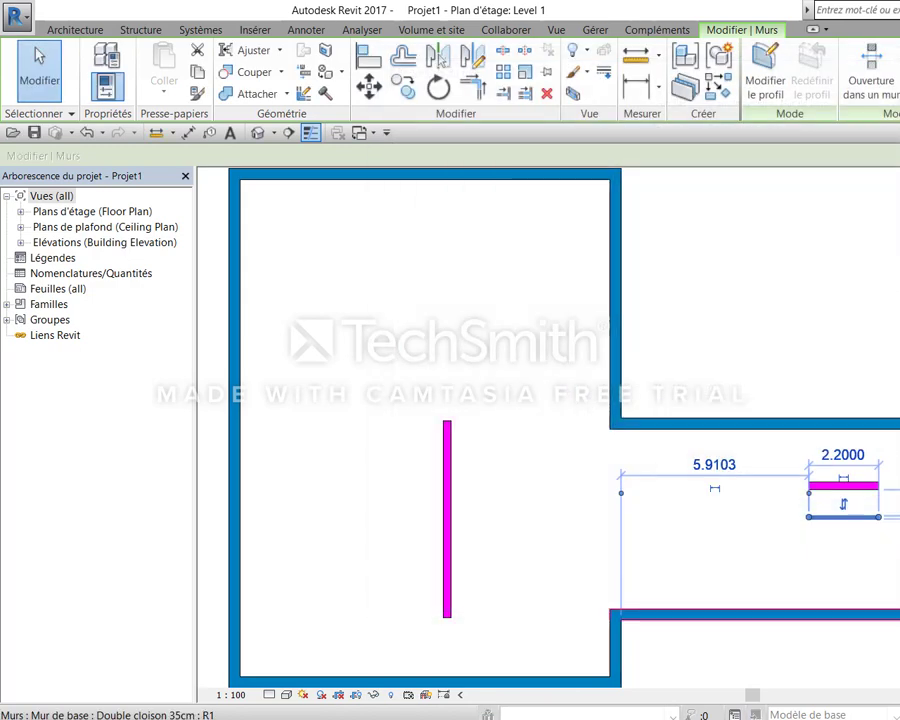
left_click(869, 577)
scroll(869, 577, "up", 2)
scroll(892, 536, "up", 2)
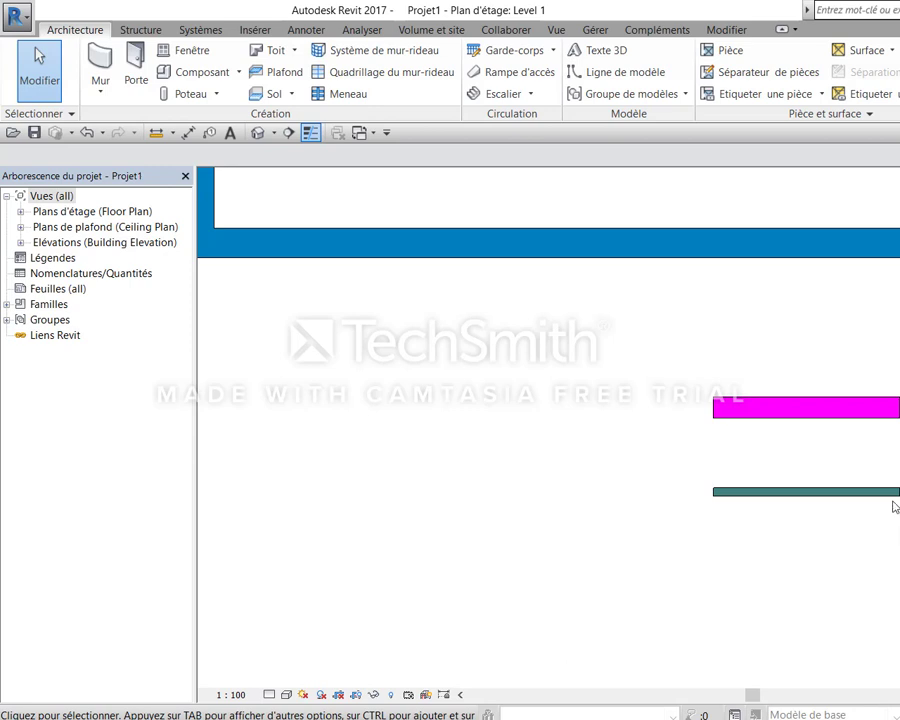
left_click(866, 414)
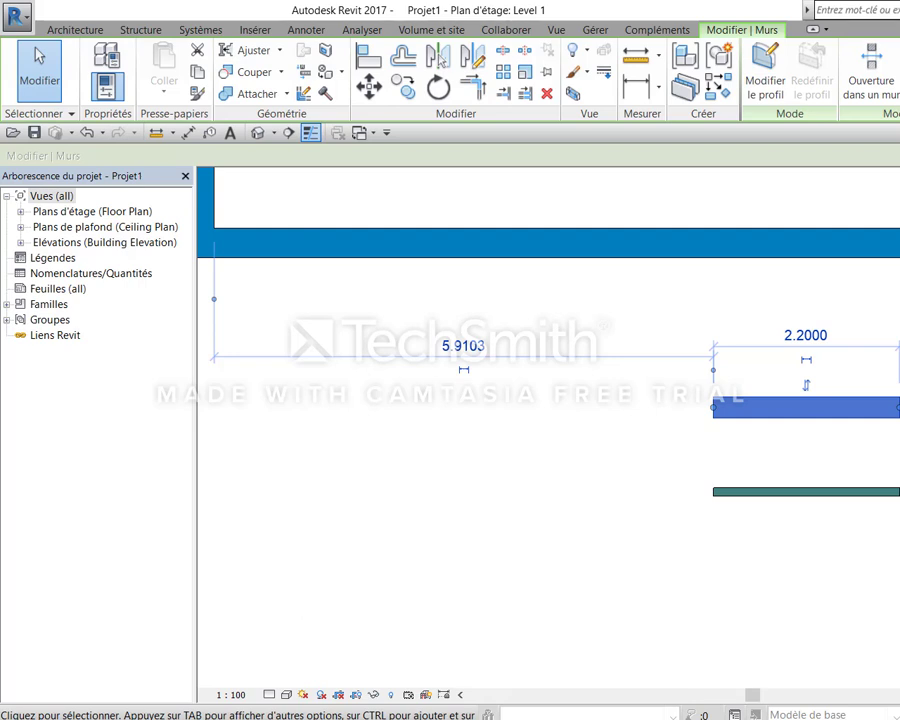
left_click(782, 347)
scroll(782, 347, "down", 5)
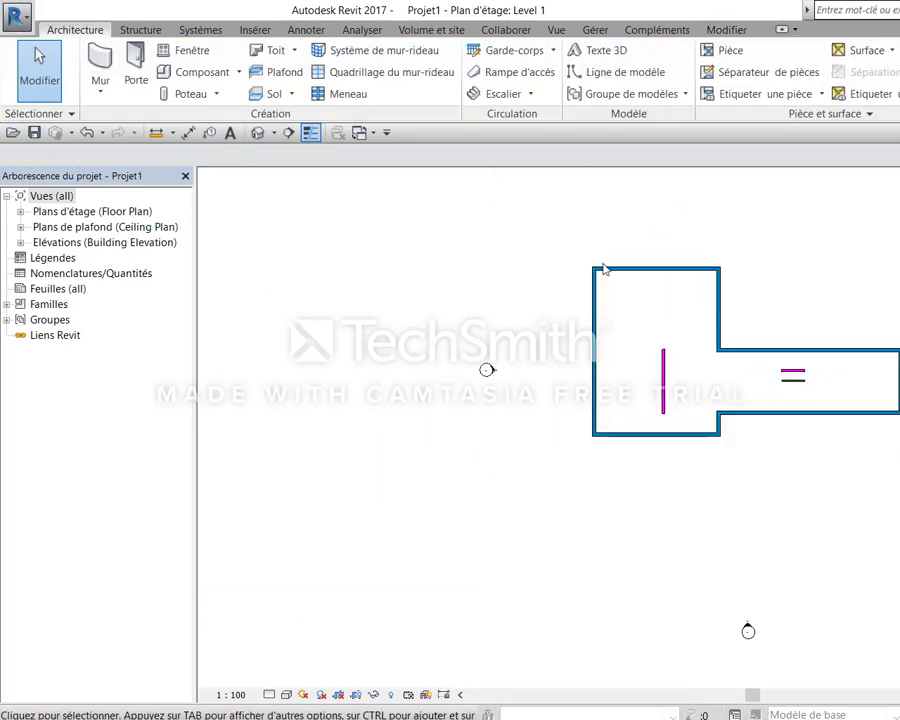
left_click_drag(543, 244, 899, 495)
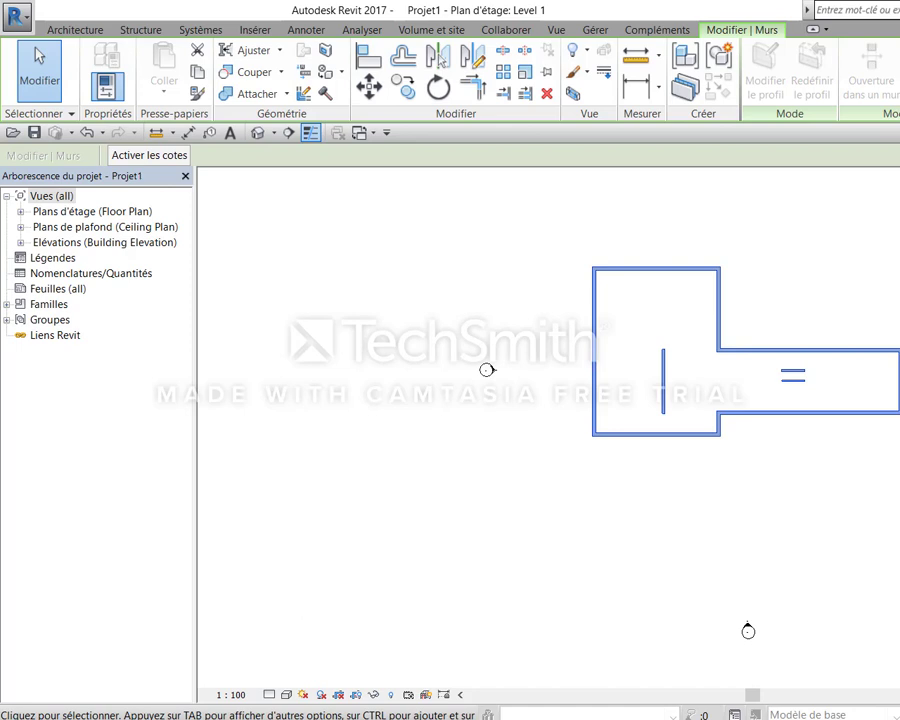
Select the upper and lower short walls beside the magenta partition to inspect them
left_click(876, 505)
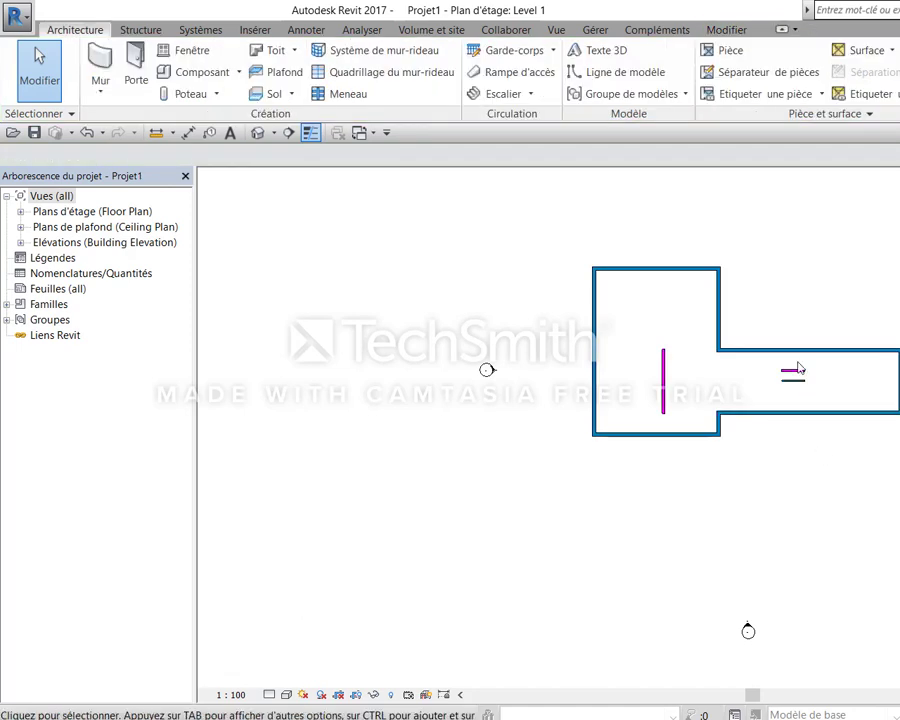
scroll(812, 397, "up", 3)
scroll(838, 403, "up", 3)
left_click(765, 405)
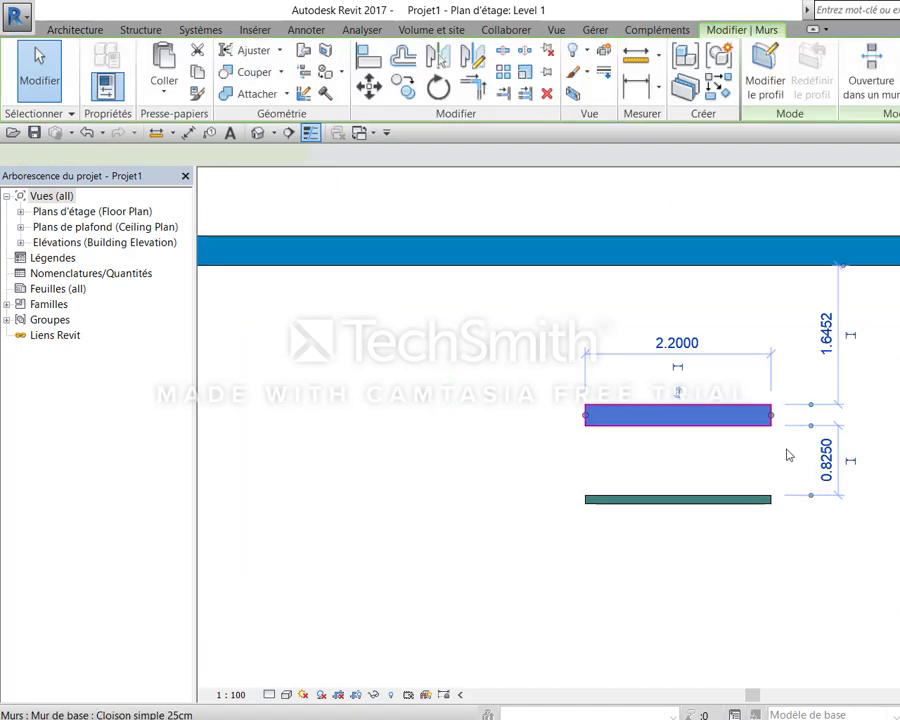
left_click(741, 505)
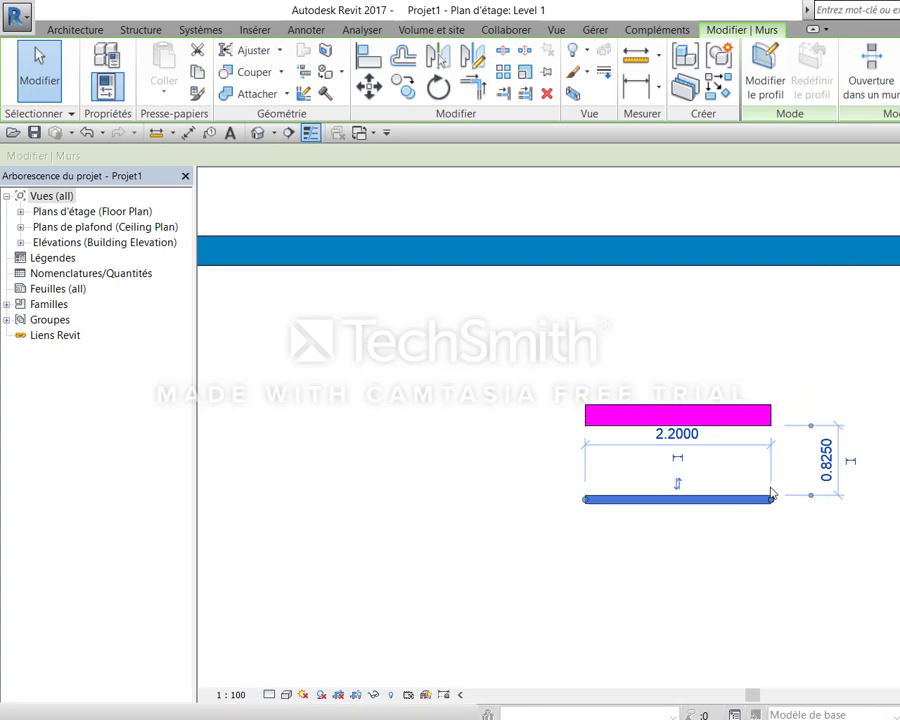
key("w")
key("a")
scroll(762, 424, "up", 1)
scroll(758, 410, "up", 1)
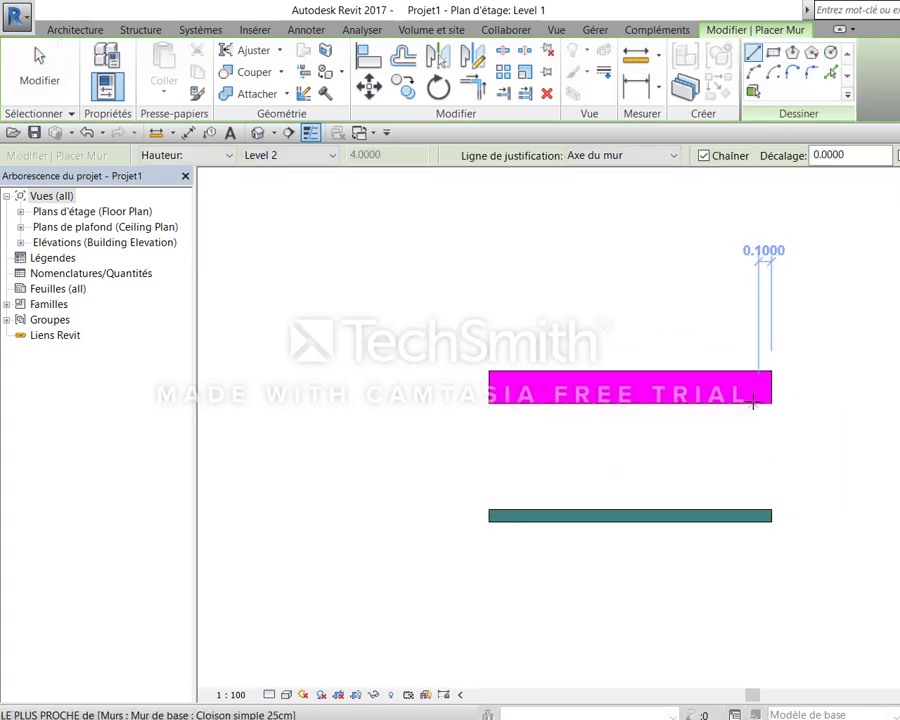
key("Escape")
Draw a wall from the magenta wall's right end, then undo the accidental extension
left_click(757, 395)
key("w")
key("a")
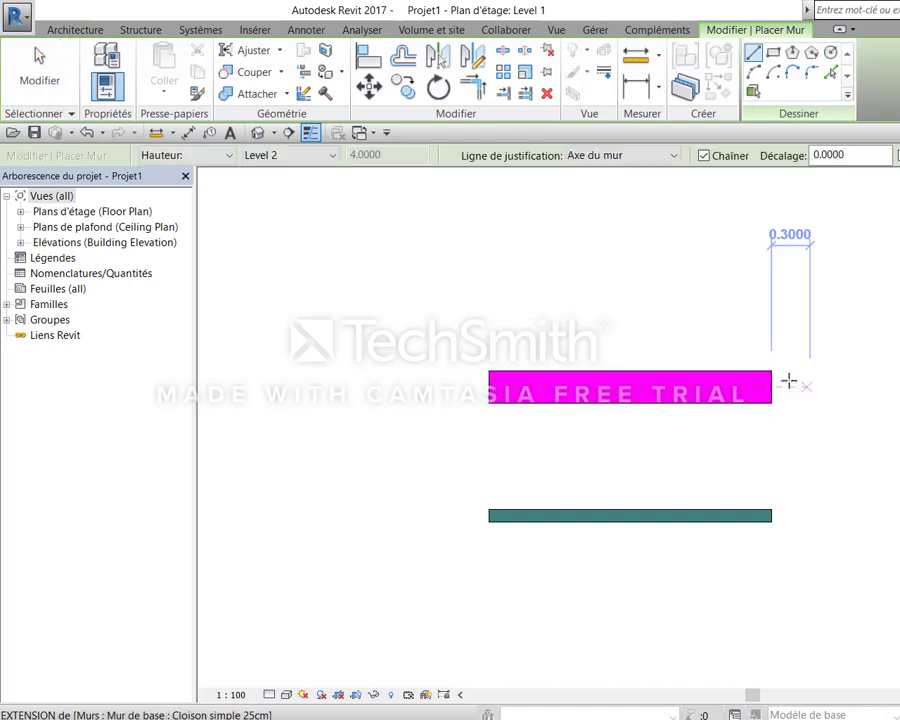
left_click(776, 384)
scroll(888, 392, "down", 2)
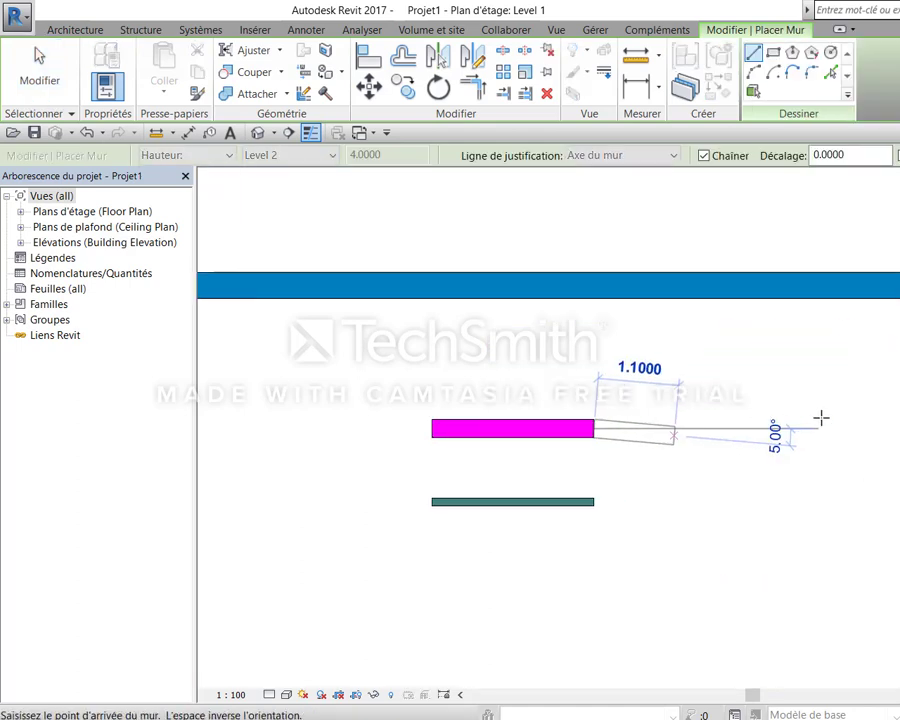
left_click(856, 421)
key("Escape")
key("Escape")
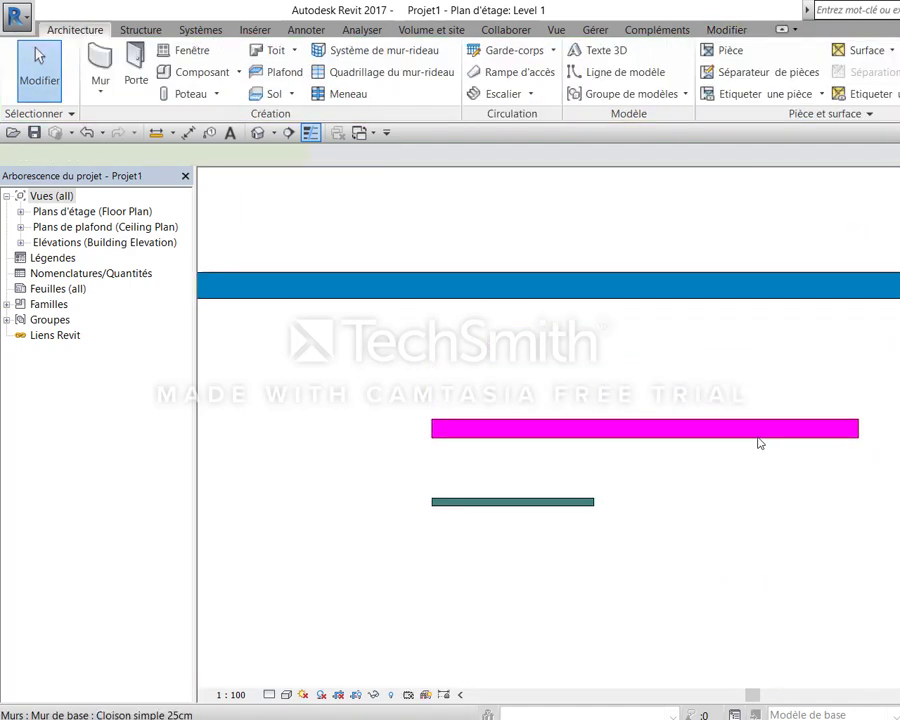
left_click(765, 440)
key("ctrl+z")
Draw a new wall about 1.9 long to the right of the magenta wall
key("Escape")
key("w")
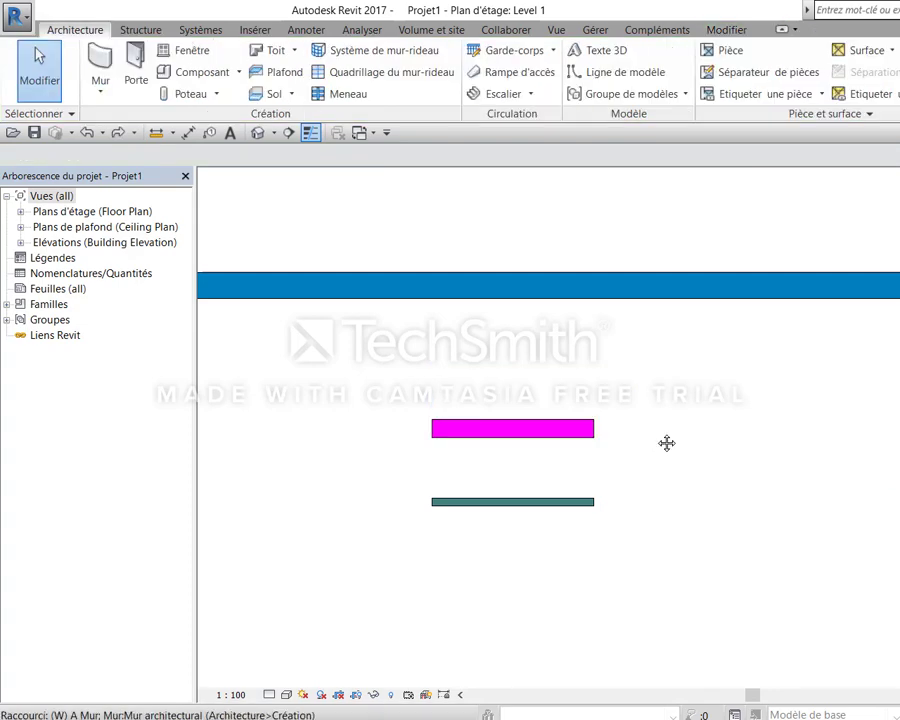
key("a")
left_click(645, 428)
left_click(785, 428)
key("Escape")
key("Escape")
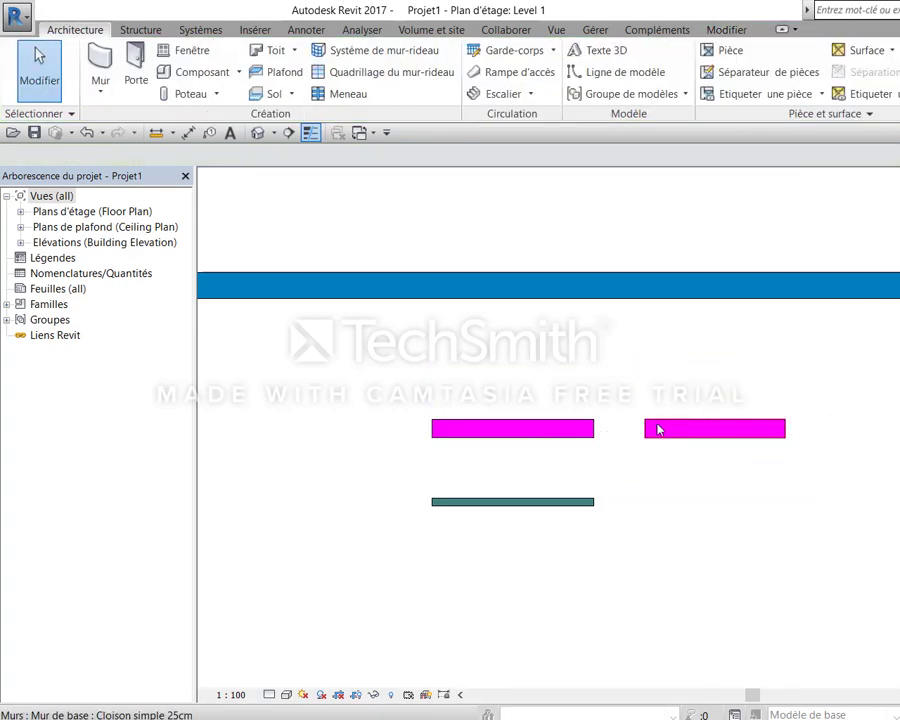
Select the new wall and check its 0.8250 distance to the lower wall
left_click(659, 428)
left_click(714, 407)
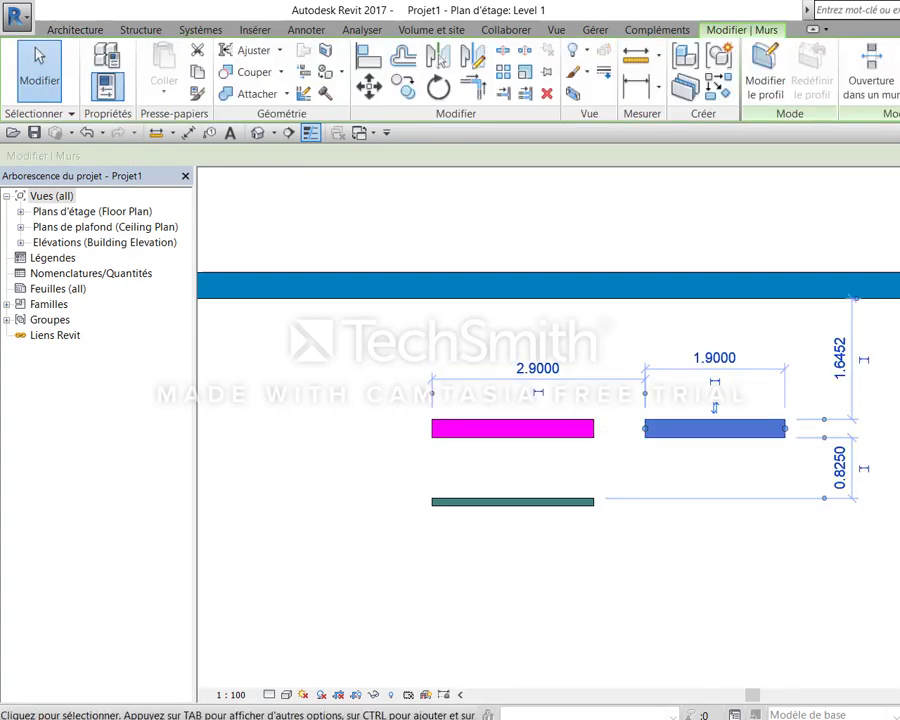
key("Escape")
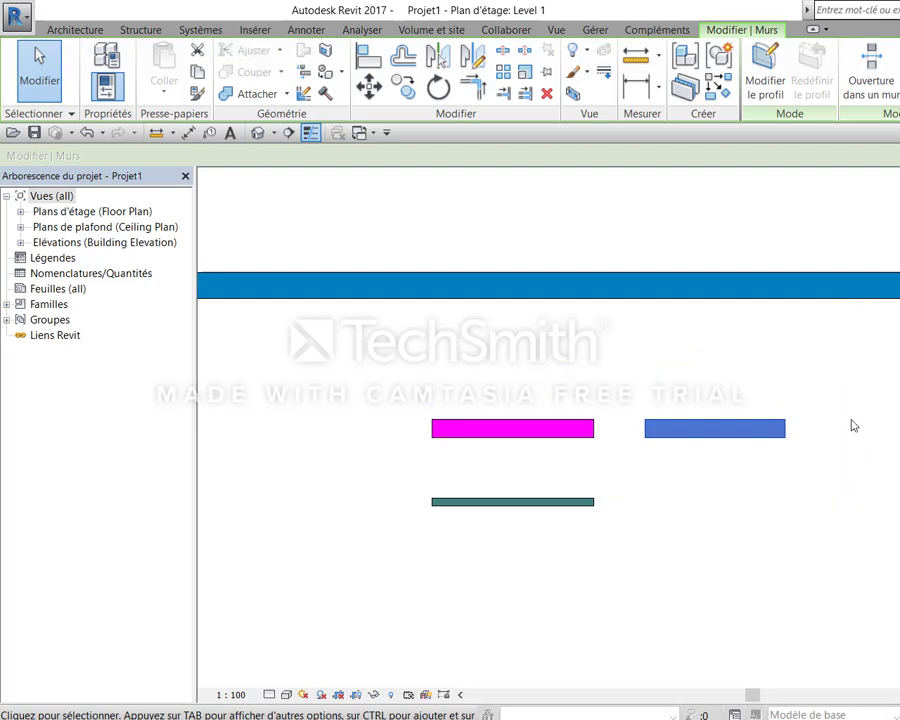
left_click(765, 428)
left_click(838, 462)
key("Escape")
key("Escape")
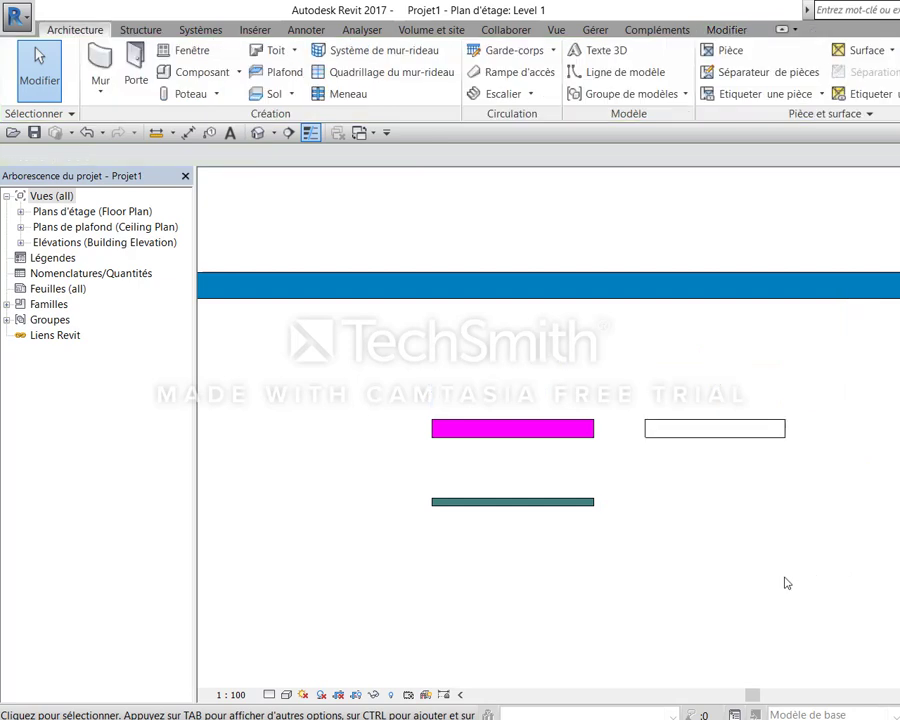
scroll(655, 447, "up", 2)
scroll(680, 460, "up", 2)
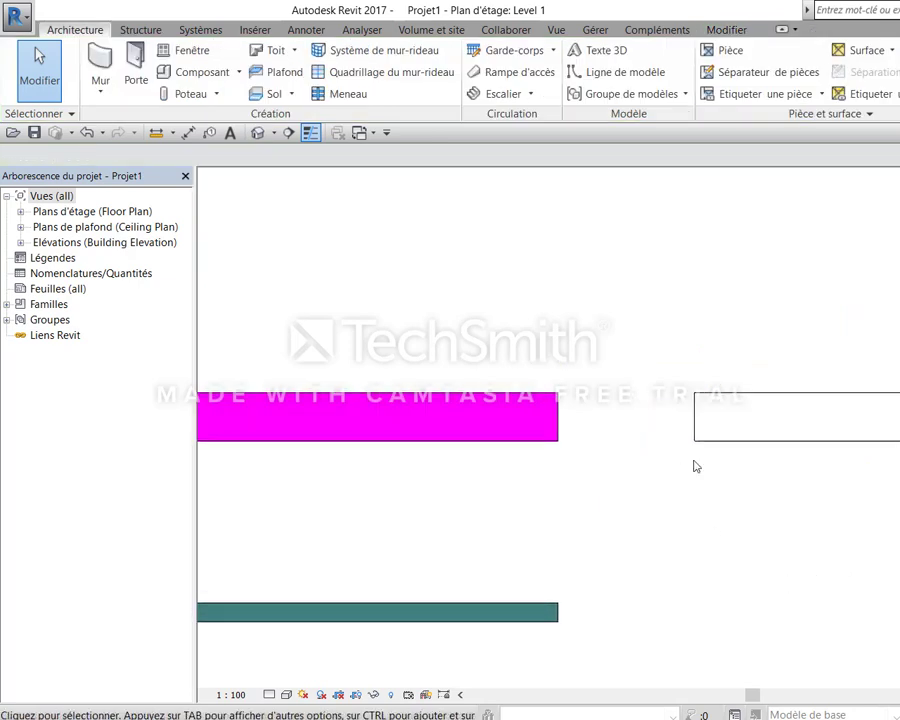
Align the new wall's left end to the magenta wall's right end
key("a")
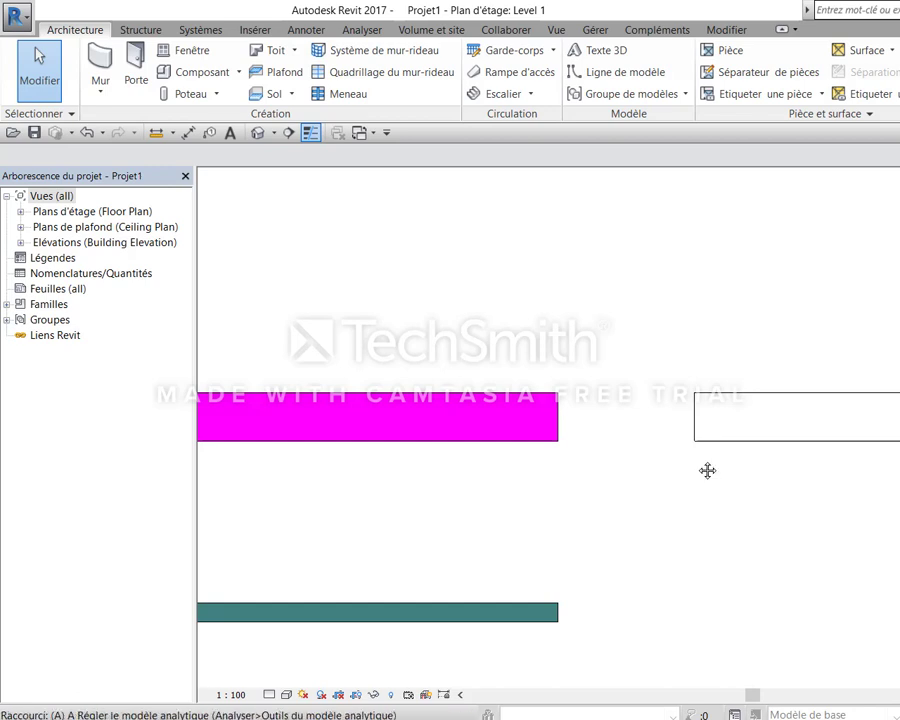
key("l")
left_click(560, 424)
left_click(692, 432)
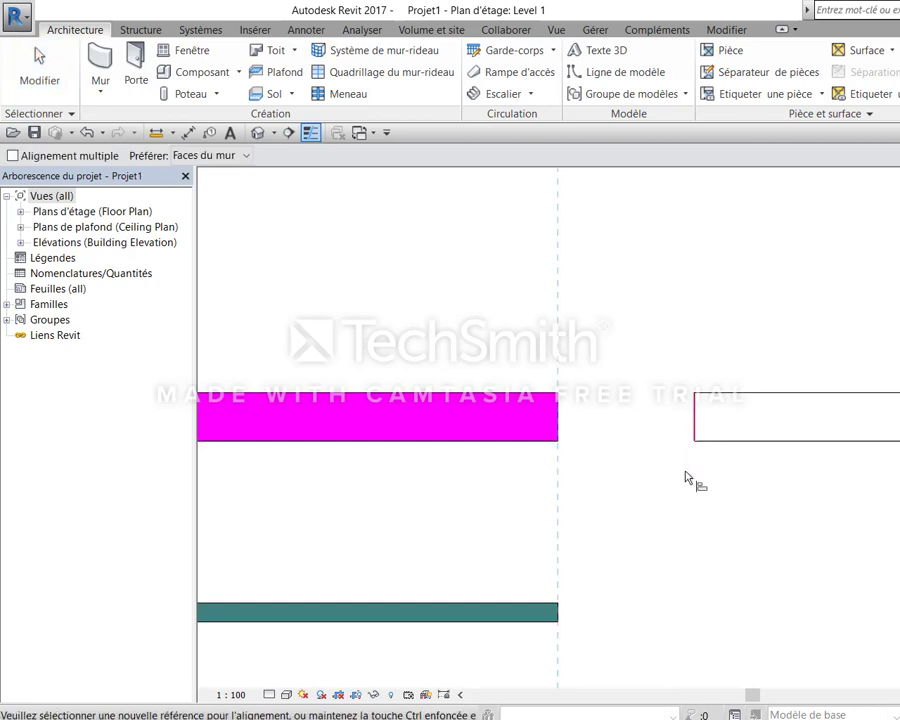
key("Escape")
Turn off Thin Lines (TL) so walls display their real thick line weights
scroll(644, 506, "up", 3)
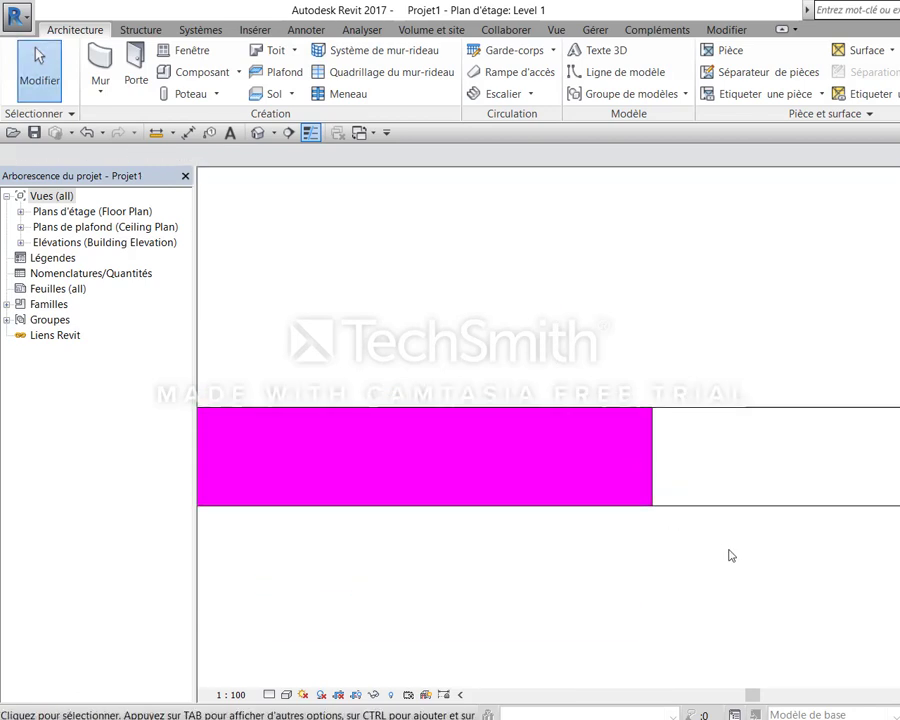
key("t")
key("l")
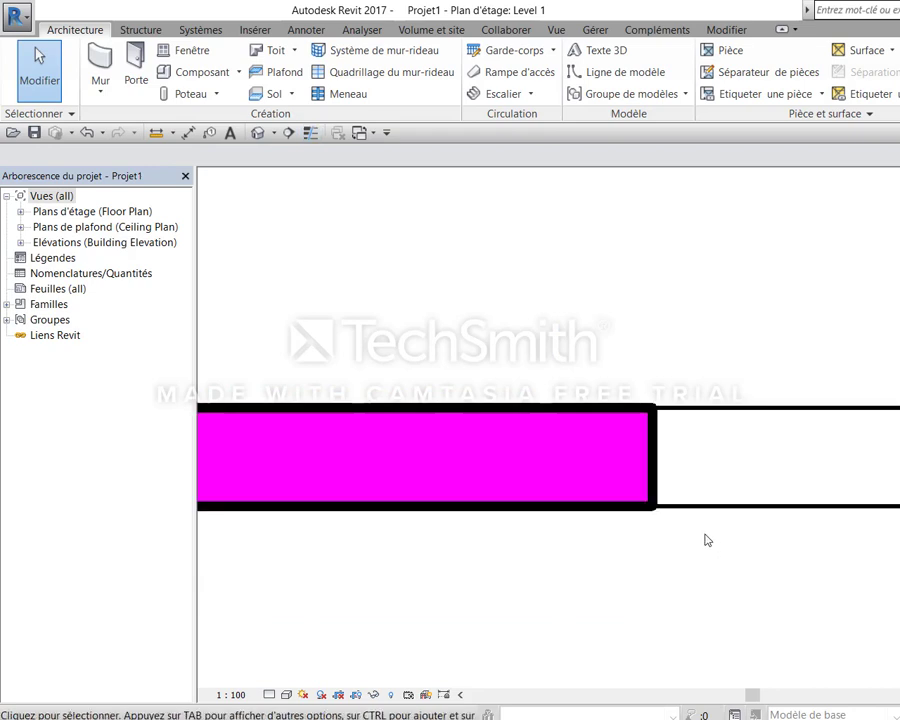
scroll(671, 430, "up", 2)
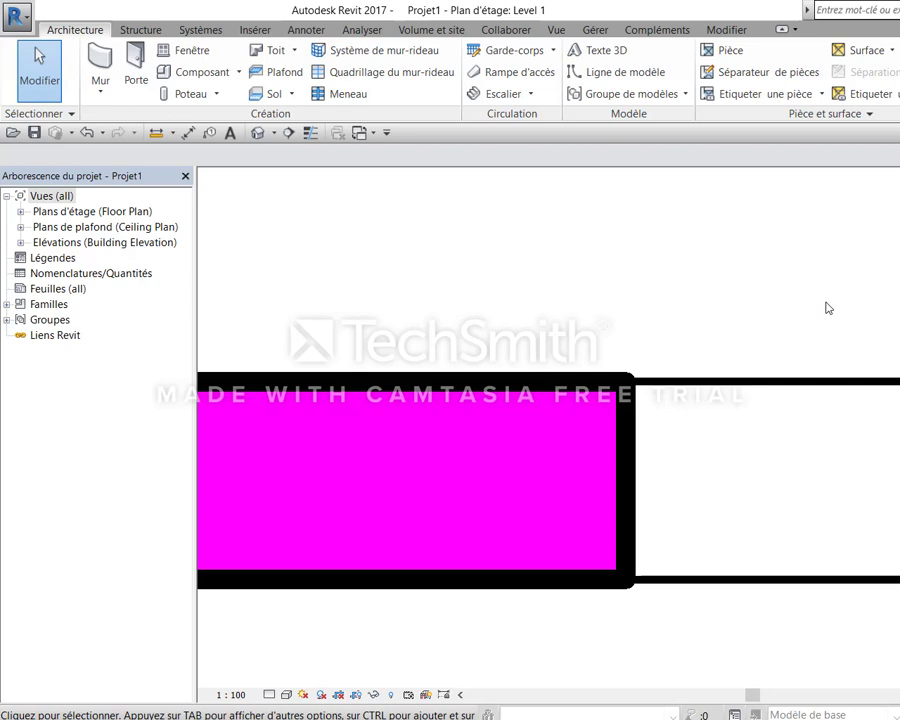
scroll(827, 308, "down", 1)
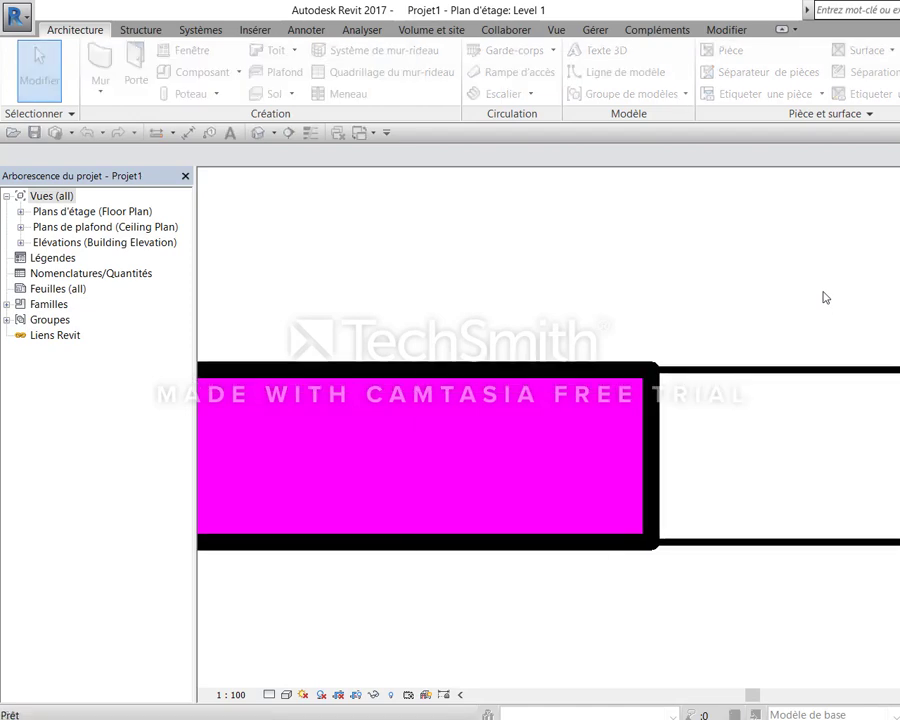
In Visibility/Graphics, give the Murs category an orange Solid fill surface pattern override
key("v")
key("g")
key("m")
key("u")
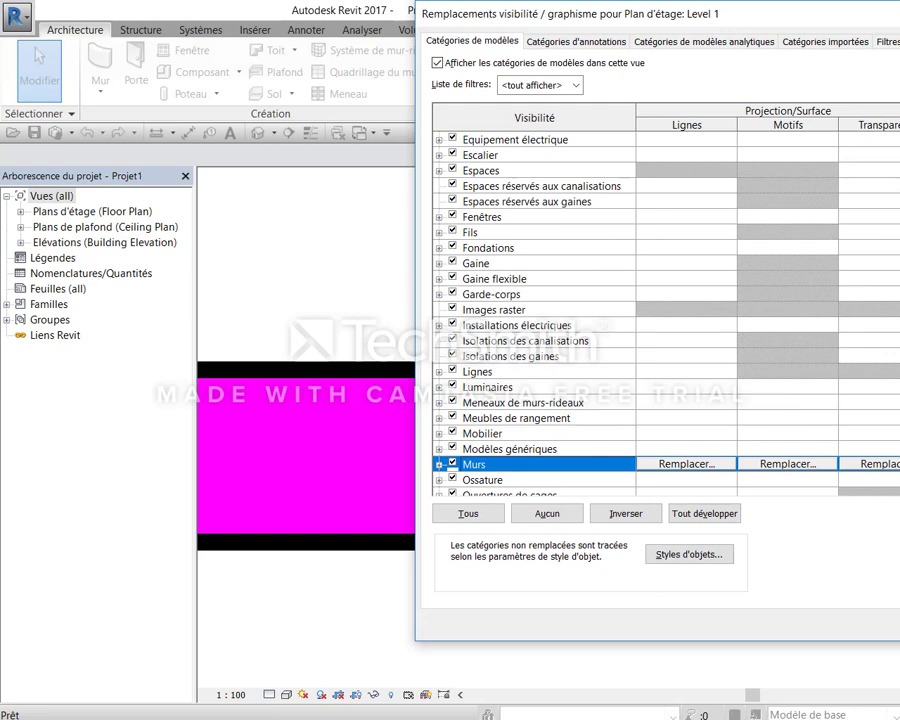
left_click(788, 464)
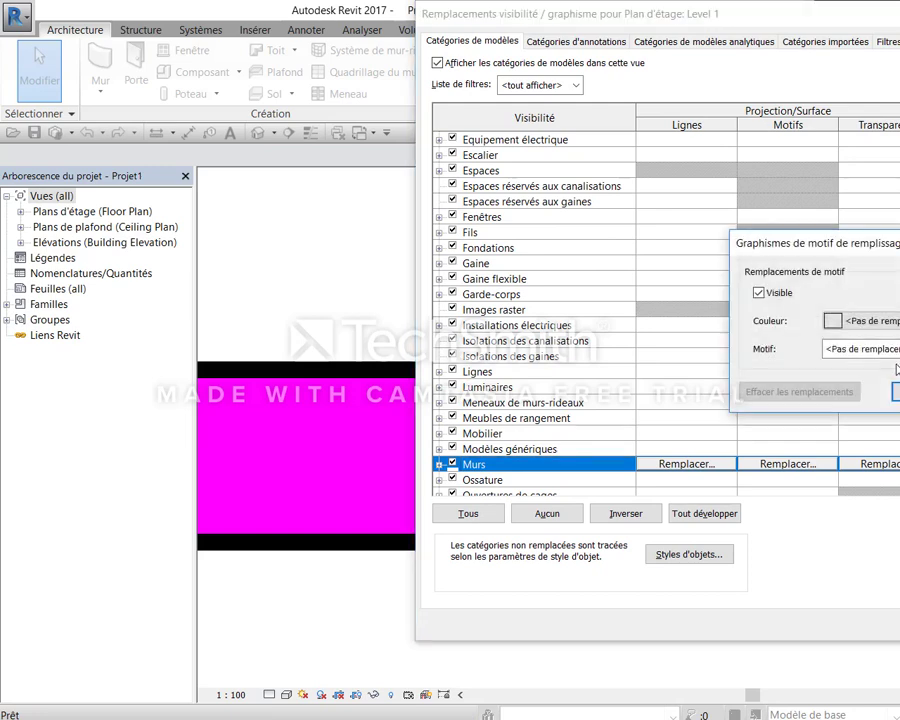
left_click(860, 321)
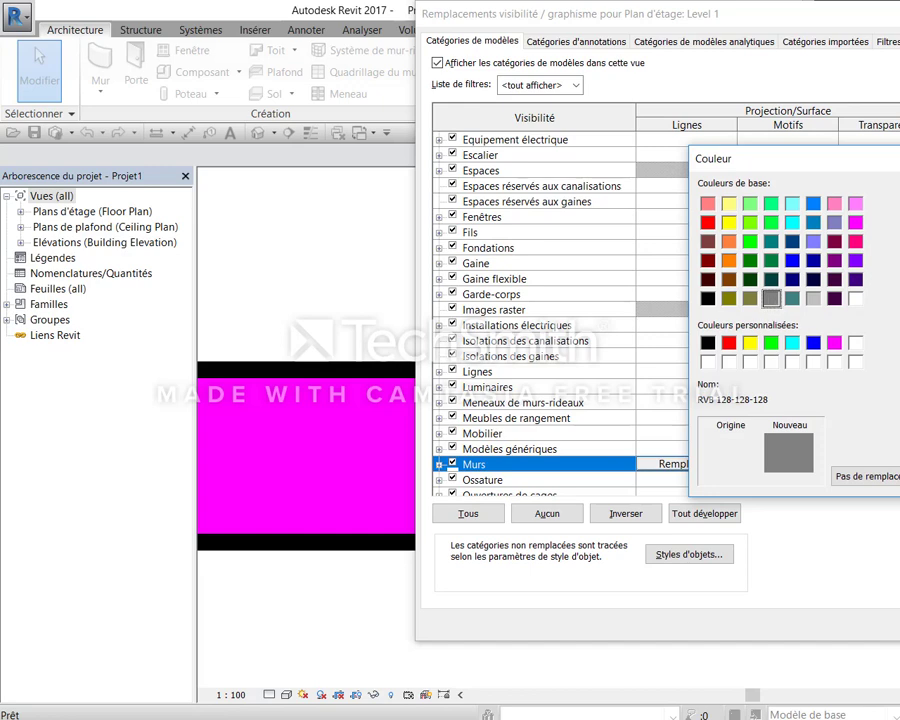
key("Escape")
left_click(832, 321)
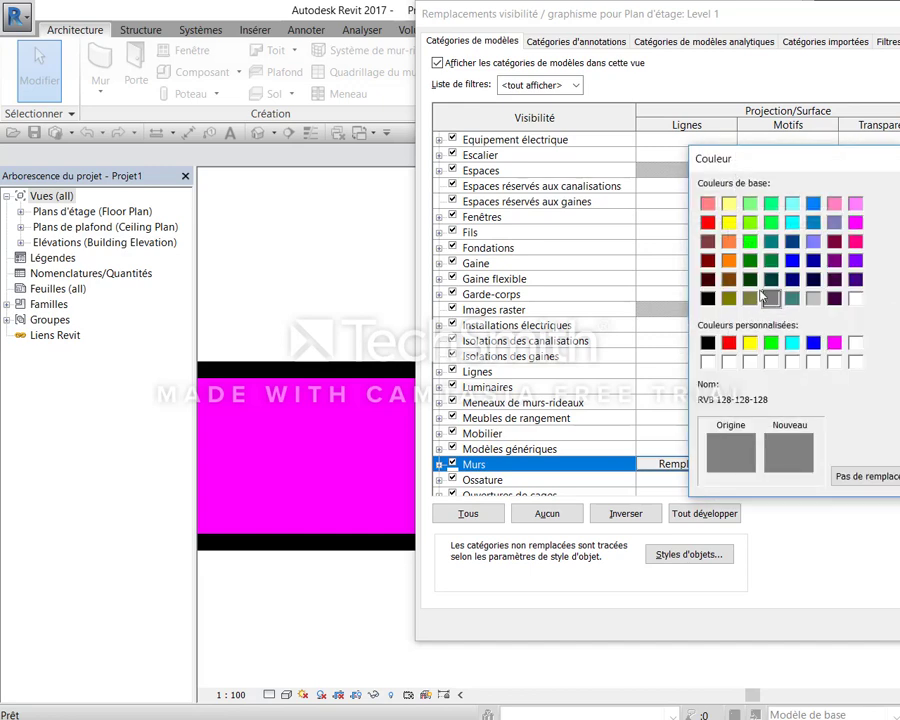
left_click(729, 261)
key("Return")
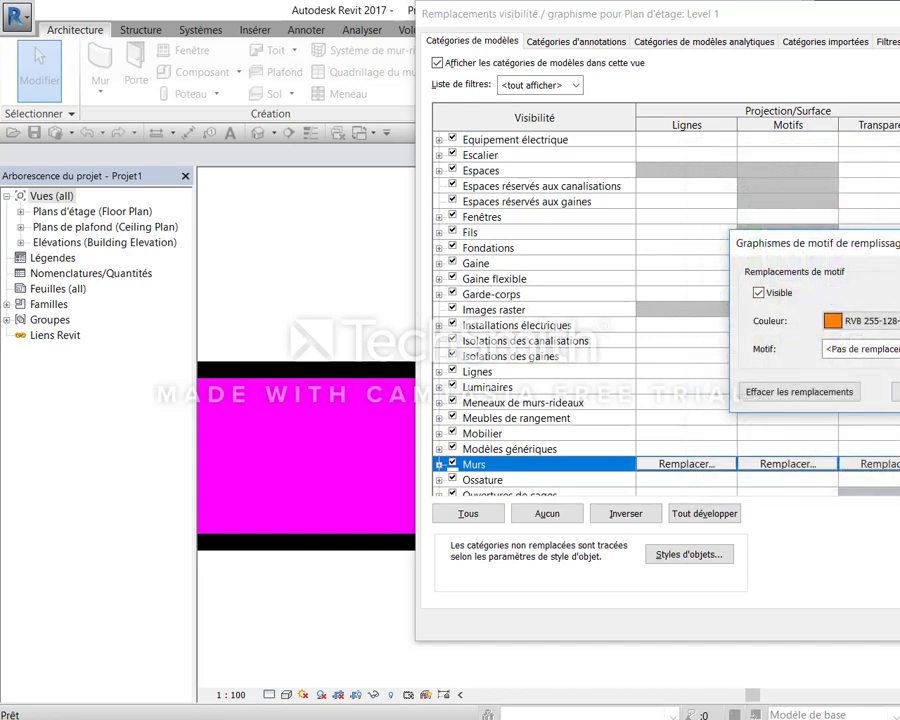
left_click(860, 348)
scroll(800, 430, "down", 1)
left_click(790, 426)
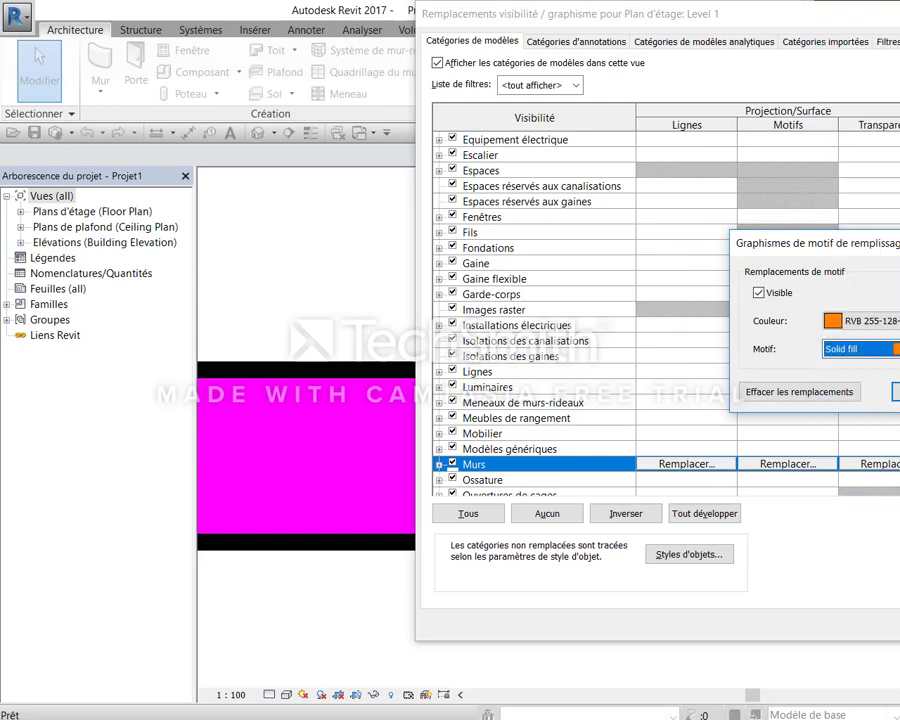
key("Return")
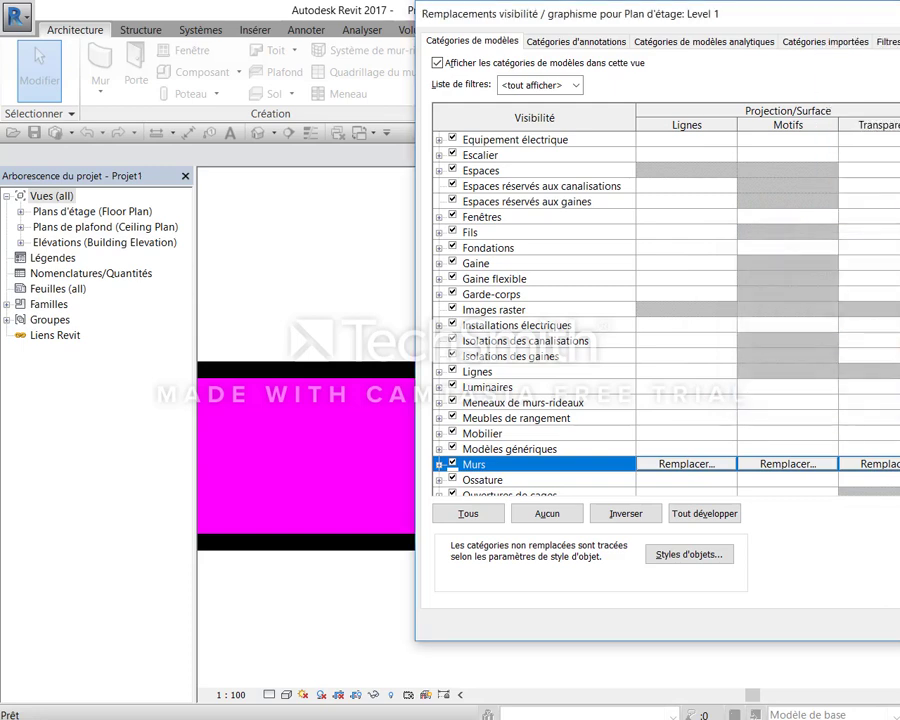
Override the Murs lines to weight 4 in black
left_click(686, 464)
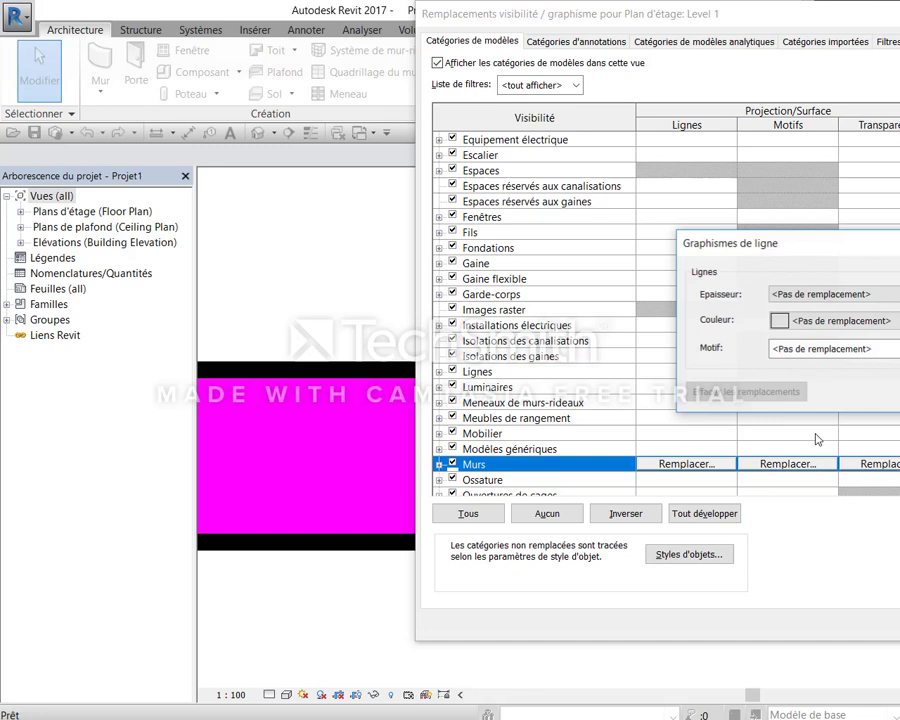
left_click(776, 293)
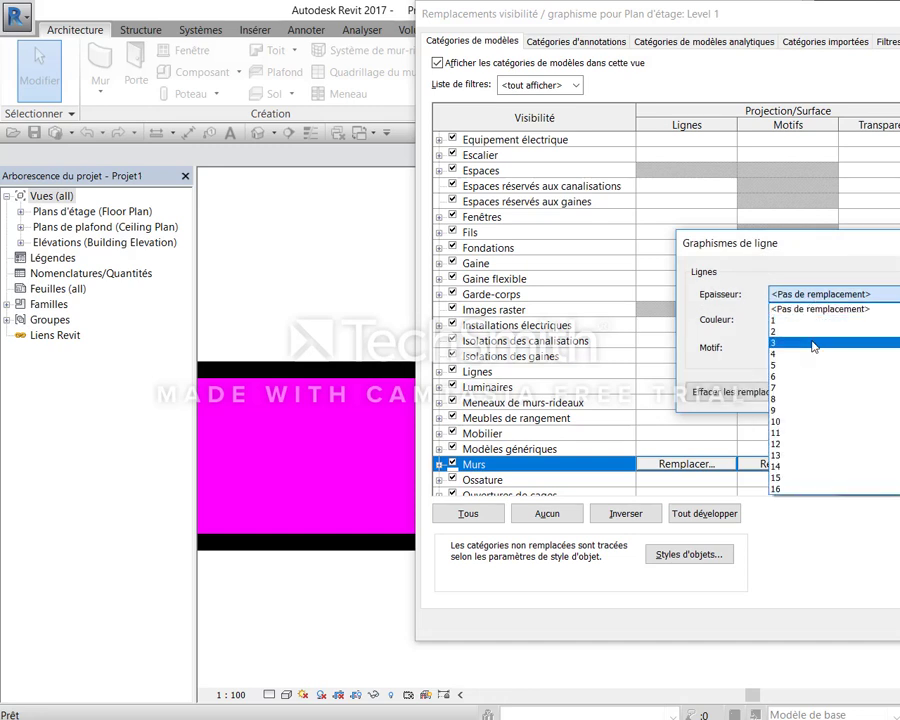
left_click(813, 354)
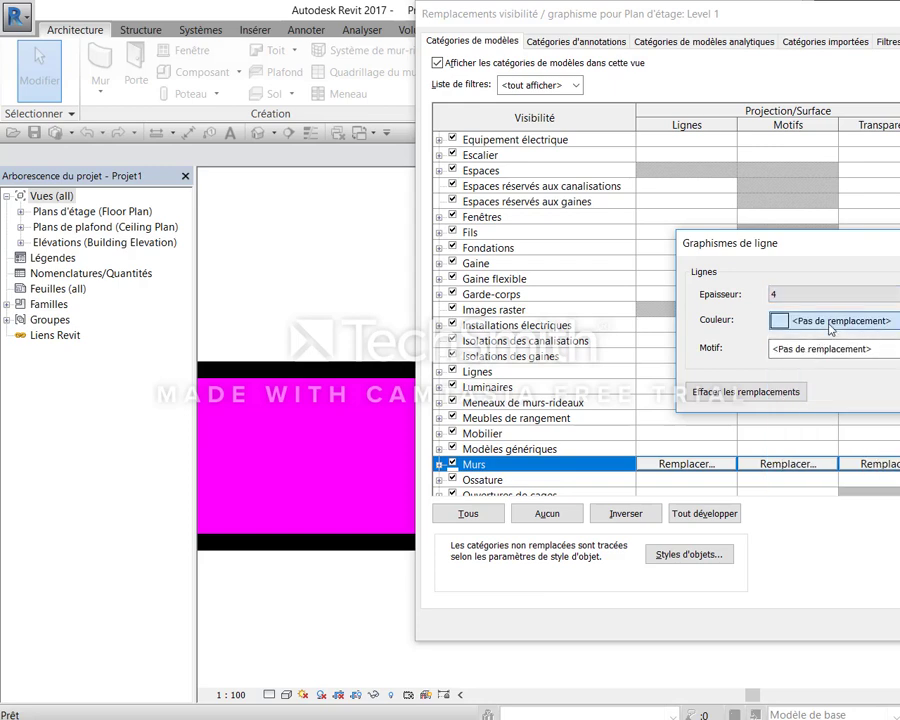
left_click(830, 328)
left_click(708, 343)
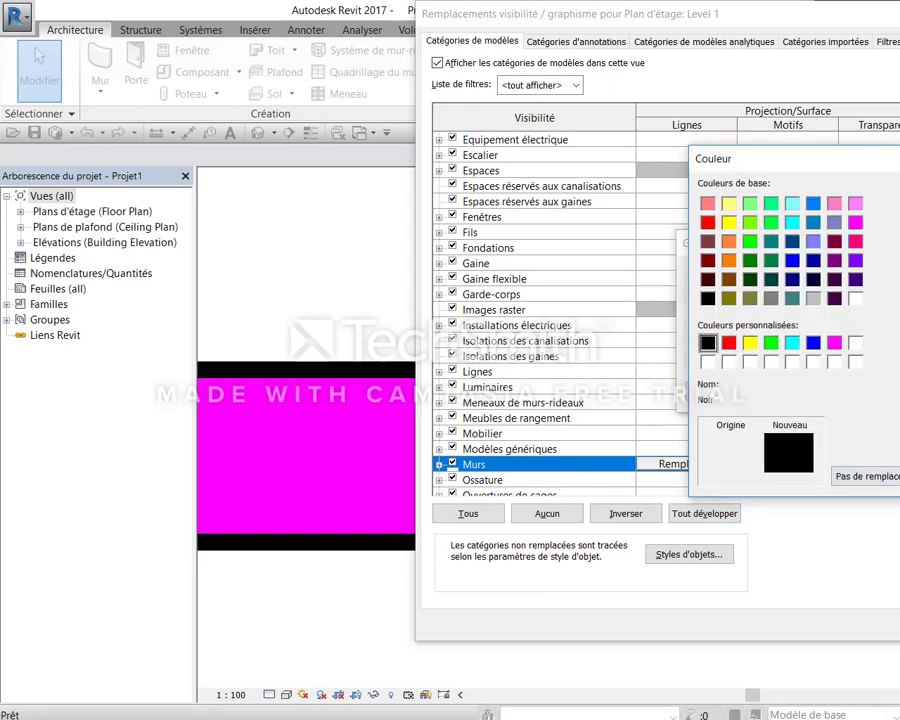
key("Return")
key("Return")
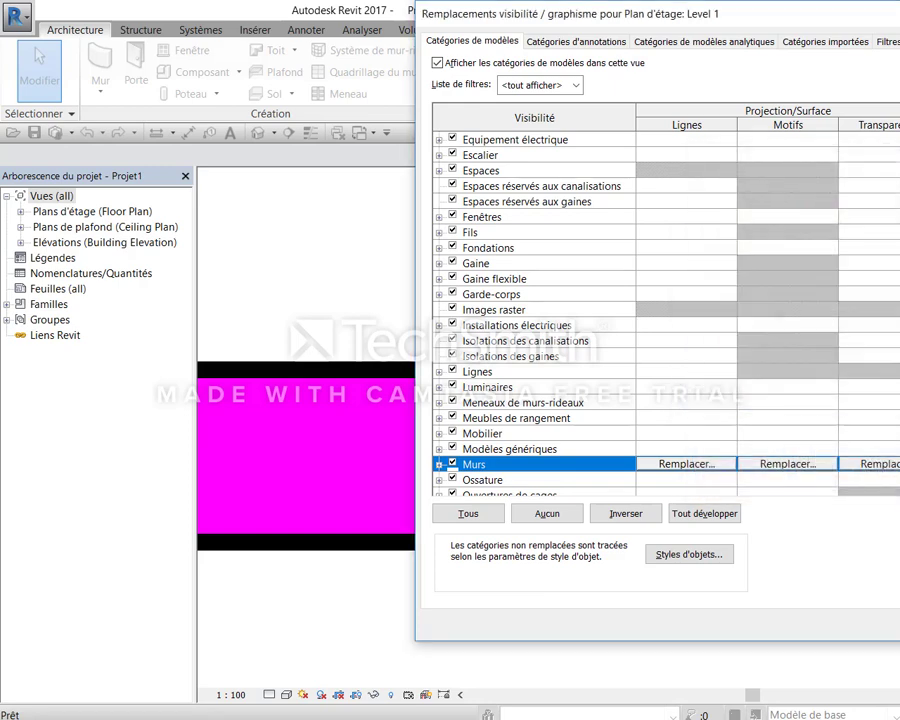
key("Return")
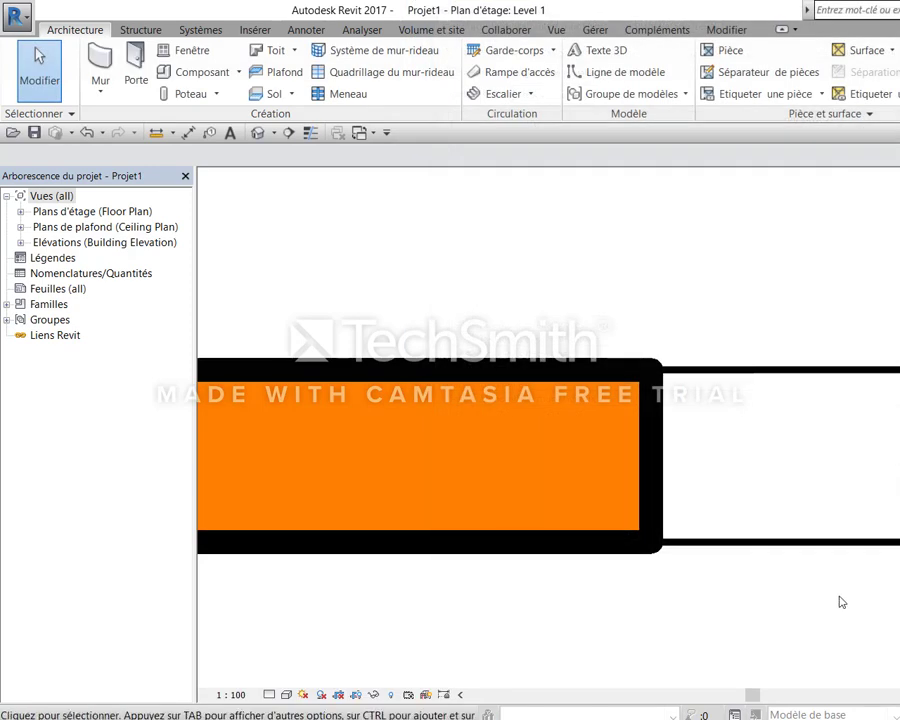
Zoom and pan the plan to inspect the orange-filled walls with heavy black outlines
scroll(843, 586, "down", 2)
middle_click_drag(850, 601, 752, 551)
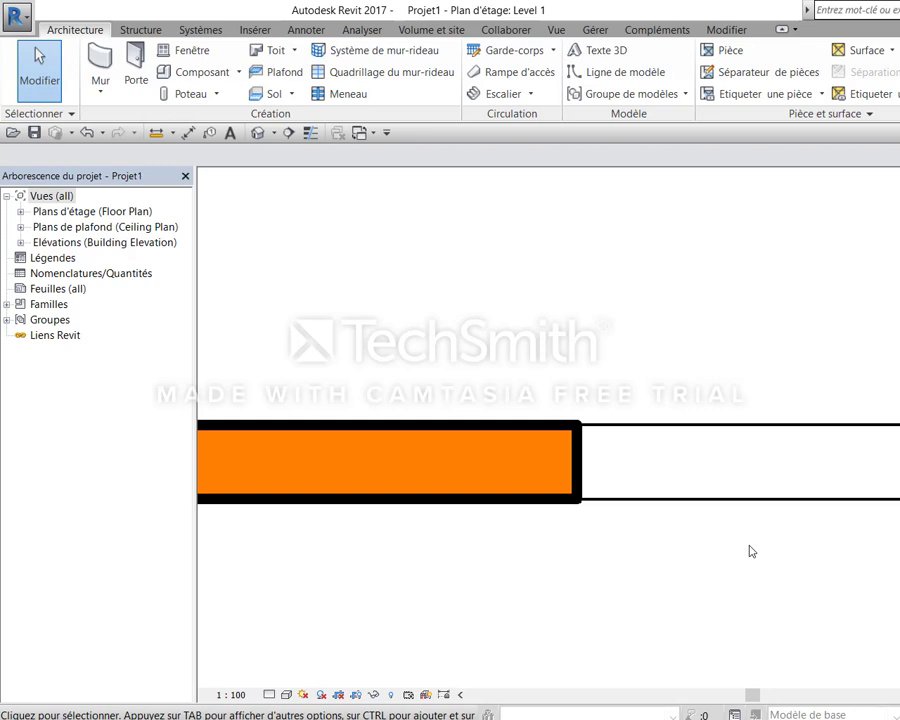
scroll(598, 416, "up", 3)
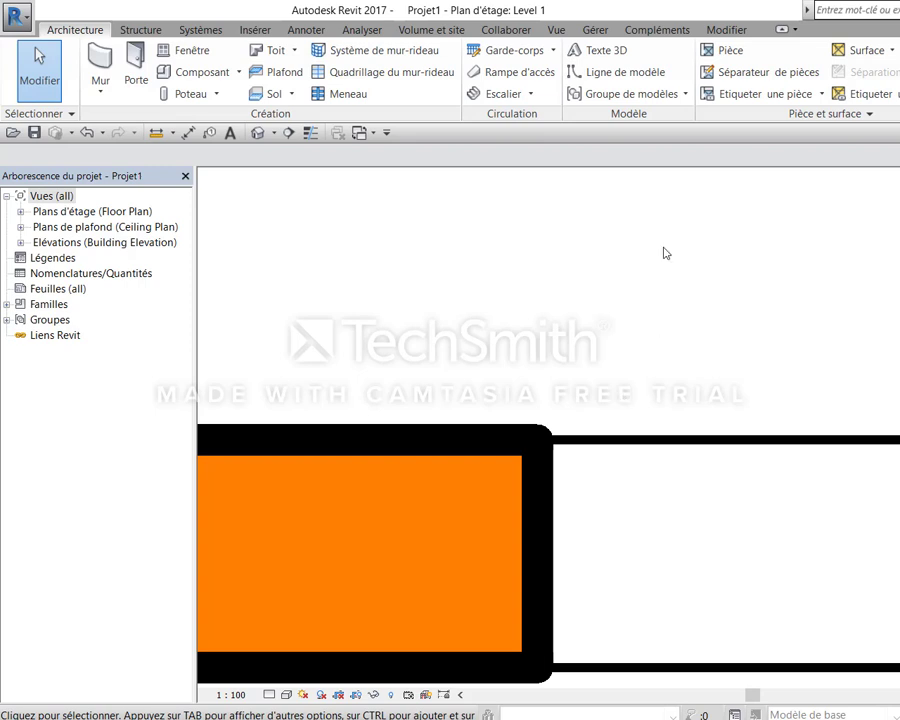
Review the Line Weights settings under Manage > Additional Settings, then close them
left_click(605, 33)
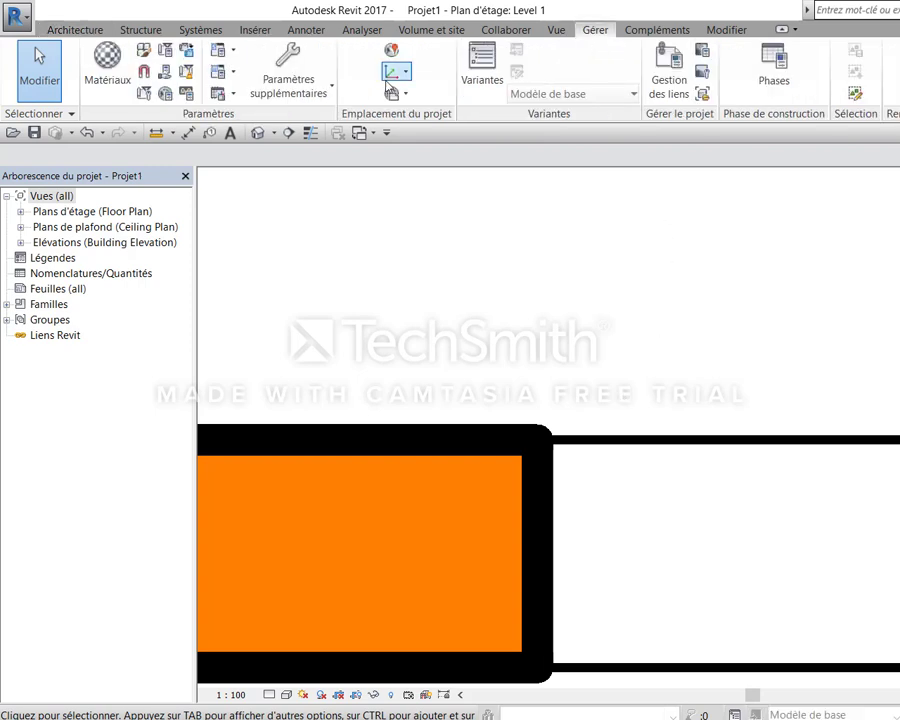
left_click(310, 88)
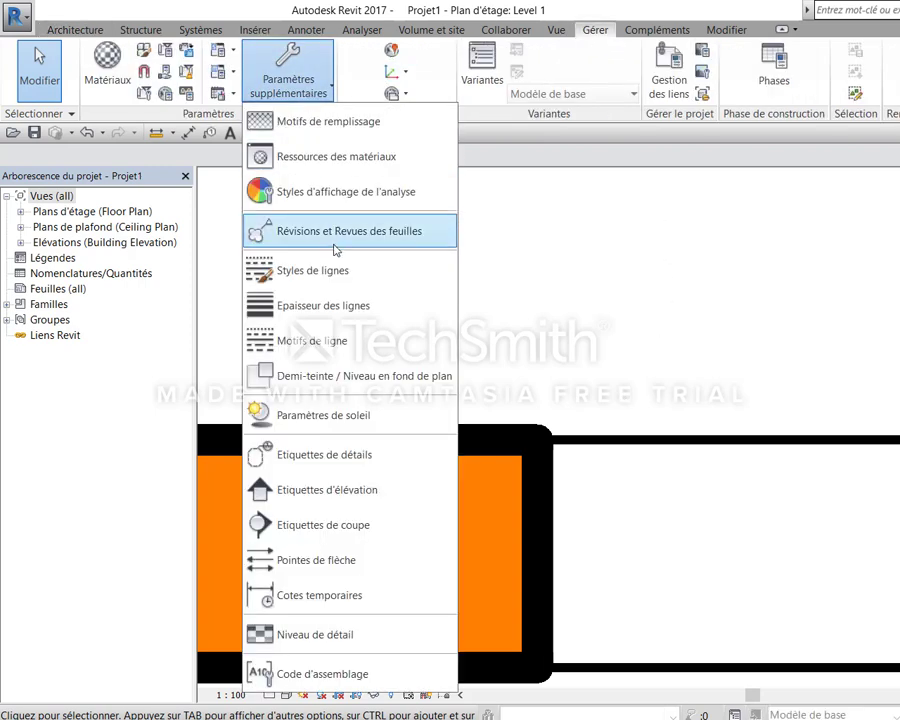
left_click(325, 302)
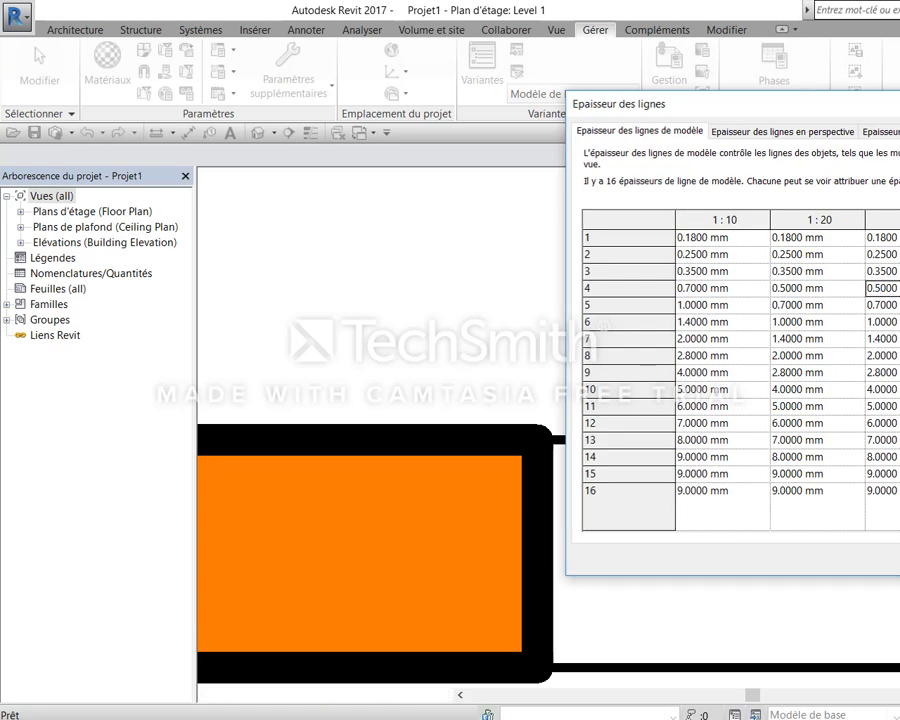
key("Return")
Zoom out and pan the Level 1 plan to show the whole room and inner wall corner
scroll(776, 393, "down", 3)
scroll(795, 497, "down", 2)
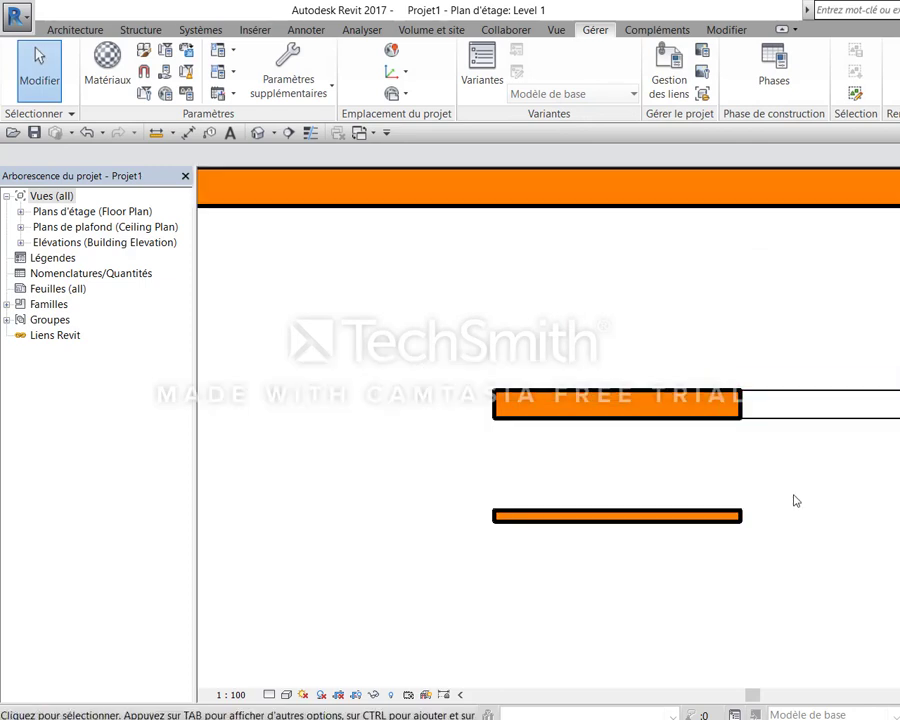
scroll(795, 508, "down", 1)
scroll(747, 494, "down", 2)
scroll(642, 516, "down", 2)
middle_click_drag(642, 516, 834, 483)
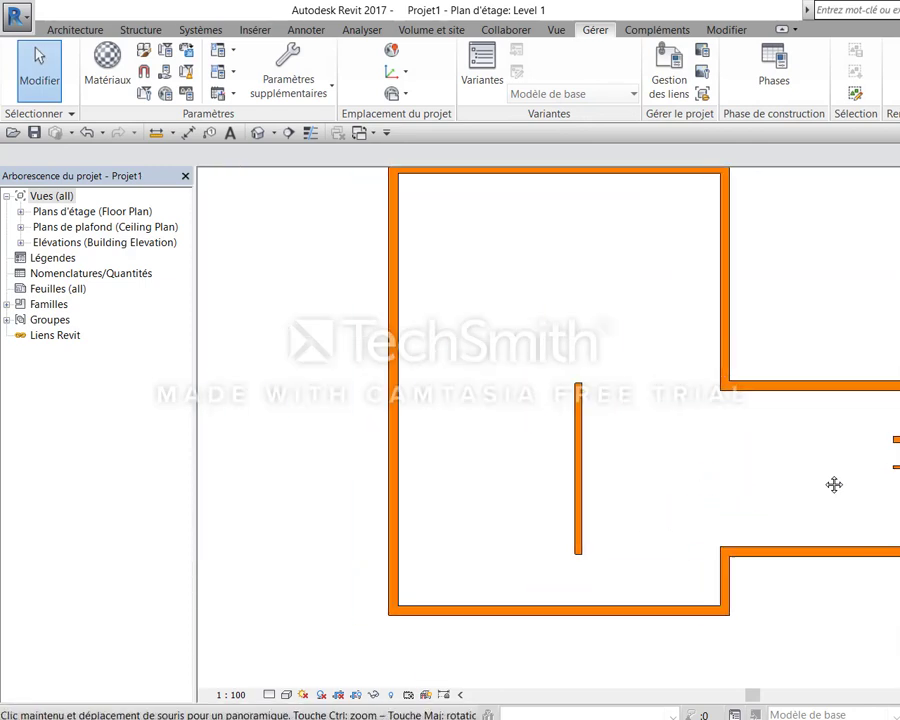
scroll(763, 476, "down", 1)
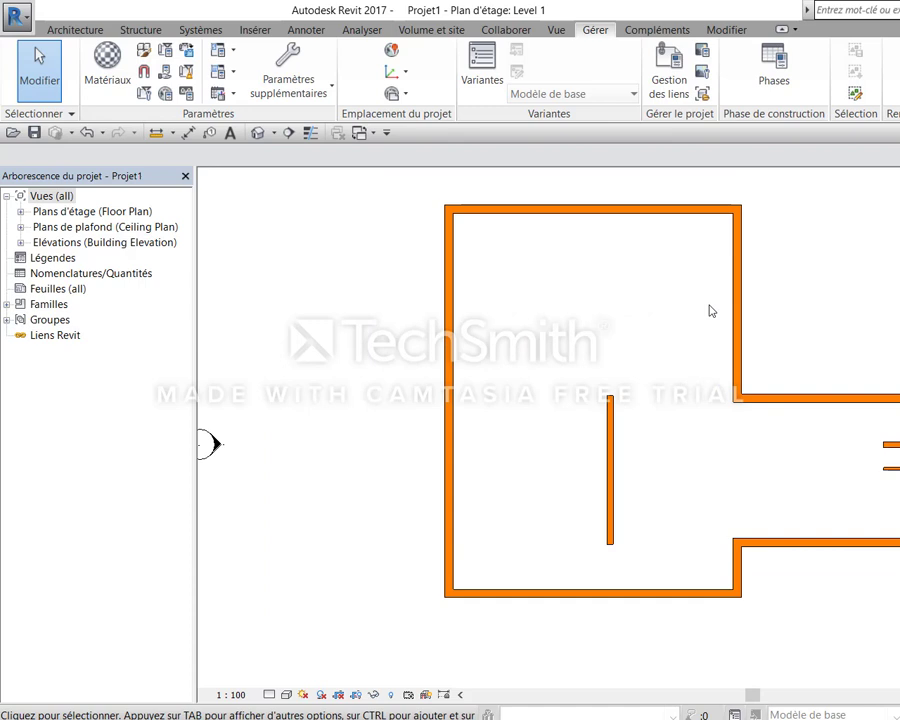
scroll(711, 309, "up", 2)
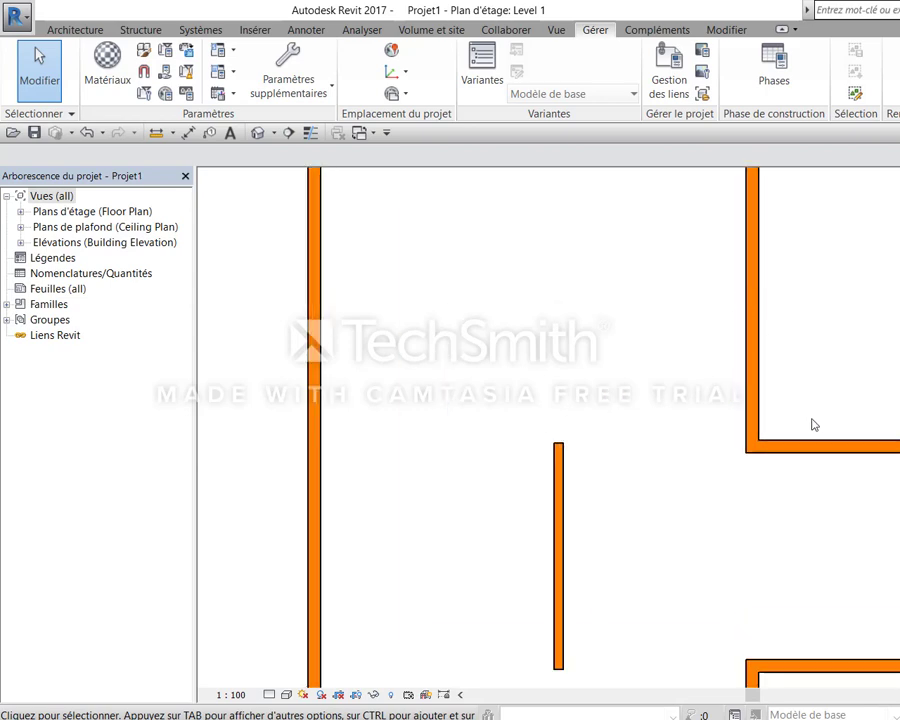
middle_click_drag(813, 424, 651, 335)
scroll(651, 335, "up", 1)
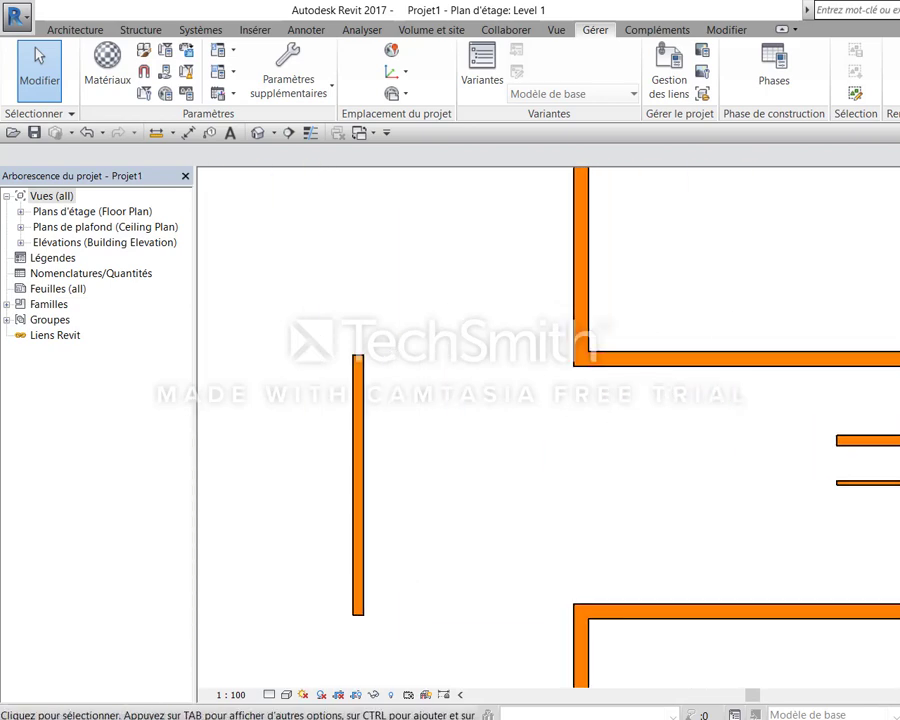
Clear the Walls category's surface pattern and line overrides in Visibility/Graphics (VG)
key("v")
key("g")
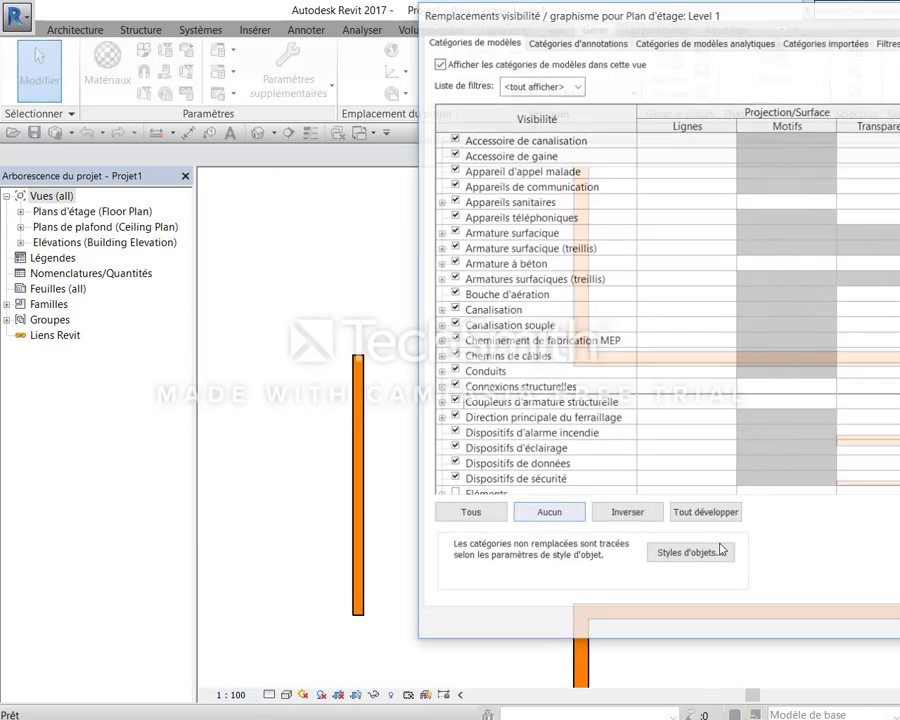
scroll(540, 320, "down", 3)
scroll(540, 320, "down", 6)
scroll(540, 320, "down", 3)
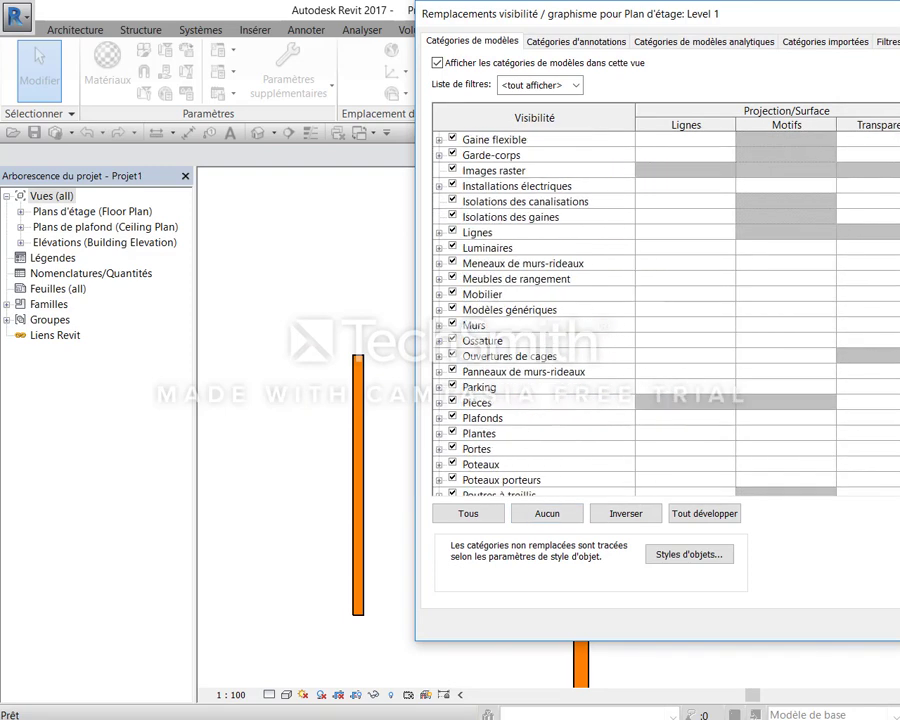
left_click(474, 325)
left_click(786, 325)
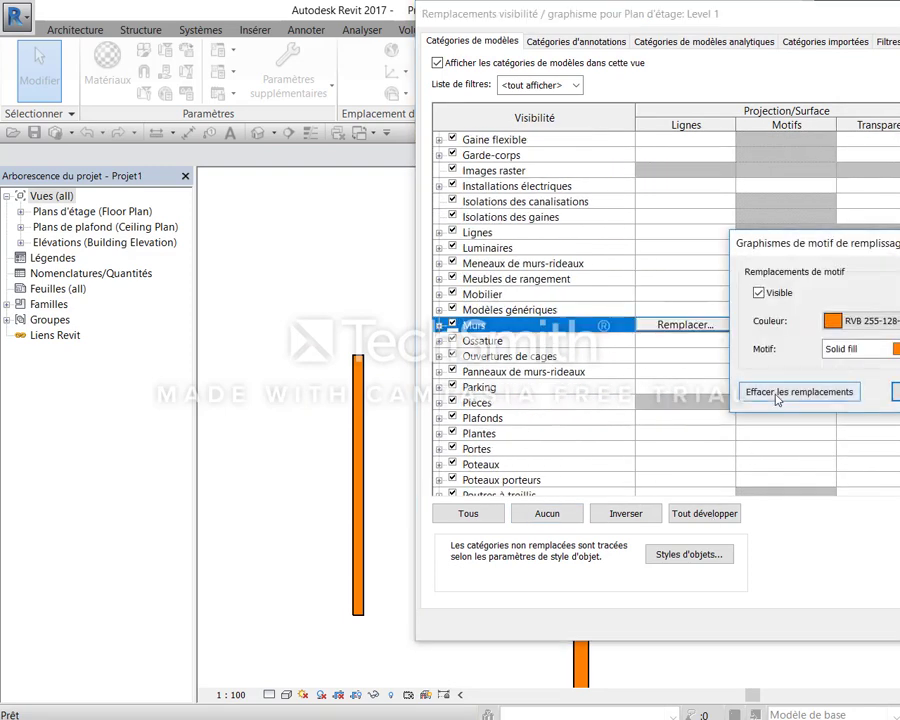
left_click(799, 391)
left_click(686, 325)
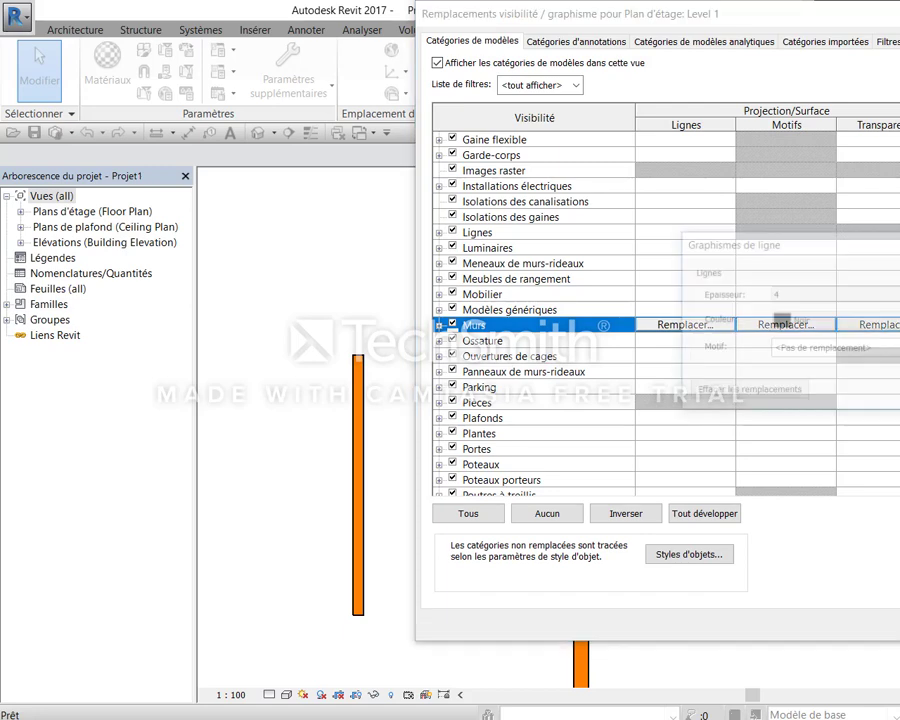
left_click(740, 391)
key("Return")
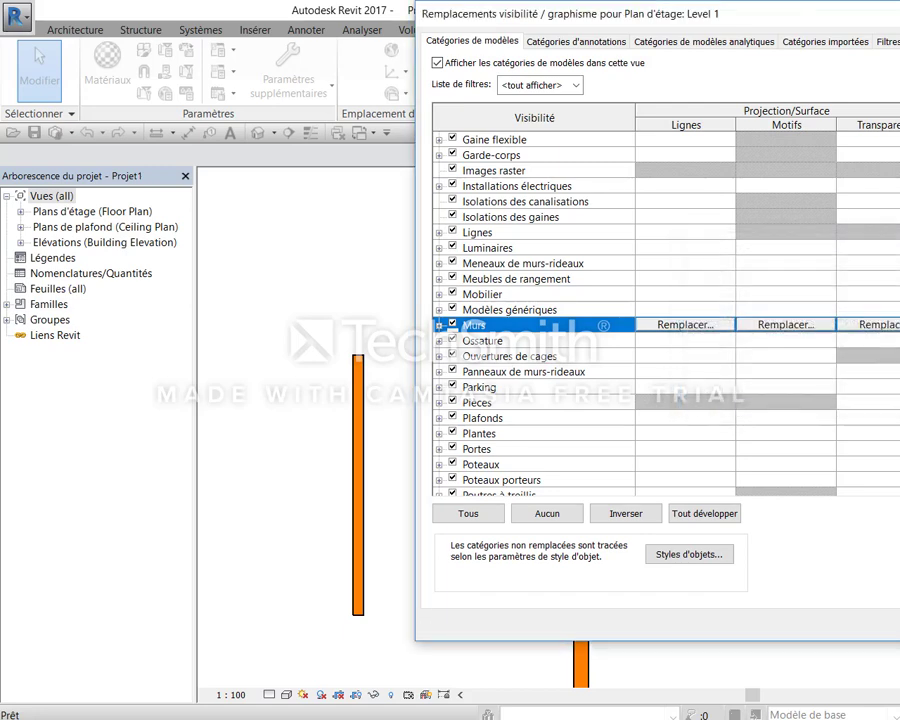
key("Return")
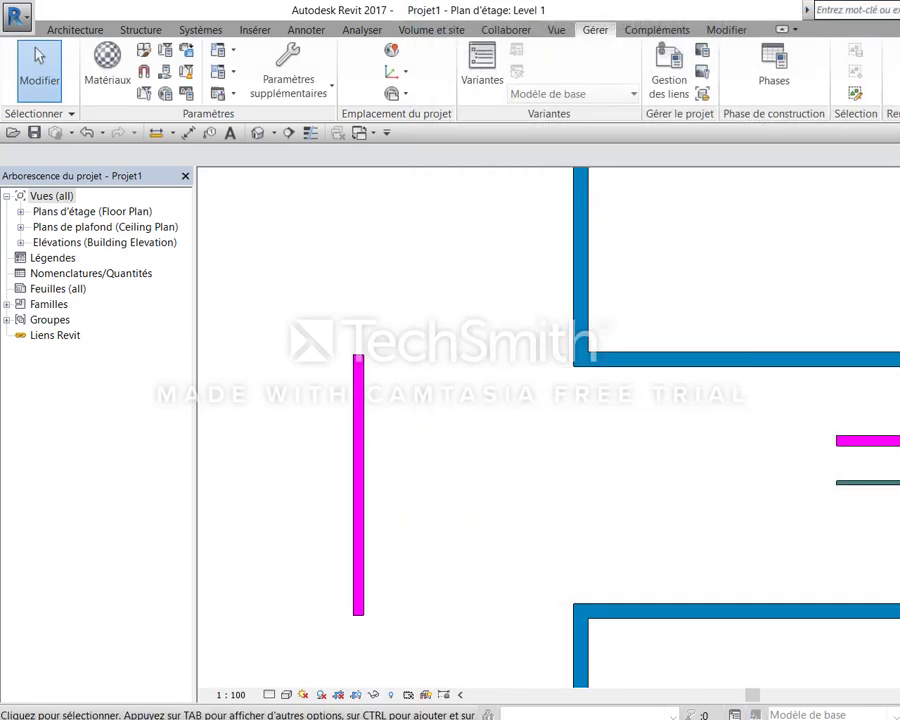
Switch the view detail level to Fine, then undo back to plain orange walls
left_click(268, 694)
left_click(290, 674)
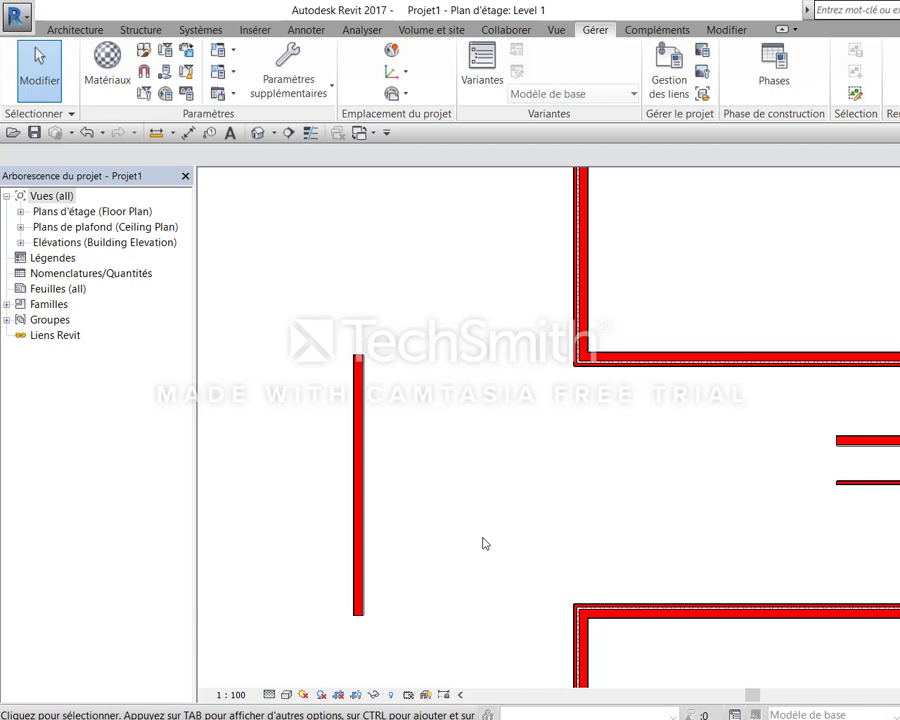
key("ctrl+z")
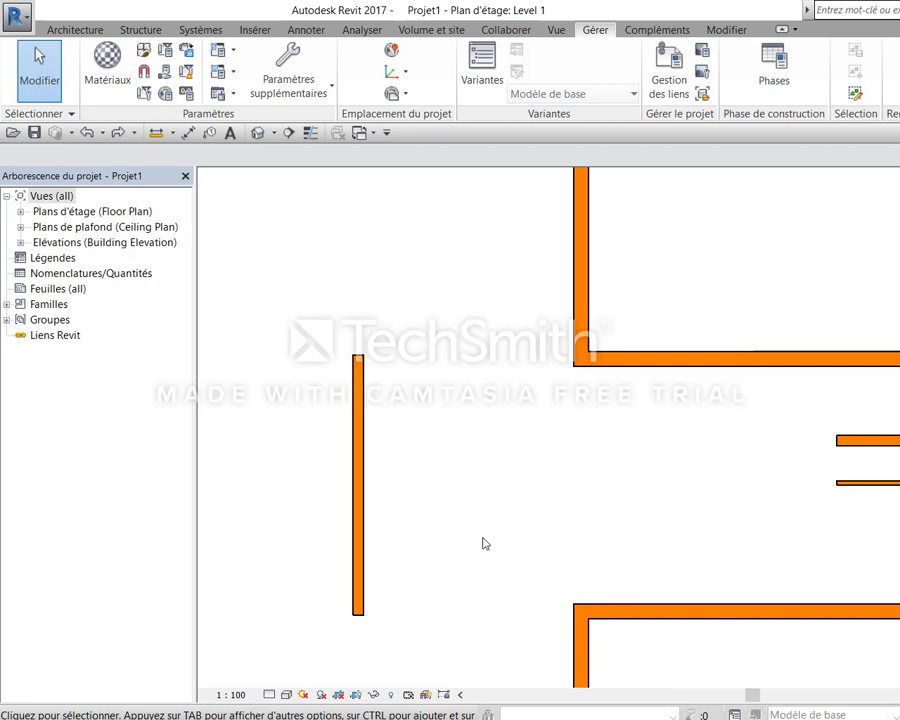
Zoom out and expand the Floor Plans list in the project browser
scroll(518, 504, "down", 2)
scroll(576, 494, "down", 2)
scroll(550, 474, "up", 2)
scroll(537, 479, "down", 1)
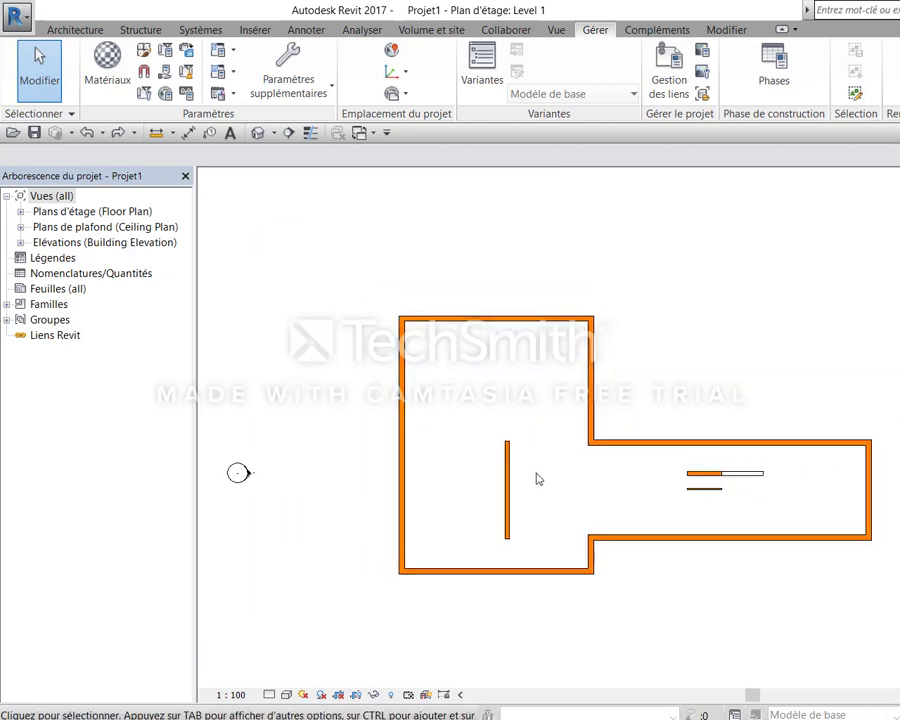
double_click(90, 211)
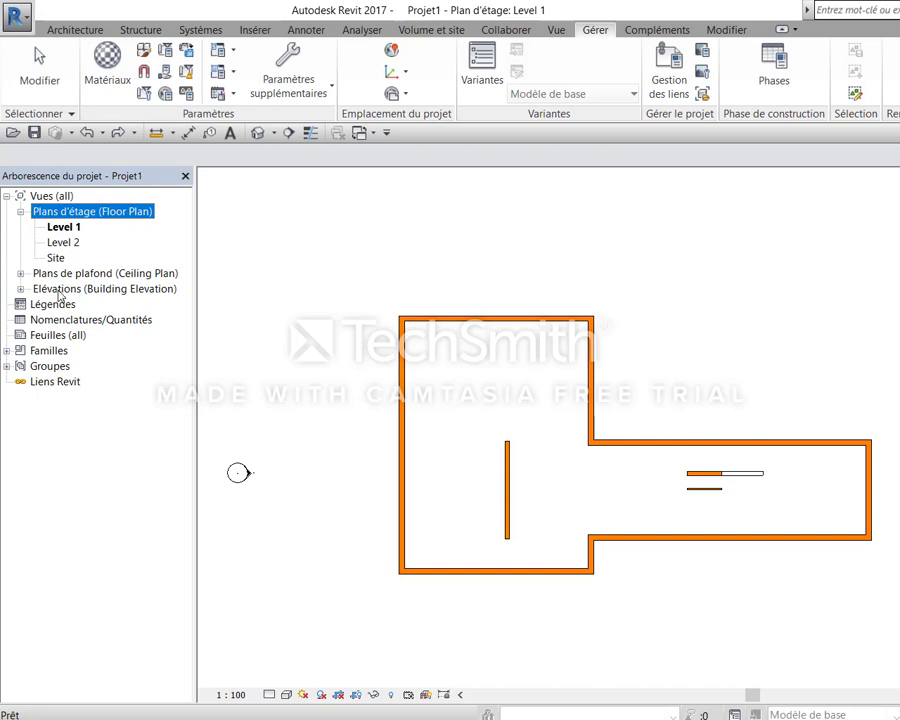
Open the South elevation view from the project browser
double_click(58, 290)
double_click(58, 337)
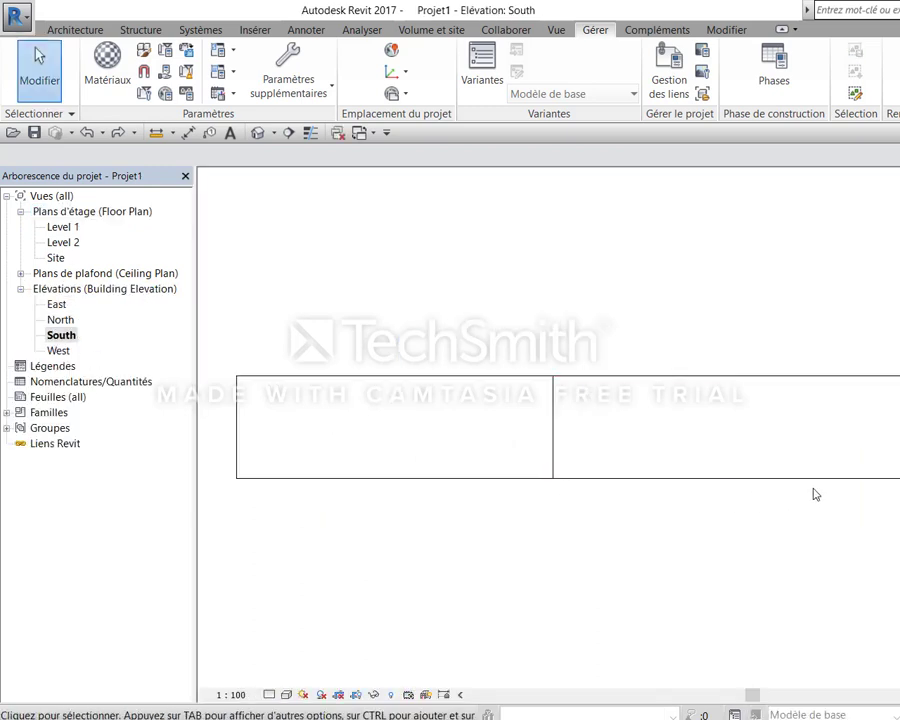
scroll(856, 422, "up", 2)
scroll(745, 450, "up", 2)
Reposition the Level 2 level line in the South elevation
left_click(715, 430)
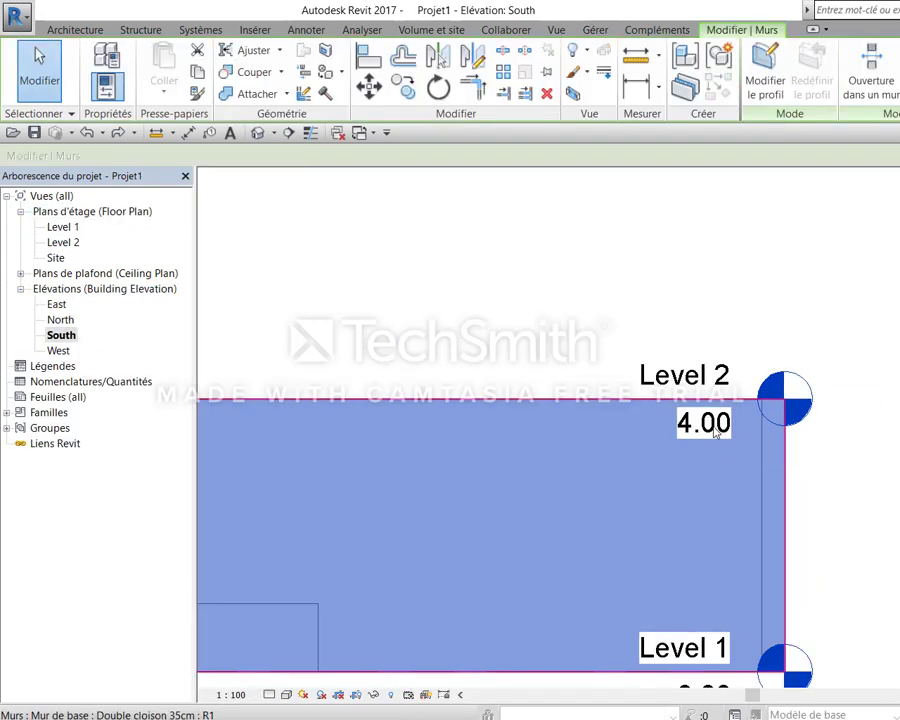
left_click(741, 353)
left_click(708, 392)
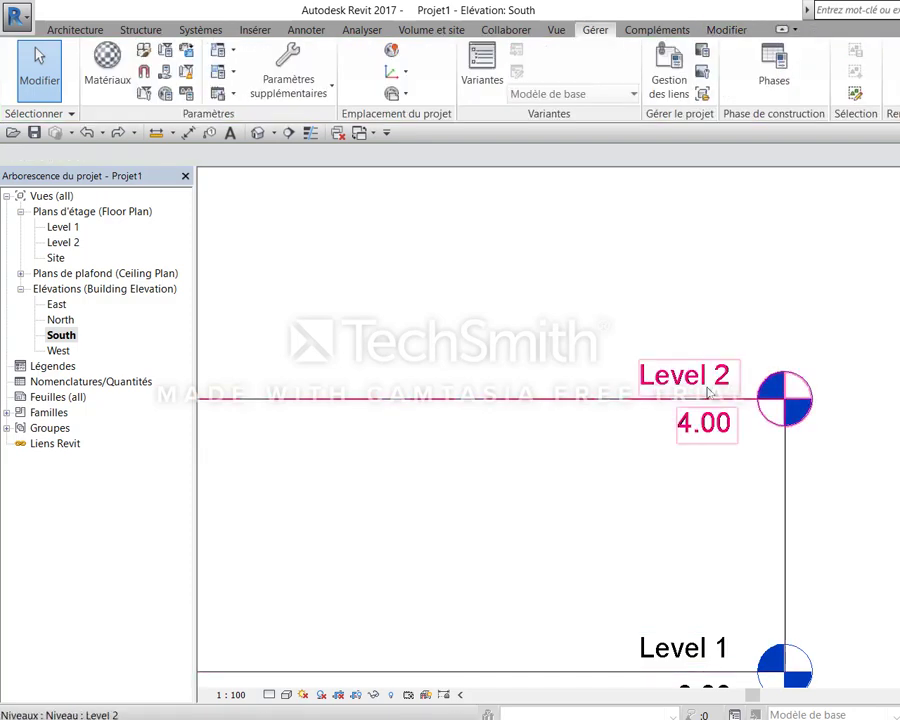
left_click(712, 396)
left_click_drag(757, 402, 880, 400)
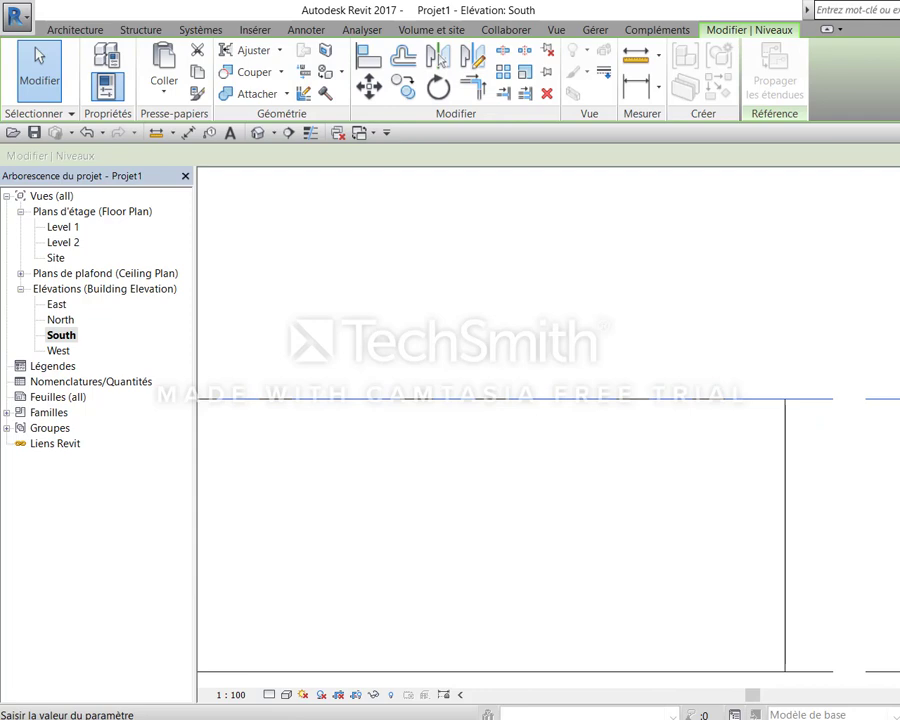
left_click(752, 298)
scroll(812, 376, "down", 3)
scroll(848, 498, "down", 2)
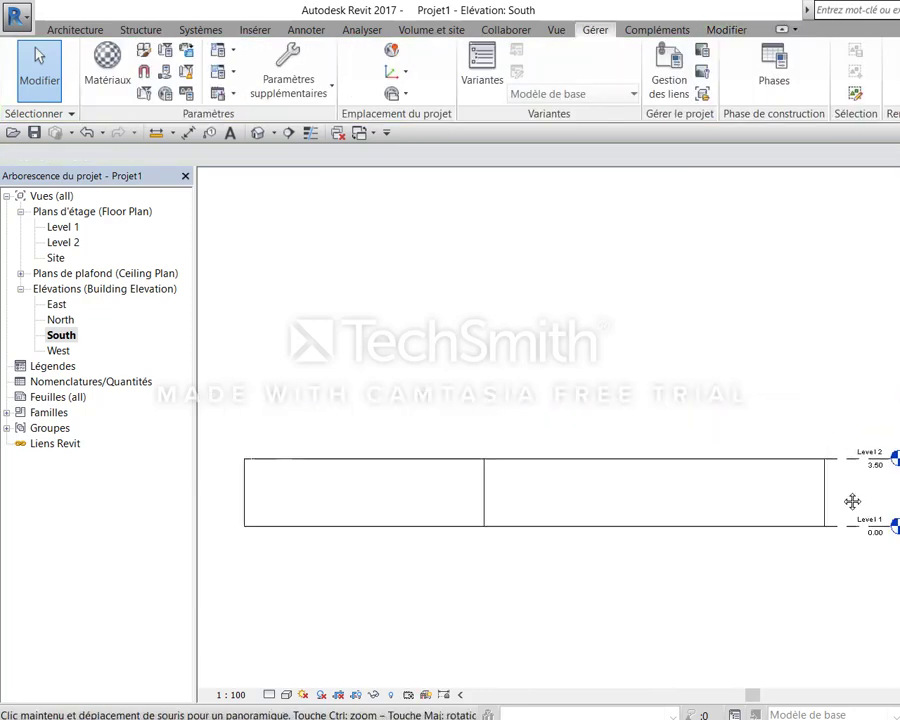
scroll(827, 461, "down", 1)
Draw a new level line across the elevation, creating Level 3
key("w")
key("p")
key("Escape")
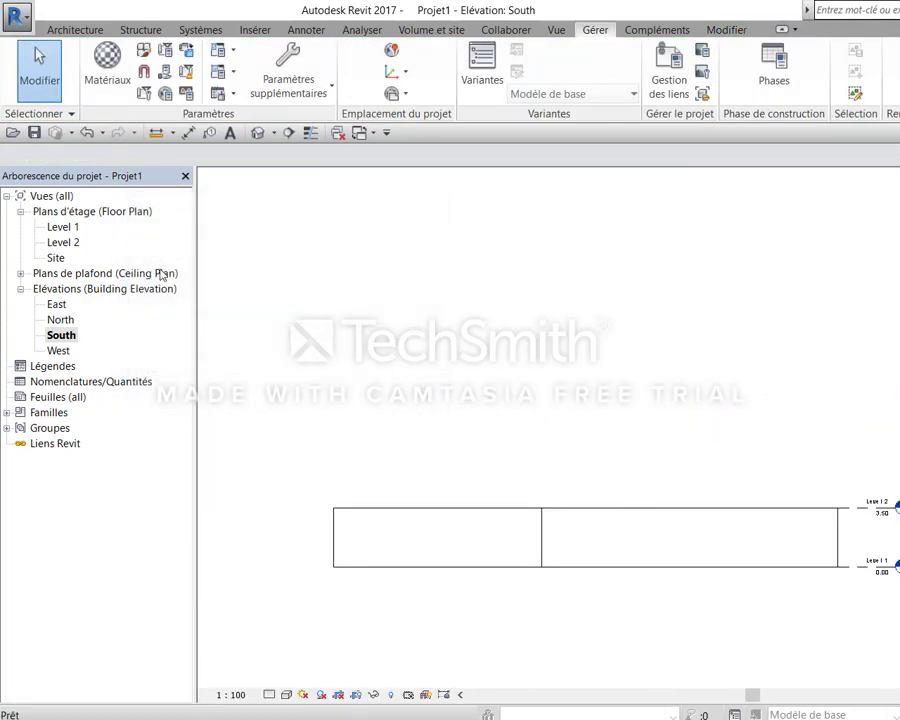
key("l")
key("l")
left_click(349, 433)
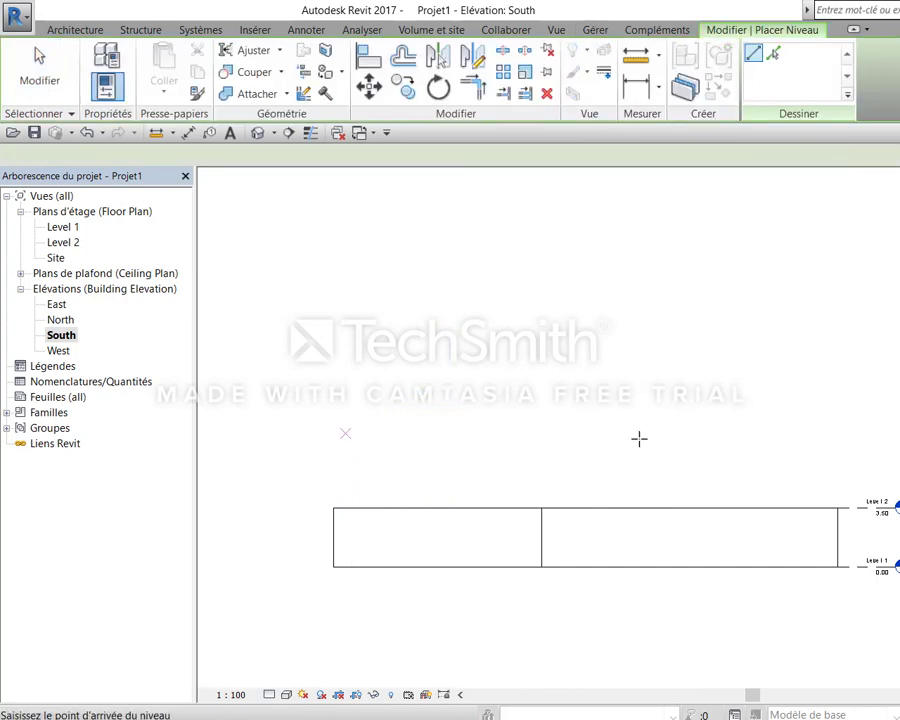
left_click(868, 450)
key("Escape")
key("Escape")
Set the new Level 3's elevation to 7.00
scroll(800, 440, "up", 3)
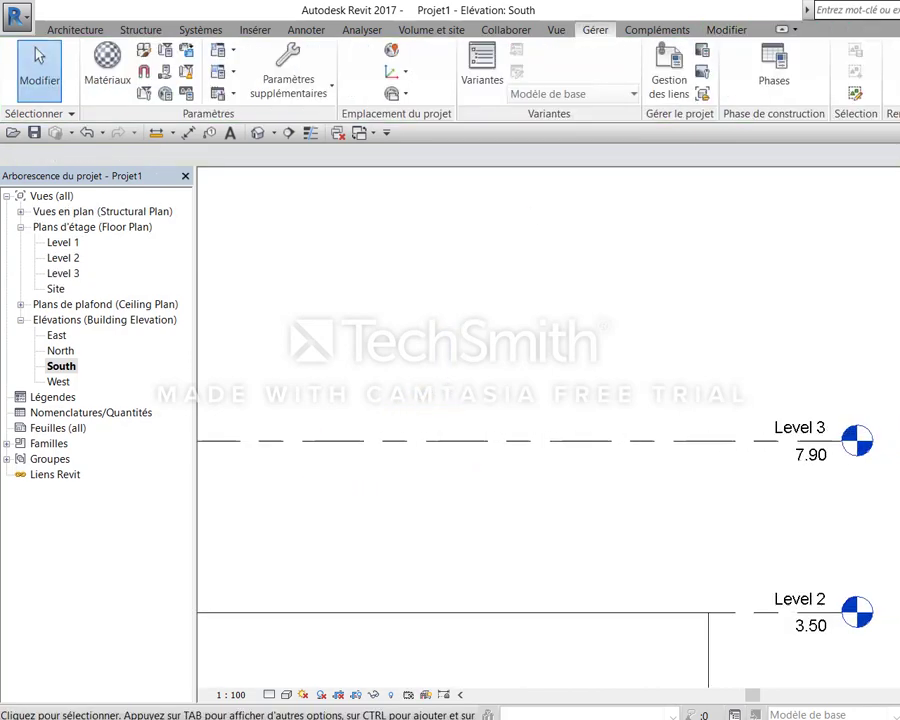
scroll(733, 440, "up", 2)
left_click(718, 486)
left_click(720, 488)
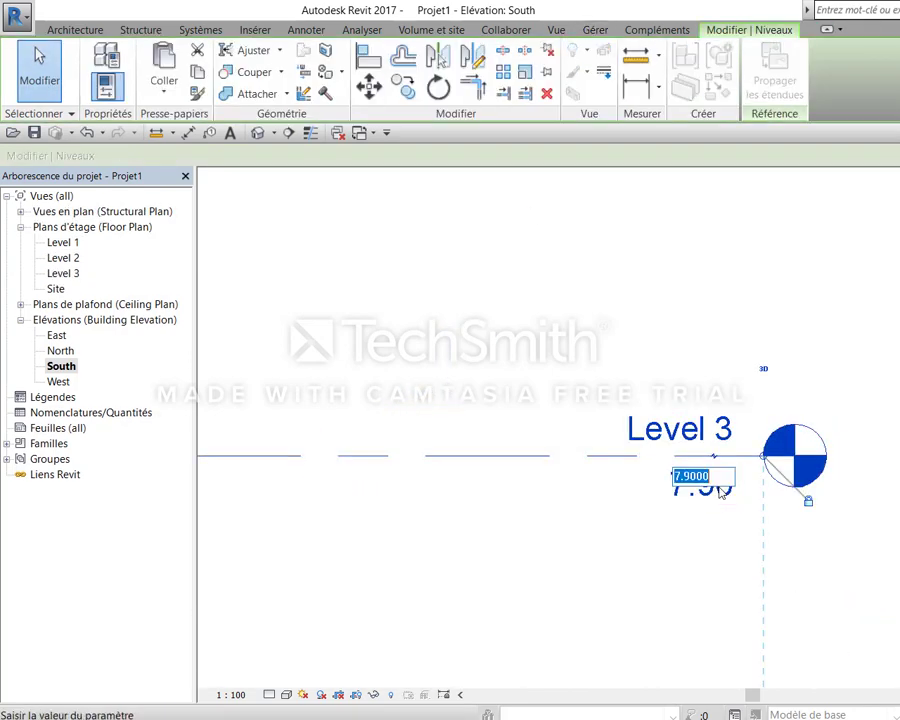
type("7")
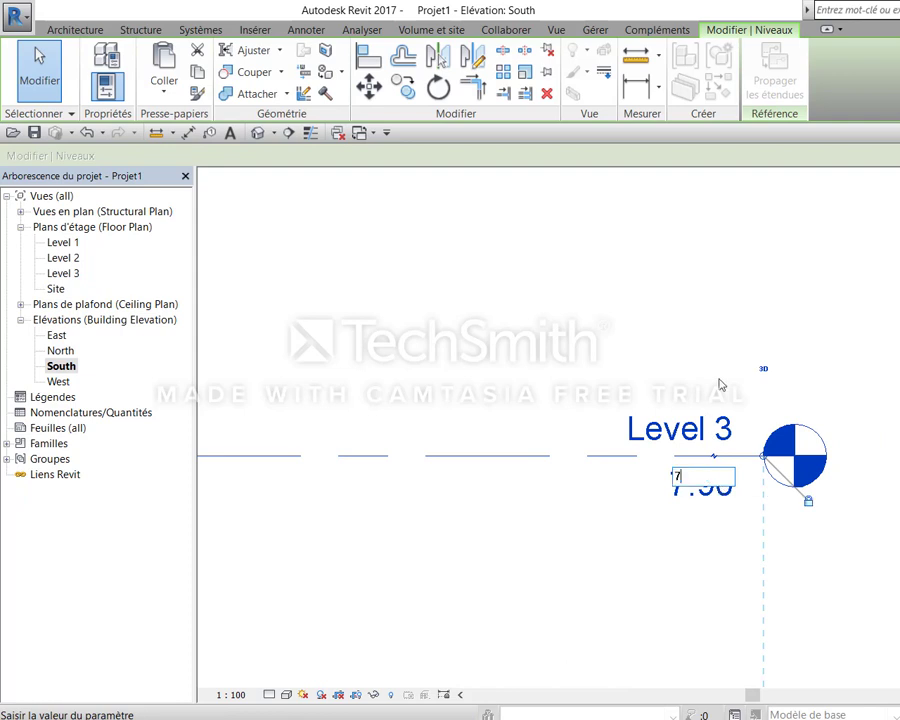
key("Return")
scroll(676, 372, "down", 5)
key("Escape")
scroll(600, 360, "down", 2)
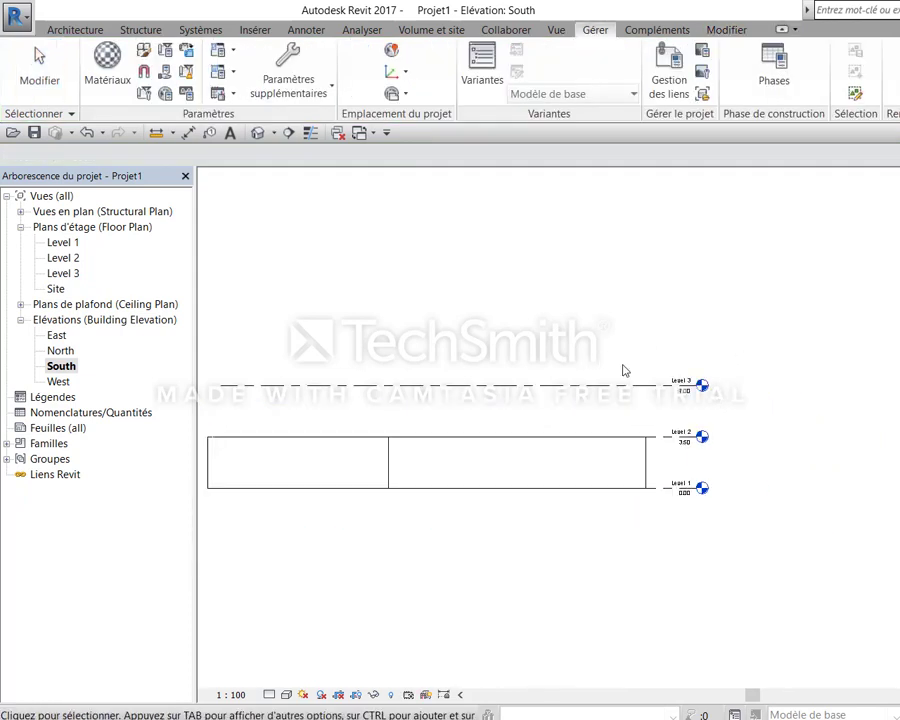
left_click(63, 258)
On Level 2, draw a rectangle of walls around the footprint, justified to Finish Face: Exterior
double_click(63, 259)
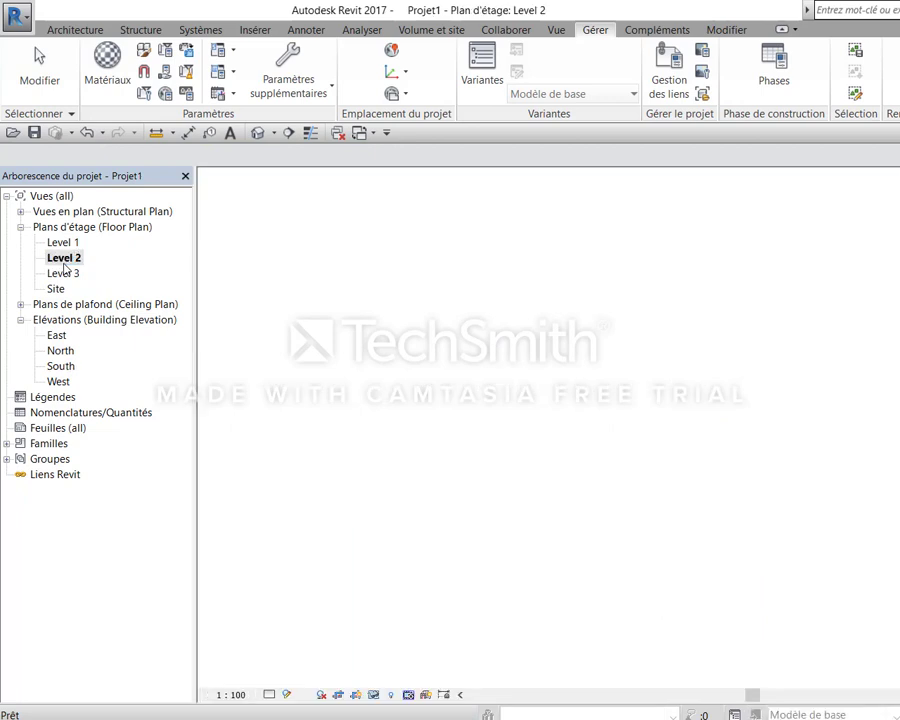
scroll(497, 414, "up", 2)
scroll(621, 410, "up", 2)
middle_click_drag(697, 481, 787, 521)
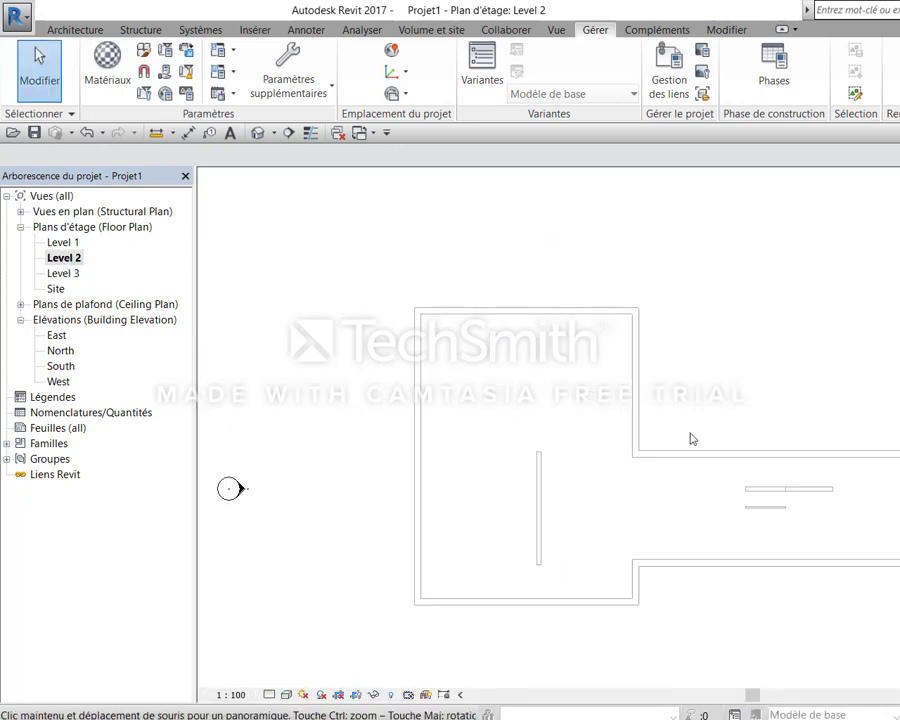
key("w")
key("a")
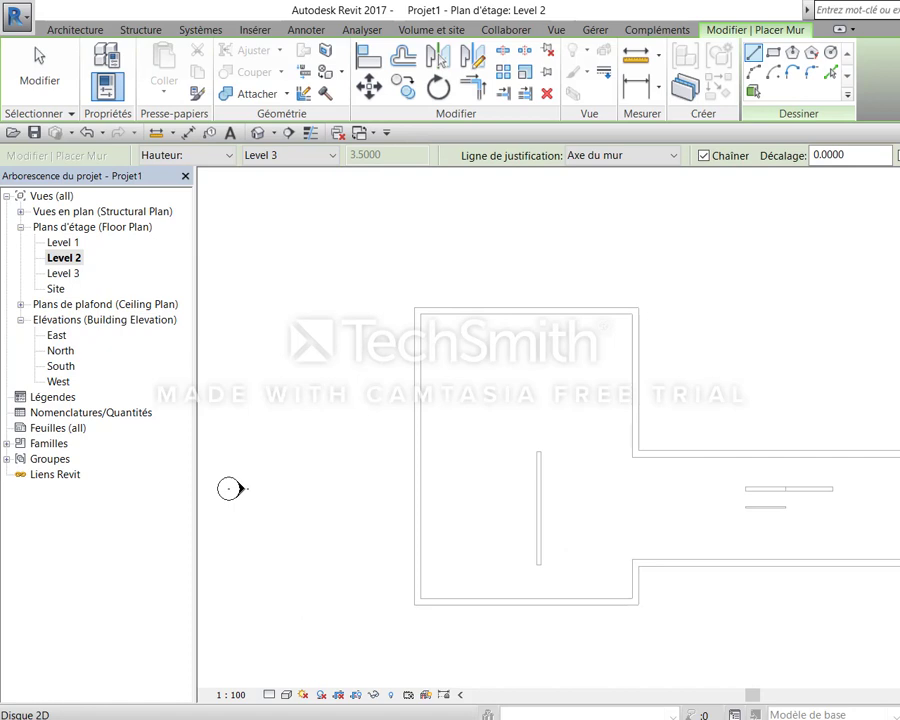
left_click(773, 52)
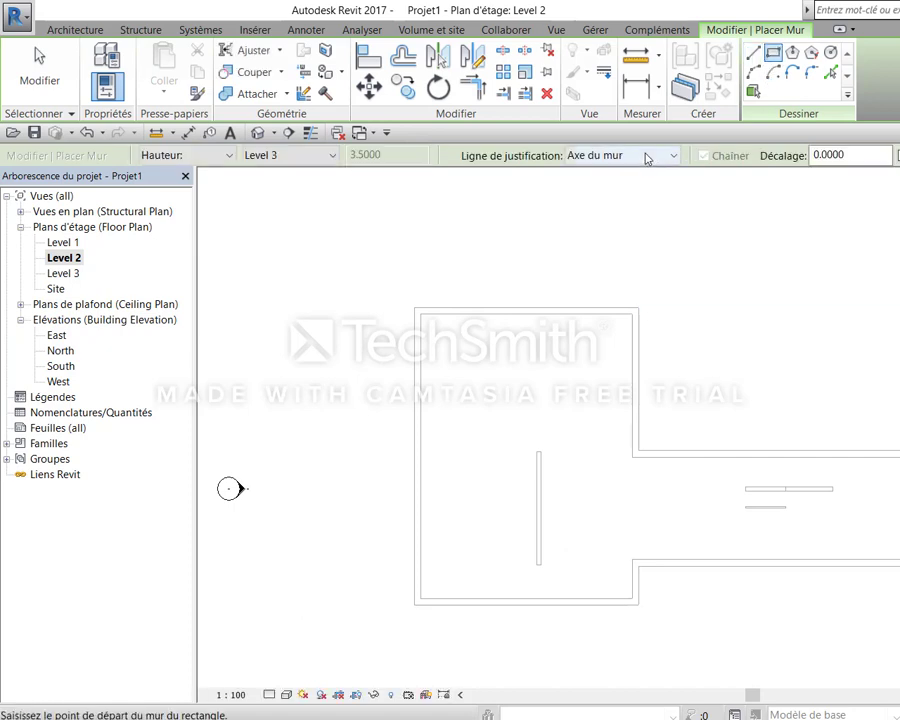
left_click(646, 156)
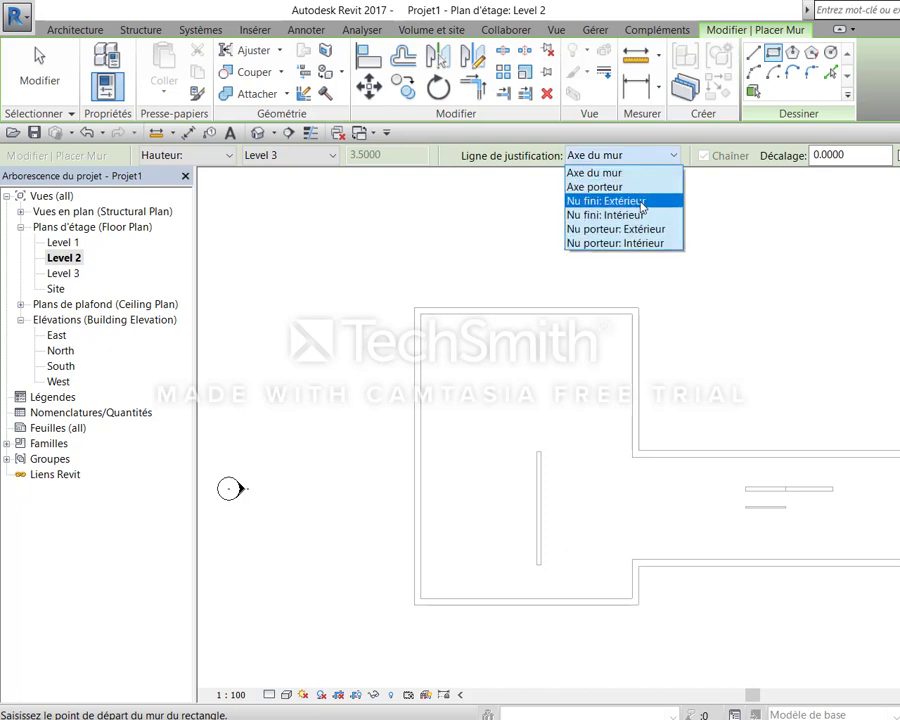
left_click(641, 204)
left_click(414, 309)
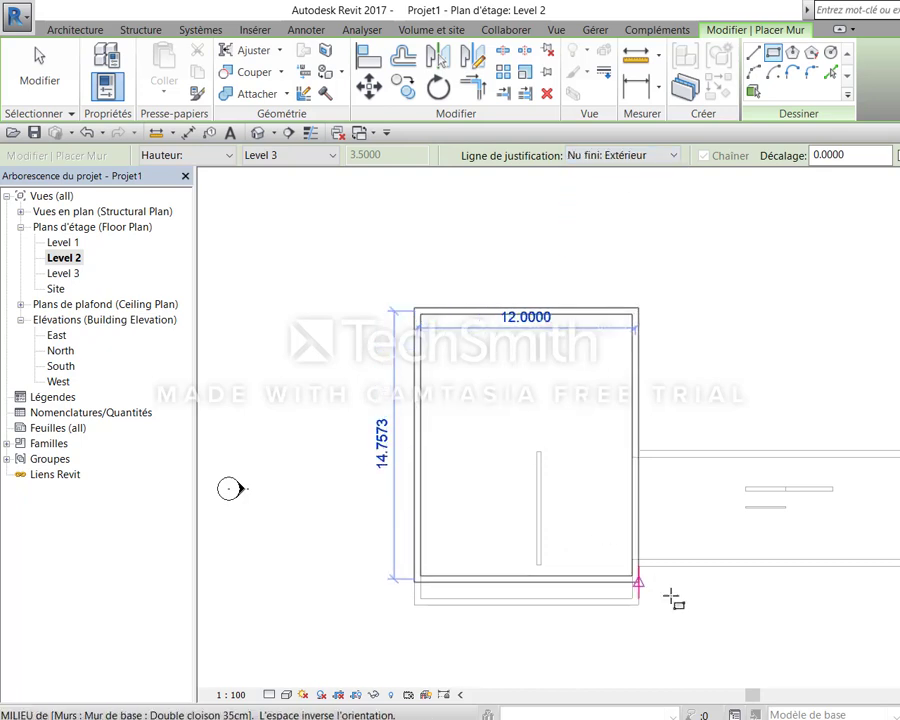
left_click(718, 600)
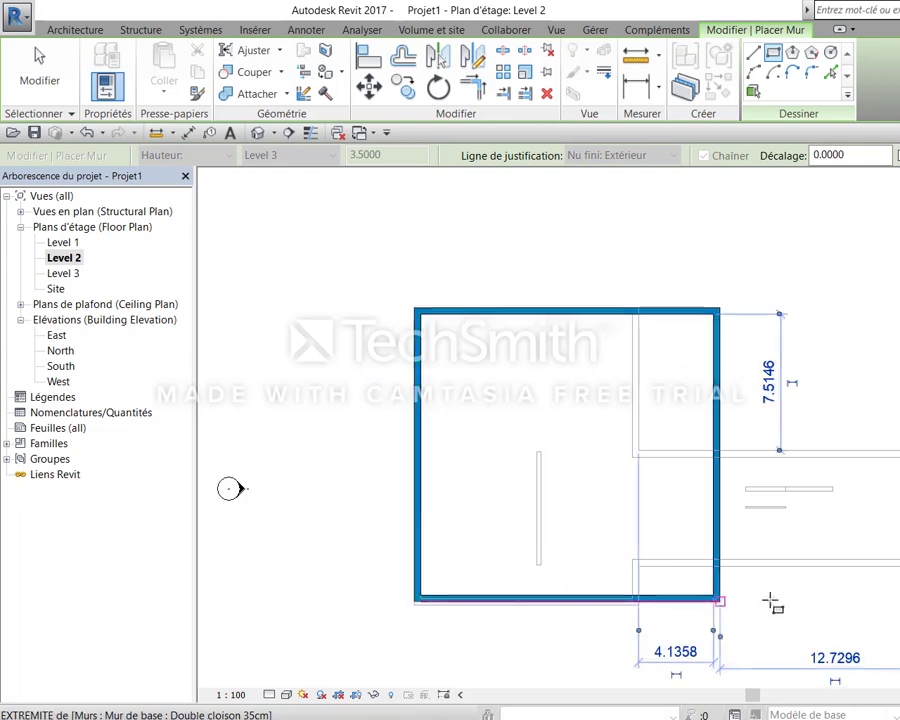
key("Escape")
key("Escape")
Start aligning to the bottom wall edge, then cancel the alignment
scroll(640, 610, "up", 3)
scroll(640, 608, "up", 2)
scroll(600, 590, "up", 1)
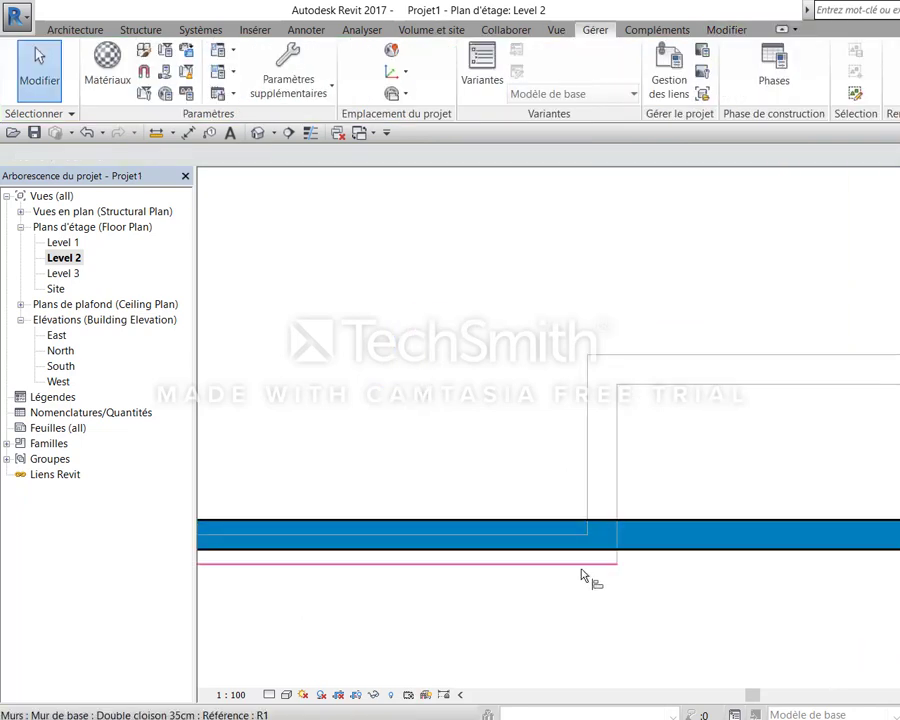
key("a")
key("l")
left_click(570, 560)
scroll(676, 616, "down", 2)
scroll(740, 566, "down", 3)
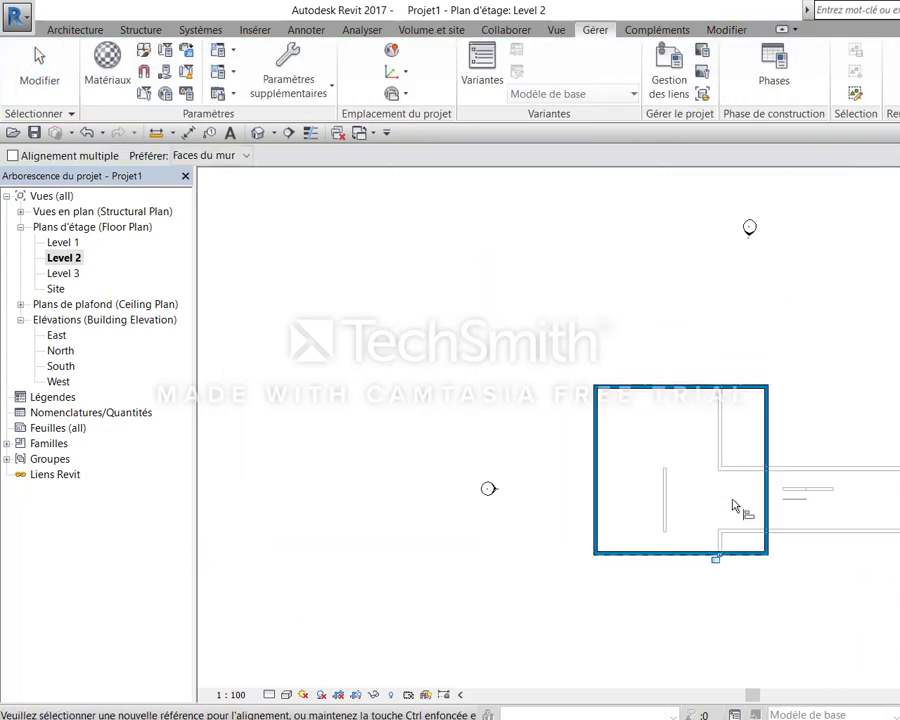
scroll(737, 490, "up", 1)
scroll(750, 480, "up", 3)
key("Escape")
key("Escape")
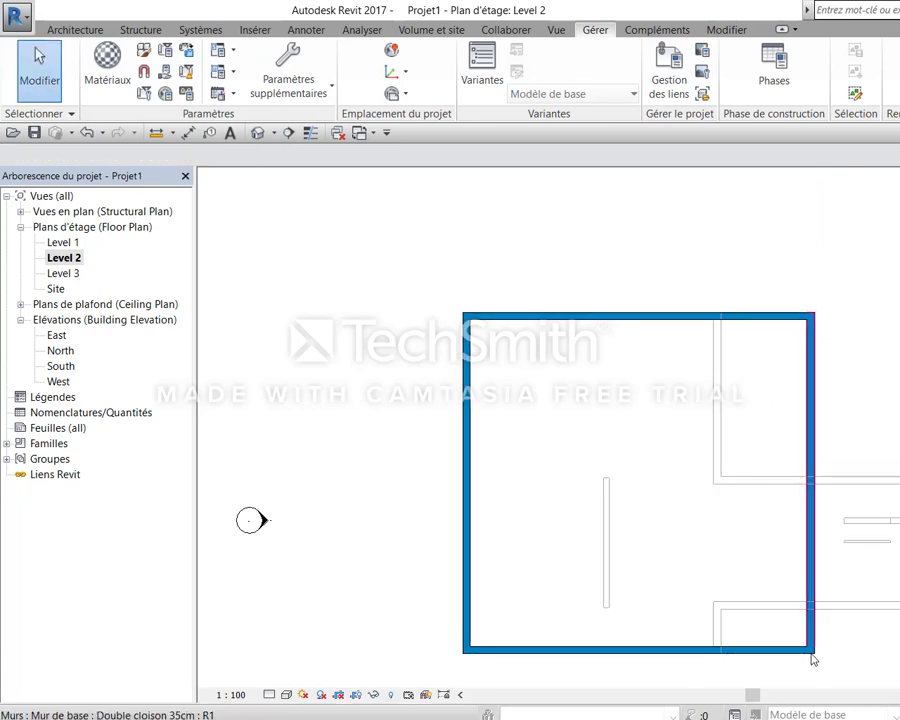
scroll(773, 461, "down", 1)
scroll(773, 461, "down", 2)
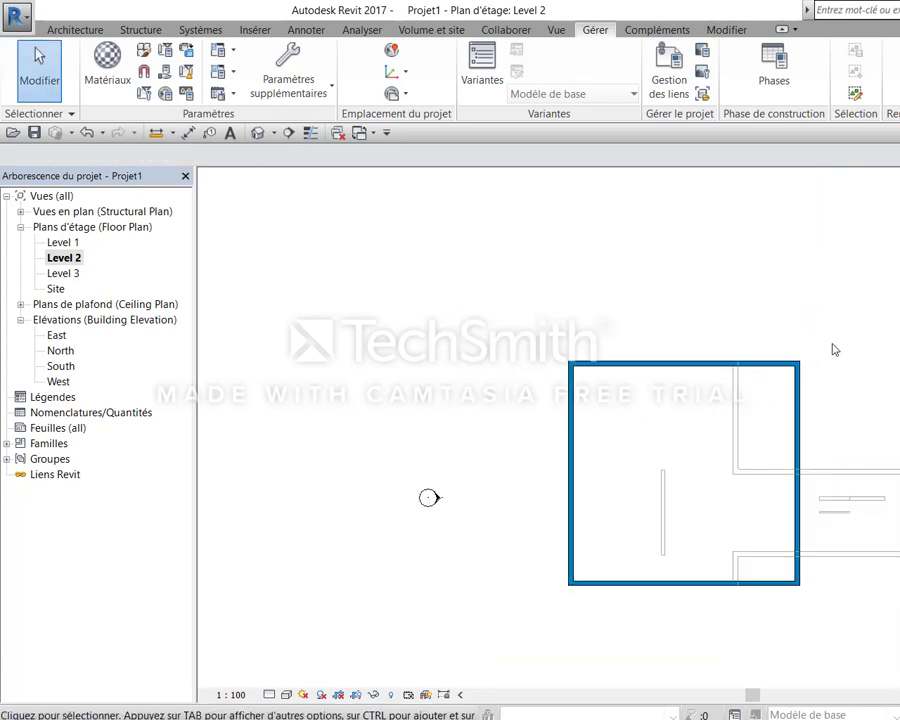
Open the Level 1 floor plan and bring its walls into view
double_click(65, 242)
scroll(658, 392, "up", 2)
mouse_move(658, 392)
middle_mouse_down()
mouse_move(742, 386)
mouse_move(718, 379)
middle_mouse_up()
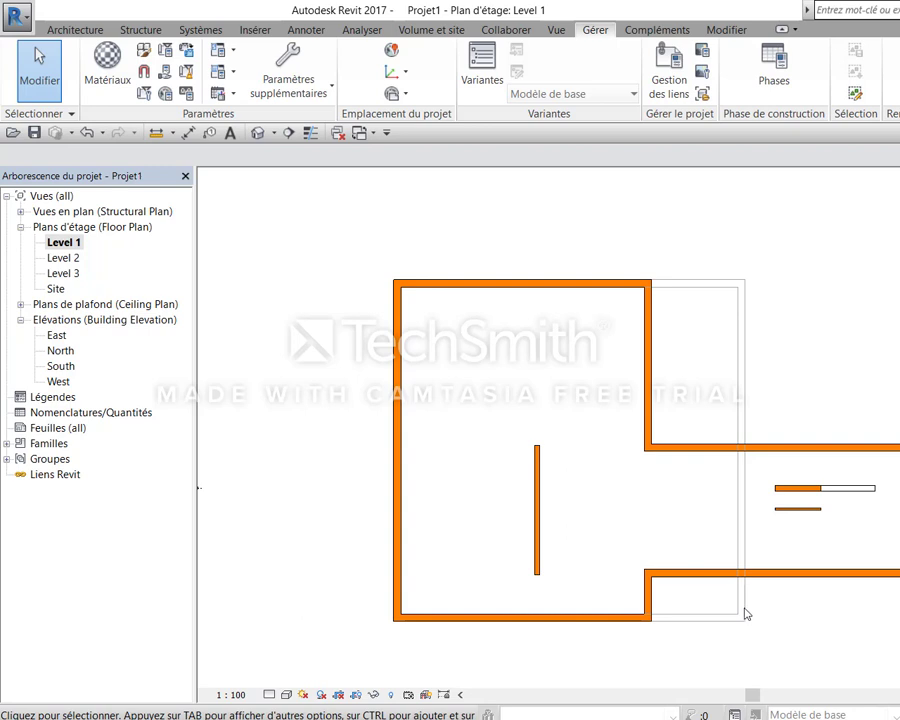
scroll(723, 420, "up", 2)
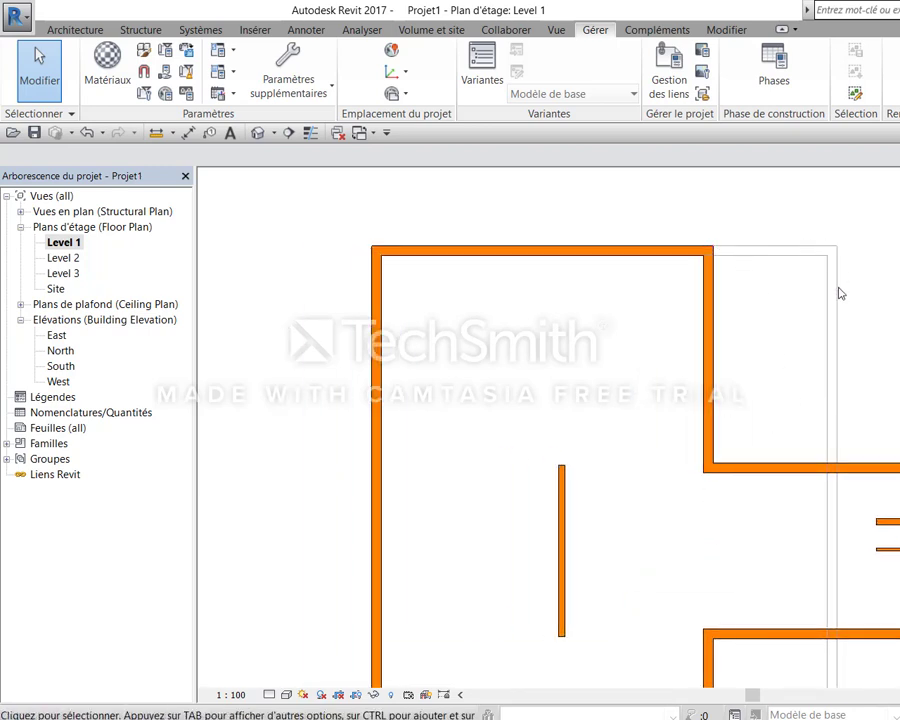
mouse_move(844, 453)
middle_mouse_down()
mouse_move(854, 391)
mouse_move(822, 310)
middle_mouse_up()
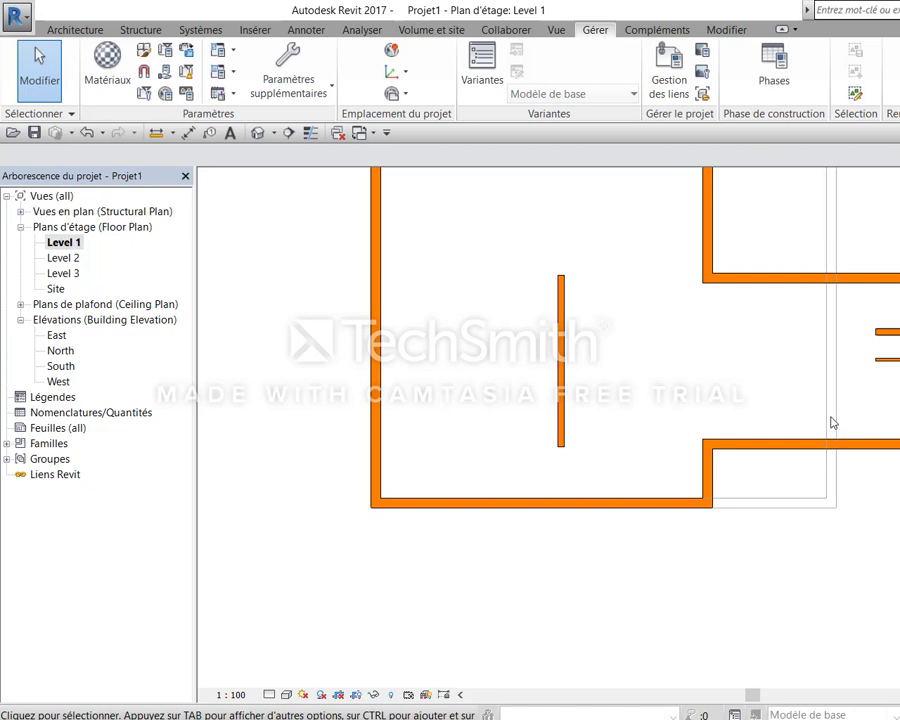
scroll(831, 423, "down", 2)
middle_click_drag(834, 376, 794, 494)
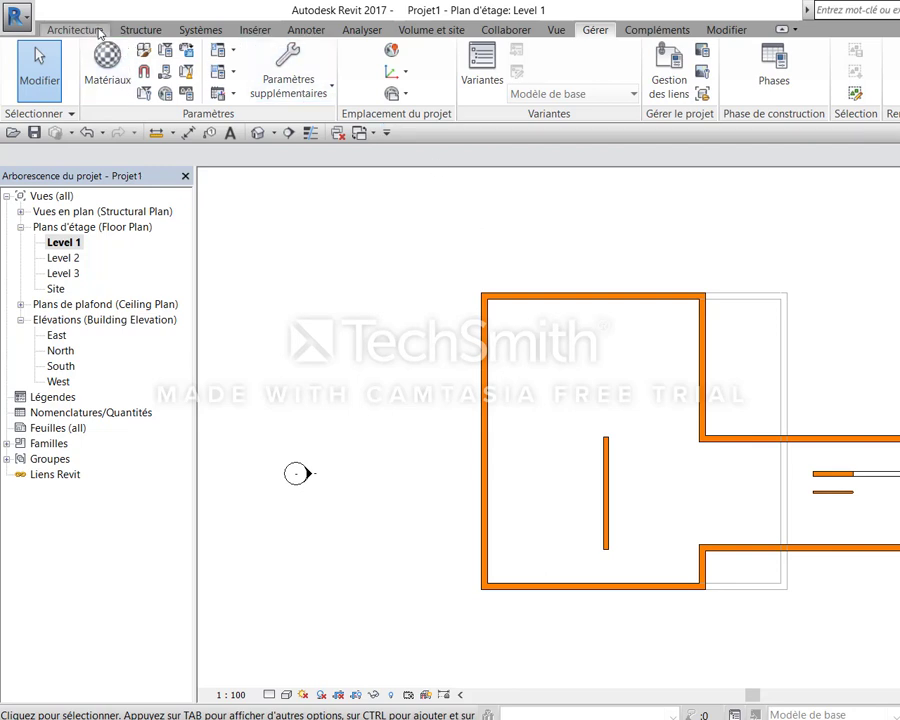
Restyle the projected top, bottom and right outline edges as dashed lines using Linework
left_click(72, 27)
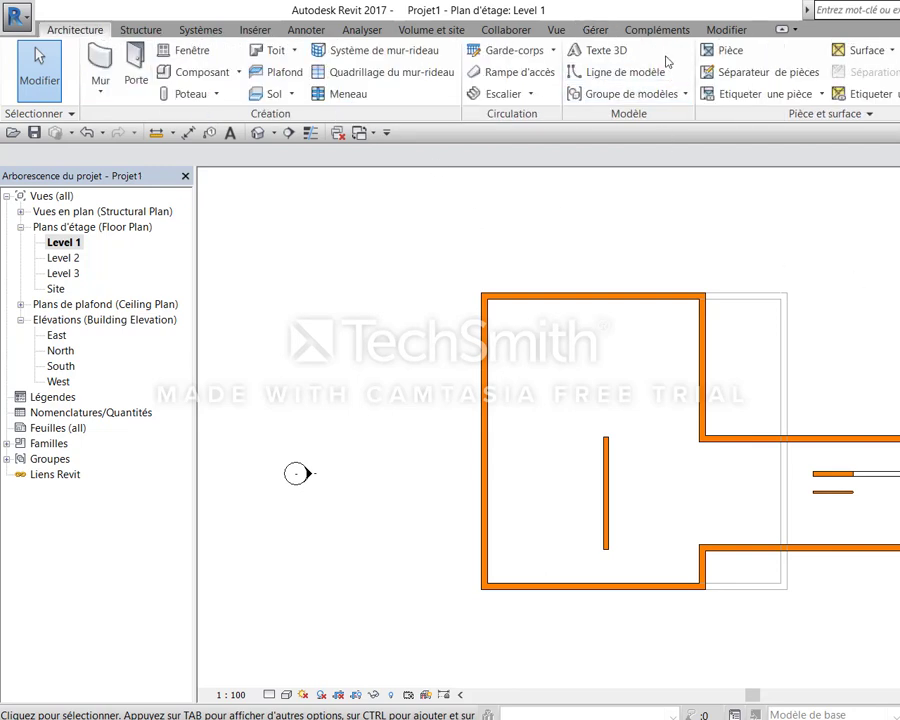
left_click(724, 30)
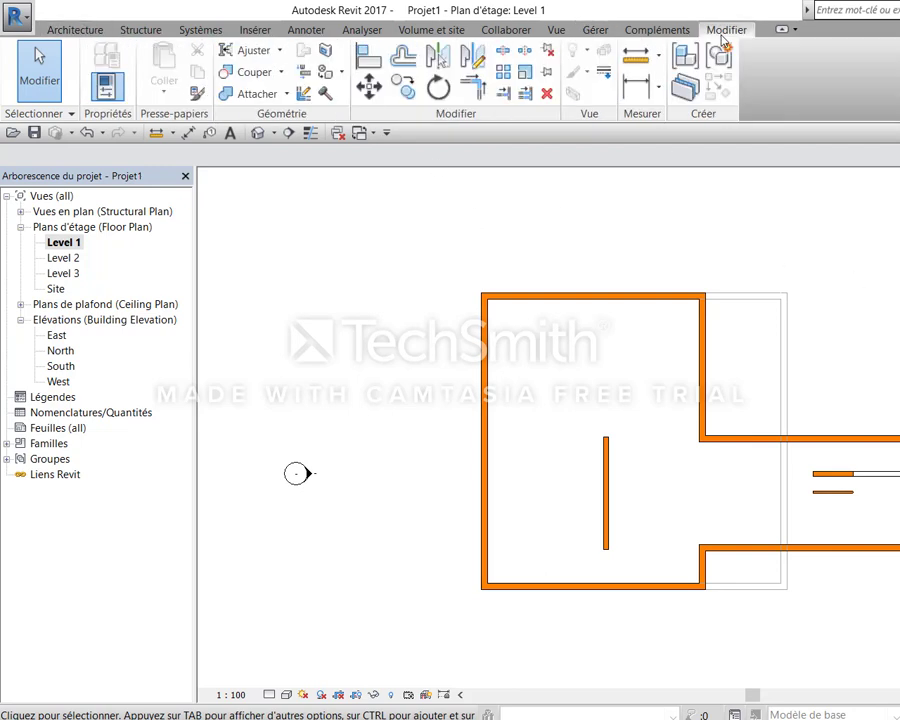
left_click(612, 73)
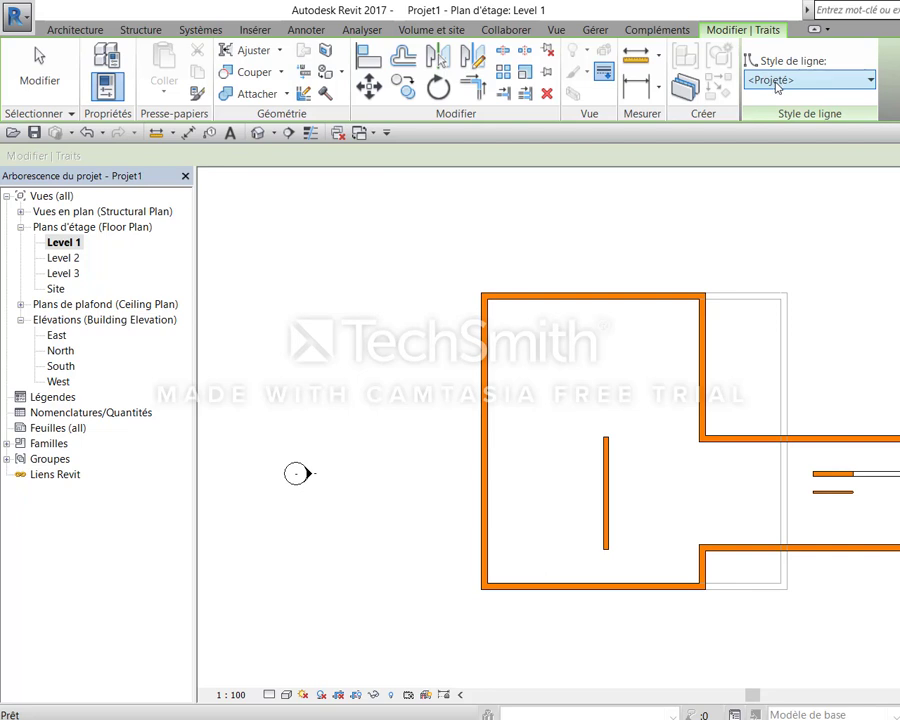
left_click(753, 292)
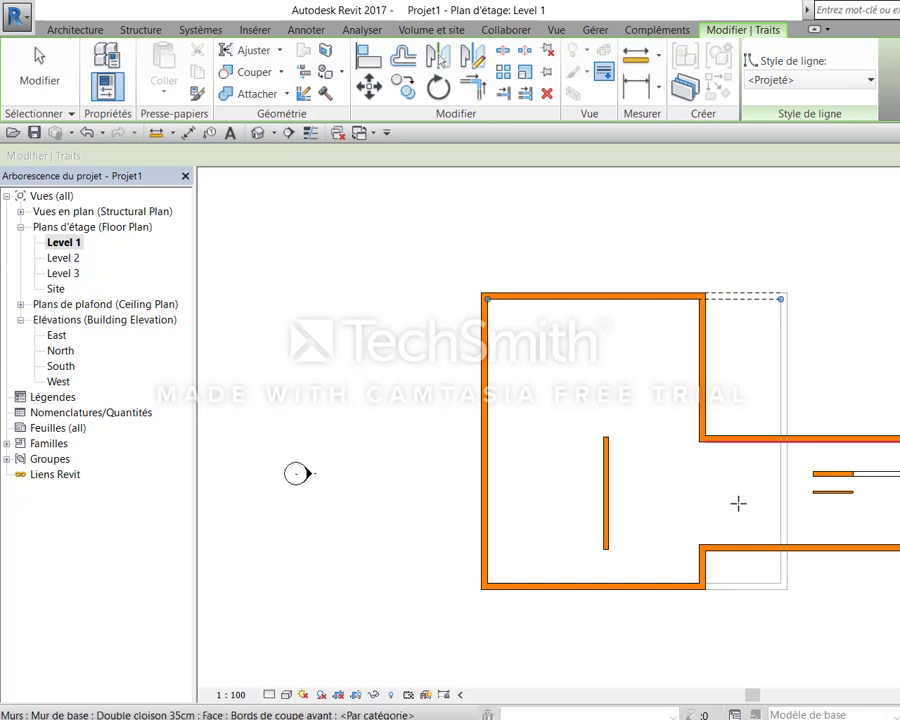
left_click(748, 584)
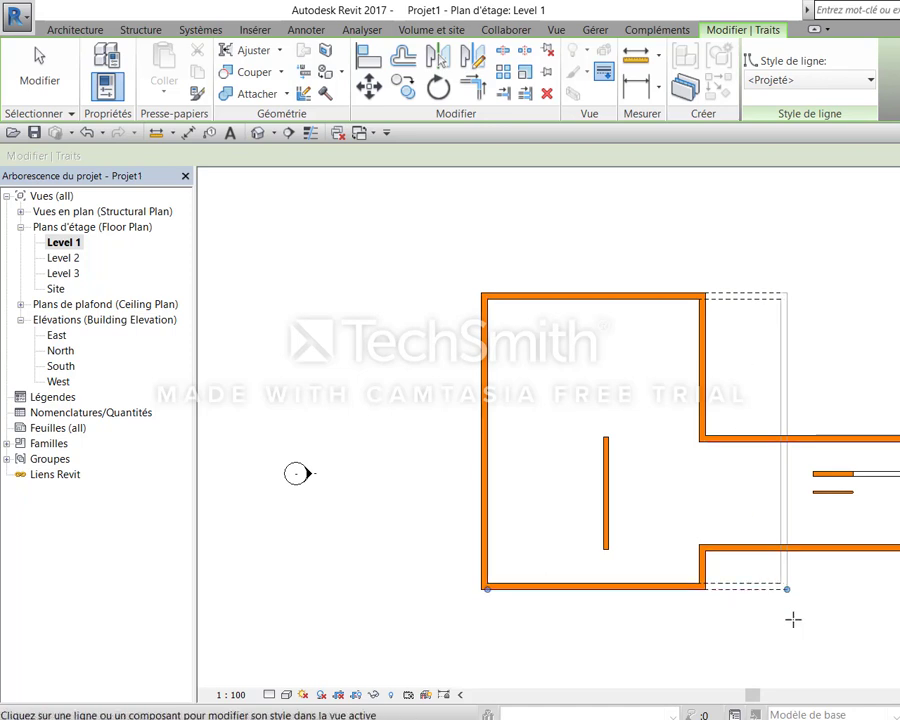
scroll(812, 594, "up", 2)
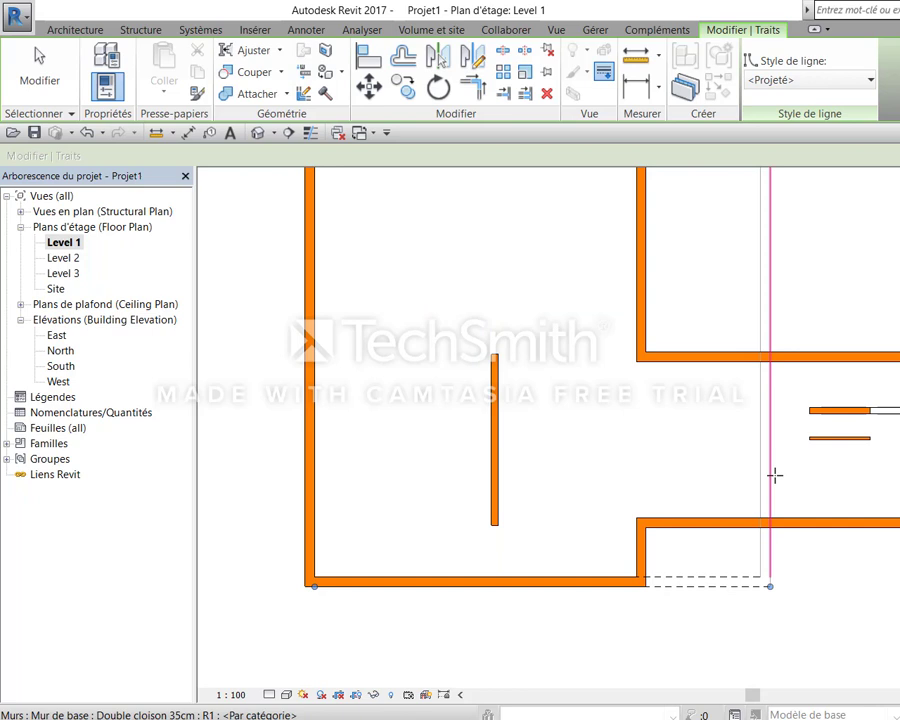
left_click(773, 477)
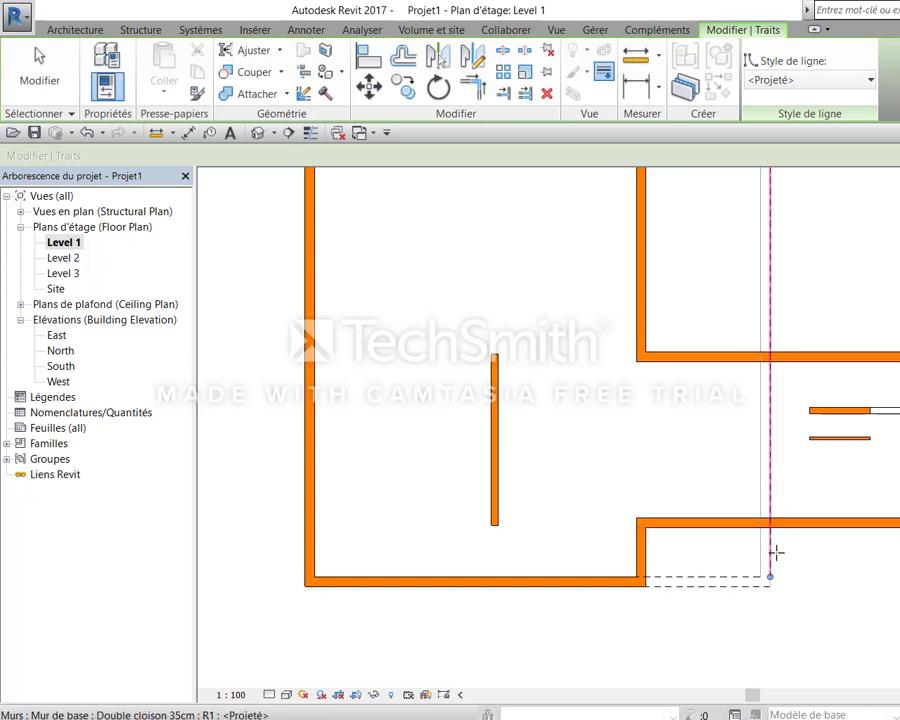
scroll(776, 552, "down", 1)
scroll(790, 575, "down", 4)
scroll(798, 535, "up", 4)
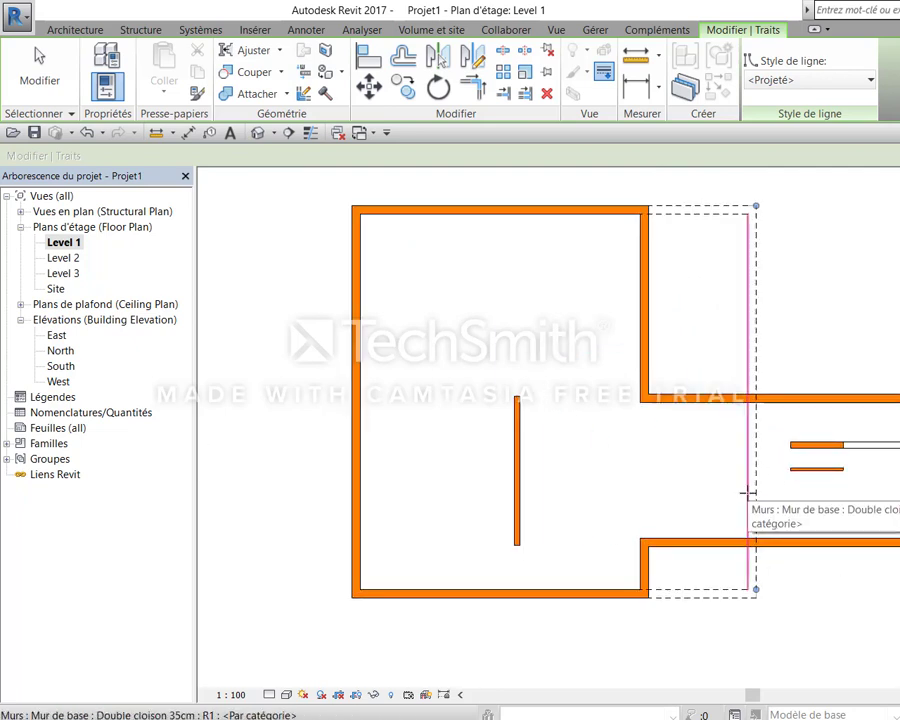
scroll(760, 440, "up", 1)
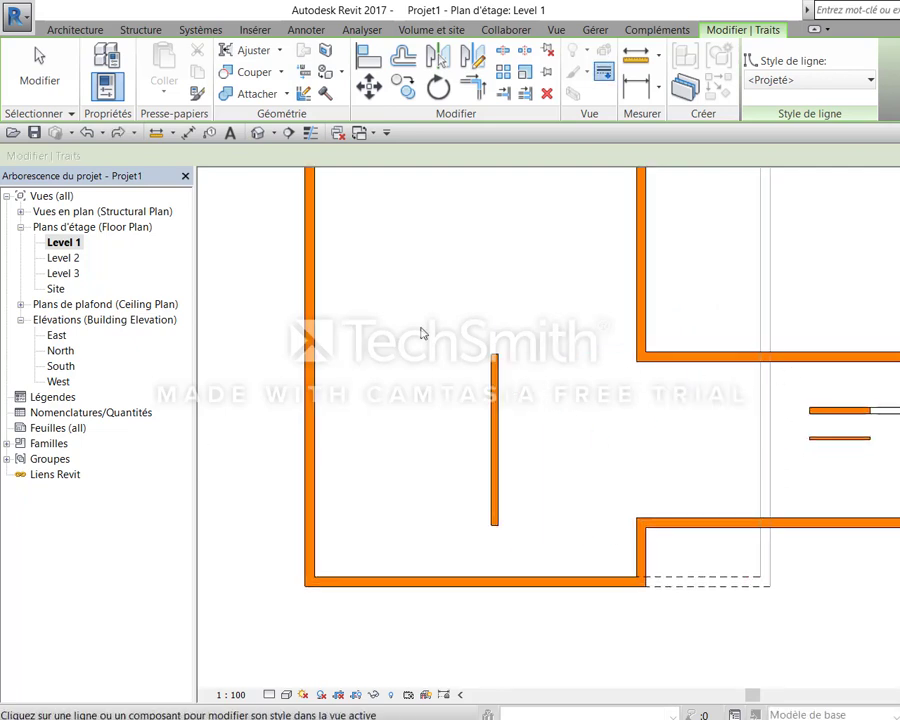
key("Escape")
On Level 2, shorten the upper right wall segment and extend the lower one to the intersection
double_click(68, 258)
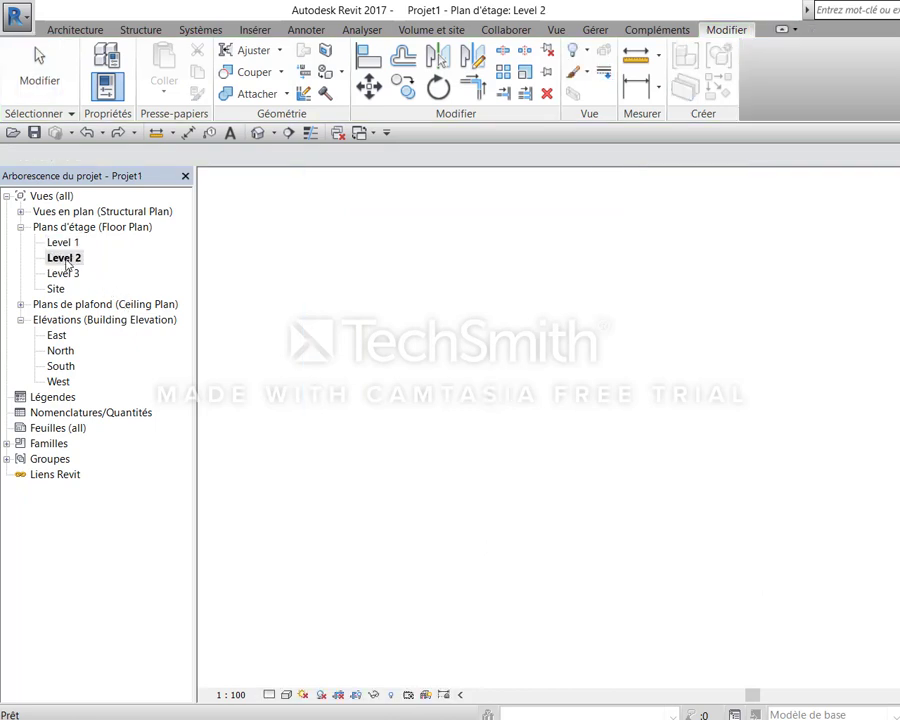
scroll(809, 496, "up", 4)
key("s")
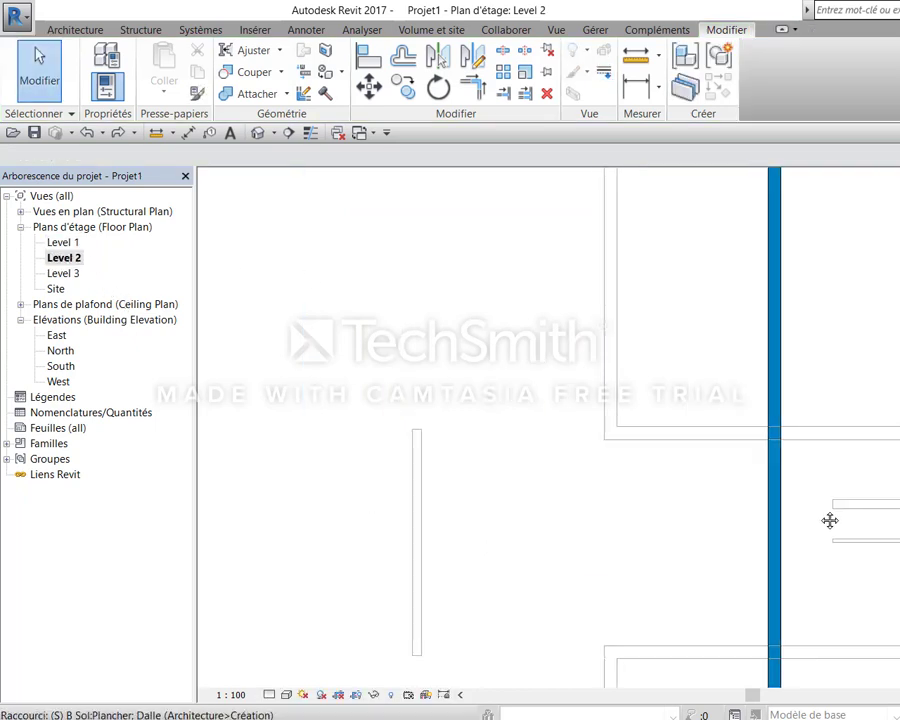
key("l")
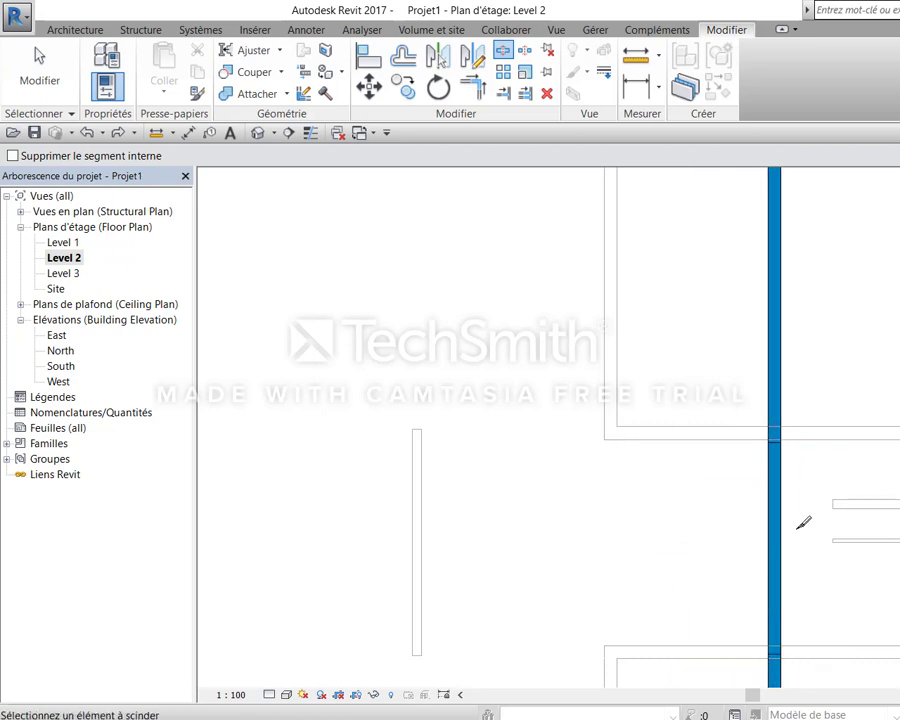
key("Escape")
scroll(782, 380, "up", 2)
left_click(778, 485)
left_click_drag(780, 490, 780, 407)
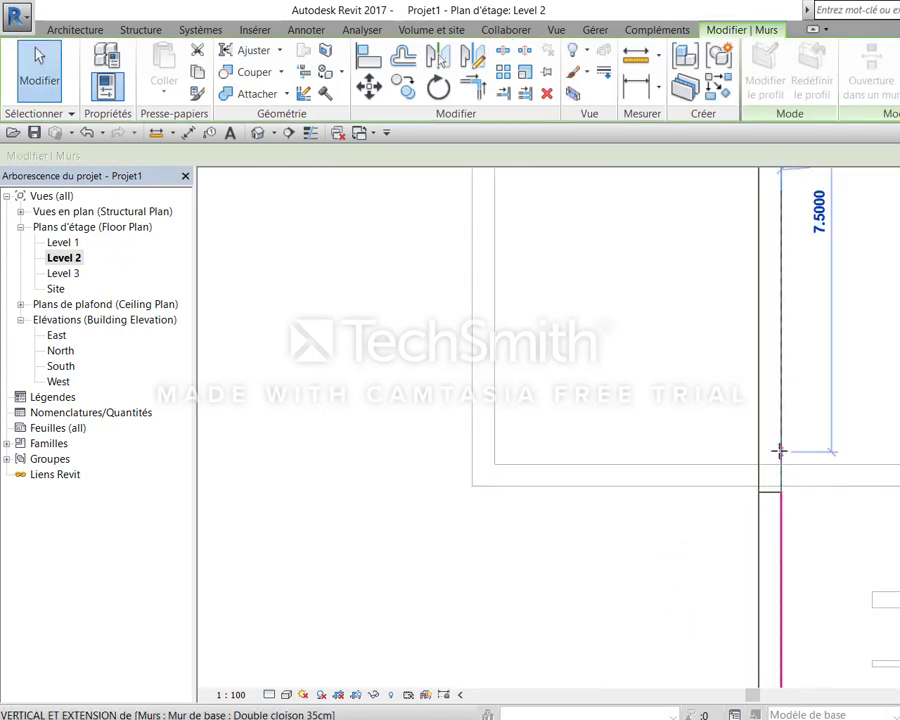
left_click(780, 514)
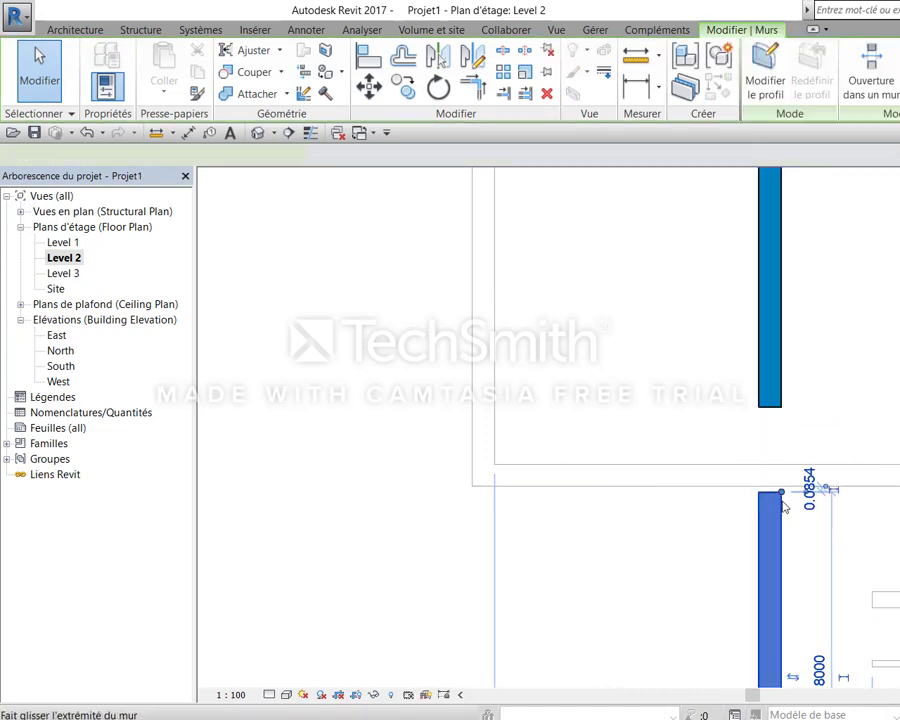
left_click_drag(780, 492, 781, 465)
key("Escape")
Split the right wall near its lower end and pull it back to 6.3500, opening a gap
scroll(836, 480, "down", 3)
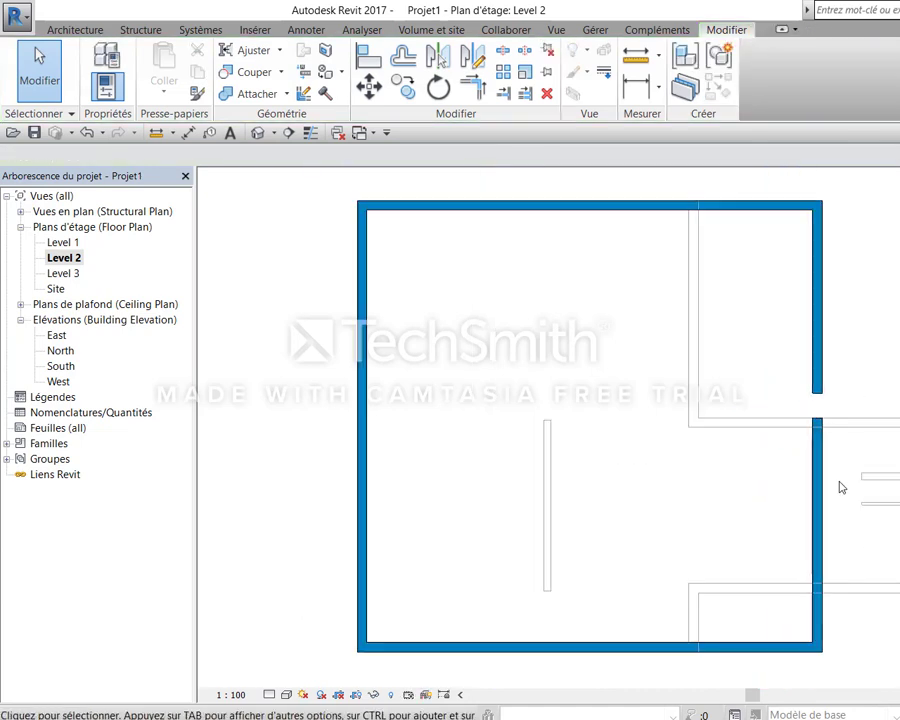
scroll(826, 584, "down", 2)
scroll(824, 565, "up", 3)
left_click(822, 560)
scroll(826, 620, "up", 2)
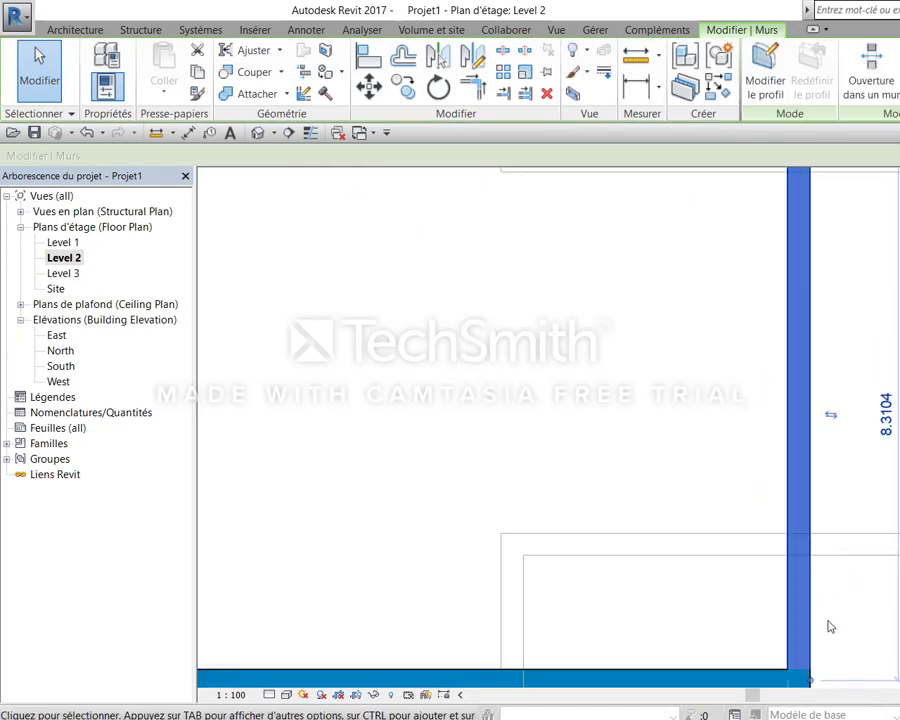
key("Escape")
key("s")
key("l")
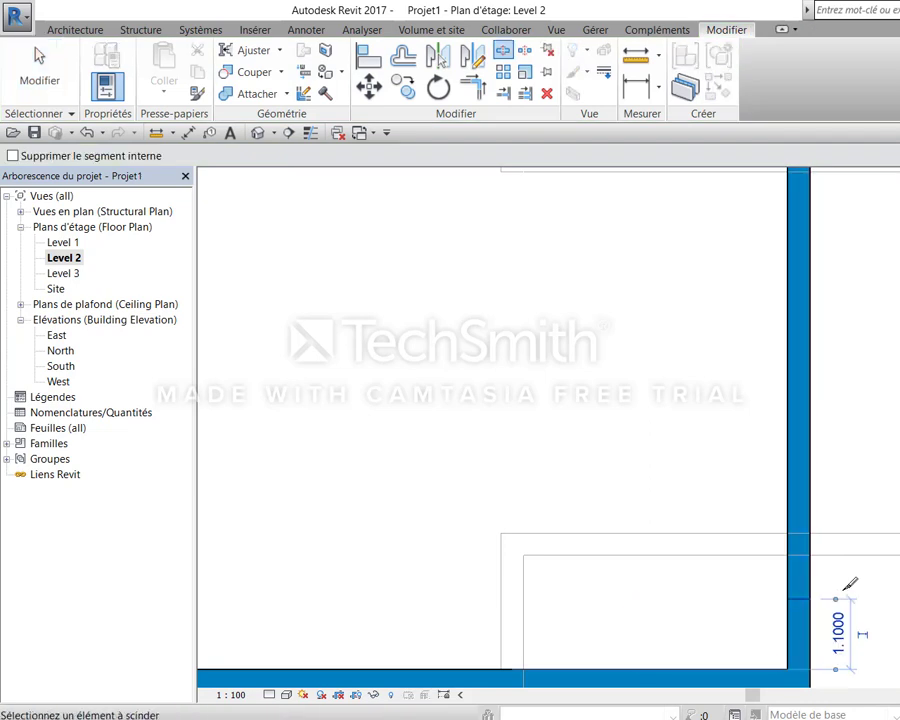
left_click(810, 598)
key("Escape")
left_click(816, 614)
mouse_move(810, 598)
left_mouse_down()
mouse_move(823, 597)
mouse_move(808, 552)
left_mouse_up()
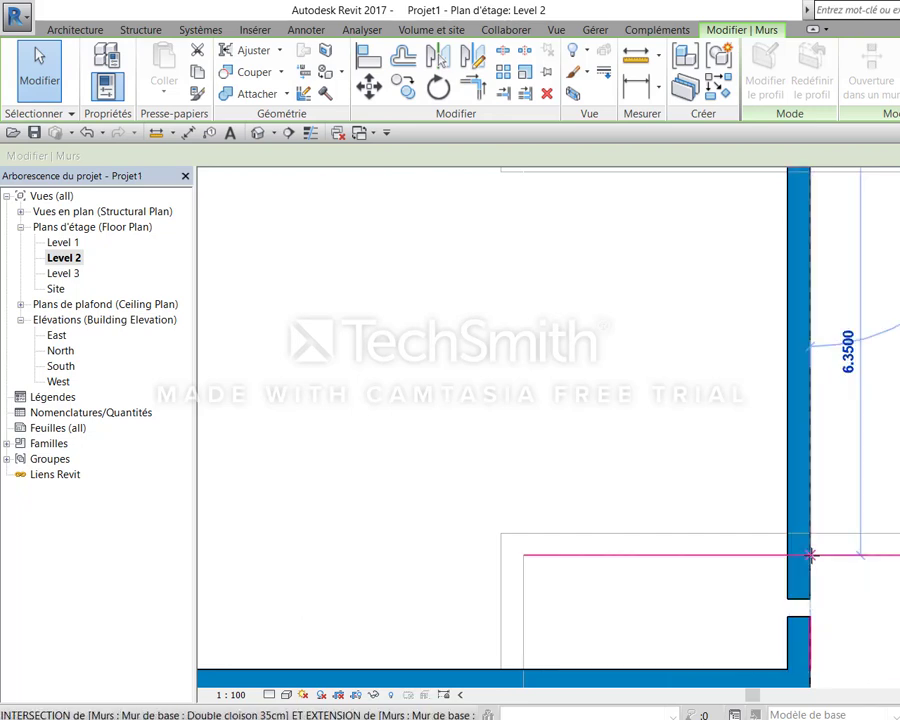
left_click(850, 594)
scroll(852, 618, "down", 3)
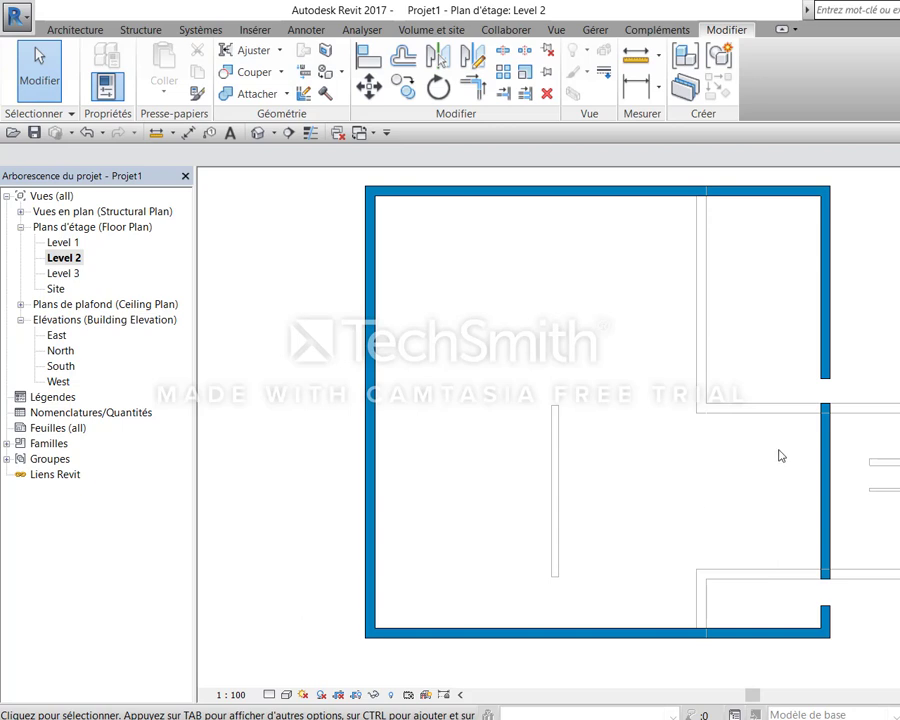
Return to the Level 1 plan and check the Linework line styles without changing any lines
double_click(70, 242)
middle_click_drag(812, 433, 747, 496)
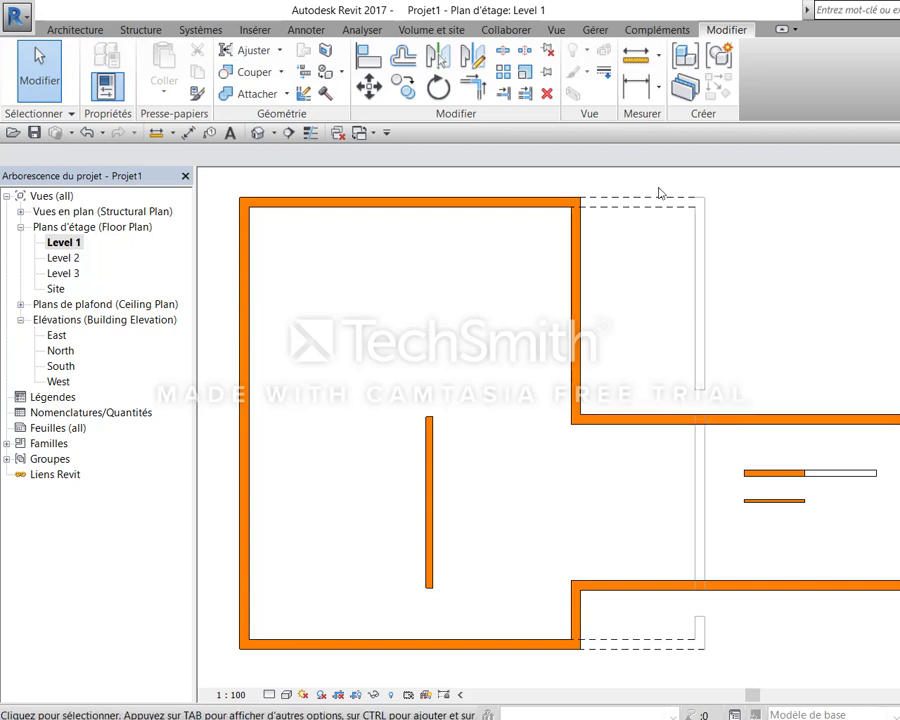
left_click(604, 72)
left_click(800, 80)
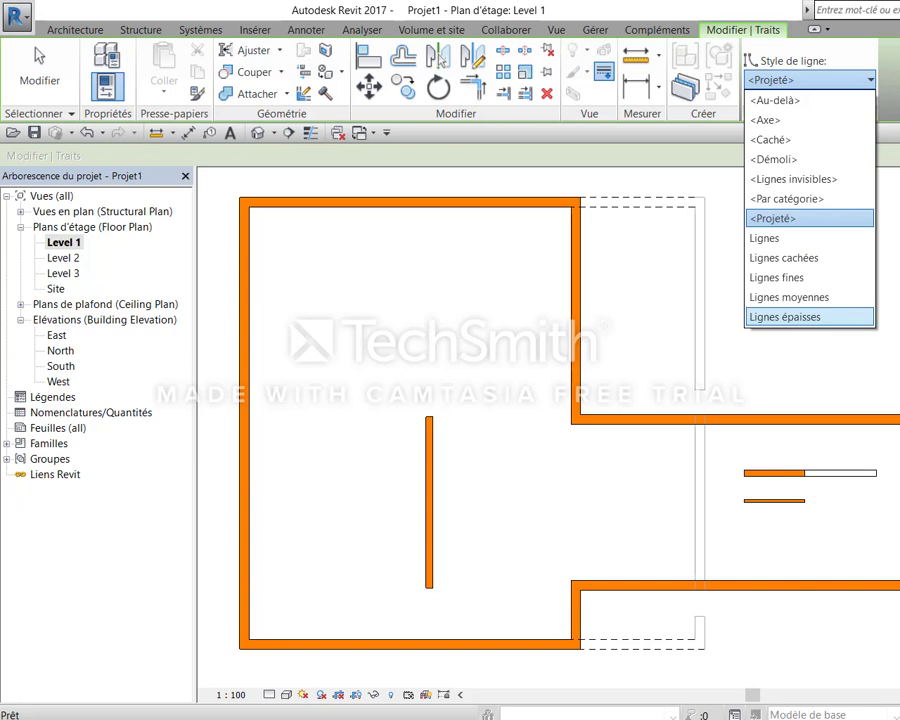
key("Escape")
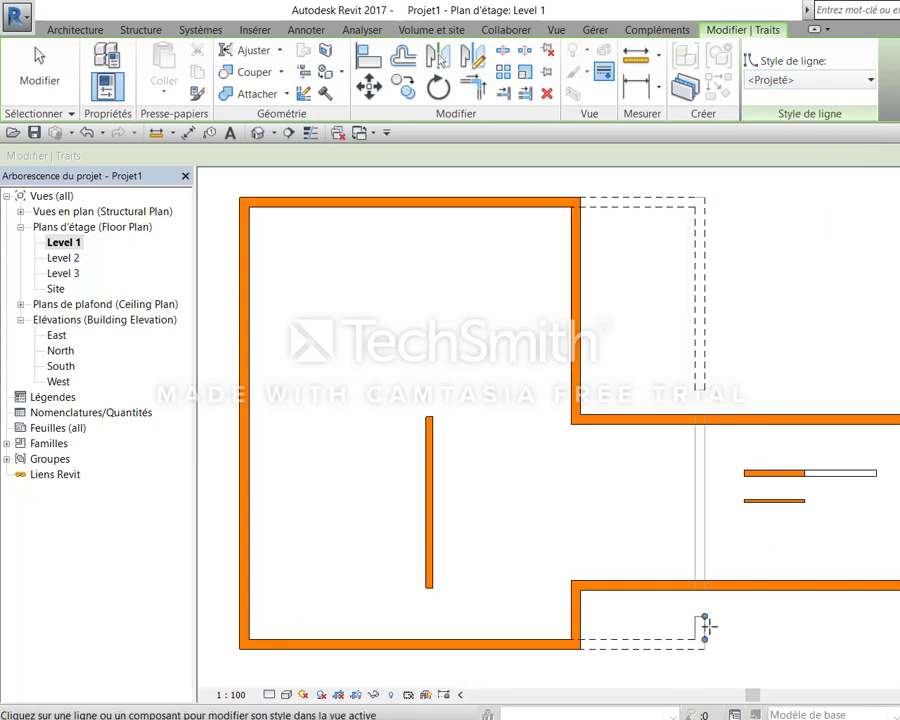
scroll(702, 635, "up", 3)
scroll(702, 638, "up", 2)
scroll(760, 602, "down", 4)
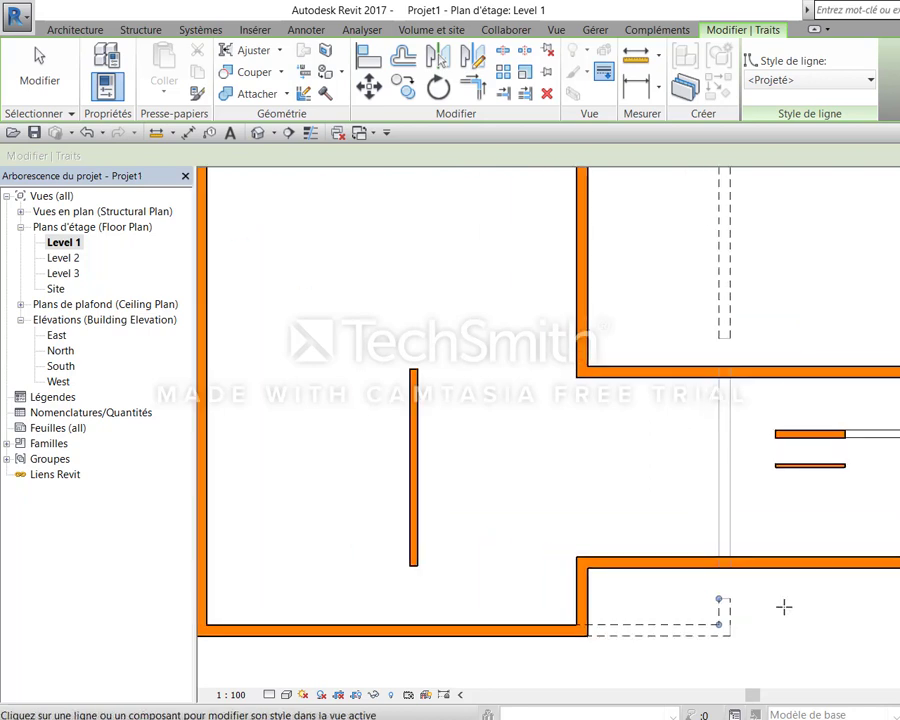
key("Escape")
key("Escape")
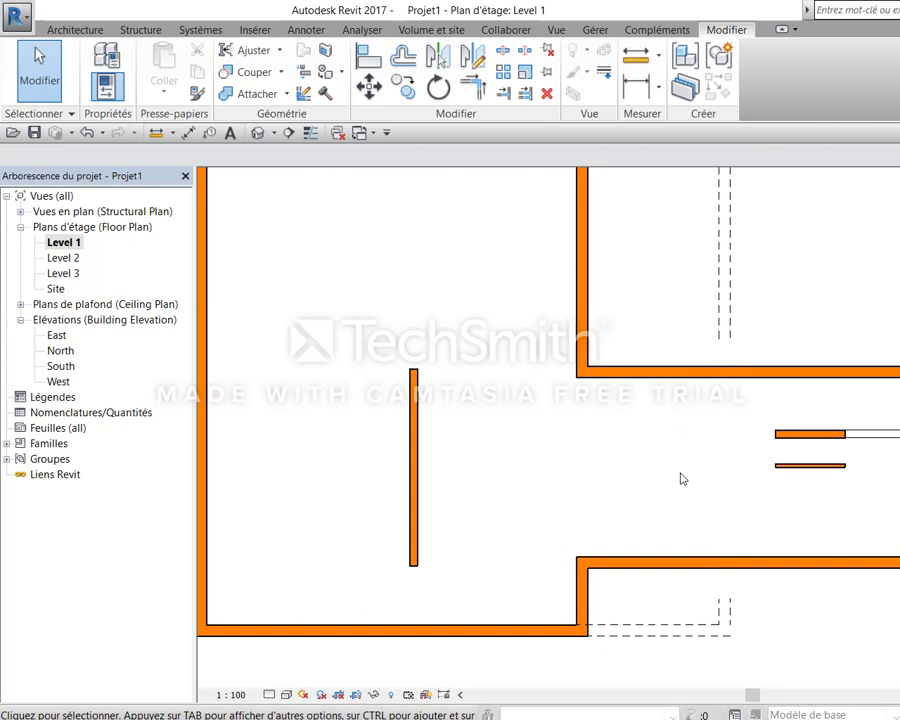
left_click(731, 608)
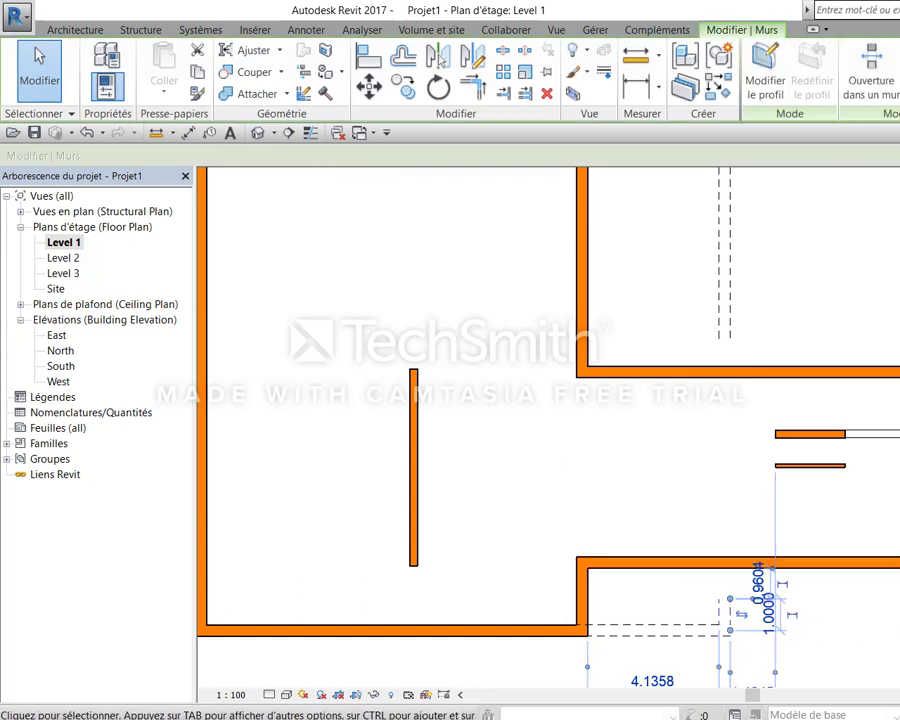
key("Escape")
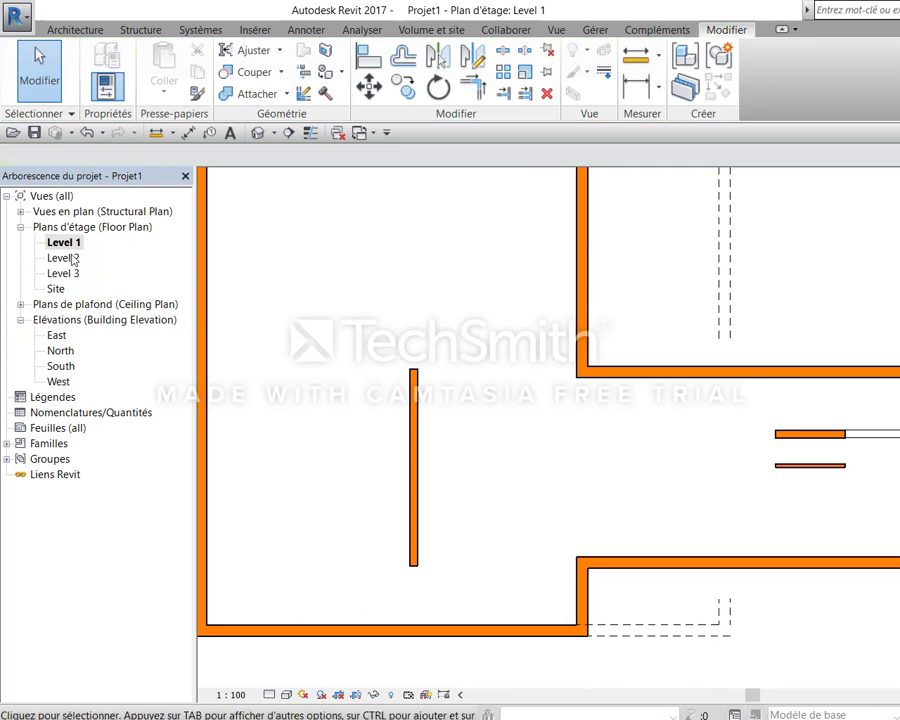
double_click(63, 258)
scroll(820, 600, "up", 3)
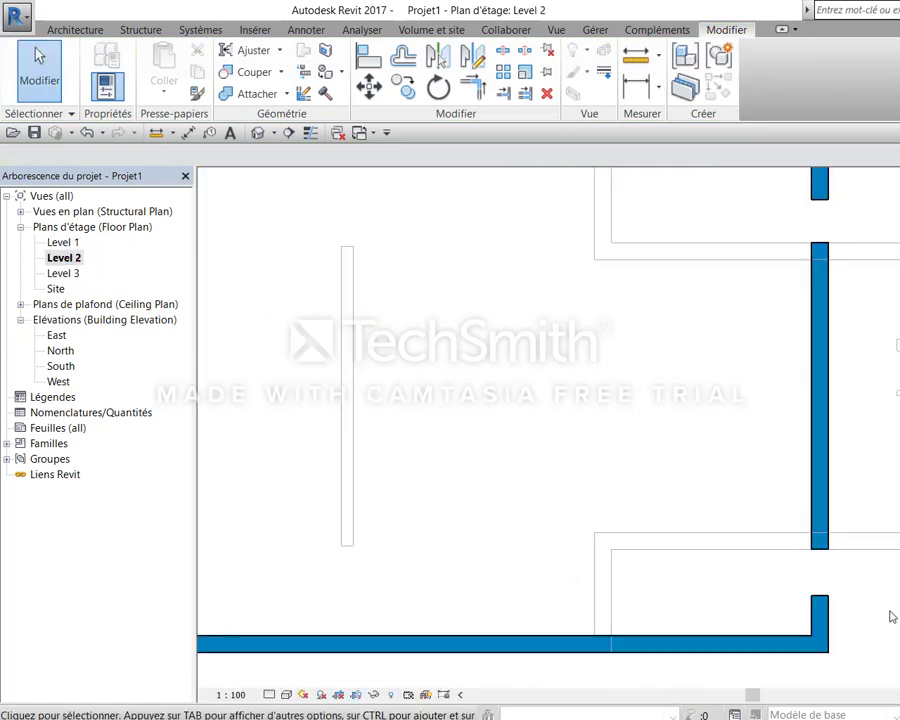
scroll(800, 627, "up", 2)
left_click(800, 627)
left_click_drag(797, 591, 843, 527)
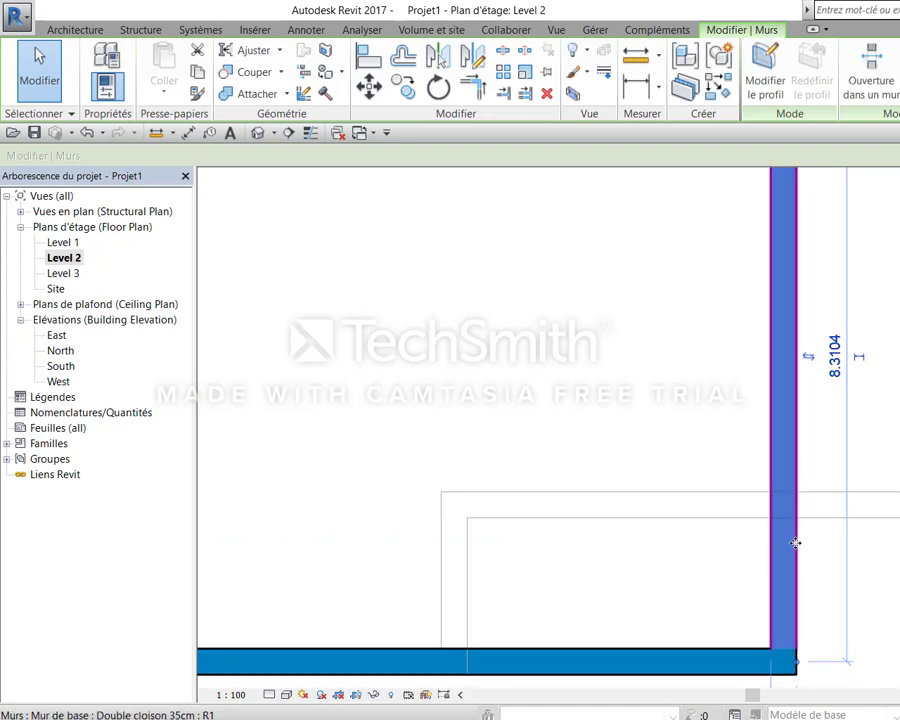
left_click(810, 474)
scroll(818, 532, "down", 3)
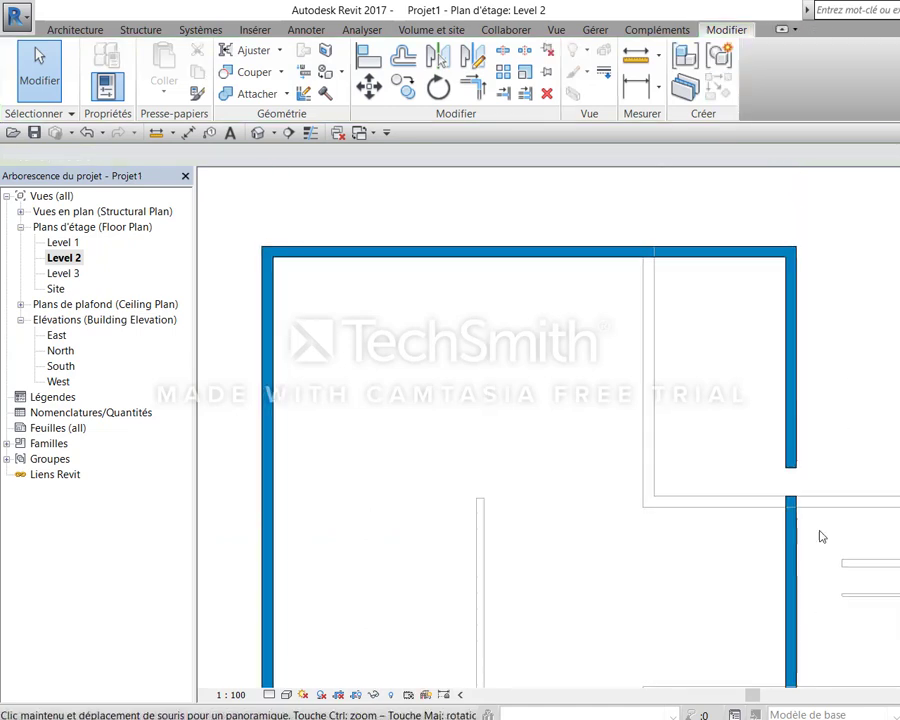
scroll(785, 466, "up", 4)
left_click(785, 468)
left_click_drag(786, 472, 784, 516)
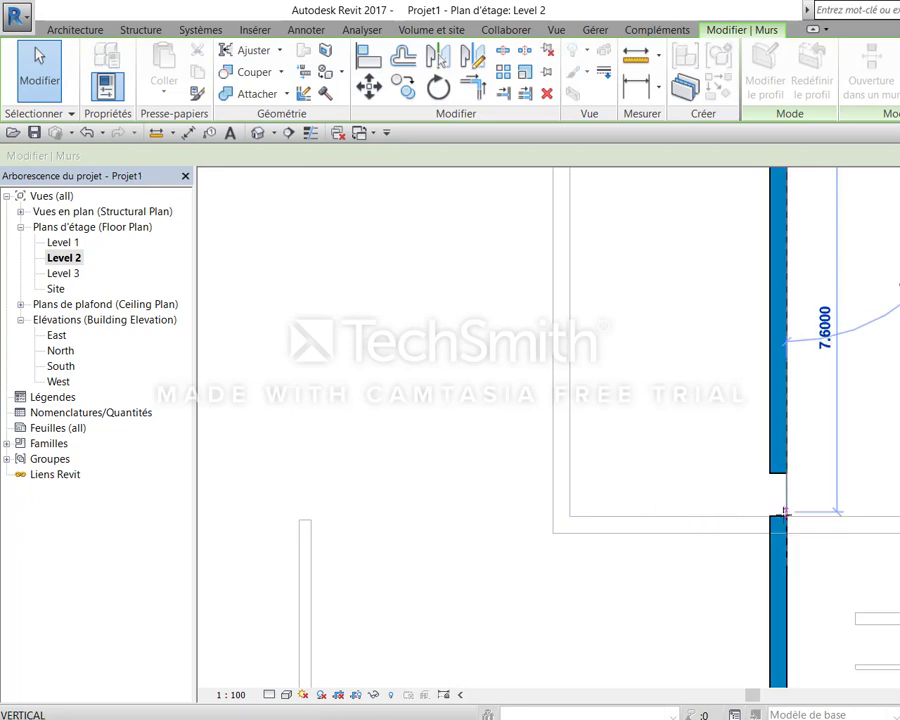
double_click(52, 242)
scroll(748, 512, "down", 2)
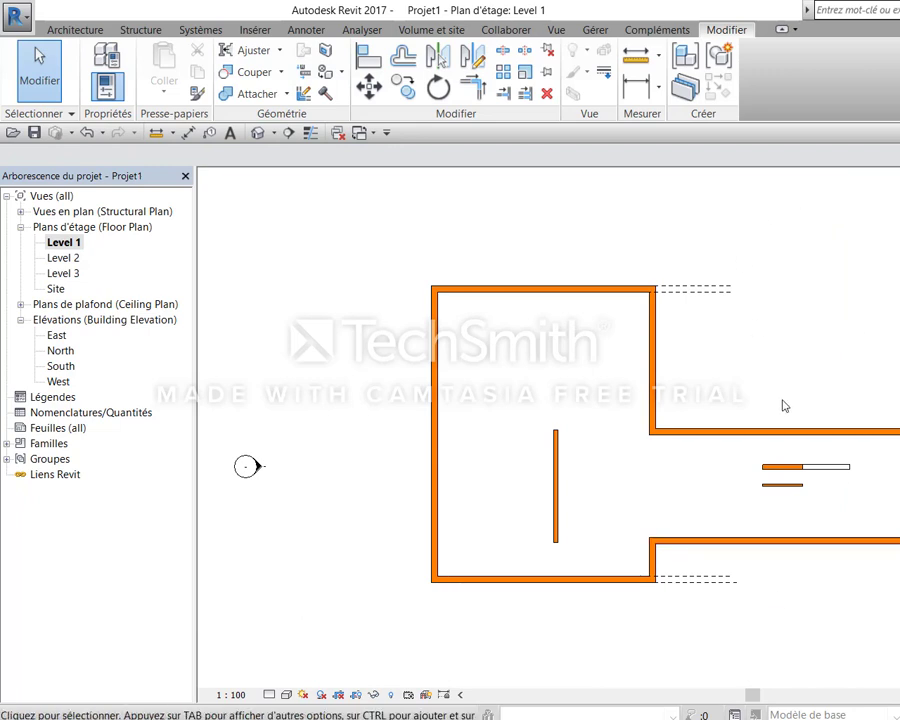
scroll(775, 408, "up", 2)
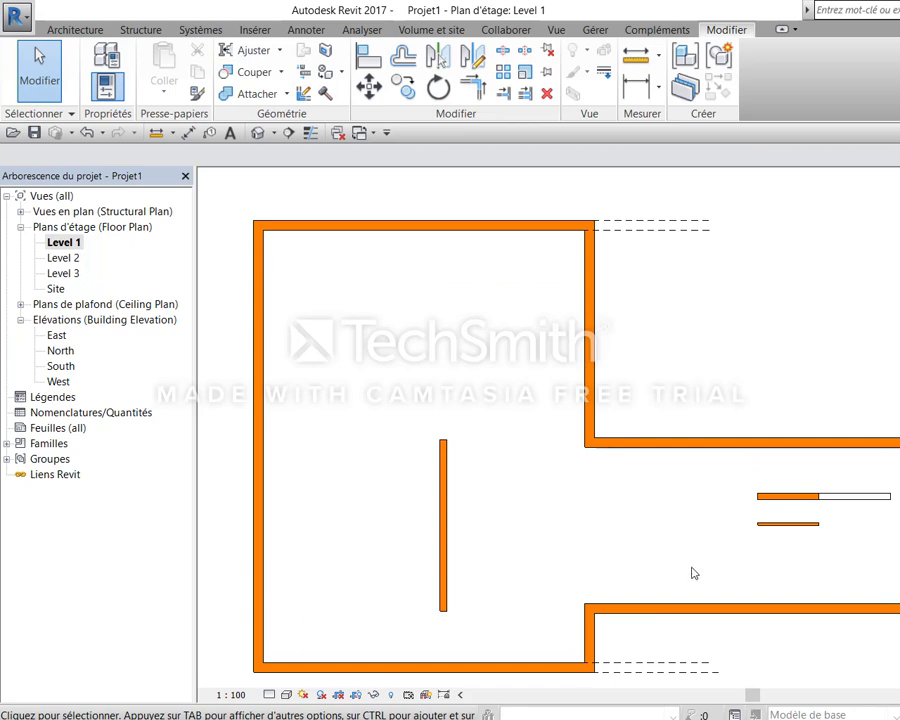
key("ctrl+z")
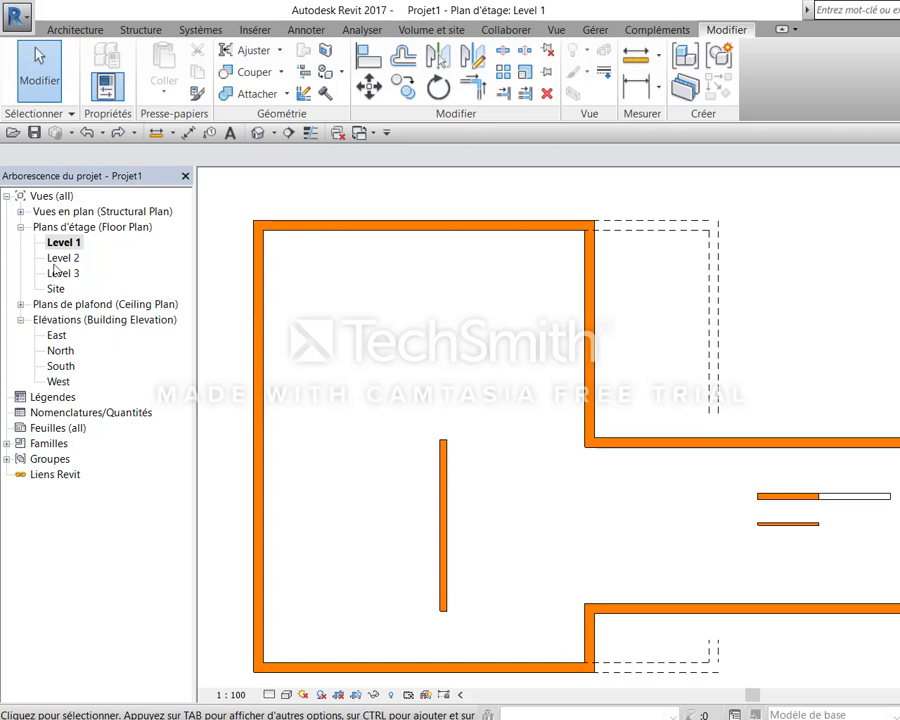
Open the Level 2 plan and select the middle right-hand wall
double_click(63, 258)
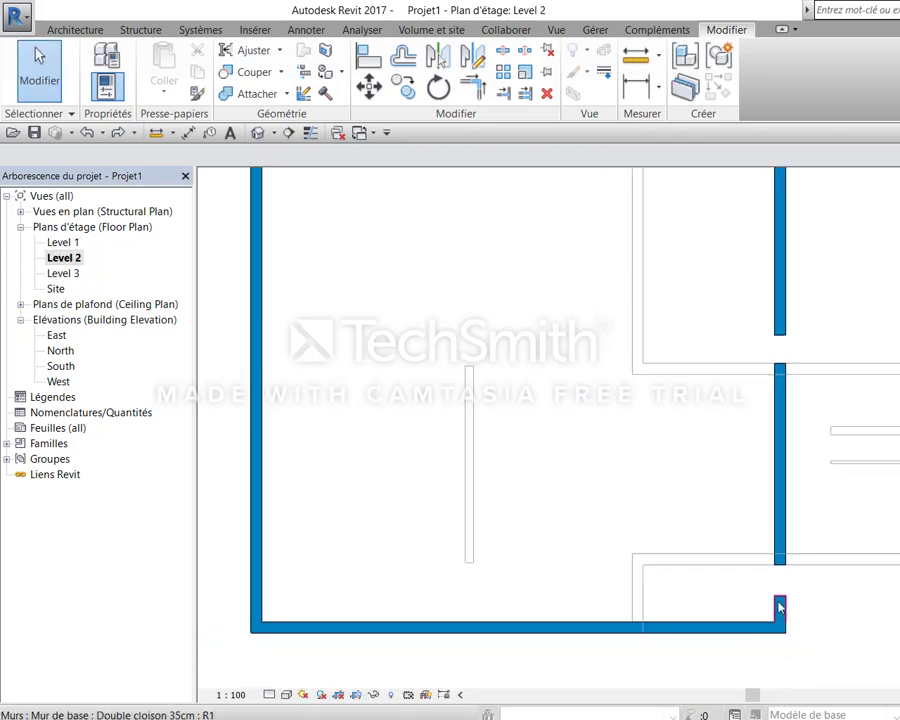
scroll(780, 607, "down", 2)
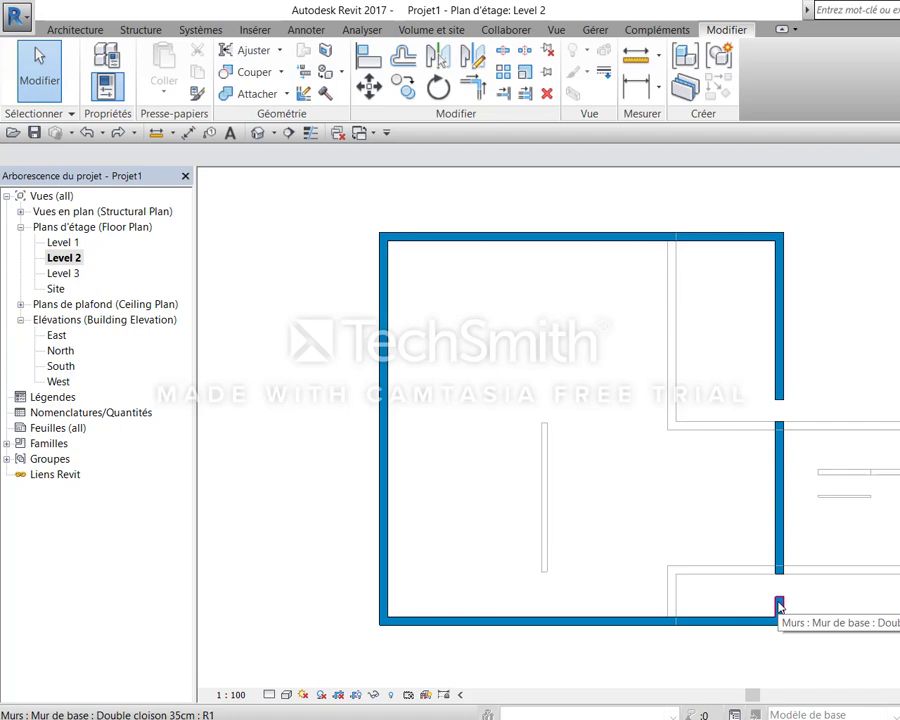
left_click(779, 607)
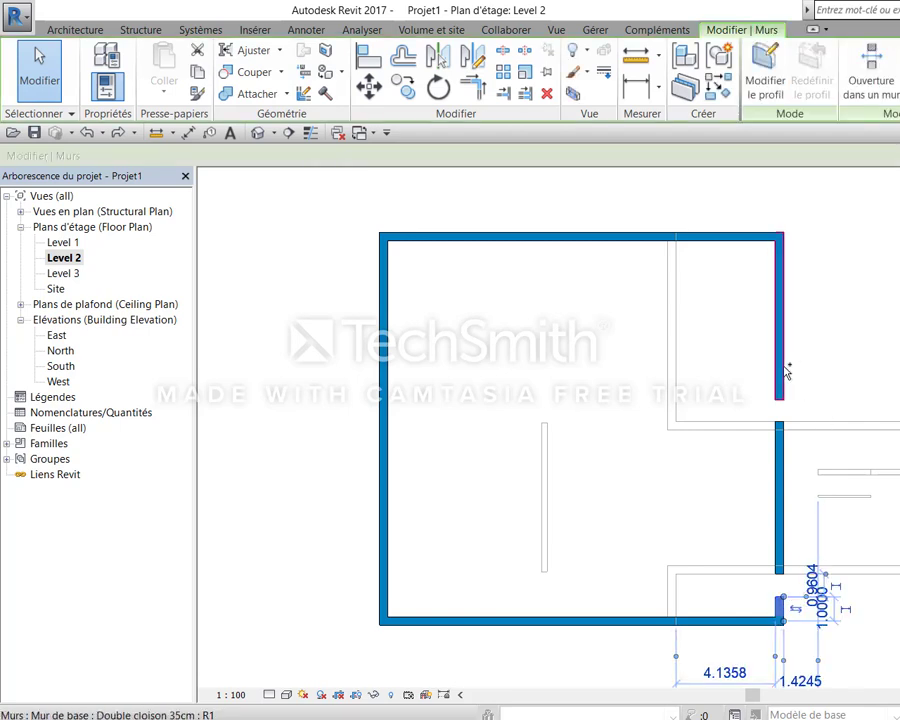
left_click(787, 367, "ctrl")
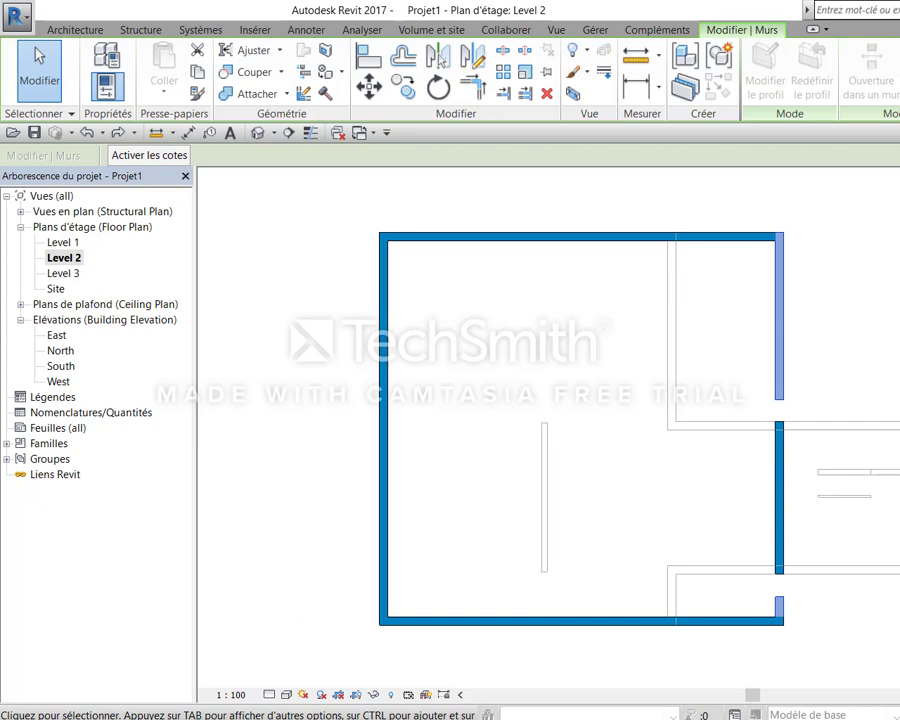
key("Escape")
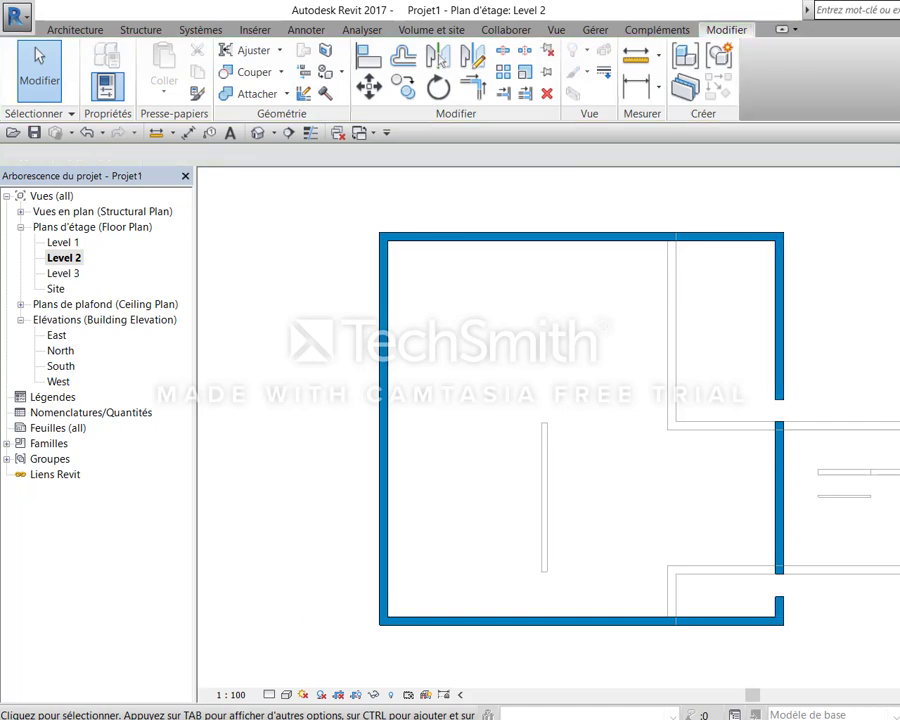
left_click(779, 497)
scroll(779, 497, "up", 3)
Split the right wall with SL at the lower interior wall line and select the upper piece
key("s")
key("l")
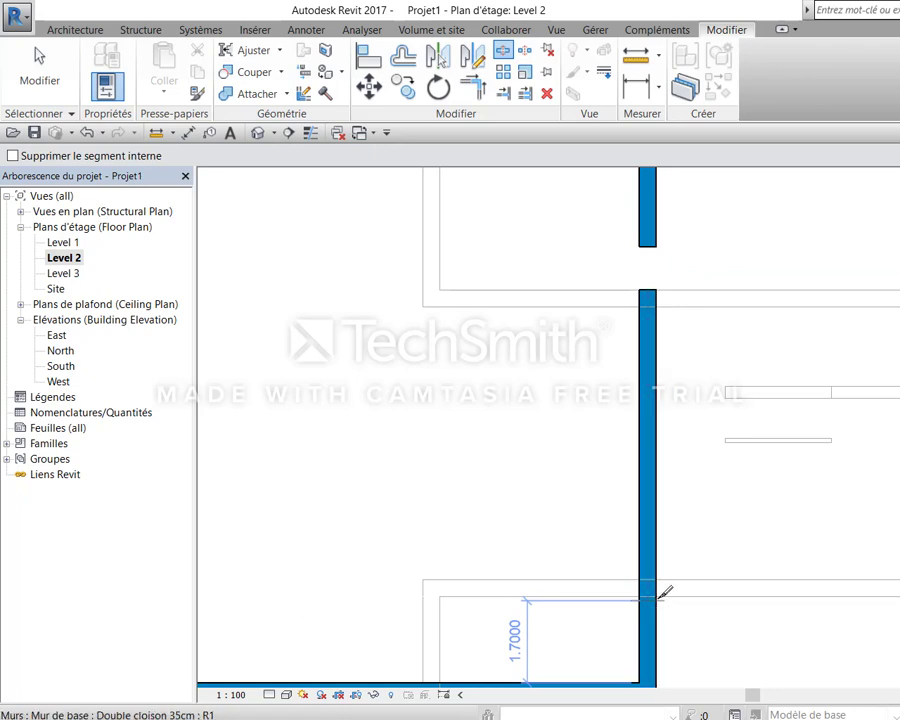
left_click(660, 590)
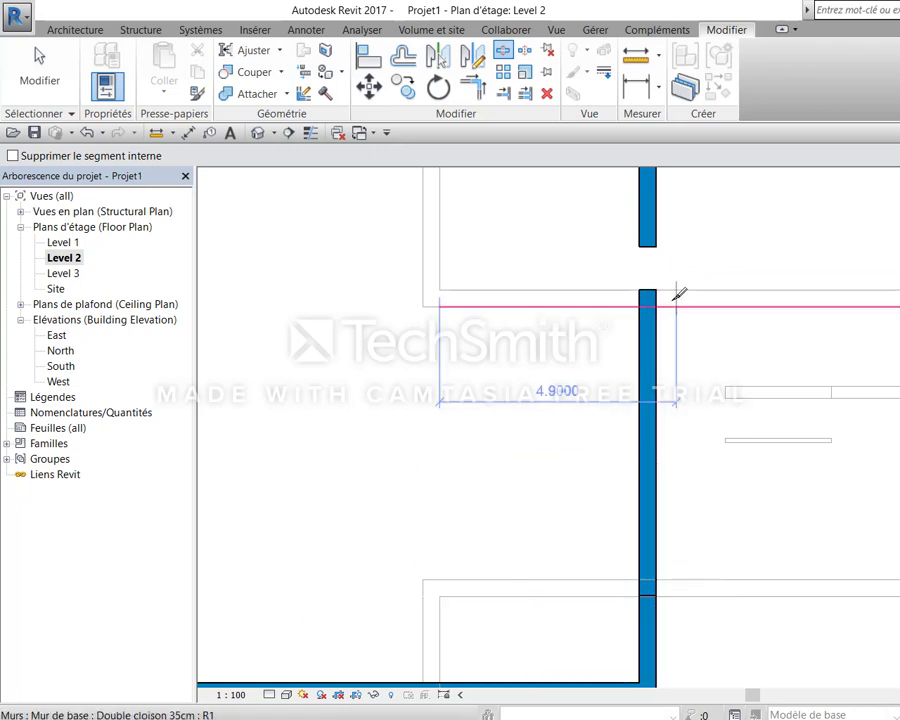
key("Escape")
left_click(656, 238)
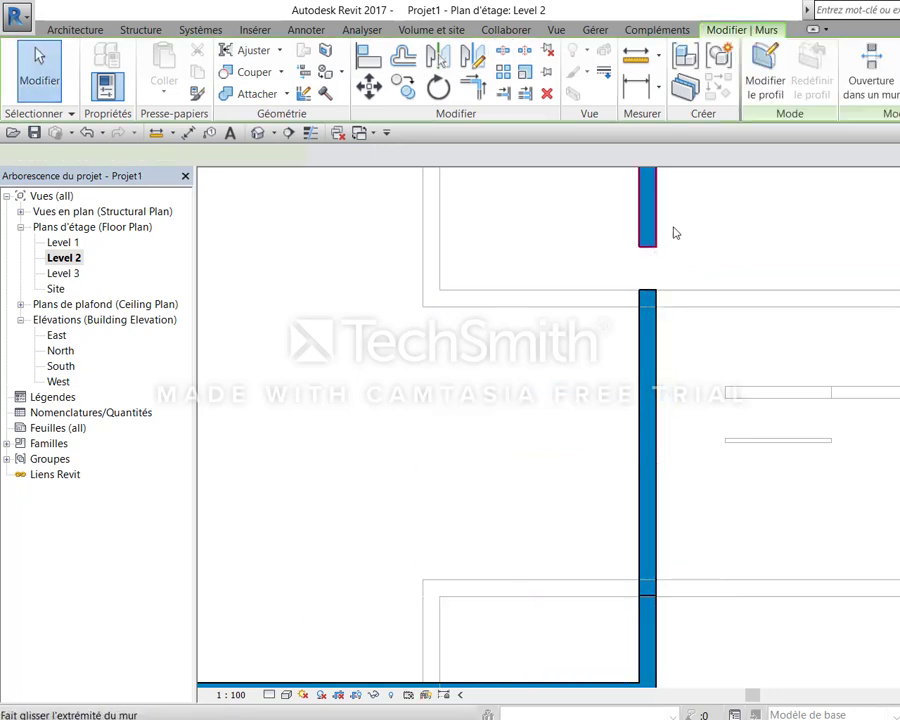
scroll(720, 320, "up", 1)
scroll(762, 420, "up", 1)
scroll(756, 475, "up", 1)
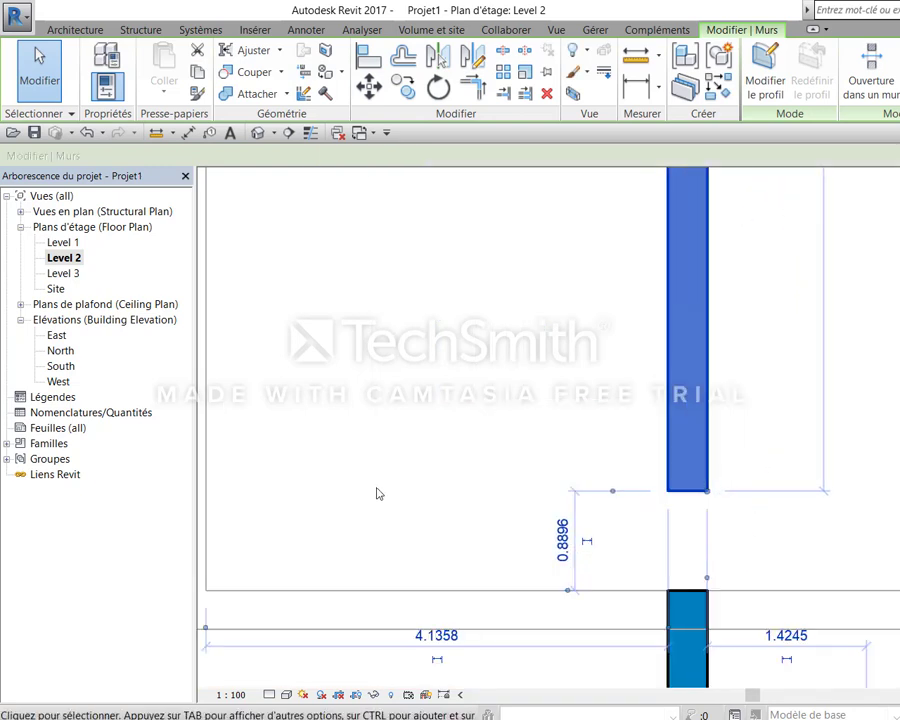
left_click(270, 694)
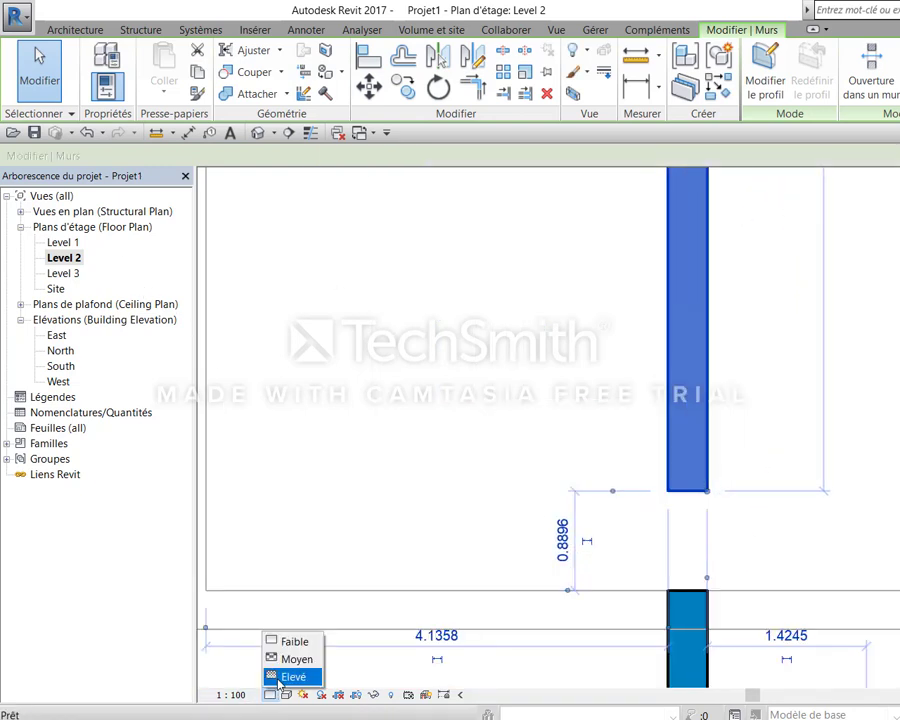
Switch the view to medium detail and disallow joins at the upper wall's end
left_click(297, 660)
scroll(700, 530, "up", 2)
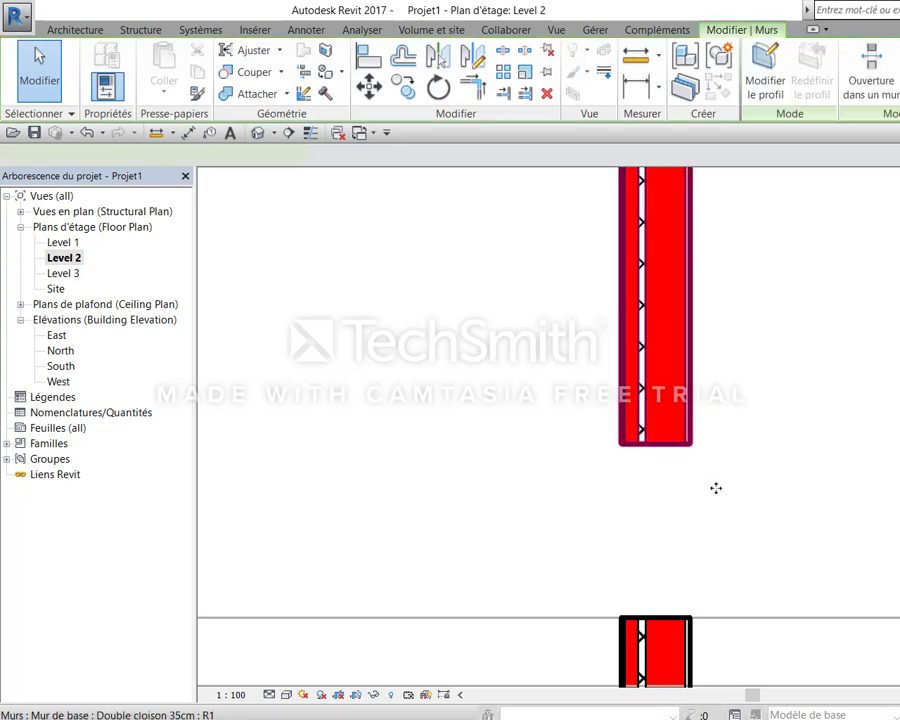
middle_click_drag(712, 484, 757, 494)
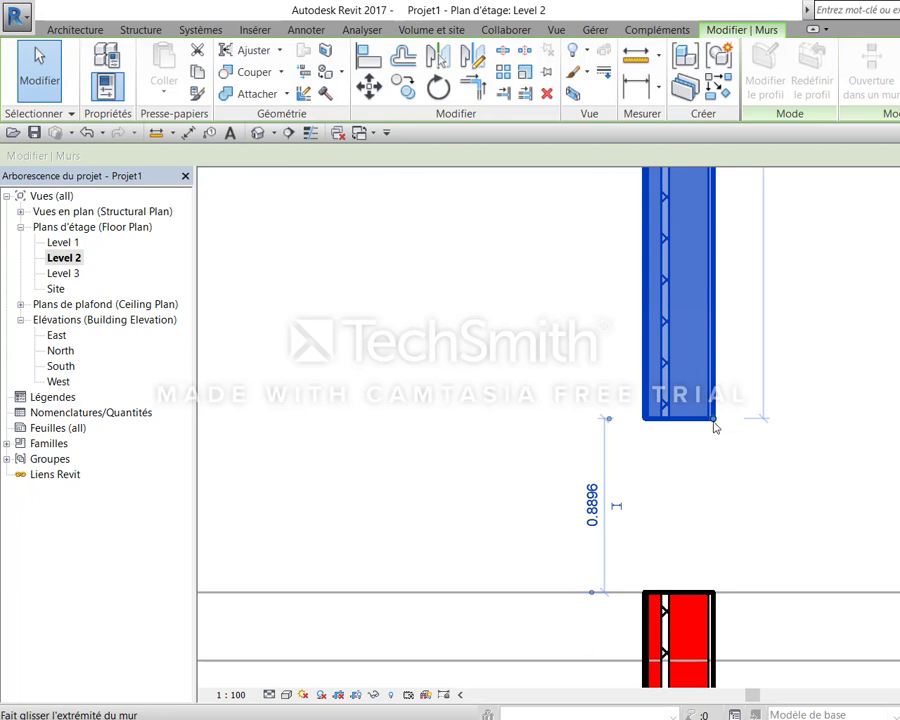
right_click(713, 419)
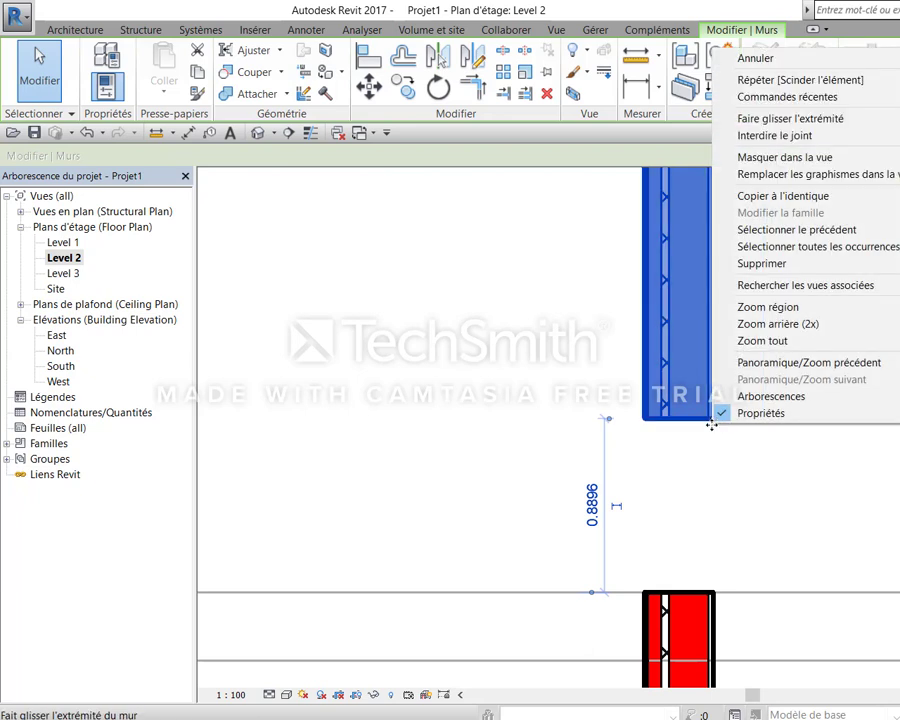
left_click(820, 145)
left_click(808, 498)
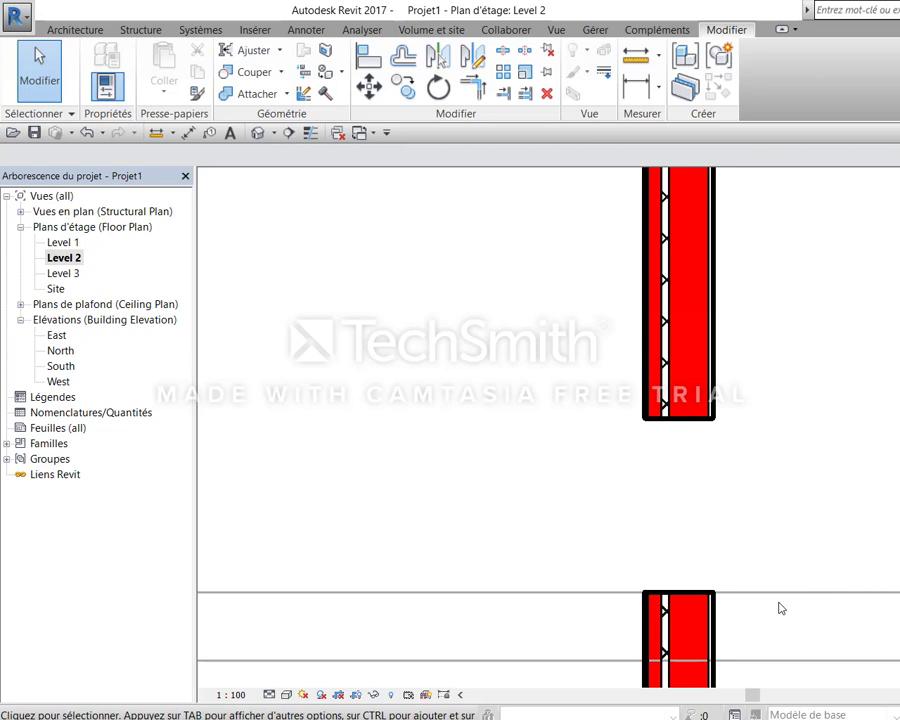
Drag the upper wall's end down so it meets the lower wall
left_click(706, 418)
mouse_move(713, 416)
left_mouse_down()
mouse_move(700, 483)
mouse_move(798, 526)
left_mouse_up()
left_click(811, 523)
scroll(690, 645, "up", 3)
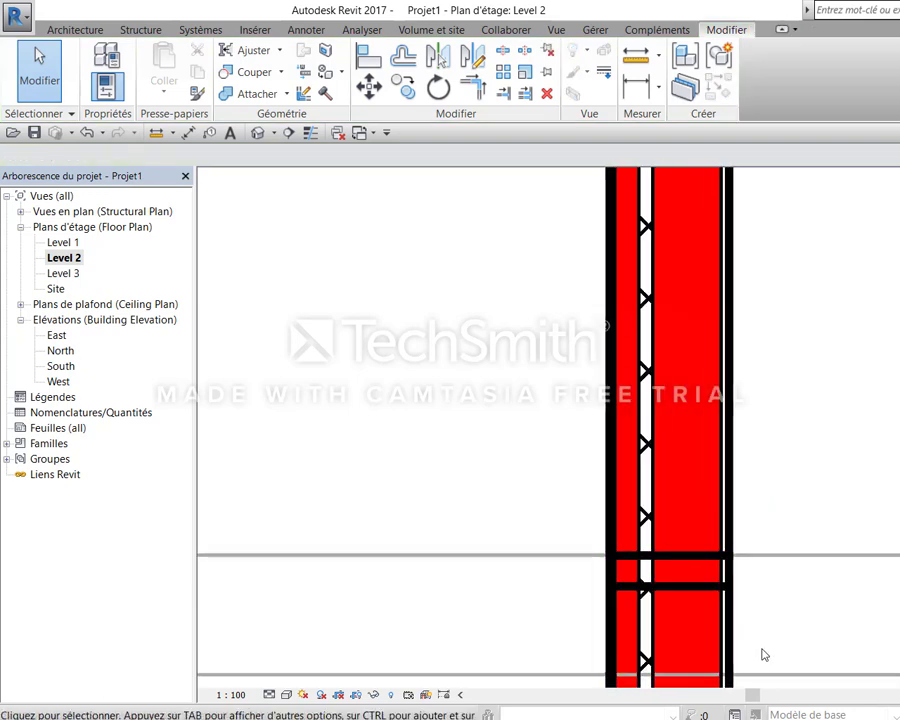
left_click(736, 489)
left_click_drag(742, 572, 780, 555)
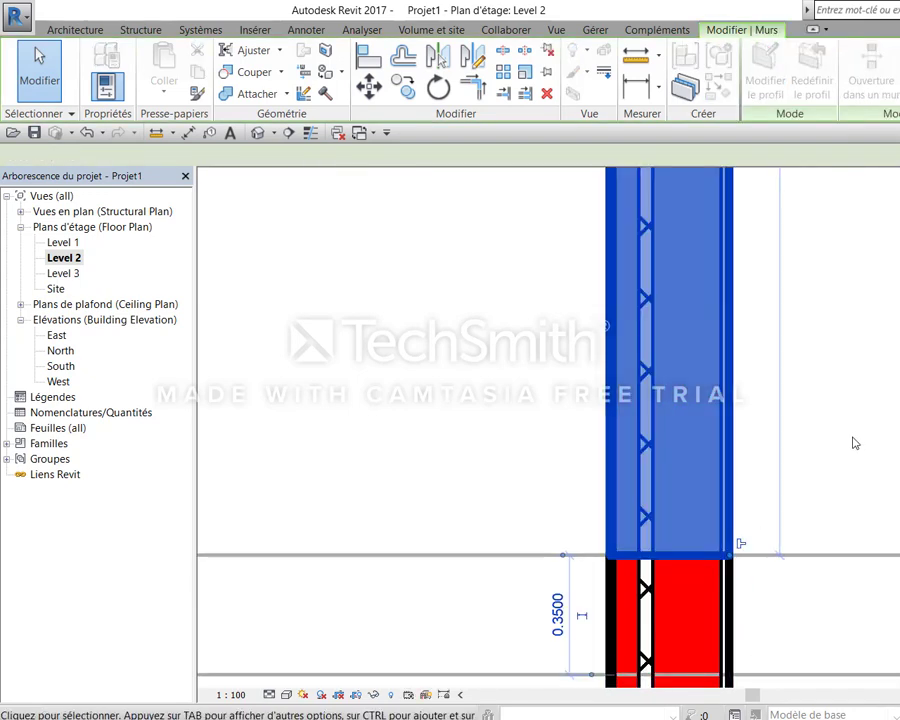
left_click(843, 414)
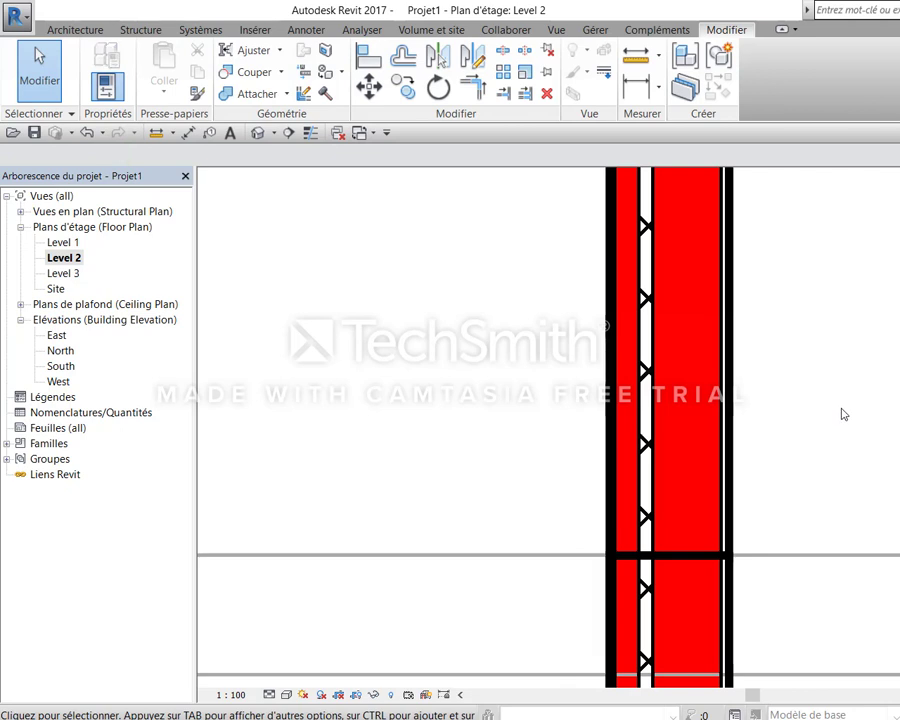
Try Join Geometry on the upper and lower walls, then cancel the tool
left_click(250, 93)
left_click(675, 331)
left_click(713, 651)
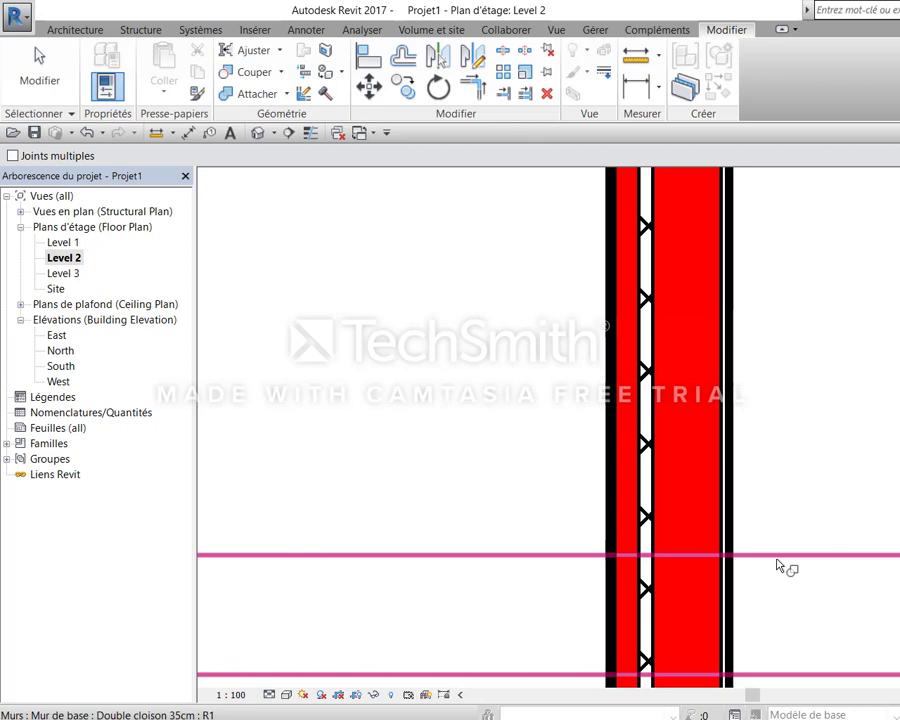
right_click(803, 444)
right_click(850, 437)
left_click(882, 447)
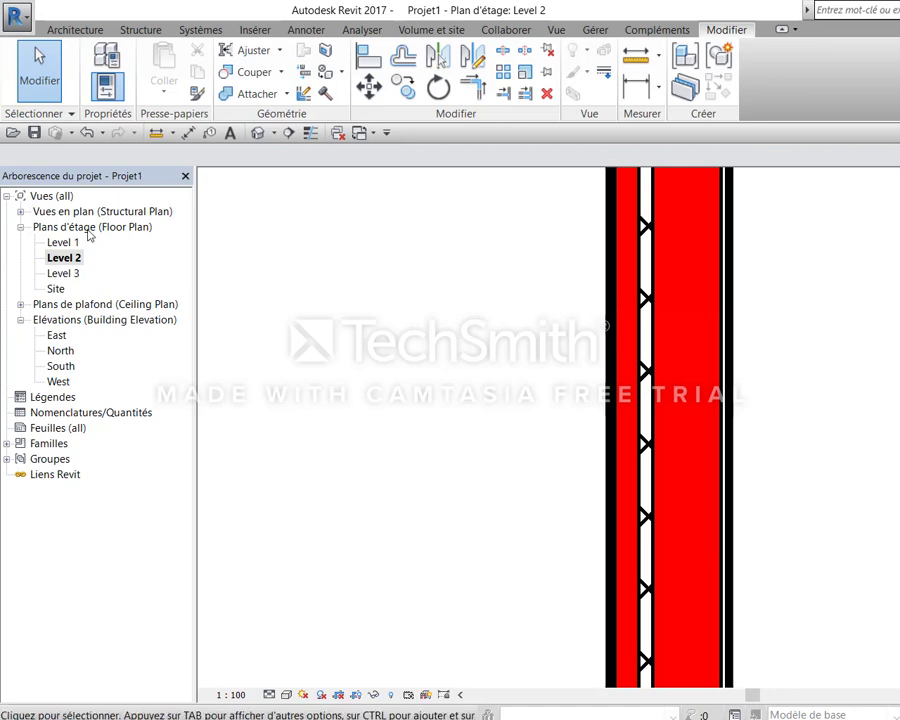
Return to the Level 1 plan, check the right dashed wall, and open Manage > Additional Settings
double_click(62, 242)
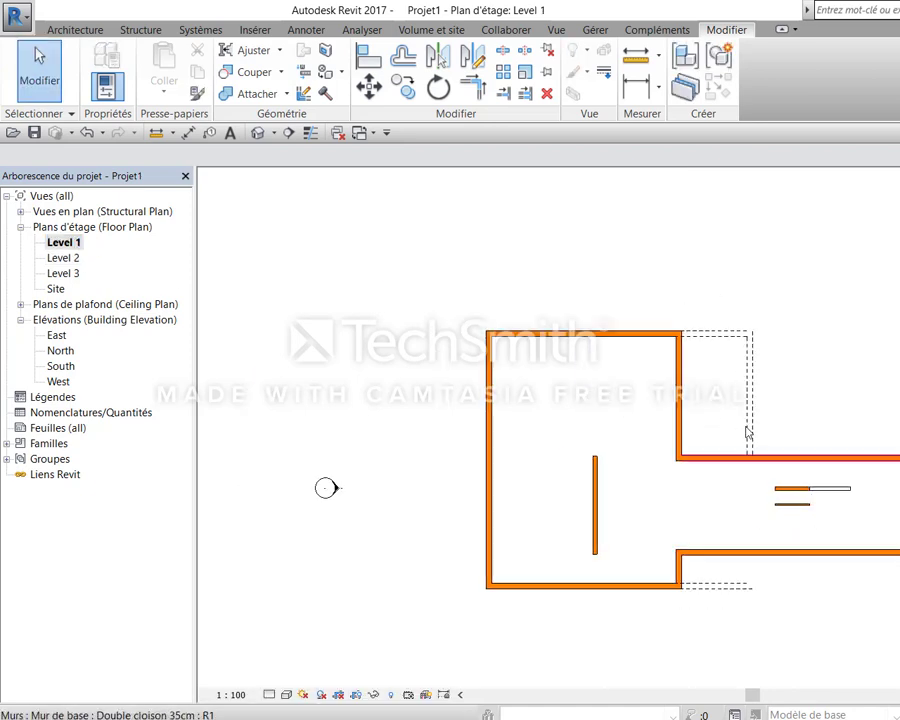
scroll(748, 432, "up", 2)
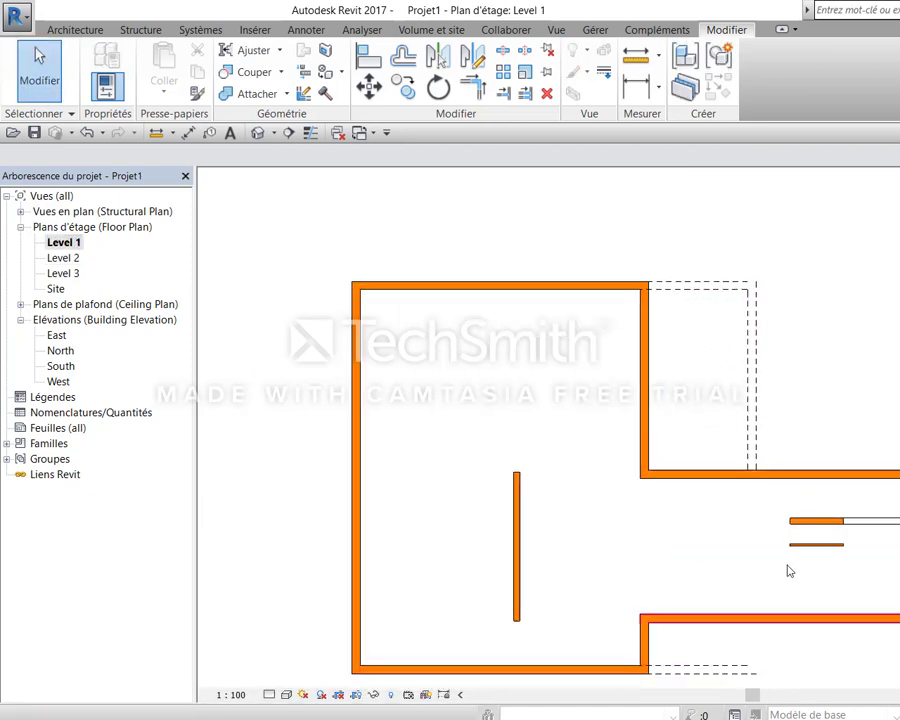
scroll(831, 415, "down", 2)
scroll(792, 410, "up", 2)
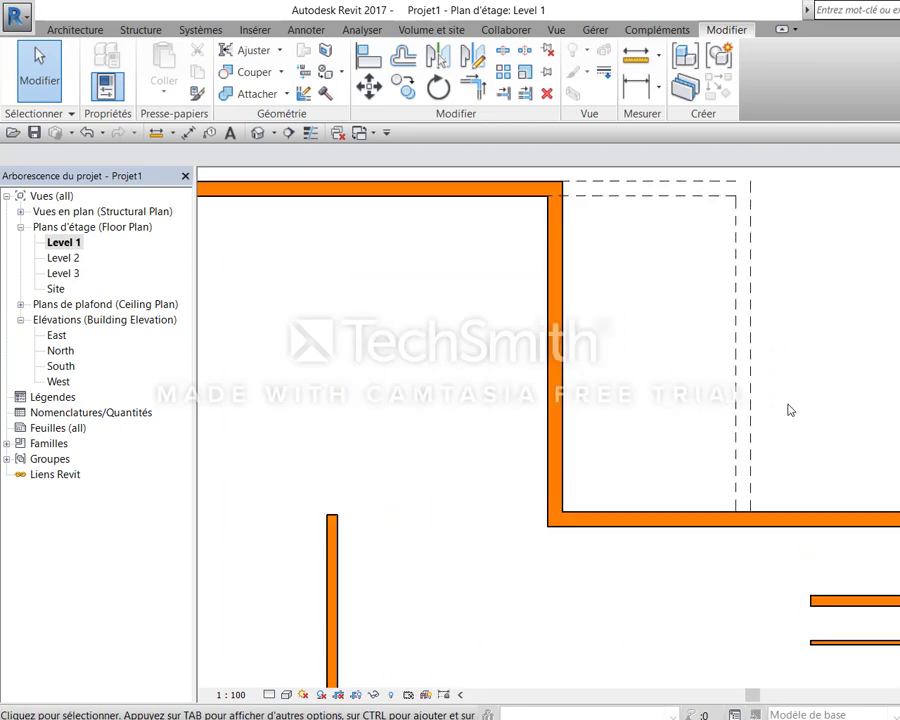
scroll(780, 515, "up", 2)
left_click(744, 496)
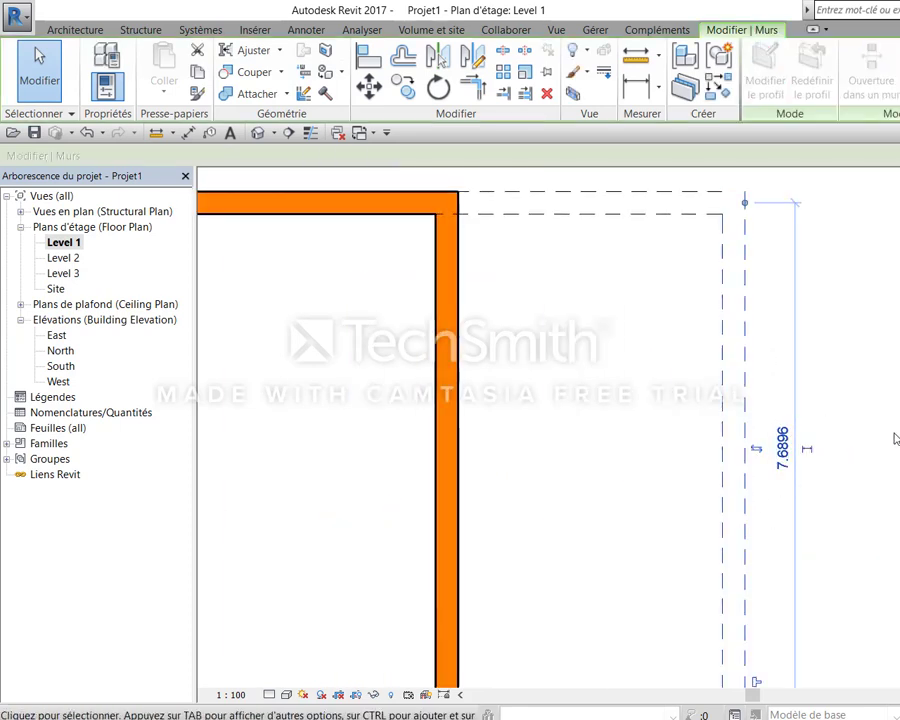
left_click(893, 388)
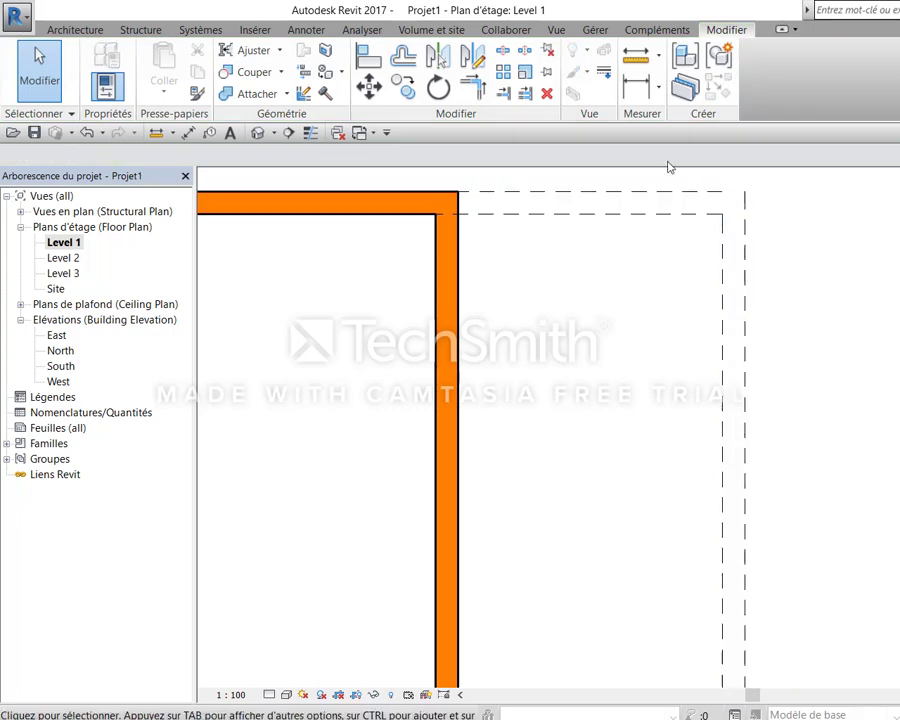
left_click(593, 31)
left_click(288, 78)
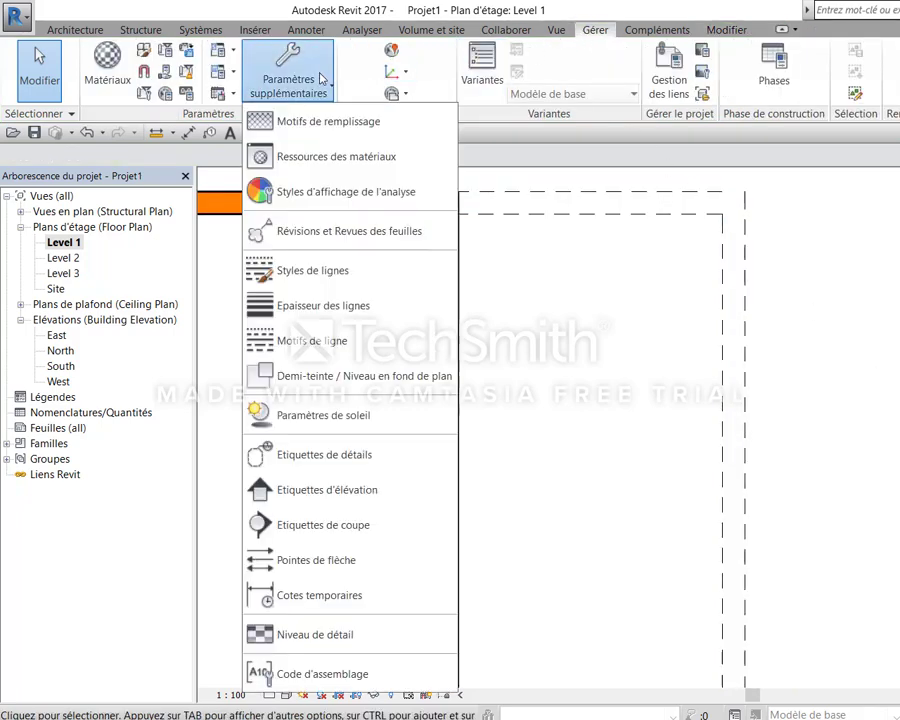
Open Line Patterns and inspect the Demolished and Overhead patterns without changing them
left_click(325, 345)
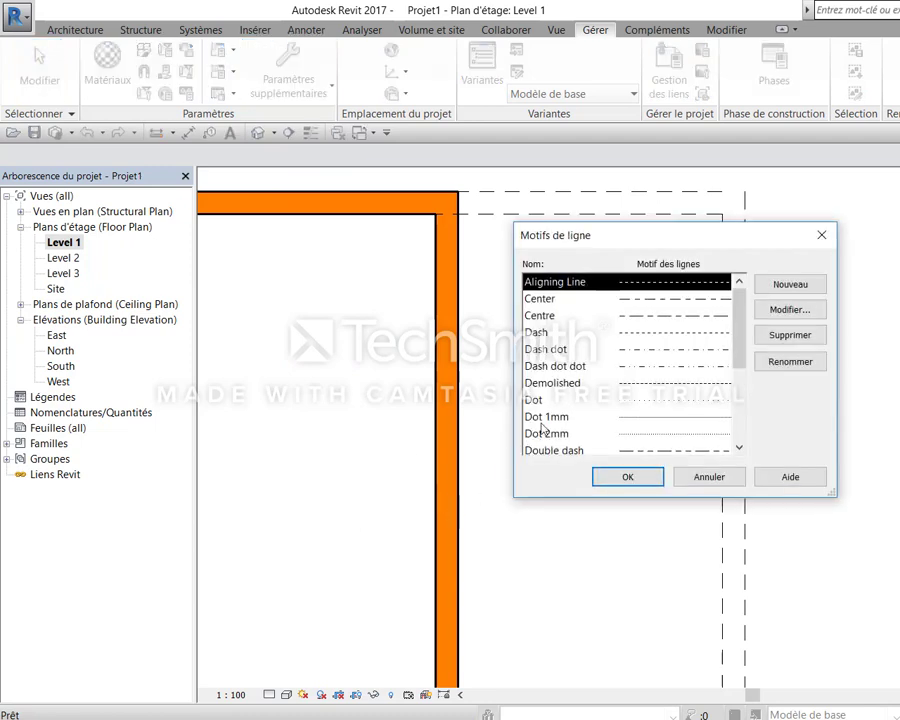
left_click(548, 385)
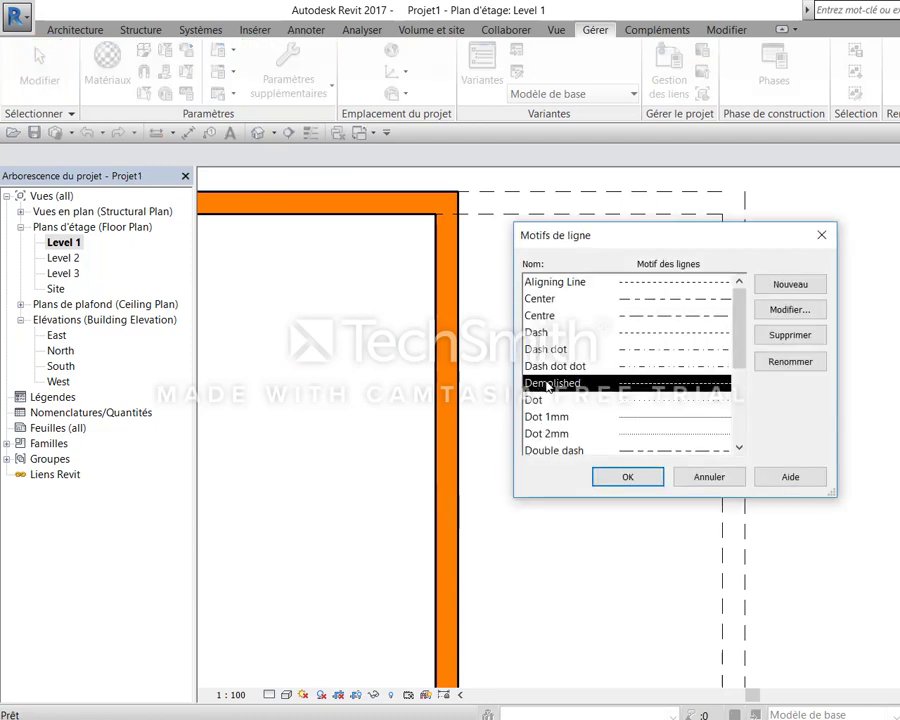
scroll(550, 388, "down", 2)
scroll(555, 389, "down", 1)
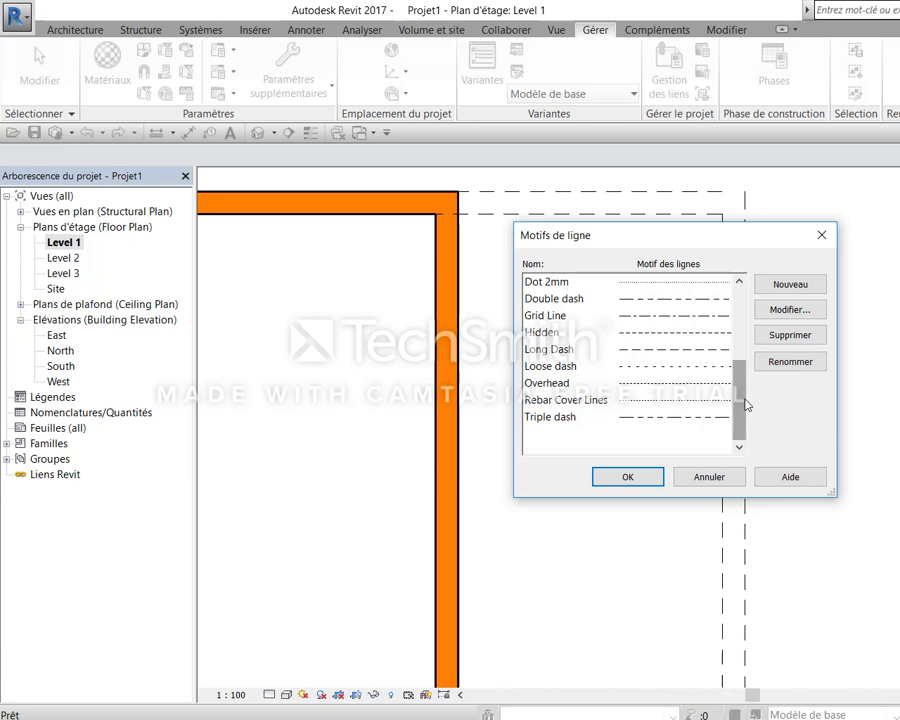
left_click_drag(742, 402, 743, 368)
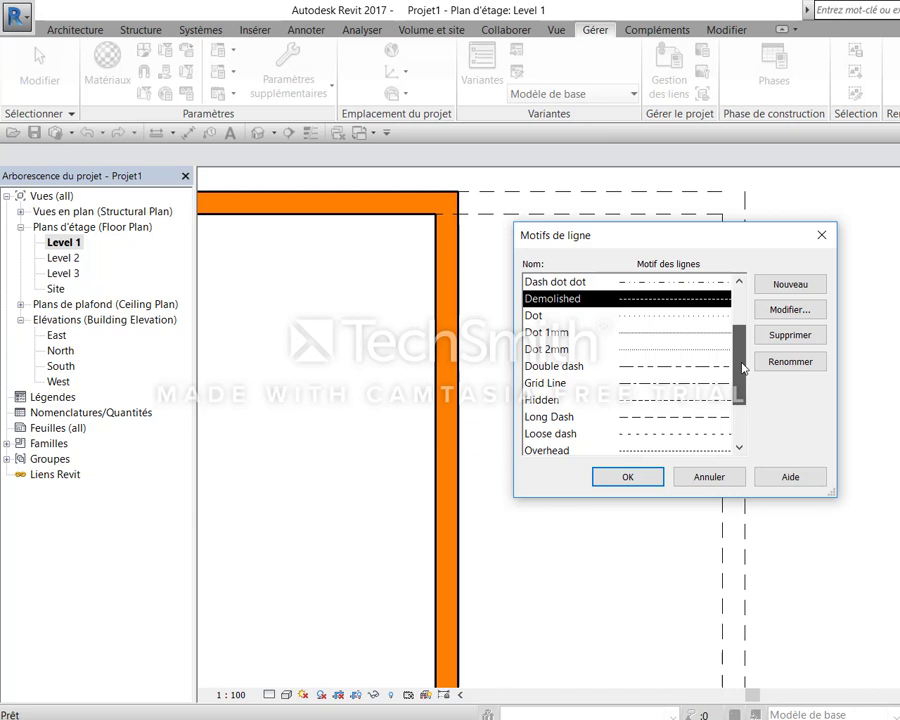
left_click_drag(742, 368, 741, 400)
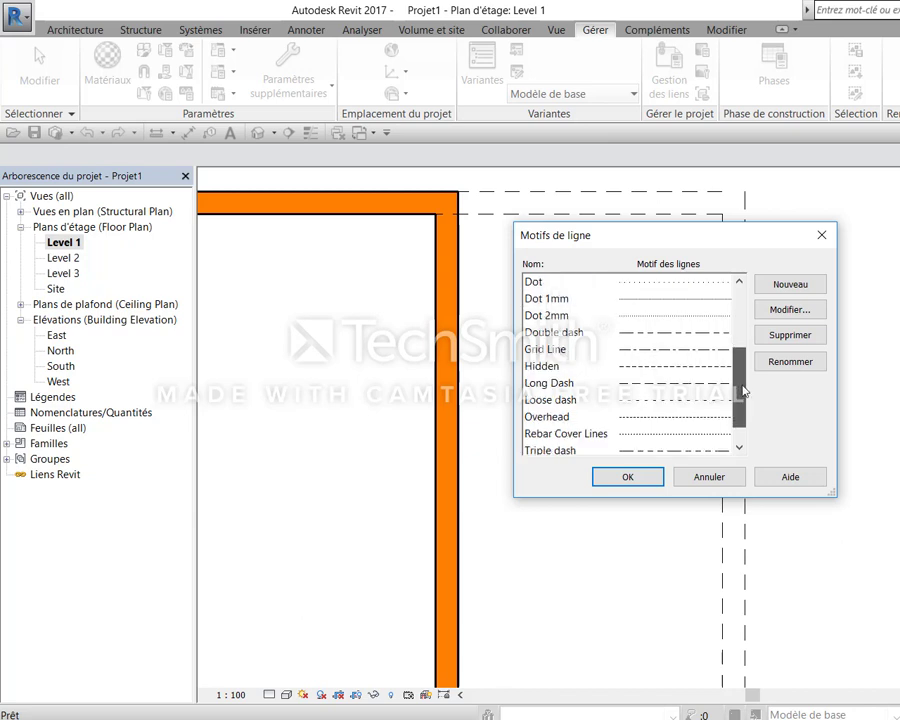
left_click(604, 400)
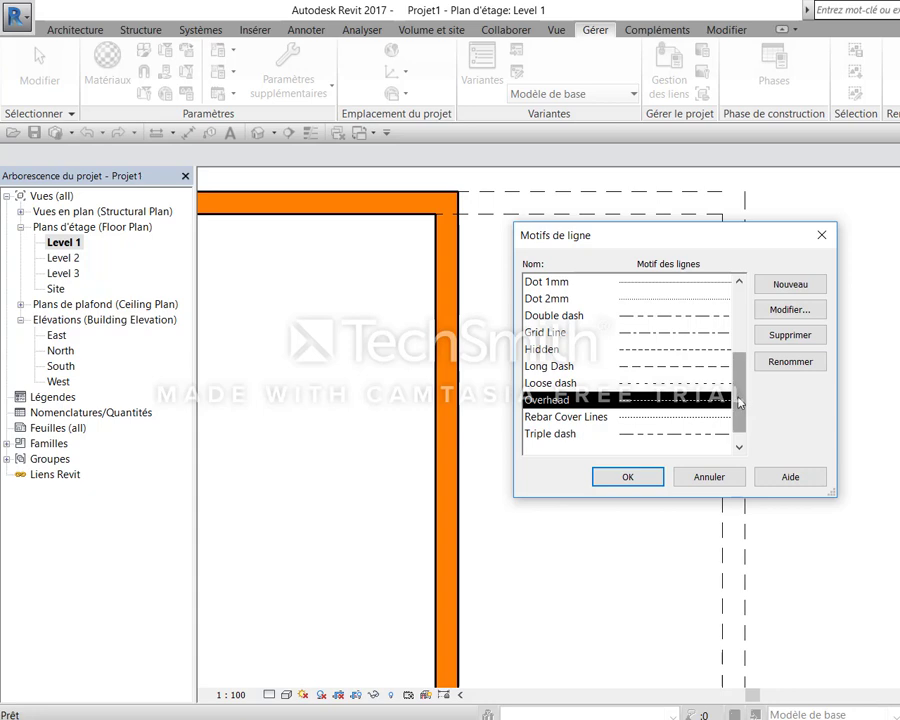
left_click(800, 312)
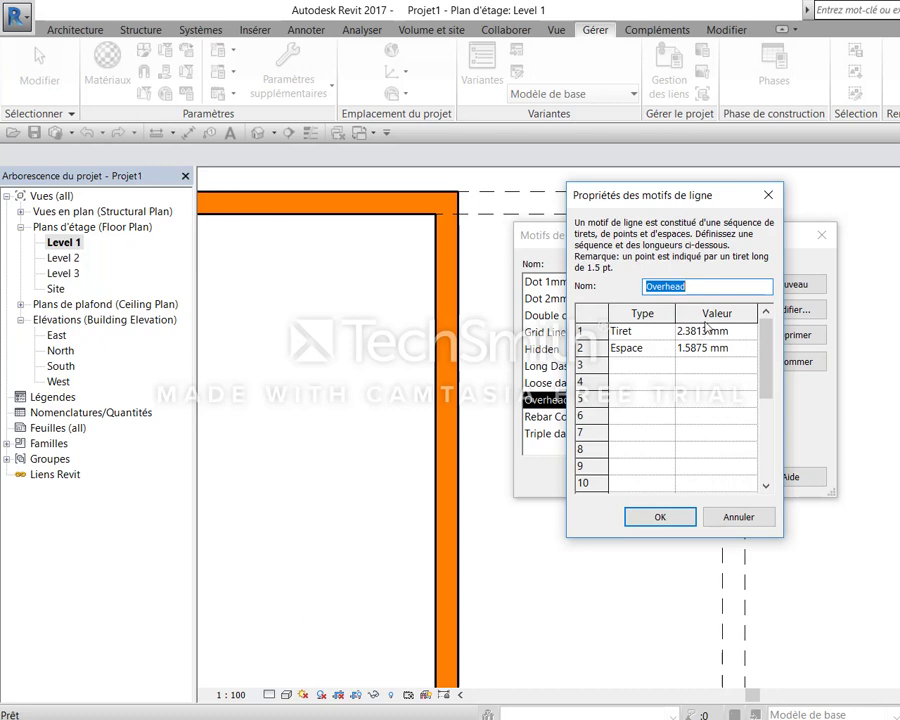
key("Return")
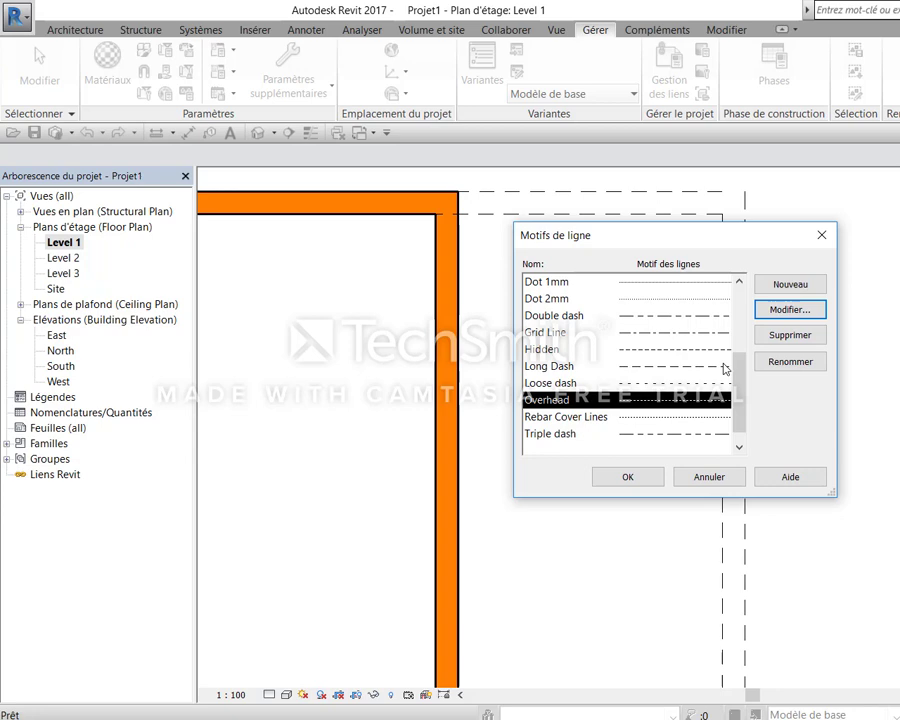
Create a new line pattern named 'Esad préjury' starting with a 3 mm dash and 1 mm space
left_click(790, 285)
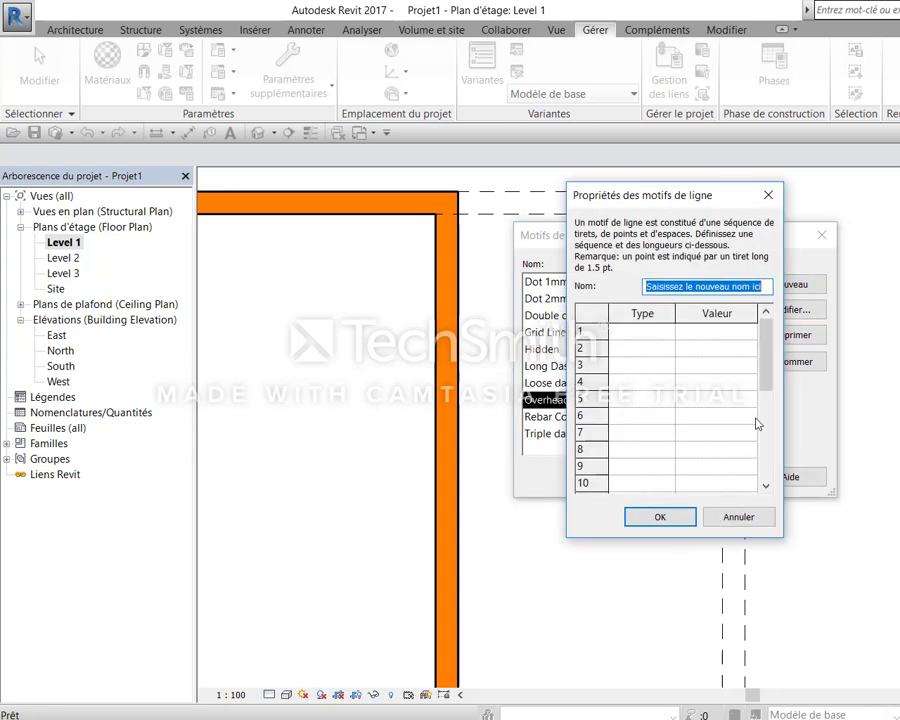
type("Esad ")
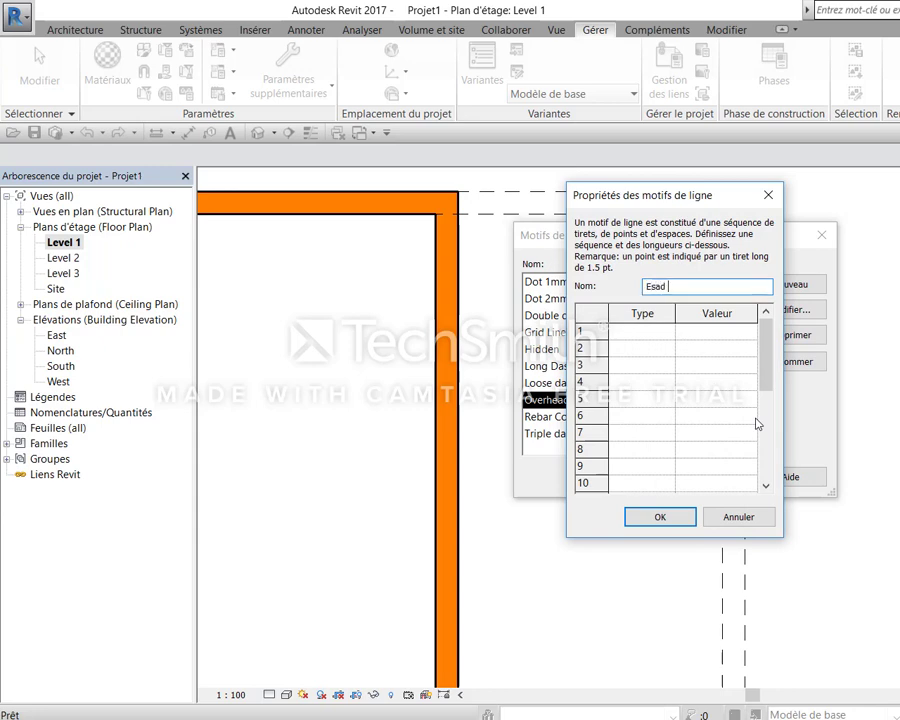
type("préjury")
left_click(662, 334)
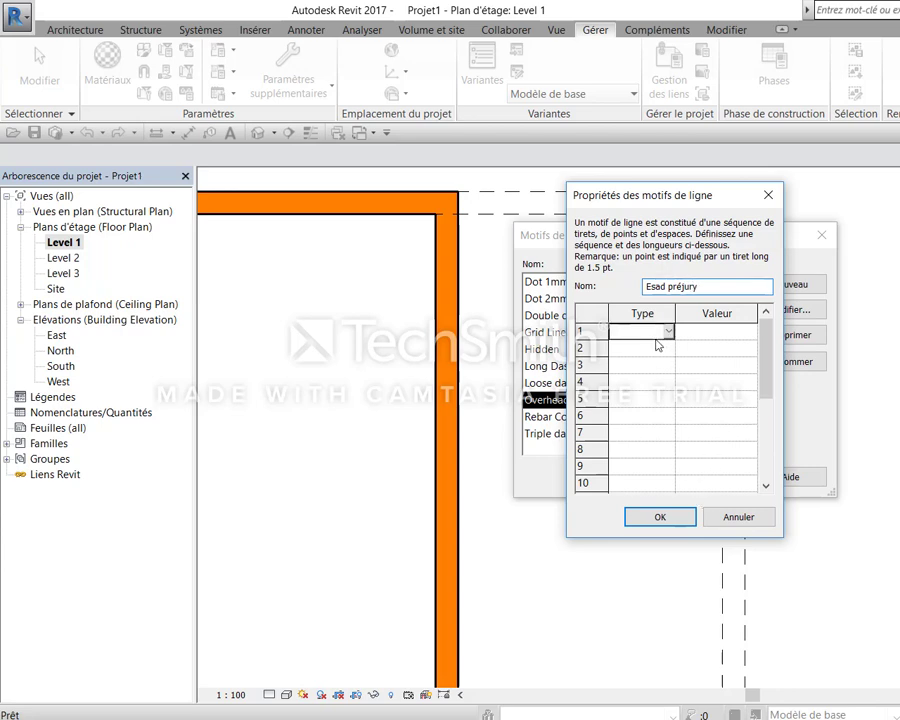
left_click(669, 333)
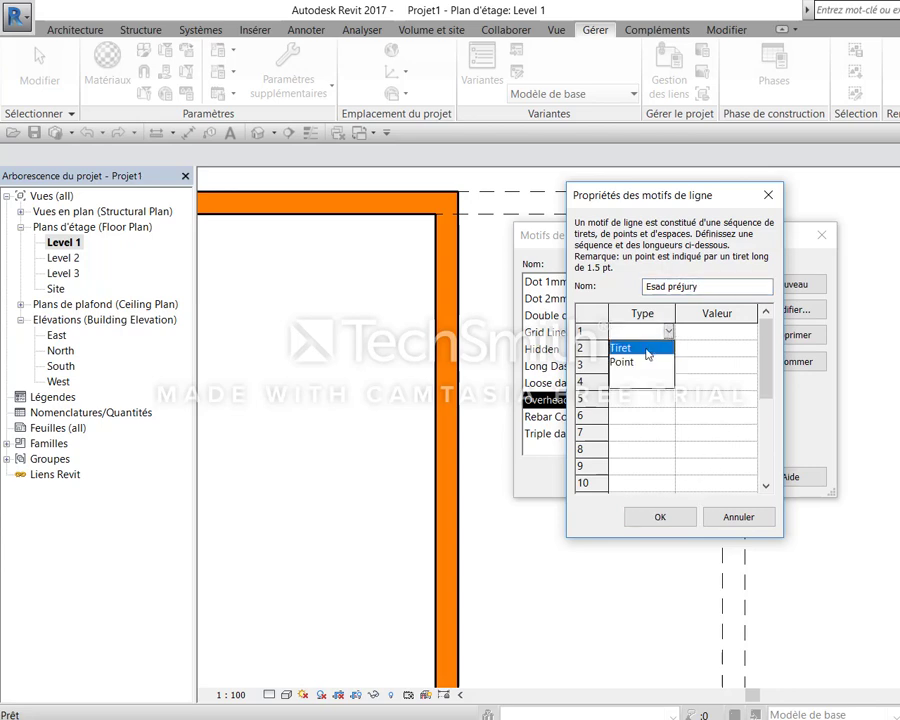
left_click(647, 350)
left_click(712, 336)
type("3")
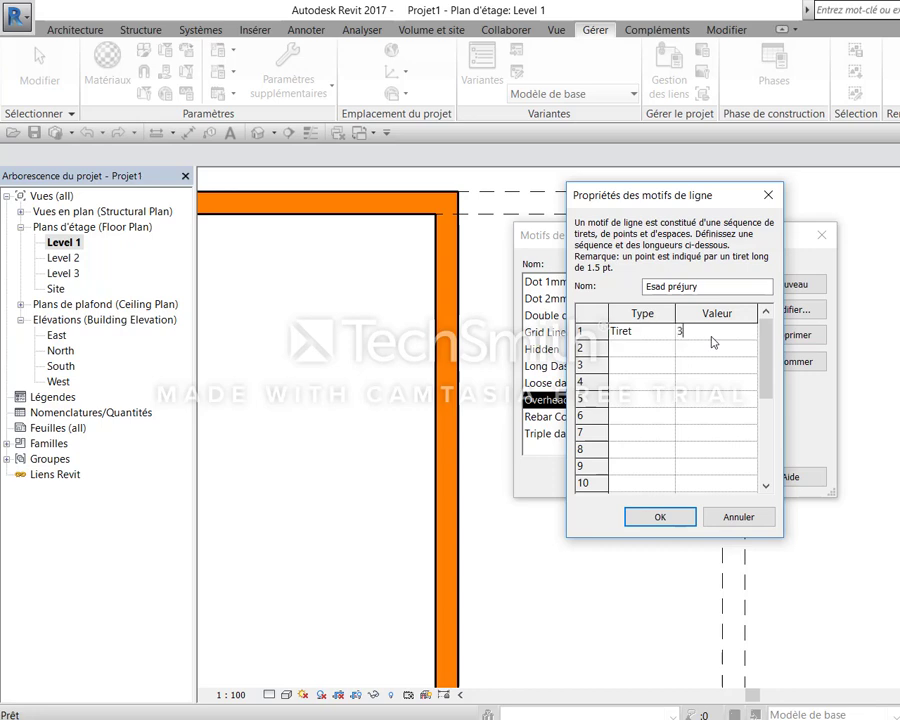
left_click(654, 347)
left_click(668, 353)
left_click(655, 364)
left_click(706, 350)
type("1")
left_click(657, 366)
Add a dot and a final 1 mm space to the pattern, then save it
left_click(668, 364)
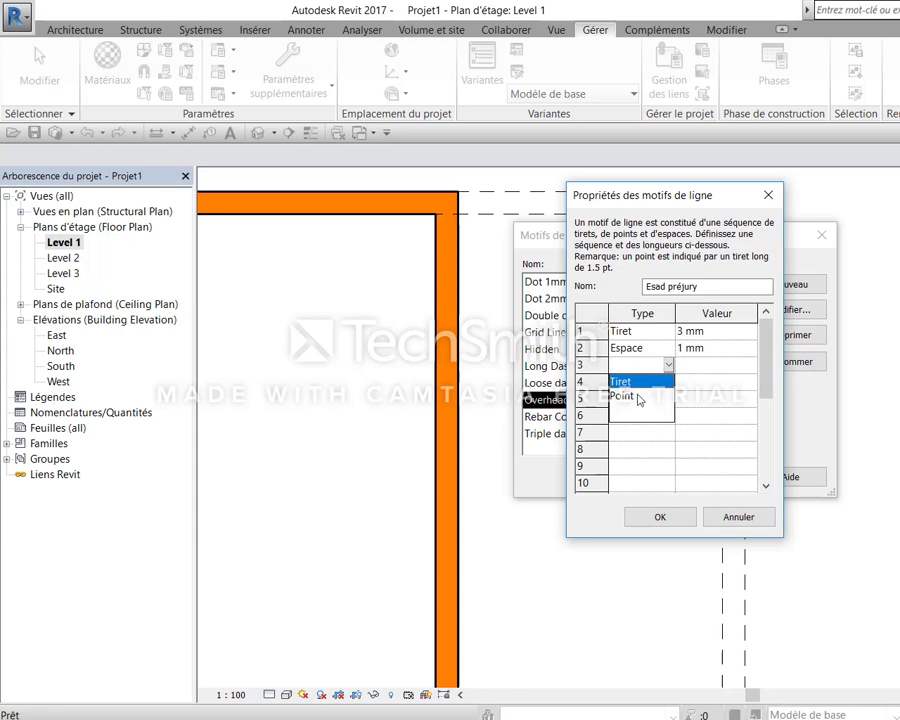
left_click(652, 392)
left_click(700, 365)
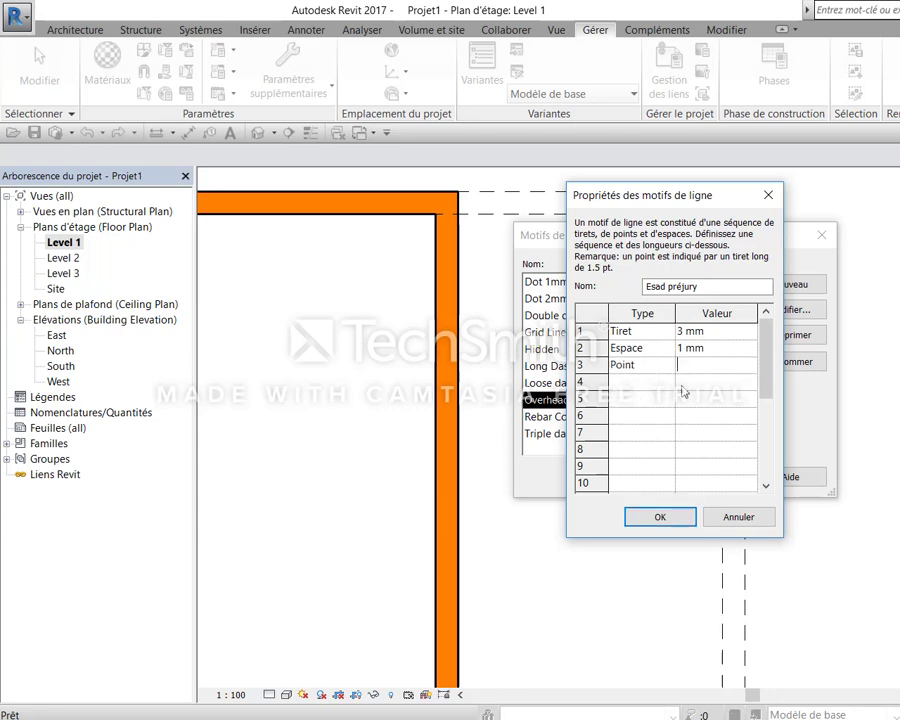
left_click(668, 382)
left_click(647, 398)
left_click(703, 388)
type("1")
left_click(667, 403)
left_click(668, 401)
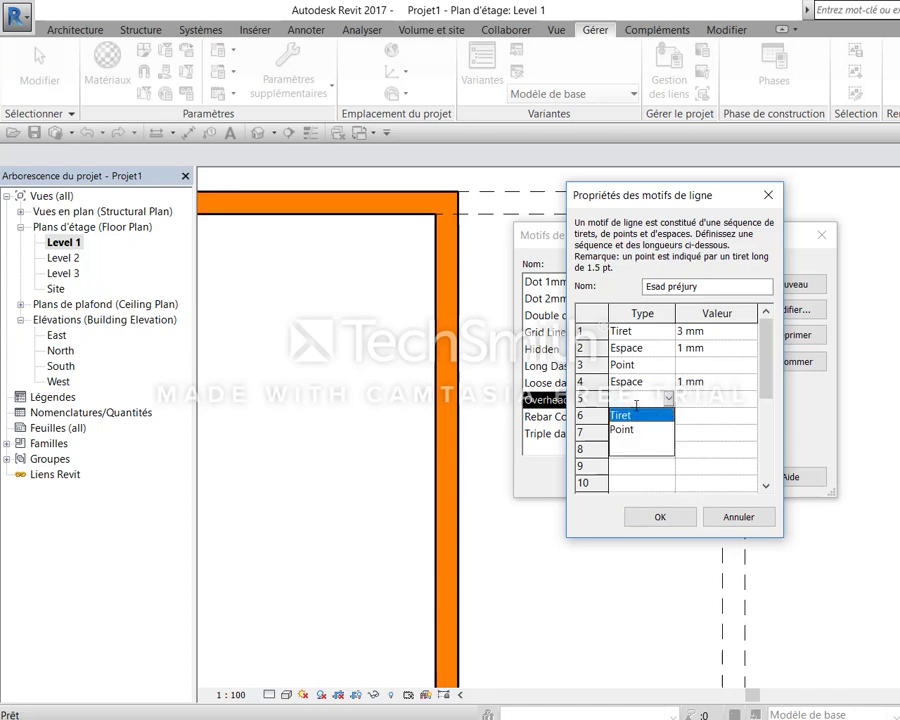
left_click(678, 513)
left_click(678, 513)
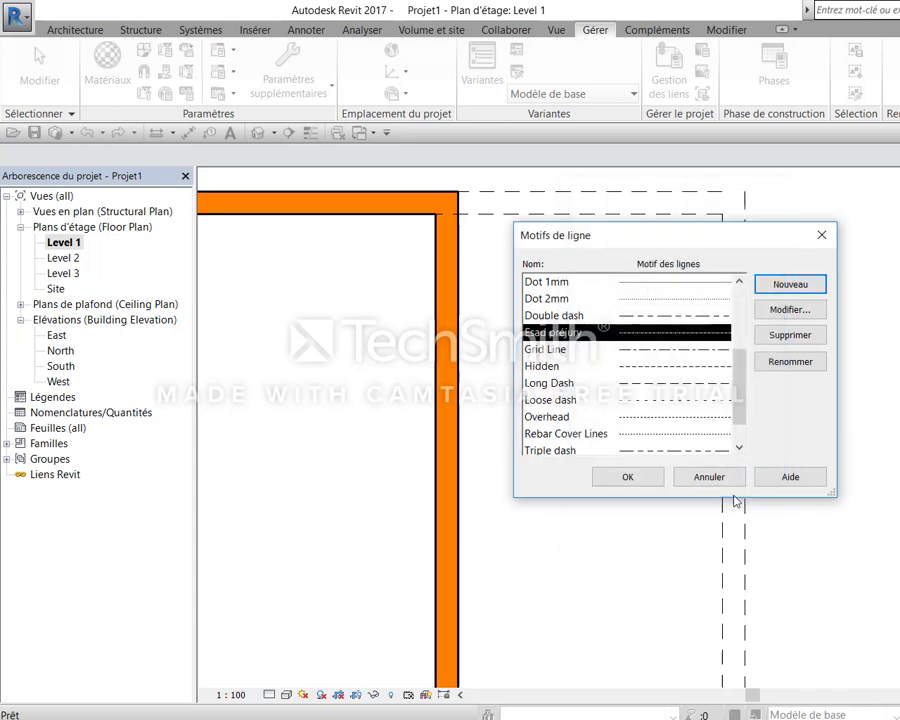
Open Line Styles and add a new line subcategory named 'Esad pour camoufler'
left_click(628, 477)
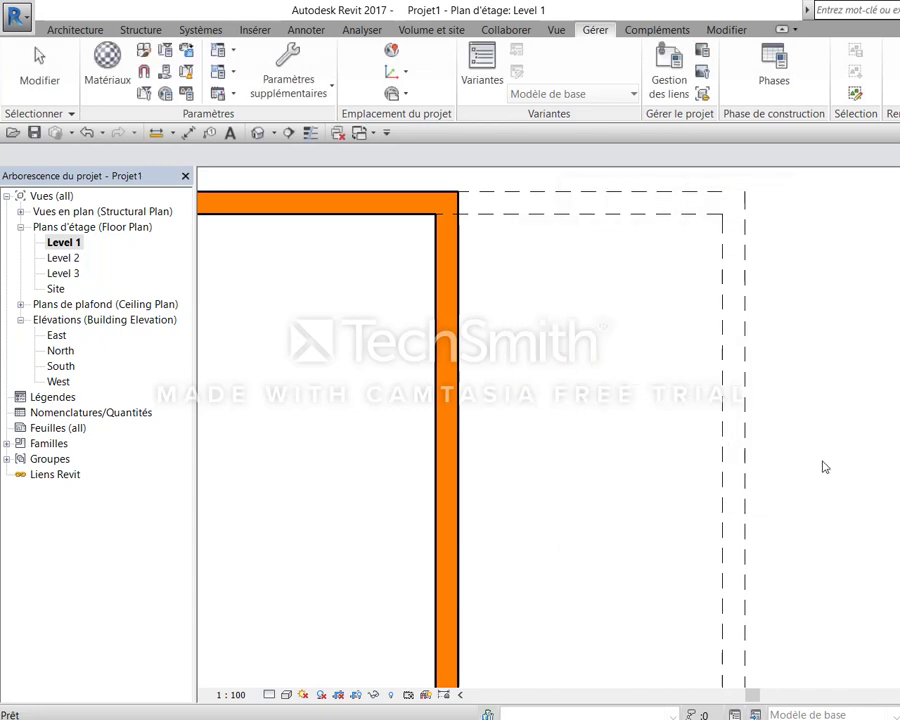
left_click(305, 87)
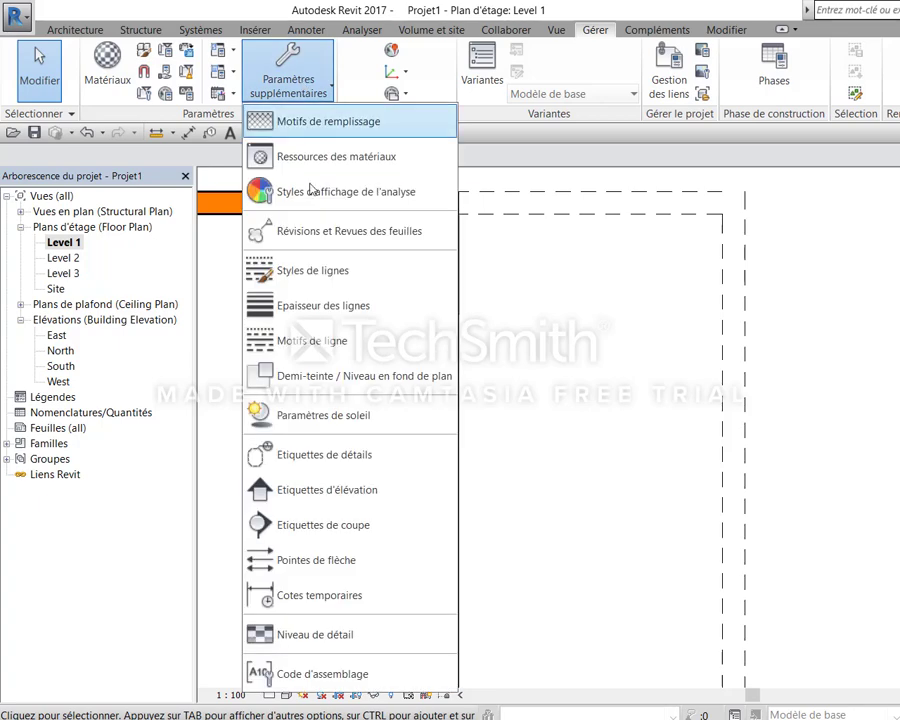
left_click(338, 283)
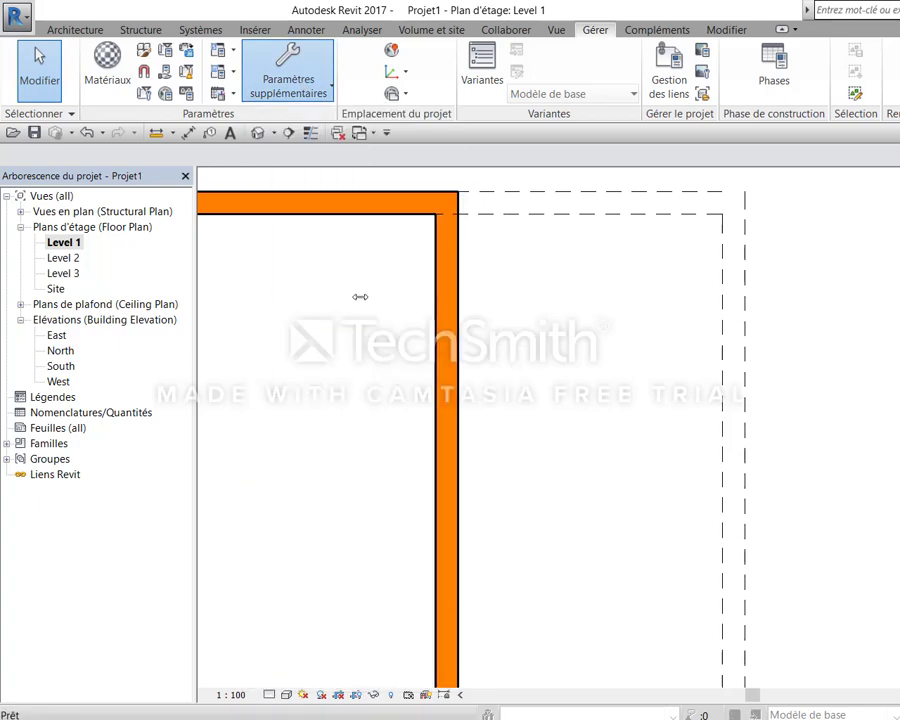
left_click(378, 241)
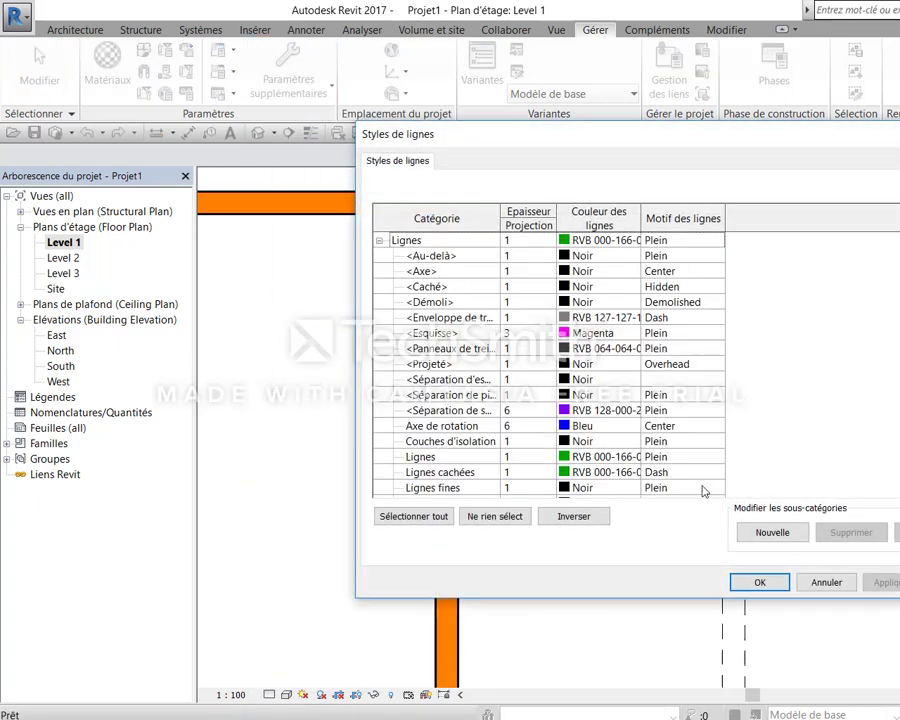
left_click(773, 532)
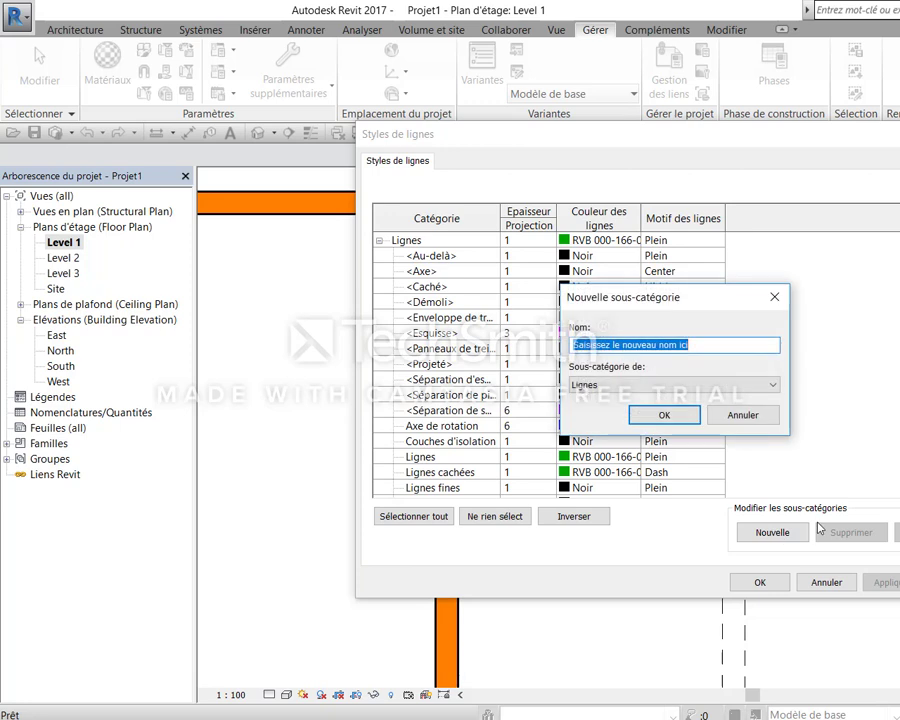
type("Esad po")
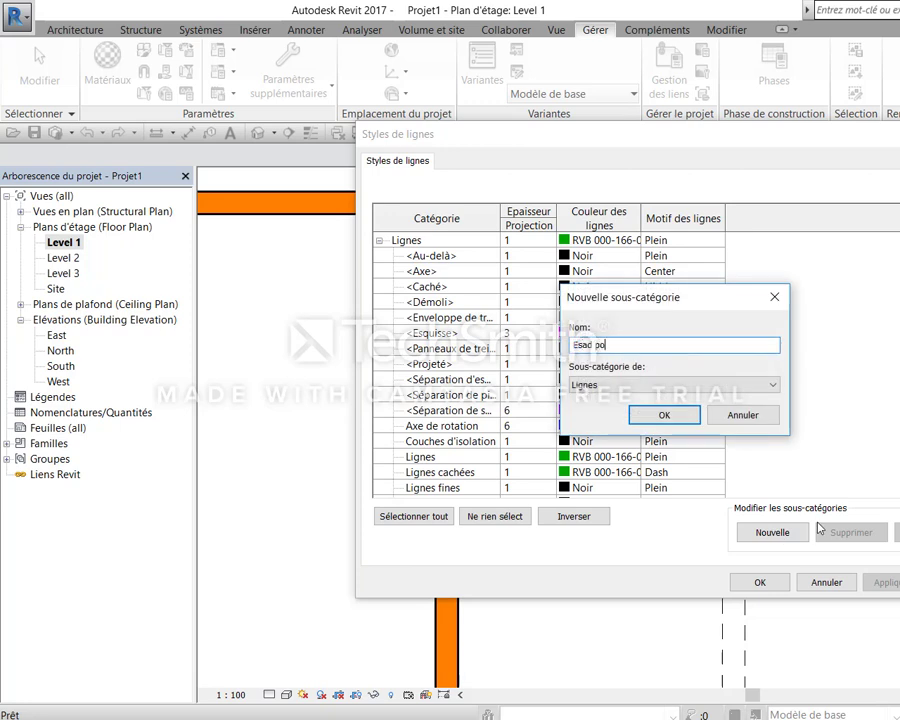
type("ur camoufler")
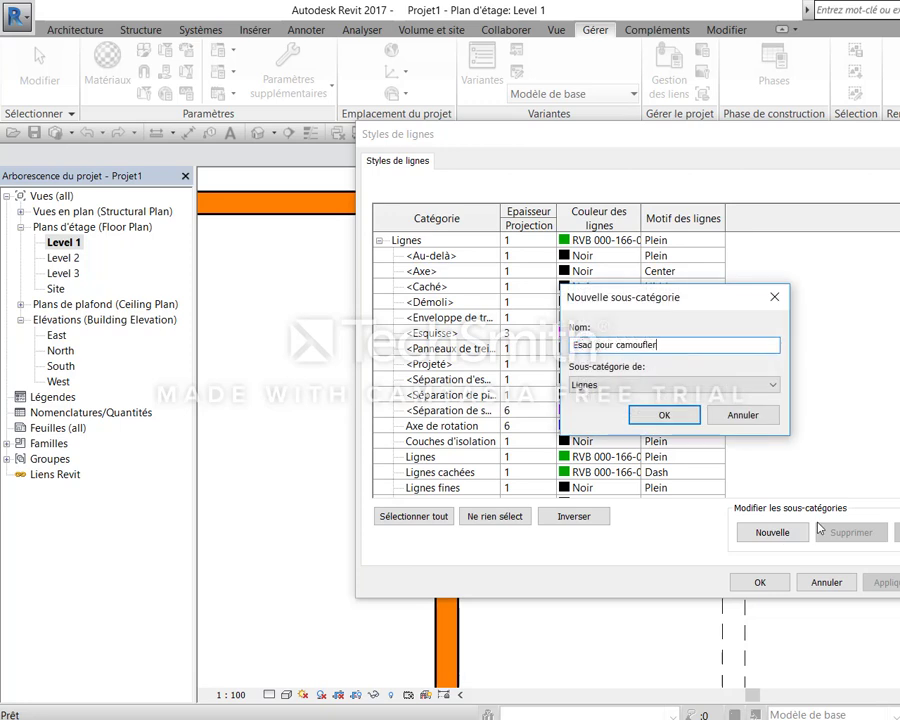
left_click(685, 414)
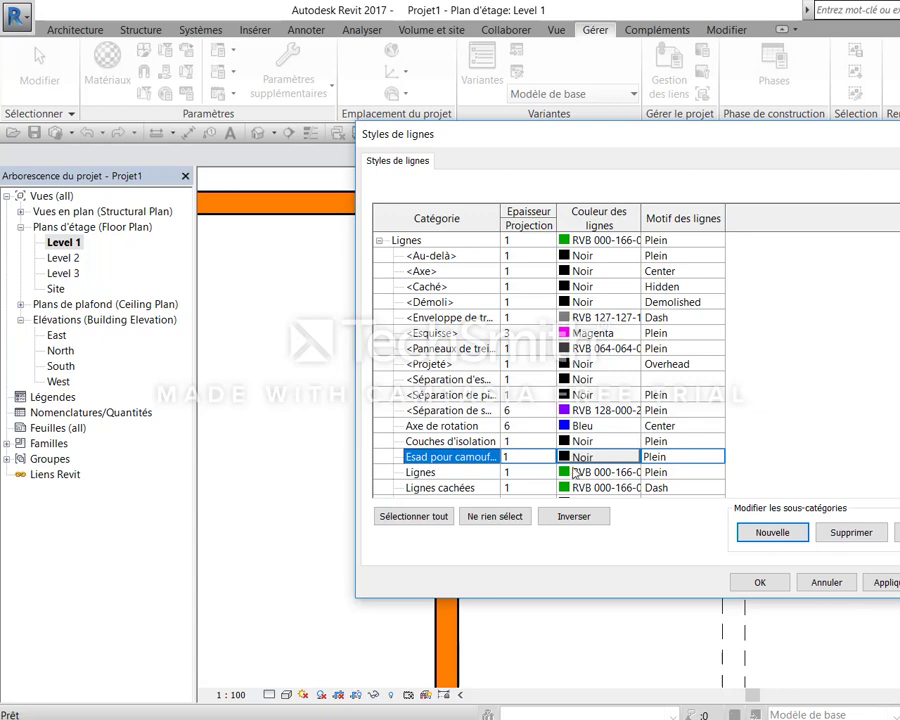
Give the new style grey colour 128-128-128 and the Esad préjury pattern, then apply
left_click(570, 457)
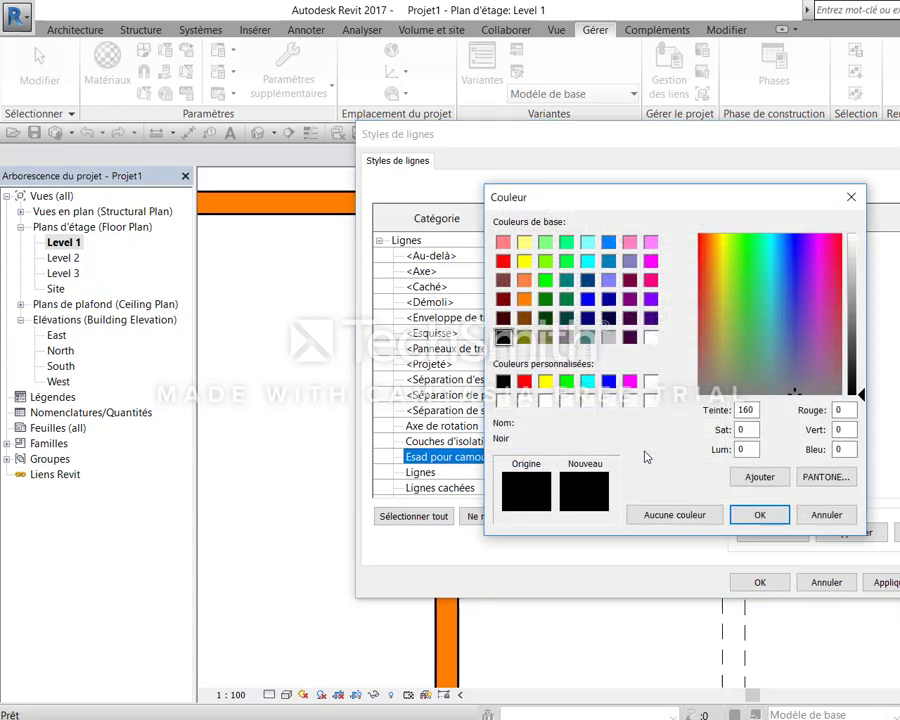
left_click(608, 337)
left_click(759, 515)
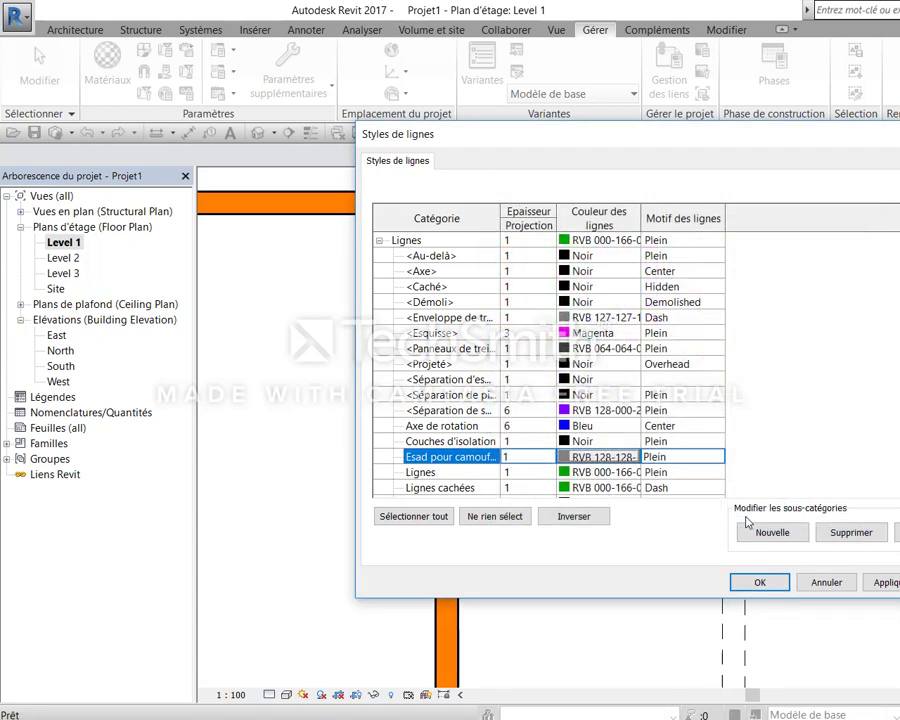
left_click(680, 456)
left_click(718, 456)
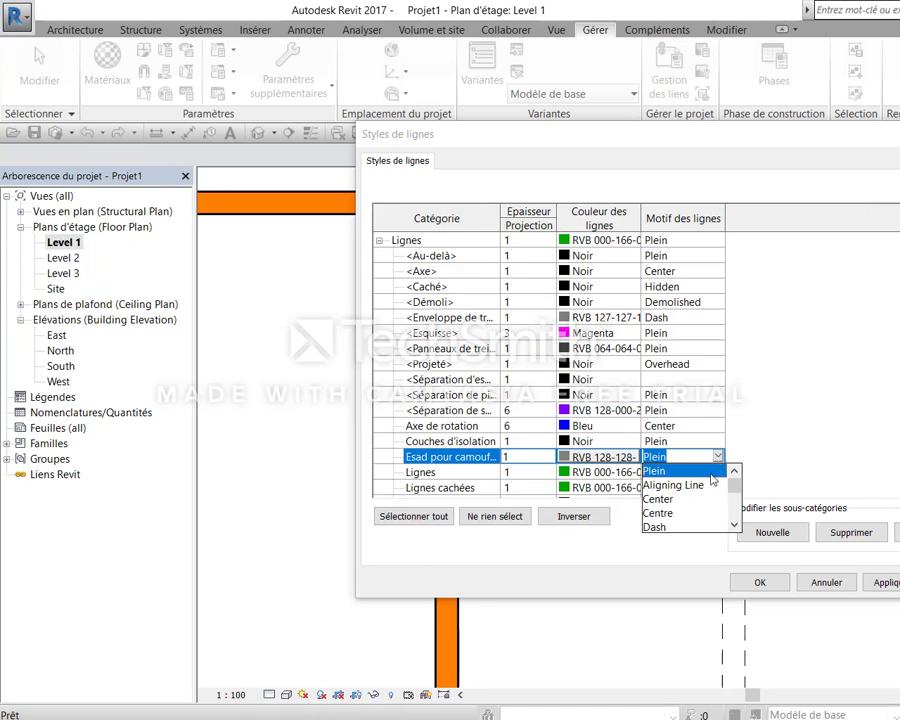
scroll(713, 480, "down", 1)
left_click(680, 511)
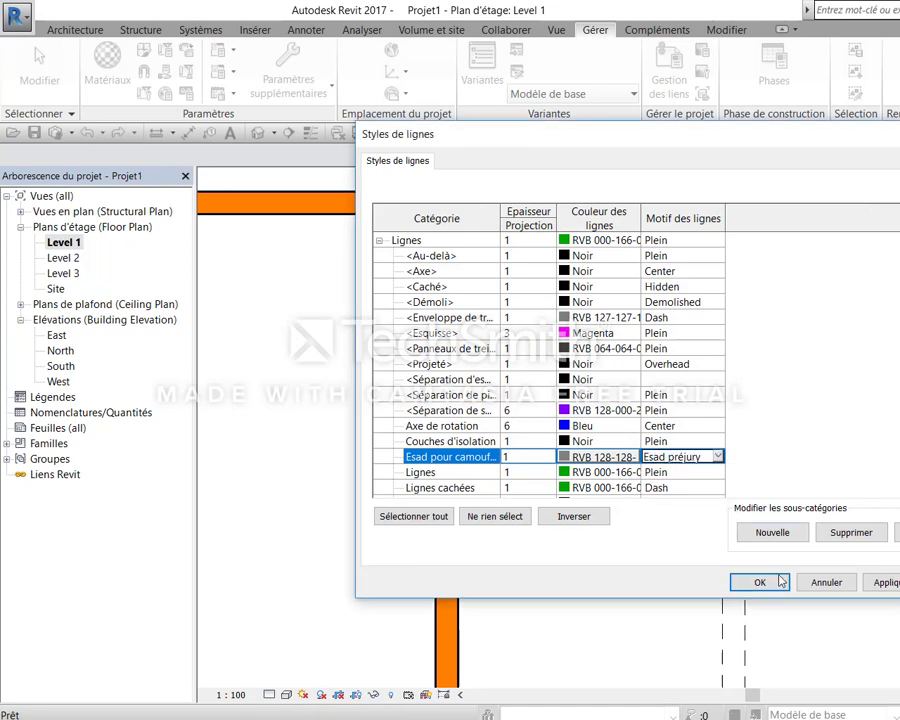
left_click(771, 583)
scroll(770, 556, "down", 3)
scroll(772, 540, "down", 1)
middle_click_drag(772, 540, 664, 548)
scroll(678, 506, "up", 2)
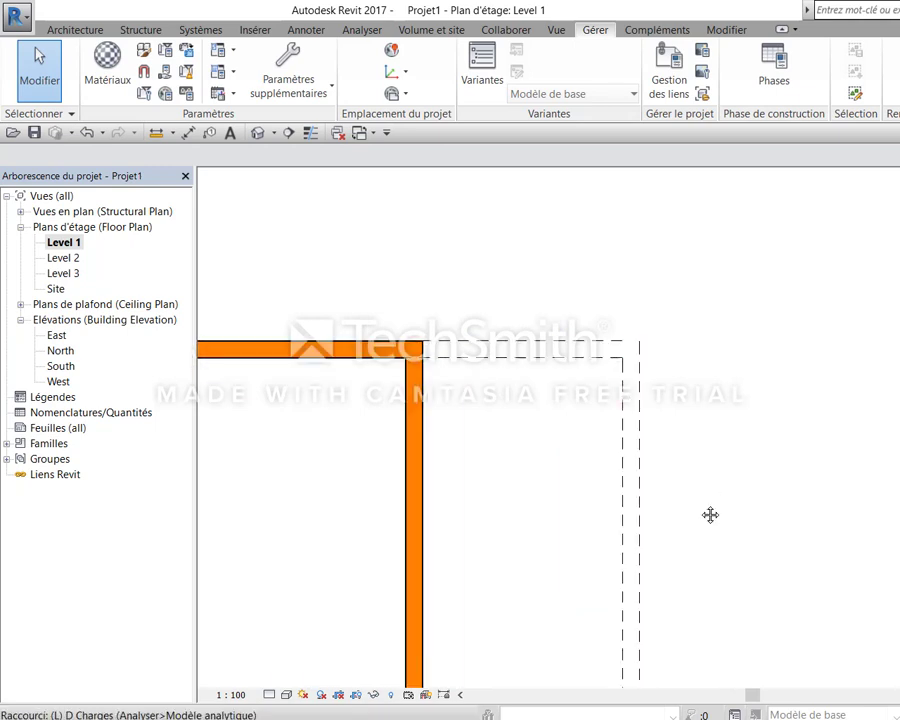
Restyle the dashed line beside the walls to Esad pour camoufler with the Linework tool
key("w")
left_click(815, 80)
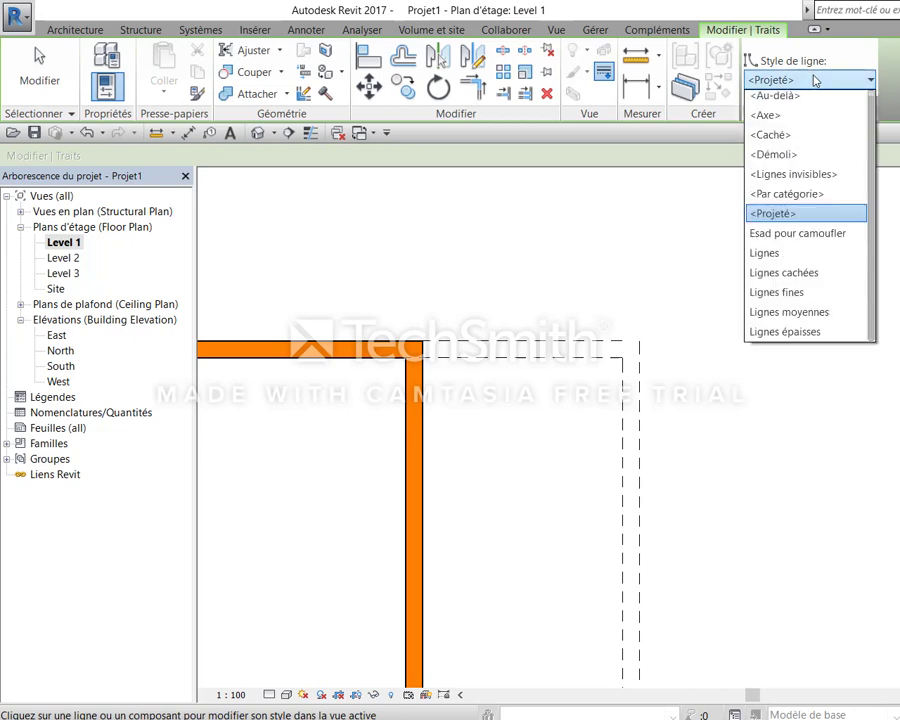
left_click(810, 238)
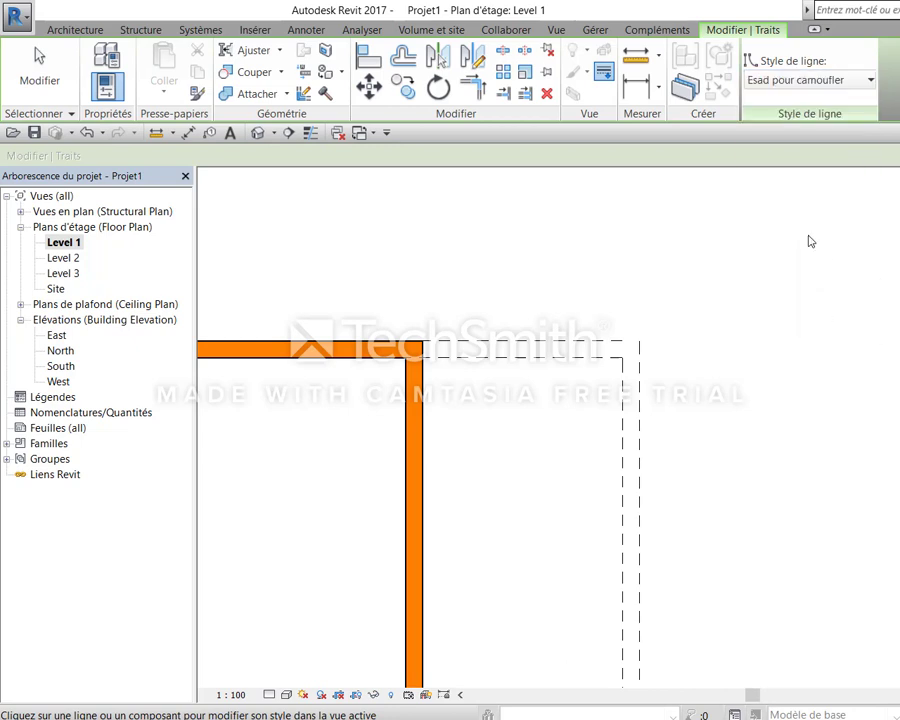
left_click(640, 478)
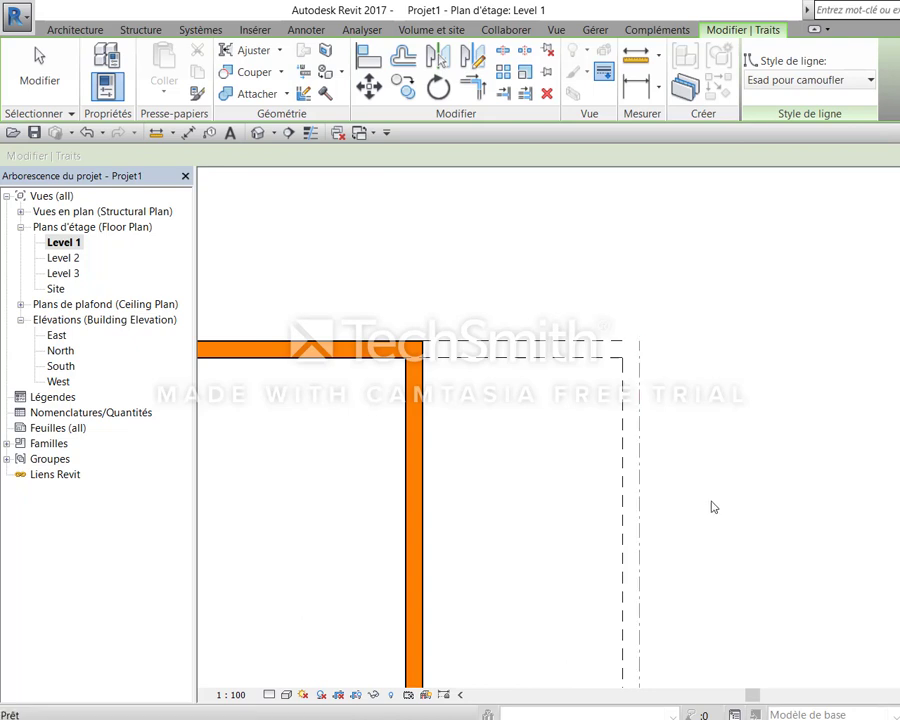
key("Escape")
scroll(670, 526, "up", 2)
scroll(668, 526, "up", 2)
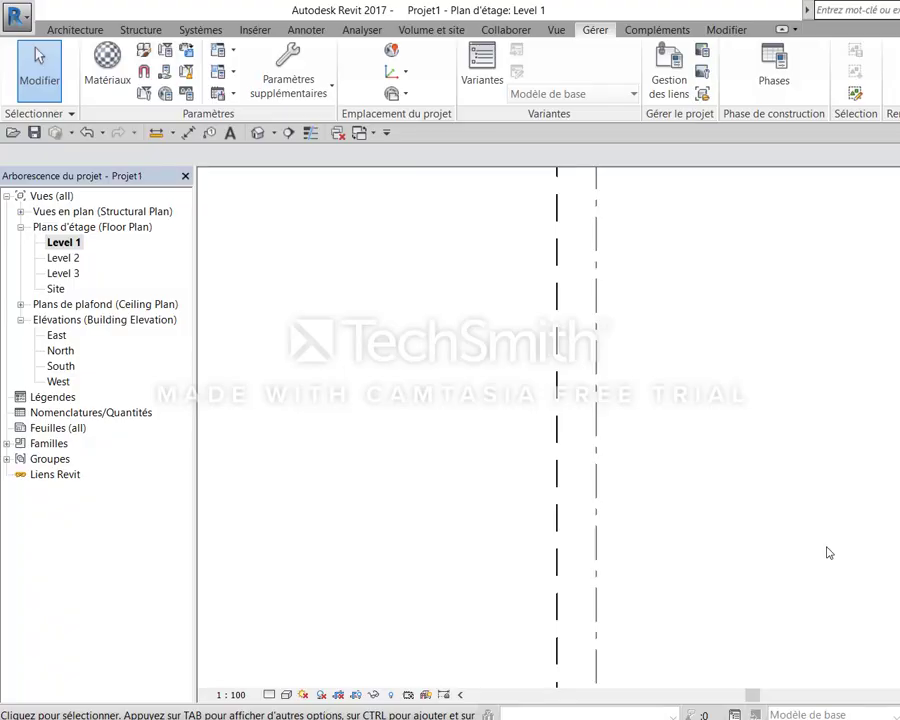
scroll(775, 396, "down", 5)
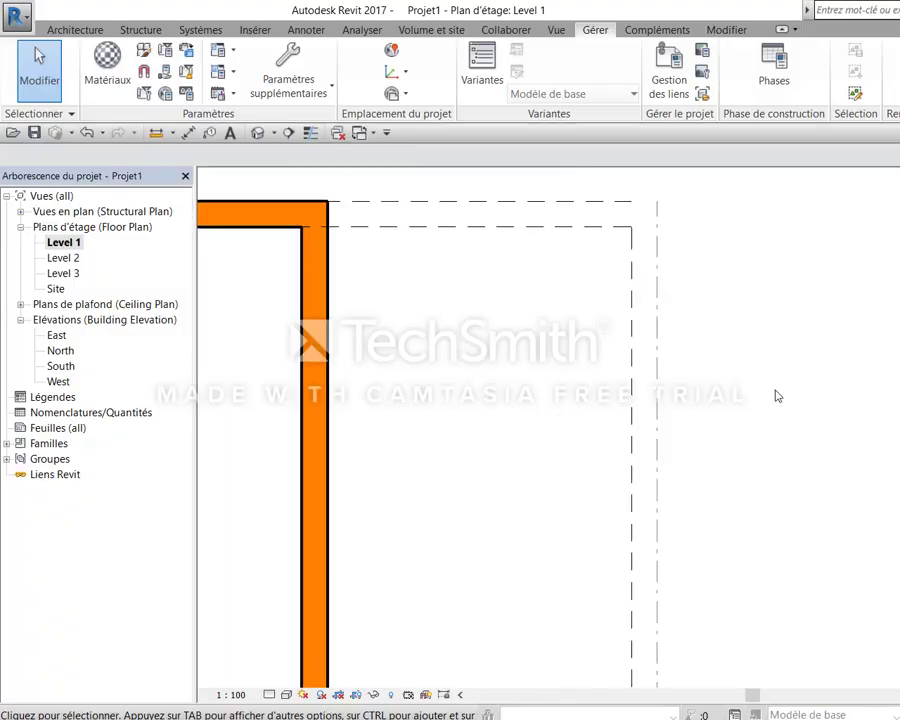
scroll(748, 458, "up", 2)
scroll(709, 428, "up", 1)
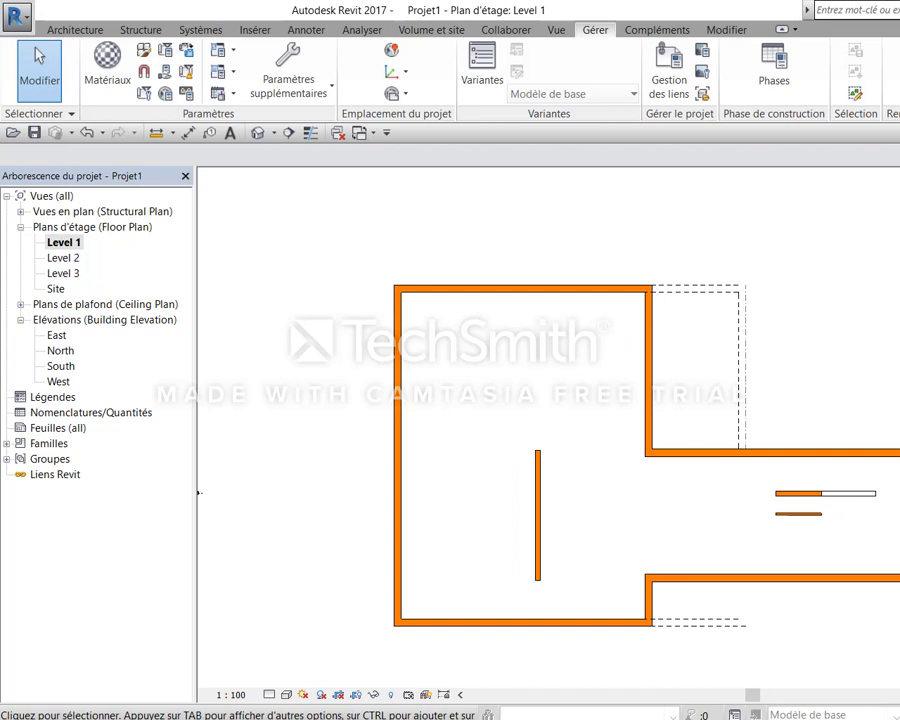
scroll(843, 502, "up", 2)
scroll(843, 468, "up", 3)
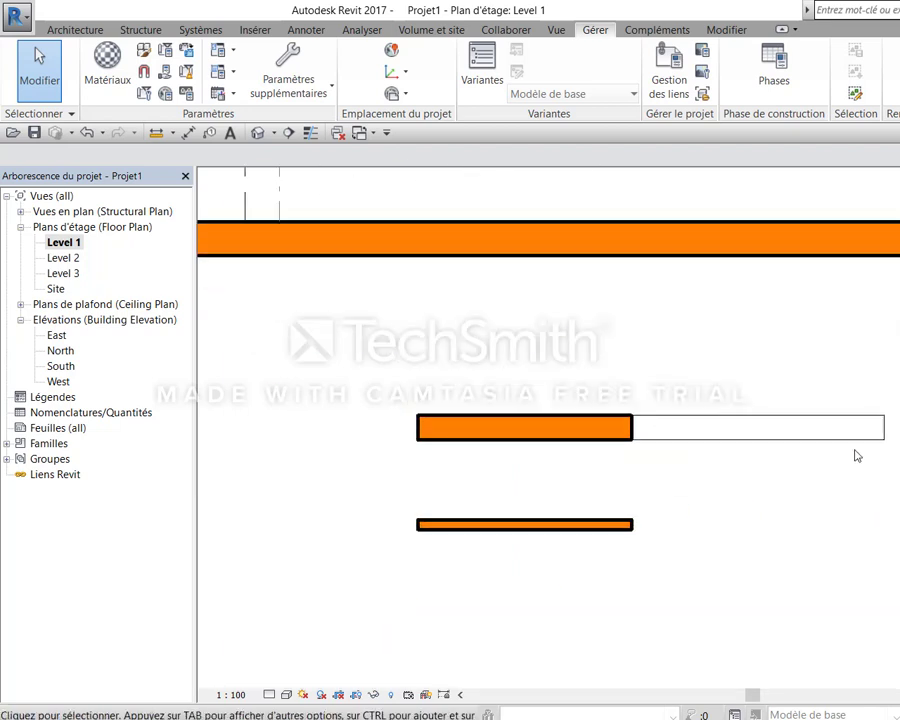
left_click(862, 430)
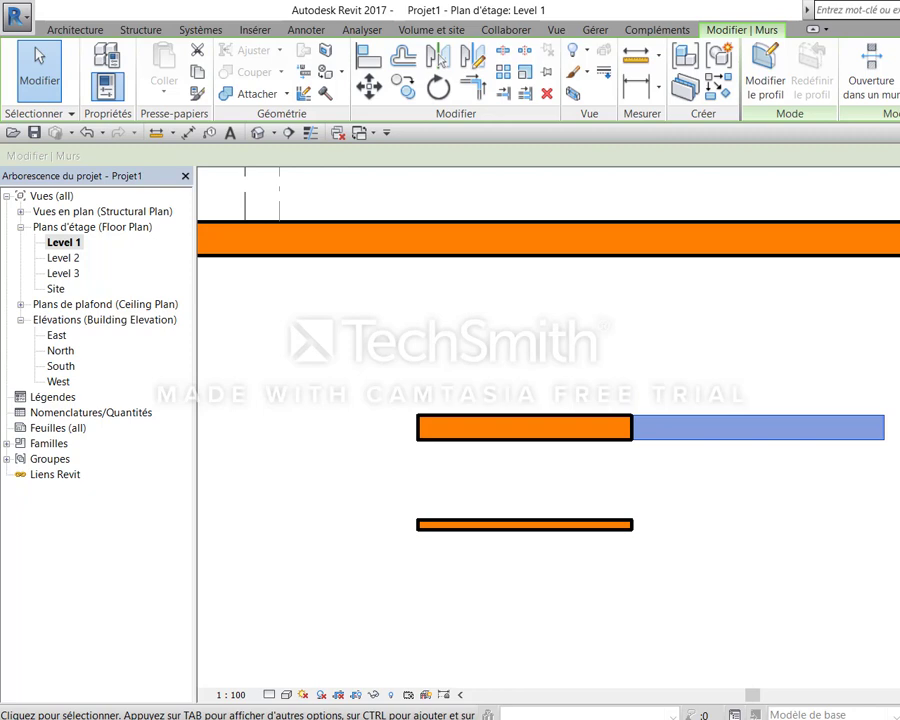
left_click(846, 465)
left_click(846, 427)
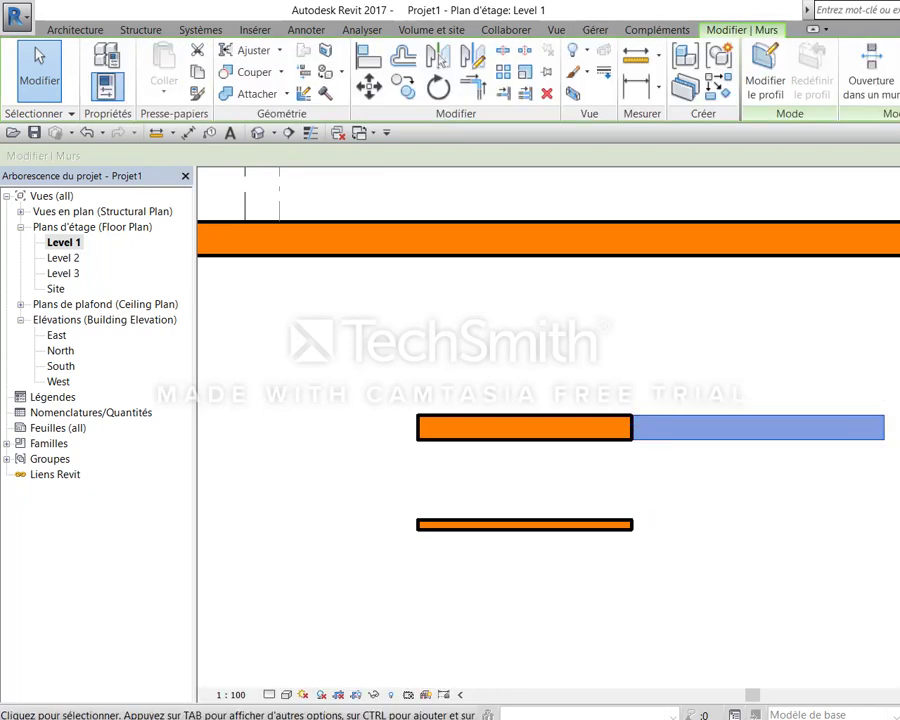
left_click(757, 526)
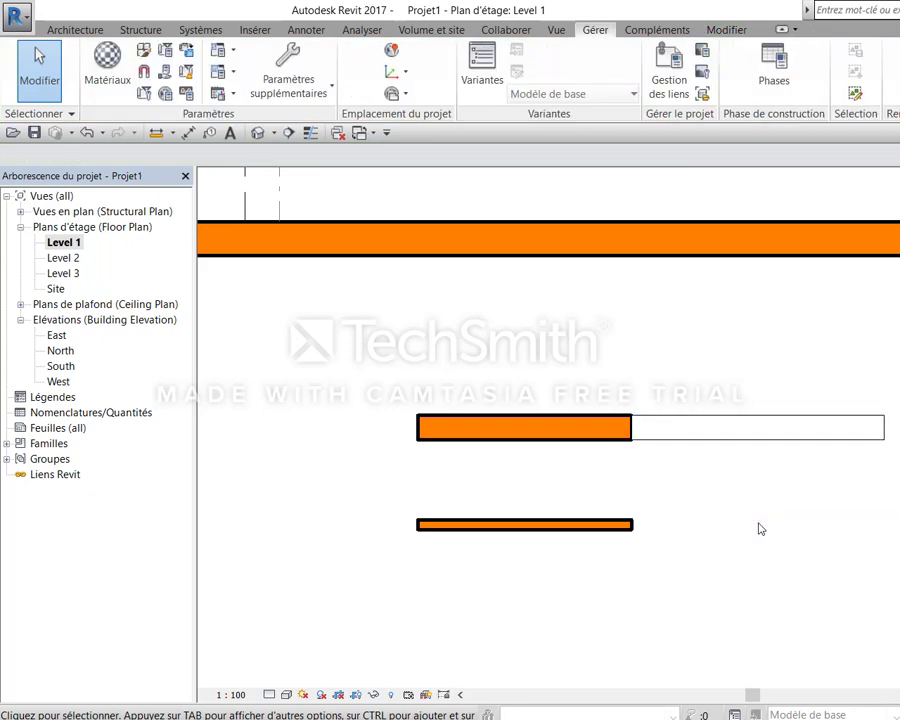
left_click(836, 428)
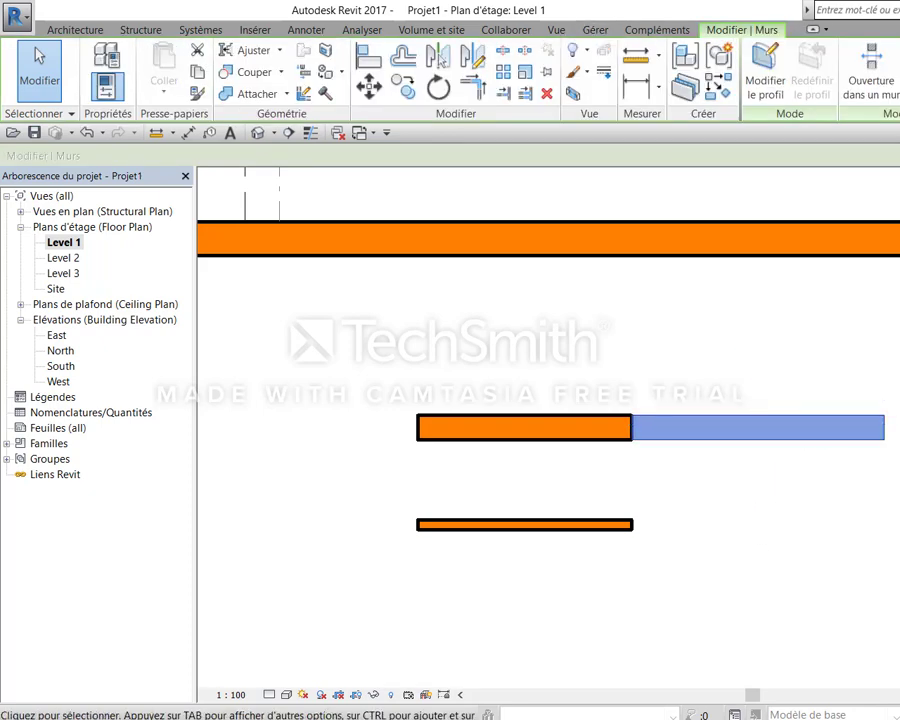
left_click(815, 524)
left_click(781, 422)
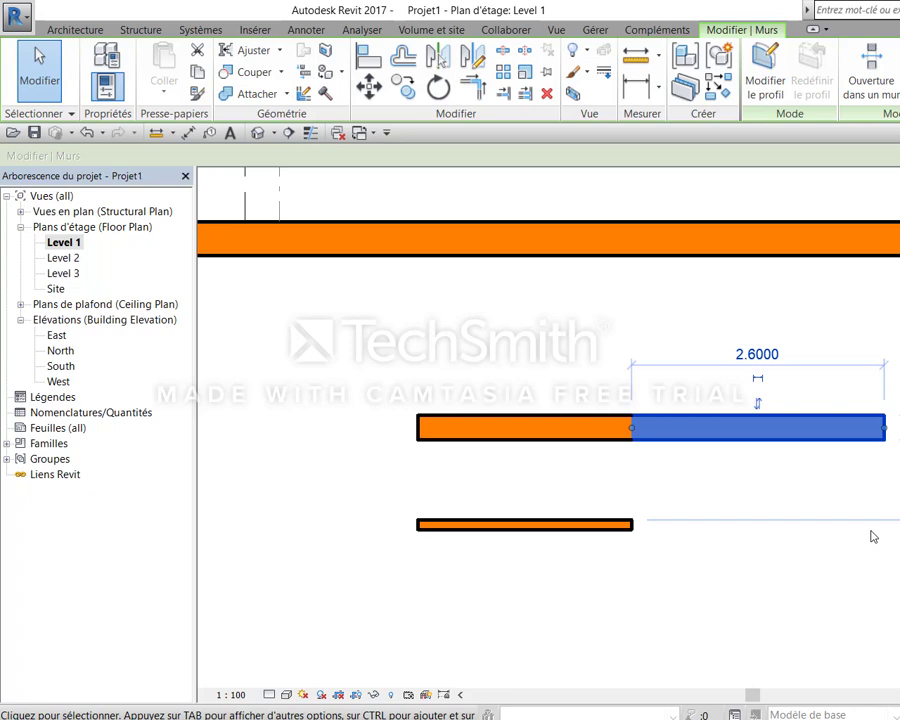
left_click(872, 537)
scroll(548, 424, "up", 2)
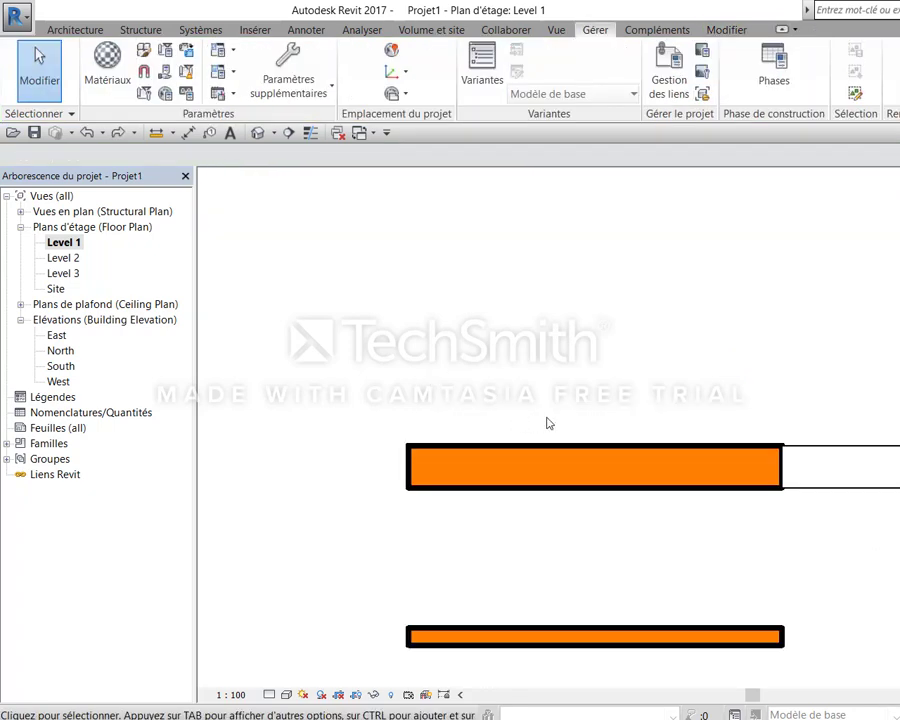
scroll(802, 386, "up", 1)
scroll(820, 432, "up", 1)
scroll(862, 512, "down", 3)
middle_click_drag(862, 512, 633, 432)
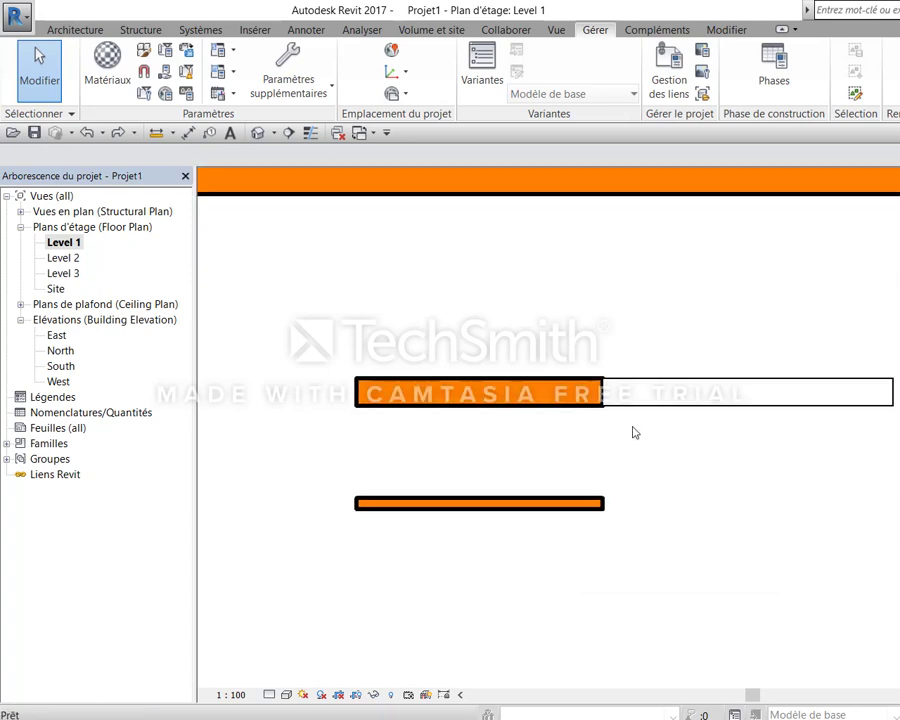
key("v")
key("r")
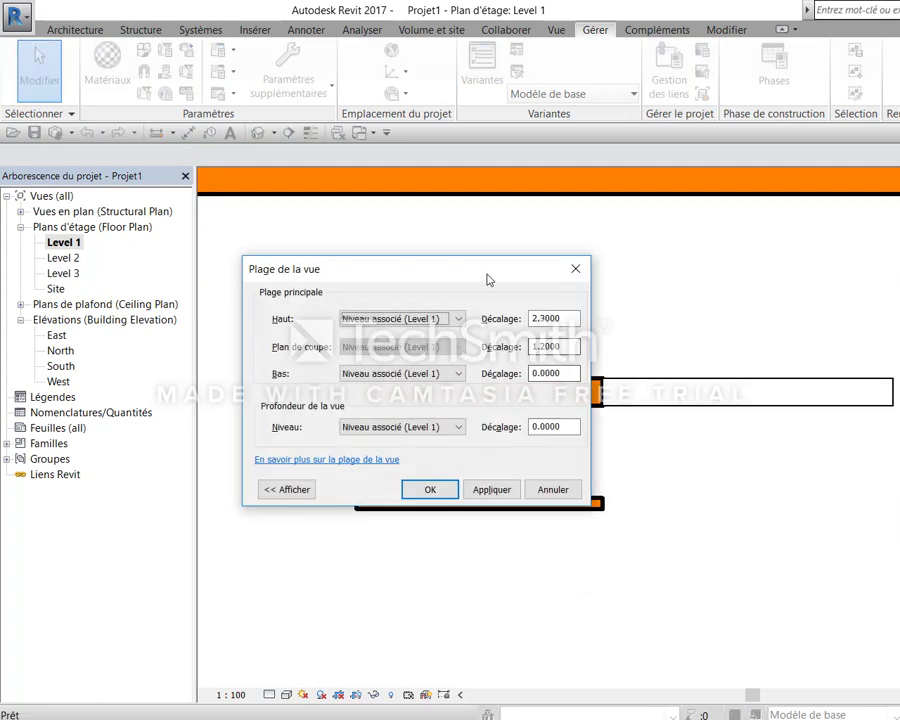
left_click_drag(488, 279, 762, 317)
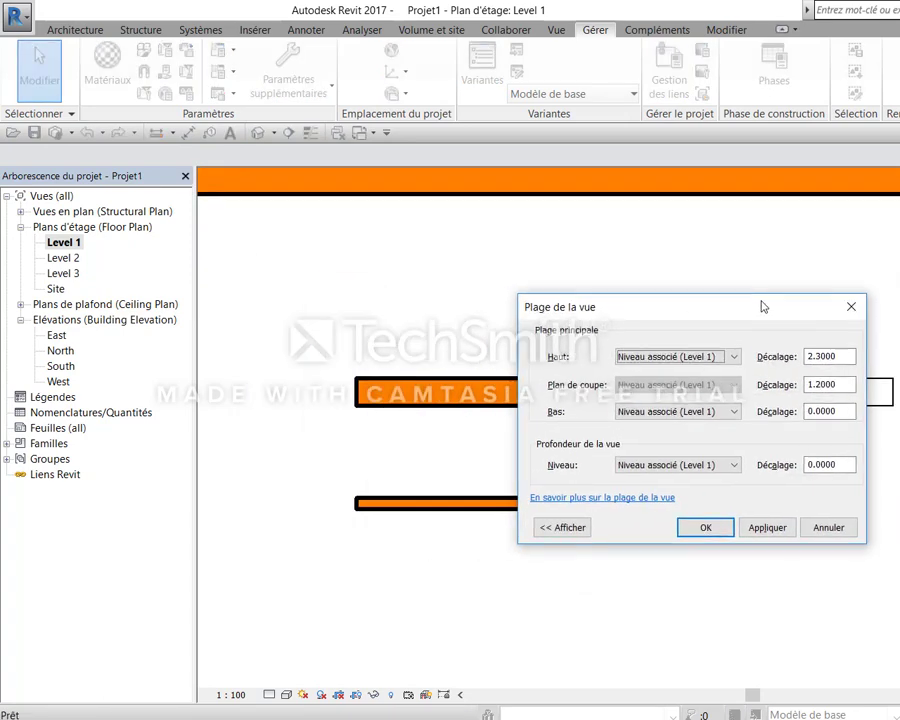
double_click(835, 381)
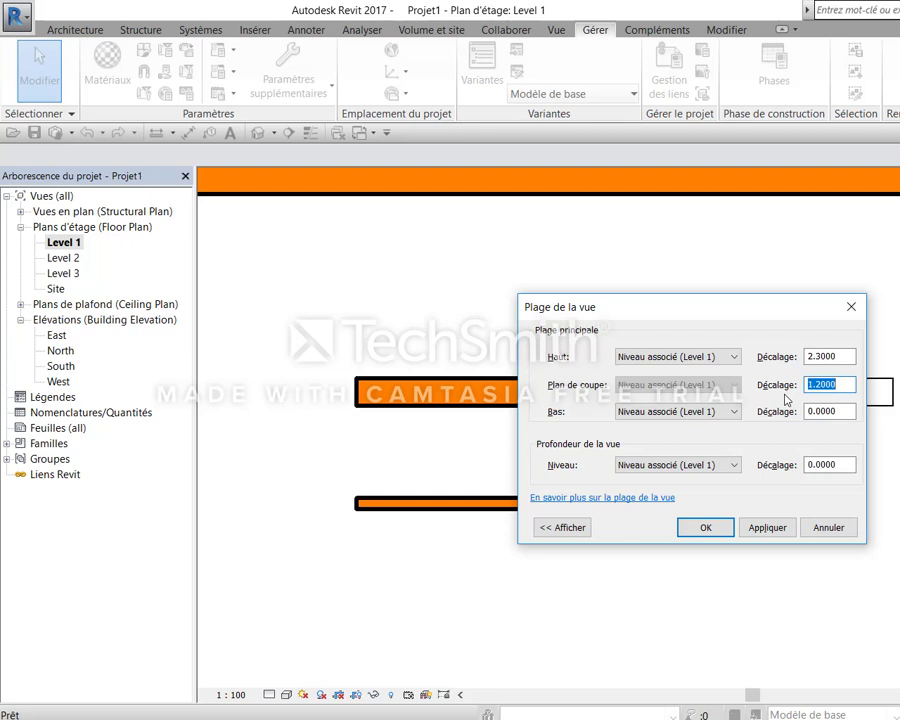
left_click_drag(810, 357, 847, 375)
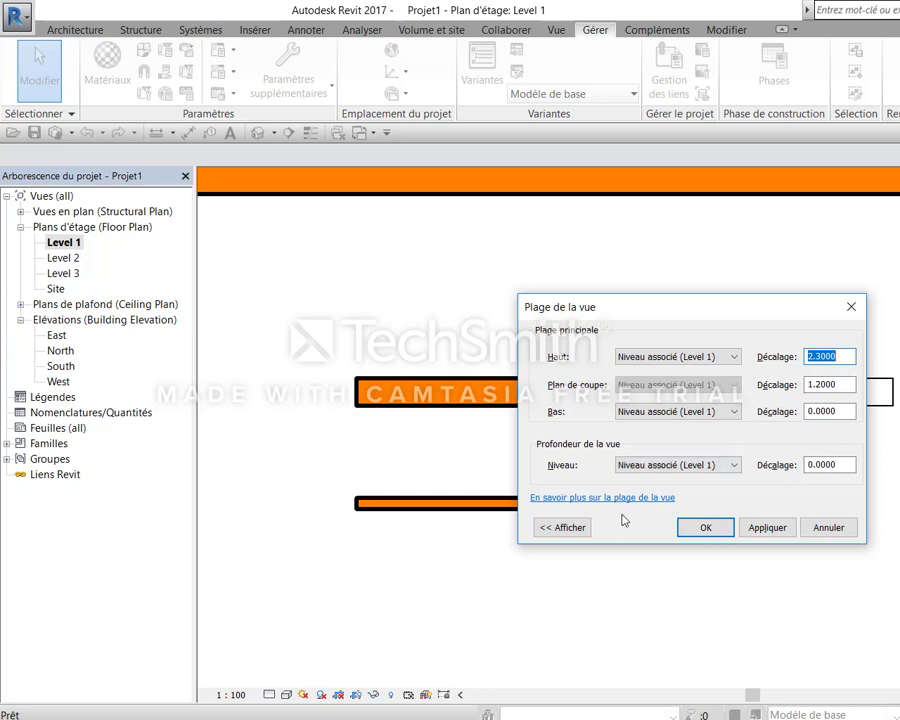
left_click(565, 526)
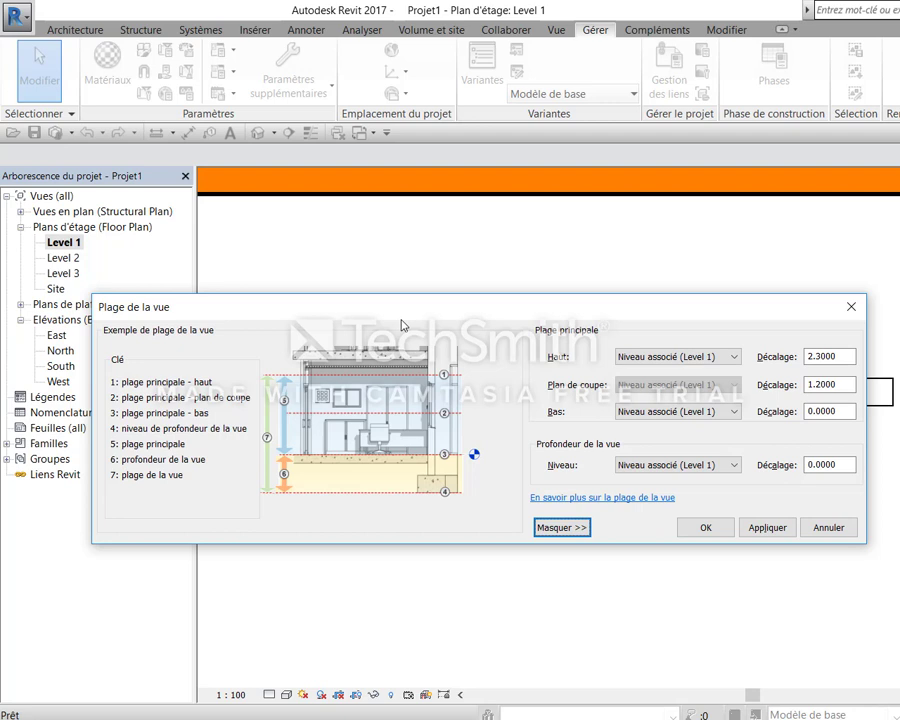
left_click(838, 354)
double_click(826, 410)
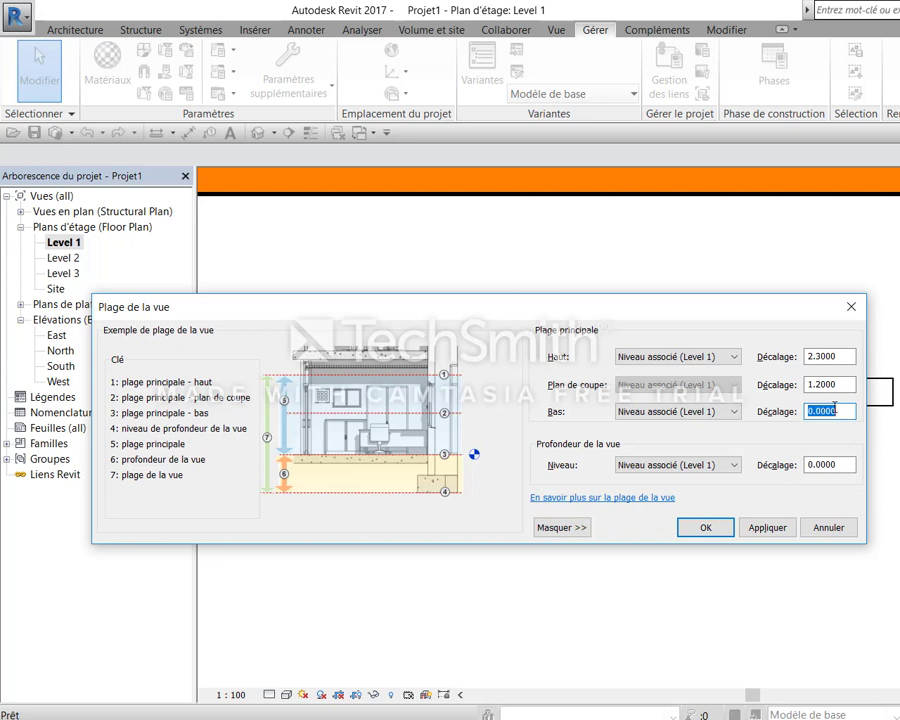
double_click(822, 463)
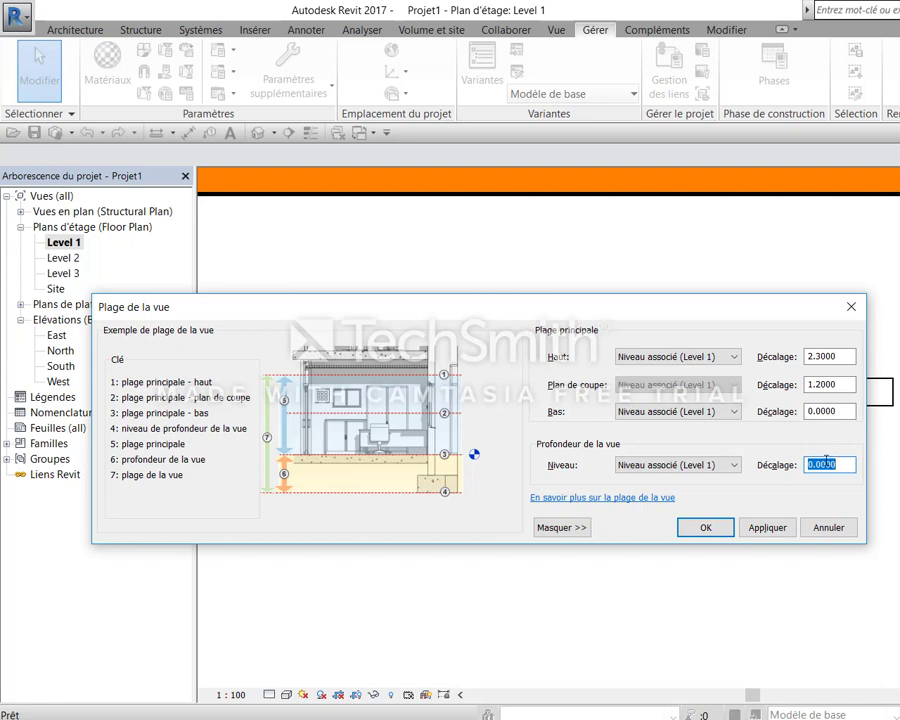
left_click(828, 410)
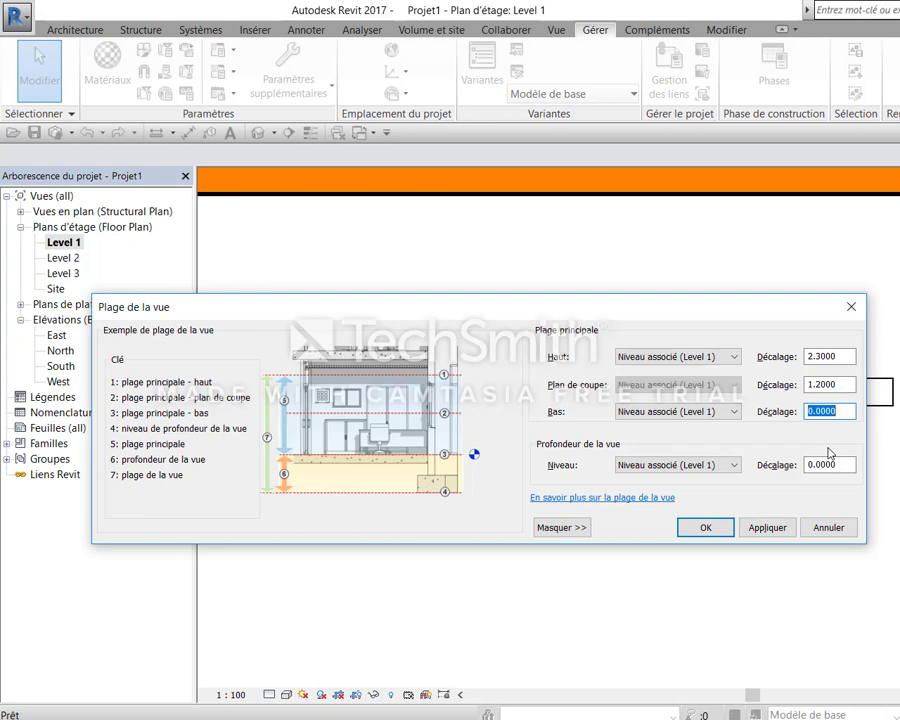
left_click(700, 530)
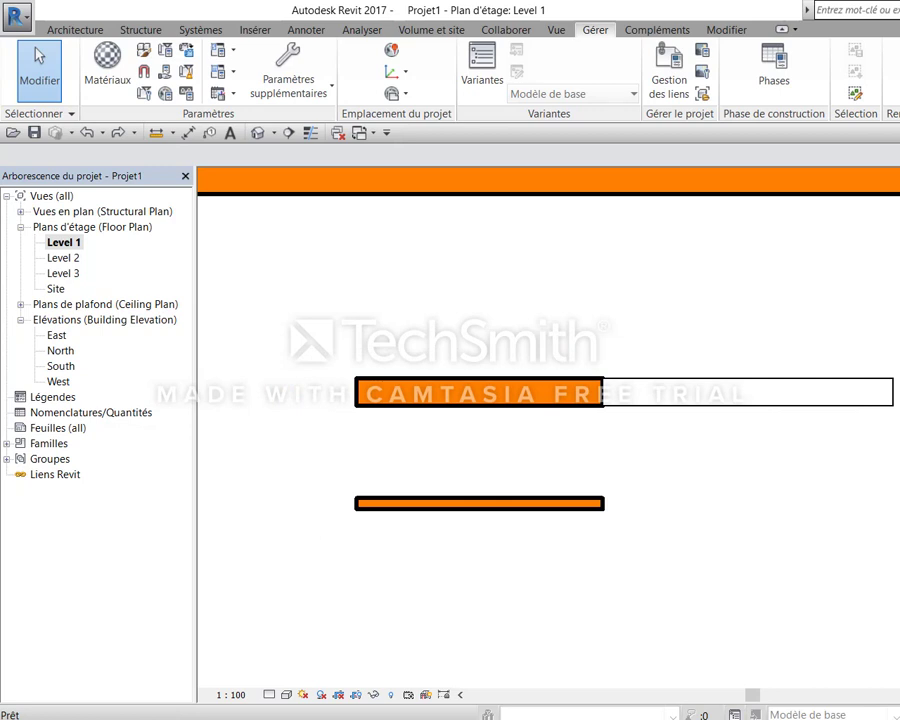
left_click(895, 410)
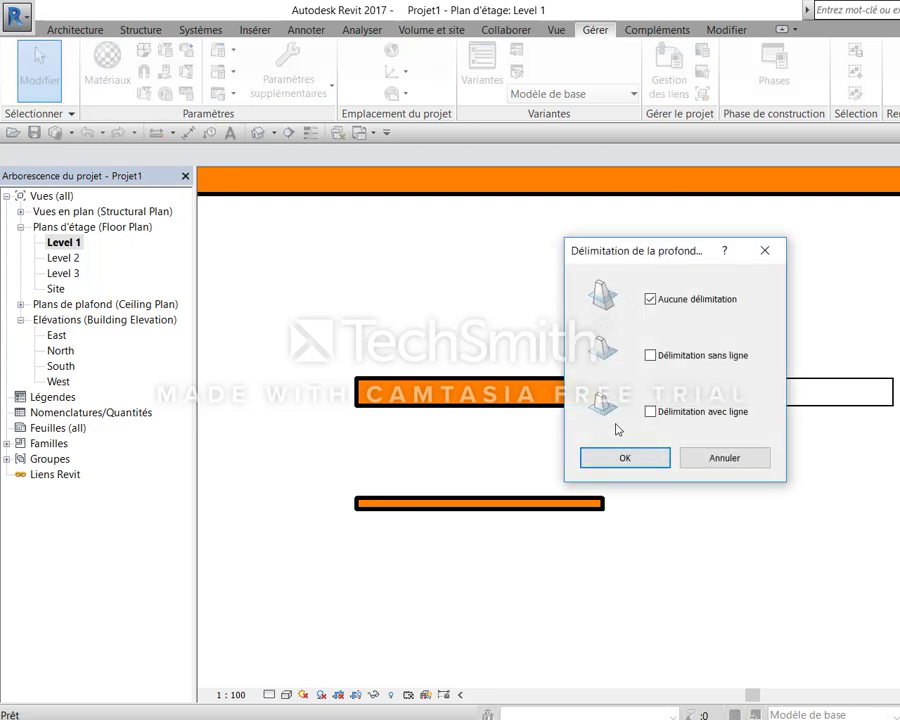
left_click(651, 411)
left_click(703, 299)
key("Return")
Open View Range with VR, expand its diagram, and keep the current offsets
scroll(788, 472, "down", 5)
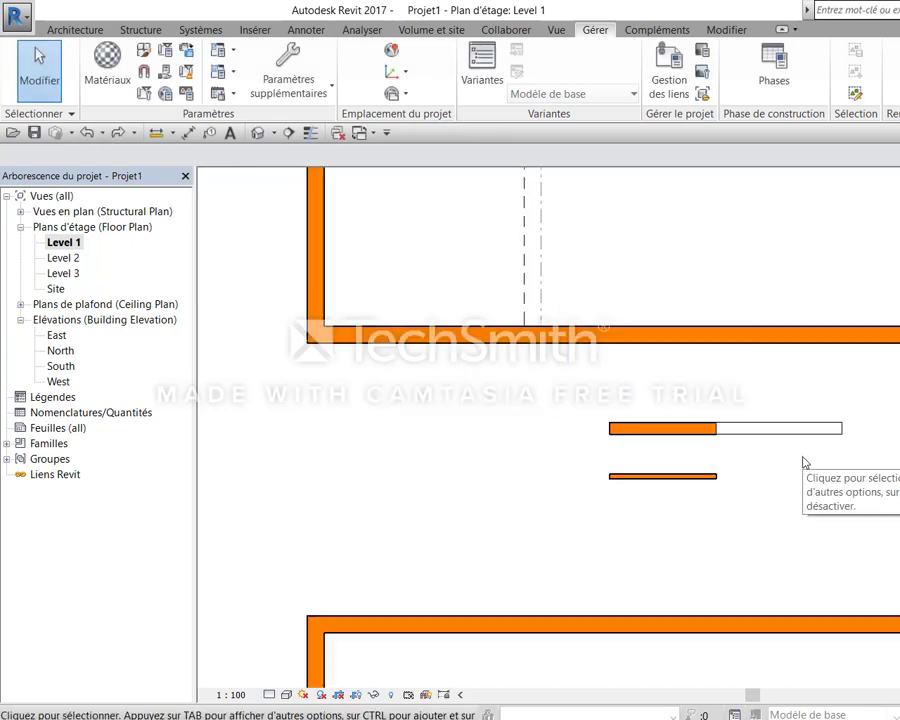
middle_click_drag(769, 477, 776, 472)
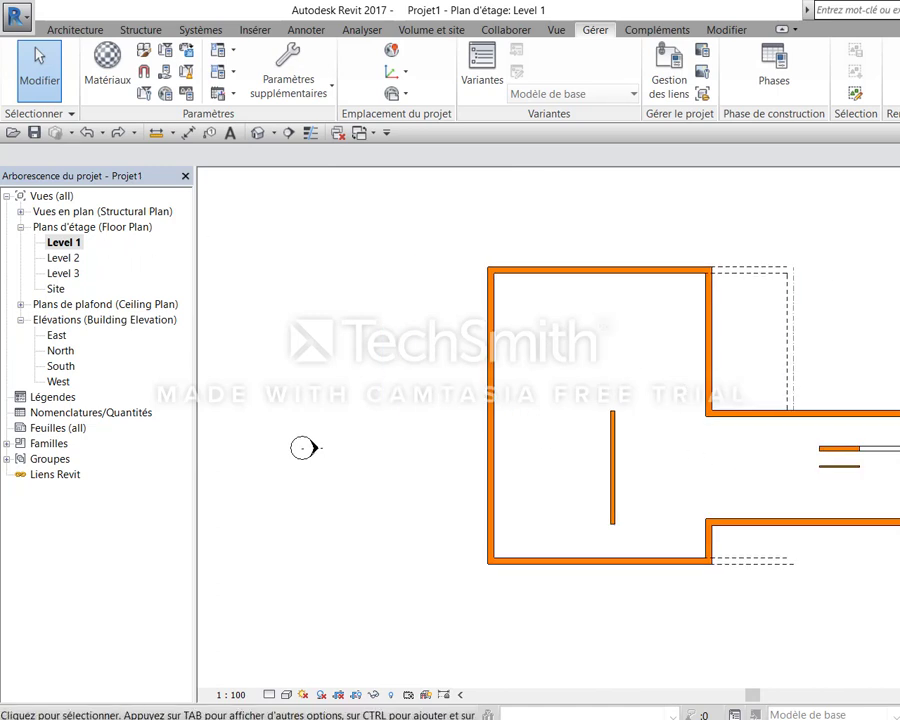
key("v")
key("r")
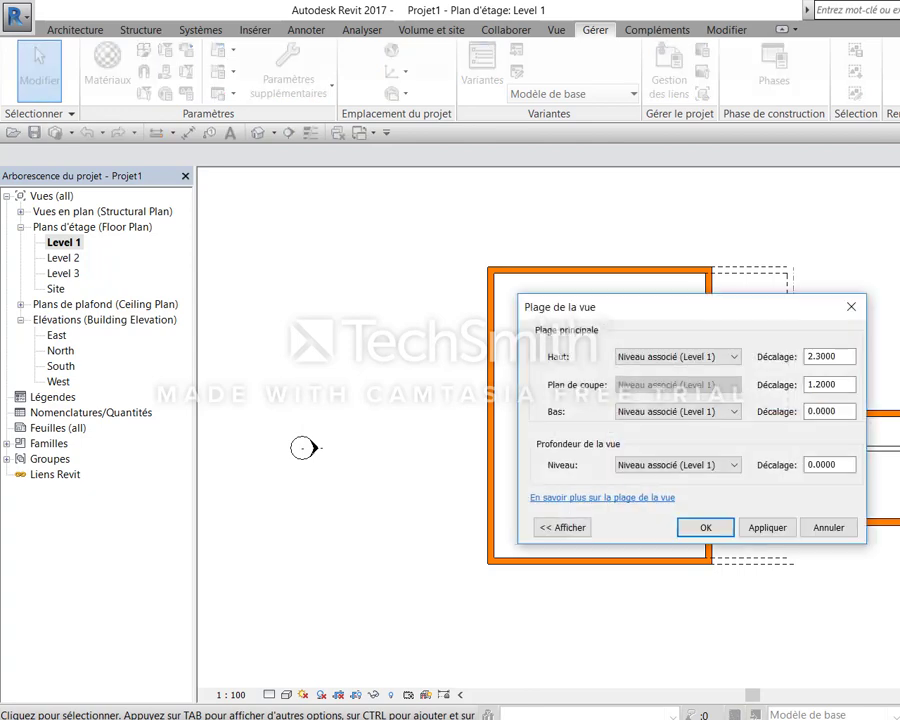
left_click(563, 527)
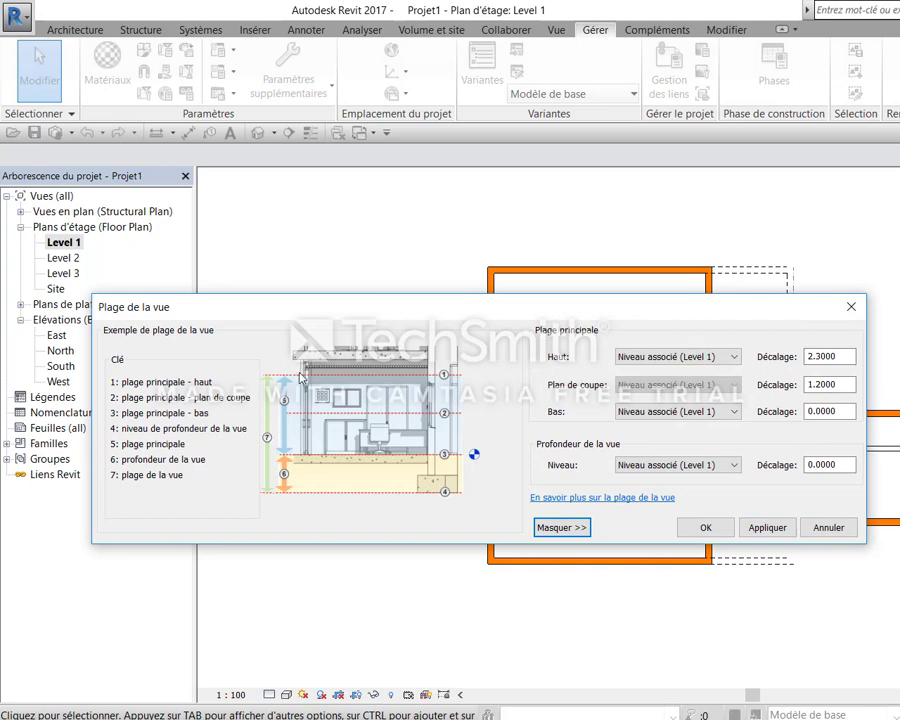
left_click(768, 530)
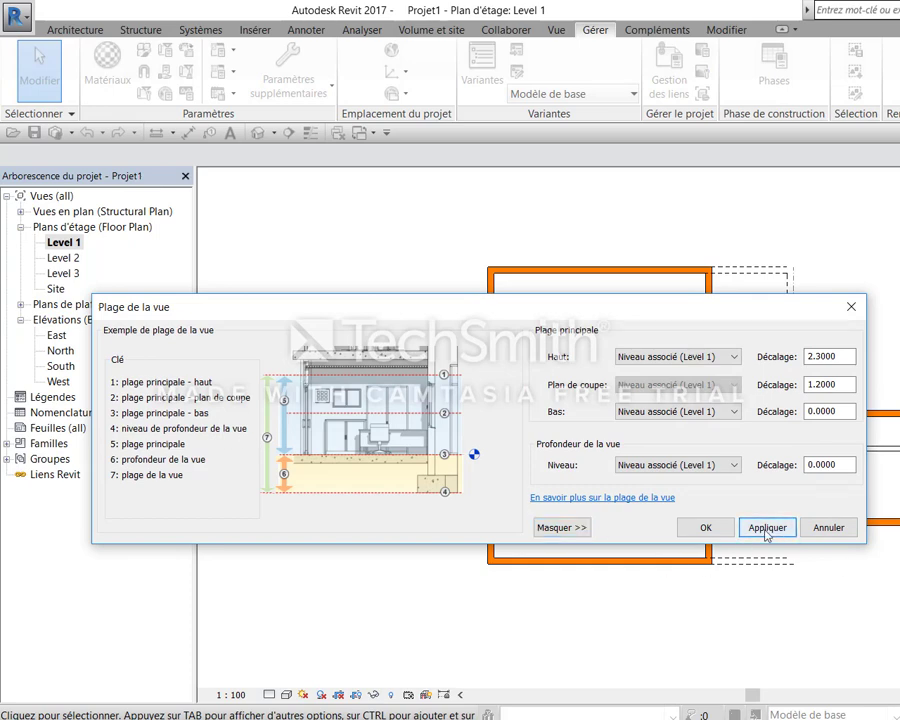
left_click(848, 527)
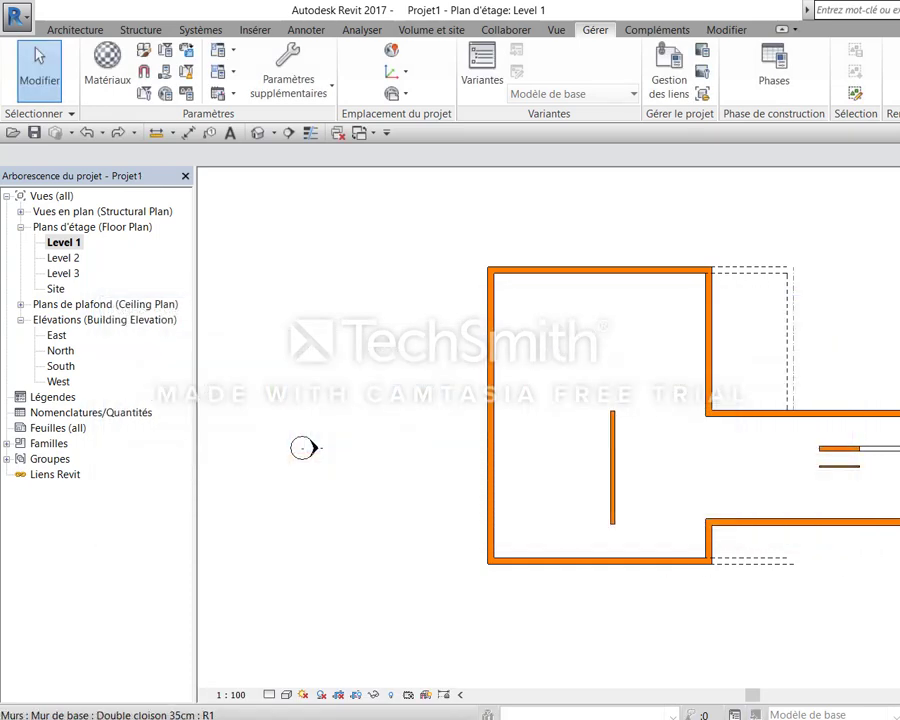
Reopen View Range and confirm offsets 2.3000, 1.2000 and 0.0000 unchanged
key("v")
key("r")
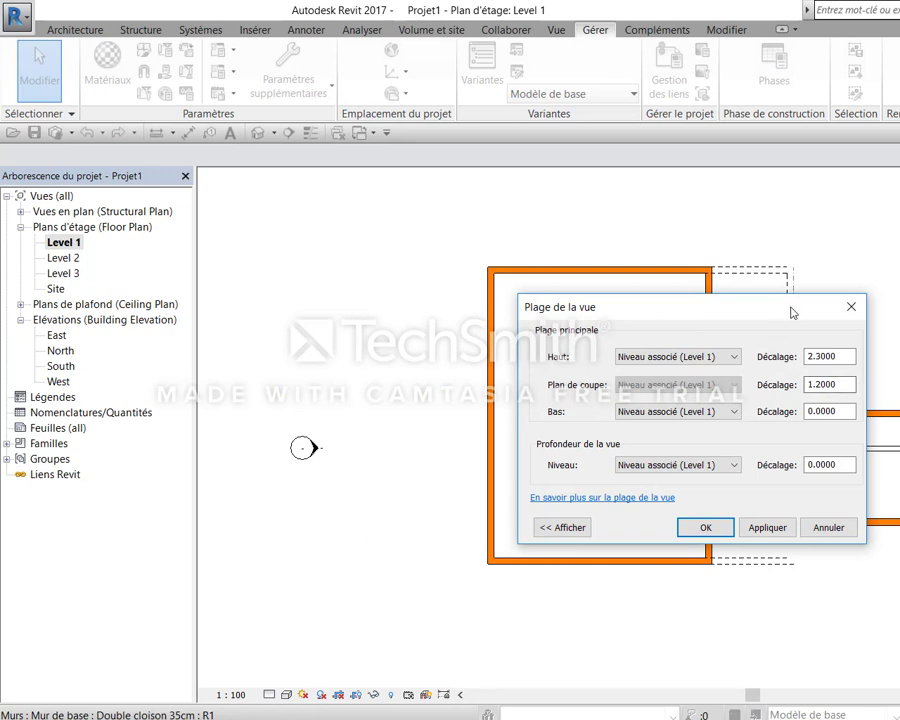
left_click_drag(793, 312, 808, 281)
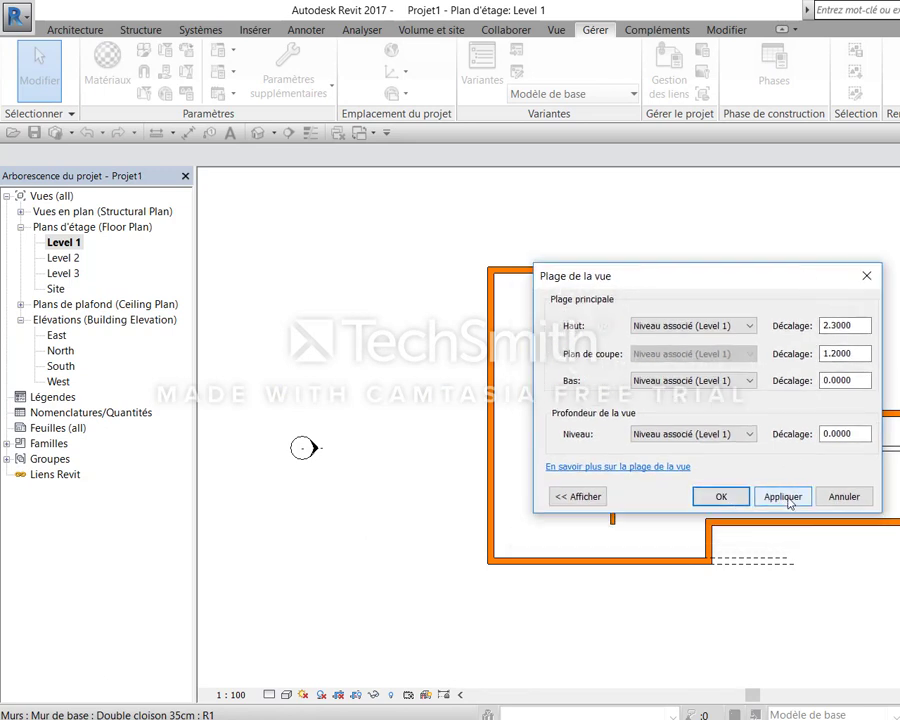
left_click(726, 497)
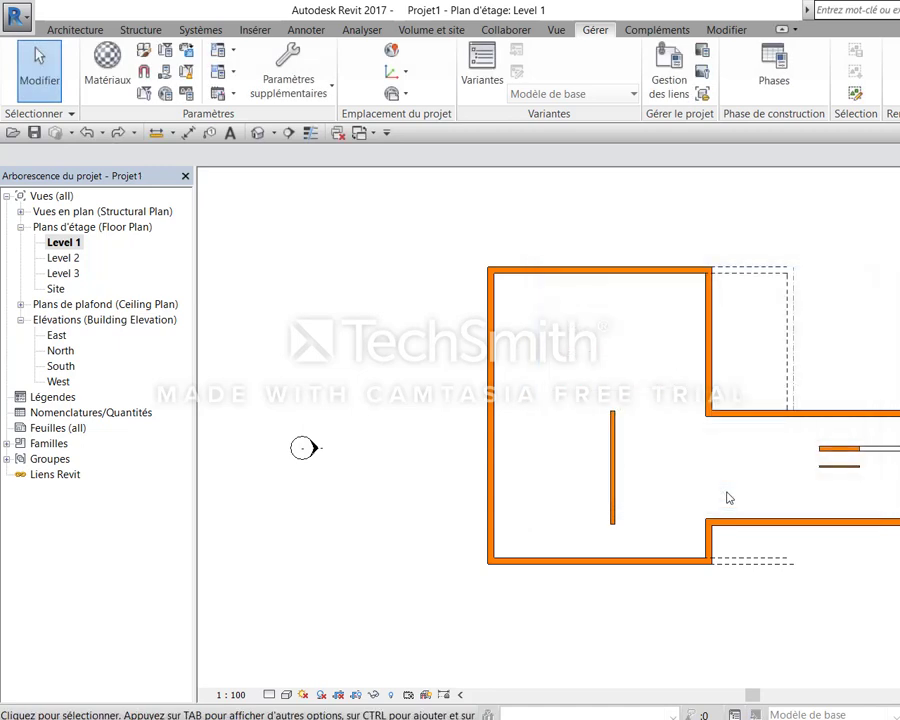
scroll(813, 466, "up", 2)
scroll(761, 558, "up", 1)
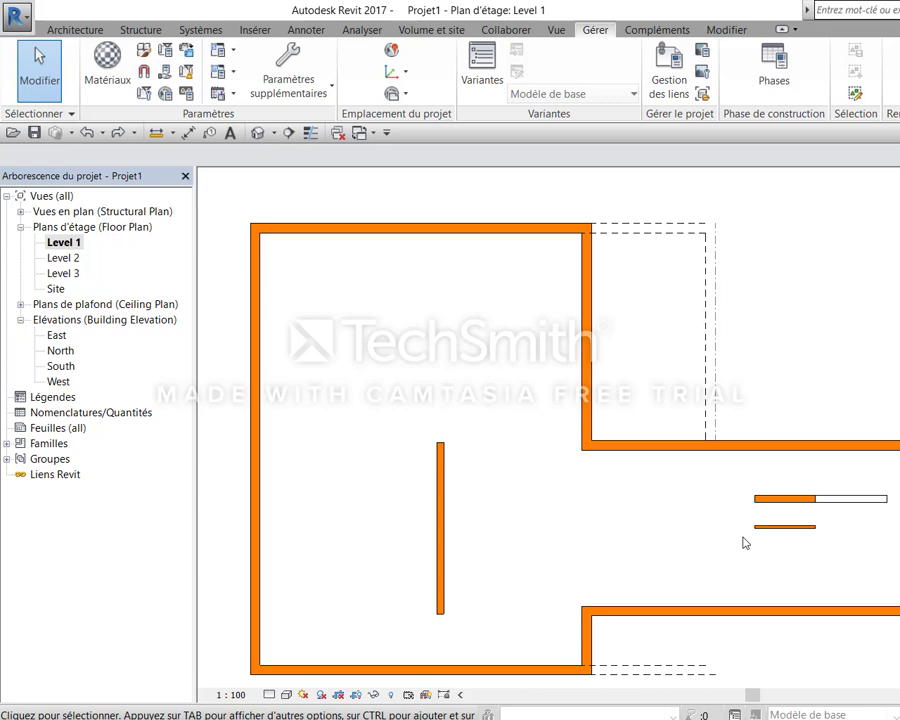
scroll(743, 543, "down", 1)
scroll(743, 543, "down", 1)
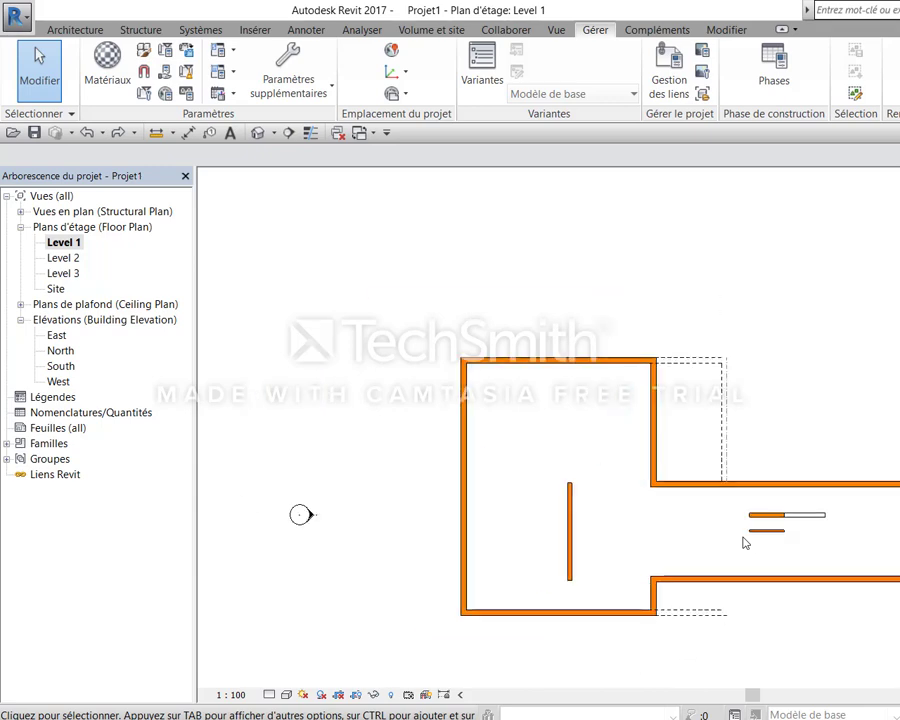
Start the Grid tool with GR and draw vertical gridlines 1 and 2 at the left and interior walls
key("g")
key("r")
left_click(790, 405)
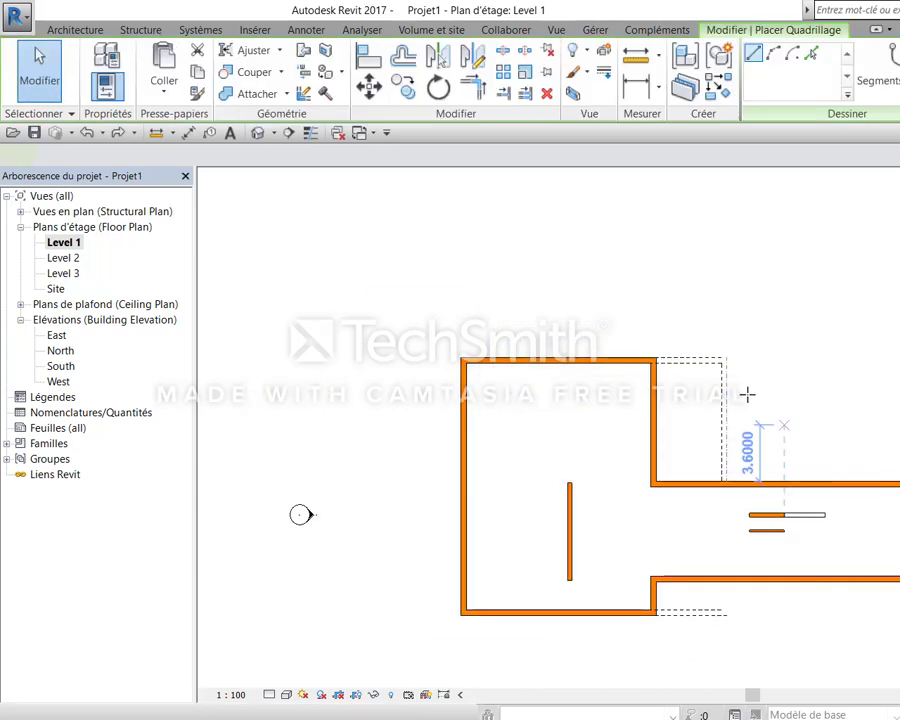
left_click(432, 382)
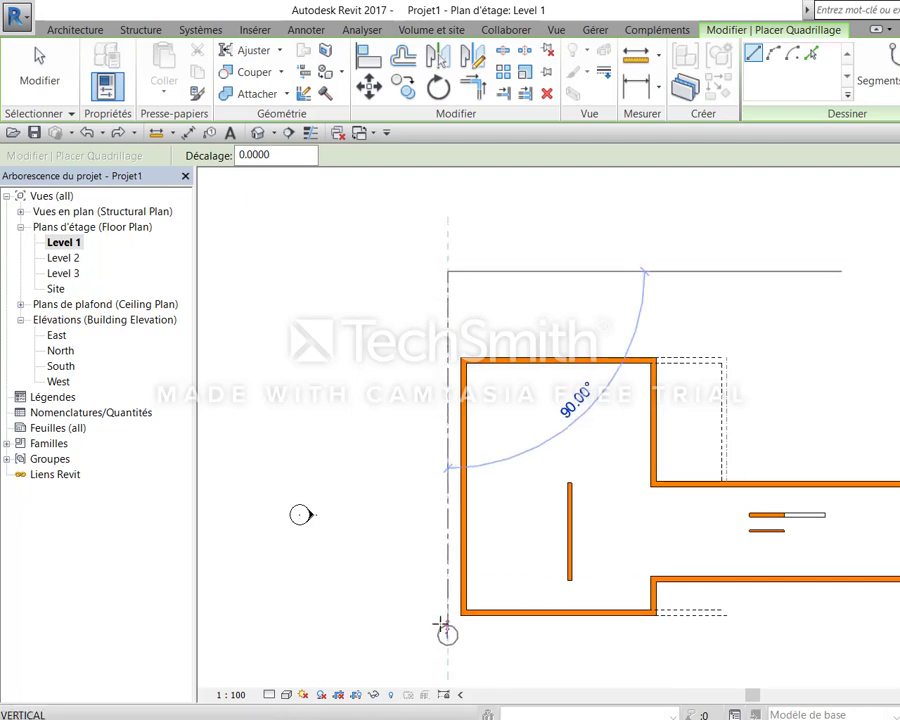
key("Escape")
left_click(452, 657)
left_click(452, 262)
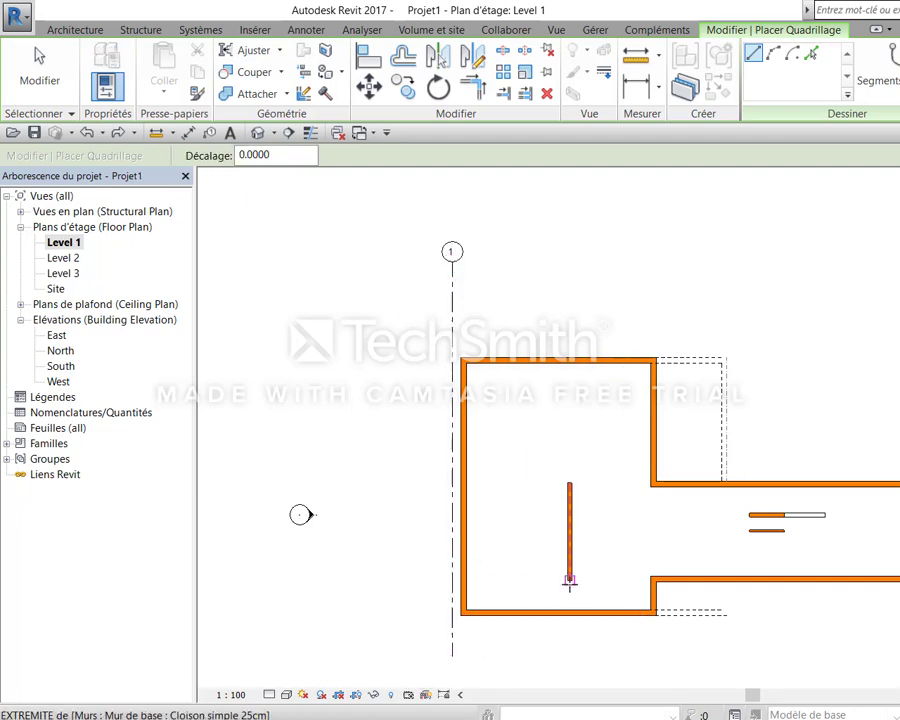
left_click(570, 657)
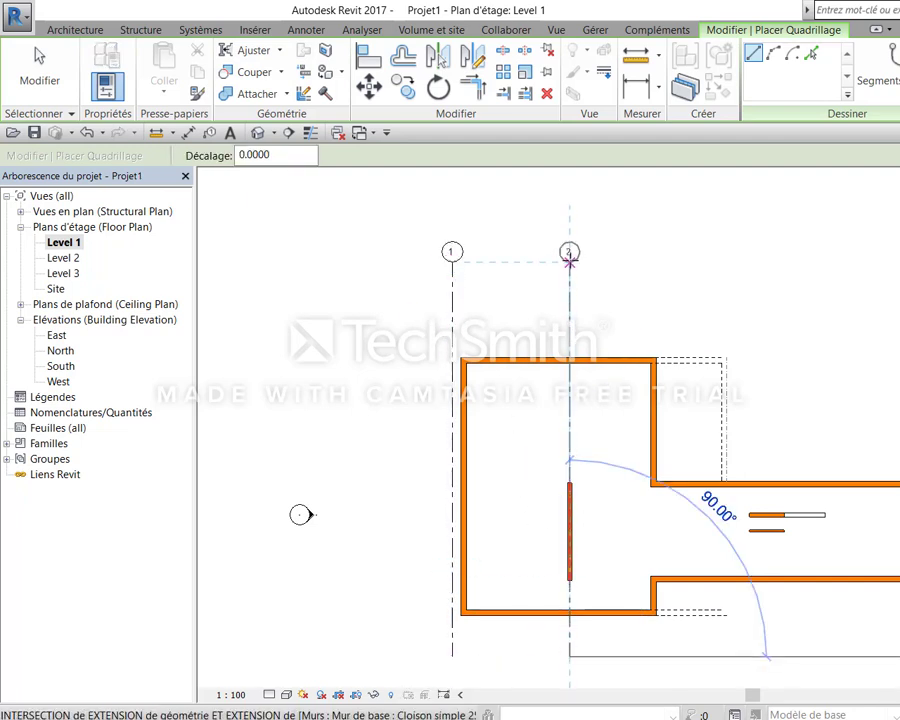
left_click(569, 262)
Draw vertical gridlines 3, 4 and 5 further right across the plan
left_click(652, 657)
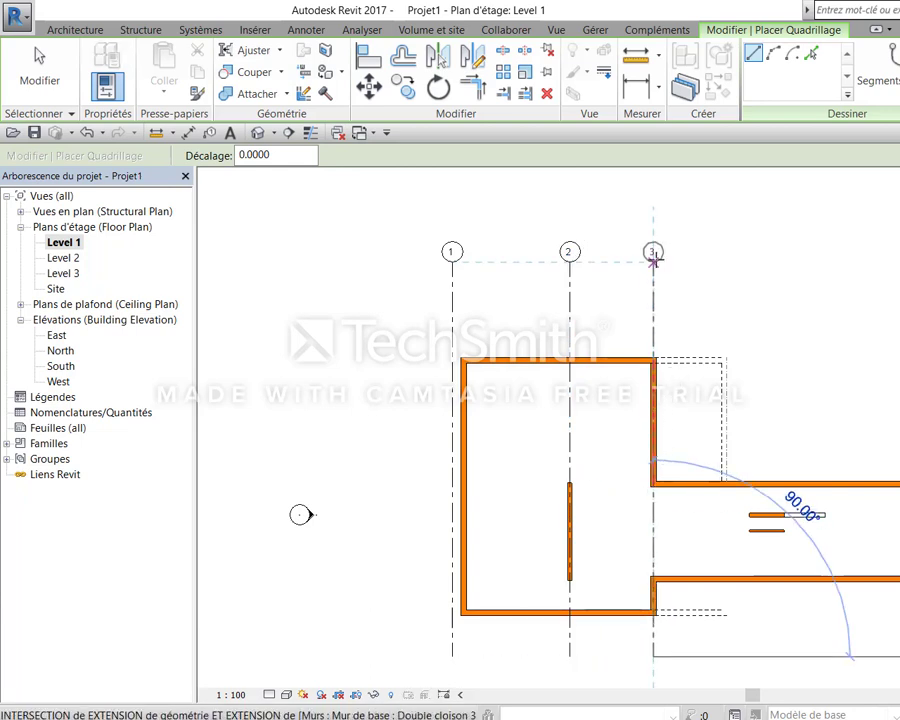
left_click(652, 262)
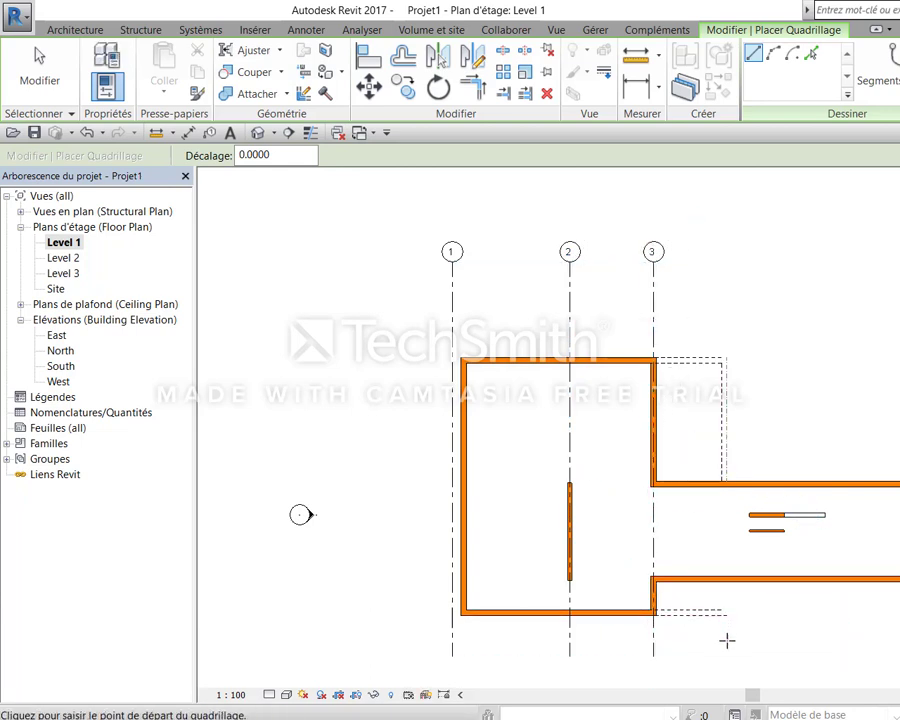
left_click(726, 652)
left_click(727, 259)
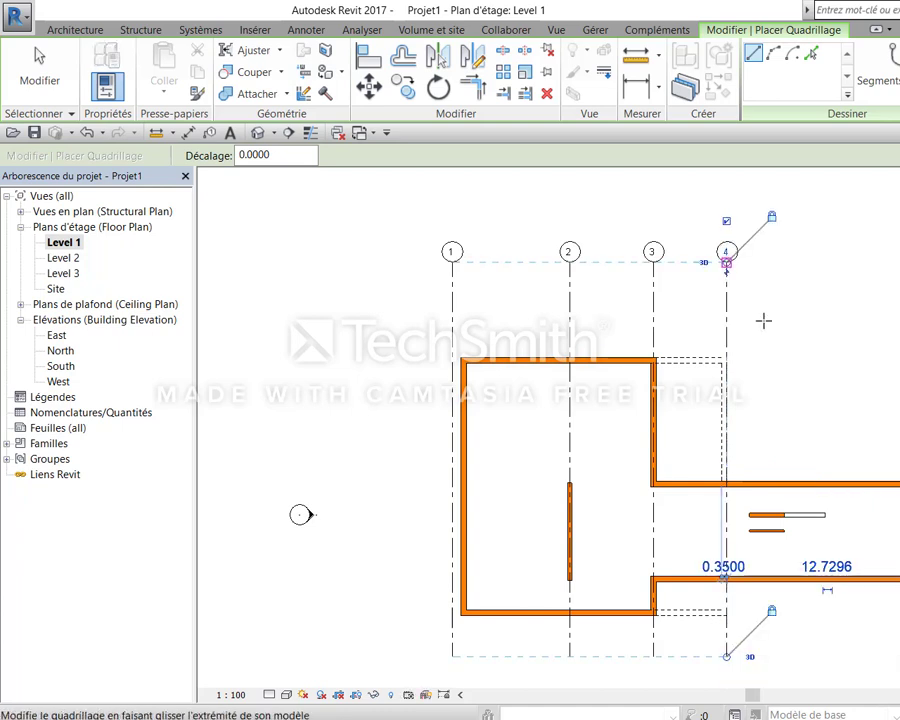
left_click(824, 652)
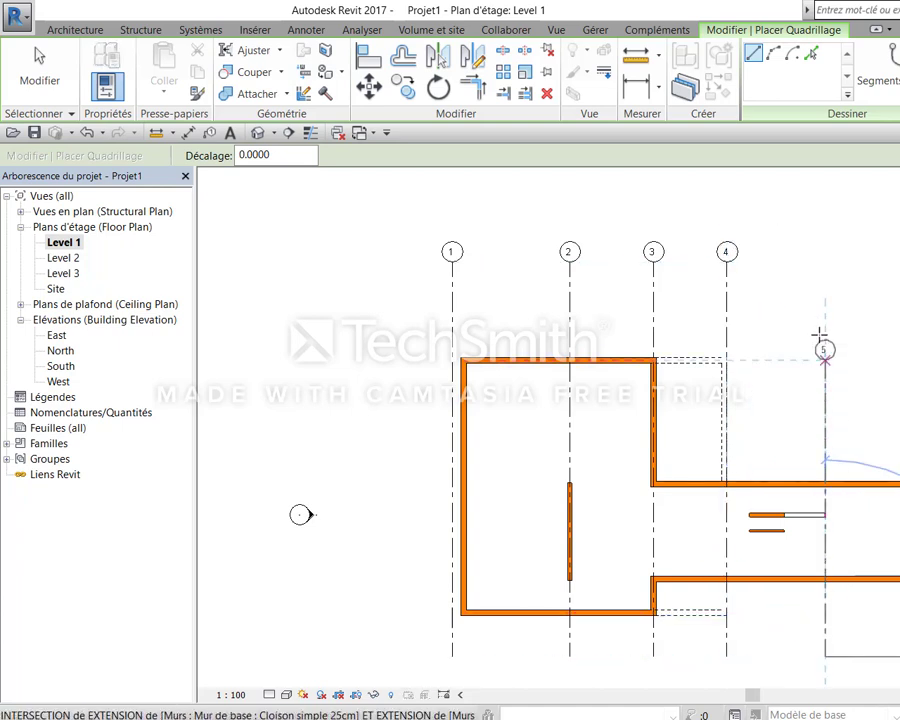
left_click(824, 258)
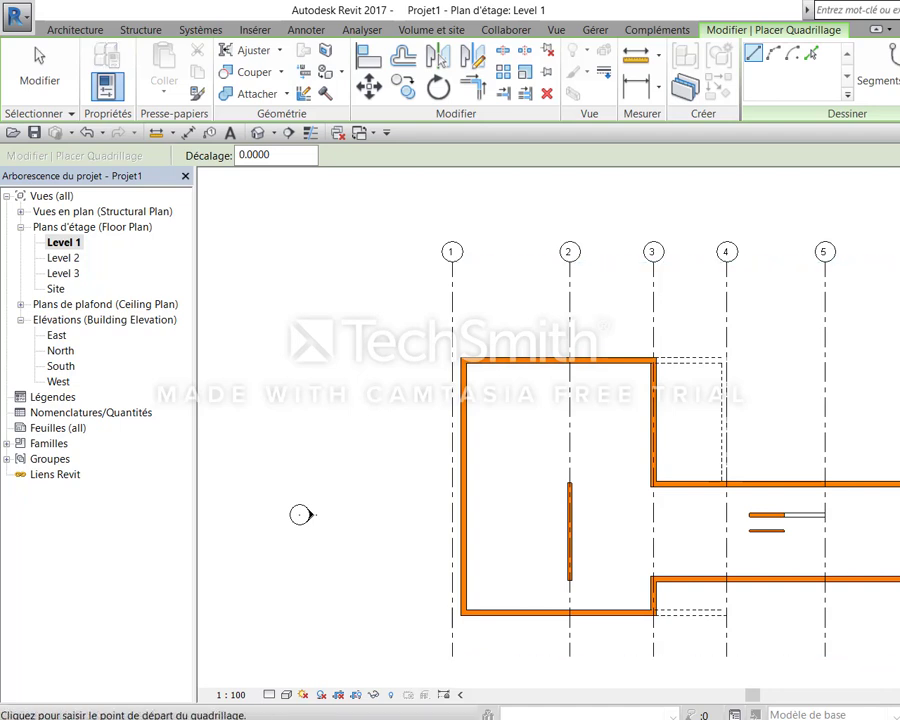
Draw horizontal gridlines right to left, relabelling the first as A, followed by B, C and D
left_click(893, 351)
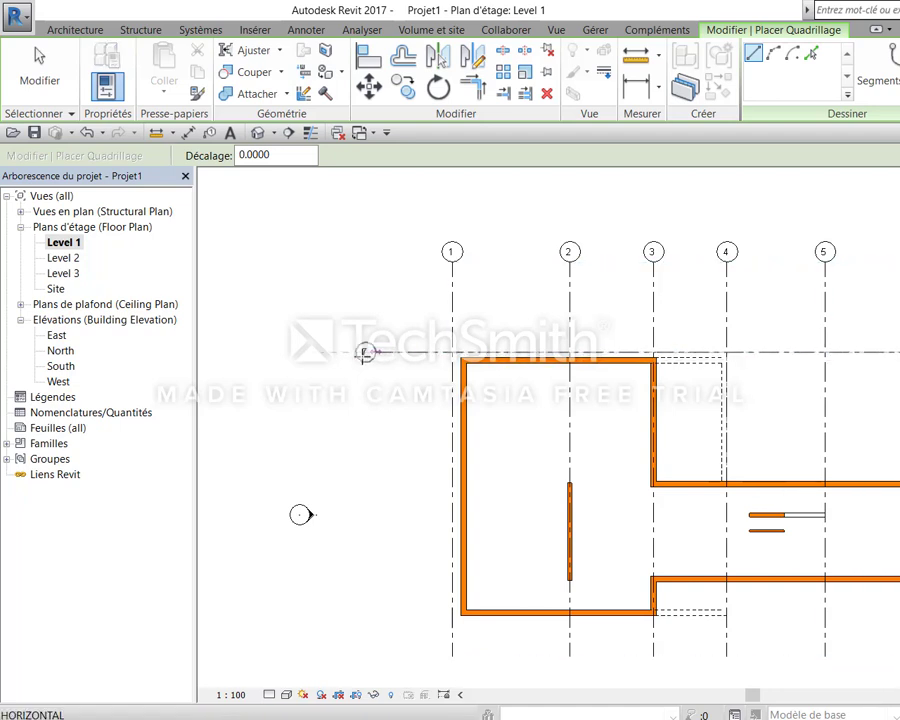
left_click(340, 351)
left_click(332, 352)
type("A")
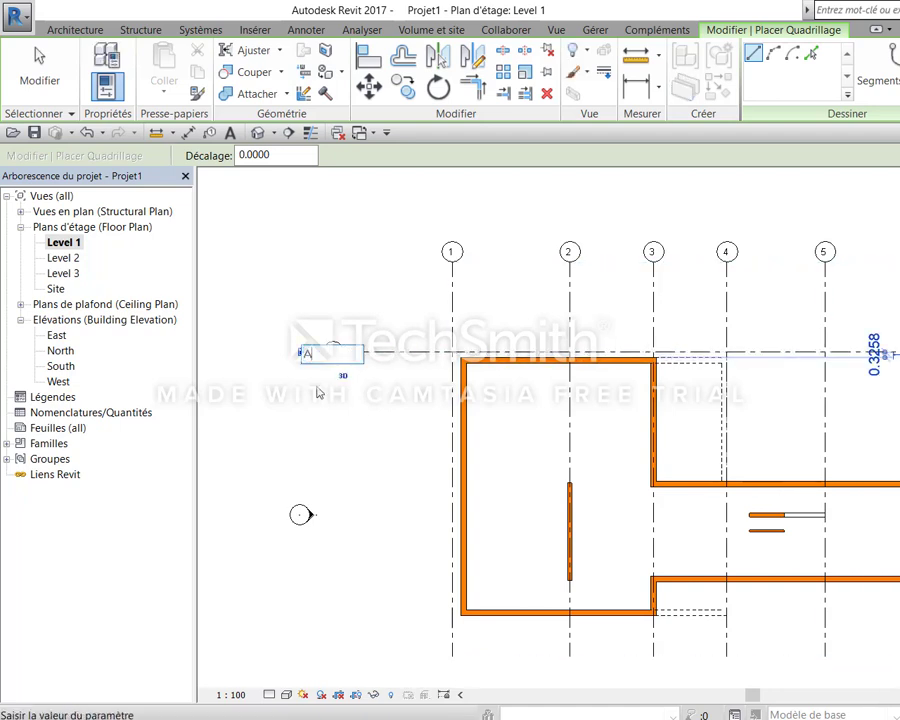
key("Return")
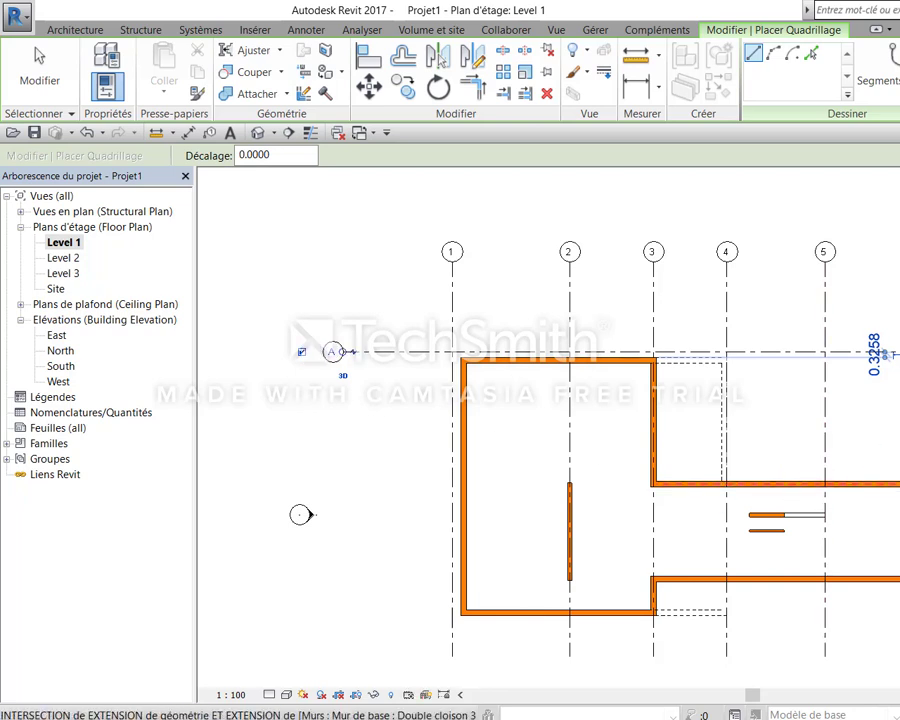
left_click(334, 484)
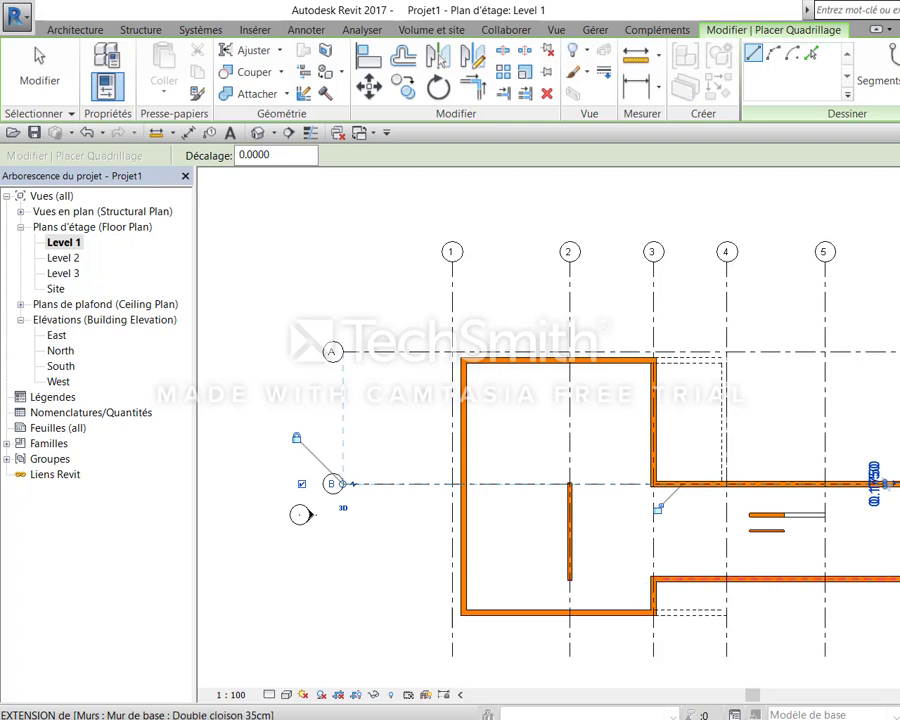
left_click(718, 579)
left_click(343, 579)
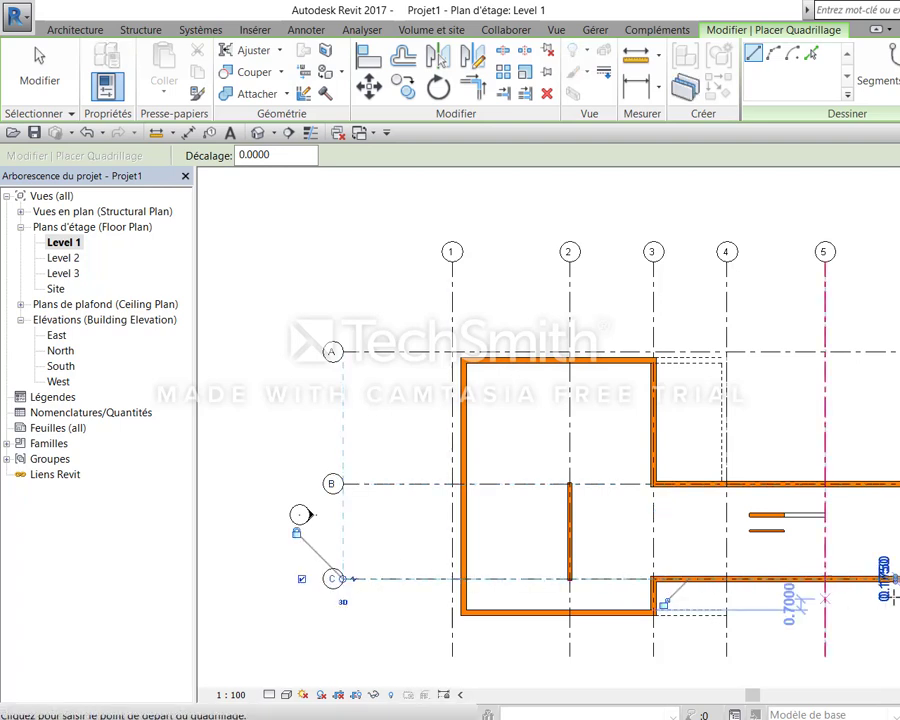
left_click(720, 612)
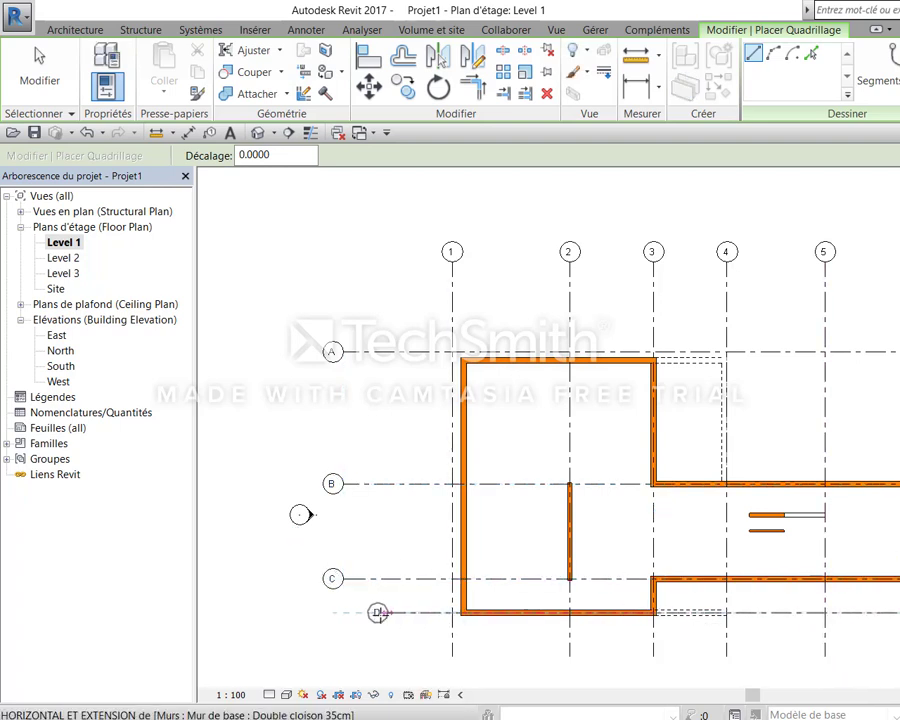
left_click(340, 613)
Offset vertical grid line 1 by 0.125 so it runs along the thick wall's centre
scroll(438, 348, "up", 5)
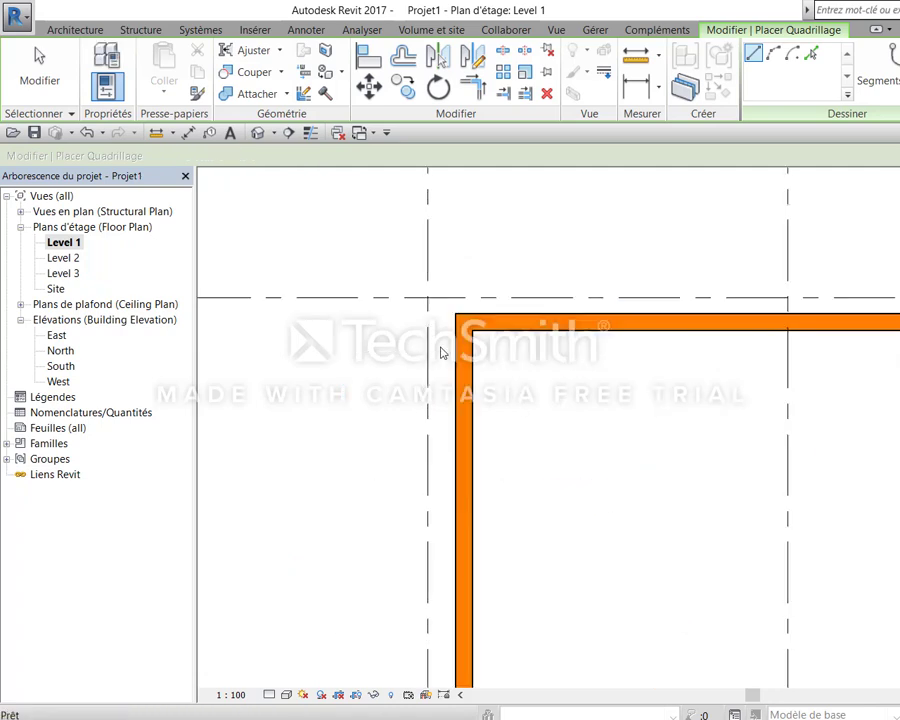
scroll(432, 352, "up", 2)
key("Escape")
key("Escape")
left_click(432, 352)
scroll(564, 458, "down", 3)
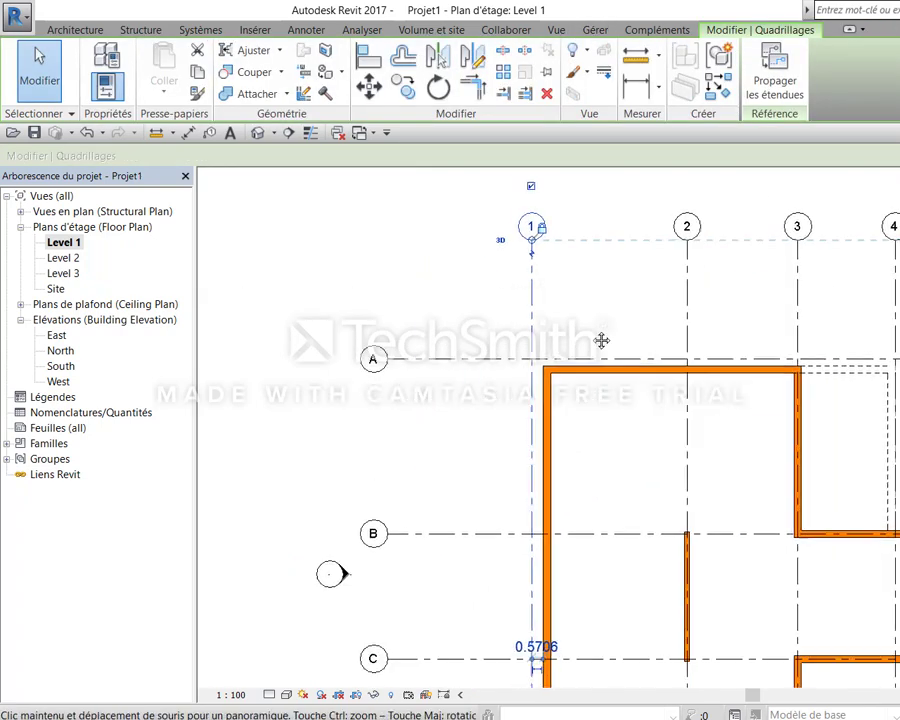
scroll(598, 340, "down", 2)
scroll(586, 486, "up", 4)
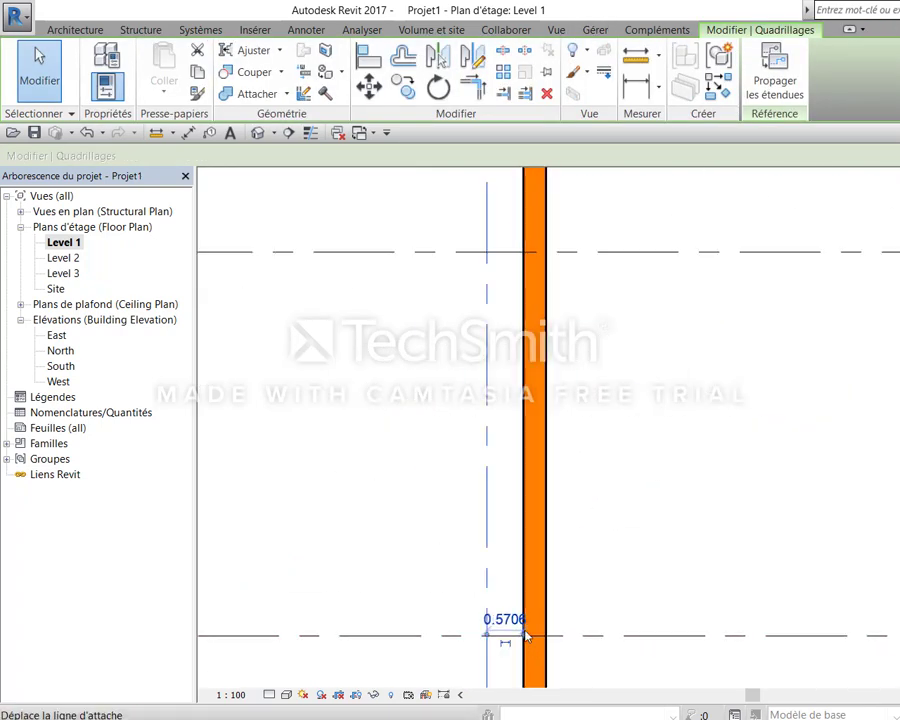
left_click(546, 632)
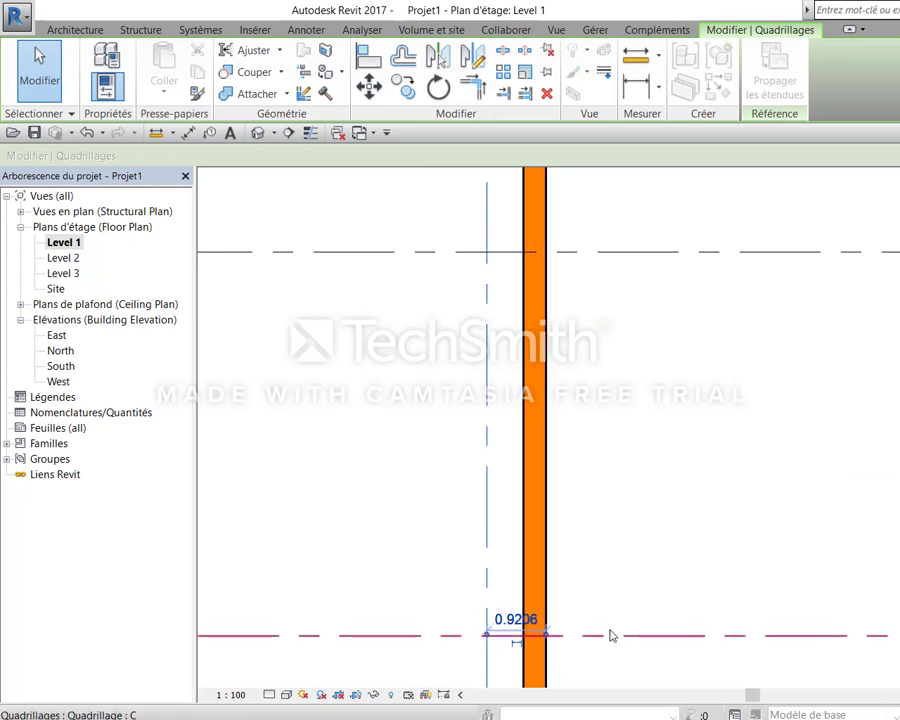
left_click(532, 620)
type(".125")
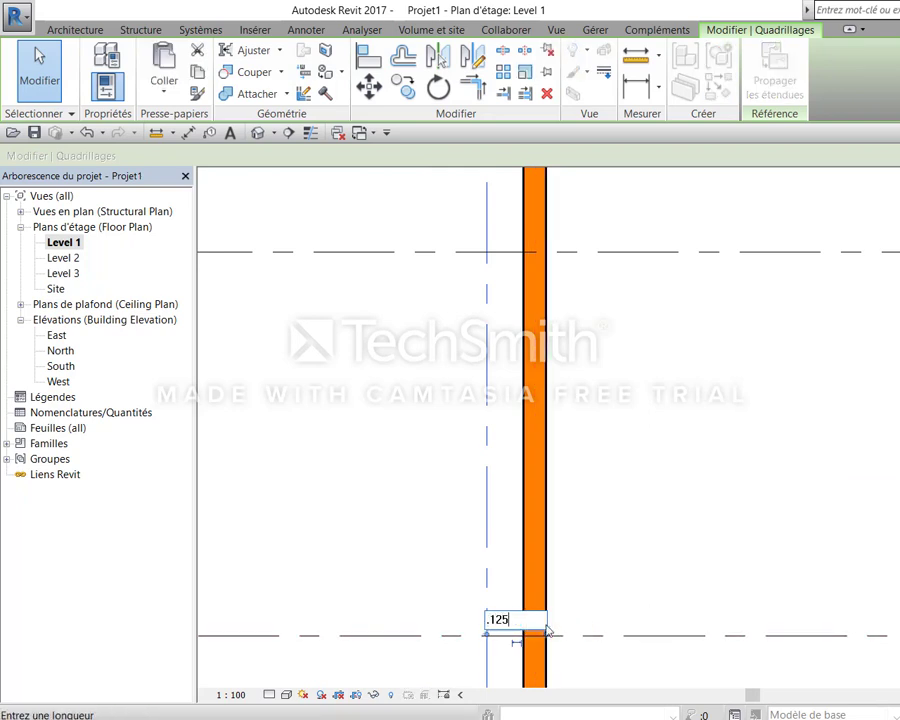
key("Return")
left_click(633, 443)
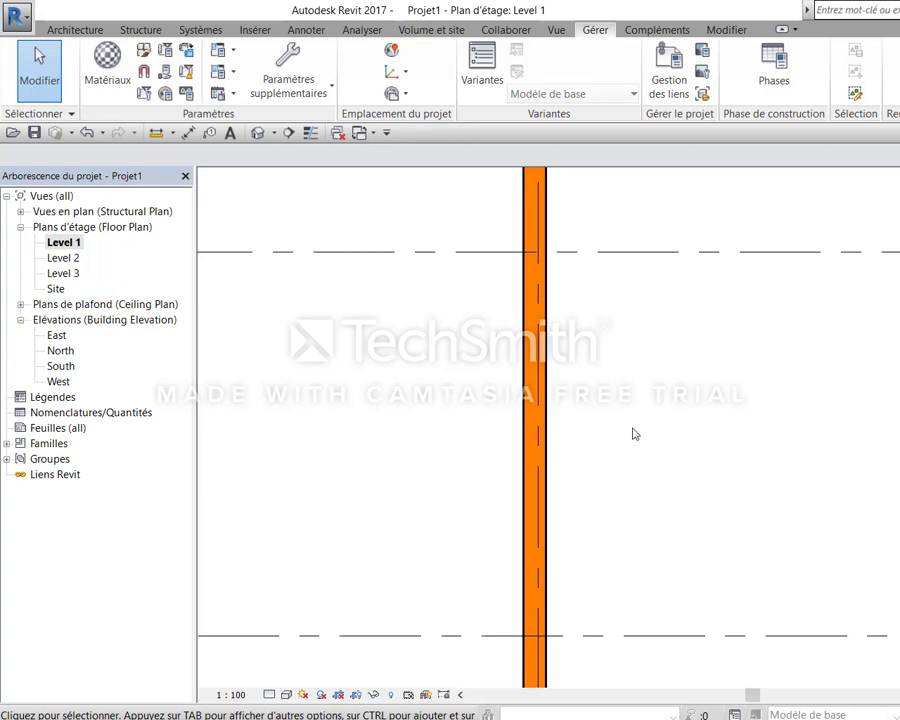
Bring the short wall stub into view and start the Align (AL) command
scroll(633, 430, "down", 5)
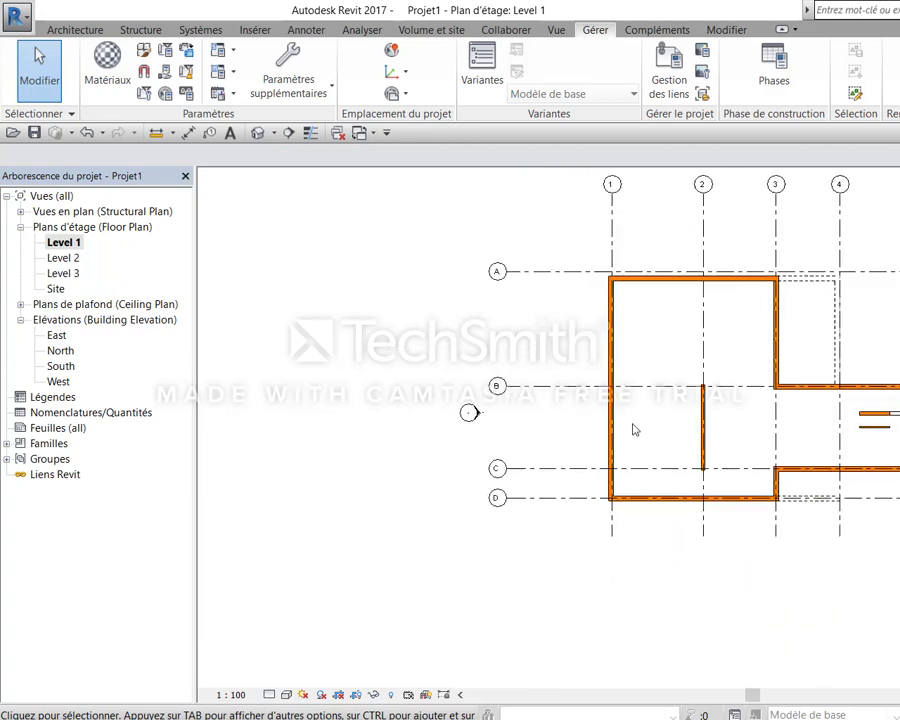
scroll(680, 360, "up", 3)
scroll(619, 650, "up", 1)
scroll(619, 656, "up", 3)
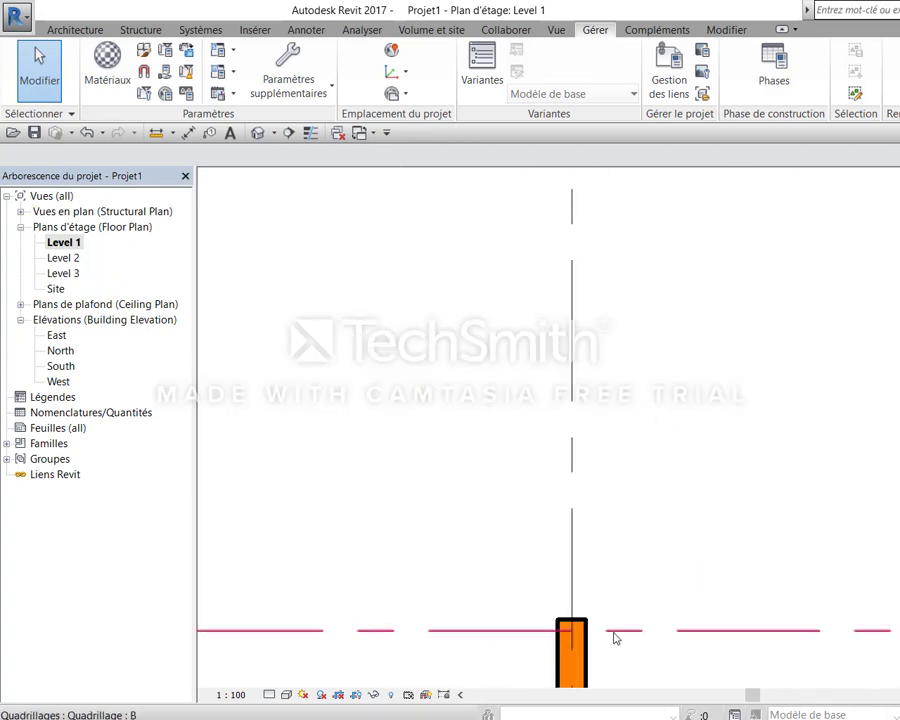
middle_click_drag(615, 639, 647, 446)
key("a")
key("l")
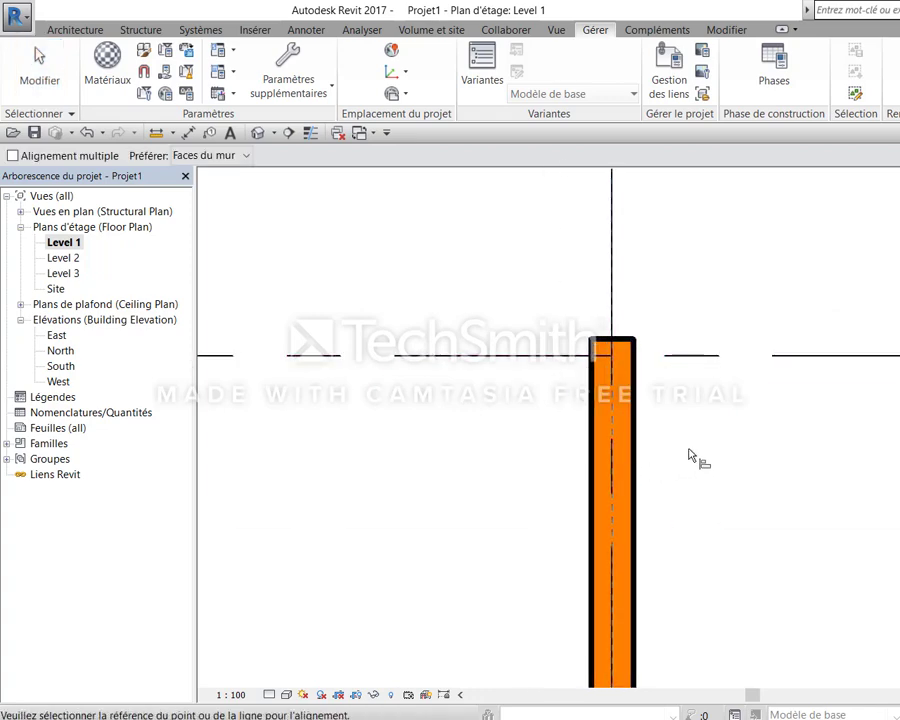
scroll(698, 450, "down", 2)
scroll(690, 460, "down", 3)
middle_click_drag(686, 464, 593, 525)
scroll(615, 528, "up", 5)
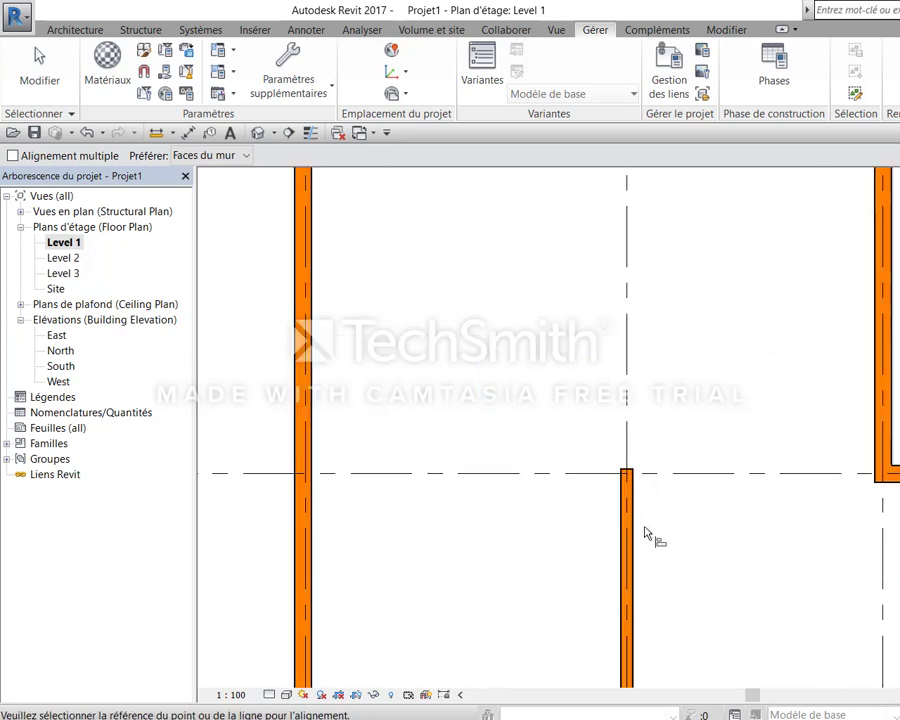
scroll(630, 520, "up", 2)
scroll(665, 470, "down", 6)
scroll(690, 410, "up", 1)
scroll(667, 385, "up", 4)
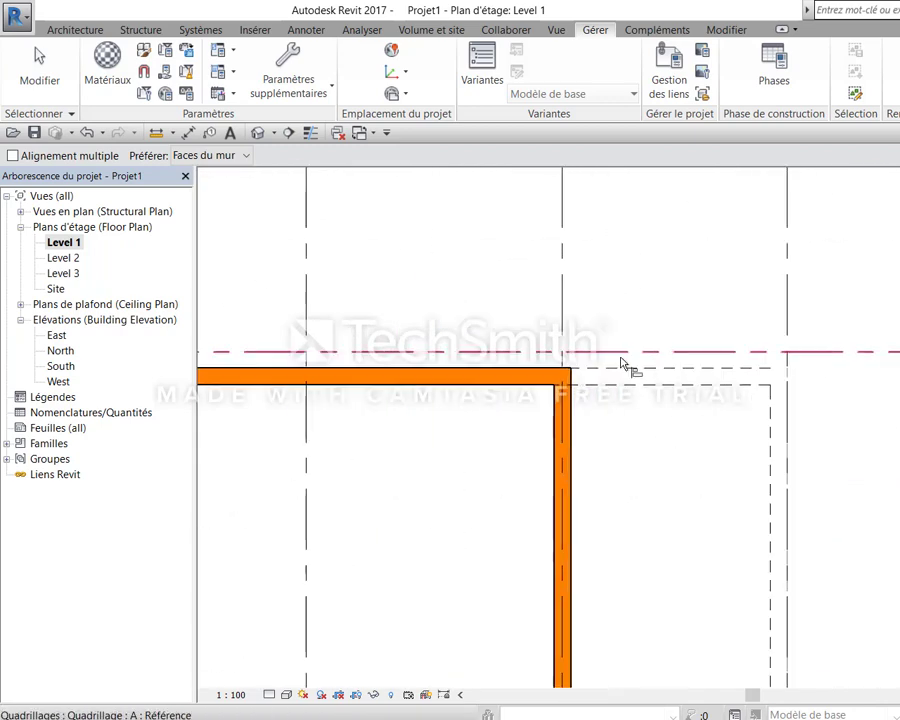
scroll(626, 366, "up", 4)
Change the wall-corner grid line's 0.1750 offset to 0.1250
key("Escape")
left_click(507, 262)
scroll(550, 445, "down", 3)
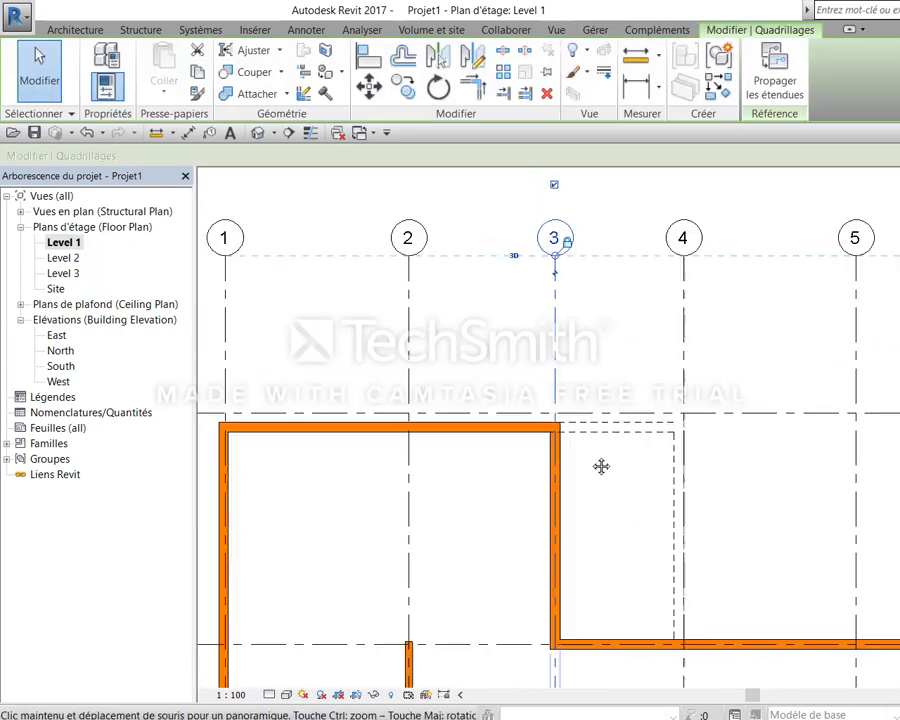
mouse_move(544, 466)
middle_mouse_down()
mouse_move(626, 394)
mouse_move(566, 438)
middle_mouse_up()
scroll(545, 500, "up", 4)
scroll(531, 559, "down", 2)
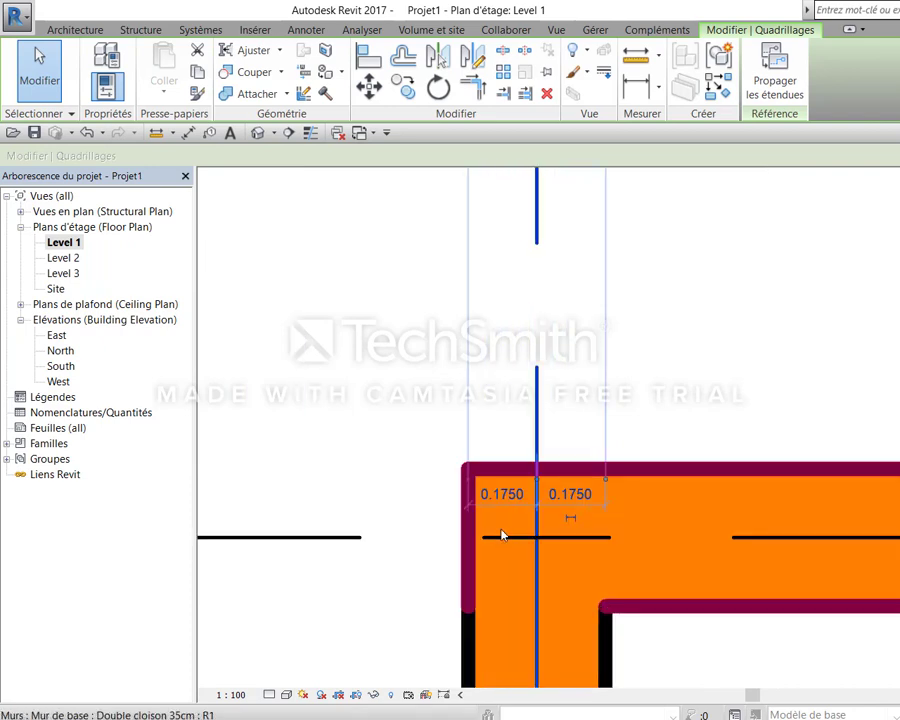
scroll(502, 530, "down", 1)
left_click(501, 476)
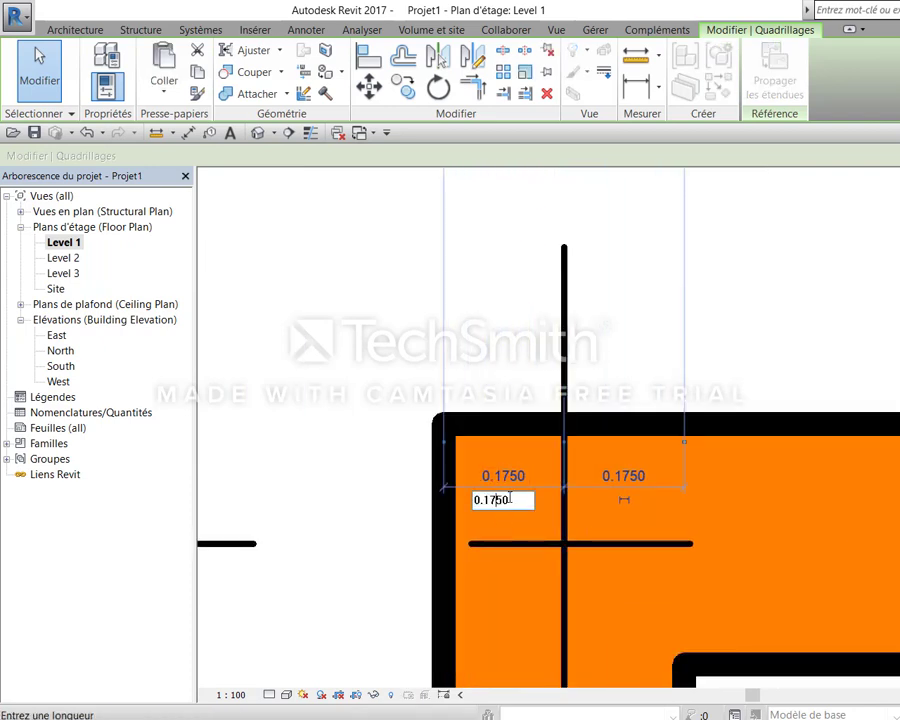
key("BackSpace")
type("2")
key("Return")
Pan to another wall junction and select grid line 4
scroll(830, 295, "down", 3)
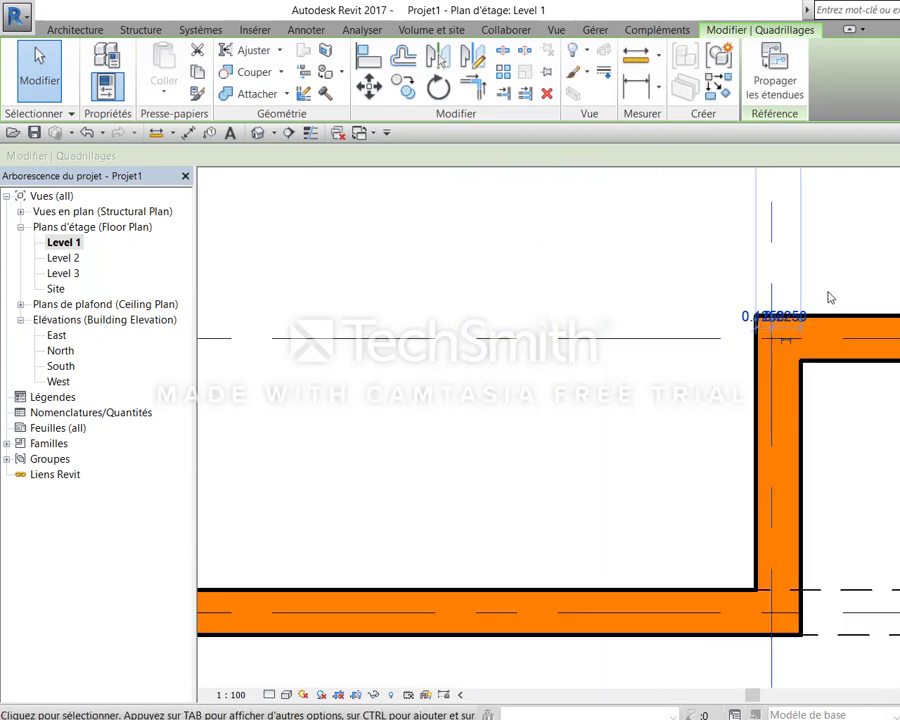
mouse_move(829, 295)
middle_mouse_down()
mouse_move(666, 476)
mouse_move(470, 631)
middle_mouse_up()
key("Escape")
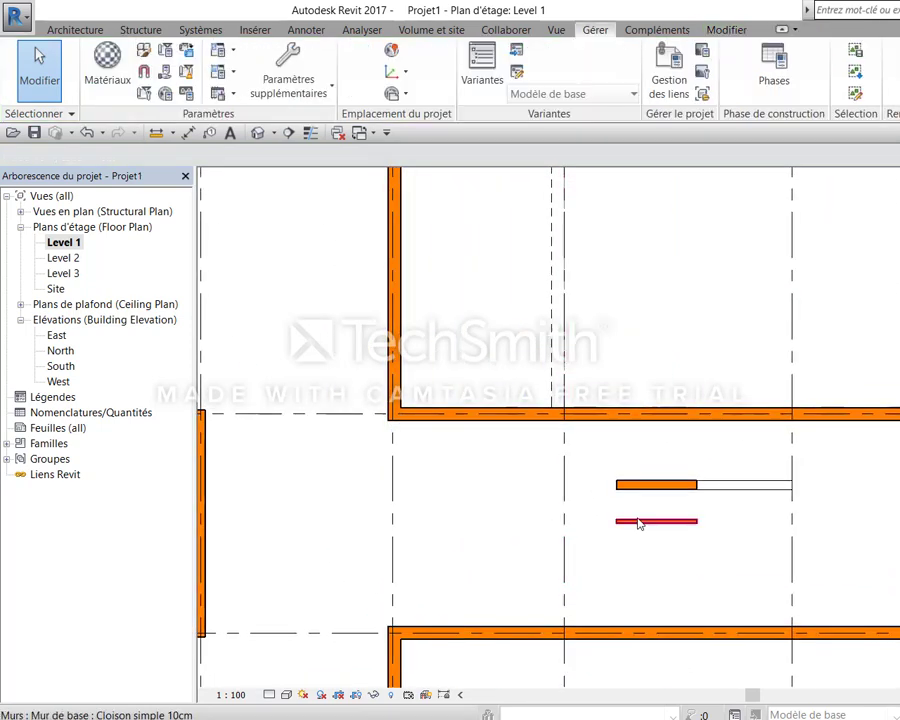
left_click(568, 486)
scroll(566, 490, "up", 3)
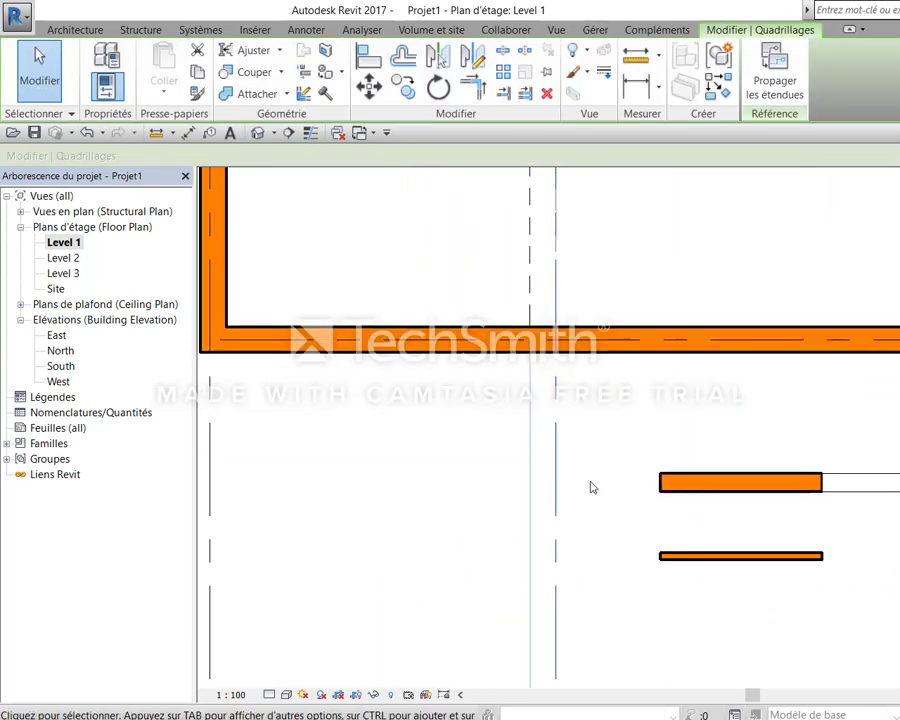
scroll(586, 484, "down", 3)
scroll(591, 490, "down", 2)
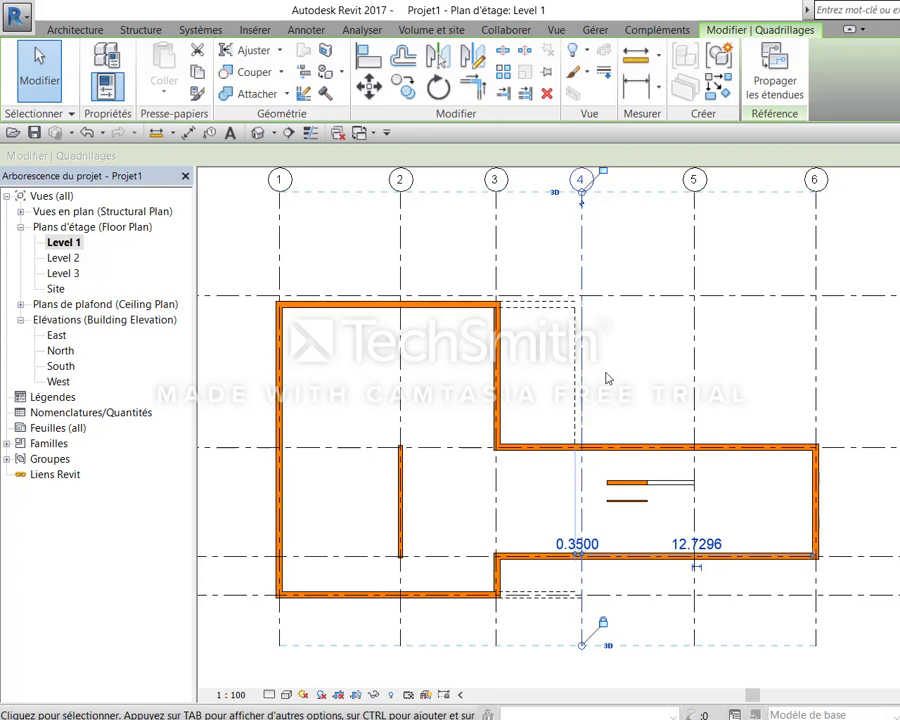
Lengthen the upper short interior wall to 3.8000
scroll(598, 490, "up", 2)
scroll(608, 525, "up", 2)
left_click(610, 530)
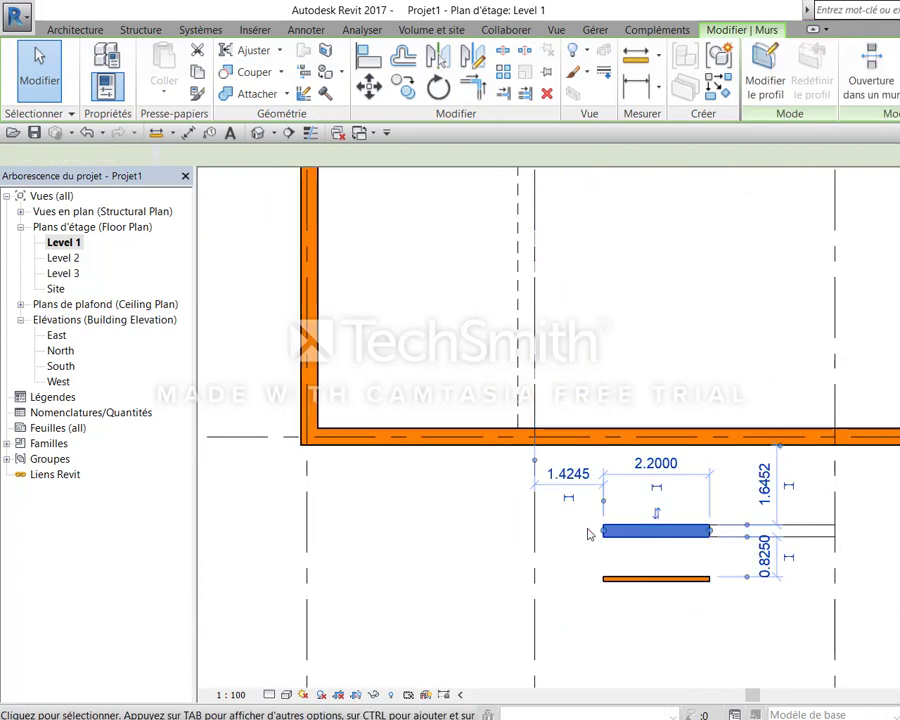
scroll(590, 528, "up", 3)
left_click_drag(628, 535, 424, 536)
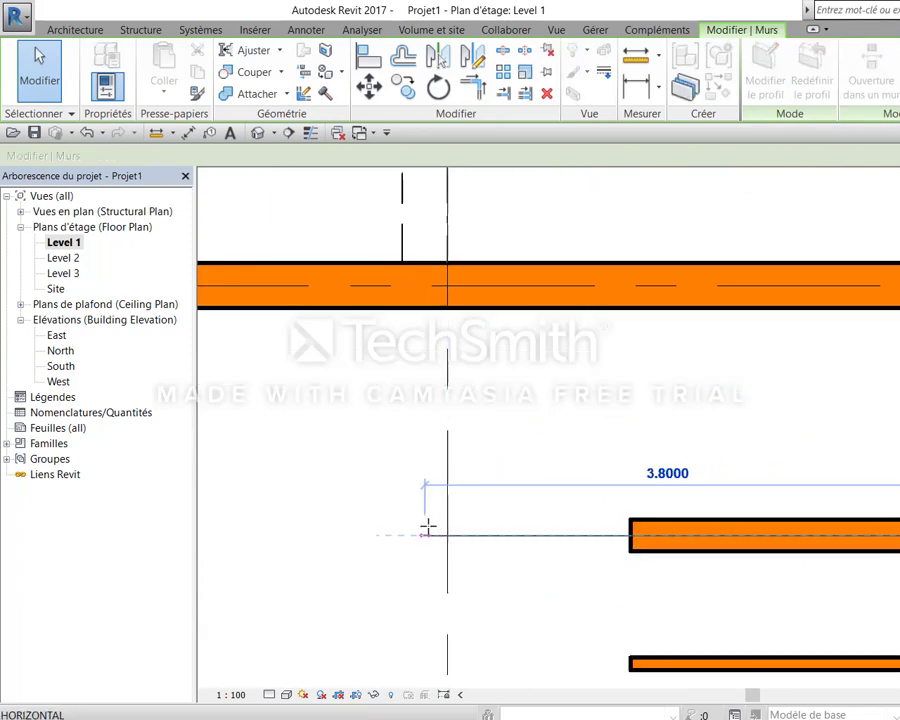
key("Escape")
Dimension the wall's end from the grid line (DI) and set the distance to 0.125
scroll(452, 506, "up", 2)
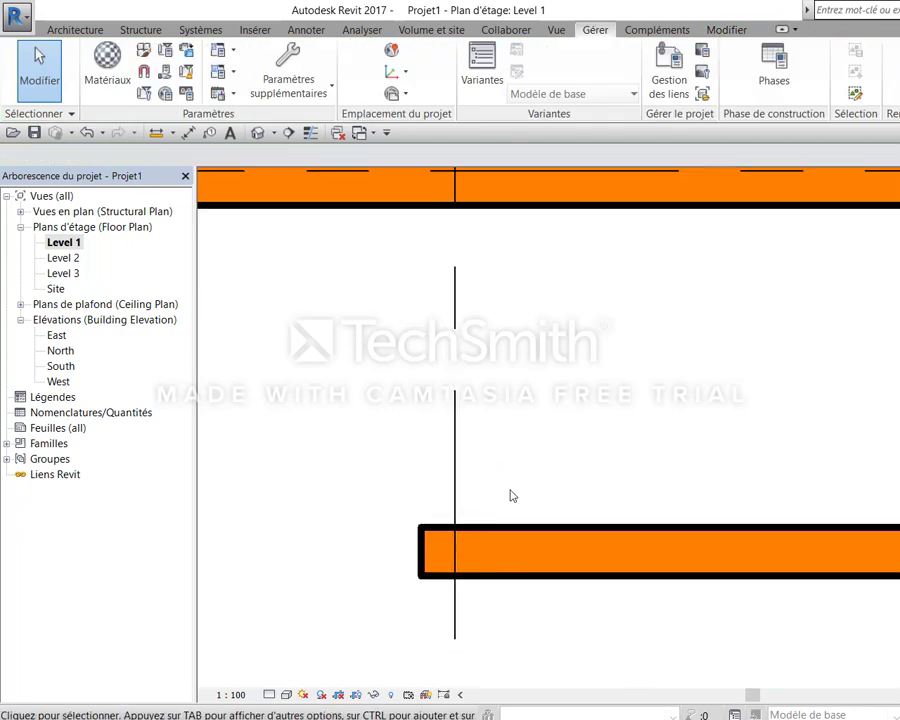
key("d")
key("i")
left_click(455, 495)
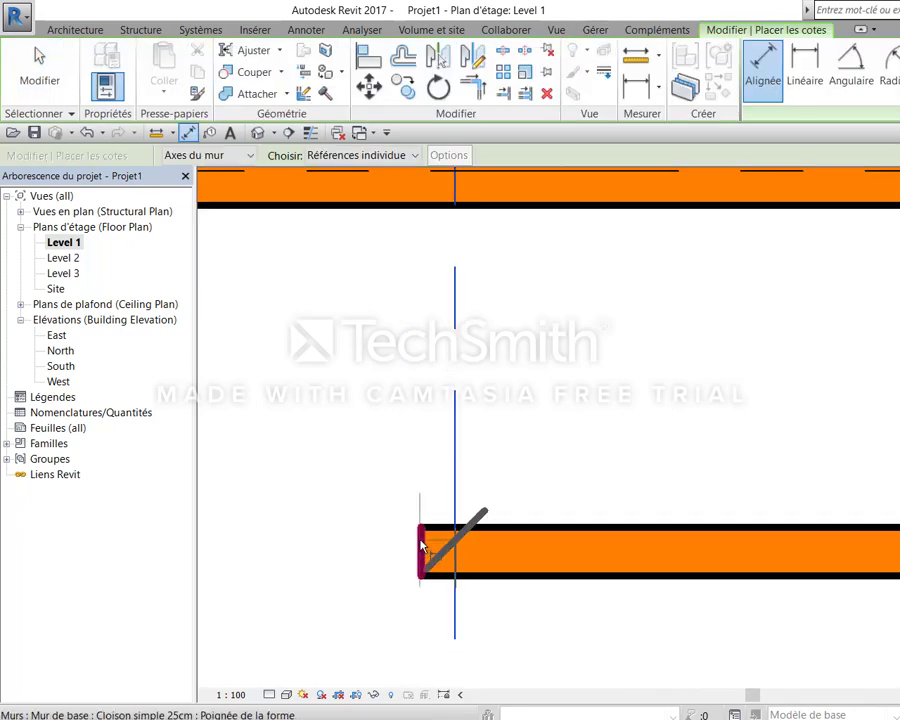
left_click(421, 545)
left_click(348, 413)
key("Escape")
key("Escape")
left_click(422, 543)
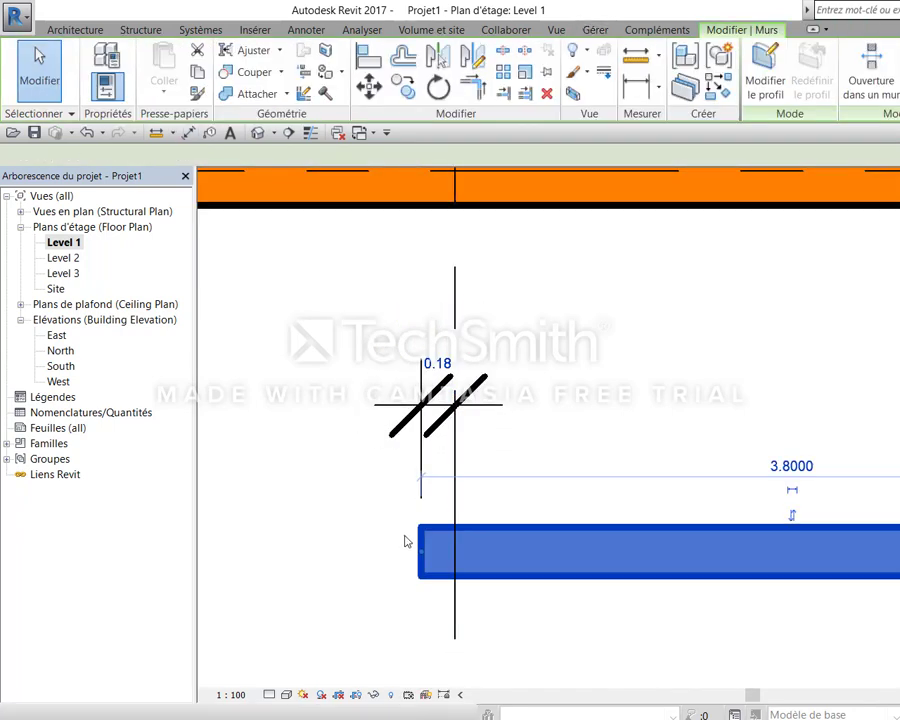
left_click(438, 368)
type(".125")
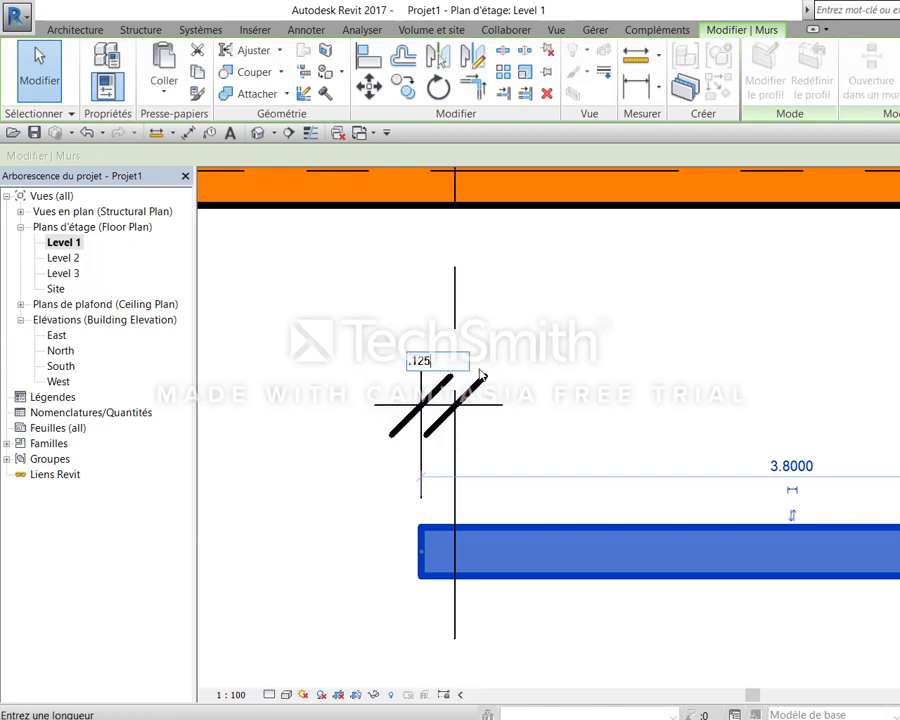
key("Return")
key("Escape")
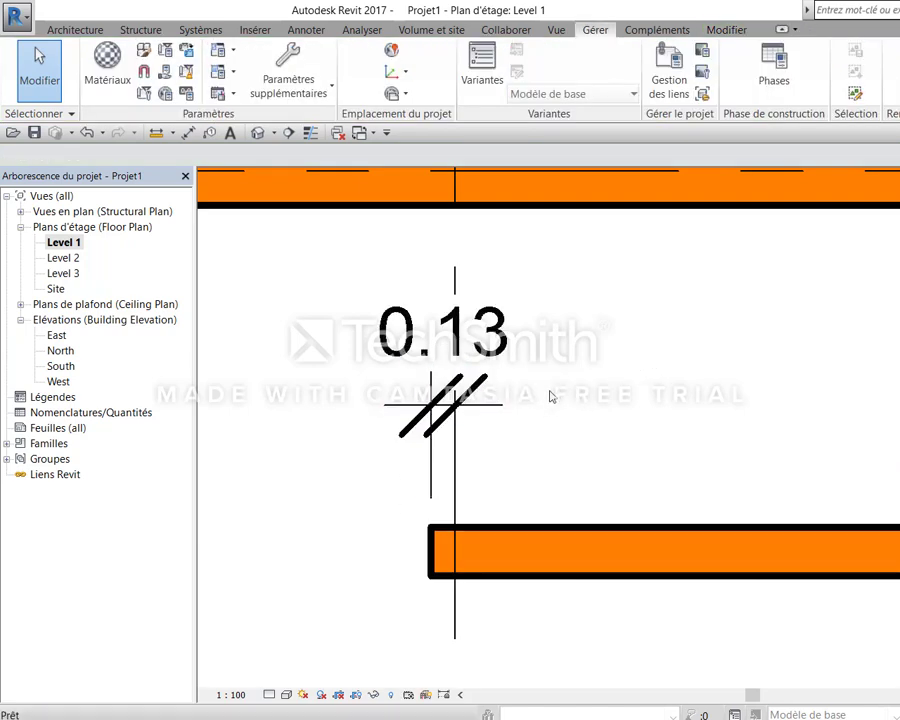
left_click(497, 402)
key("Escape")
Stretch the other short interior wall's end toward the grid line
scroll(627, 416, "down", 4)
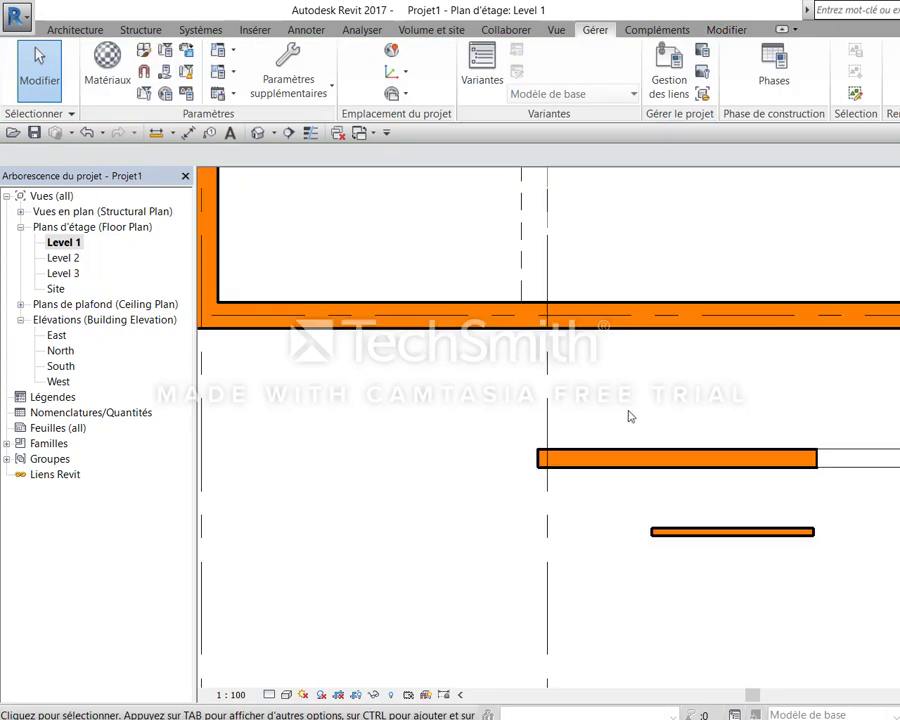
middle_click_drag(627, 416, 622, 446)
scroll(610, 450, "up", 2)
scroll(688, 466, "up", 2)
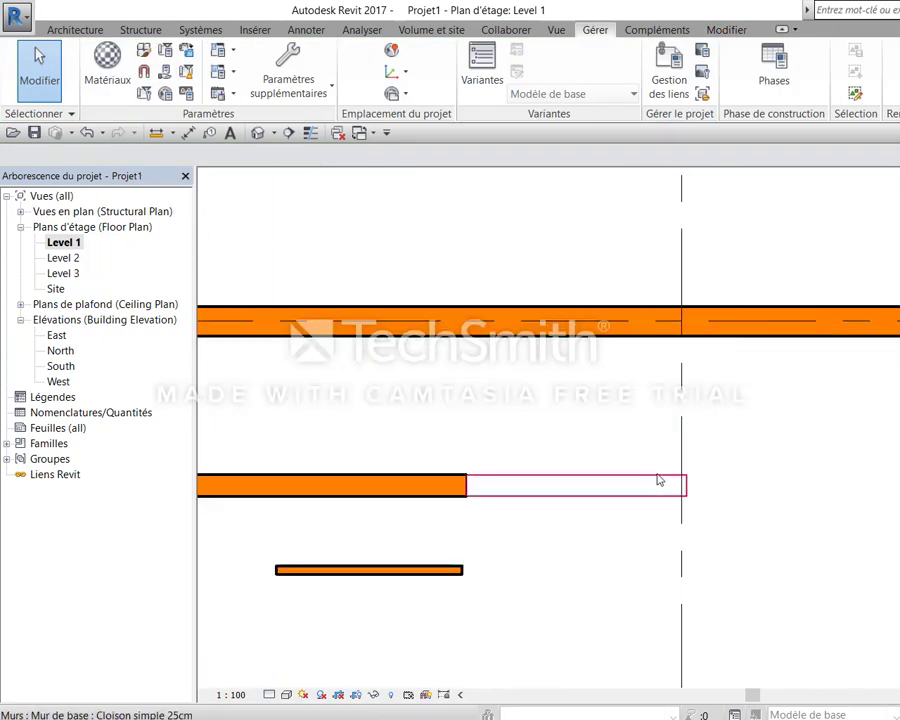
left_click(660, 482)
scroll(700, 489, "up", 5)
scroll(690, 492, "up", 1)
mouse_move(652, 496)
left_mouse_down()
mouse_move(705, 493)
mouse_move(636, 488)
left_mouse_up()
Draw a vertical partition wall (WA) from the top wall to the bottom wall
key("Escape")
scroll(672, 454, "down", 3)
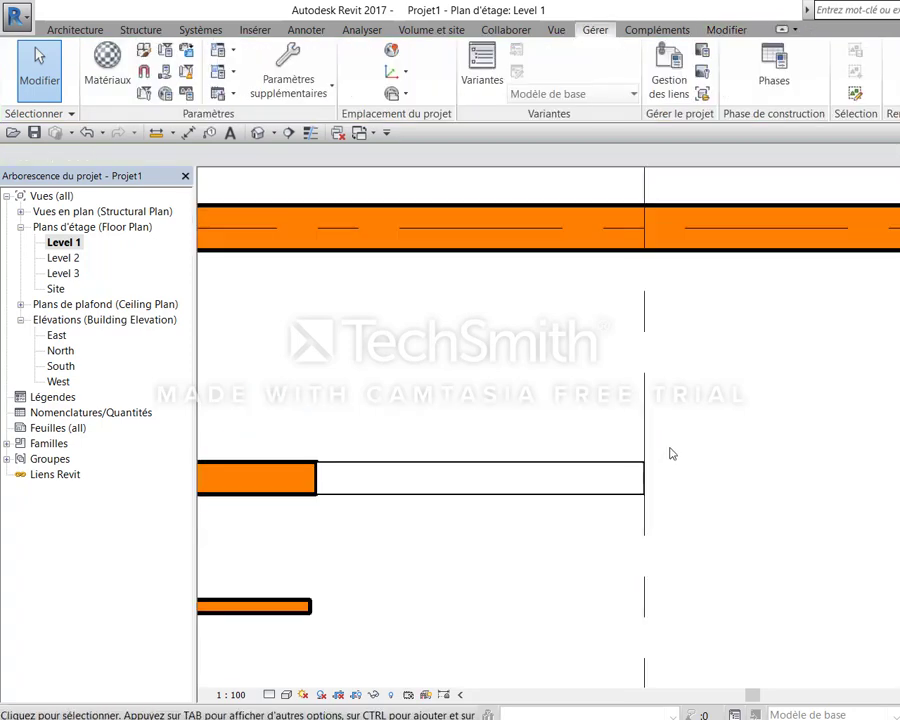
scroll(676, 458, "down", 4)
scroll(682, 470, "down", 3)
middle_click_drag(749, 500, 683, 530)
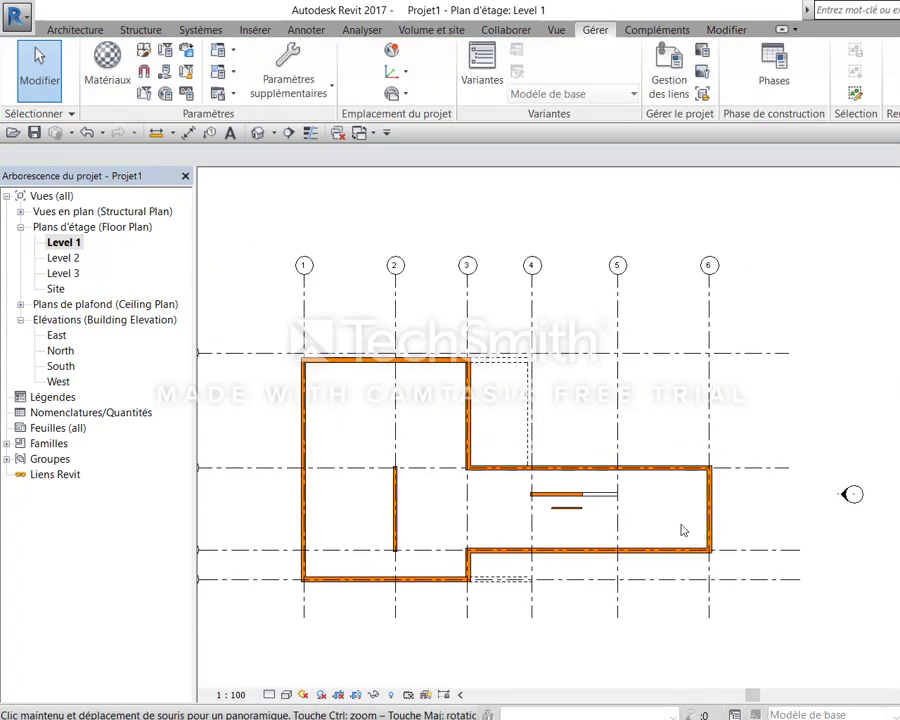
scroll(591, 519, "up", 3)
left_click(553, 499)
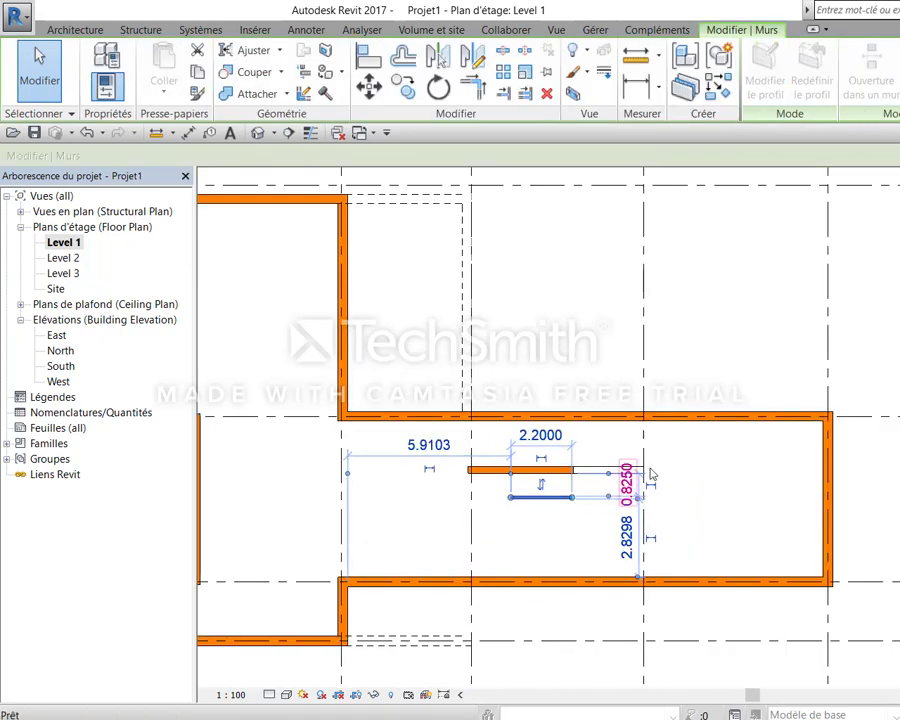
key("w")
key("a")
left_click(660, 421)
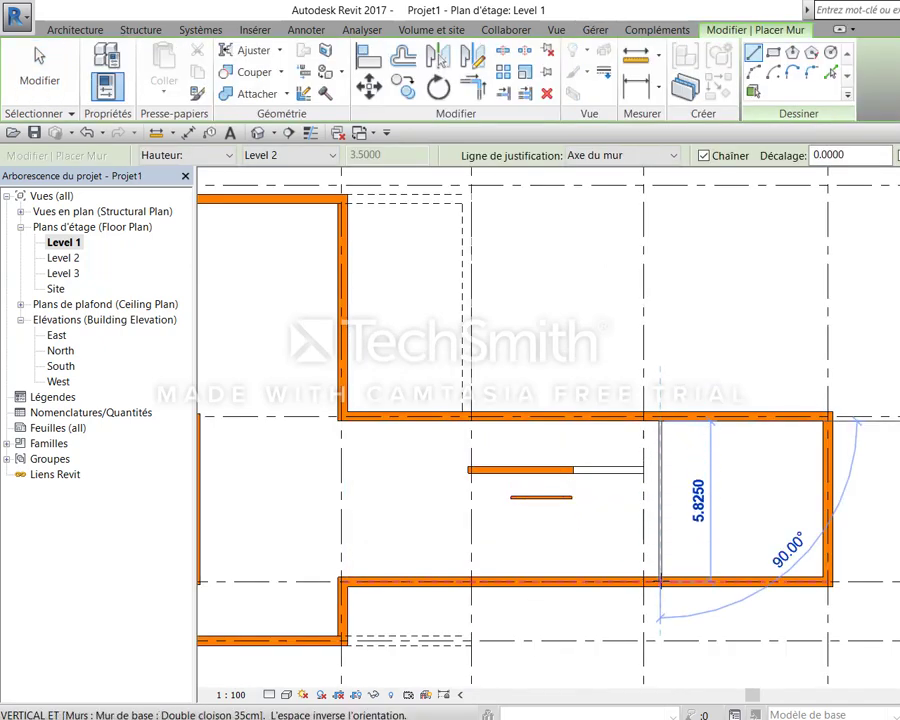
left_click(660, 580)
key("Escape")
Add a short wall at the grid line, a cross wall in the upper-left room, and a partition to it
middle_click_drag(681, 535, 756, 536)
middle_click_drag(520, 554, 792, 524)
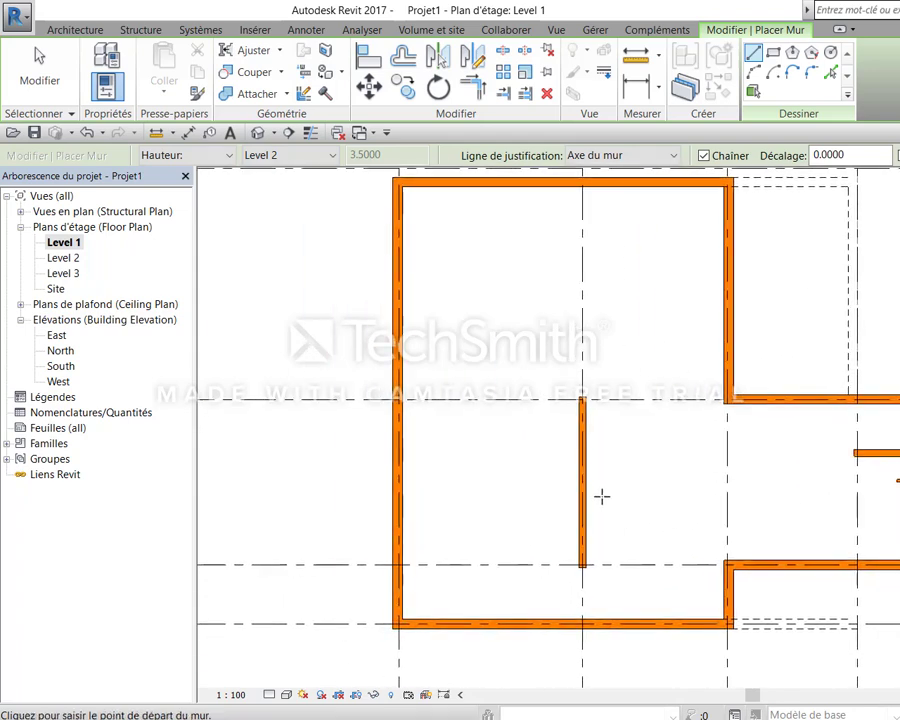
left_click(724, 482)
left_click(724, 538)
key("Escape")
middle_click_drag(576, 339, 612, 473)
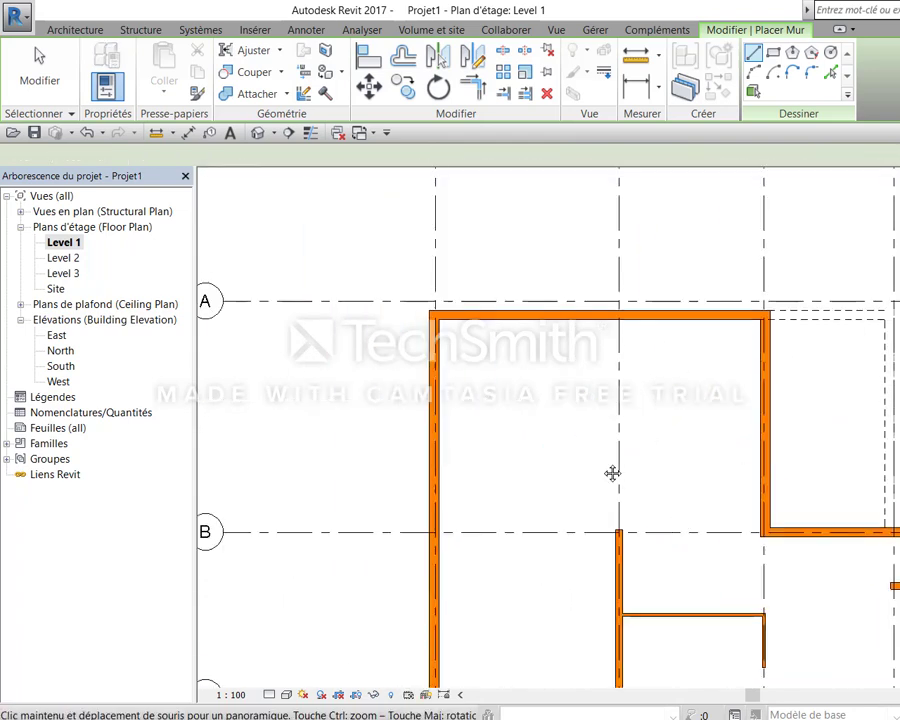
left_click(438, 452)
left_click(762, 453)
key("Escape")
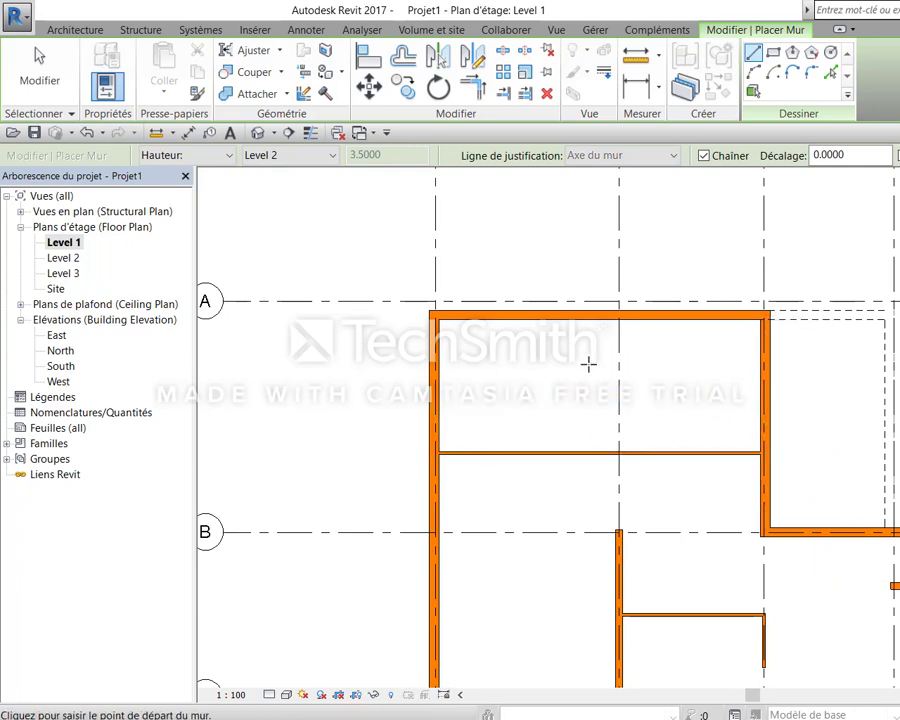
left_click(601, 318)
left_click(599, 453)
key("Escape")
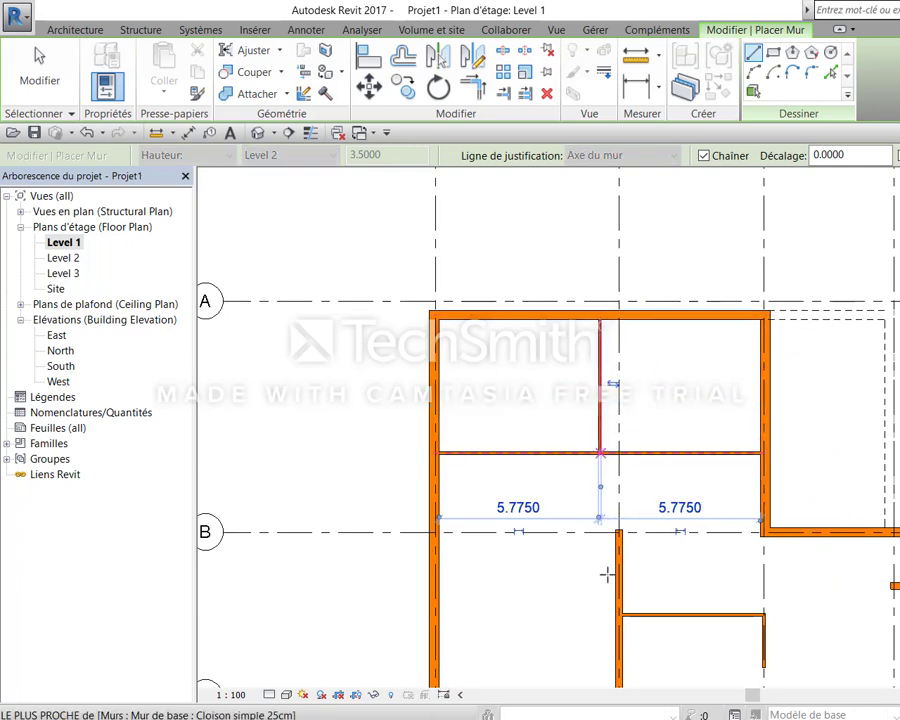
In the west block, draw a vertical partition and two horizontal walls from the west wall to it
middle_click_drag(556, 638, 620, 397)
middle_click_drag(582, 347, 608, 404)
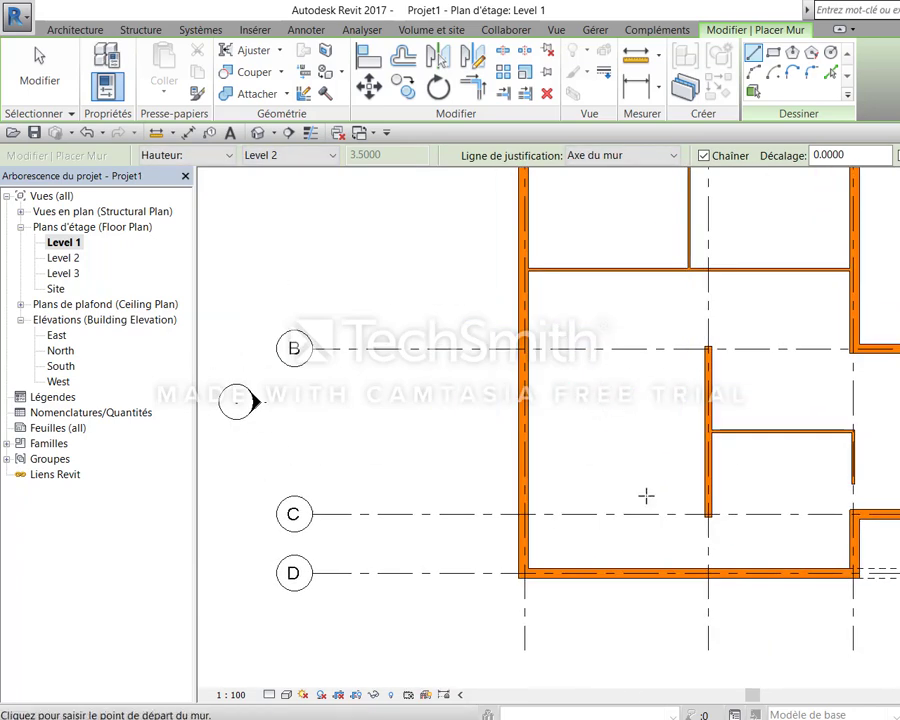
left_click(632, 271)
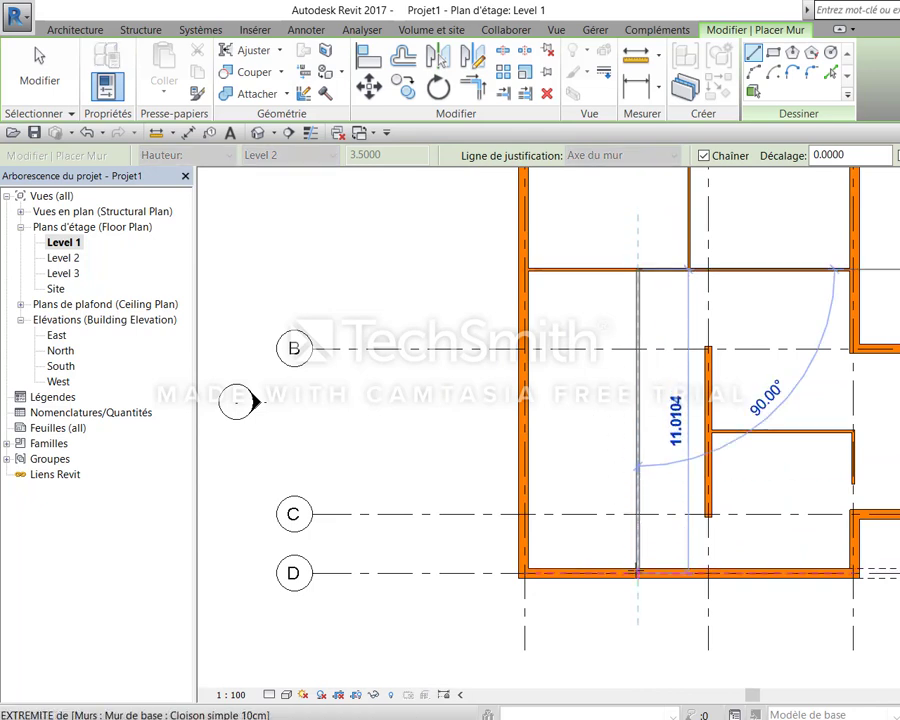
left_click(637, 572)
key("Escape")
left_click(525, 467)
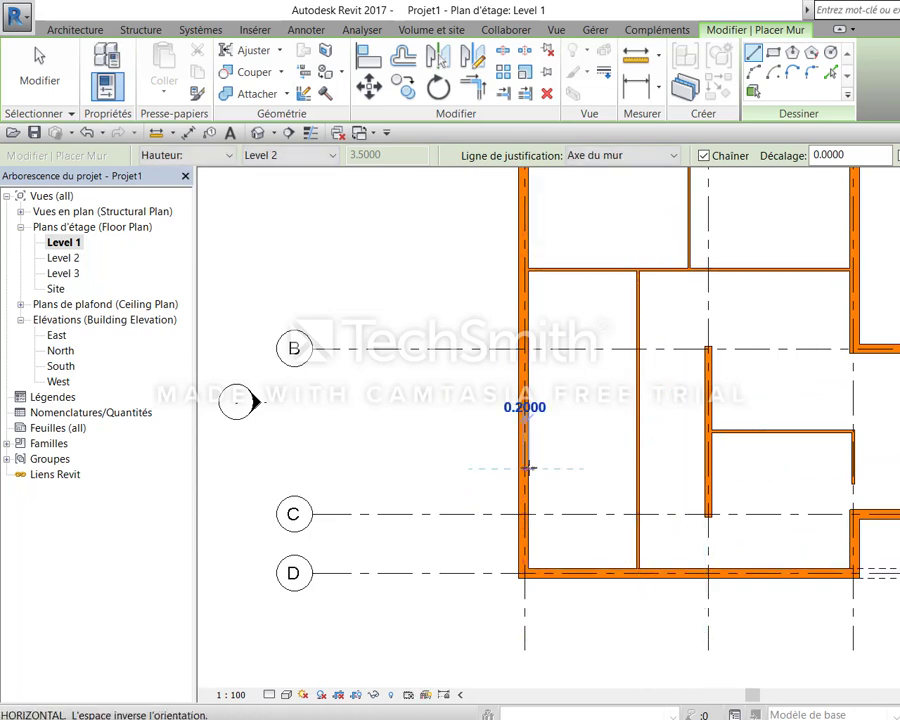
left_click(637, 468)
key("Escape")
left_click(525, 370)
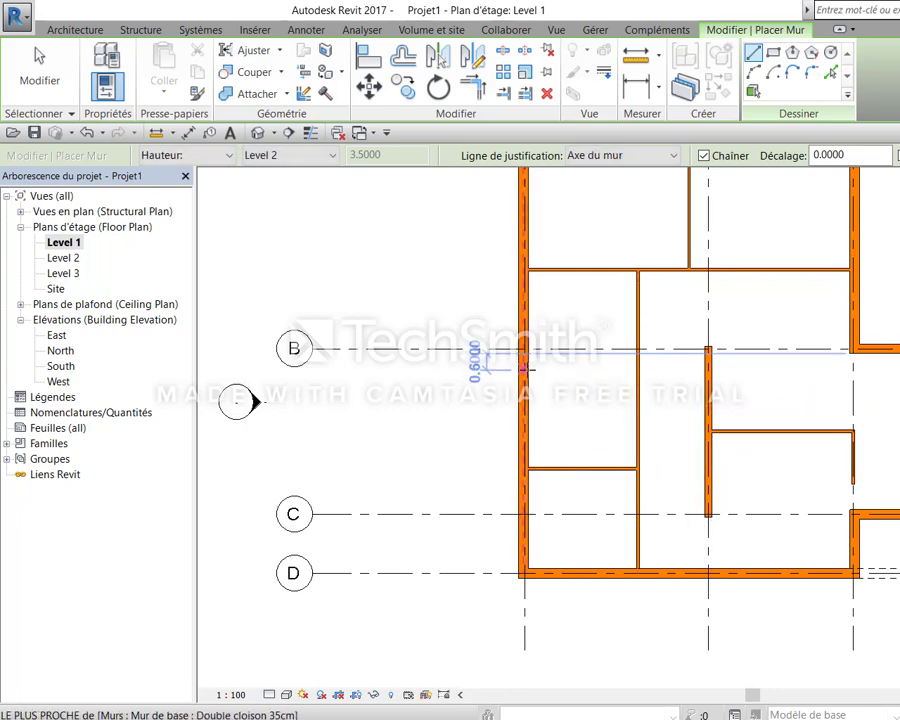
left_click(637, 370)
key("Escape")
key("Escape")
Align the thin interior wall (AL) to the lower wall's face
scroll(838, 438, "up", 5)
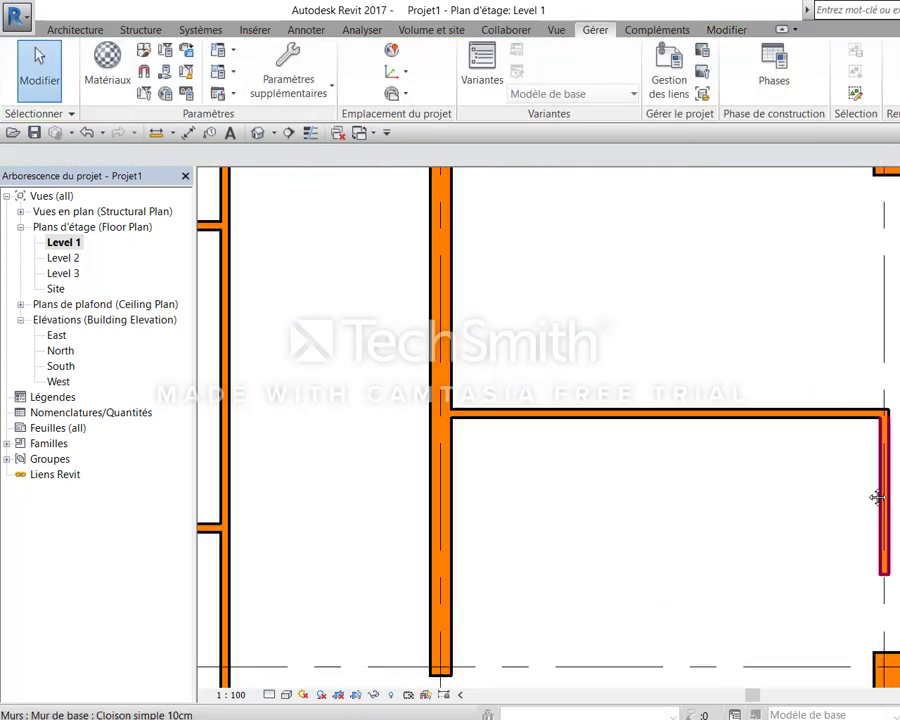
middle_click_drag(877, 497, 755, 401)
key("a")
key("l")
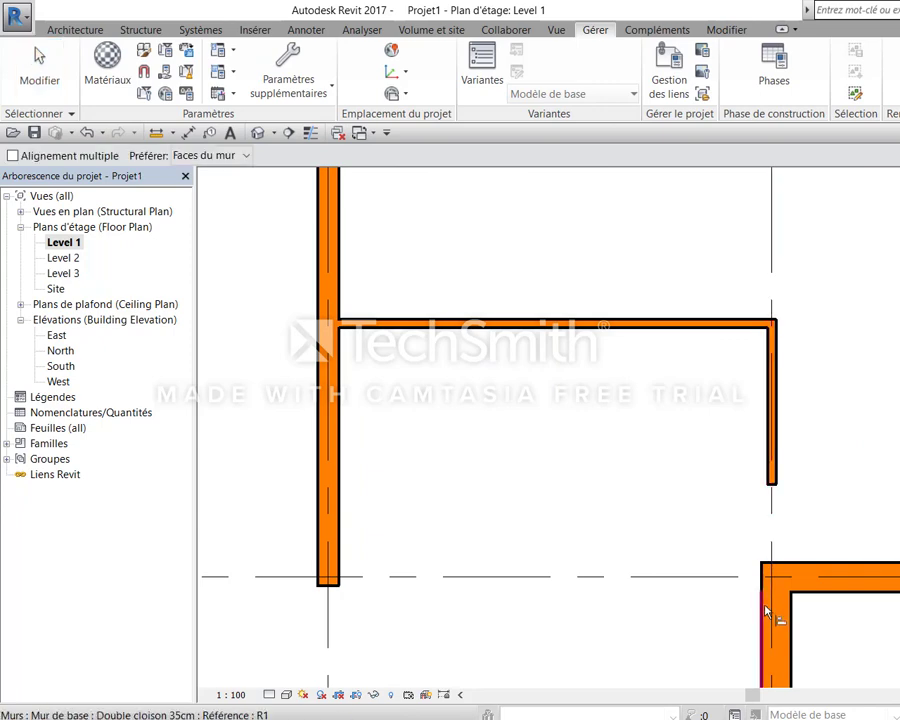
left_click(766, 611)
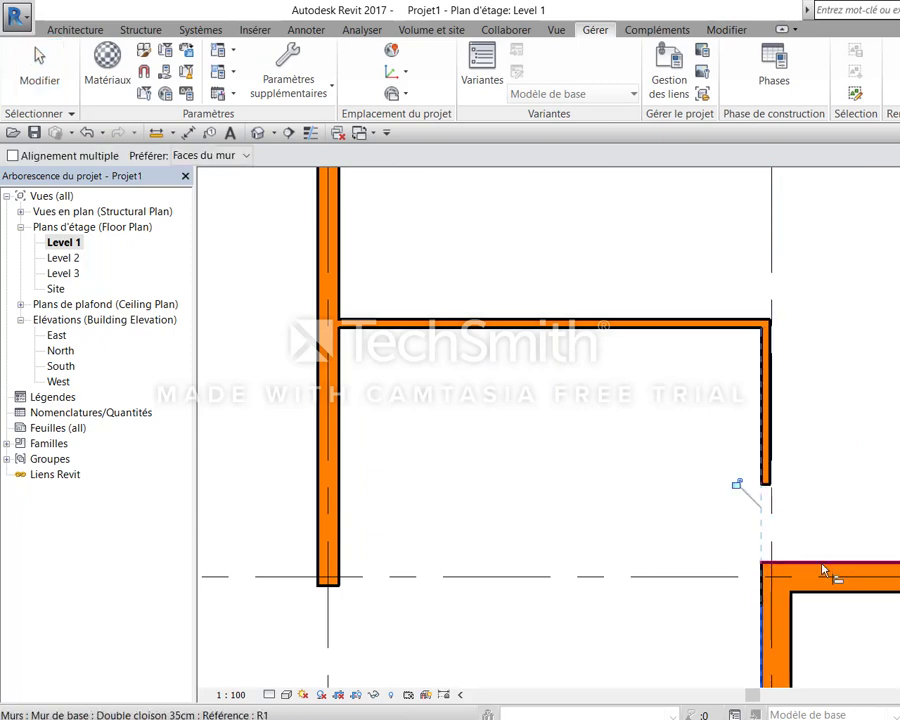
left_click(765, 482)
scroll(829, 472, "down", 3)
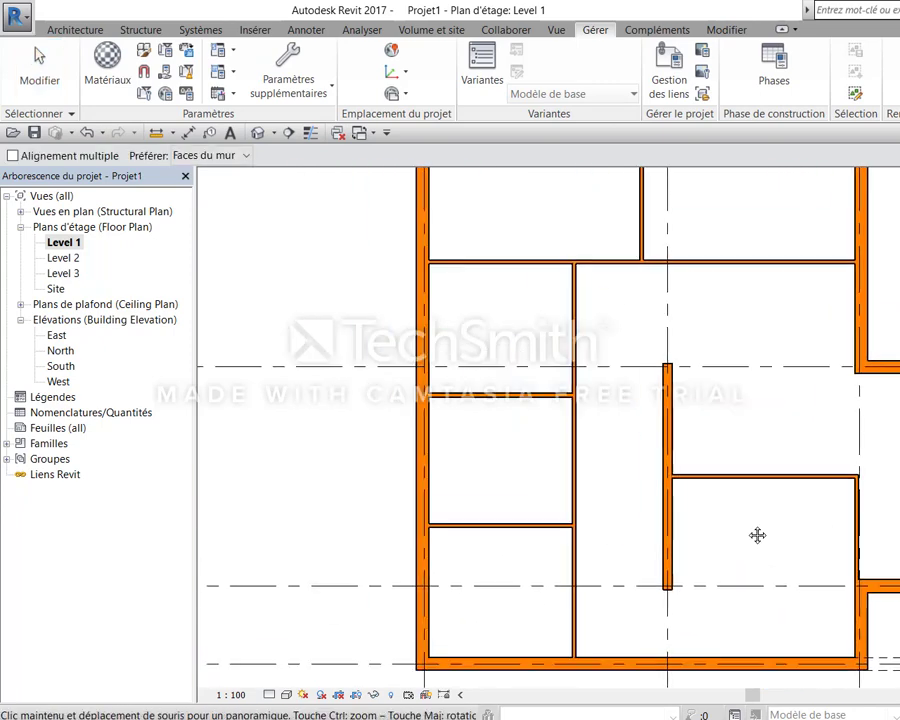
mouse_move(639, 432)
middle_mouse_down()
mouse_move(402, 625)
mouse_move(744, 561)
mouse_move(612, 367)
mouse_move(537, 510)
middle_mouse_up()
scroll(822, 457, "up", 1)
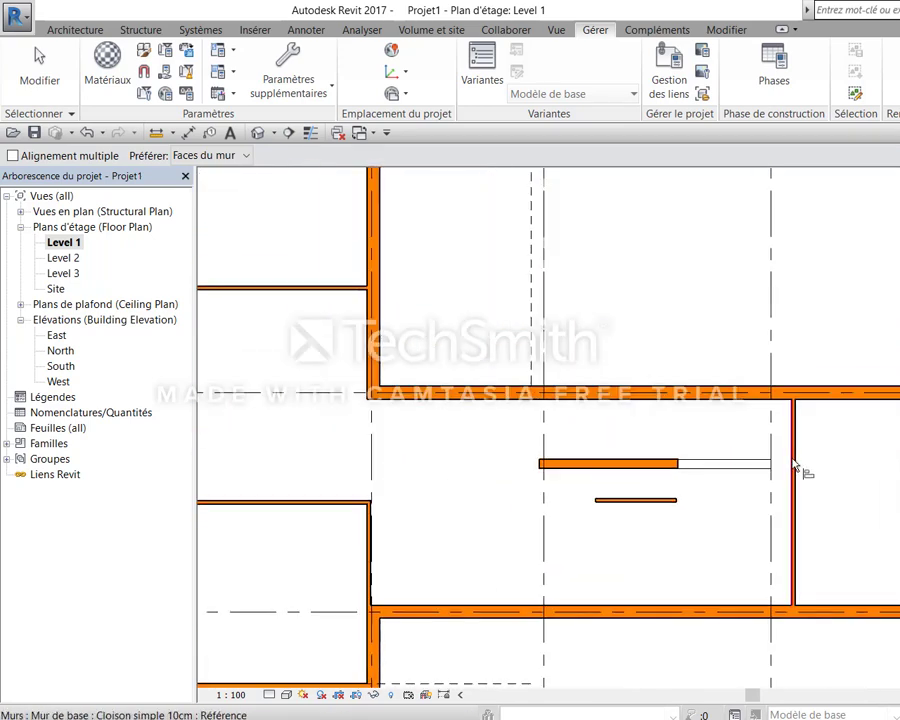
scroll(799, 470, "up", 1)
Move the thin wall in the east wing further right
key("Escape")
left_click(801, 478)
mouse_move(801, 478)
left_mouse_down()
mouse_move(878, 463)
mouse_move(830, 454)
left_mouse_up()
key("Escape")
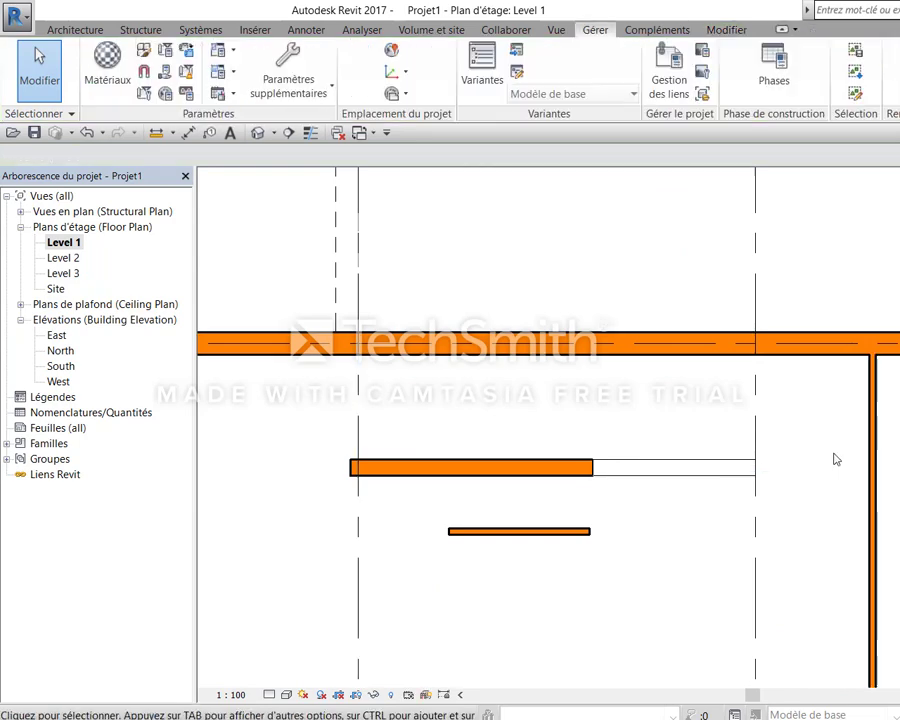
scroll(825, 470, "down", 2)
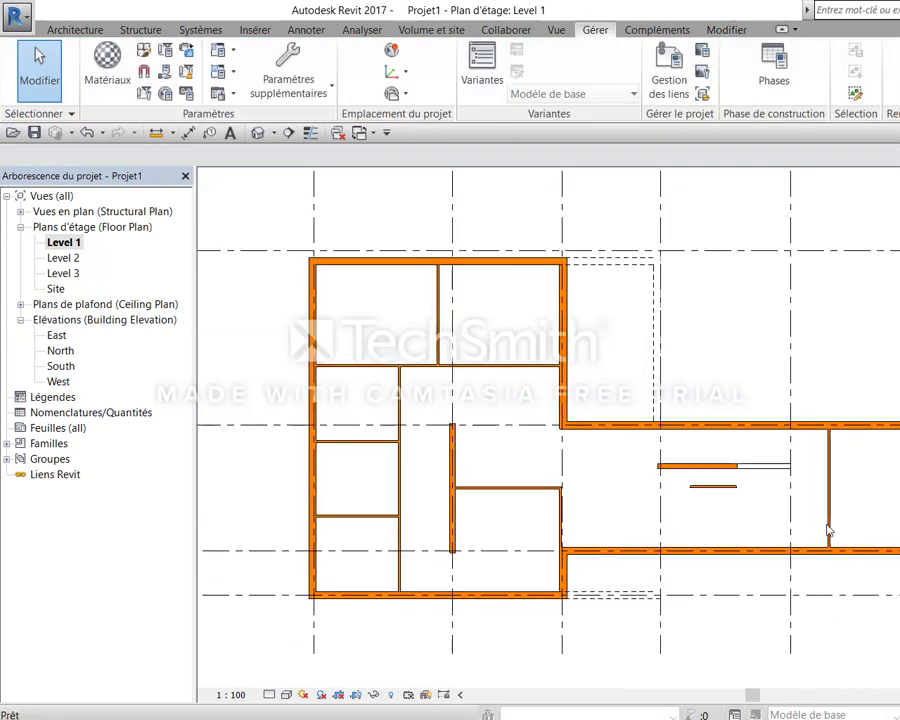
Place doors (DR) into the central room, the lower, middle and upper west rooms, and the top office
key("d")
key("r")
scroll(826, 532, "up", 2)
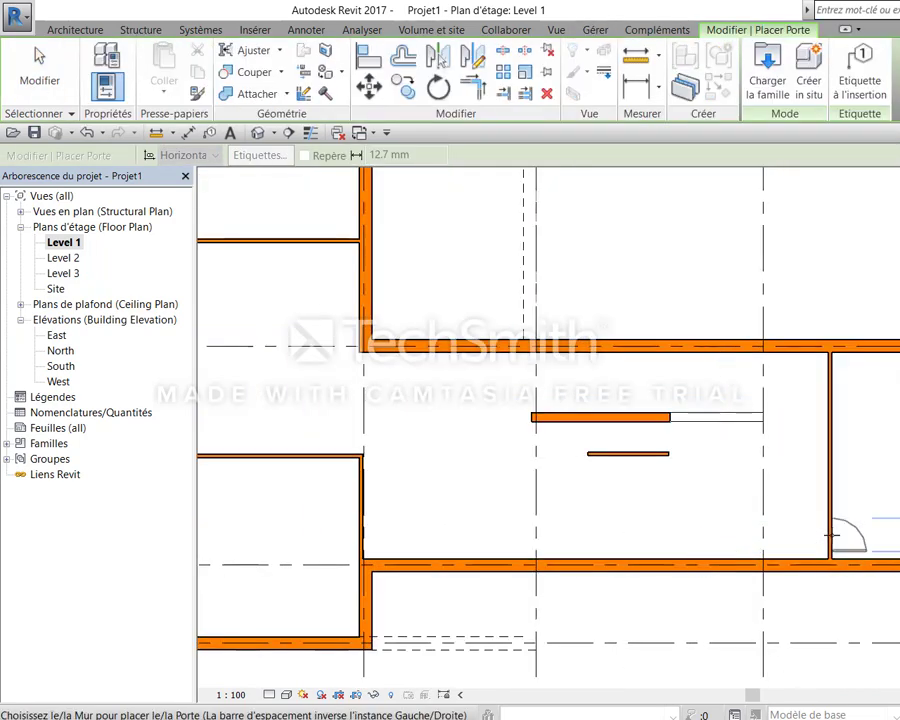
scroll(500, 488, "down", 3)
scroll(694, 525, "up", 2)
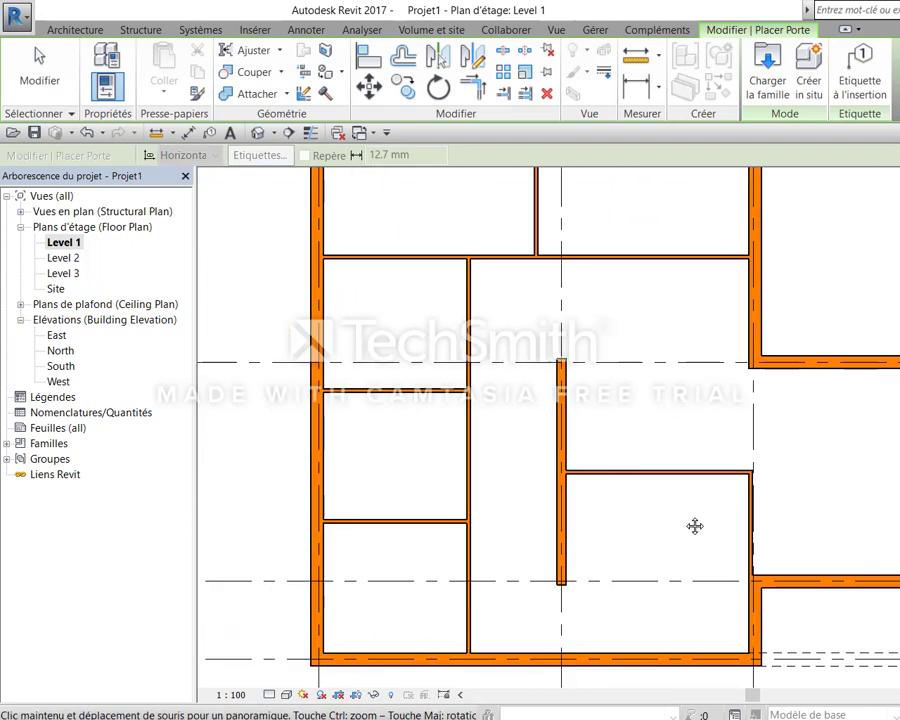
left_click(590, 476)
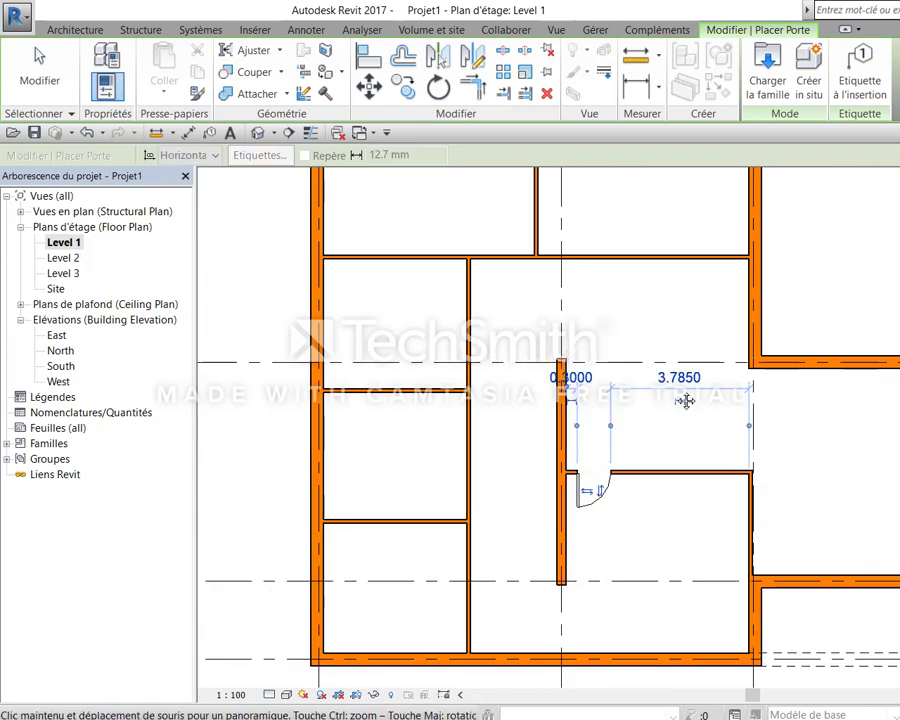
middle_click_drag(680, 400, 770, 395)
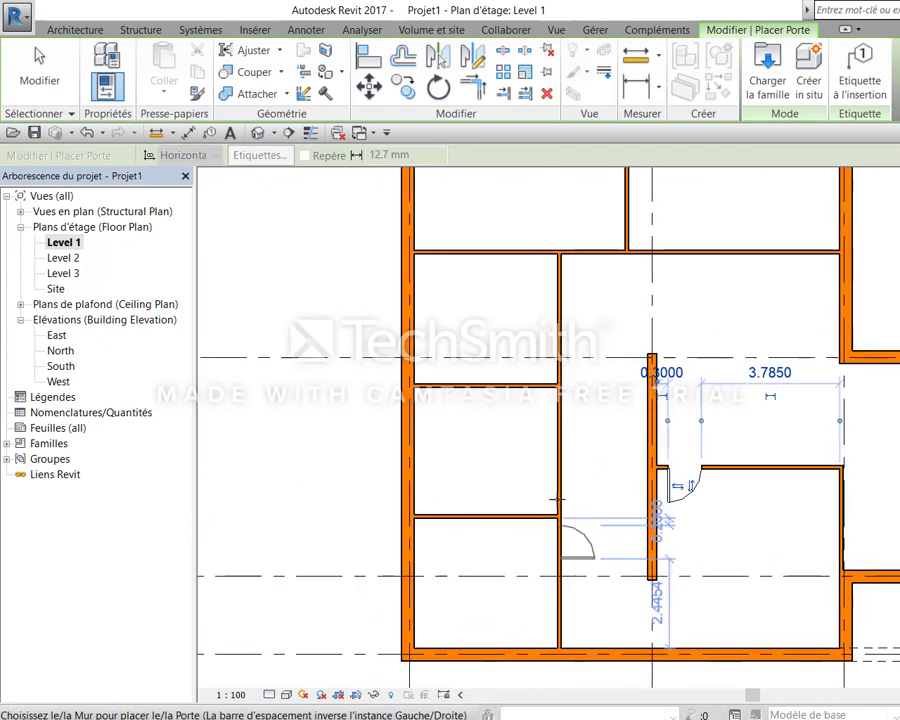
left_click(554, 537)
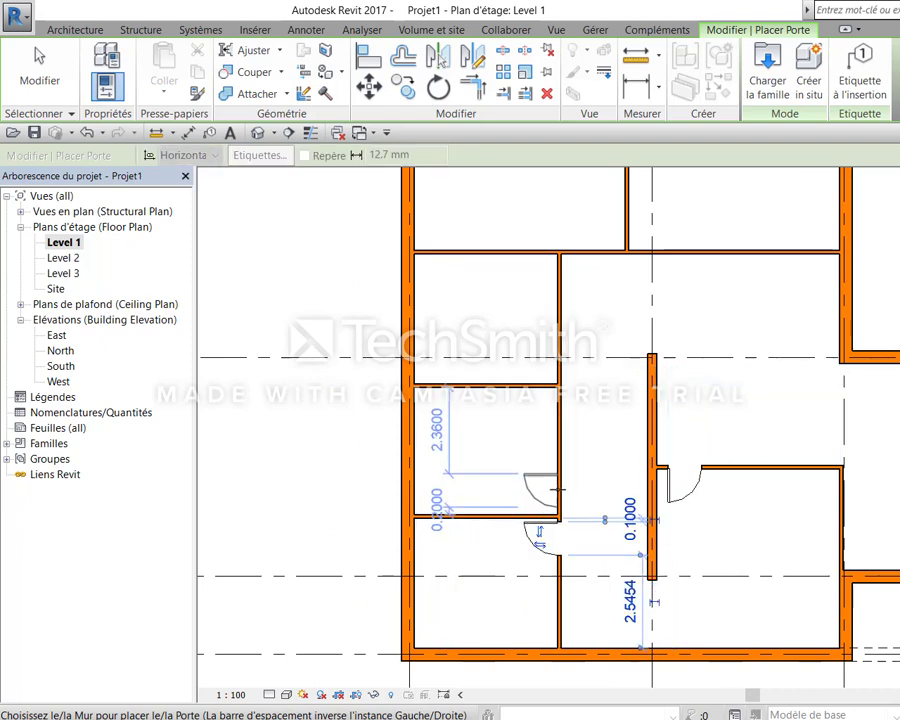
left_click(561, 491)
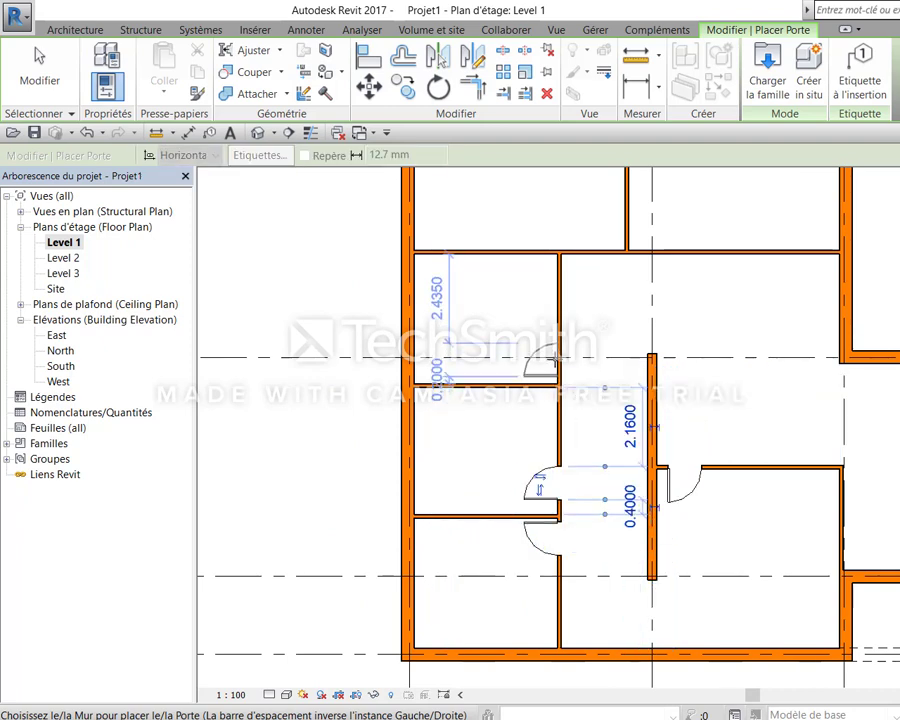
left_click(561, 362)
left_click(604, 250)
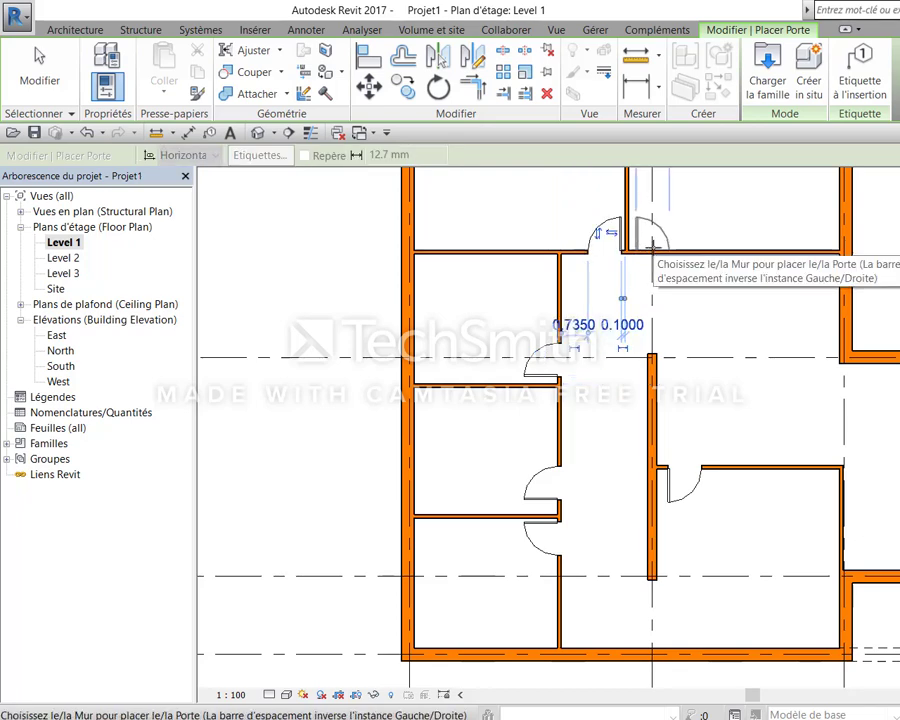
key("Escape")
scroll(695, 490, "down", 3)
Extend the corridor wall down to the bottom wall with Trim/Extend (TR)
scroll(660, 520, "up", 2)
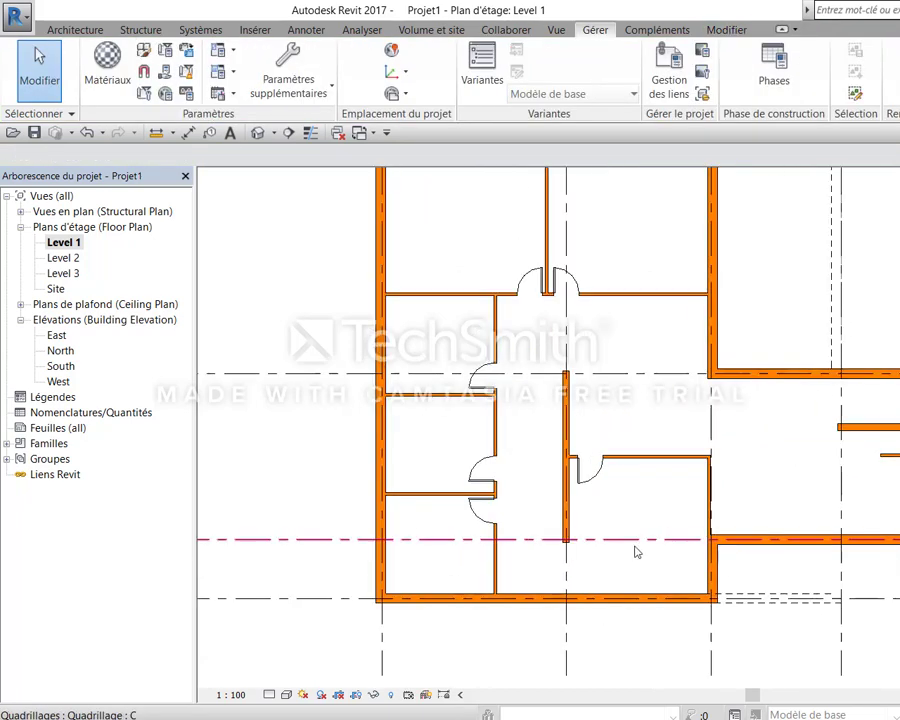
scroll(637, 548, "up", 3)
scroll(648, 535, "up", 1)
key("t")
key("r")
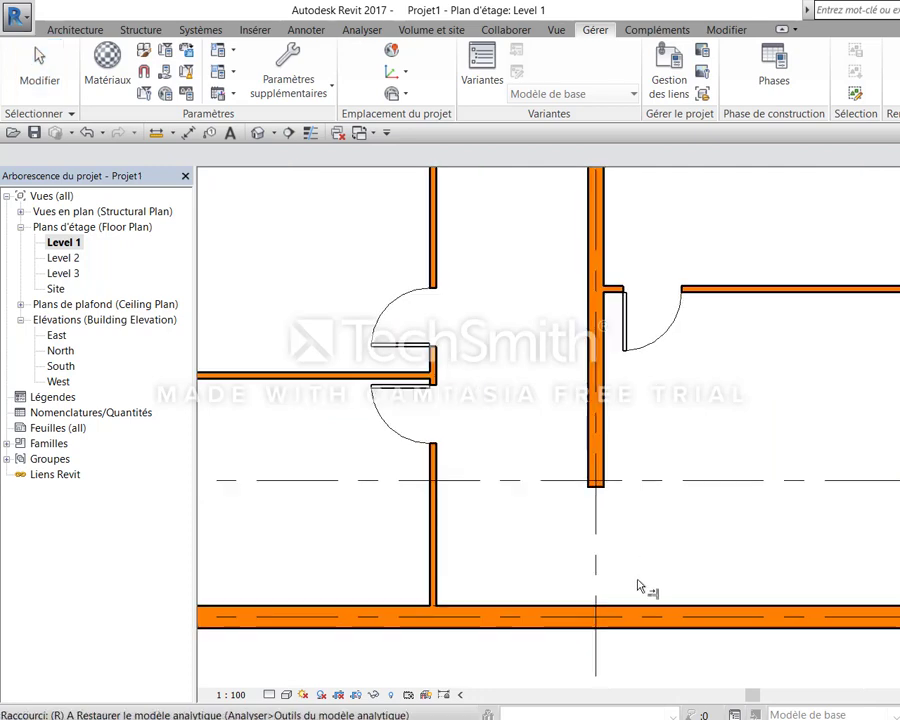
left_click(629, 609)
left_click(619, 468)
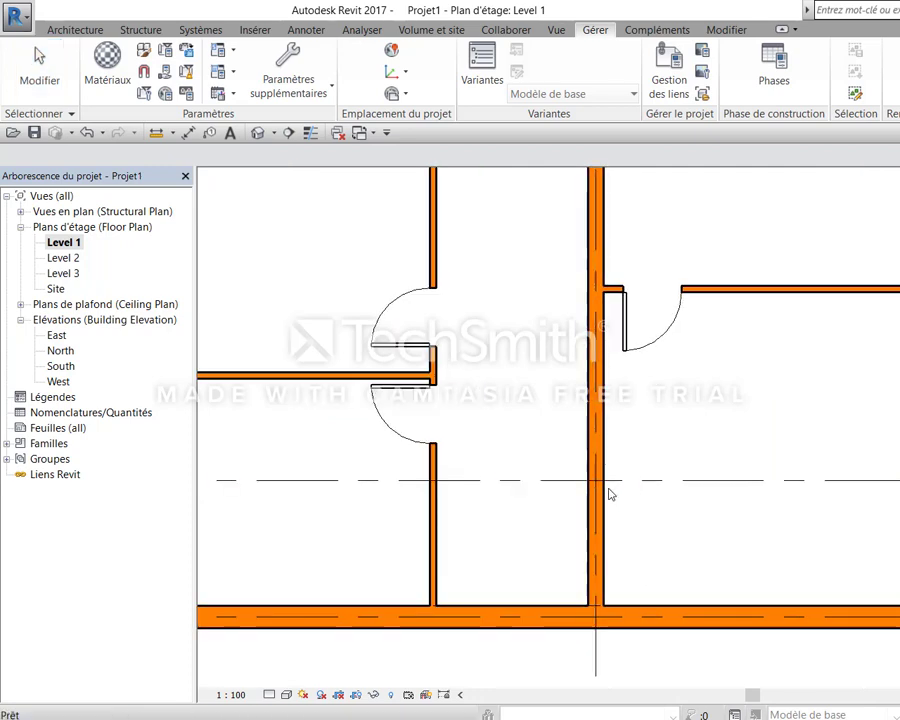
key("Escape")
Draw a 2.0000-long horizontal wall across the corridor between its west and east walls
key("w")
key("a")
left_click(435, 463)
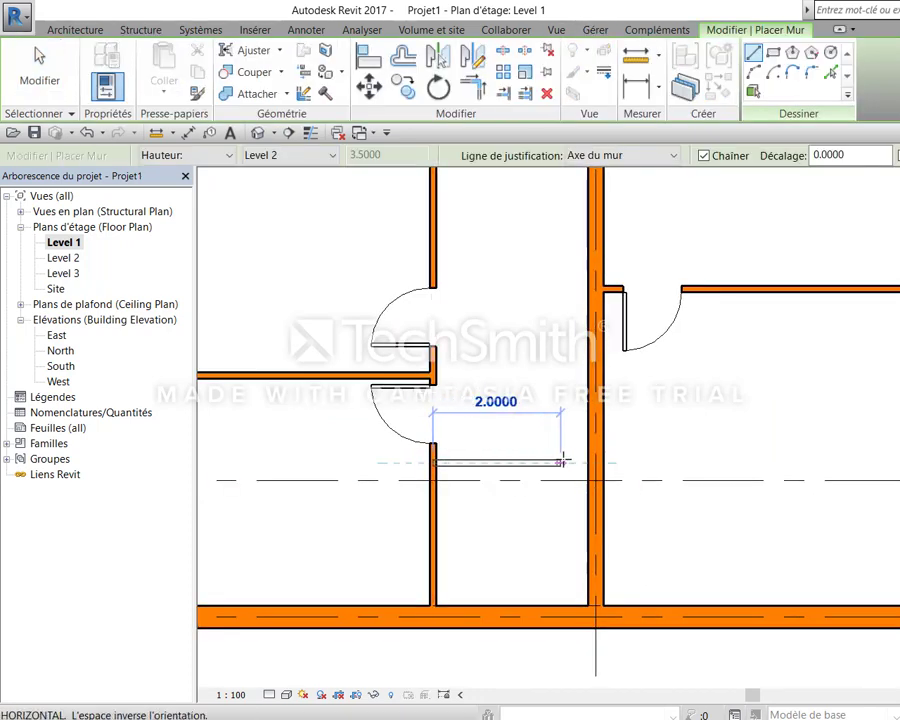
left_click(585, 463)
key("Escape")
Place a door in the new short wall to access the small south room
key("Escape")
key("r")
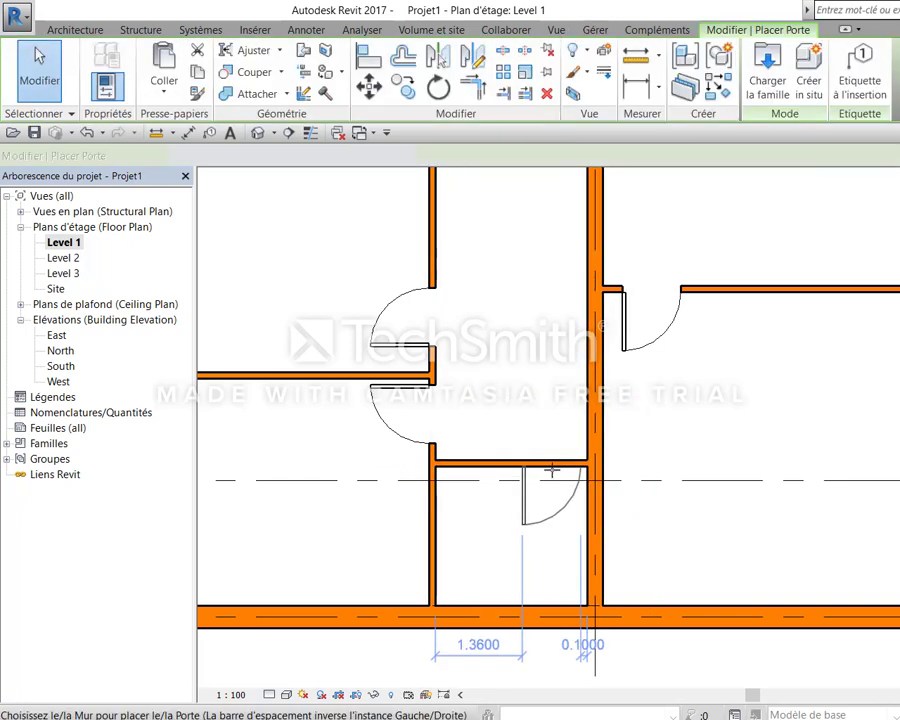
left_click(551, 464)
key("Escape")
key("Escape")
scroll(716, 476, "down", 3)
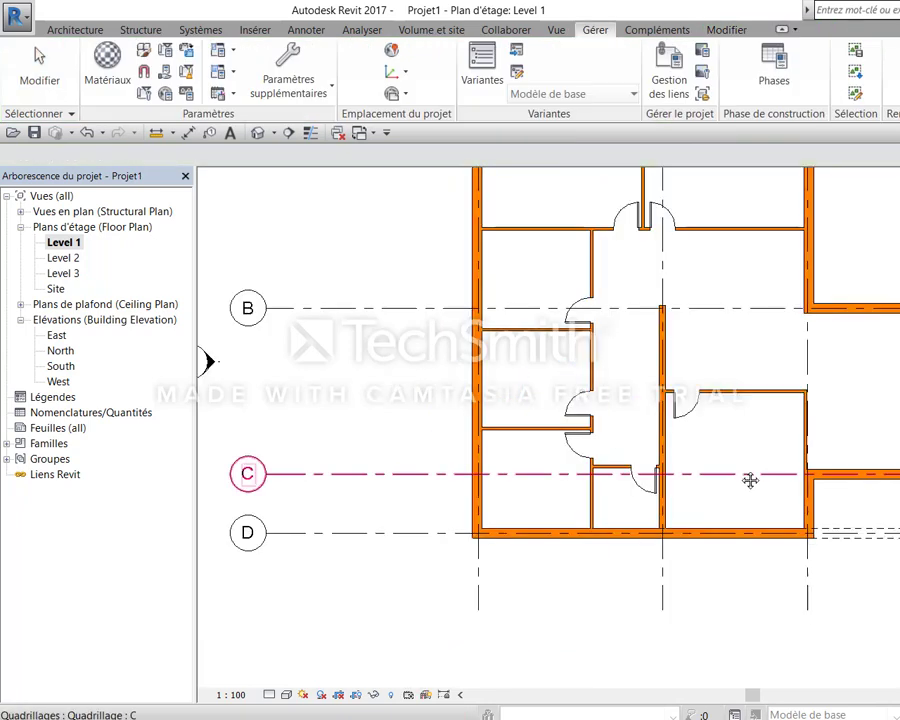
scroll(749, 478, "down", 2)
scroll(654, 482, "up", 1)
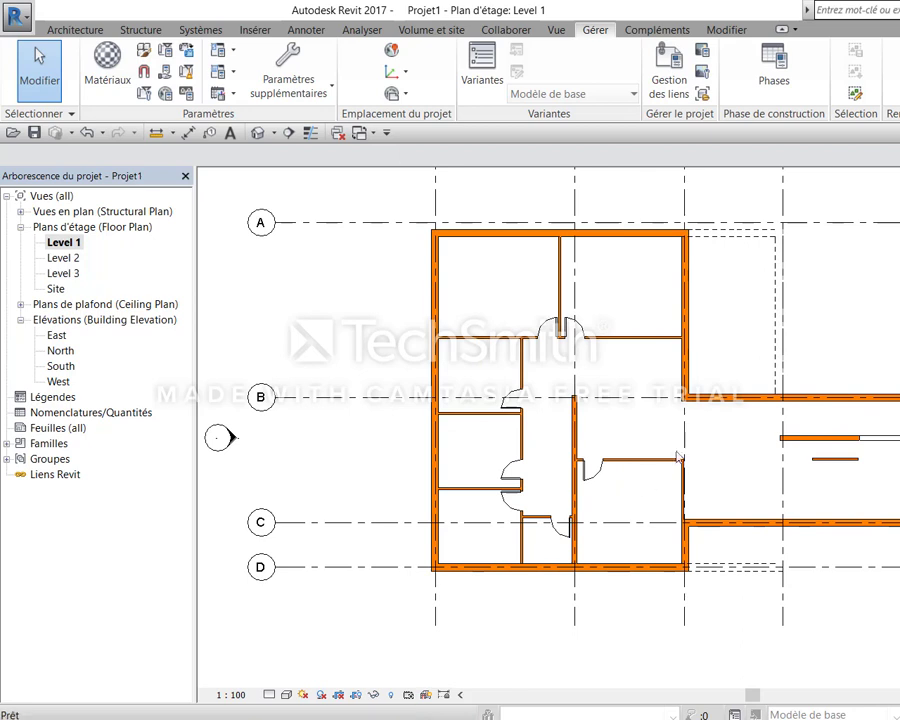
Place rooms: two 28 m² top Bureau offices, 25 m² lower Bureau, two 14 m² Annexes, 5 m² LT
key("r")
key("m")
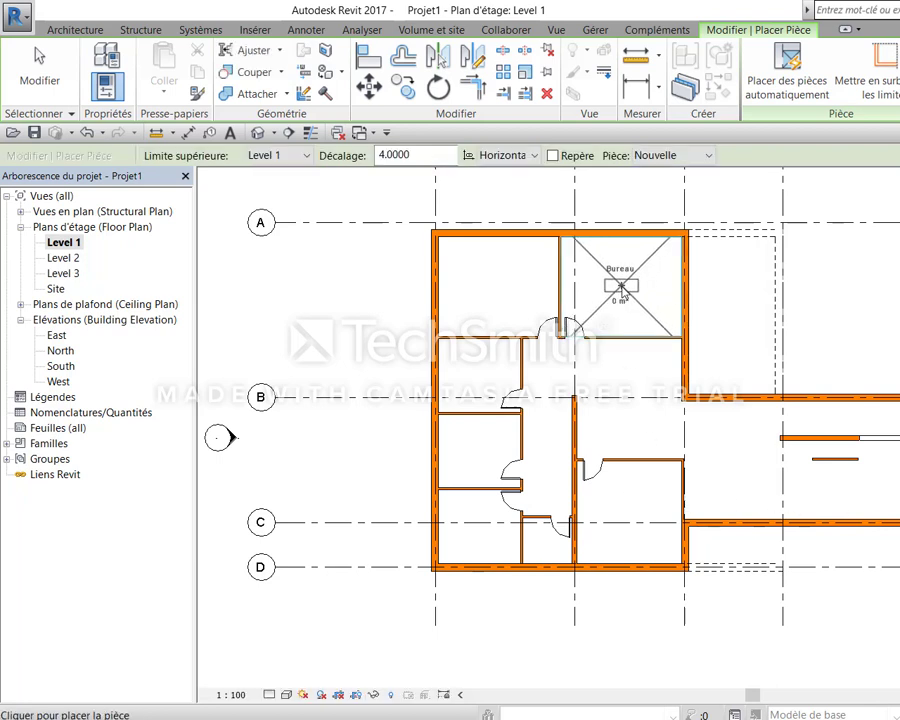
left_click(620, 286)
left_click(503, 286)
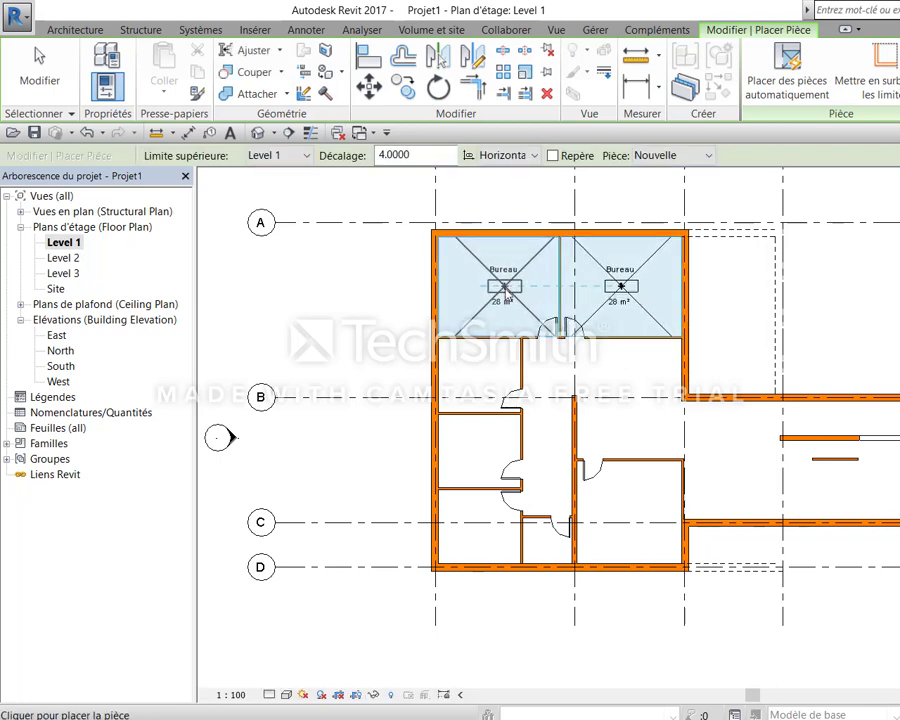
left_click(629, 511)
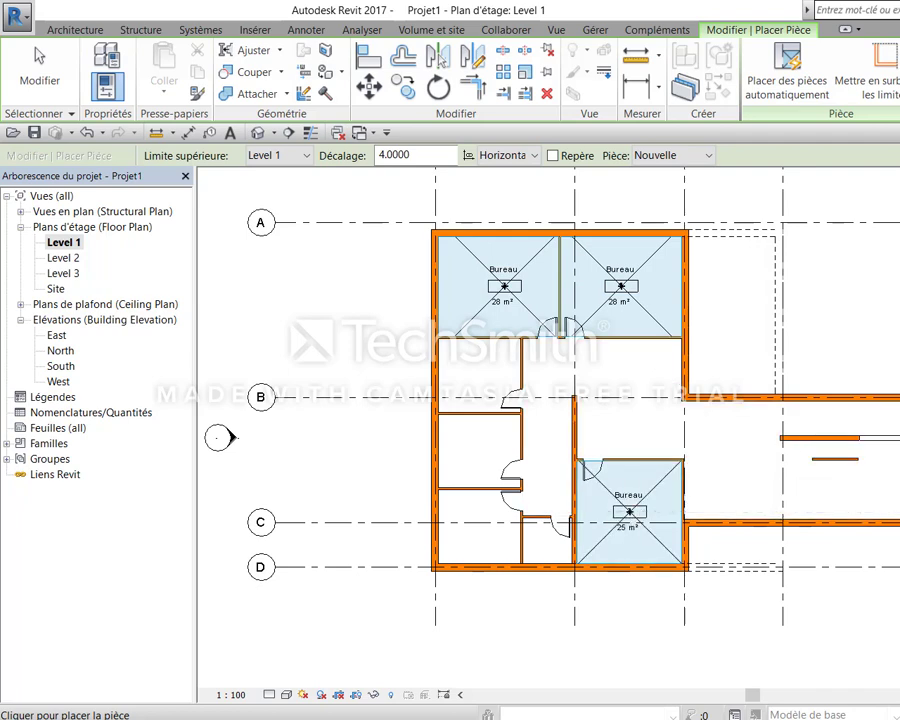
left_click(482, 388)
left_click(492, 444)
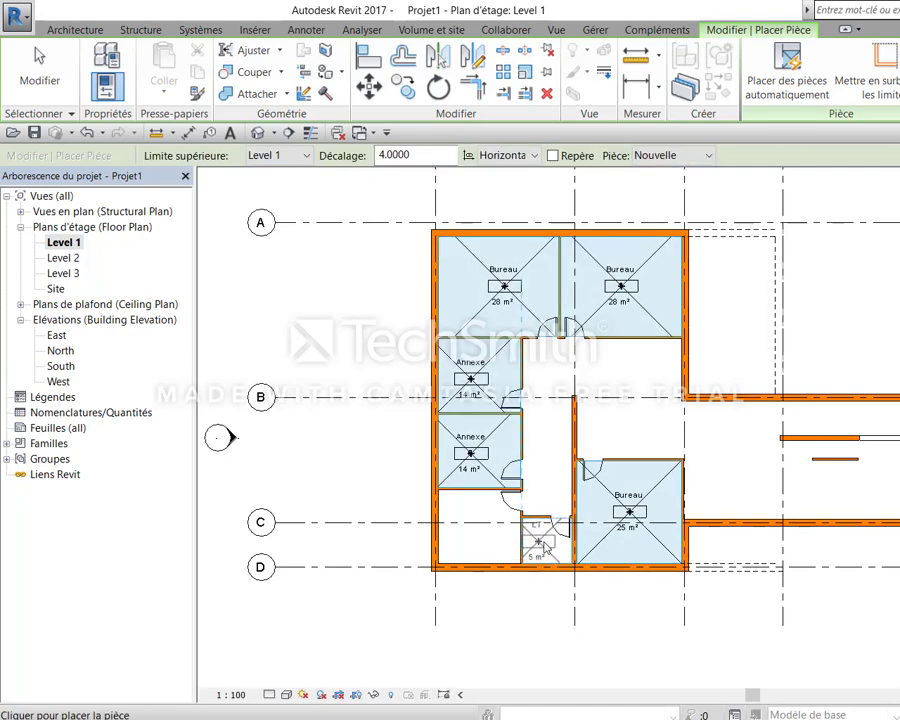
left_click(551, 548)
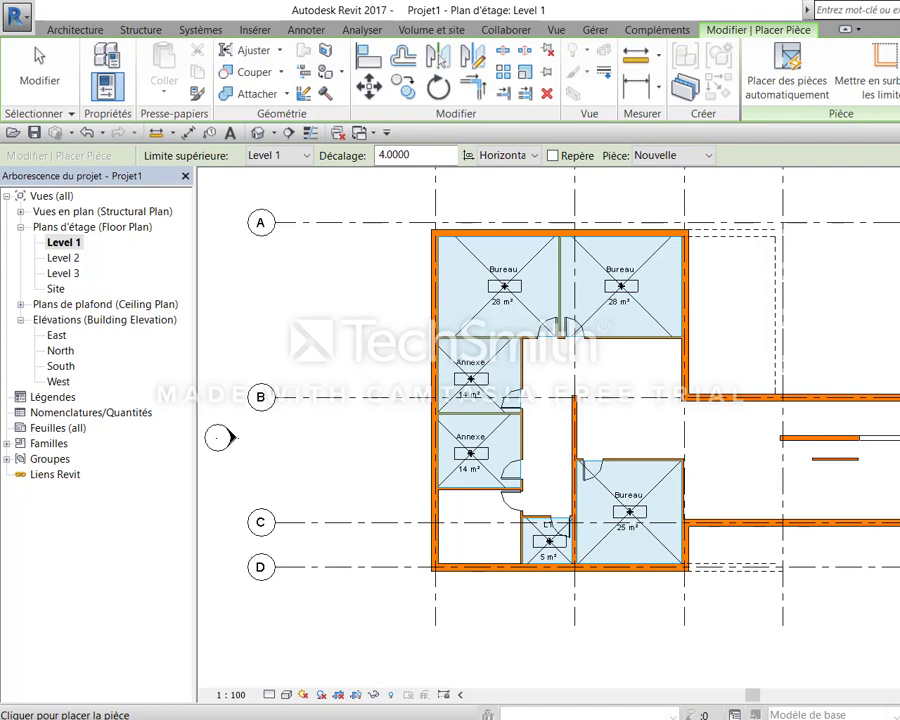
Place the Hall room in the open area at right
left_click(763, 466)
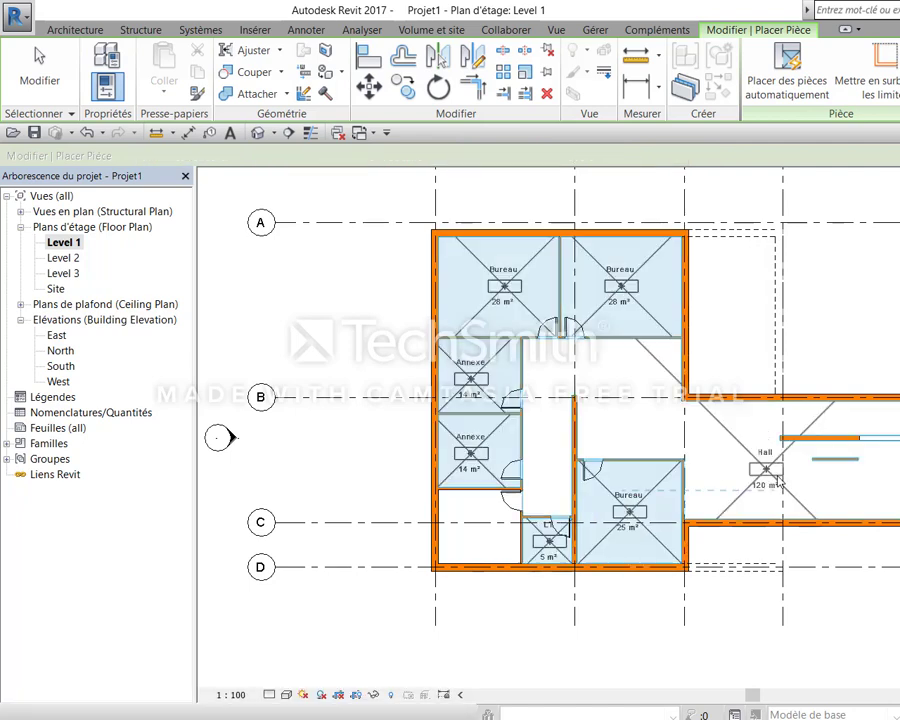
scroll(850, 488, "up", 2)
scroll(855, 490, "up", 2)
key("Escape")
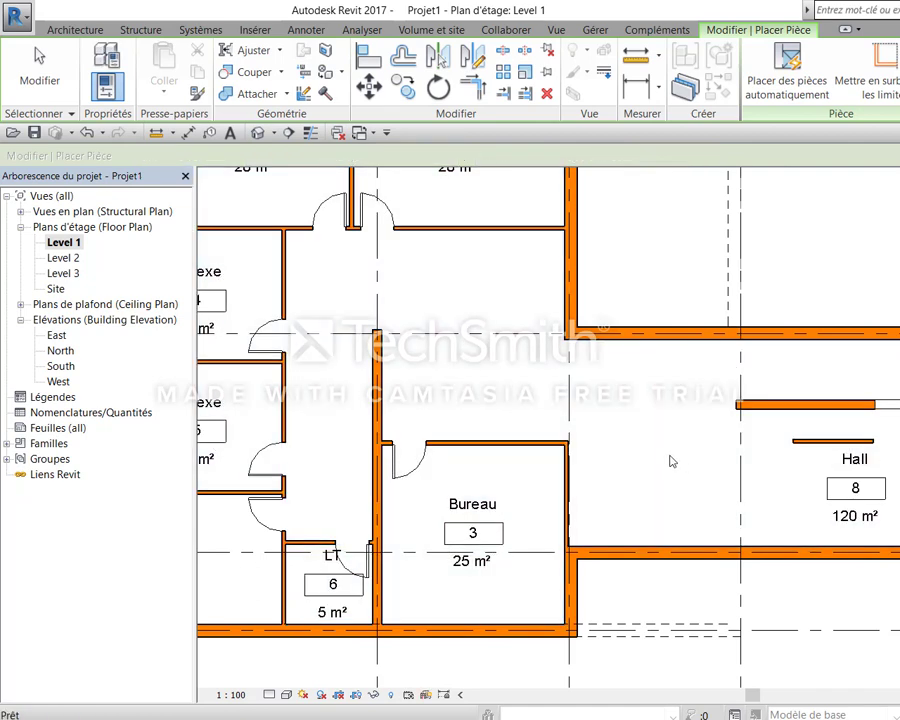
Draw room separation lines closing off the Hall, shrinking it from 120 m² to 31 m²
left_click(78, 30)
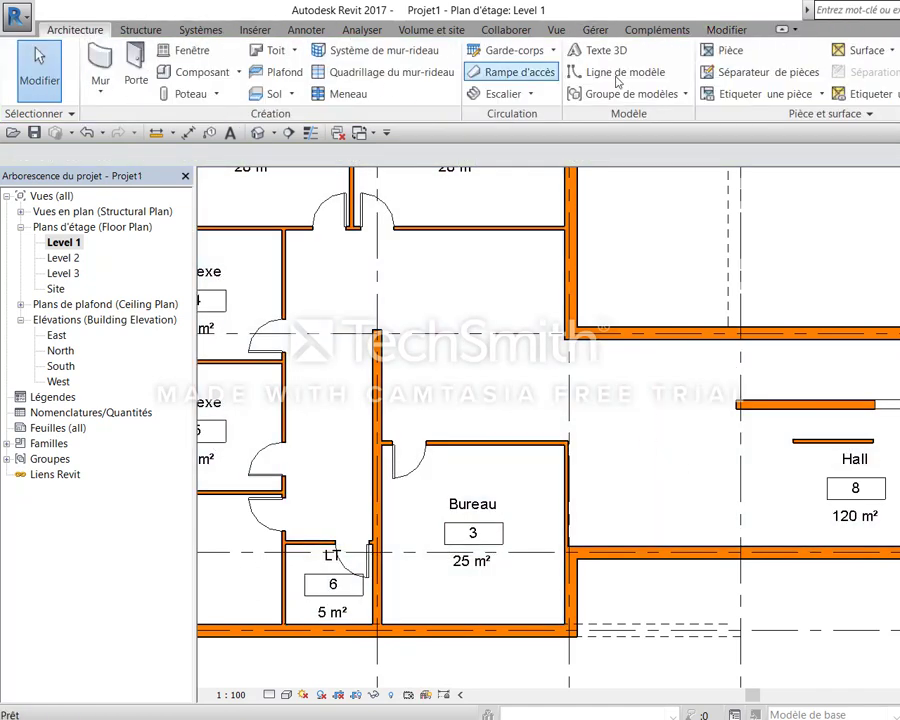
left_click(750, 72)
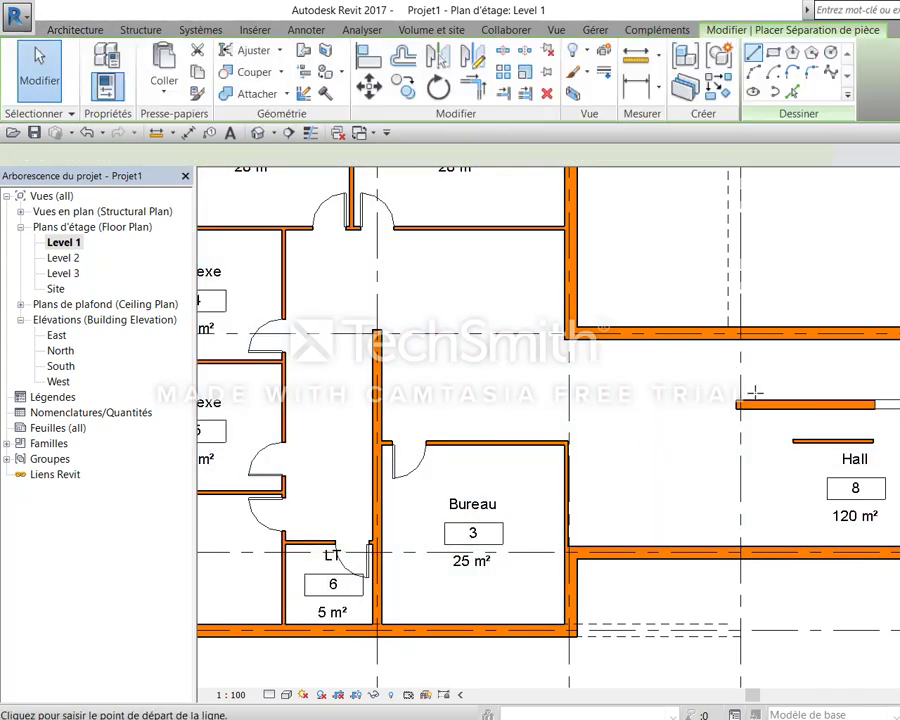
left_click(735, 408)
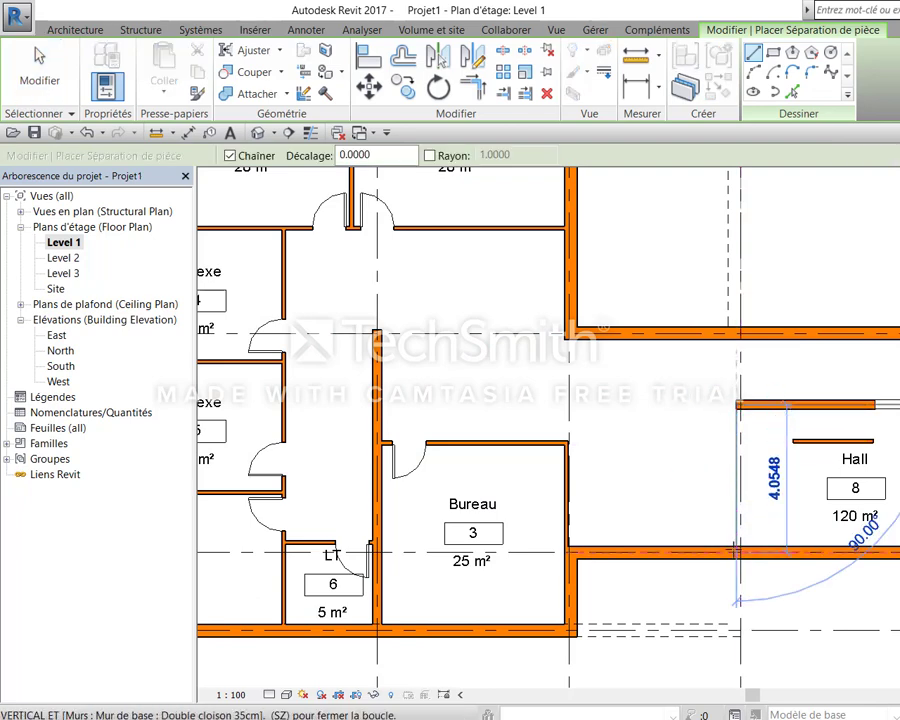
left_click(737, 549)
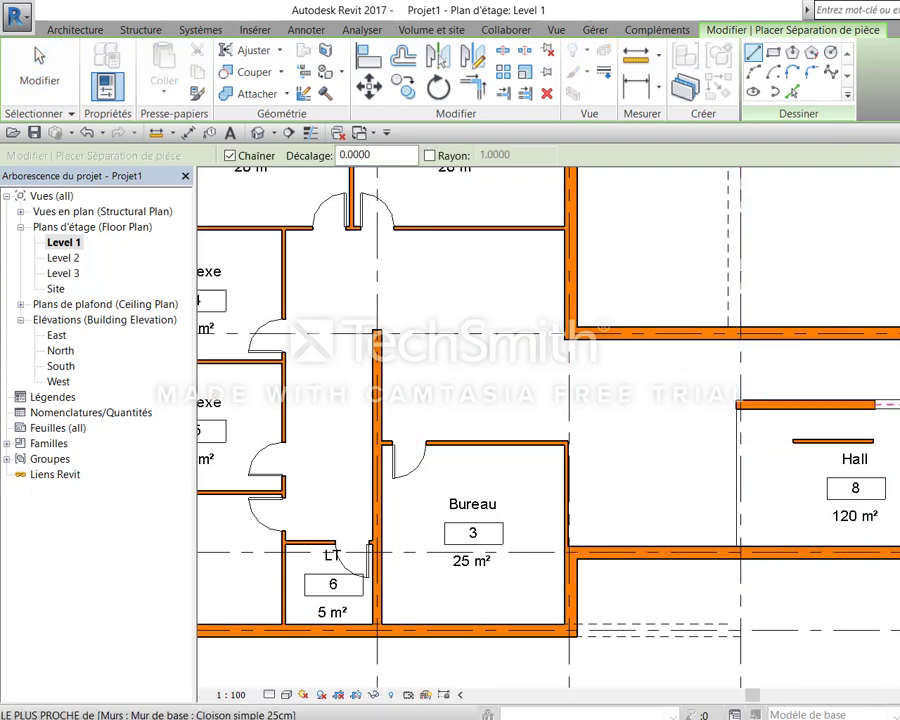
left_click(877, 400)
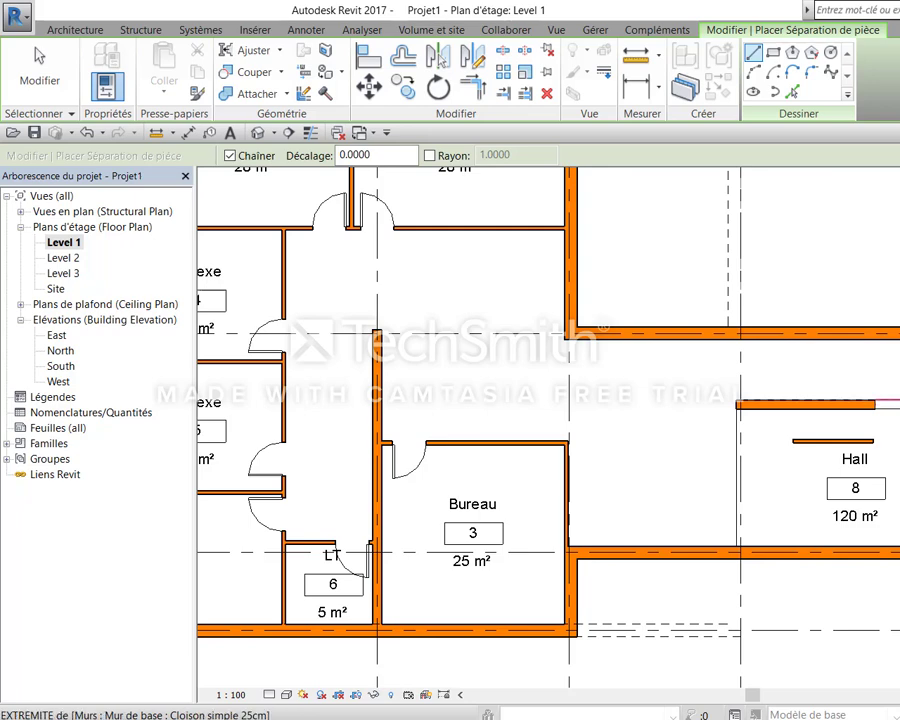
left_click(869, 552)
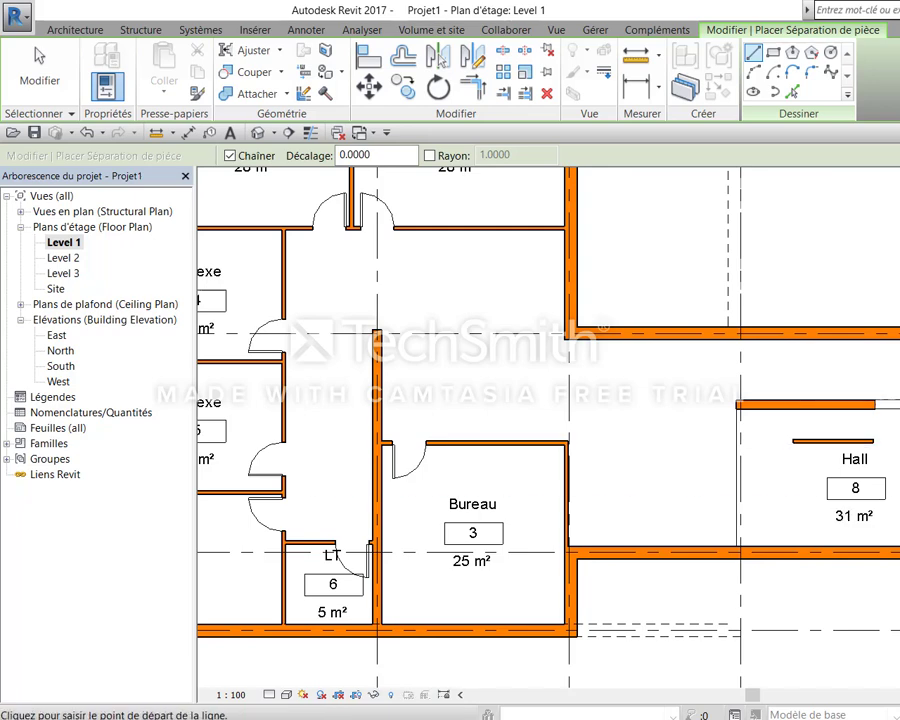
key("Escape")
key("Escape")
scroll(869, 540, "up", 2)
scroll(869, 540, "up", 1)
scroll(790, 480, "down", 2)
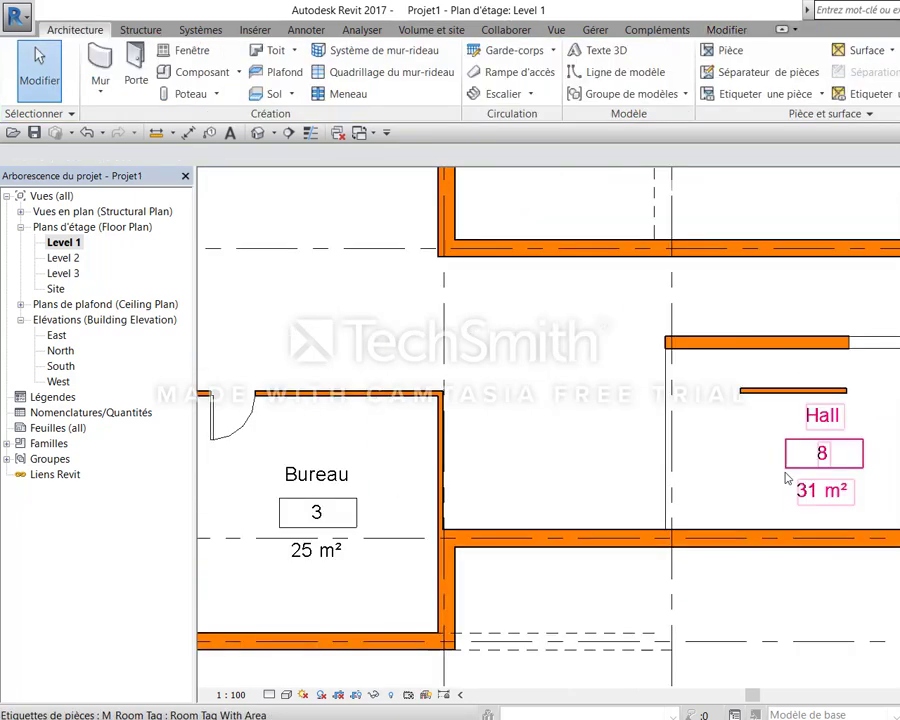
scroll(757, 437, "down", 2)
scroll(757, 437, "up", 3)
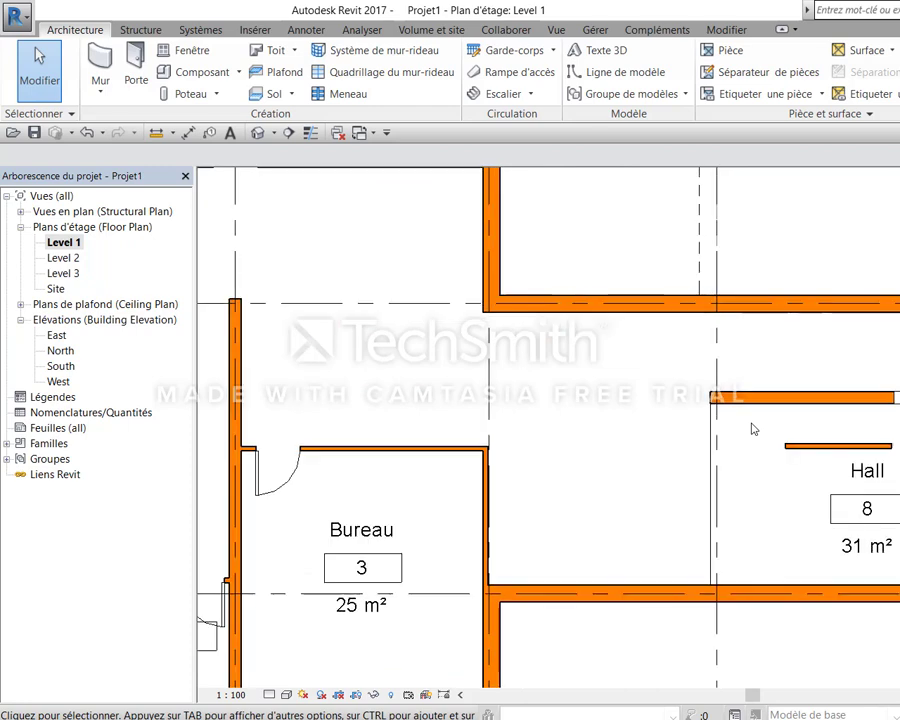
middle_click_drag(786, 456, 706, 508)
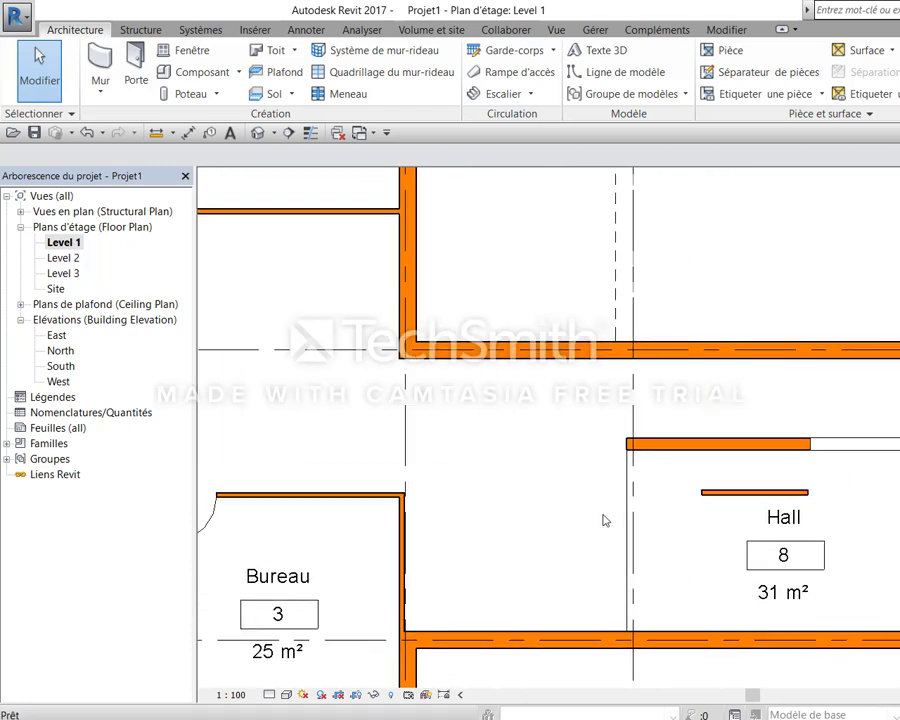
scroll(604, 520, "down", 2)
scroll(673, 506, "up", 2)
middle_click_drag(647, 526, 535, 469)
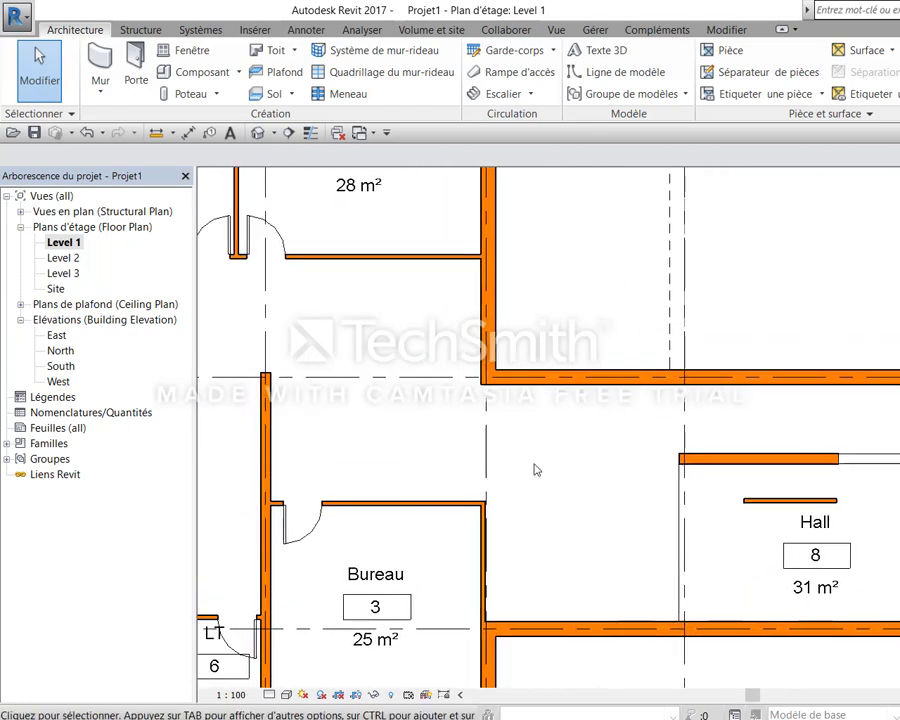
Draw a vertical and a horizontal room separator beside the Hall
left_click(713, 72)
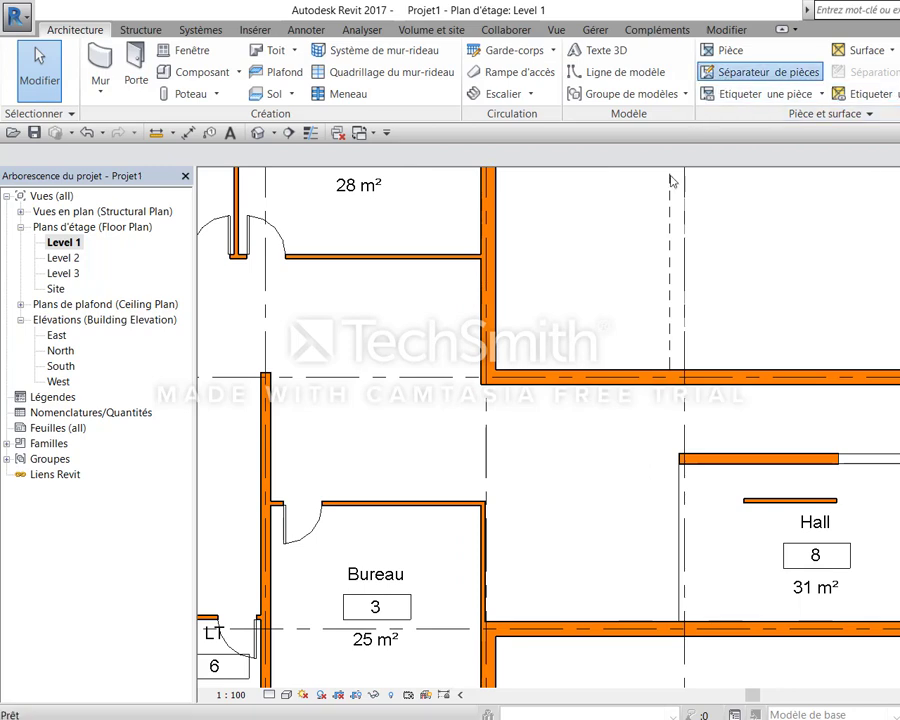
scroll(508, 421, "up", 3)
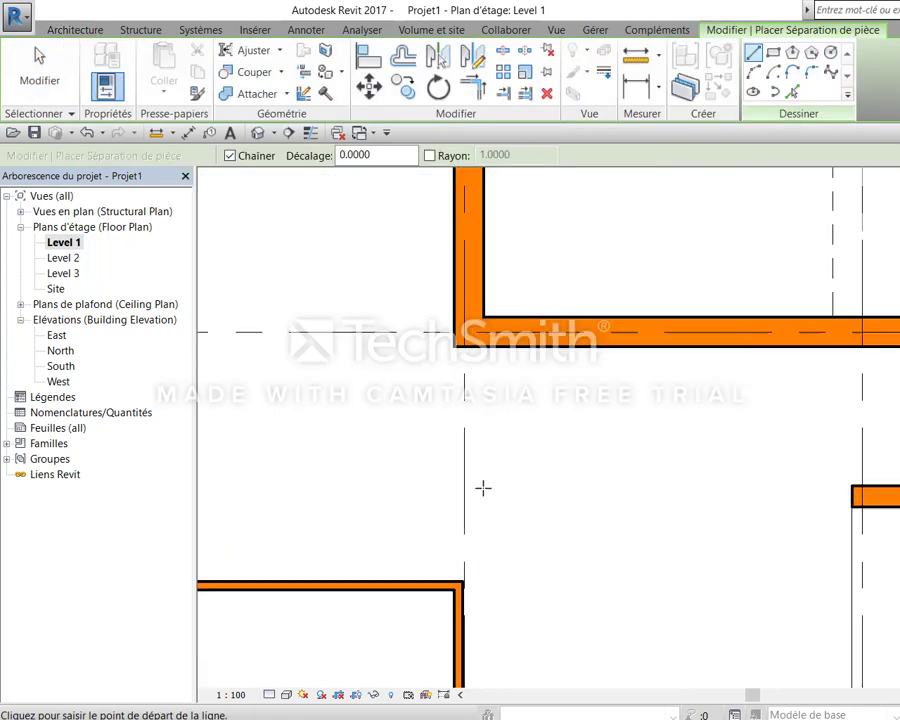
left_click(456, 347)
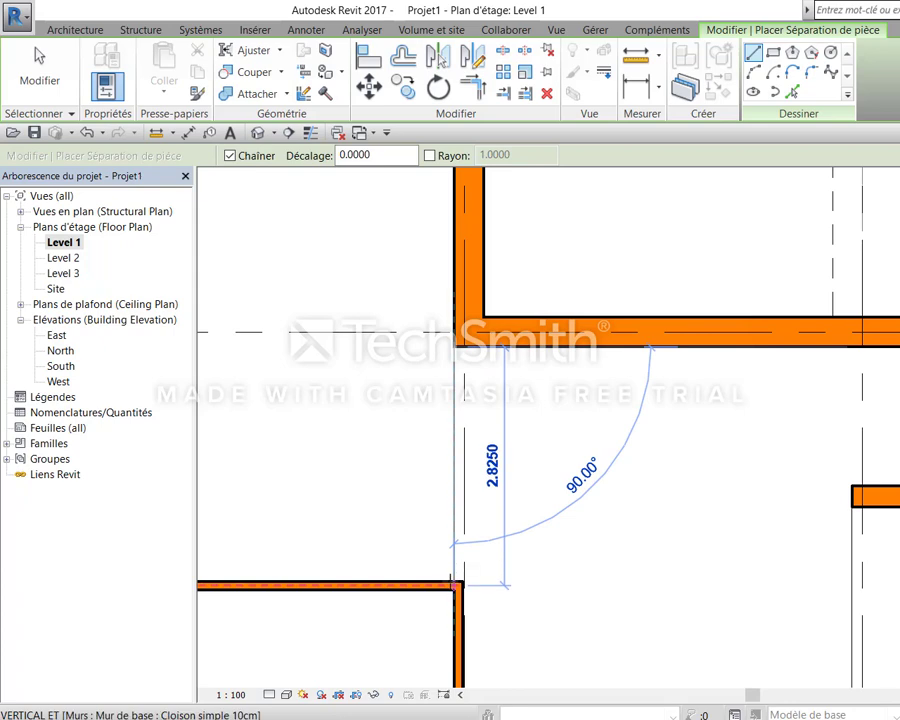
left_click(456, 586)
key("Escape")
left_click(852, 486)
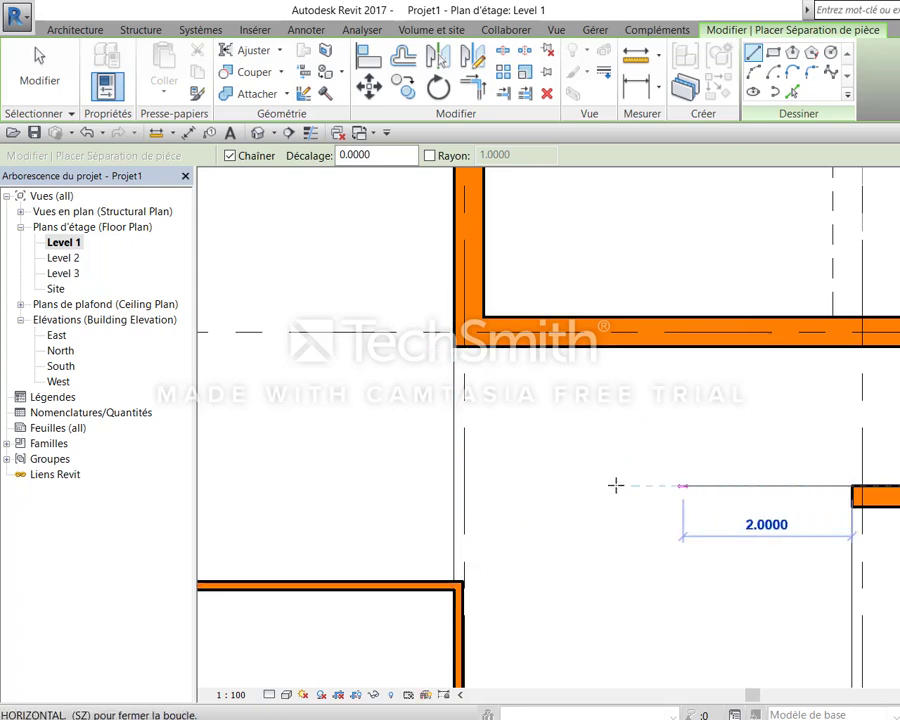
left_click(458, 486)
key("Escape")
key("Escape")
Join the two separator lines into a corner with Trim/Extend
key("r")
left_click(488, 487)
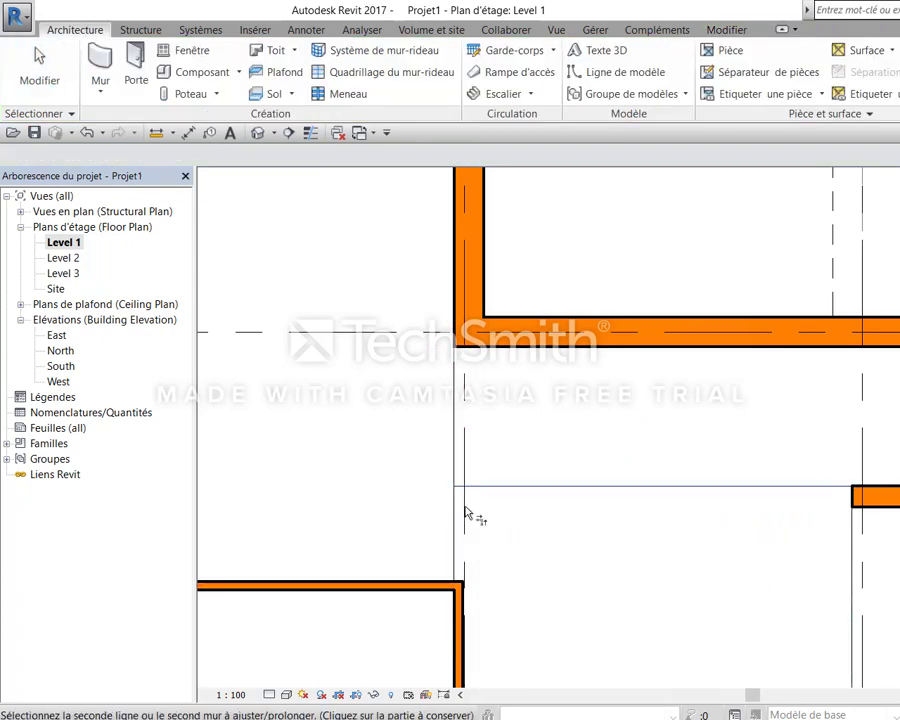
left_click(458, 514)
scroll(536, 508, "down", 2)
scroll(572, 514, "down", 4)
scroll(556, 506, "up", 2)
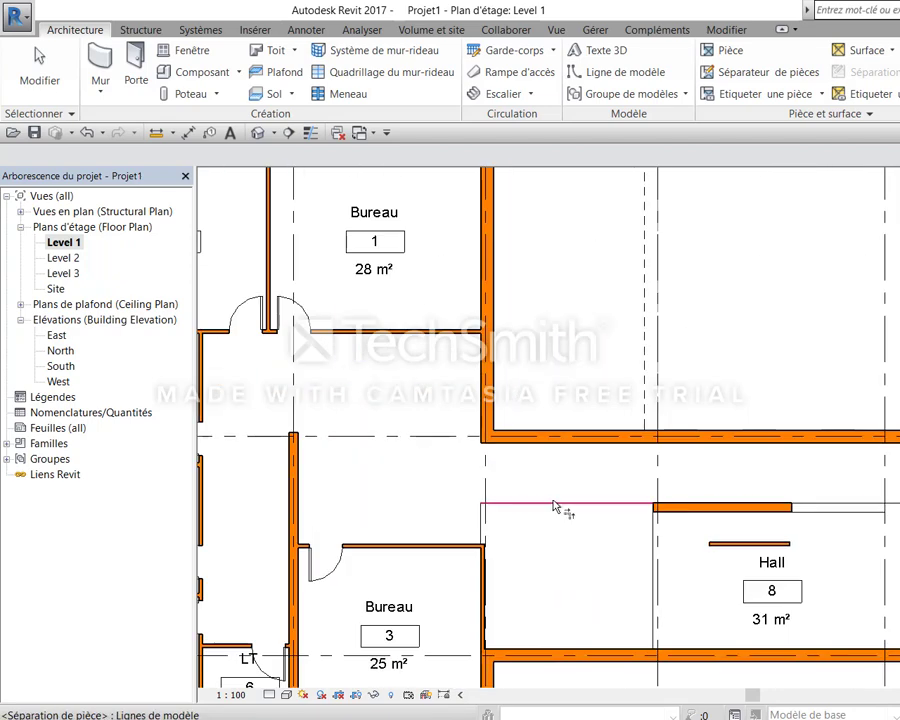
key("Escape")
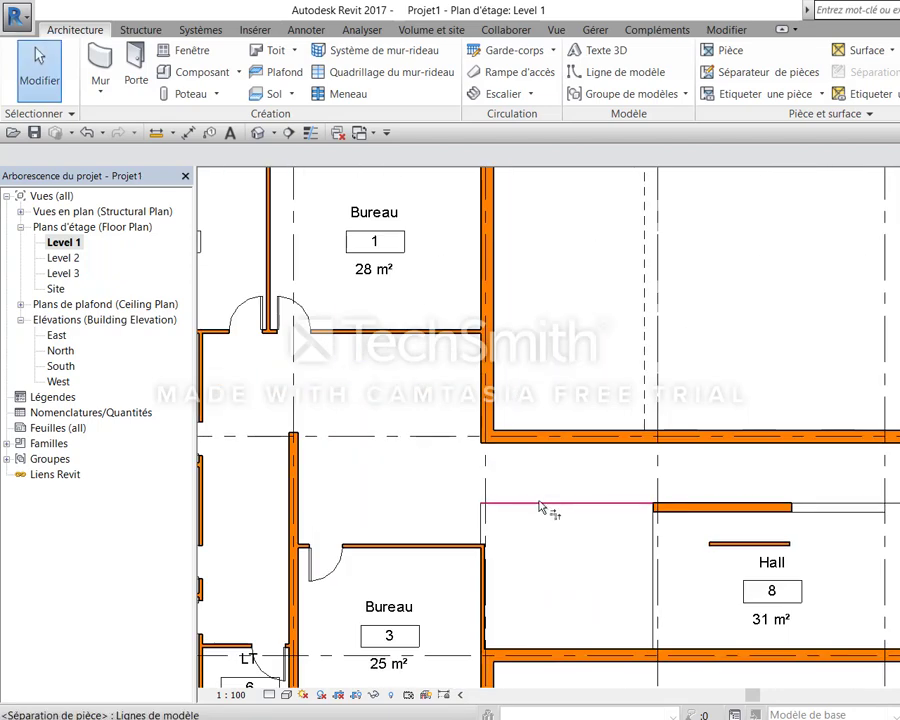
Place a Circulation room (71 m²) in the corridor and Réception (19 m²) in the enclosed space
key("r")
key("m")
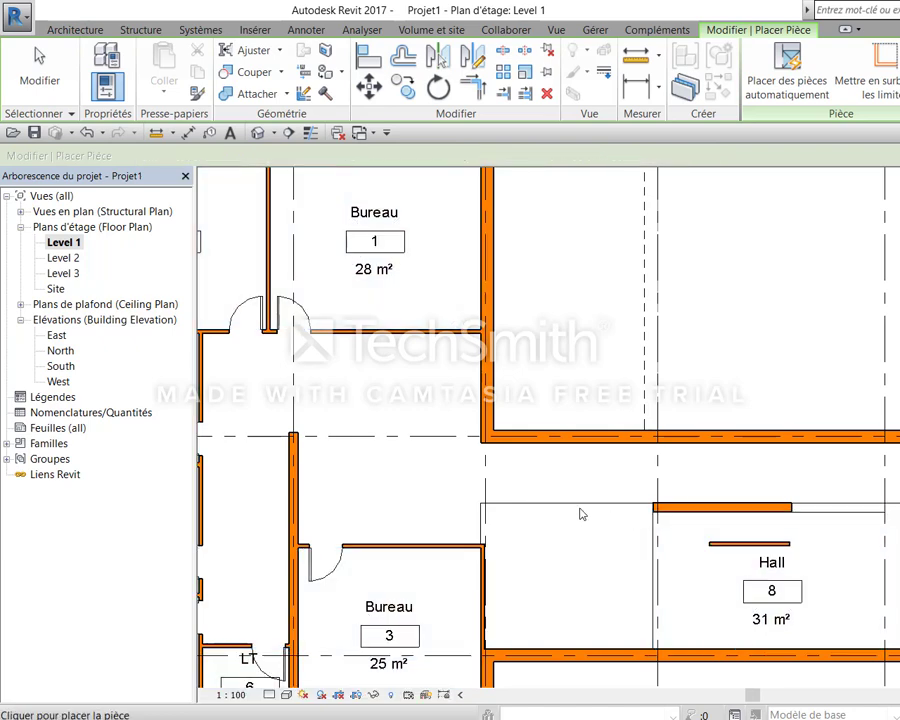
left_click(400, 450)
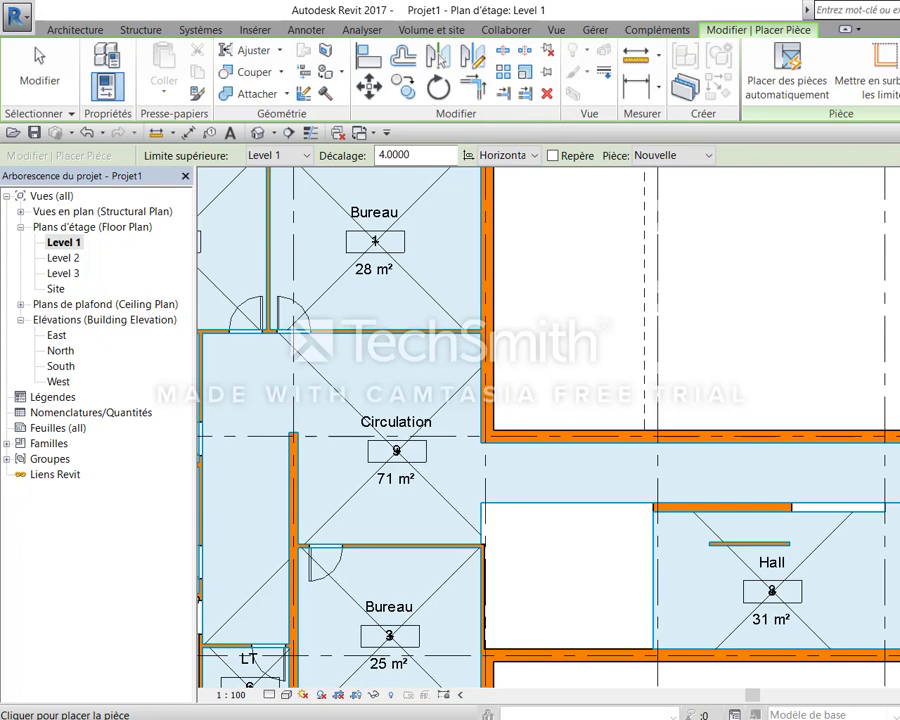
key("Escape")
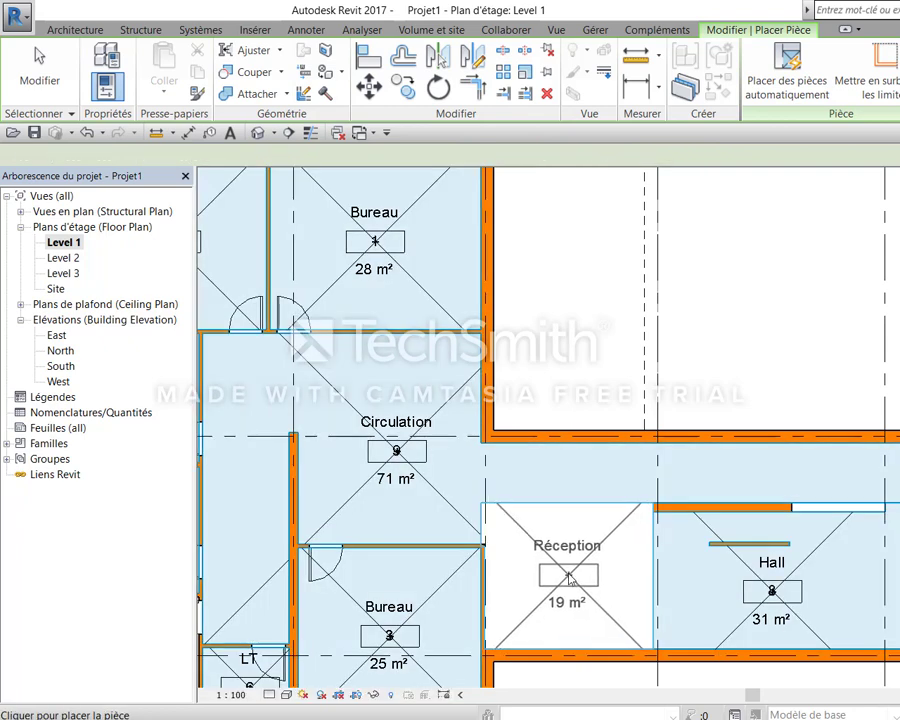
left_click(567, 572)
key("Escape")
key("Escape")
middle_click_drag(713, 555, 738, 524)
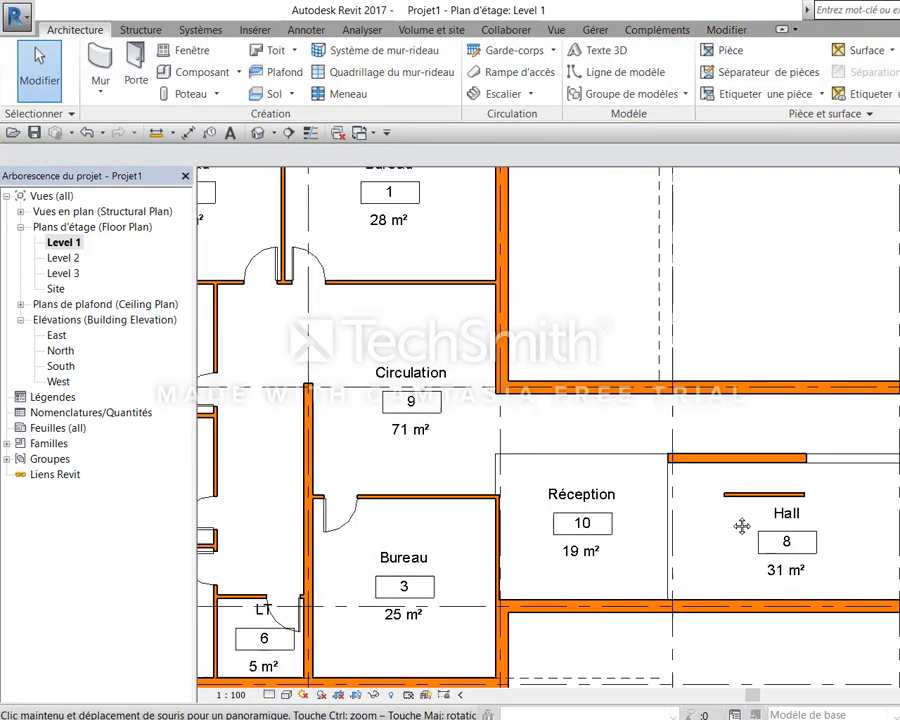
scroll(740, 522, "down", 1)
scroll(756, 519, "down", 2)
scroll(800, 535, "up", 2)
Edit the room tag family: delete the number and Volume labels, reposition the area label
scroll(806, 541, "up", 1)
left_click(806, 541)
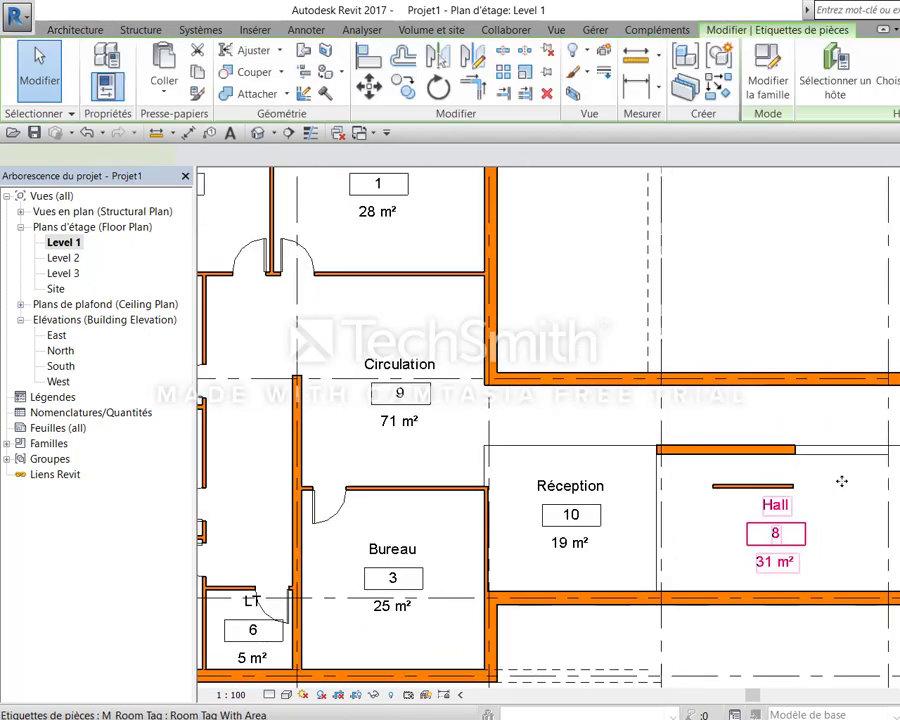
left_click(760, 85)
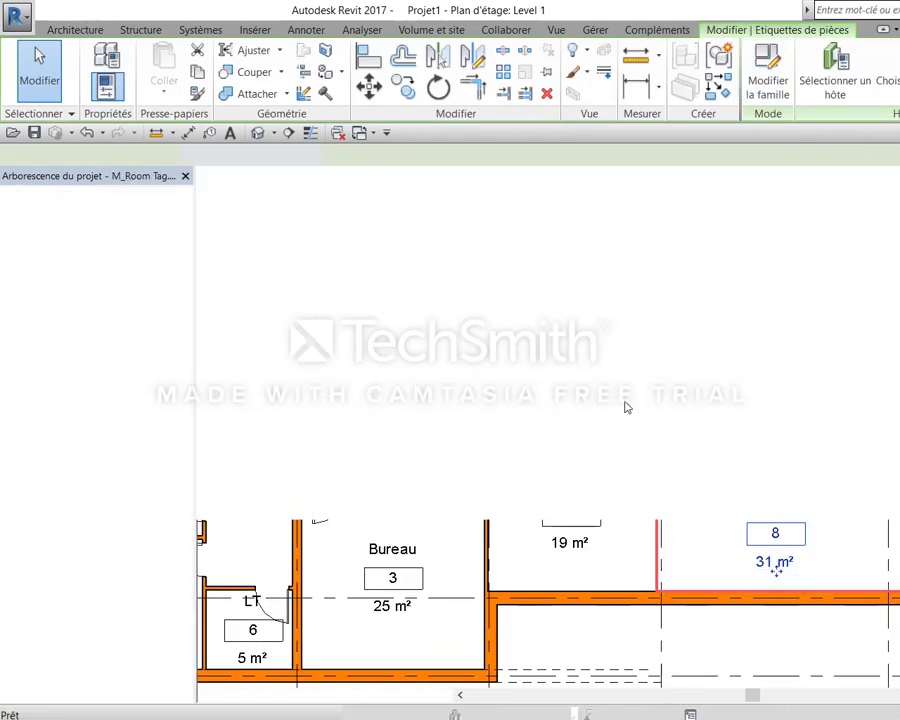
left_click(645, 450)
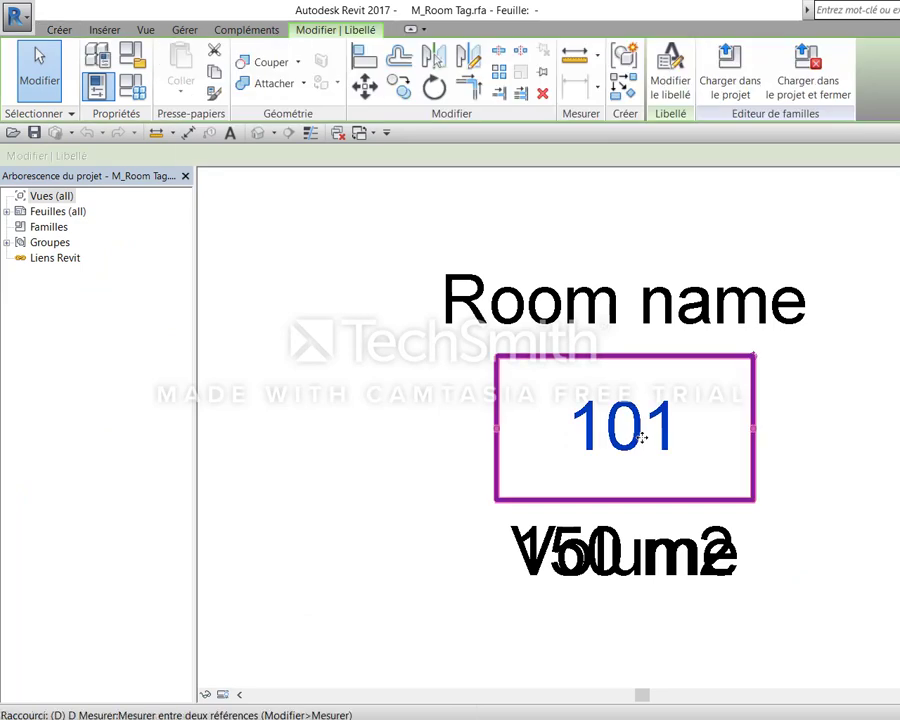
key("Delete")
left_click(614, 575)
key("Delete")
left_click(614, 567)
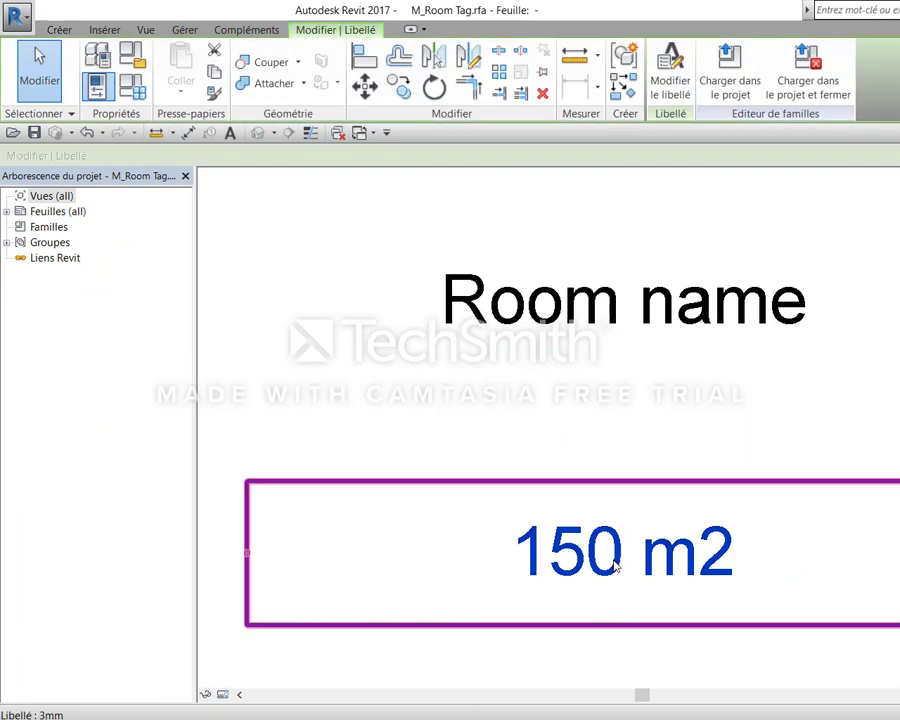
key("Up")
key("Up")
key("Up")
key("Up")
key("Up")
key("Down")
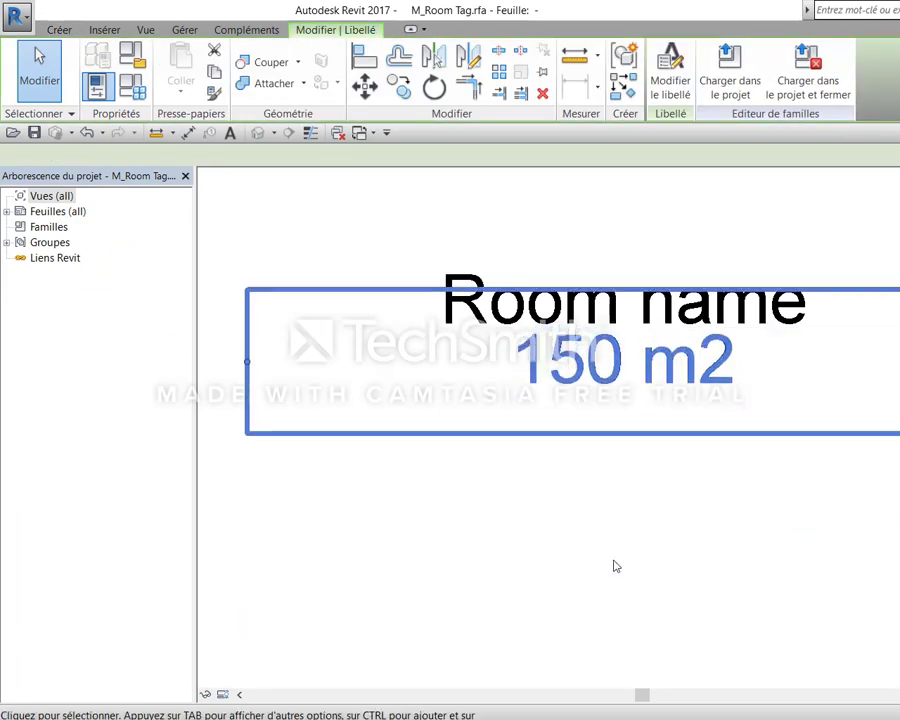
key("Down")
Duplicate the label type as 3mm R with Calibri font and red colour
left_click(131, 55)
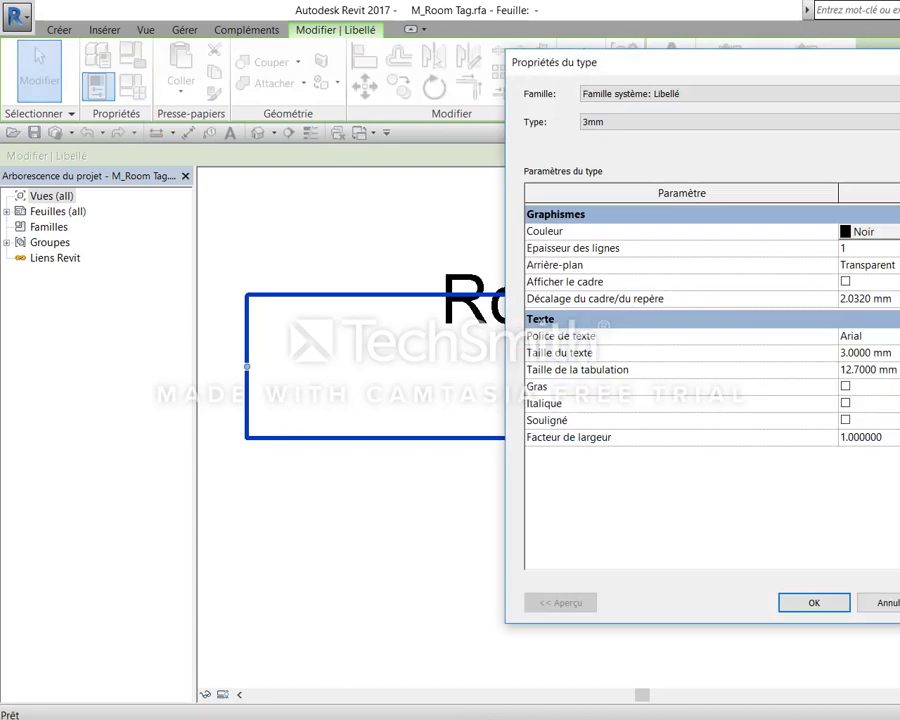
left_click(895, 122)
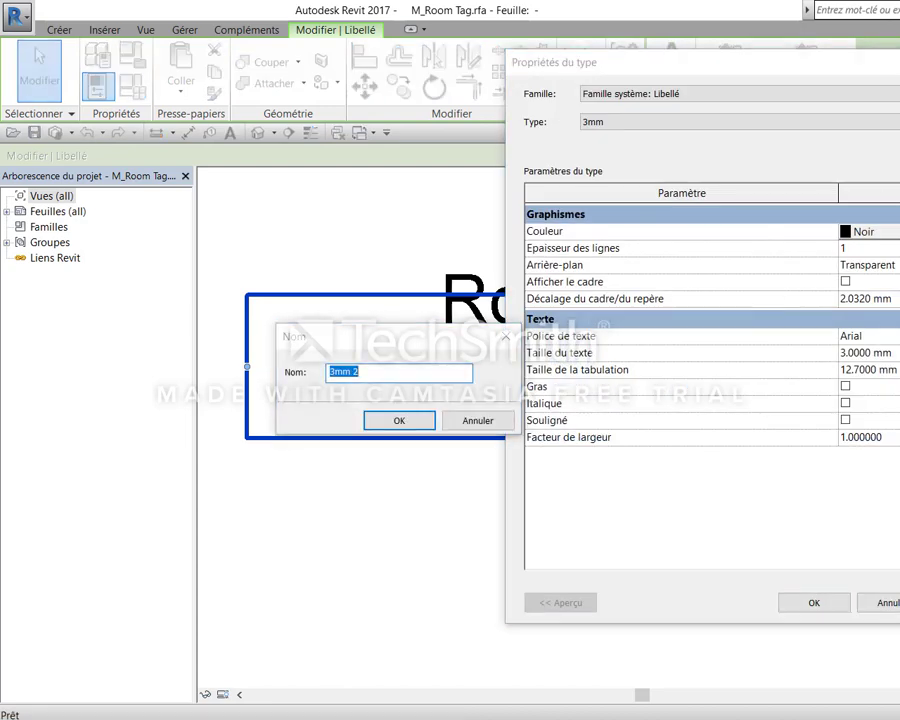
left_click(380, 381)
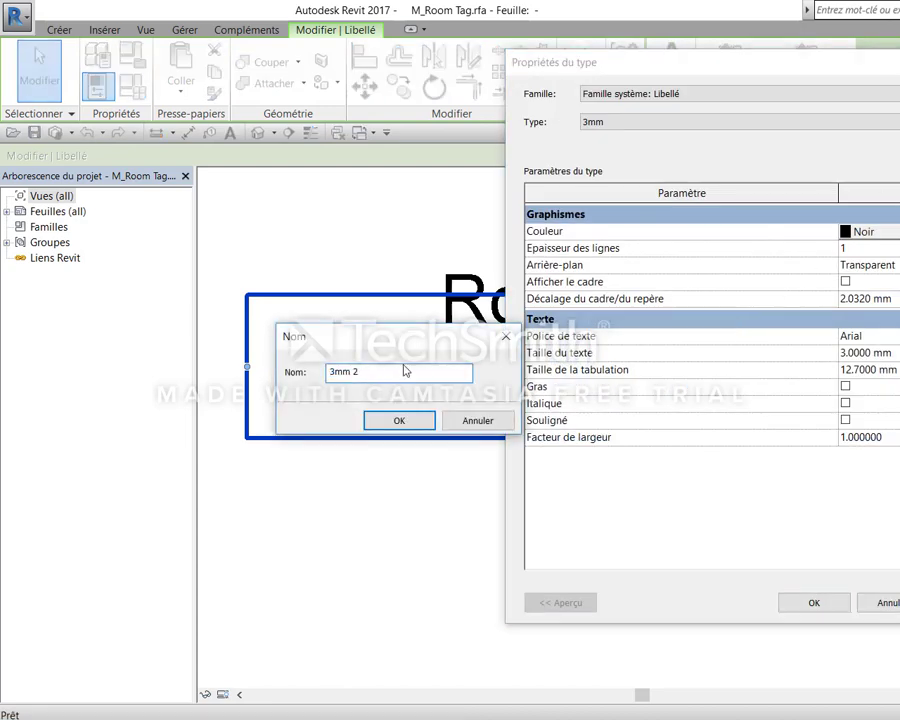
type("R")
left_click(400, 420)
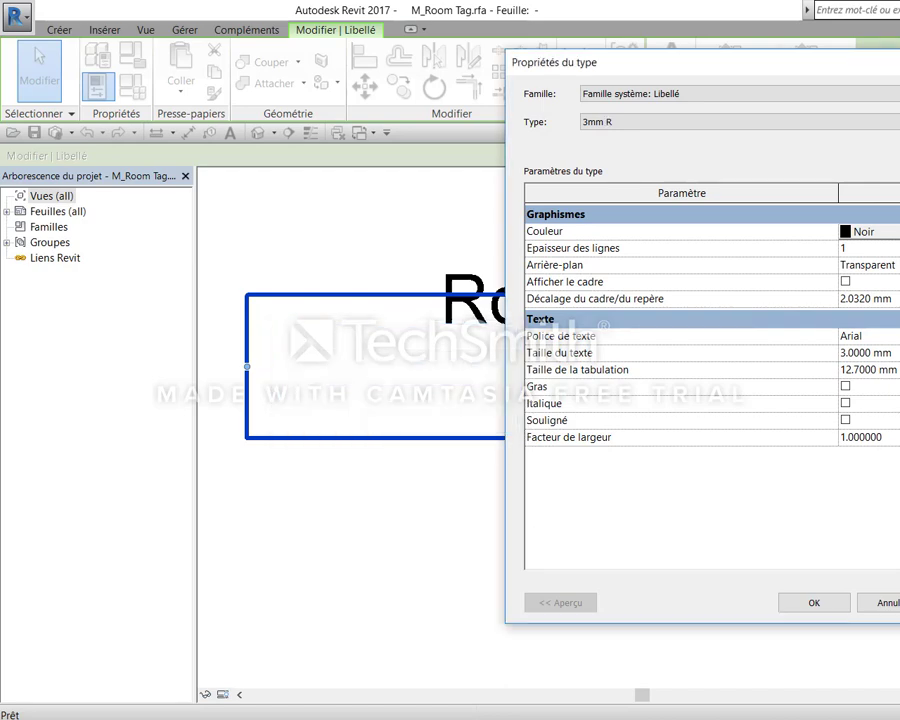
left_click(868, 336)
type("Calibri")
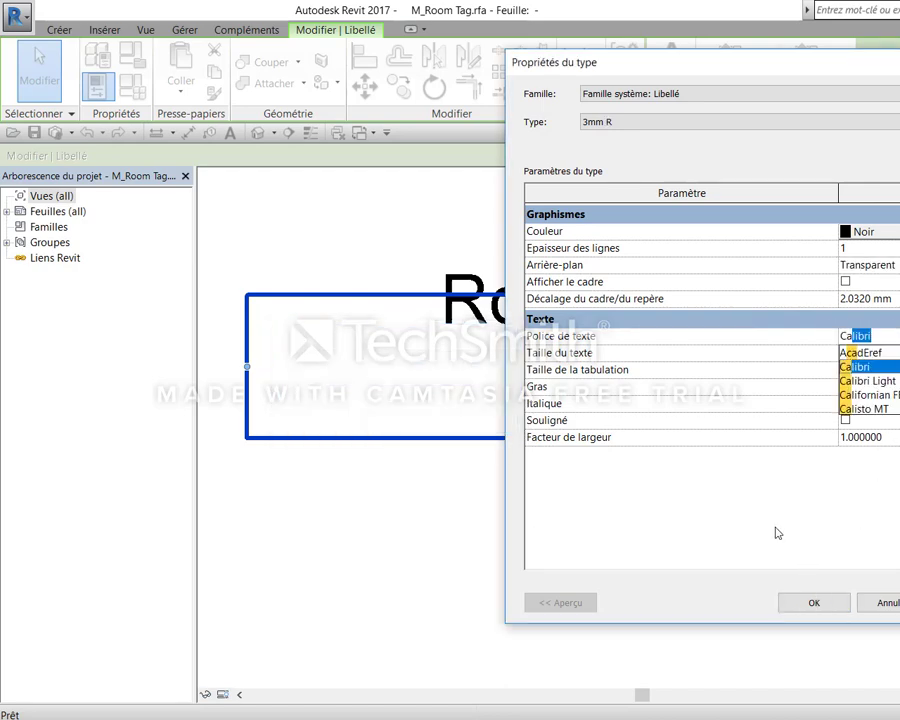
key("Return")
key("Tab")
left_click(860, 231)
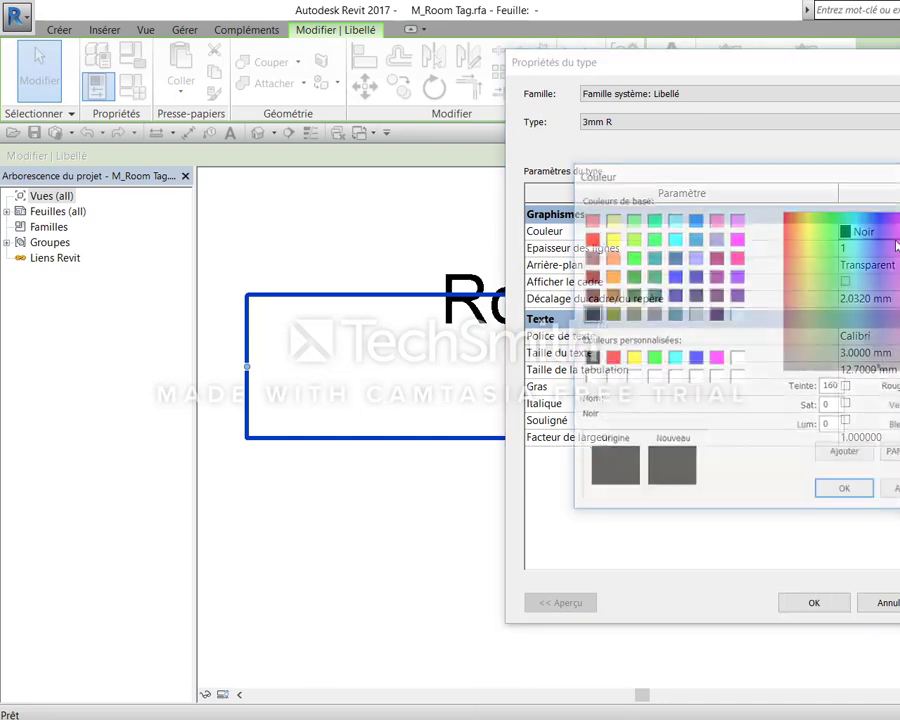
left_click(589, 237)
left_click(846, 491)
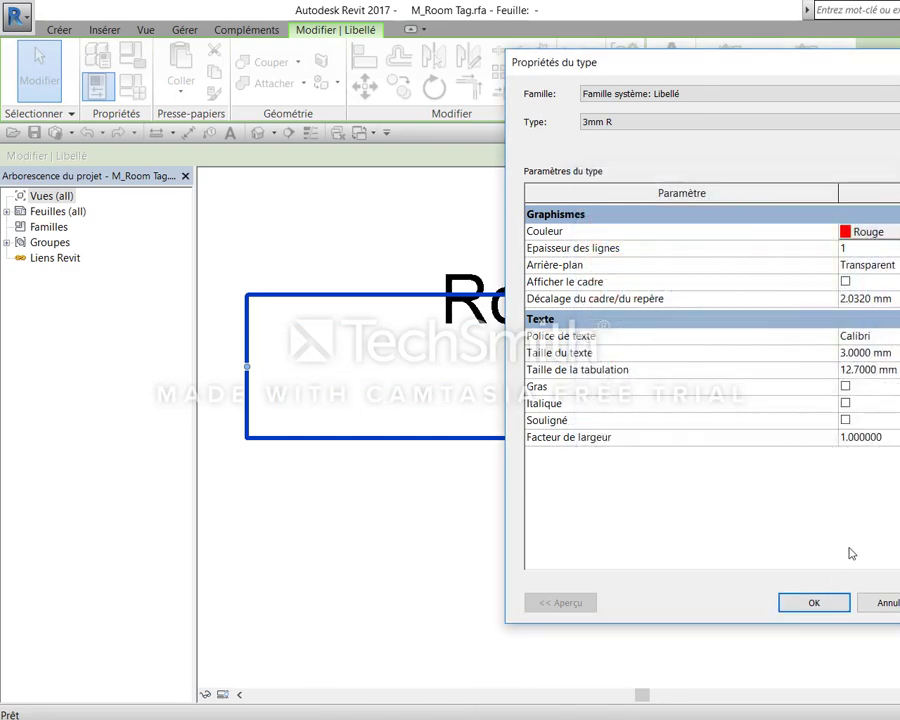
left_click(815, 605)
Give the 150 m2 area label's type 2 mm text size and rename it 2mm R
left_click(878, 311)
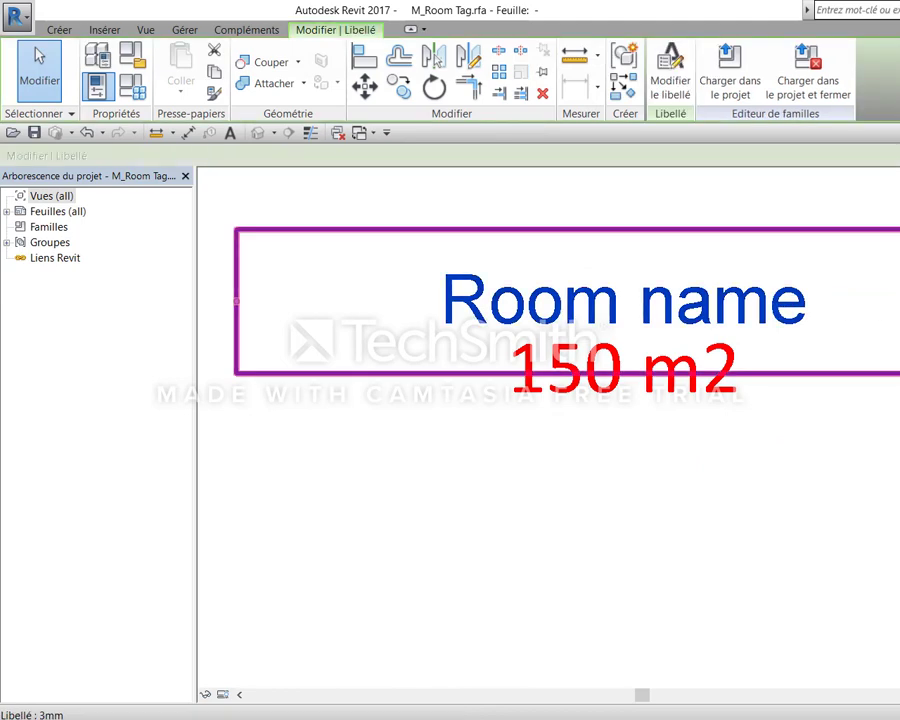
left_click(810, 428)
left_click(620, 300)
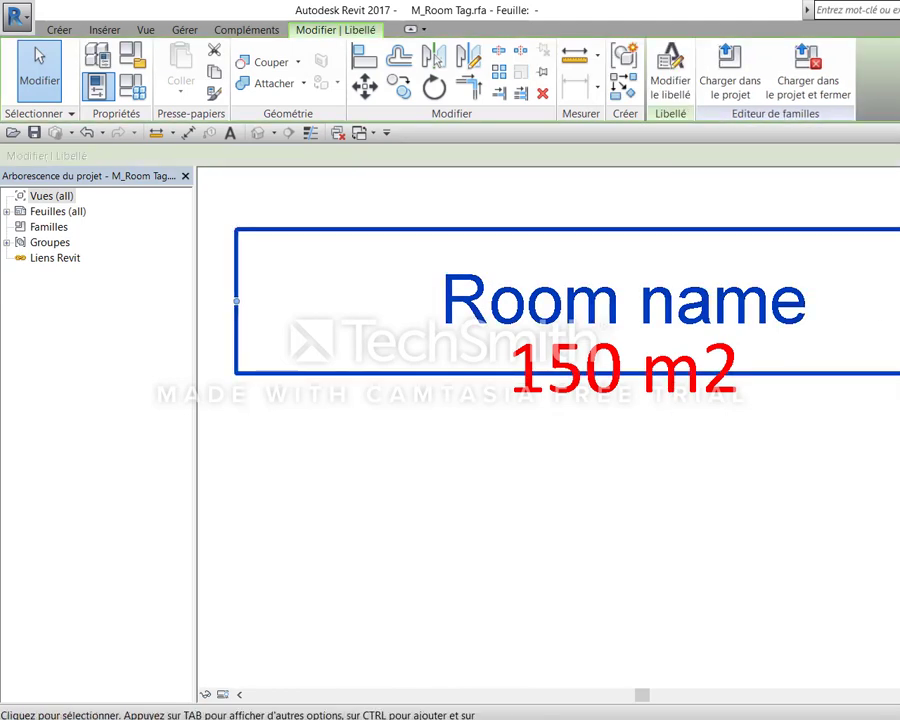
left_click(620, 370)
left_click(97, 55)
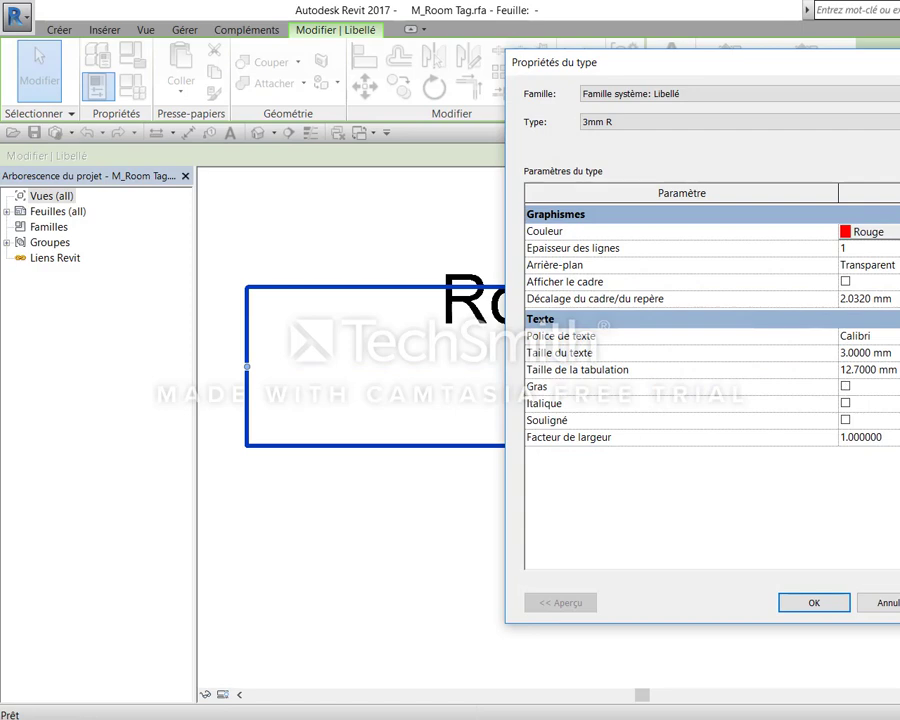
left_click(868, 352)
type("2")
left_click(719, 468)
left_click(433, 341)
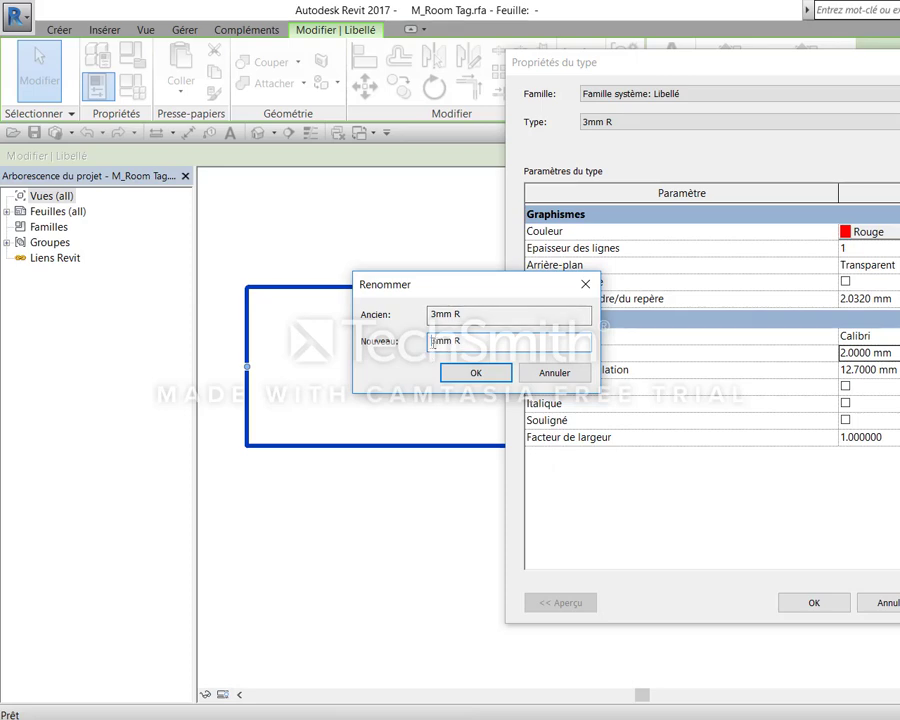
type("2")
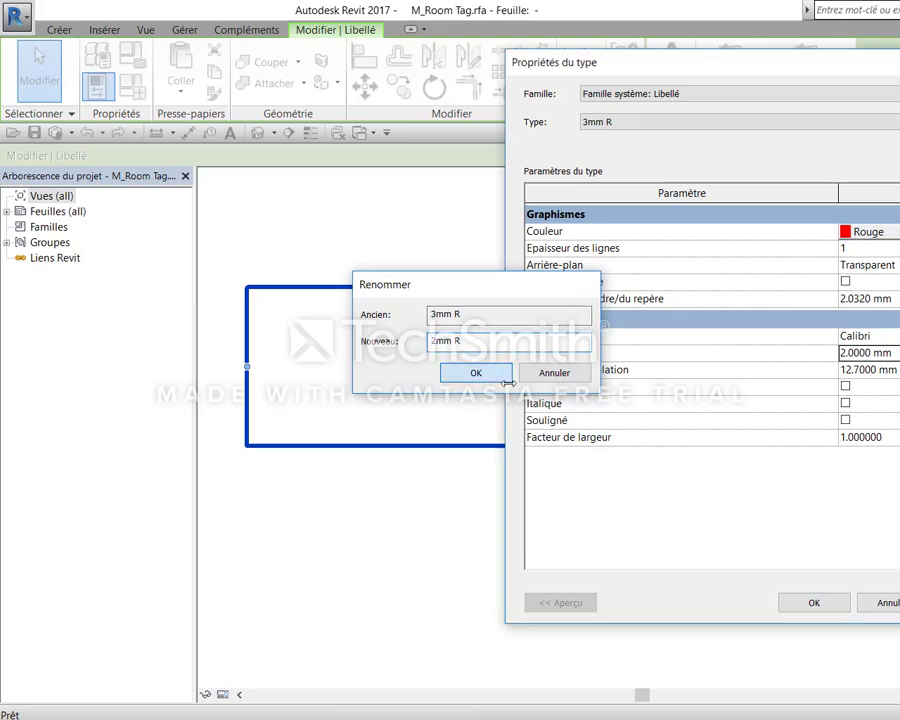
left_click(498, 373)
left_click(814, 602)
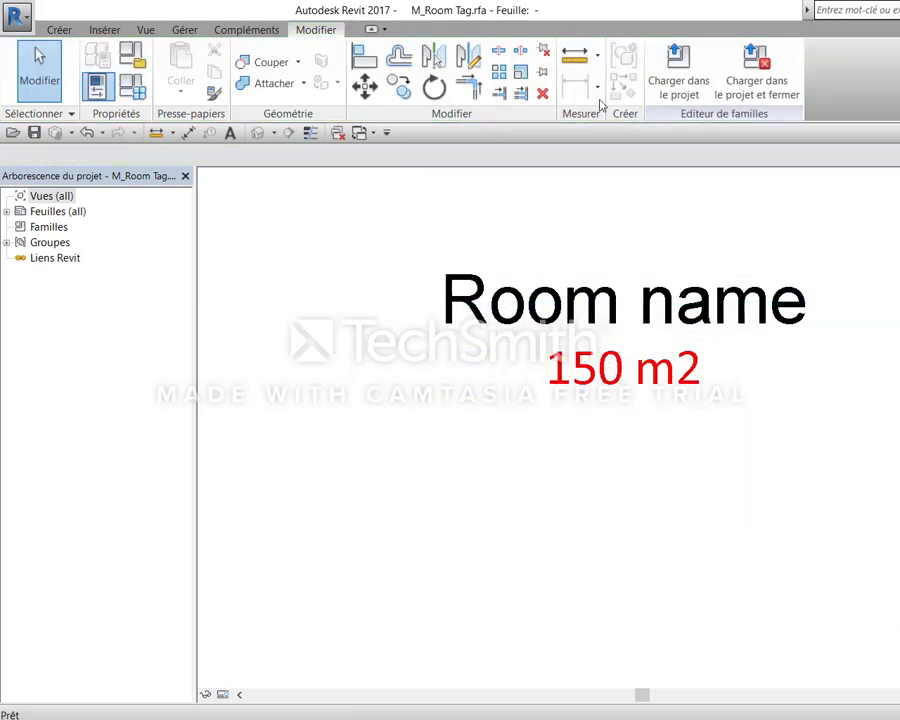
Load the edited tag family into the project, replacing the existing version
left_click(678, 72)
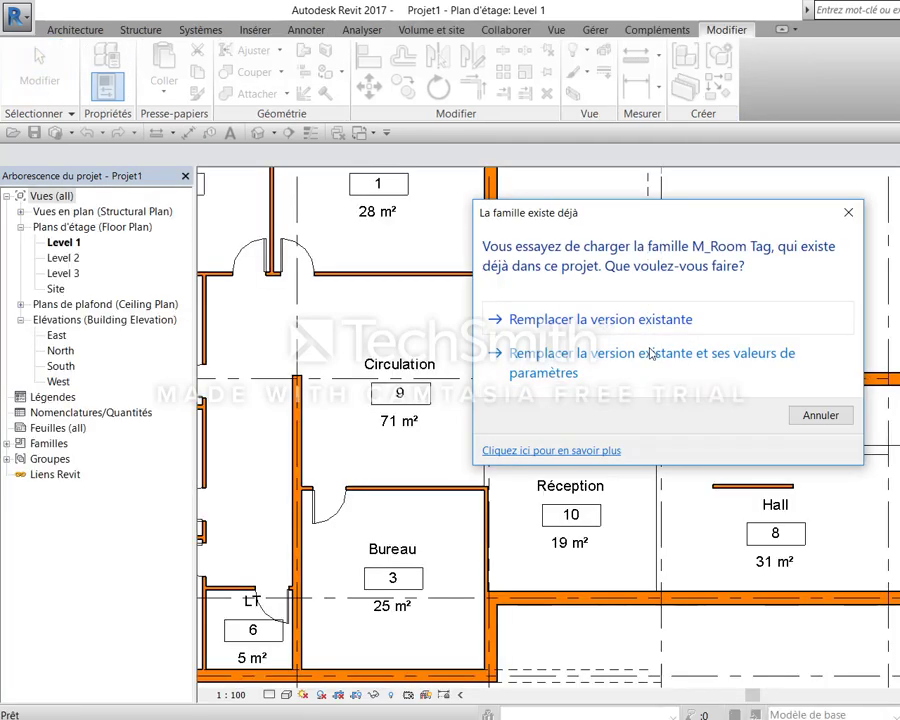
left_click(650, 320)
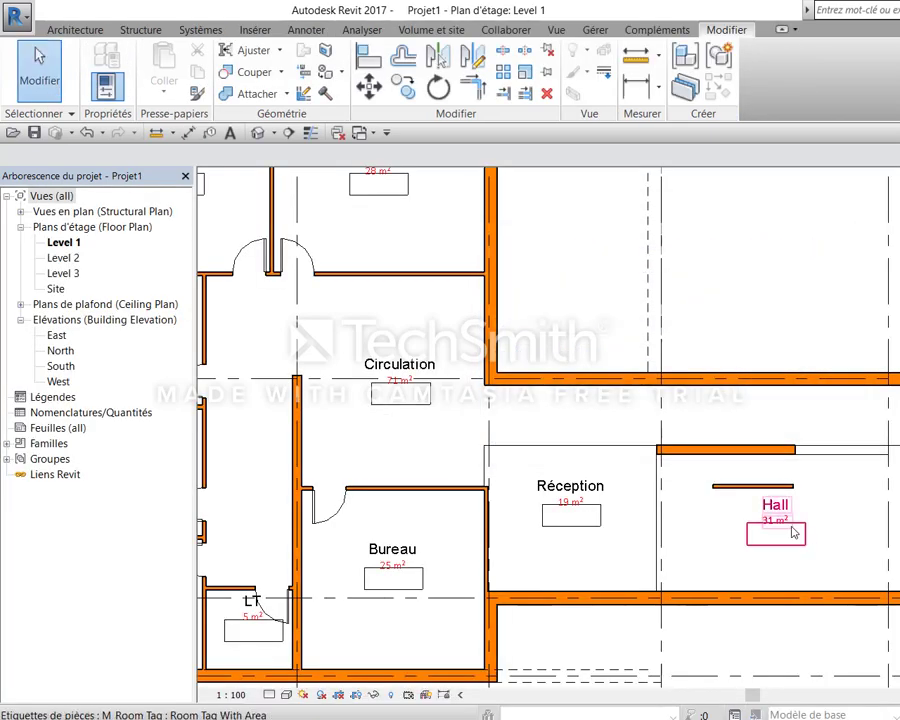
left_click(776, 544)
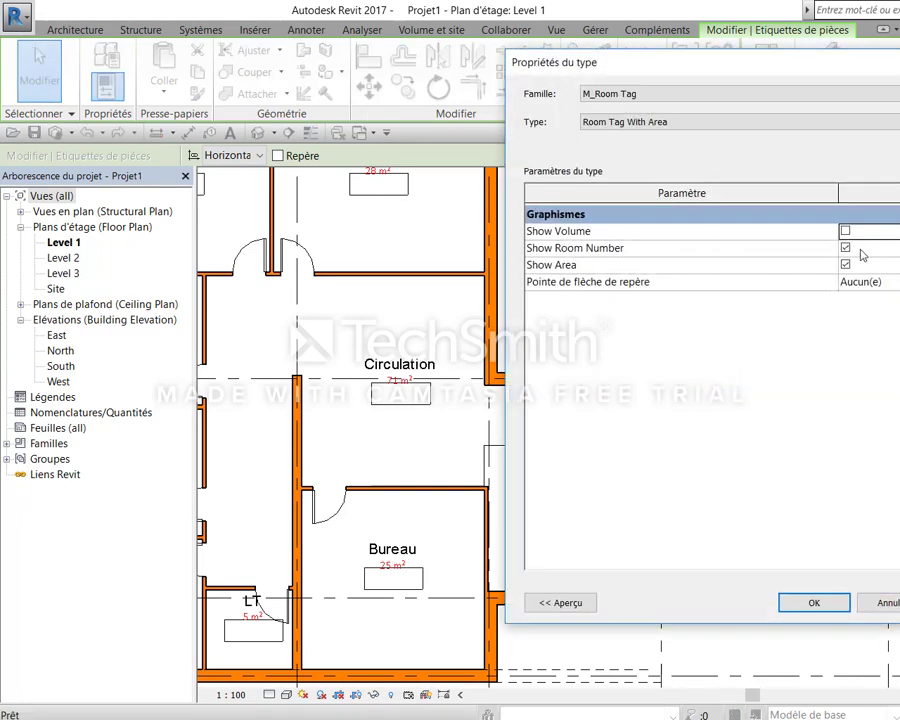
Set the room tag type to hide room numbers while still showing areas
left_click(845, 248)
left_click(845, 264)
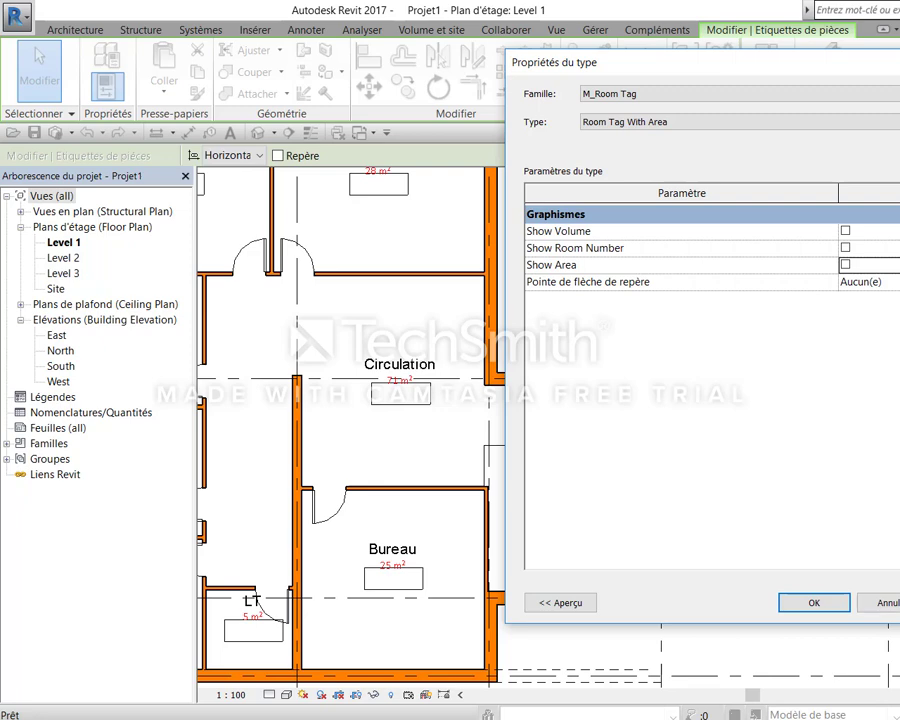
left_click(880, 603)
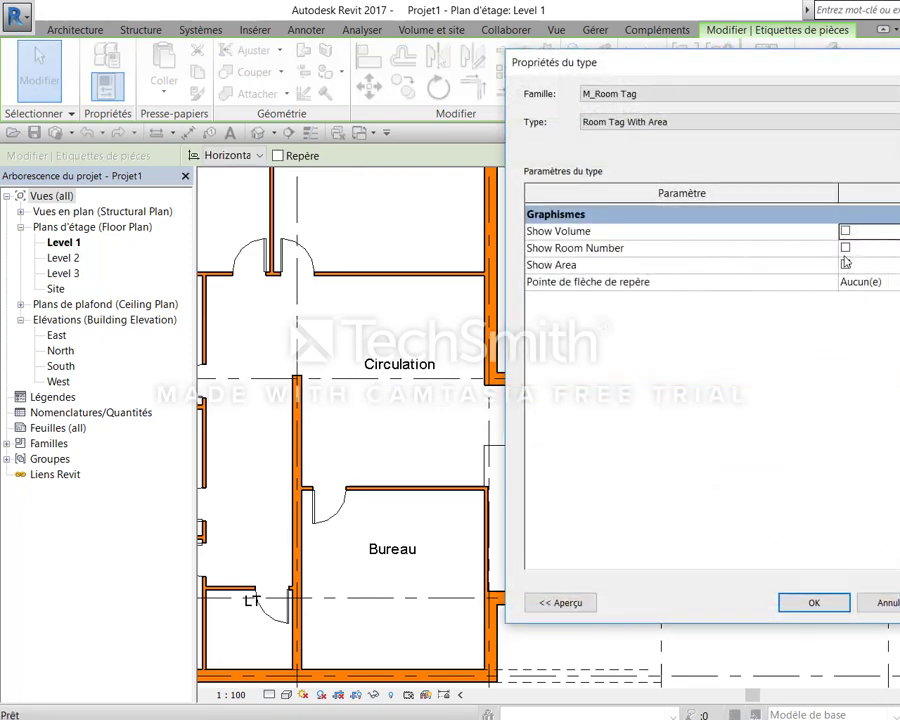
left_click(845, 264)
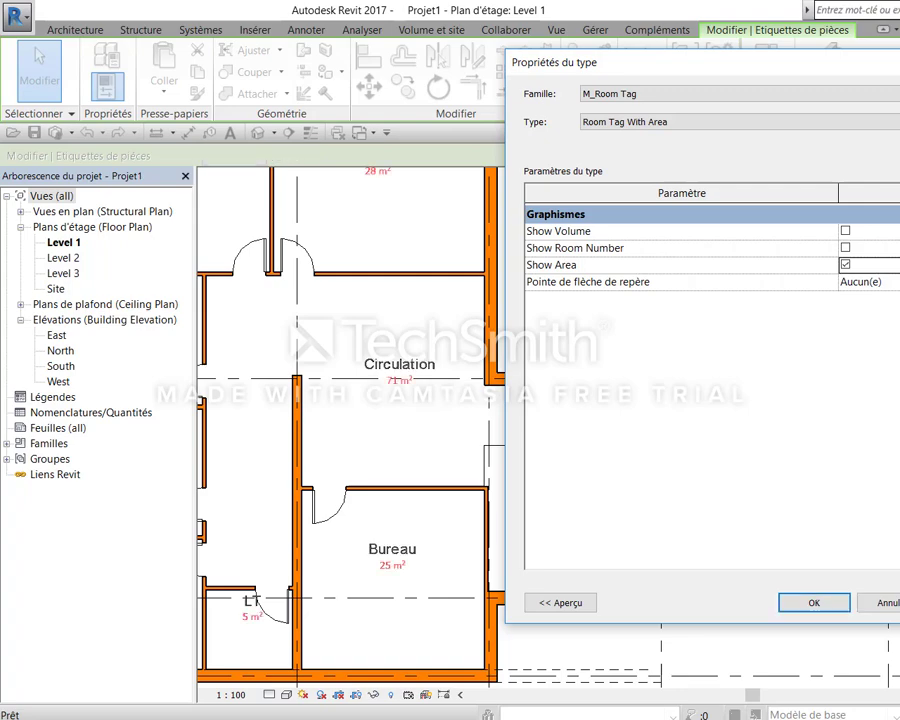
left_click(813, 601)
scroll(805, 578, "up", 3)
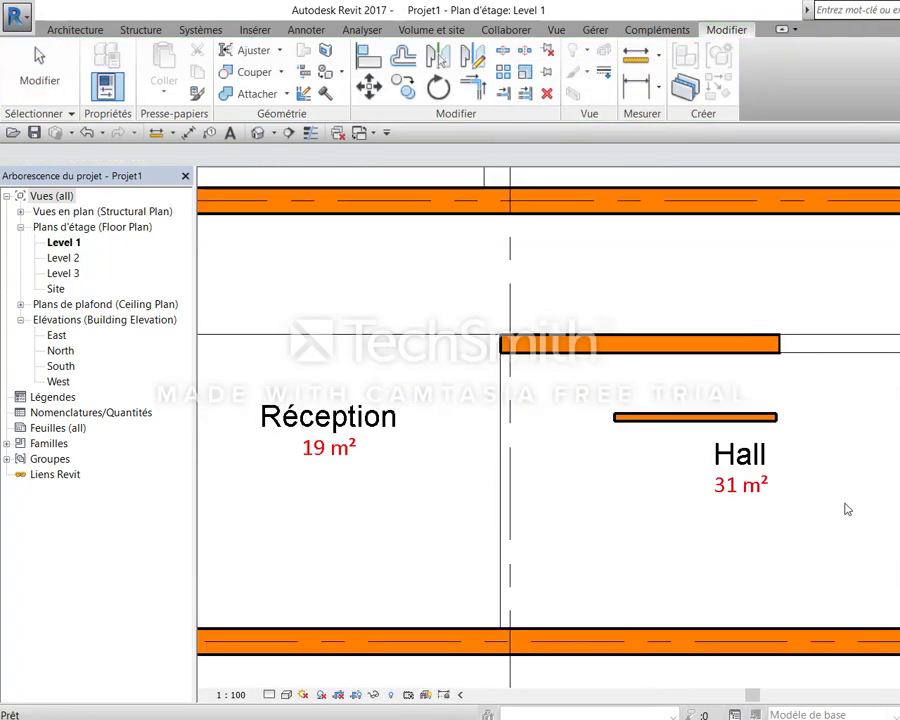
scroll(846, 504, "up", 2)
scroll(802, 486, "down", 8)
scroll(800, 434, "up", 2)
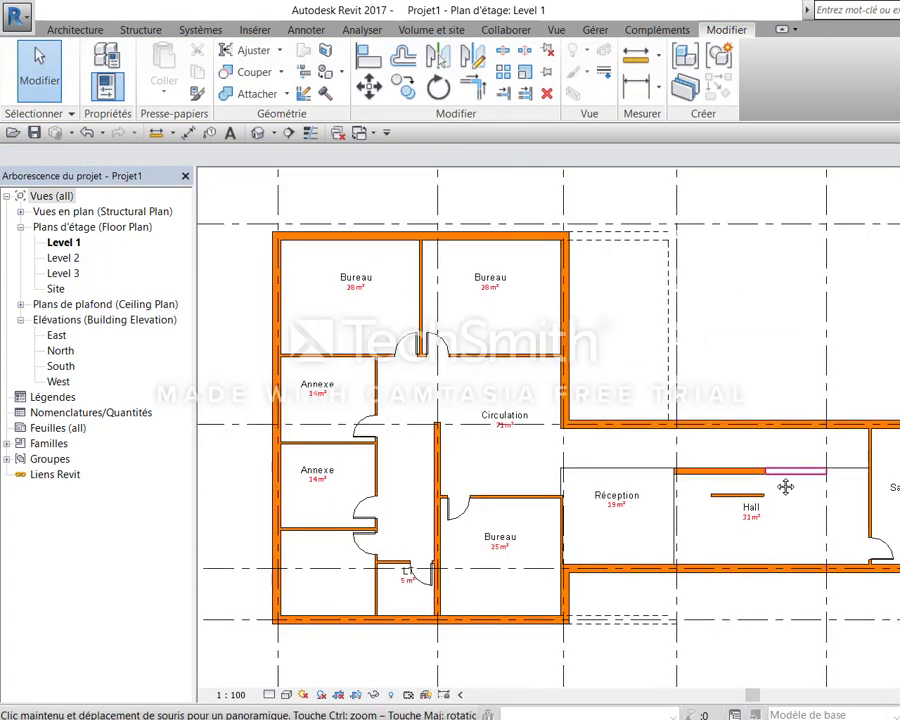
left_click(89, 35)
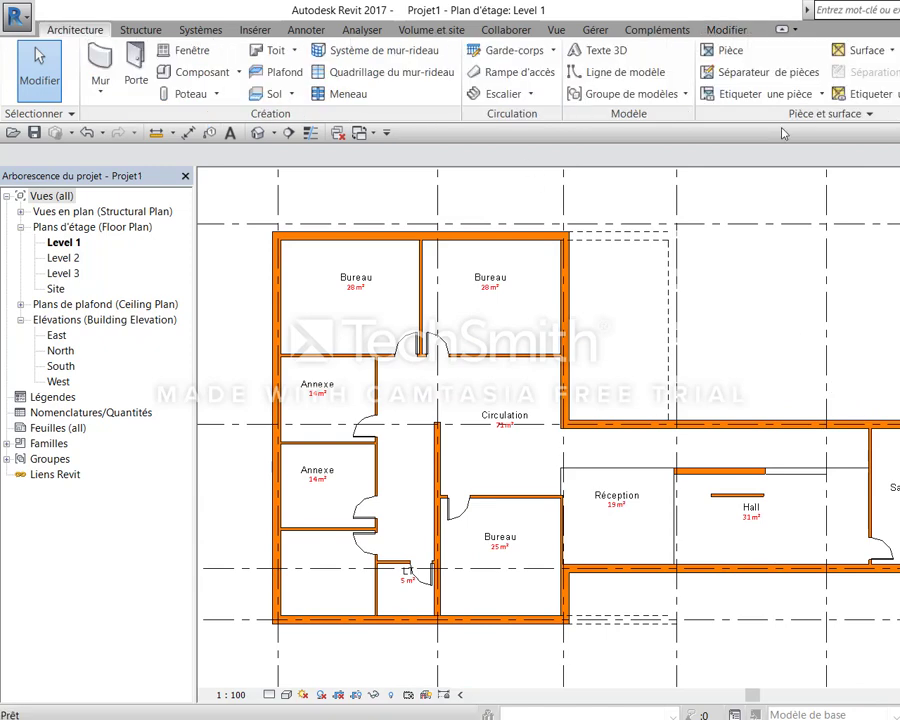
Place a colour fill legend right of the plan, colouring Pièces by the Name scheme
left_click(306, 29)
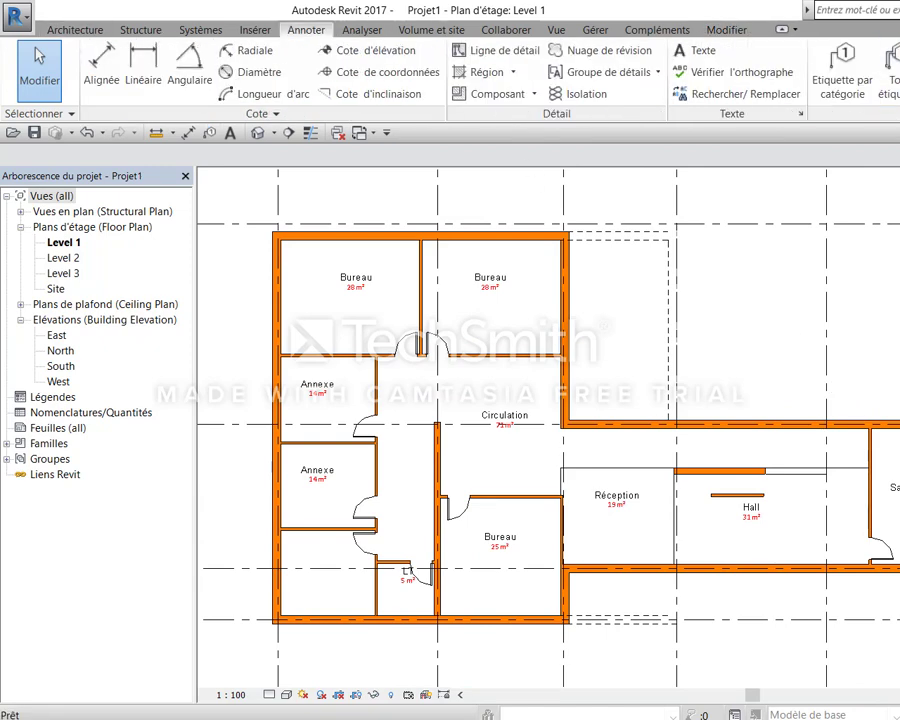
left_click(892, 262)
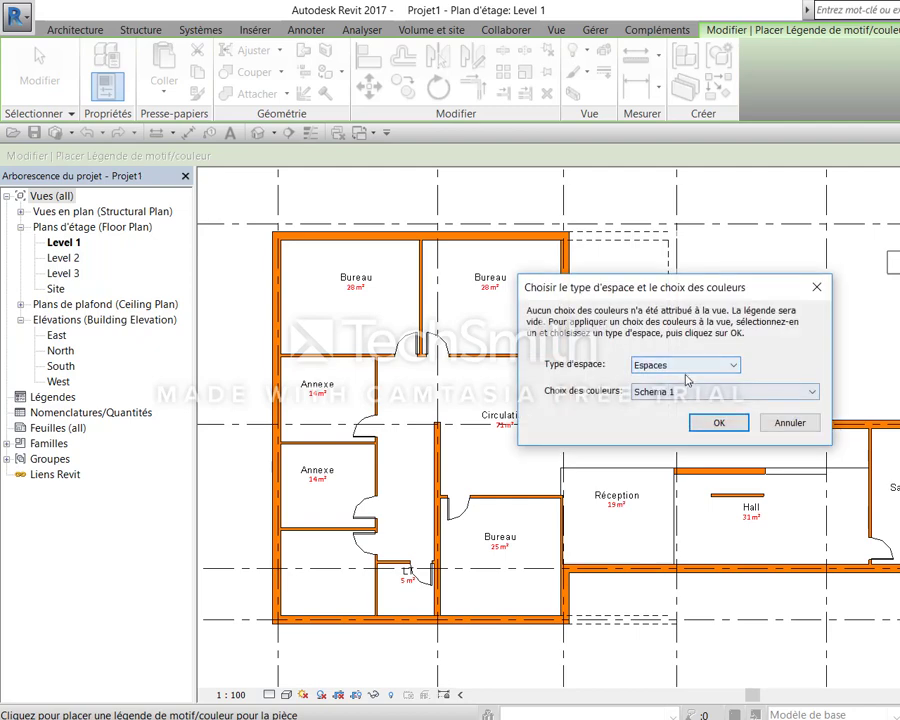
left_click(686, 365)
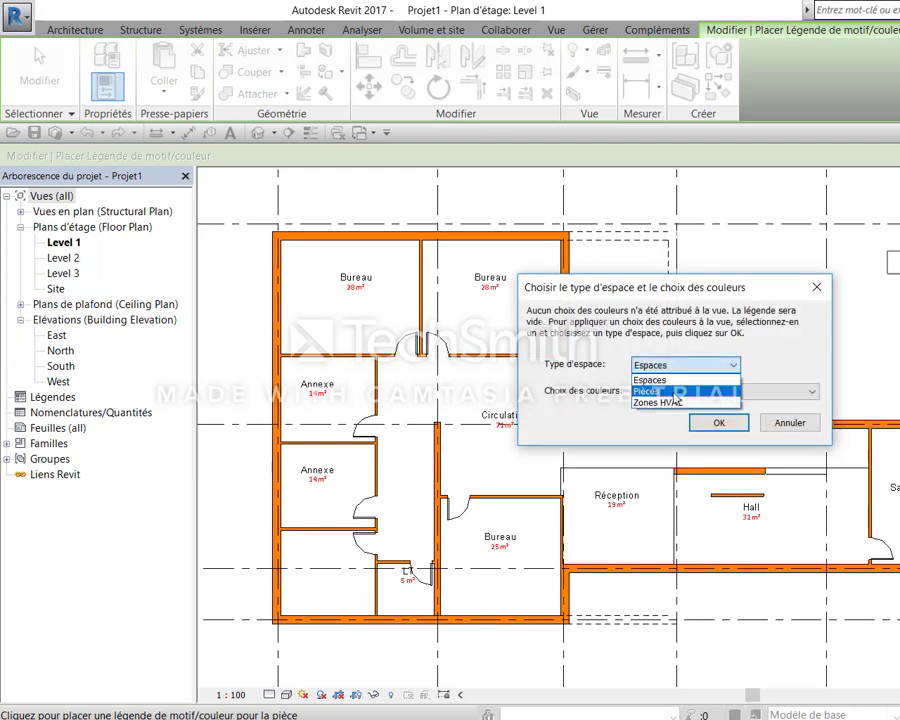
left_click(673, 394)
left_click(673, 398)
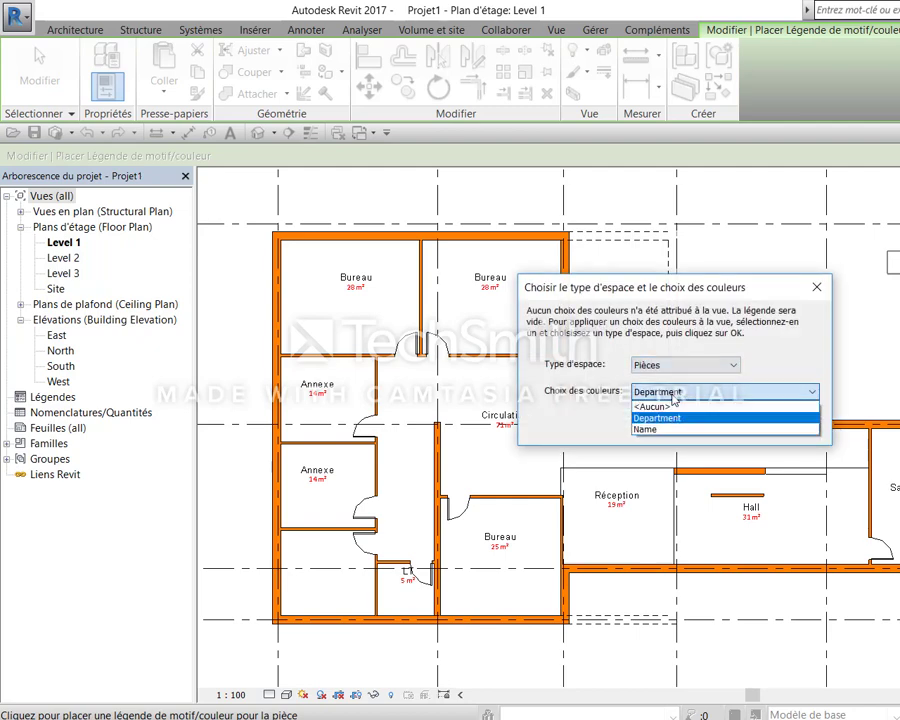
left_click(668, 431)
left_click(720, 423)
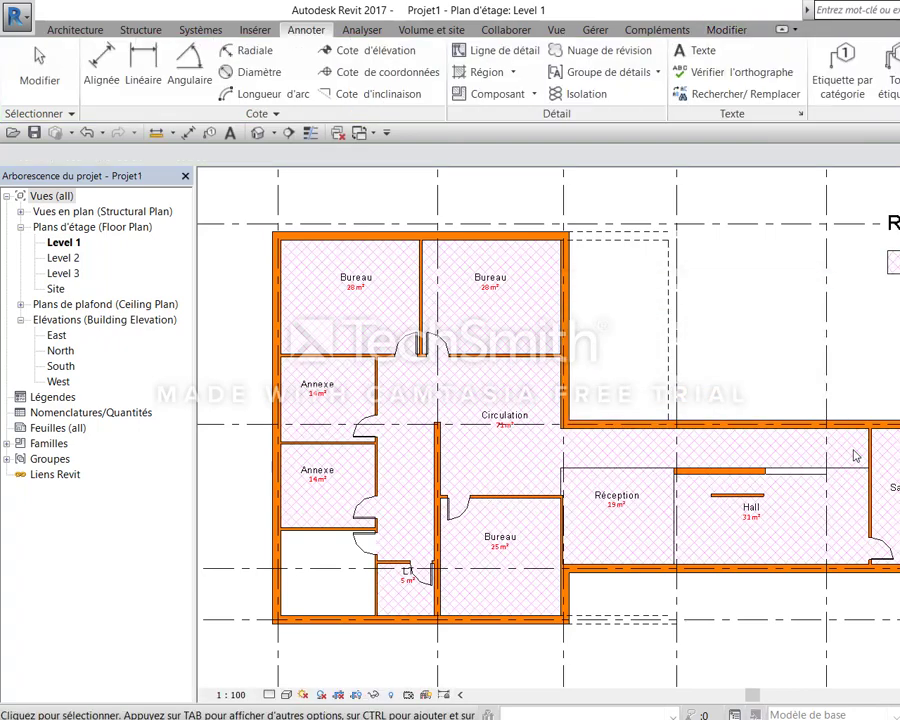
scroll(864, 327, "down", 1)
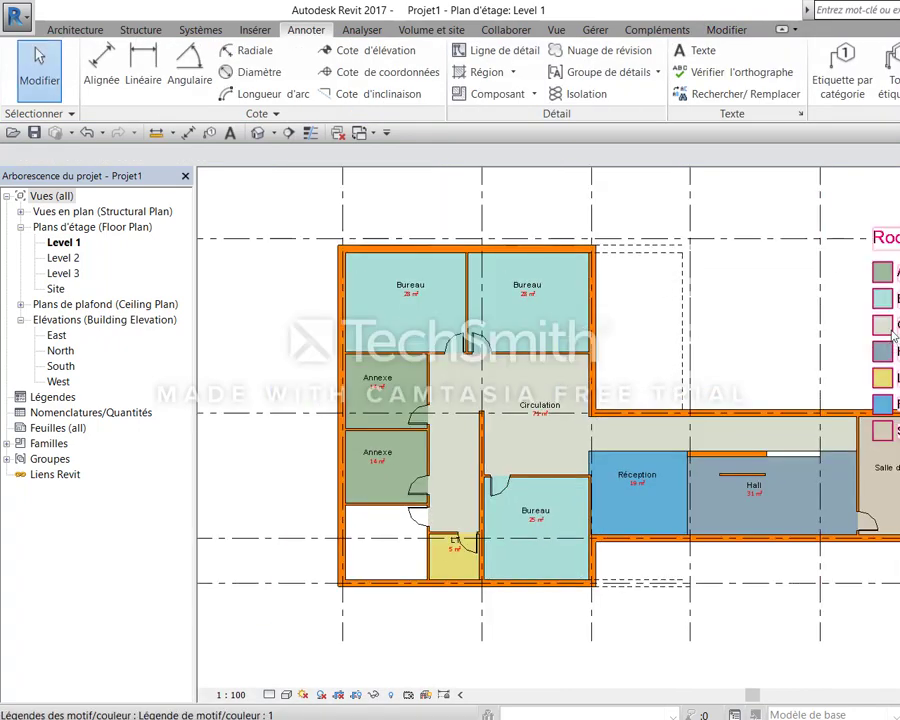
scroll(742, 359, "up", 2)
mouse_move(570, 411)
middle_mouse_down()
mouse_move(620, 420)
mouse_move(714, 360)
middle_mouse_up()
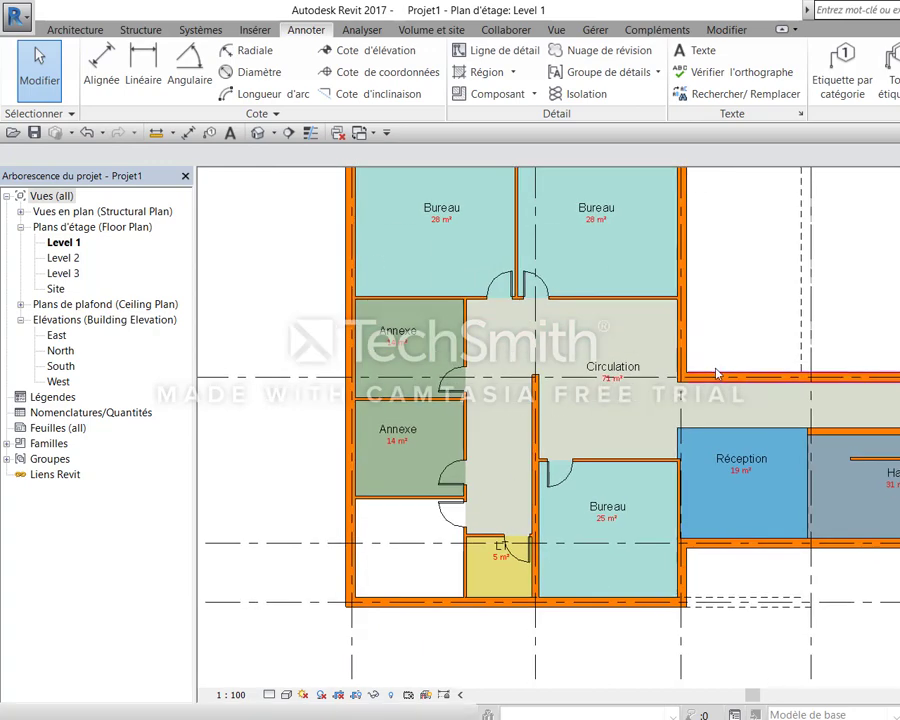
Override the wall surface fill colour to grey in Visibility/Graphics (VG)
key("v")
key("g")
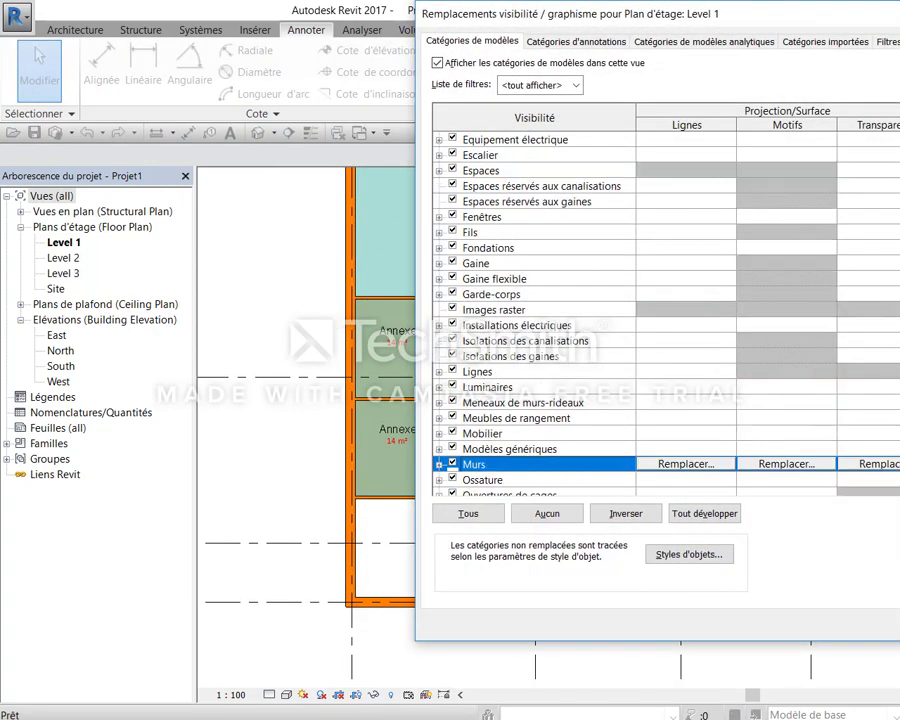
left_click(786, 464)
left_click(860, 321)
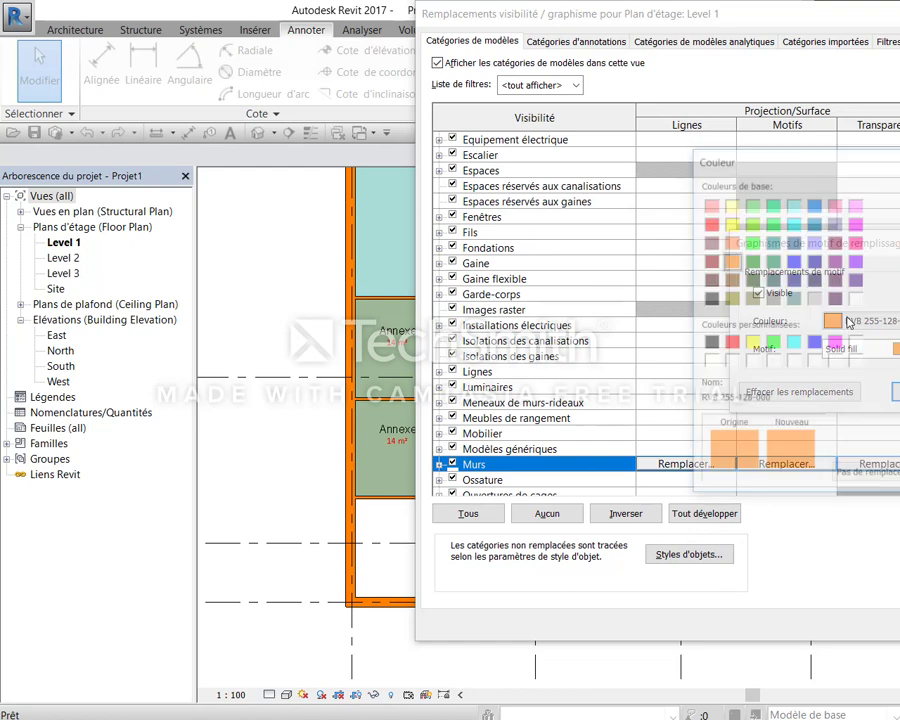
left_click(770, 298)
key("Return")
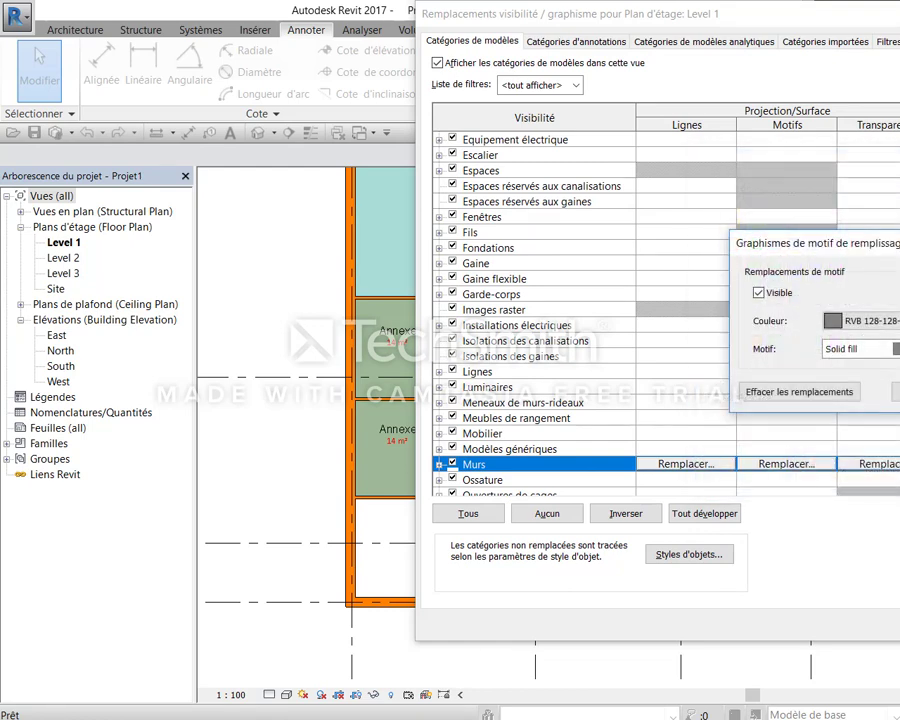
key("Return")
key("Return")
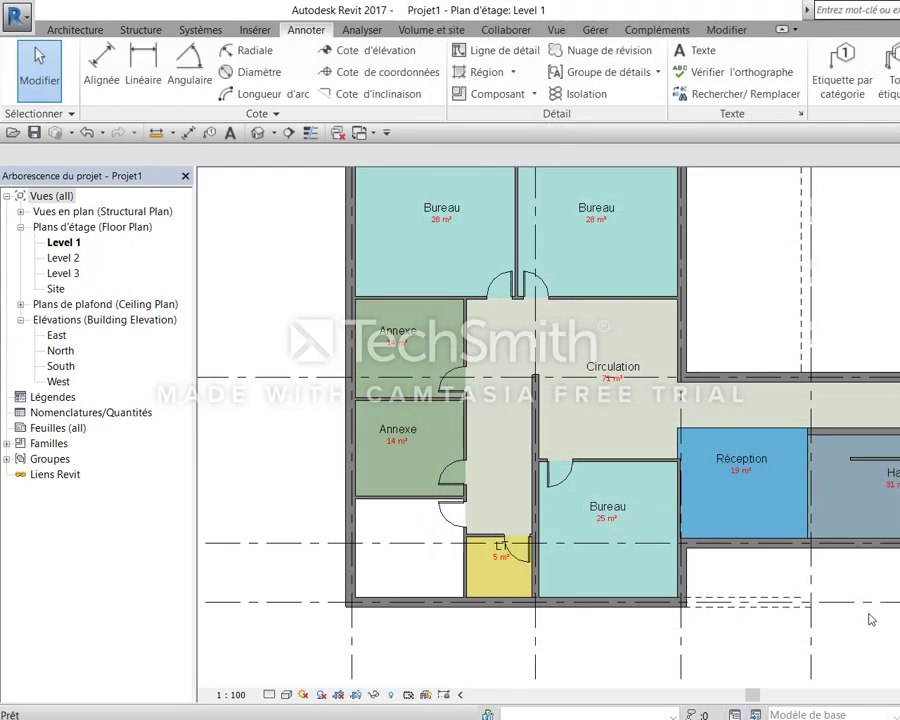
scroll(710, 323, "up", 3)
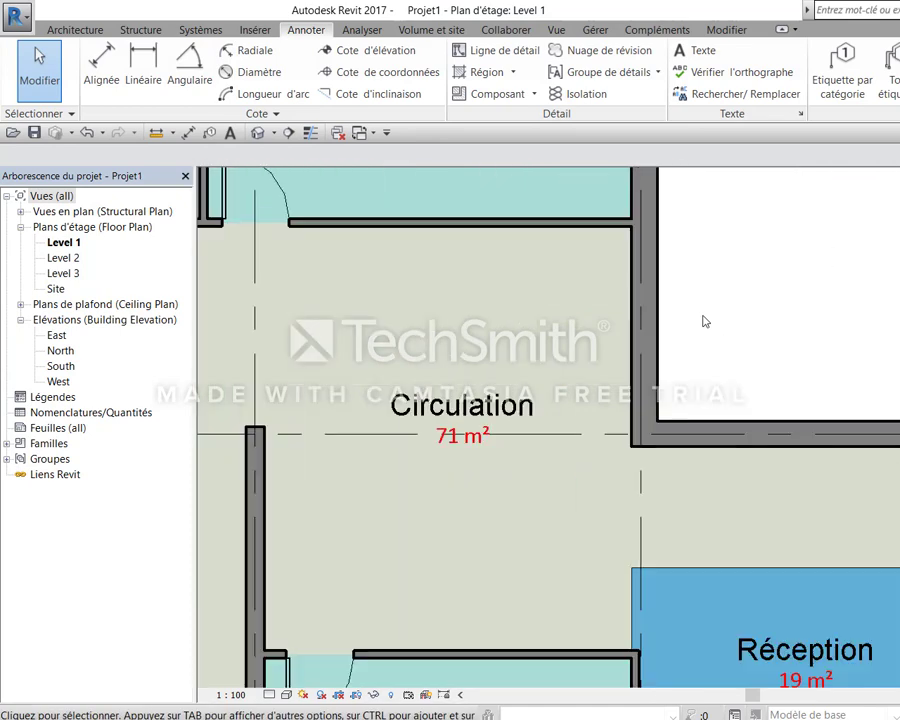
scroll(704, 320, "up", 2)
scroll(704, 320, "down", 2)
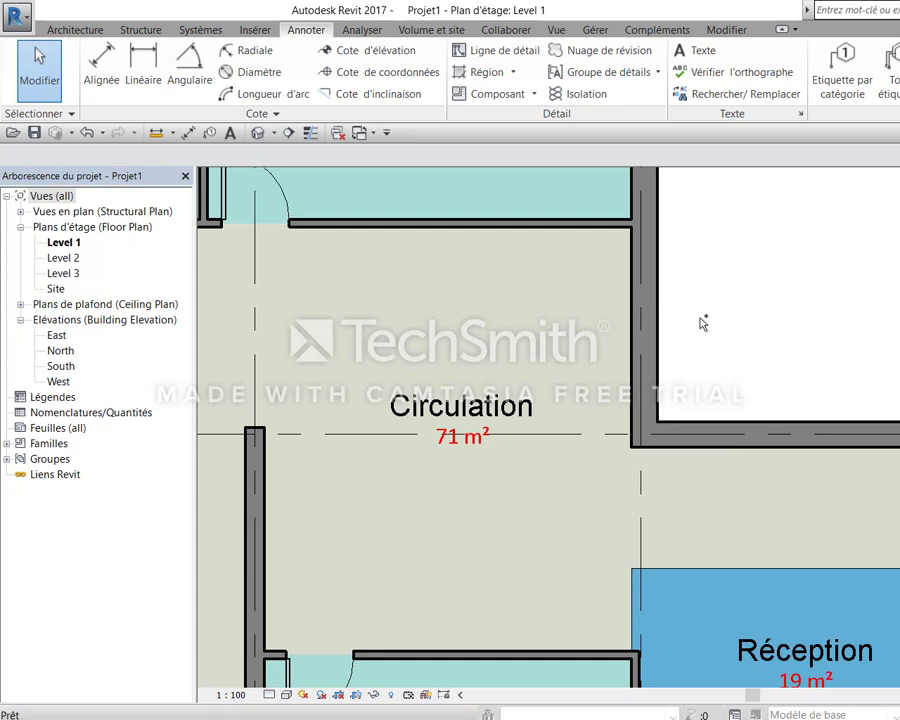
scroll(698, 320, "down", 3)
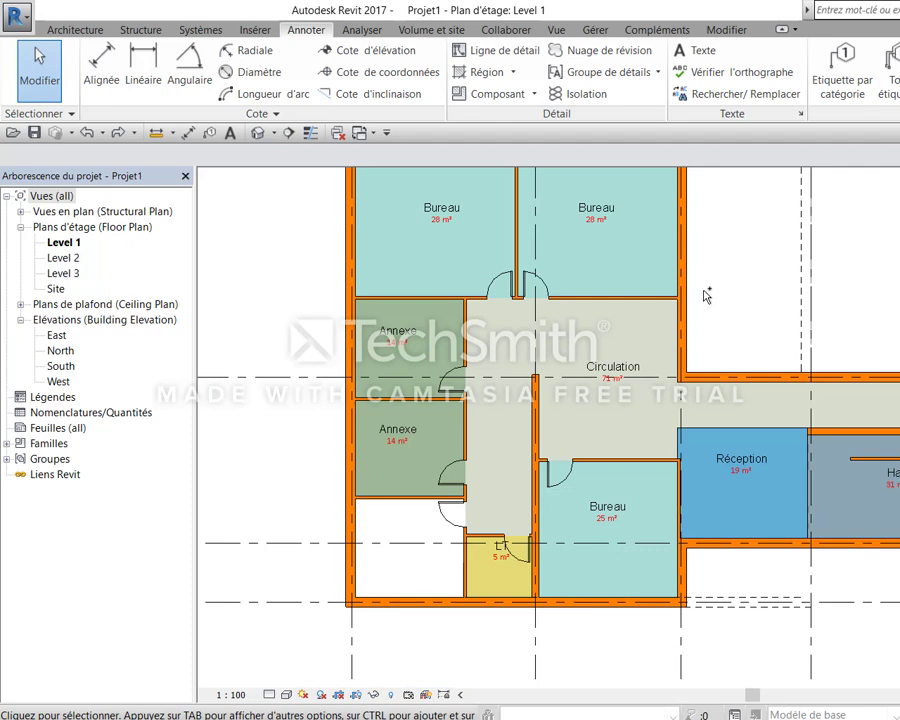
Undo the orange wall colouring and bring the empty room beside LT into view
key("ctrl+y")
scroll(719, 330, "up", 3)
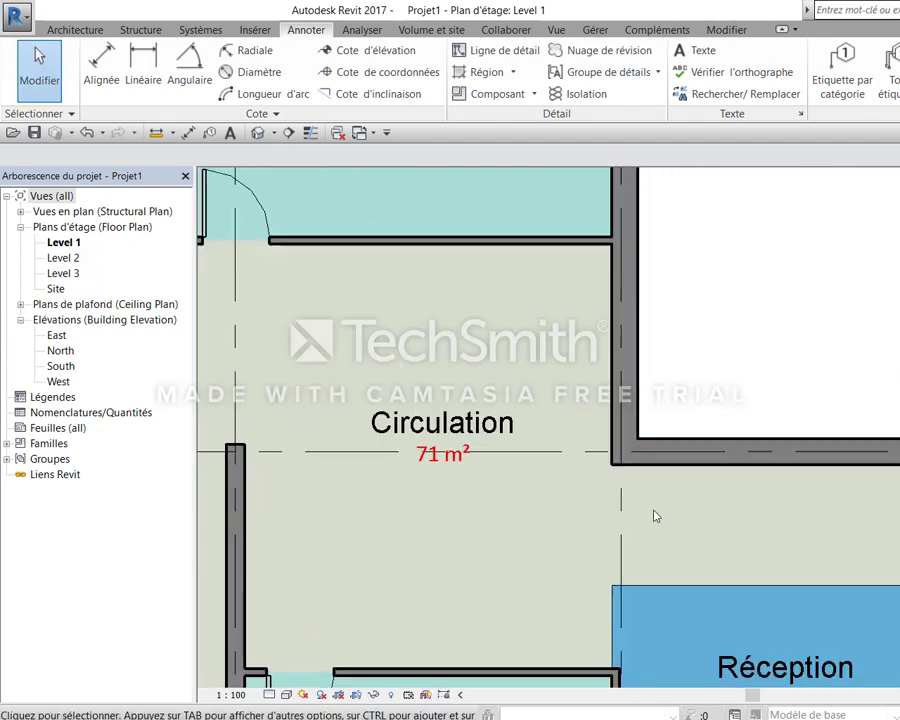
scroll(653, 515, "up", 2)
scroll(750, 412, "down", 2)
scroll(768, 418, "down", 2)
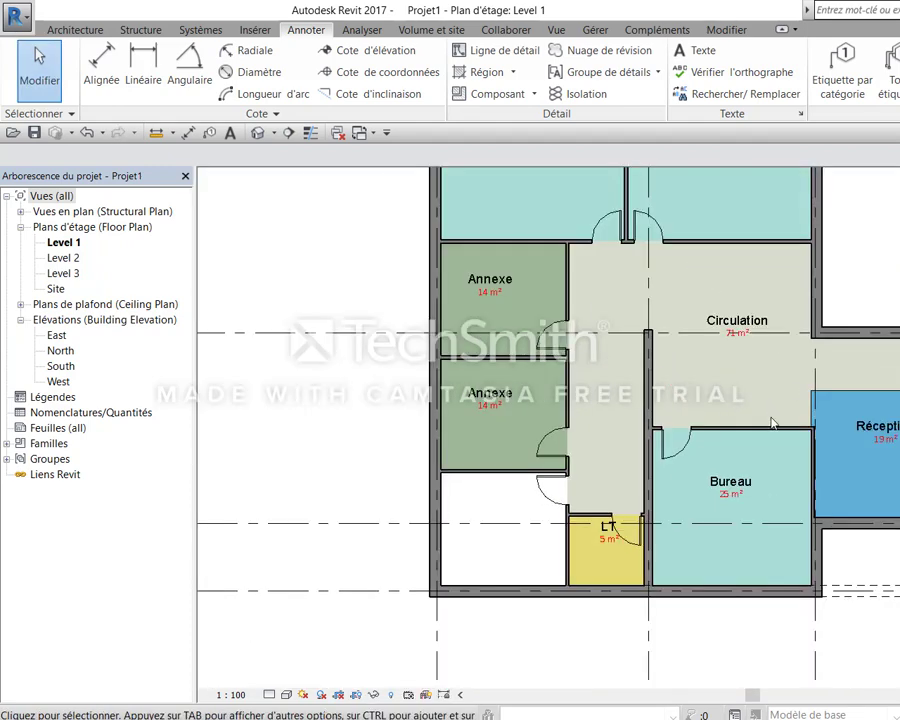
scroll(770, 420, "down", 1)
scroll(570, 508, "up", 5)
middle_click_drag(576, 507, 554, 566)
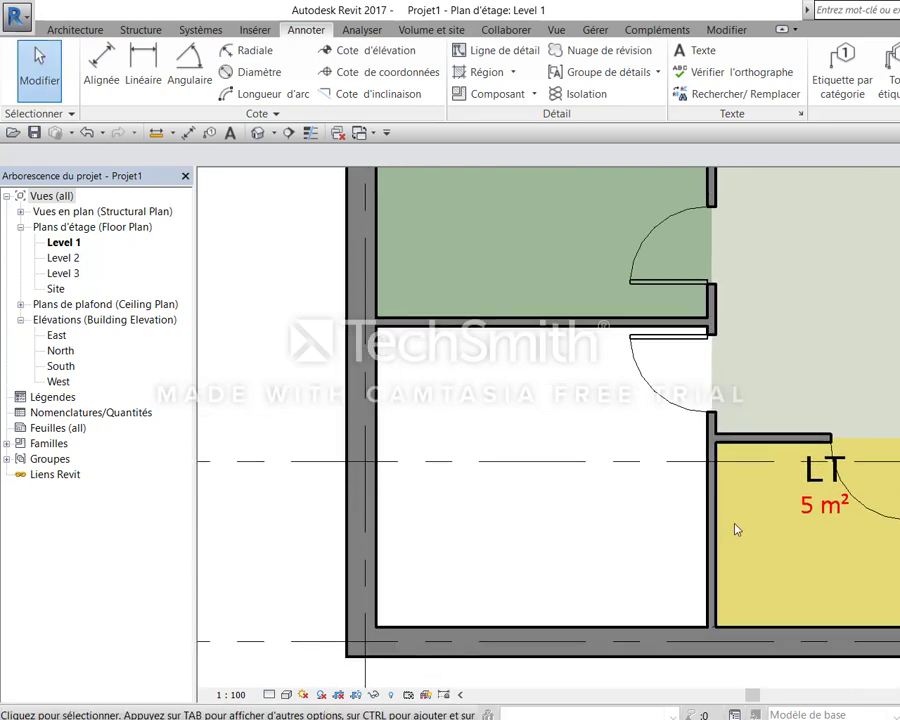
Set the area unit rounding to 2 decimal places (UN)
key("u")
key("n")
left_click(740, 262)
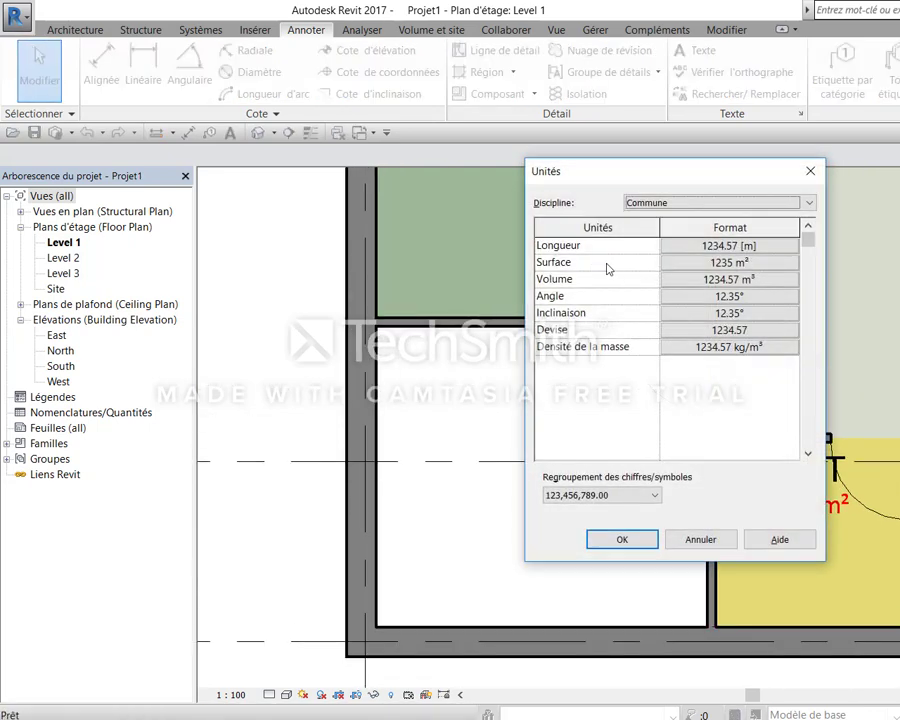
left_click(600, 318)
left_click(592, 385)
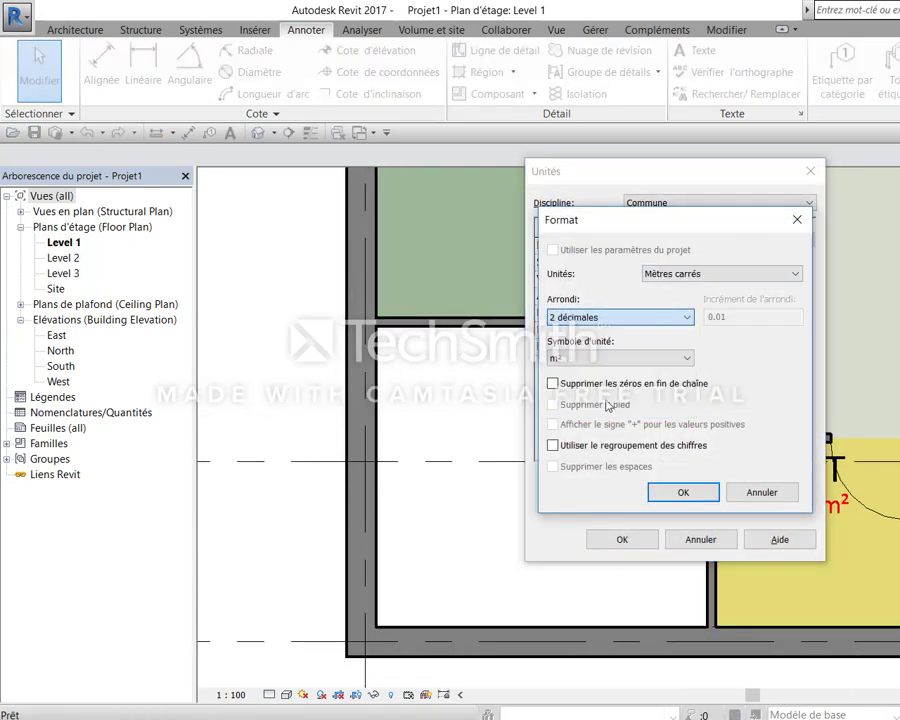
left_click(683, 492)
left_click(652, 537)
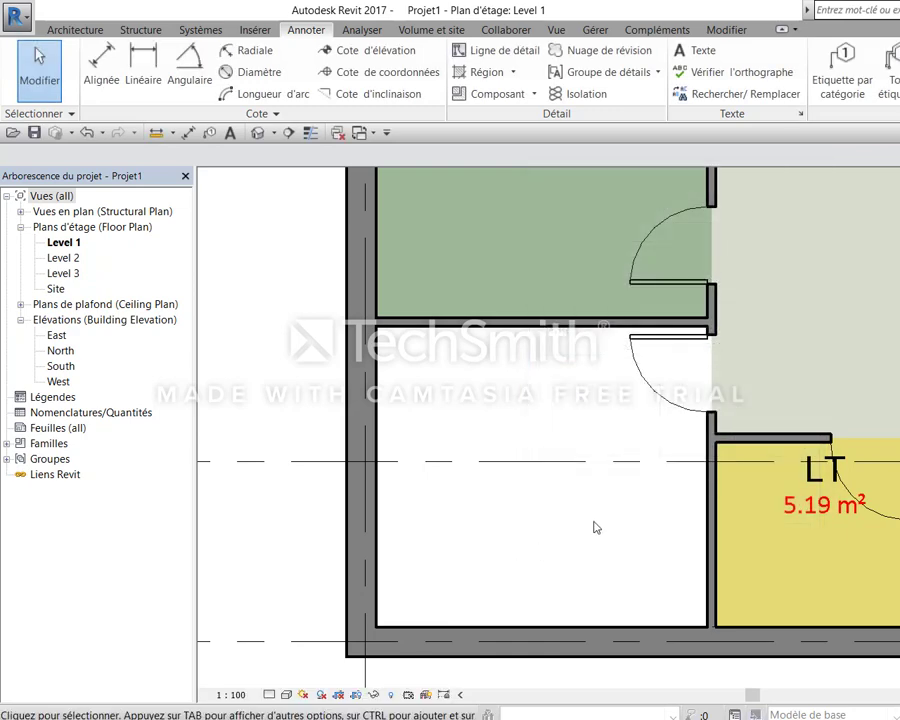
scroll(600, 530, "down", 2)
Place a Sanitaires room of 13.97 m² in the empty space beside LT
key("m")
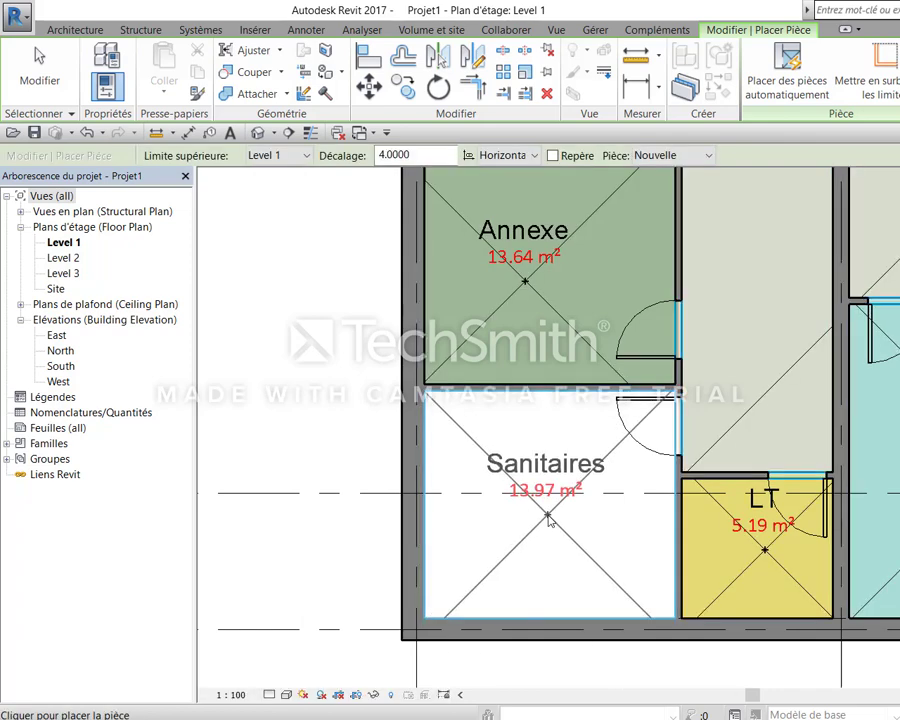
left_click(548, 518)
key("Escape")
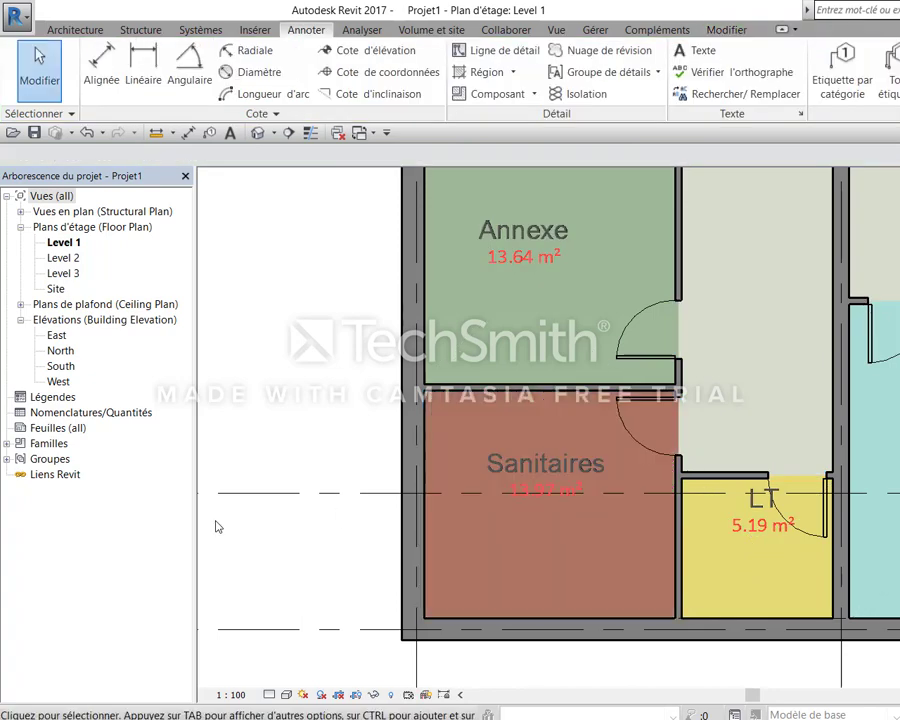
scroll(251, 502, "down", 2)
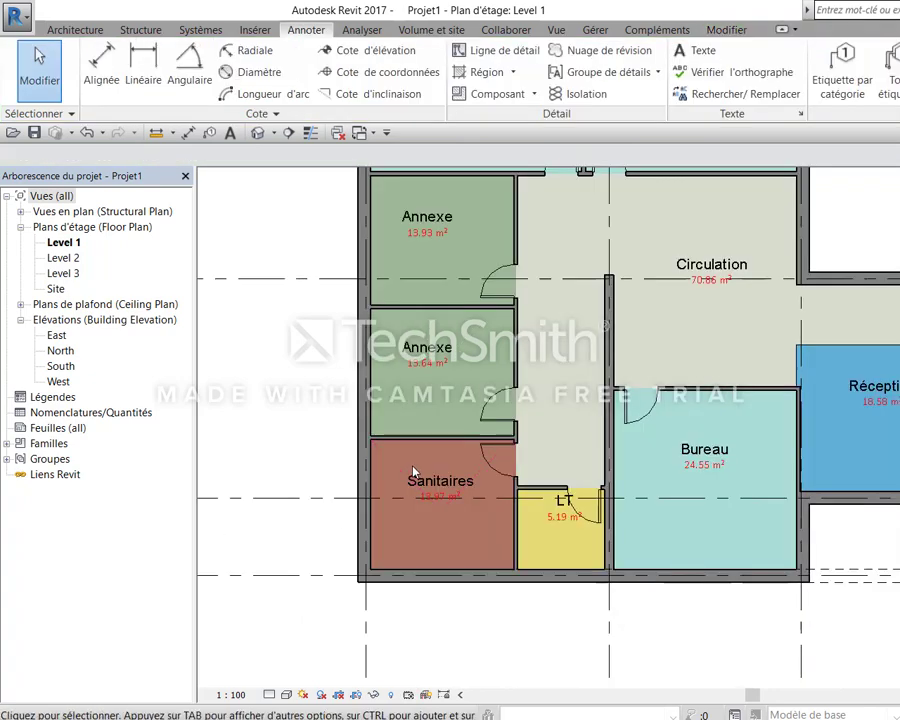
scroll(251, 502, "down", 2)
scroll(251, 502, "down", 2)
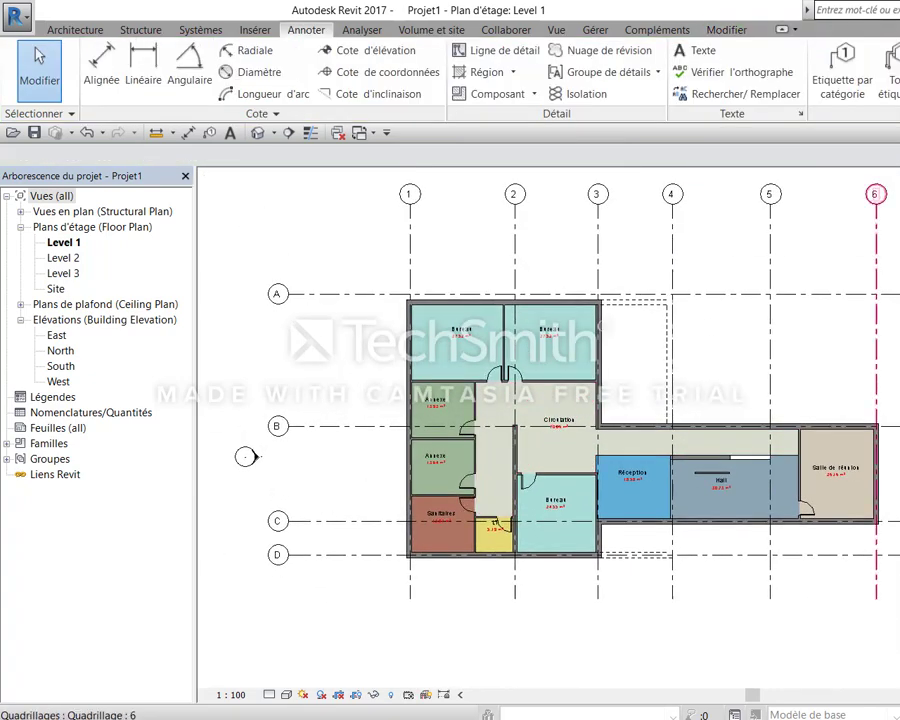
Select the room colour legend and open its colour scheme for editing
left_click(899, 70)
key("Escape")
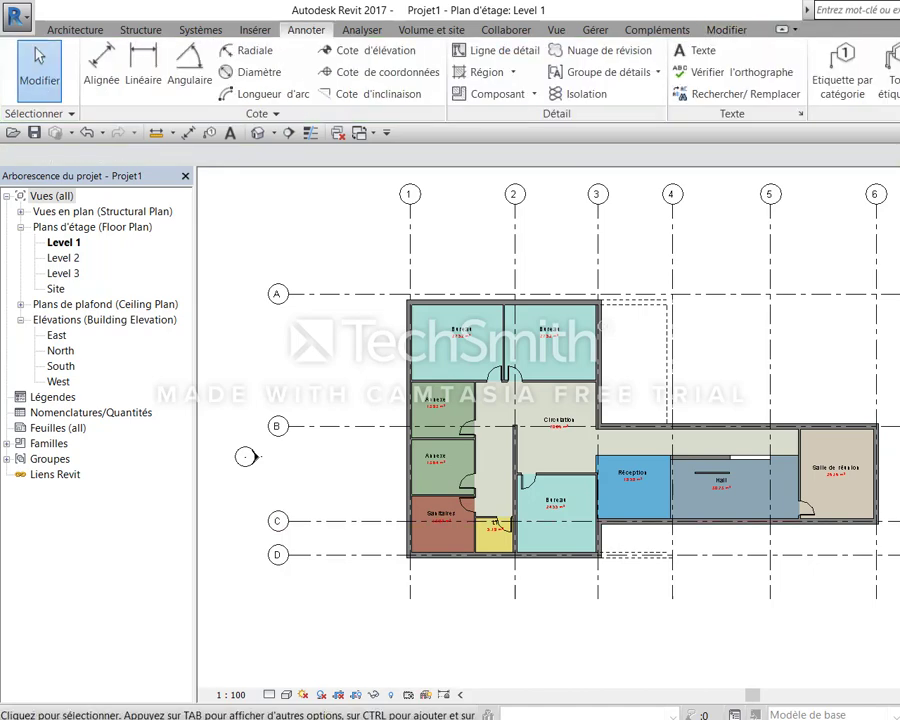
left_click(815, 202)
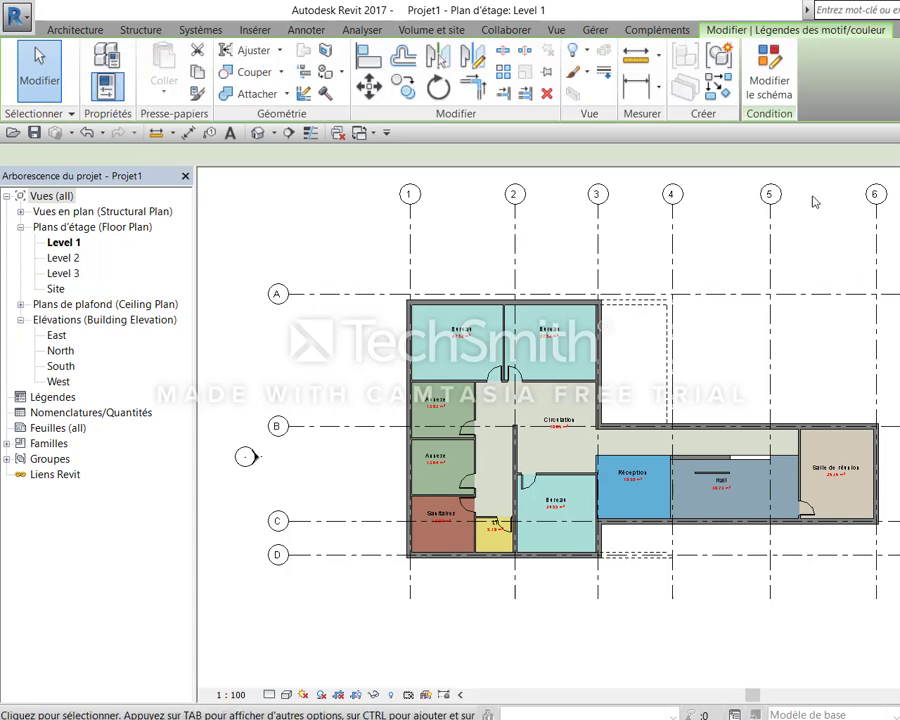
left_click(769, 75)
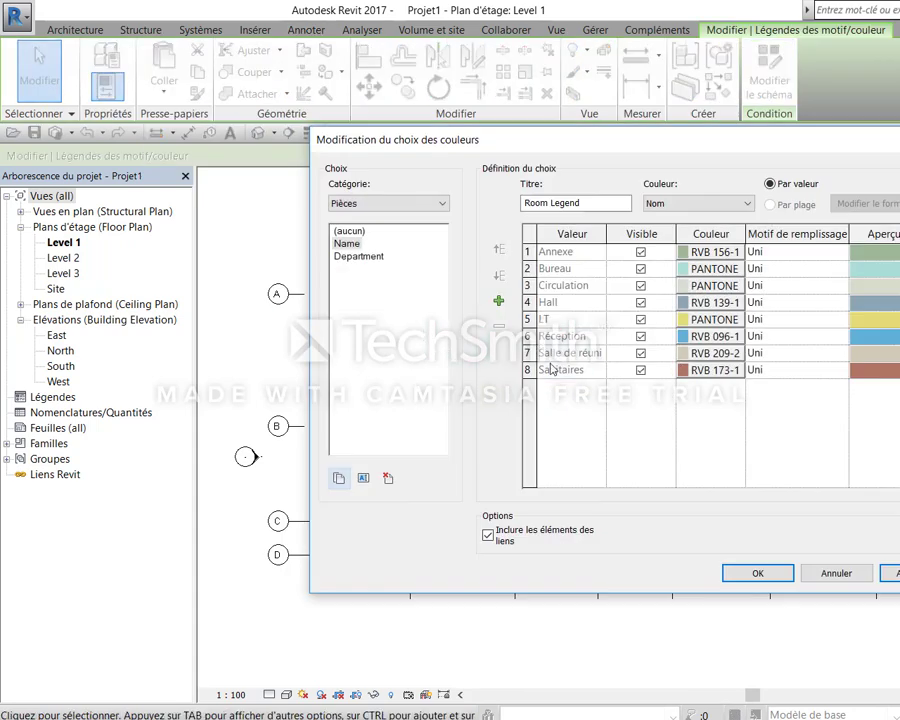
Set the Sanitaires entry to black with the Crosshatch 1.5mm fill pattern and apply
left_click(552, 371)
left_click(715, 370)
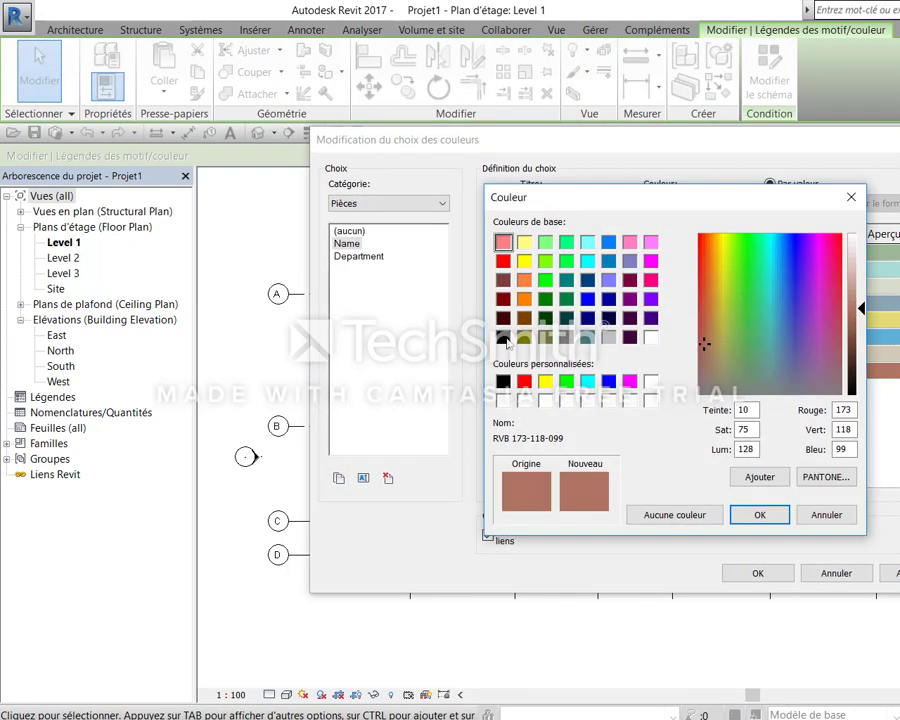
left_click(503, 337)
left_click(759, 515)
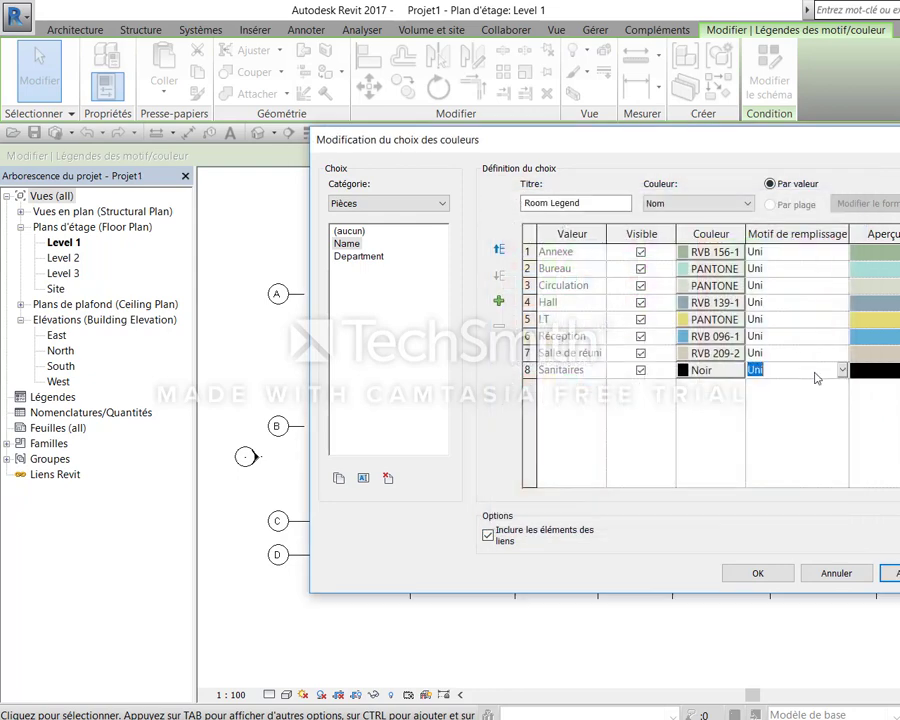
type("Hach")
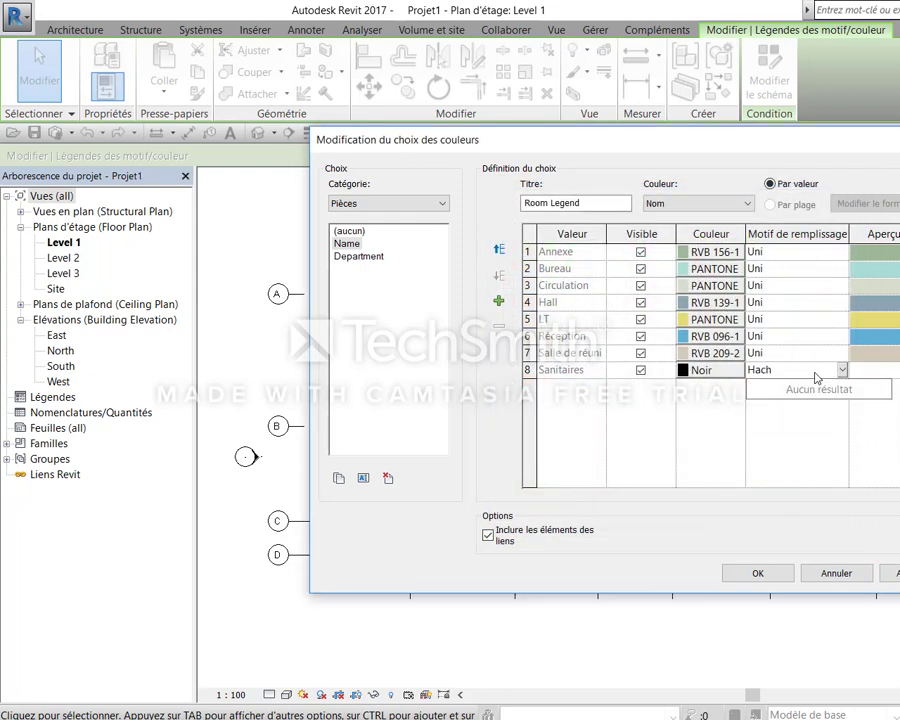
double_click(815, 372)
type("Crosshat")
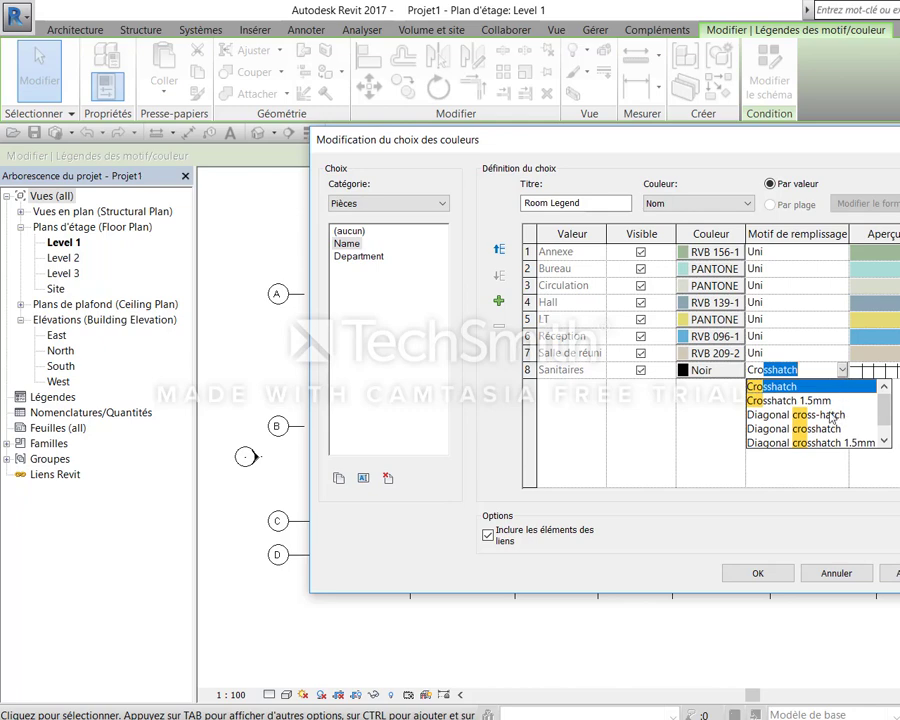
key("Down")
key("Return")
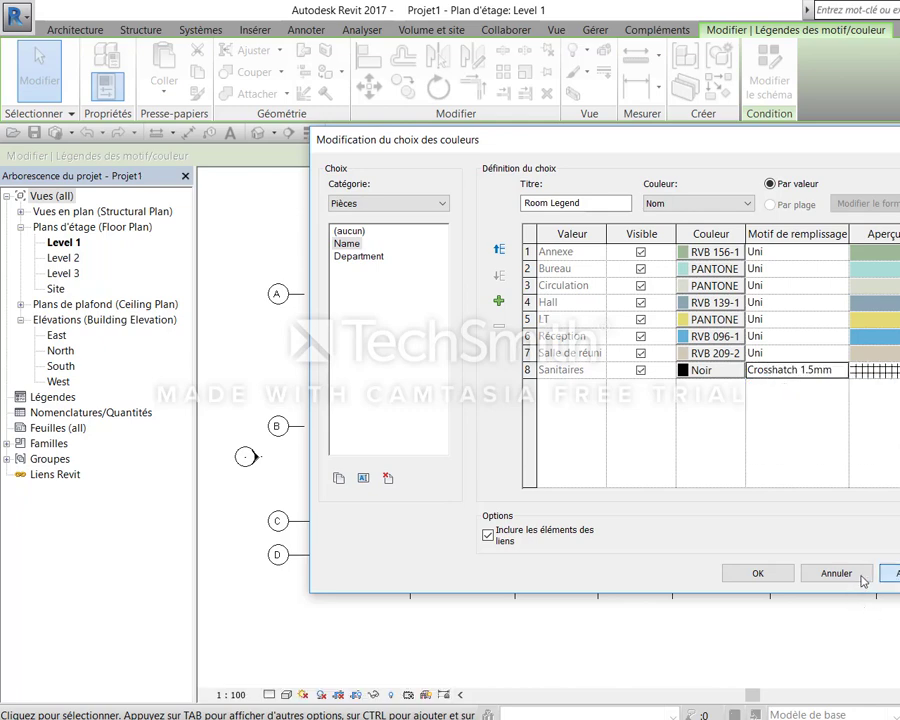
left_click(757, 573)
scroll(463, 571, "up", 3)
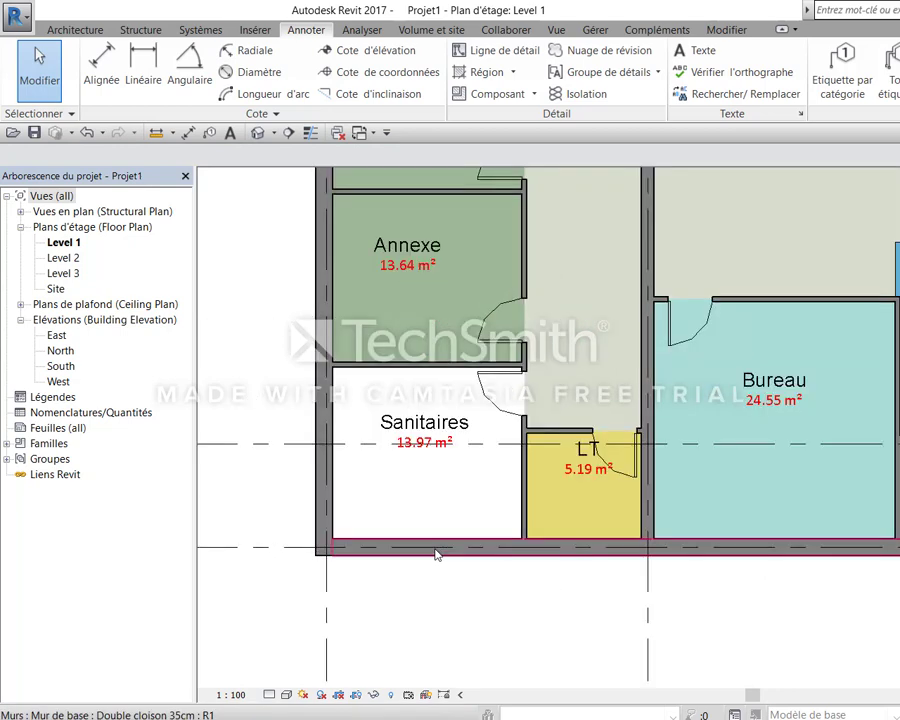
scroll(450, 603, "up", 2)
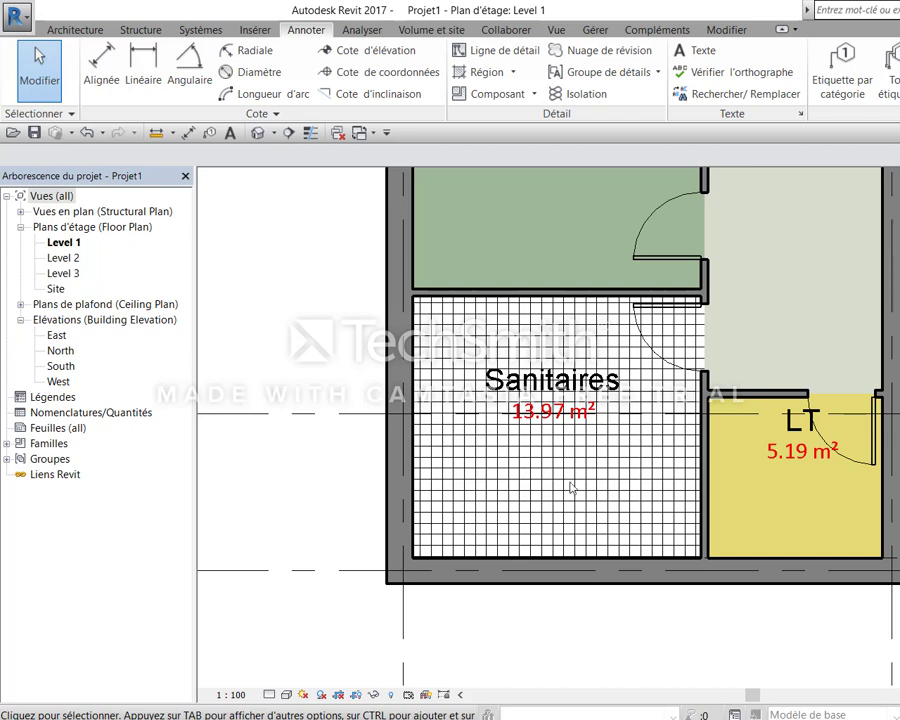
scroll(572, 488, "down", 3)
scroll(796, 490, "down", 1)
middle_click_drag(796, 490, 519, 517)
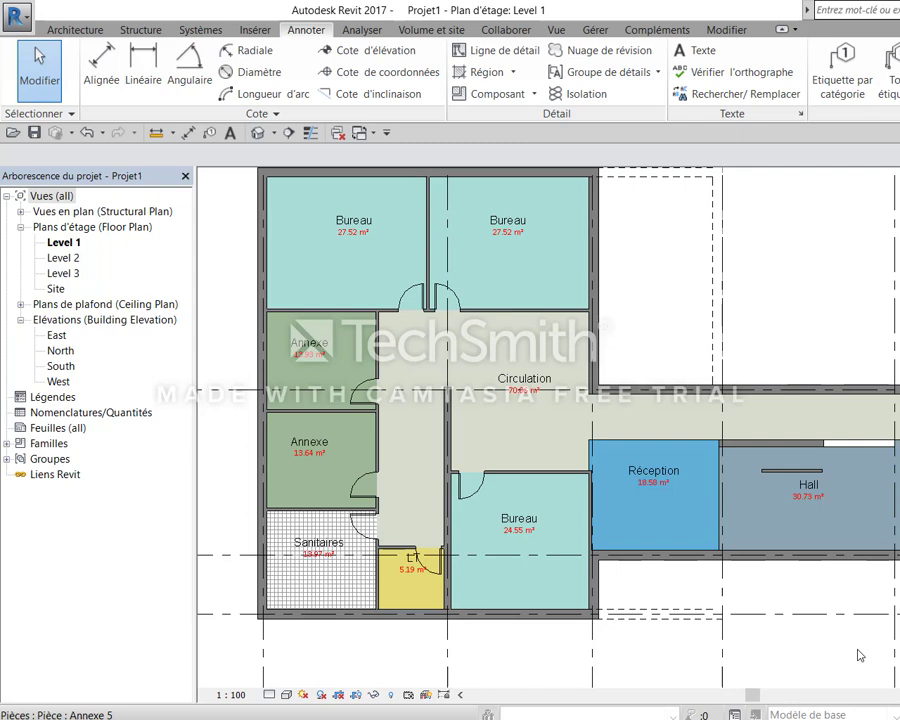
scroll(660, 480, "down", 2)
scroll(670, 485, "down", 2)
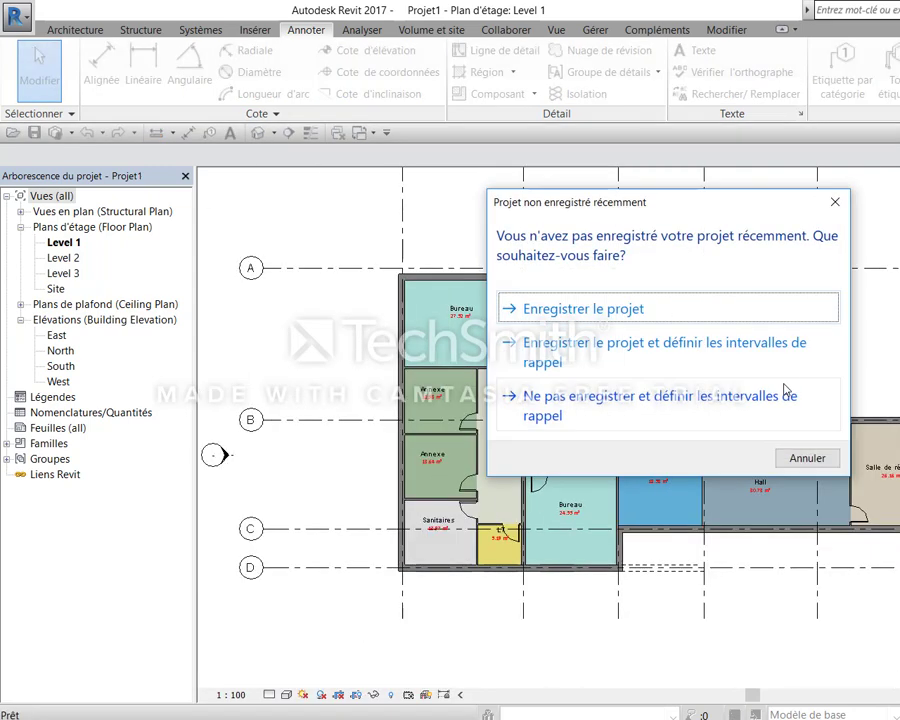
Dismiss the save reminder without saving
left_click(826, 456)
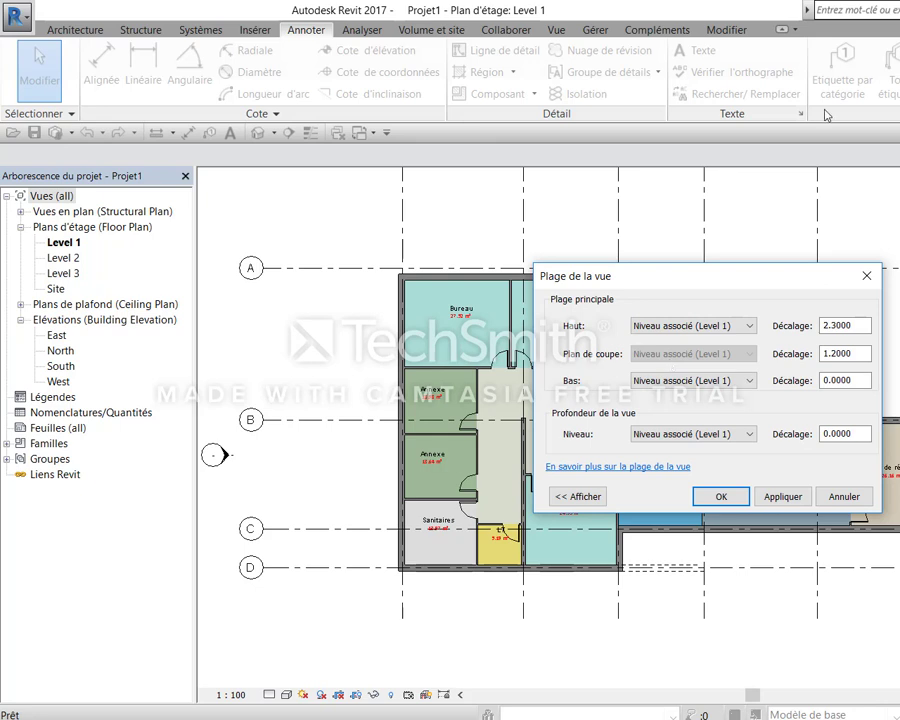
Close the View Range dialog and expand Ceiling Plans Level 1 to Level 3 in the Project Browser
left_click(843, 497)
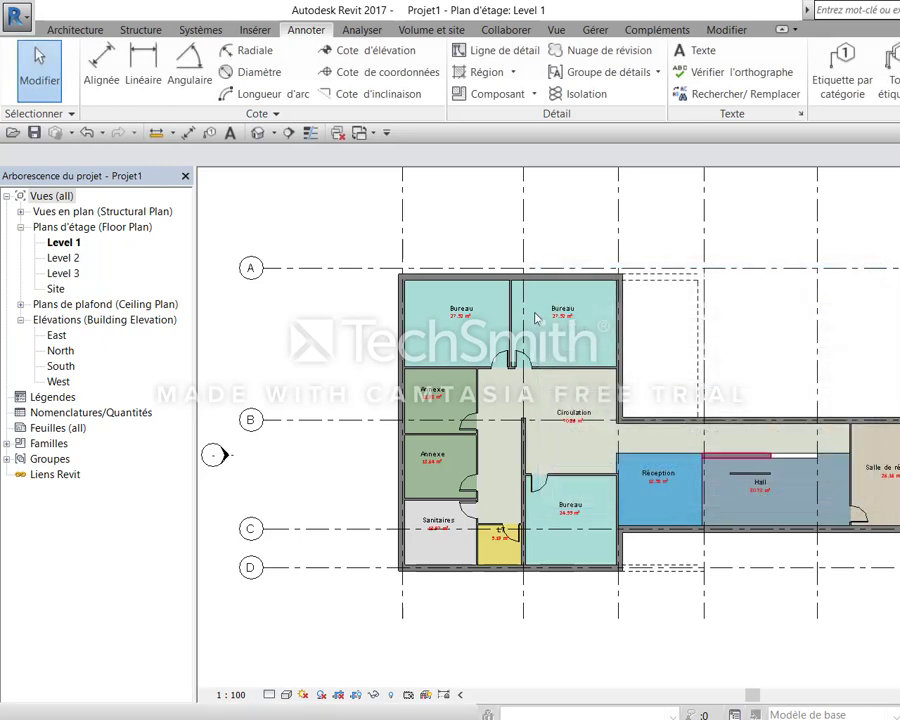
double_click(60, 304)
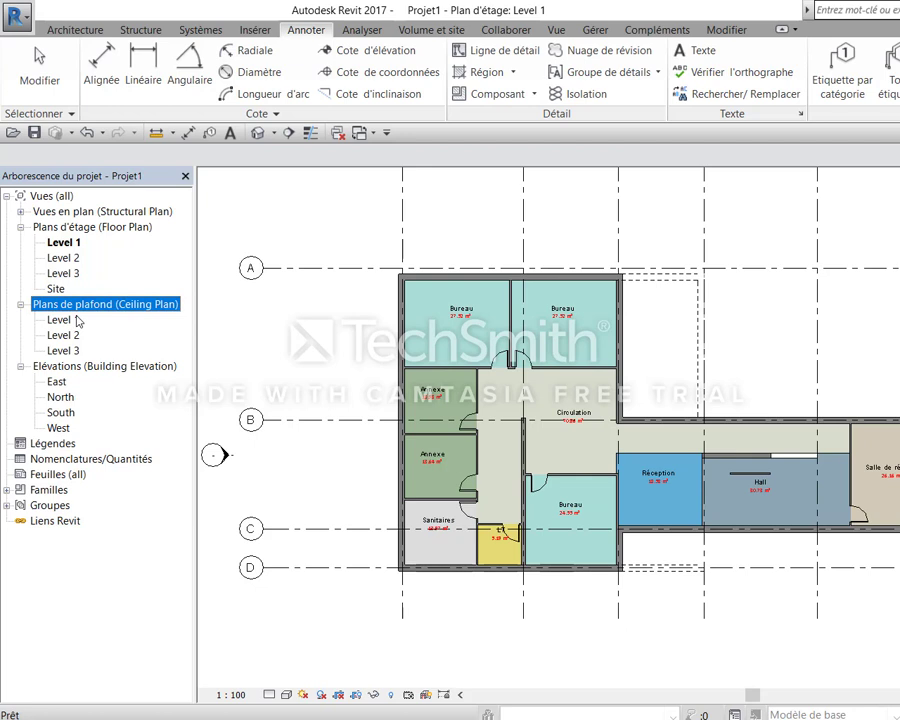
left_click(353, 235)
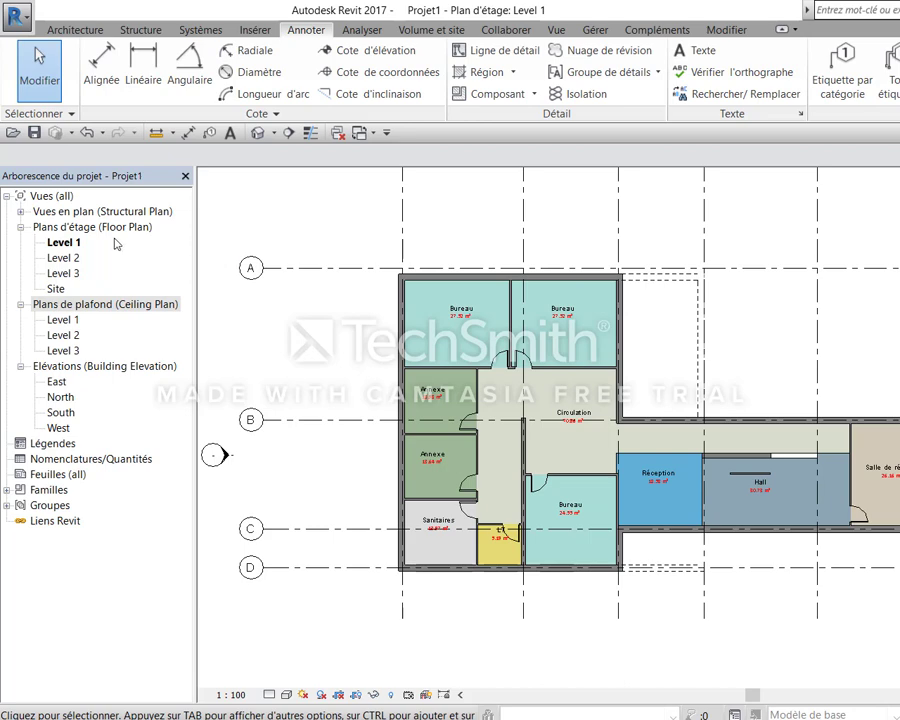
Delete the Level 3 structural plan view and close the Floor Plan type properties
double_click(100, 211)
left_click(80, 230)
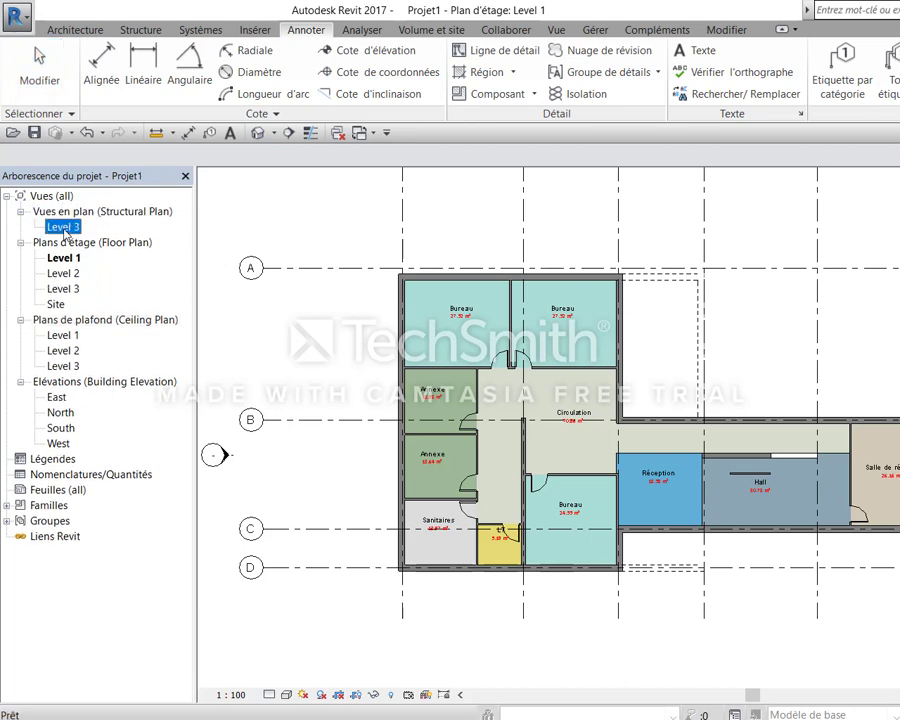
right_click(80, 230)
left_click(150, 418)
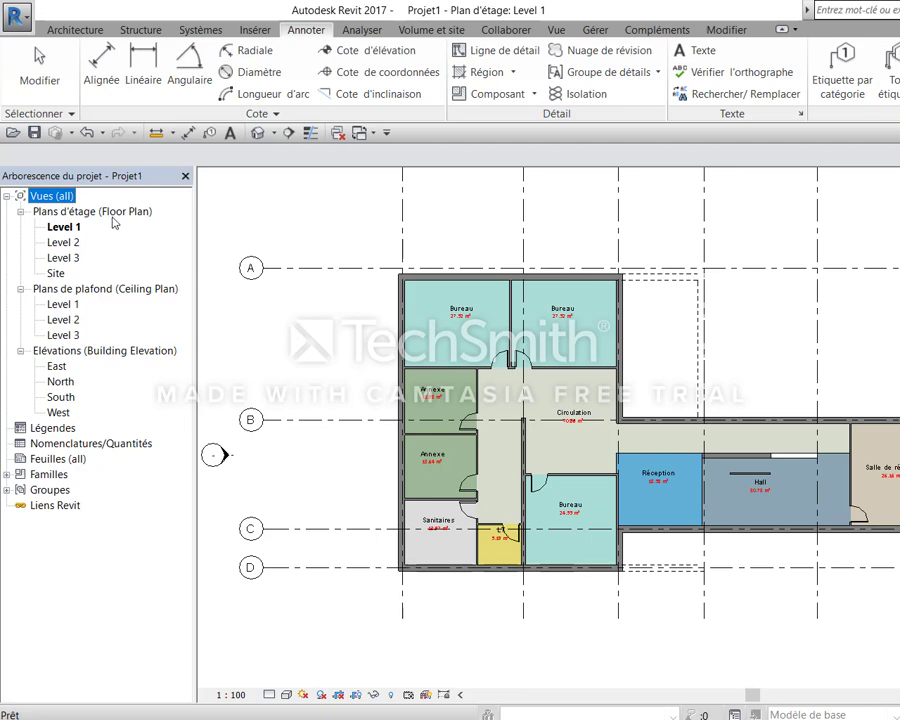
left_click(116, 213)
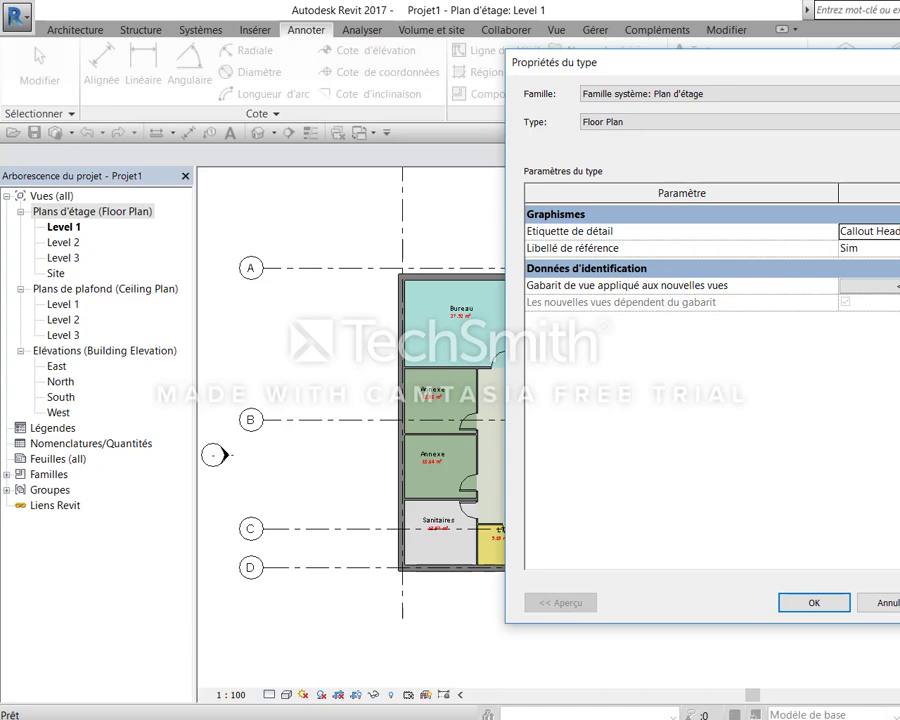
key("Return")
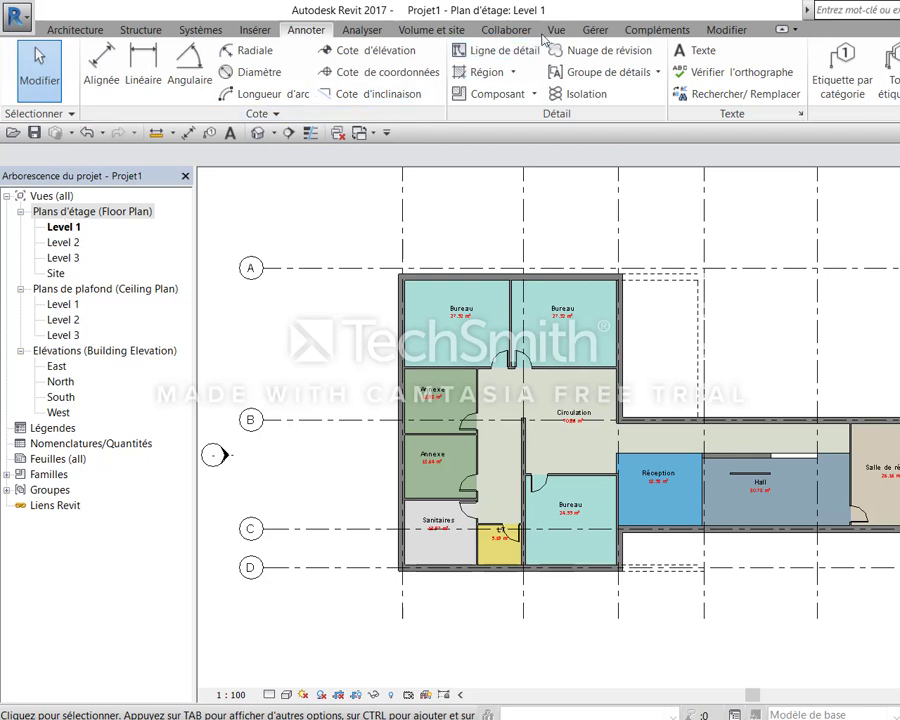
double_click(60, 413)
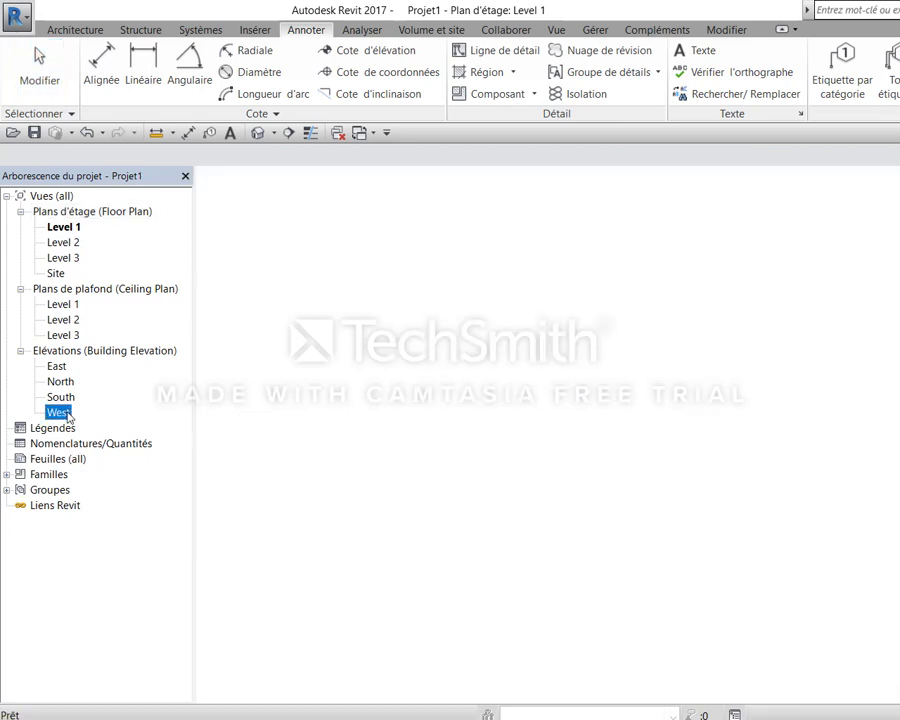
middle_click_drag(560, 470, 458, 478)
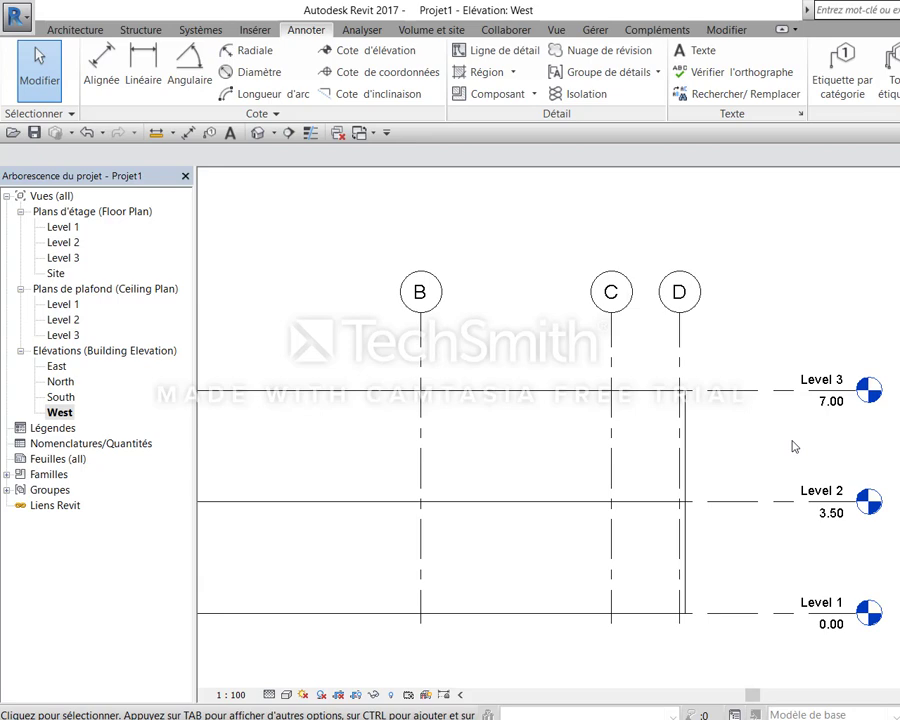
middle_click_drag(795, 447, 850, 444)
left_click(860, 393)
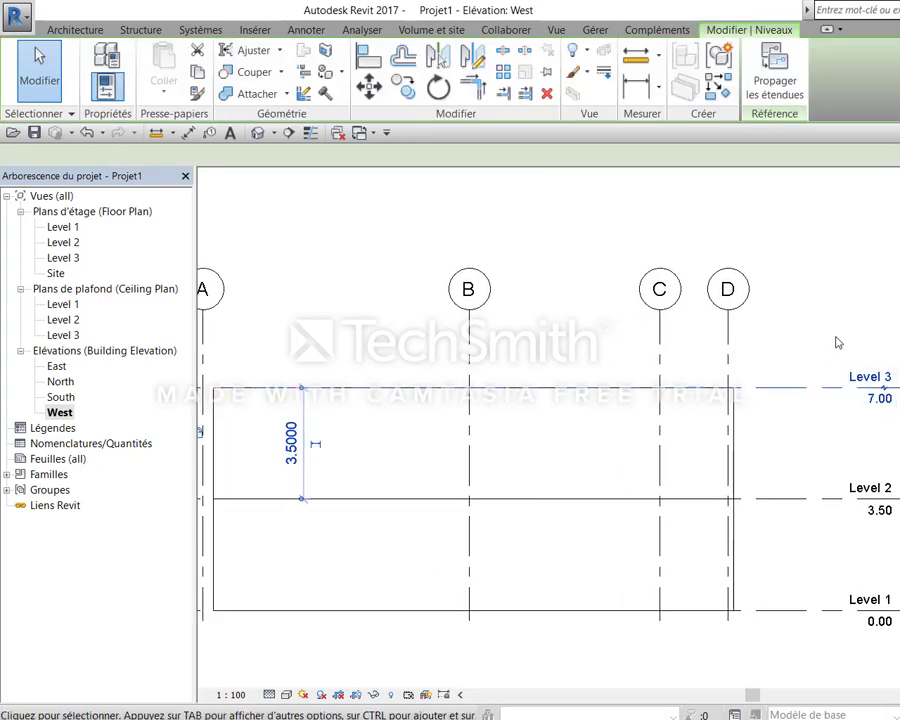
middle_click_drag(807, 633, 818, 566)
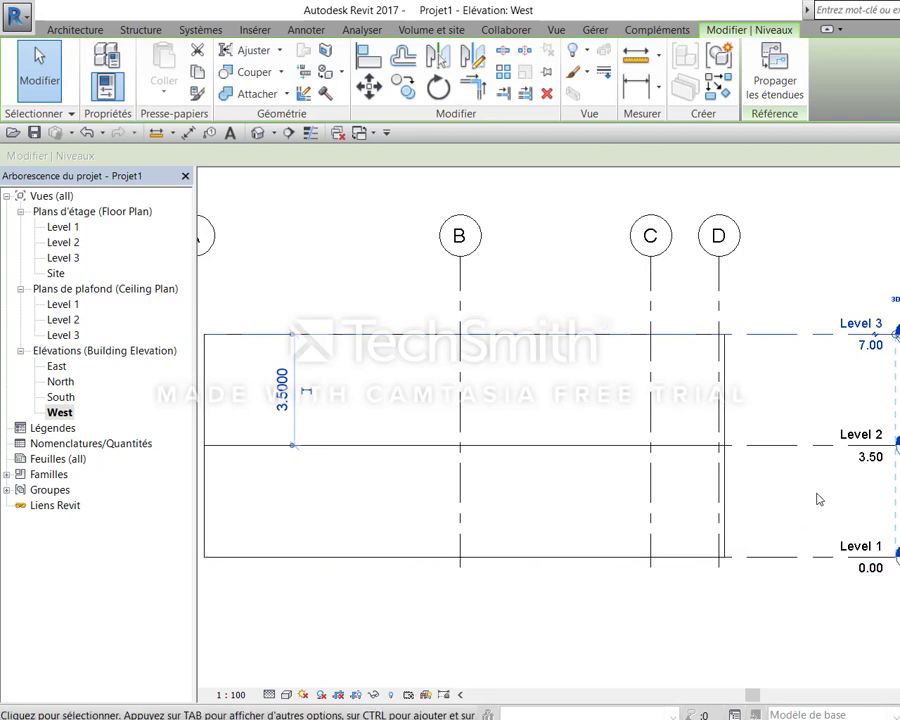
left_click(757, 447)
left_click(813, 335)
key("Escape")
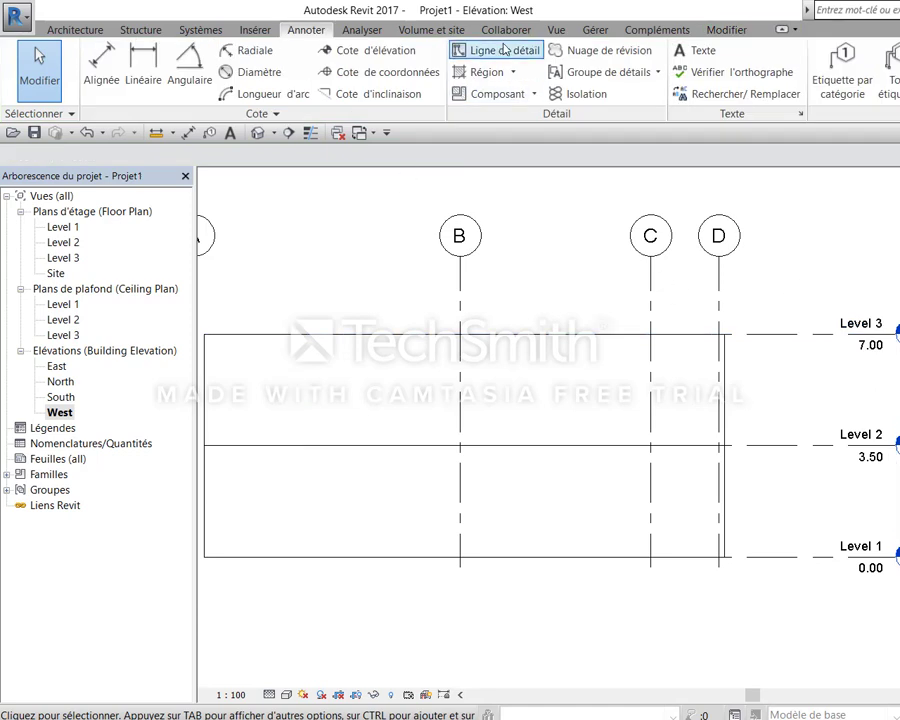
Start a new Structural Plan view from the View tab's Plan Views menu
left_click(558, 29)
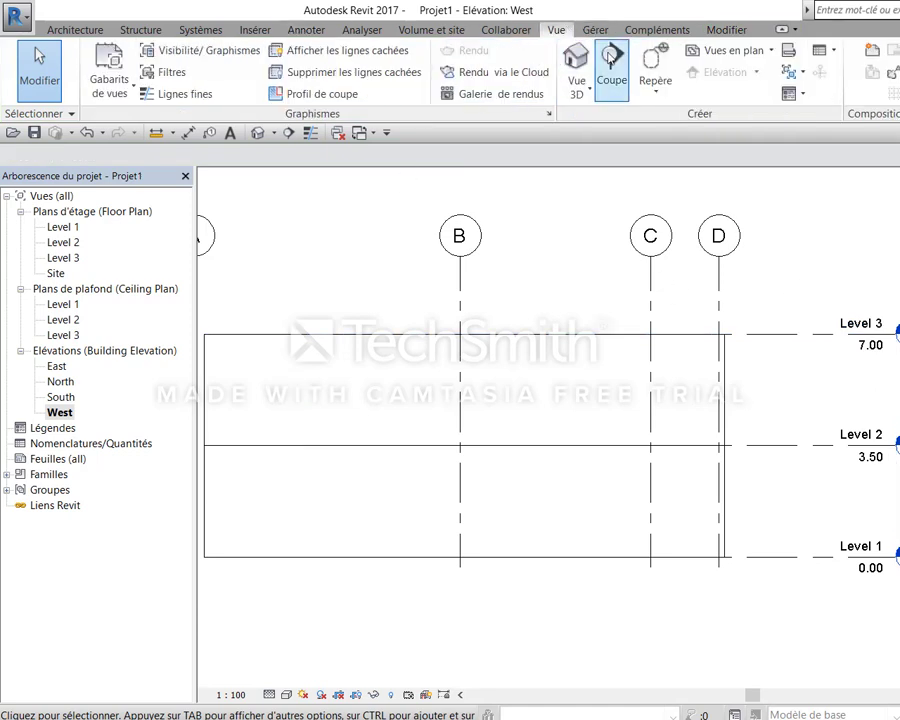
left_click(770, 51)
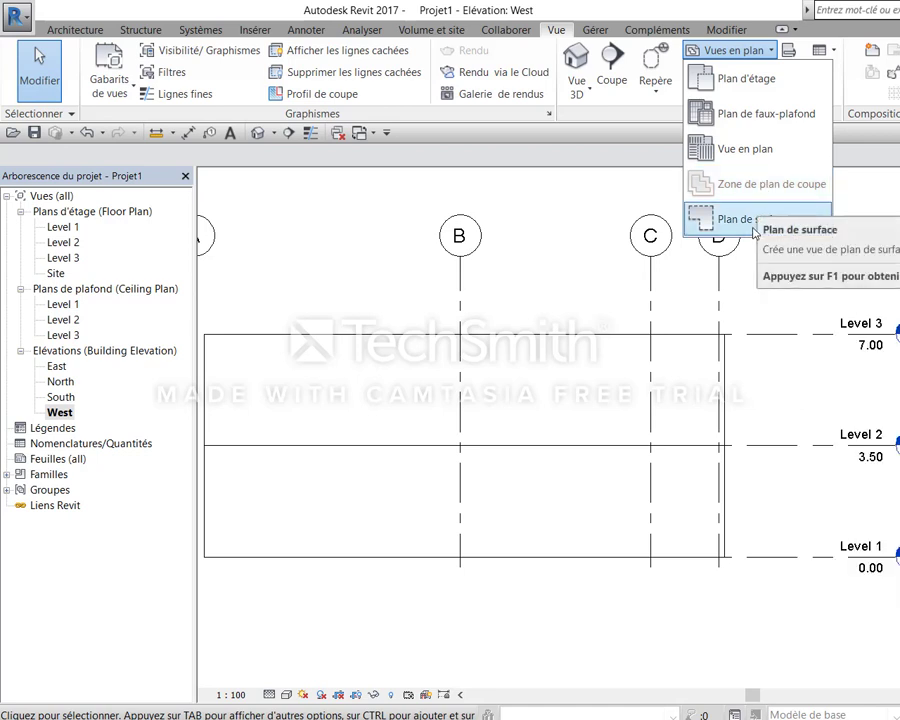
mouse_move(746, 78)
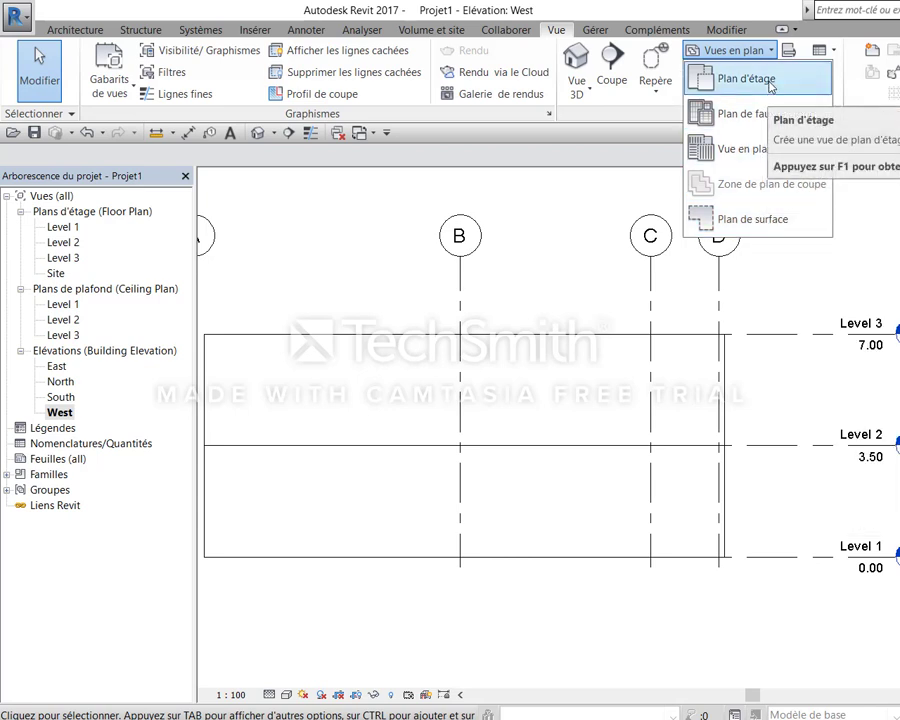
left_click(750, 150)
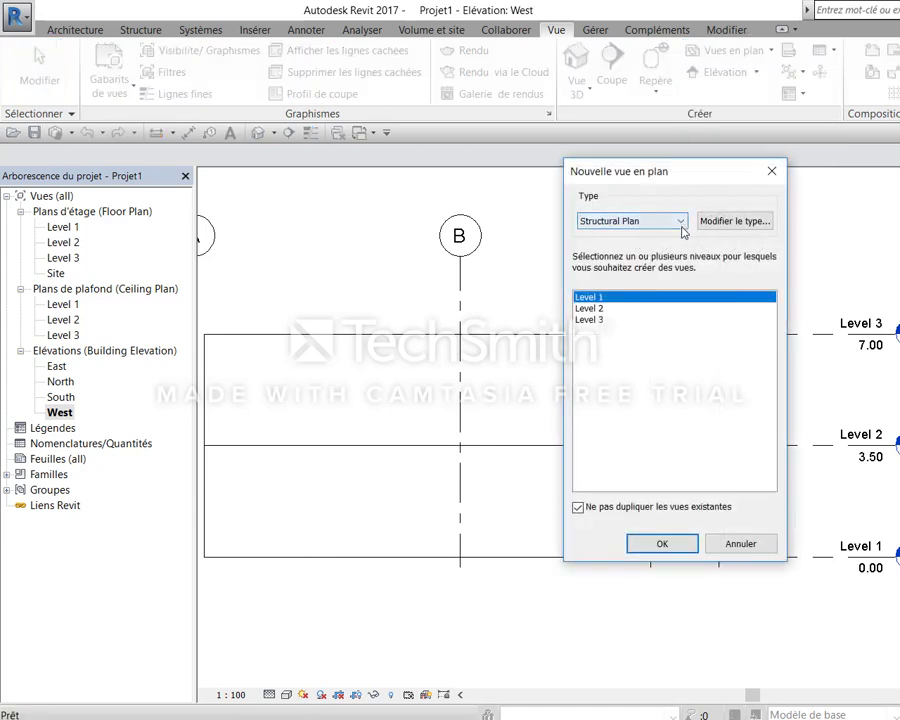
Set the Structural Plan type's view direction to Haut
left_click(726, 231)
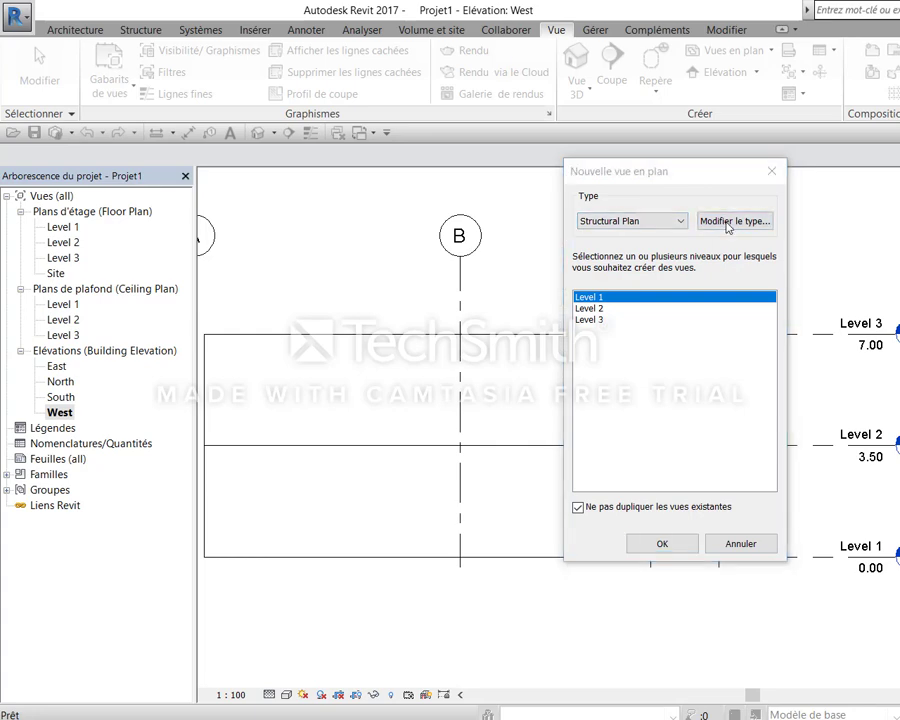
left_click(630, 340)
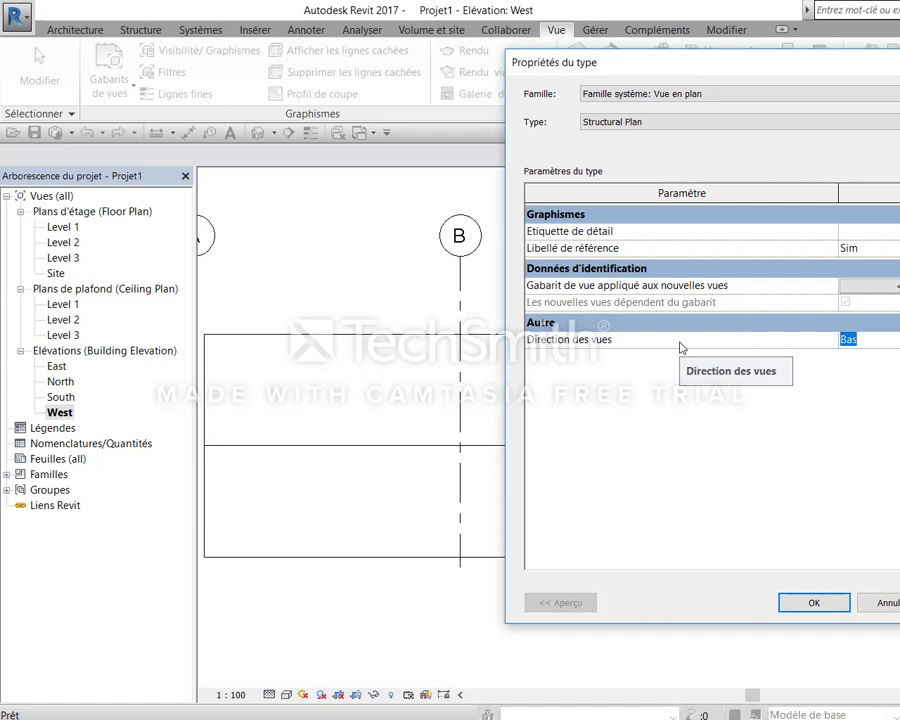
left_click(895, 340)
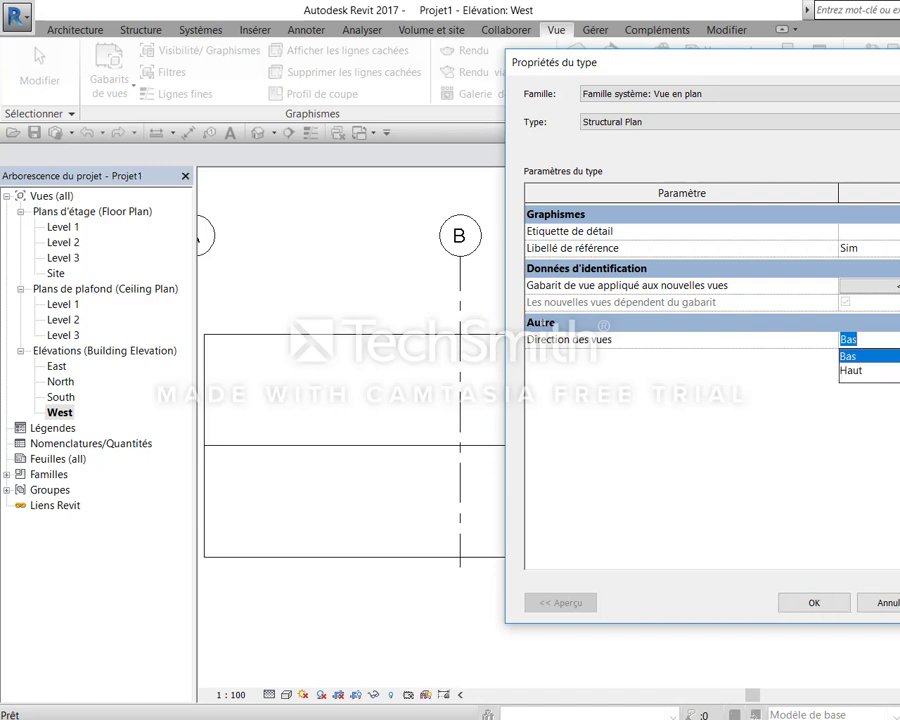
left_click(870, 371)
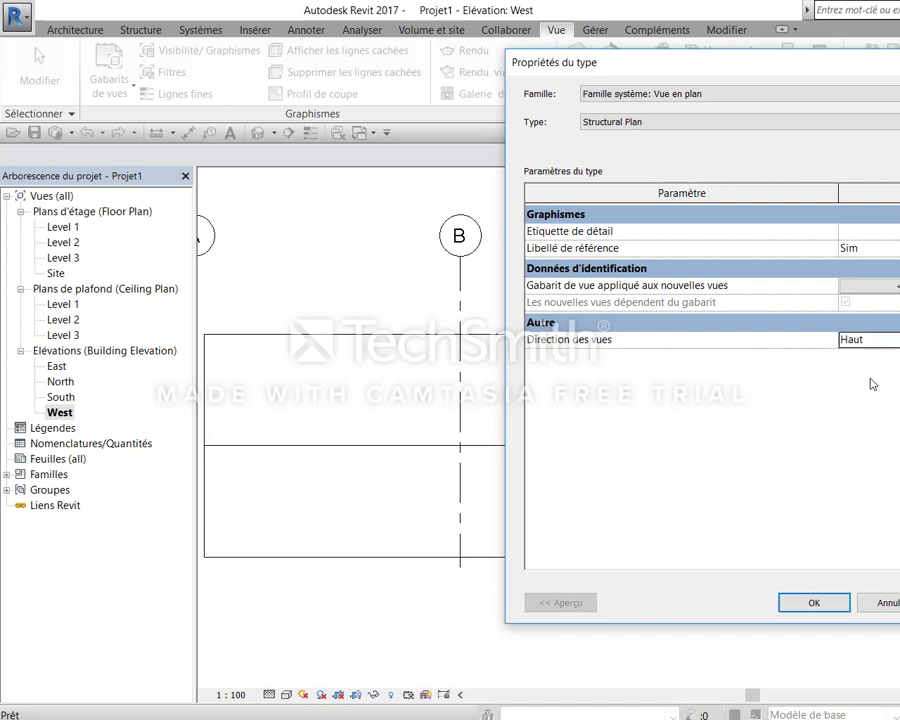
left_click(824, 603)
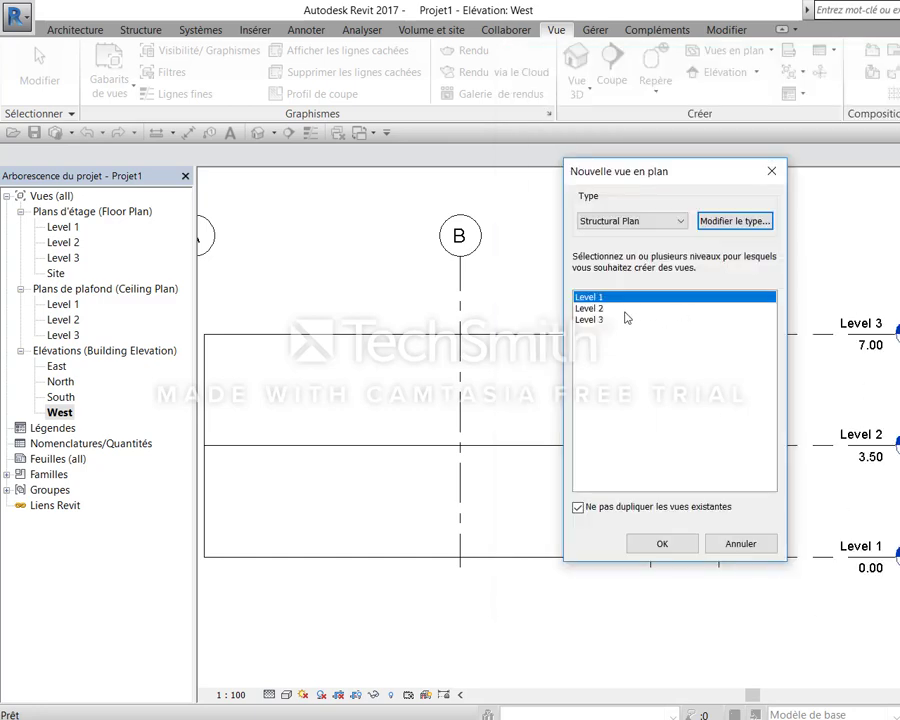
Create structural plan views for Level 2 and Level 3
left_click(622, 309)
left_click(612, 309, "ctrl")
left_click(600, 319)
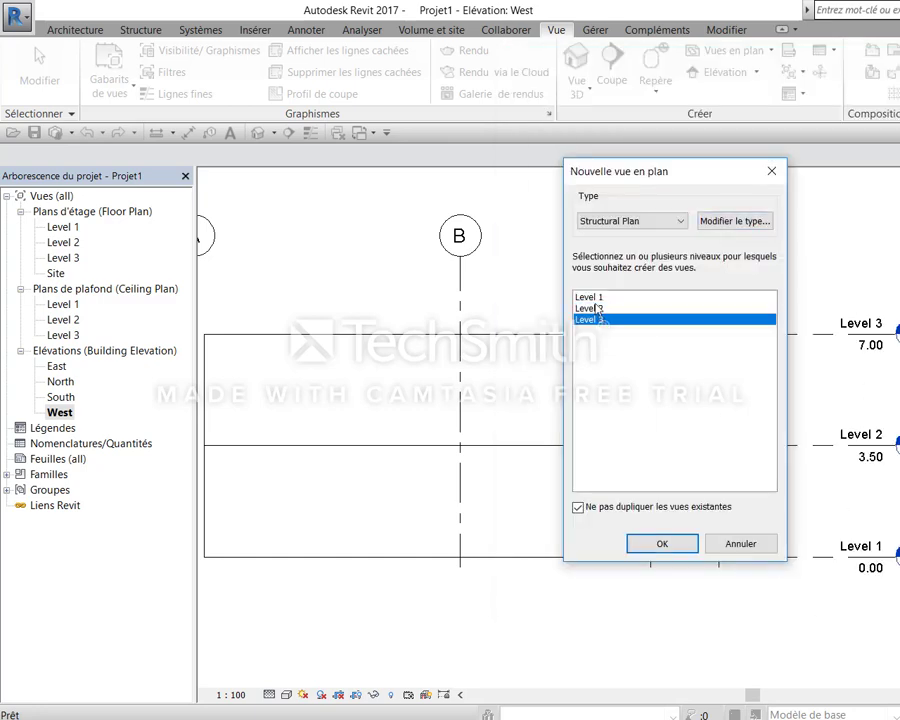
left_click(626, 309, "ctrl")
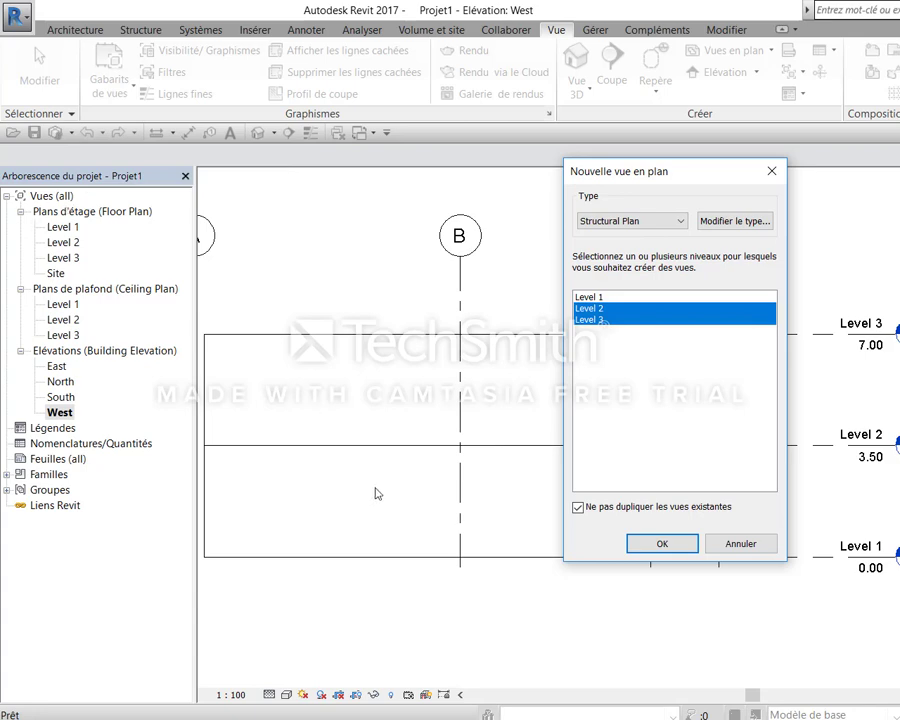
left_click(660, 543)
Open the Level 2 floor plan from the Project Browser
double_click(113, 213)
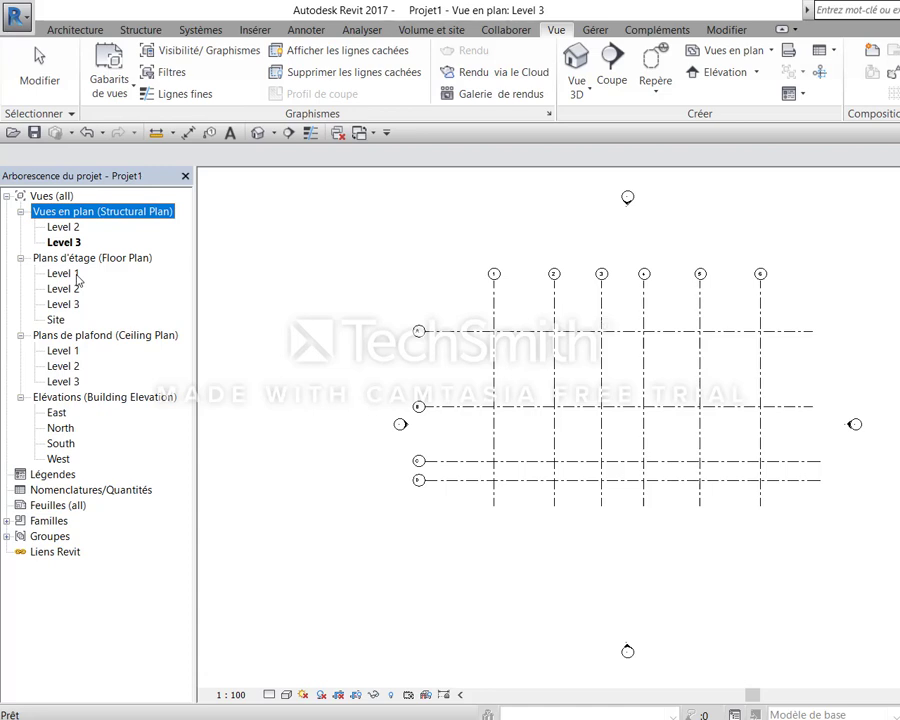
double_click(72, 288)
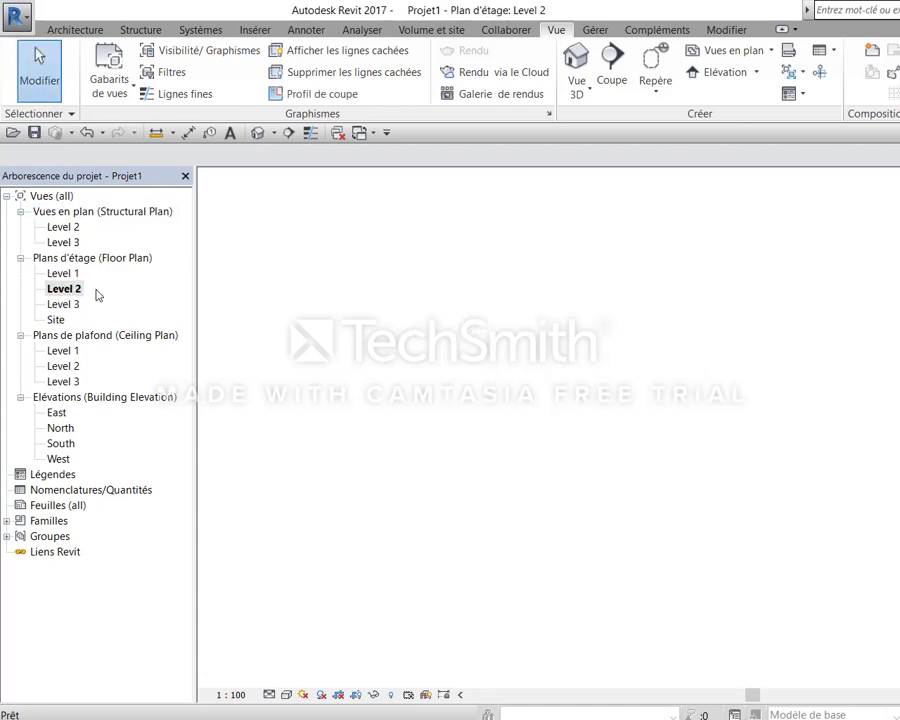
scroll(648, 455, "down", 3)
scroll(762, 482, "down", 2)
scroll(762, 482, "down", 3)
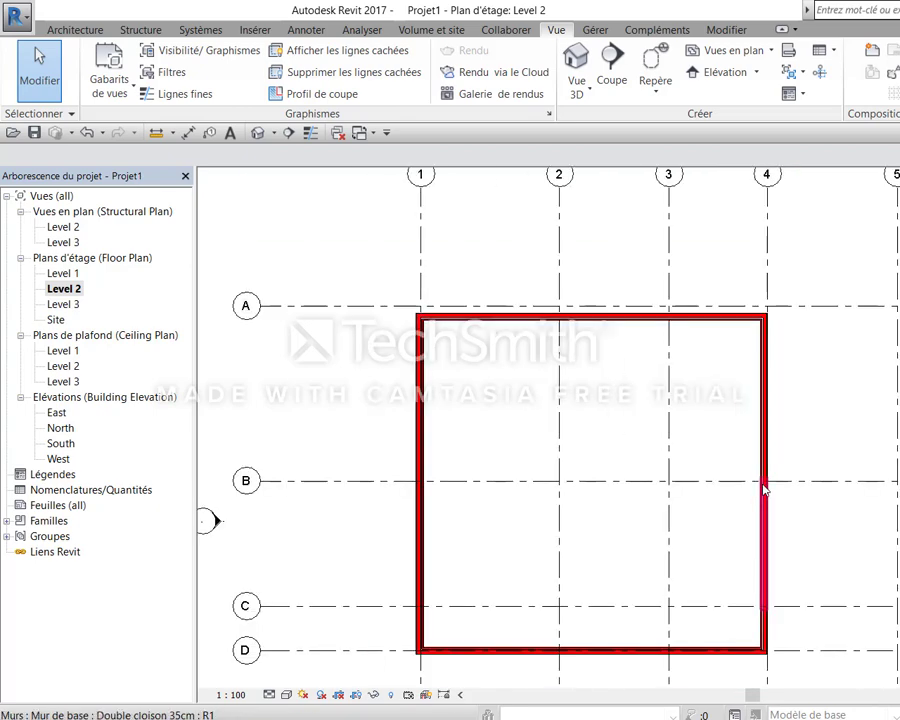
scroll(706, 502, "down", 1)
Centre the red wall square near grid A and start the Beam tool with BM
middle_click_drag(706, 502, 598, 468)
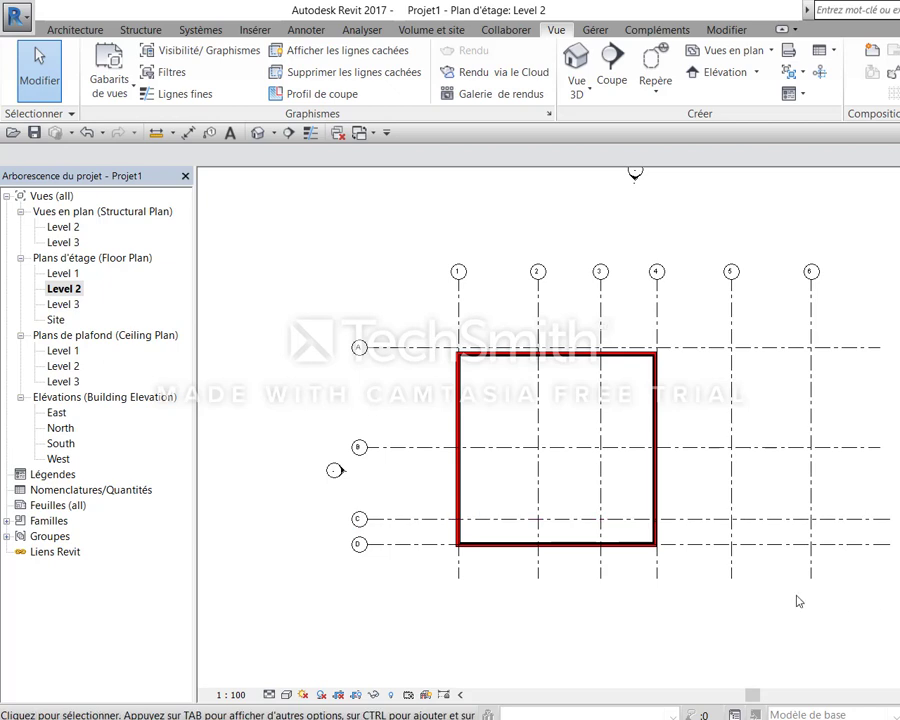
scroll(700, 460, "up", 2)
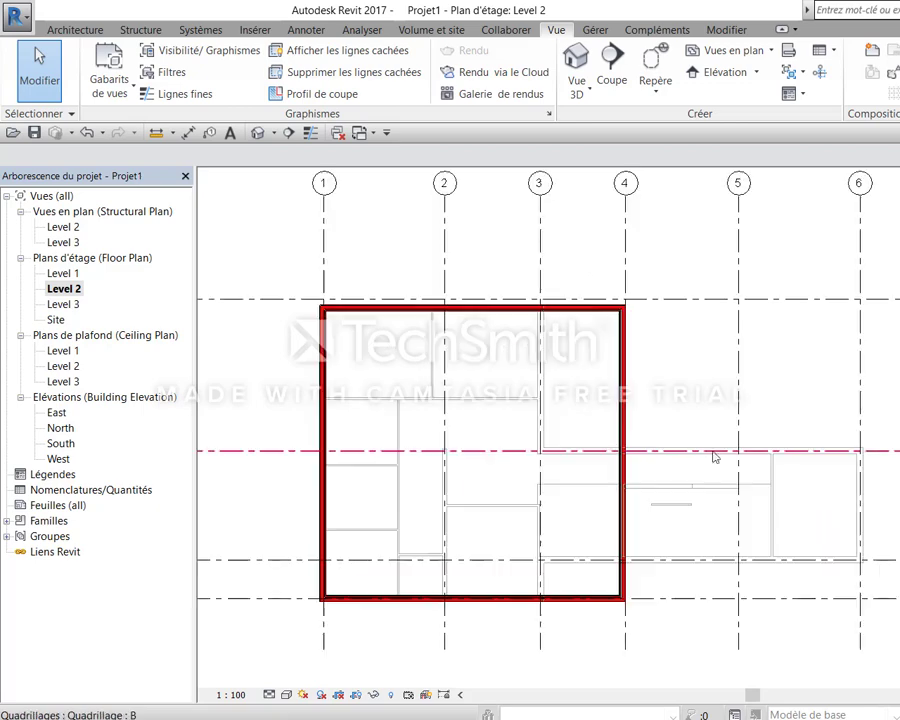
middle_click_drag(655, 454, 868, 468)
scroll(750, 415, "up", 1)
middle_click_drag(816, 404, 803, 426)
scroll(803, 426, "up", 1)
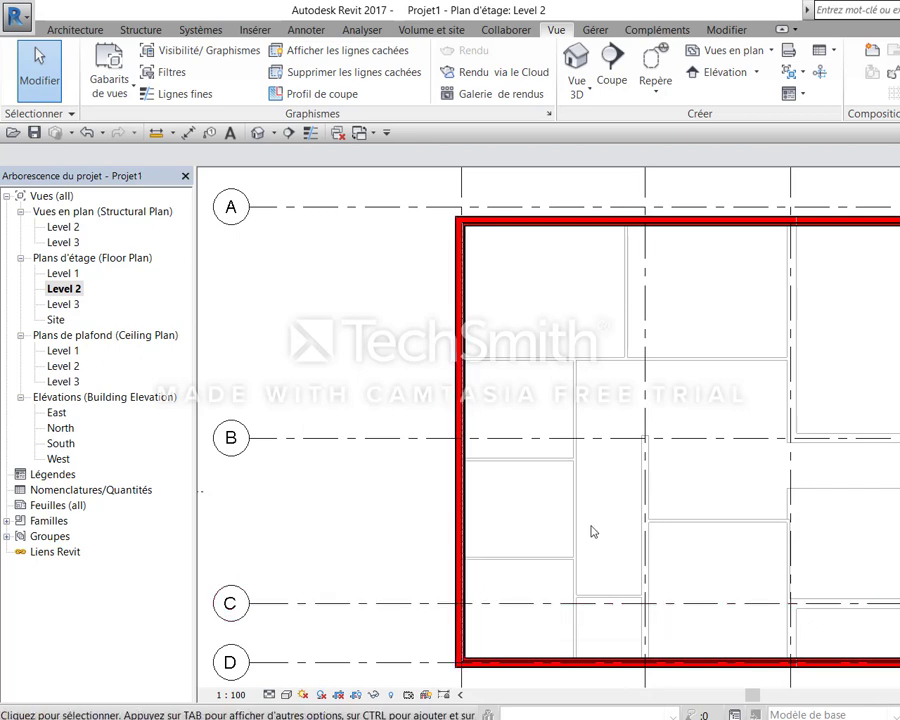
key("b")
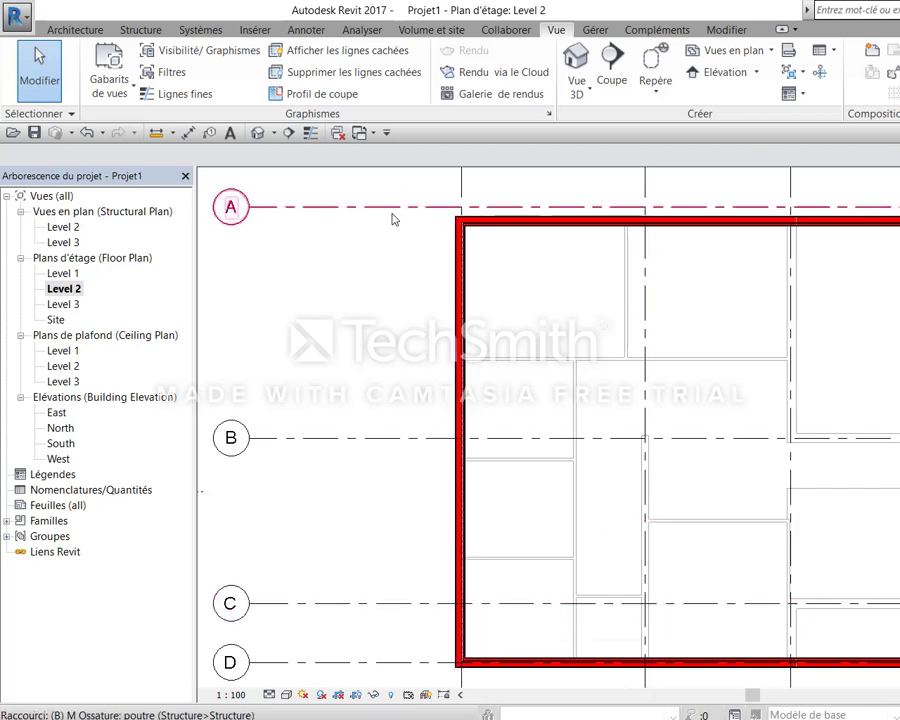
key("m")
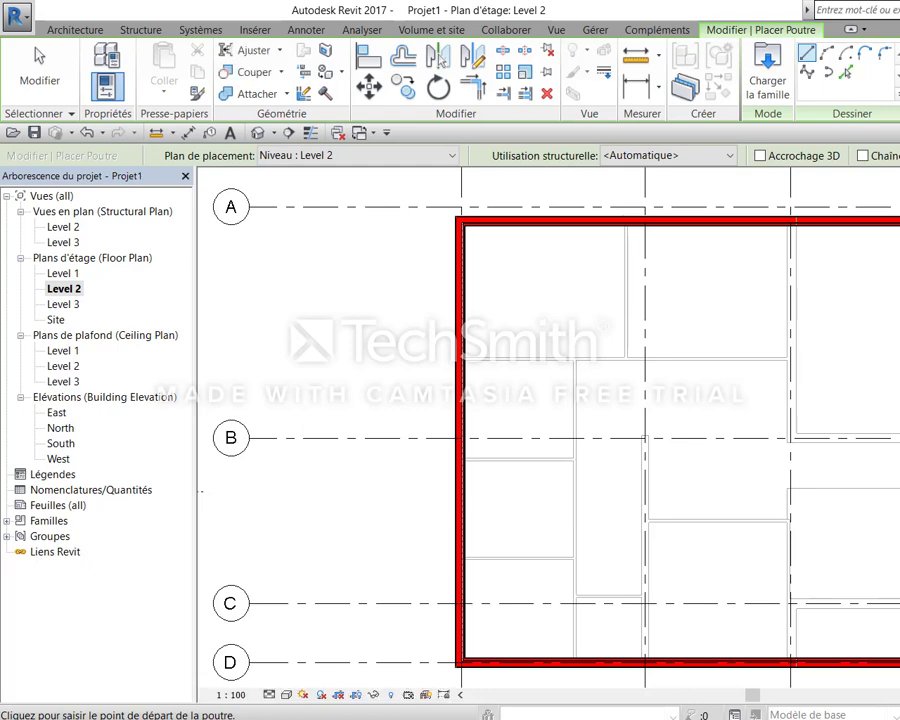
In Load Family, browse the Libraries folder's Generic and US Metric subfolders
left_click(767, 75)
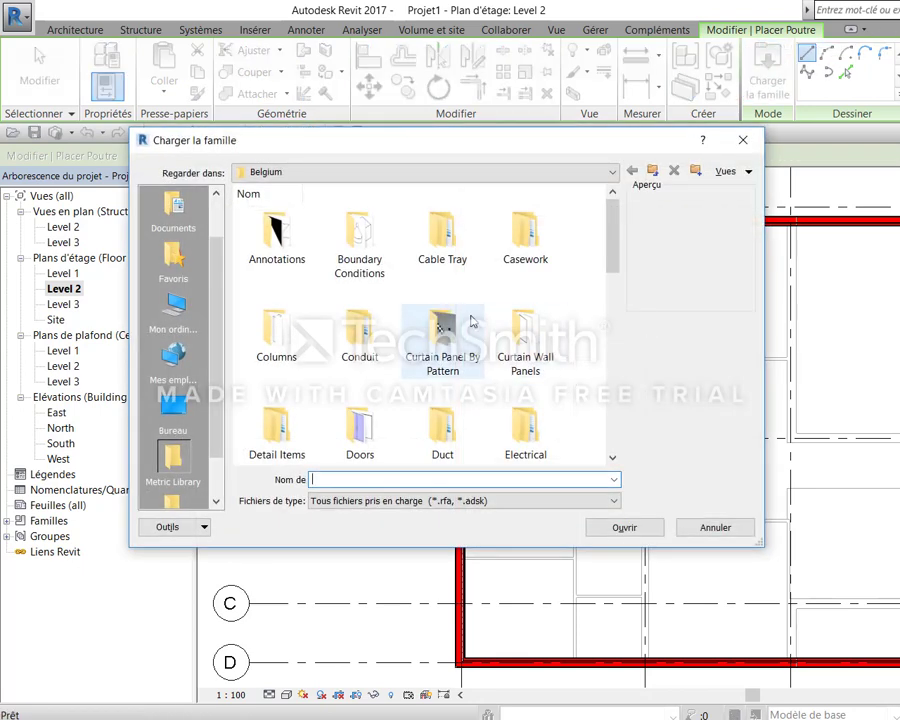
left_click(612, 172)
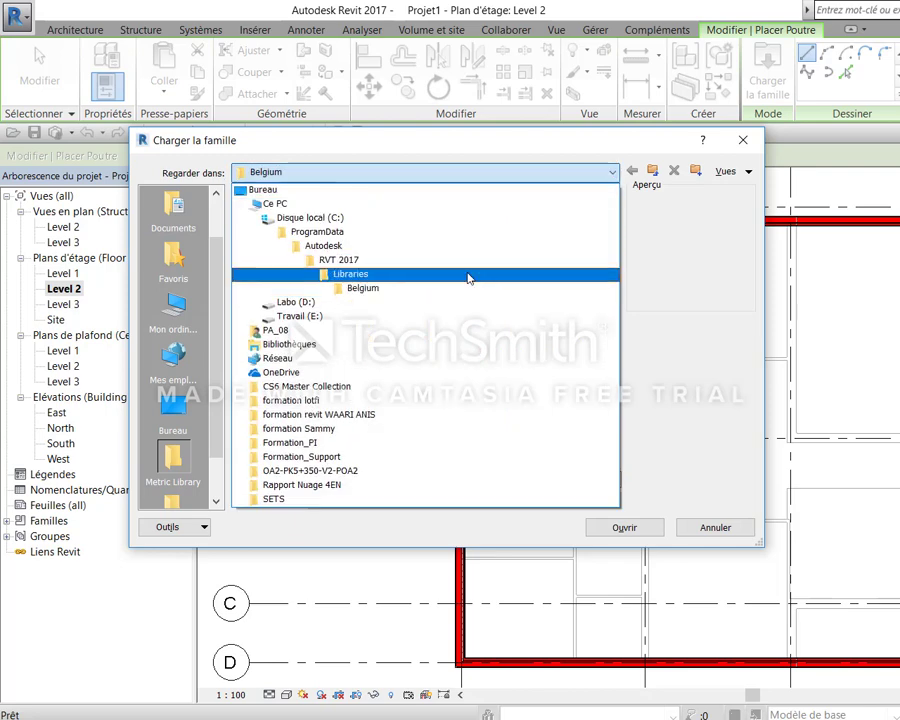
left_click(468, 274)
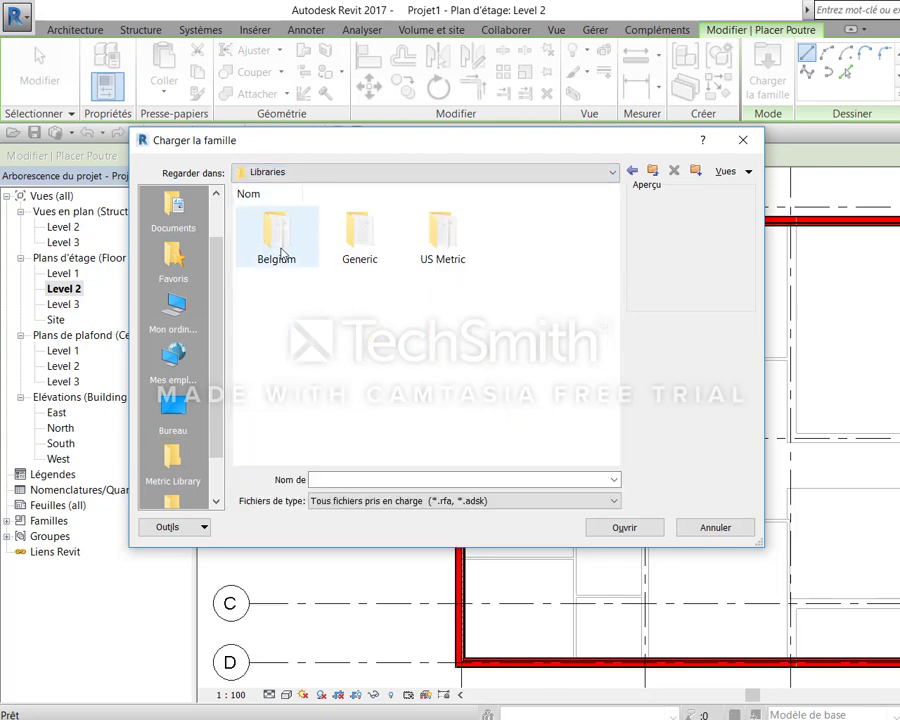
double_click(360, 232)
key("BackSpace")
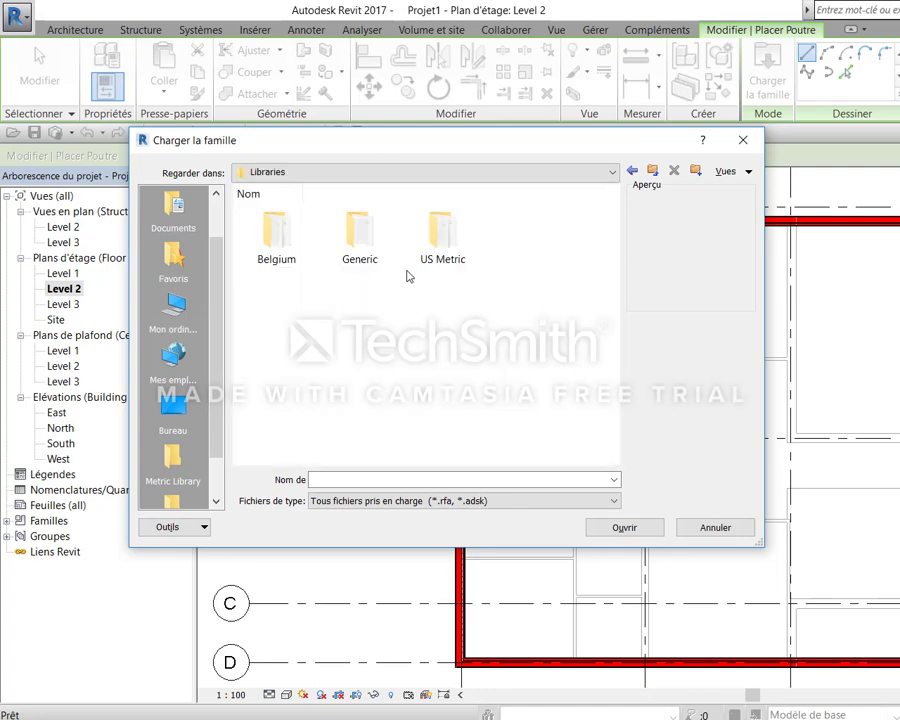
double_click(437, 232)
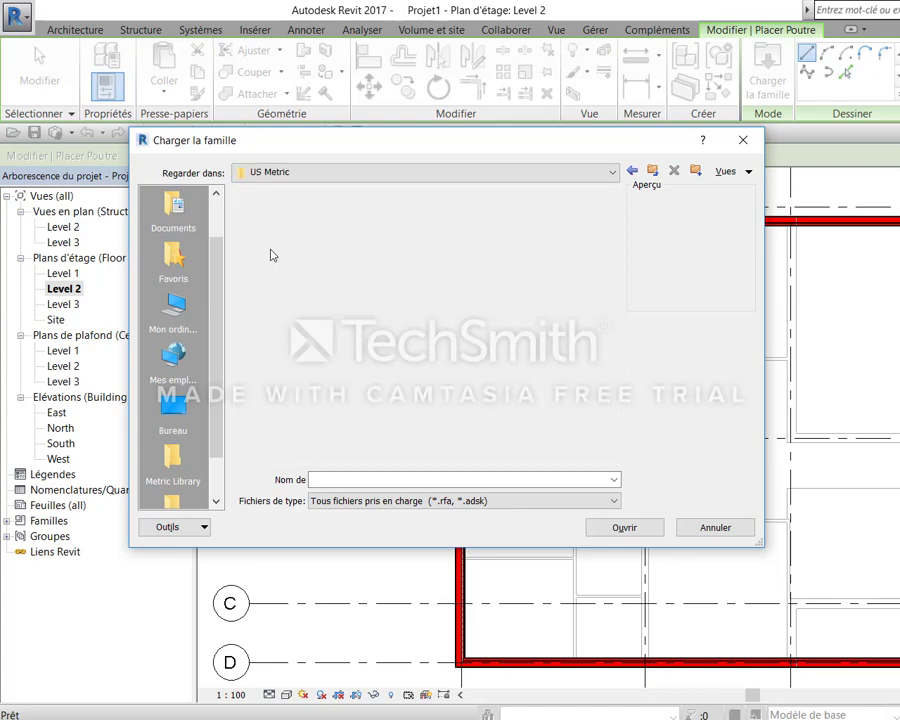
key("BackSpace")
Open the Belgium library folder and select Structural Framing
double_click(272, 256)
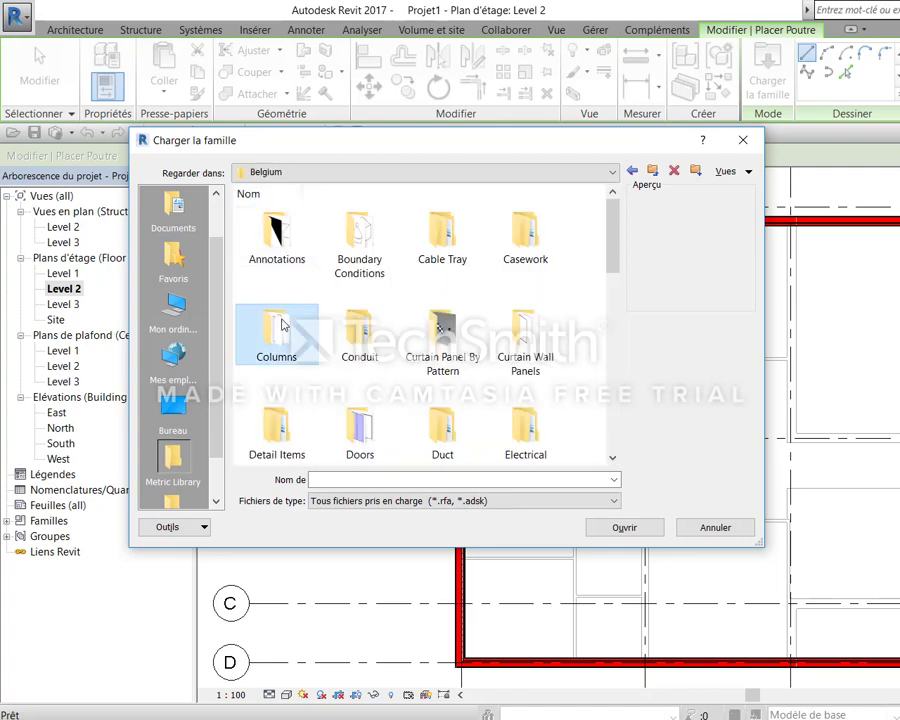
scroll(281, 322, "down", 10)
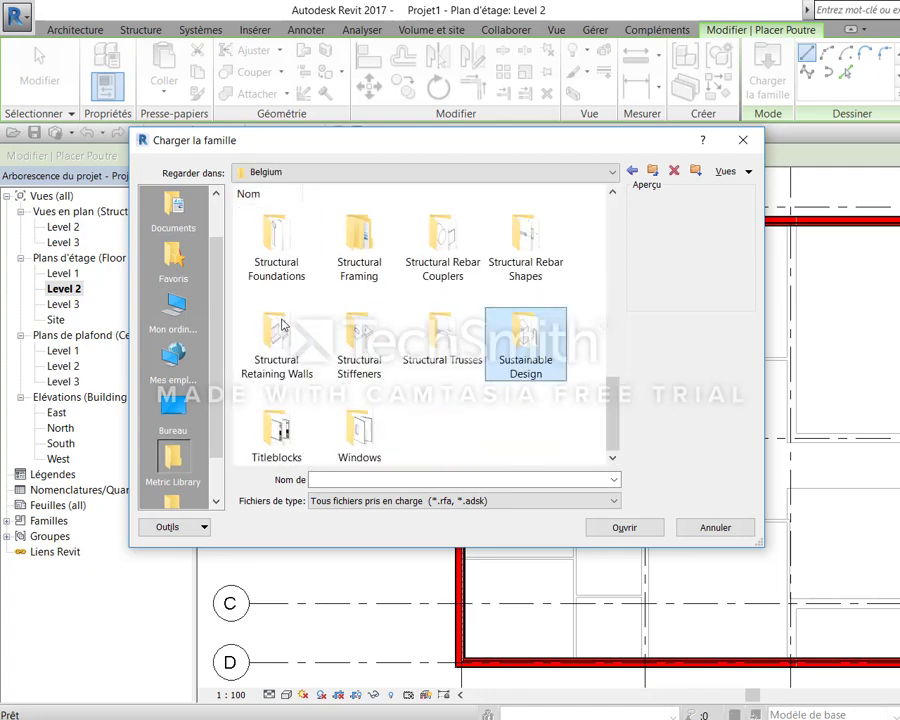
left_click(412, 392)
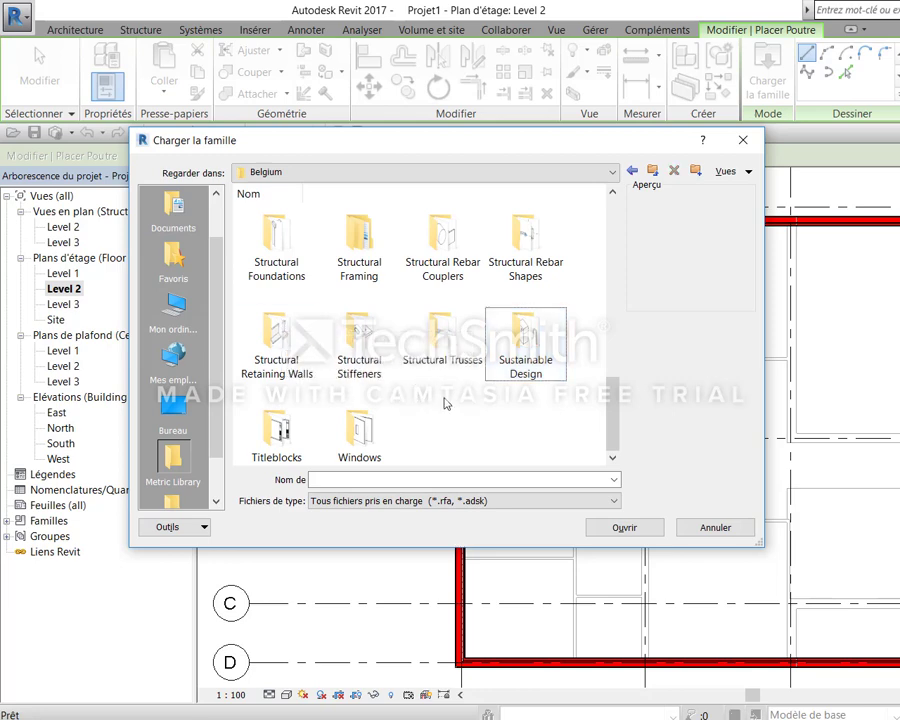
left_click(270, 232)
left_click(360, 255)
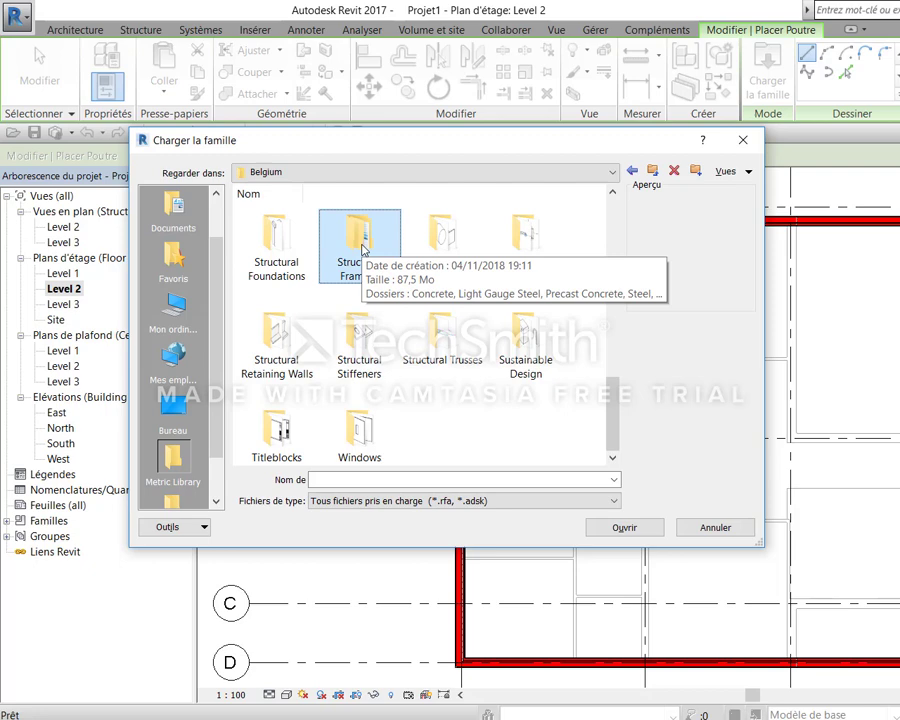
Load M_Concrete-Rectangular Beam from the Structural Framing > Concrete folder
double_click(360, 284)
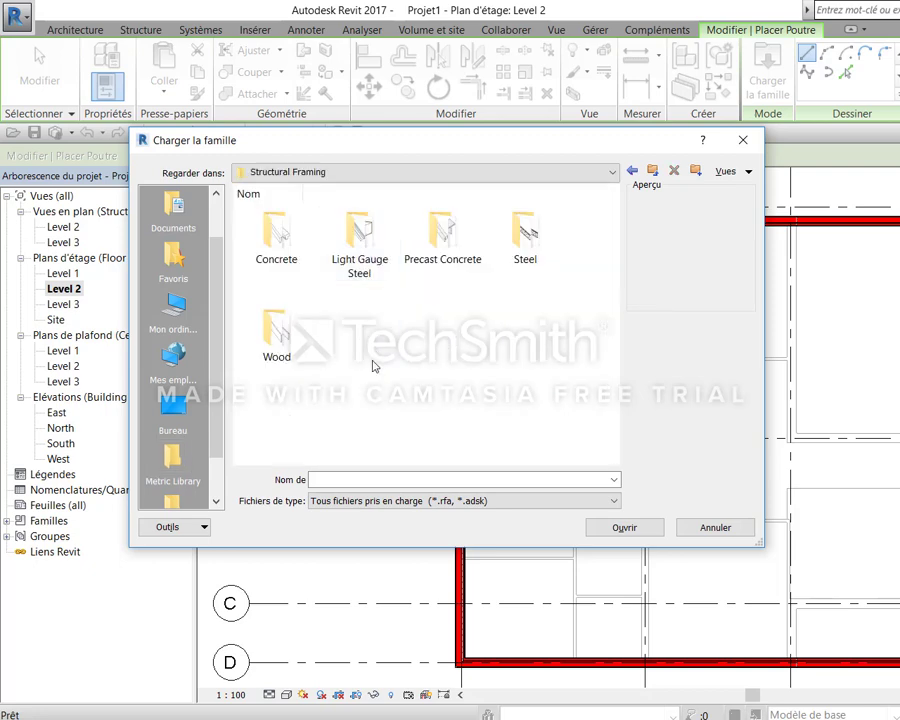
double_click(276, 232)
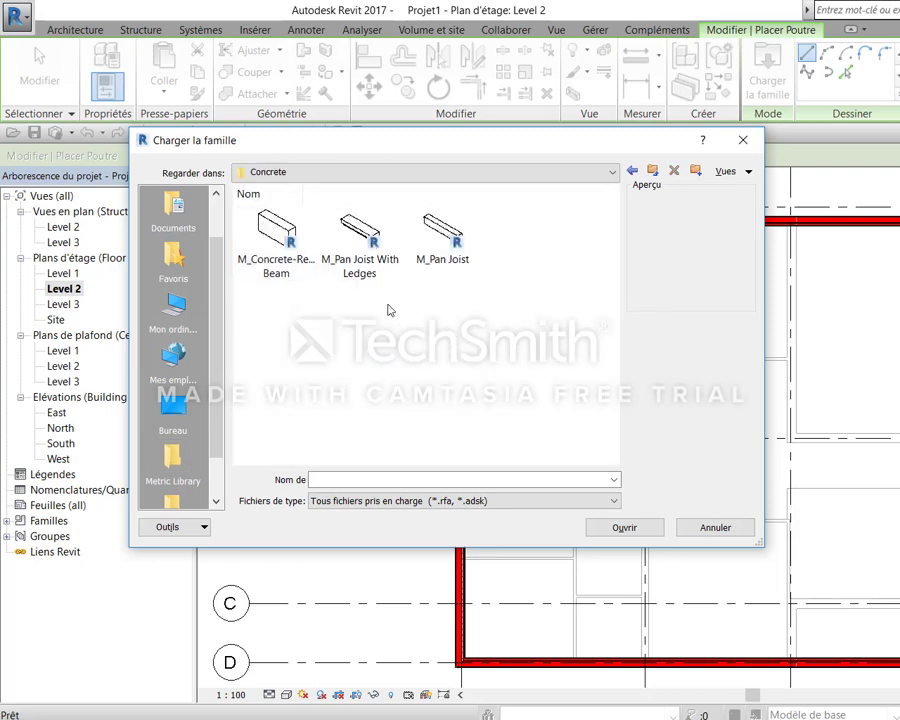
left_click(292, 258)
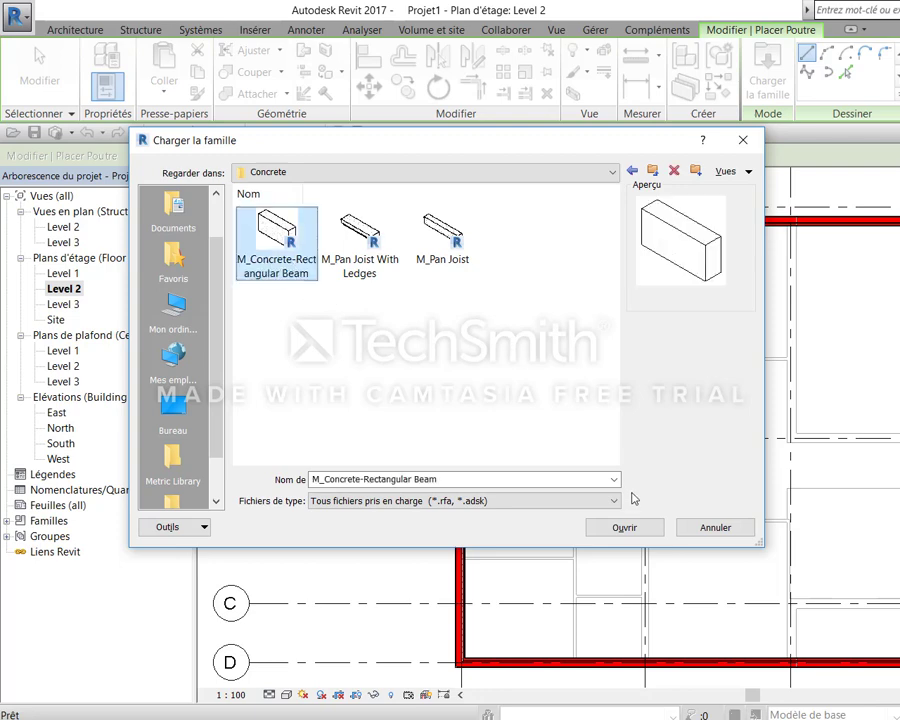
left_click(622, 526)
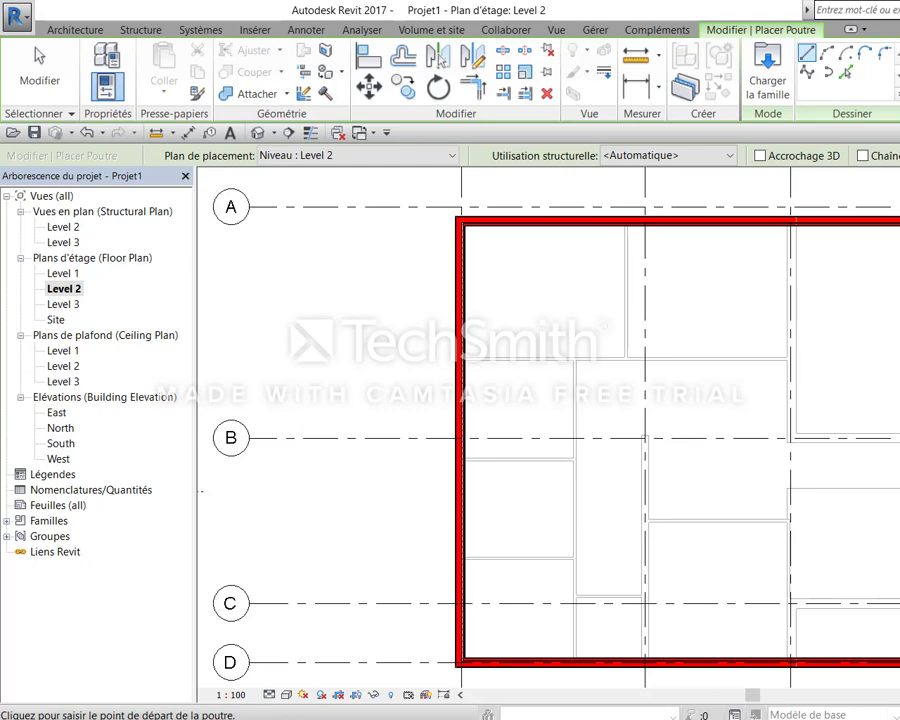
Duplicate the 300 x 600mm beam type under the new name 220 x 450mm
left_click(107, 85)
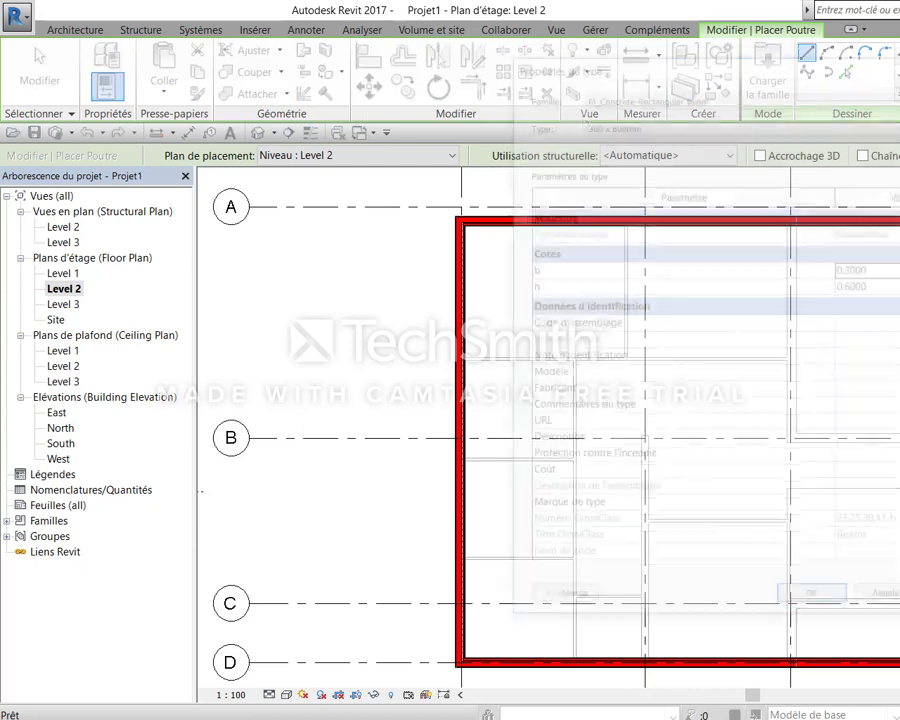
left_click(899, 121)
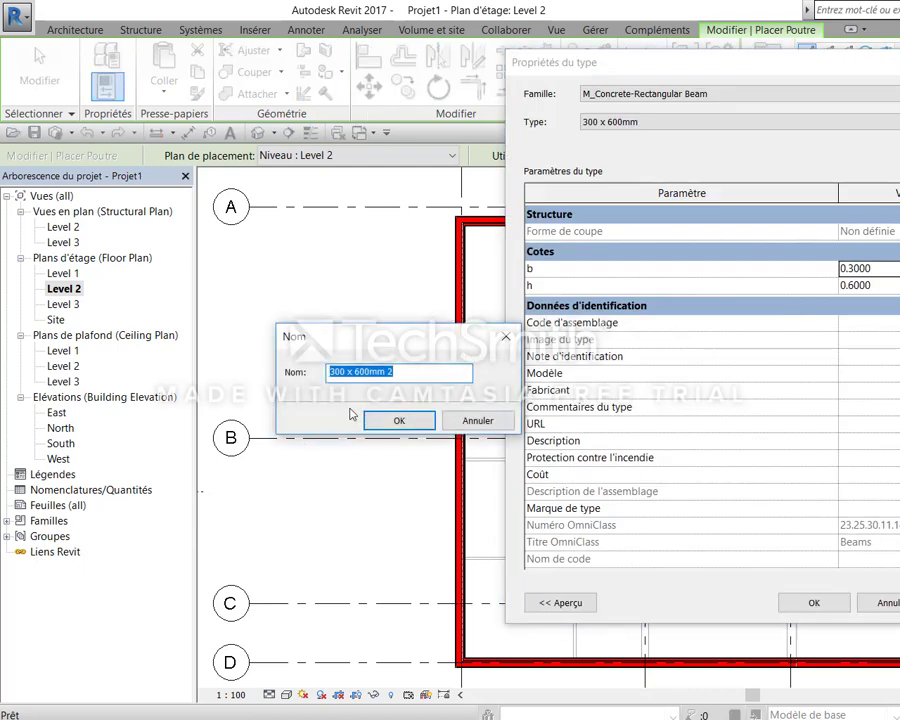
type("220 x ")
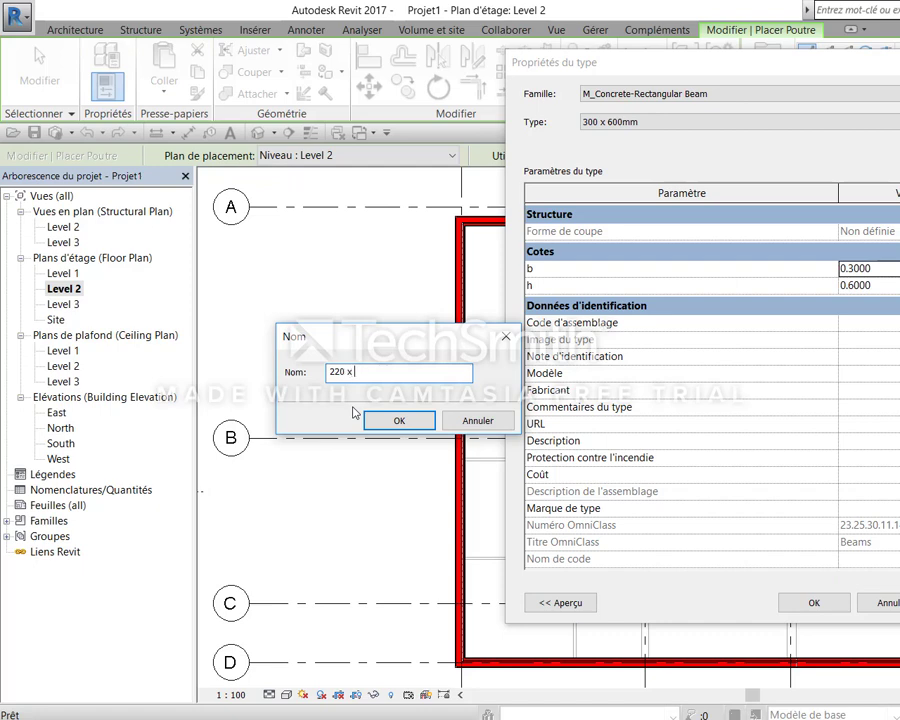
type("450")
type("mm")
Name the new beam type 220 x 450mm and set b to 0.22 and h to 0.45
left_click(420, 428)
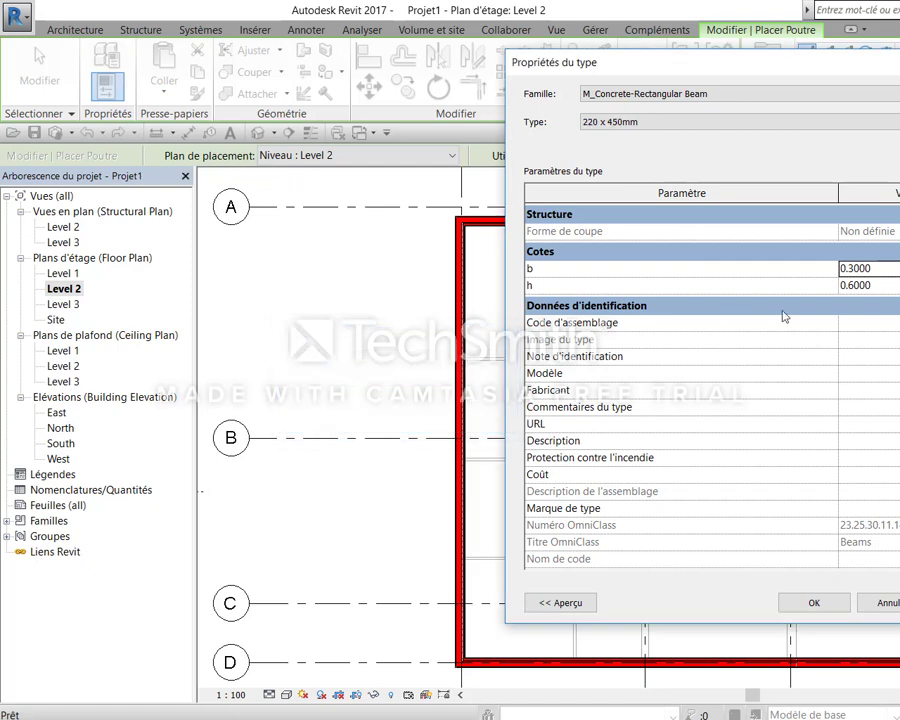
left_click(855, 268)
type(".2")
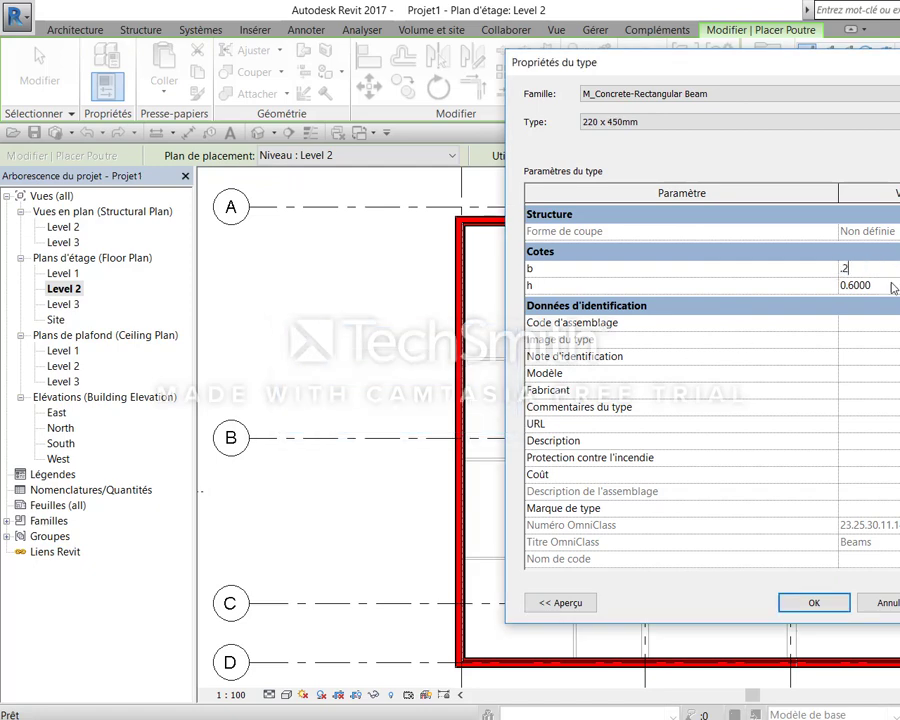
type("2")
key("Tab")
type(".45")
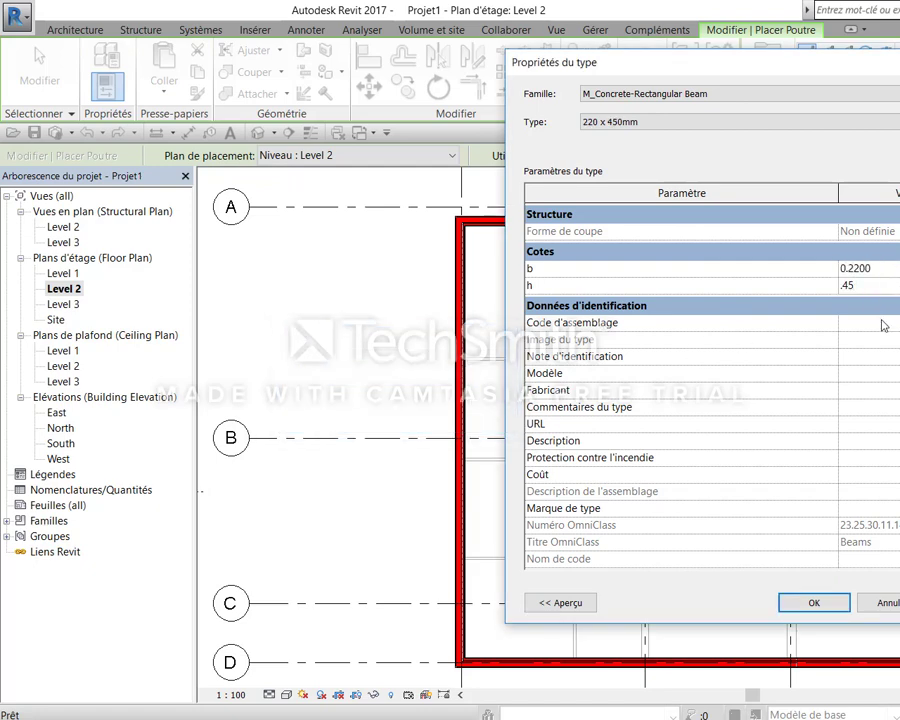
key("Return")
left_click(878, 287)
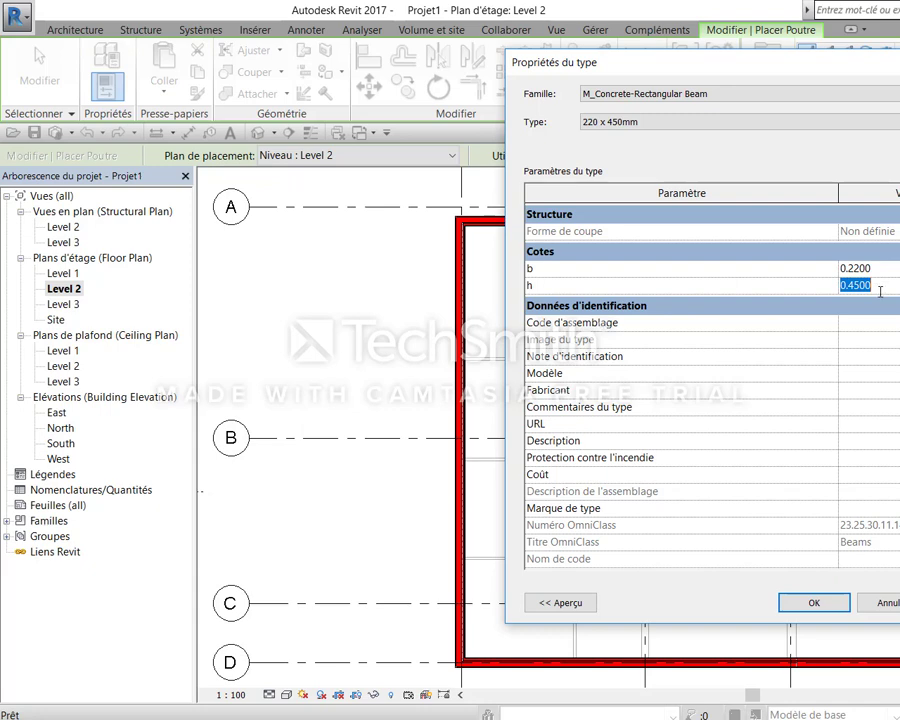
Place 220 x 450mm beams along grids B and C, ending each at the walls
left_click(814, 605)
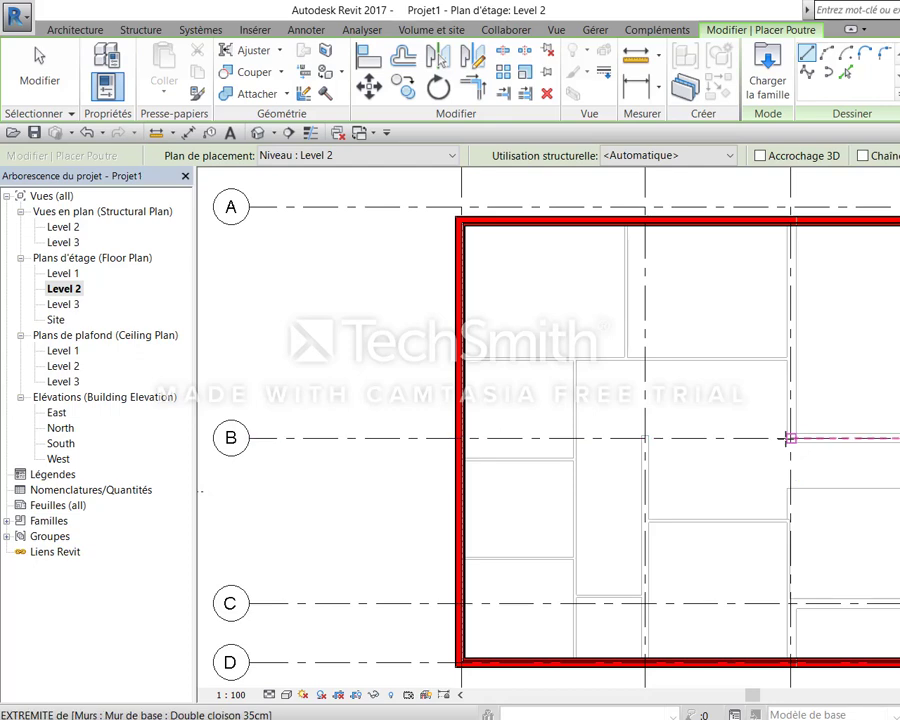
left_click(464, 440)
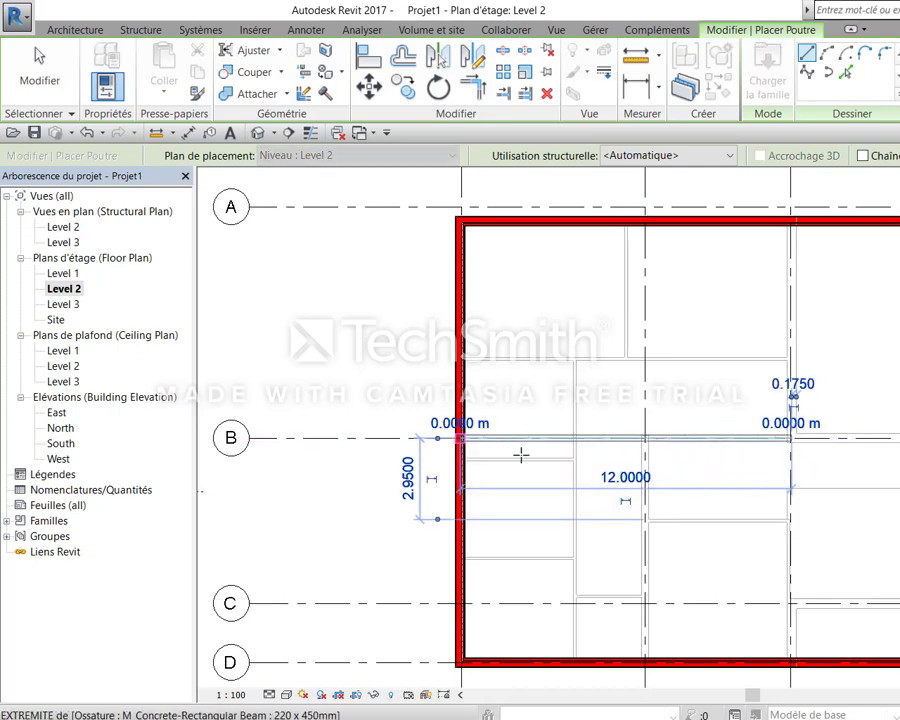
left_click(792, 603)
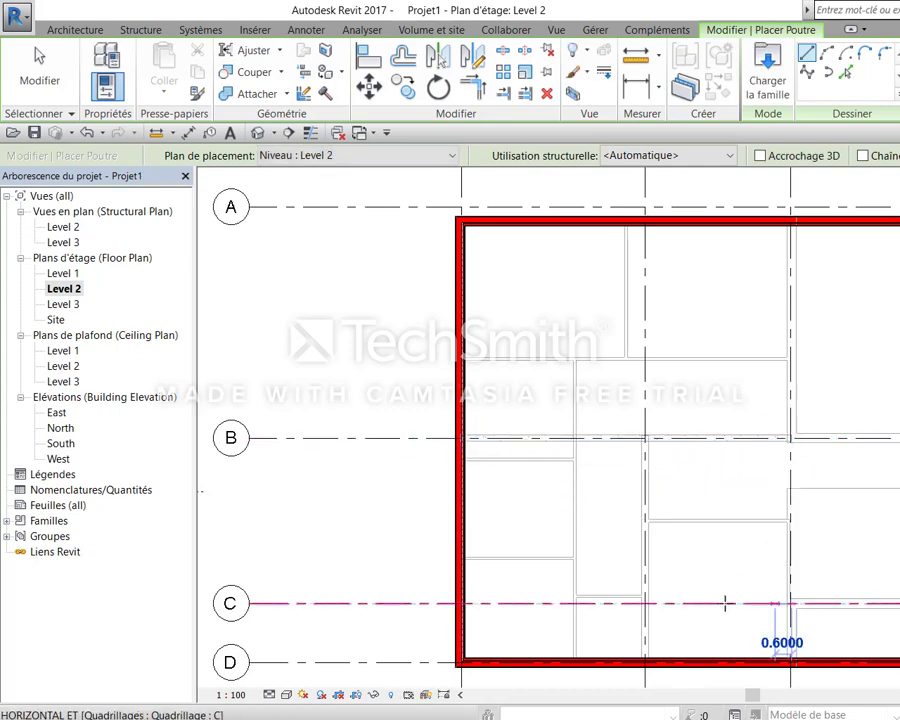
left_click(463, 603)
key("Escape")
key("Escape")
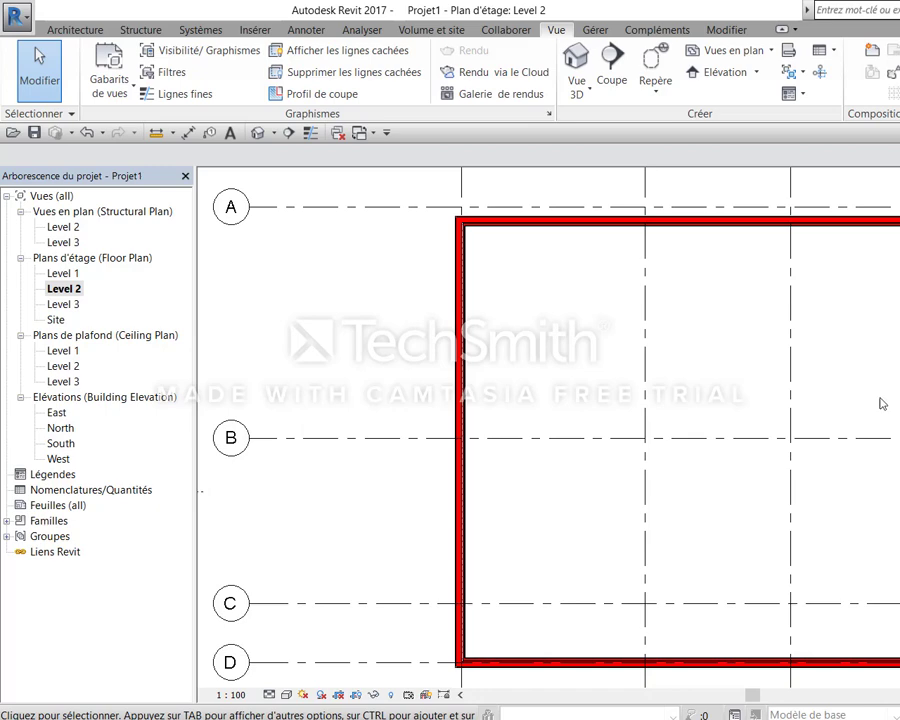
scroll(834, 398, "down", 3)
scroll(845, 402, "down", 1)
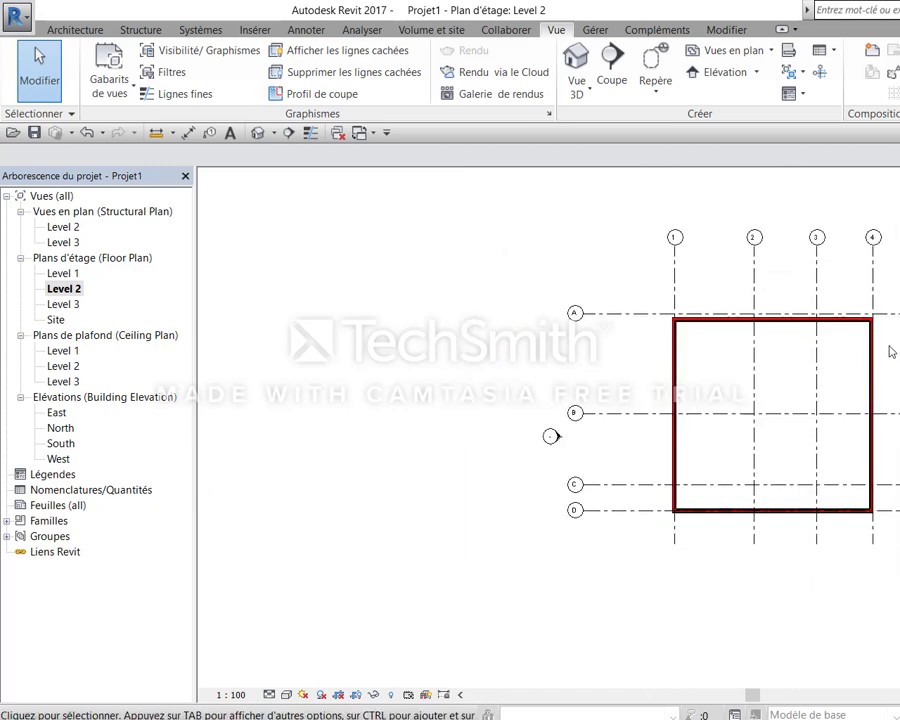
scroll(848, 361, "up", 3)
scroll(860, 375, "up", 3)
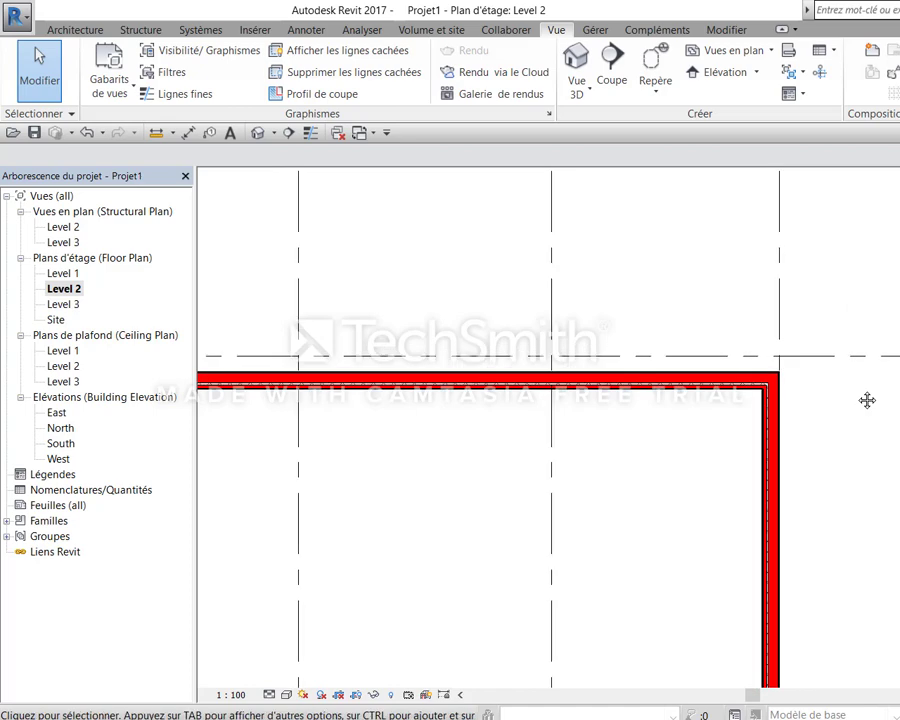
scroll(855, 356, "down", 3)
scroll(850, 360, "down", 3)
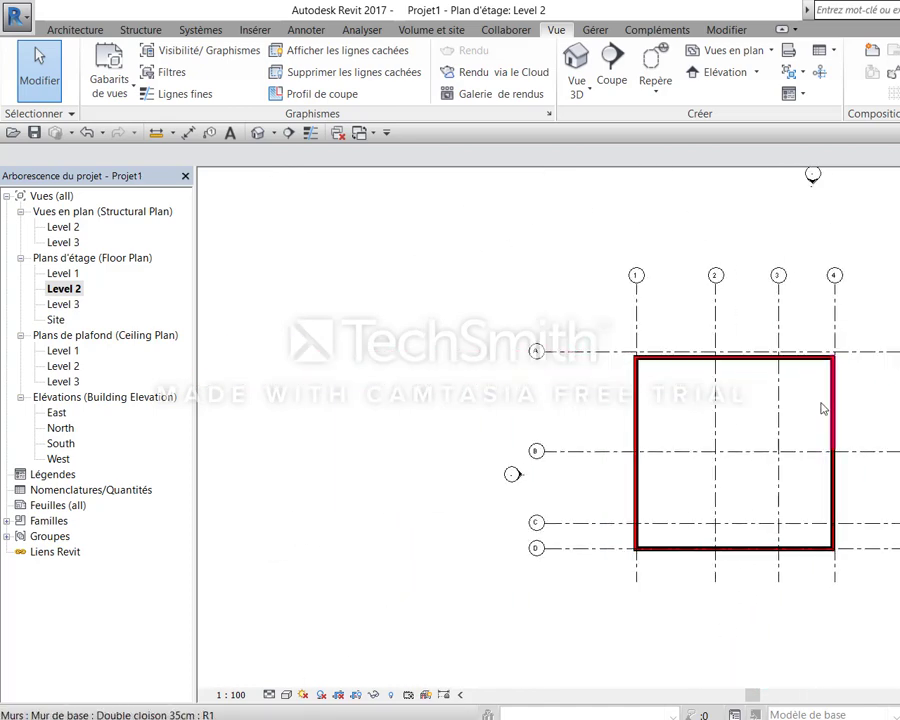
scroll(731, 434, "up", 2)
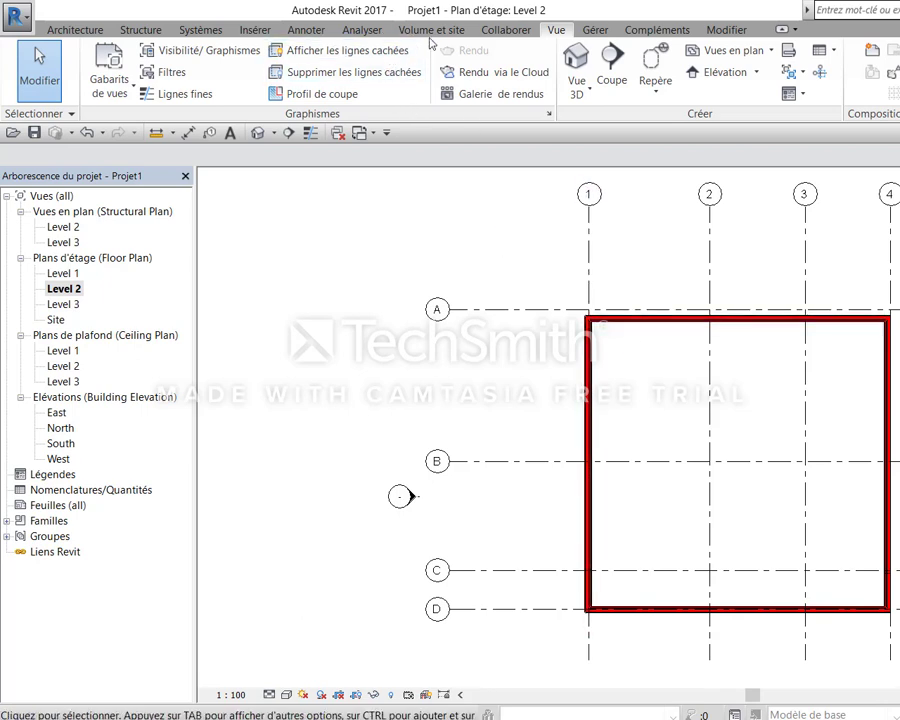
Draw a horizontal section line across the whole building on Level 2
left_click(612, 66)
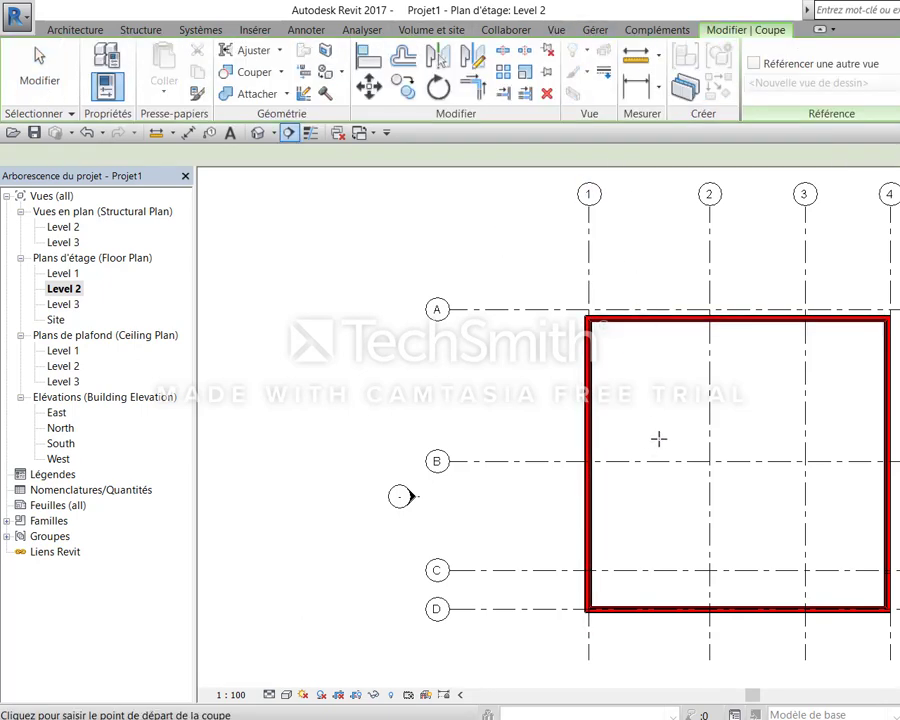
scroll(640, 450, "down", 2)
middle_click_drag(642, 467, 488, 485)
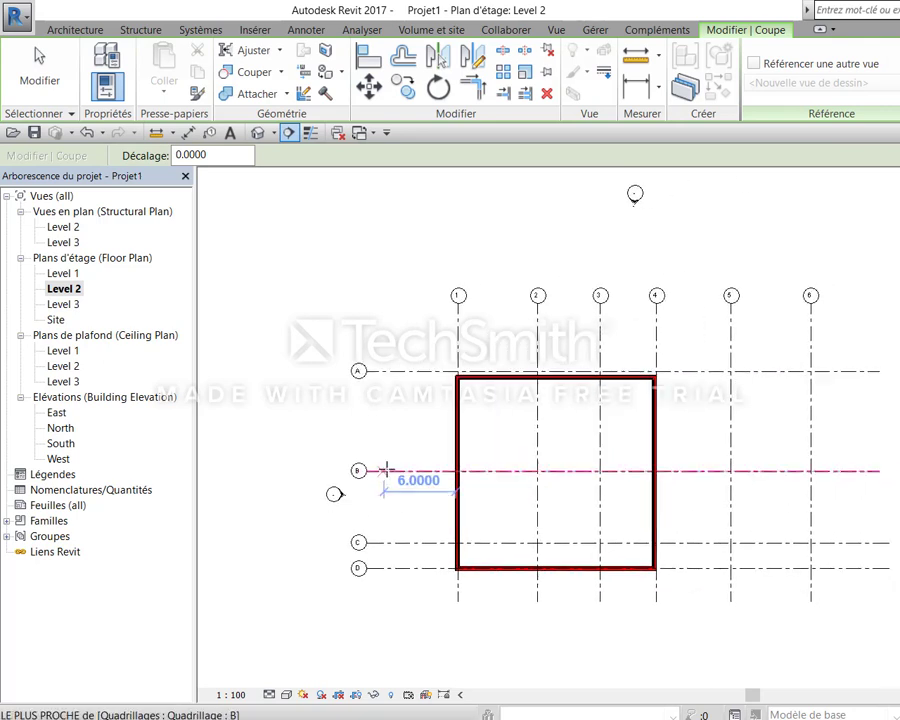
left_click(323, 508)
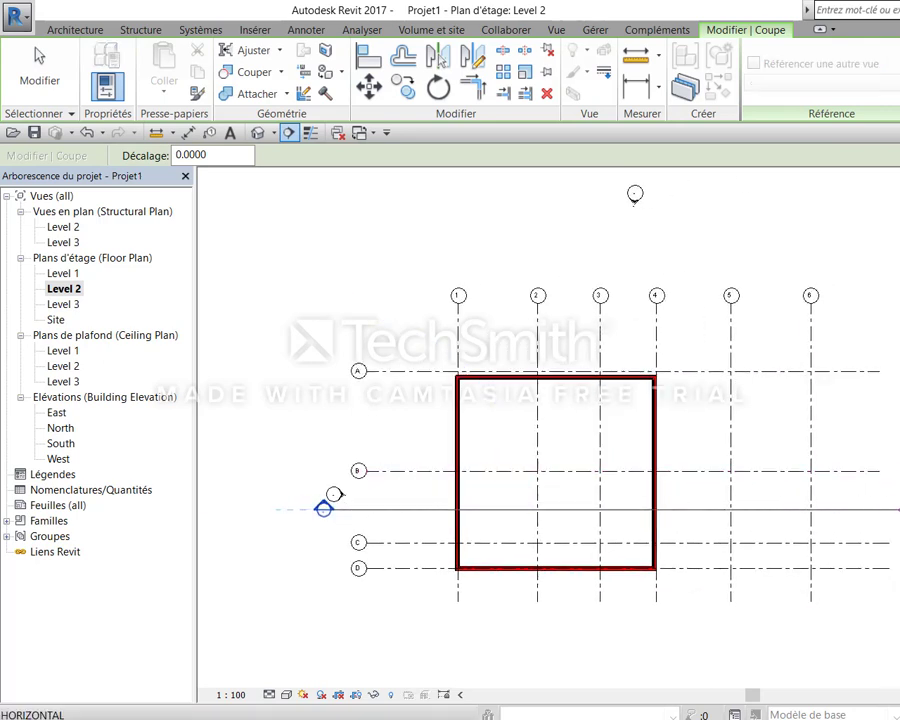
left_click(899, 508)
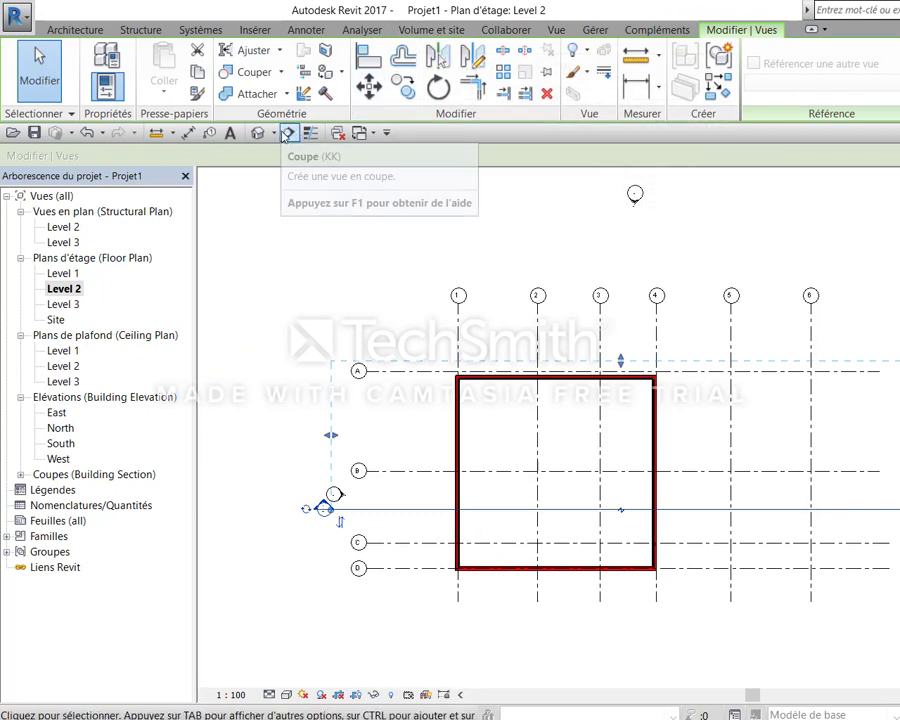
key("Escape")
Draw a vertical section from near grid 2 down past the building
key("Return")
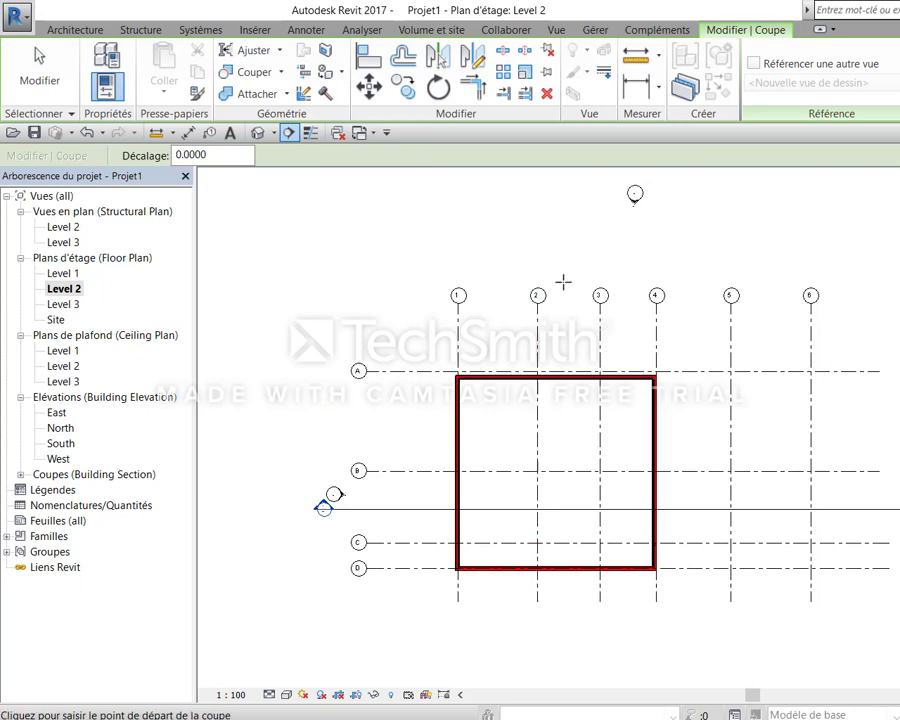
left_click(566, 277)
left_click(568, 614)
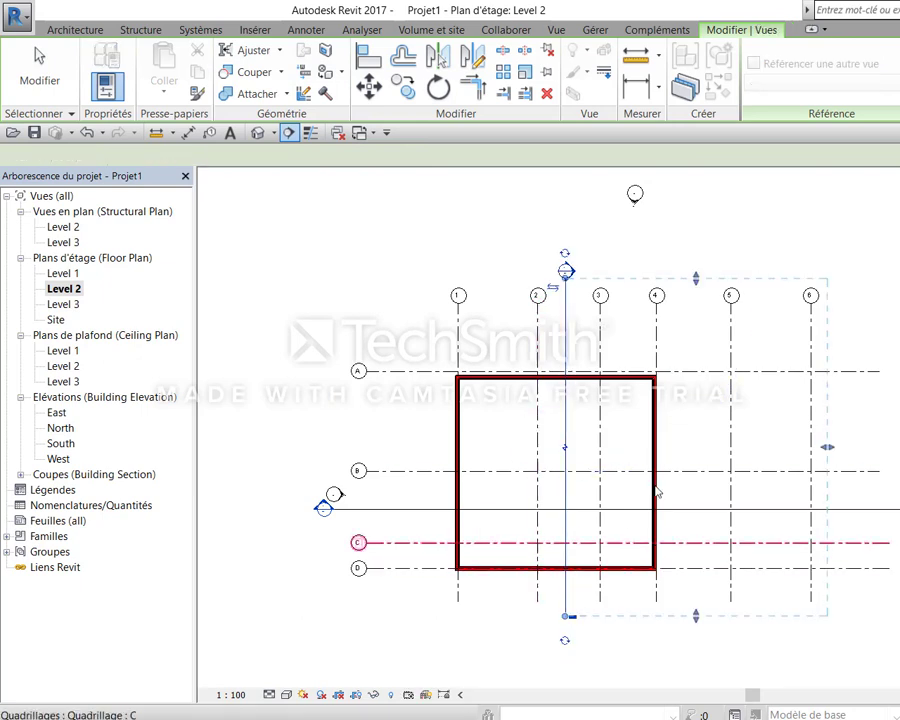
left_click(39, 65)
Split the vertical section and jog its upper segment toward grid 4
left_click(503, 48)
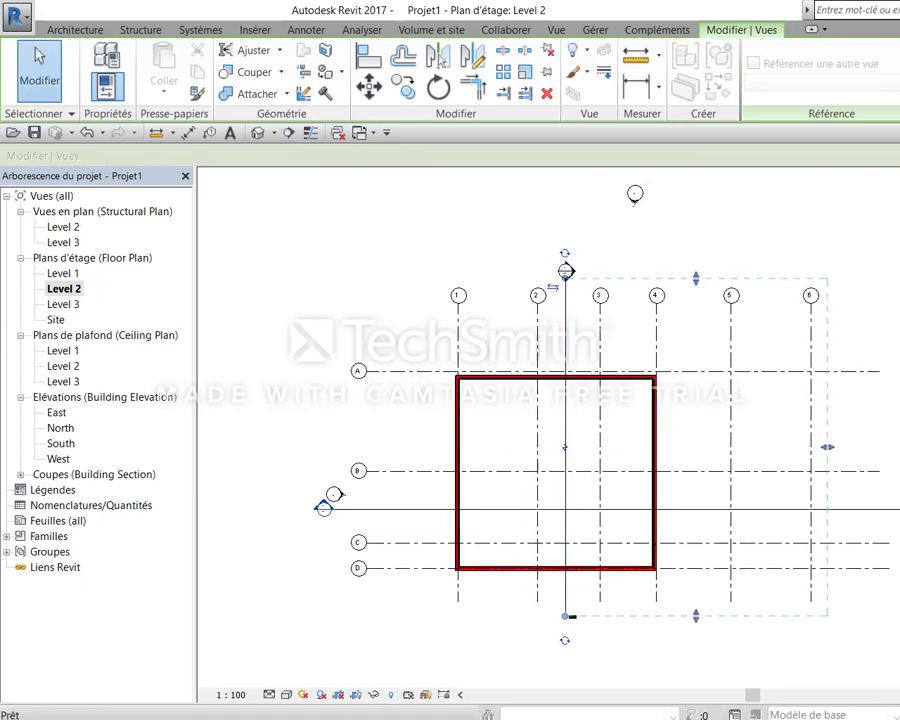
left_click(567, 430)
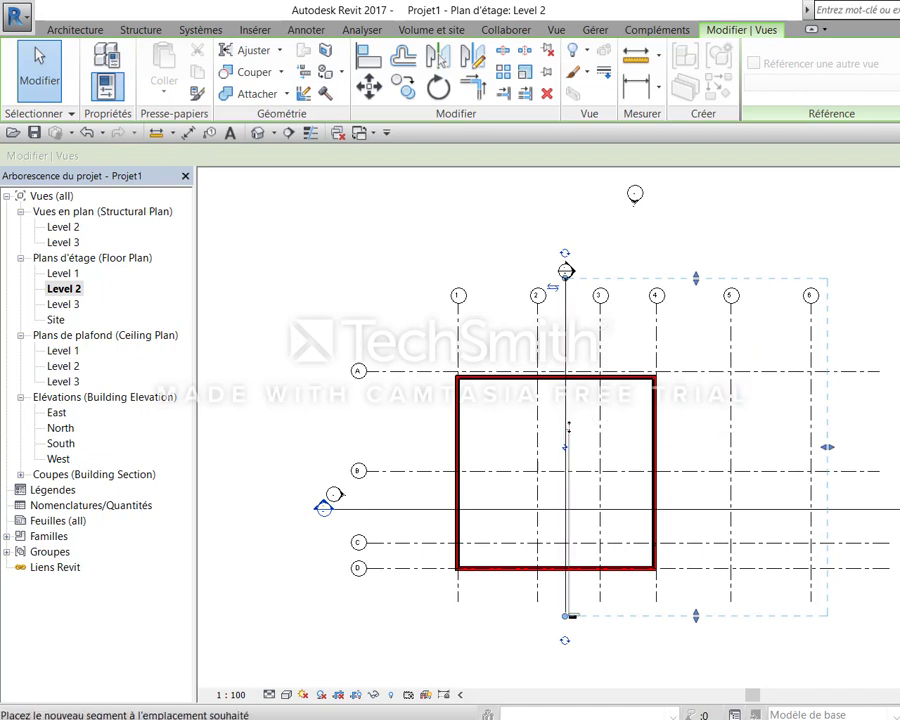
left_click(638, 348)
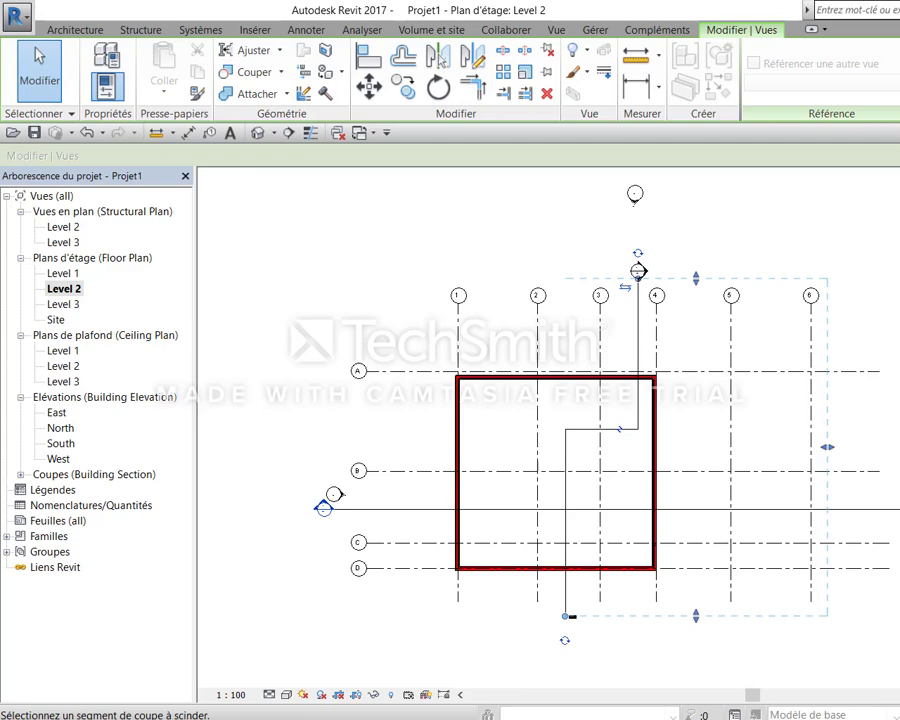
key("Escape")
key("Escape")
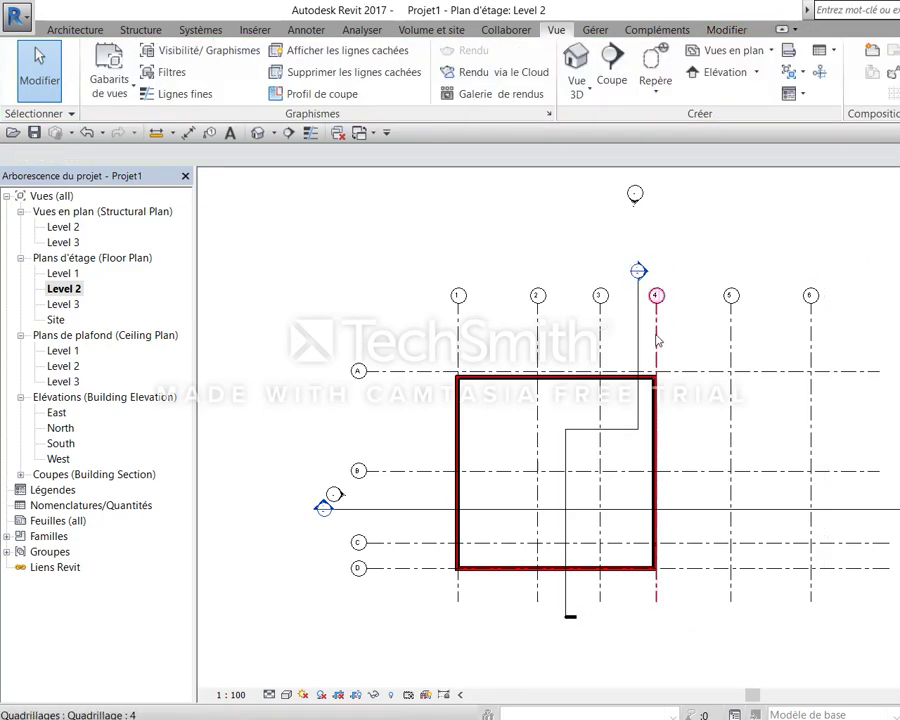
Open the view of the vertical Section 1 from its context menu
middle_click_drag(665, 340, 751, 310)
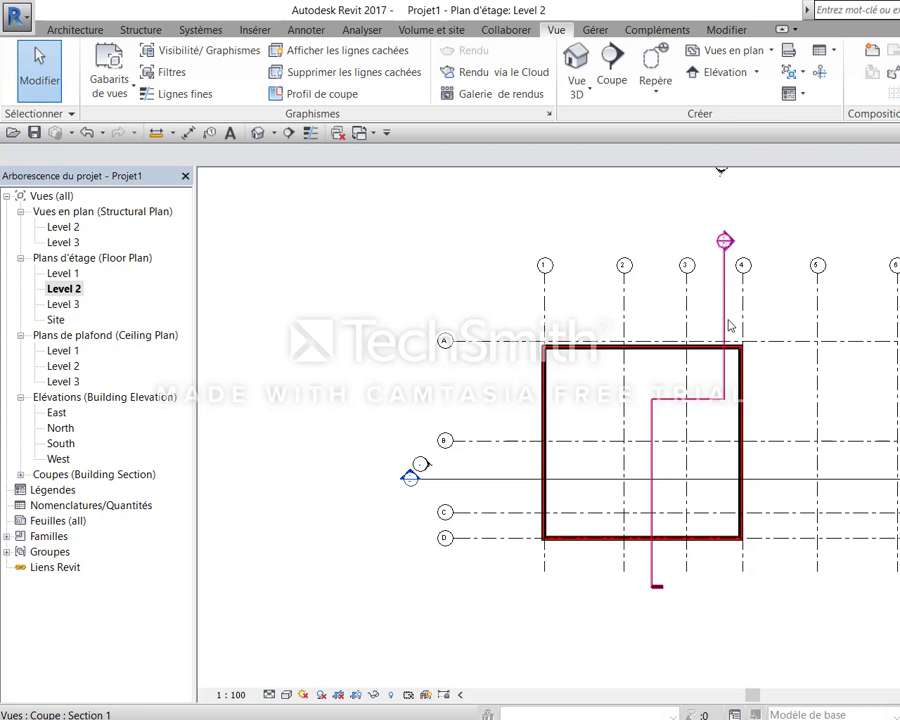
left_click(797, 484)
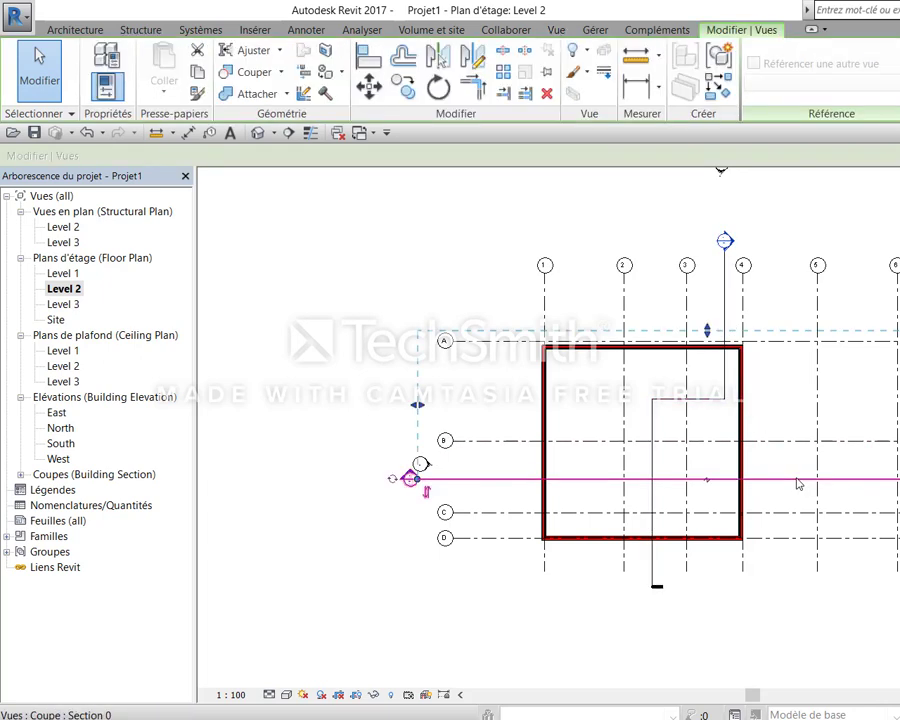
left_click(703, 402)
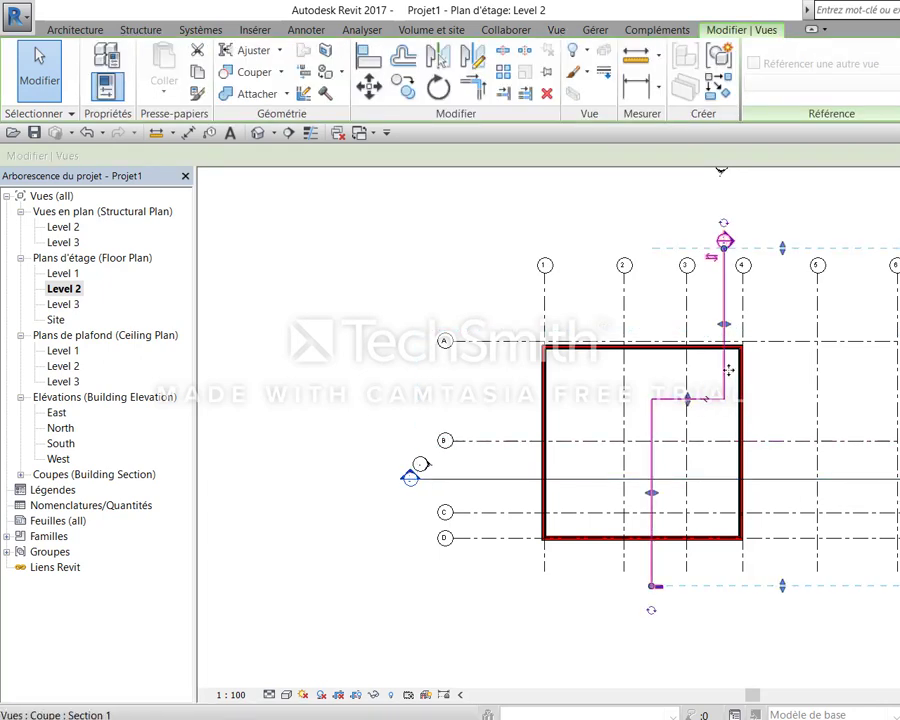
right_click(727, 400)
left_click(797, 416)
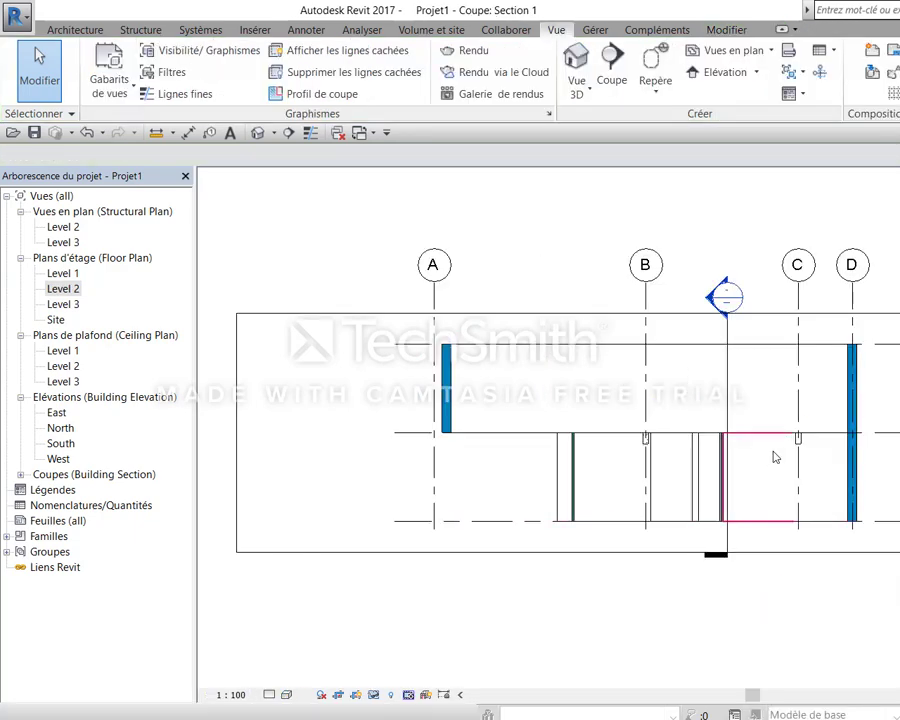
scroll(862, 454, "up", 3)
left_click(880, 432)
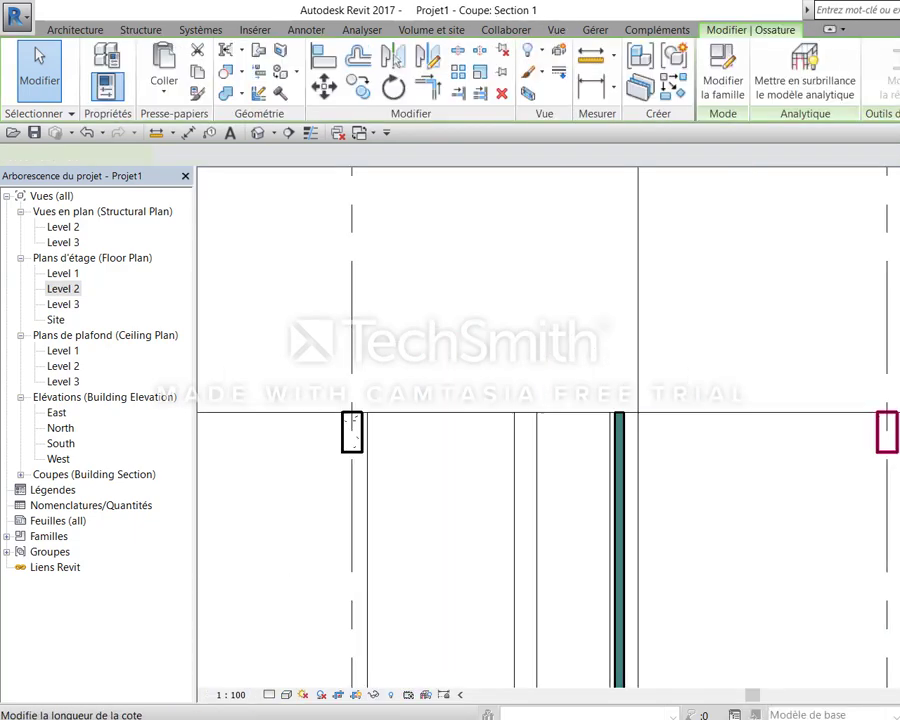
middle_click_drag(720, 476, 648, 467)
scroll(648, 467, "down", 2)
middle_click_drag(782, 466, 664, 454)
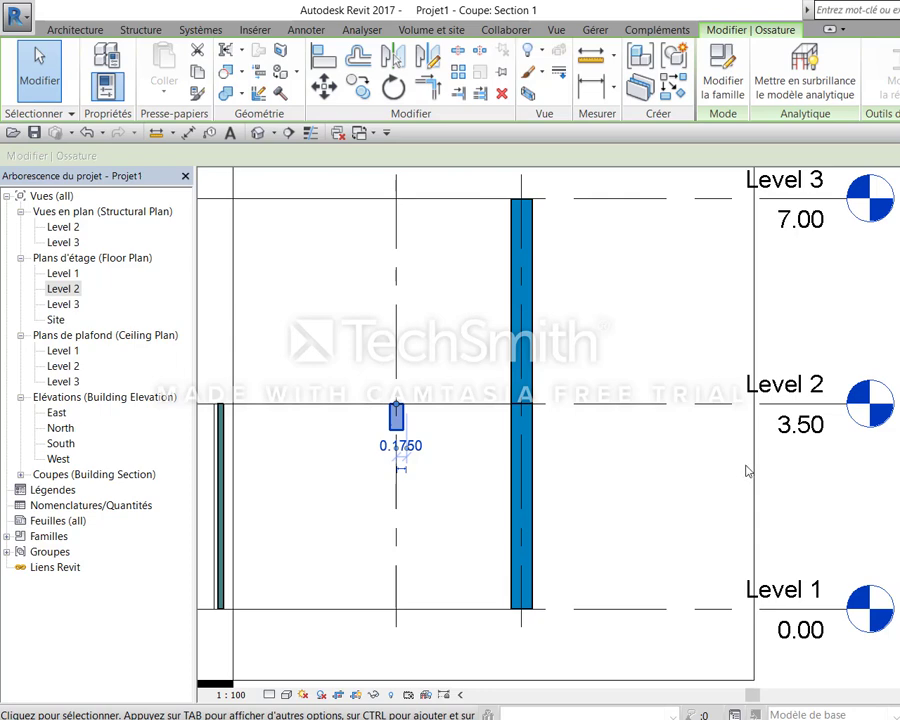
scroll(700, 455, "down", 2)
scroll(688, 474, "up", 2)
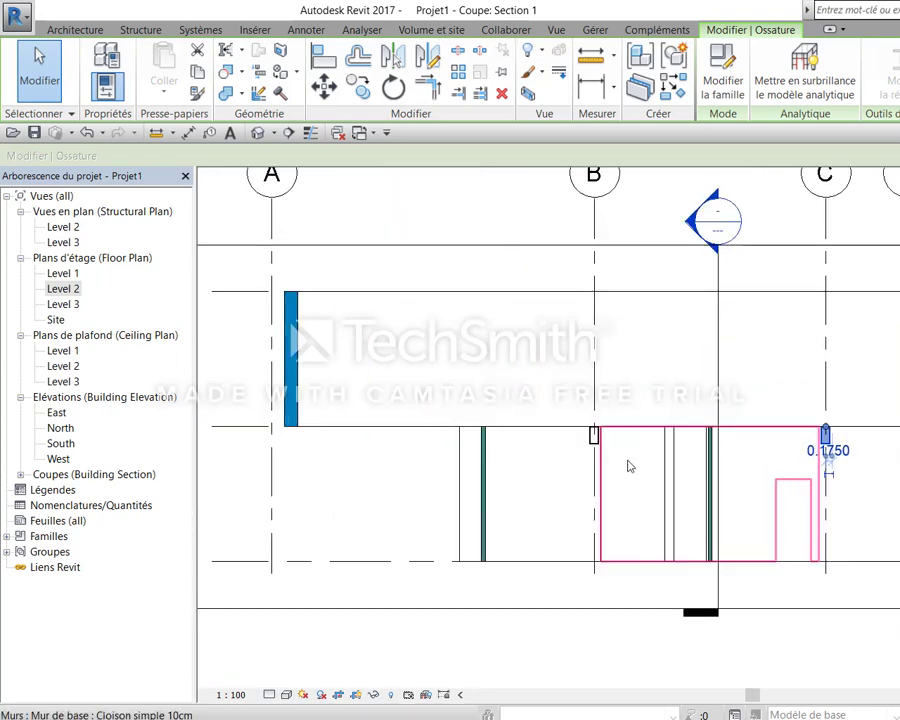
left_click(594, 436, "ctrl")
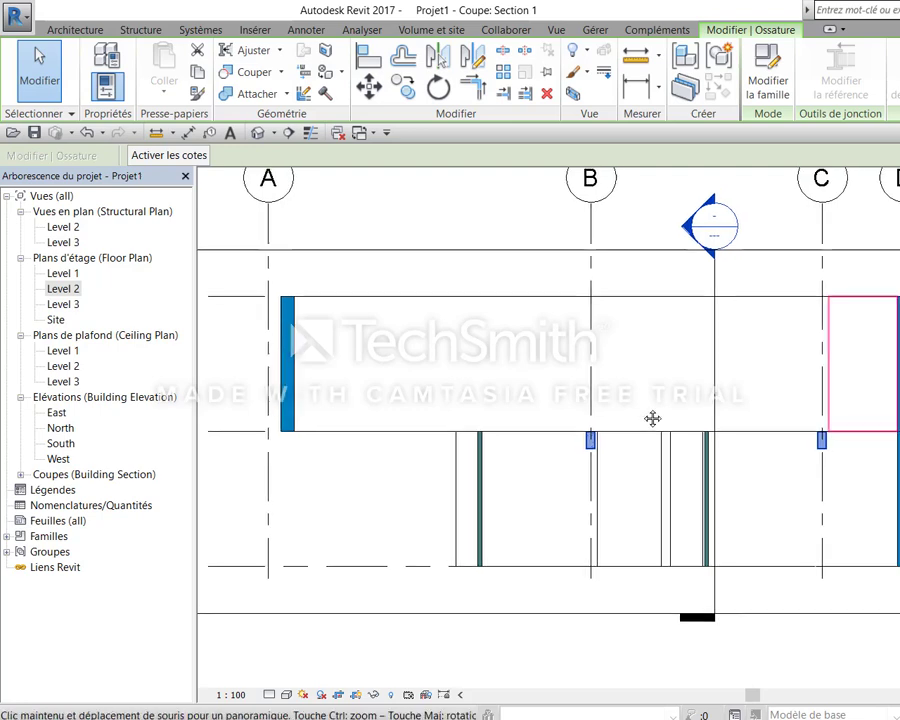
middle_click_drag(651, 418, 420, 400)
scroll(776, 448, "up", 5)
key("Escape")
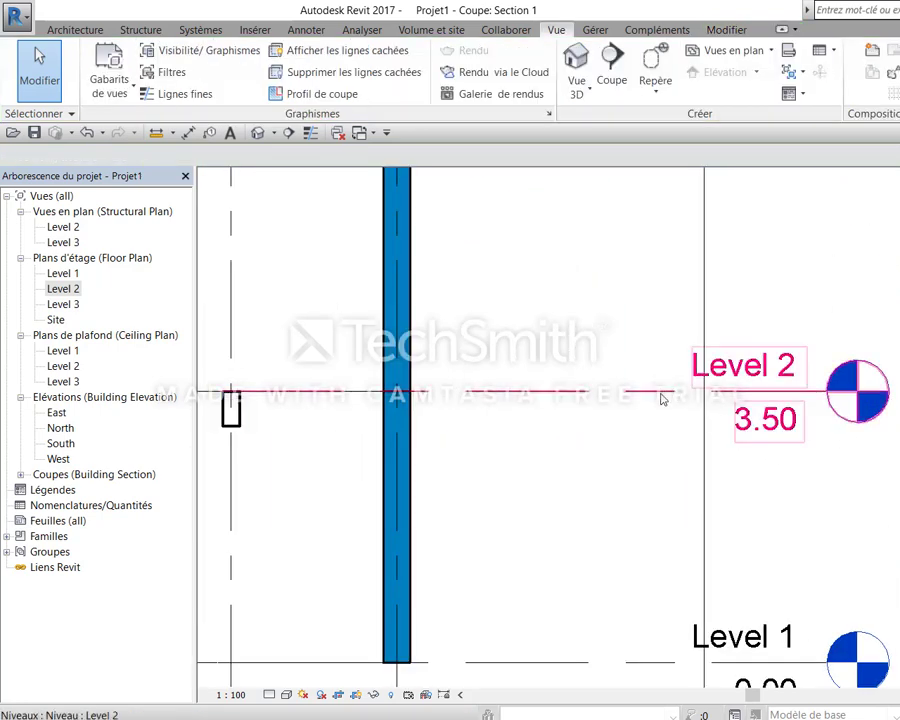
Copy the Level 2 level 100 downward with CO
left_click(656, 393)
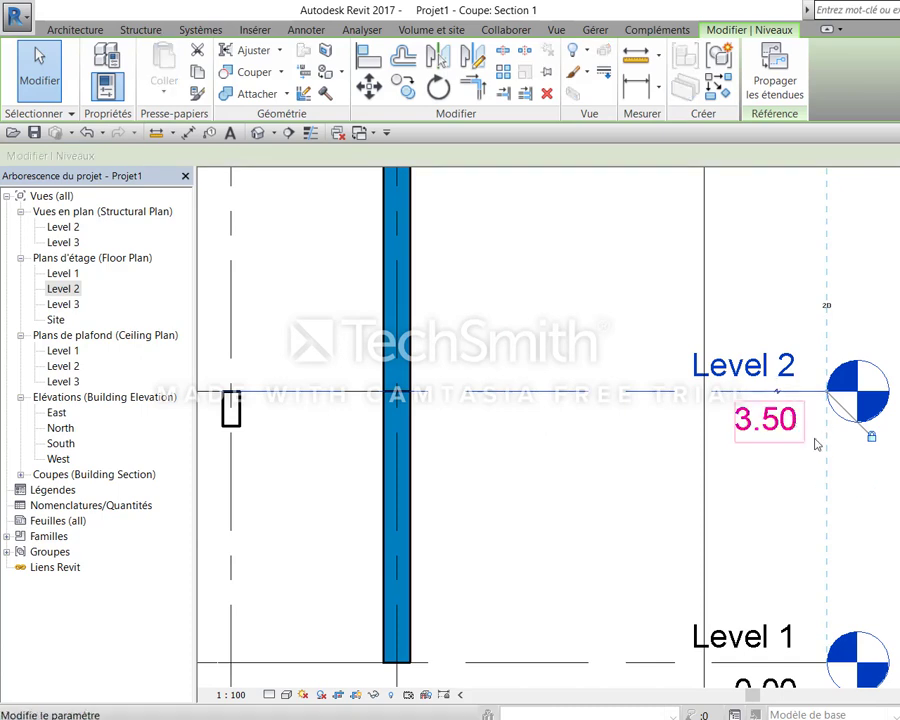
key("c")
key("o")
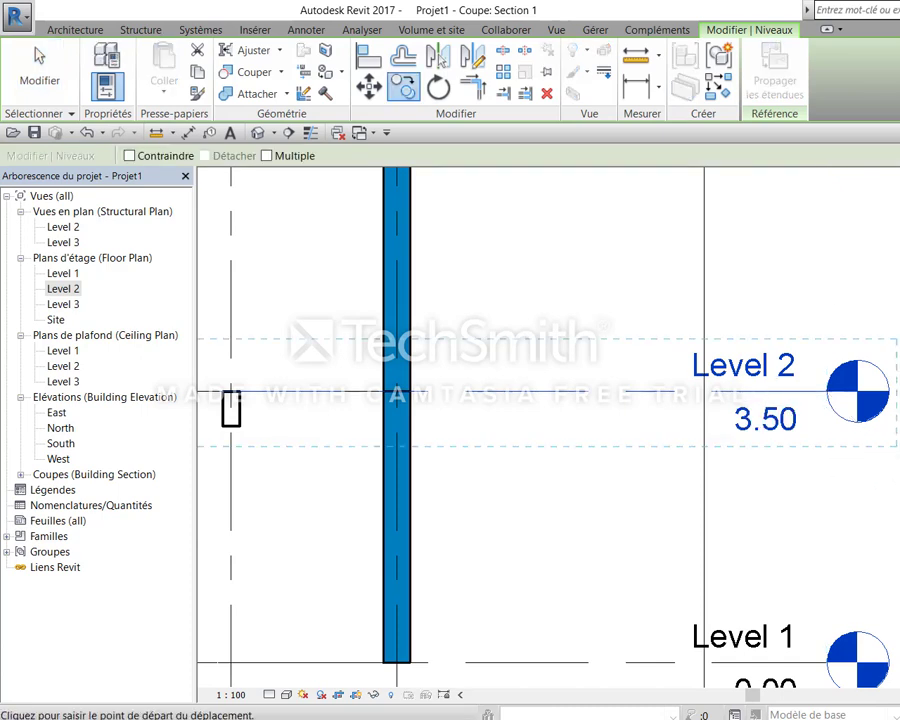
left_click(838, 446)
type("100")
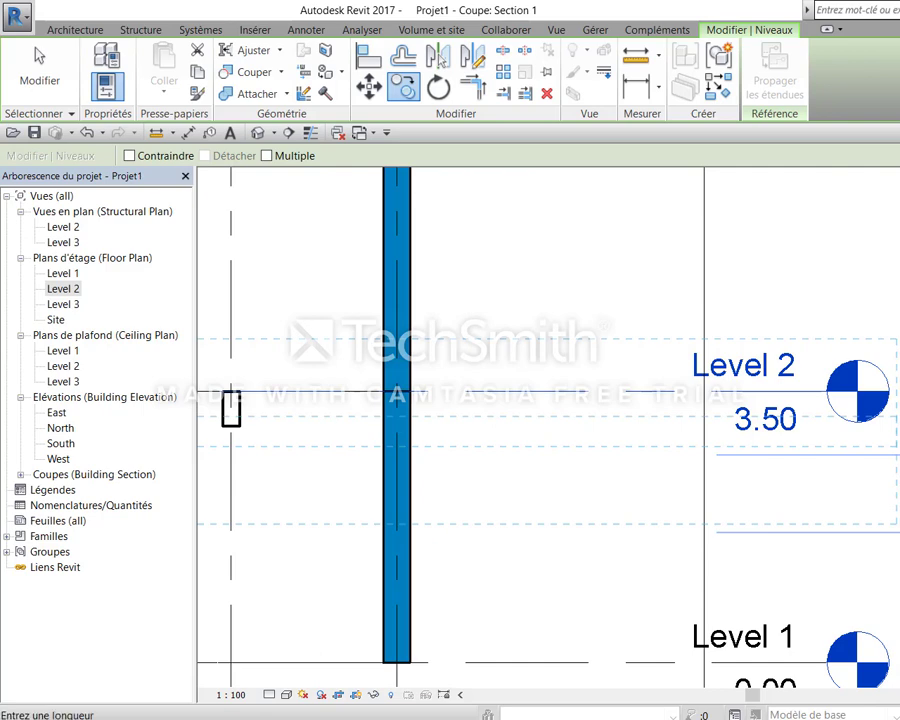
key("Return")
Add an elbow to the new level, lower its head, and rename it B_Level 2
left_click(848, 518)
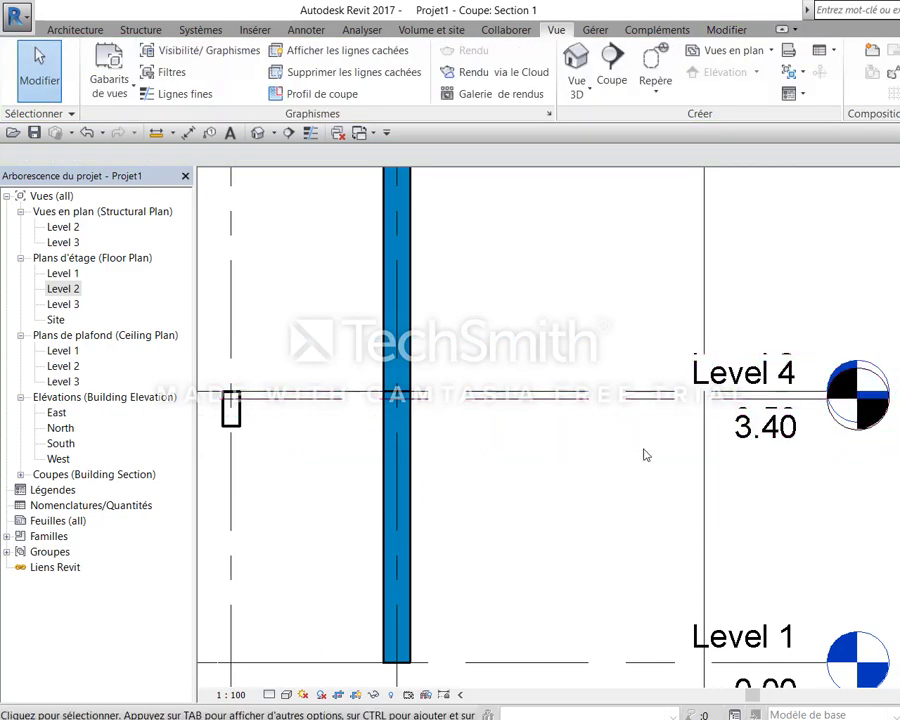
left_click(630, 400)
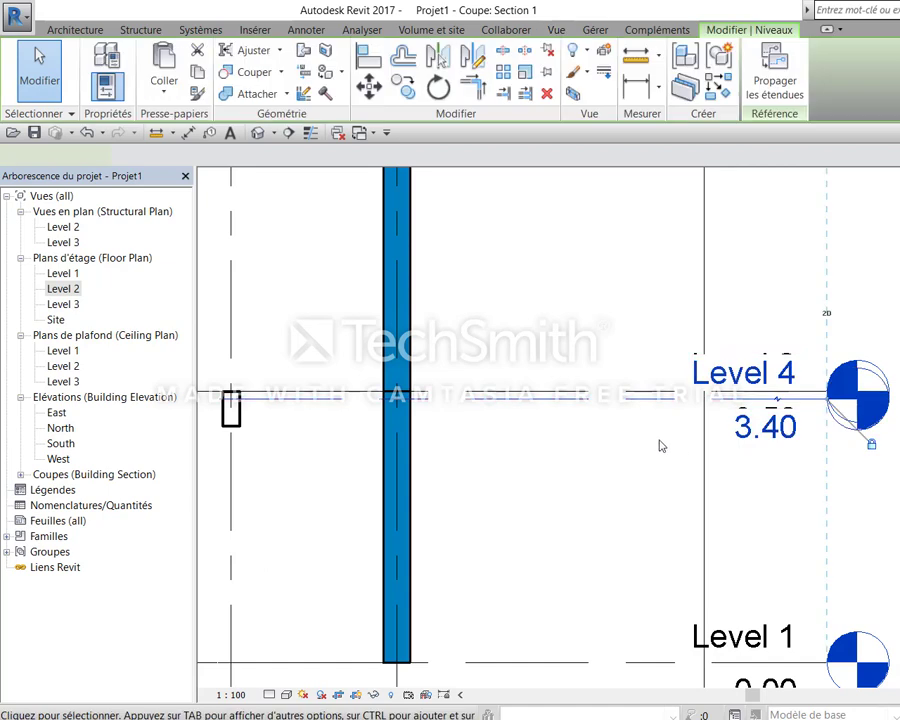
left_click(775, 399)
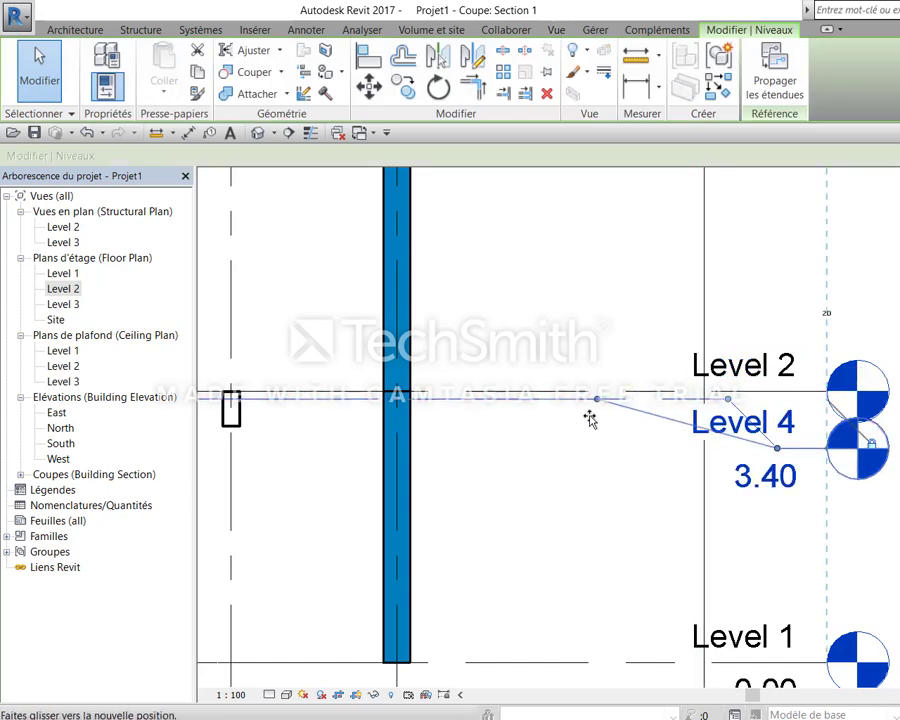
left_click_drag(728, 402, 590, 398)
left_click_drag(776, 446, 661, 492)
left_click(784, 477)
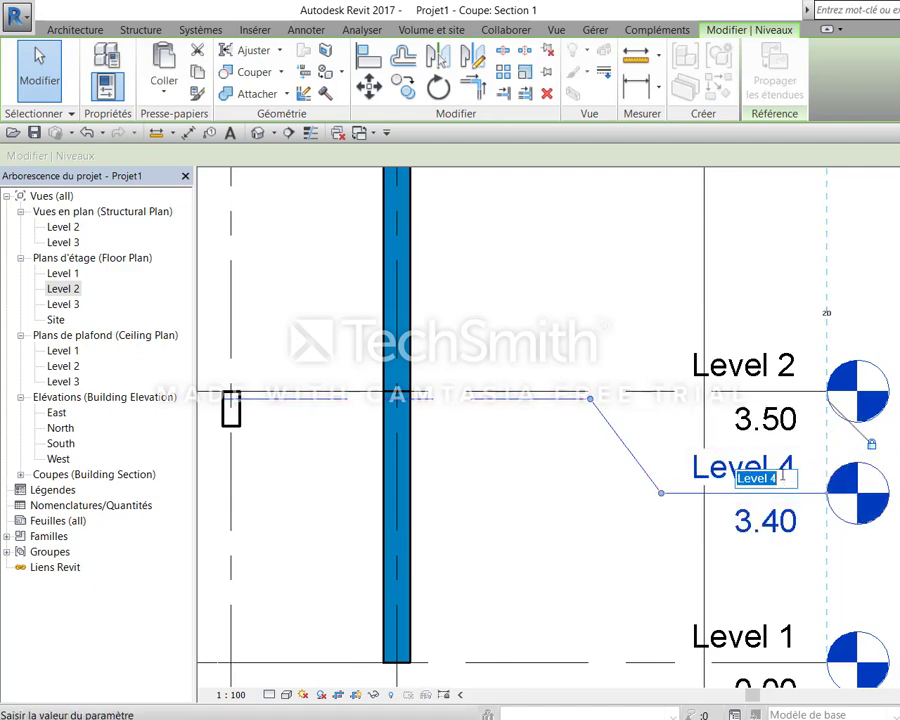
type("B")
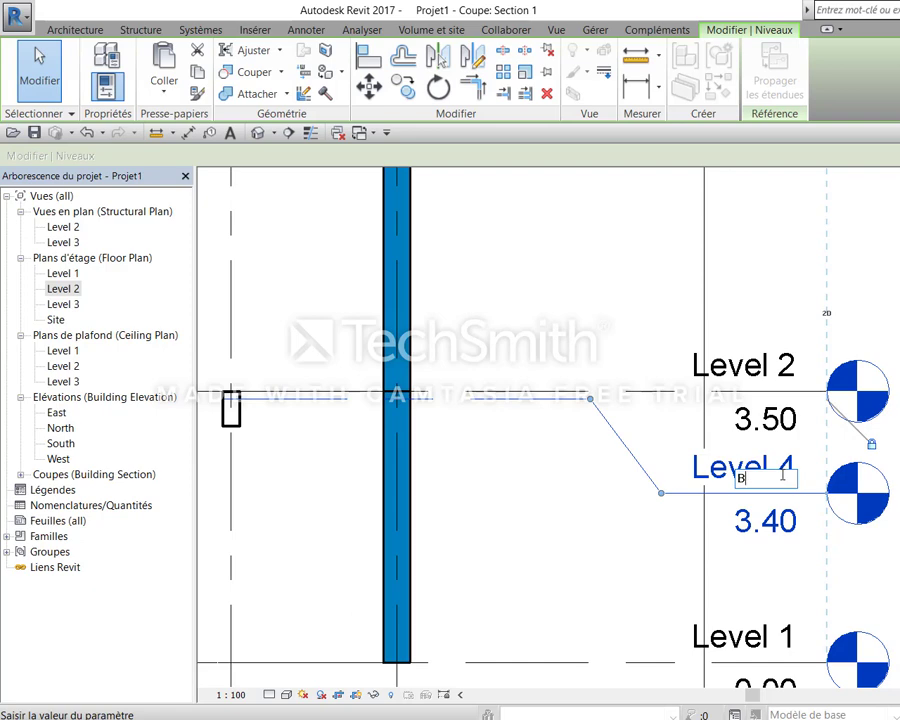
type("_L")
type("evel 2")
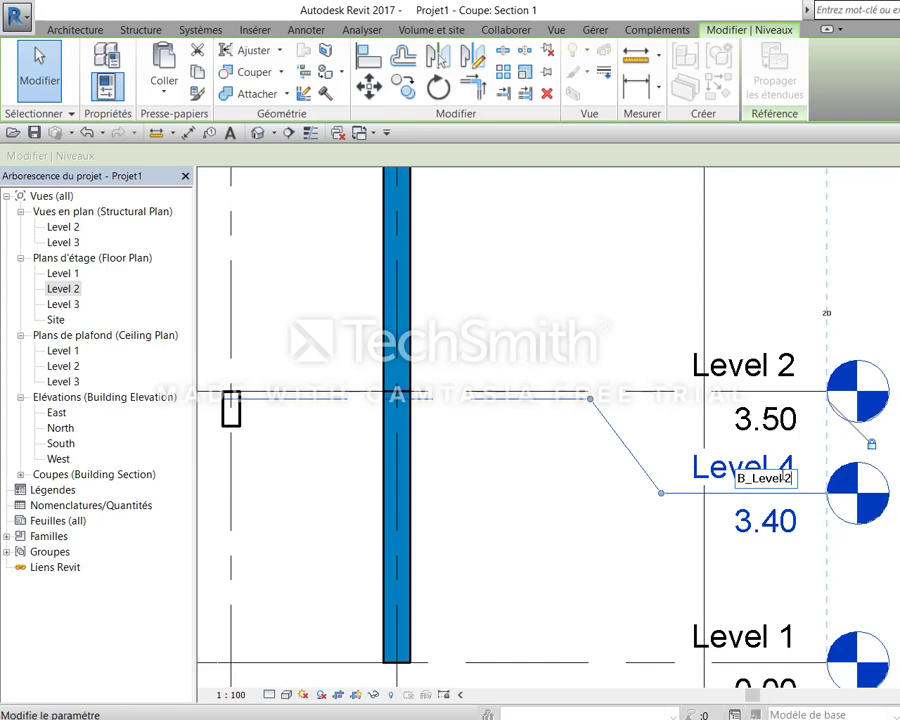
key("Return")
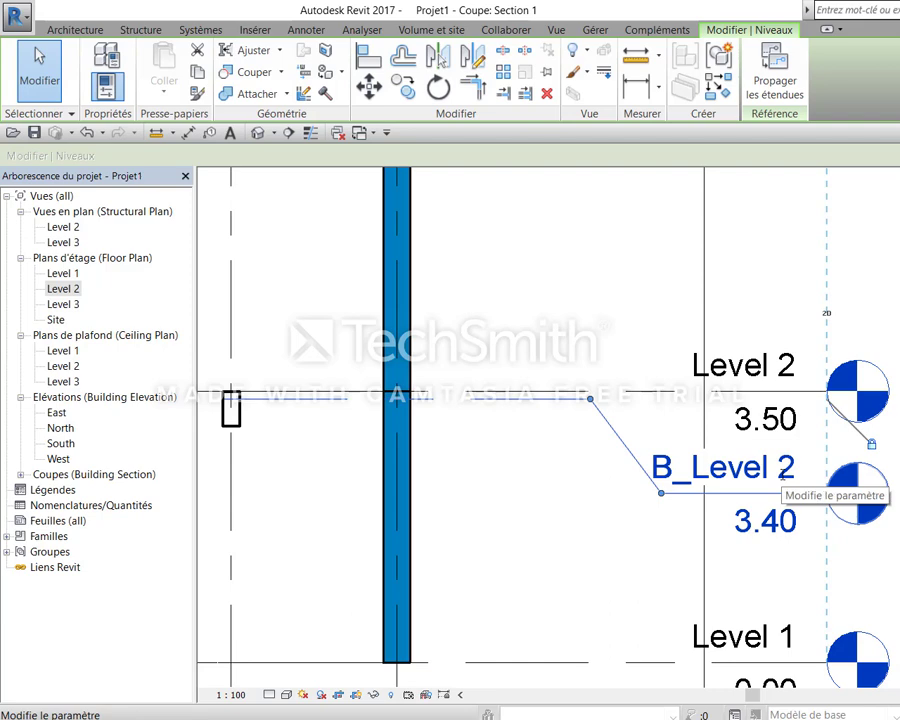
Rename Level 2 to F_Level 2, also renaming its matching views
left_click(725, 372)
left_click(725, 374)
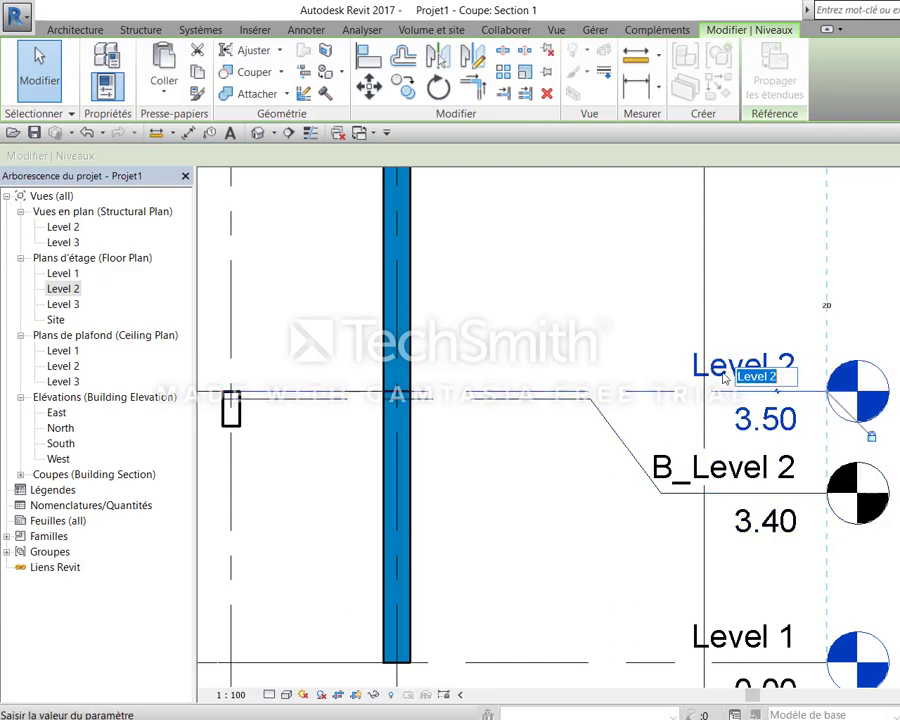
left_click(768, 378)
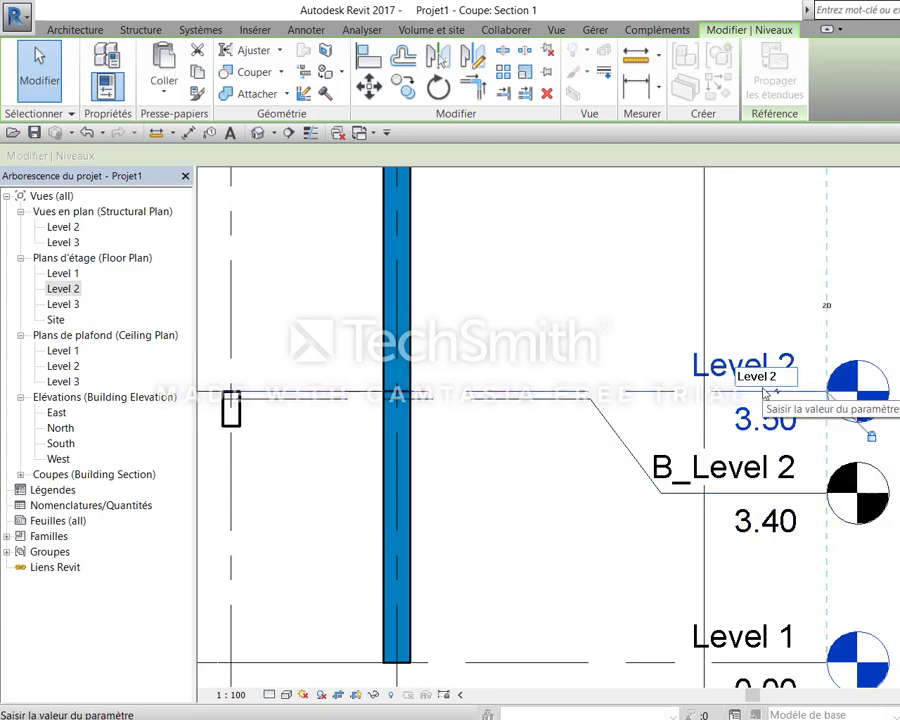
type("F_")
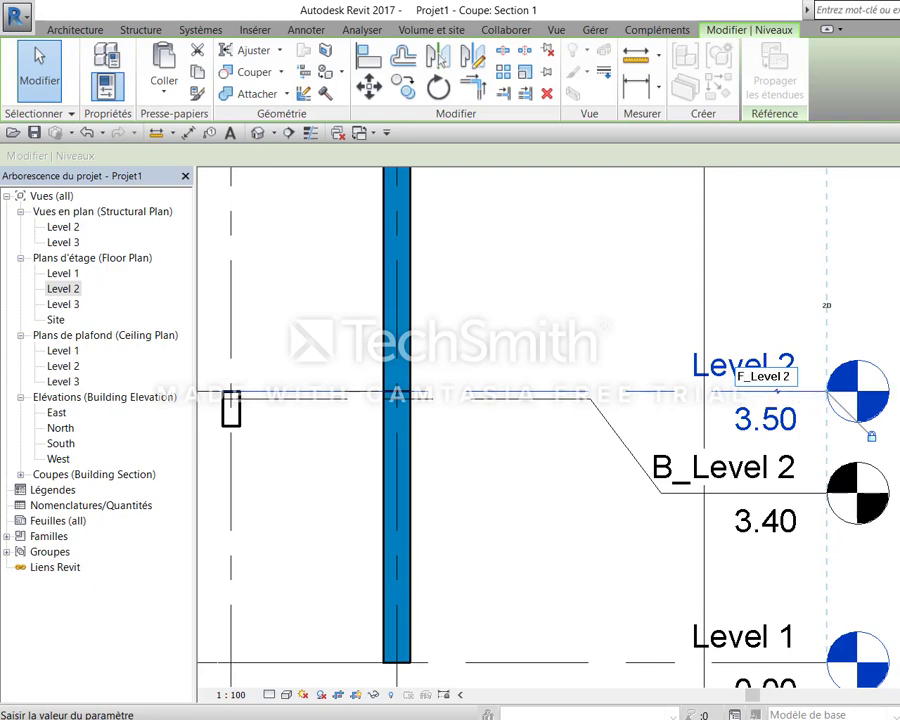
key("Return")
left_click(693, 382)
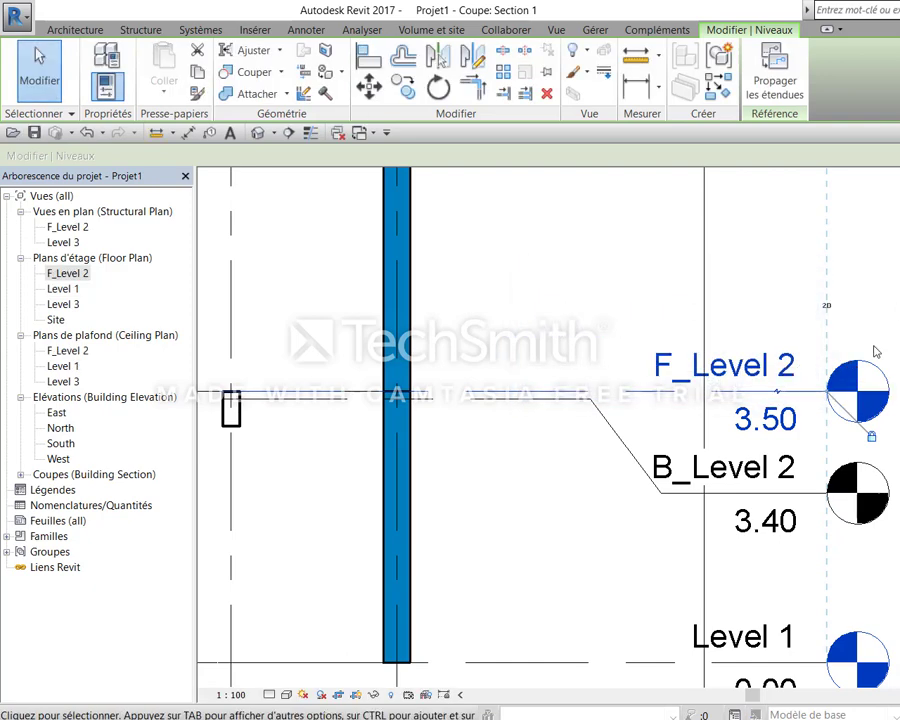
left_click(875, 352)
scroll(669, 386, "down", 2)
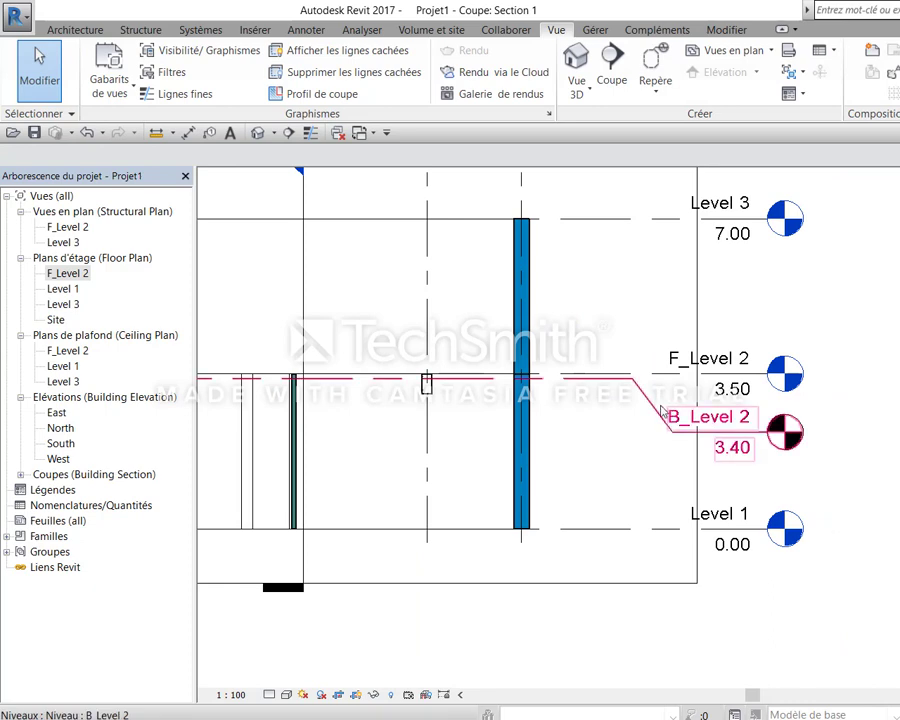
middle_click_drag(665, 415, 773, 462)
scroll(775, 461, "up", 2)
Change both beams' work plane to Niveau : B_Level 2
left_click(511, 476)
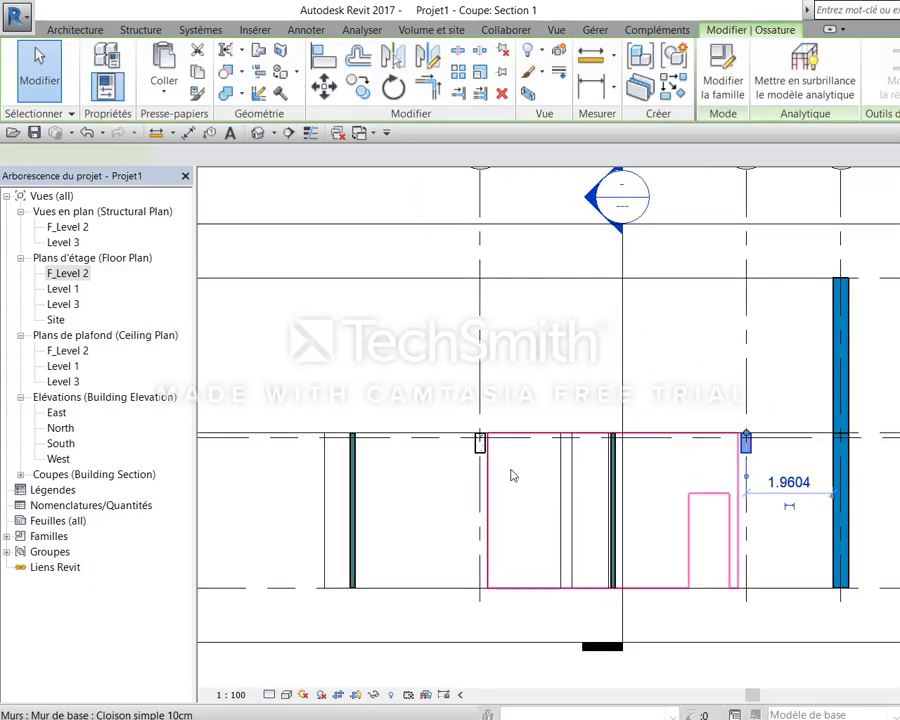
left_click(478, 455, "ctrl")
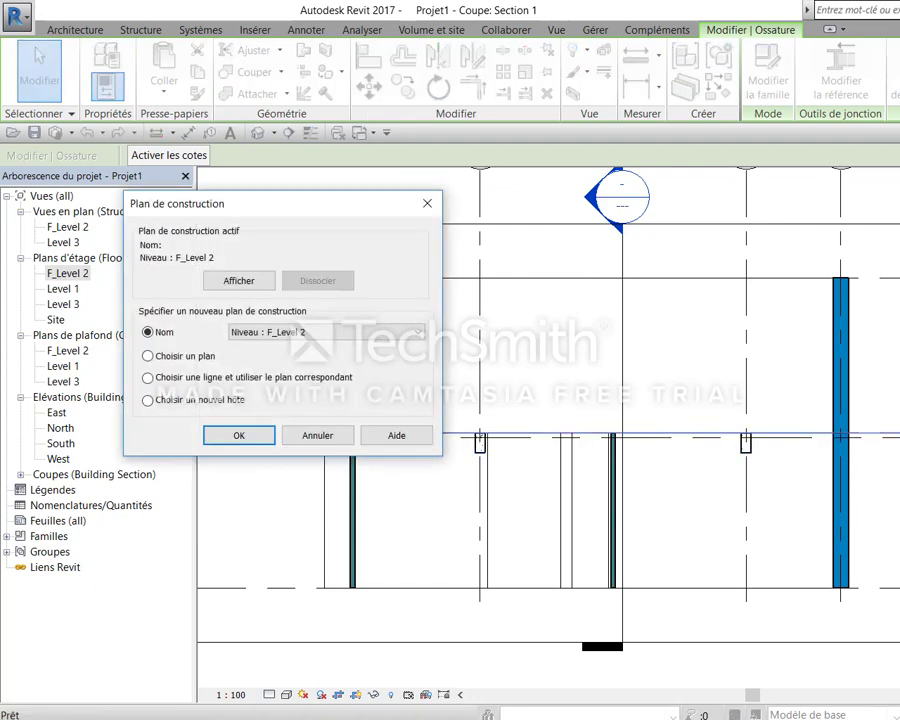
key("Escape")
key("Escape")
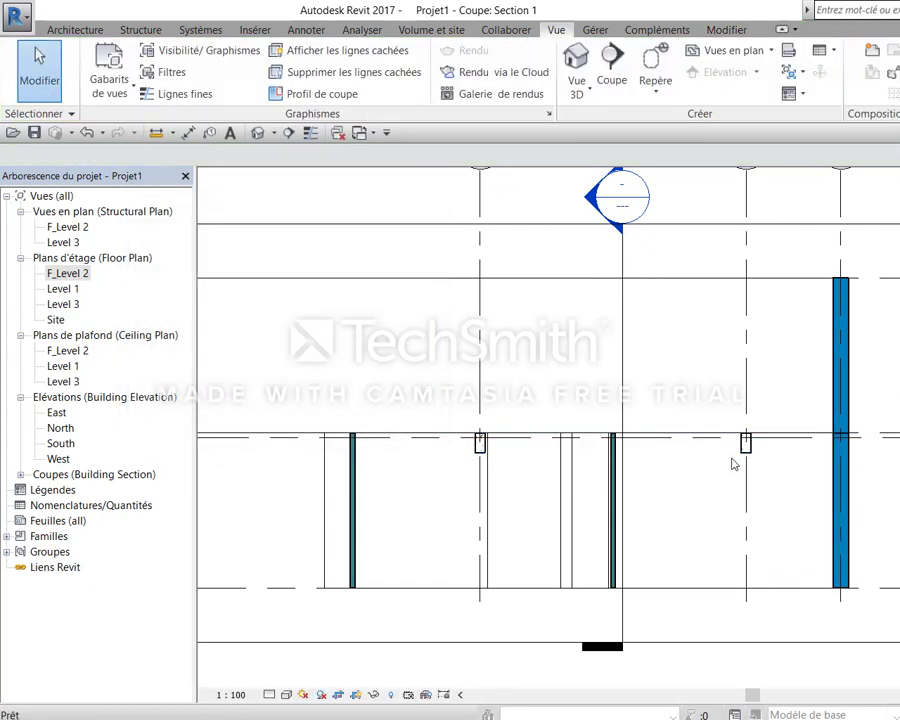
left_click(743, 450)
left_click(474, 455, "ctrl")
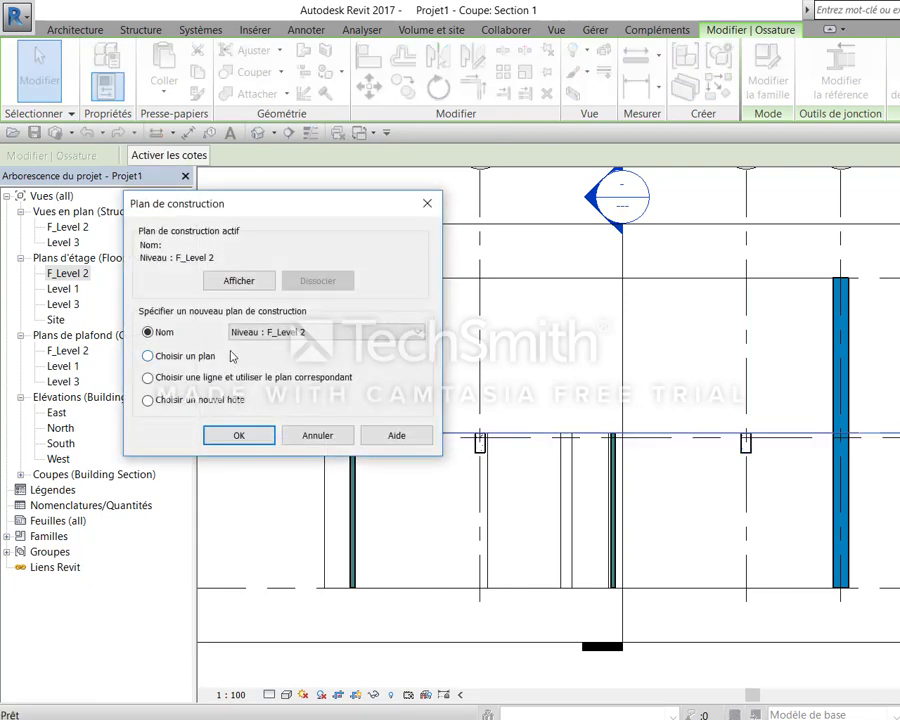
left_click(268, 332)
left_click(270, 347)
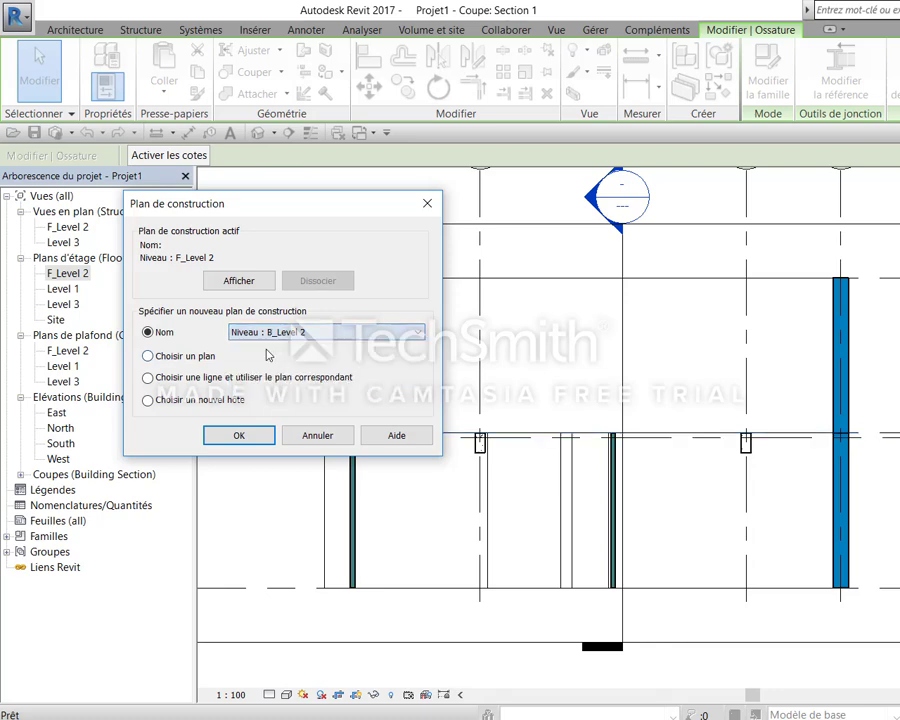
left_click(267, 434)
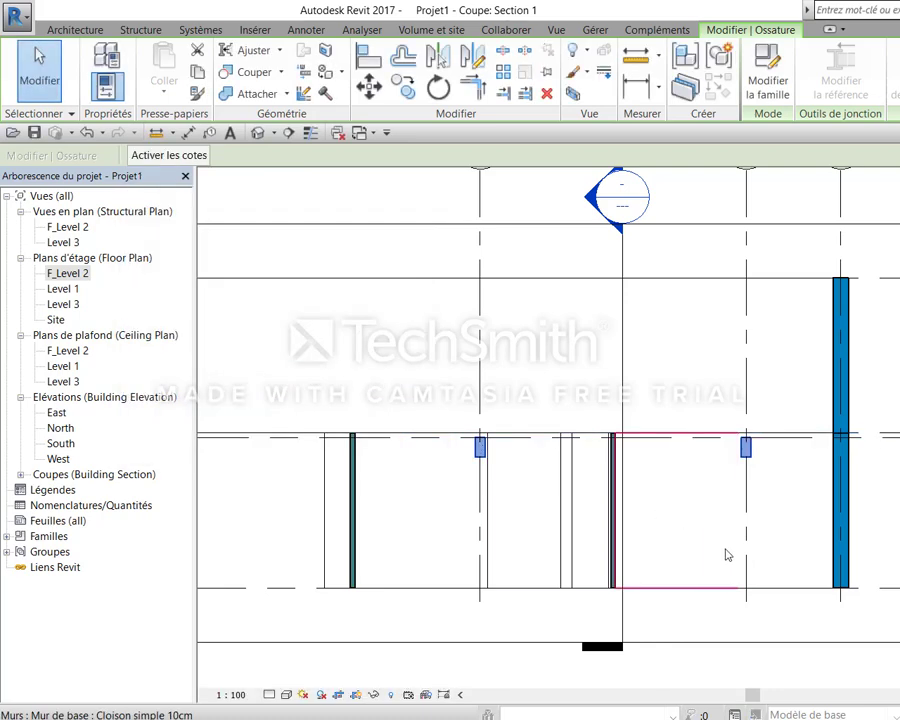
scroll(727, 555, "up", 2)
scroll(727, 555, "up", 2)
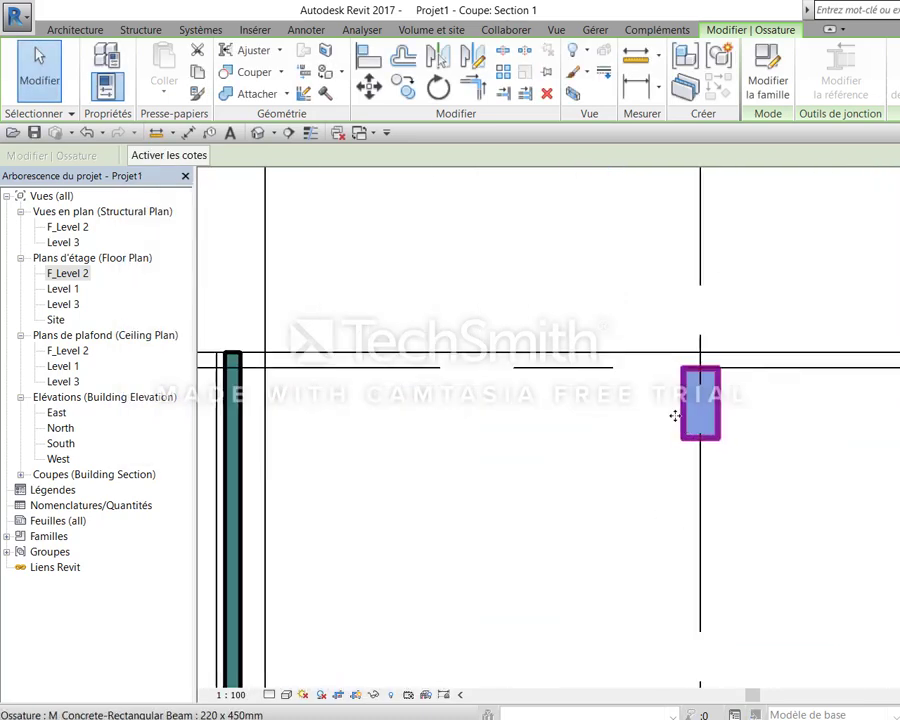
scroll(727, 555, "up", 2)
middle_click_drag(727, 555, 741, 578)
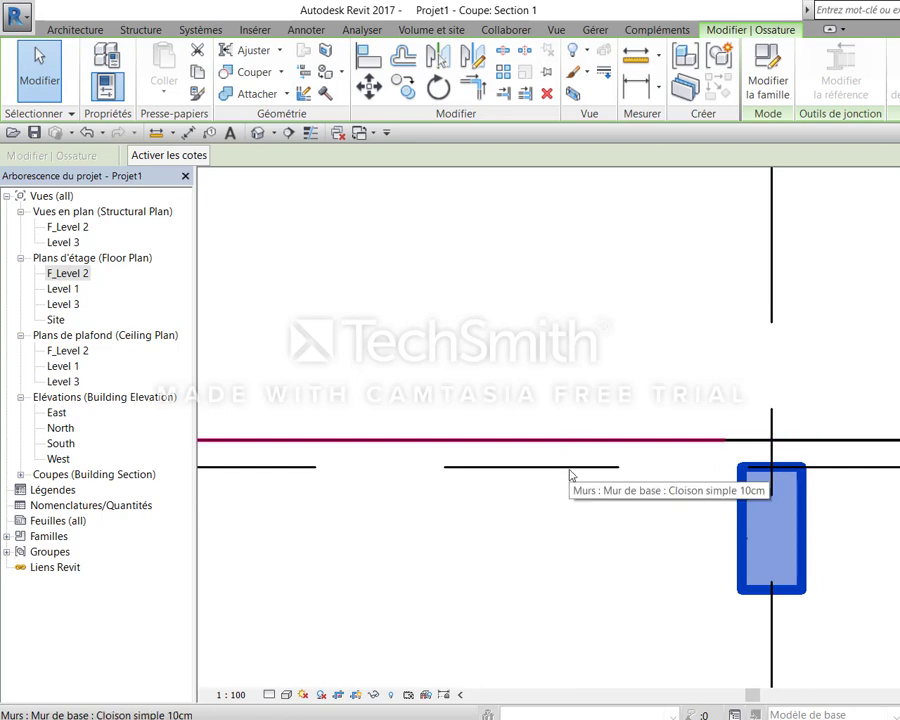
key("Escape")
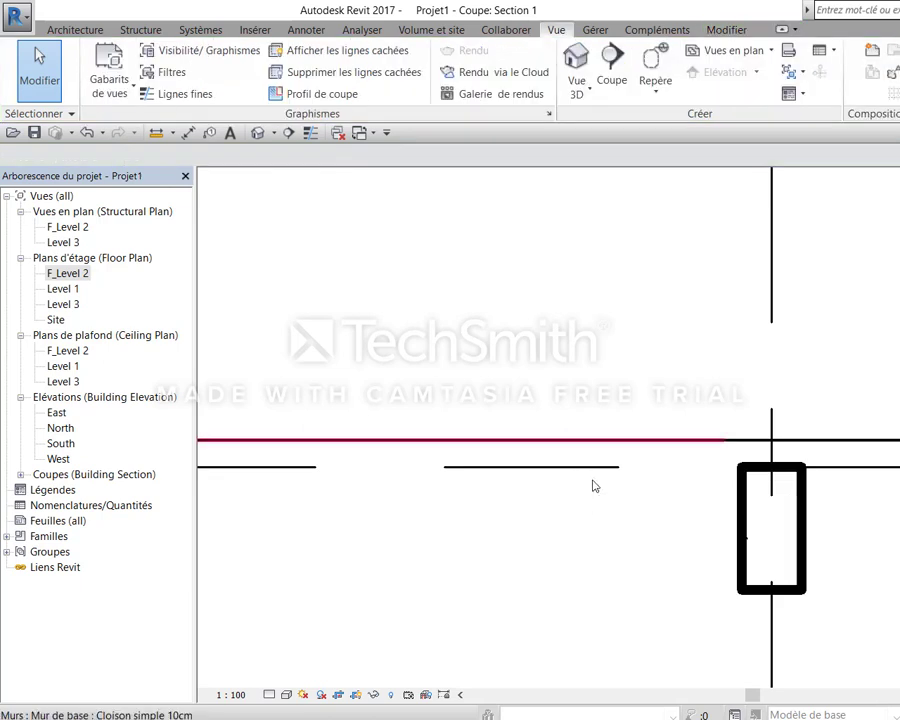
scroll(794, 484, "down", 3)
scroll(798, 554, "down", 2)
scroll(798, 554, "down", 3)
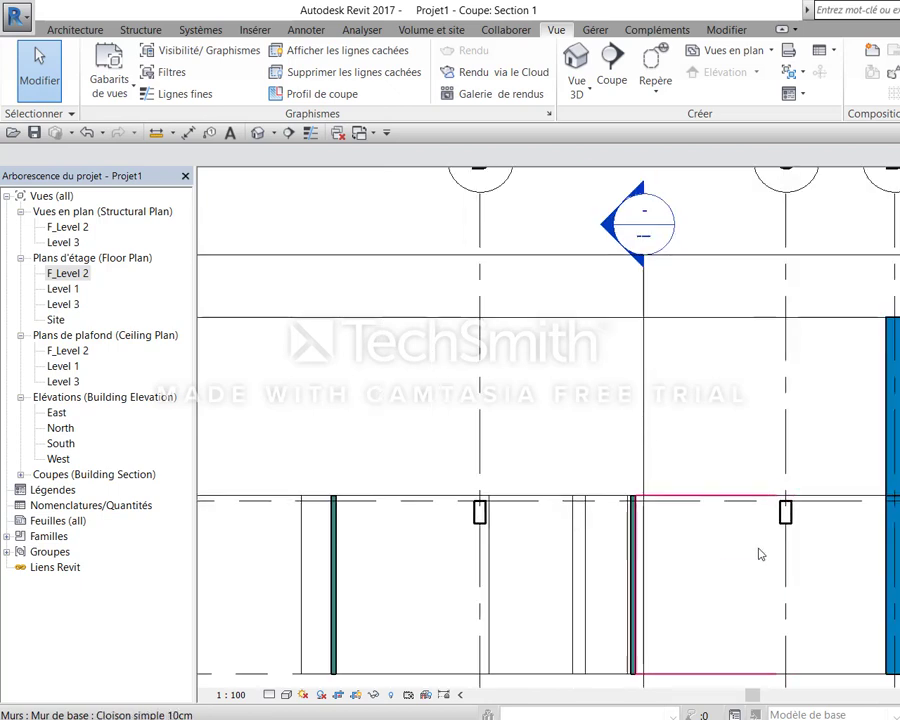
scroll(836, 528, "up", 2)
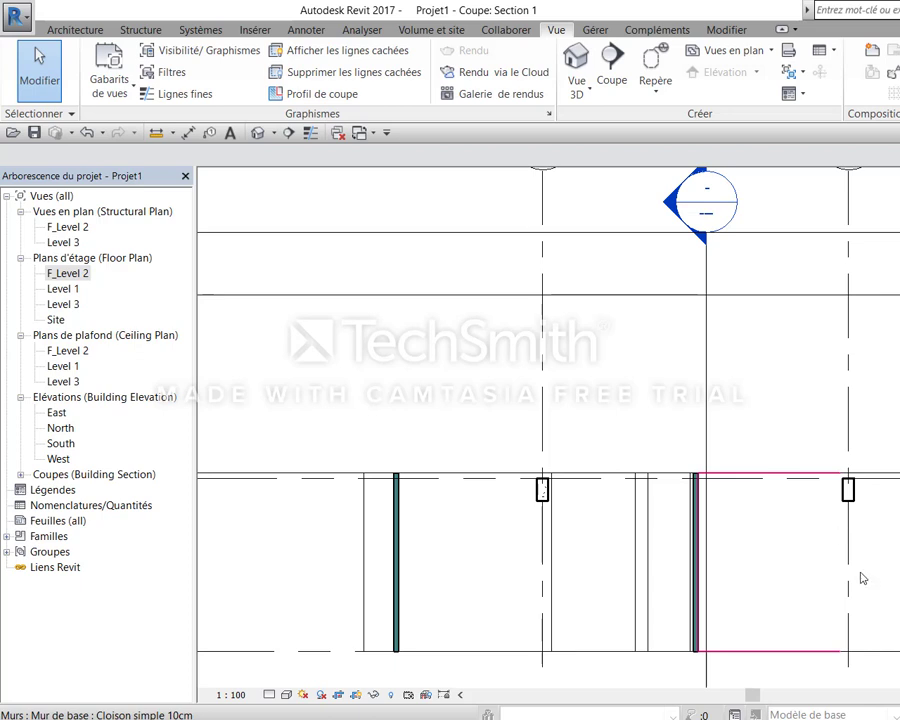
middle_click_drag(846, 550, 816, 551)
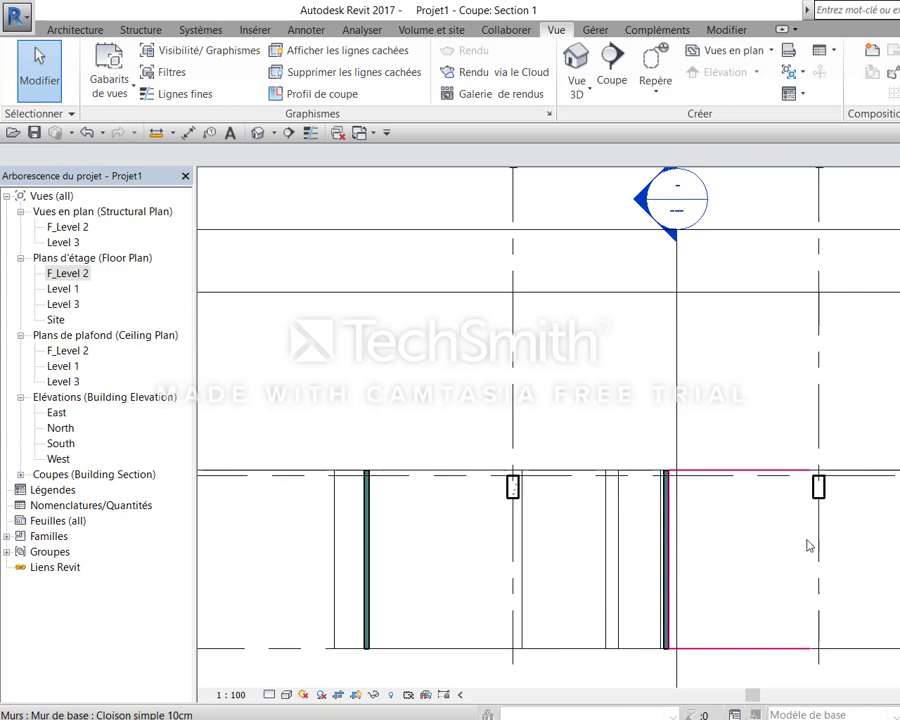
middle_click_drag(802, 540, 819, 526)
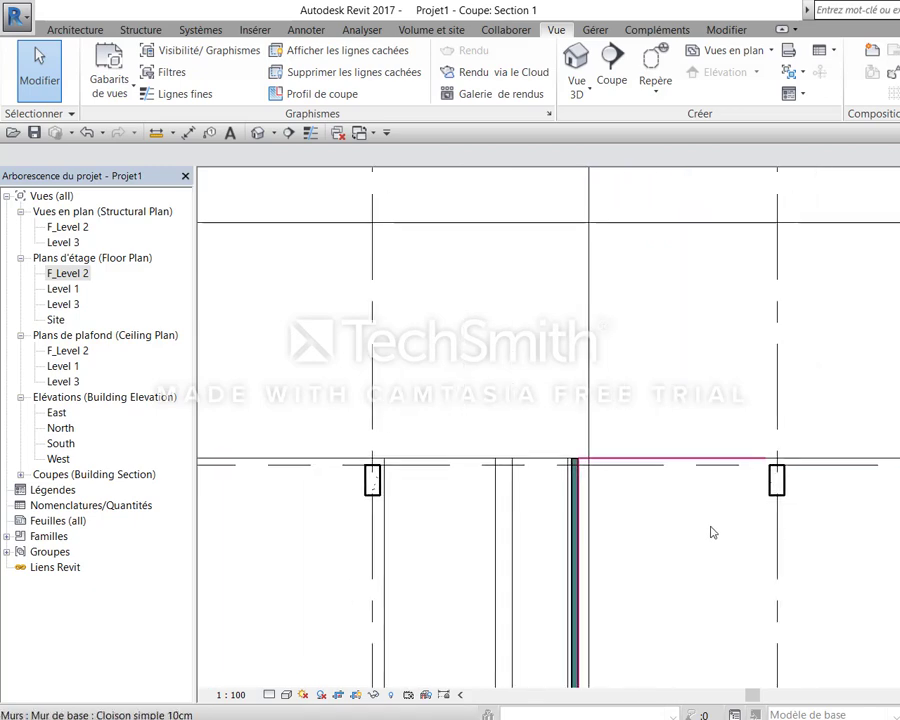
scroll(828, 563, "down", 3)
scroll(690, 532, "up", 2)
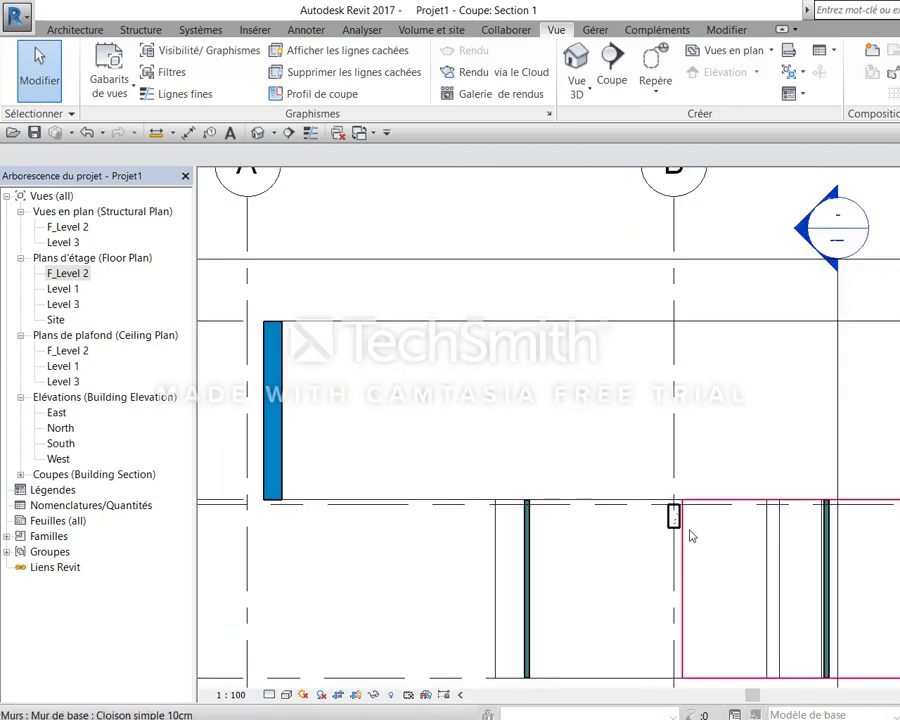
scroll(560, 492, "up", 2)
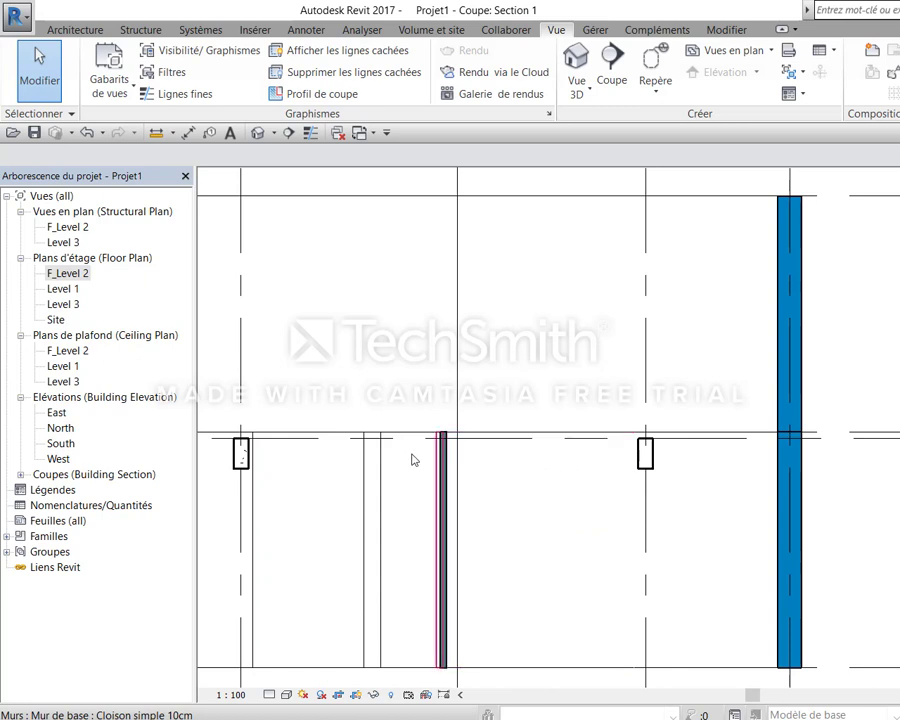
Open the F_Level 2 floor plan and delete the F_Level 2 structural plan view
double_click(72, 274)
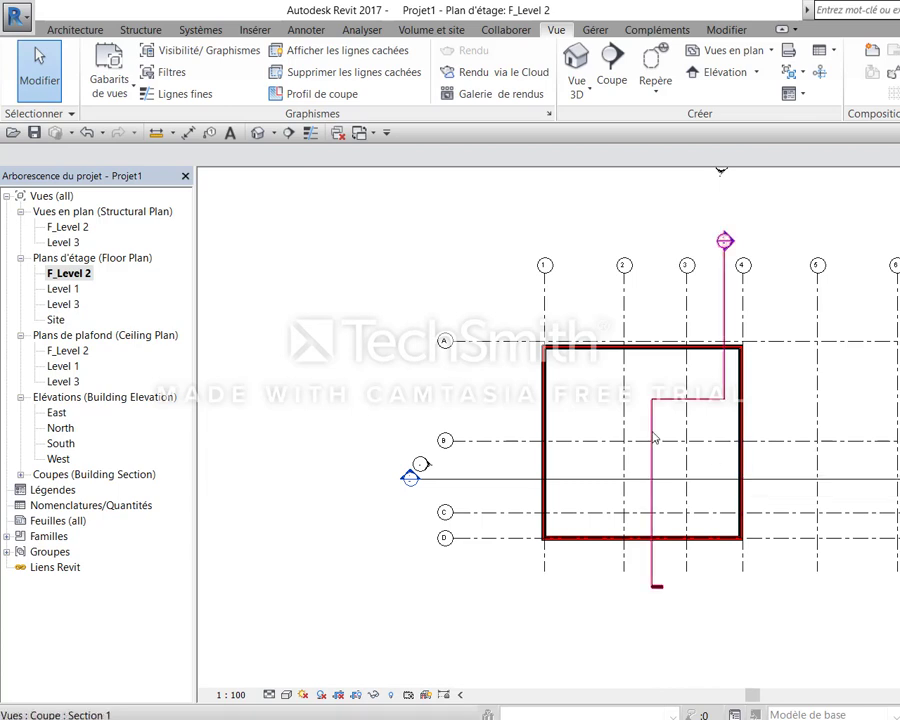
scroll(668, 422, "up", 2)
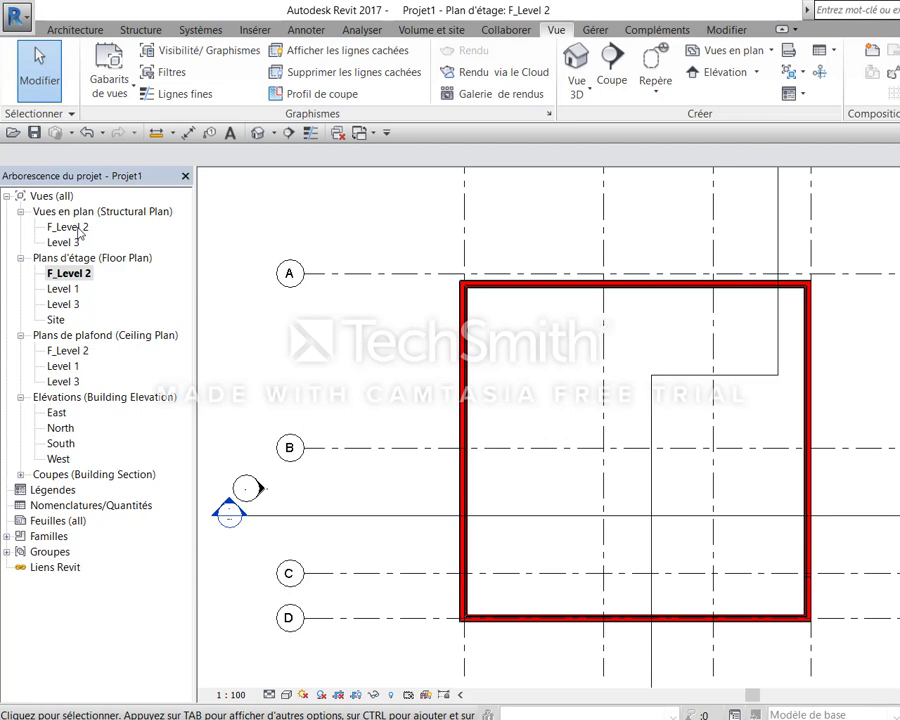
left_click(70, 229)
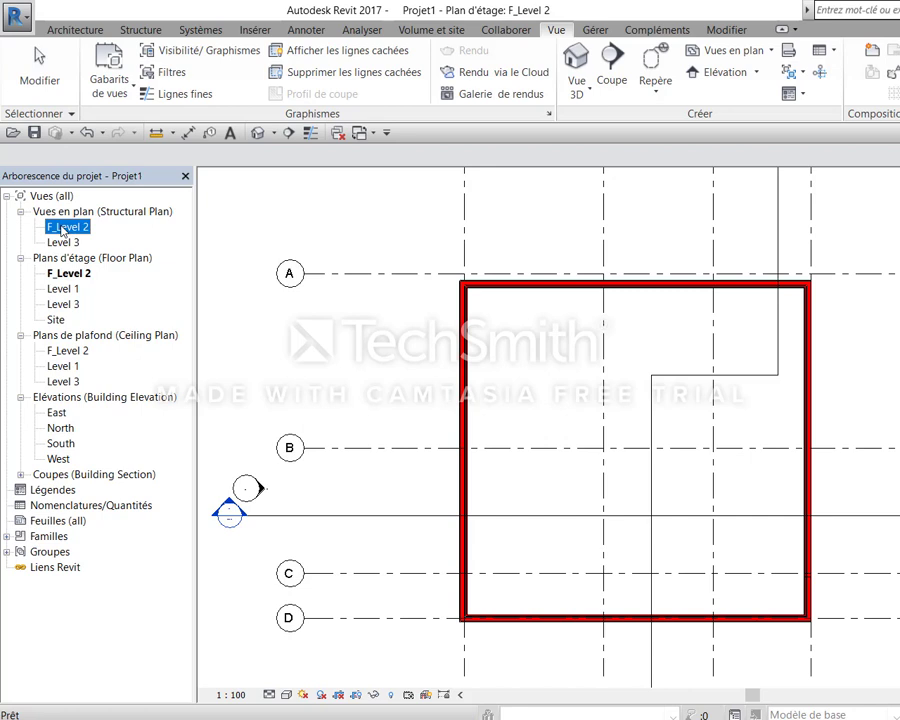
key("Delete")
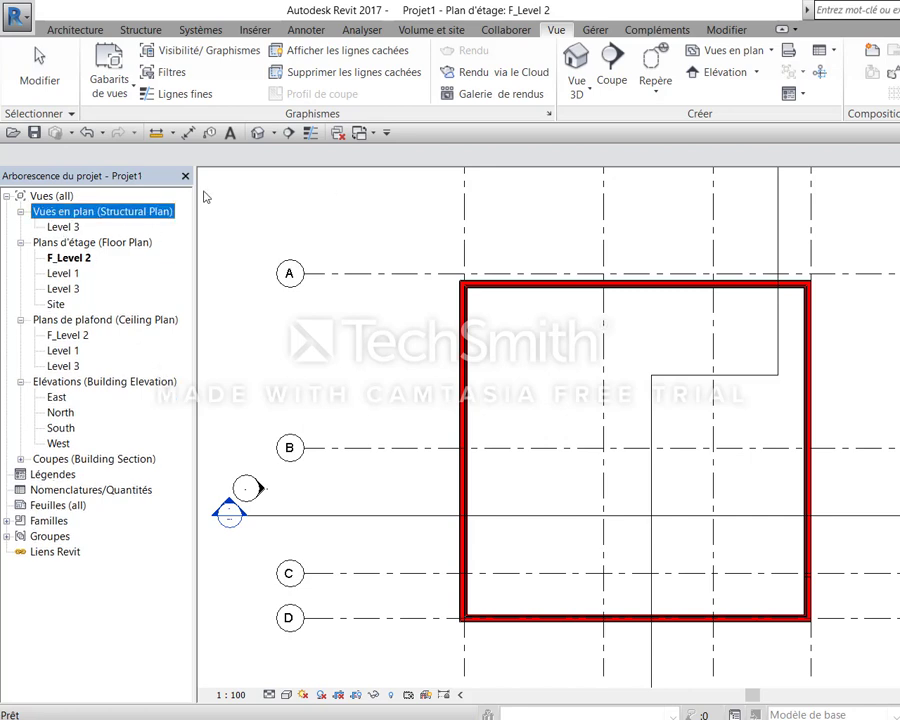
Create a Structural Plan type plan view for B_Level 2
left_click(735, 50)
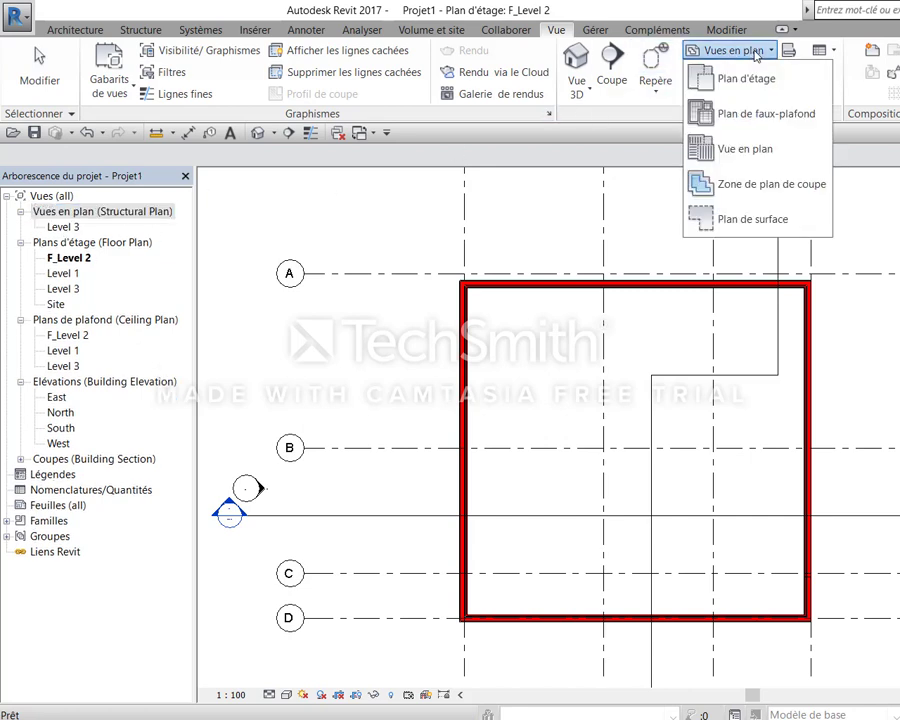
left_click(749, 148)
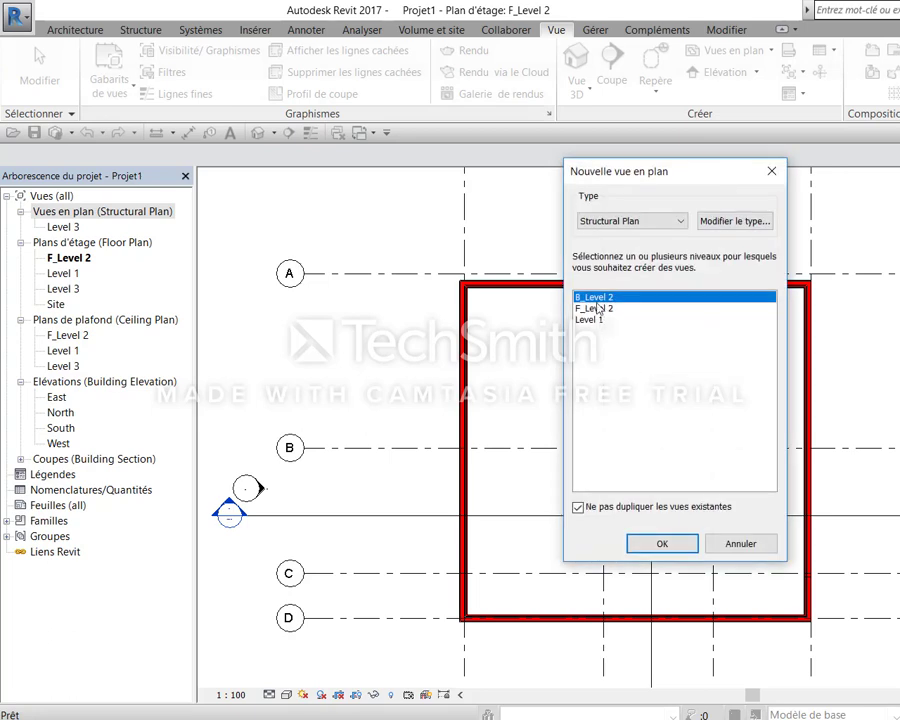
left_click(750, 221)
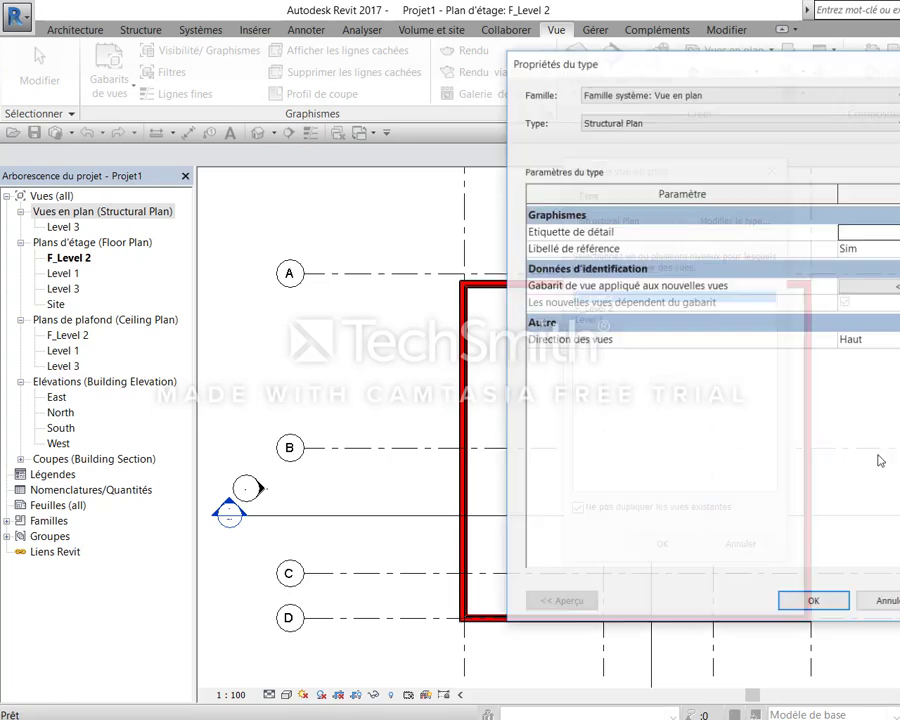
left_click(814, 600)
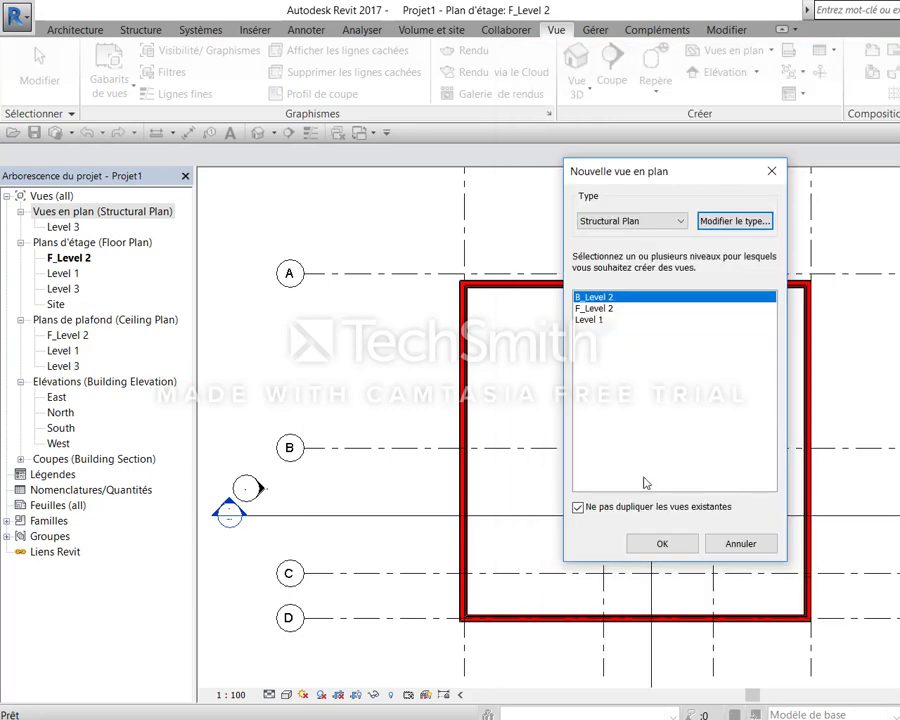
left_click(660, 543)
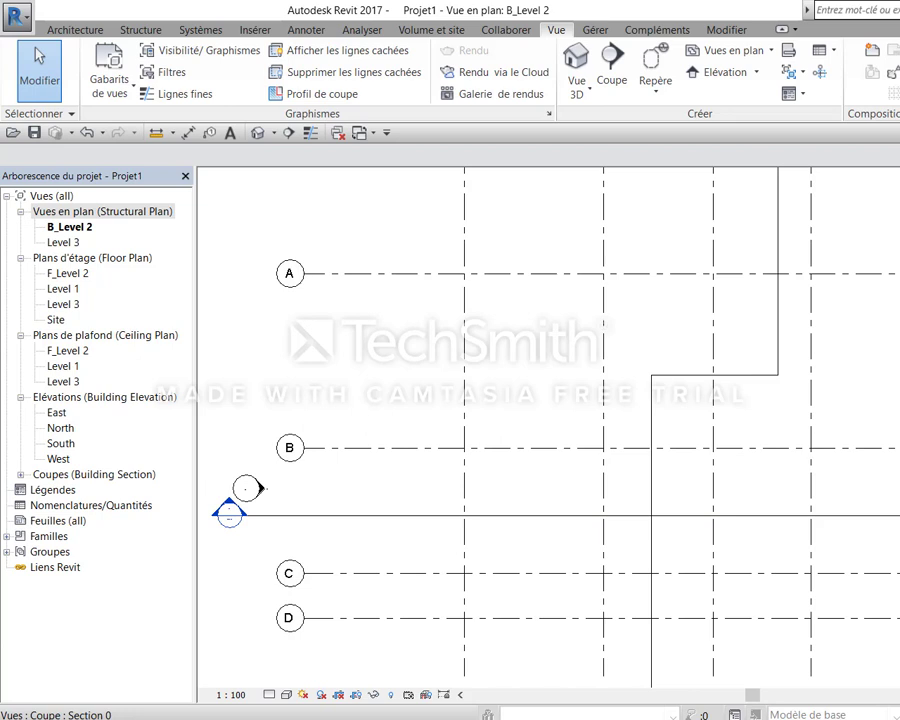
key("Delete")
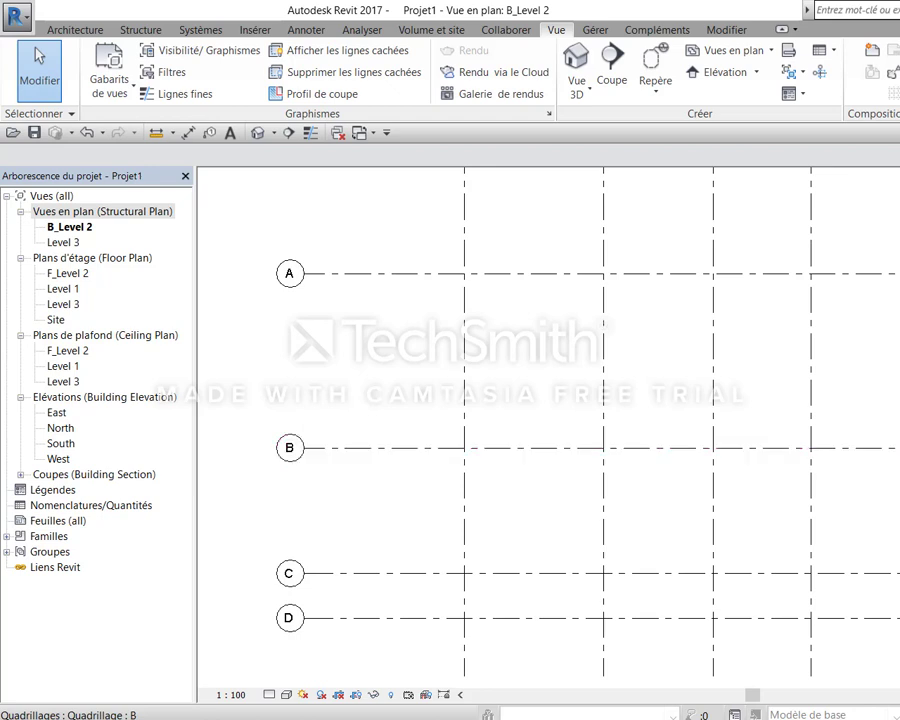
key("ctrl+z")
scroll(876, 430, "down", 3)
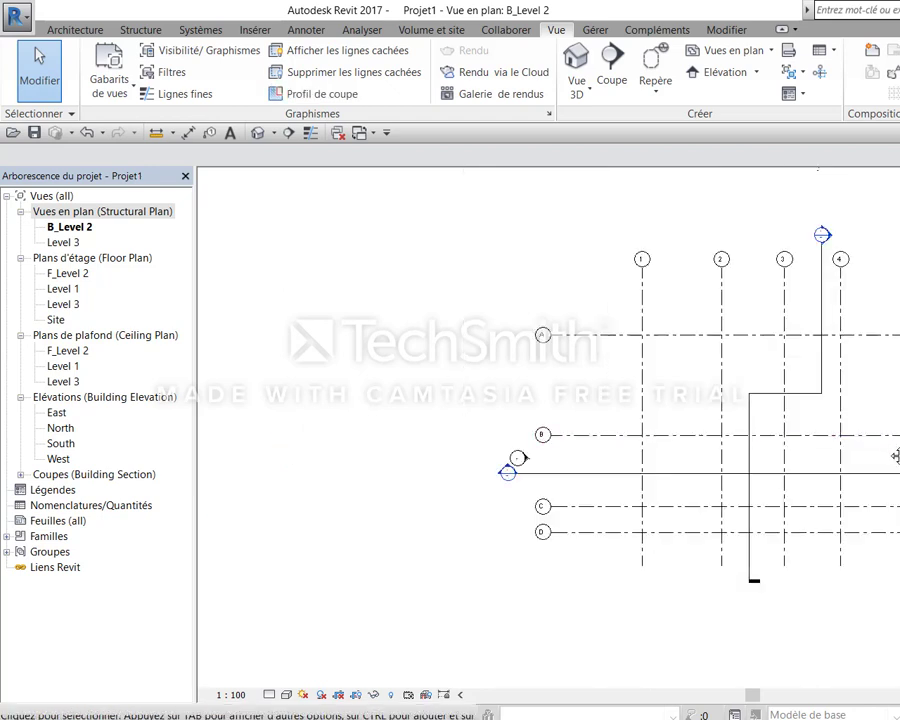
middle_click_drag(895, 455, 641, 482)
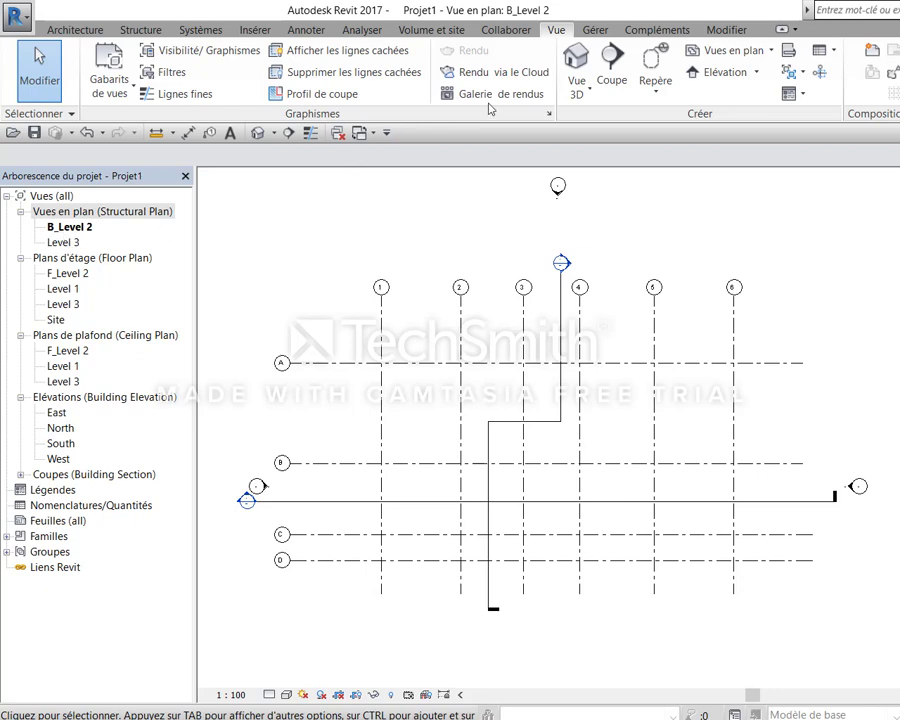
Open the 3D view and inspect the concrete beams spanning the rooms
left_click(576, 62)
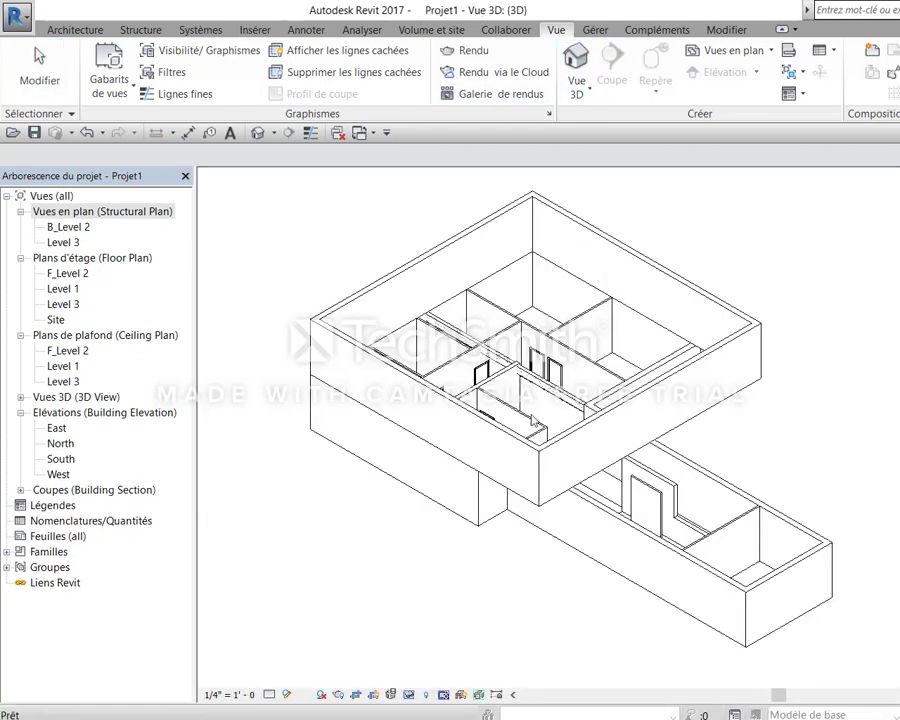
scroll(450, 290, "up", 3)
scroll(620, 280, "up", 2)
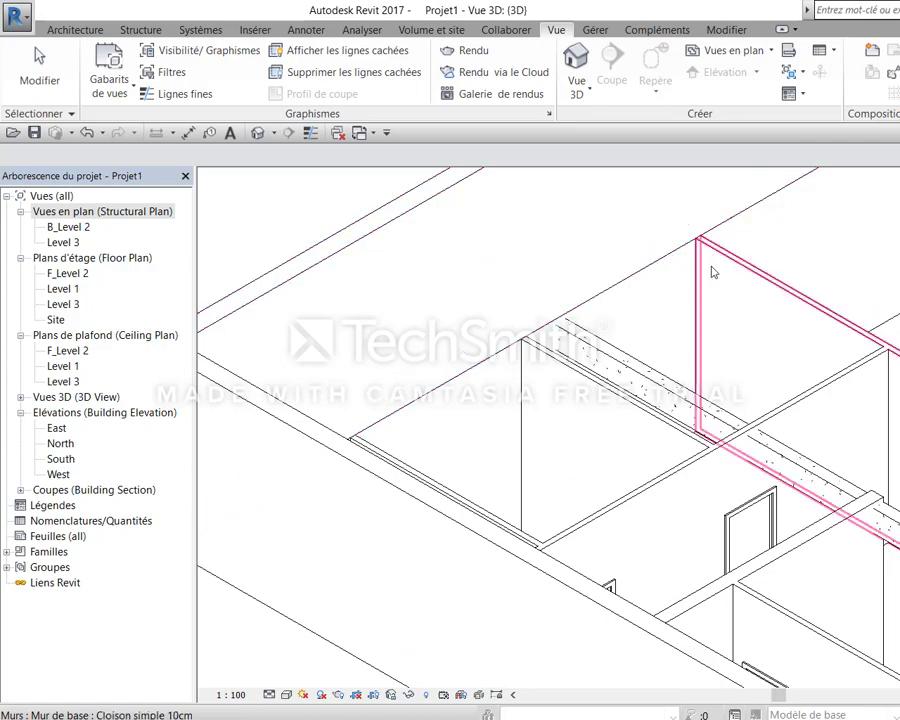
left_click(615, 372)
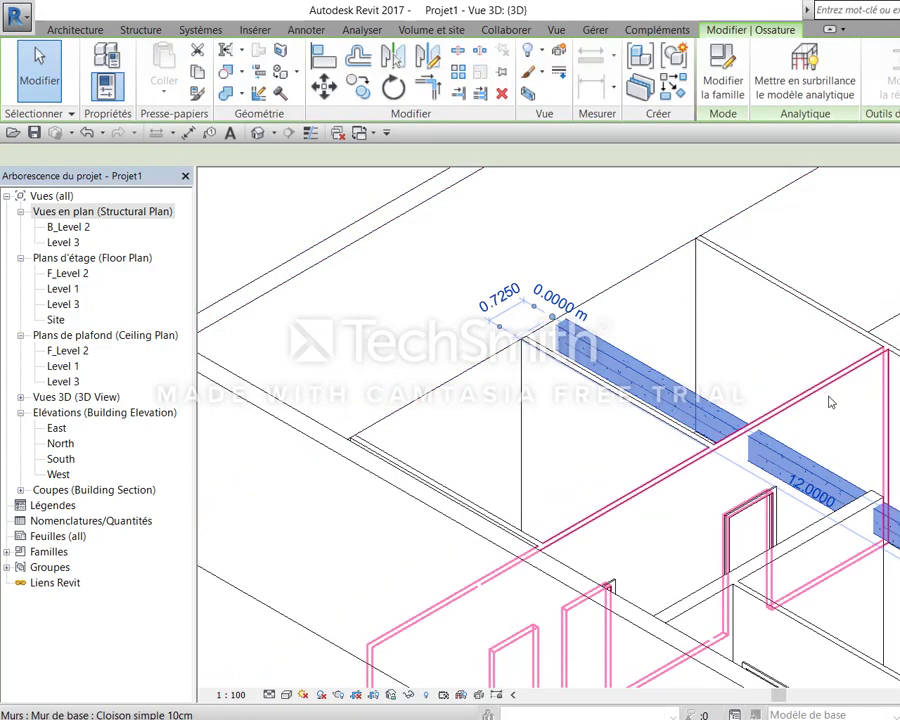
mouse_move(773, 402)
middle_mouse_down("shift")
mouse_move(721, 340)
mouse_move(683, 462)
mouse_move(734, 366)
middle_mouse_up("shift")
left_click(734, 366, "ctrl")
mouse_move(812, 424)
middle_mouse_down()
mouse_move(817, 460)
mouse_move(704, 414)
middle_mouse_up()
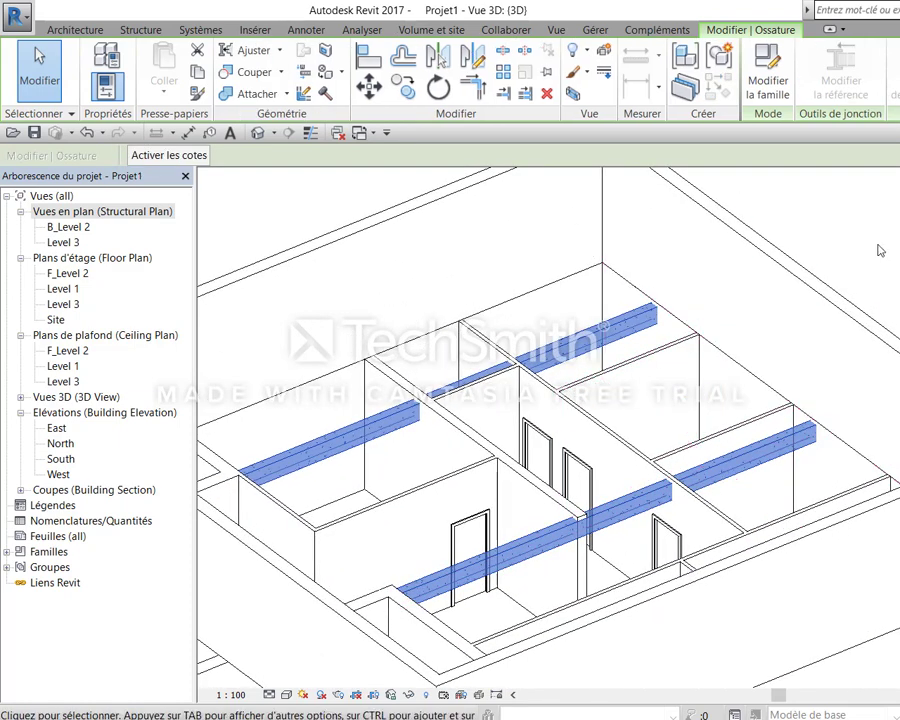
left_click(698, 240)
Open the B_Level 2 structural plan, center it, and bring up View Range with VR
double_click(66, 228)
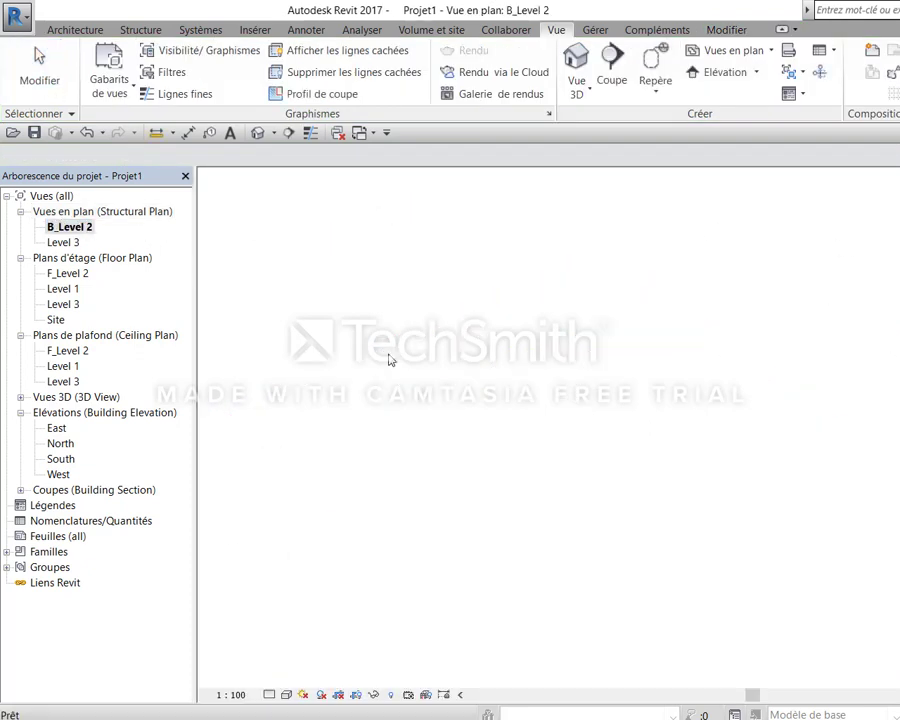
middle_click_drag(566, 504, 748, 482)
scroll(646, 462, "up", 2)
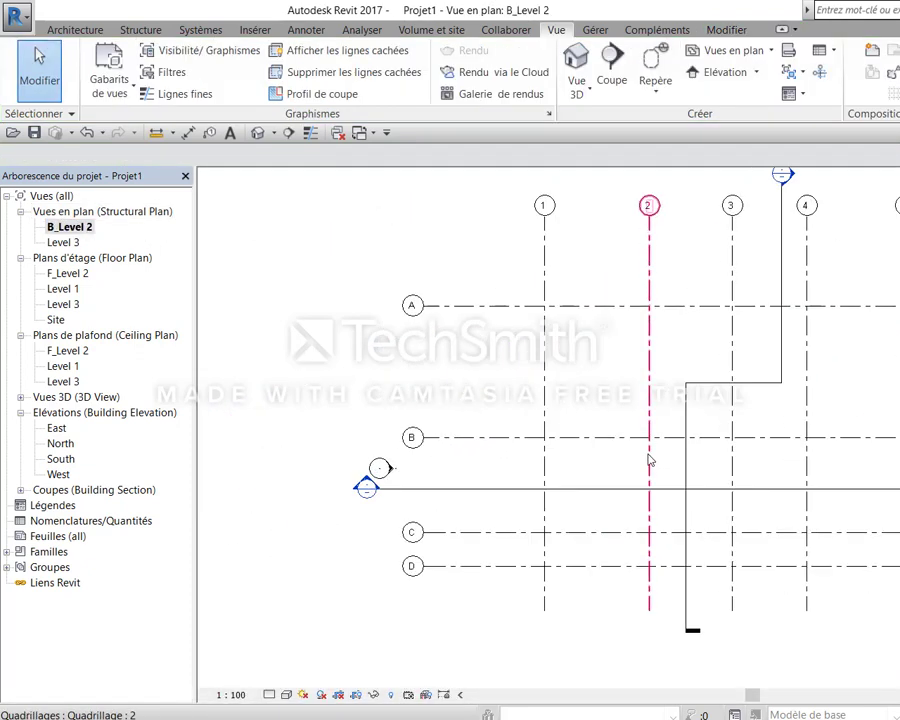
scroll(644, 458, "up", 1)
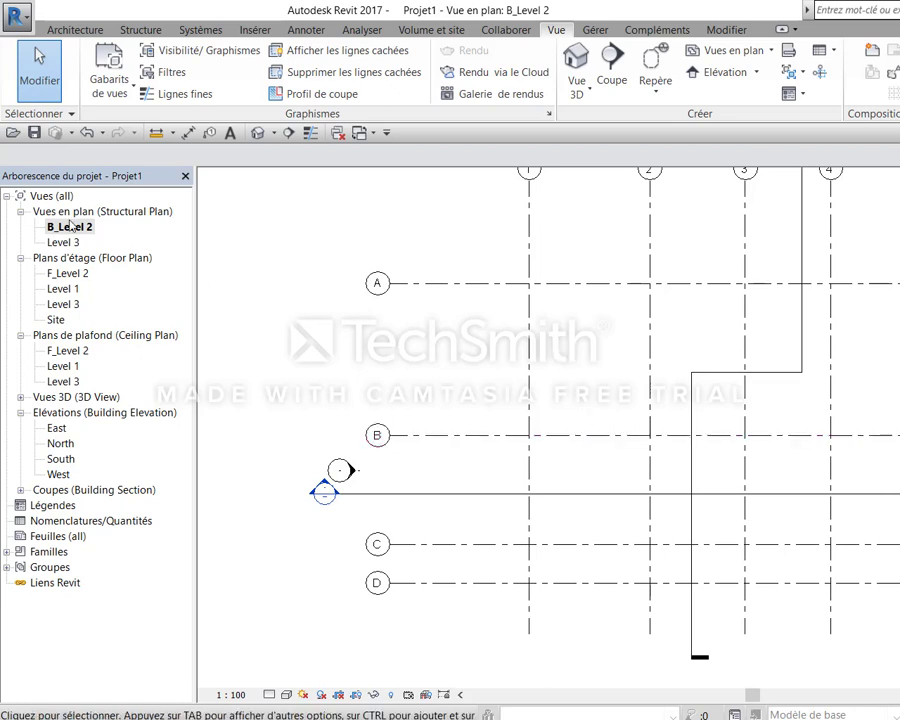
key("v")
key("r")
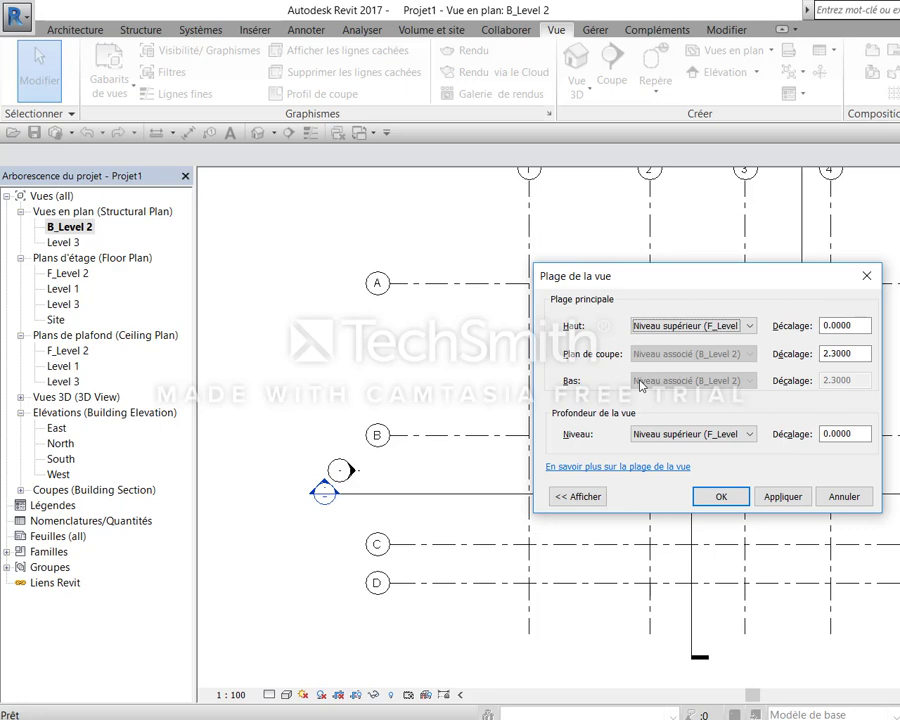
Change the B_Level 2 view range cut plane offset to -1.0000, then zoom in on the plan
left_click(852, 355)
double_click(852, 355)
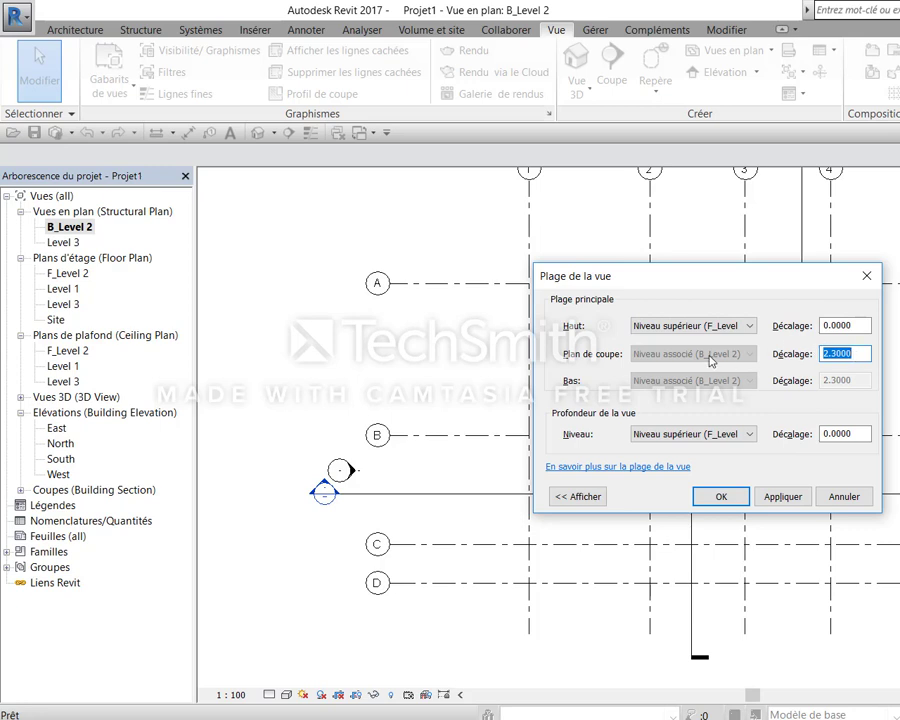
type("-1")
left_click(788, 496)
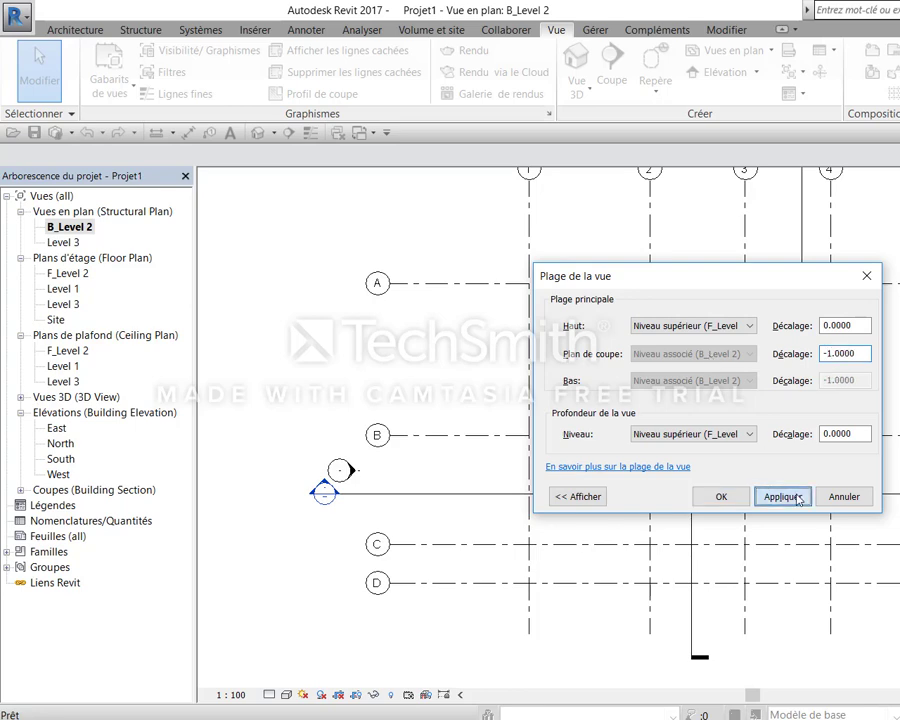
left_click(721, 497)
scroll(675, 518, "up", 3)
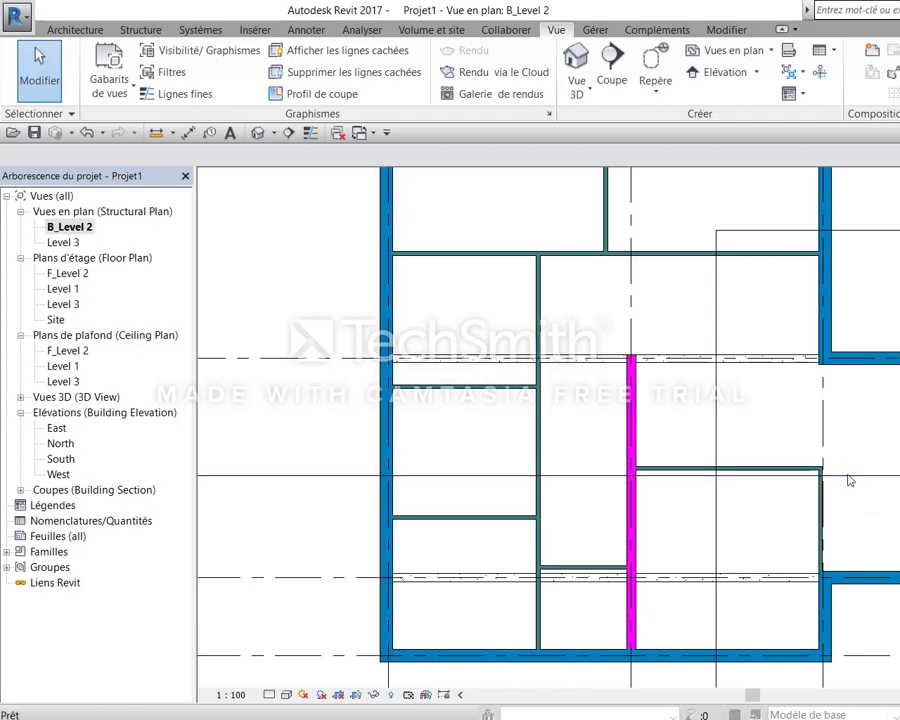
Turn off the Murs category in Visibility/Graphics and set the visual style to Shaded
key("v")
key("v")
key("m")
key("u")
key("space")
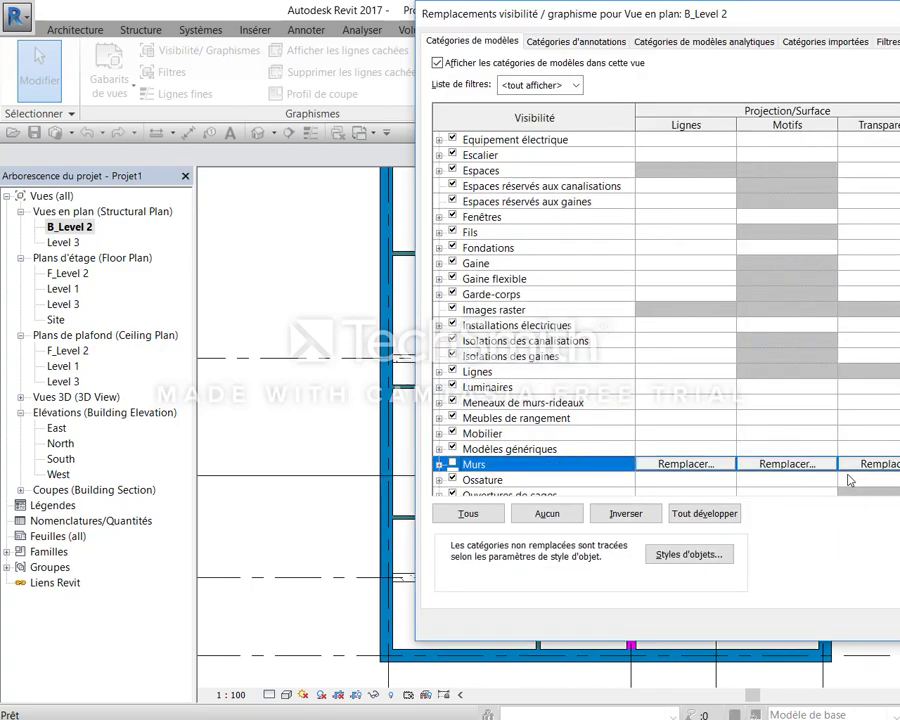
key("Return")
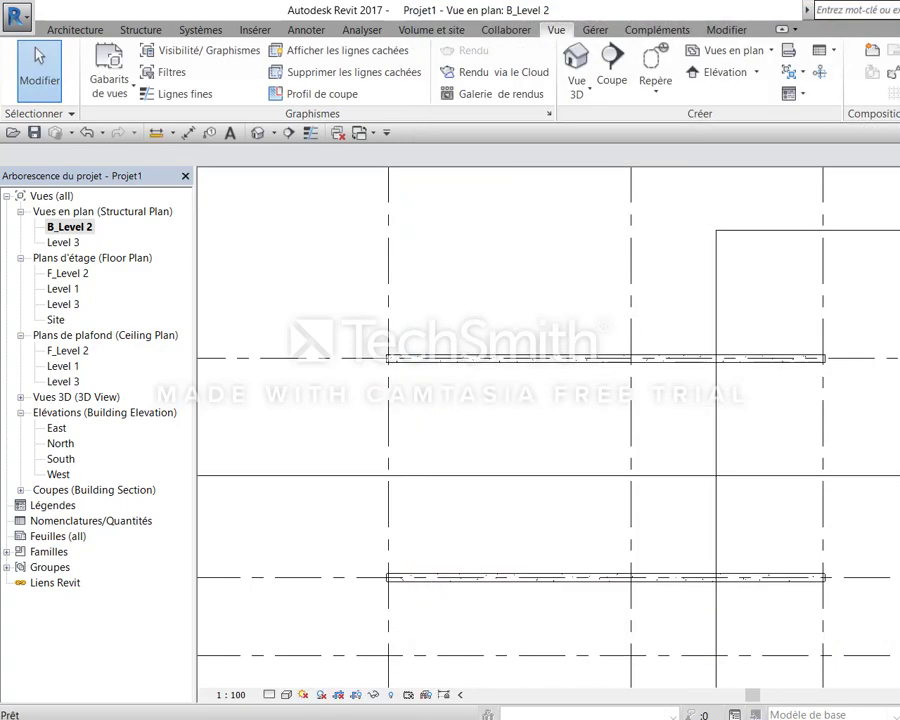
key("s")
key("d")
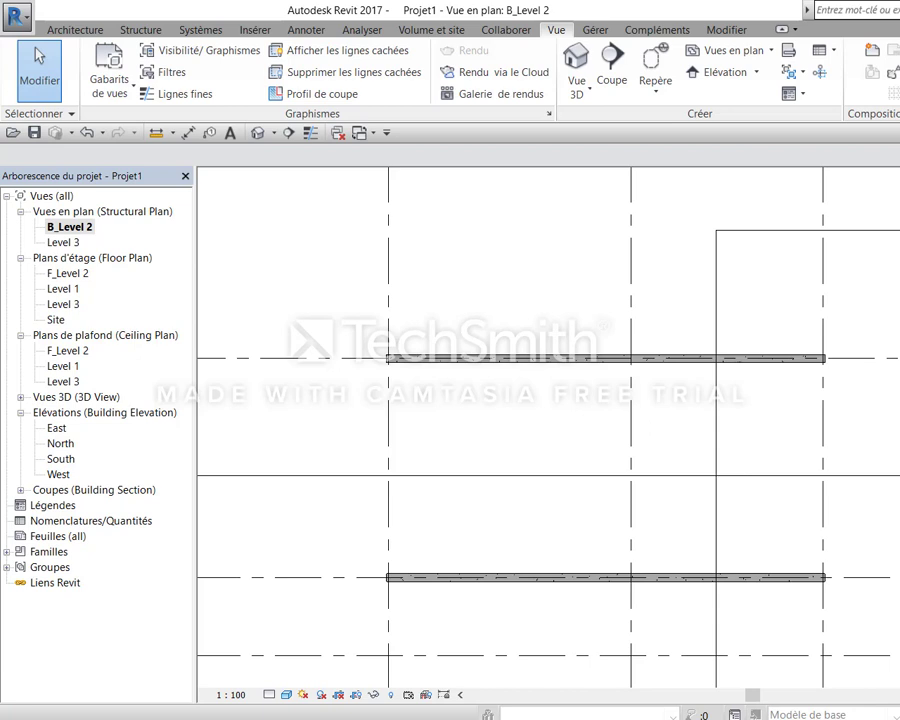
Undo the last display change so the walls reappear, then open View Range (VR) for B_Level 2
key("ctrl+z")
key("ctrl+z")
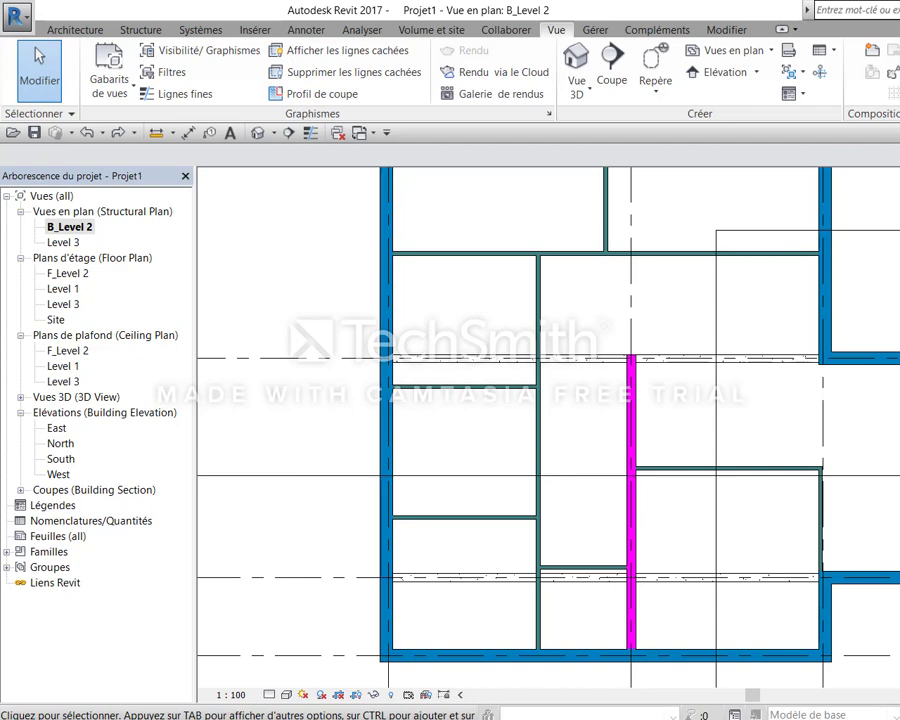
key("v")
key("r")
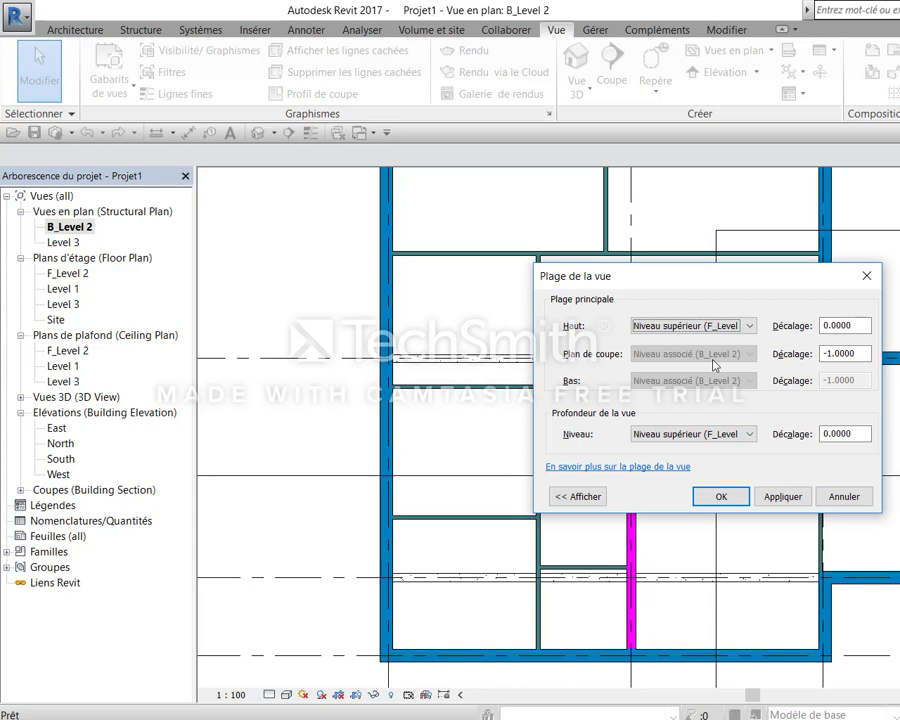
Keep Level Above as the view range top and set its offset to 2, dismissing the depth error
left_click(856, 355)
left_click(727, 325)
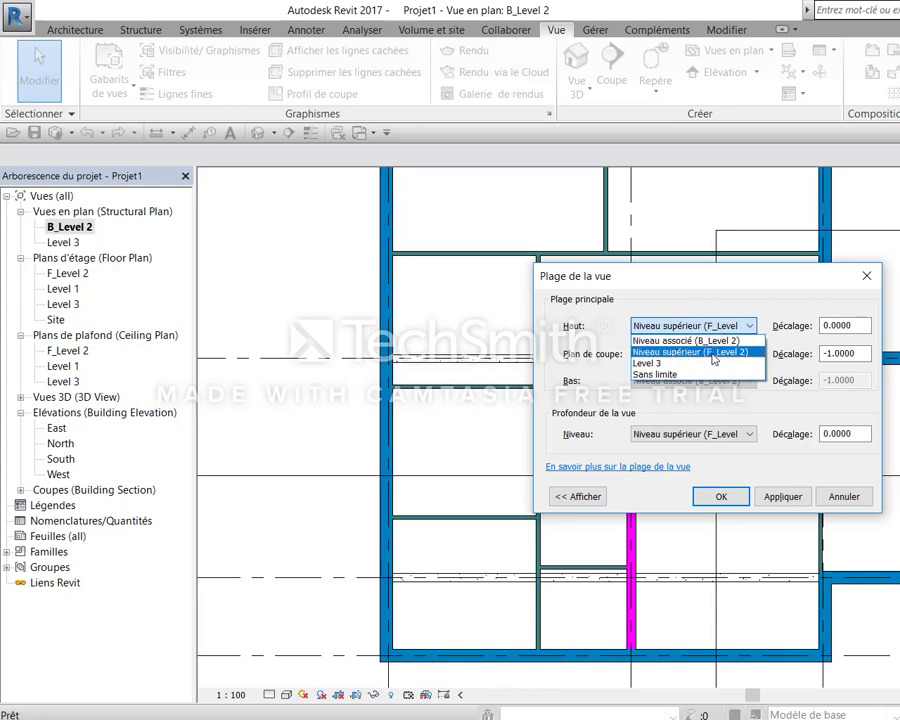
left_click(736, 353)
double_click(862, 325)
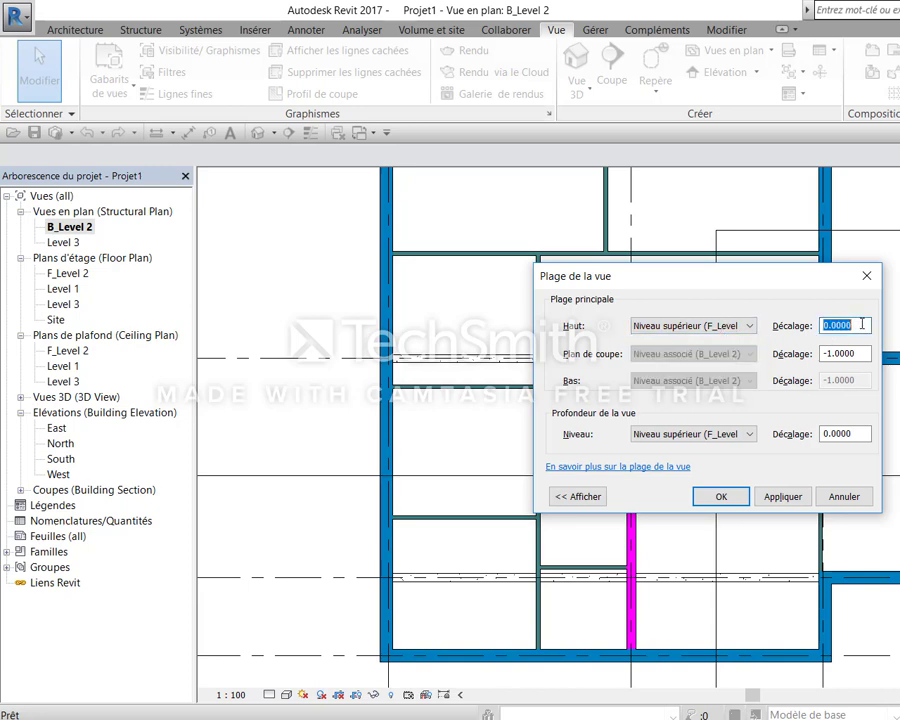
type("2")
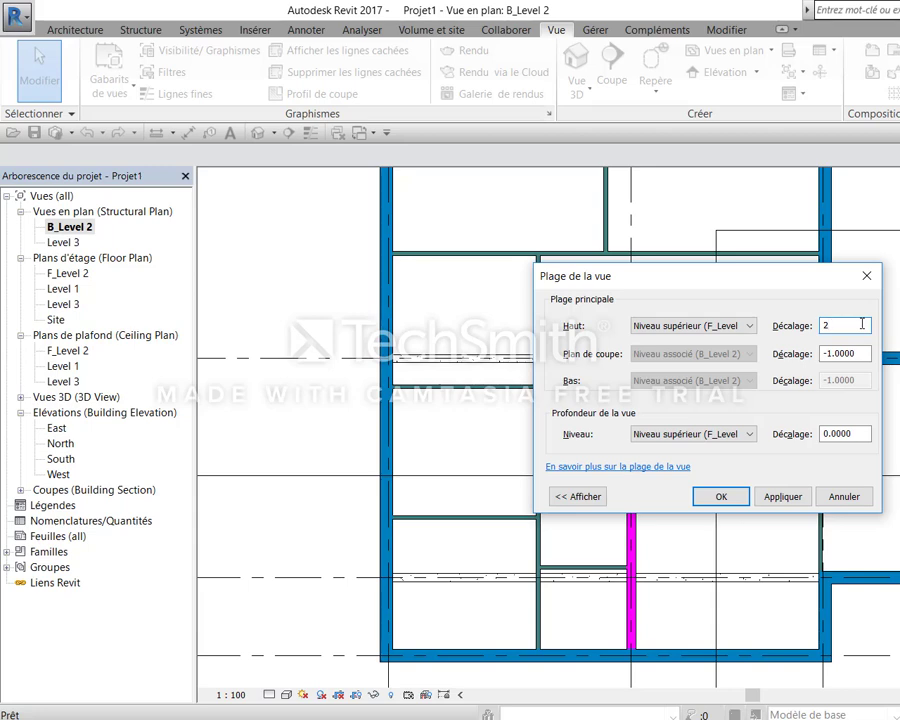
left_click(785, 497)
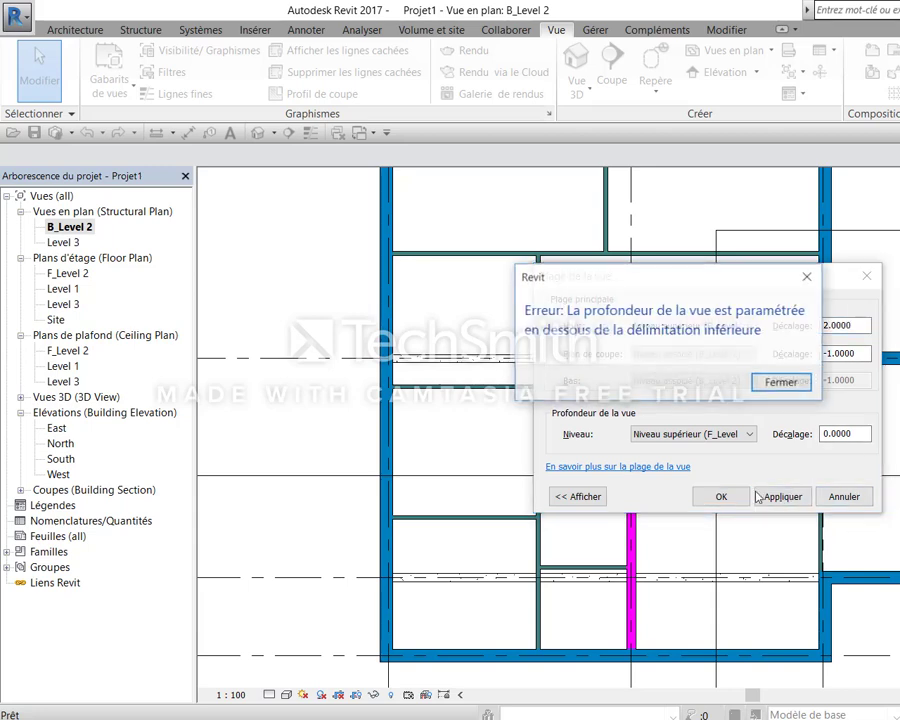
left_click(783, 382)
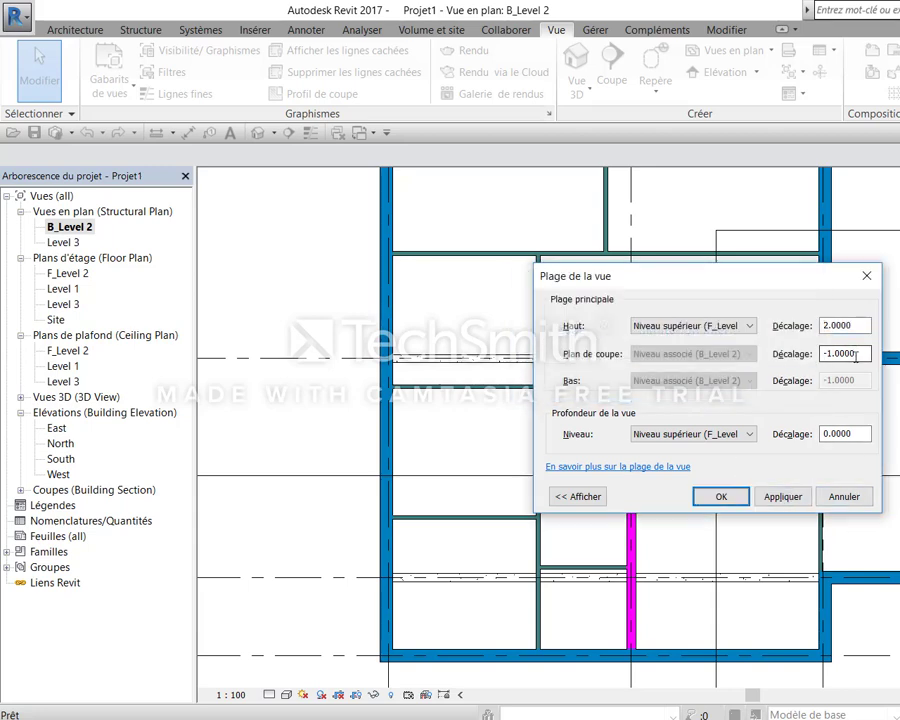
Set the View Depth offset to 2, then apply and close the View Range settings
left_click(846, 434)
double_click(848, 434)
type("2")
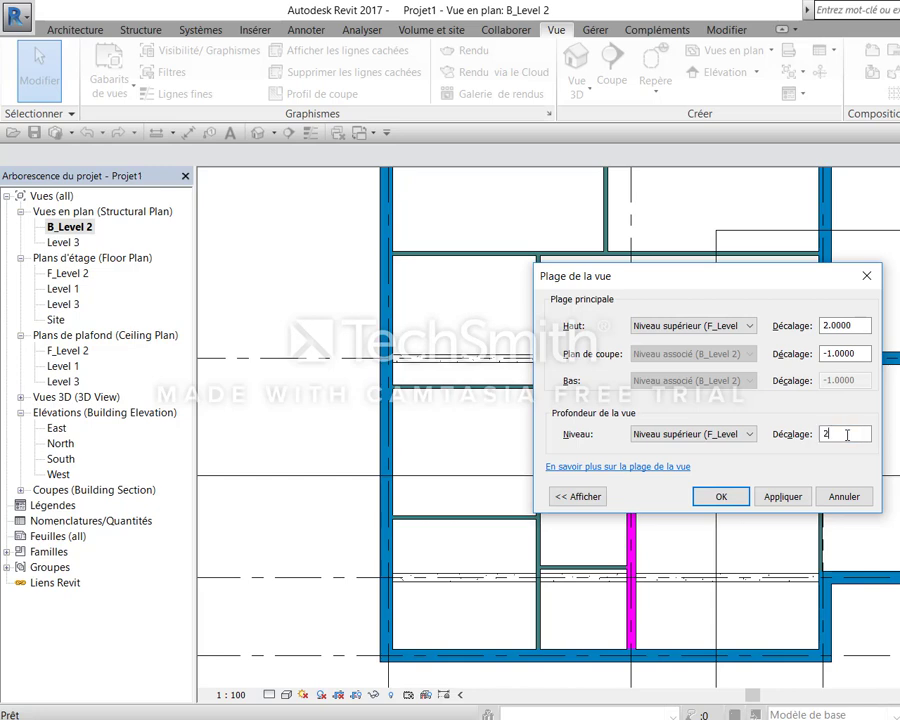
left_click(785, 497)
left_click(746, 494)
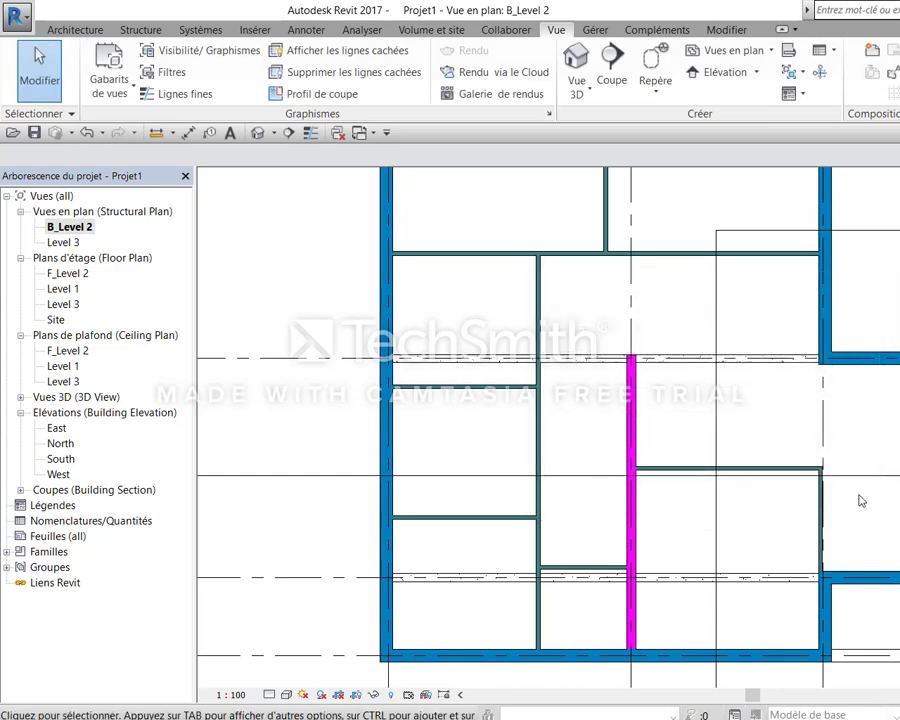
middle_click_drag(856, 496, 779, 567)
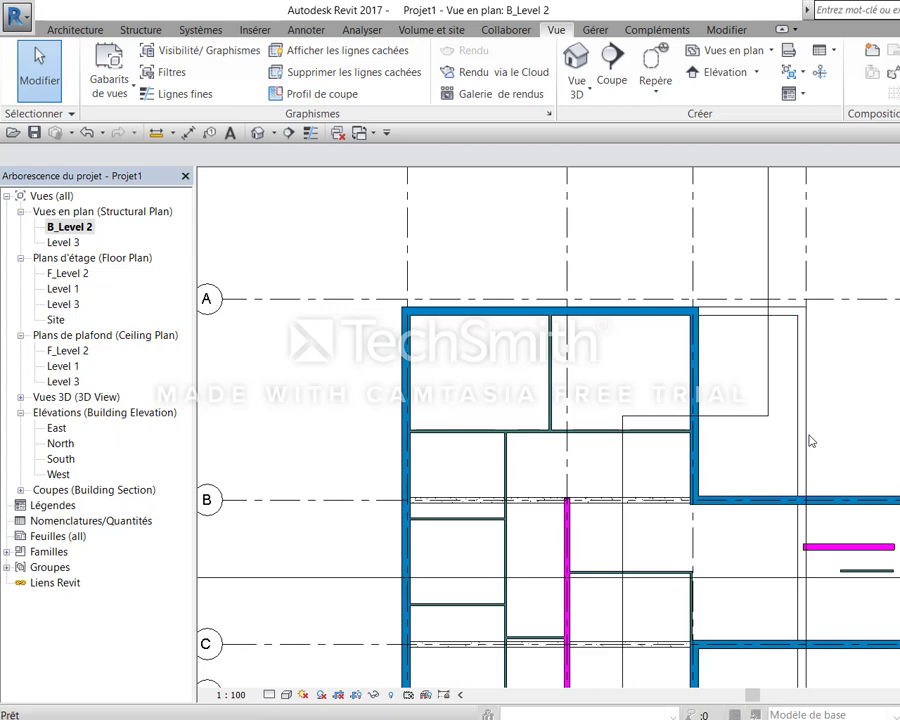
Bring up Visibility/Graphics Overrides for the B_Level 2 plan with the VG shortcut
key("v")
key("g")
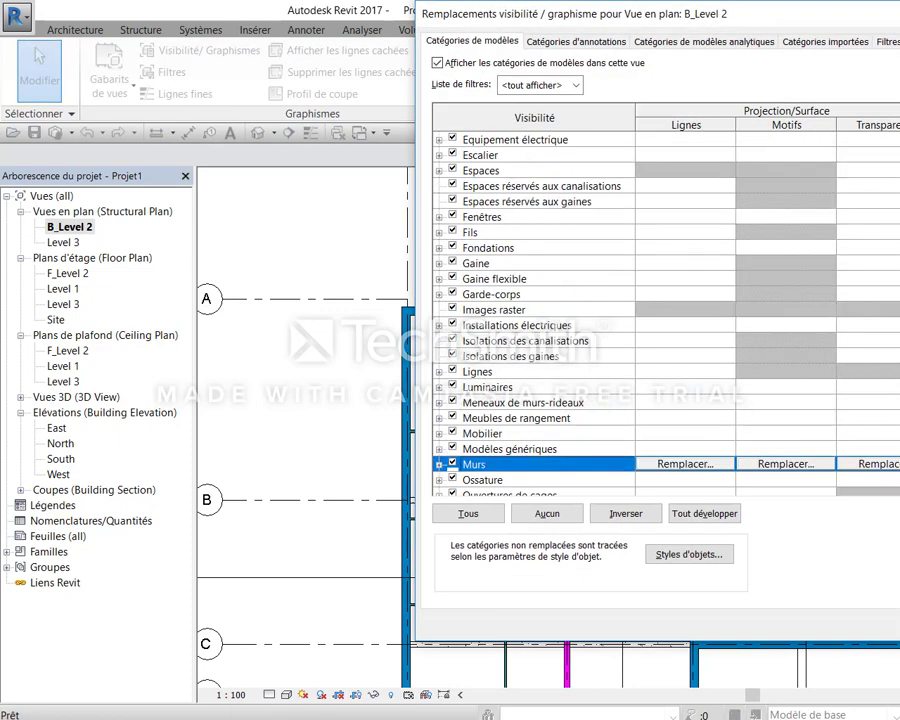
Override the walls' fill pattern with a pink Solid fill
left_click(786, 464)
left_click(820, 372)
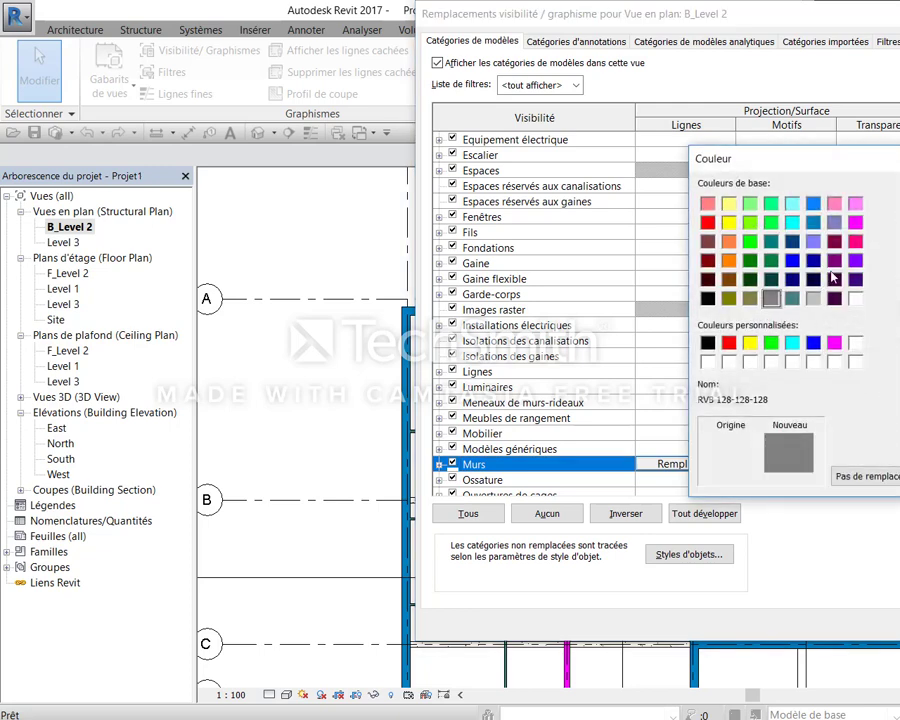
left_click(855, 203)
key("Return")
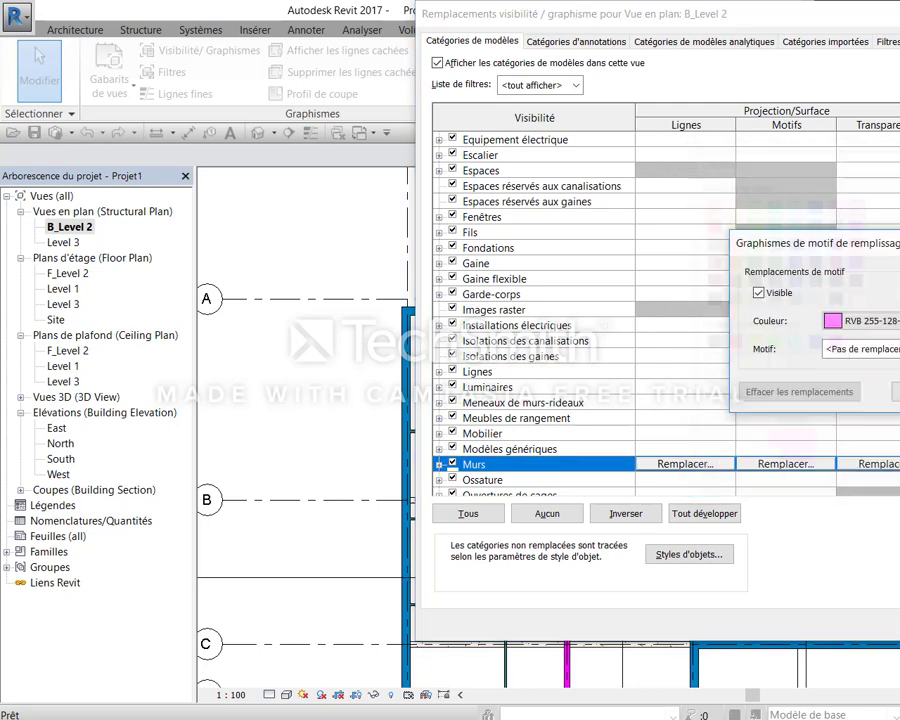
left_click(860, 349)
scroll(820, 300, "down", 1)
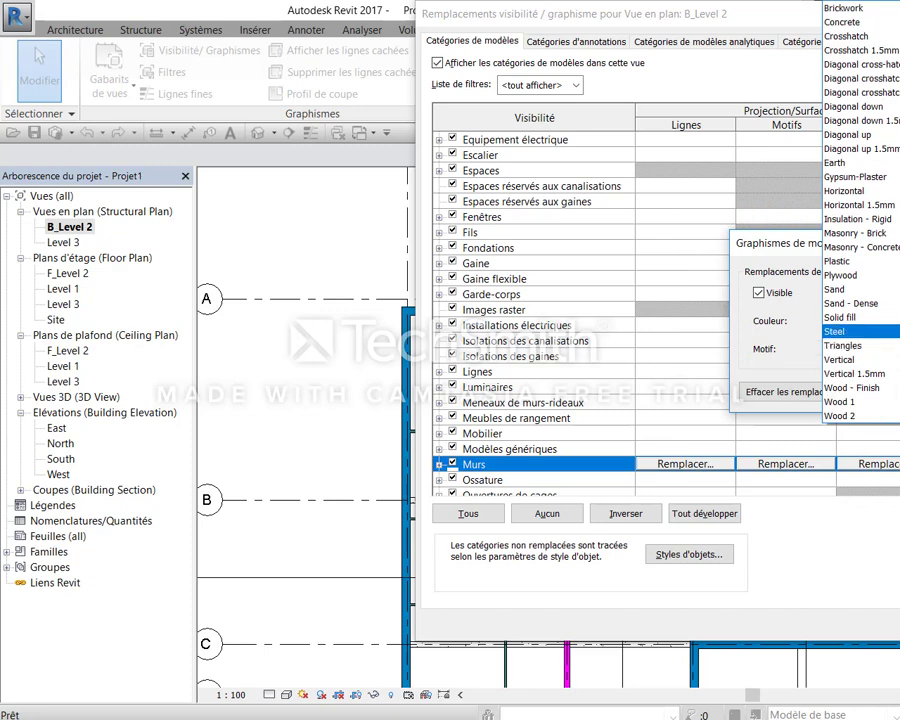
left_click(790, 356)
key("Return")
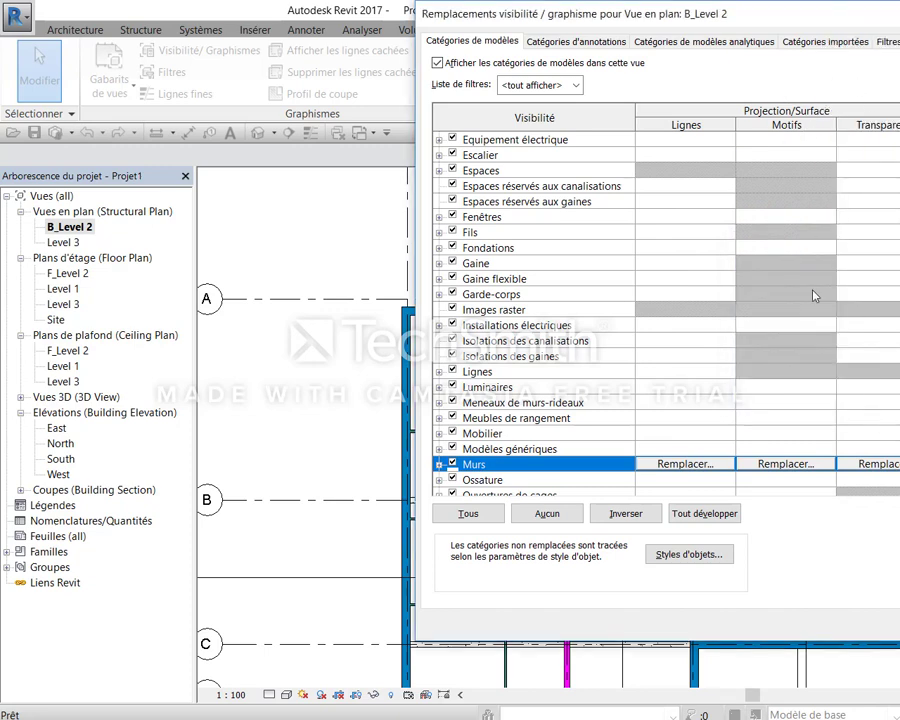
Override the walls' surface fill with a yellow Solid fill
left_click(800, 464)
left_click(833, 321)
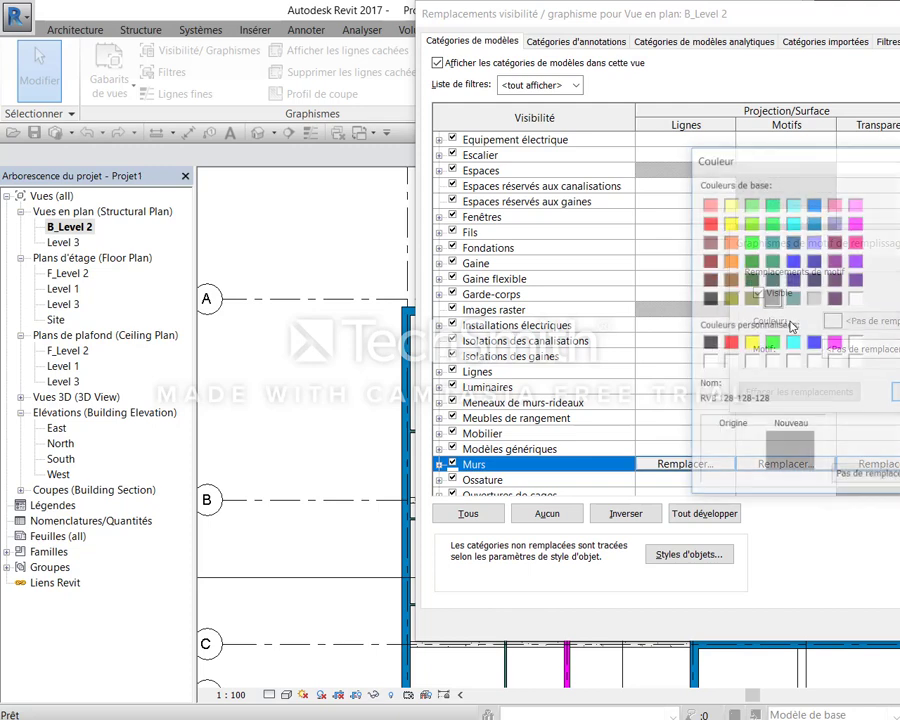
left_click(729, 224)
key("Return")
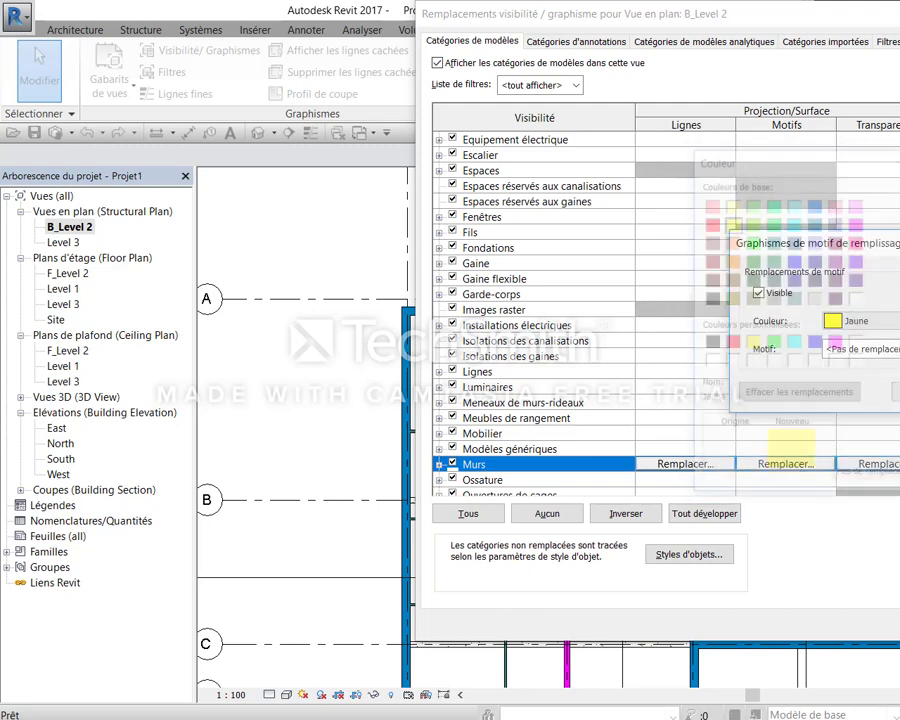
left_click(889, 348)
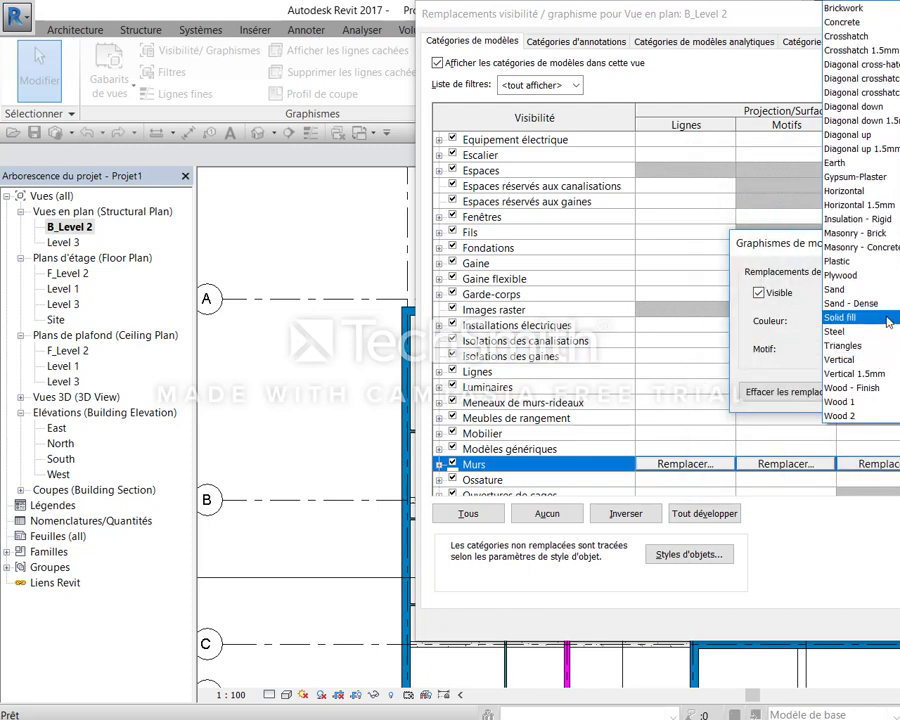
left_click(845, 317)
key("Return")
key("Return")
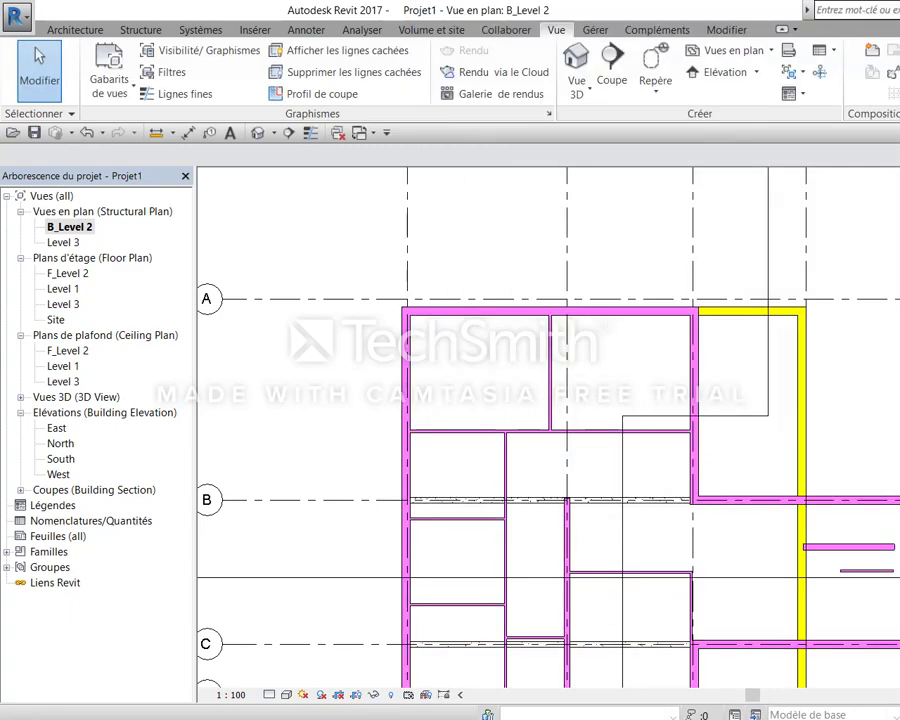
scroll(899, 576, "down", 2)
middle_click_drag(899, 591, 840, 416)
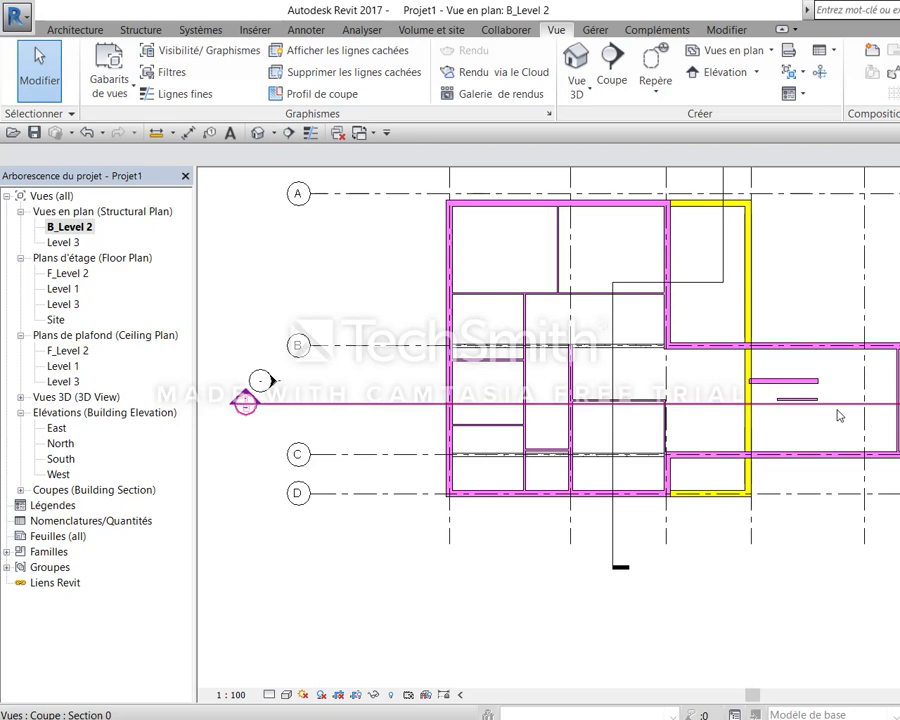
left_click(631, 206)
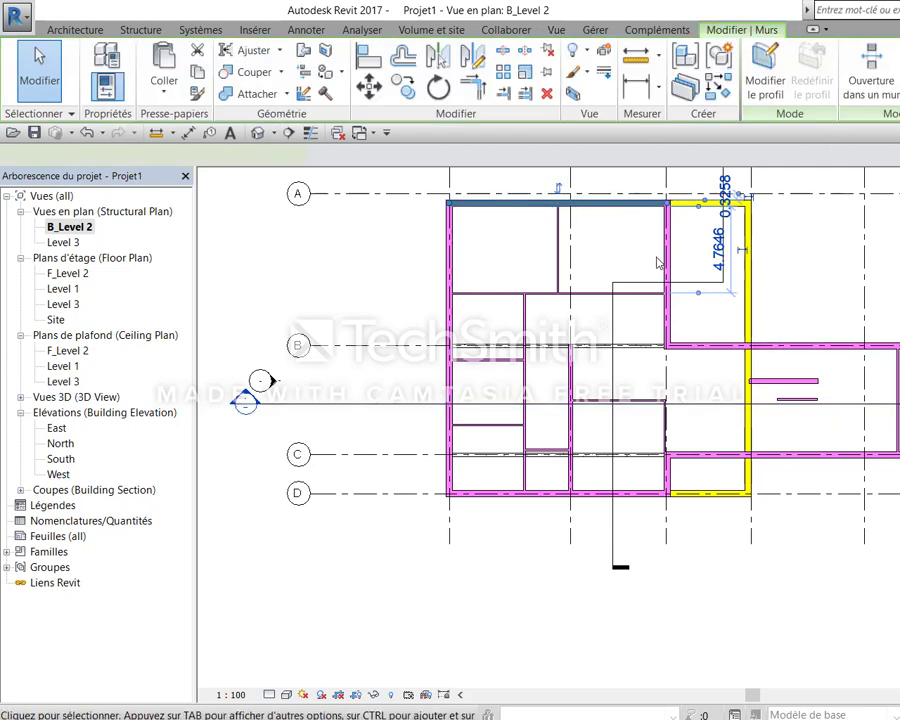
key("h")
key("h")
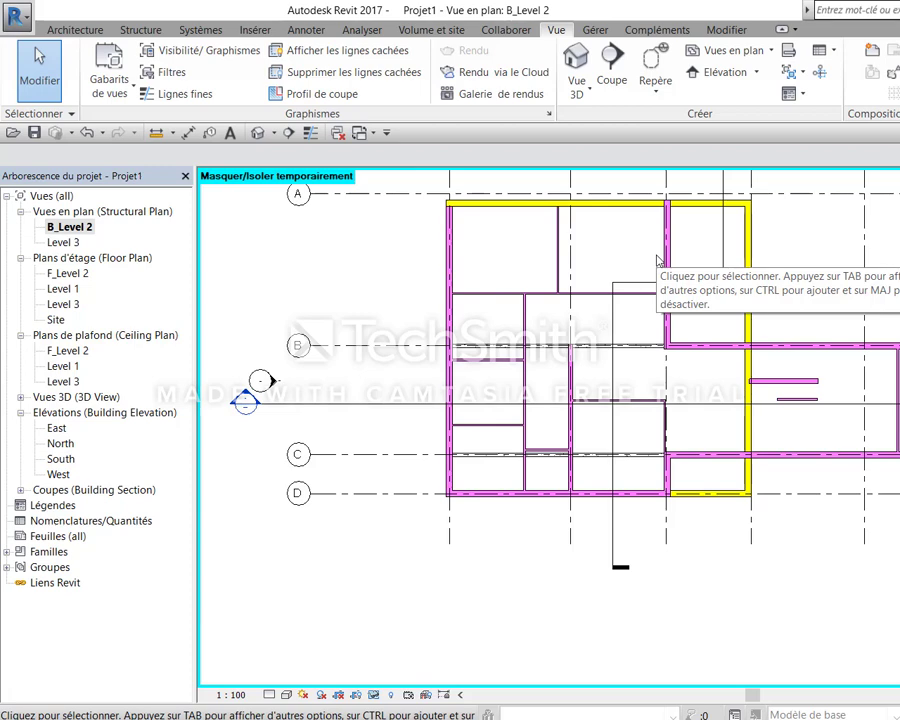
key("h")
key("r")
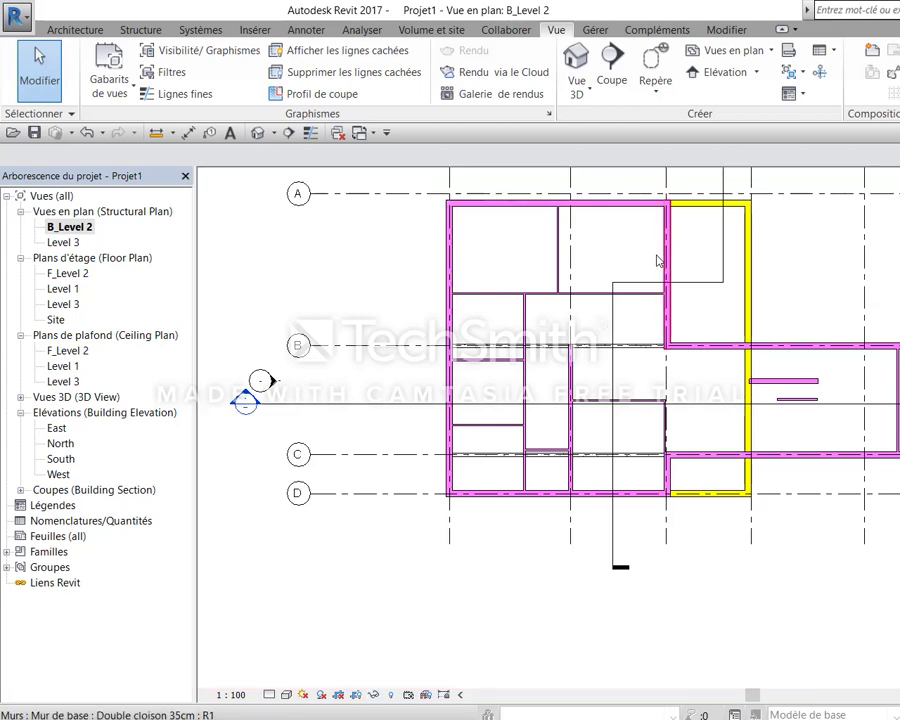
scroll(822, 582, "down", 2)
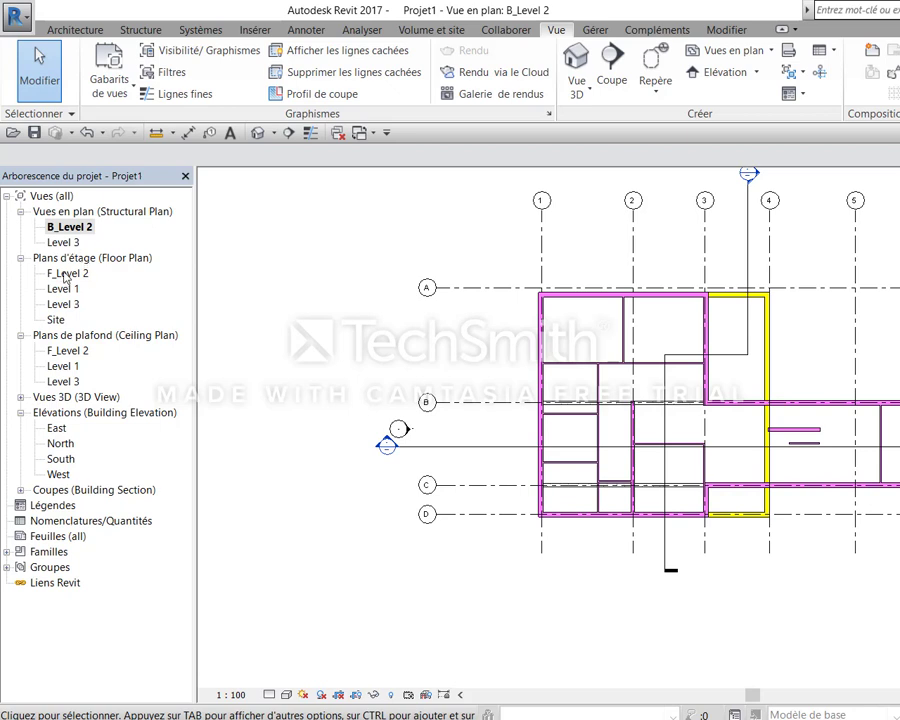
Switch to the Level 1 floor plan and zoom to the Bureau room's top wall
double_click(68, 275)
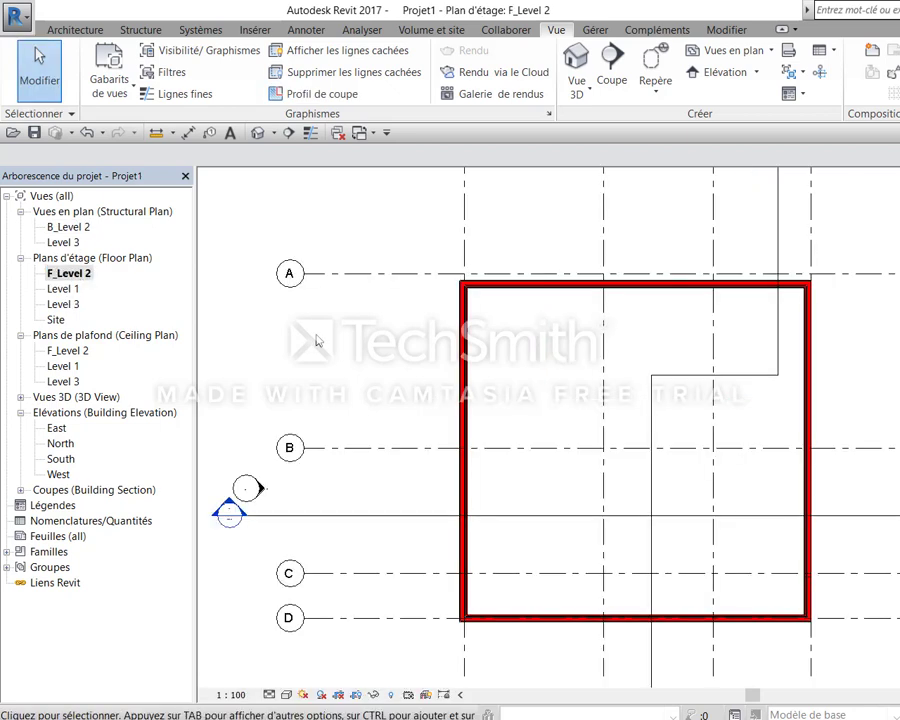
double_click(63, 289)
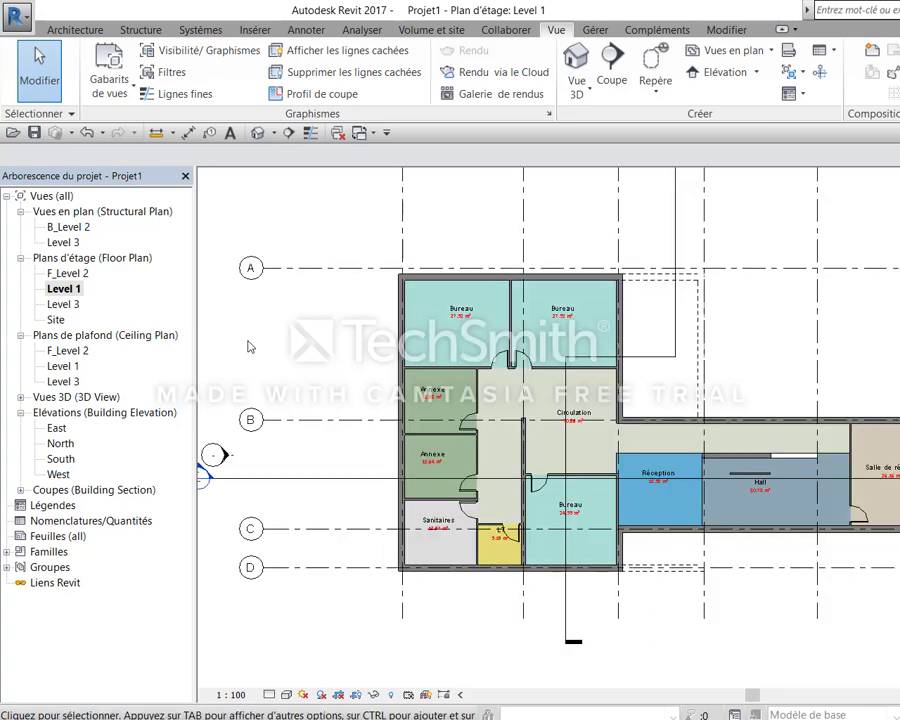
scroll(580, 300, "up", 4)
scroll(613, 325, "up", 3)
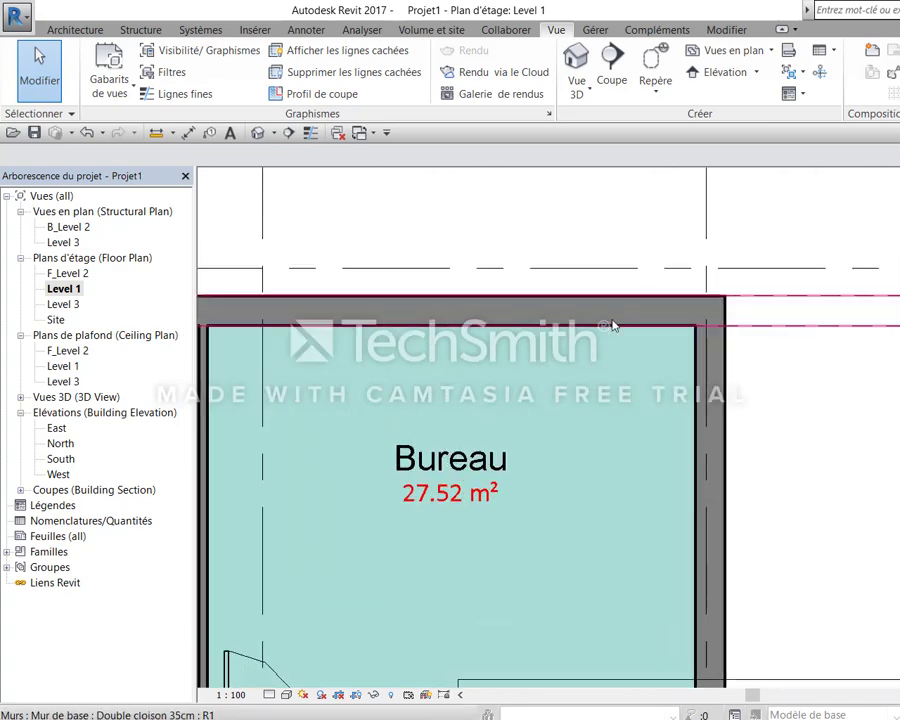
middle_click_drag(613, 325, 418, 446)
Drag grid line A down into the Bureau room, then back up slightly
left_click(610, 361)
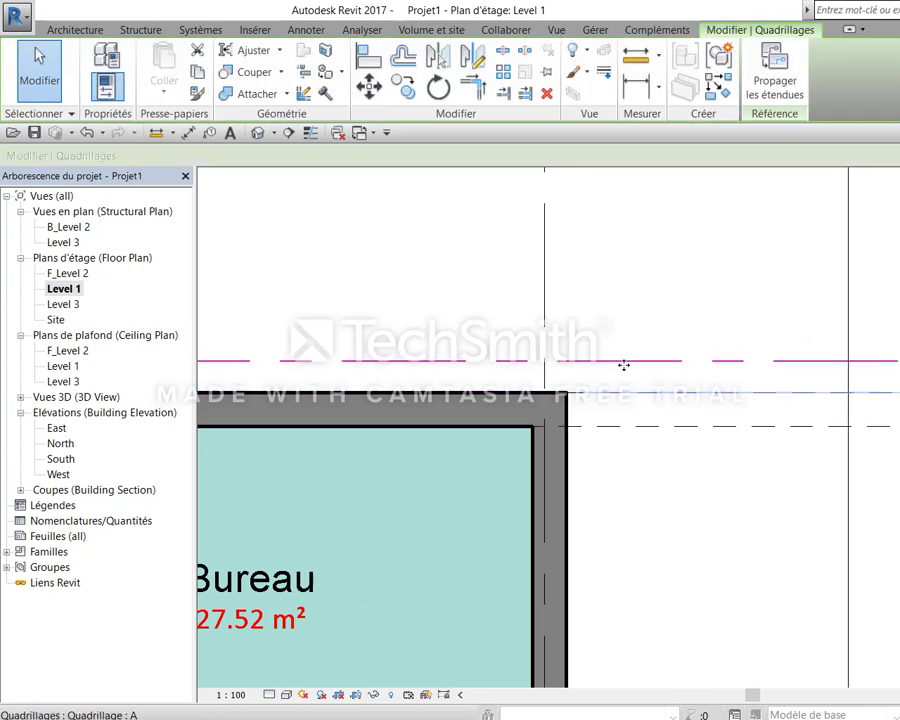
mouse_move(626, 359)
left_mouse_down()
mouse_move(623, 498)
mouse_move(660, 430)
left_mouse_up()
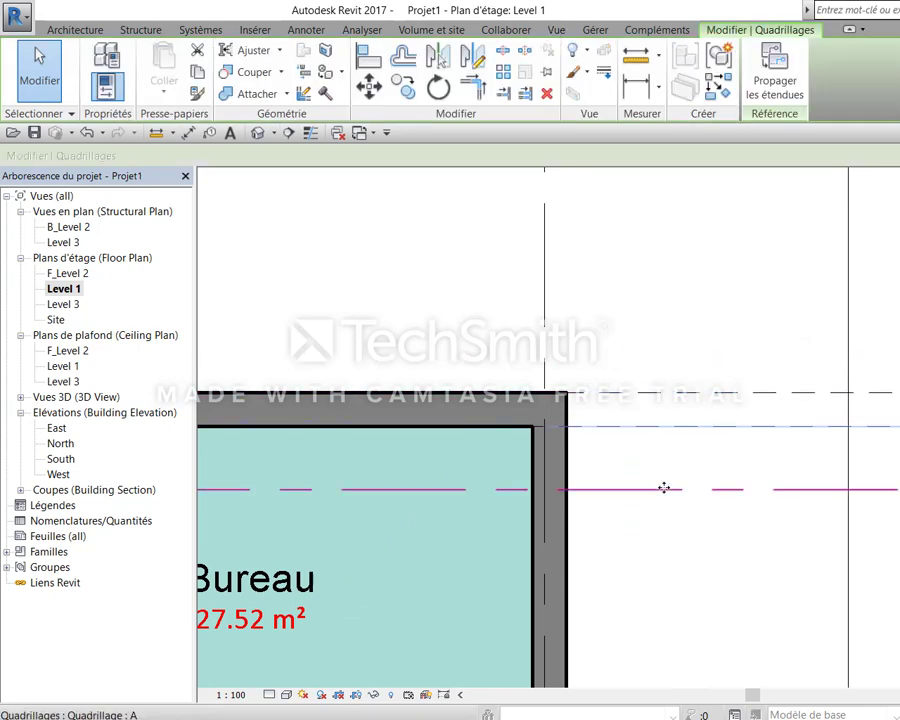
scroll(664, 487, "down", 3)
scroll(664, 487, "down", 3)
scroll(700, 524, "up", 4)
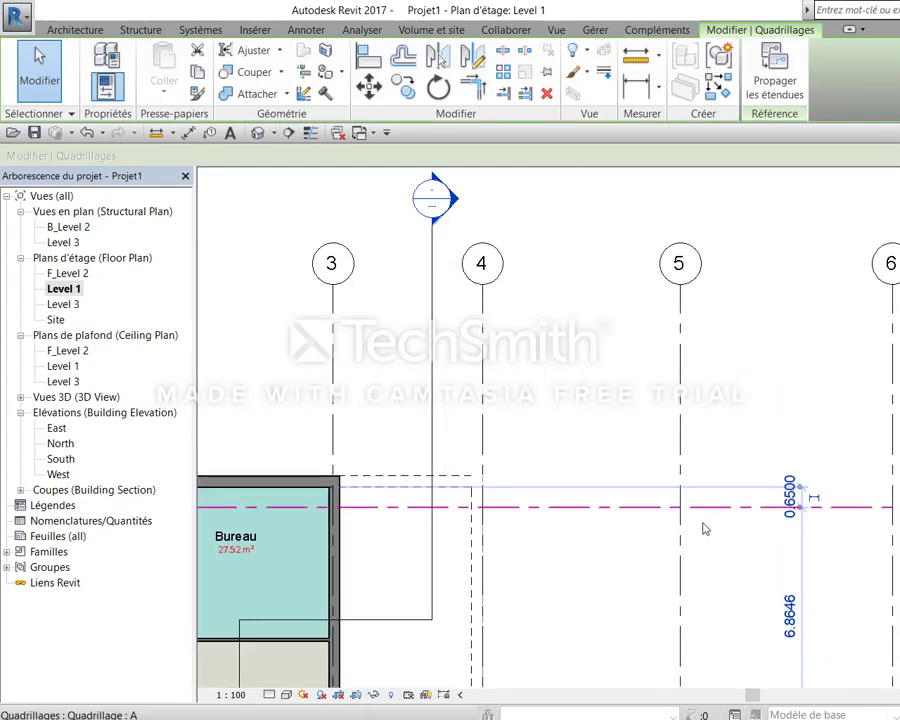
scroll(591, 507, "up", 2)
left_click_drag(581, 500, 580, 460)
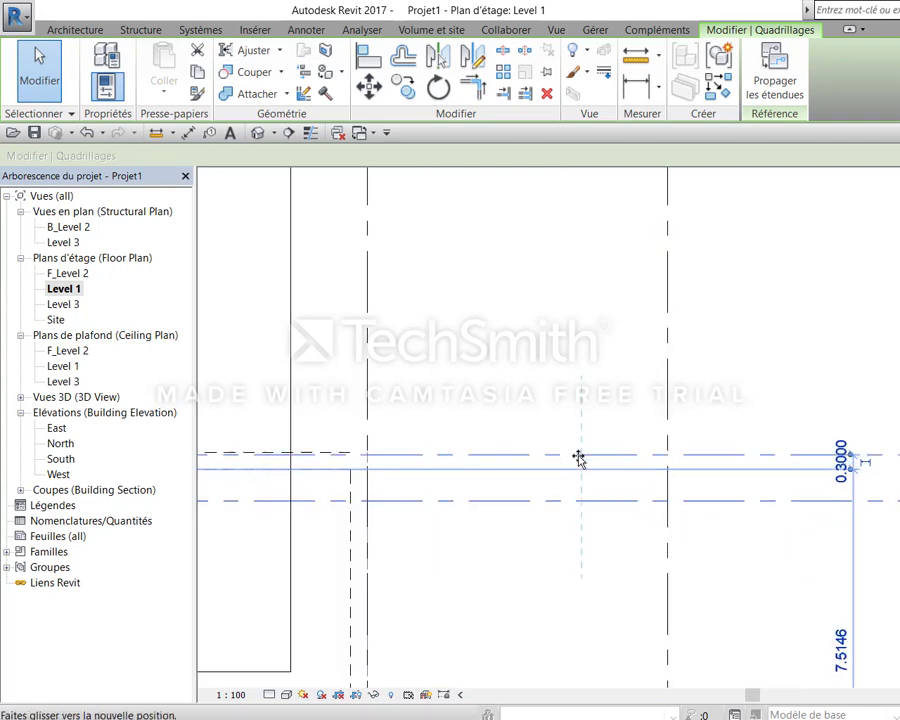
scroll(836, 482, "up", 3)
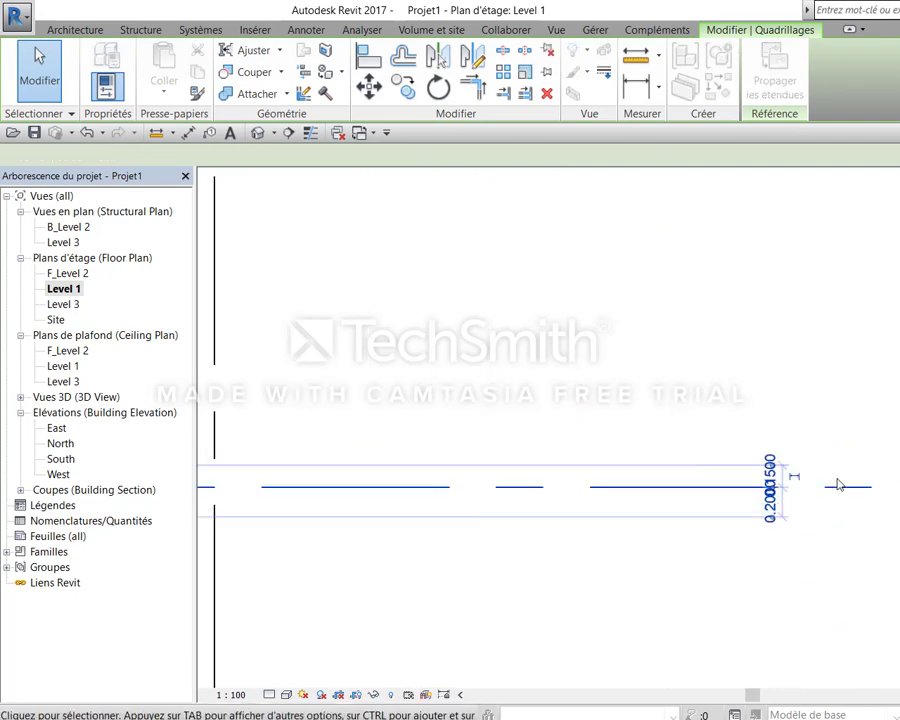
scroll(727, 539, "up", 2)
Change grid A's 0.2000 temporary dimension to 0.1250, then move to the Circulation room corner
left_click(699, 538)
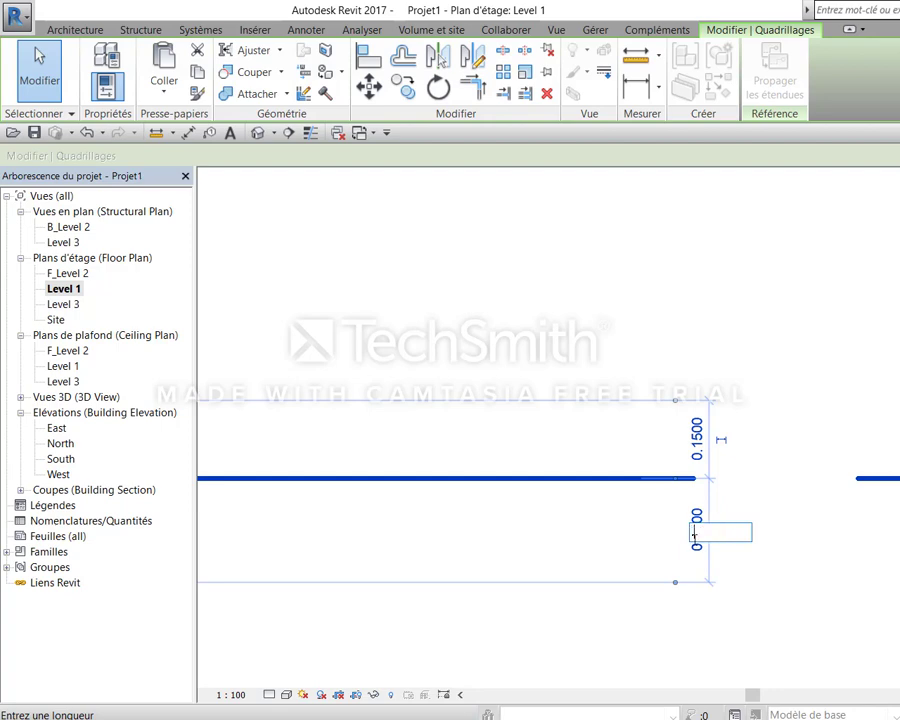
type(".125")
key("Return")
left_click(786, 344)
scroll(718, 350, "down", 2)
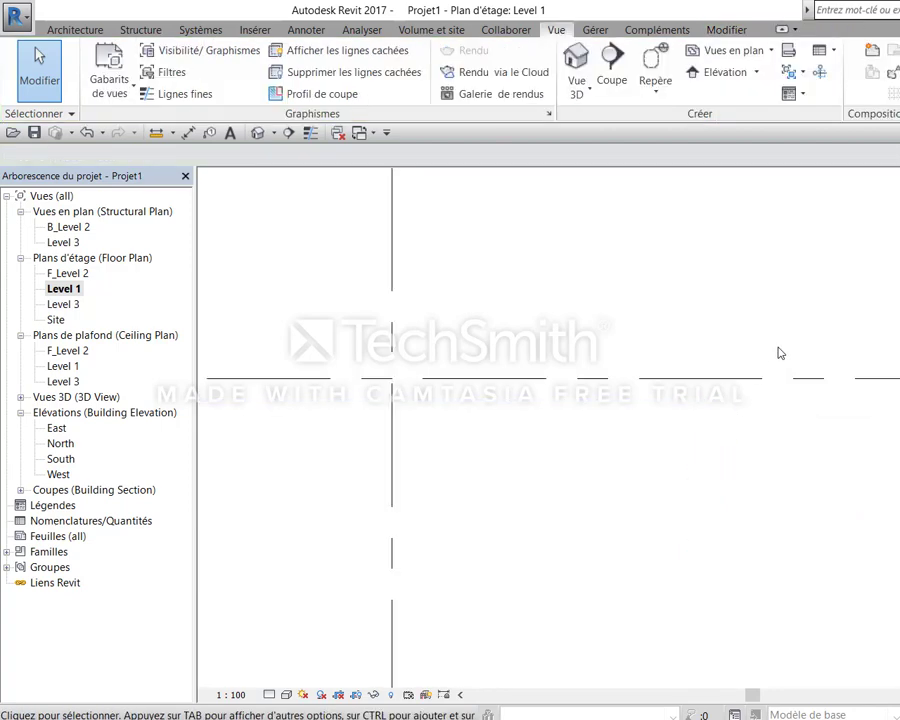
scroll(726, 392, "down", 2)
scroll(640, 440, "down", 3)
middle_click_drag(546, 482, 765, 410)
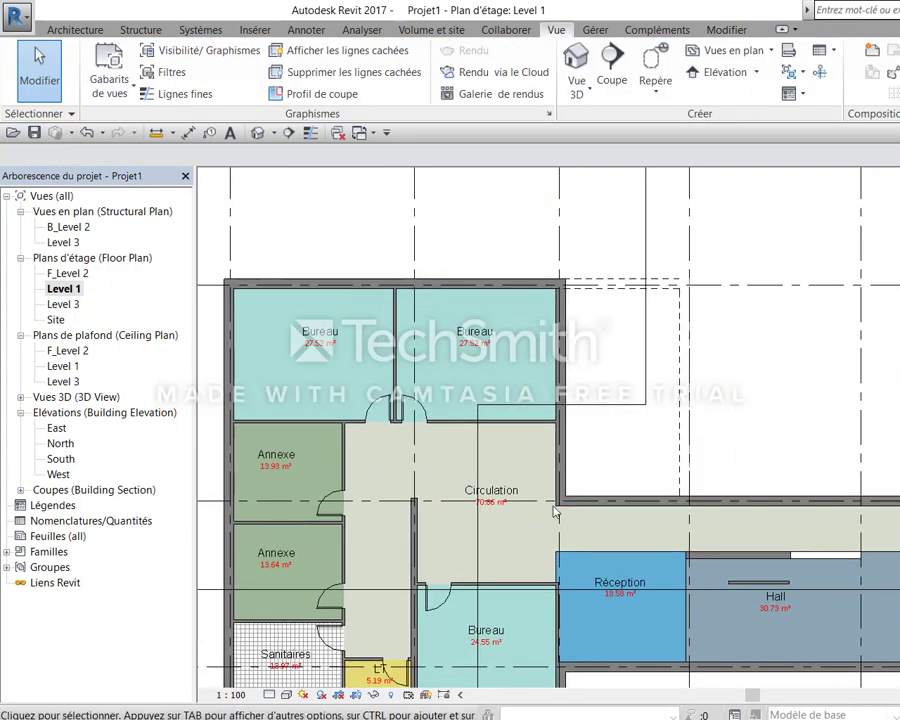
scroll(668, 492, "up", 4)
scroll(668, 492, "up", 2)
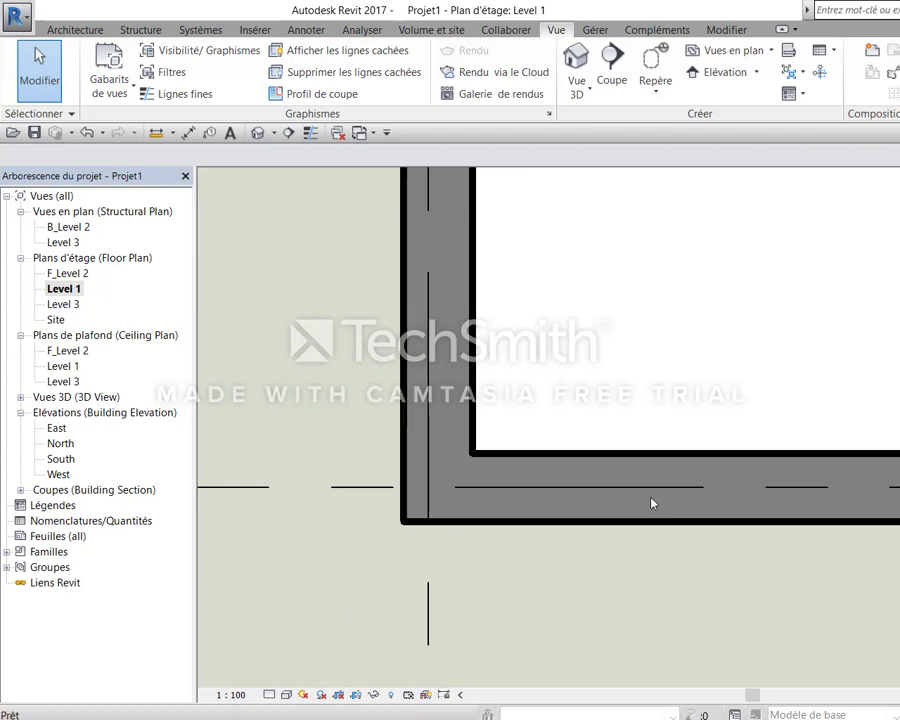
Place a 0.18 aligned dimension from the Circulation wall's bottom face to the grid line
key("d")
key("i")
left_click(645, 522)
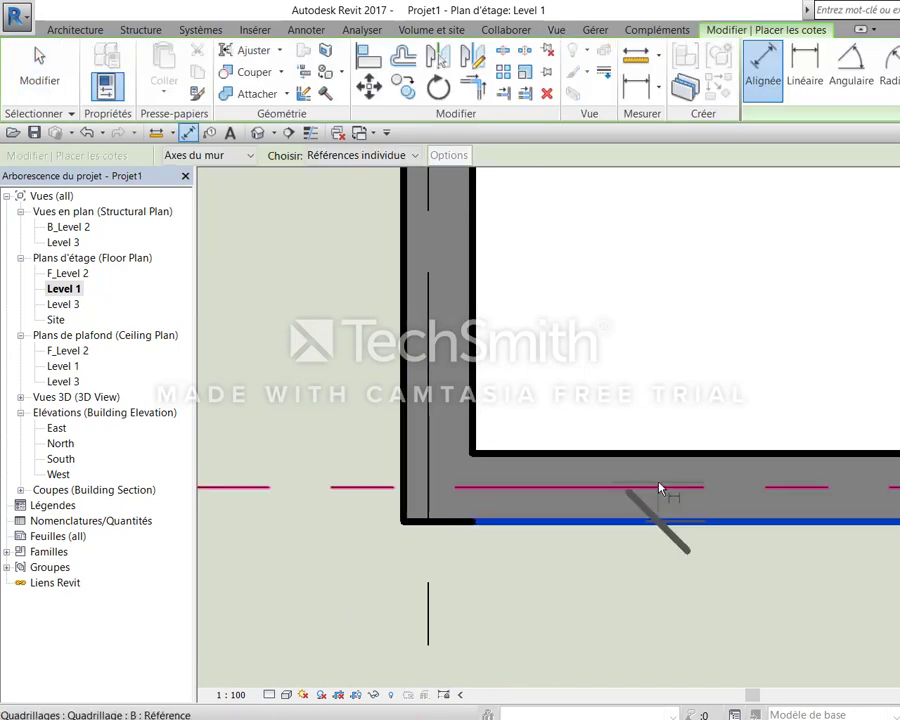
left_click(656, 487)
left_click(675, 345)
key("Escape")
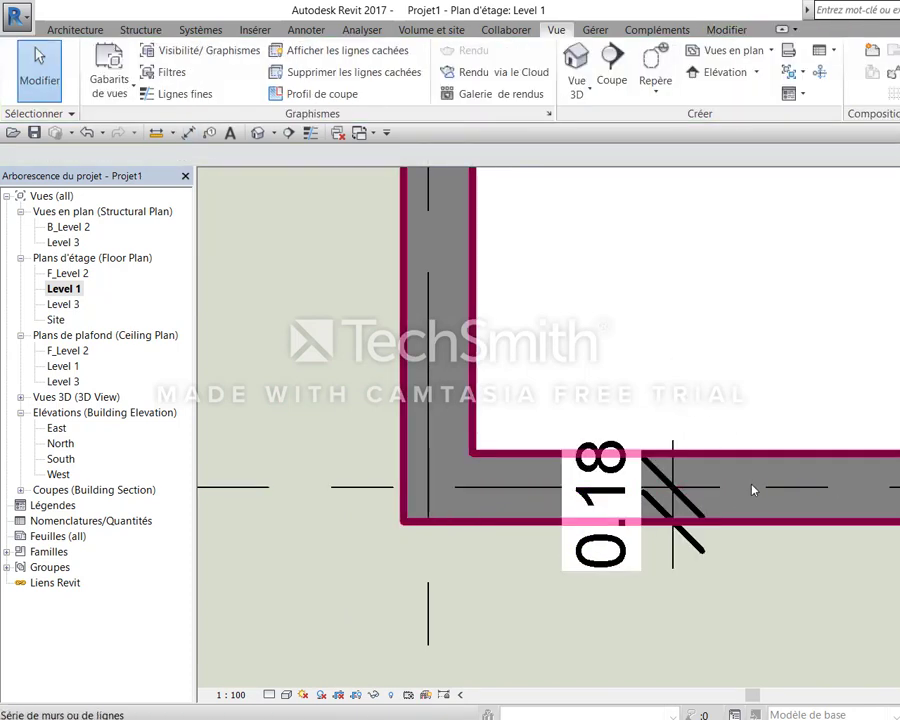
Change that grid's temporary dimension to 0.125 so it sits 0.13 from the wall
left_click(753, 490)
left_click(630, 500)
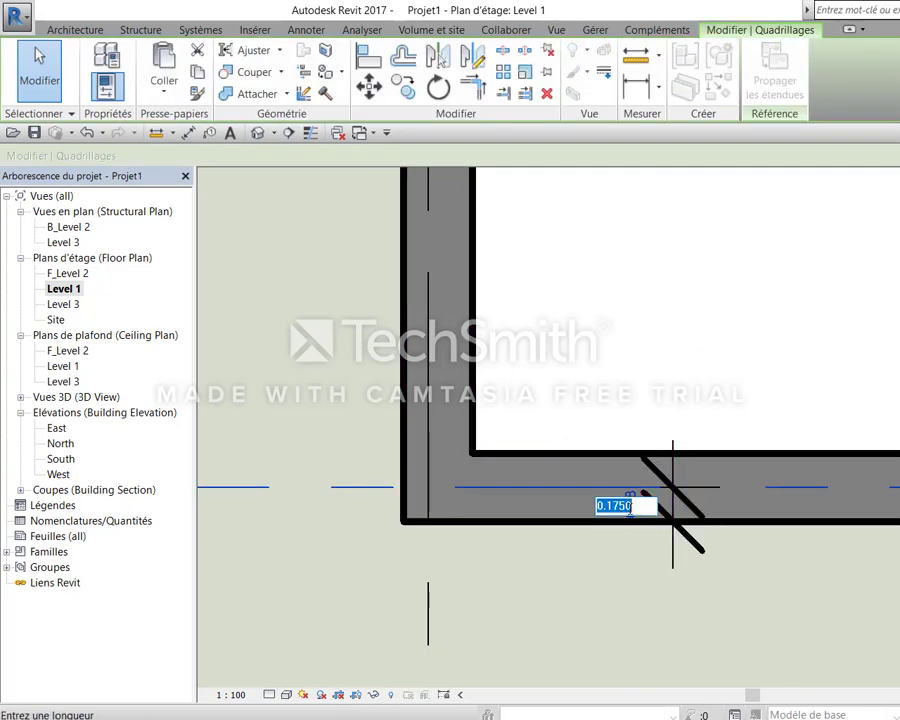
key("BackSpace")
type("0.125")
key("Return")
key("Escape")
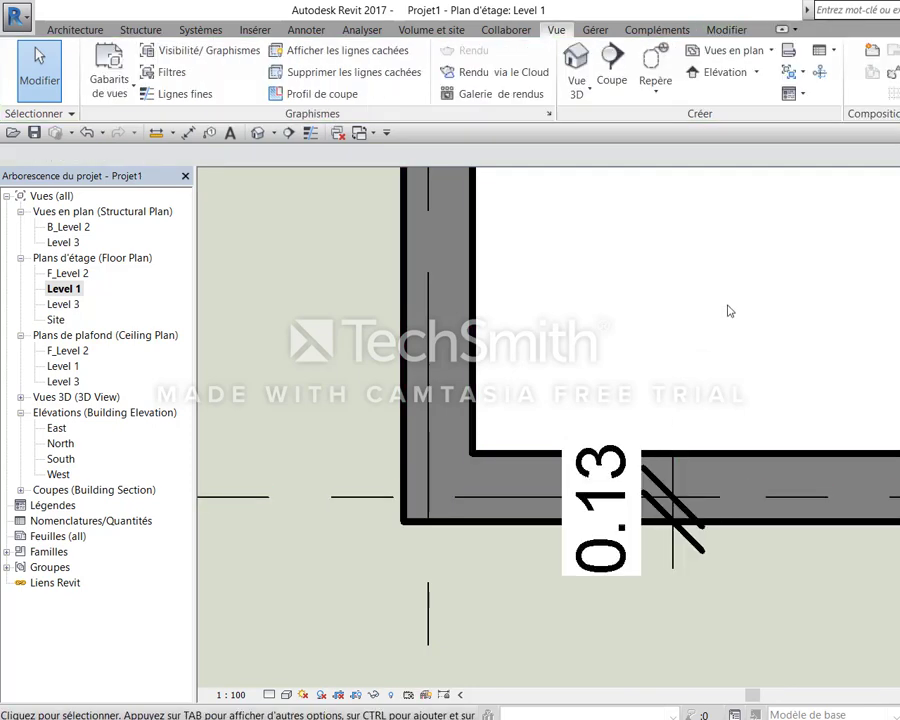
Move to Hall and Salle de réunion and begin a dimension from the wall face there
scroll(650, 444, "down", 5)
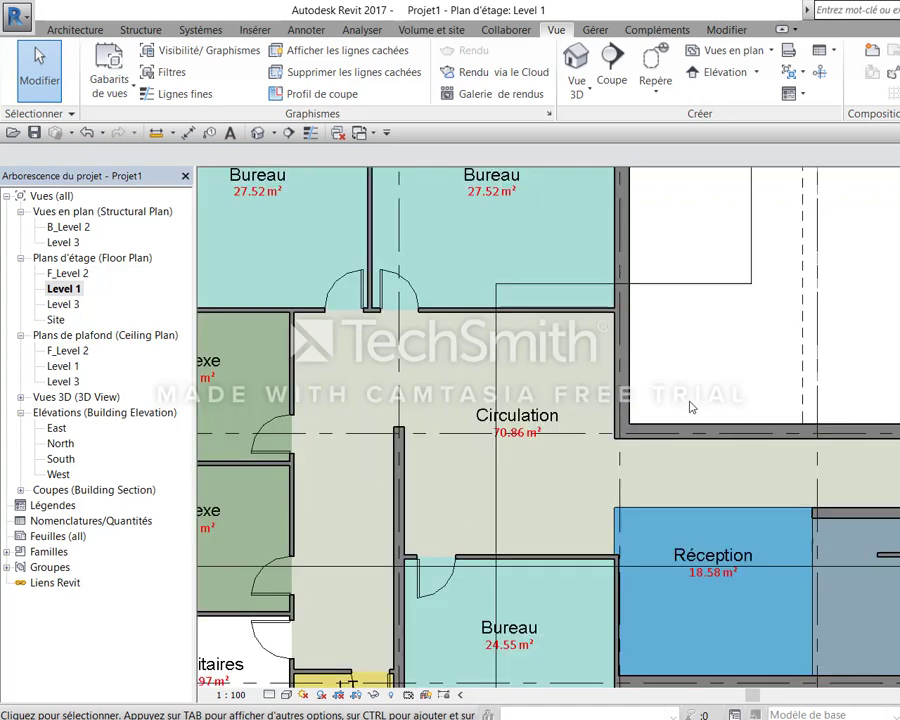
mouse_move(832, 444)
middle_mouse_down()
mouse_move(699, 446)
mouse_move(400, 358)
middle_mouse_up()
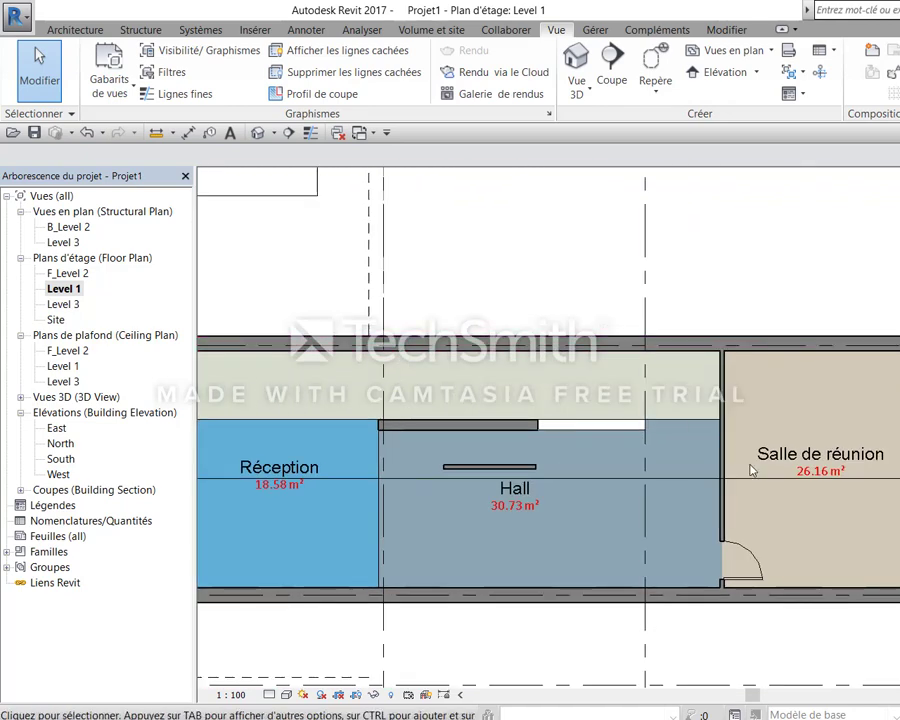
scroll(880, 595, "up", 2)
scroll(880, 595, "up", 3)
key("d")
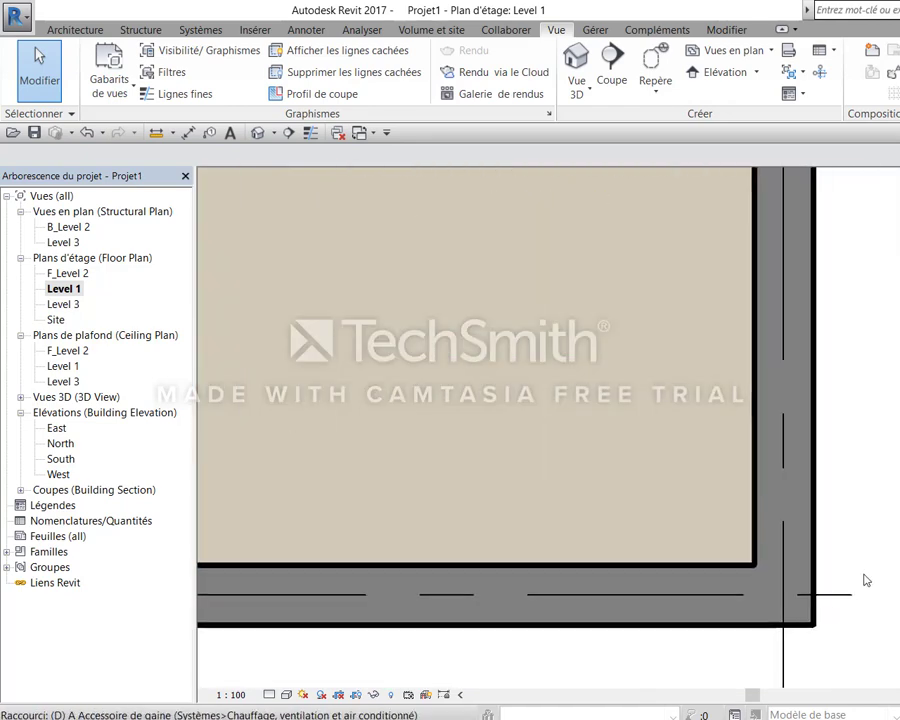
key("i")
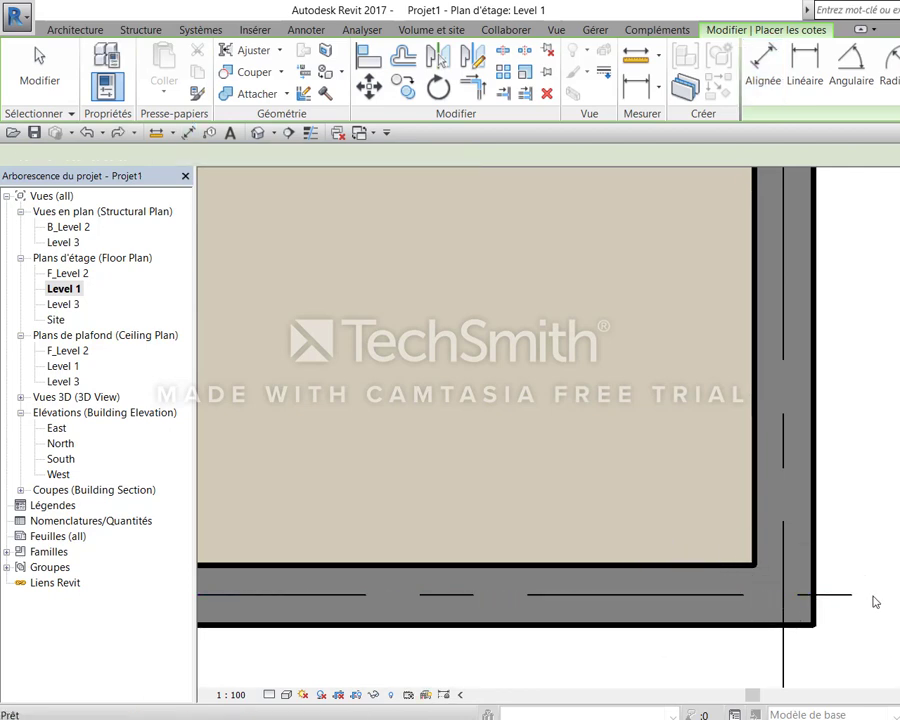
key("d")
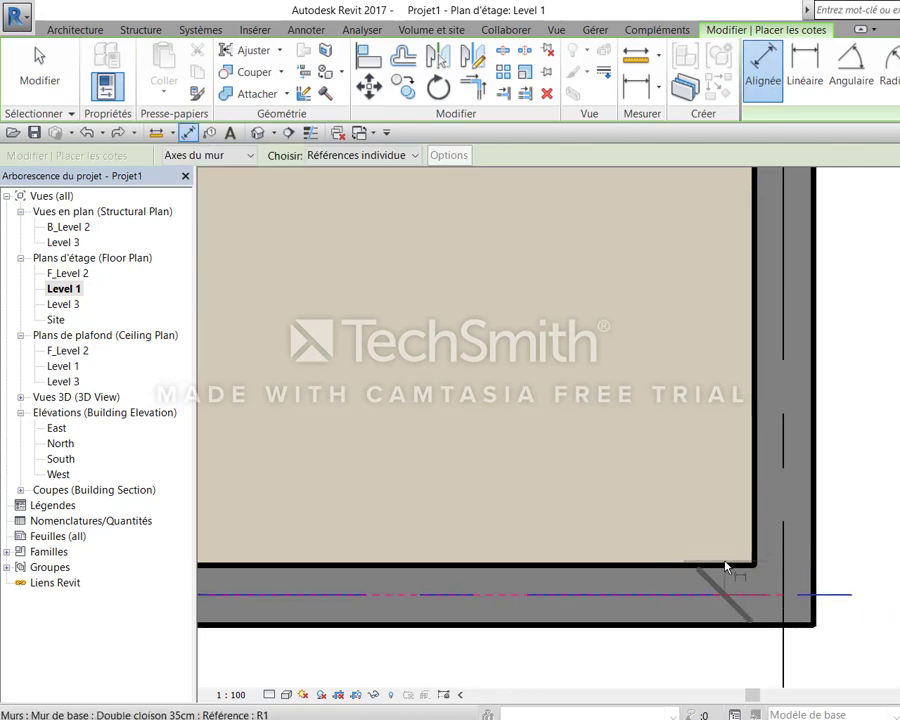
left_click(727, 568)
scroll(727, 568, "down", 1)
middle_click_drag(870, 484, 770, 510)
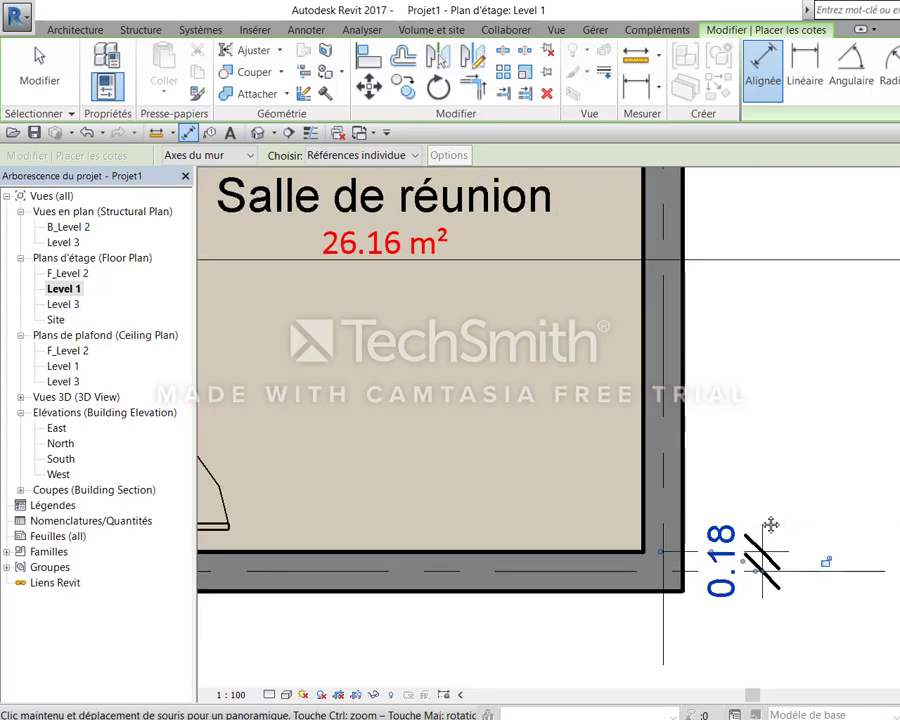
key("Escape")
key("Escape")
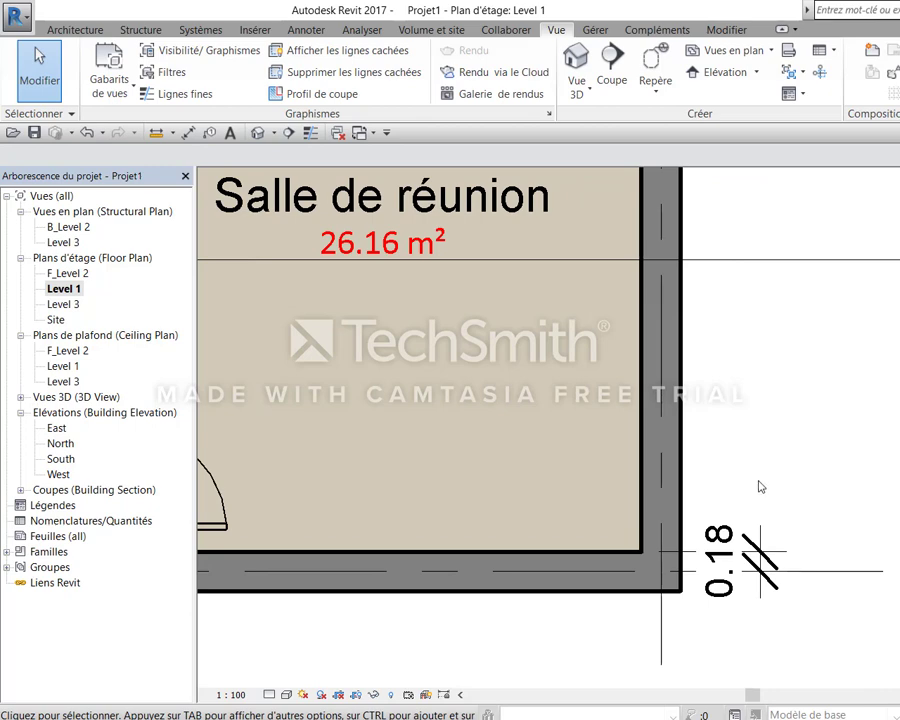
Restart Aligned Dimension with its references set to Wall Faces instead of centerlines
key("d")
key("i")
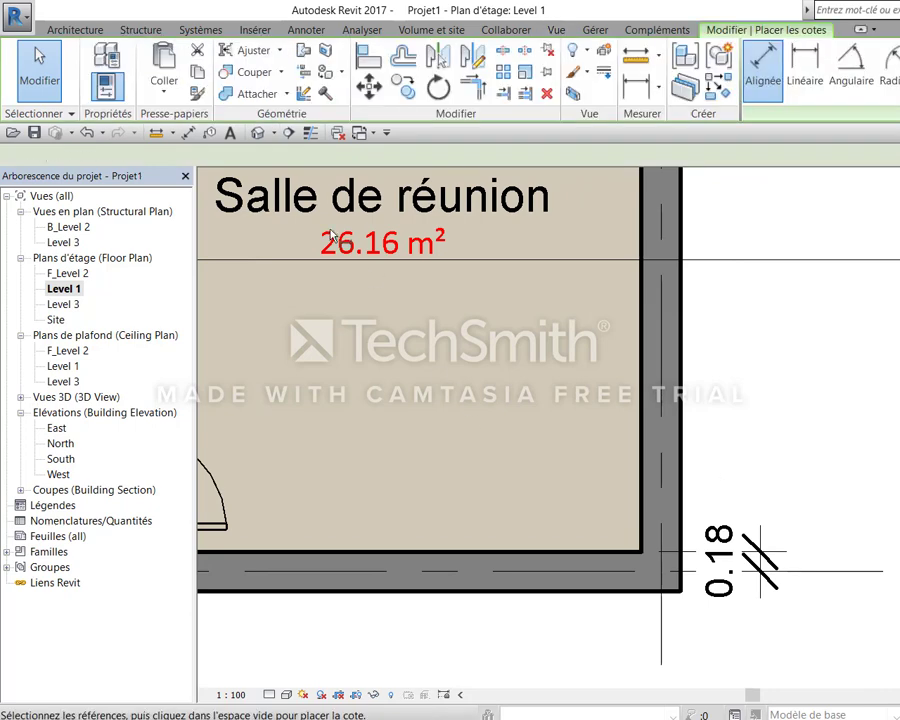
left_click(226, 157)
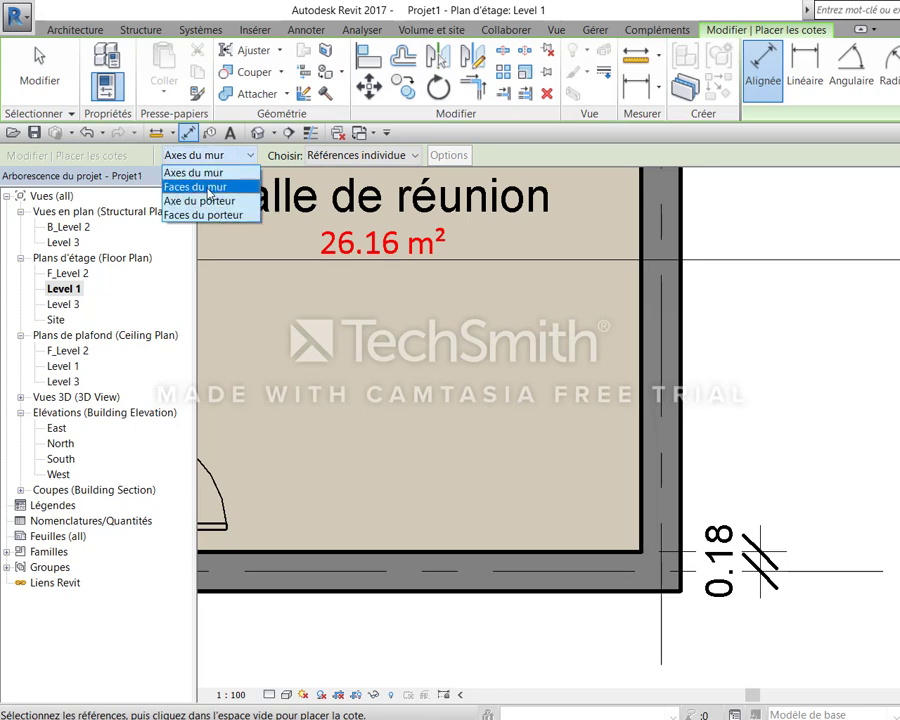
left_click(205, 185)
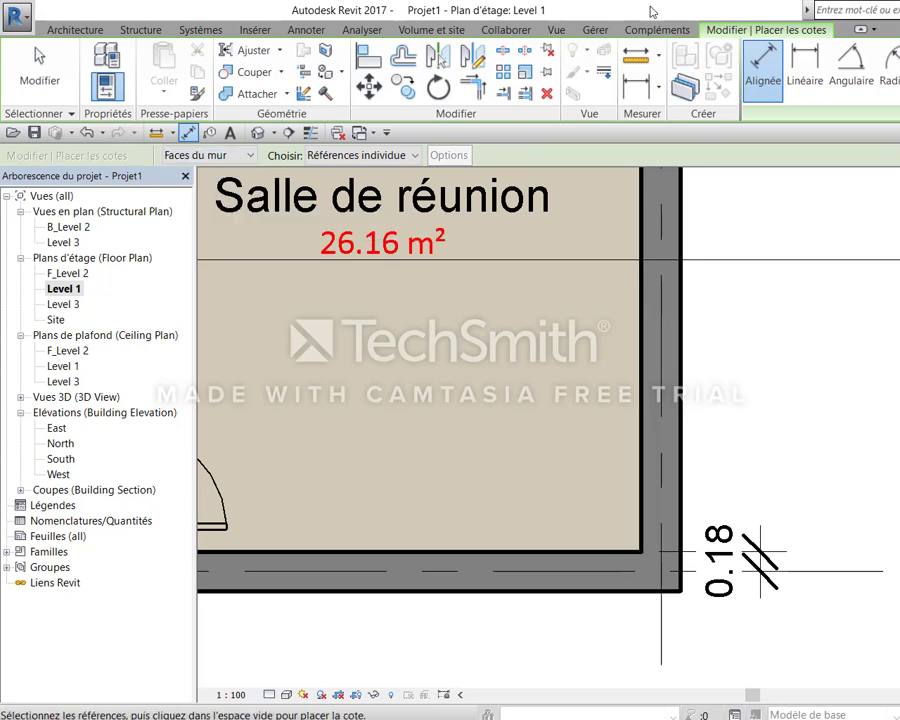
left_click(600, 29)
Set temporary dimensions to measure from wall faces in Additional Settings
left_click(290, 75)
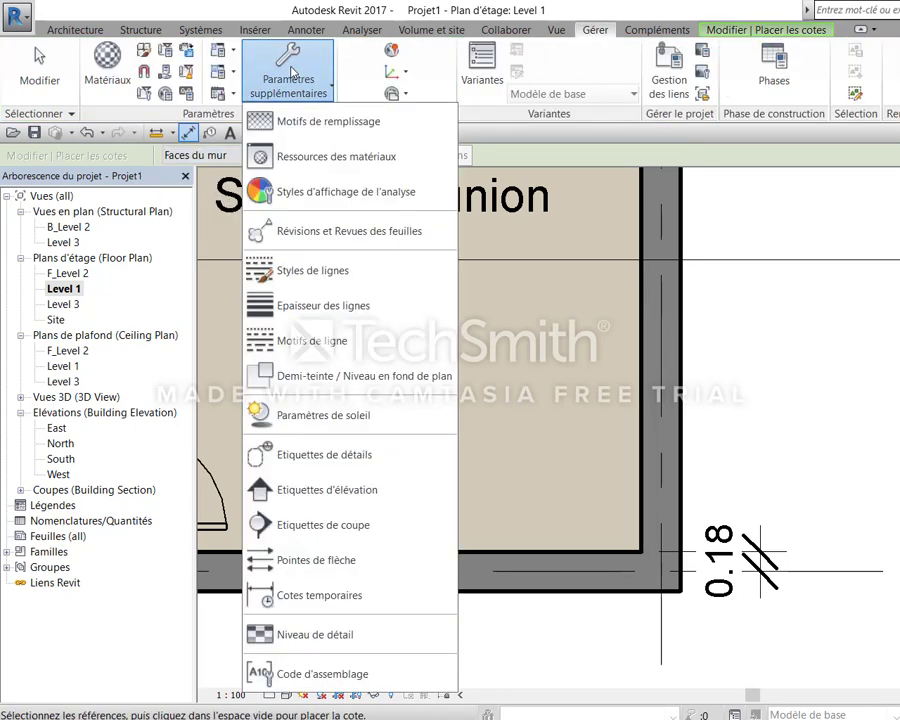
left_click(376, 598)
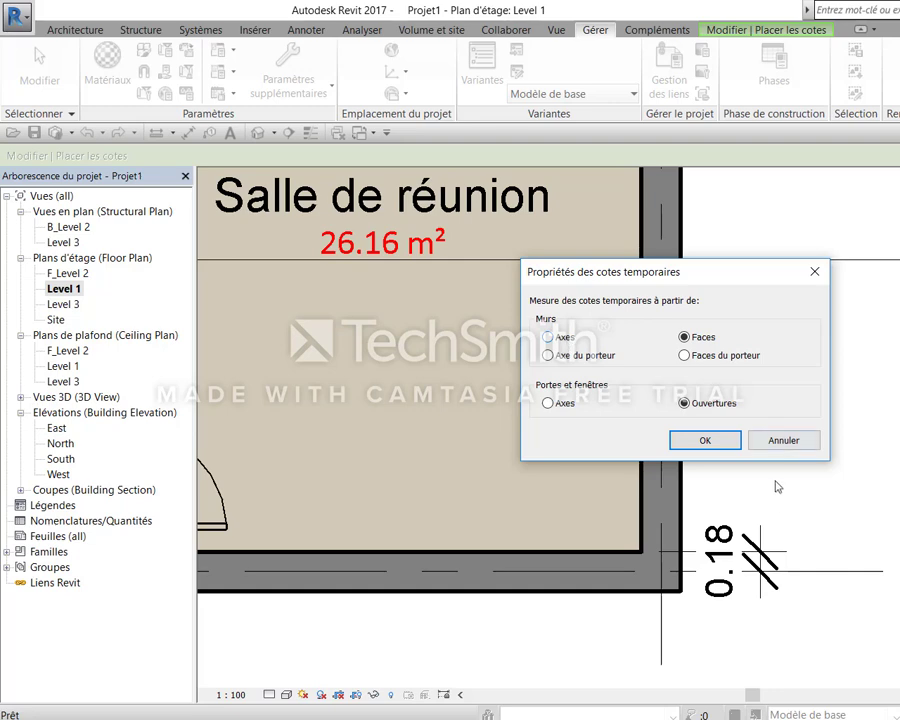
left_click(705, 441)
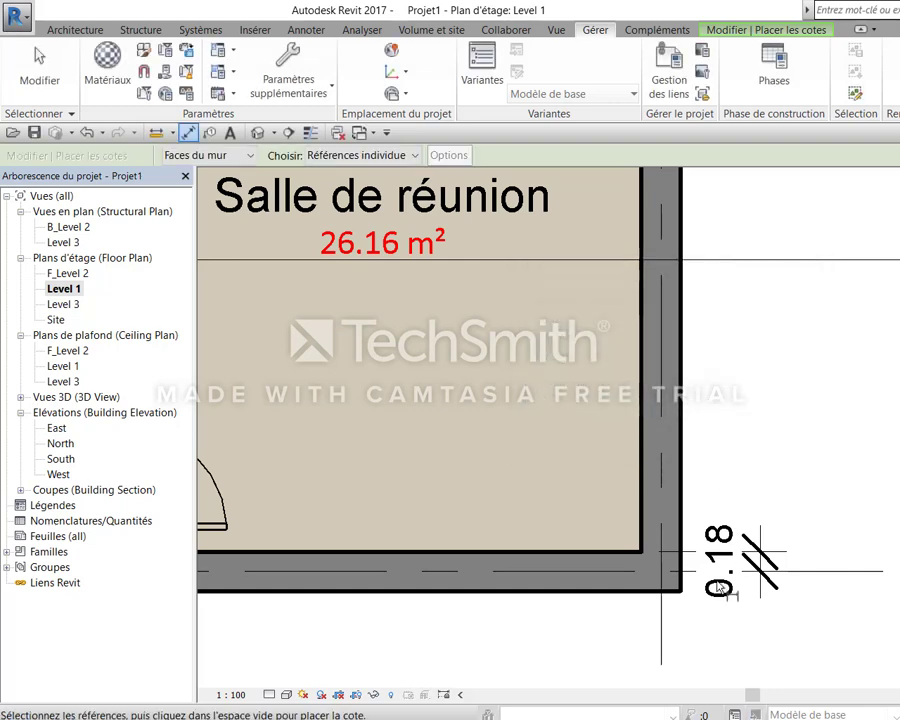
key("Escape")
Change the Salle de réunion grid's 0.1750 dimension to 0.125 and check the resulting 0.13
left_click(835, 580)
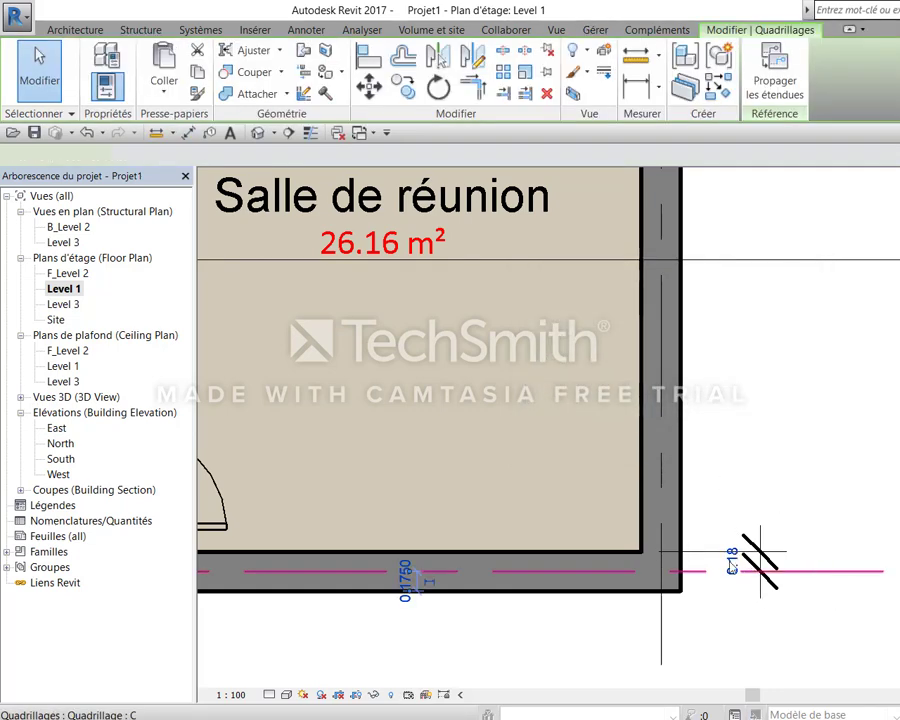
left_click(716, 562)
type(".125")
key("Return")
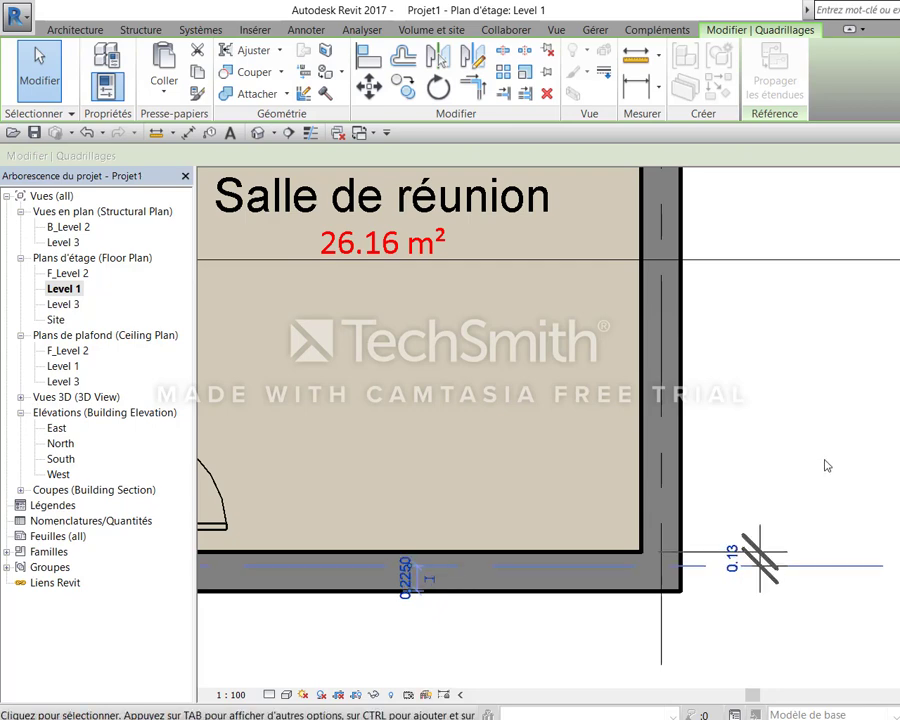
left_click(822, 462)
left_click(736, 566)
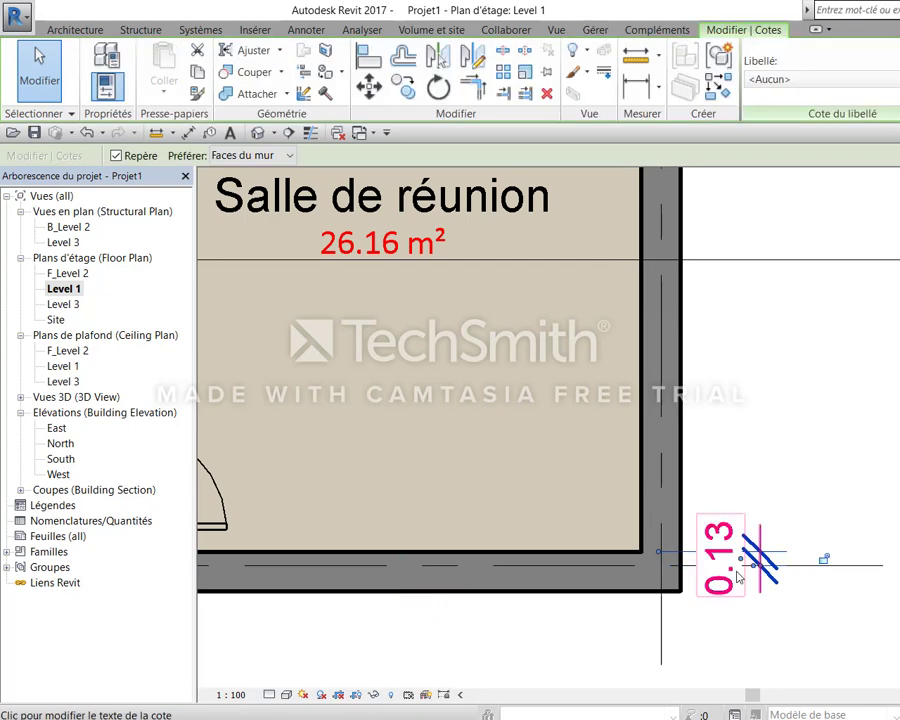
left_click(768, 502)
scroll(783, 479, "down", 4)
scroll(772, 472, "down", 2)
middle_click_drag(772, 472, 838, 521)
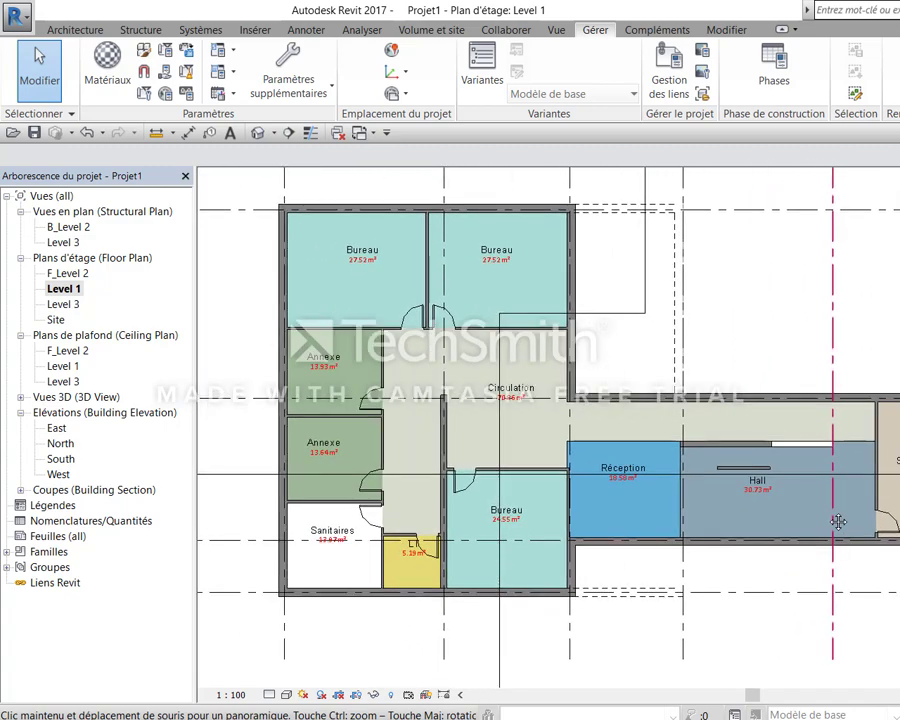
Frame the whole Level 1 plan with grids 1–6 and A–D, then start Structural Column (CL)
mouse_move(838, 521)
middle_mouse_down()
mouse_move(462, 583)
mouse_move(578, 562)
middle_mouse_up()
scroll(650, 584, "up", 2)
scroll(814, 538, "down", 3)
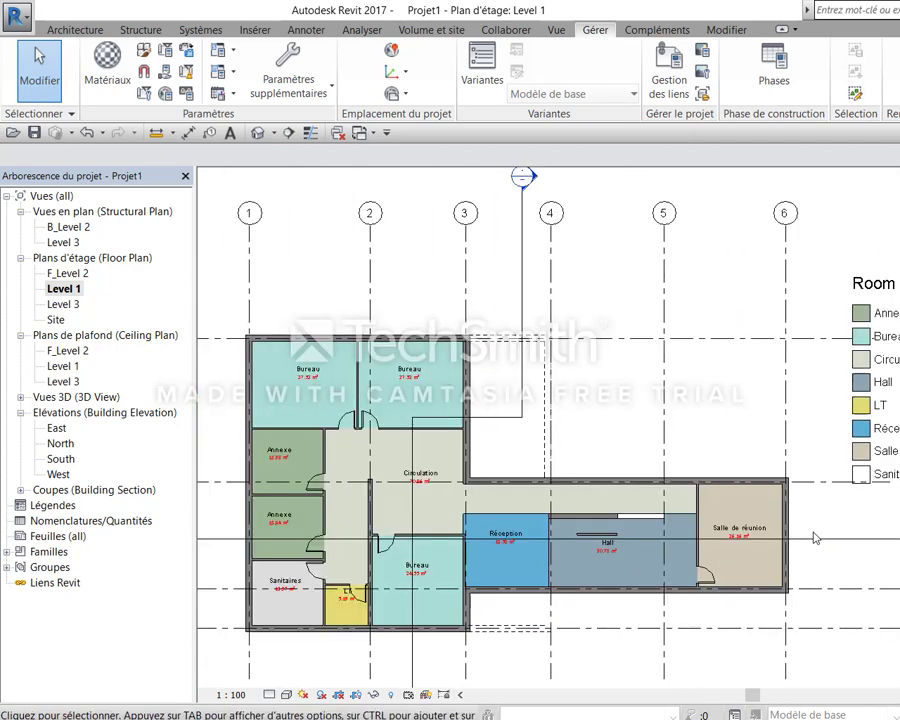
scroll(763, 446, "down", 2)
middle_click_drag(763, 446, 811, 448)
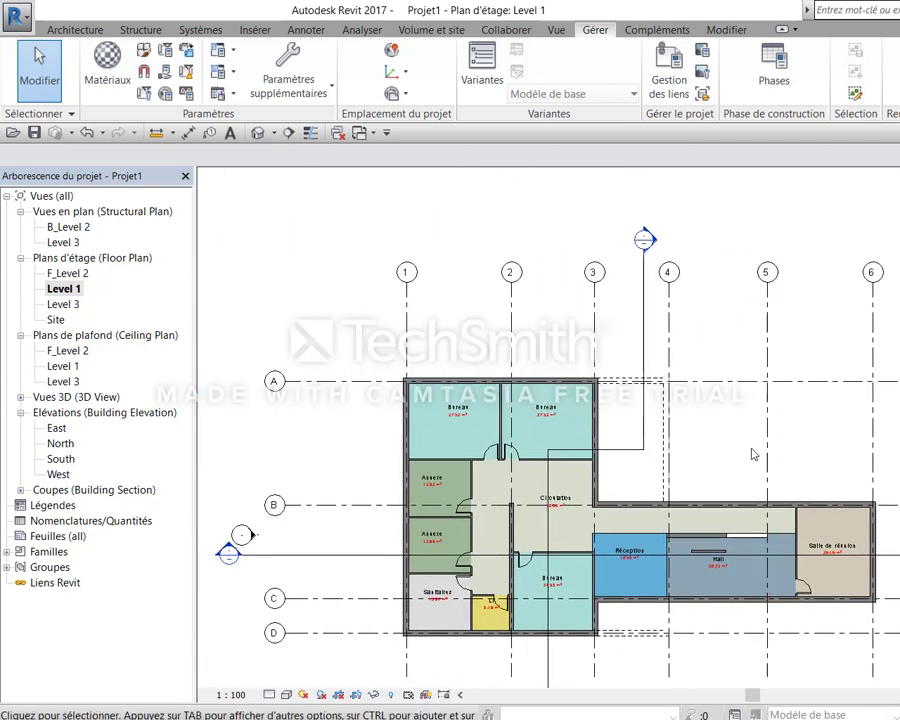
middle_click_drag(702, 448, 660, 413)
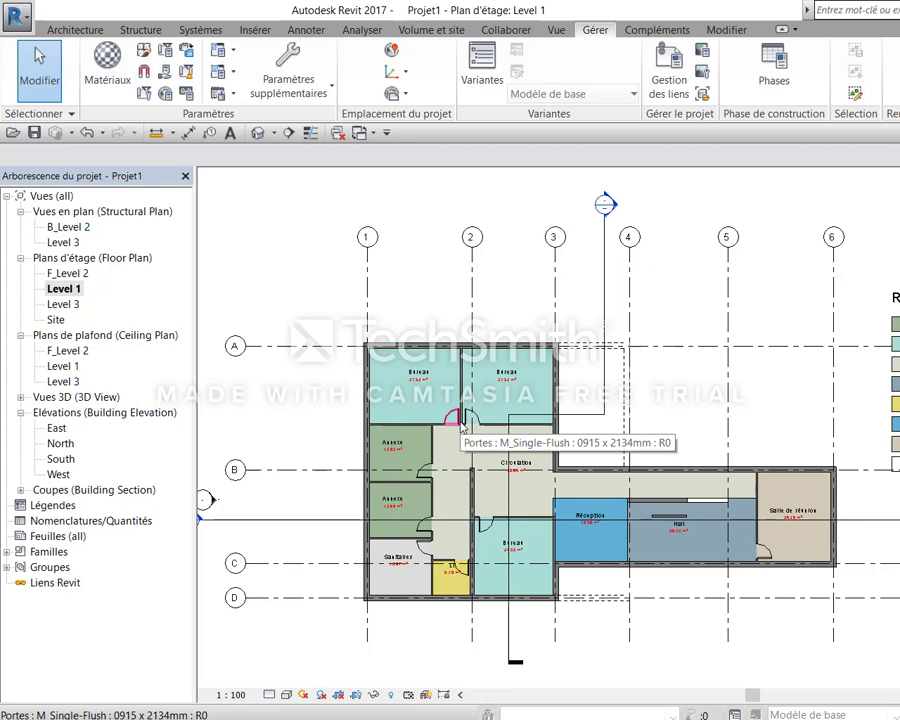
key("c")
key("l")
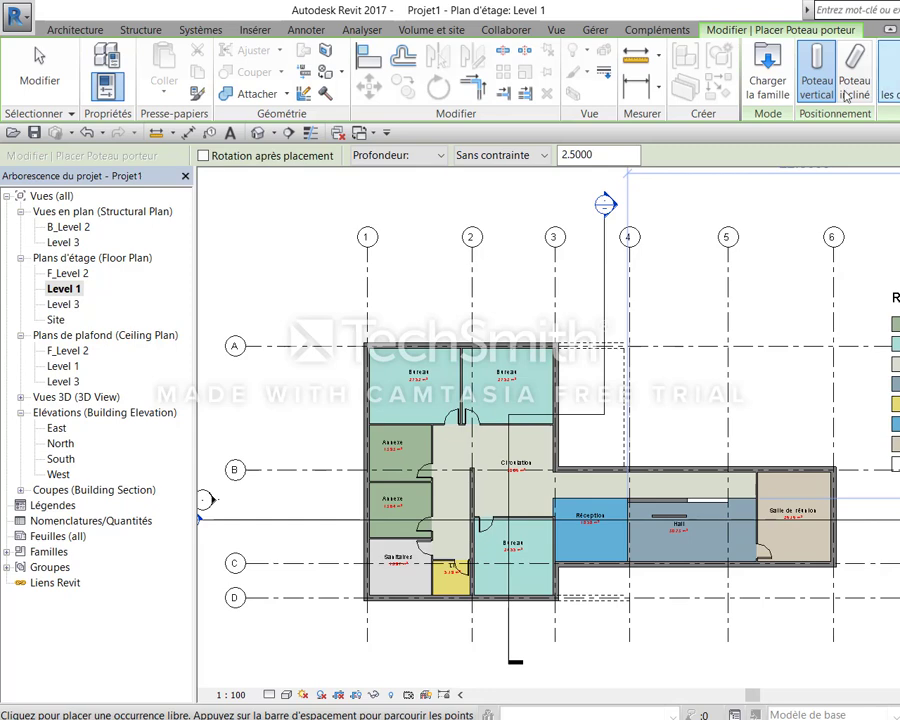
Load M_Concrete-Rectangular-Column from the Structural Columns > Concrete family folder
left_click(767, 75)
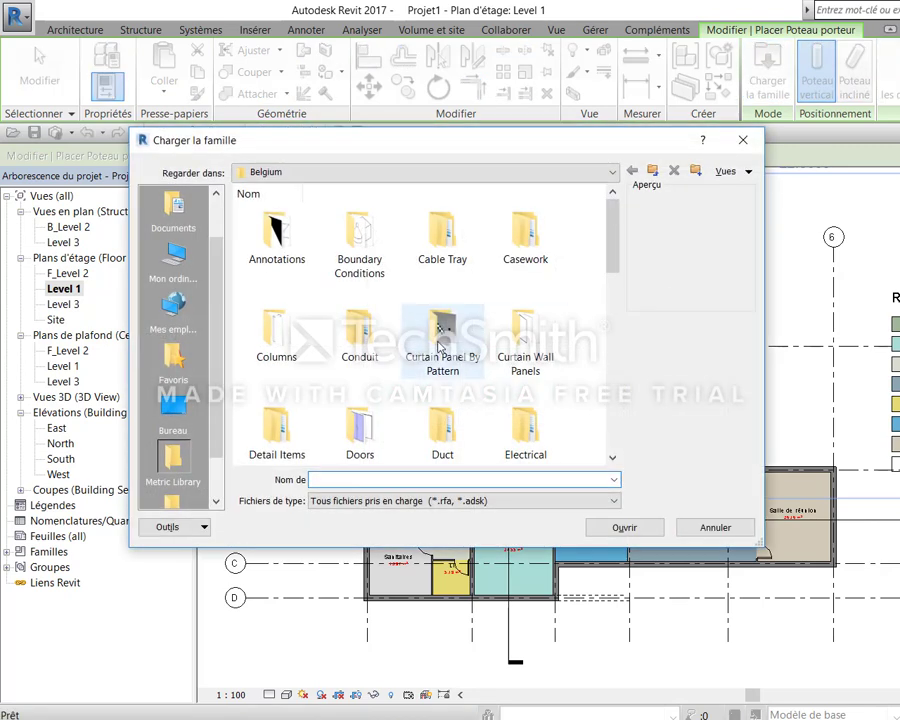
scroll(440, 345, "down", 5)
scroll(445, 290, "down", 1)
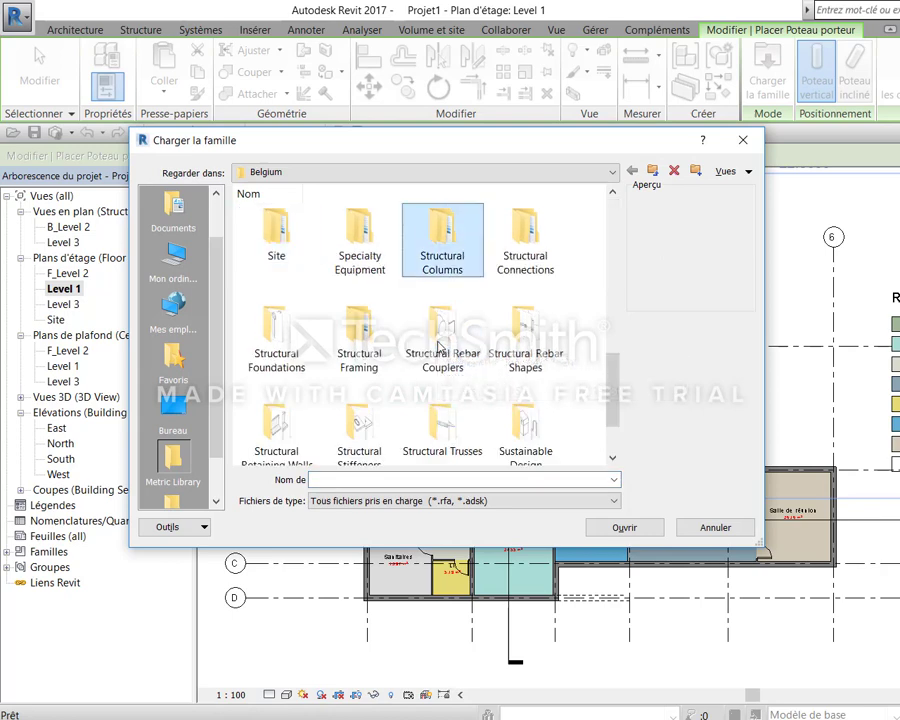
double_click(448, 248)
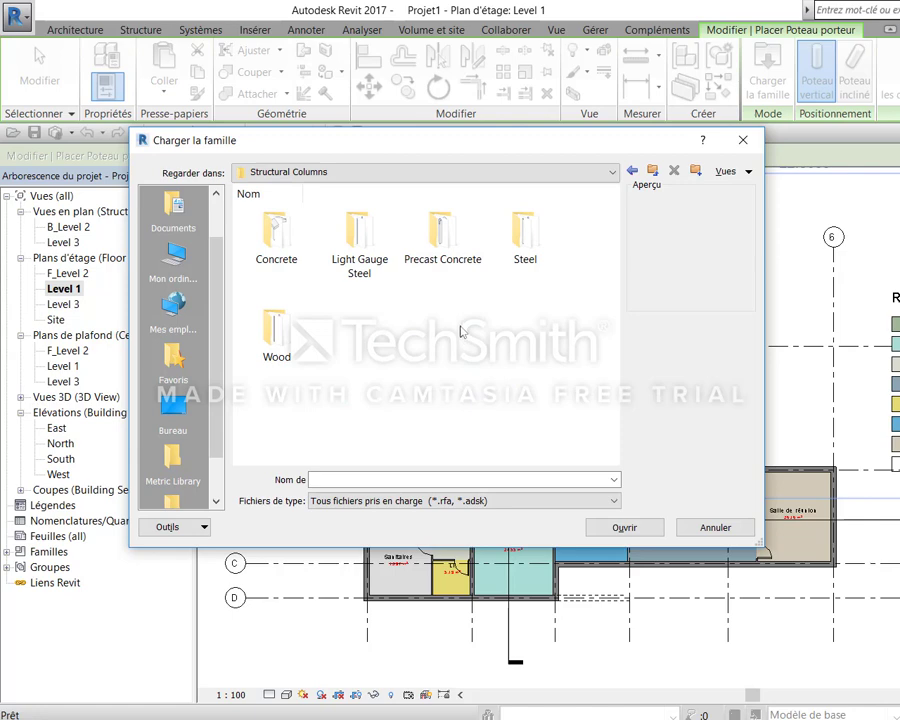
double_click(286, 248)
left_click(386, 371)
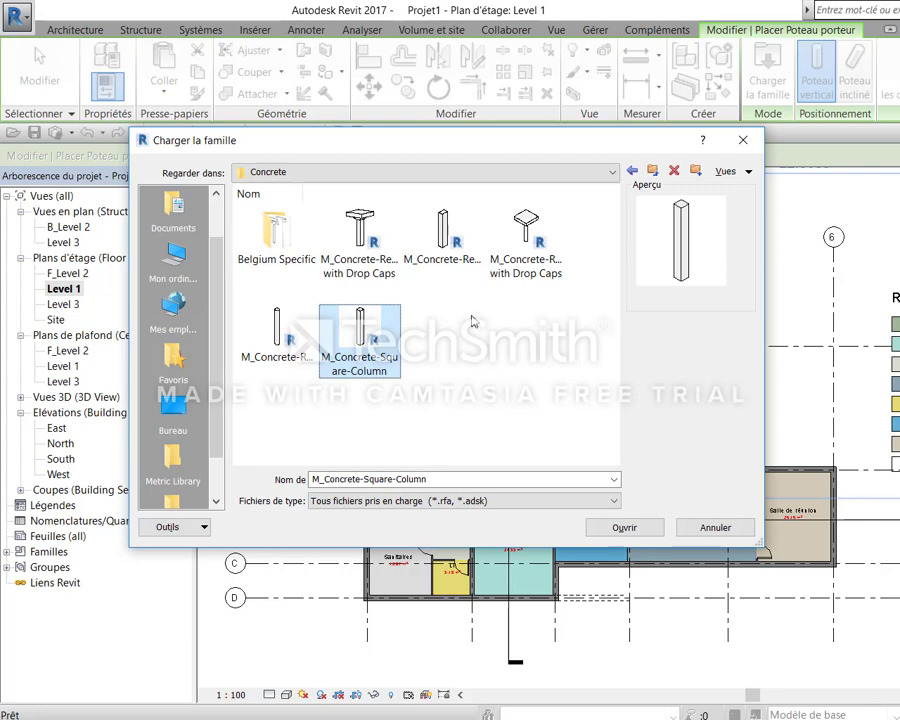
left_click(443, 240)
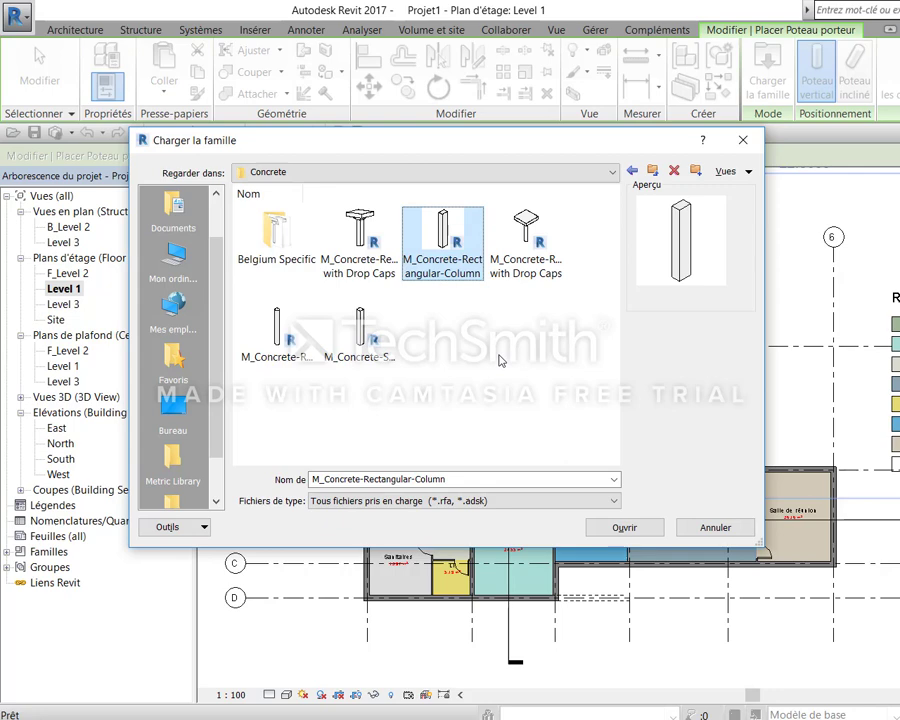
left_click(616, 527)
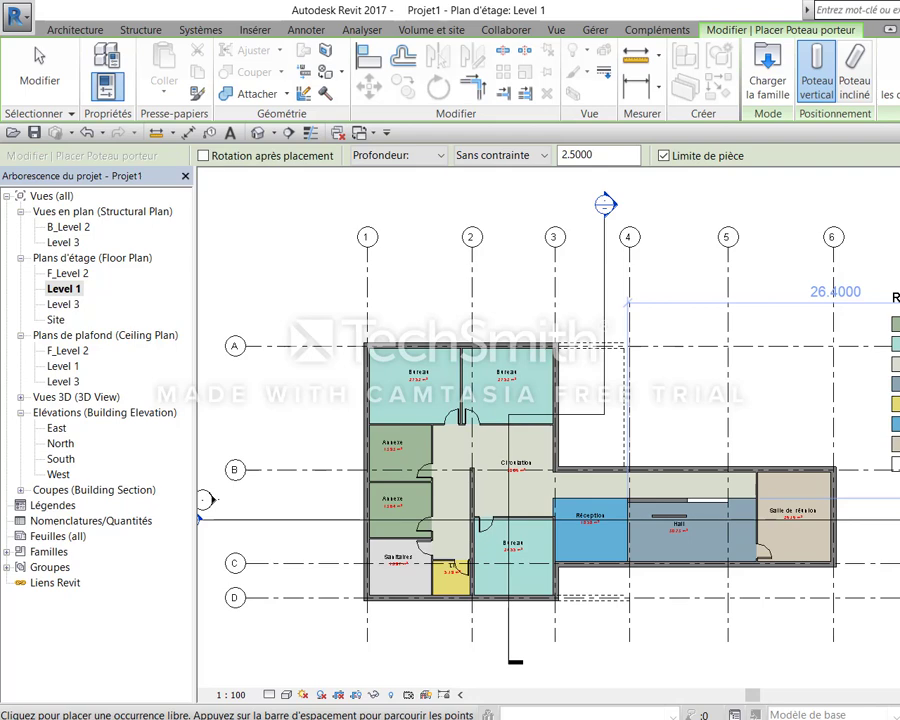
Duplicate the rectangular concrete column type under a new 220 x 220mm name
left_click(107, 87)
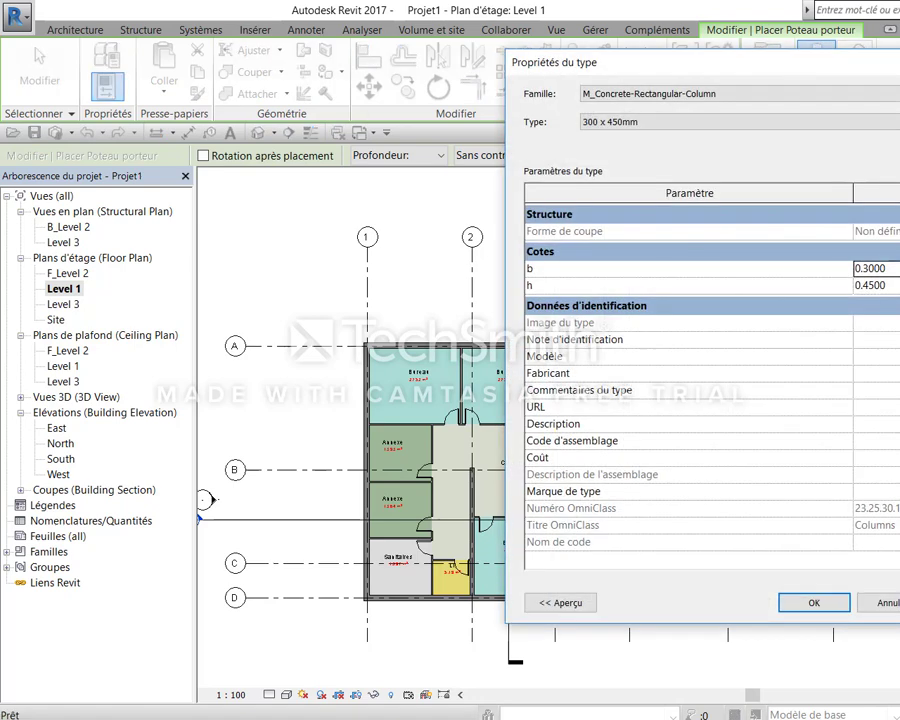
left_click(895, 121)
type("220 x 220mm")
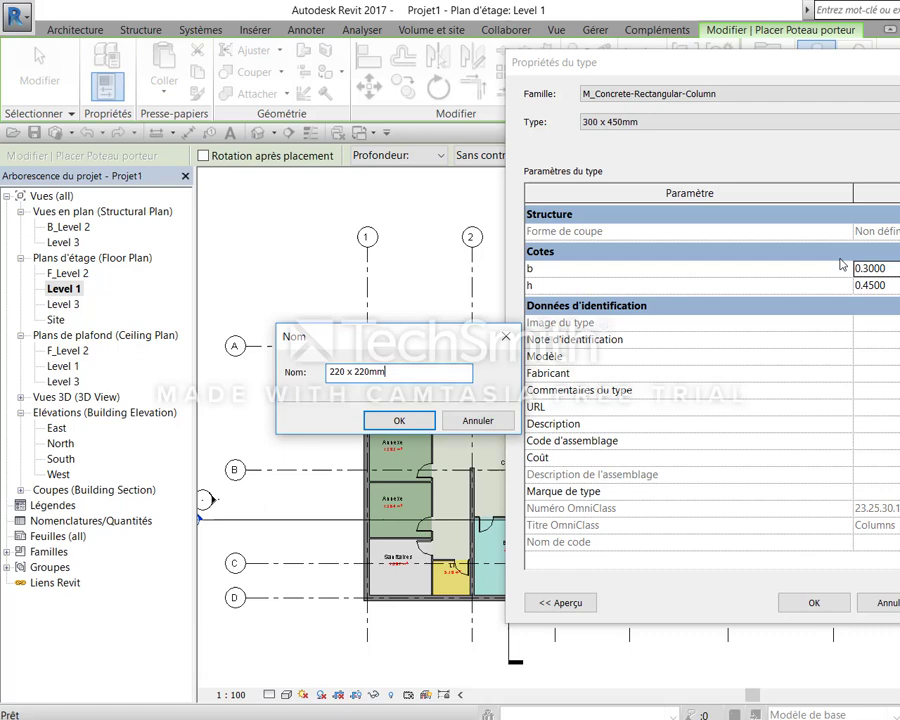
key("Return")
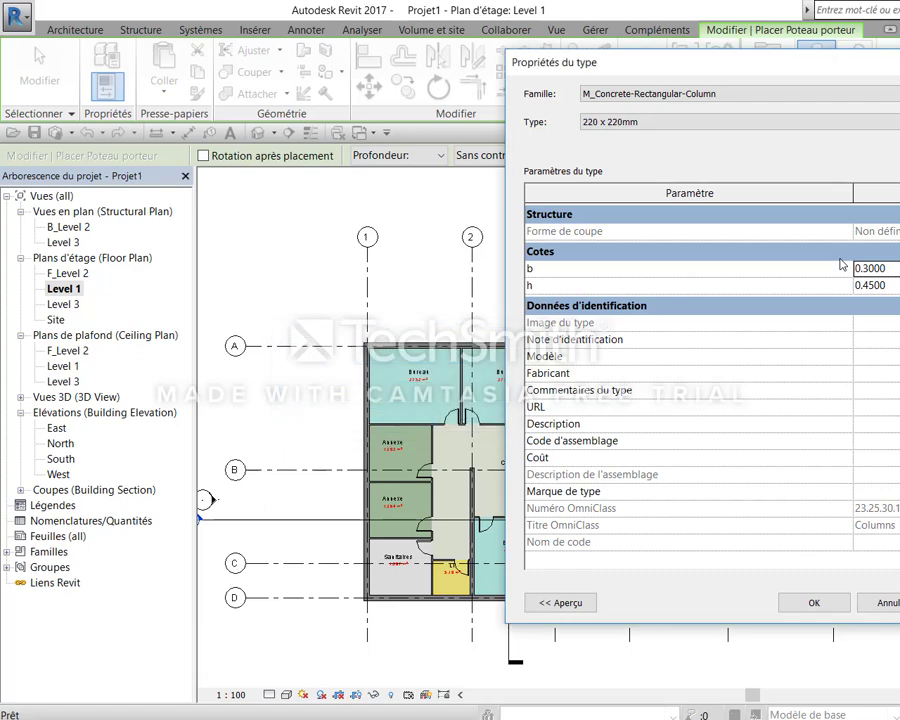
Set the new type's b and h dimensions both to 0.22 and confirm
left_click(868, 268)
type("0.22")
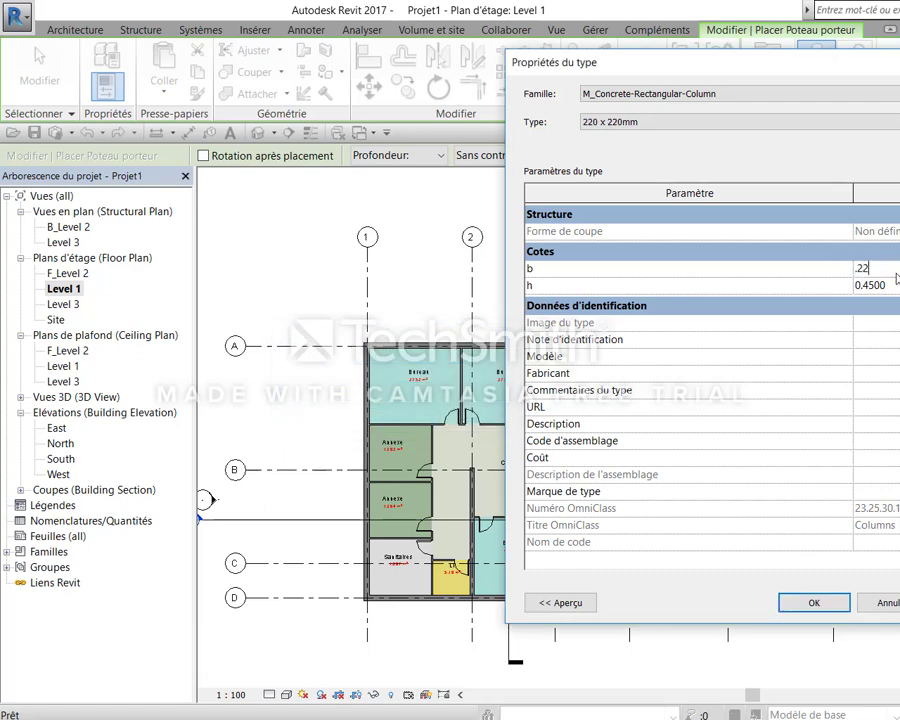
key("Tab")
key("BackSpace")
type(".2121")
key("BackSpace")
key("BackSpace")
key("BackSpace")
type("2")
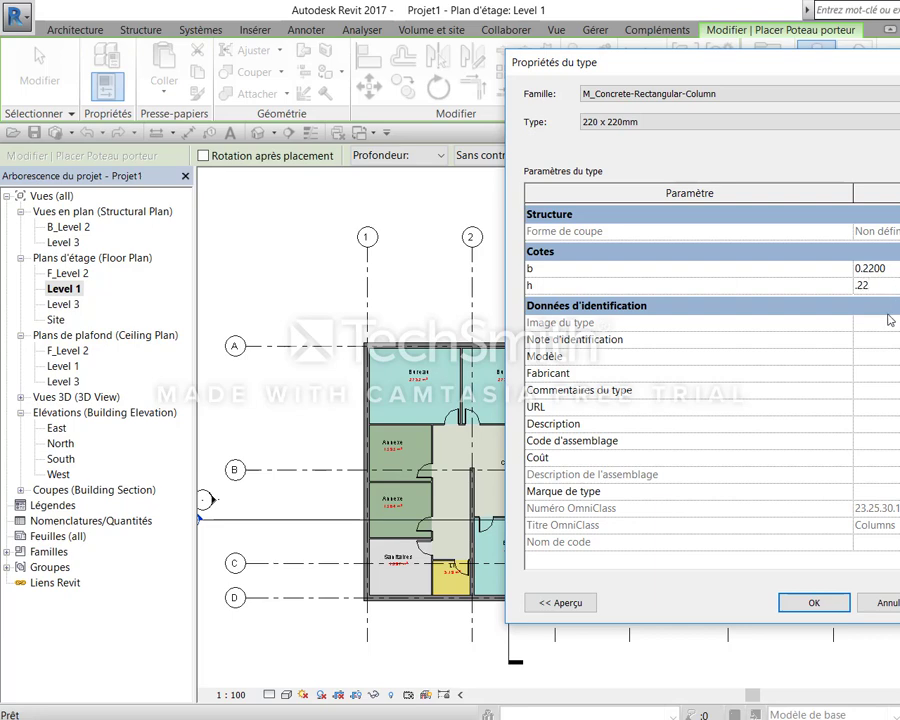
left_click(875, 390)
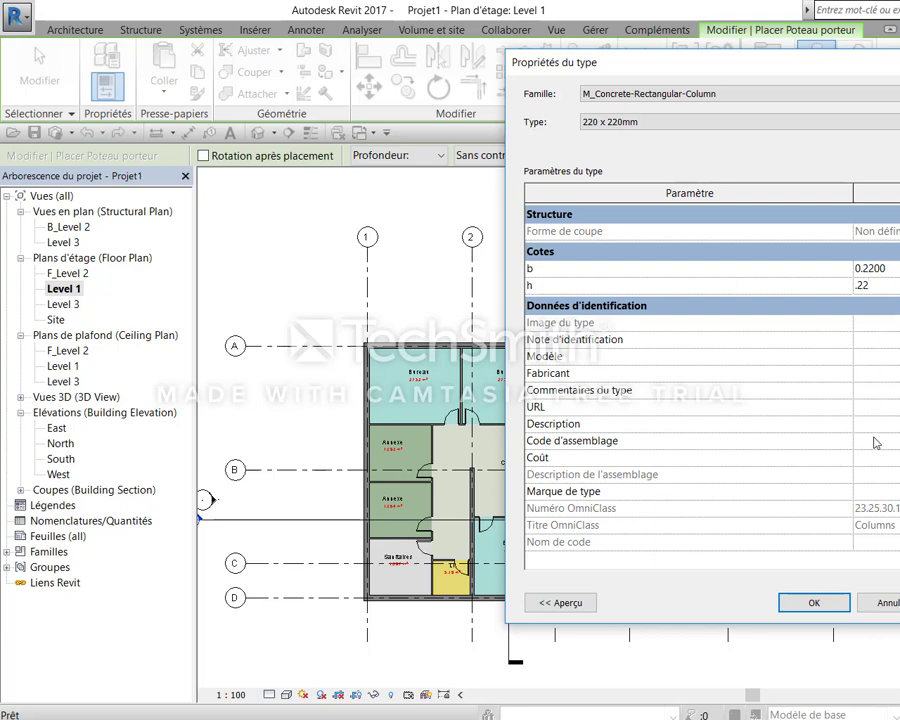
left_click(814, 602)
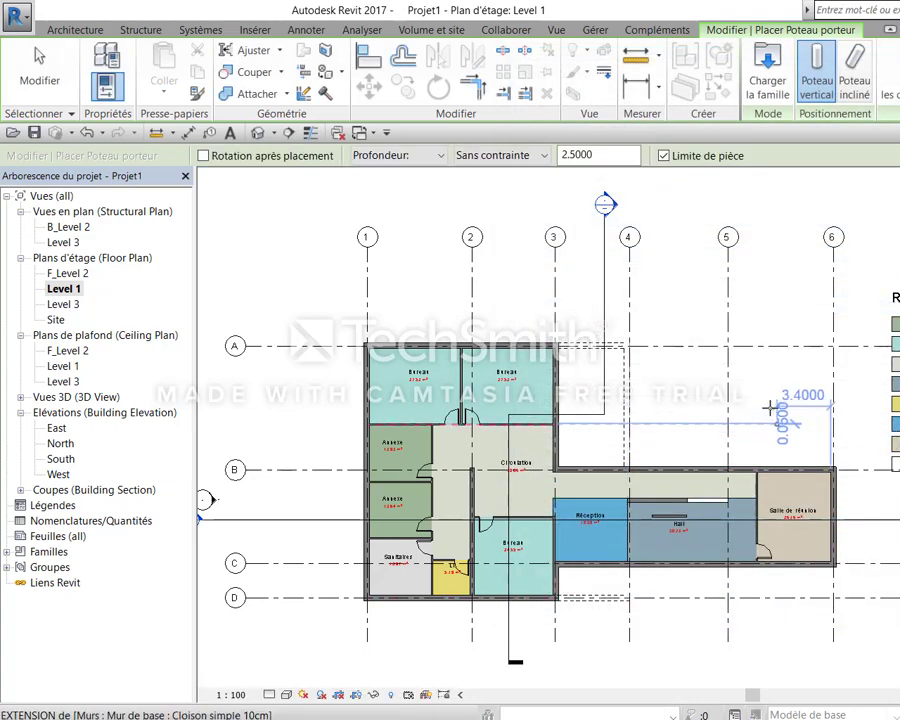
Switch column placement from Profondeur to Hauteur, with the top level set to B_Level 2
scroll(824, 418, "up", 2)
scroll(740, 355, "up", 2)
scroll(800, 345, "up", 2)
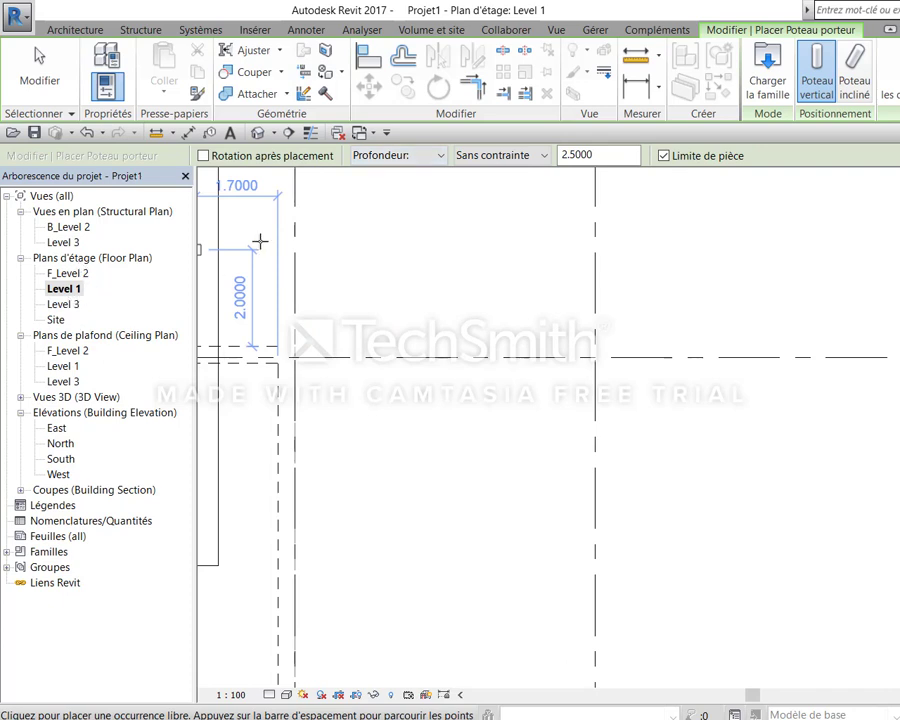
left_click(386, 156)
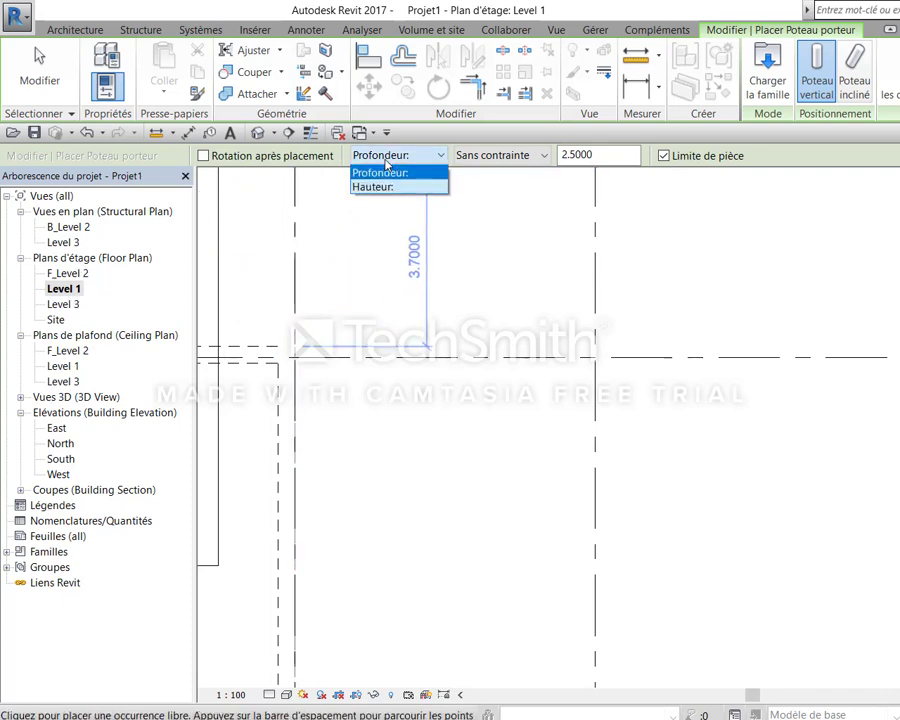
left_click(373, 187)
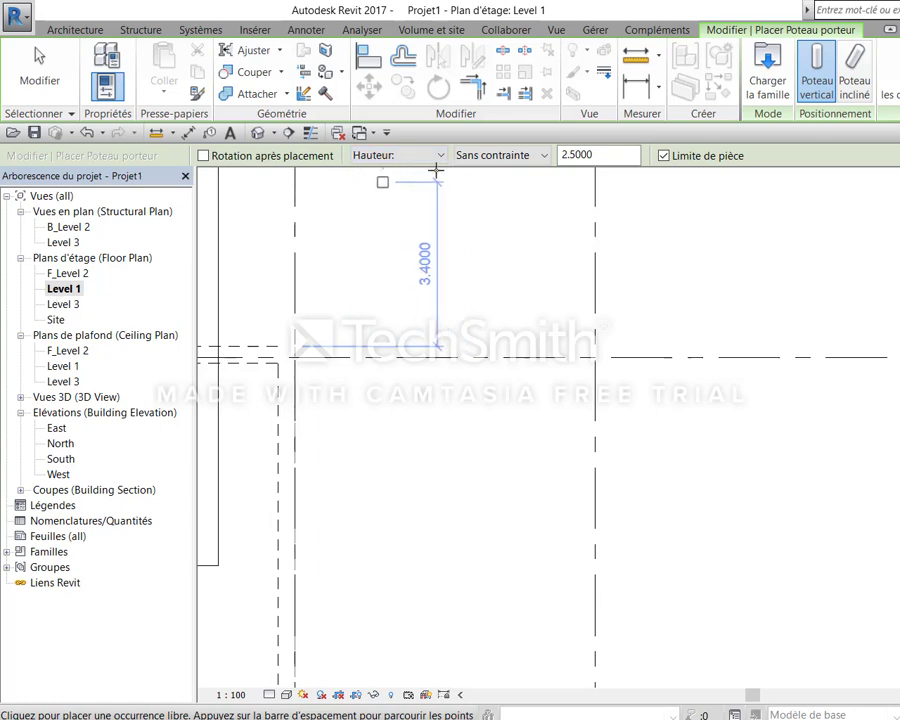
left_click(500, 155)
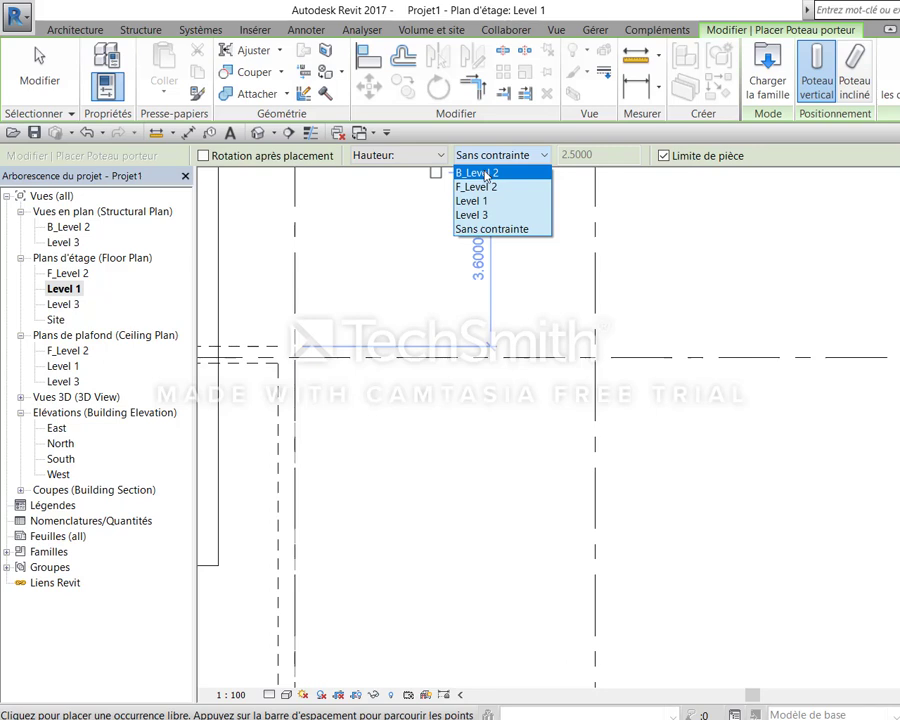
left_click(486, 174)
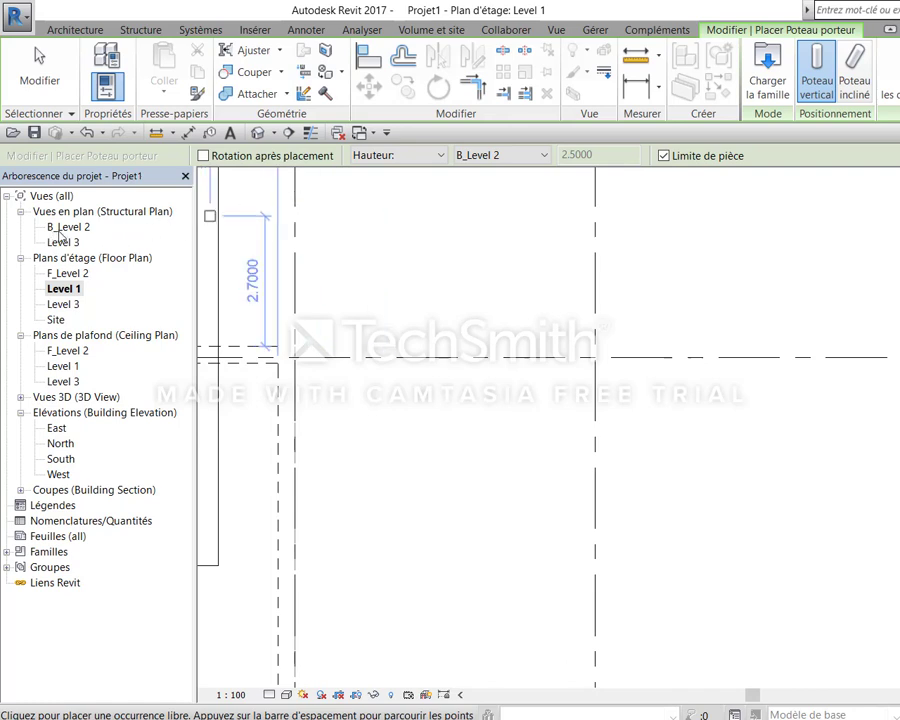
left_click(384, 157)
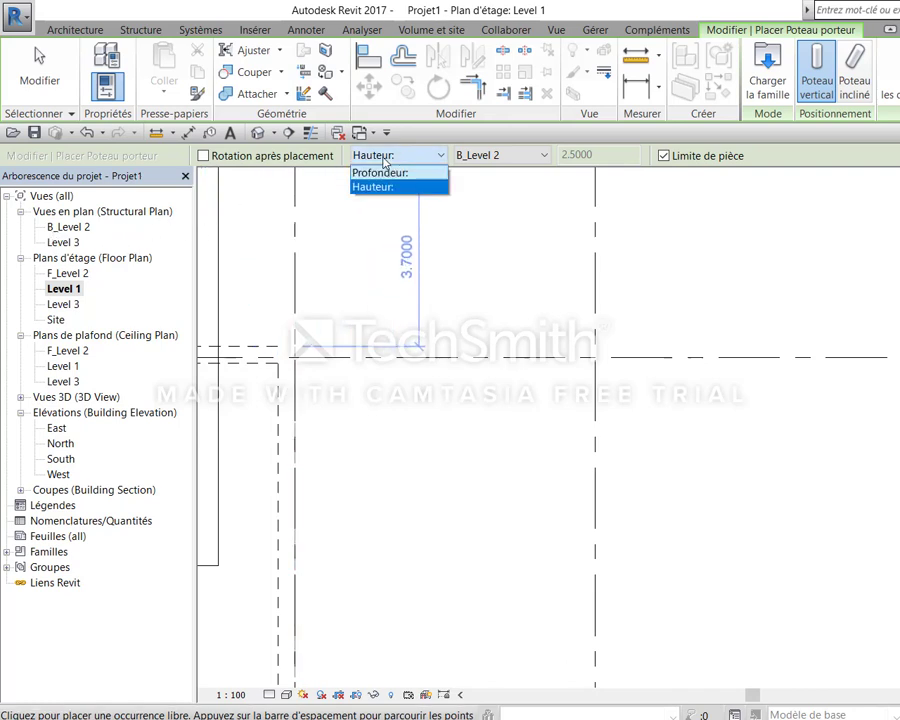
left_click(384, 160)
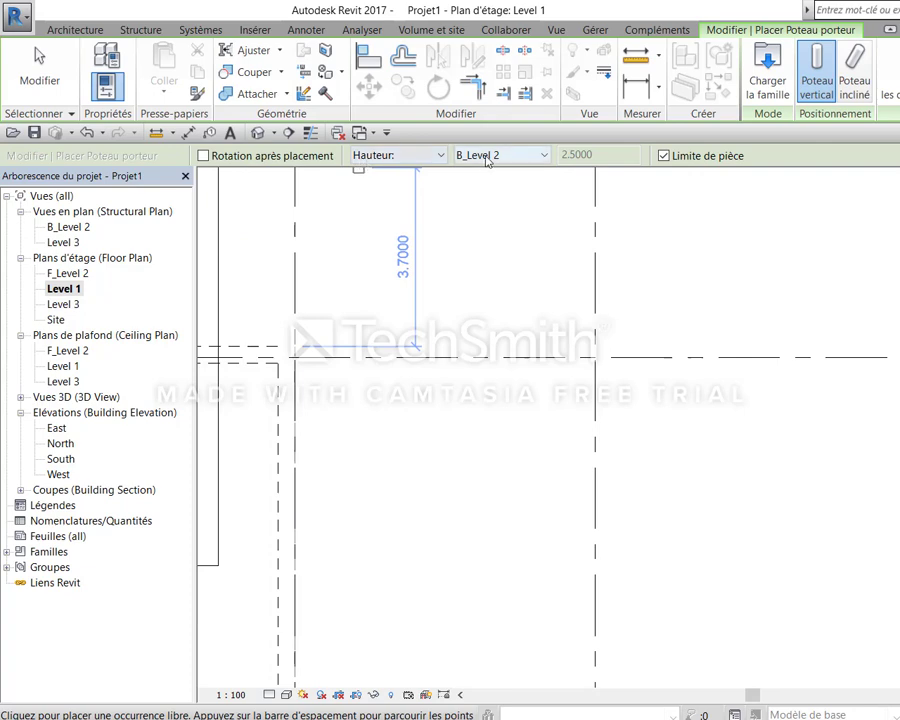
Place 220 x 220mm concrete columns along grid A, including the grids 5 and A crossing
scroll(643, 363, "down", 1)
scroll(643, 363, "down", 4)
mouse_move(651, 372)
middle_mouse_down()
mouse_move(774, 374)
mouse_move(646, 380)
mouse_move(680, 370)
middle_mouse_up()
scroll(774, 374, "up", 1)
scroll(826, 281, "up", 3)
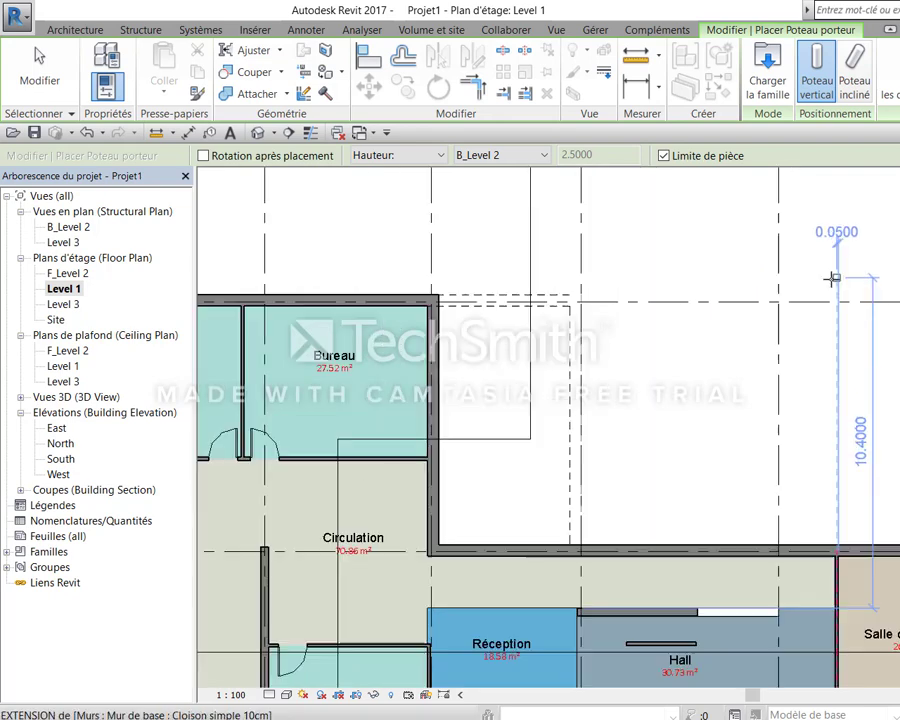
scroll(743, 297, "up", 3)
scroll(757, 272, "up", 2)
left_click(769, 251)
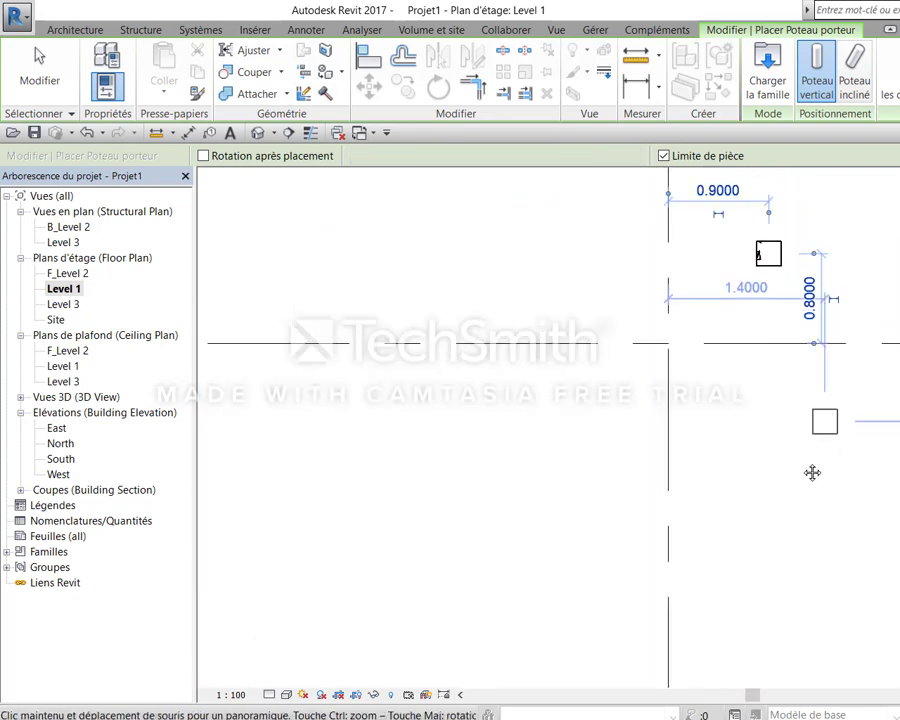
middle_click_drag(808, 470, 714, 504)
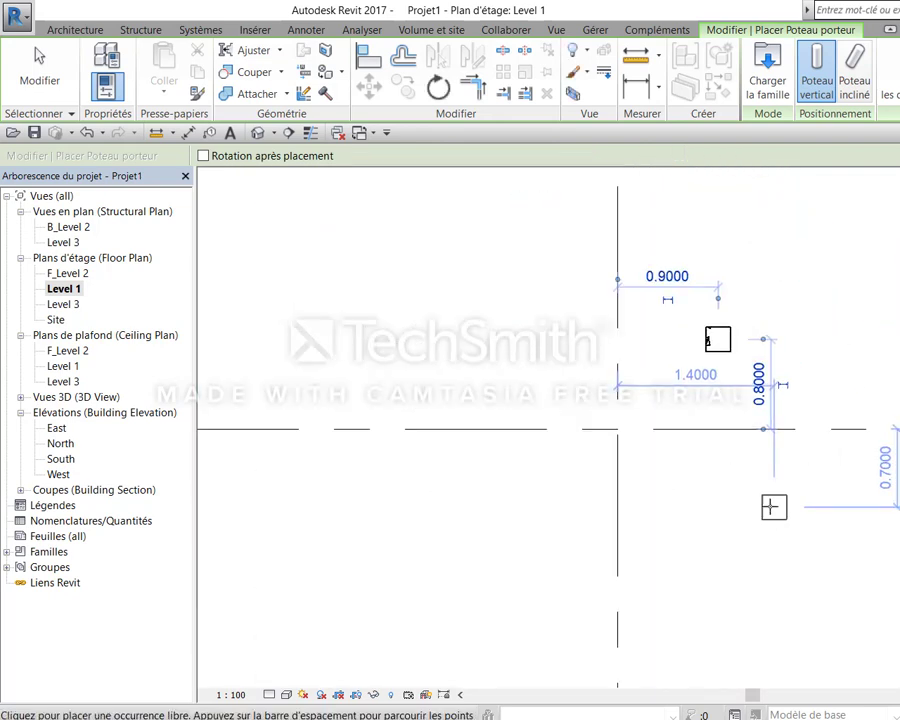
left_click(807, 428)
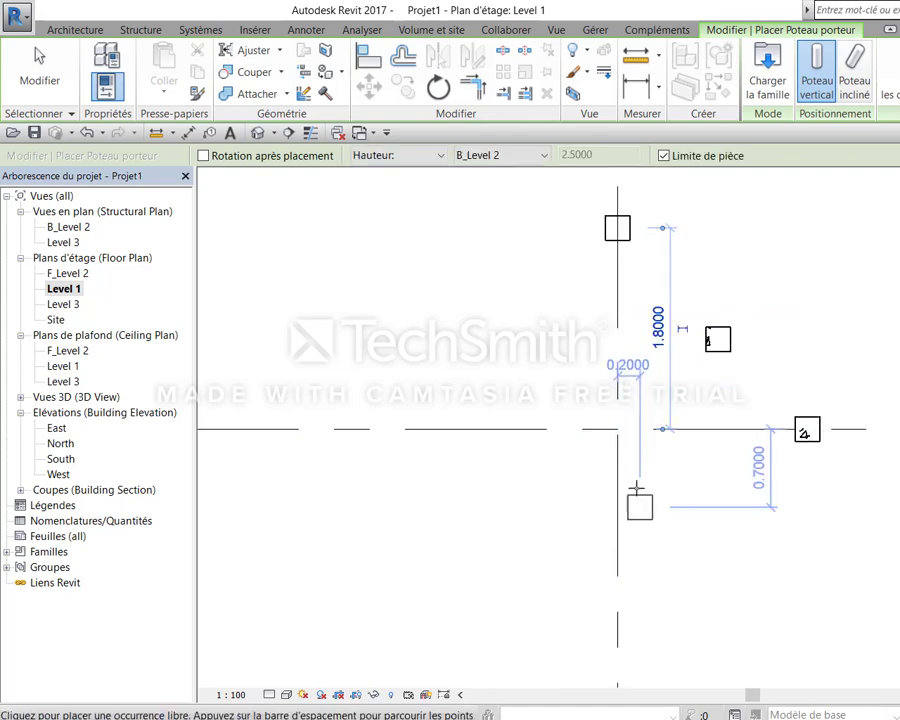
left_click(617, 431)
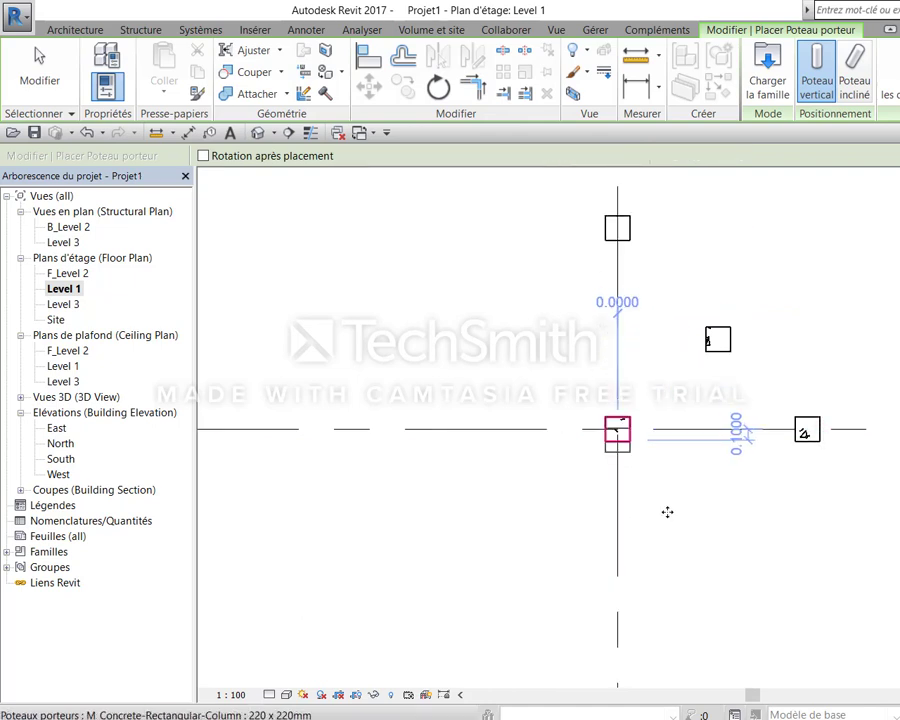
left_click(650, 539)
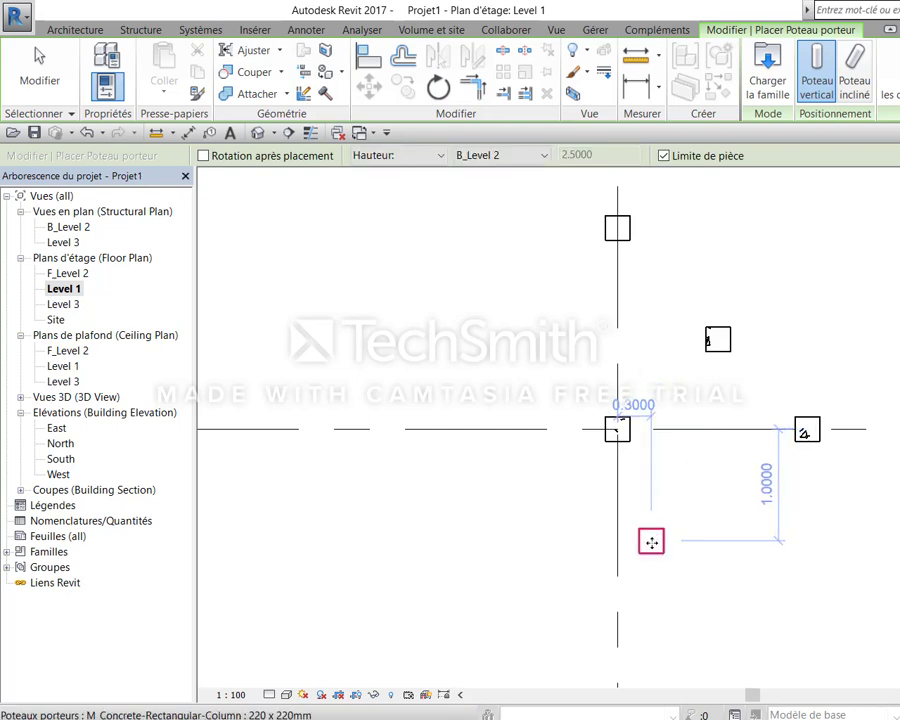
key("Escape")
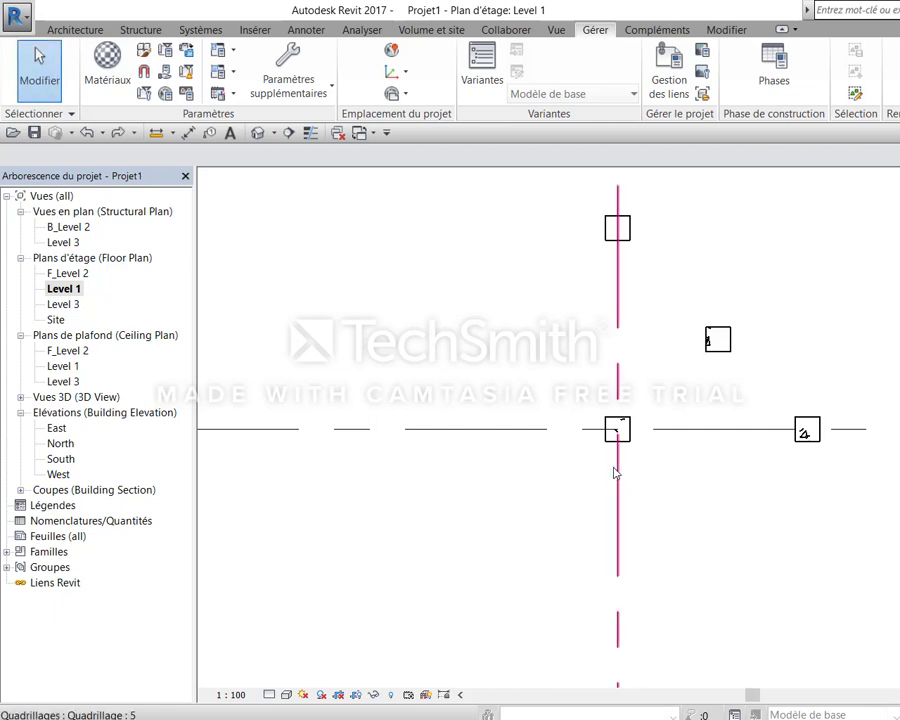
Restart column placement with CL and add a column at the grid 5 and A crossing
key("c")
key("l")
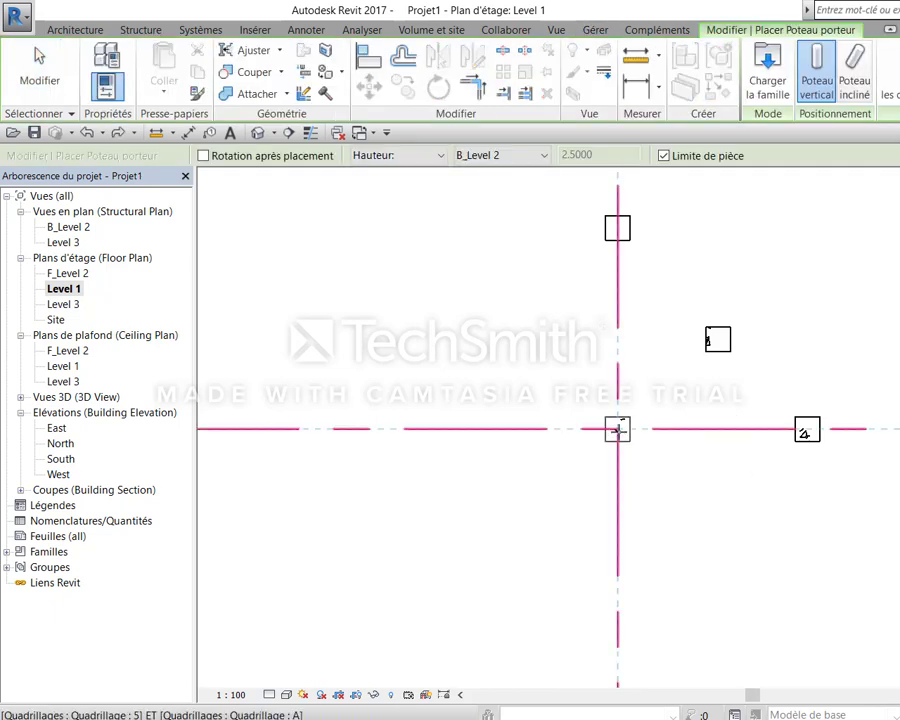
left_click(617, 431)
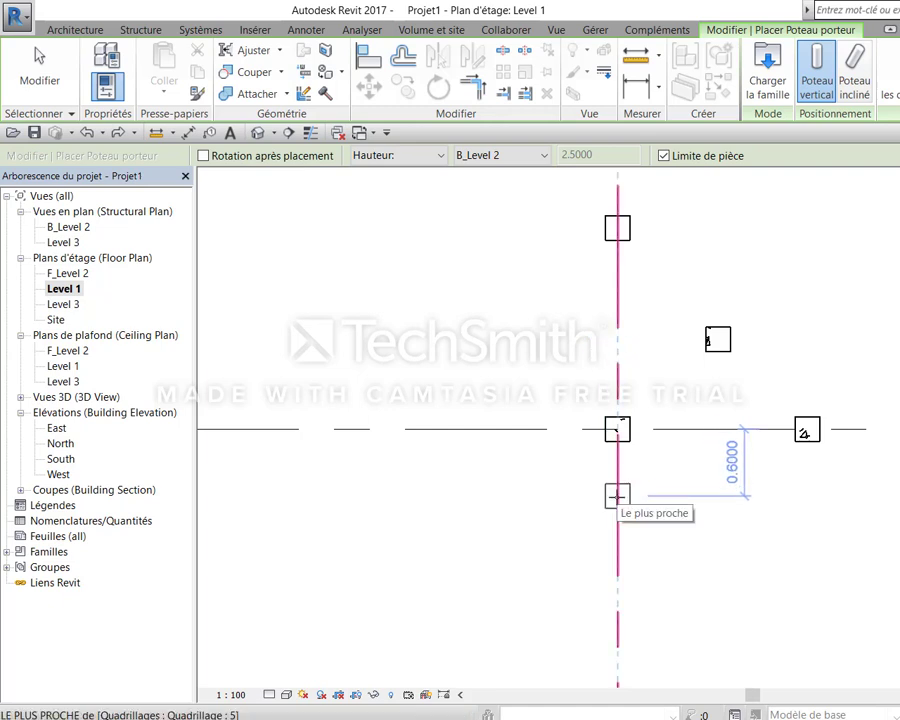
key("Escape")
key("Escape")
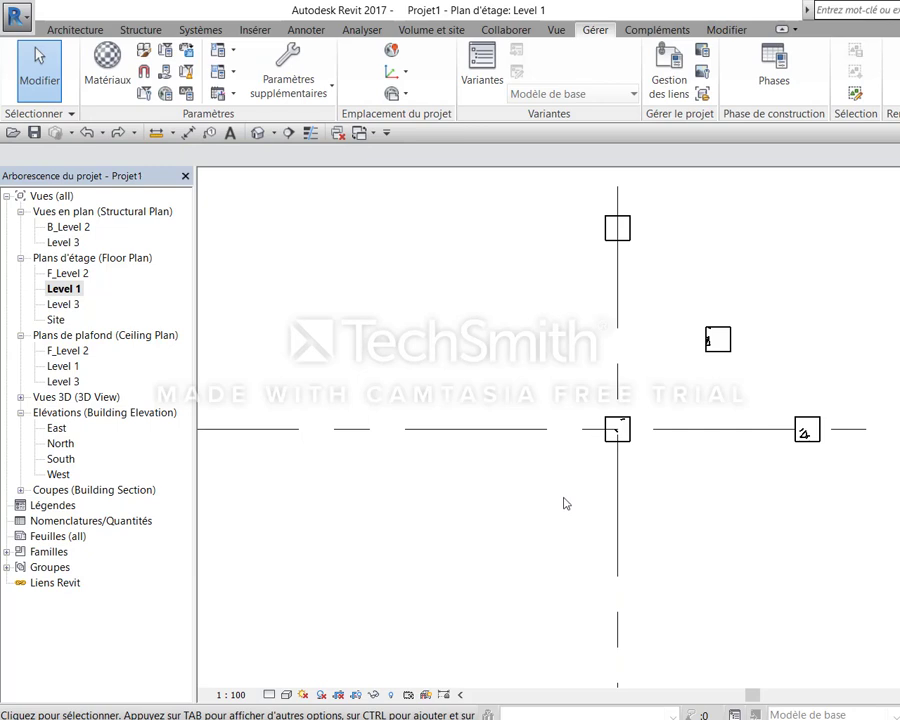
Try moving grid lines A and 5, then undo the grid edits
left_click(874, 431)
left_click_drag(874, 431, 874, 518)
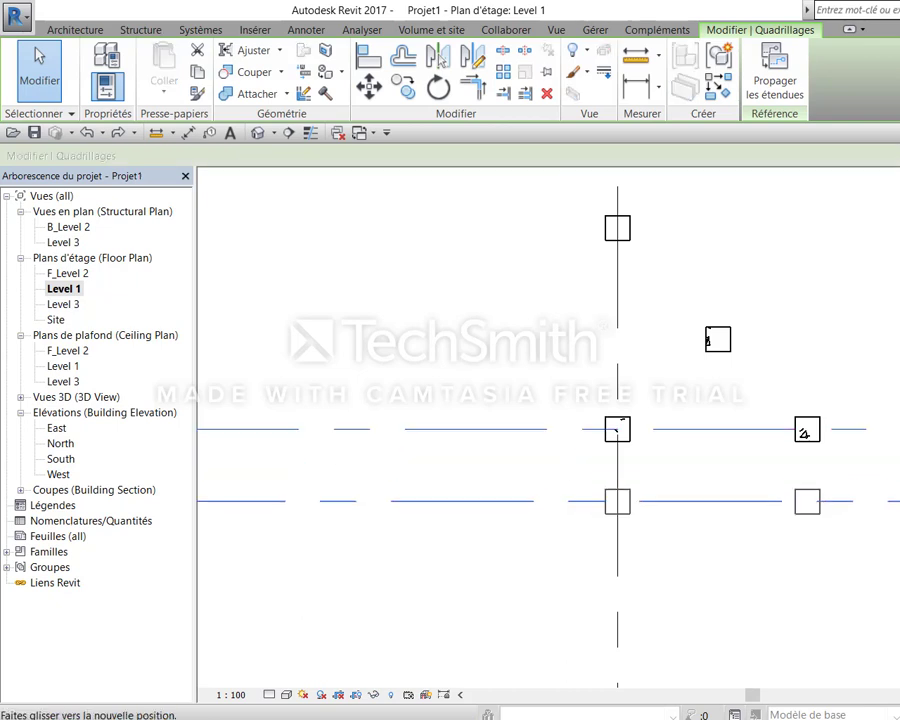
left_click(618, 410)
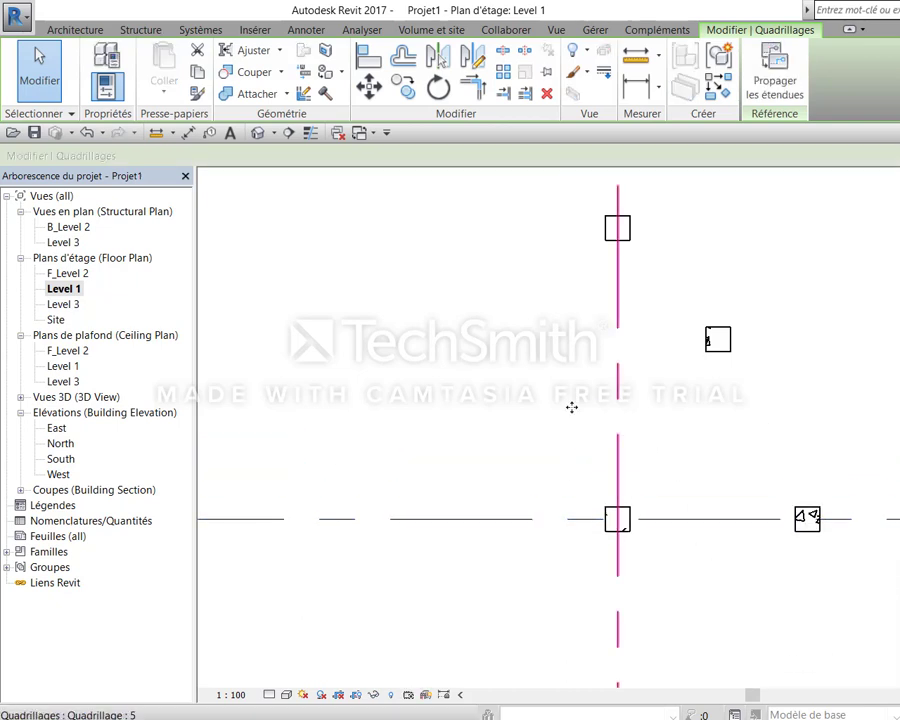
left_click_drag(616, 408, 485, 408)
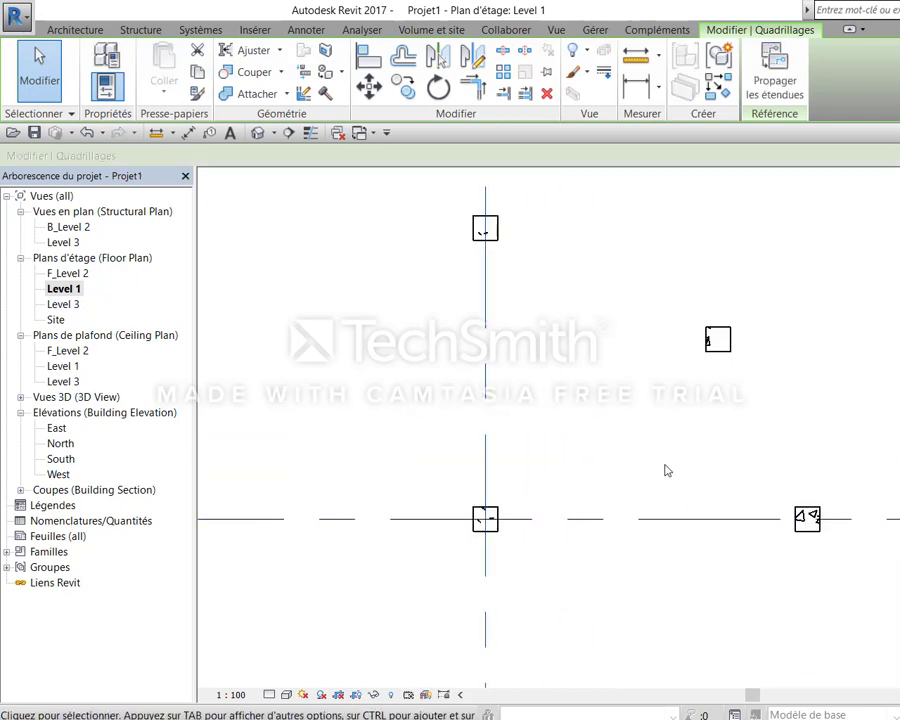
key("ctrl+z")
key("ctrl+z")
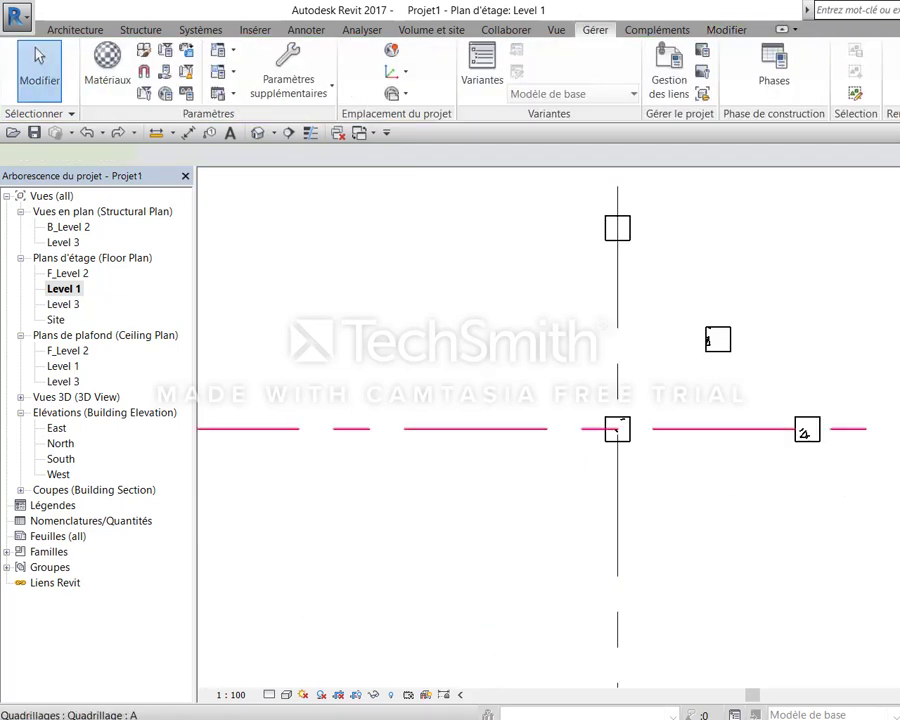
left_click(852, 430)
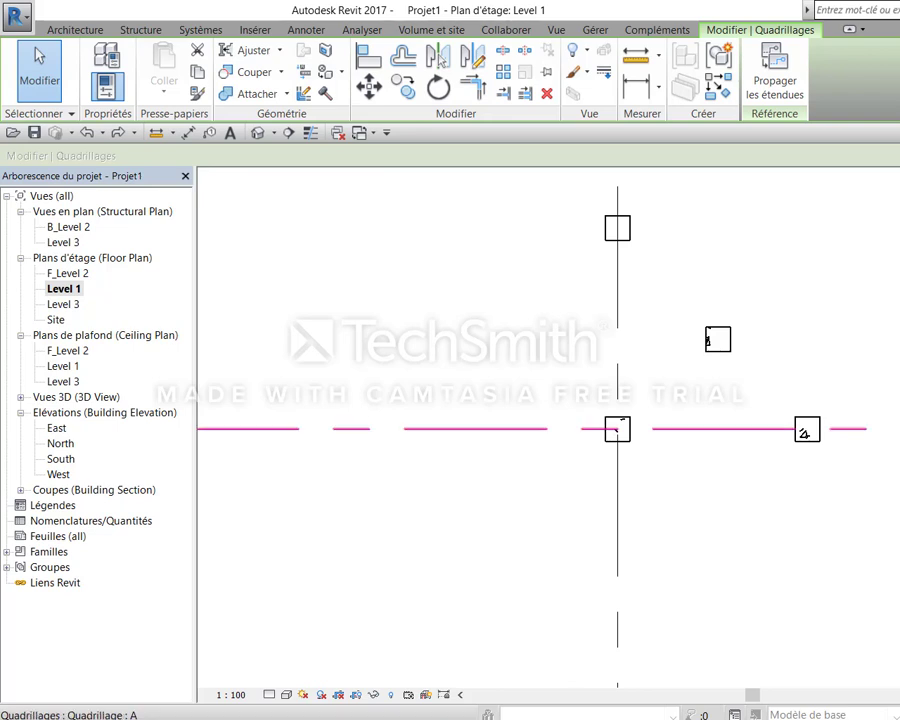
mouse_move(620, 428)
left_mouse_down()
mouse_move(620, 338)
mouse_move(600, 470)
left_mouse_up()
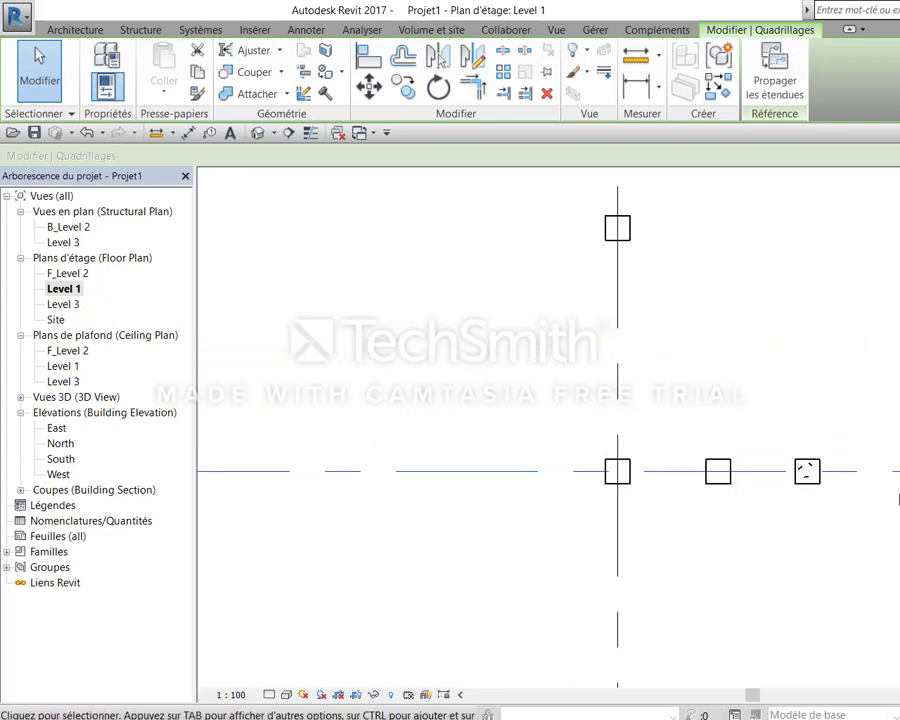
key("ctrl+z")
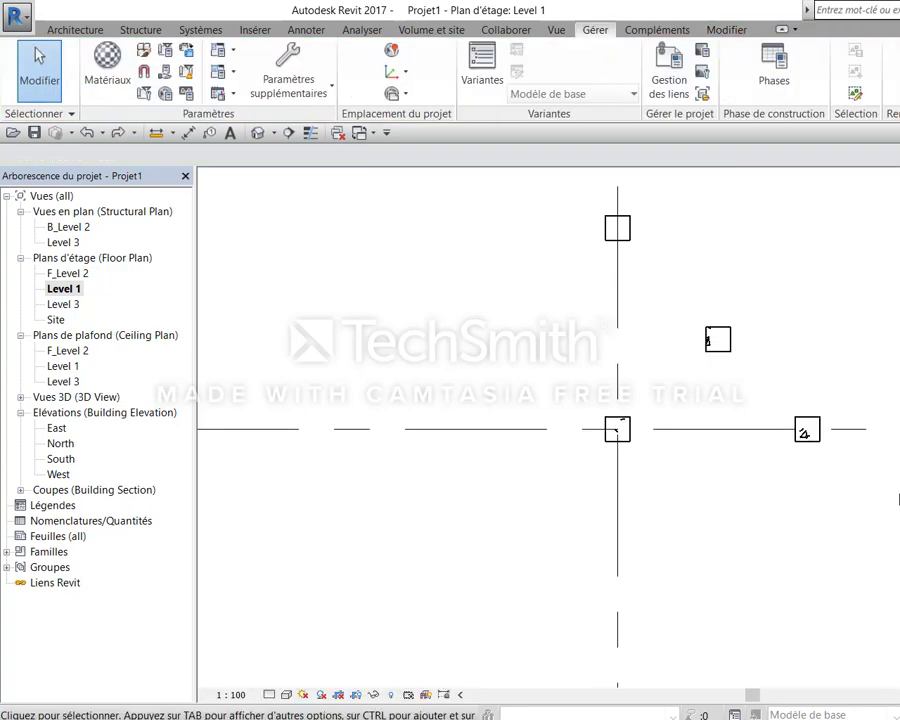
Window-select and delete the two stray columns, then delete the extra column to the right
mouse_move(556, 194)
left_mouse_down()
mouse_move(790, 376)
mouse_move(877, 521)
left_mouse_up()
key("Delete")
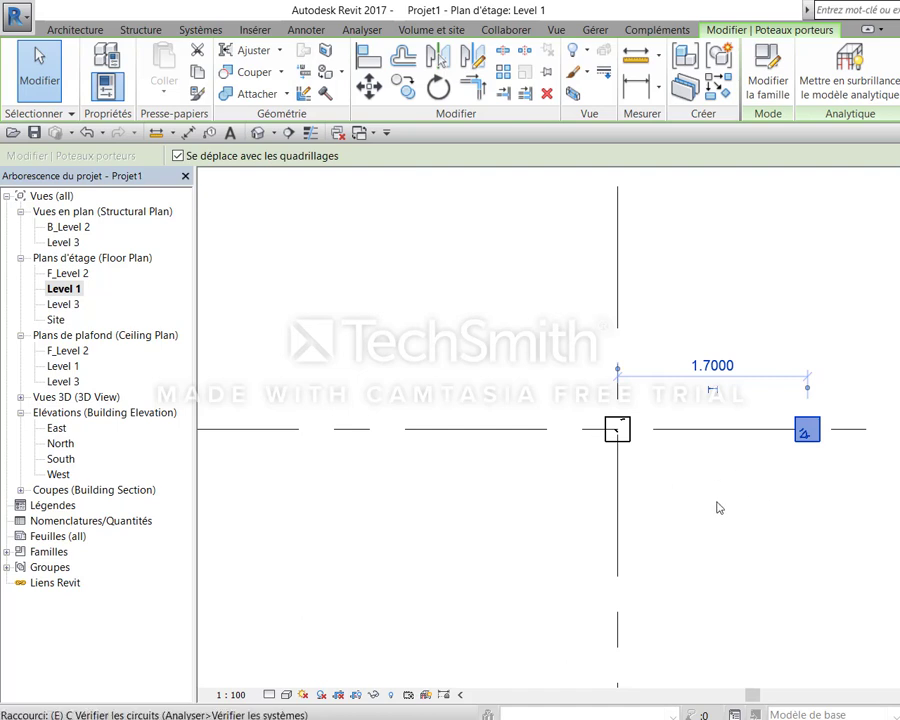
key("Delete")
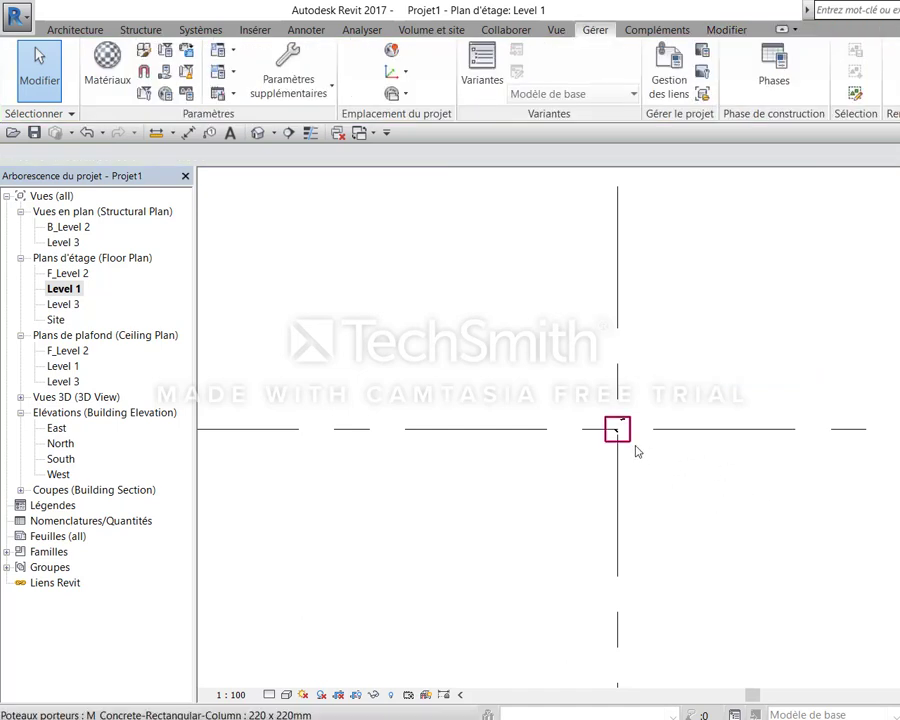
left_click(636, 451)
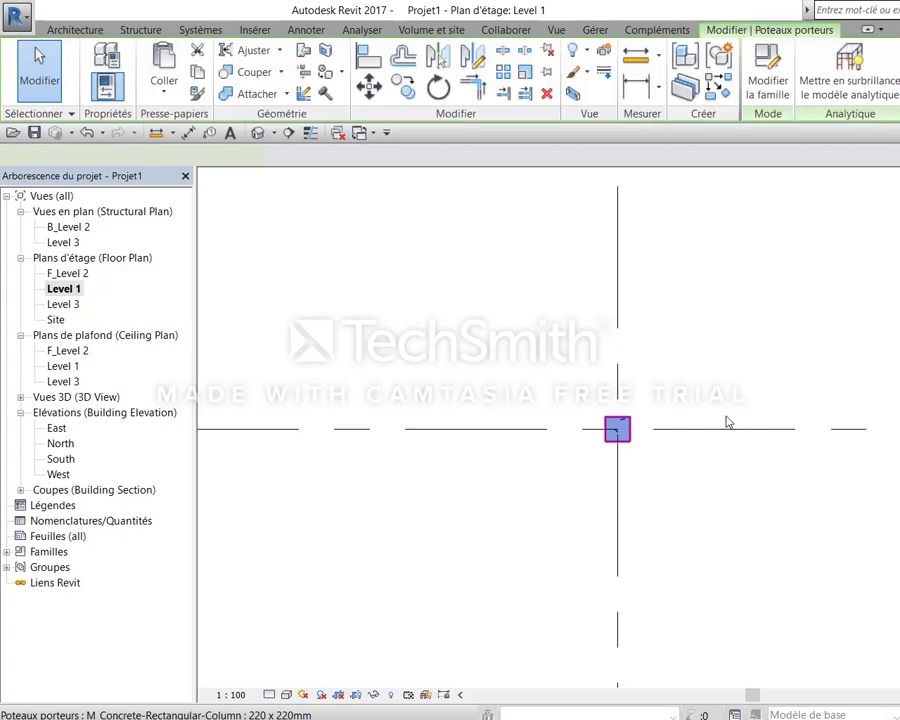
scroll(752, 418, "down", 4)
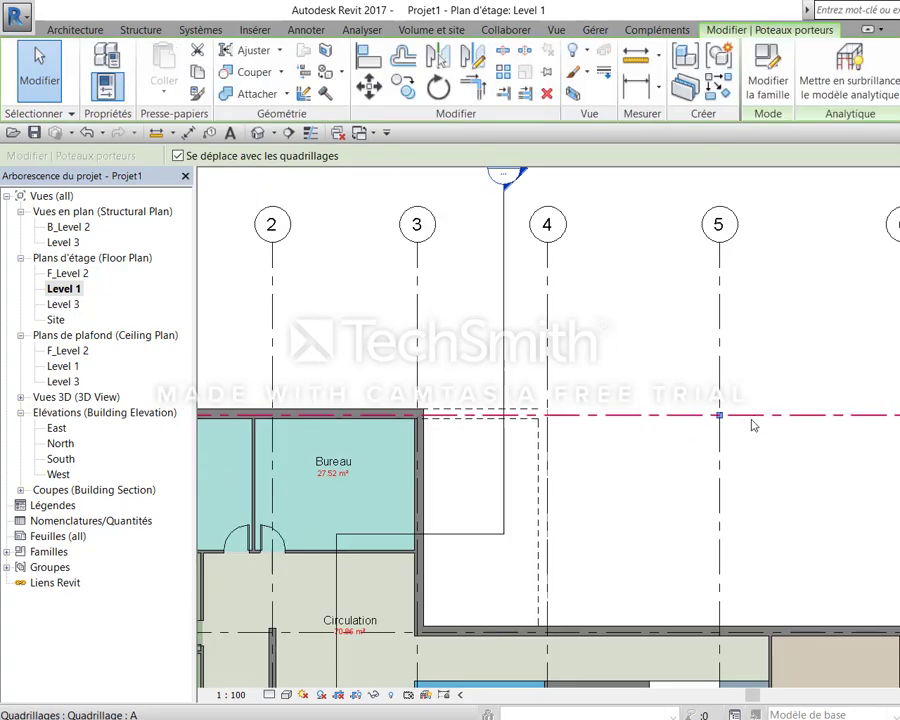
Use CL with At Grids, crossing-selecting all grid lines to place columns at every intersection
scroll(748, 420, "down", 3)
left_click(808, 396)
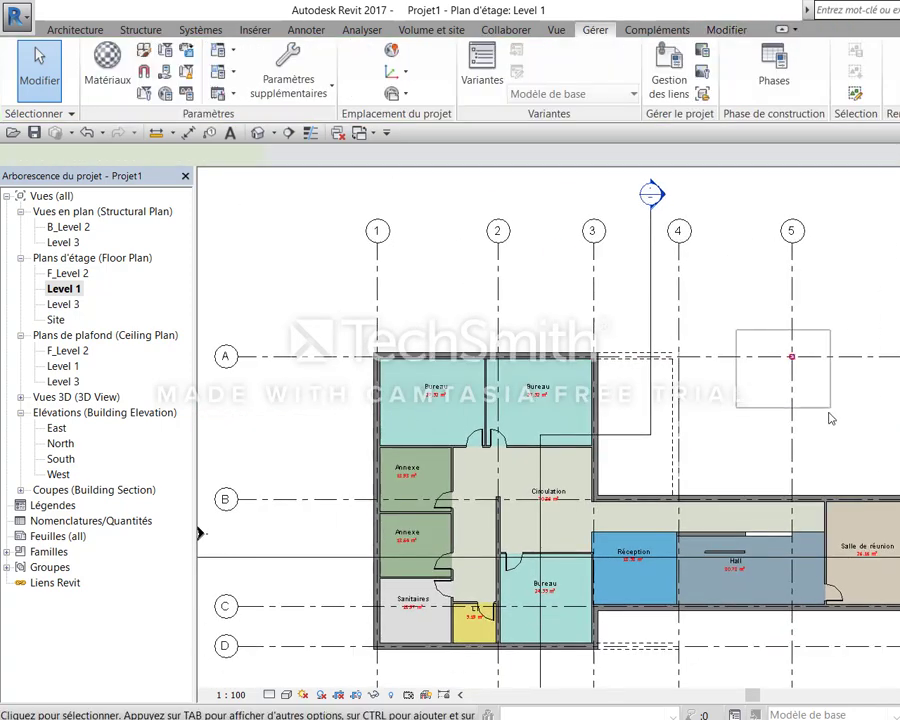
left_click(812, 410)
key("c")
key("l")
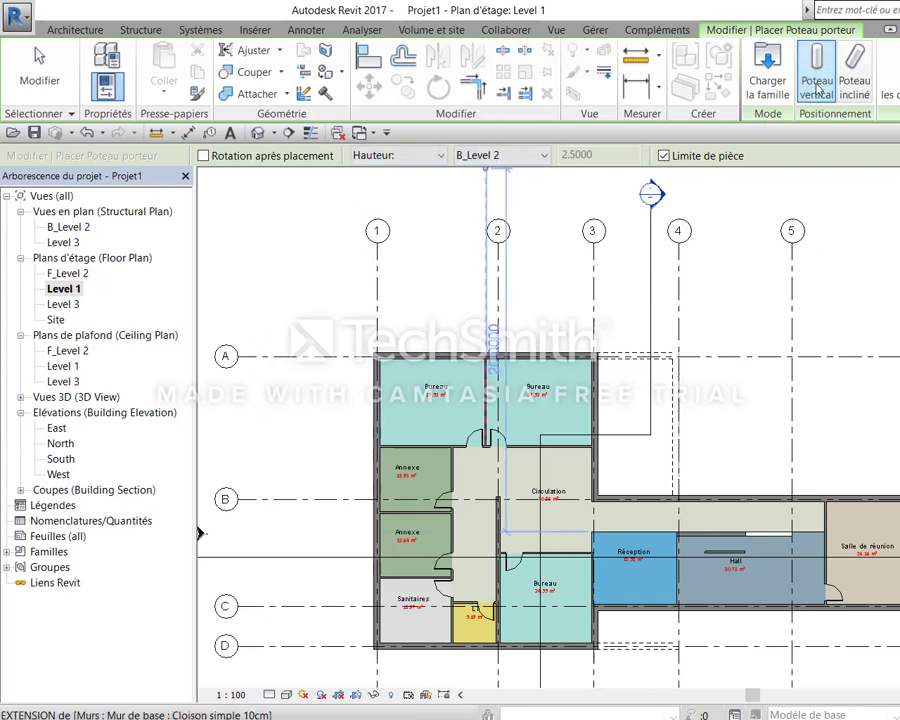
left_click(885, 80)
scroll(858, 277, "down", 2)
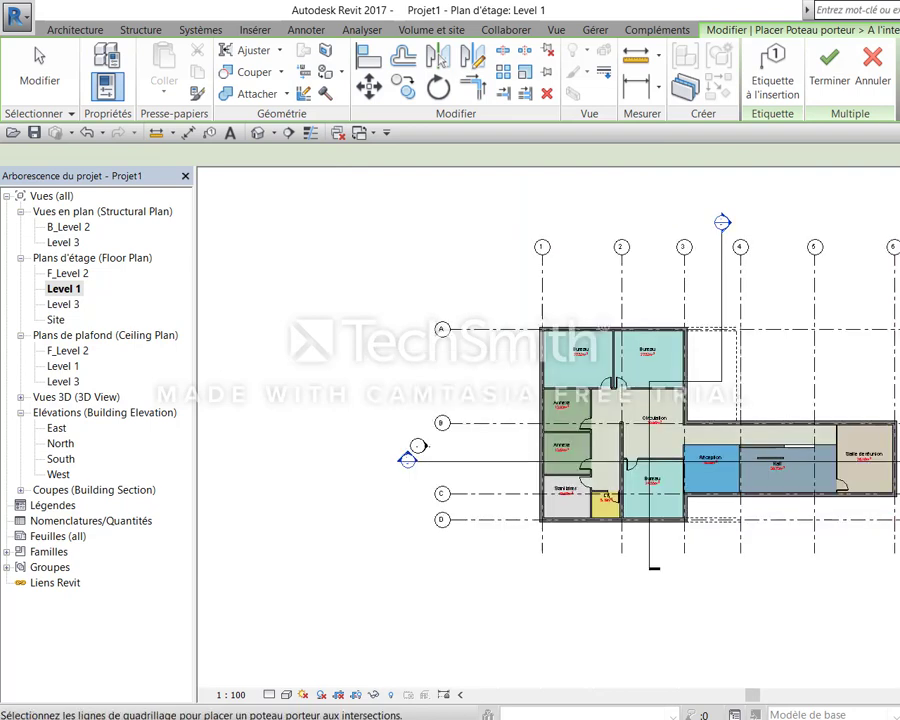
left_click_drag(880, 345, 452, 580)
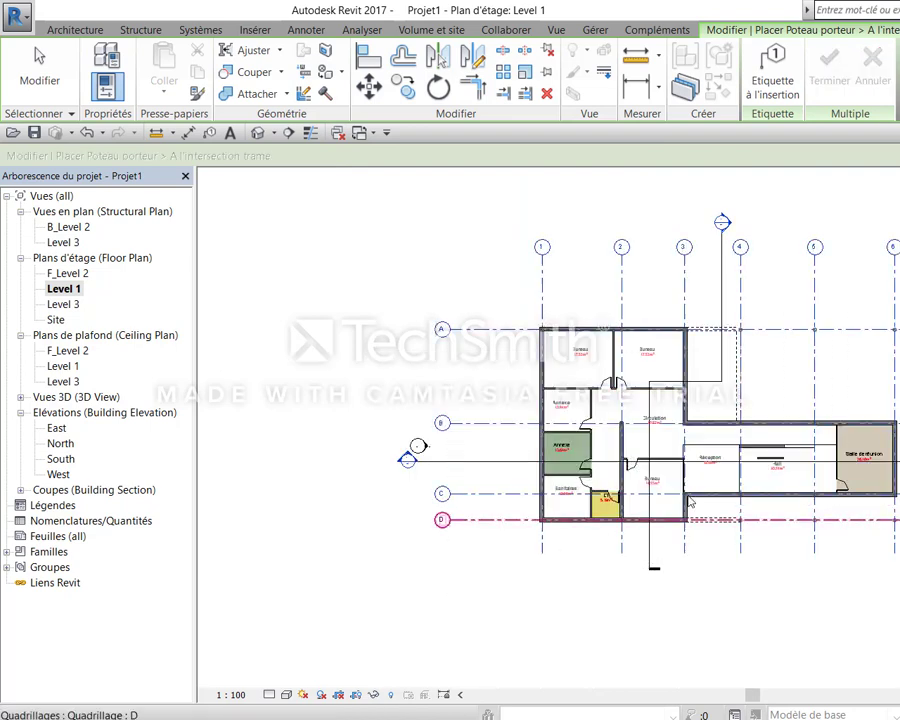
left_click(829, 62)
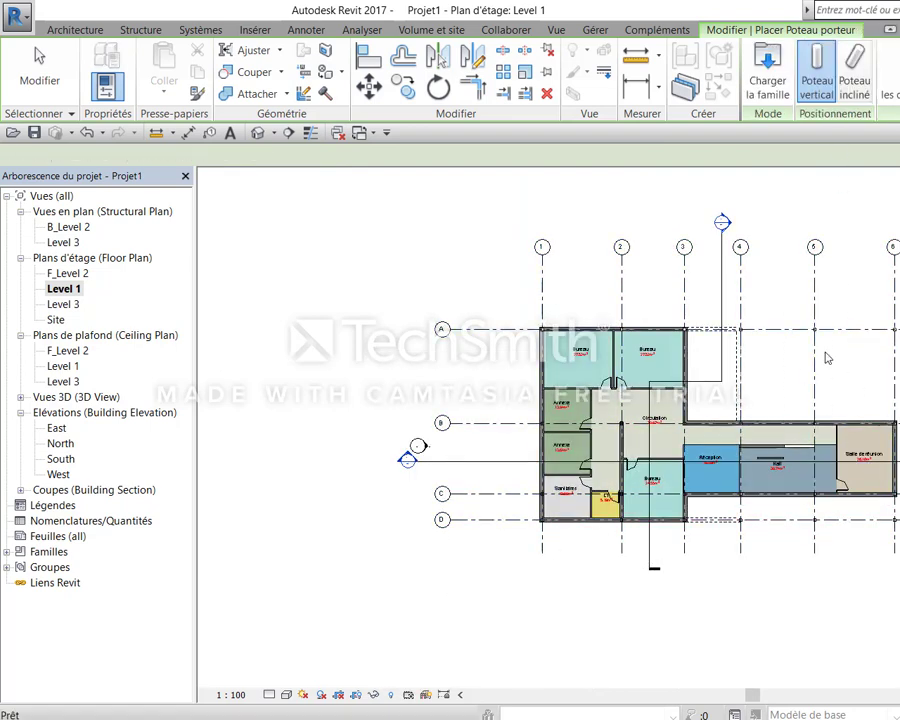
key("Escape")
scroll(780, 318, "up", 3)
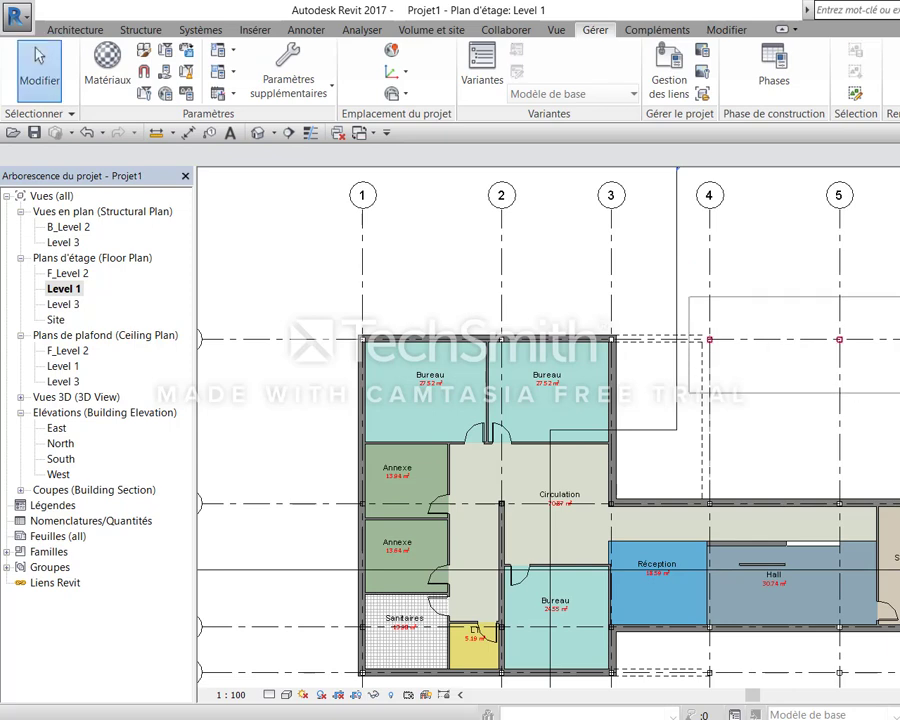
middle_click_drag(790, 680, 773, 495)
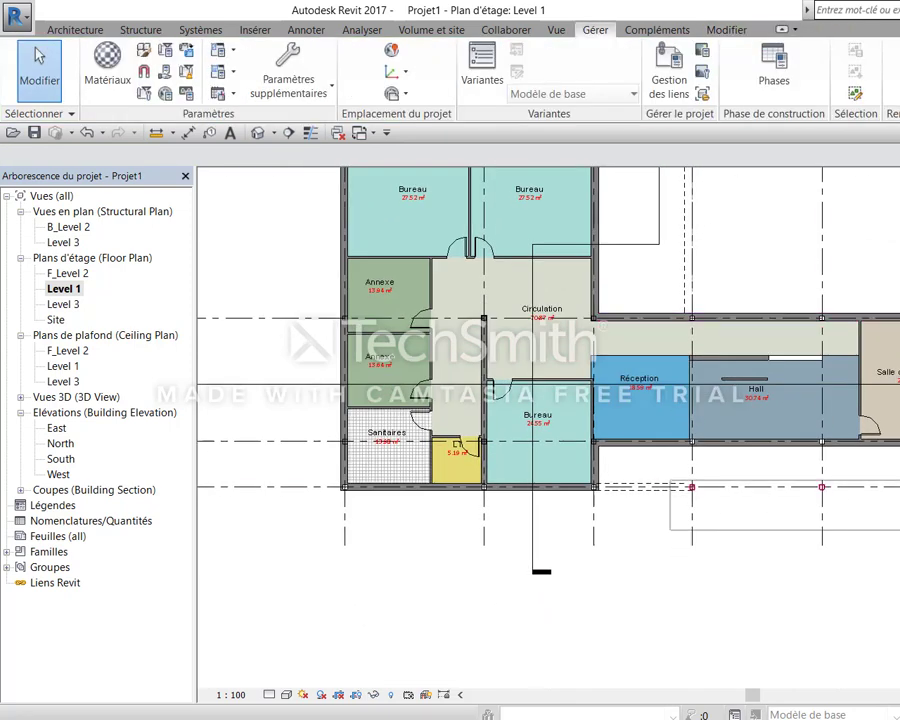
middle_click_drag(626, 465, 830, 585)
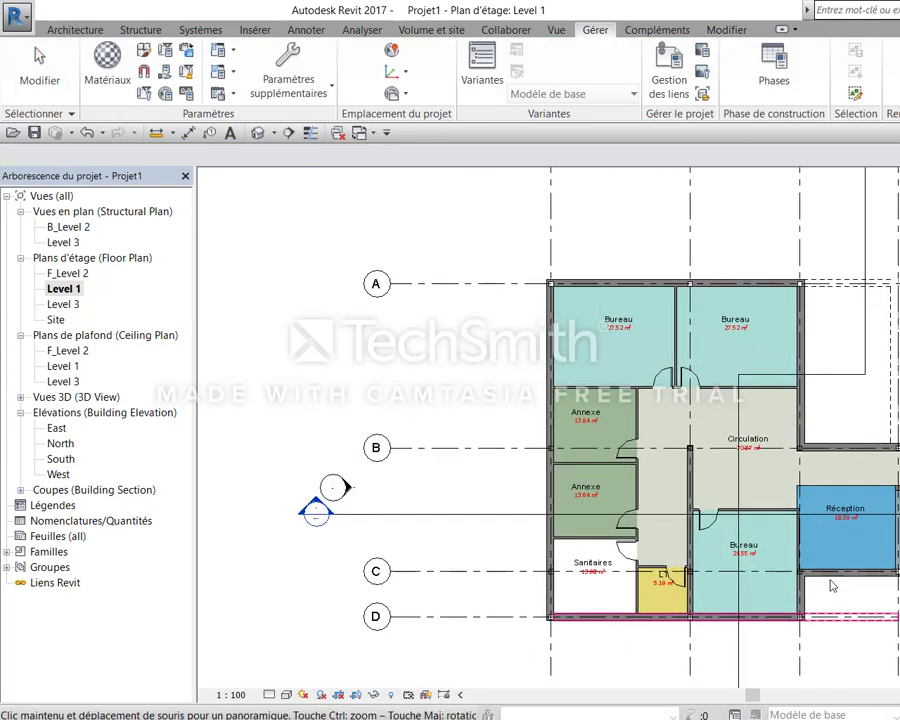
scroll(868, 313, "up", 1)
scroll(868, 313, "up", 2)
scroll(868, 313, "up", 2)
scroll(845, 621, "up", 2)
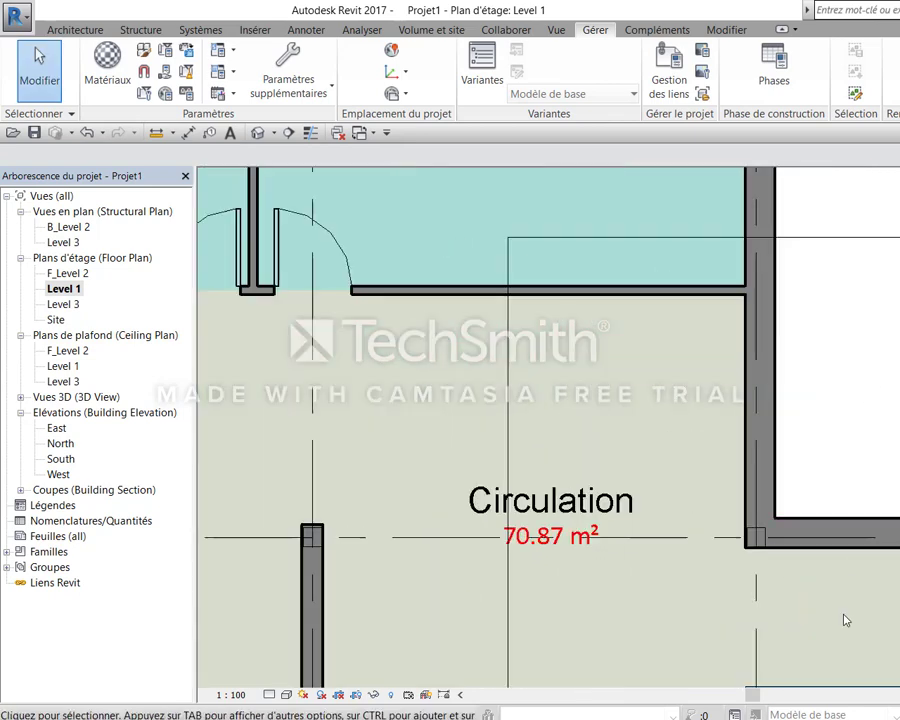
scroll(756, 558, "up", 2)
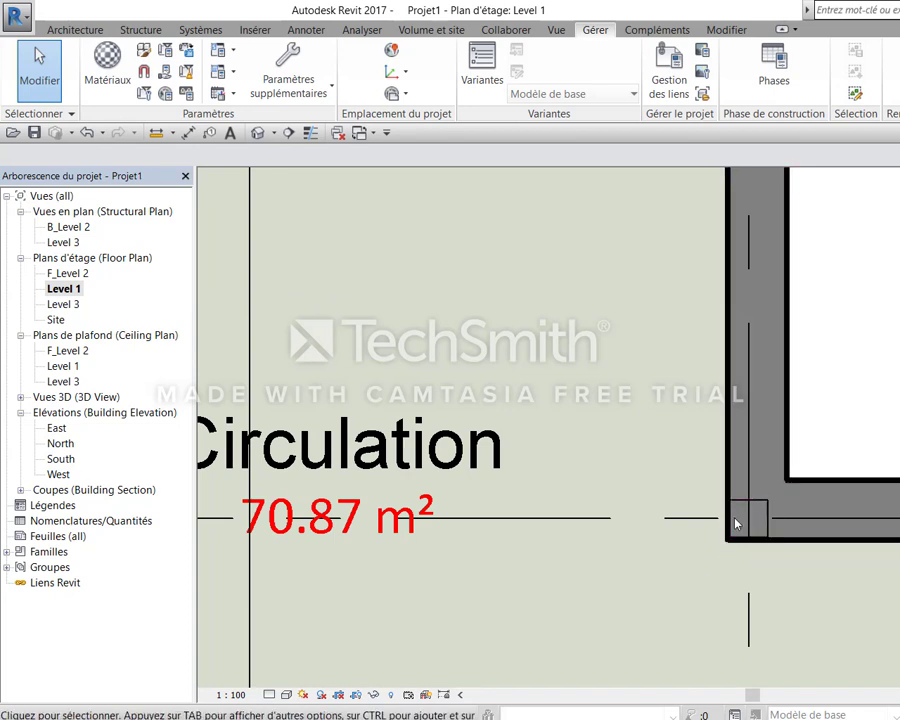
scroll(744, 516, "down", 3)
scroll(784, 480, "down", 3)
scroll(700, 460, "down", 2)
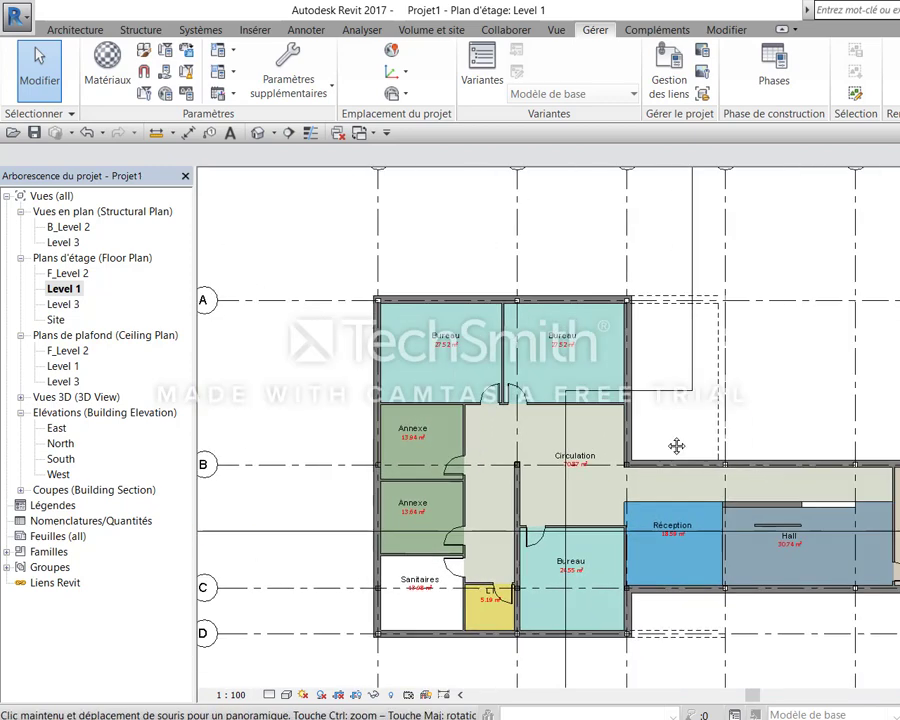
middle_click_drag(782, 472, 716, 458)
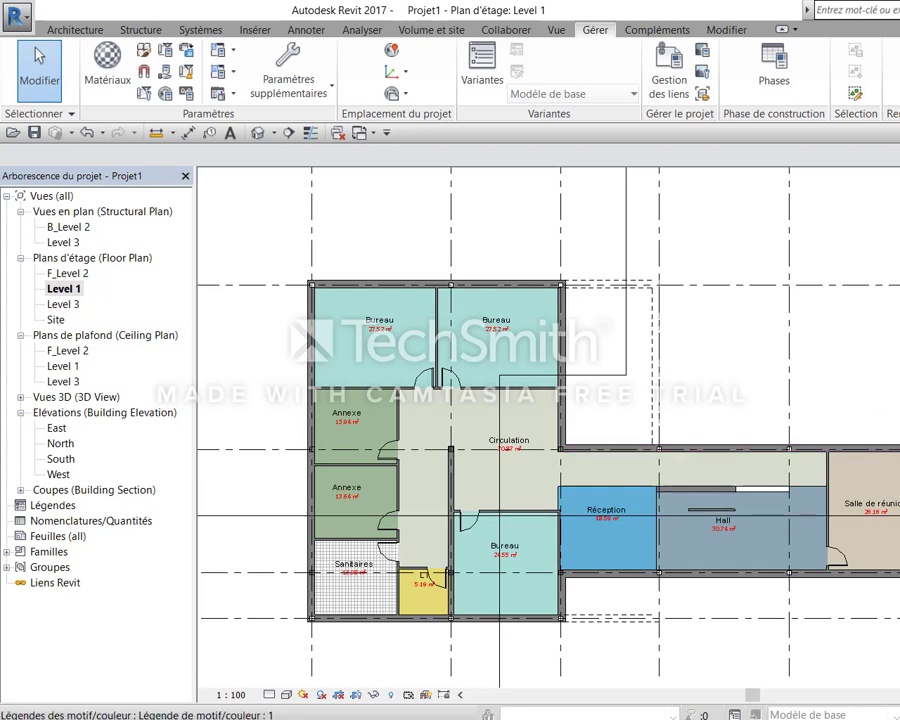
scroll(850, 475, "up", 3)
scroll(884, 489, "up", 3)
scroll(756, 482, "up", 2)
scroll(738, 480, "up", 2)
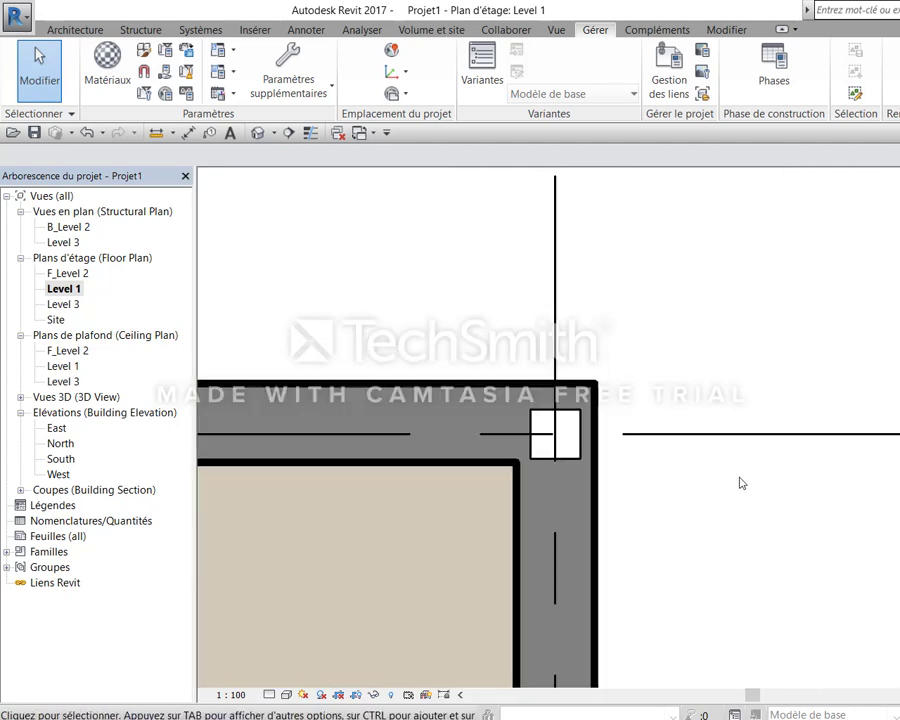
scroll(738, 480, "up", 1)
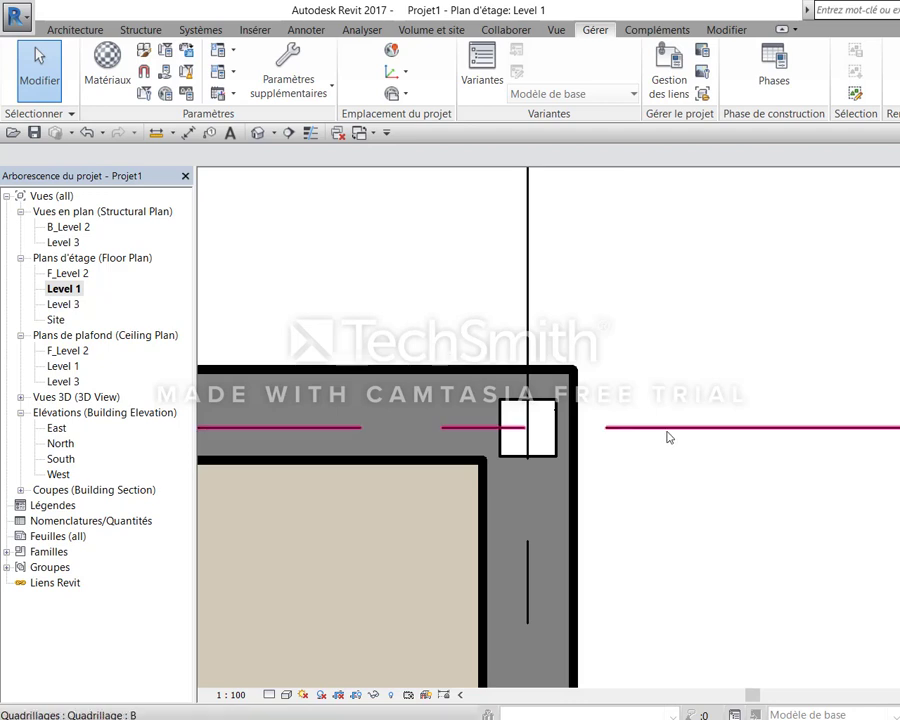
mouse_move(667, 434)
middle_mouse_down()
mouse_move(786, 424)
mouse_move(807, 413)
middle_mouse_up()
scroll(699, 316, "down", 2)
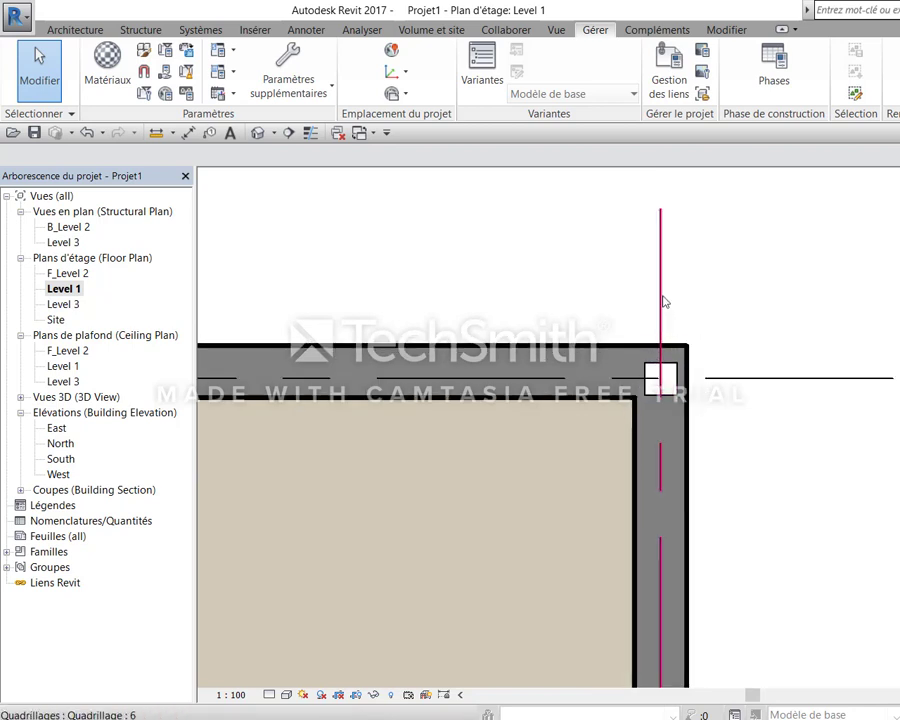
scroll(670, 372, "up", 2)
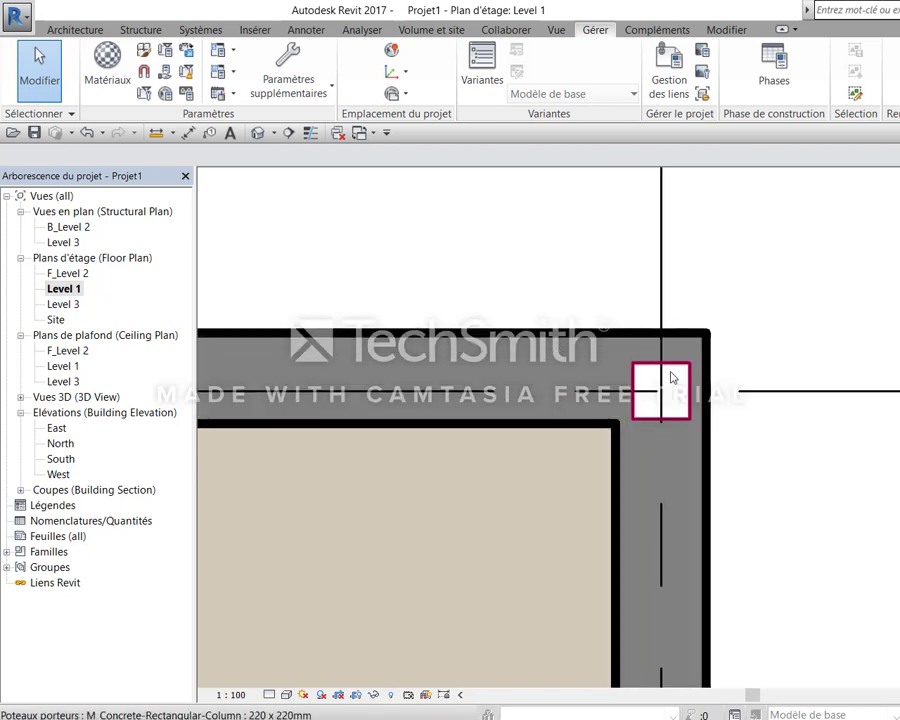
scroll(670, 372, "up", 1)
left_click(672, 377)
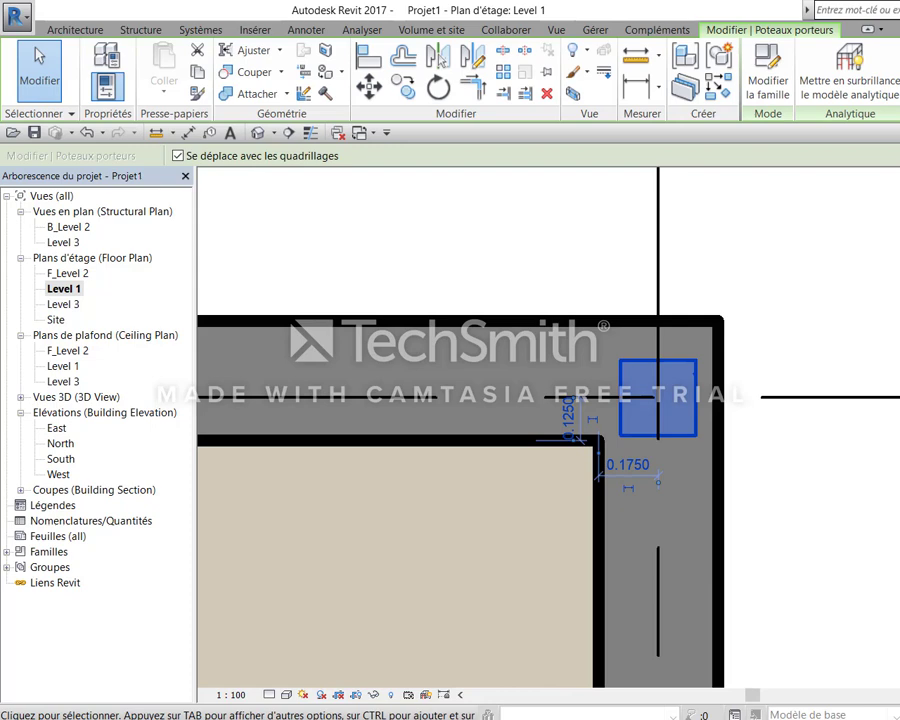
key("Escape")
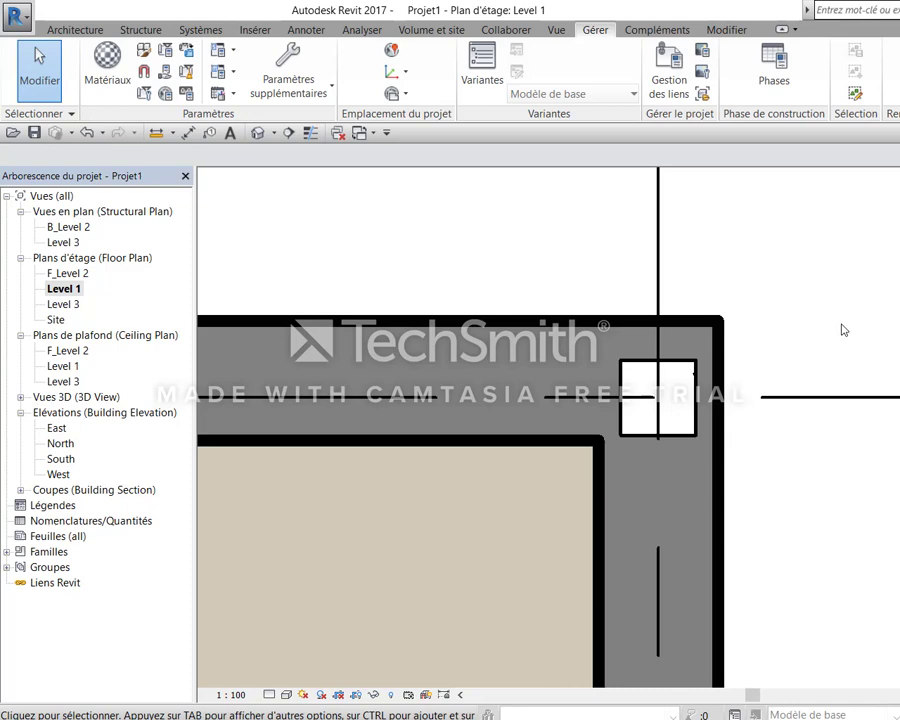
In VG, override the Poteaux porteurs surface pattern to a red Solid fill
type("vg")
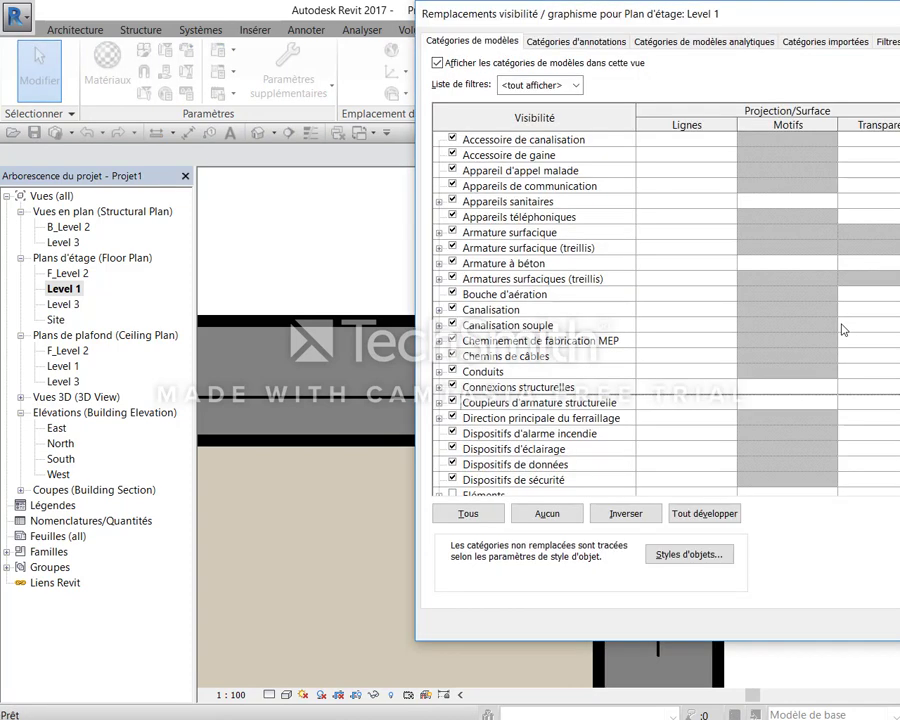
type("po")
scroll(545, 453, "down", 2)
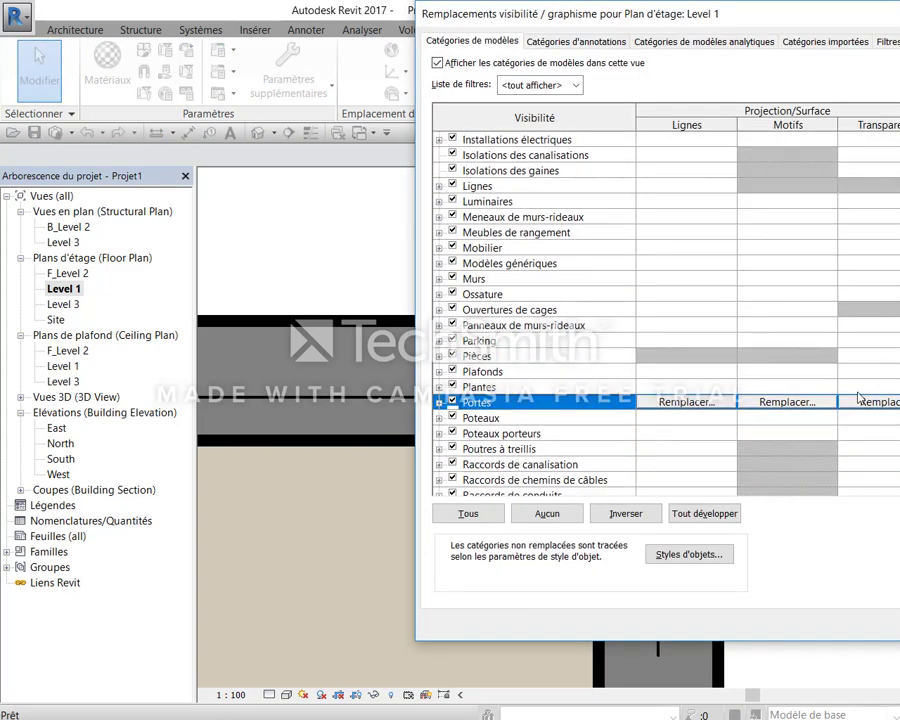
key("Down")
key("Down")
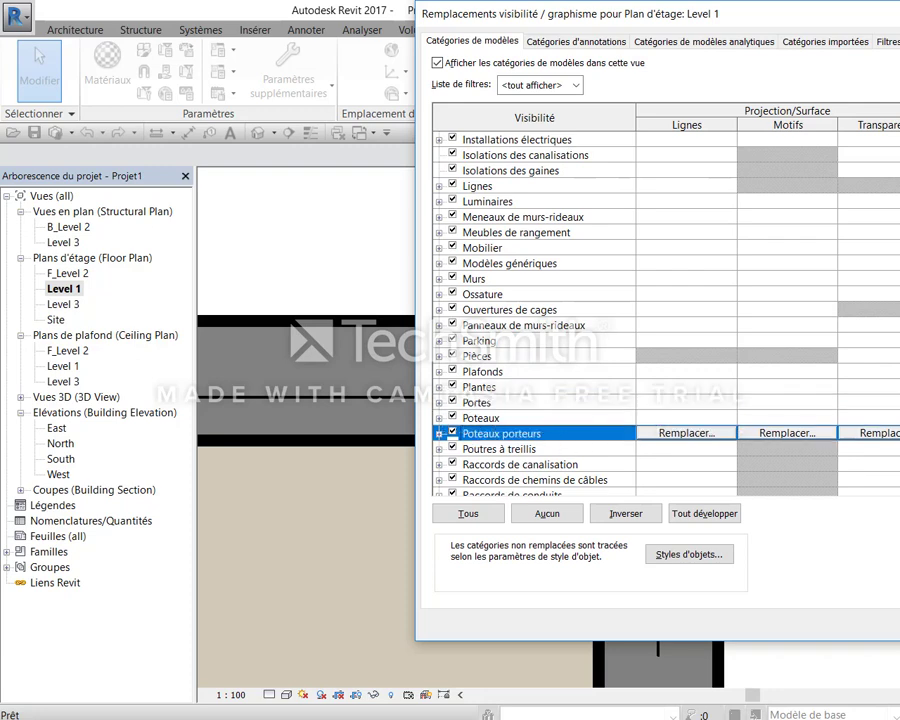
left_click(787, 433)
left_click(812, 484)
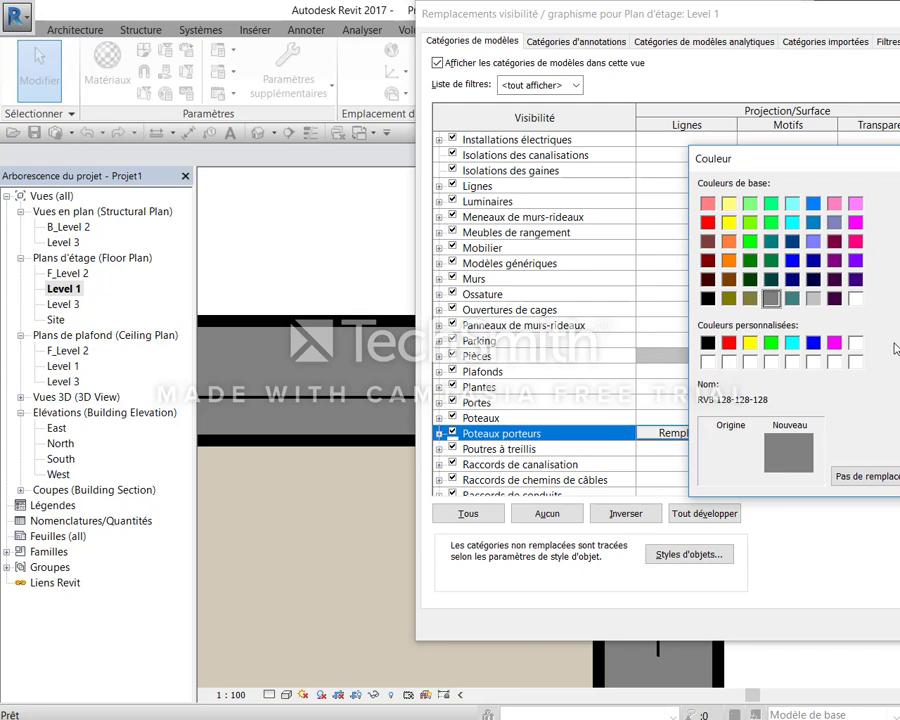
left_click(708, 222)
key("Return")
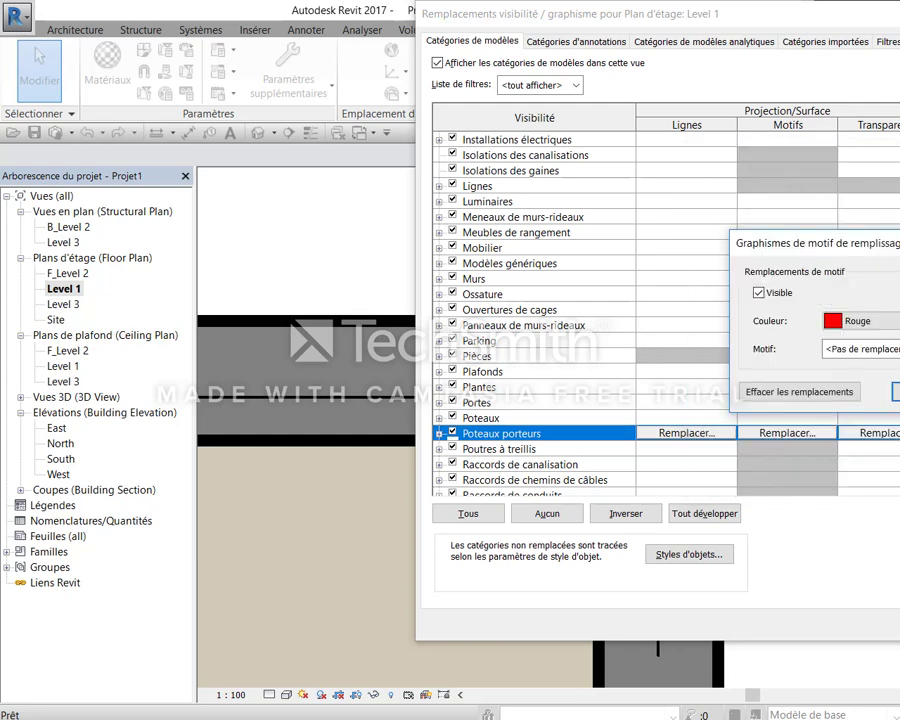
key("alt+Down")
key("Return")
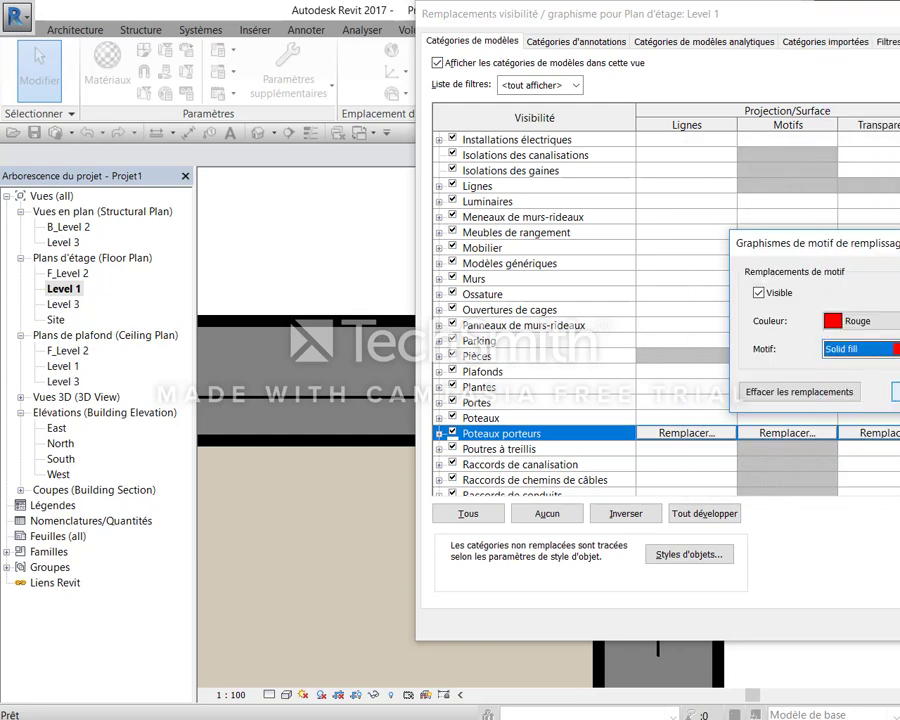
key("Return")
key("Return")
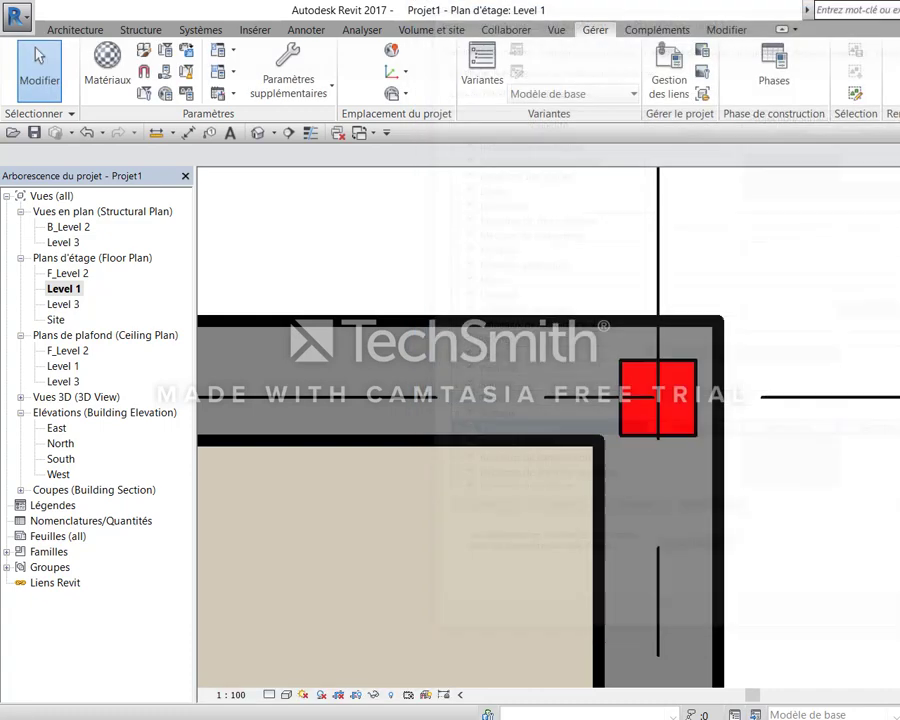
Pan and zoom around the Level 1 plan to review the Annexe, Sanitaires and Bureau rooms
scroll(884, 542, "down", 2)
scroll(792, 552, "down", 2)
mouse_move(400, 550)
middle_mouse_down()
mouse_move(689, 444)
mouse_move(844, 424)
middle_mouse_up()
middle_click_drag(563, 535, 738, 519)
middle_click_drag(619, 250, 719, 446)
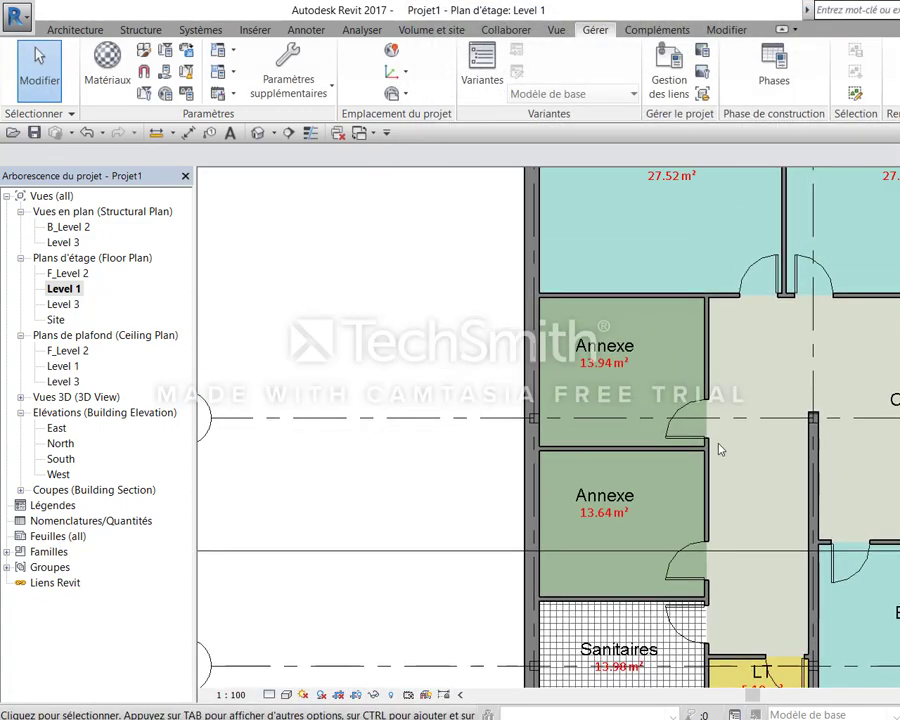
middle_click_drag(756, 280, 680, 524)
mouse_move(678, 310)
middle_mouse_down()
mouse_move(540, 480)
mouse_move(613, 128)
middle_mouse_up()
scroll(888, 476, "up", 2)
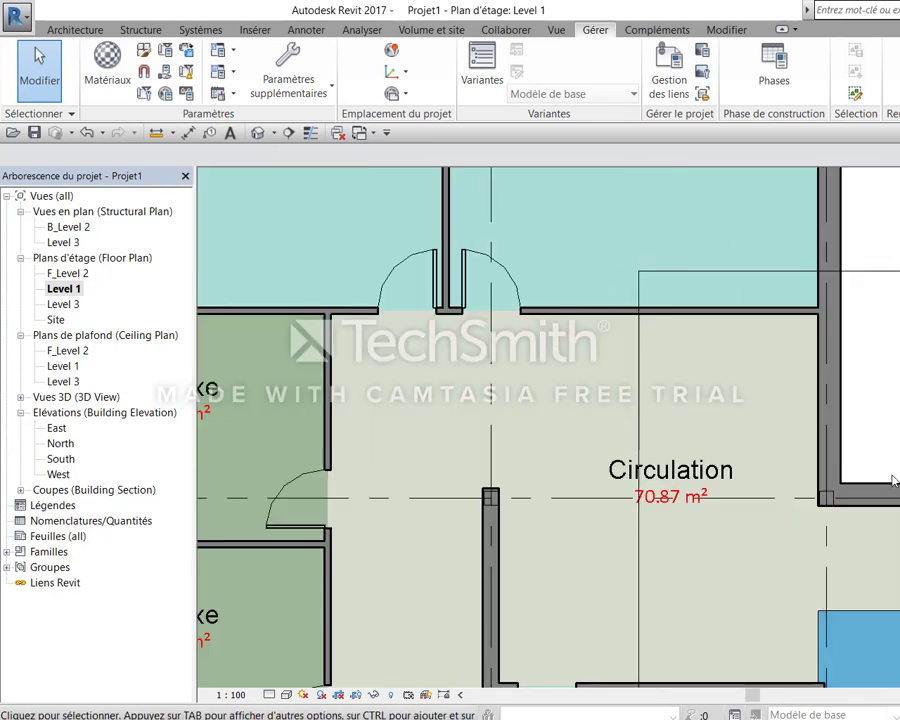
scroll(775, 578, "up", 2)
scroll(800, 506, "up", 1)
scroll(848, 541, "up", 1)
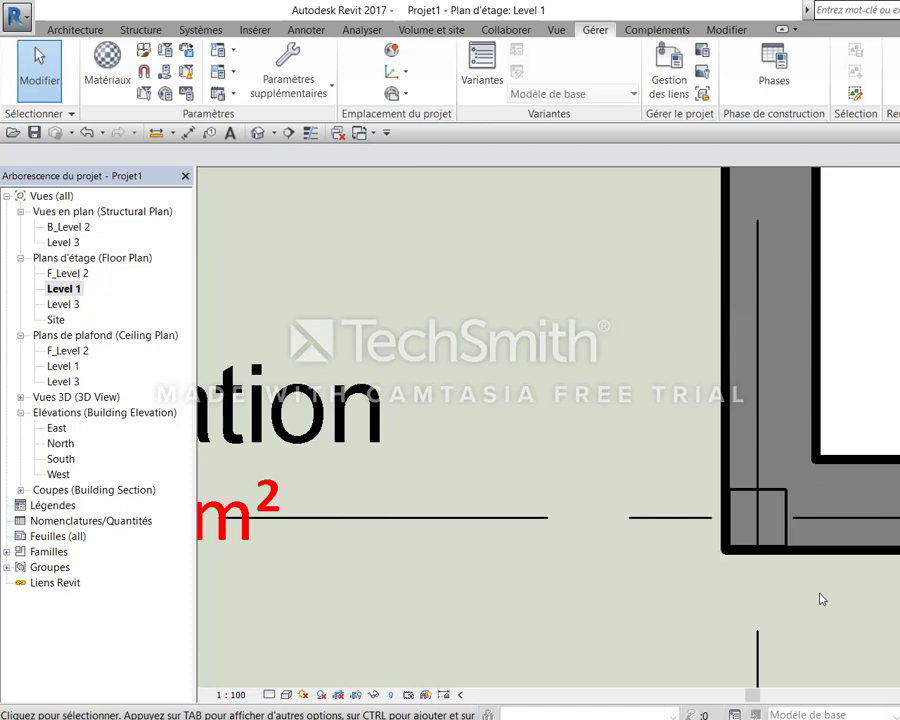
scroll(825, 354, "down", 1)
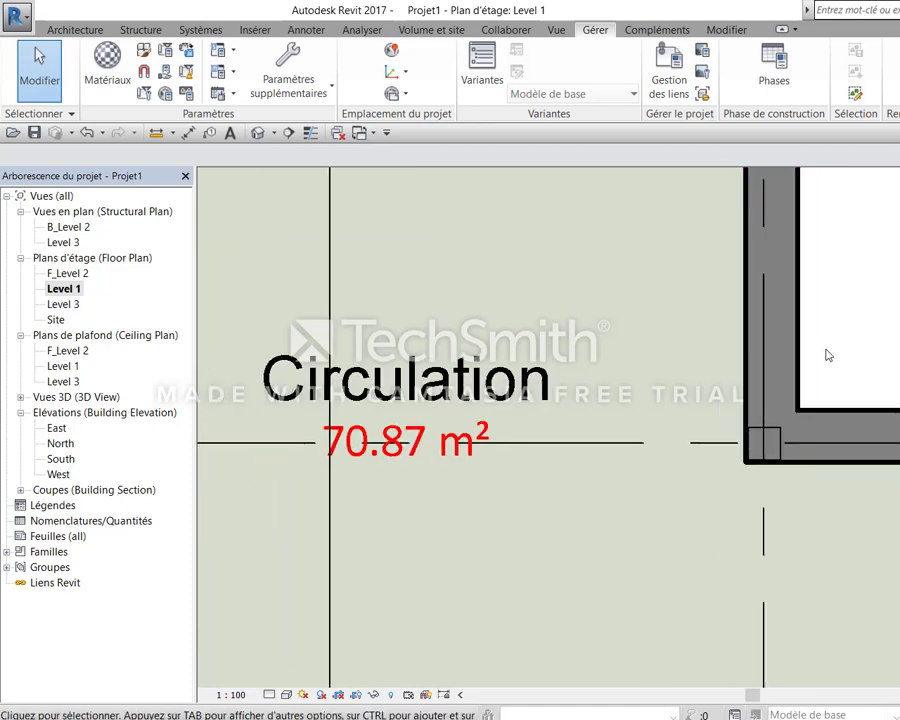
scroll(810, 460, "down", 2)
middle_click_drag(810, 460, 849, 430)
scroll(560, 580, "up", 1)
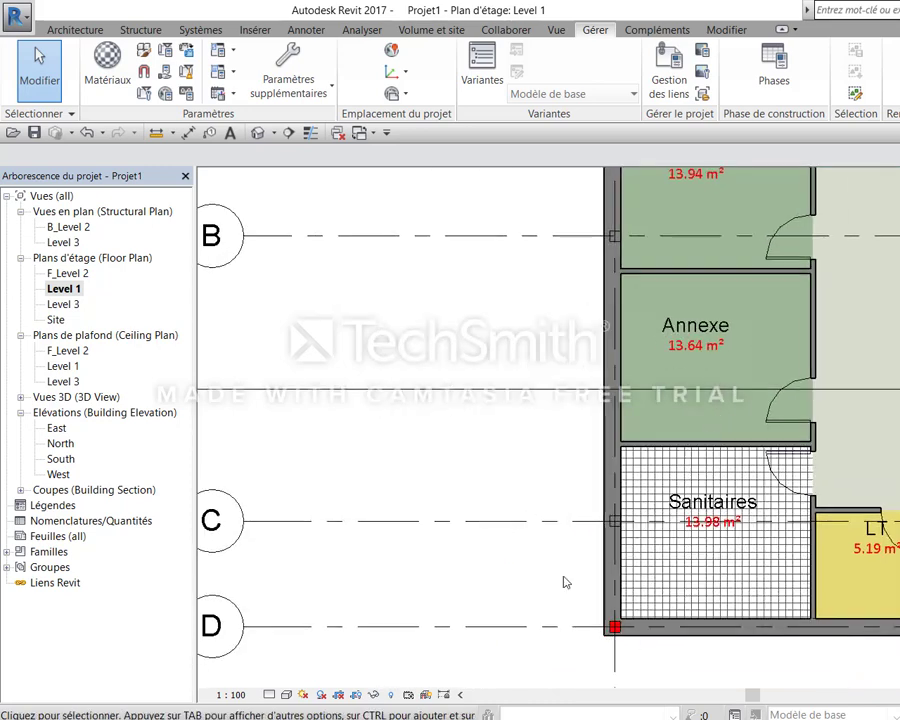
scroll(646, 480, "up", 2)
scroll(620, 500, "up", 2)
scroll(690, 487, "up", 1)
scroll(690, 487, "down", 4)
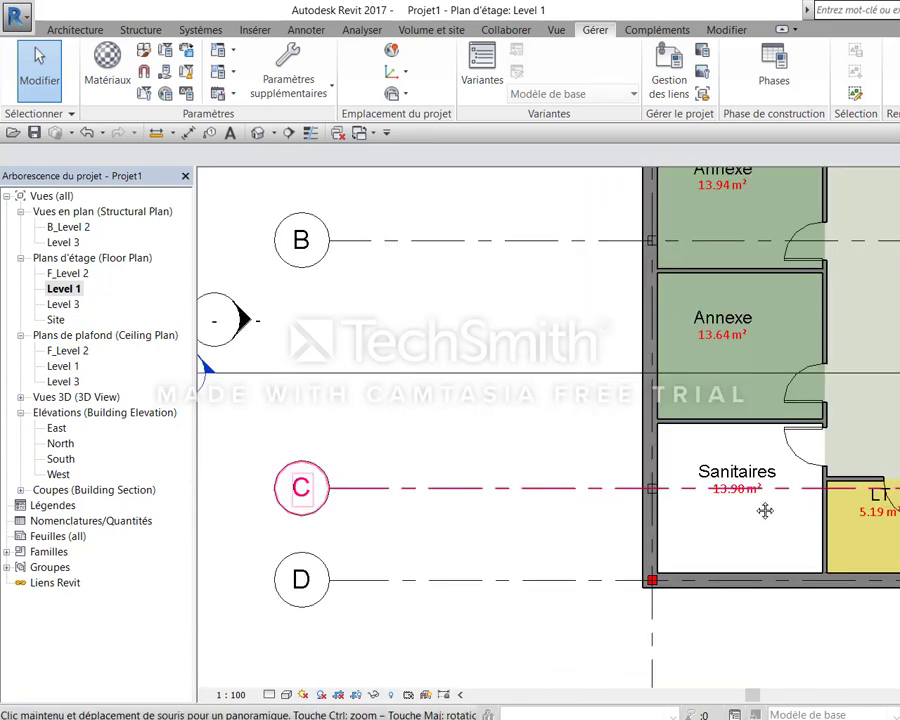
scroll(760, 500, "up", 2)
scroll(880, 510, "up", 2)
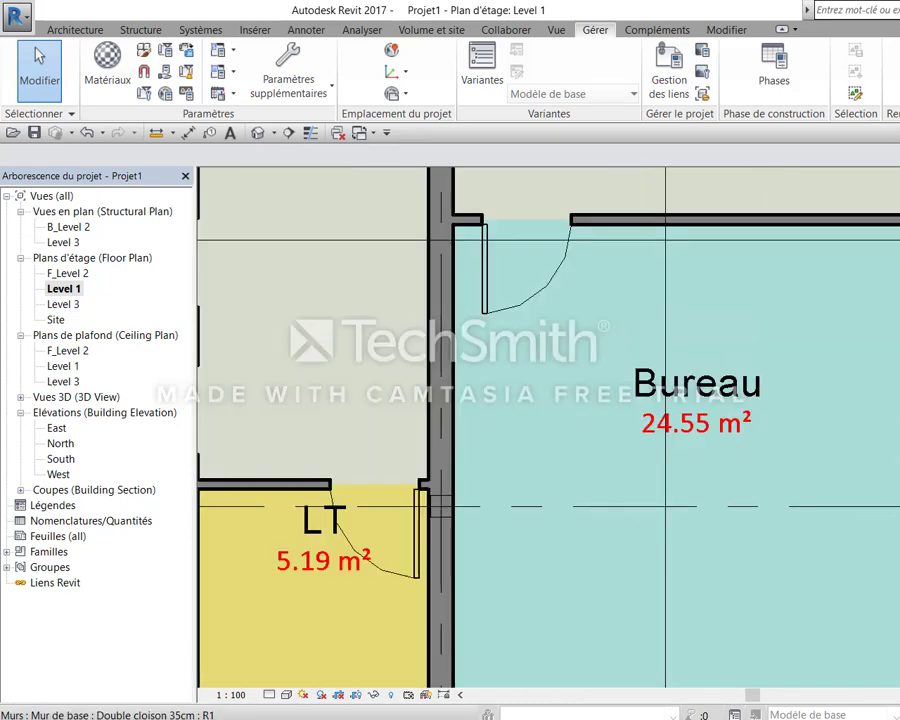
Inspect the column between LT and Bureau, then select B_Level 2 in the Project Browser
left_click(435, 510)
scroll(624, 553, "down", 2)
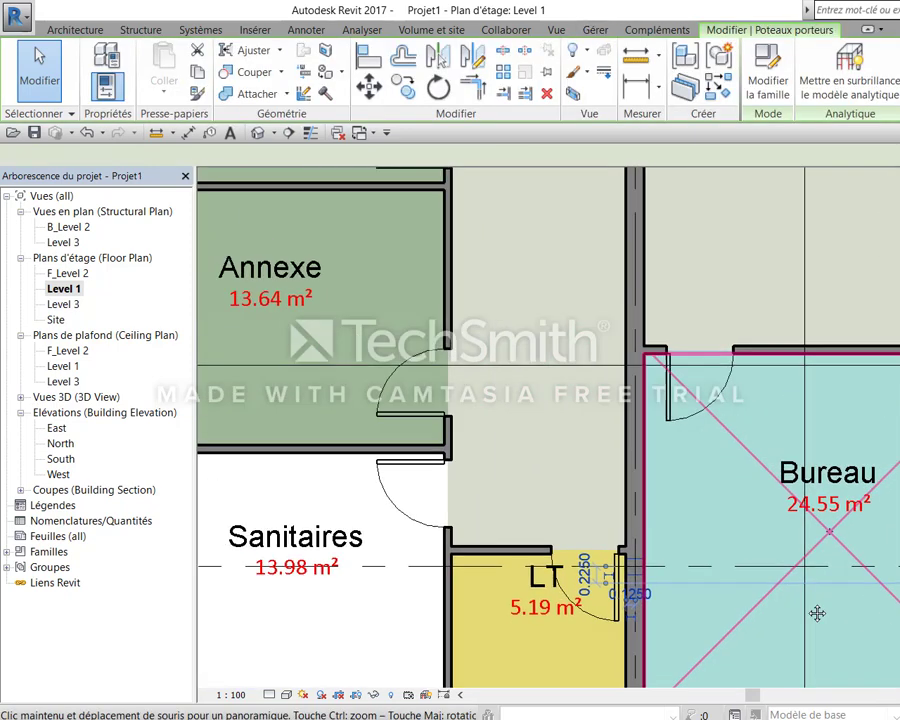
scroll(800, 580, "down", 1)
scroll(772, 580, "down", 1)
scroll(731, 591, "up", 1)
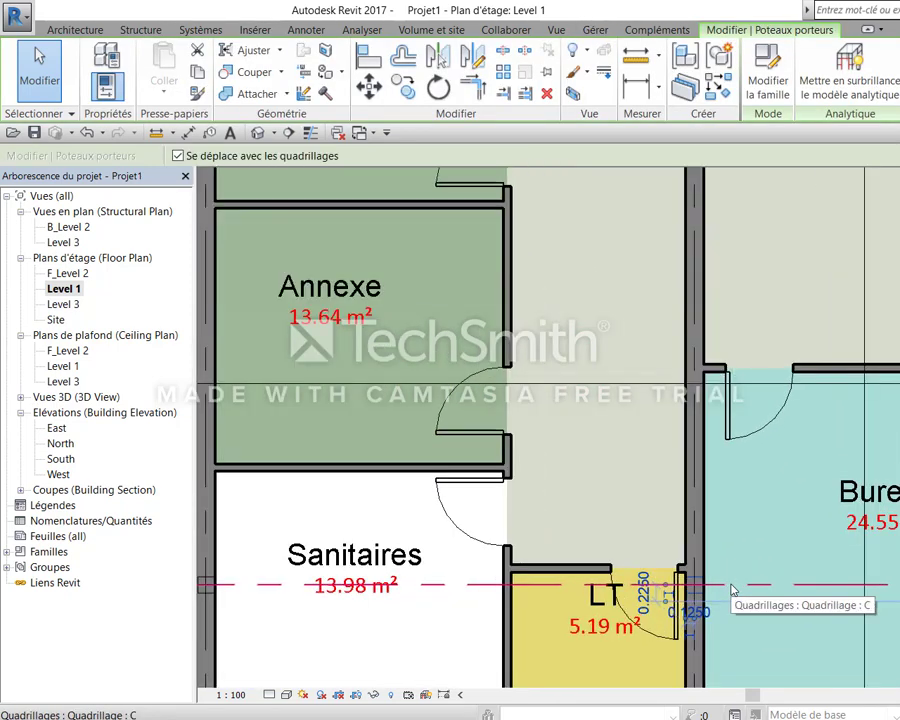
scroll(731, 591, "up", 1)
scroll(731, 588, "down", 2)
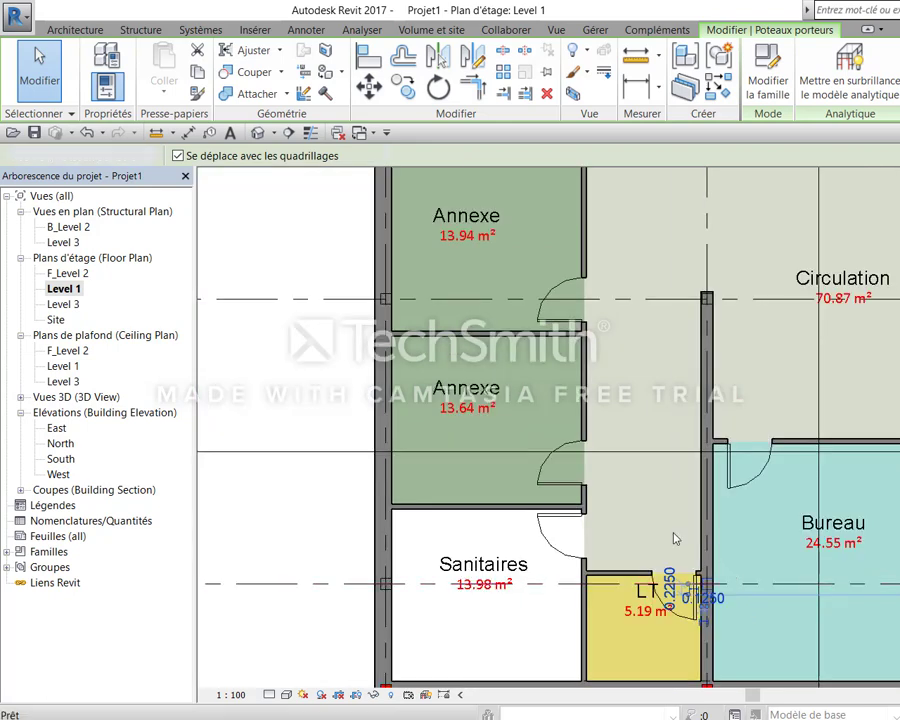
left_click(325, 454)
left_click(75, 228)
Open the B_Level 2 structural plan and centre it on the grid intersections
double_click(75, 228)
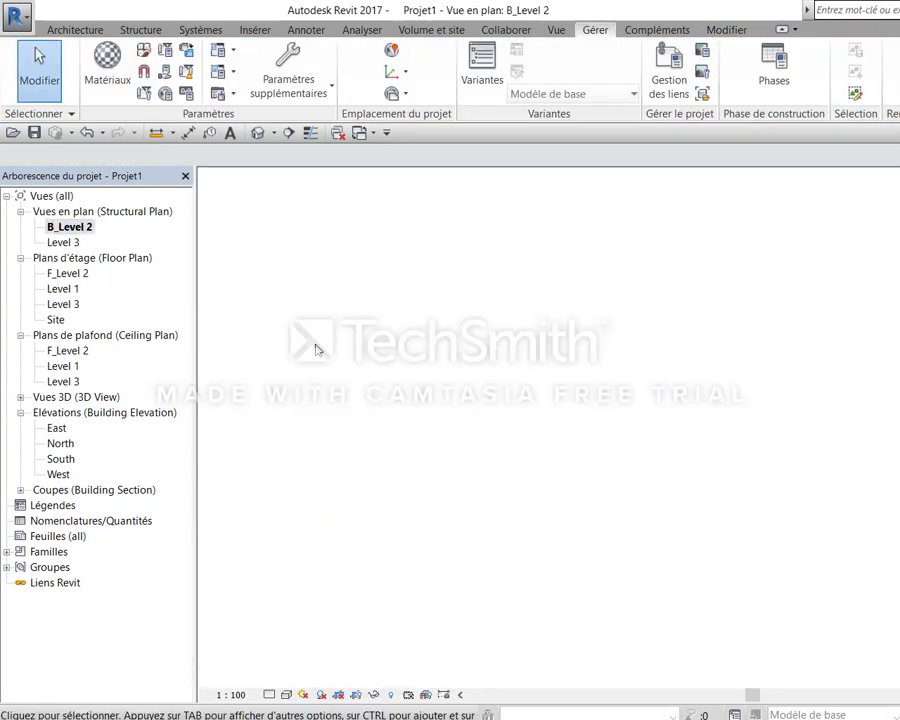
scroll(748, 346, "up", 2)
scroll(740, 390, "up", 1)
middle_click_drag(738, 393, 800, 361)
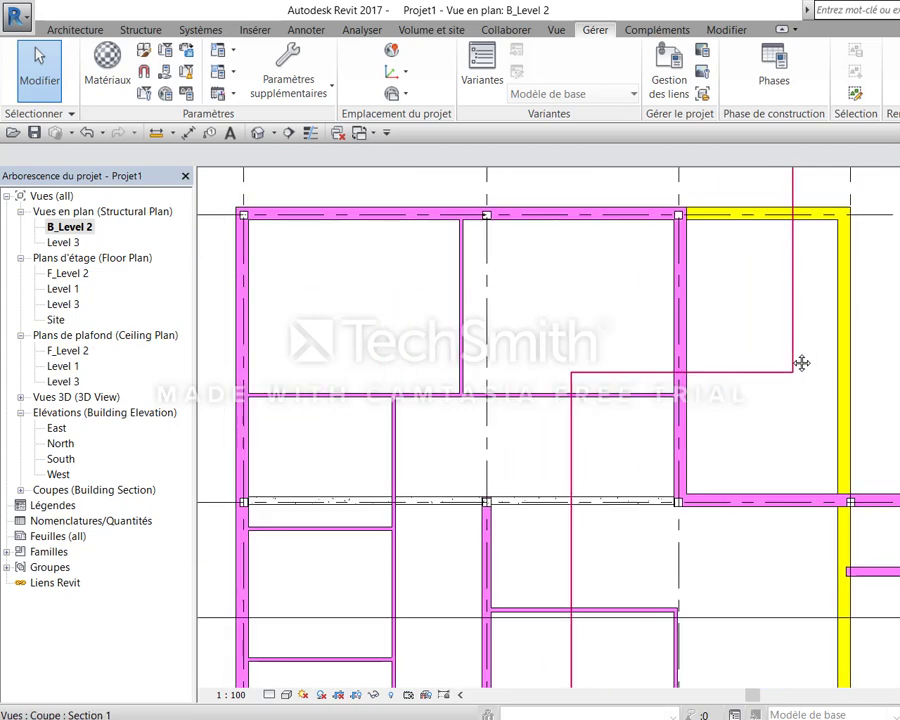
In VG, uncheck the Murs category to hide walls in this plan
key("v")
key("g")
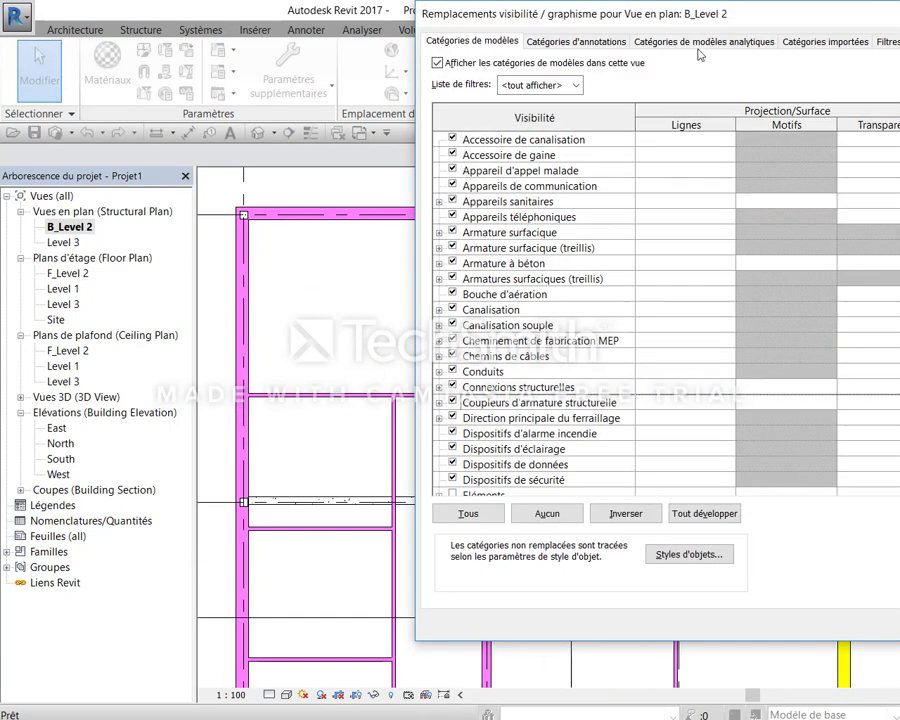
left_click(507, 262)
key("m")
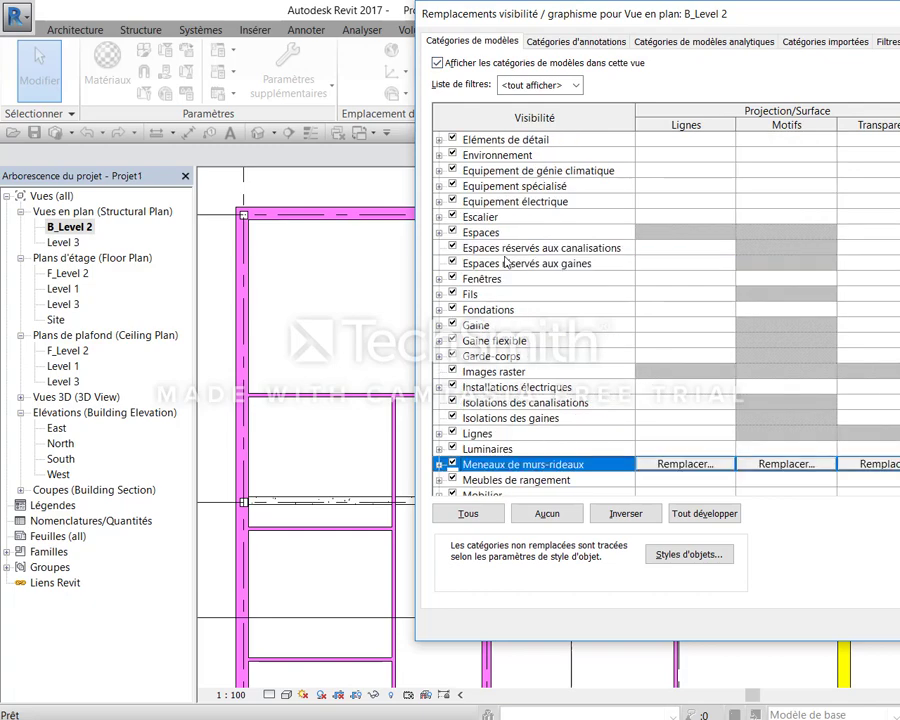
key("u")
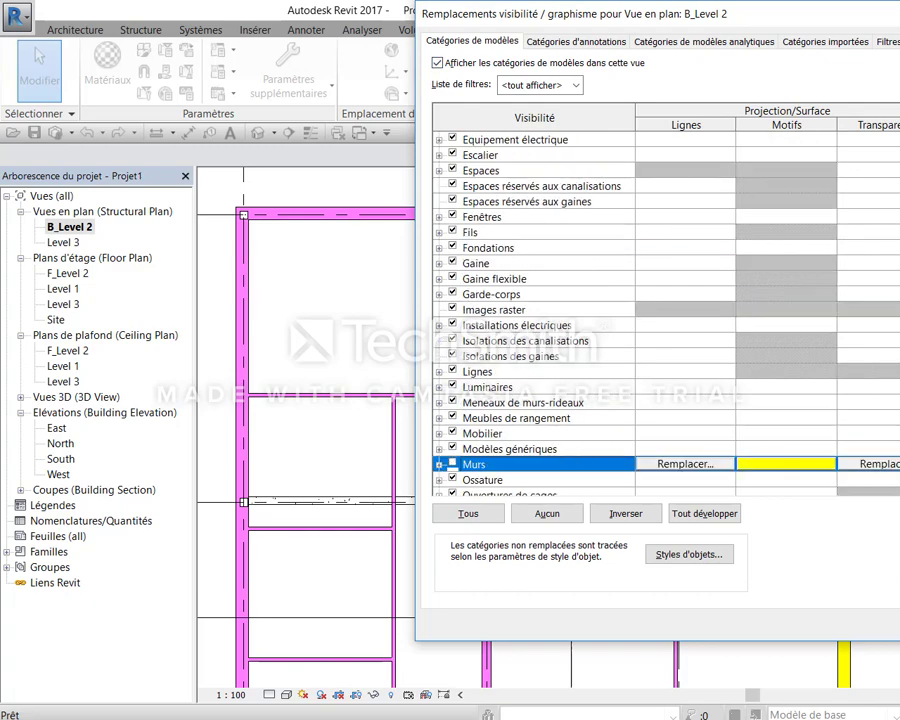
key("Return")
mouse_move(712, 517)
middle_mouse_down()
mouse_move(745, 512)
mouse_move(716, 508)
middle_mouse_up()
scroll(690, 478, "up", 2)
scroll(715, 490, "up", 2)
key("a")
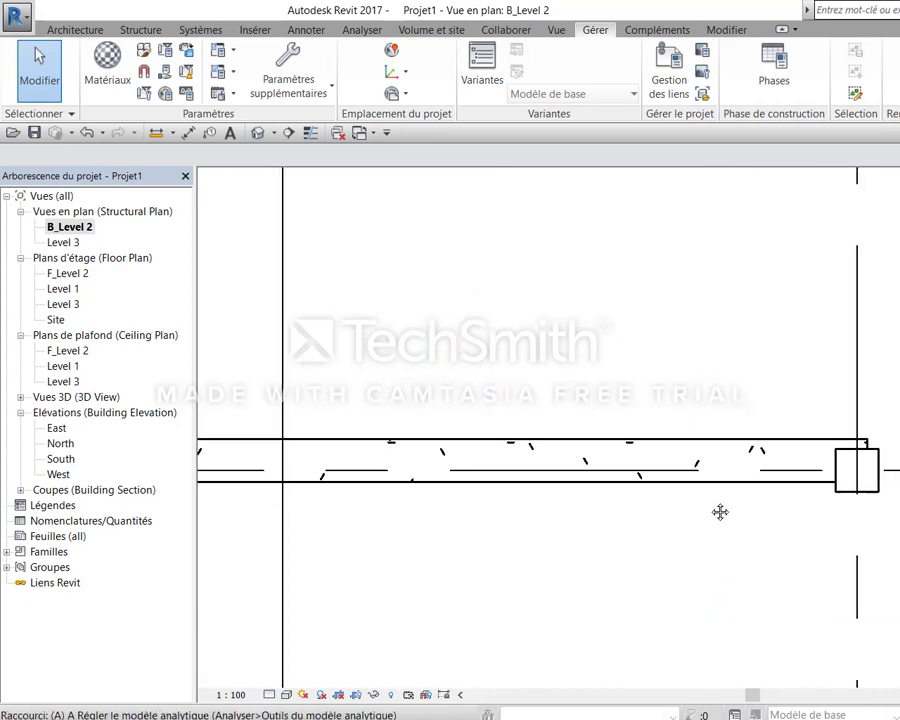
key("l")
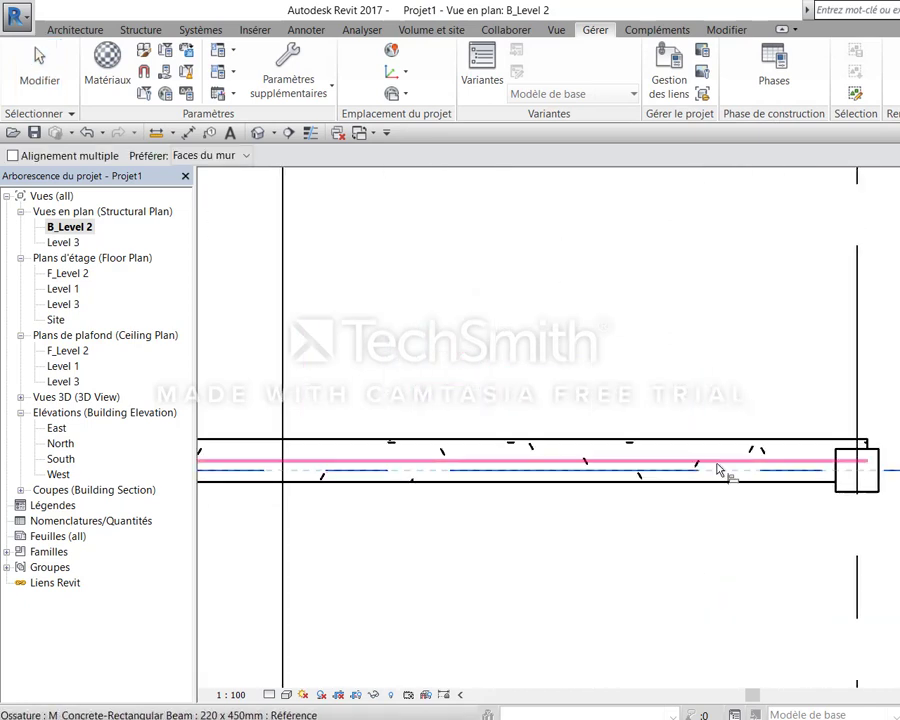
scroll(790, 454, "down", 2)
scroll(723, 539, "down", 1)
middle_click_drag(723, 539, 814, 350)
scroll(814, 350, "down", 1)
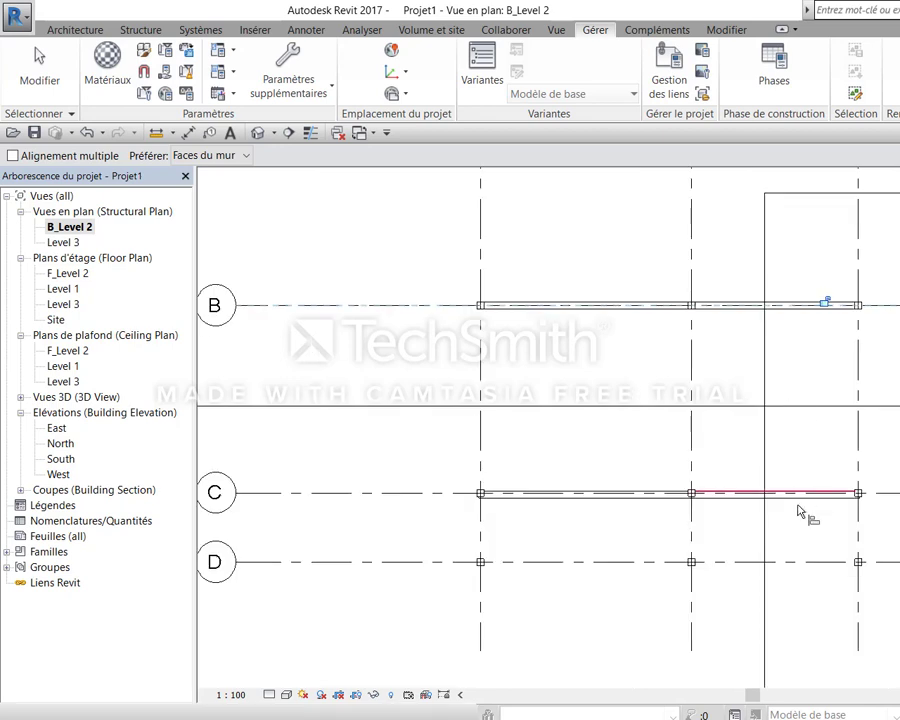
scroll(806, 500, "up", 2)
scroll(814, 484, "up", 3)
key("Tab")
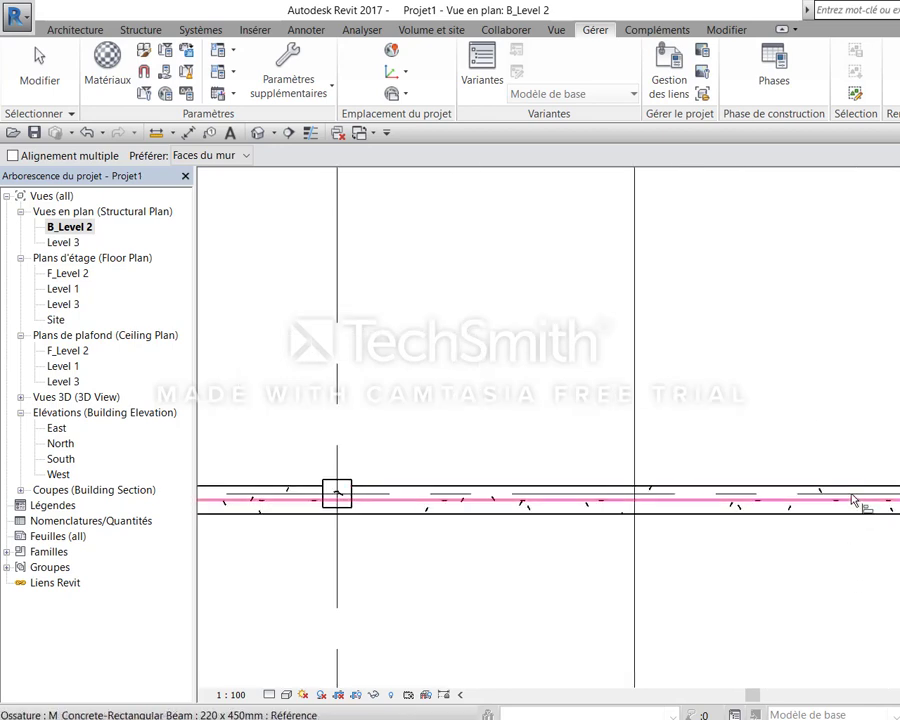
key("Tab")
key("Tab")
key("Tab")
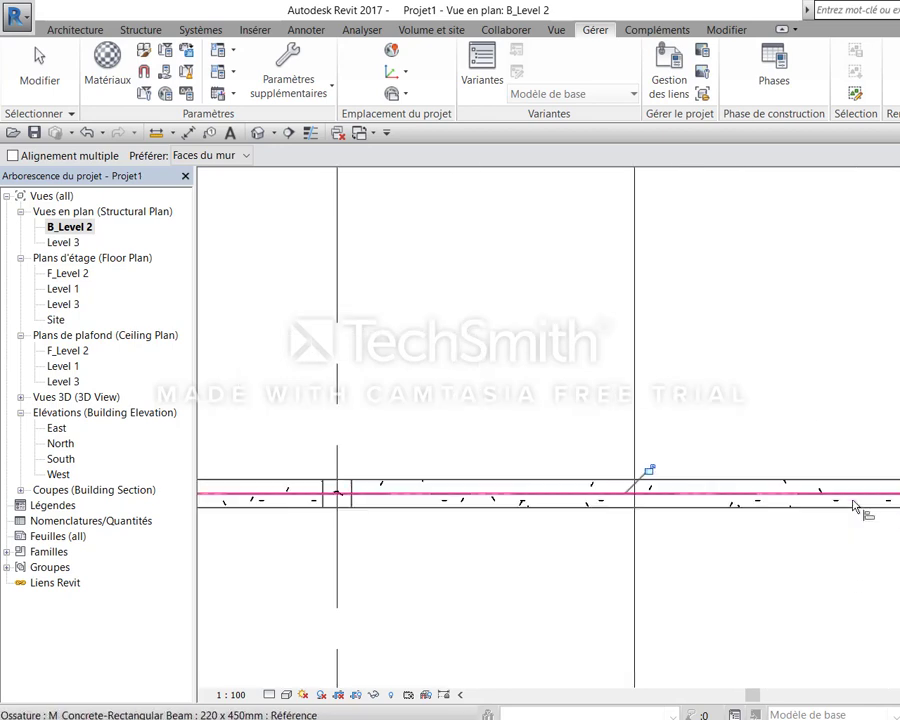
left_click(855, 507)
scroll(846, 510, "down", 2)
key("Escape")
scroll(838, 508, "down", 2)
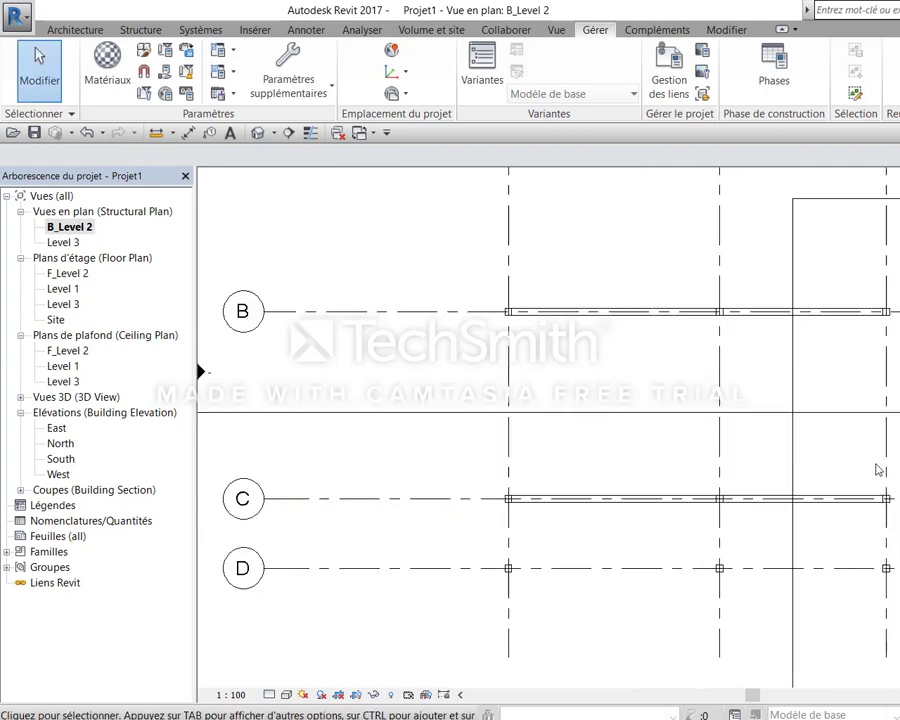
middle_click_drag(876, 467, 783, 488)
scroll(780, 484, "down", 1)
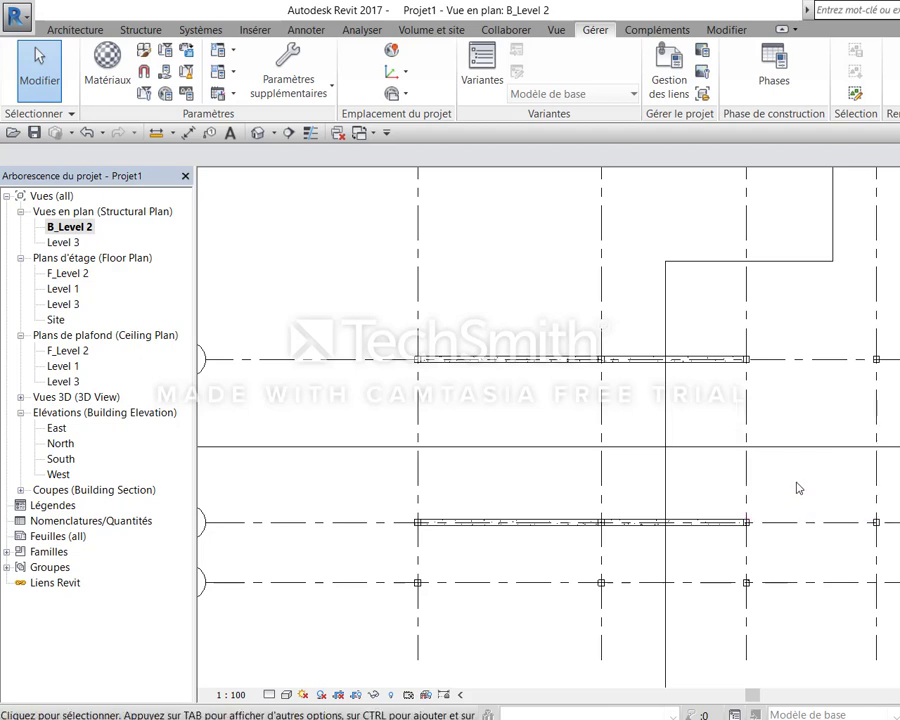
Start a structural floor sketch and draw the first two boundary rectangles between column corners
left_click(95, 31)
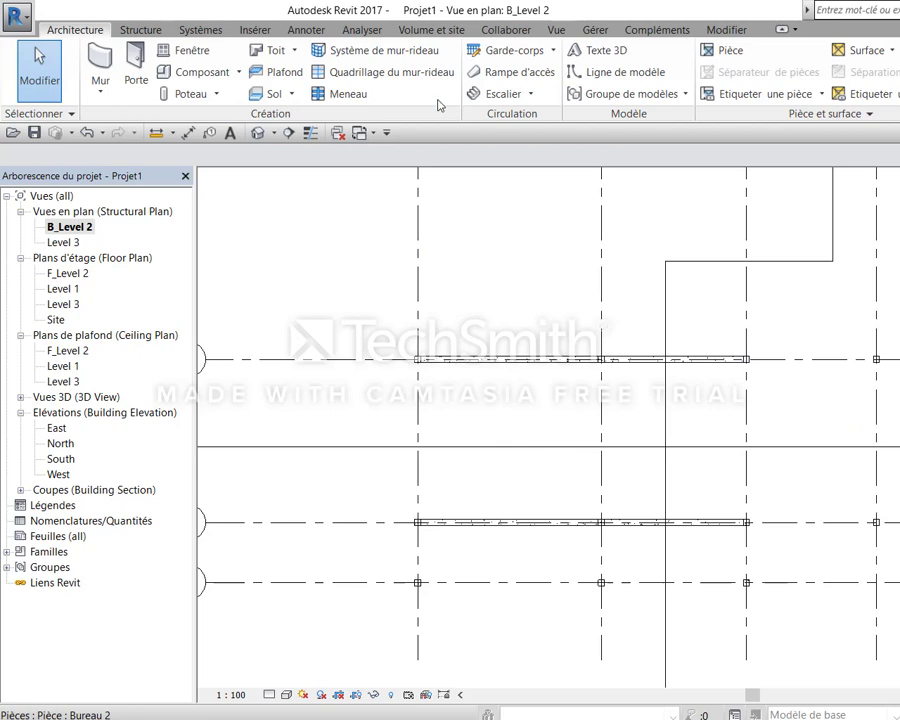
left_click(291, 94)
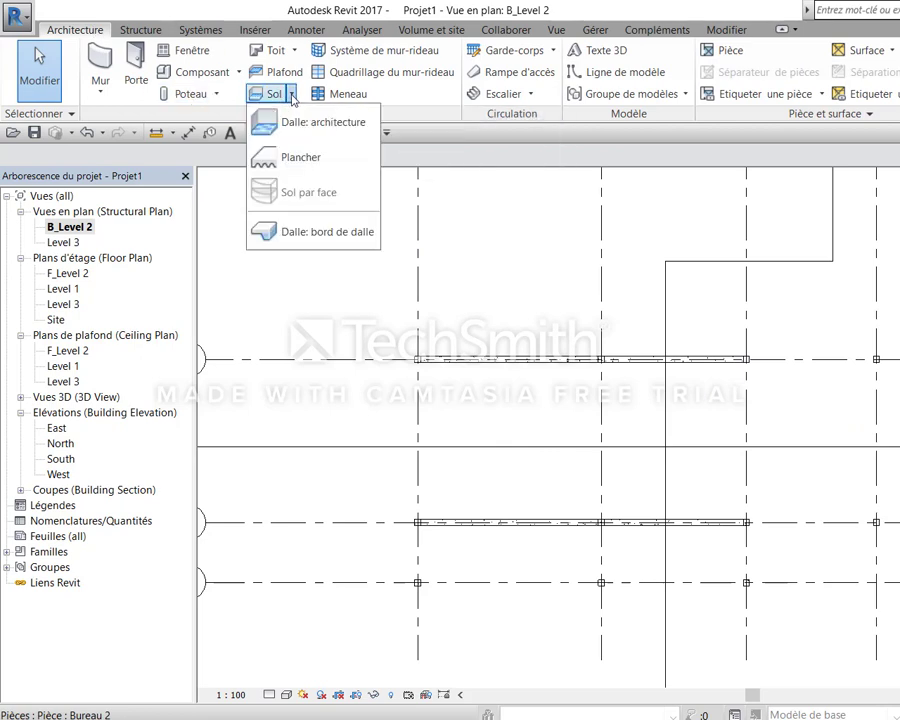
left_click(323, 160)
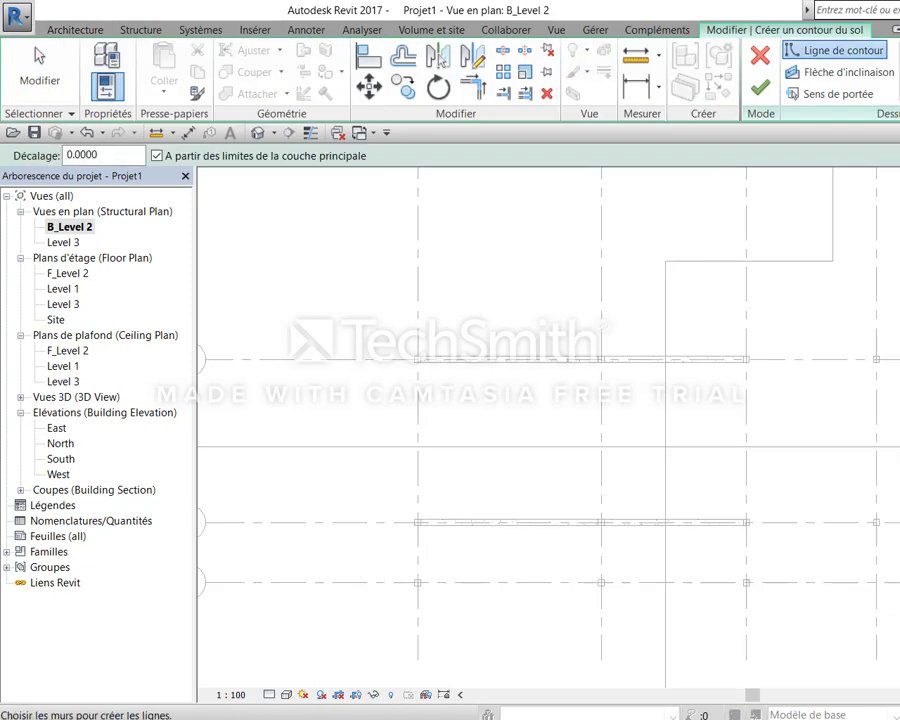
left_click(419, 360)
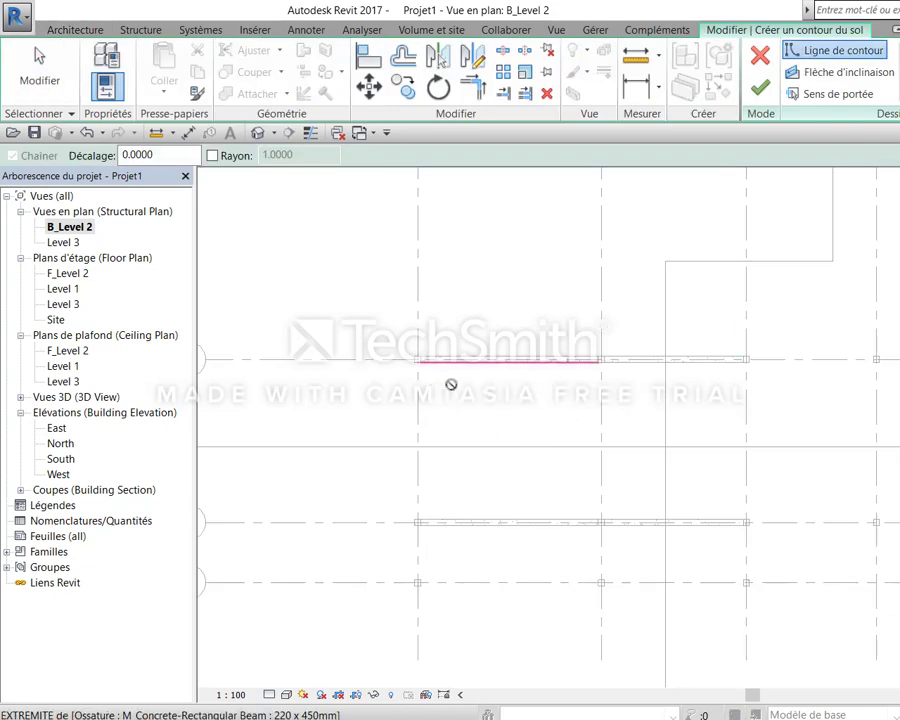
left_click(596, 520)
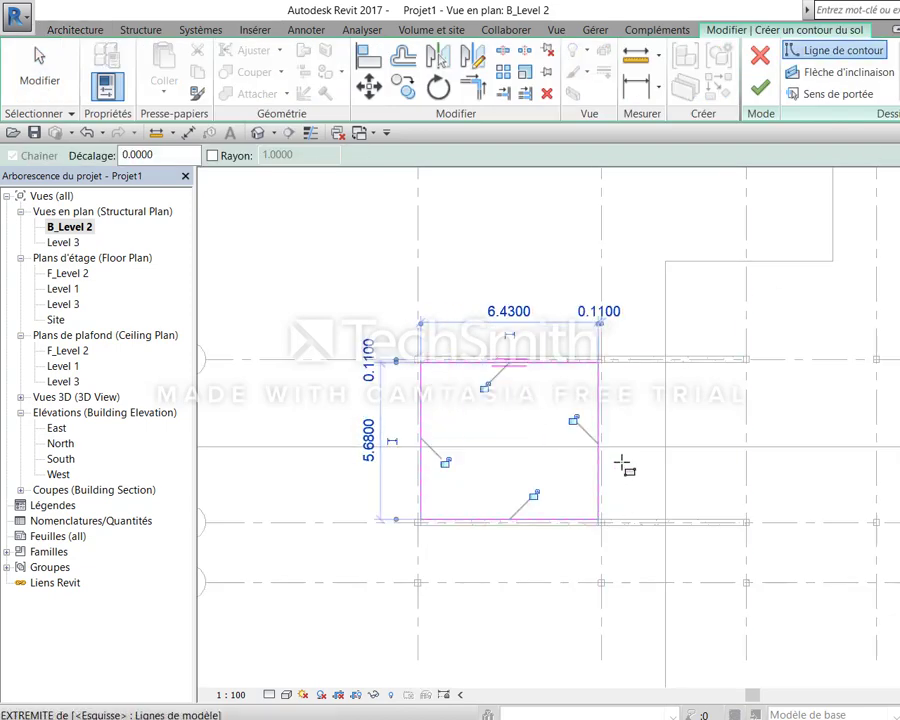
scroll(609, 364, "up", 3)
left_click(602, 356)
scroll(710, 545, "down", 2)
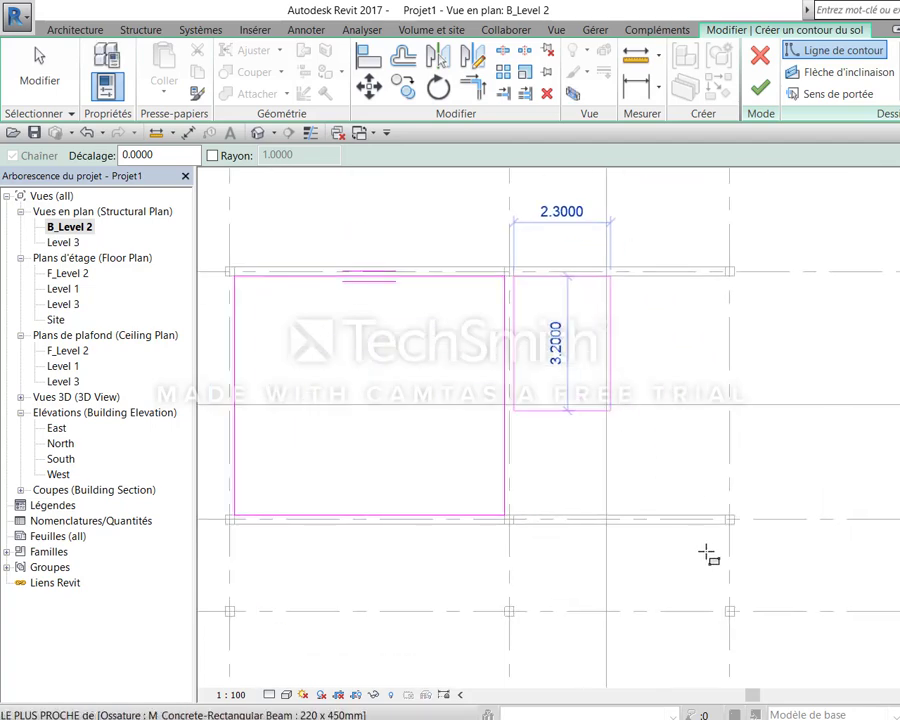
scroll(720, 530, "up", 3)
left_click(724, 428)
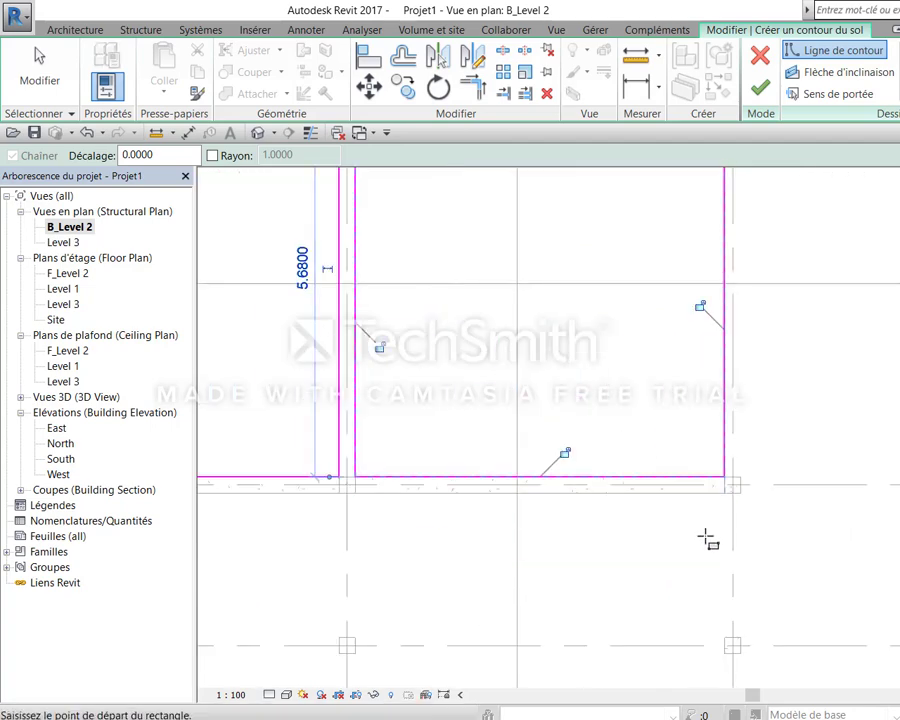
Draw two more boundary rectangles for the remaining bays and end the rectangle tool
scroll(738, 520, "down", 3)
scroll(384, 456, "up", 2)
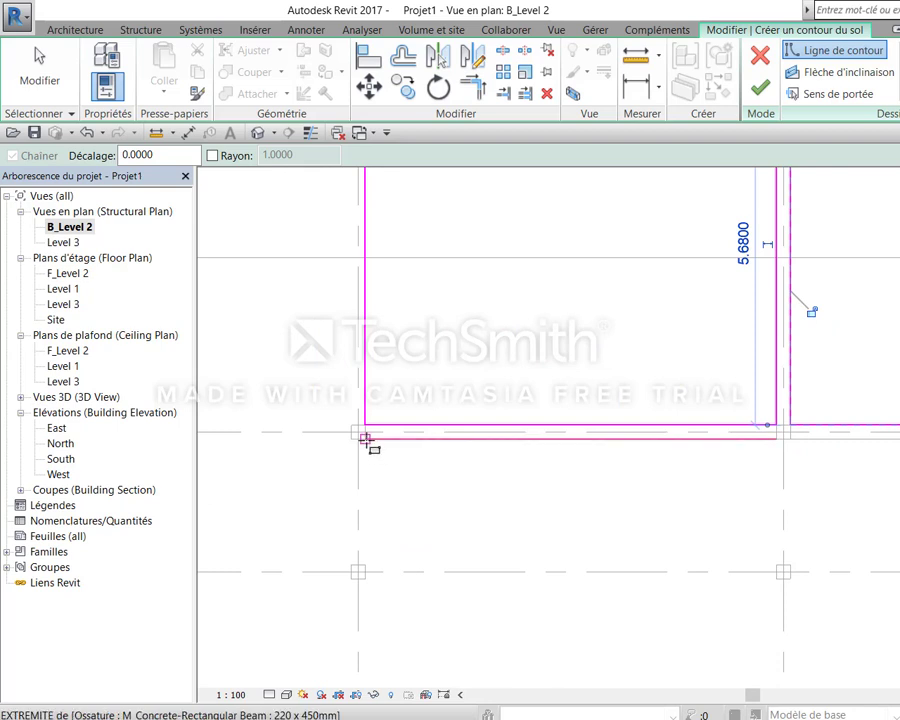
left_click(366, 440)
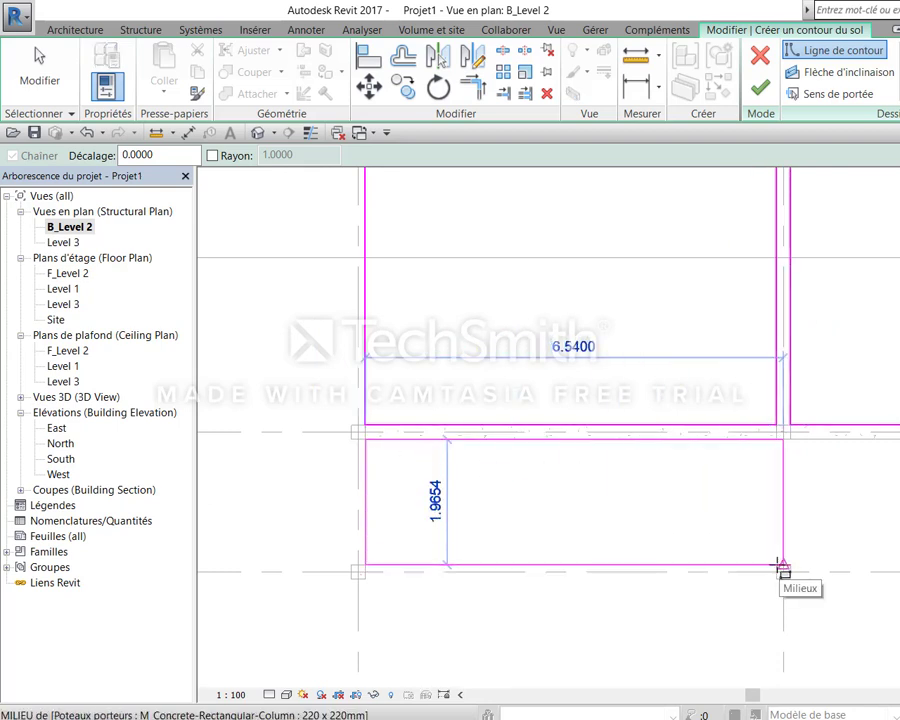
left_click(779, 567)
scroll(776, 515, "up", 2)
scroll(776, 560, "up", 1)
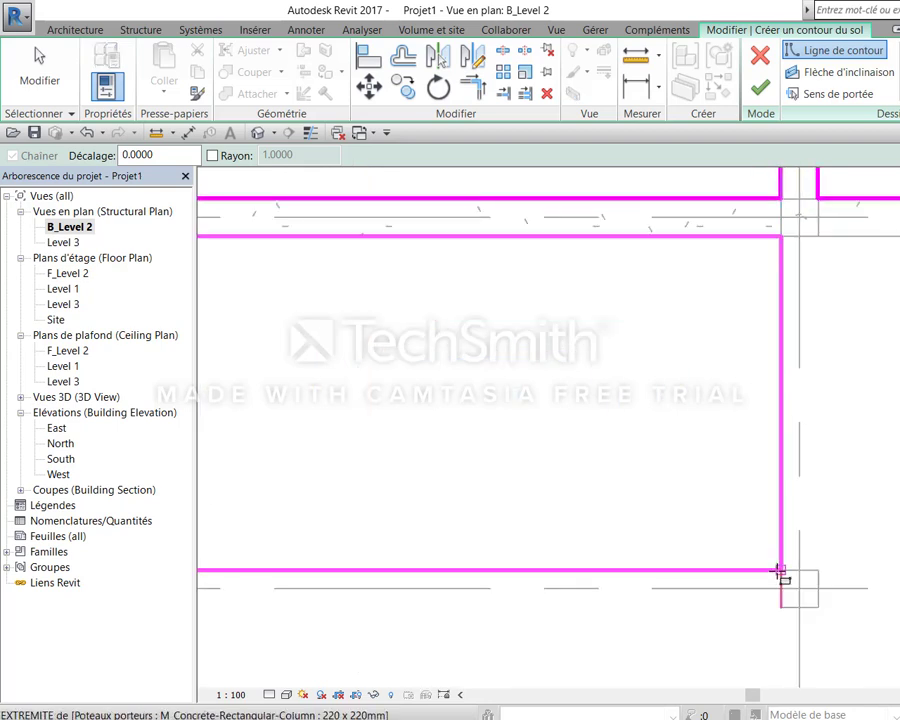
left_click(817, 570)
scroll(693, 542, "down", 2)
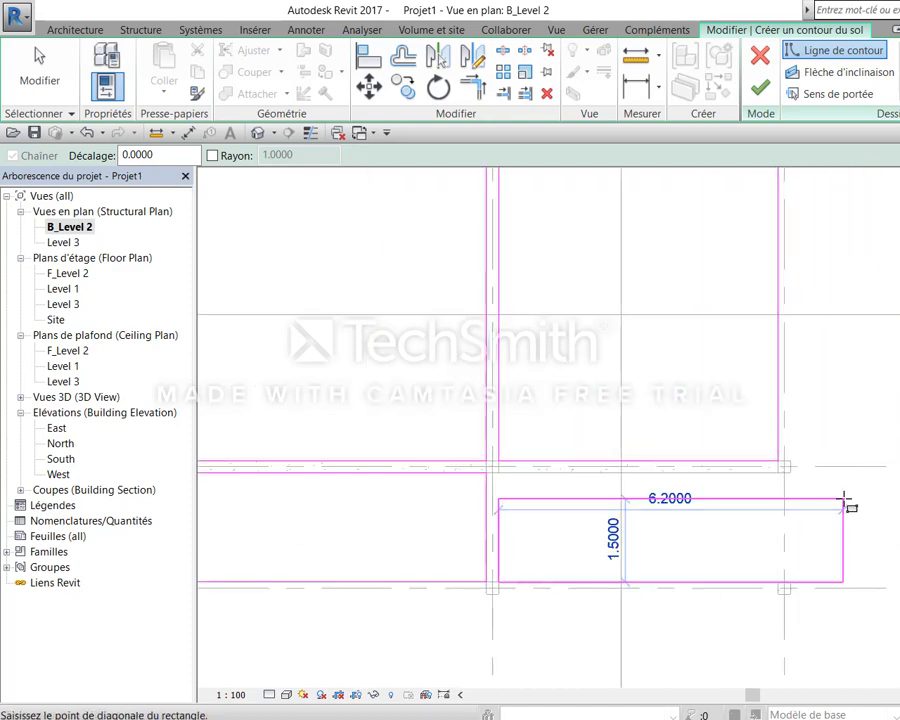
scroll(752, 485, "up", 2)
left_click(723, 438)
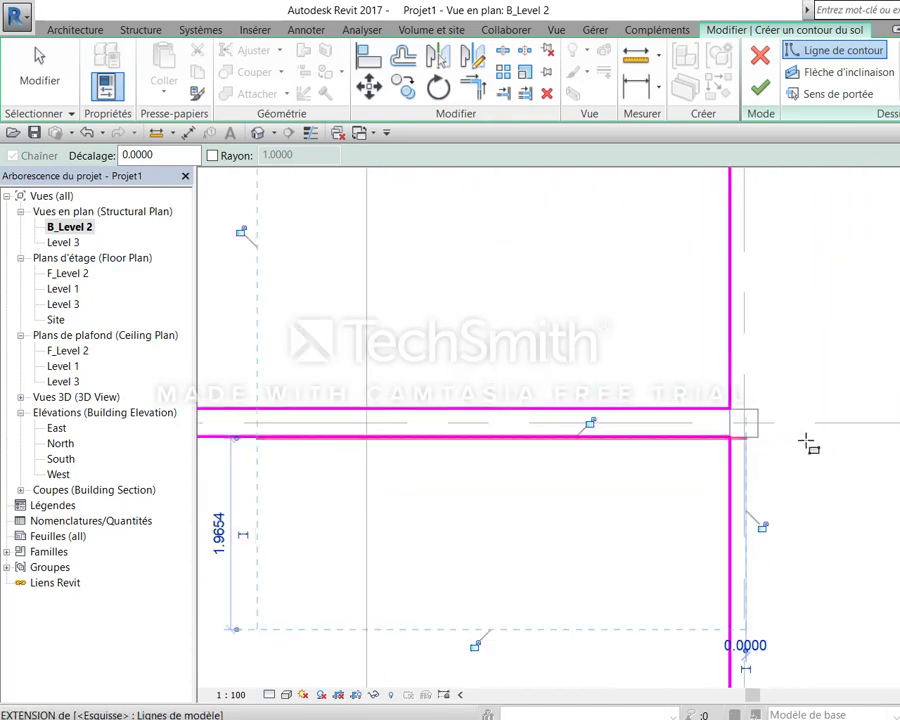
scroll(805, 440, "down", 3)
scroll(848, 521, "down", 2)
key("Escape")
key("Escape")
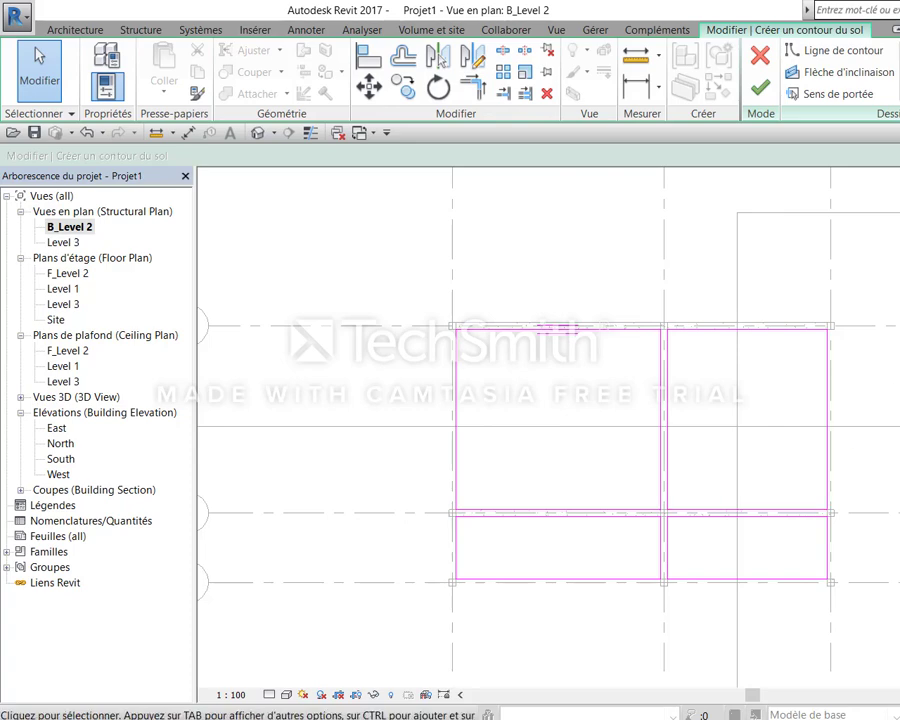
Duplicate the Generic 150mm floor type as DP_21cm
left_click(107, 87)
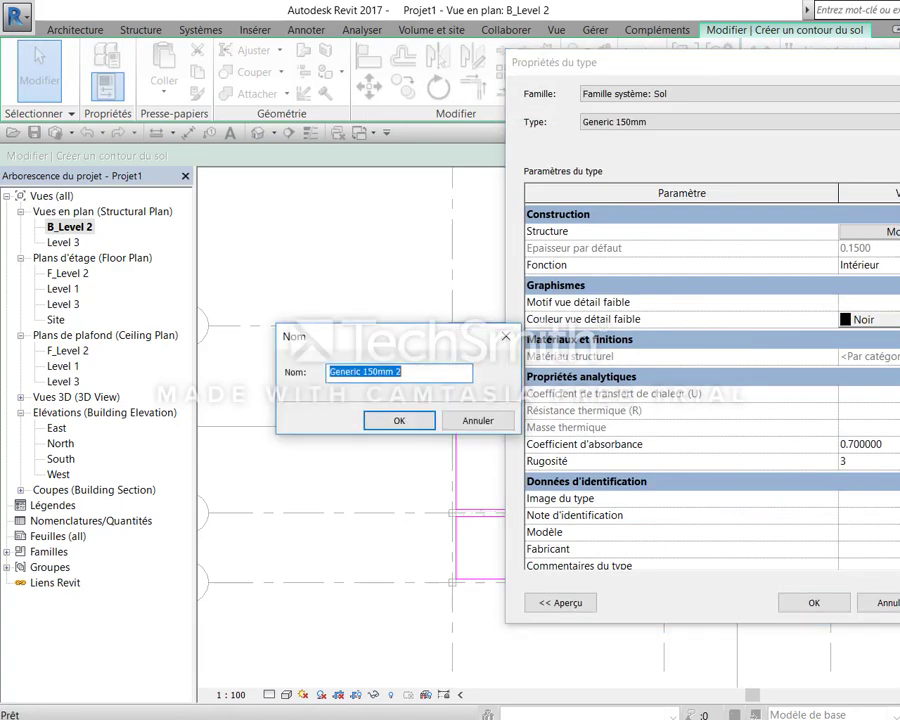
type("DP_")
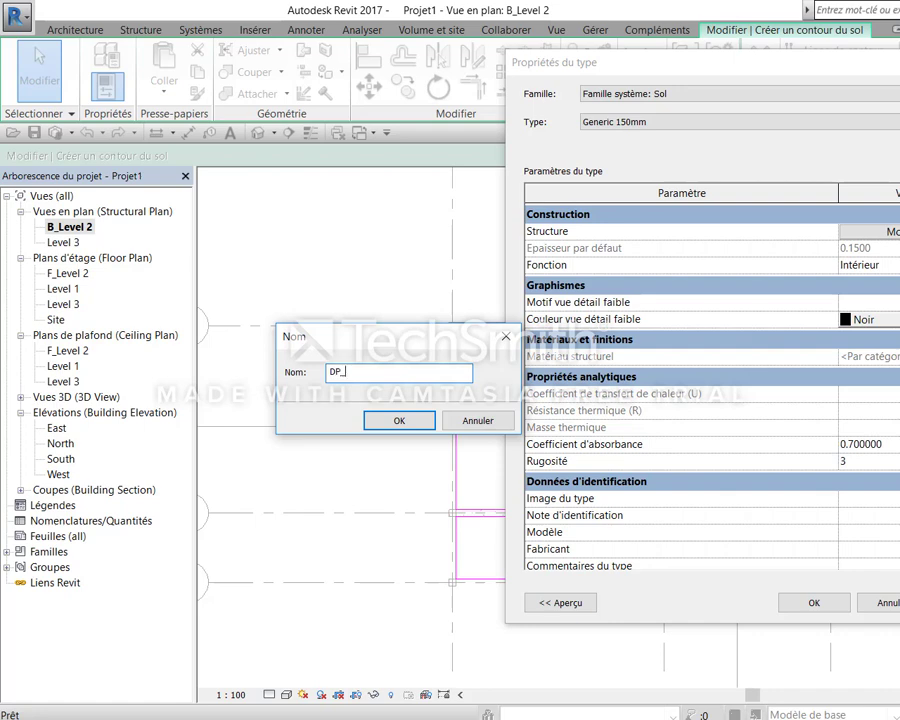
type("21cm")
left_click(399, 420)
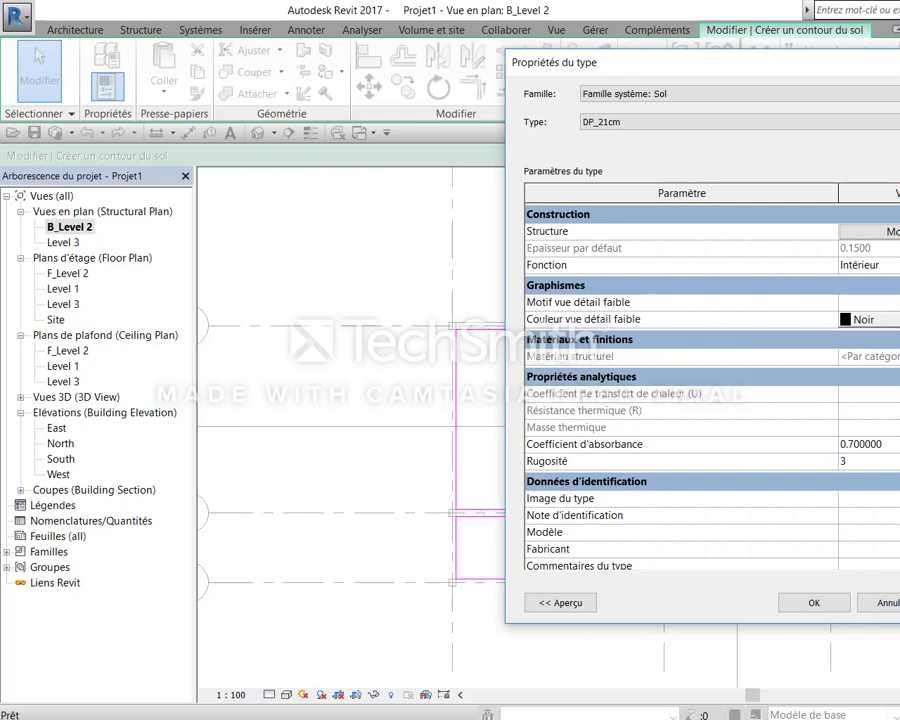
Set the DP_21cm structural layer thickness to 0.2100 and apply the type to the sketch
left_click(870, 231)
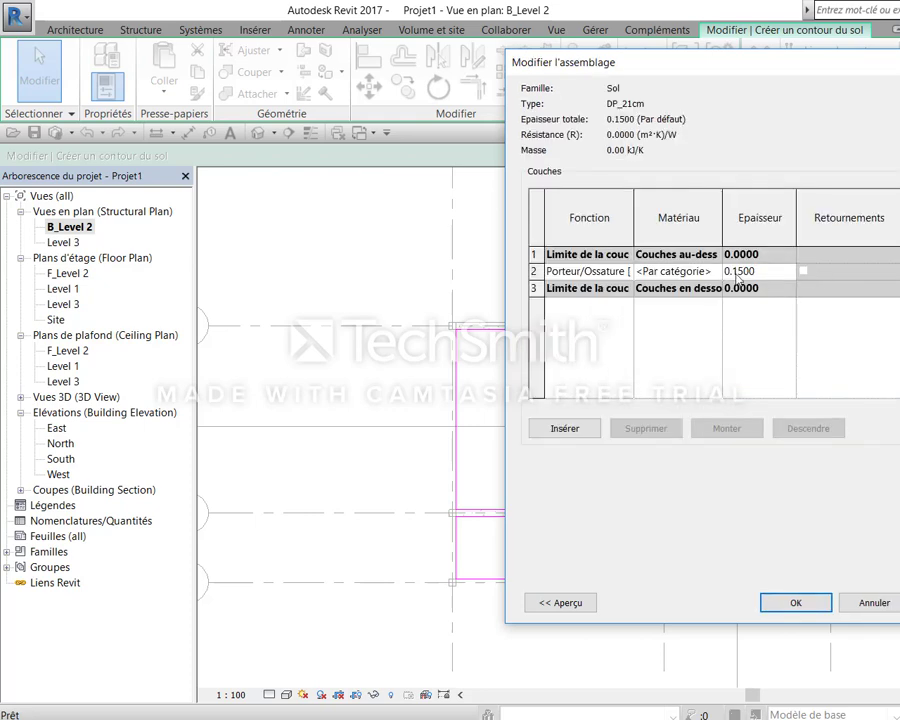
left_click(780, 270)
type(".231")
key("BackSpace")
key("BackSpace")
type("1")
left_click(790, 357)
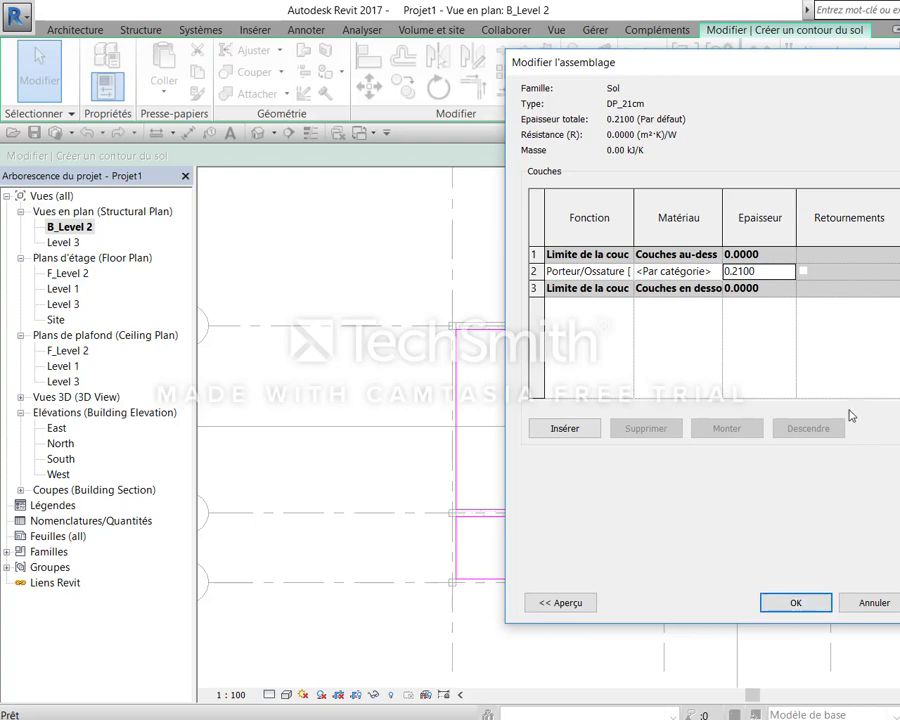
left_click(816, 604)
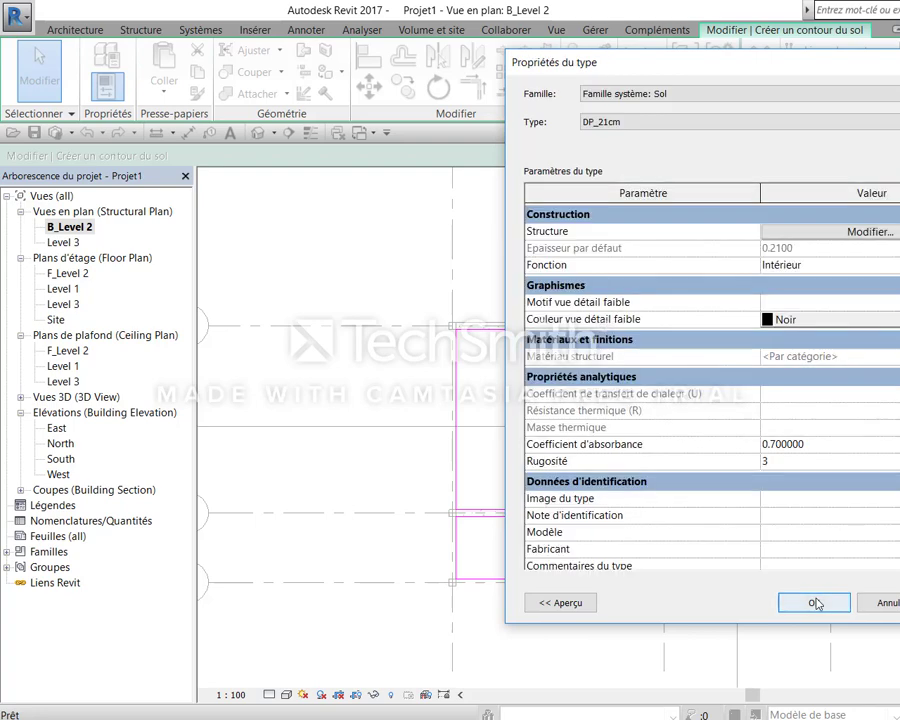
left_click(814, 603)
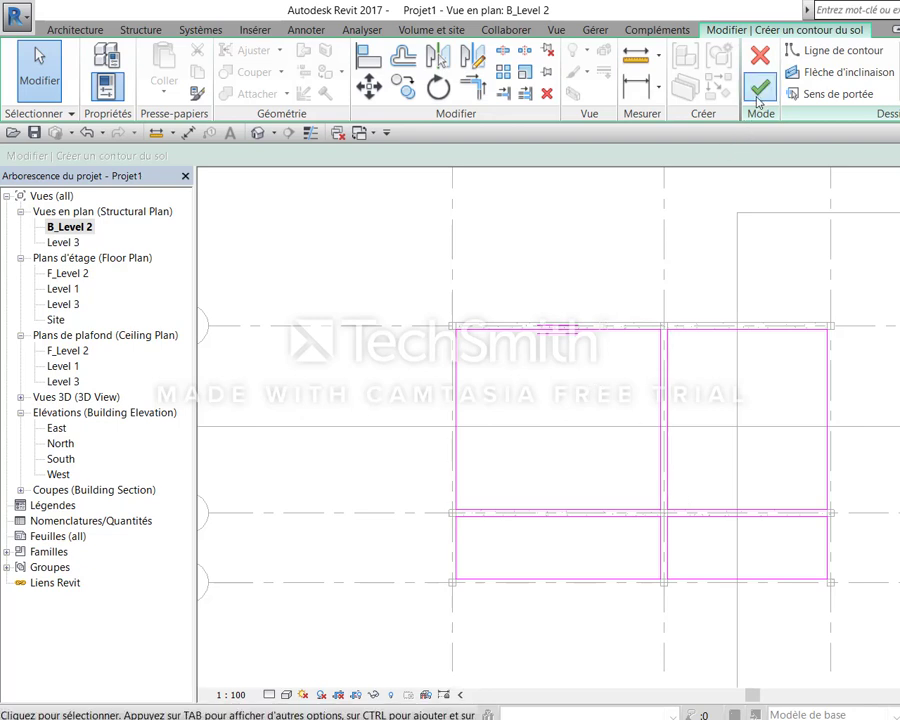
Finish edit mode to create the DP_21cm slab, then dismiss the save reminder
left_click(760, 90)
left_click(882, 618)
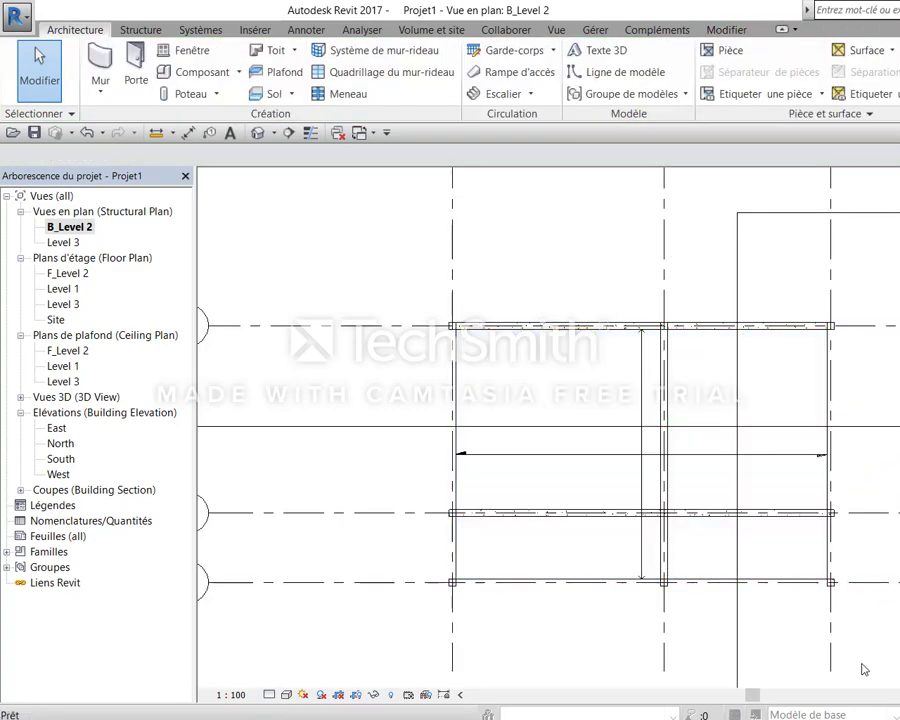
key("Escape")
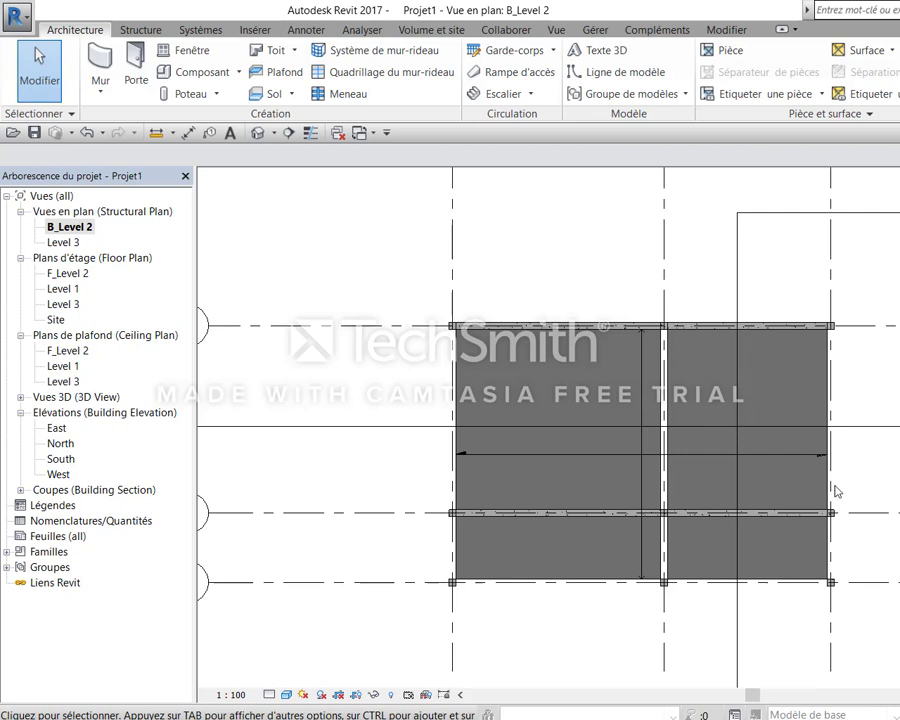
Sketch a rectangular floor boundary between the column corners in the bay above the first slab
double_click(804, 490)
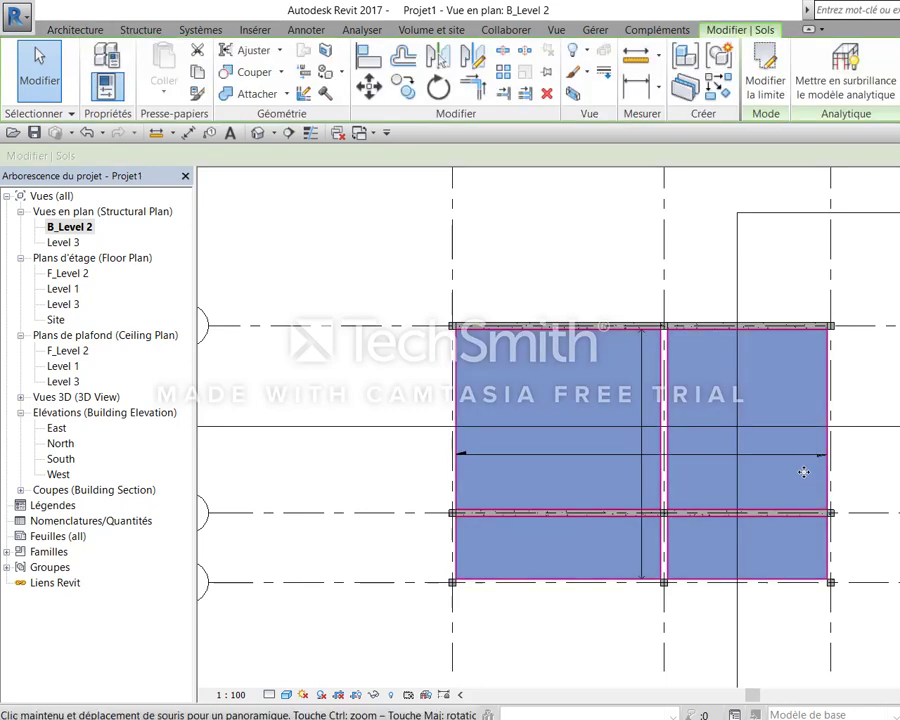
middle_click_drag(798, 468, 798, 570)
middle_click_drag(758, 329, 720, 392)
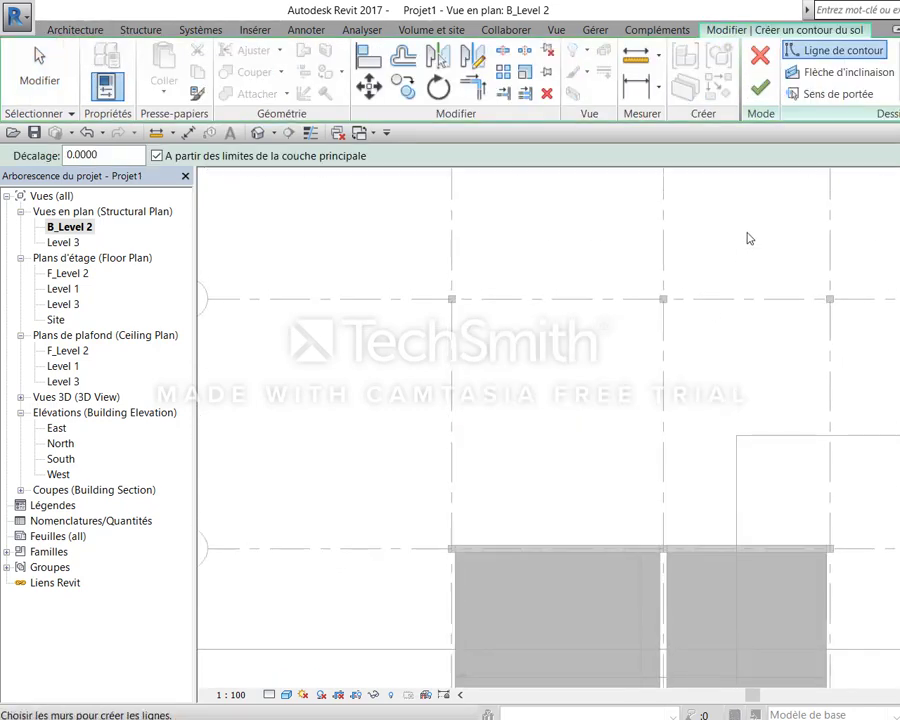
scroll(472, 314, "up", 2)
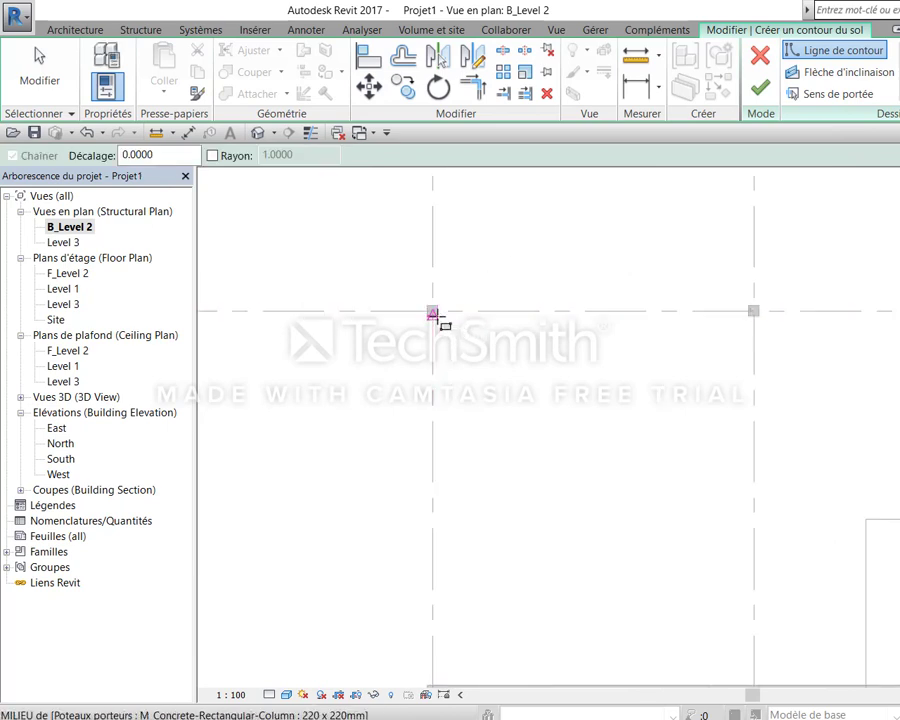
scroll(440, 316, "up", 3)
left_click(438, 317)
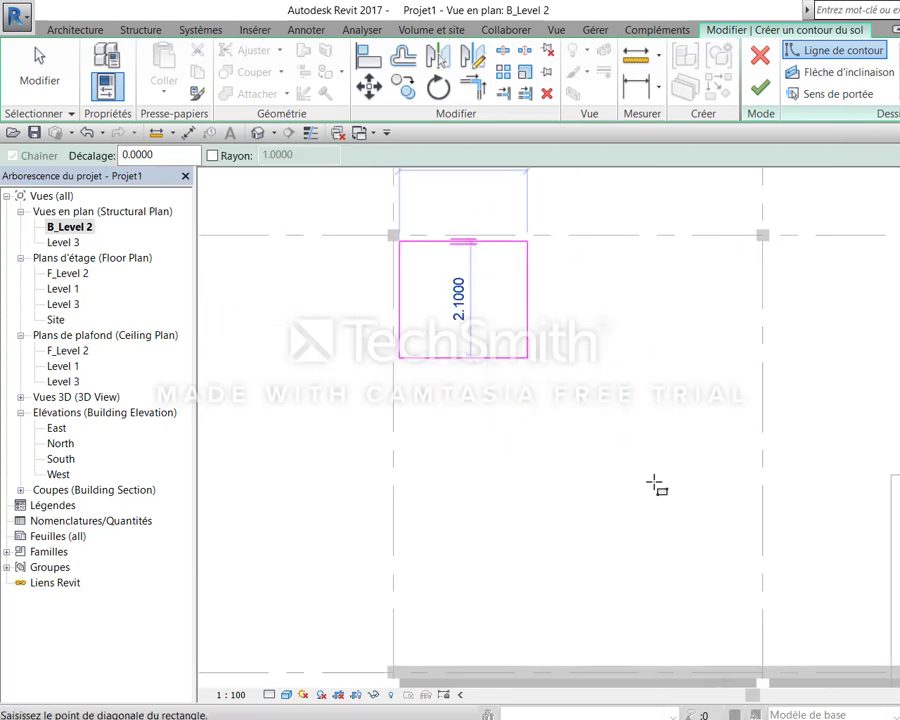
scroll(703, 513, "up", 2)
scroll(695, 505, "up", 2)
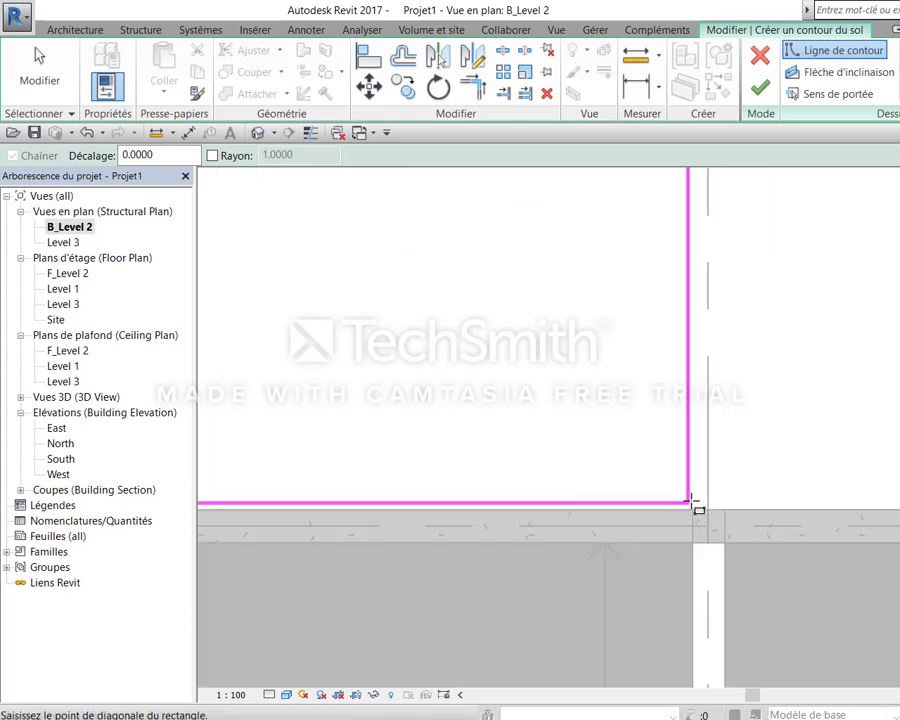
left_click(691, 509)
Finish the second floor and bring up its type properties
left_click(738, 499)
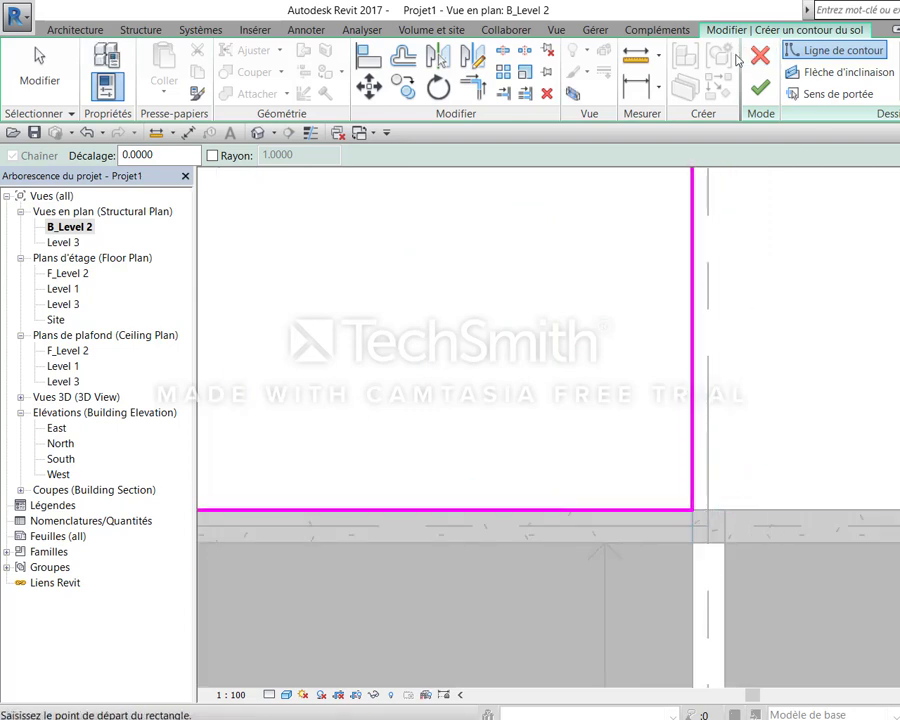
left_click(760, 88)
left_click(107, 86)
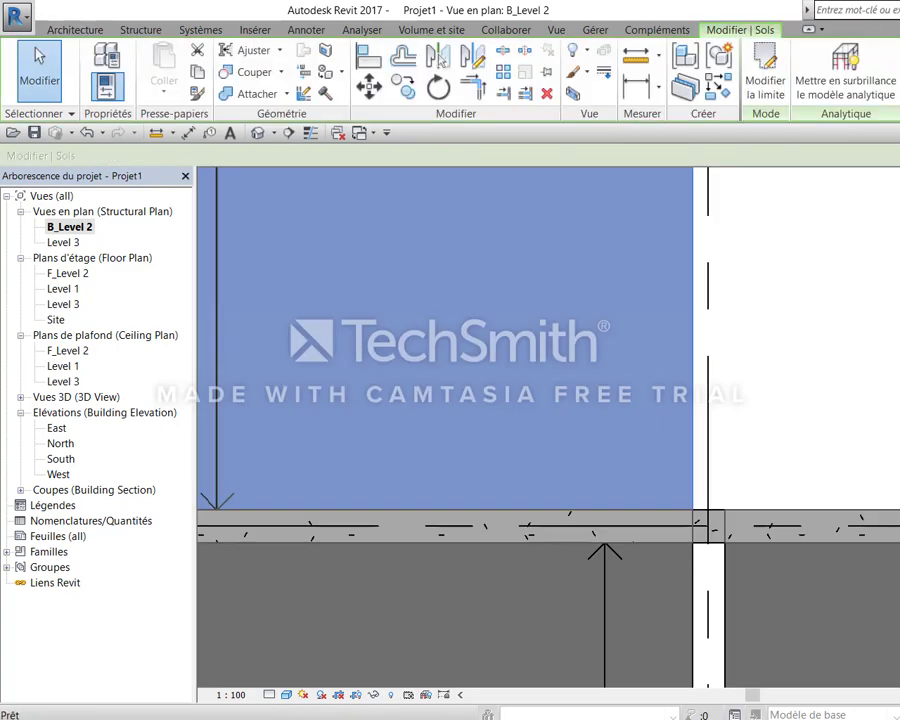
Duplicate DP_21cm as a new floor type PM_16+5cm and check its layer structure
left_click(895, 121)
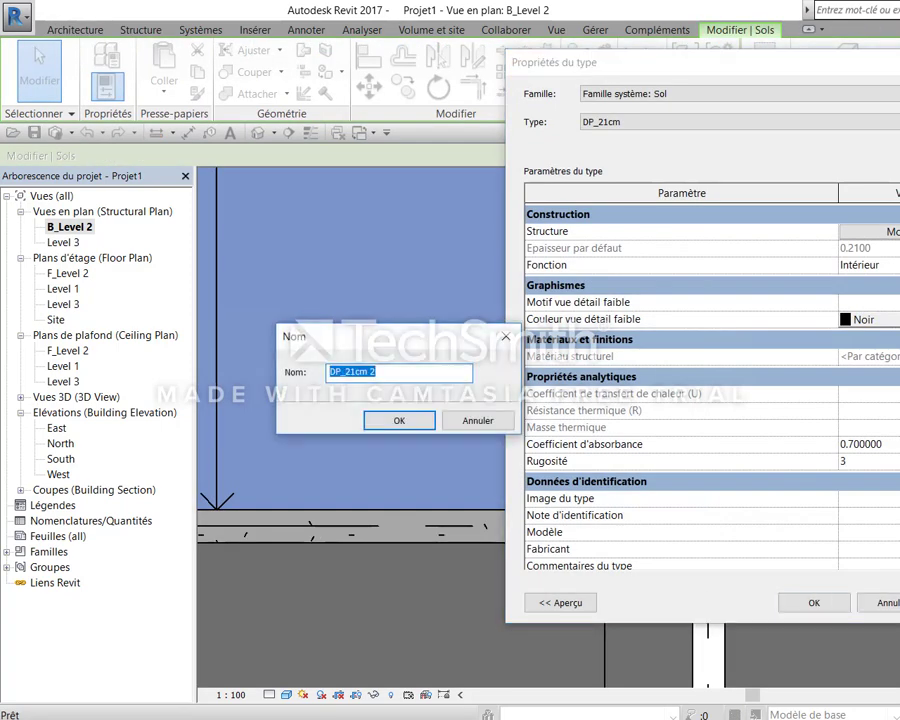
type("PM")
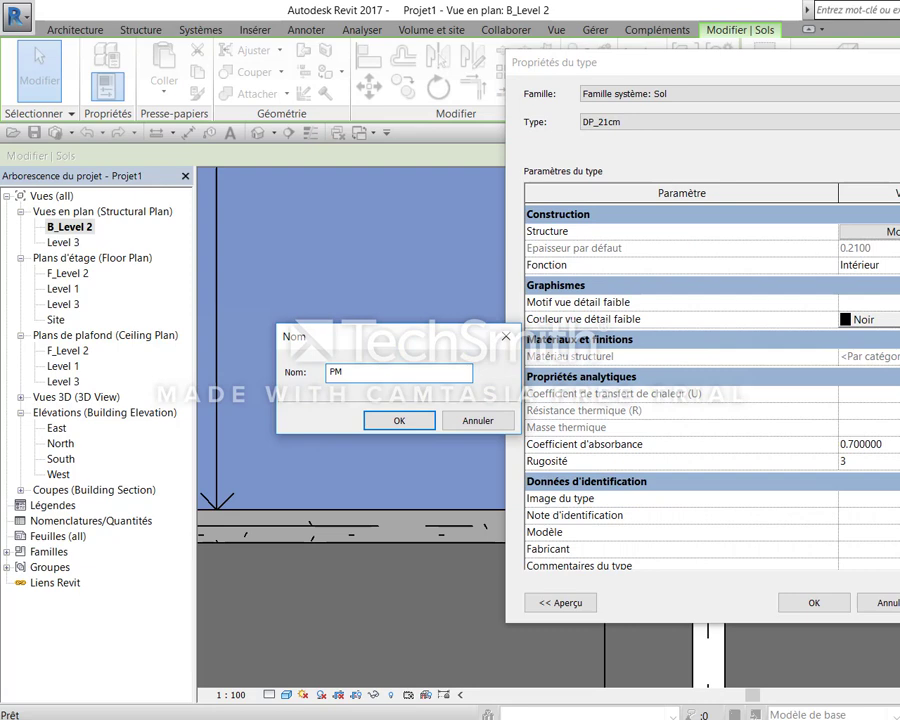
type("_16+5")
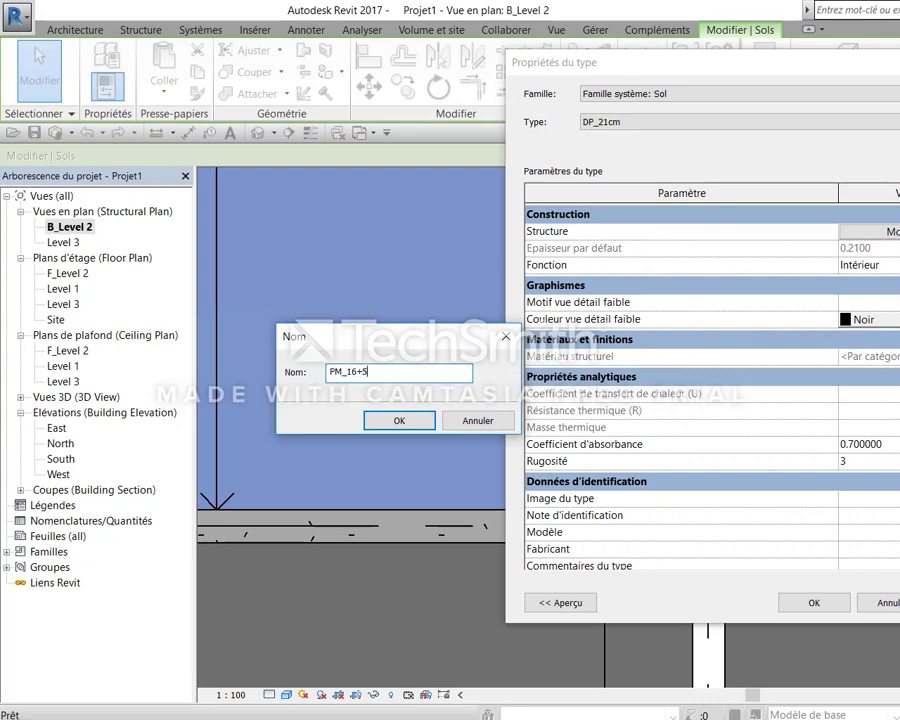
type("cm")
left_click(399, 421)
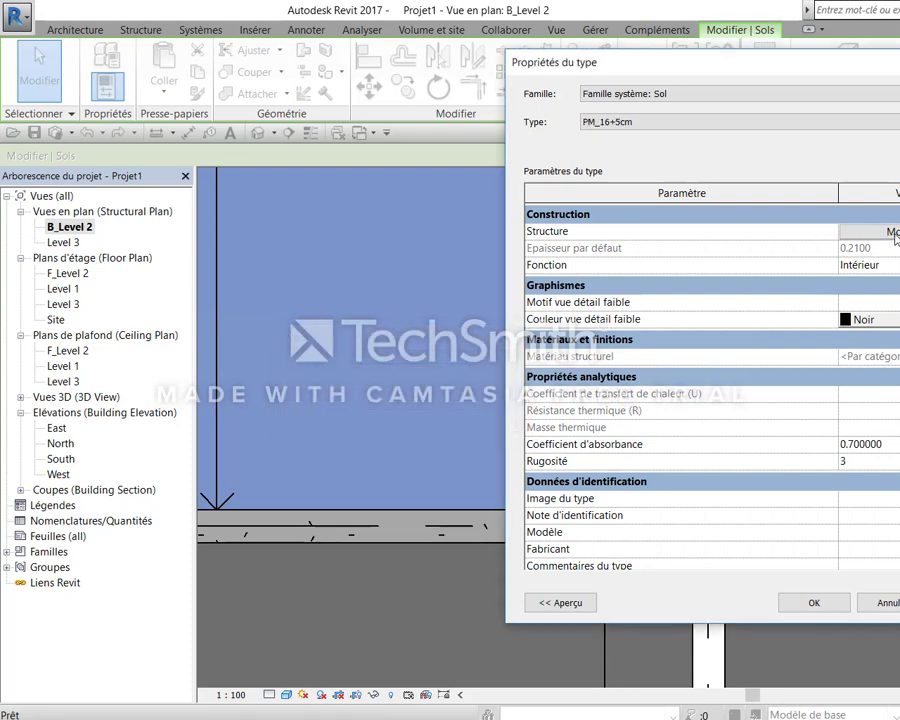
left_click(875, 232)
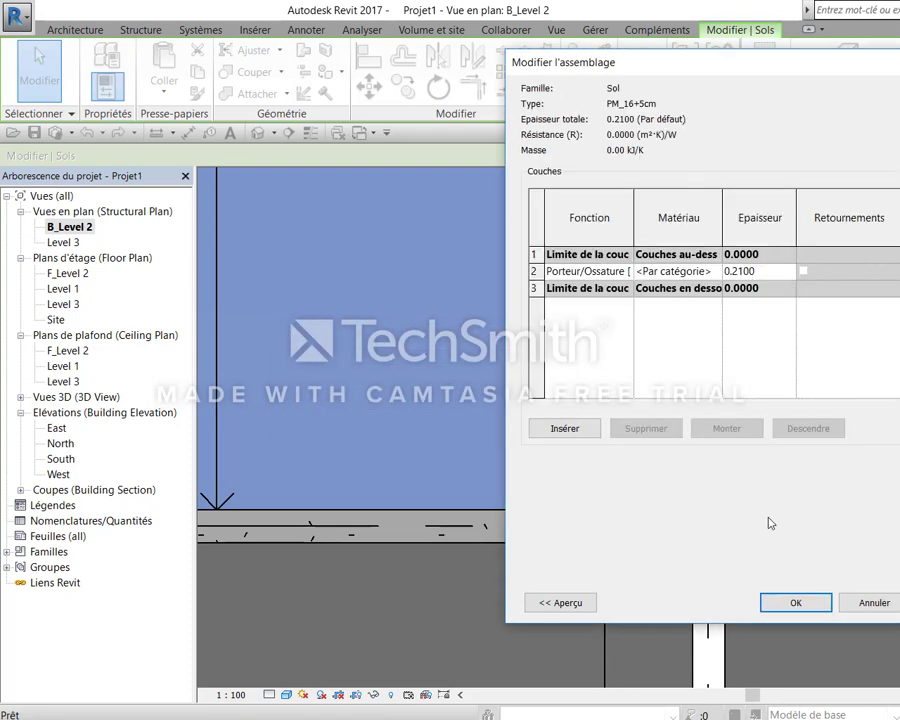
left_click(796, 602)
Apply PM_16+5cm to the upper floor and clear the selection
left_click(813, 604)
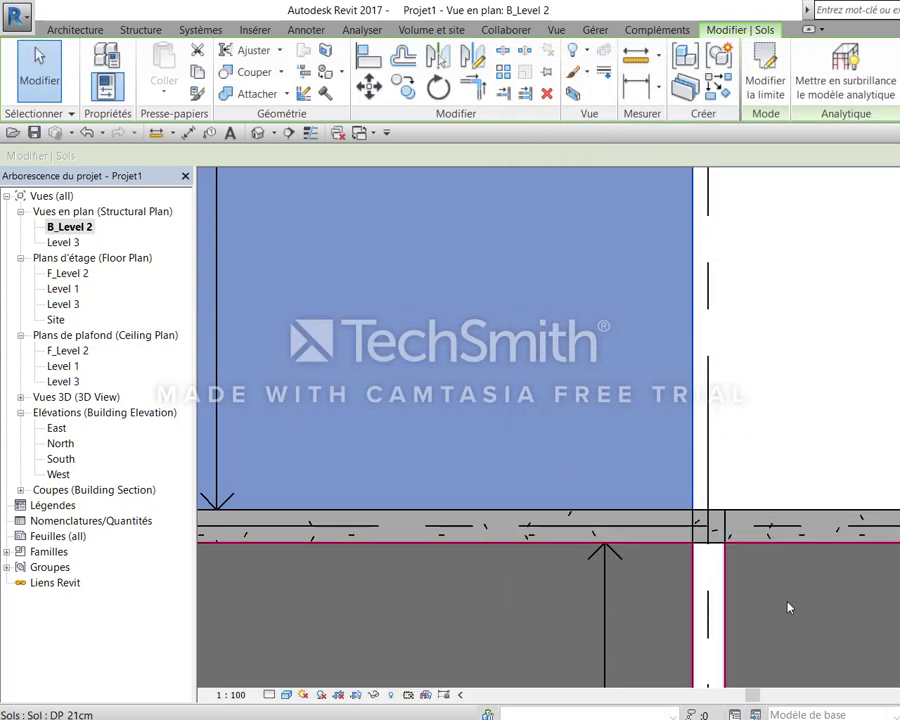
scroll(800, 512, "down", 2)
scroll(805, 505, "down", 3)
middle_click_drag(813, 497, 700, 466)
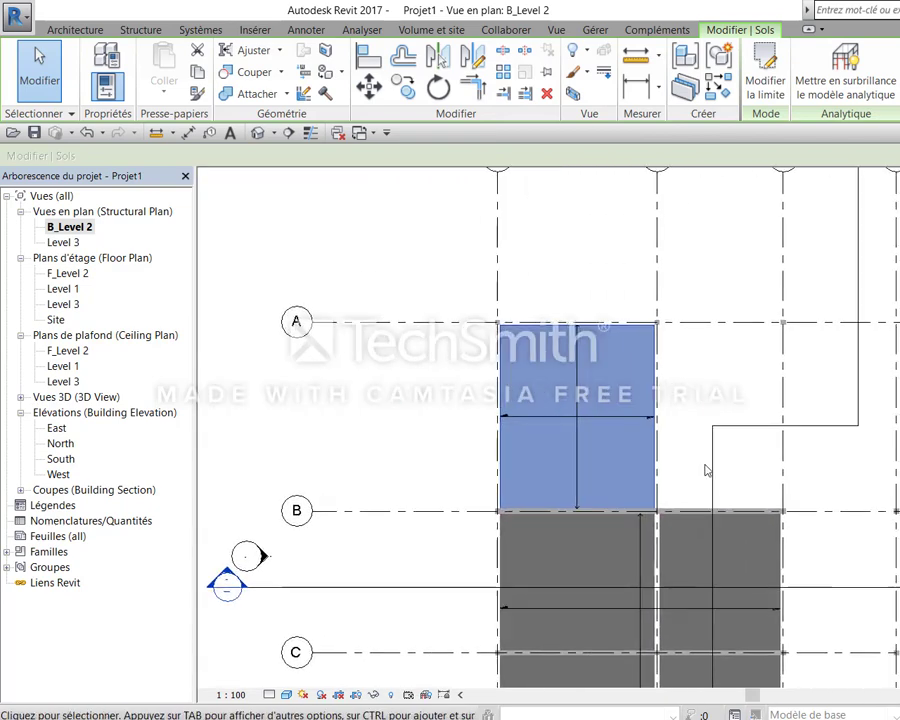
scroll(760, 486, "up", 3)
left_click(767, 493)
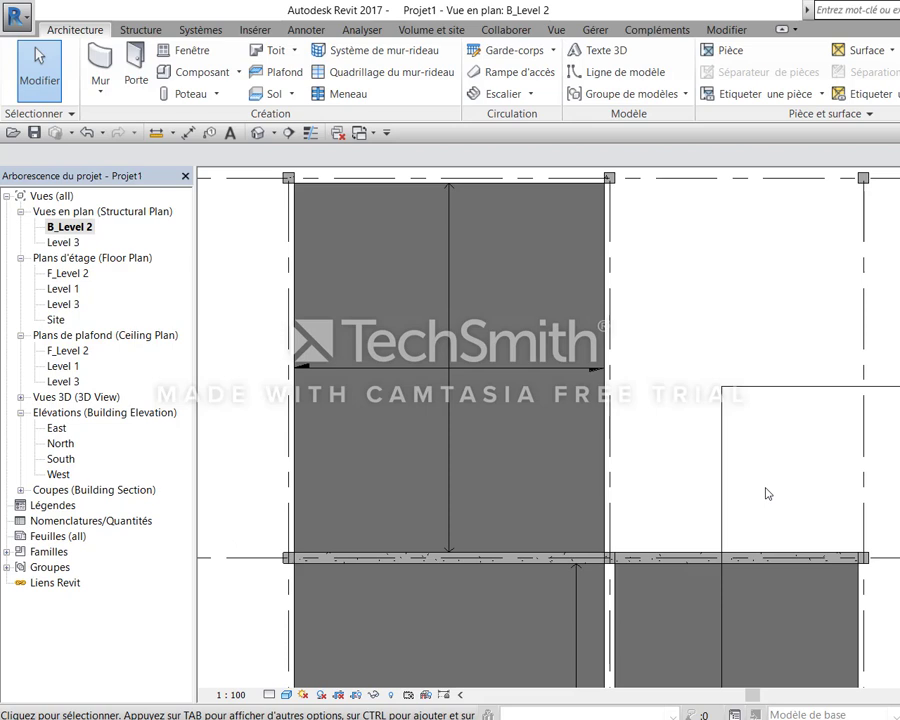
Select the DP_21cm floor slab below grid B
left_click(560, 375)
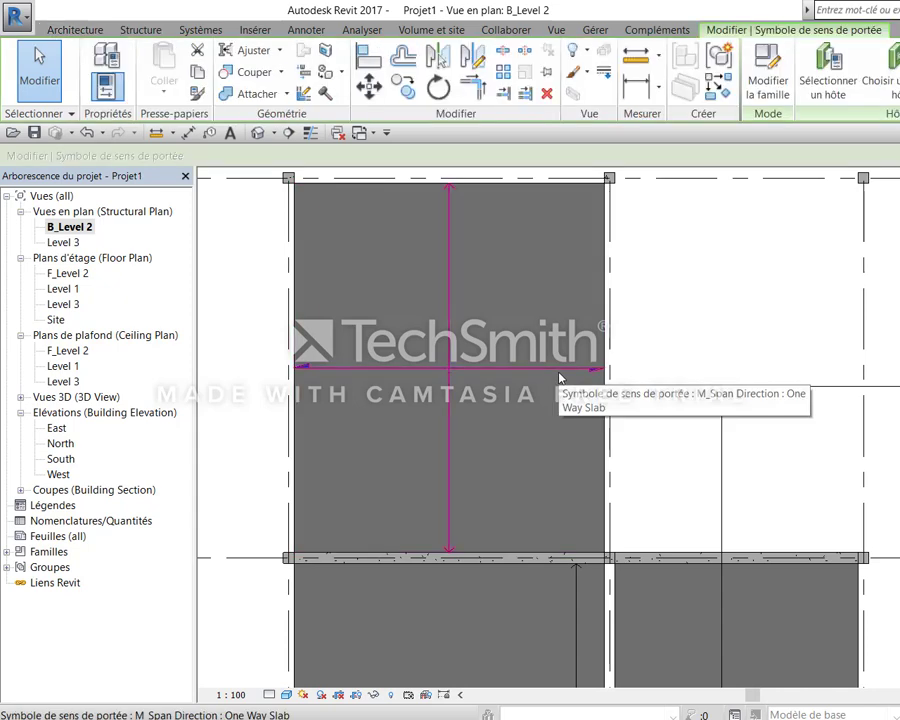
scroll(678, 468, "down", 1)
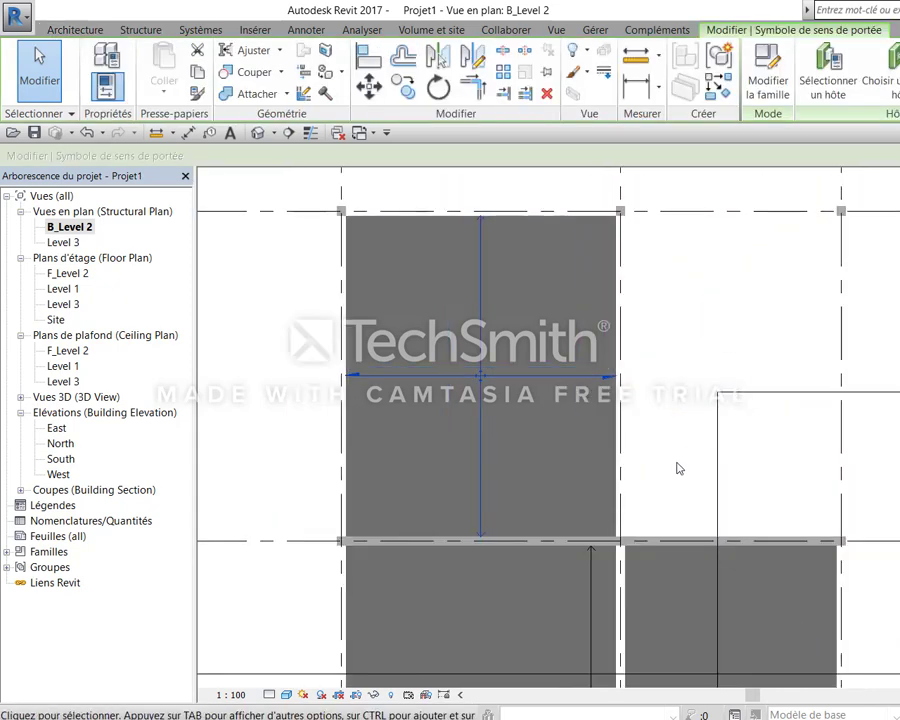
scroll(678, 468, "down", 2)
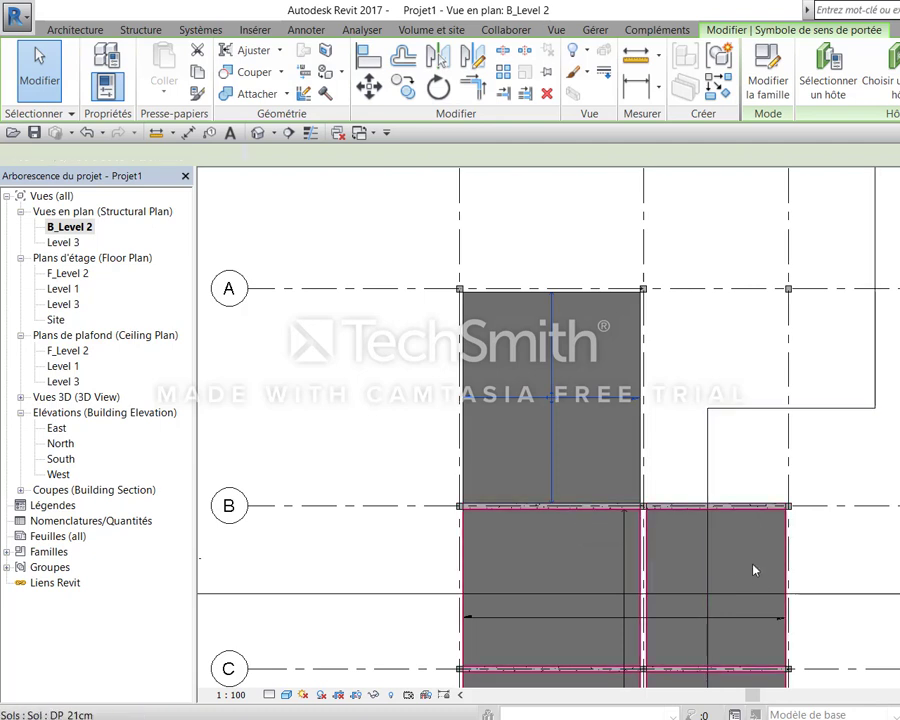
left_click(750, 626)
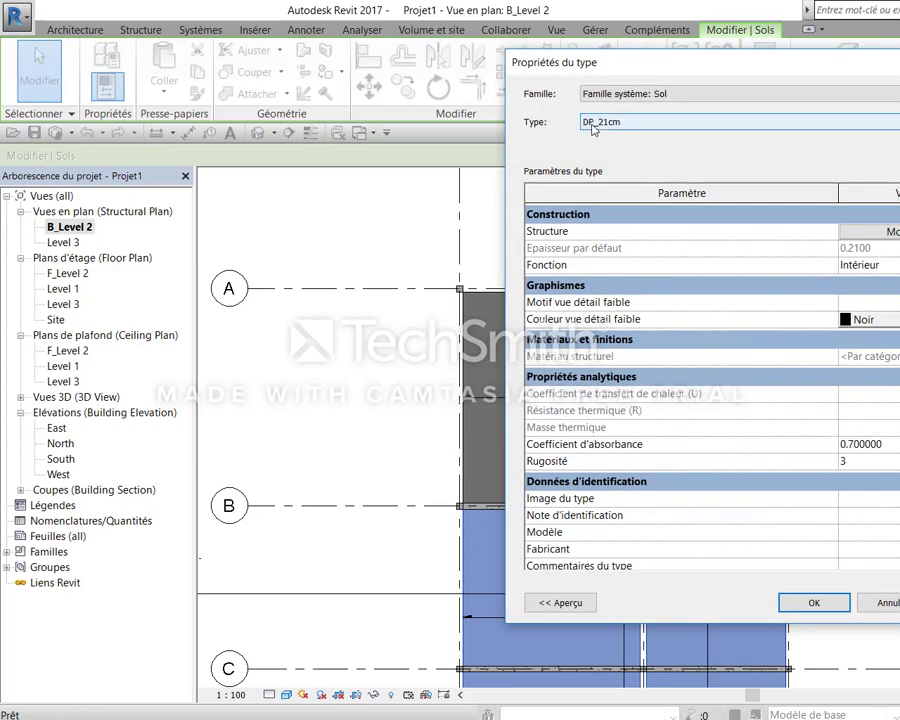
Open the material browser for DP_21cm's structural layer
left_click(848, 231)
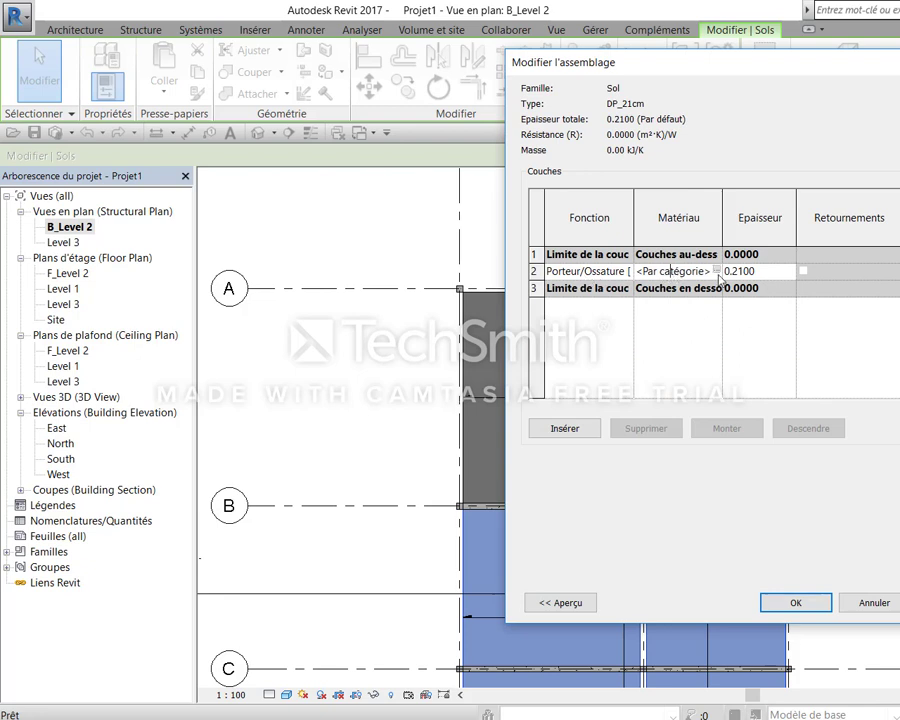
left_click(705, 272)
left_click(717, 271)
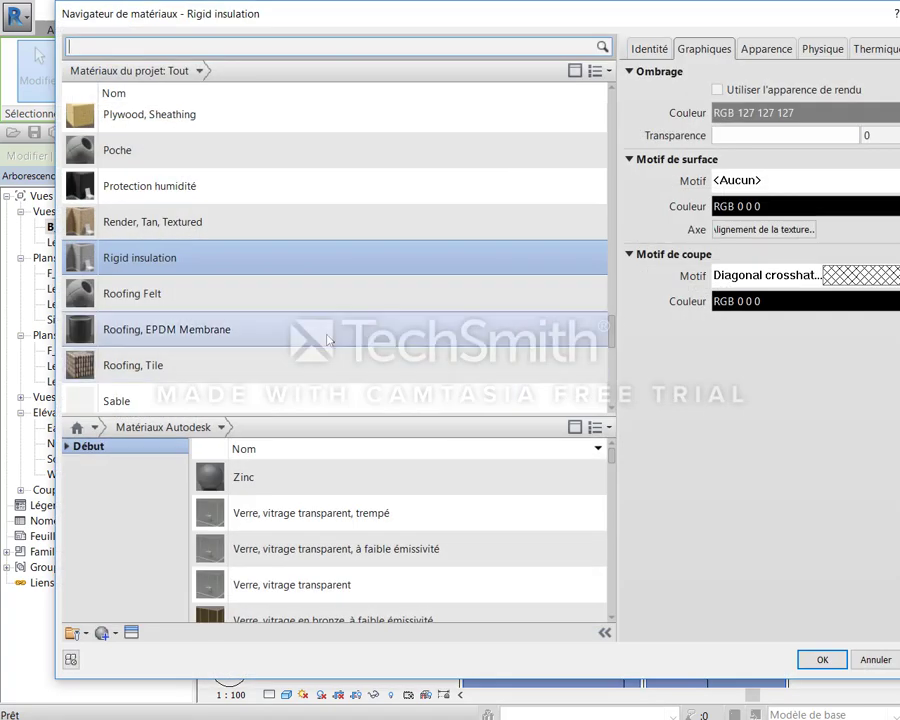
Duplicate the Rigid insulation material as a new material named DP21
right_click(251, 268)
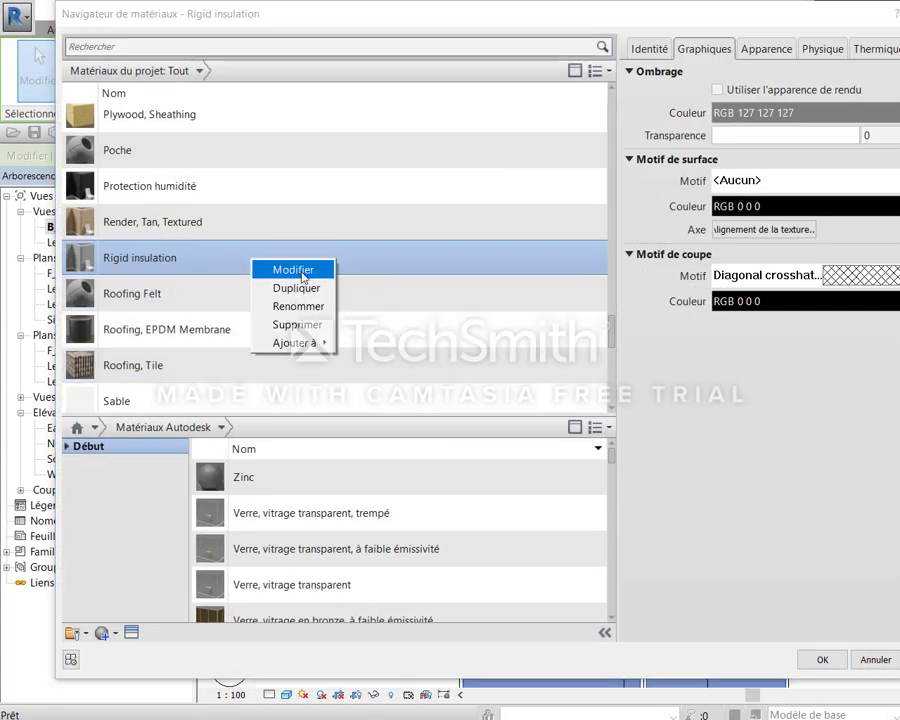
left_click(296, 284)
type("D")
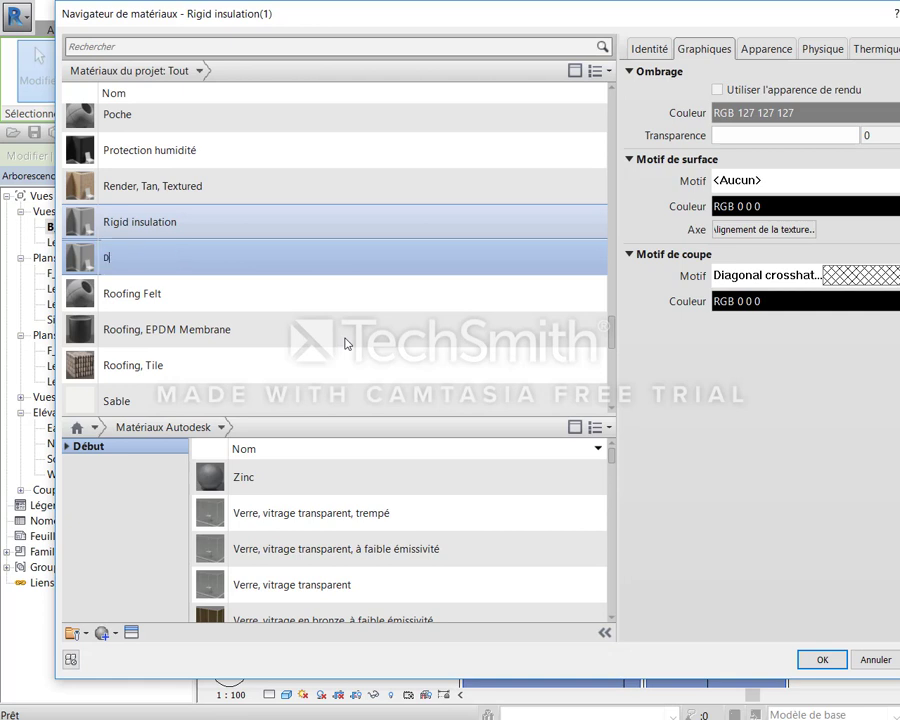
type("P2")
type("1")
key("Return")
Give DP21 a Solid fill cut pattern
left_click(765, 275)
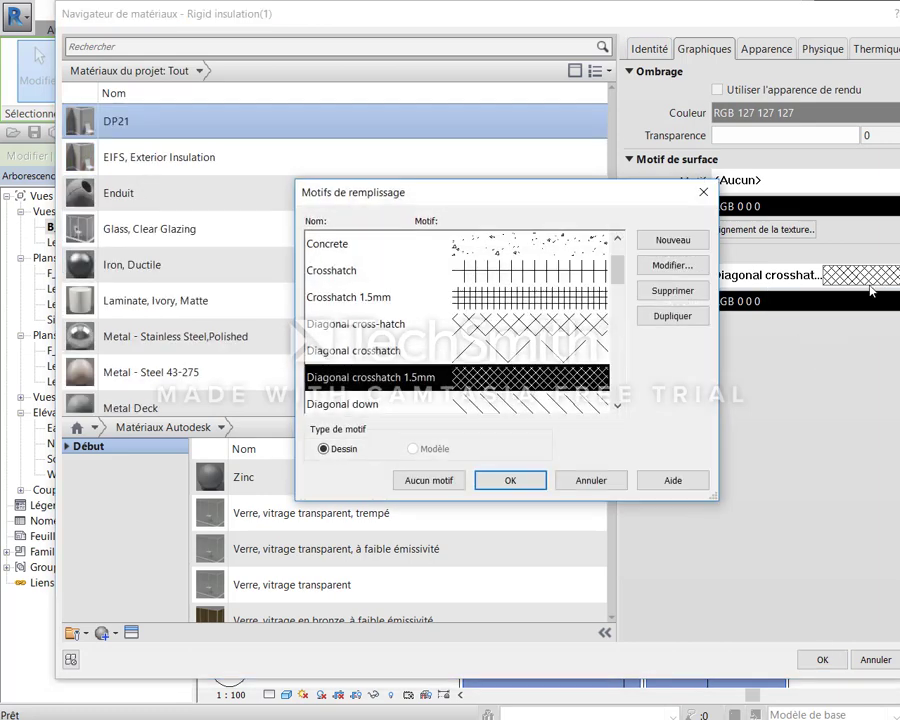
scroll(532, 388, "down", 2)
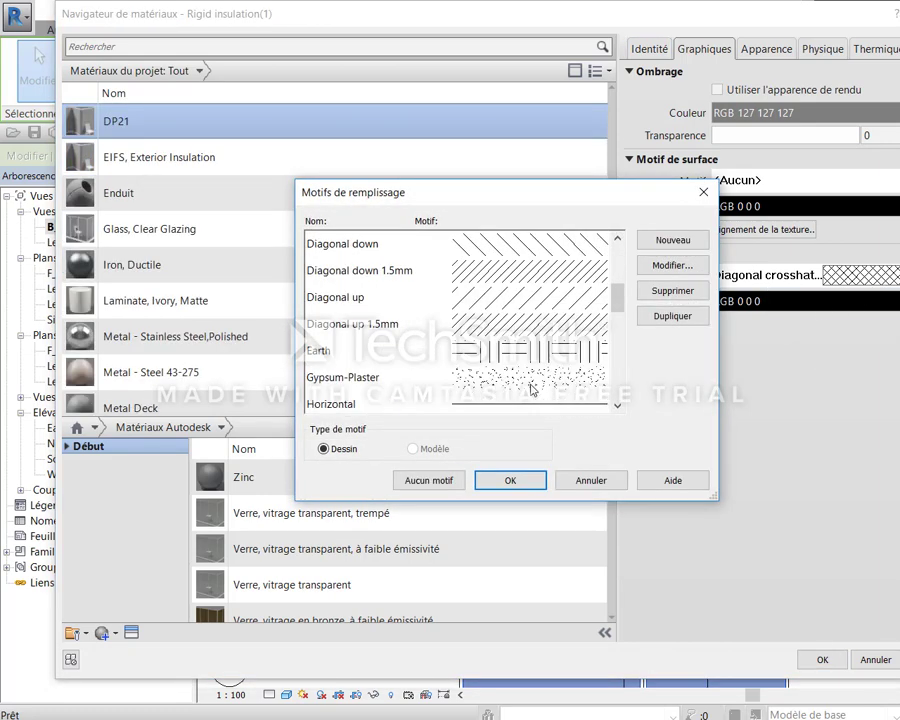
scroll(532, 388, "down", 2)
scroll(530, 292, "down", 3)
left_click(376, 243)
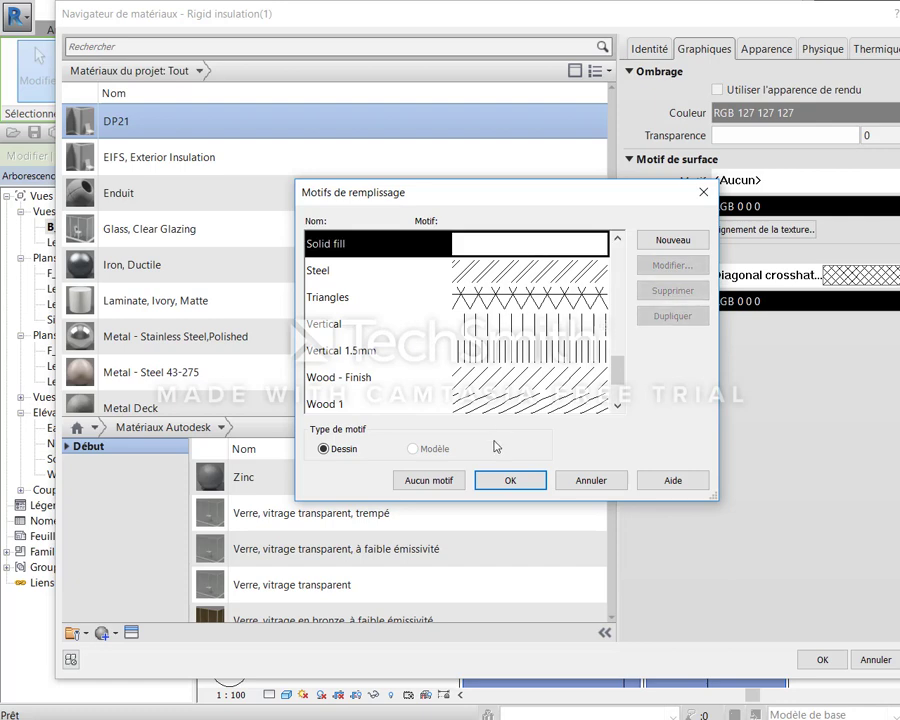
left_click(510, 478)
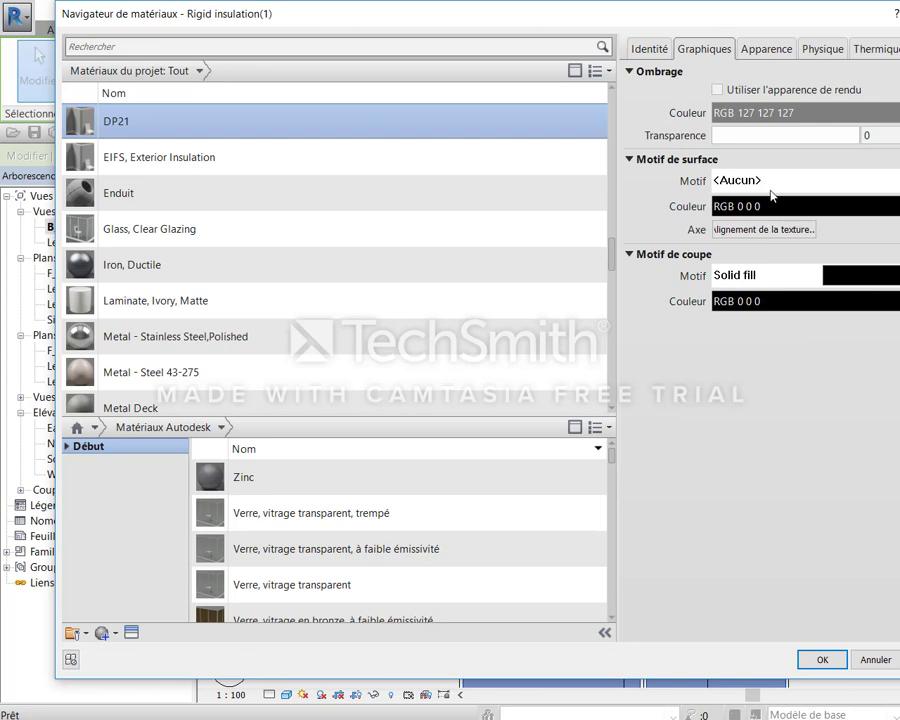
Shade DP21 light pink RGB 255 226 213 and apply it to the structural layer
left_click(846, 116)
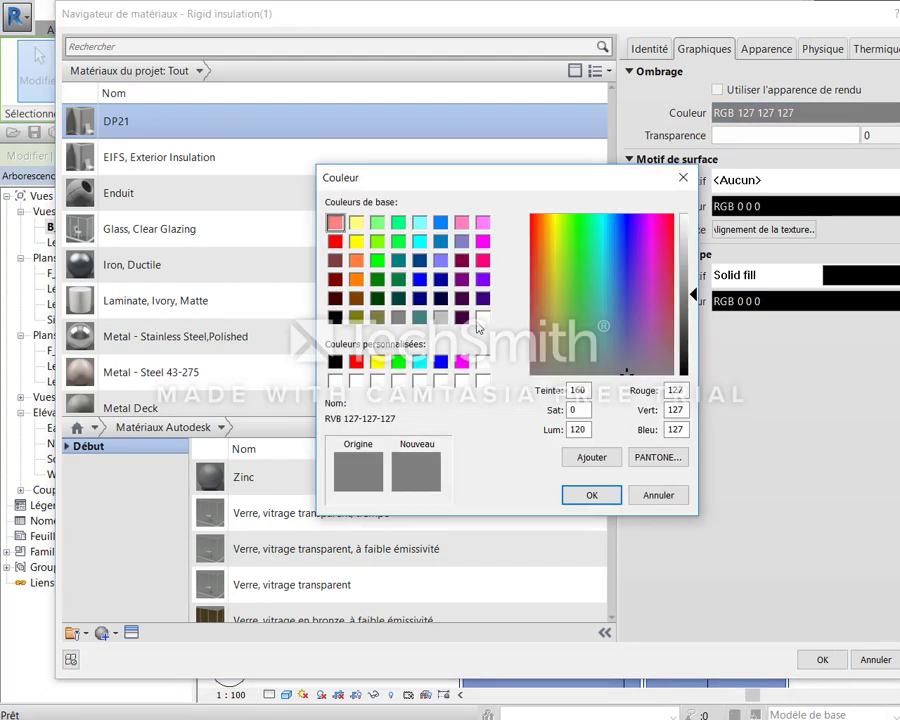
left_click(355, 260)
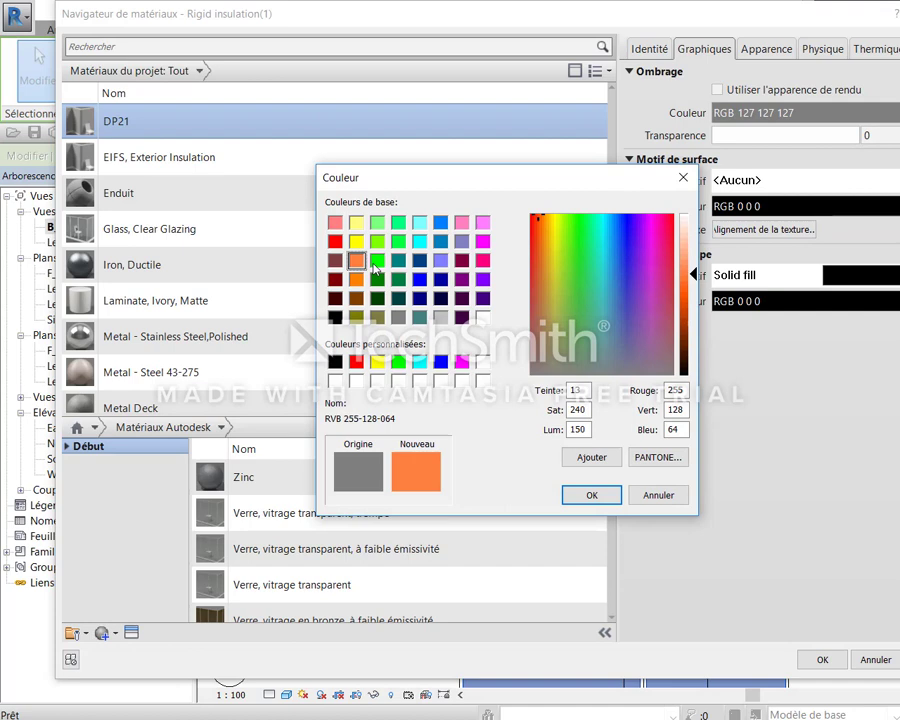
left_click(689, 230)
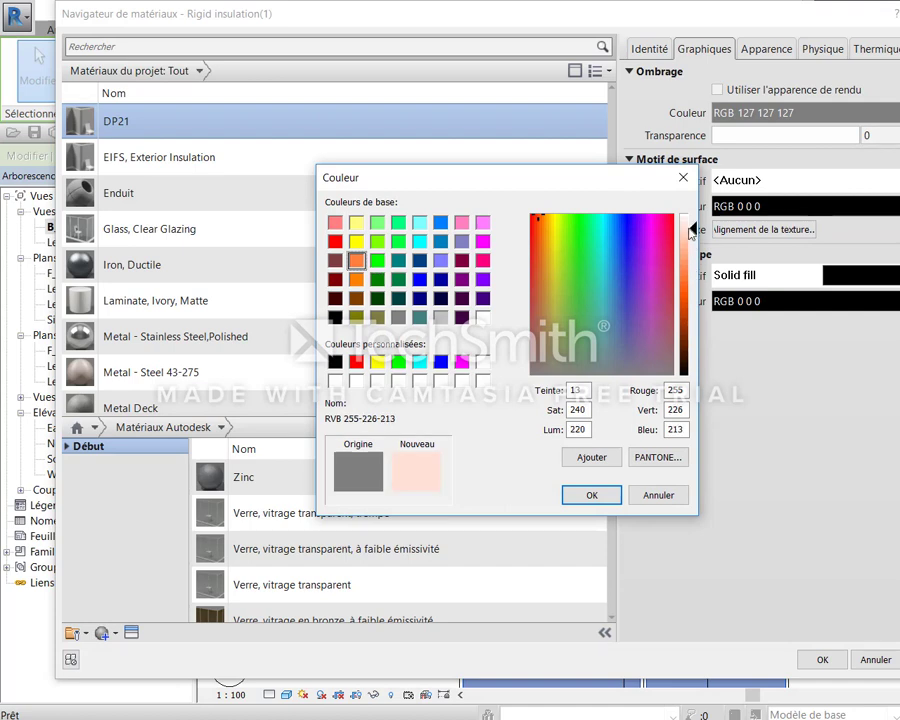
left_click(591, 495)
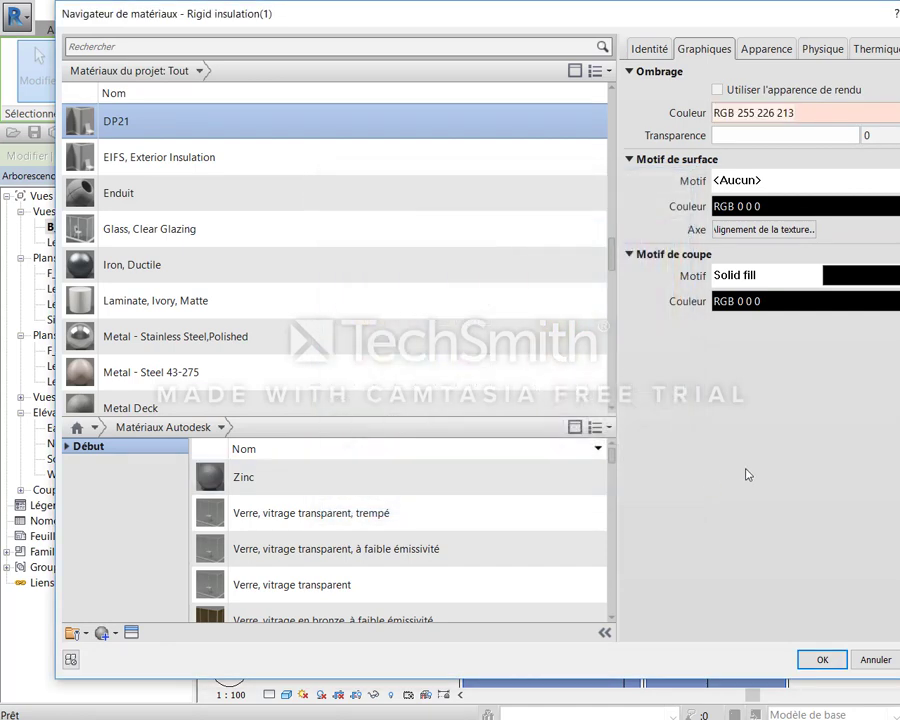
left_click(822, 660)
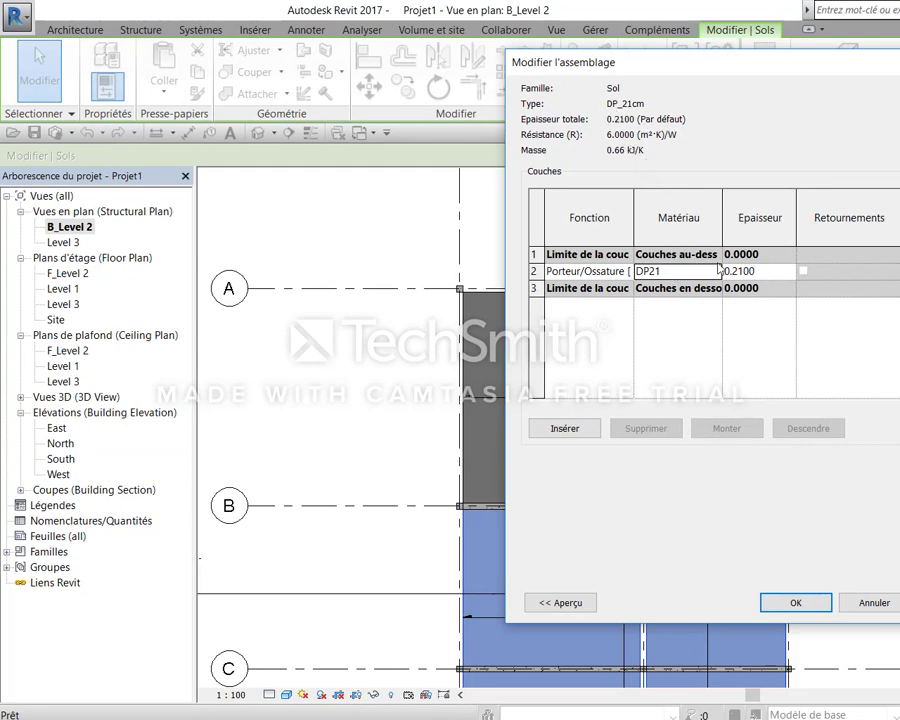
Close the type dialogs, deselect the pink floors, and select the grey floor between grids A and B
left_click(815, 604)
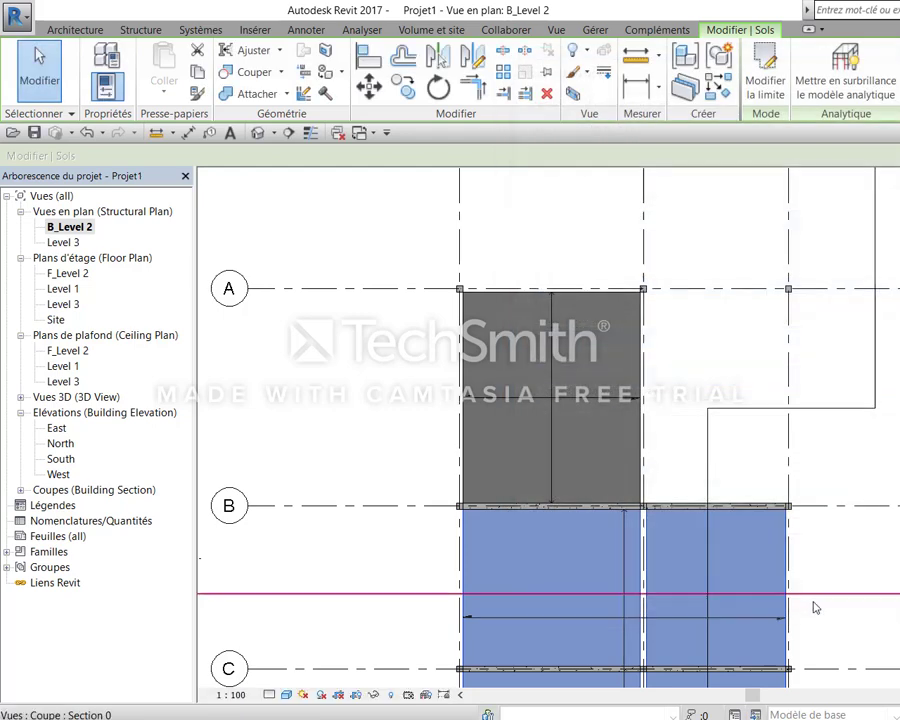
key("Escape")
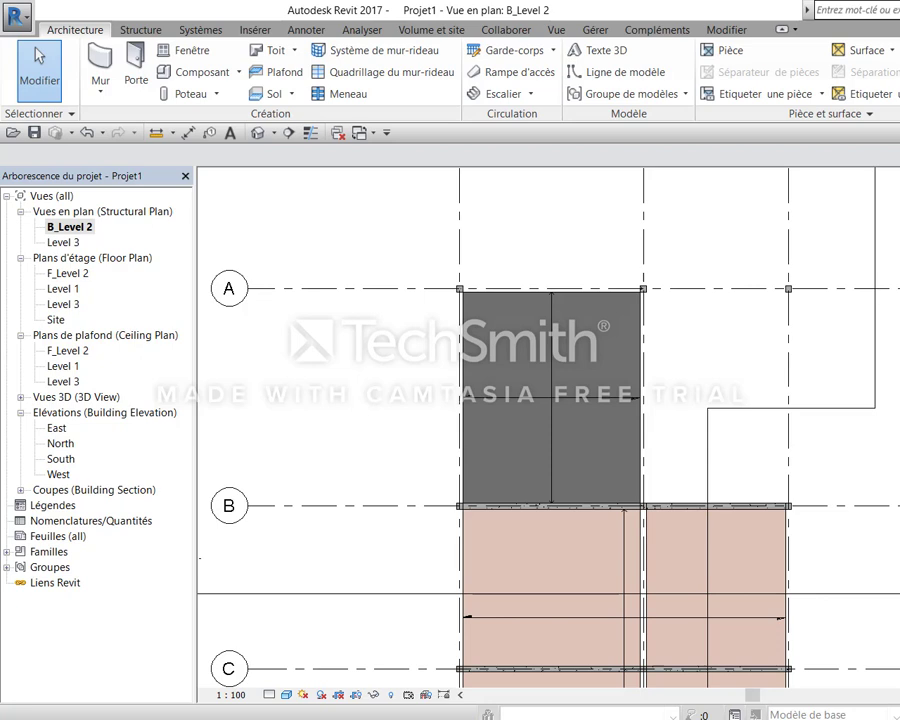
left_click(585, 320)
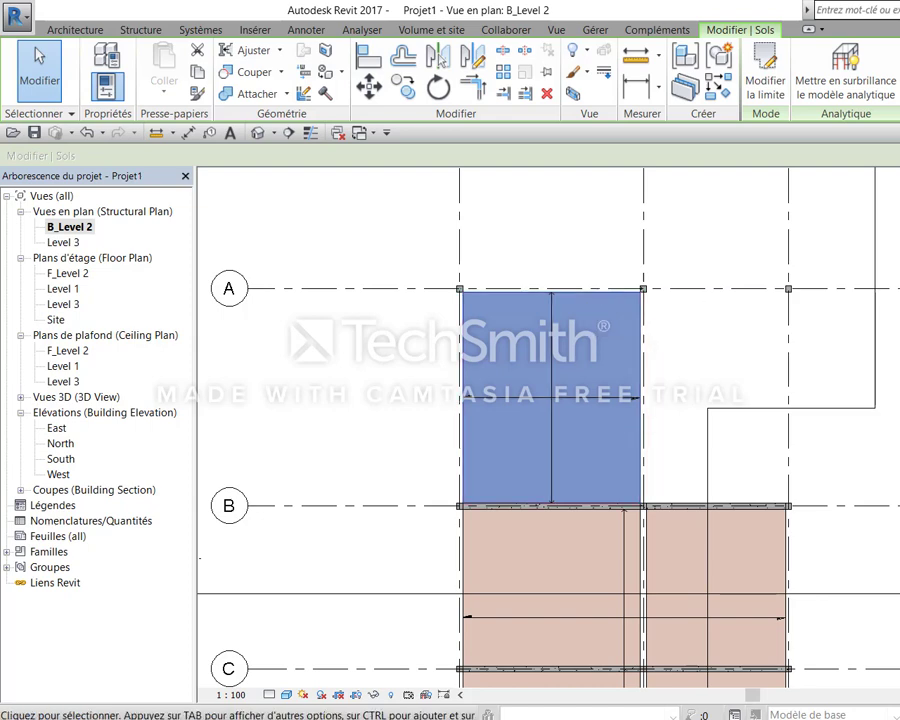
Duplicate DP21 as a new material PM 21cm for PM_16+5cm's structural layer
left_click(107, 86)
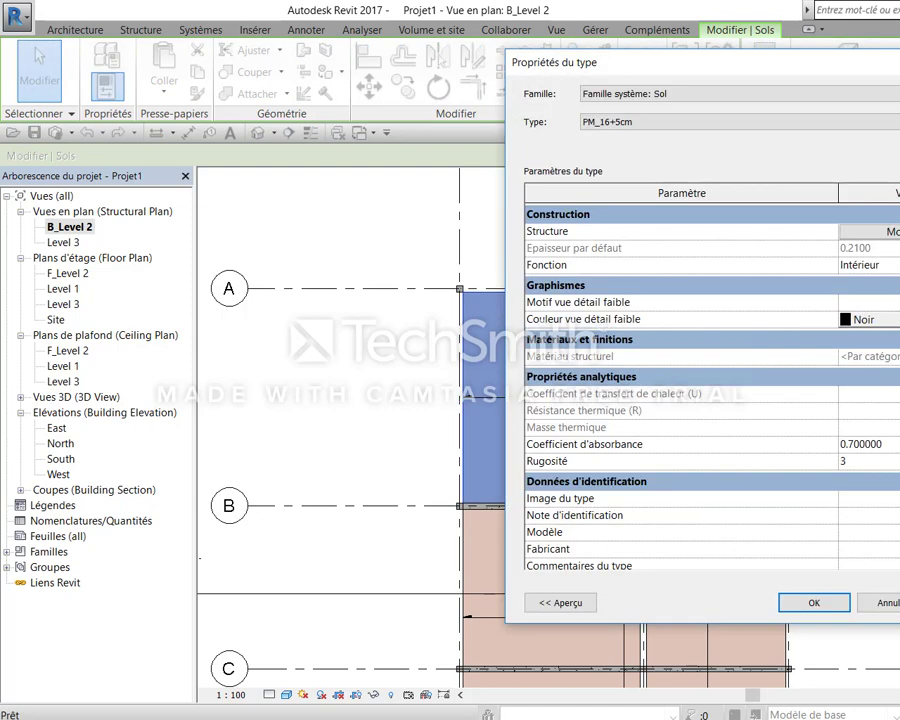
left_click(868, 231)
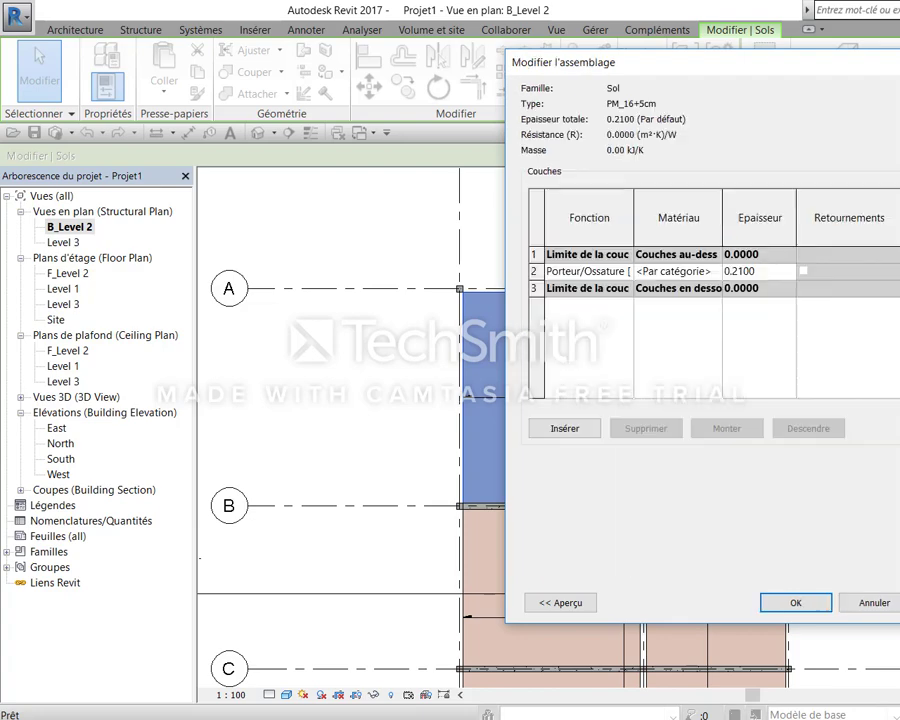
left_click(690, 272)
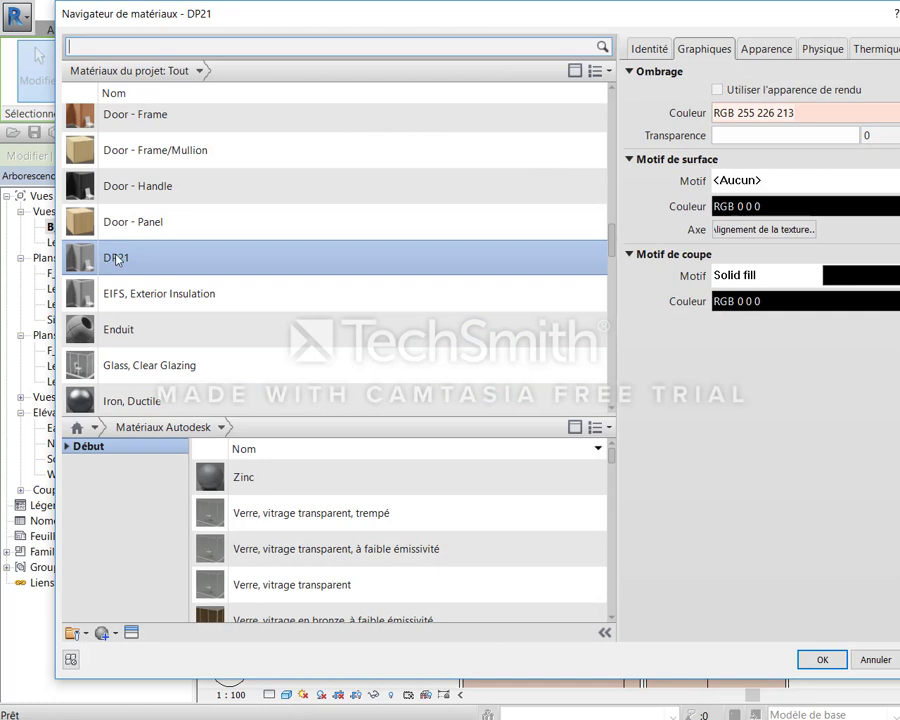
right_click(130, 257)
left_click(161, 285)
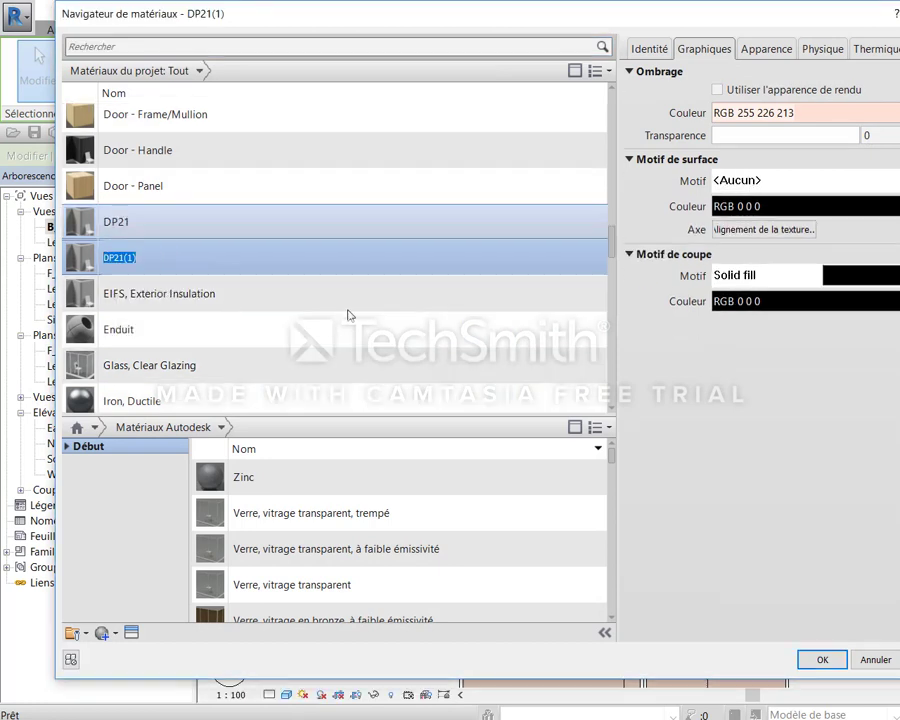
type("PM 21")
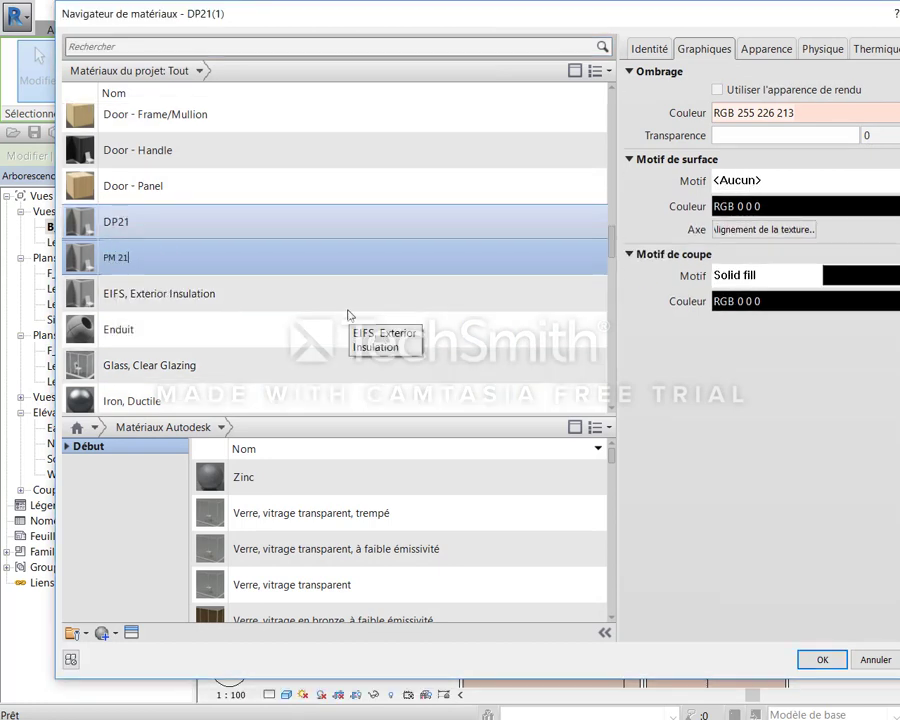
type("cm")
Set PM 21cm's shading colour to light blue RGB 200 237 255
left_click(872, 113)
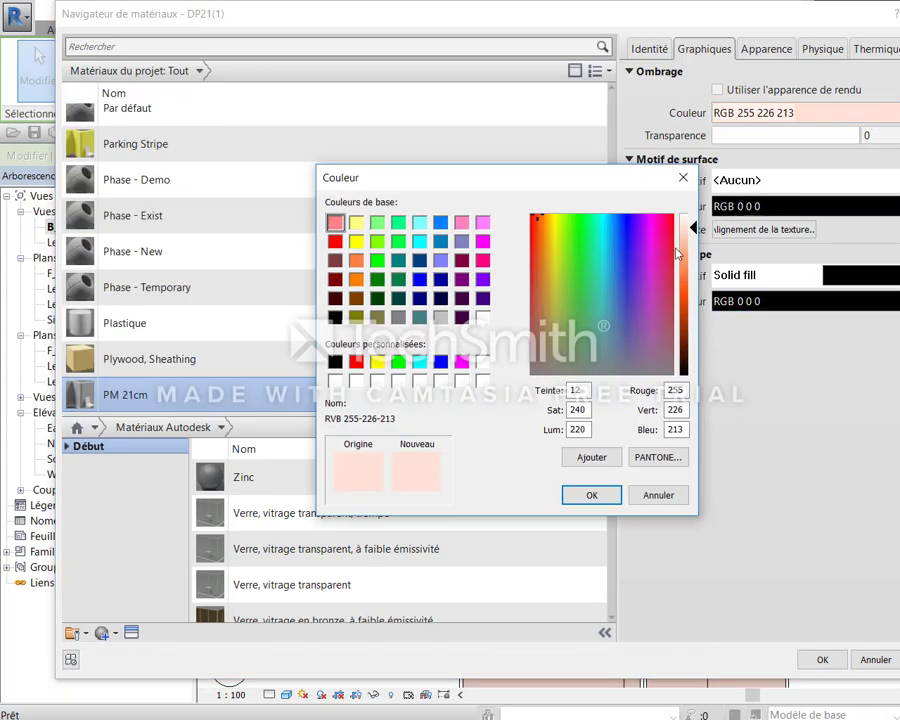
left_click(440, 241)
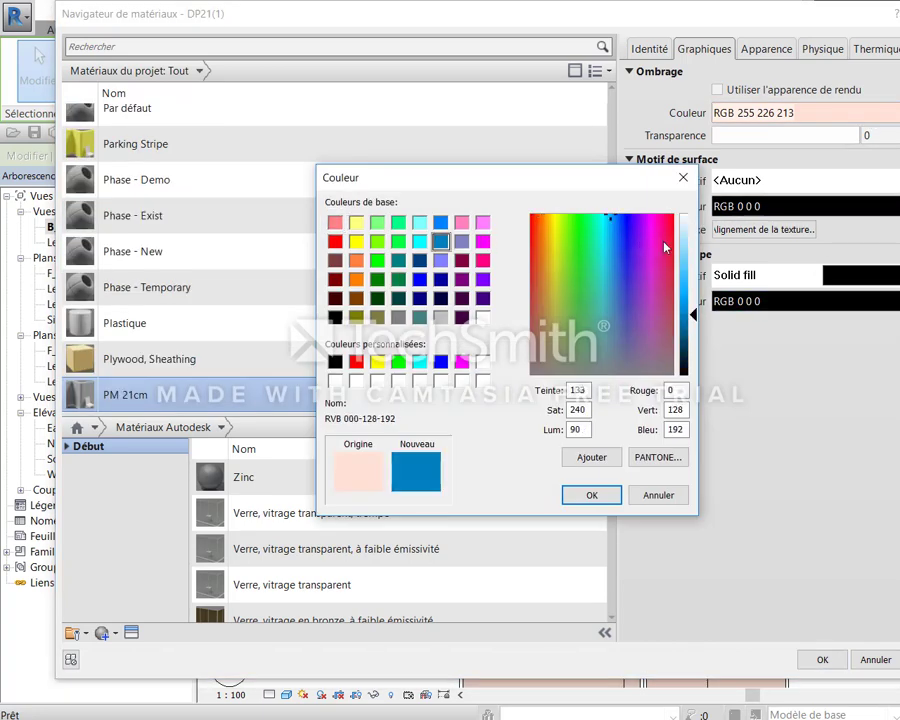
left_click(685, 234)
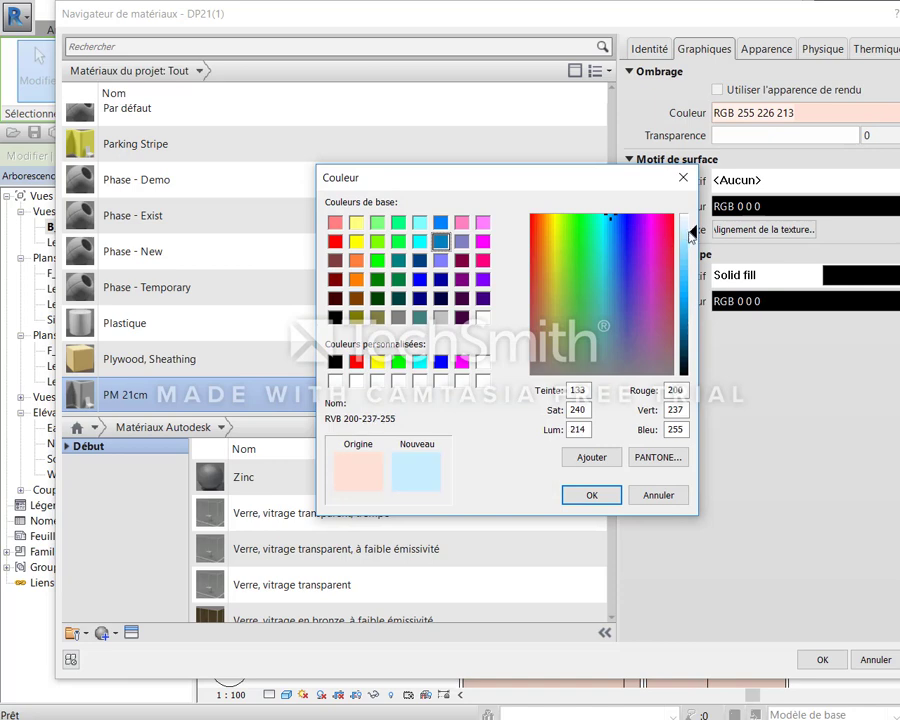
left_click(596, 496)
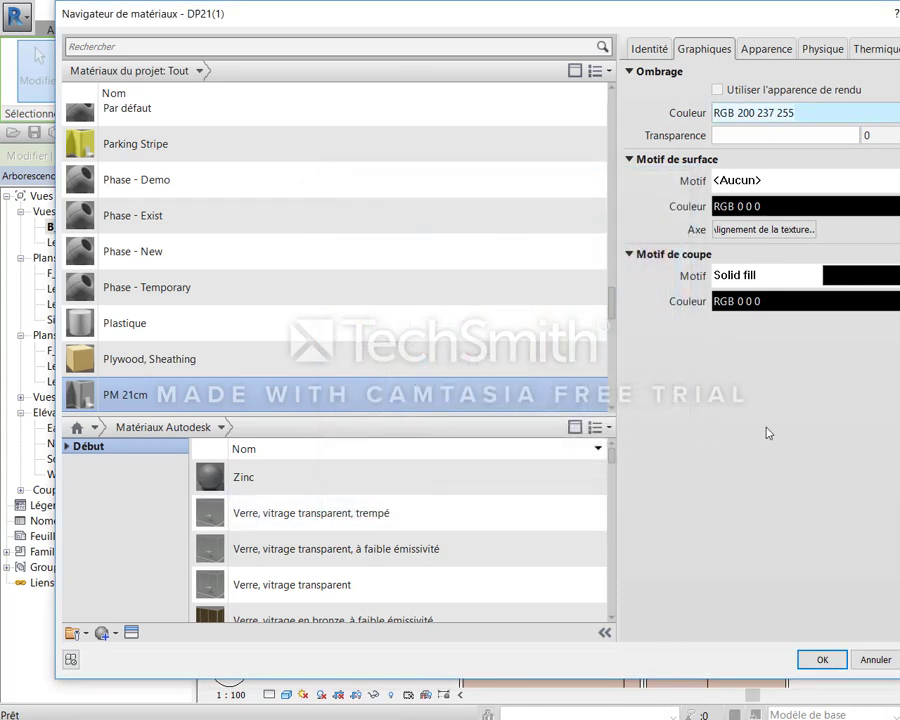
Browse the surface fill pattern choices for PM 21cm
left_click(872, 183)
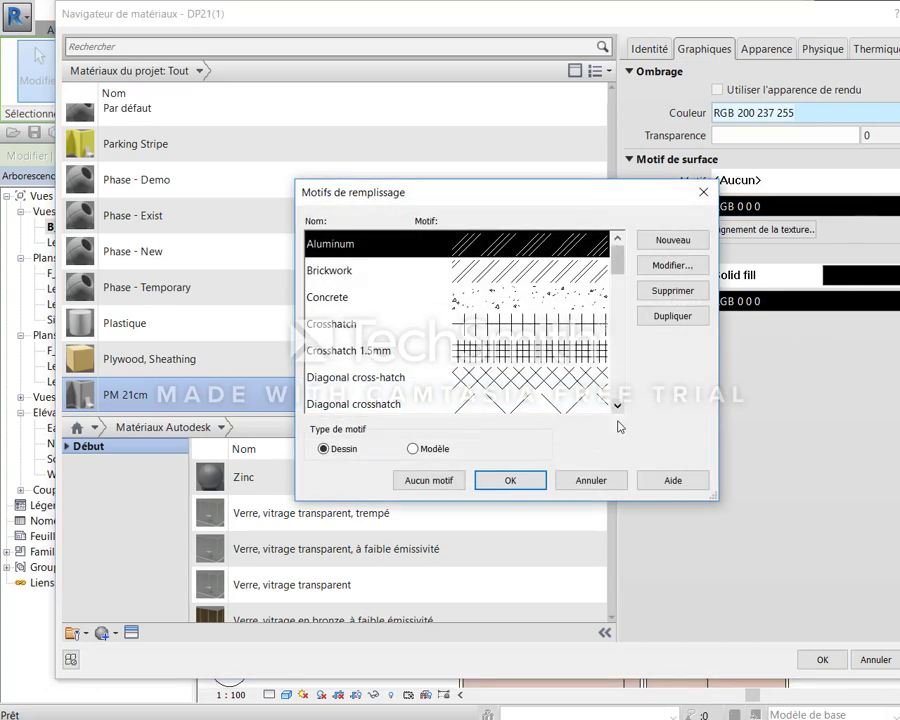
left_click(617, 405)
left_click(617, 405)
left_click(617, 405)
left_click(617, 405)
left_click(617, 405)
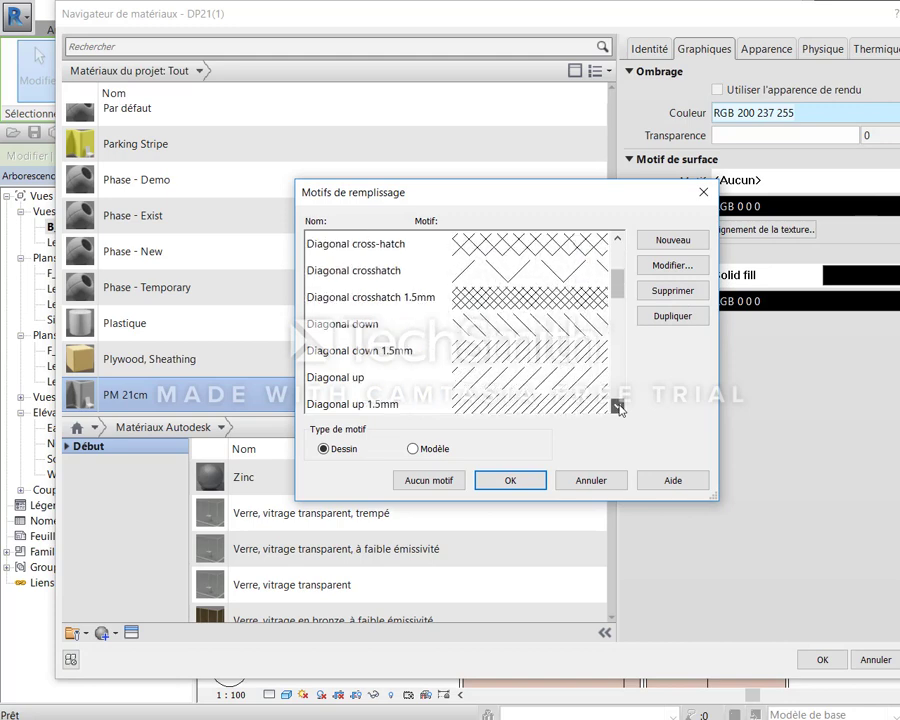
left_click(617, 405)
left_click(617, 405)
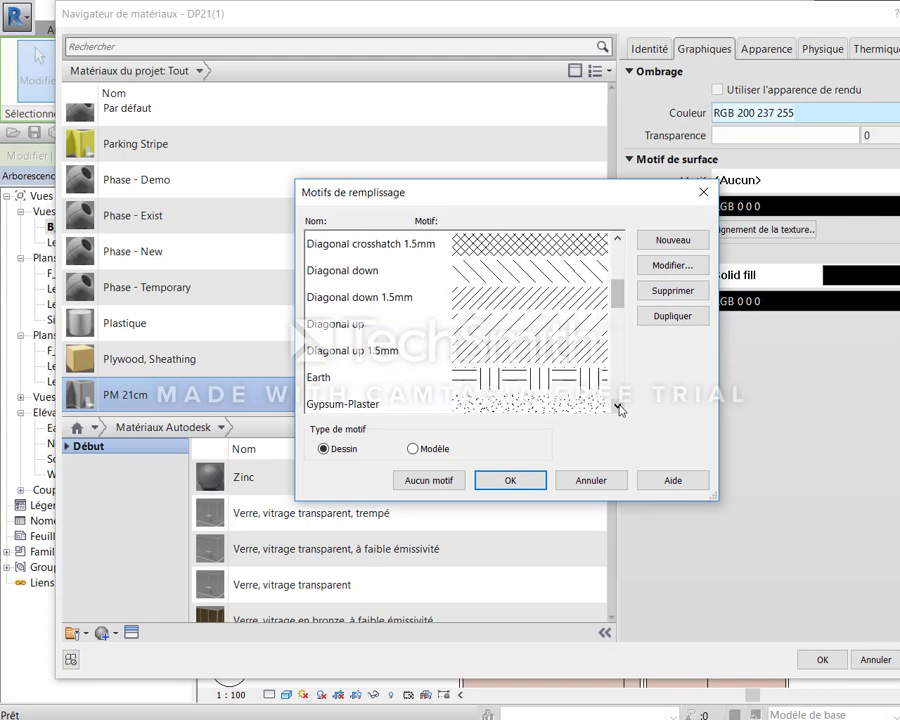
left_click(617, 405)
left_click(617, 405)
left_click(617, 405)
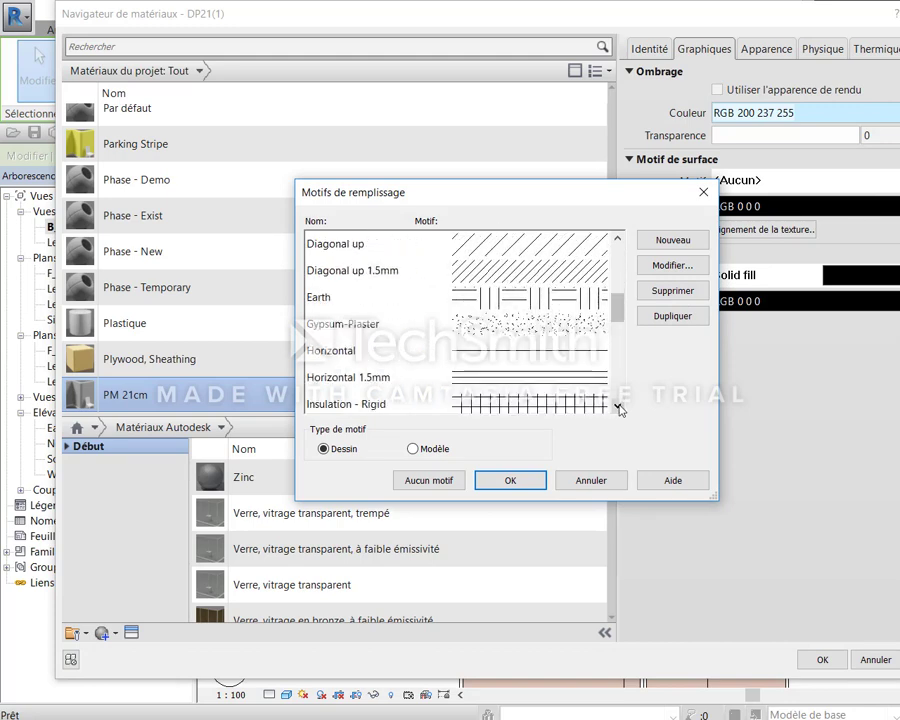
left_click(617, 405)
Start a new fill pattern named Corps creux from Horizontal, with 45° lines at 3 mm
left_click(530, 324)
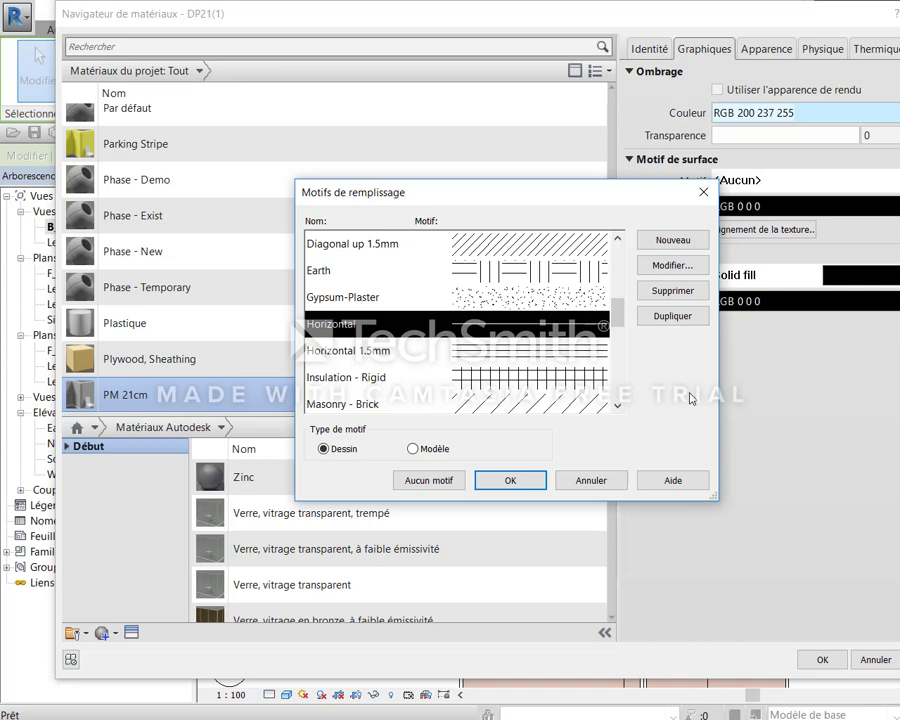
left_click(690, 239)
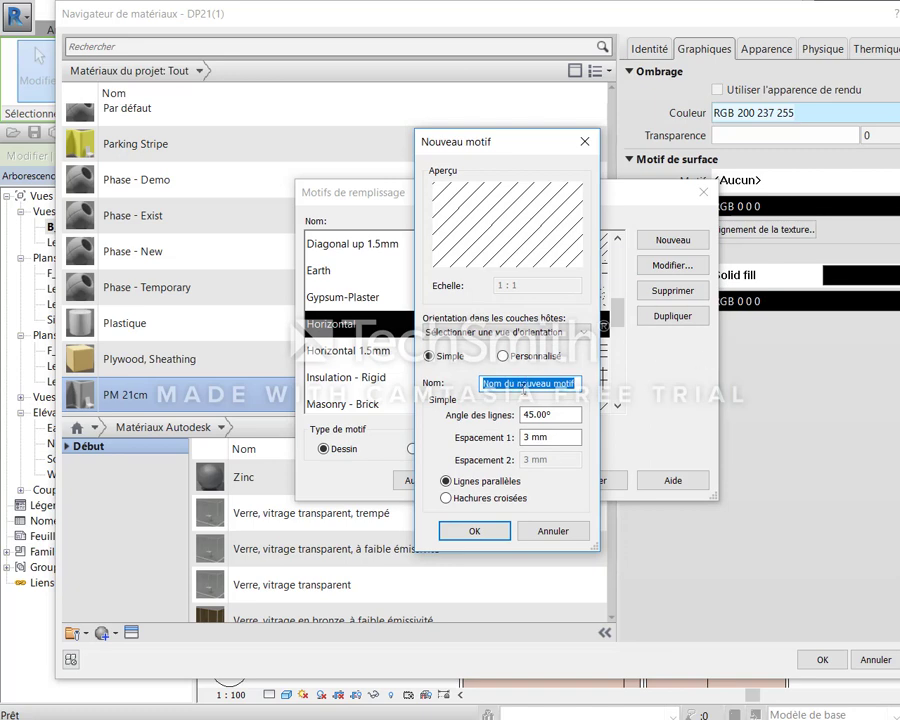
type("Corps")
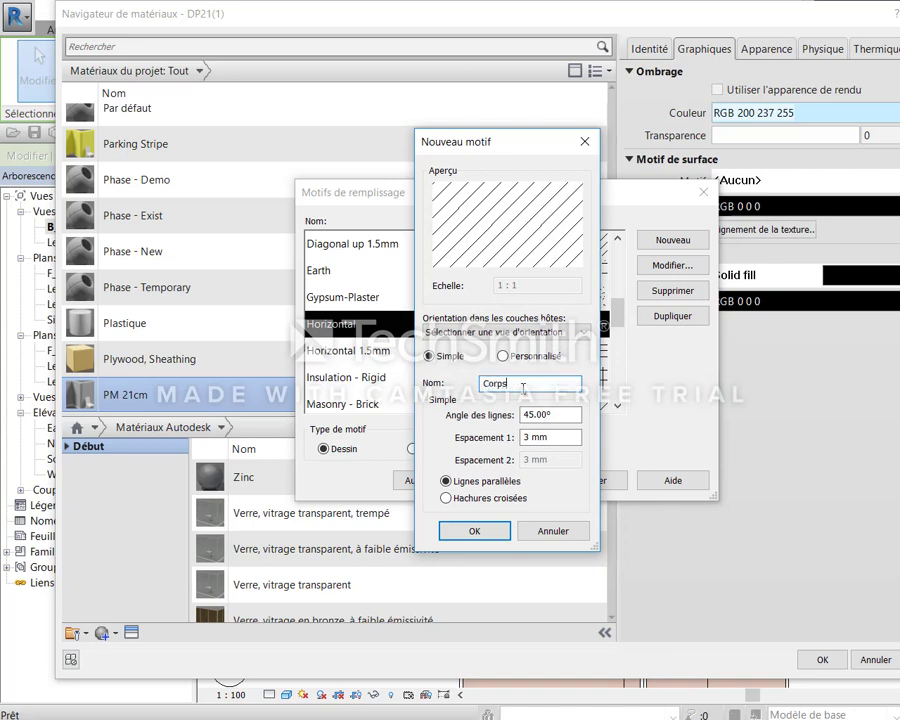
type(" creux")
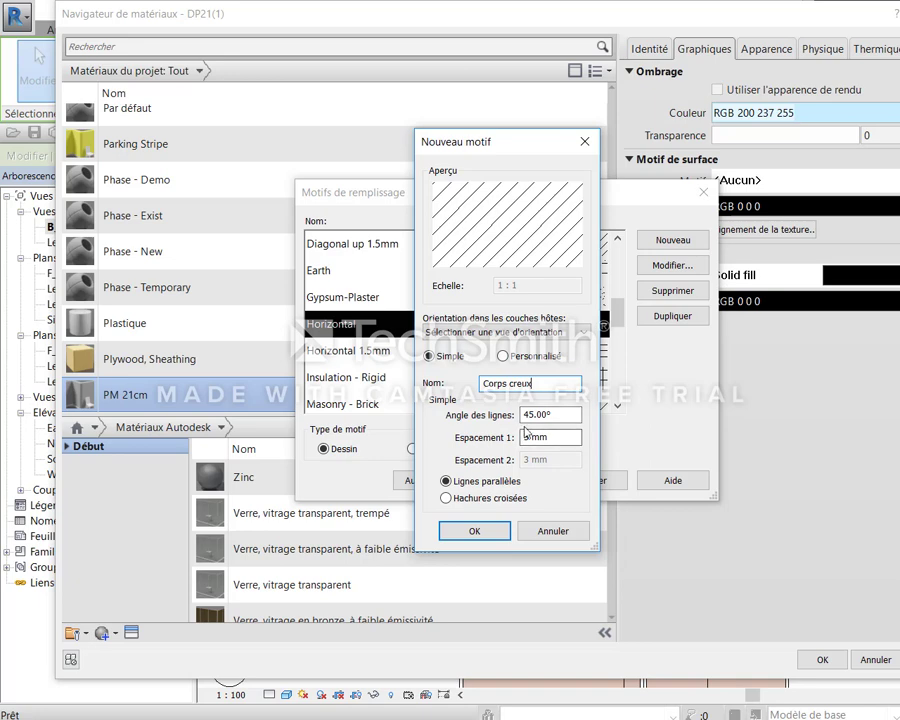
Create a new model fill pattern 'Corps creux' with parallel lines at 0° spaced 0.33 m
left_click(577, 533)
left_click(443, 452)
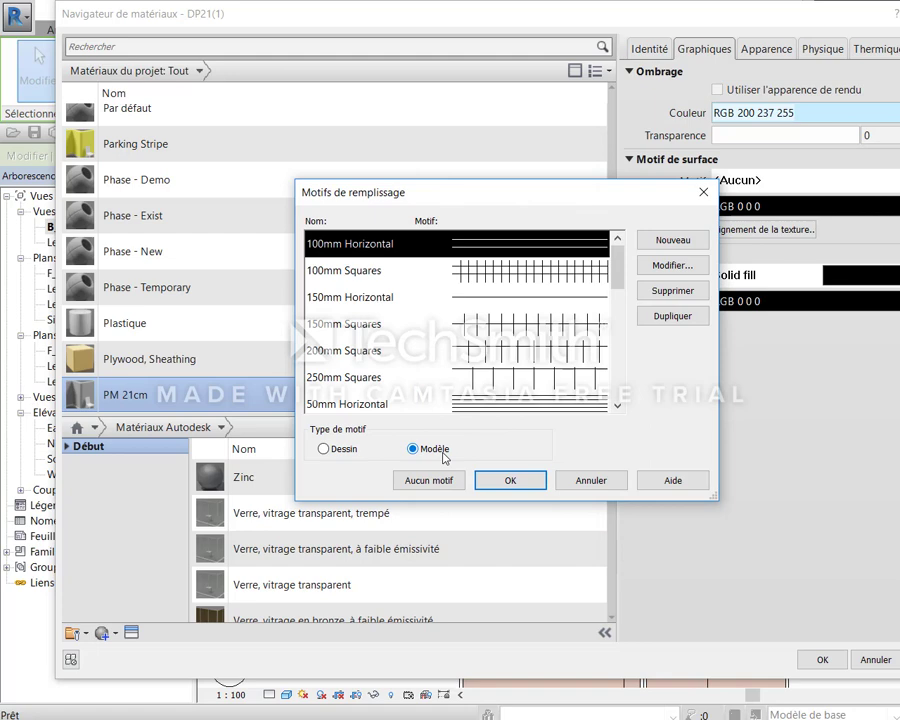
left_click(676, 240)
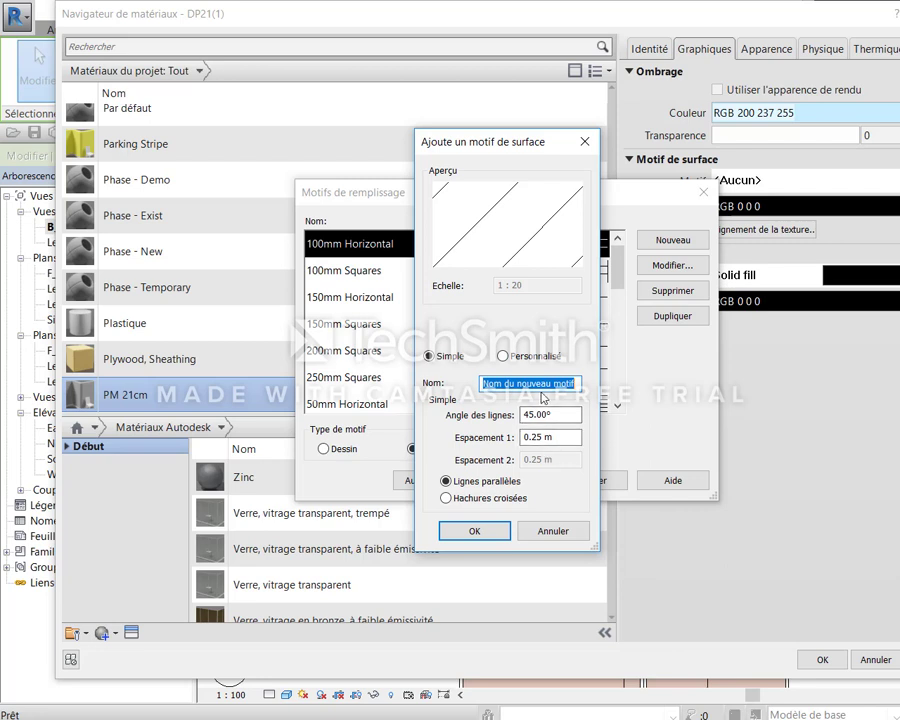
type("Corps")
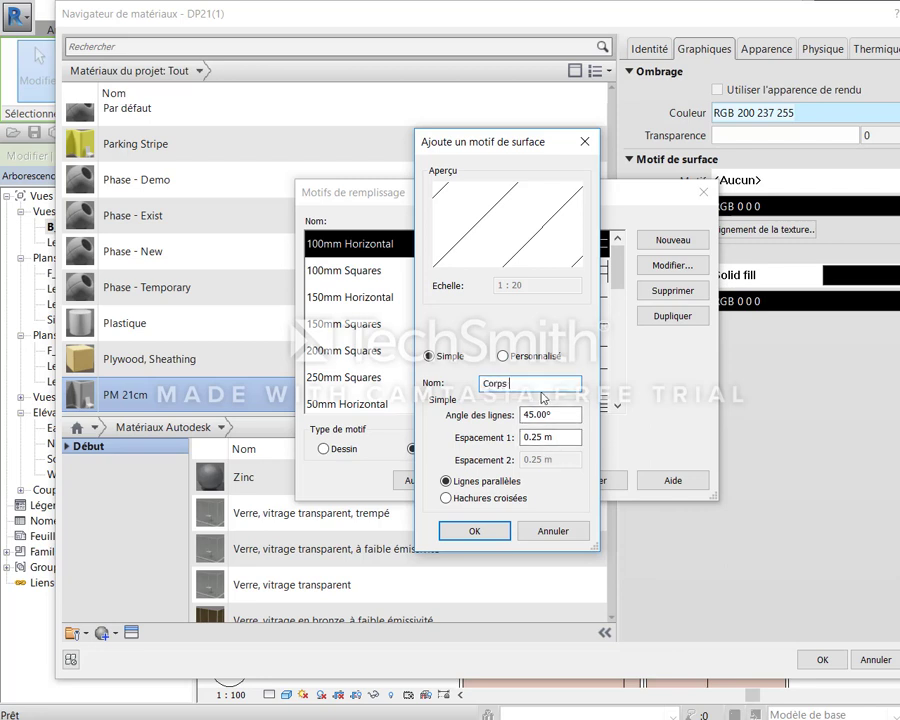
type(" creux")
double_click(555, 414)
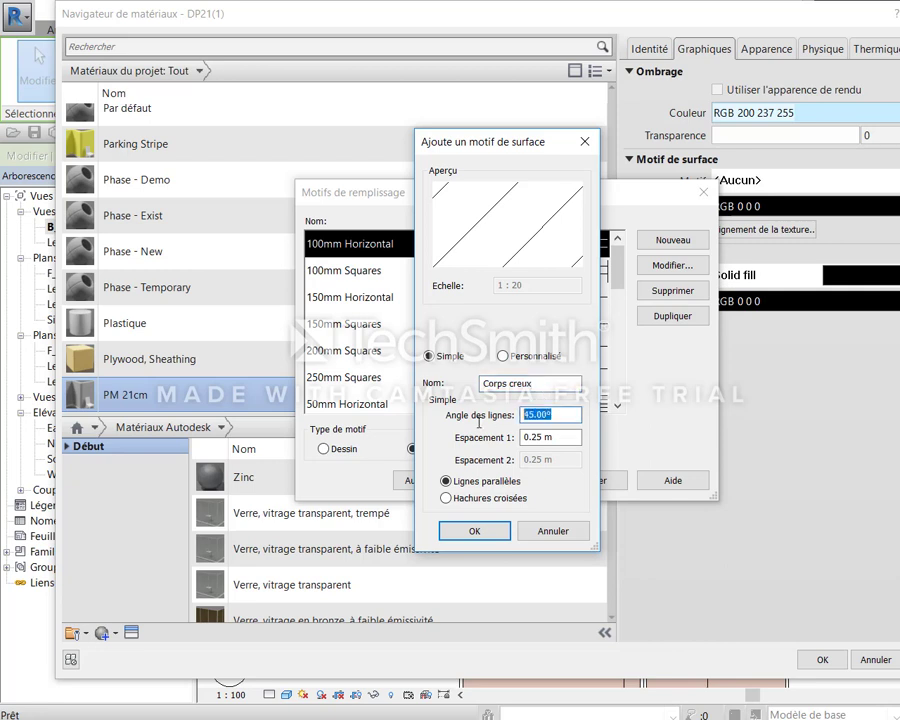
type("0")
left_click(535, 436)
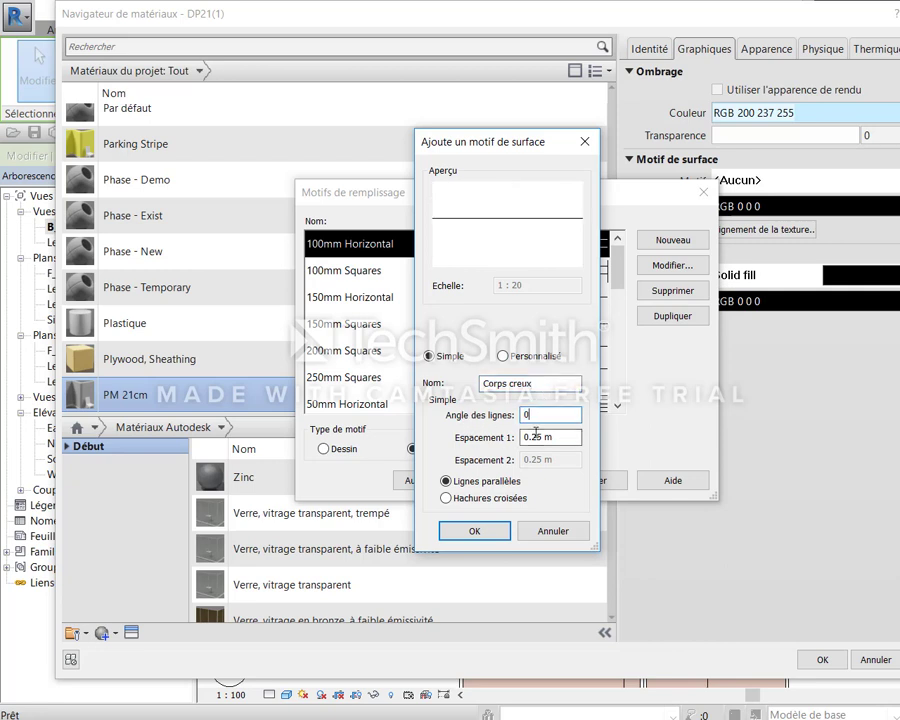
double_click(535, 436)
type("33")
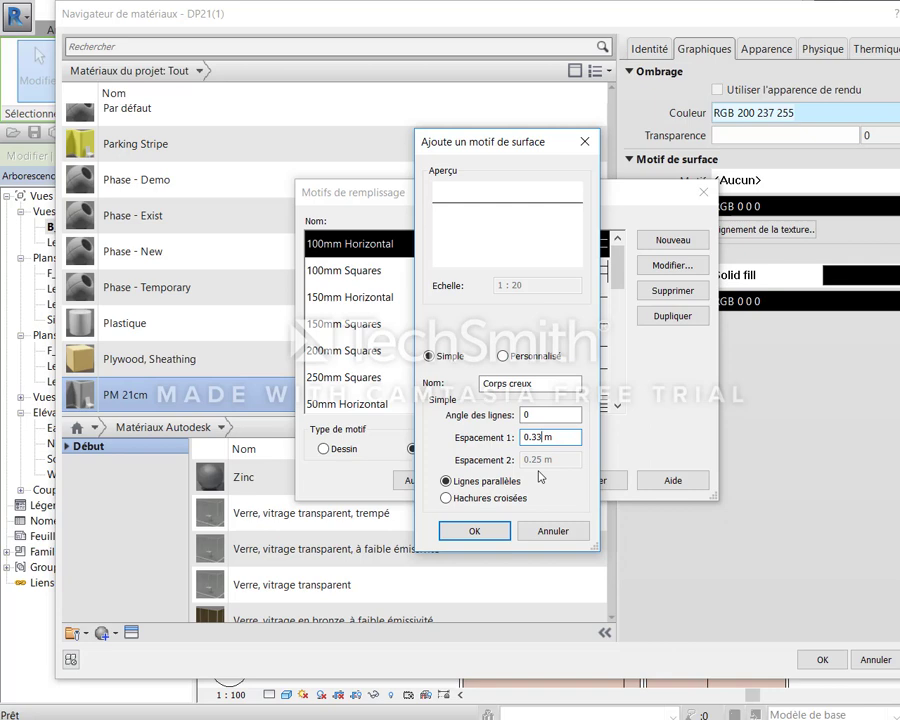
left_click(490, 533)
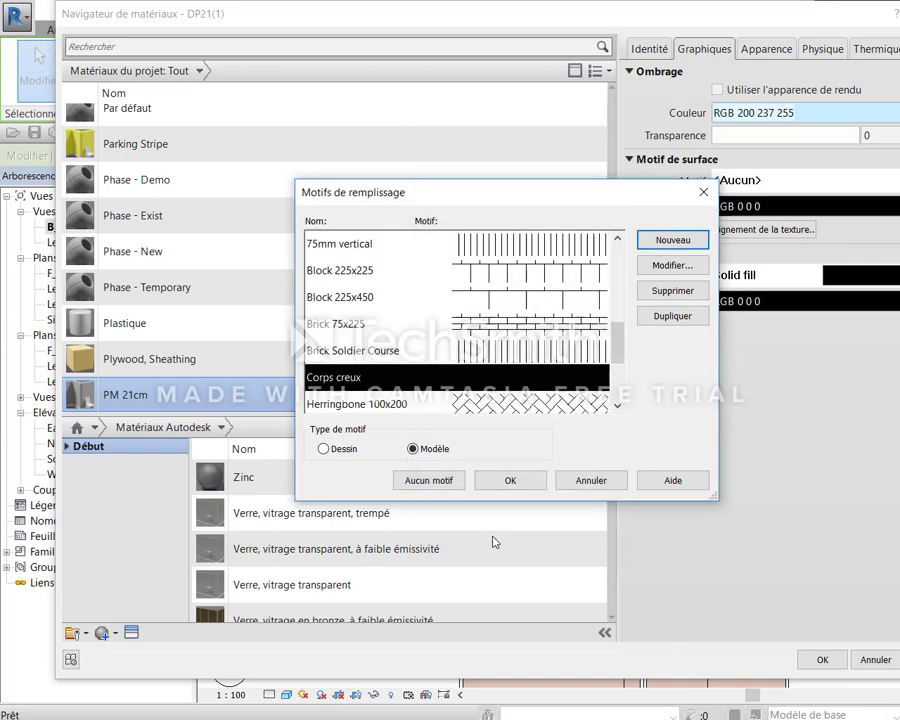
Apply Corps creux as the surface pattern and confirm the material, assembly and type dialogs
left_click(506, 479)
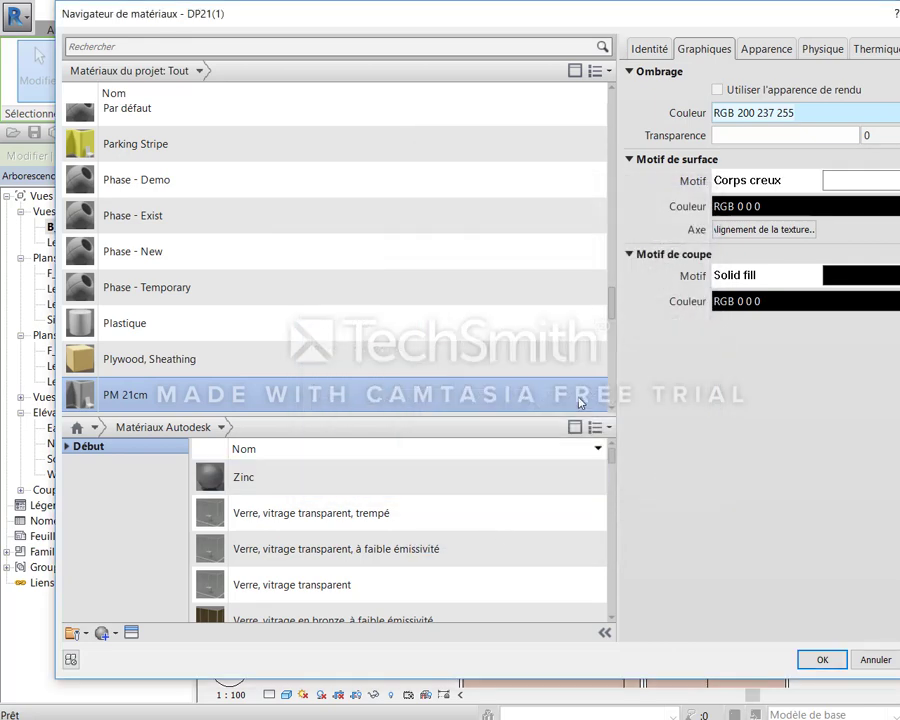
left_click(826, 663)
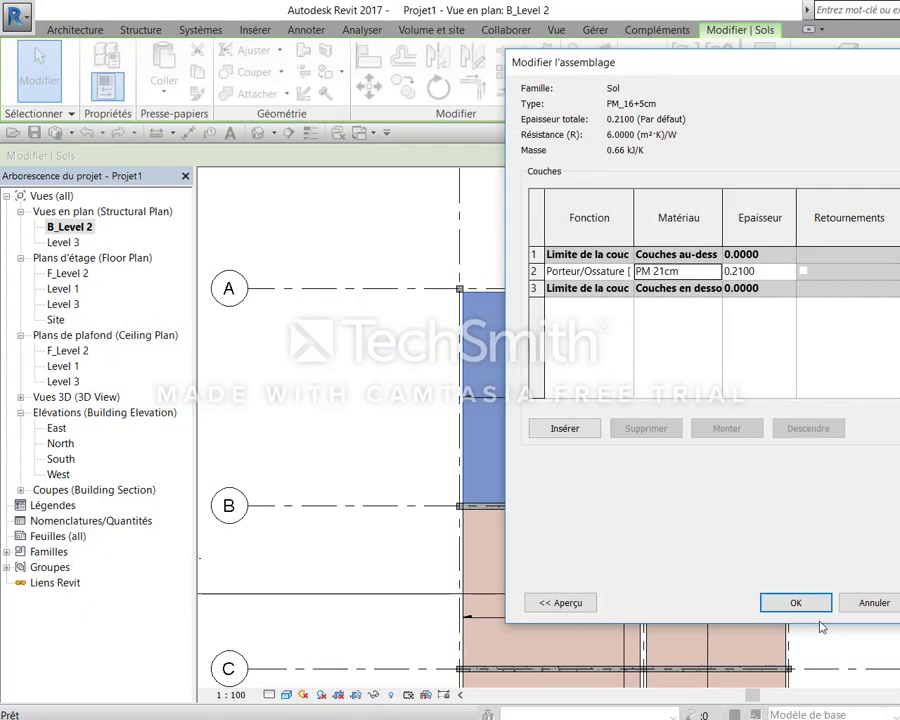
left_click(800, 546)
left_click(808, 605)
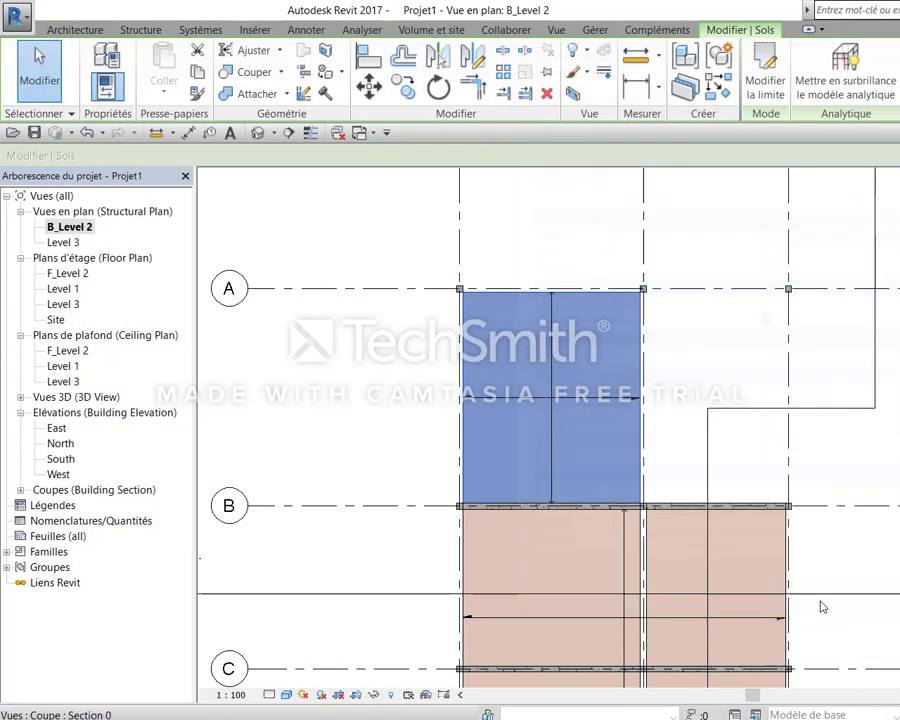
Deselect the floor and pan around the B_Level 2 plan to check the new hatching
left_click(663, 237)
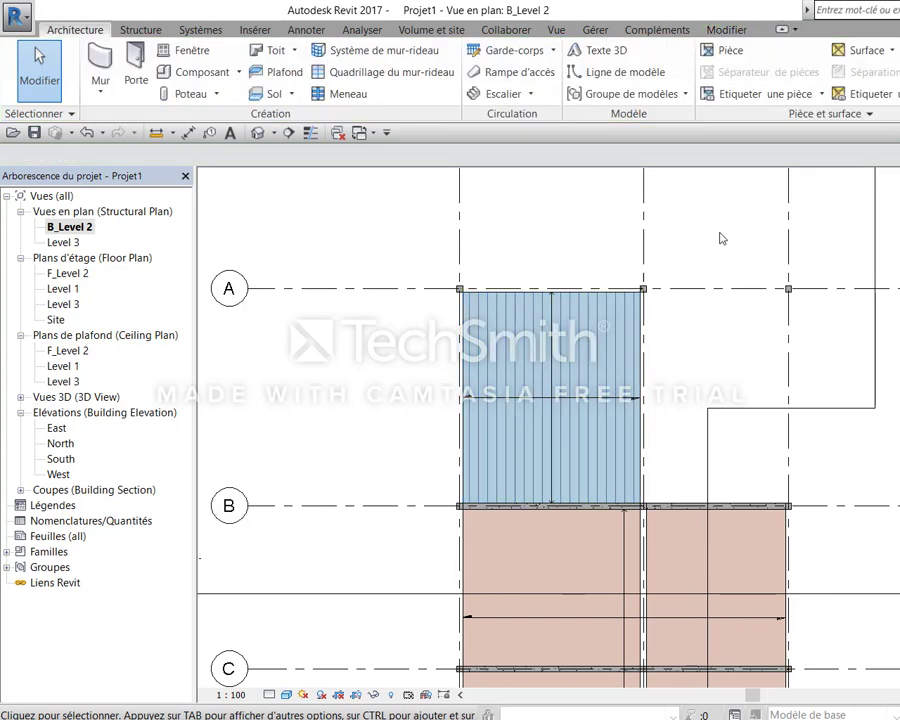
scroll(373, 297, "up", 1)
scroll(380, 290, "up", 1)
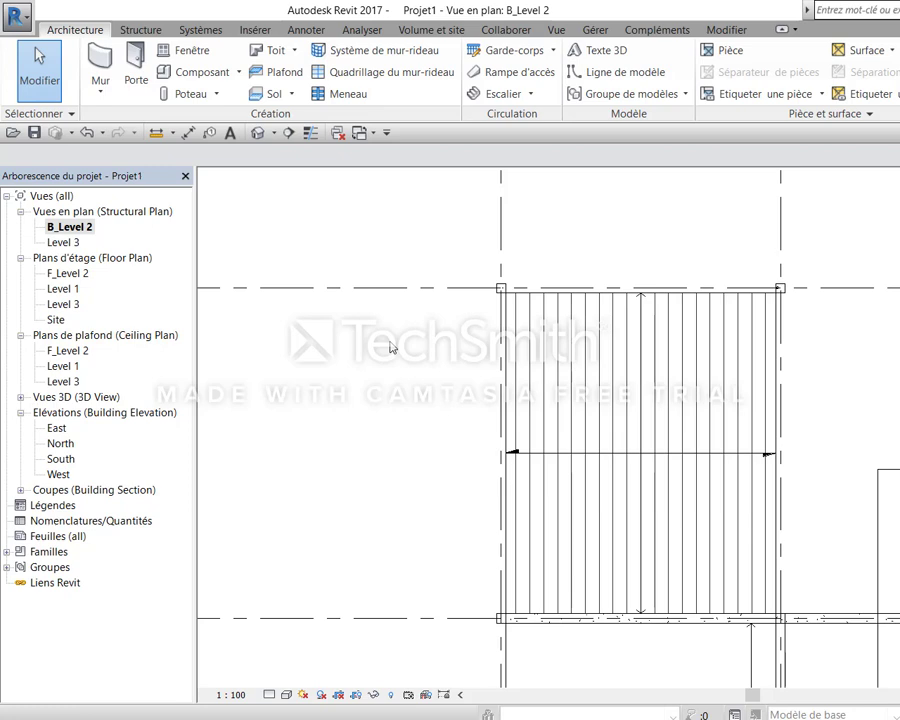
left_click(660, 455)
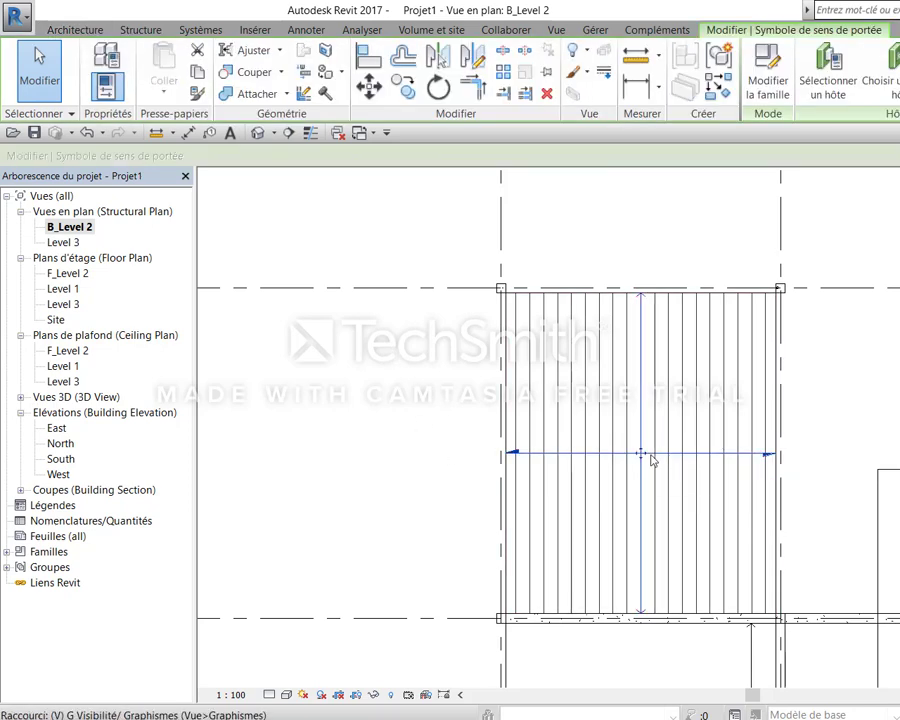
key("Escape")
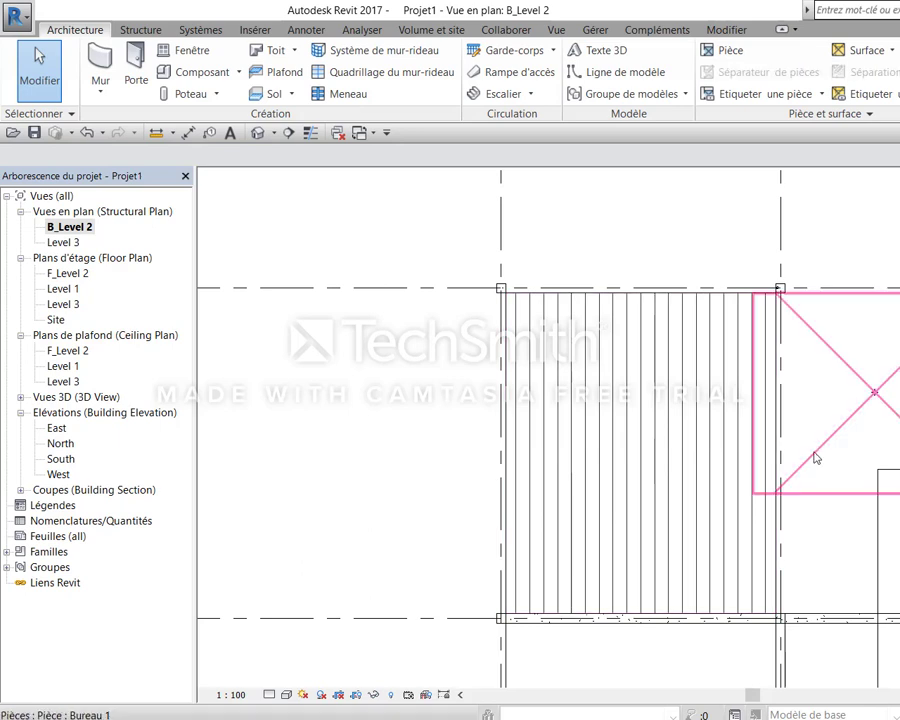
scroll(723, 443, "down", 2)
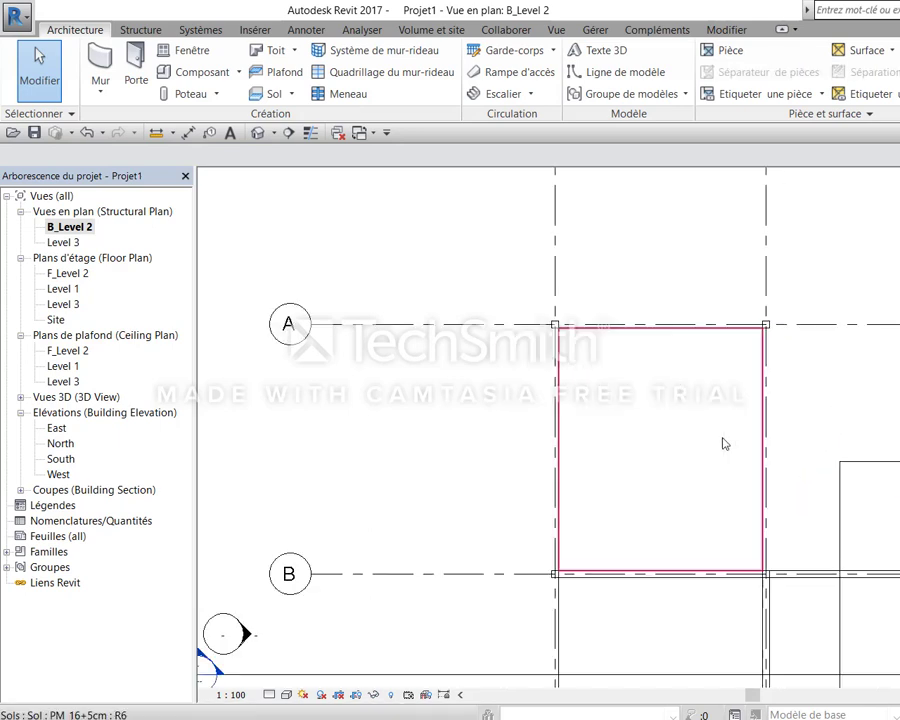
middle_click_drag(706, 442, 626, 470)
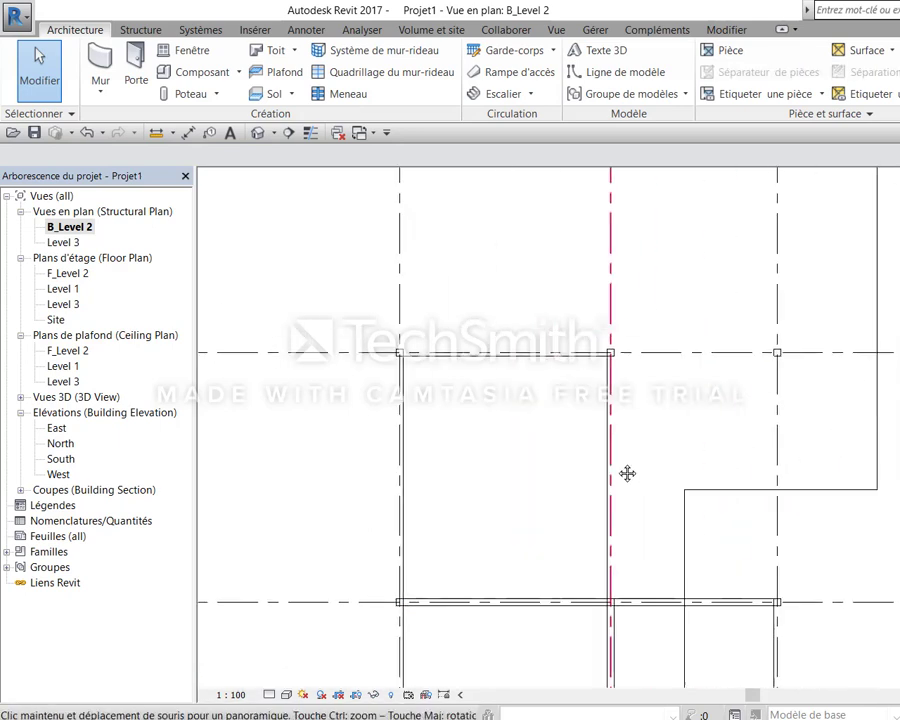
Open the hatched floor's boundary sketch with the Rectangle tool active
left_click(551, 464)
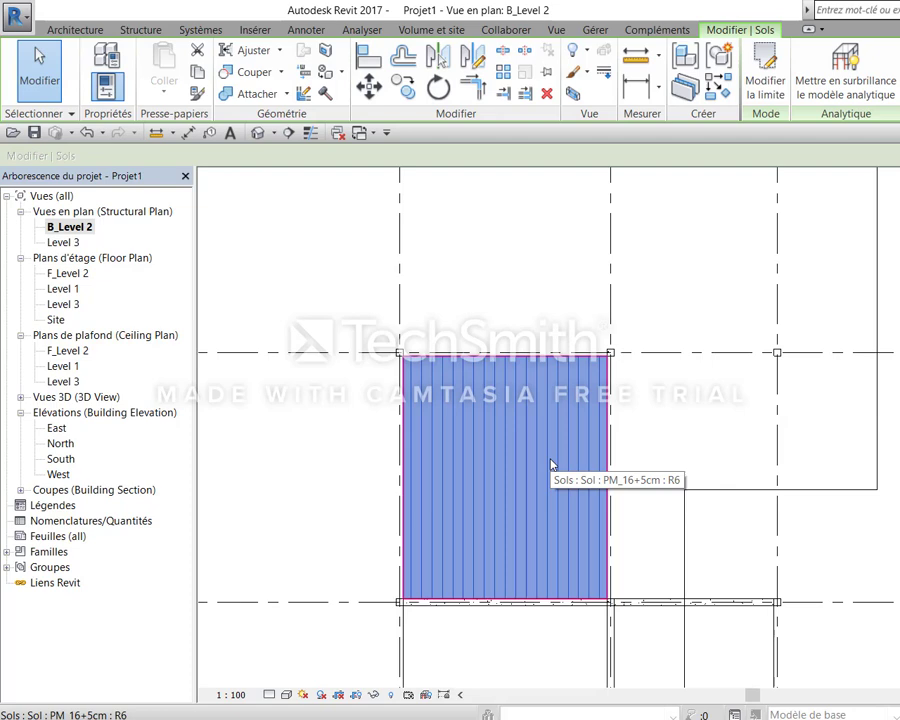
double_click(551, 464)
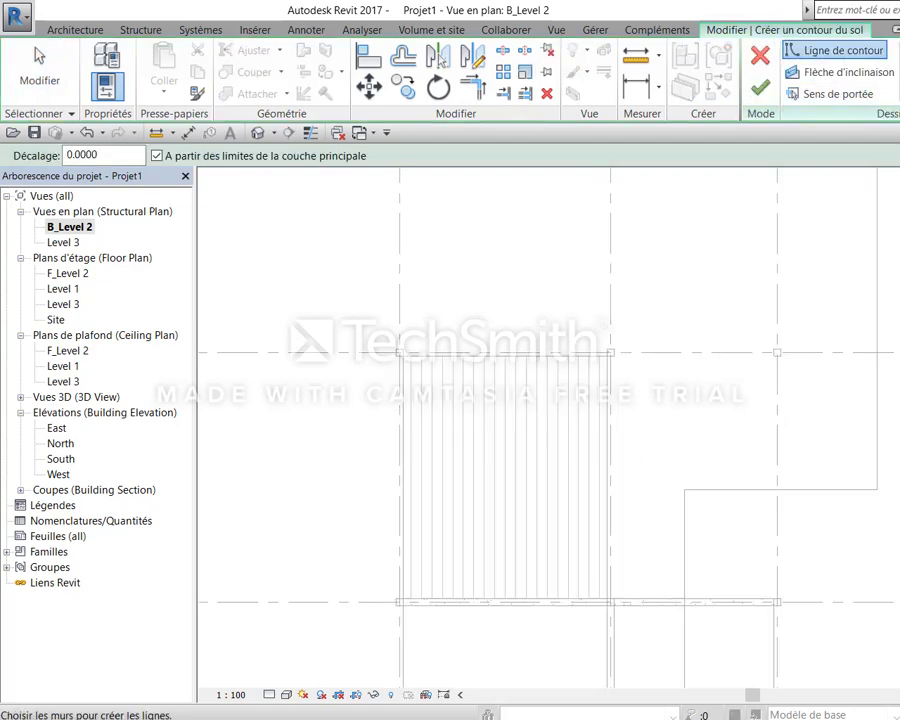
left_click(898, 60)
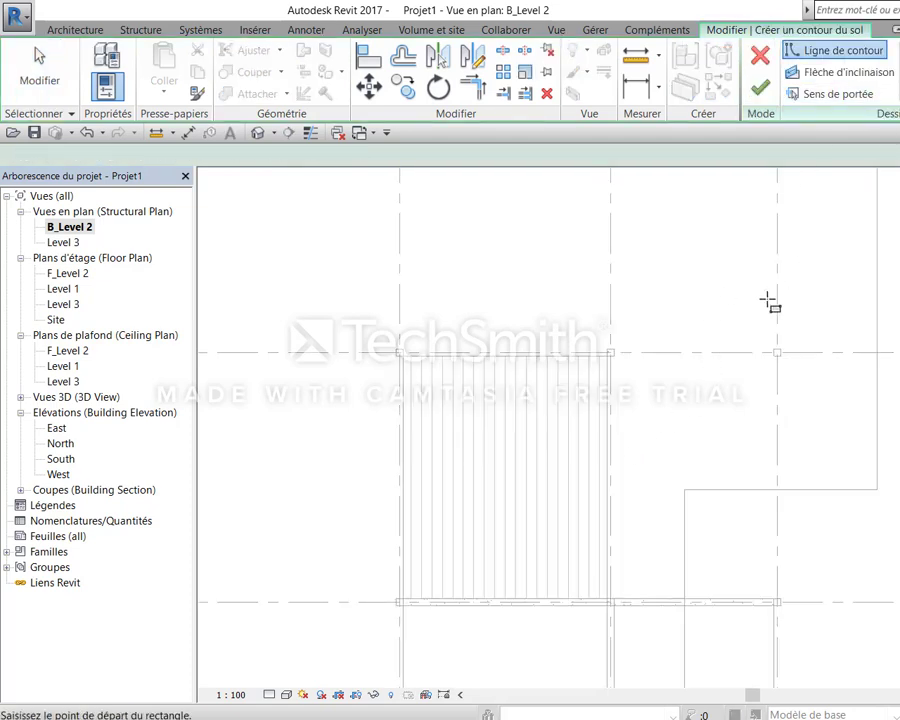
scroll(617, 362, "up", 2)
Sketch a boundary rectangle from the grid intersection to the beam end
left_click(600, 354)
left_click(779, 561)
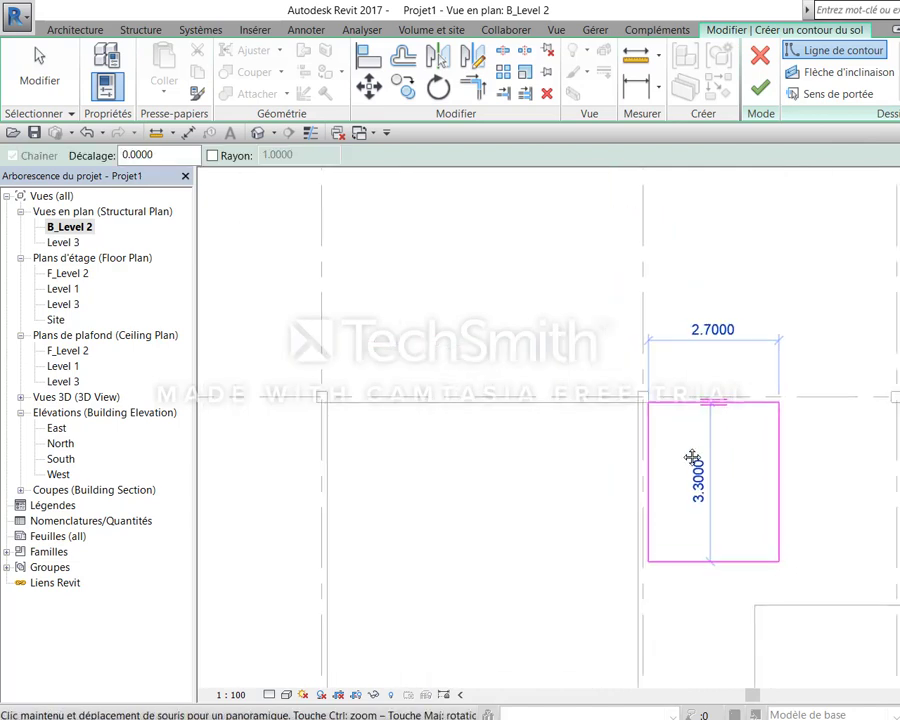
middle_click_drag(692, 457, 517, 207)
scroll(724, 548, "up", 2)
scroll(706, 538, "up", 2)
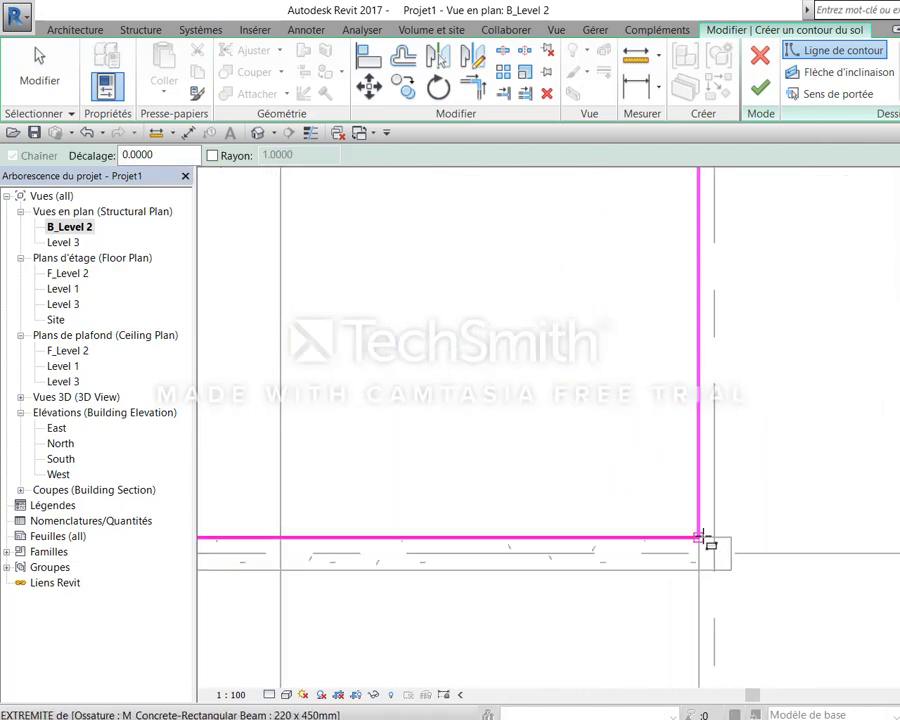
left_click(702, 539)
scroll(706, 538, "down", 2)
scroll(808, 527, "down", 3)
middle_click_drag(708, 436, 692, 480)
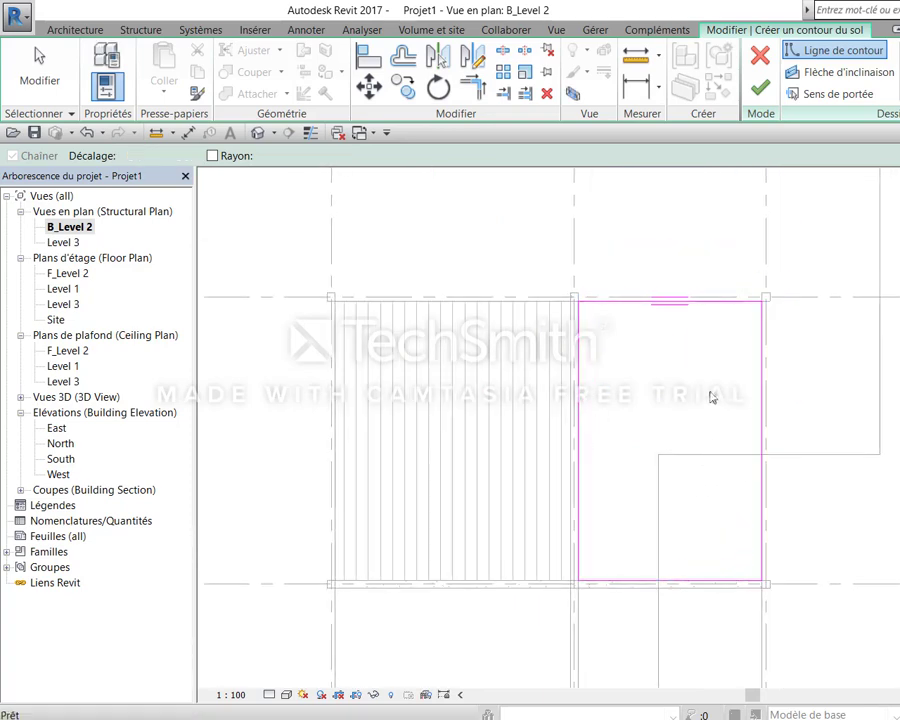
Finish the sketch to create the floor in the right bay
key("Escape")
key("Escape")
scroll(711, 397, "up", 2)
middle_click_drag(736, 410, 772, 412)
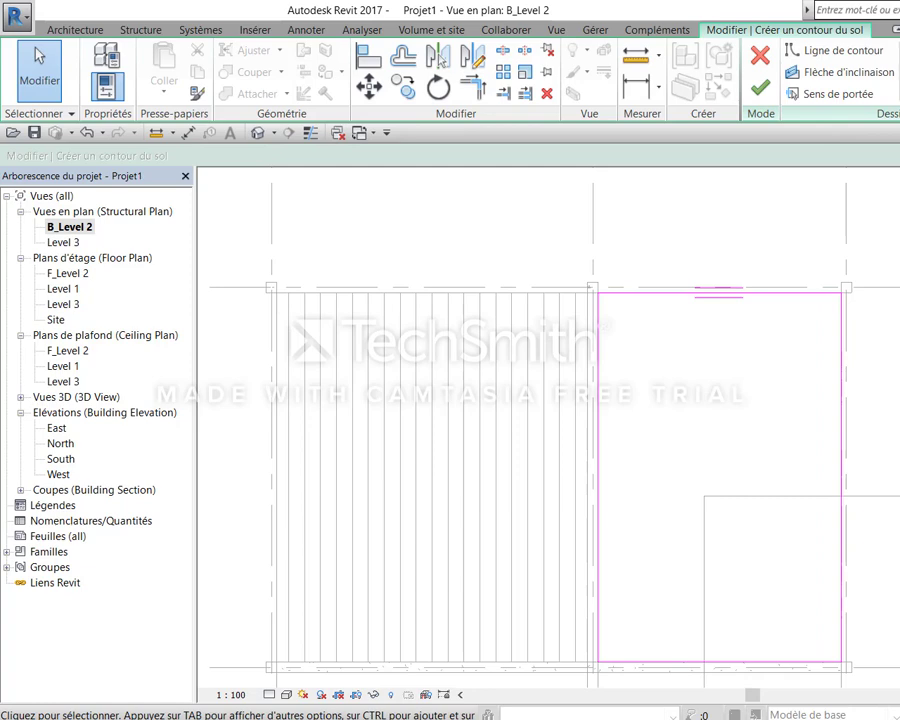
left_click(760, 88)
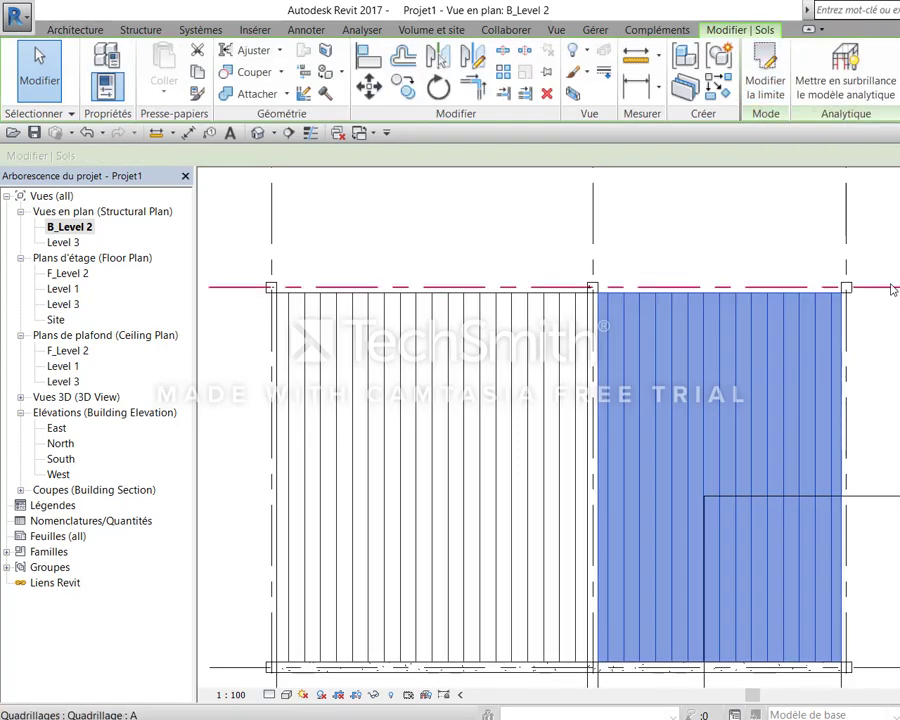
Try rotating the new floor about 23° with RO, undo it, and edit the left floor's boundary
key("r")
key("o")
left_click(880, 408)
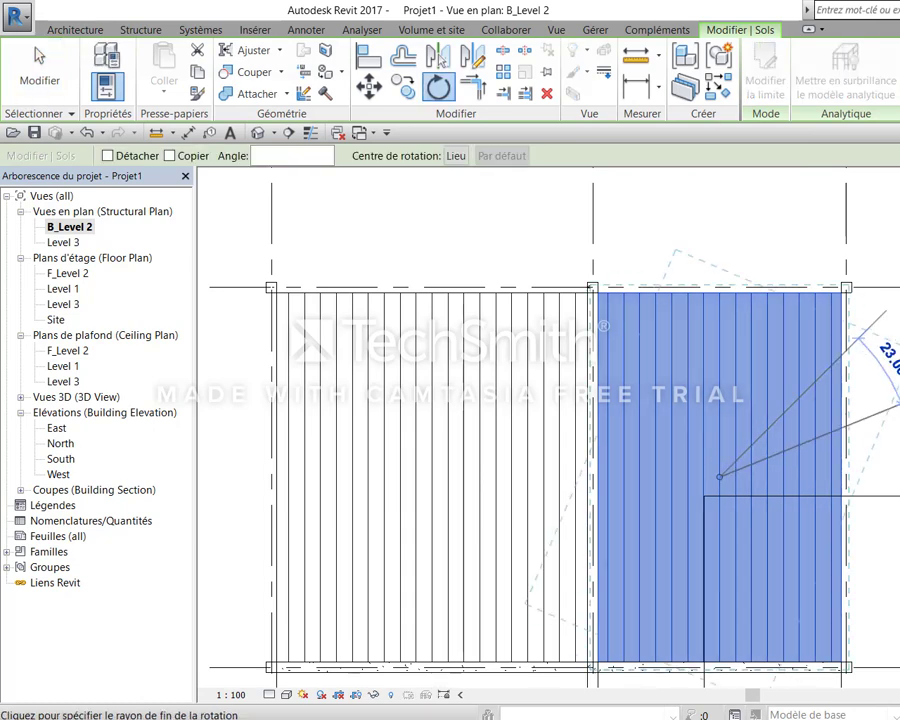
left_click(886, 312)
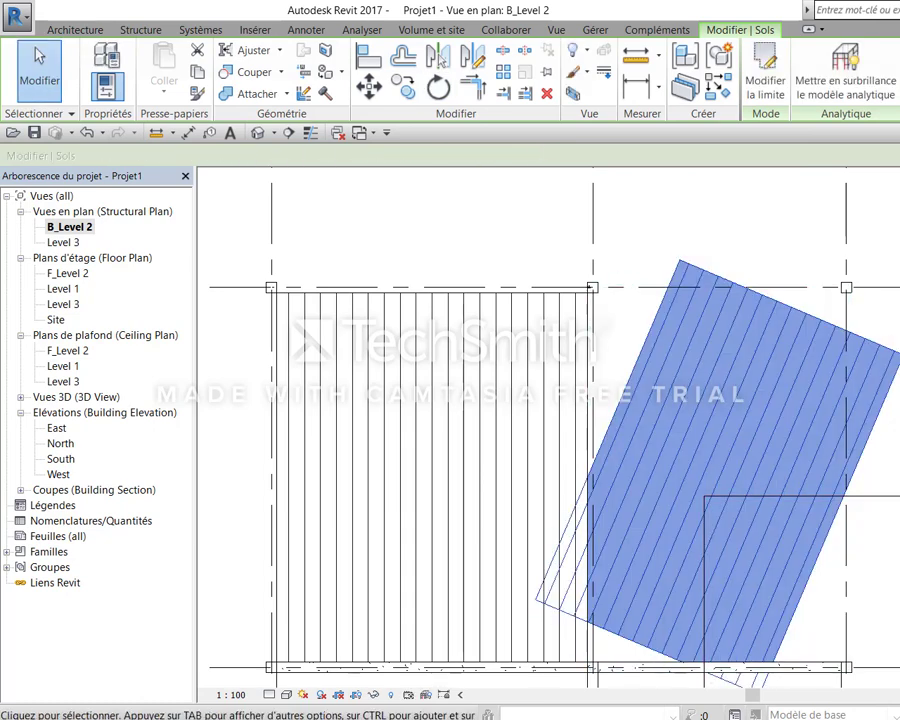
key("ctrl+z")
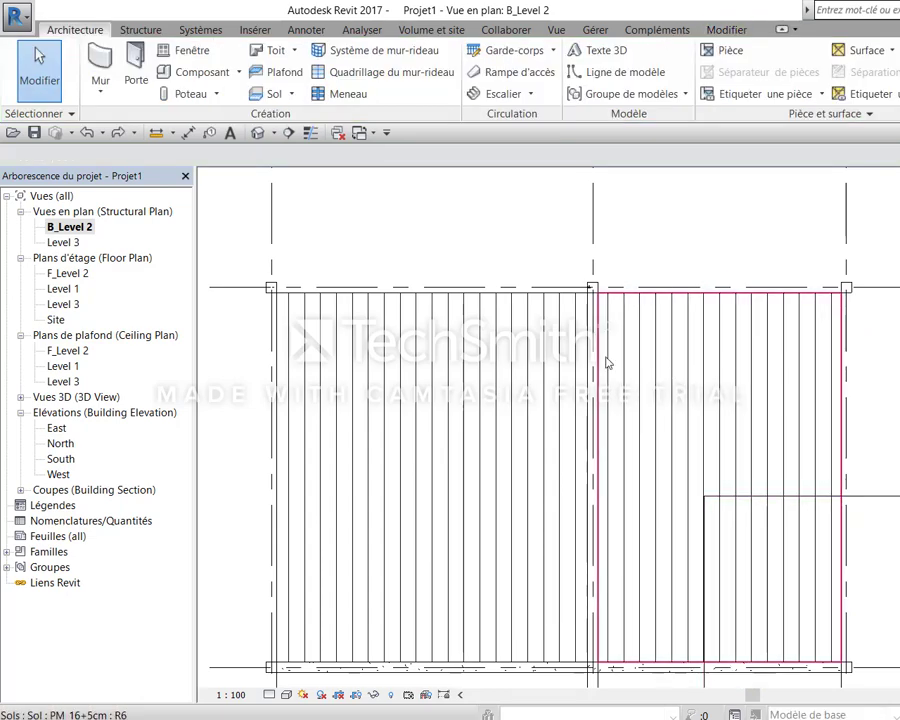
double_click(542, 347)
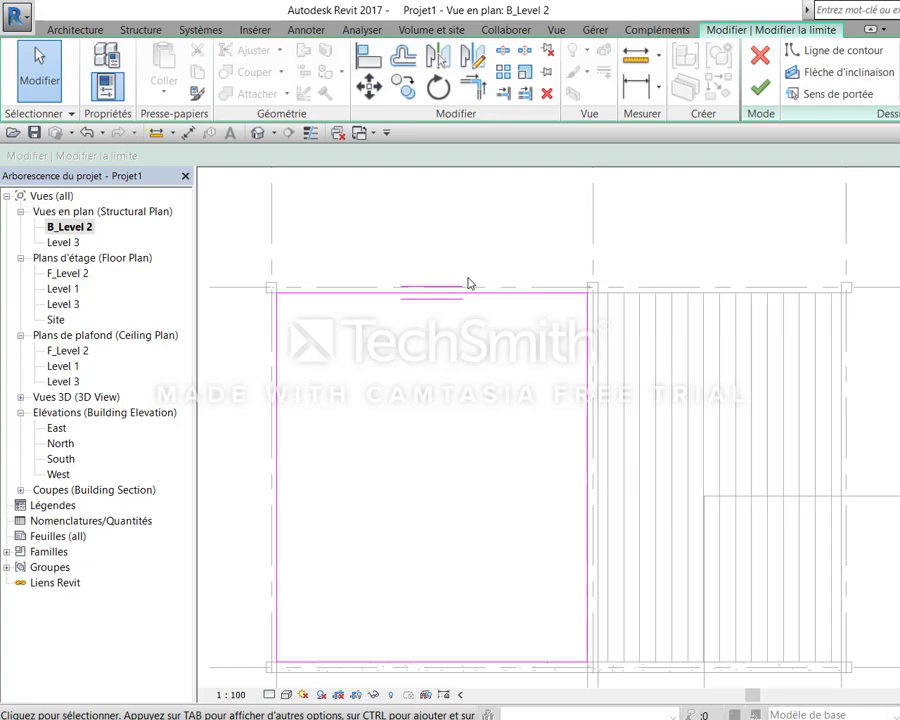
Finish the left floor sketch, then set a span direction on the right floor's edge and finish it
left_click(765, 92)
double_click(735, 323)
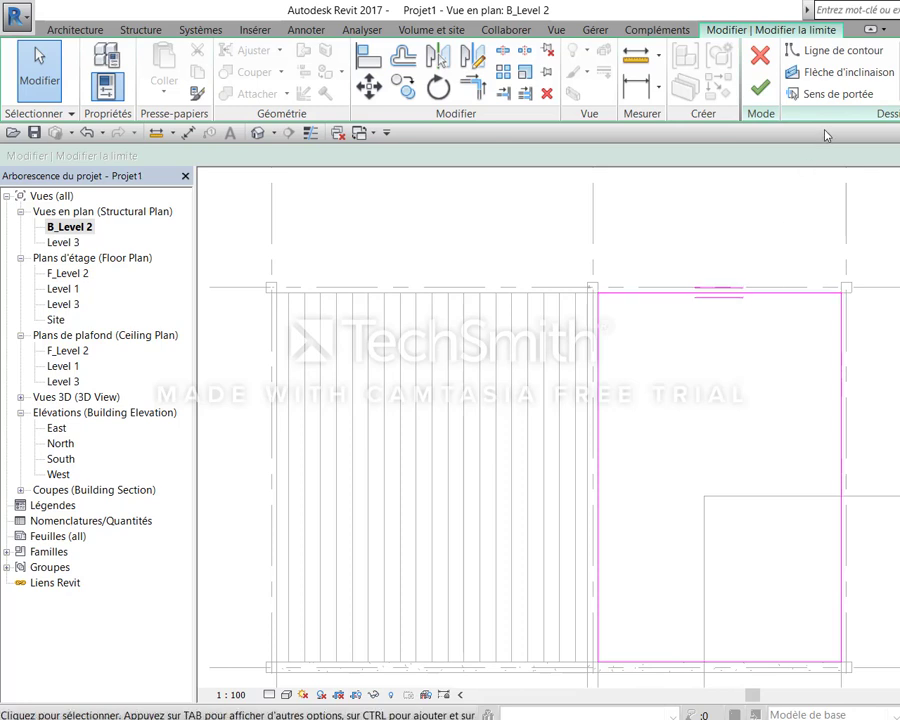
left_click(830, 94)
left_click(841, 393)
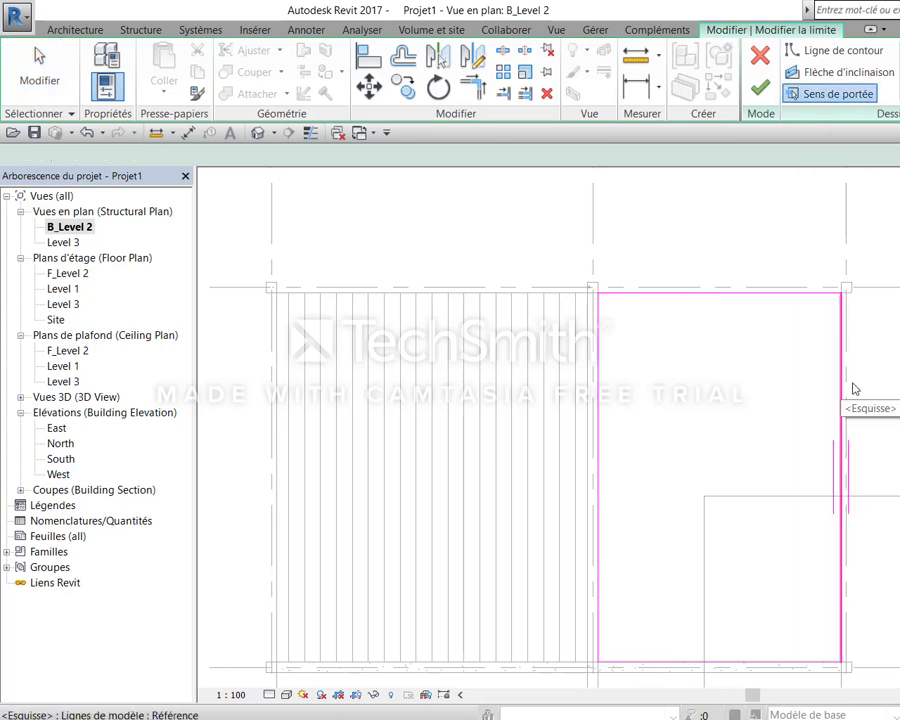
left_click(760, 88)
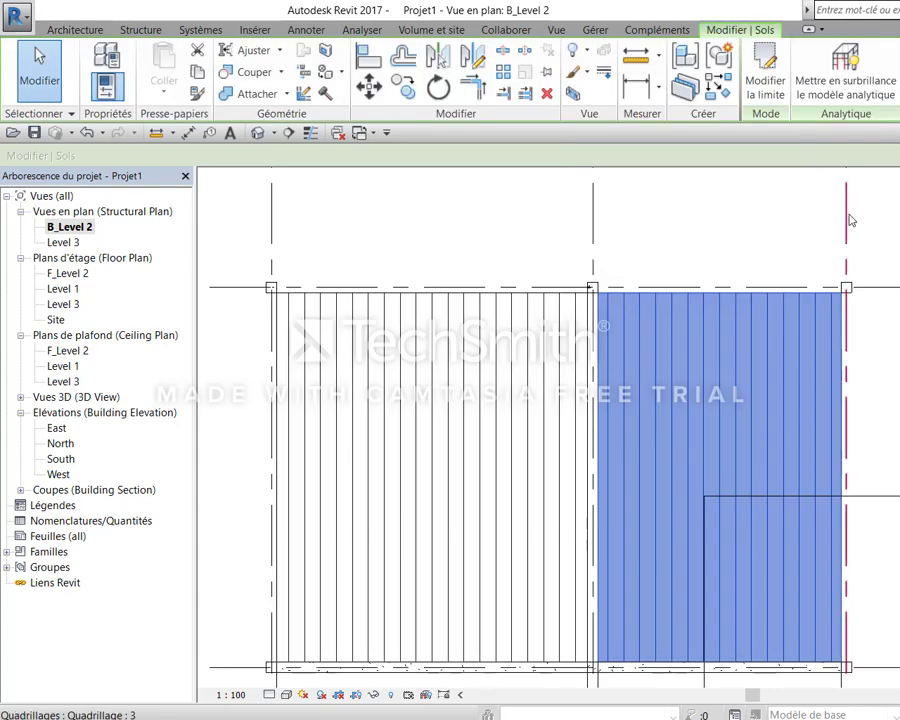
middle_click_drag(868, 446, 896, 378)
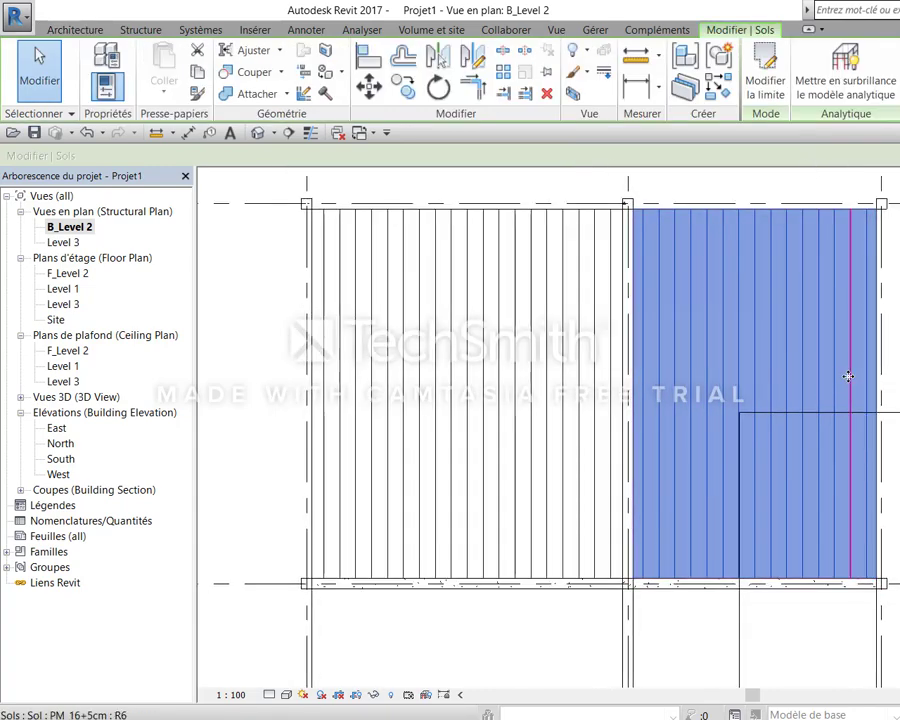
key("Escape")
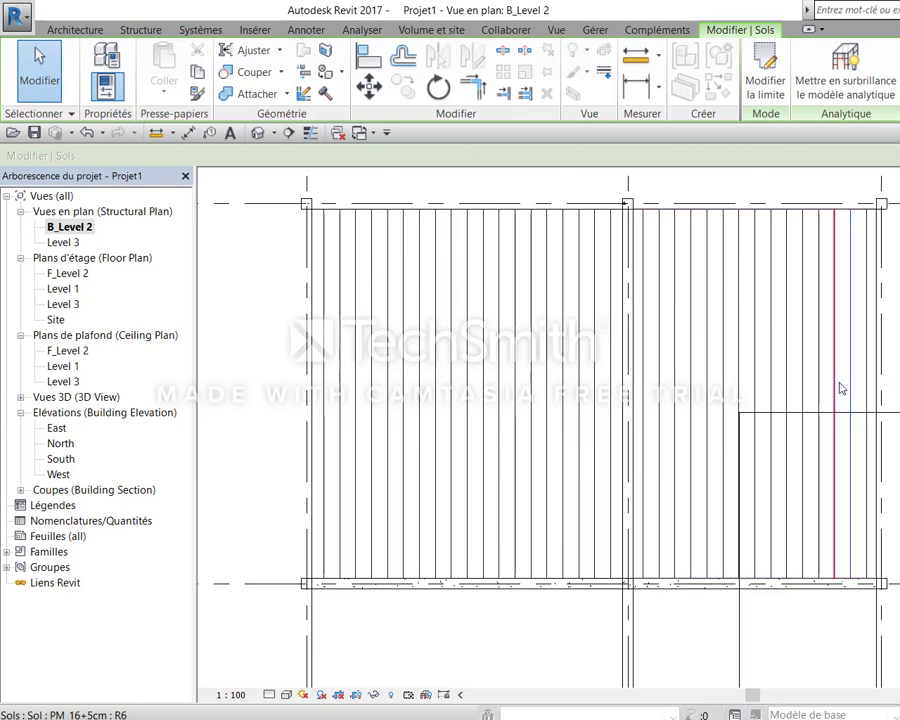
Rotate the selected right-bay floor by 90° using RO
key("r")
key("o")
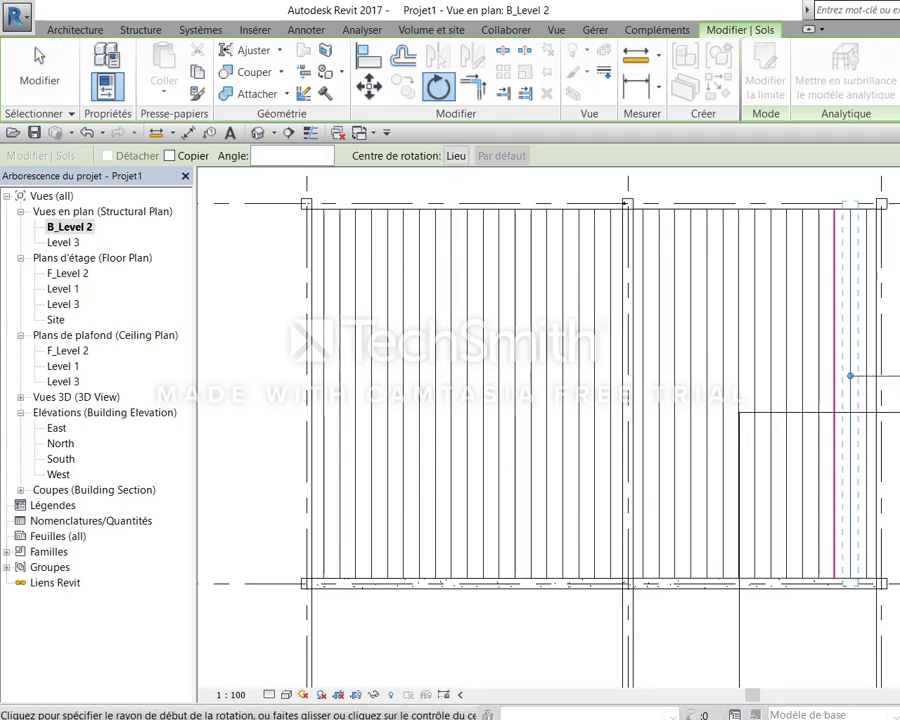
left_click(895, 357)
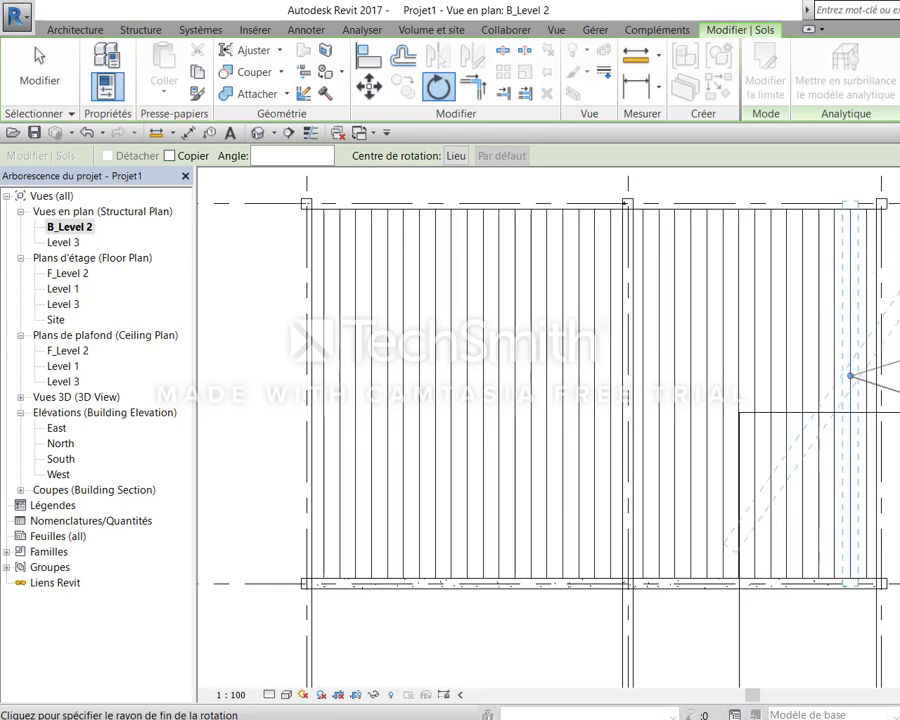
type("90")
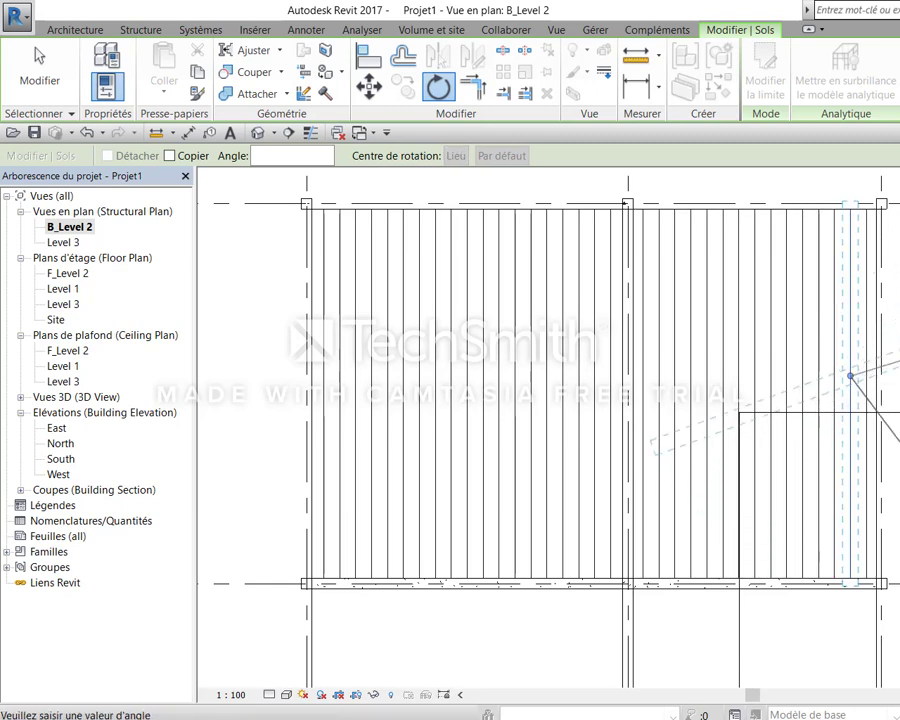
key("Return")
key("Escape")
key("Escape")
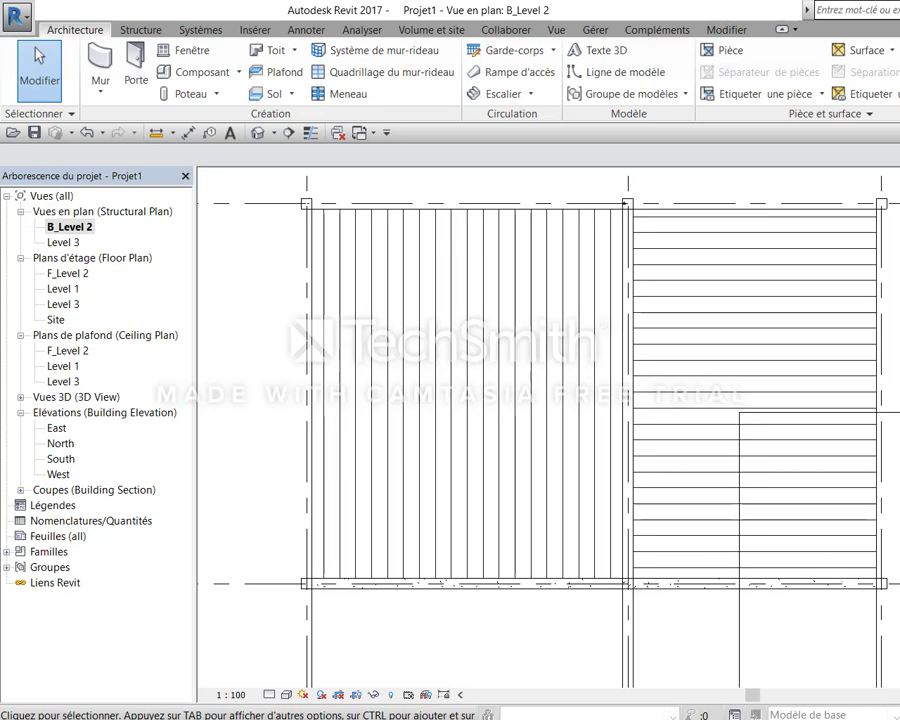
Add a boundary line from the top-right corner to the grid intersection, trim it to a corner, and finish
mouse_move(899, 471)
middle_mouse_down()
mouse_move(826, 506)
mouse_move(756, 524)
middle_mouse_up()
left_click(760, 505)
double_click(760, 505)
left_click(843, 50)
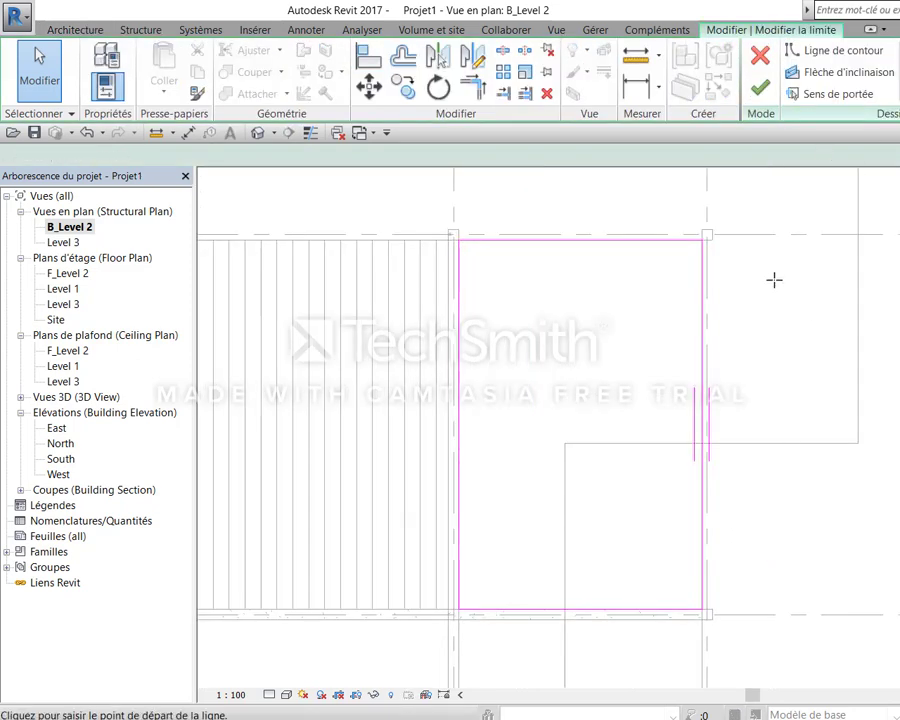
left_click(704, 240)
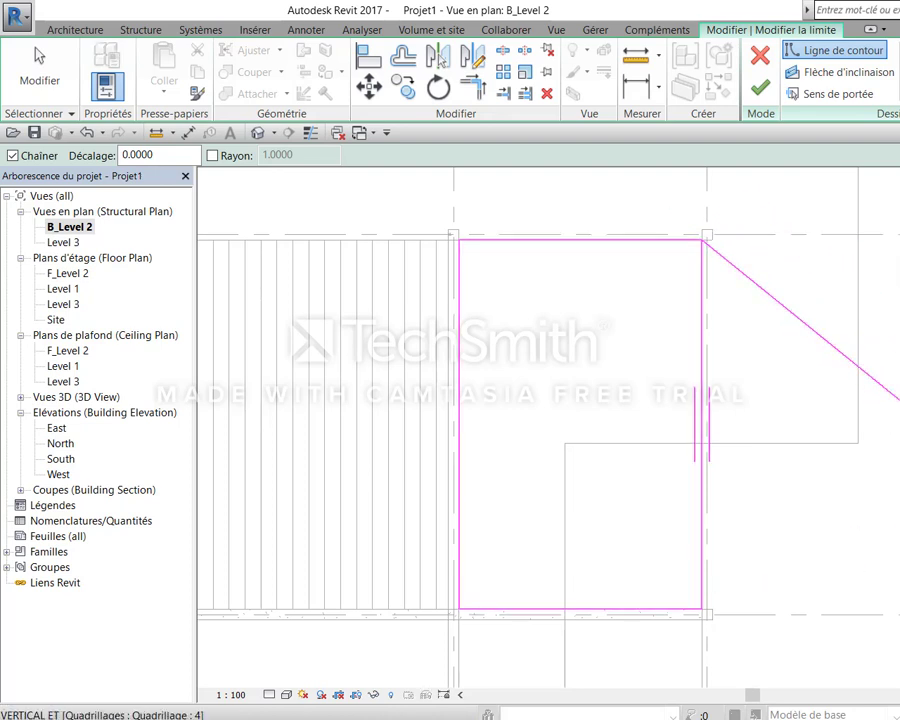
left_click(700, 557)
key("Escape")
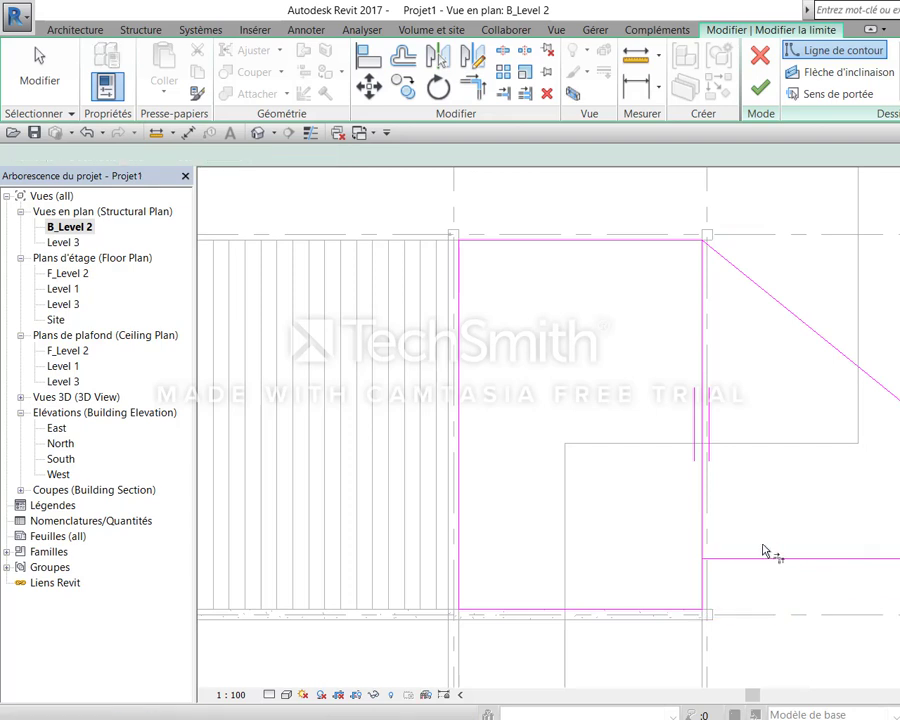
left_click(757, 561)
left_click(704, 580)
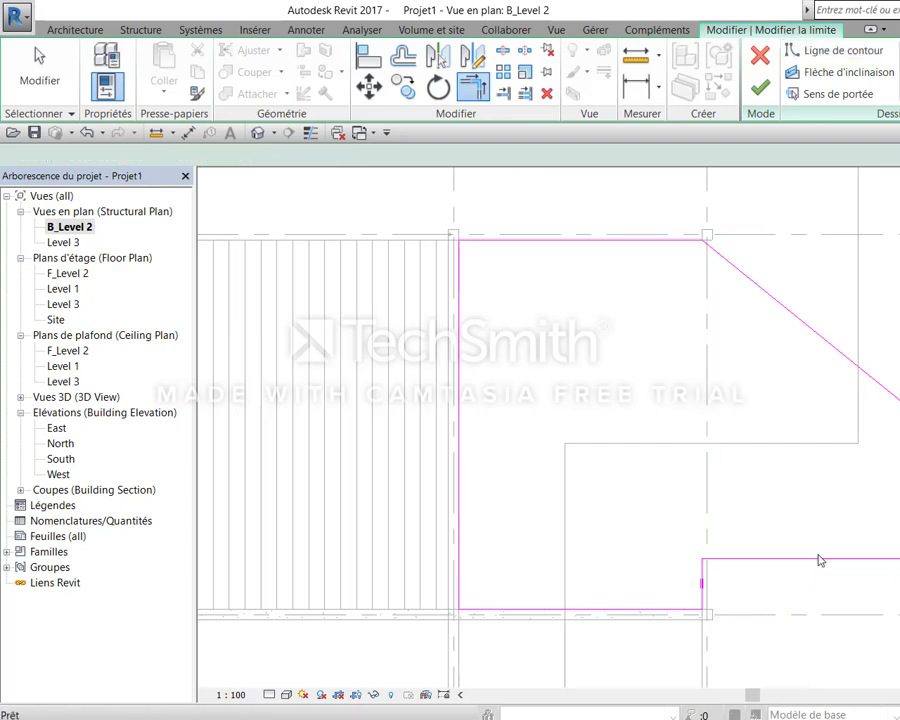
left_click(760, 88)
Align the wall line onto the floor edge near the notch corner with AL
scroll(772, 558, "up", 3)
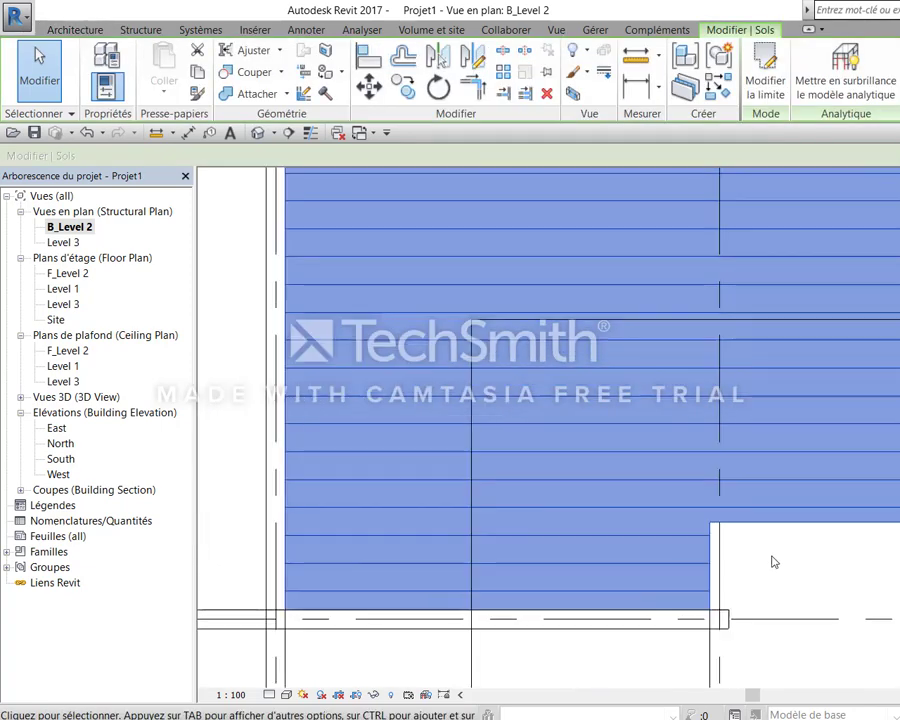
scroll(770, 557, "up", 2)
middle_click_drag(769, 557, 856, 539)
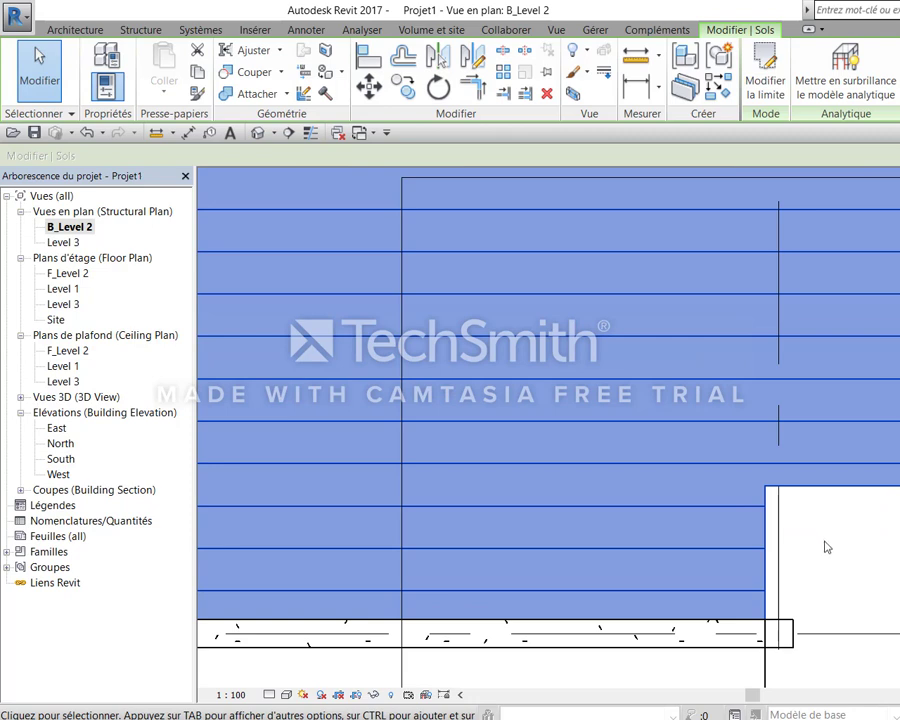
scroll(790, 500, "up", 3)
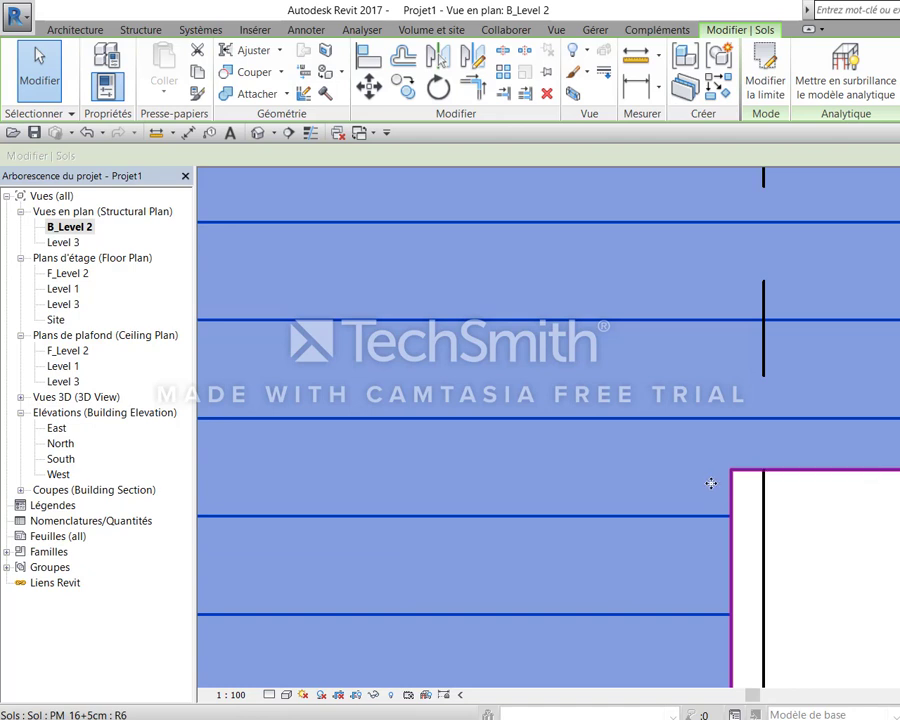
key("a")
key("l")
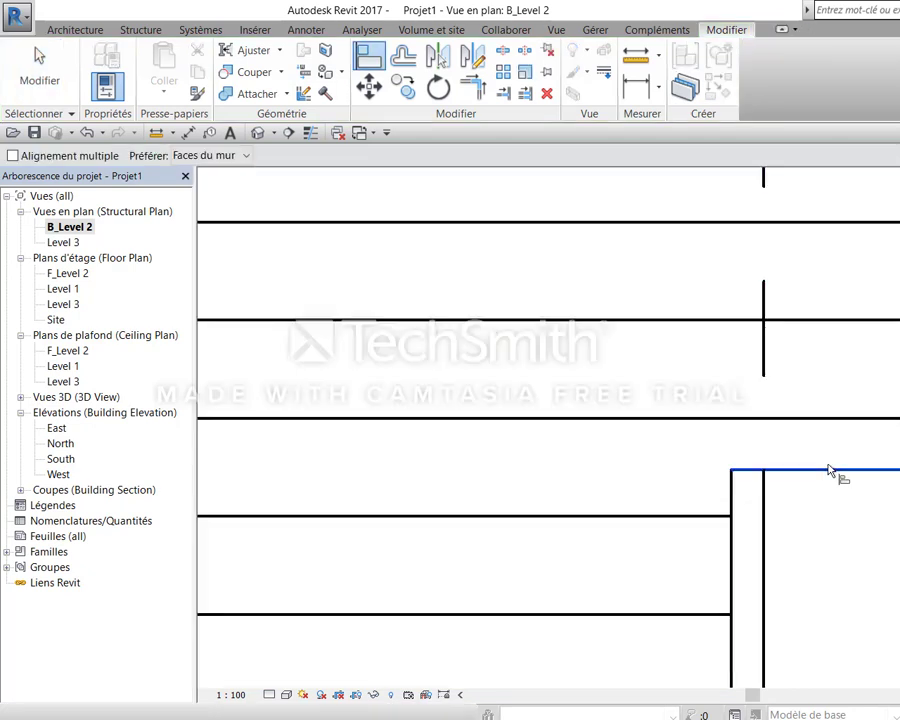
left_click(828, 470)
left_click(845, 427)
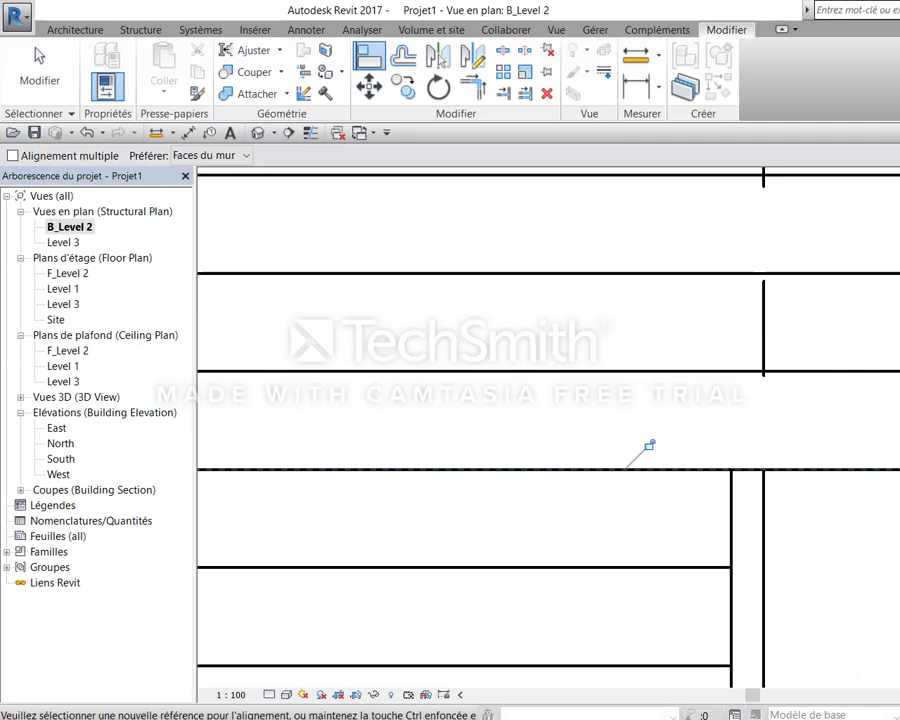
Align the floor hatch parallel to the diagonal floor edge
scroll(773, 494, "down", 2)
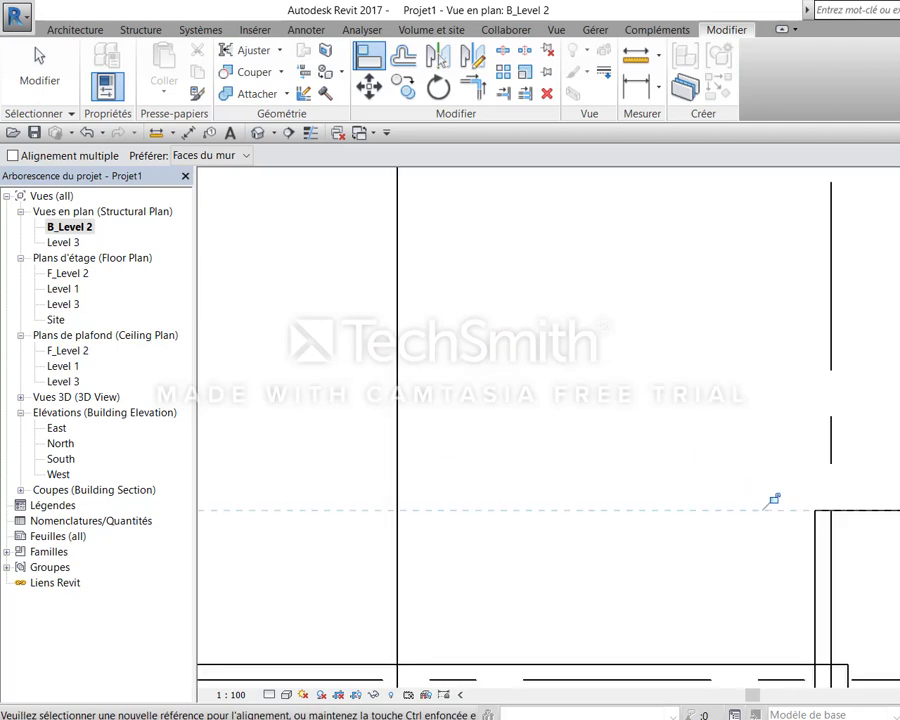
scroll(839, 518, "up", 2)
middle_click_drag(893, 588, 769, 650)
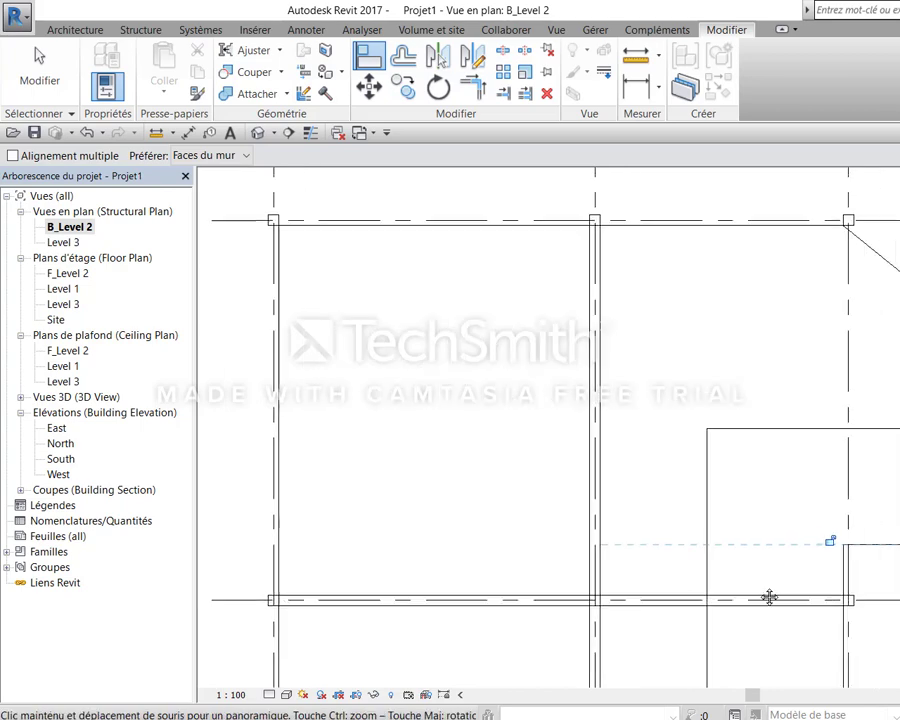
scroll(820, 310, "up", 2)
scroll(792, 332, "down", 1)
left_click(780, 352)
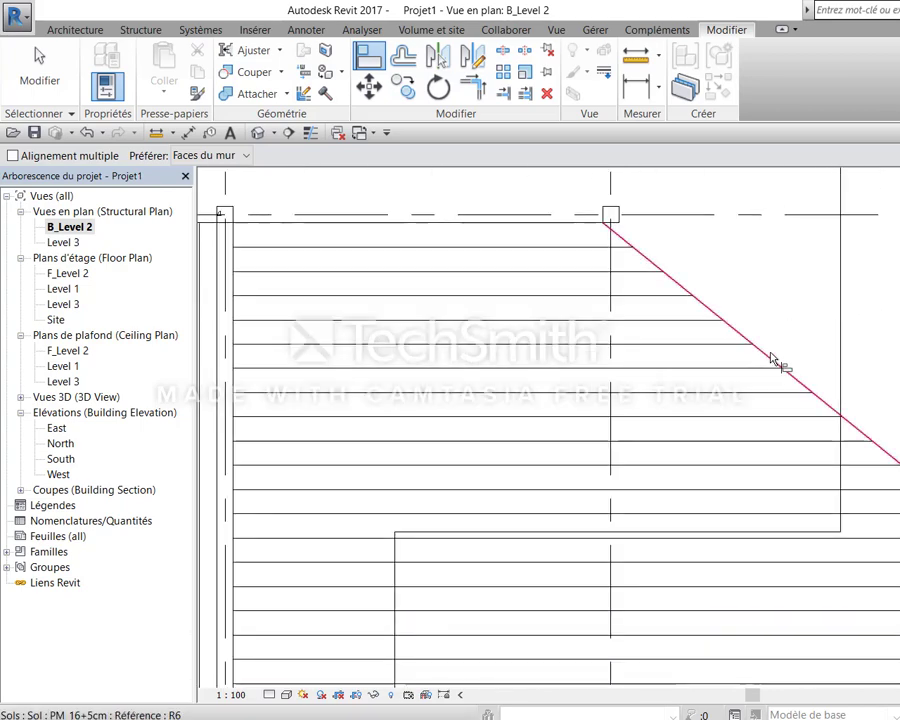
left_click(738, 346)
scroll(826, 350, "down", 2)
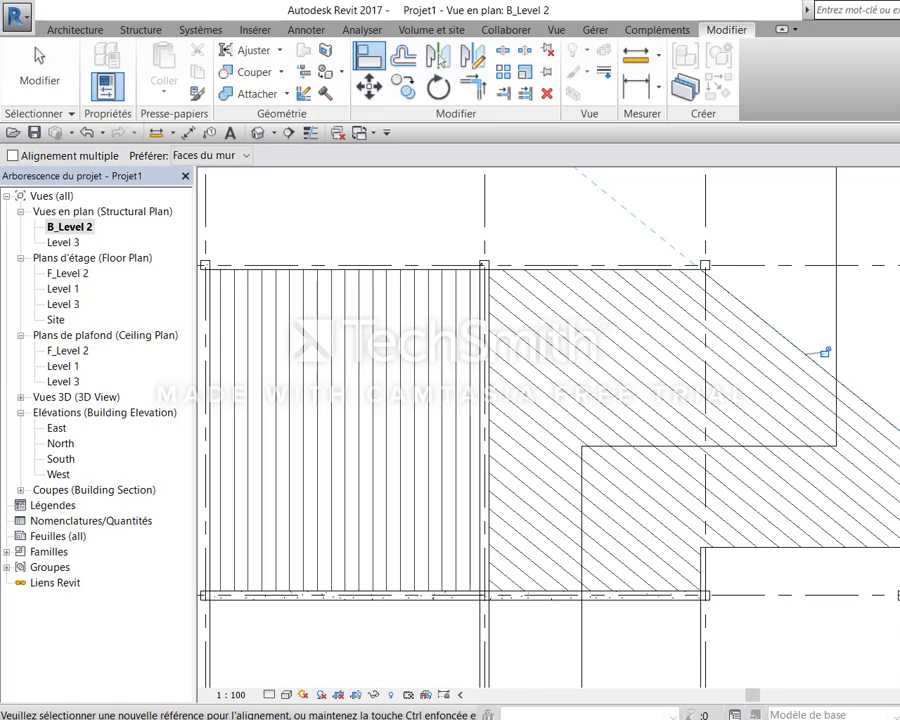
scroll(843, 538, "up", 2)
scroll(770, 538, "up", 1)
scroll(858, 542, "up", 1)
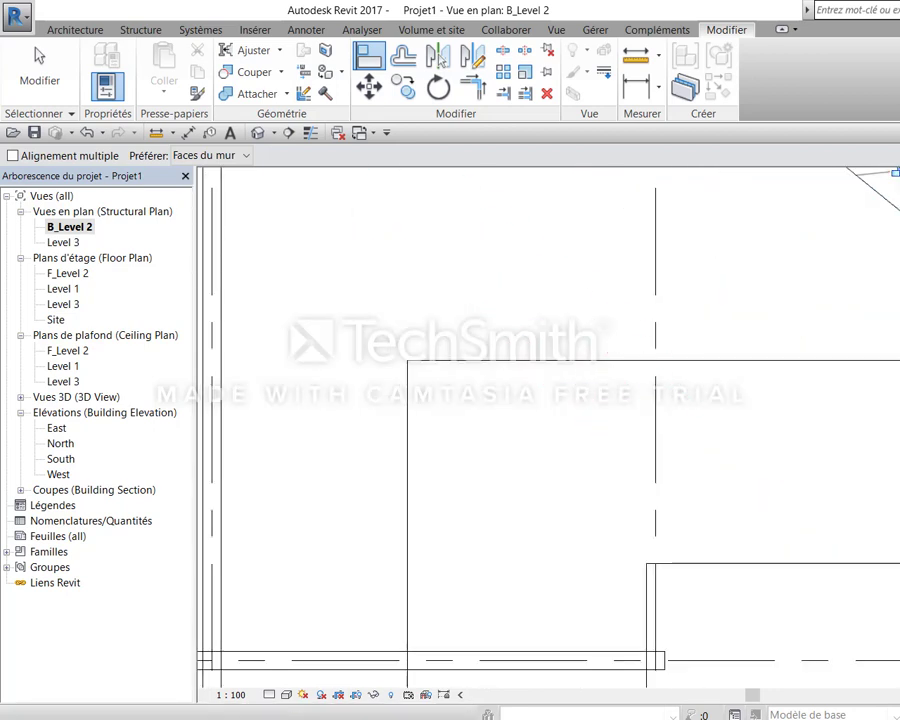
scroll(763, 507, "up", 1)
scroll(763, 507, "up", 1)
scroll(743, 503, "up", 1)
scroll(802, 511, "up", 1)
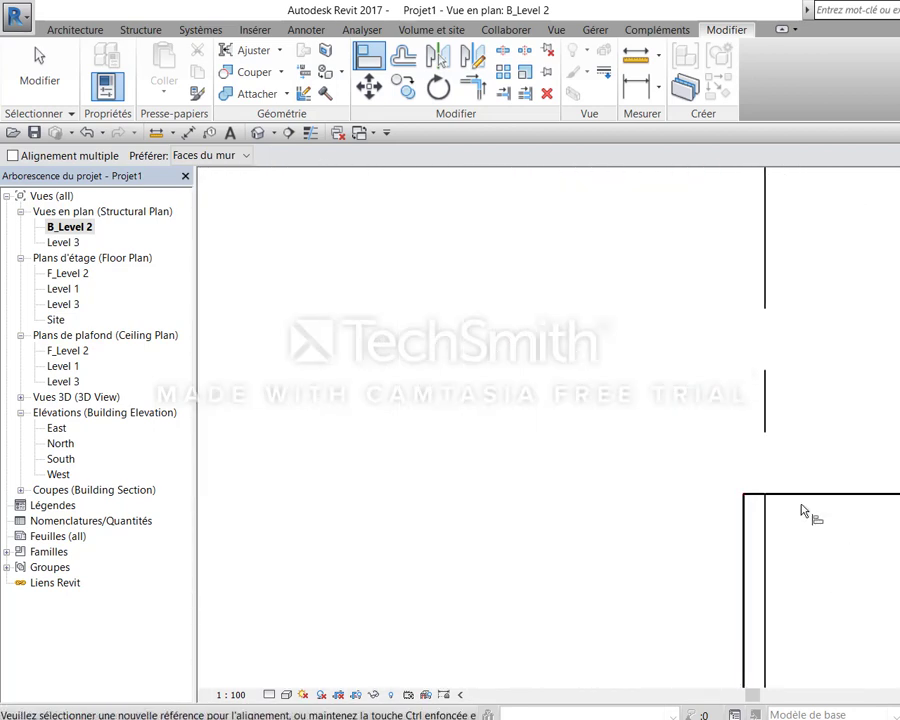
key("Escape")
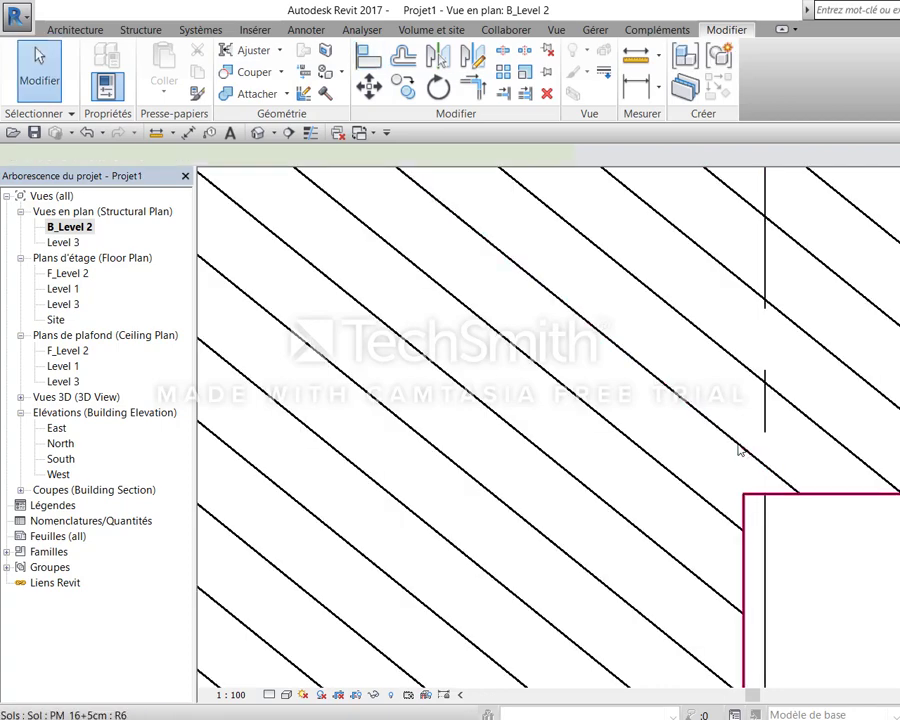
Move one hatch line with MV so it meets the notch corner
left_click(739, 451)
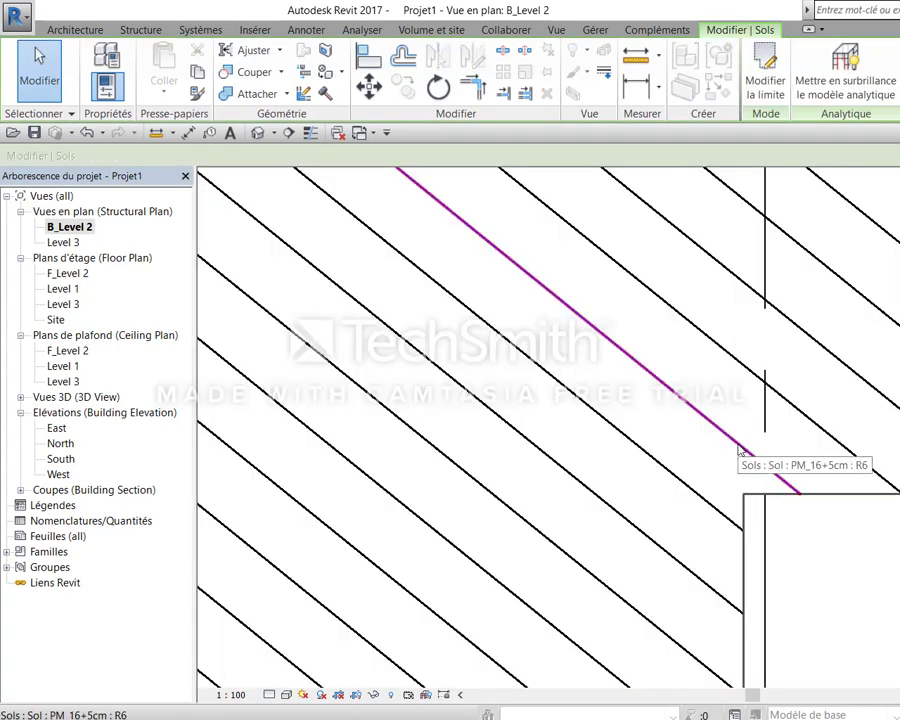
key("m")
key("v")
left_click(806, 498)
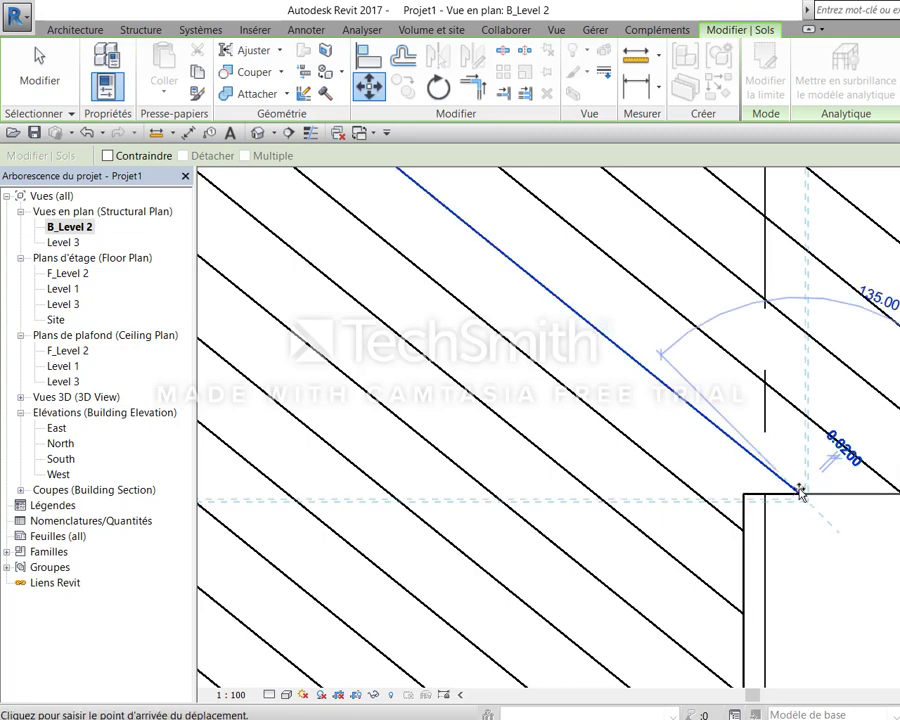
left_click(744, 492)
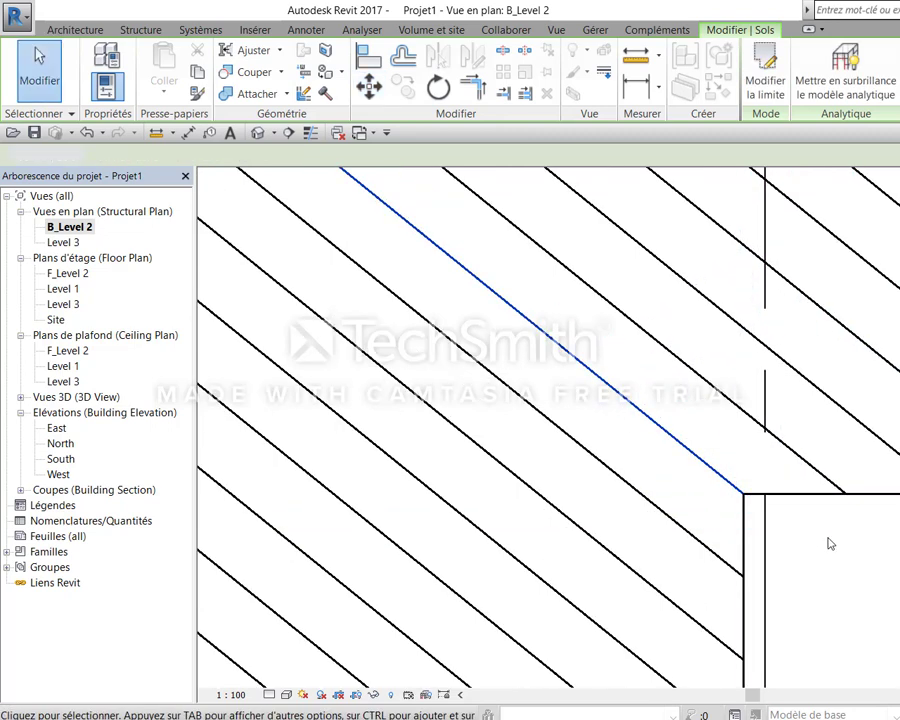
key("Escape")
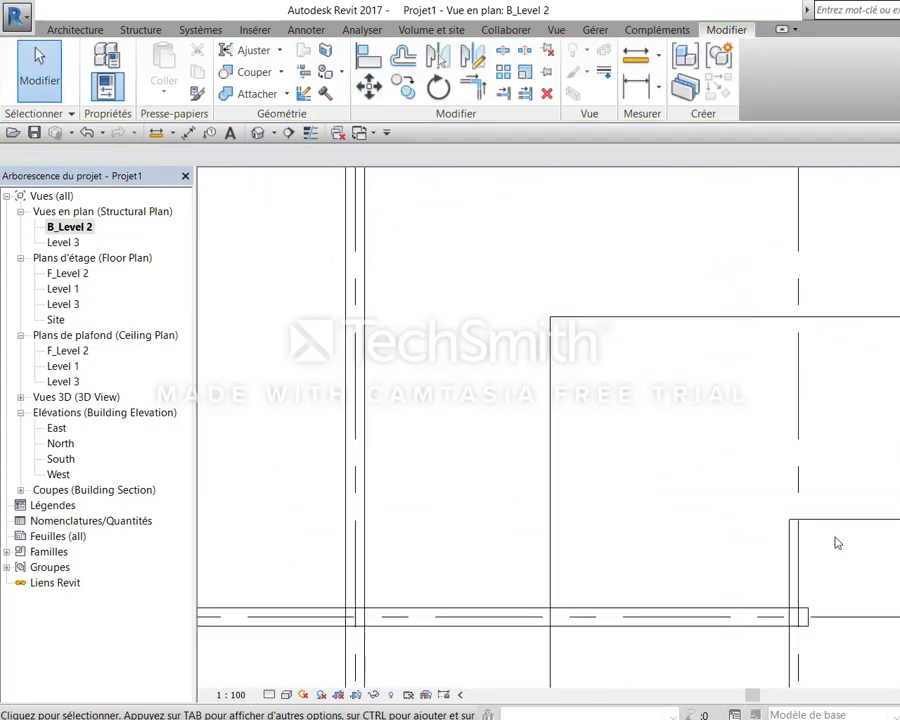
scroll(838, 543, "down", 2)
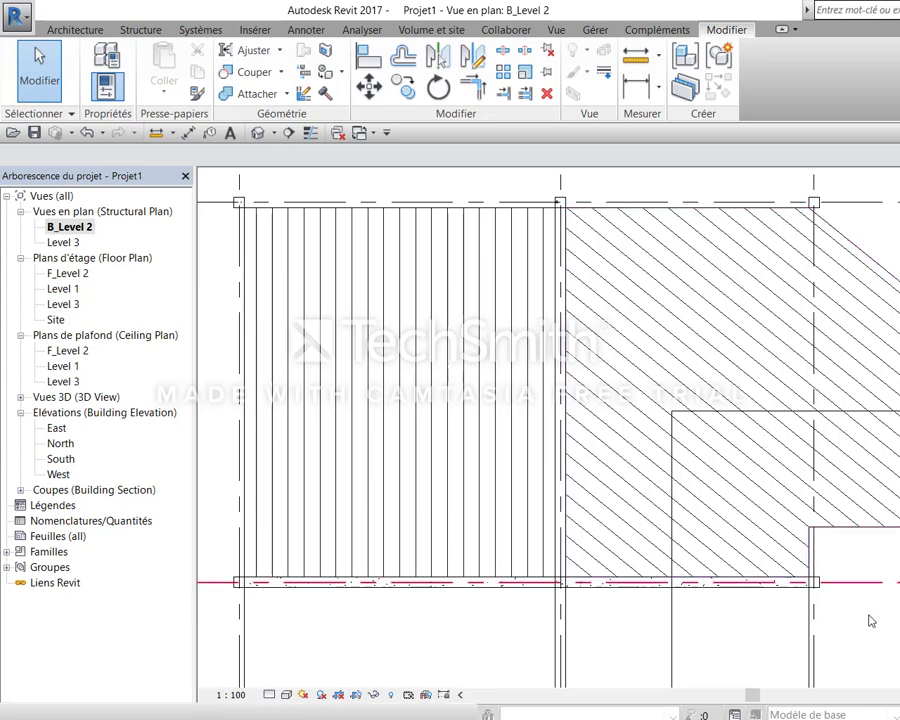
Zoom out and pan to show the whole B_Level 2 floor plan
scroll(645, 519, "down", 1)
middle_click_drag(645, 519, 552, 438)
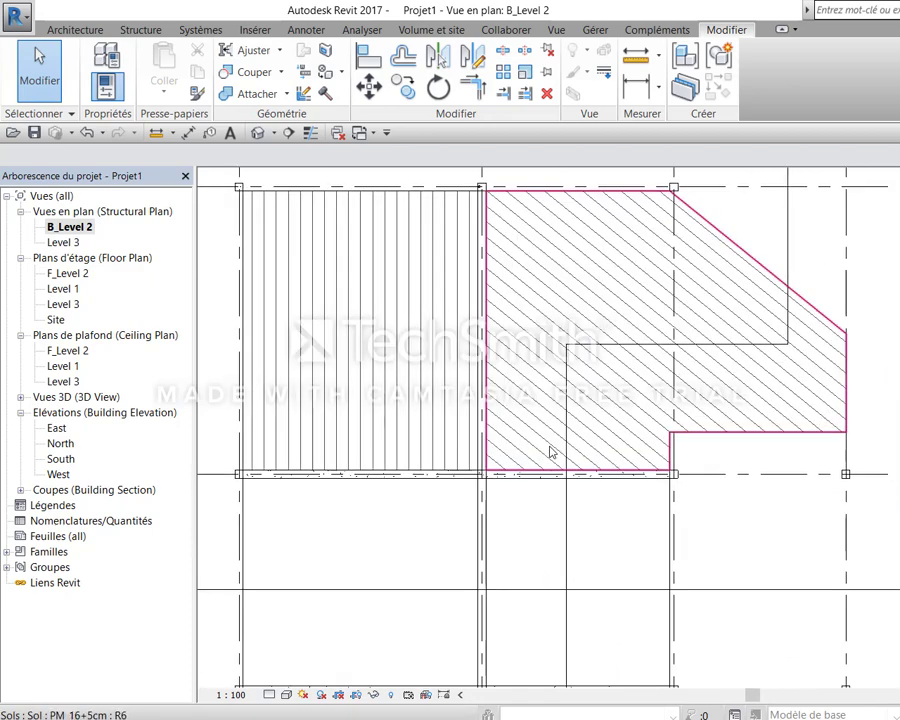
Give Ossature a light-grey (192-192-192) Solid fill surface override
key("v")
key("v")
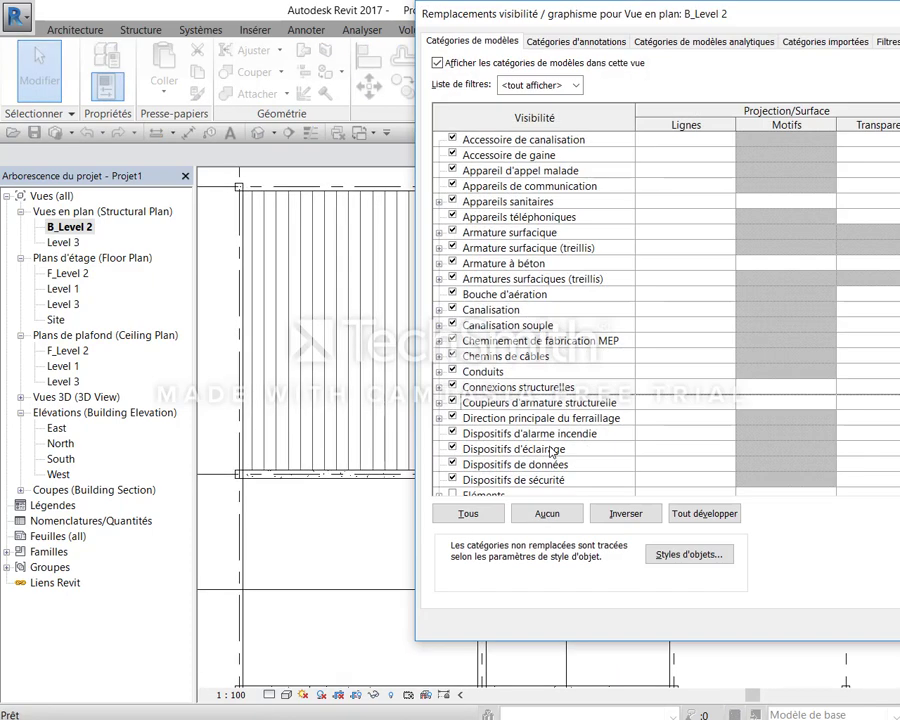
key("o")
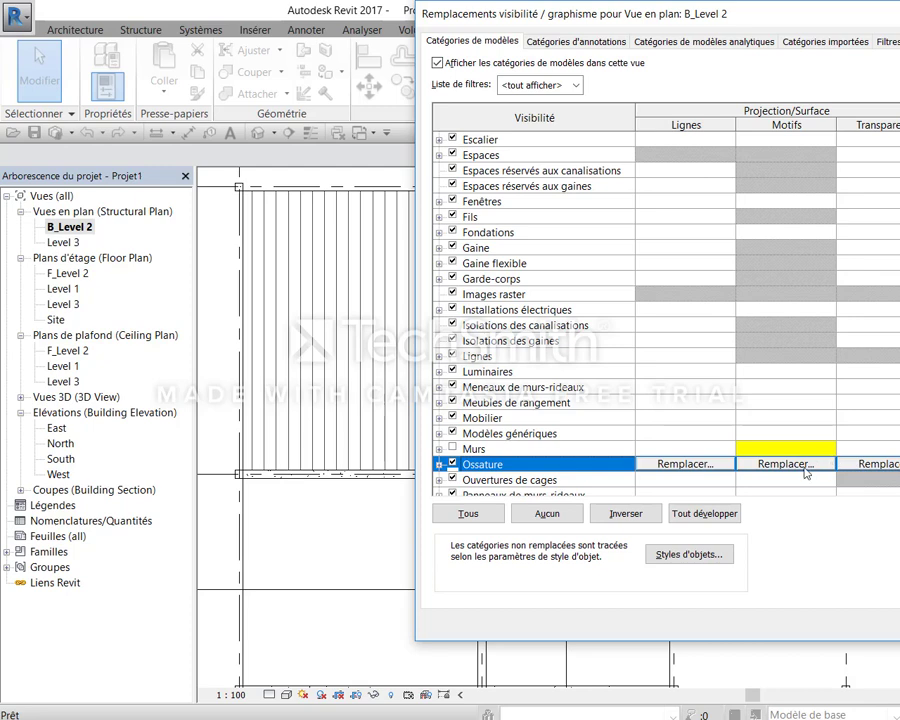
left_click(806, 466)
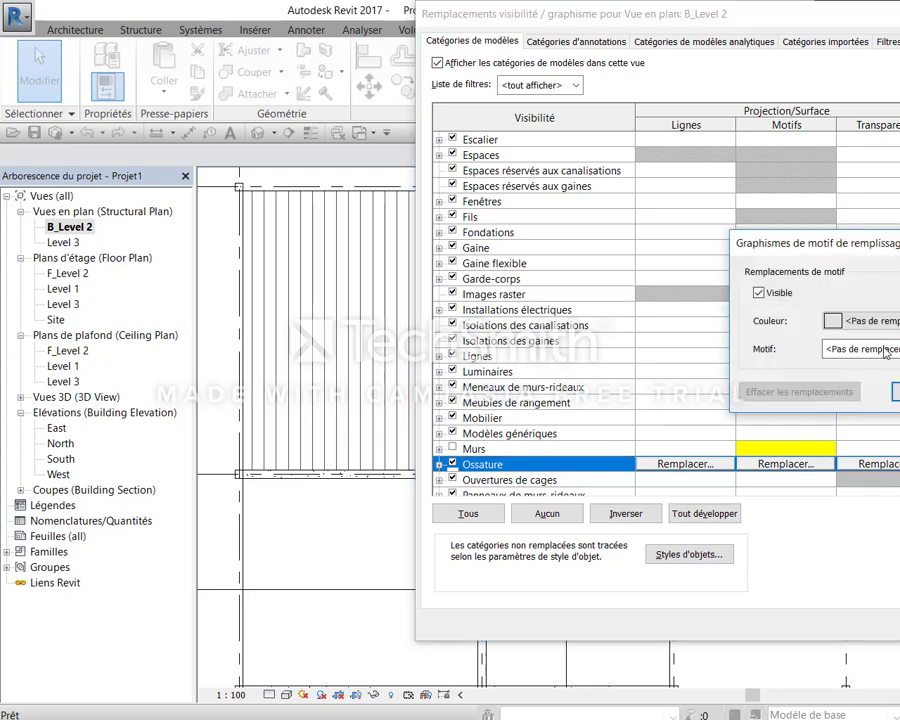
left_click(872, 321)
left_click(813, 298)
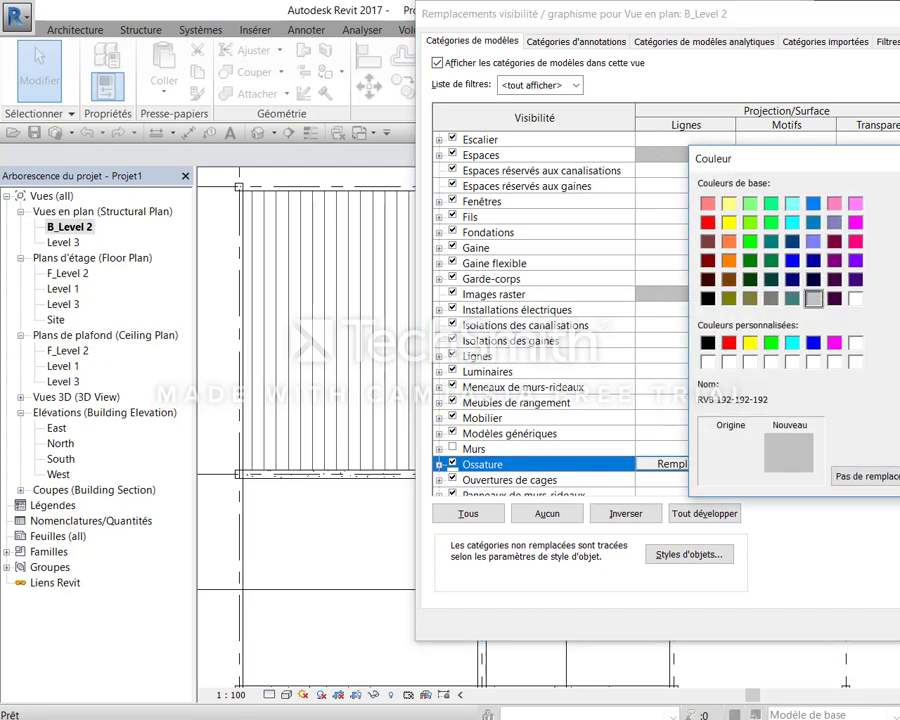
key("Return")
left_click(860, 349)
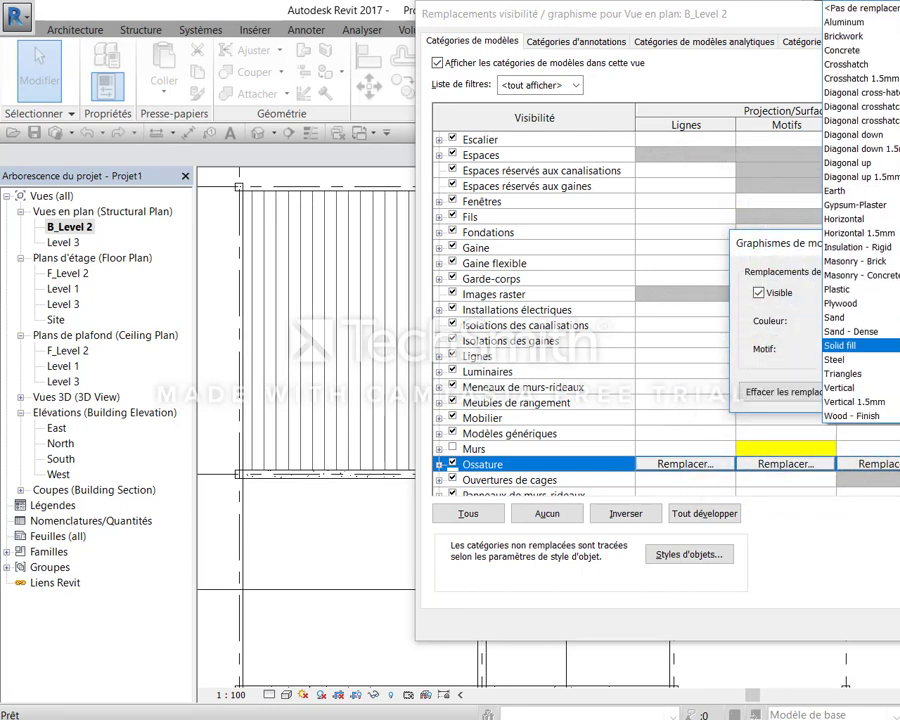
left_click(853, 406)
key("Return")
Give Poteaux porteurs a red Solid fill surface override and close the dialog
left_click(830, 418)
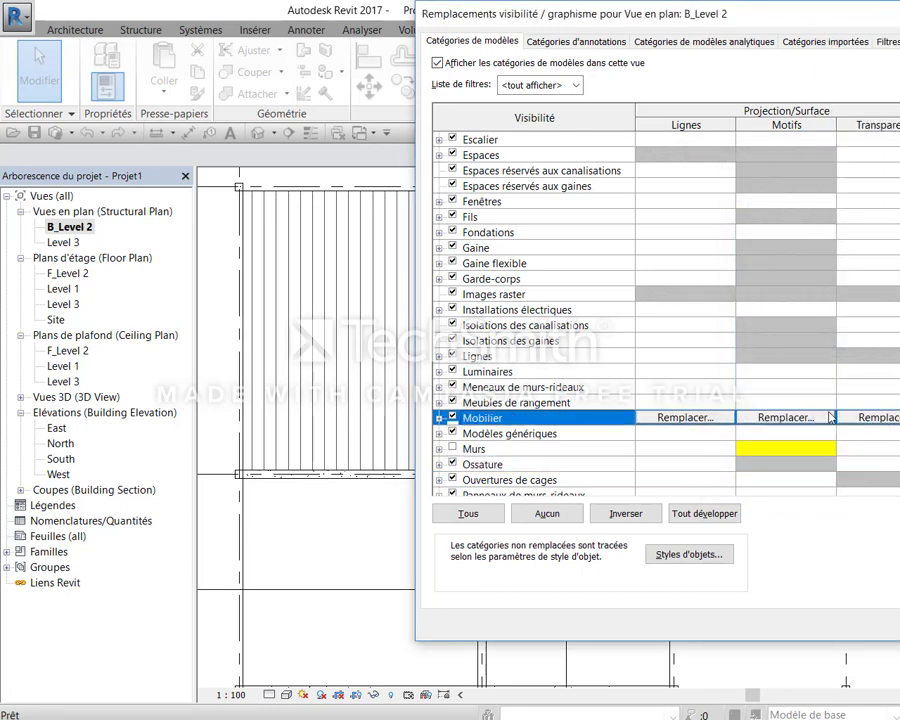
scroll(830, 418, "down", 5)
scroll(830, 418, "down", 1)
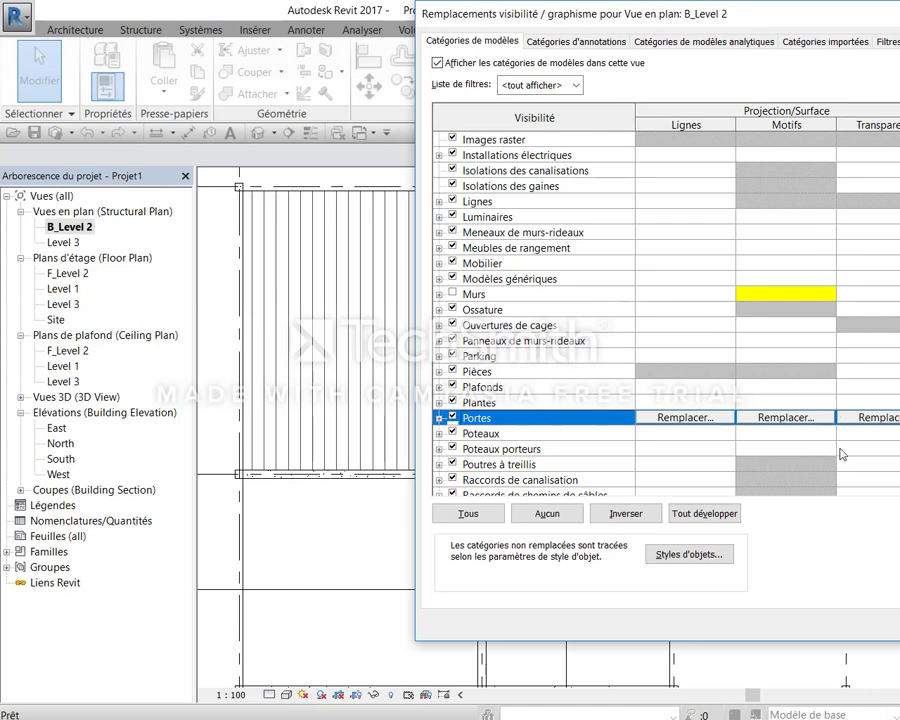
left_click(840, 449)
left_click(786, 448)
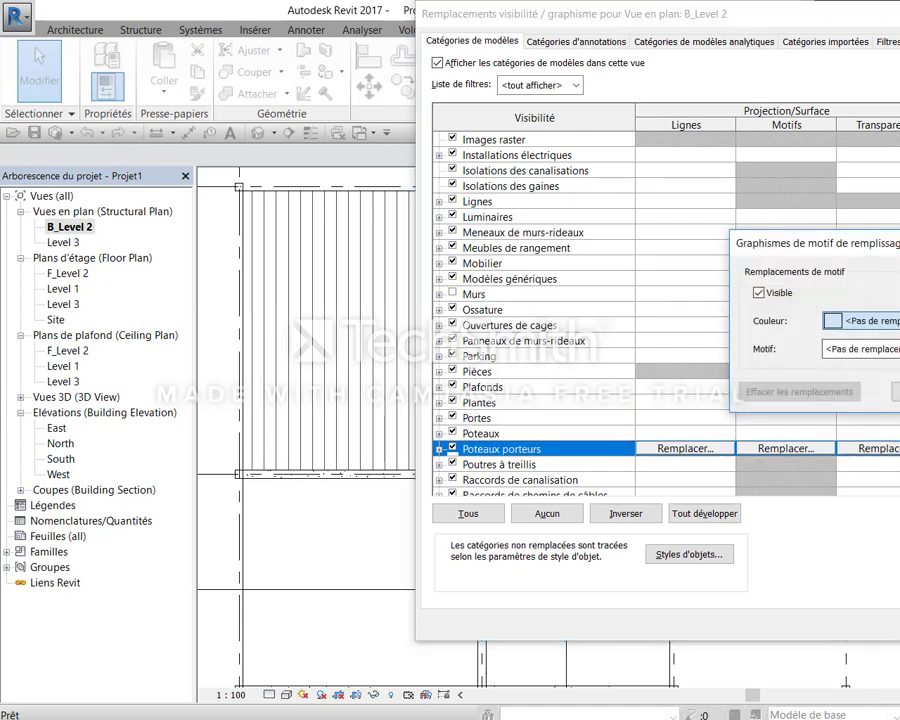
left_click(833, 321)
left_click(728, 343)
key("Return")
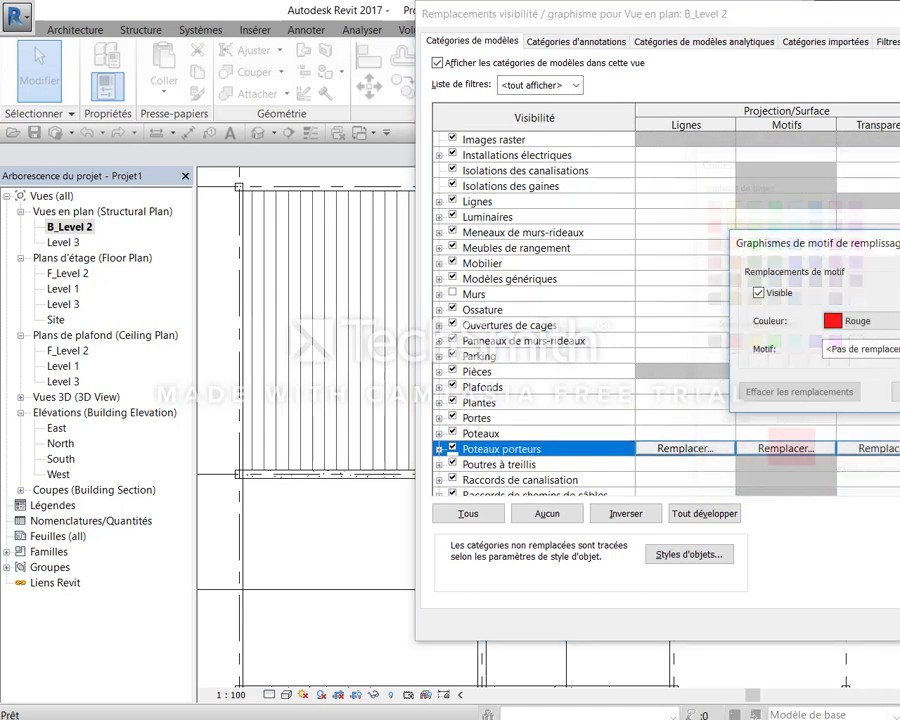
left_click(865, 349)
scroll(860, 300, "down", 1)
left_click(855, 326)
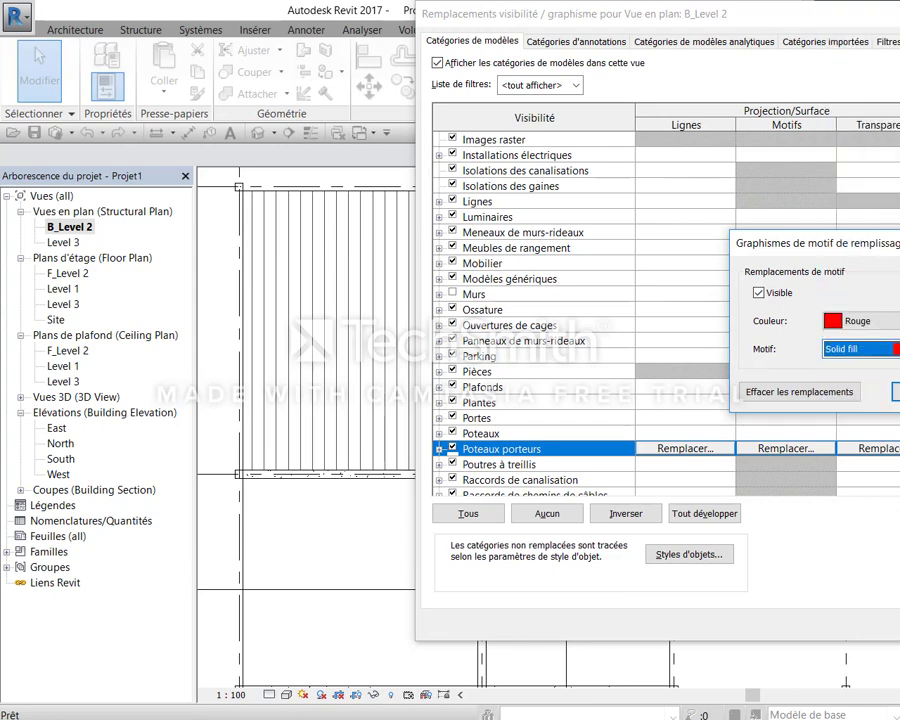
key("Return")
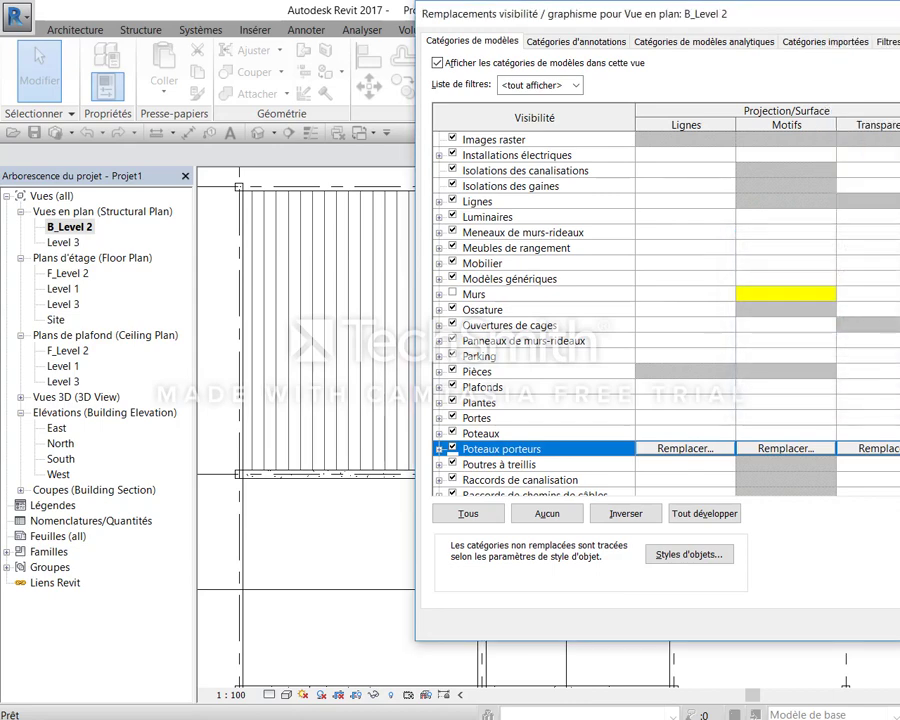
key("Return")
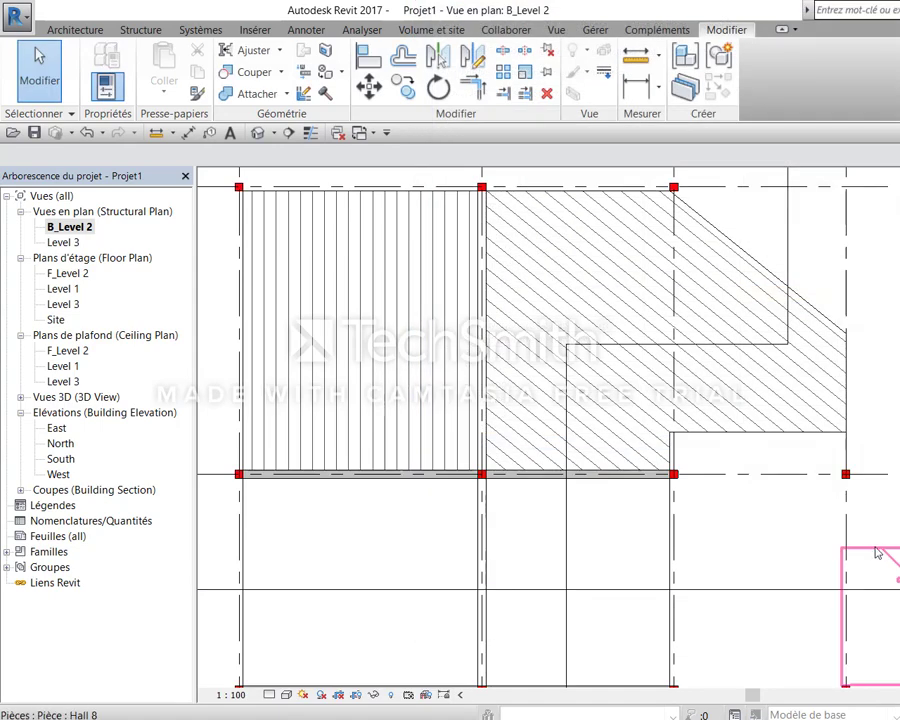
Set the work plane to Niveau : B_Level 2 with WP so beams are placed on that level
scroll(880, 560, "down", 2)
scroll(695, 452, "up", 1)
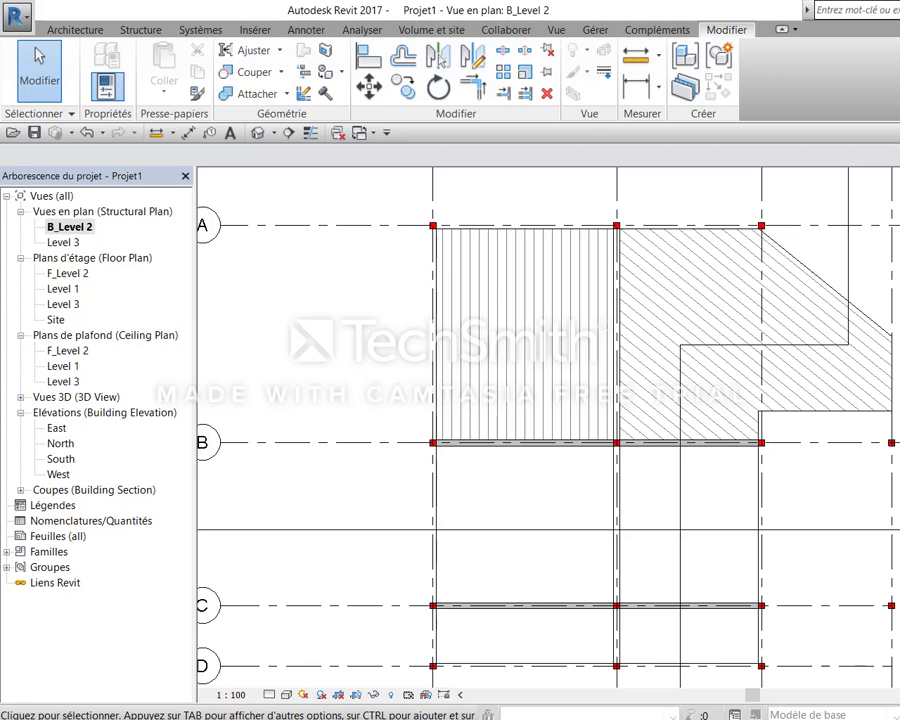
key("w")
key("p")
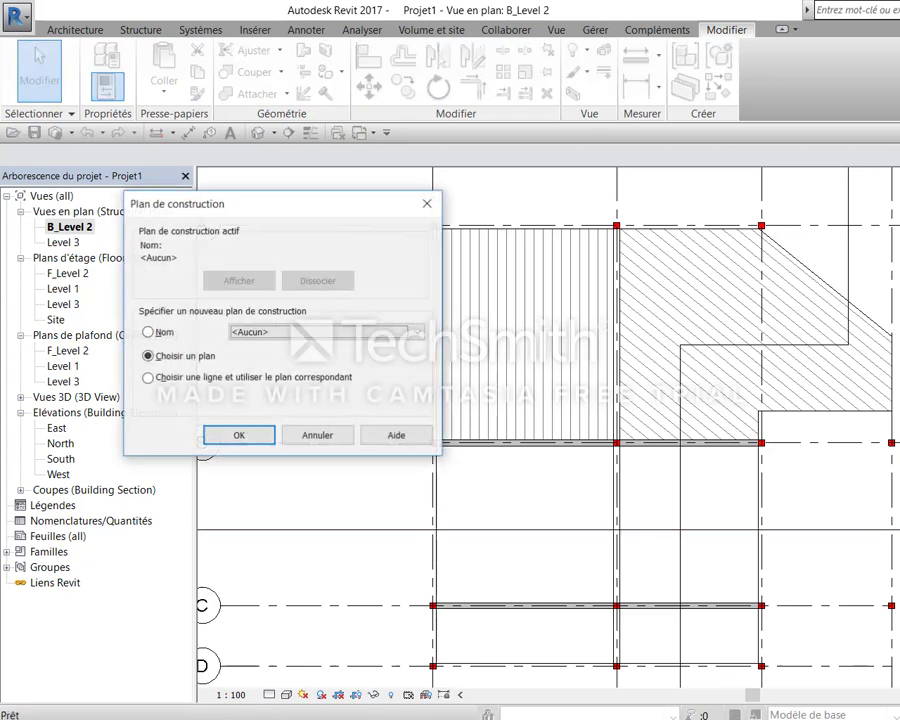
left_click(300, 332)
left_click(283, 358)
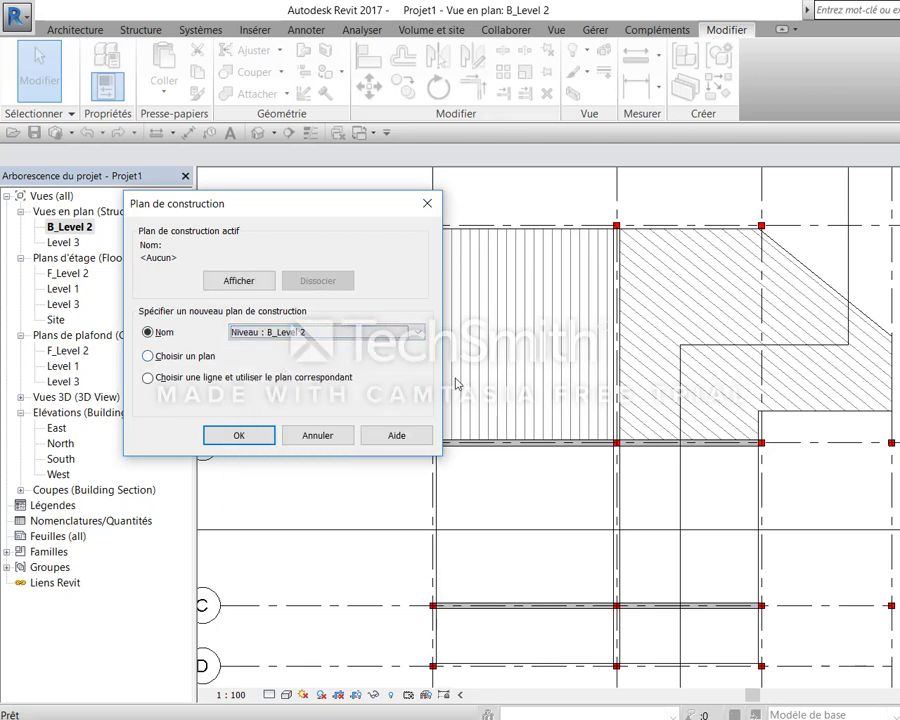
left_click(252, 436)
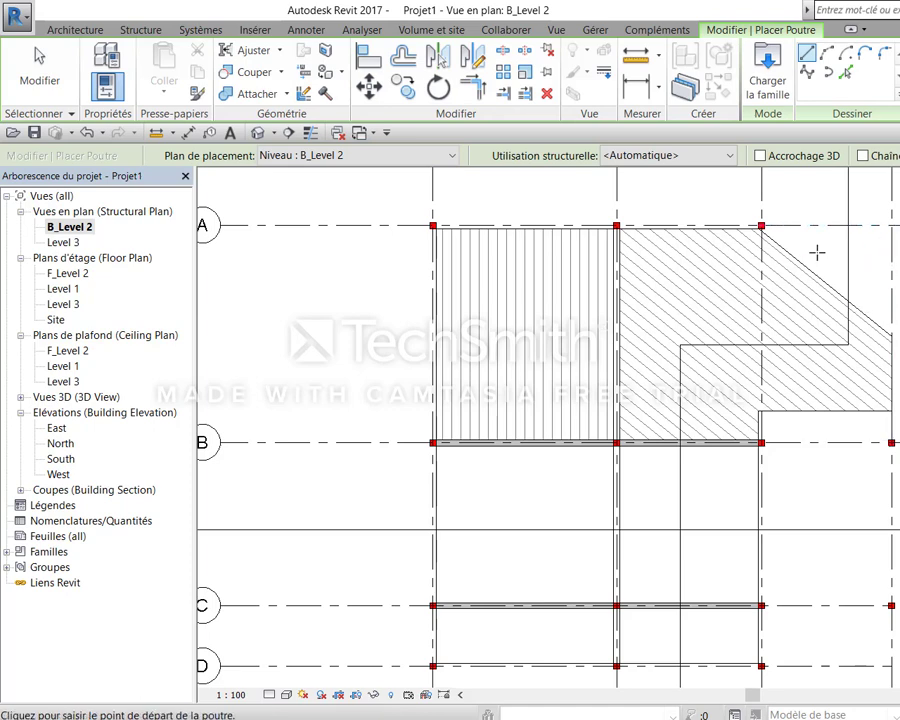
Draw a beam along the top edge from the grid A column to the next column
middle_click_drag(817, 252, 733, 404)
scroll(472, 353, "up", 2)
scroll(460, 380, "up", 1)
scroll(454, 400, "up", 1)
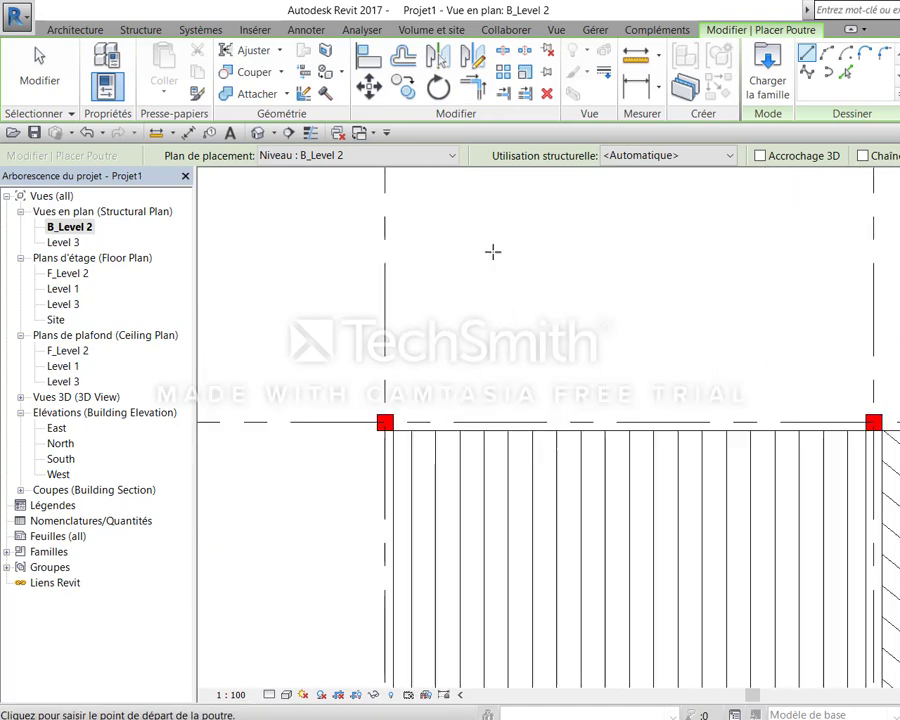
left_click(385, 422)
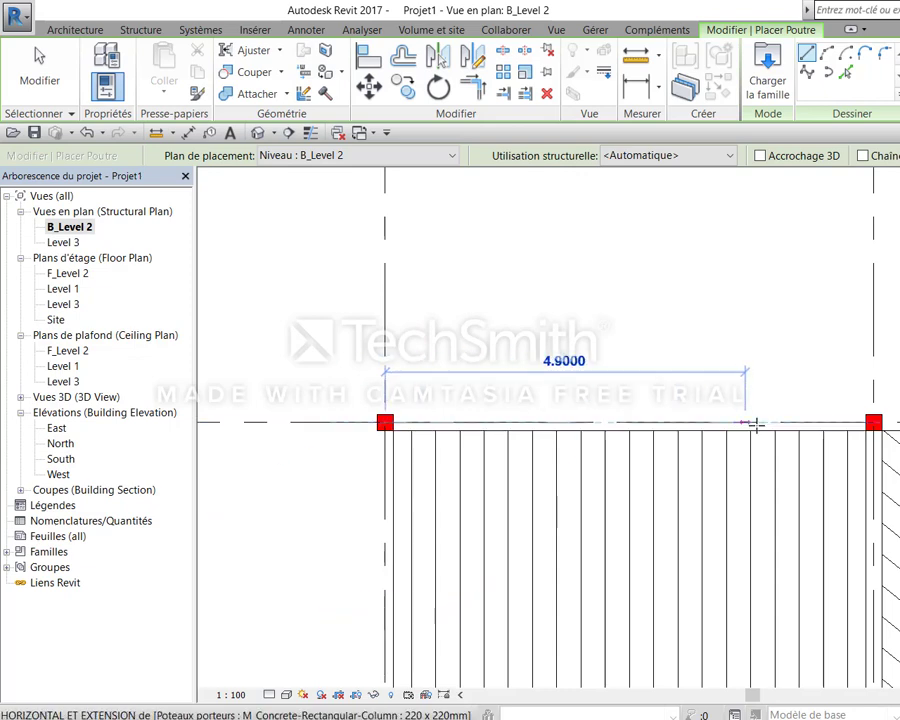
scroll(755, 425, "down", 3)
middle_click_drag(755, 425, 340, 448)
scroll(386, 445, "up", 1)
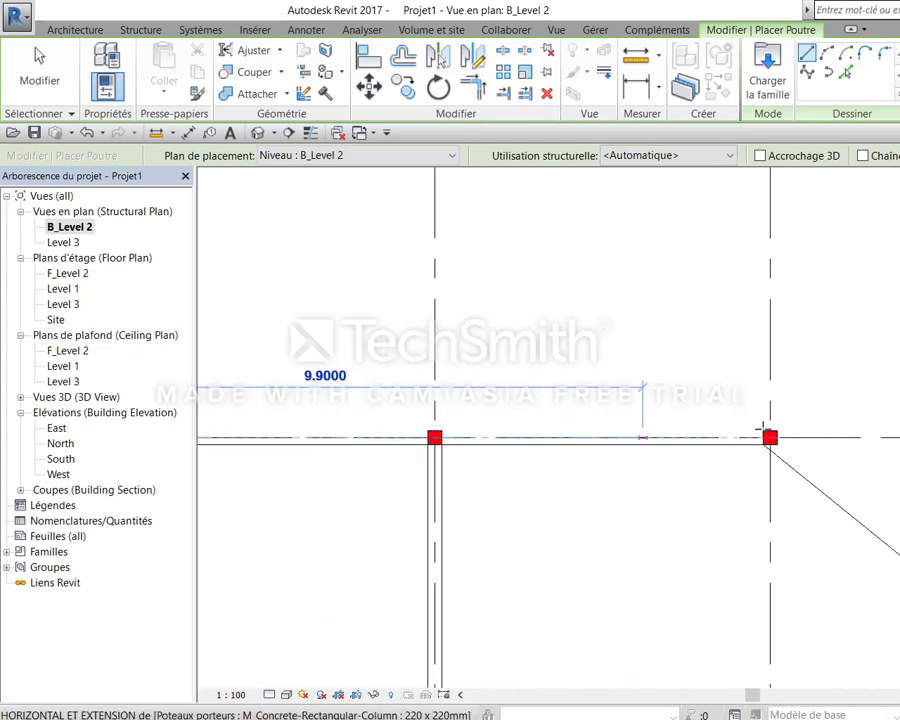
left_click(806, 476)
Draw a diagonal beam to the slanted corner and a vertical beam up from the lower-right column
left_click(769, 440)
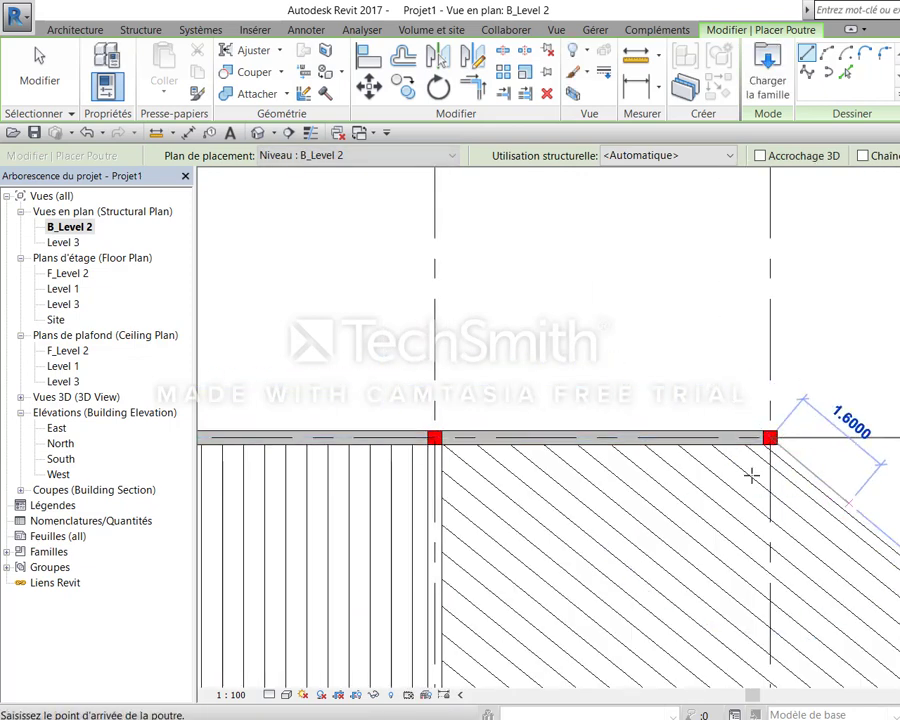
scroll(751, 476, "down", 2)
scroll(700, 490, "up", 1)
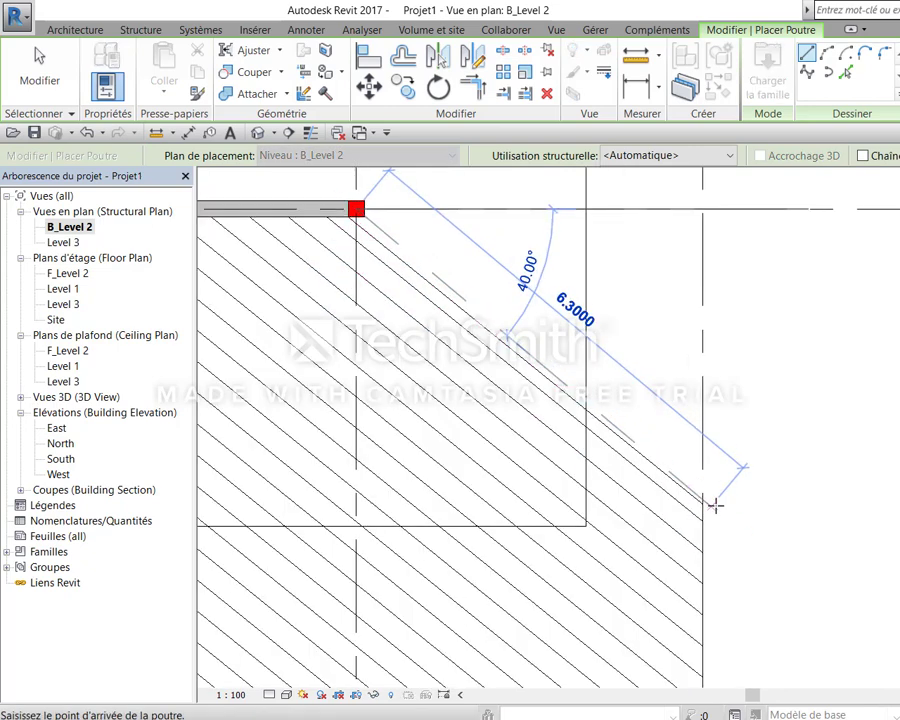
left_click(714, 500)
scroll(735, 520, "down", 2)
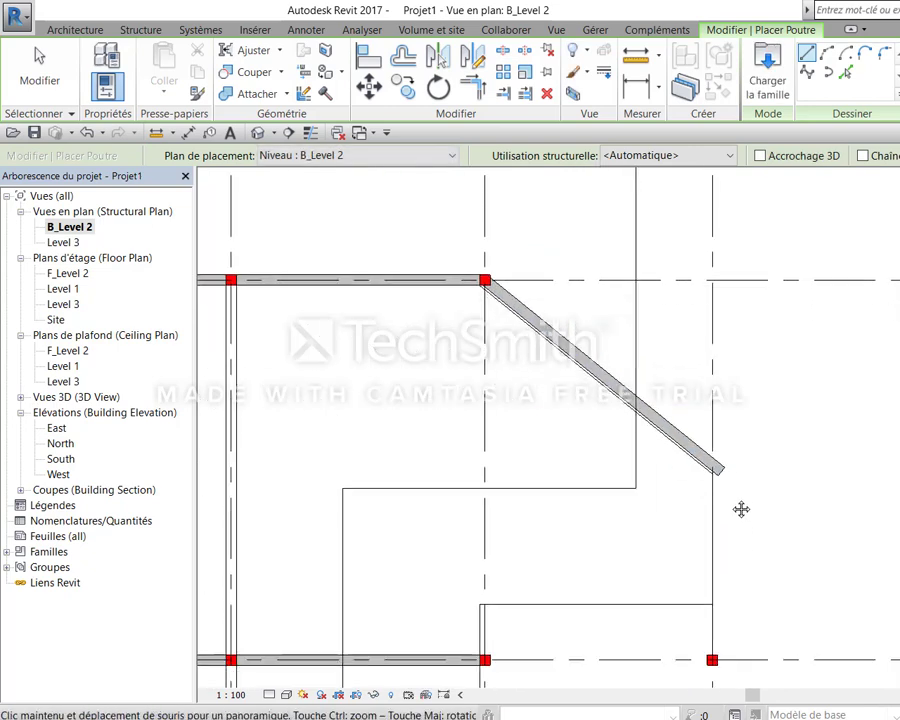
left_click(712, 660)
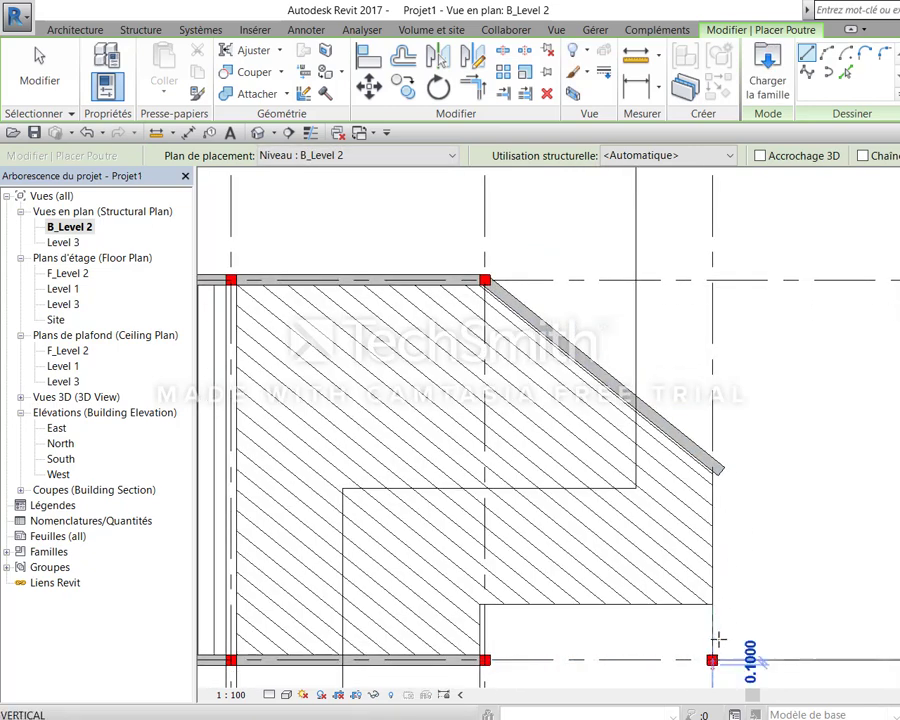
left_click(714, 466)
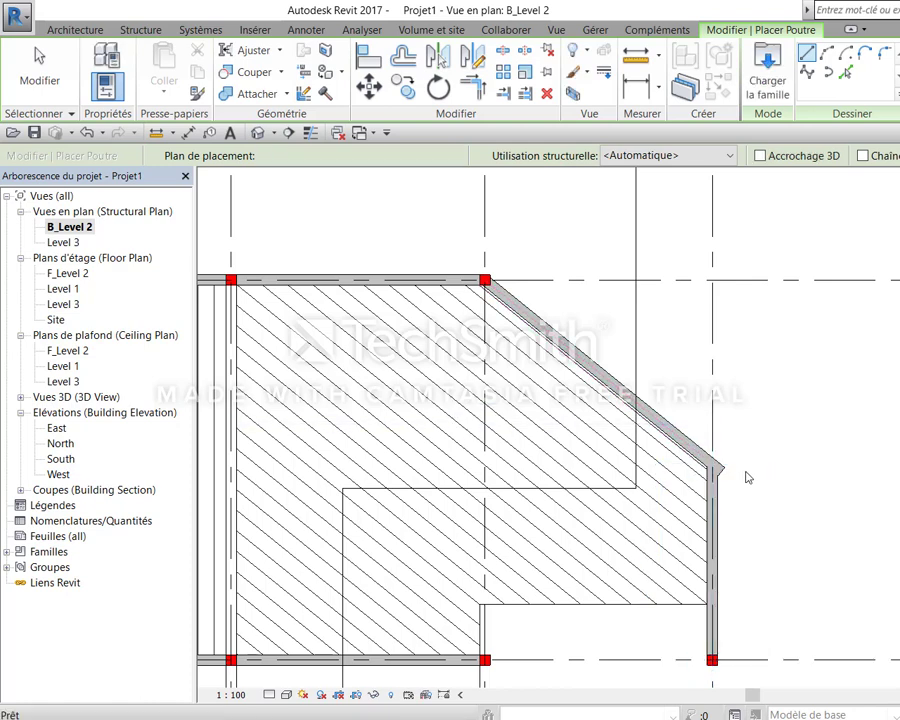
Start Trim/Extend to Corner (TR) and pick the vertical beam
key("t")
key("r")
left_click(714, 500)
Join the diagonal and vertical beams at the corner, then restart beam placement (BM) at the lower beam line
left_click(686, 444)
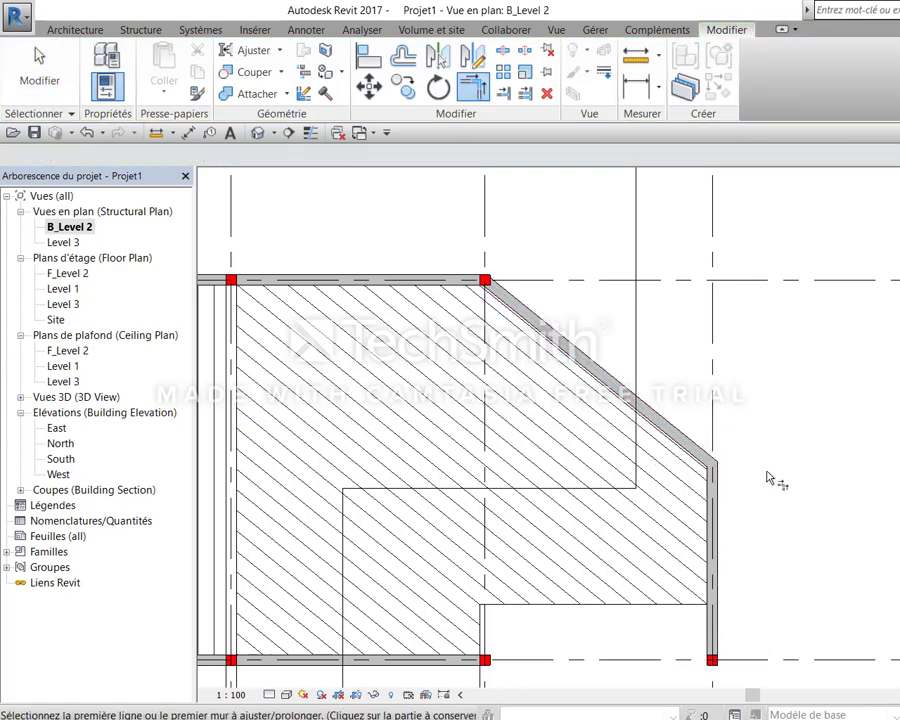
key("Escape")
scroll(612, 663, "up", 1)
mouse_move(612, 663)
middle_mouse_down()
mouse_move(762, 443)
mouse_move(891, 304)
middle_mouse_up()
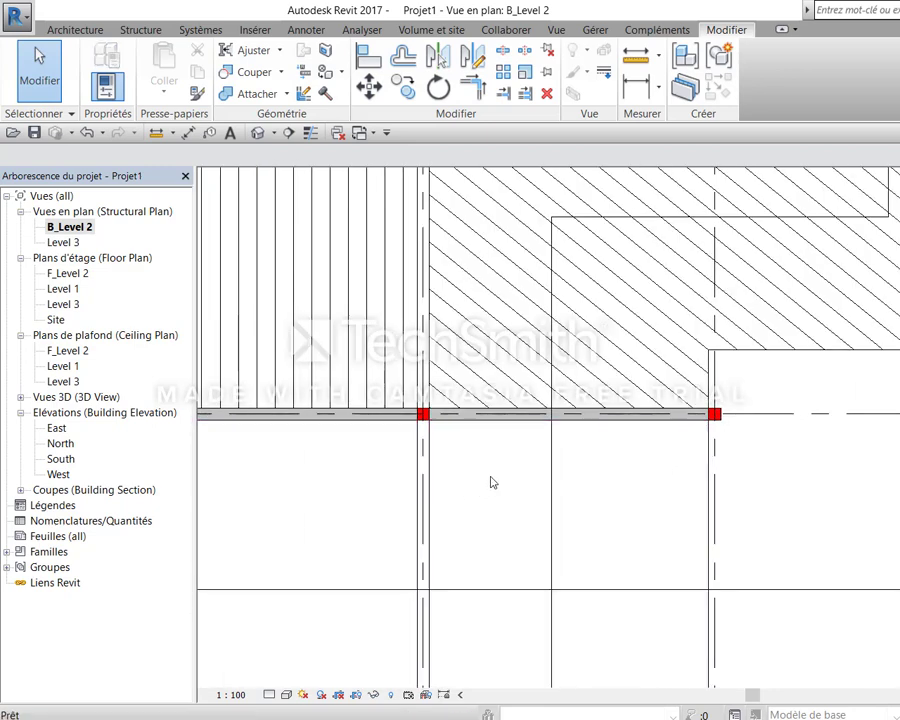
key("b")
key("m")
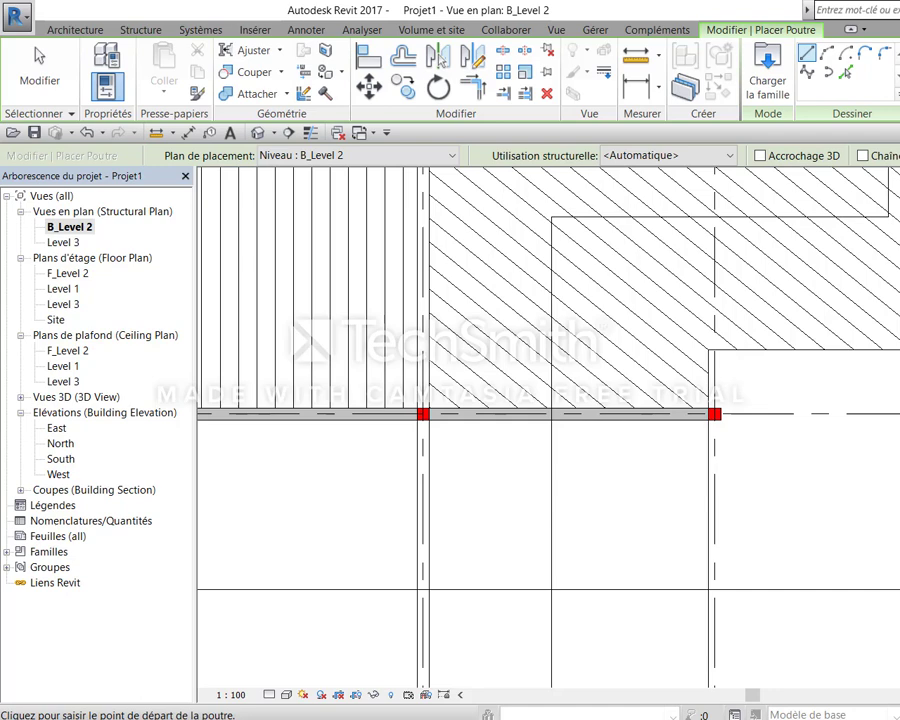
Duplicate the beam type as 220 x 210mm with a height of 0.2100
left_click(107, 55)
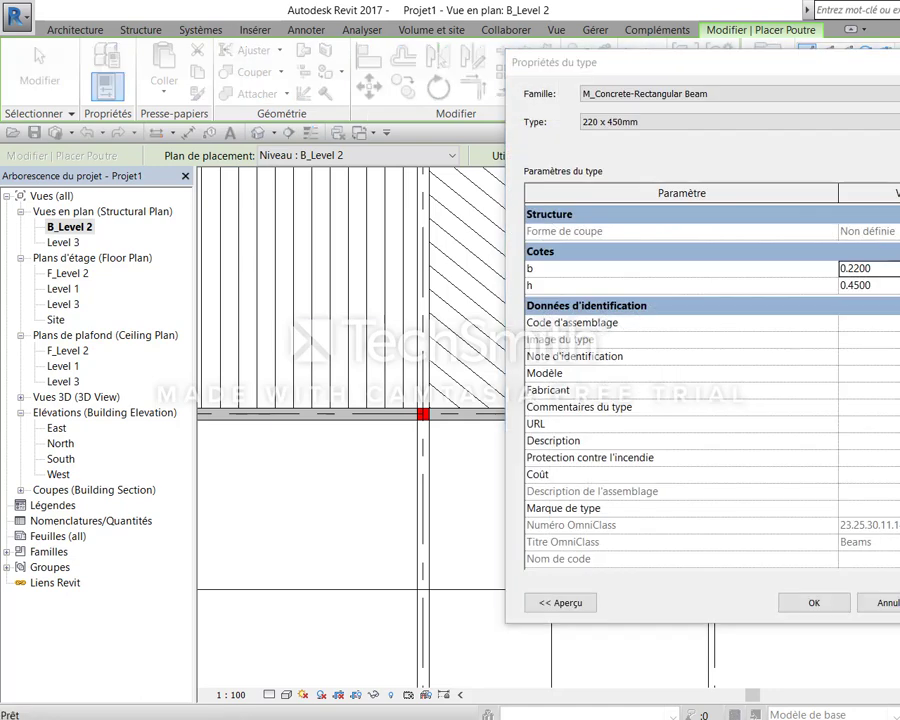
left_click(895, 94)
left_click(357, 371)
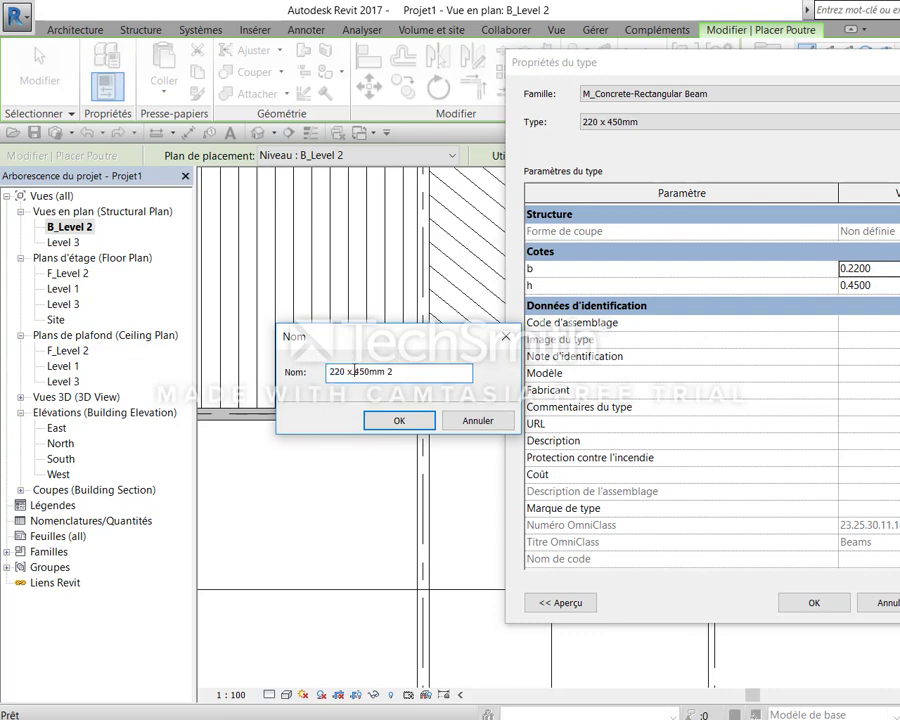
left_click_drag(354, 371, 360, 371)
type("21")
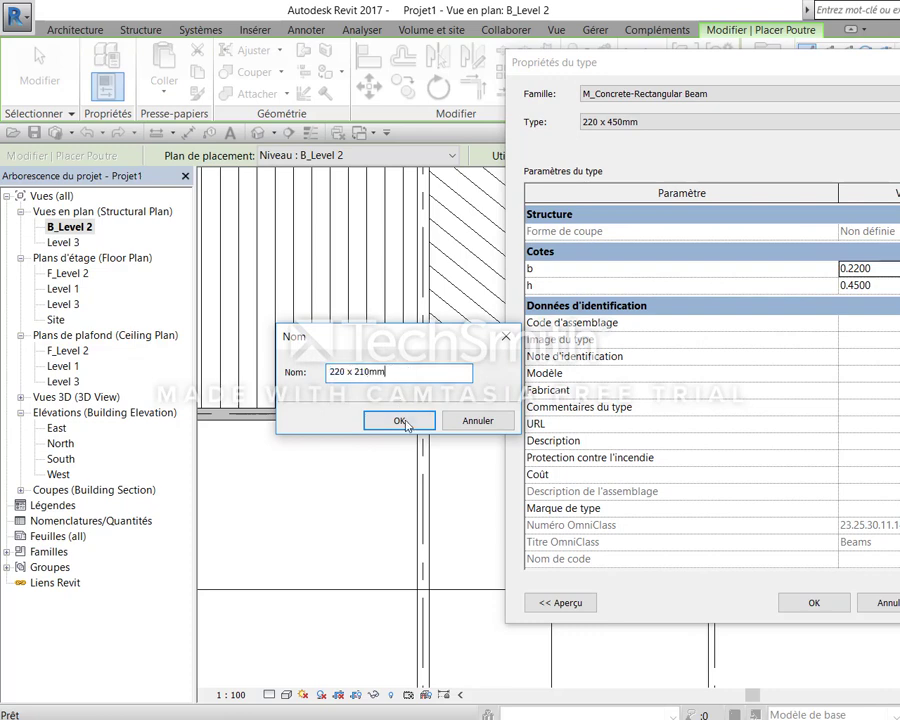
left_click(400, 420)
left_click(893, 286)
key("BackSpace")
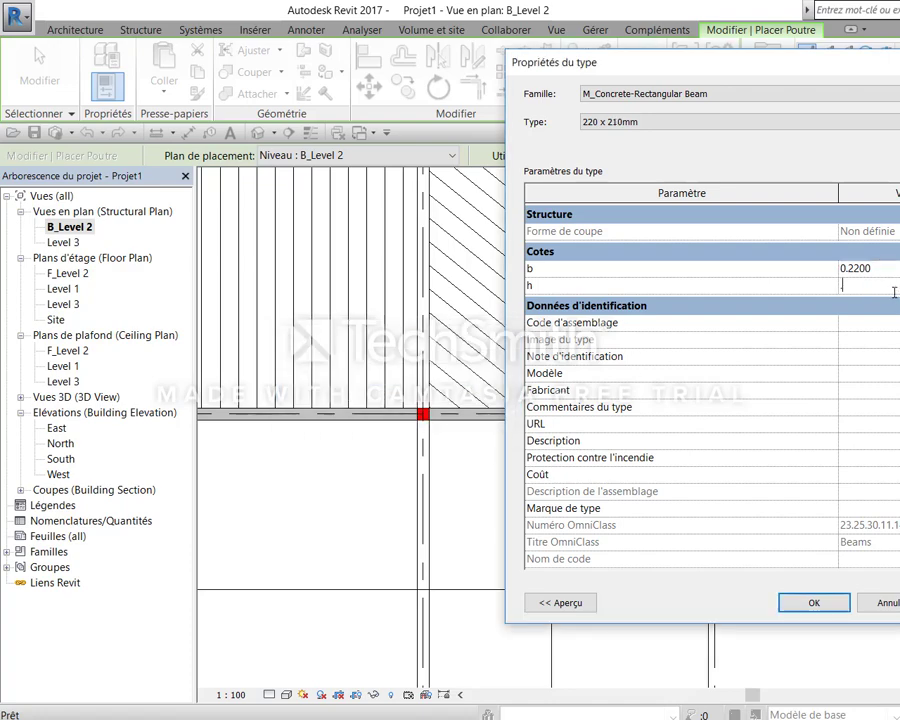
type(".21")
left_click(814, 602)
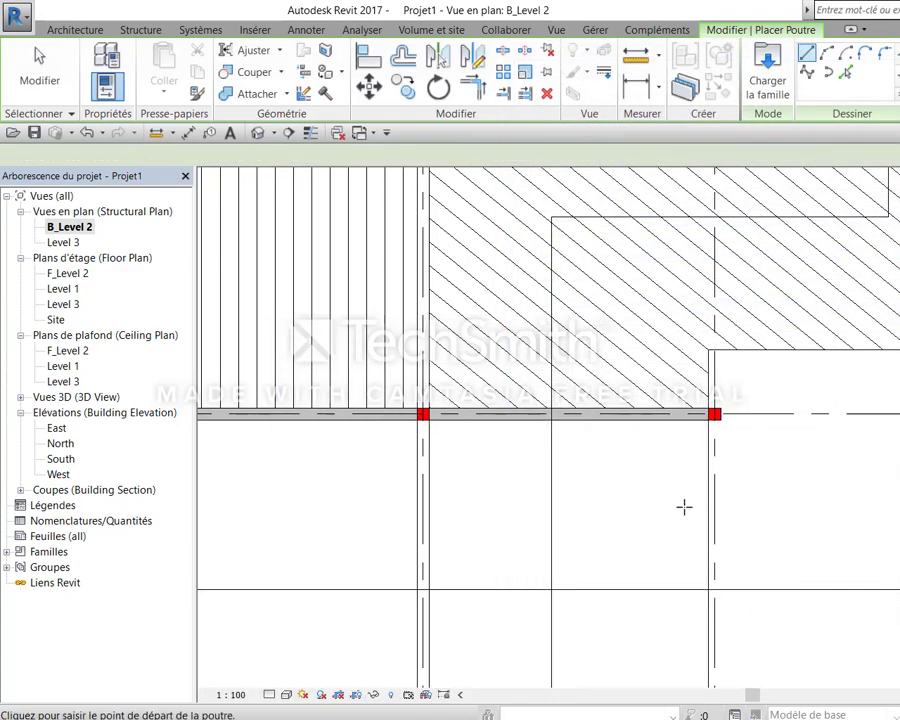
Draw a 15.95 m beam from the lower column up to grid A
scroll(664, 361, "up", 3)
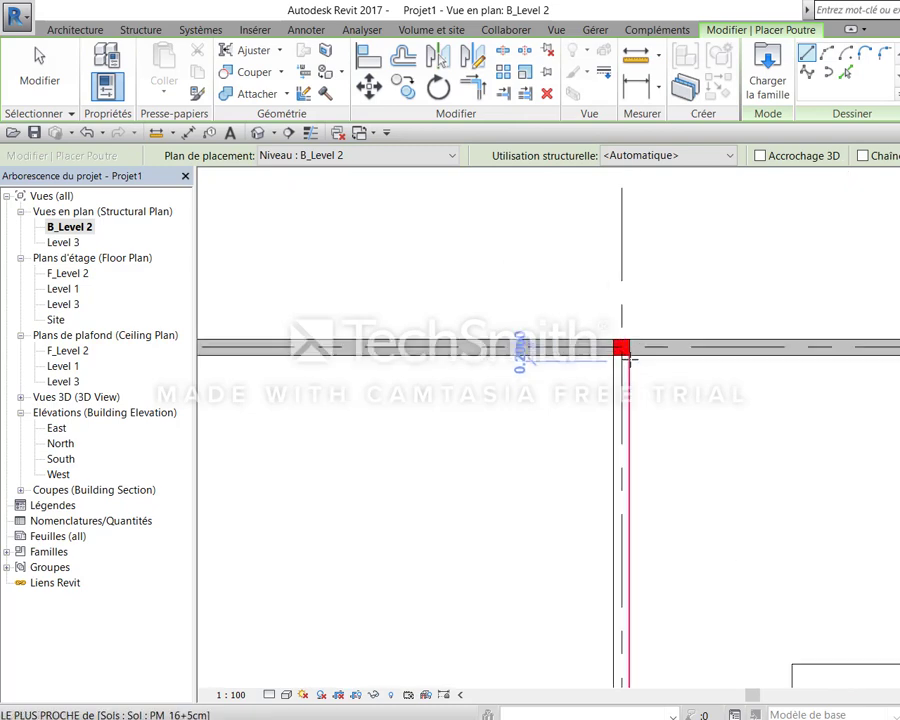
scroll(620, 344, "down", 2)
scroll(674, 400, "down", 2)
scroll(672, 524, "down", 2)
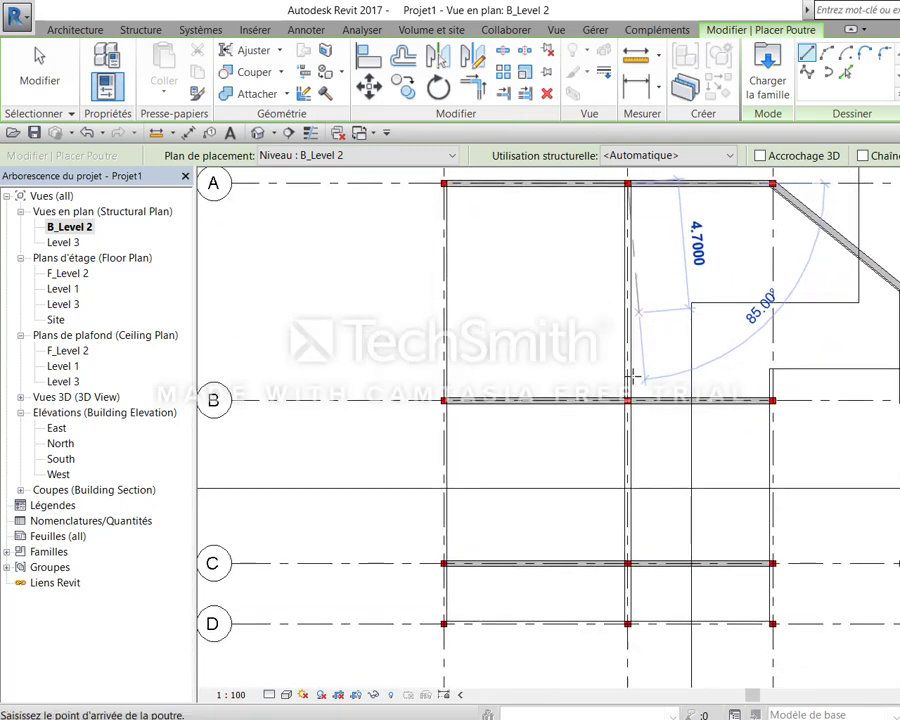
scroll(623, 524, "up", 2)
scroll(626, 598, "up", 3)
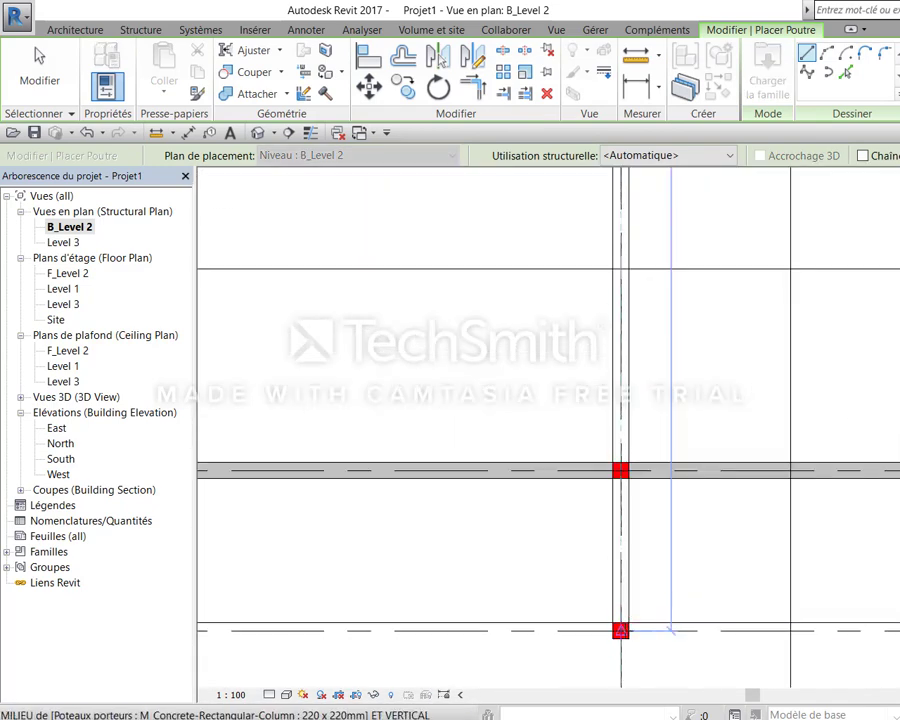
scroll(682, 520, "down", 2)
scroll(602, 540, "up", 2)
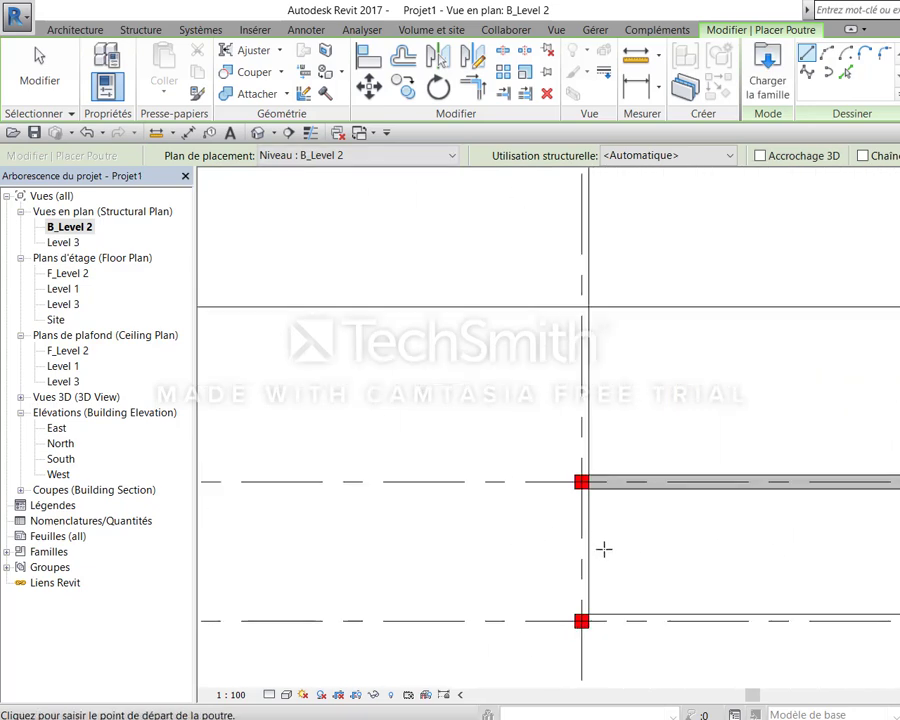
left_click(582, 620)
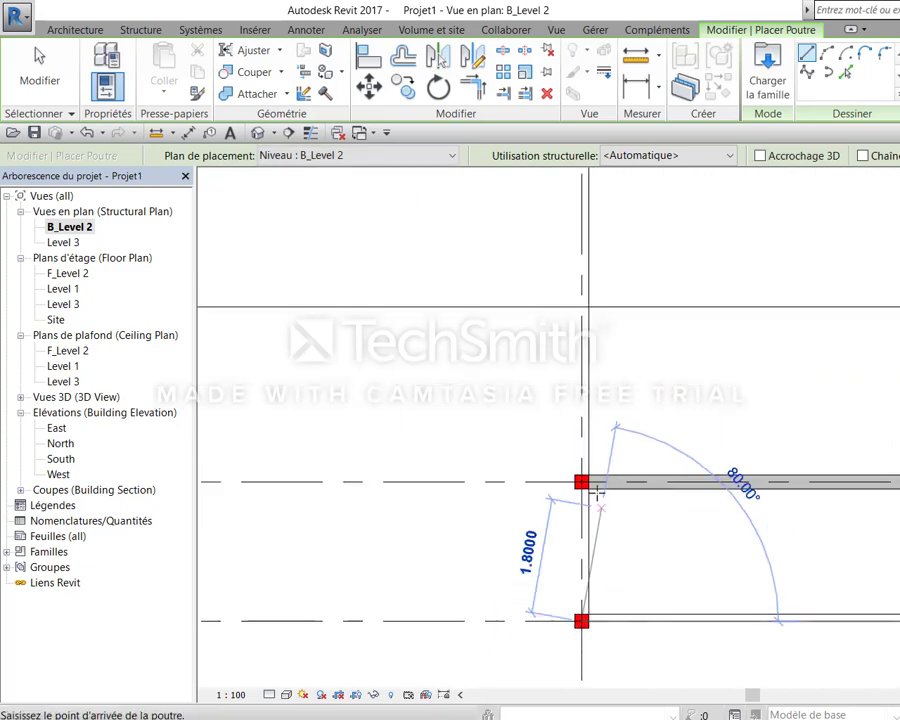
scroll(570, 600, "down", 3)
middle_click_drag(576, 300, 552, 510)
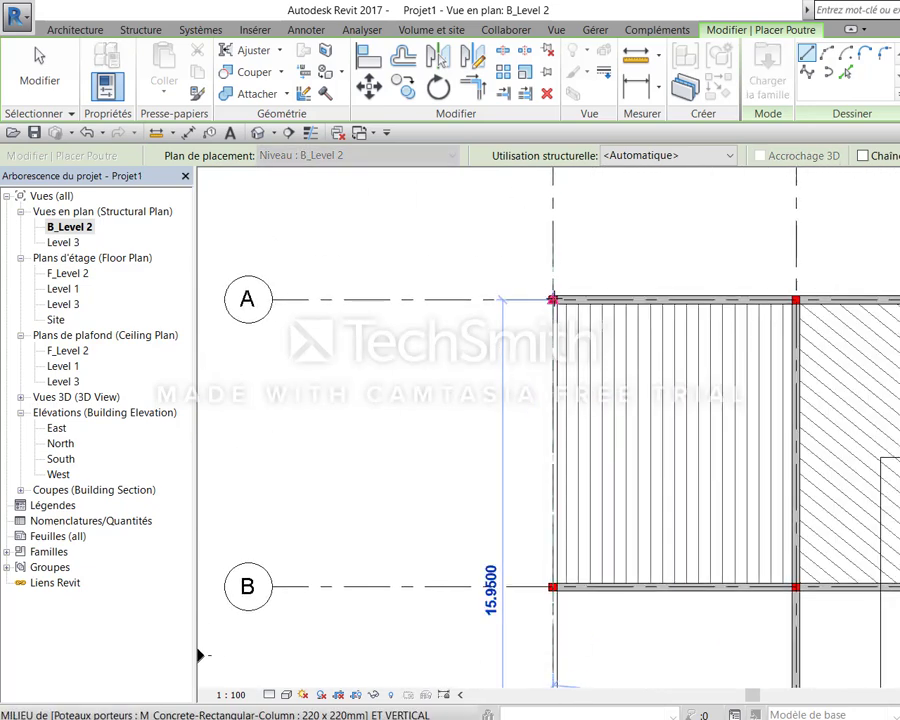
left_click(552, 299)
key("Escape")
key("Escape")
scroll(784, 488, "down", 1)
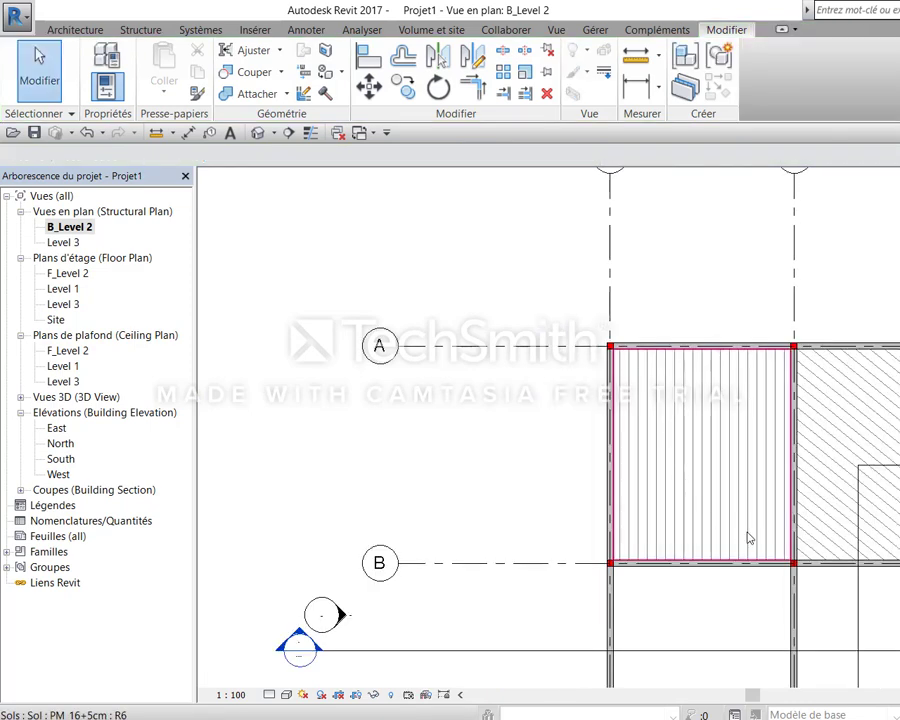
middle_click_drag(744, 534, 718, 462)
Match the upper-left floor slab's type onto the two lower floor slabs
key("m")
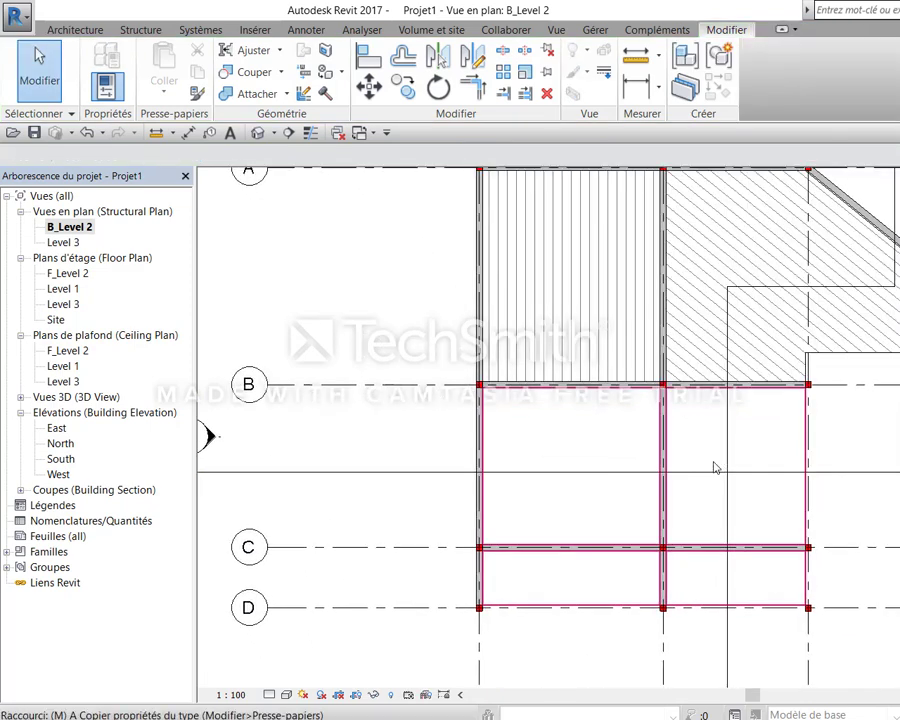
key("a")
left_click(603, 296)
left_click(615, 477)
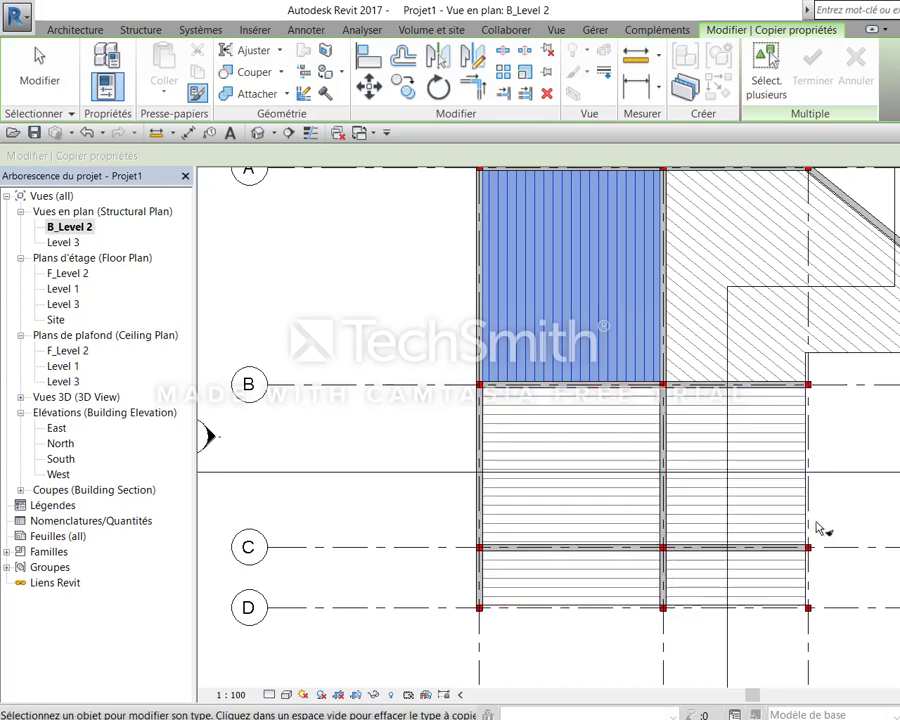
left_click(860, 514)
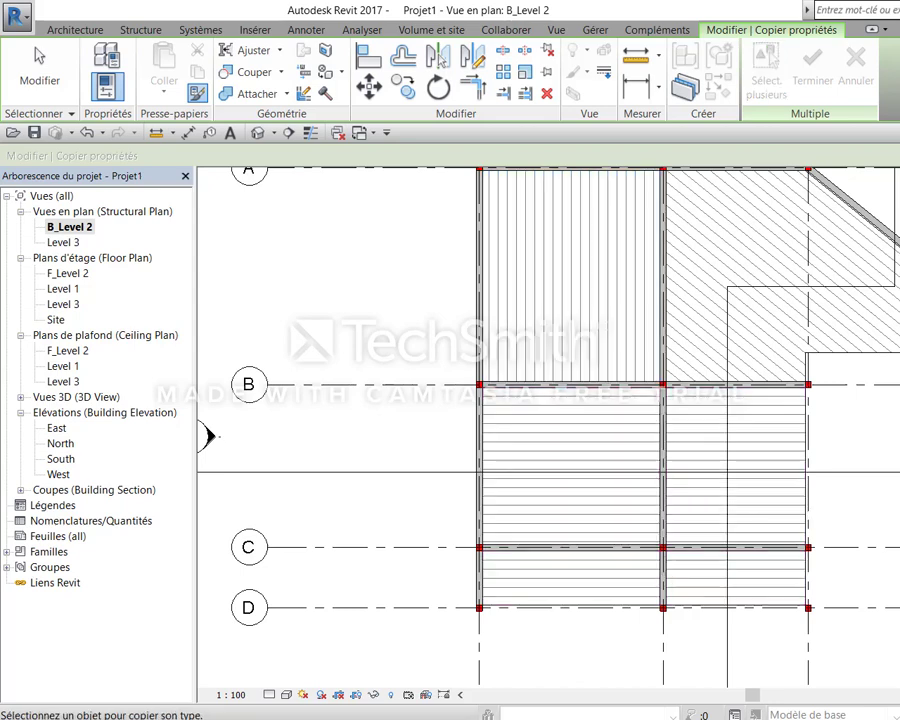
middle_click_drag(866, 512, 744, 580)
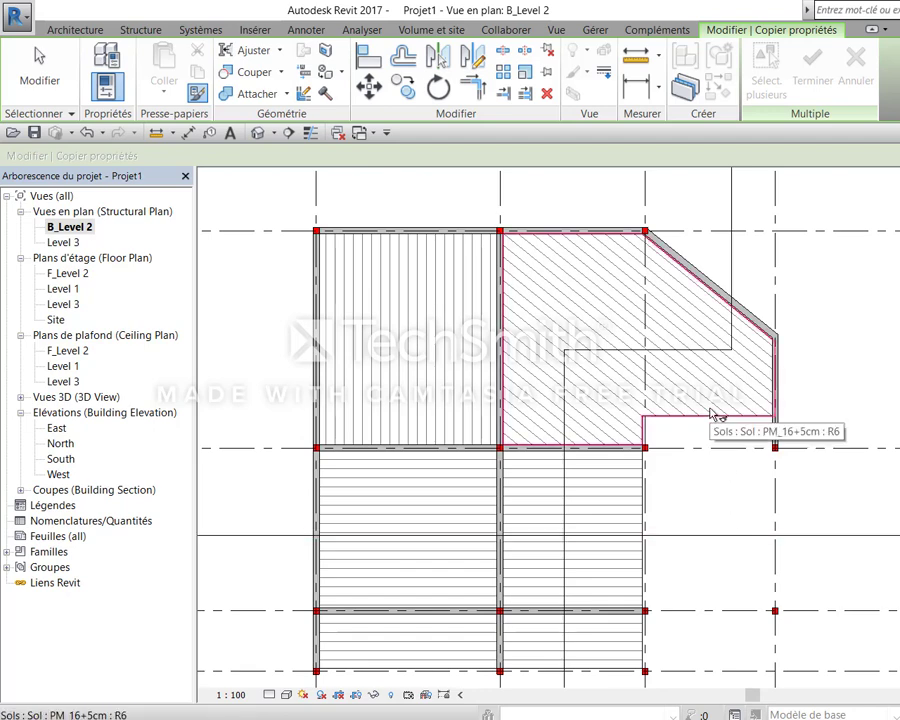
right_click(705, 440)
left_click(727, 426)
right_click(737, 437)
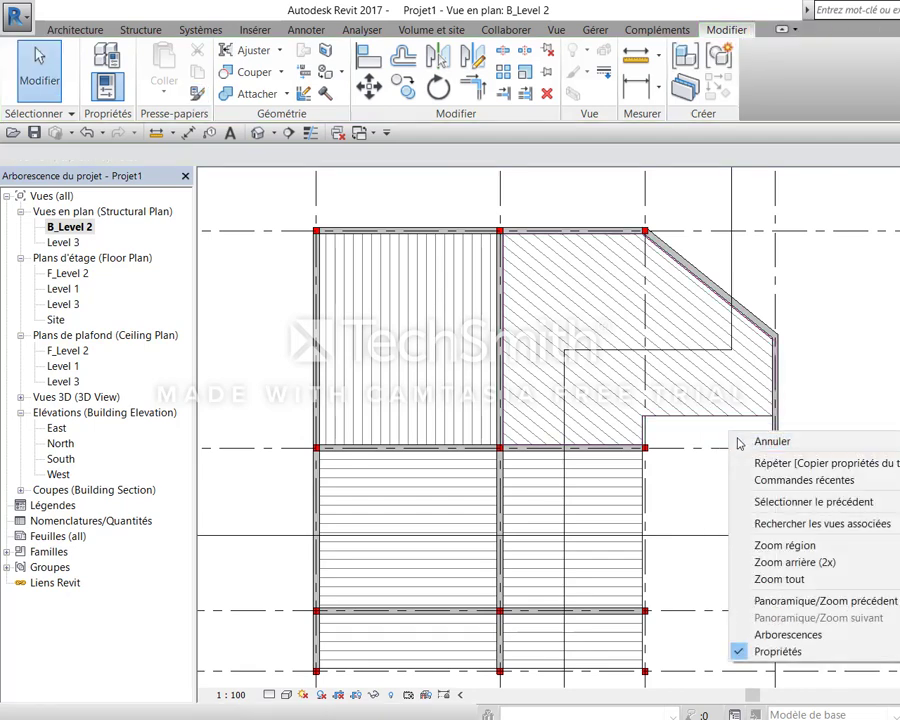
left_click(748, 441)
Select the angled upper-right floor slab to inspect it, then deselect it
left_click(705, 397)
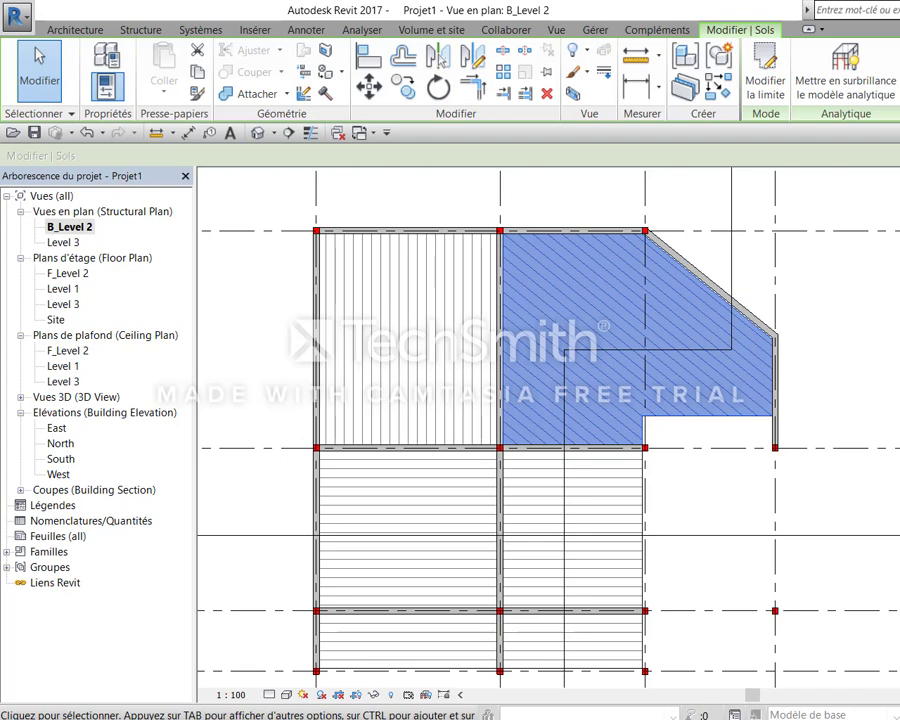
left_click(790, 356)
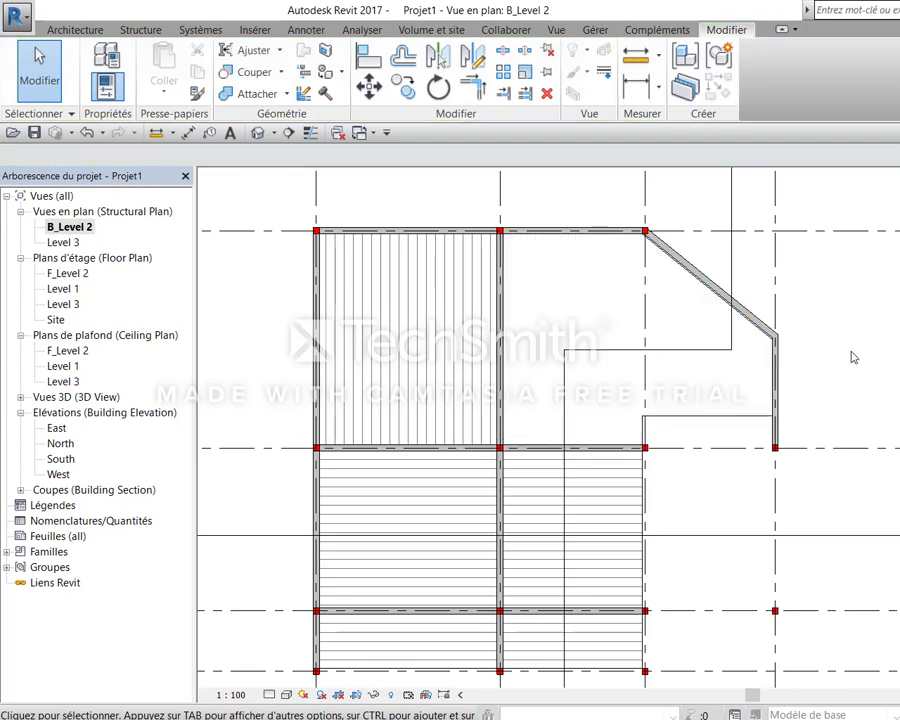
left_click(731, 412)
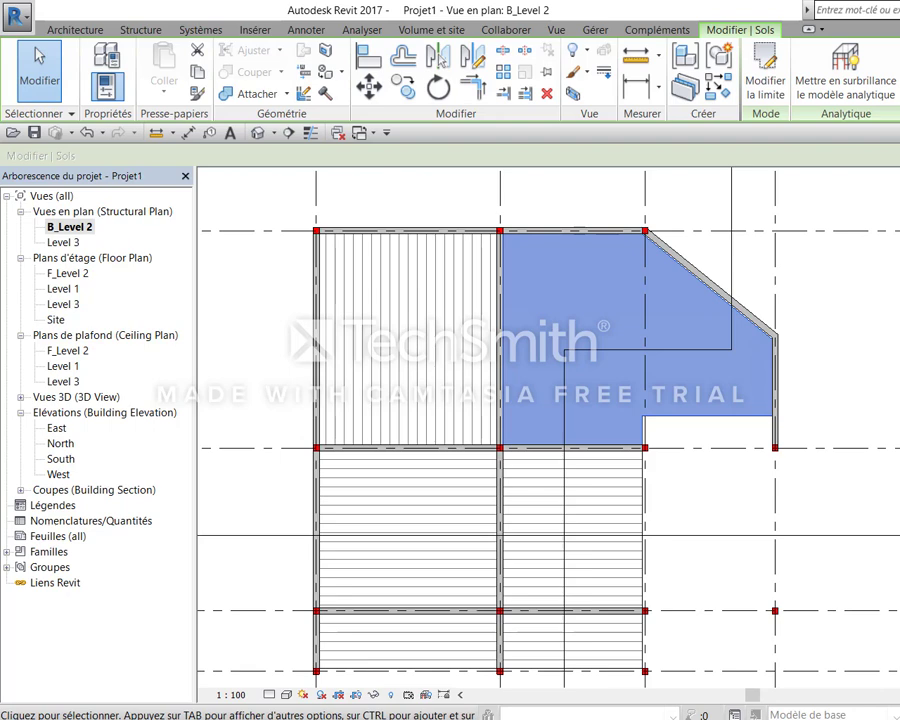
left_click(822, 350)
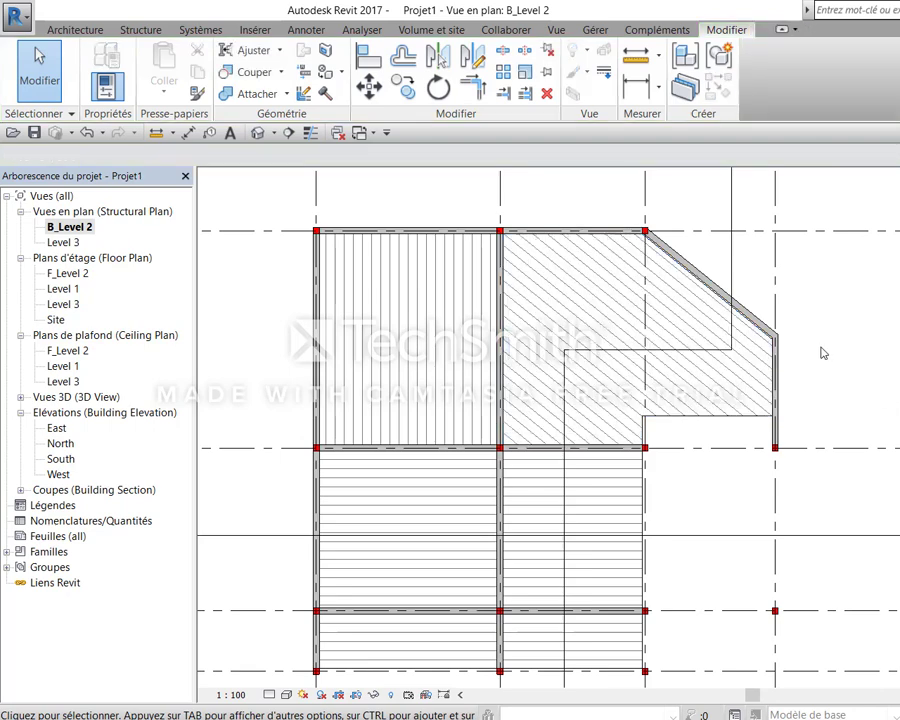
Align the angled upper-right slab's hatching to the grid line so it runs vertically
key("l")
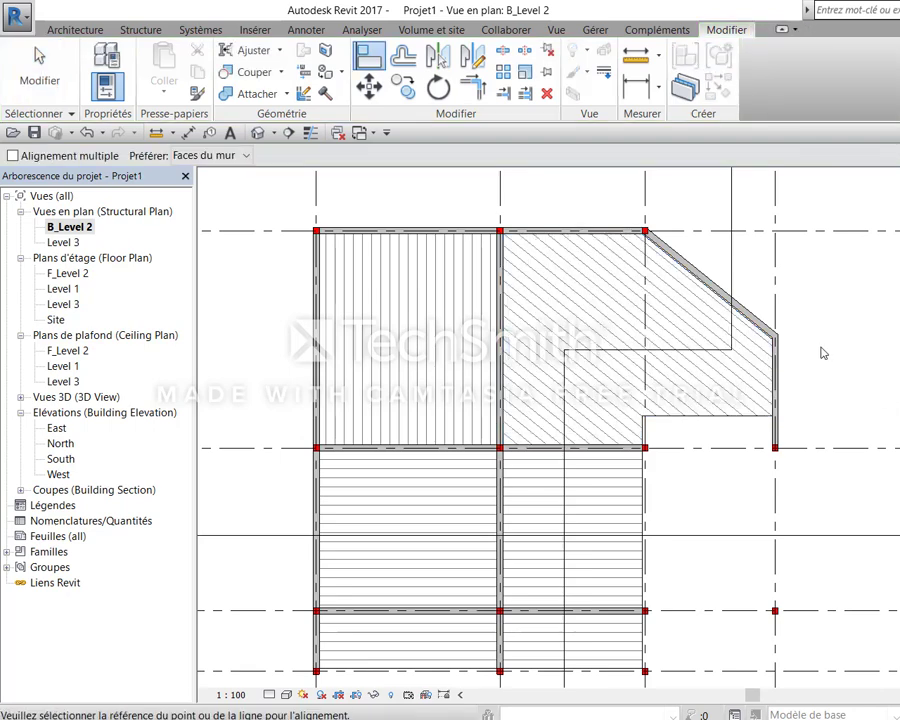
scroll(735, 365, "up", 4)
scroll(679, 400, "up", 2)
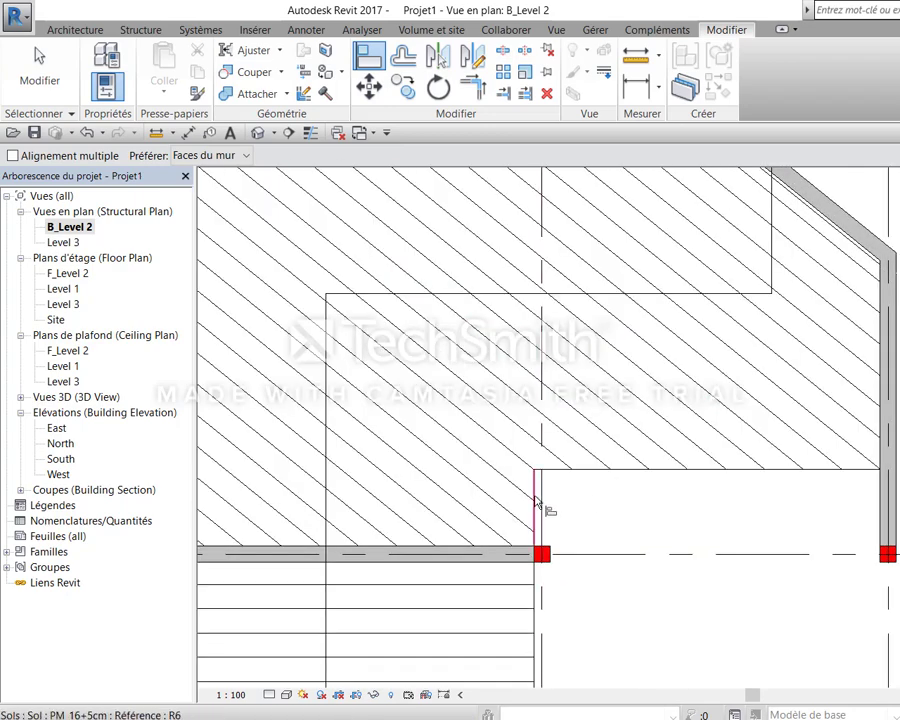
left_click(537, 498)
left_click(526, 466)
right_click(633, 500)
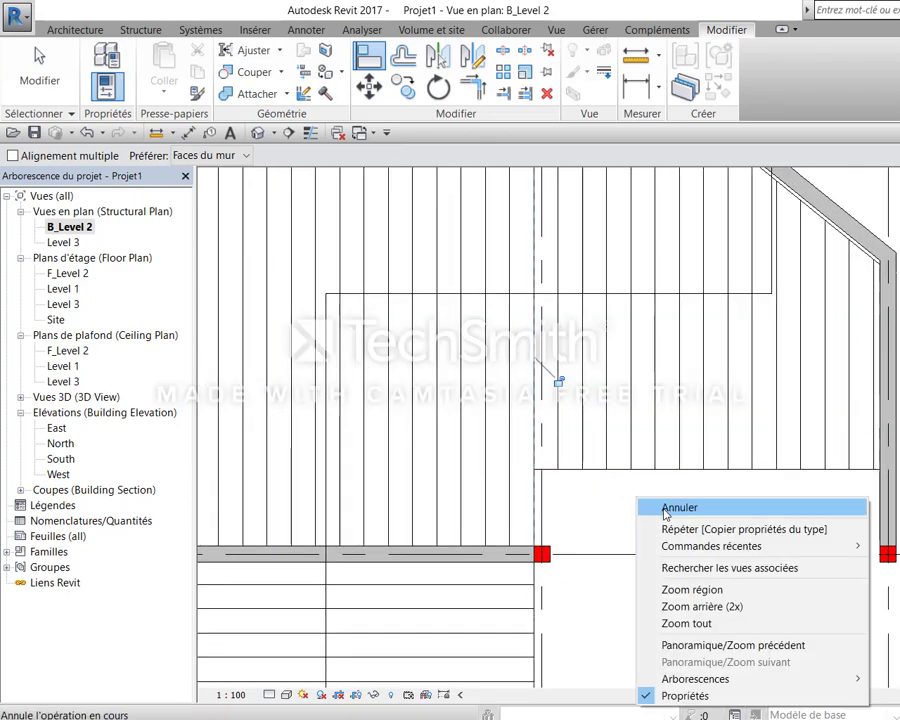
right_click(670, 499)
left_click(680, 507)
scroll(680, 514, "down", 1)
scroll(680, 514, "down", 3)
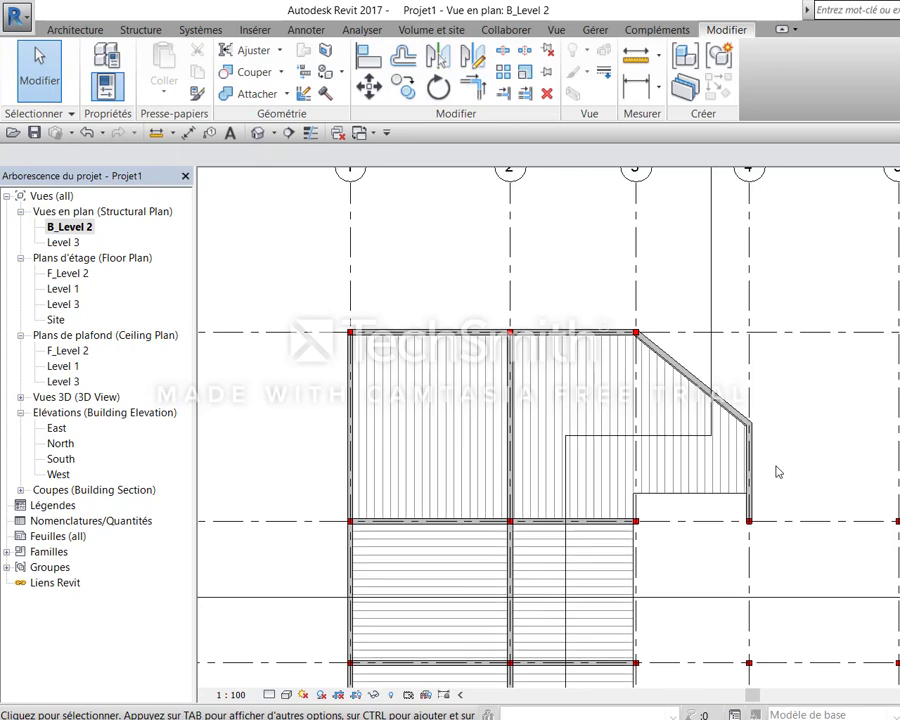
scroll(808, 474, "down", 3)
scroll(777, 545, "up", 2)
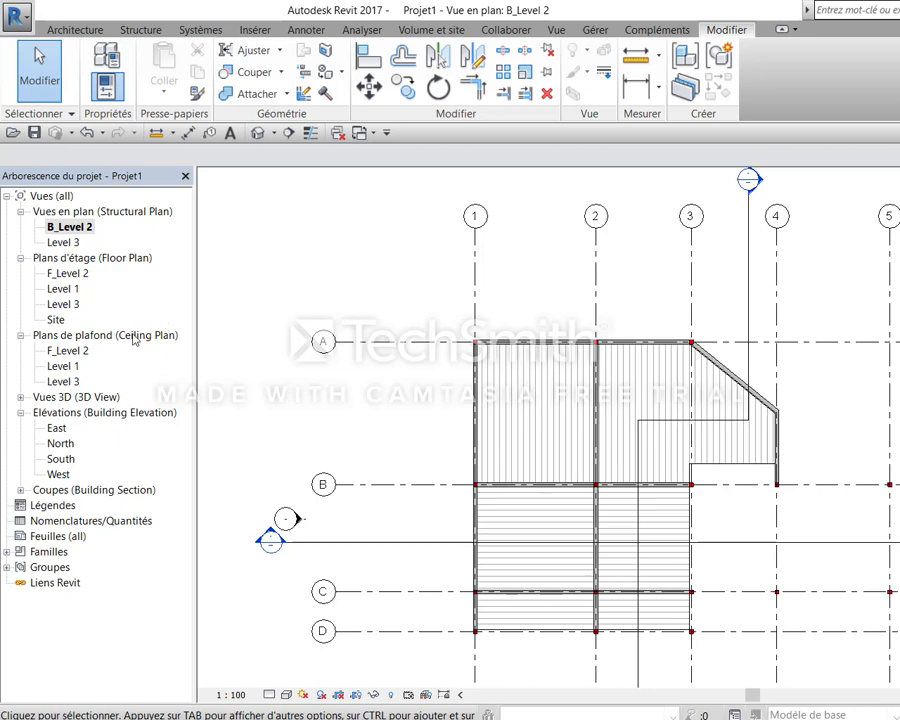
Open the F_Level 2 plan and apply view range top 2.30, cut plane 1.20, bottom 0.00
double_click(68, 273)
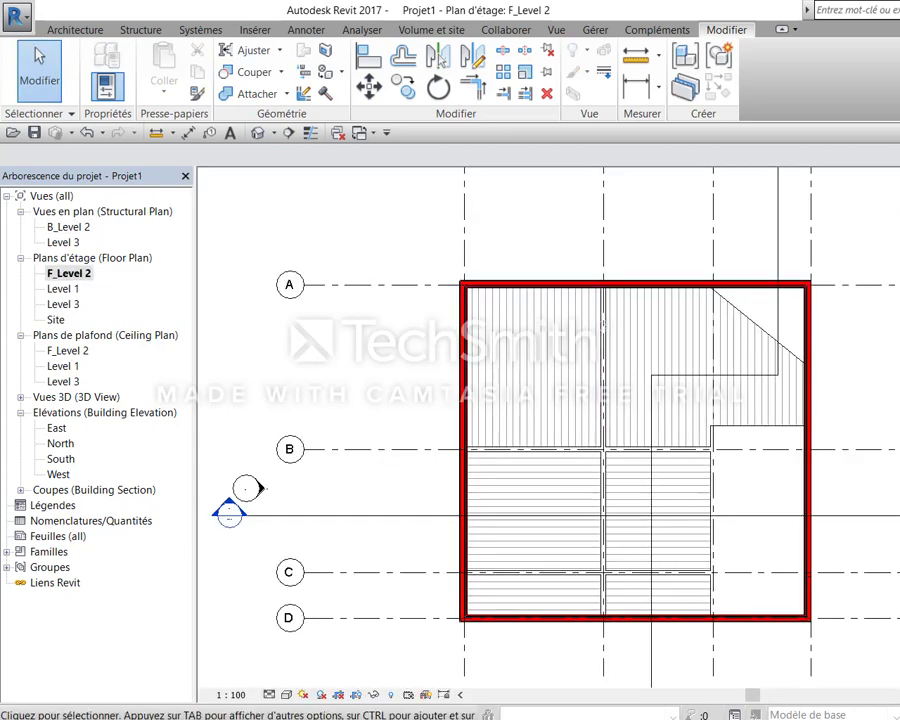
scroll(860, 474, "up", 2)
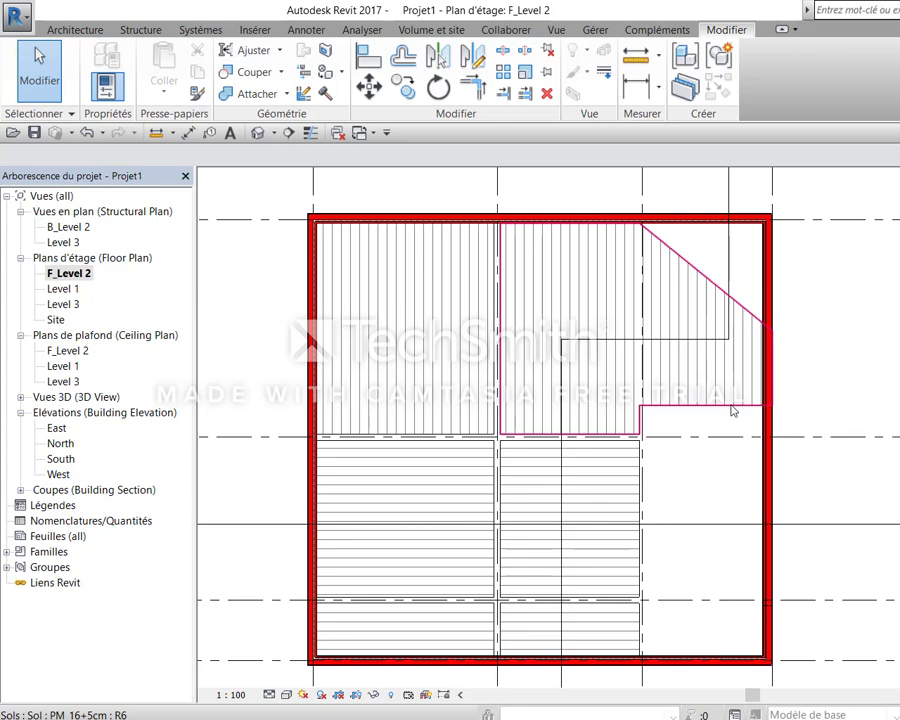
key("v")
key("r")
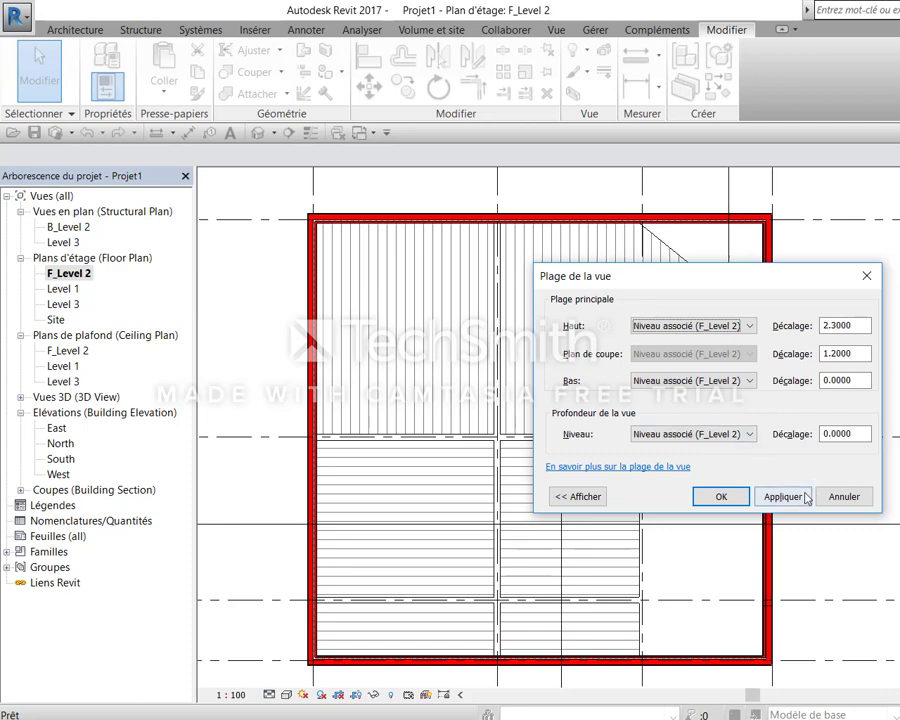
left_click(720, 496)
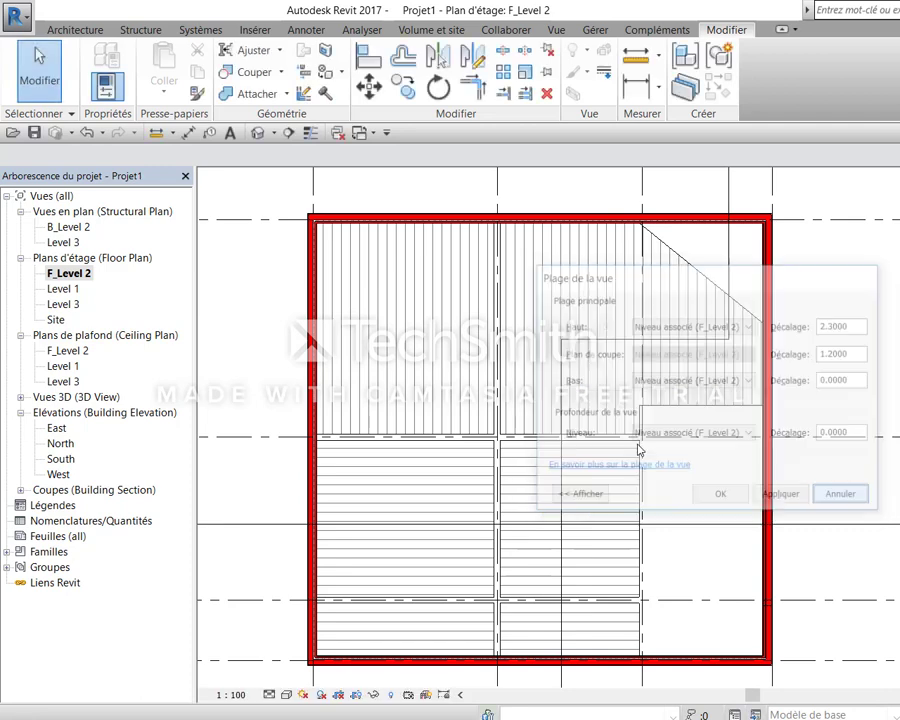
double_click(63, 288)
scroll(737, 484, "down", 2)
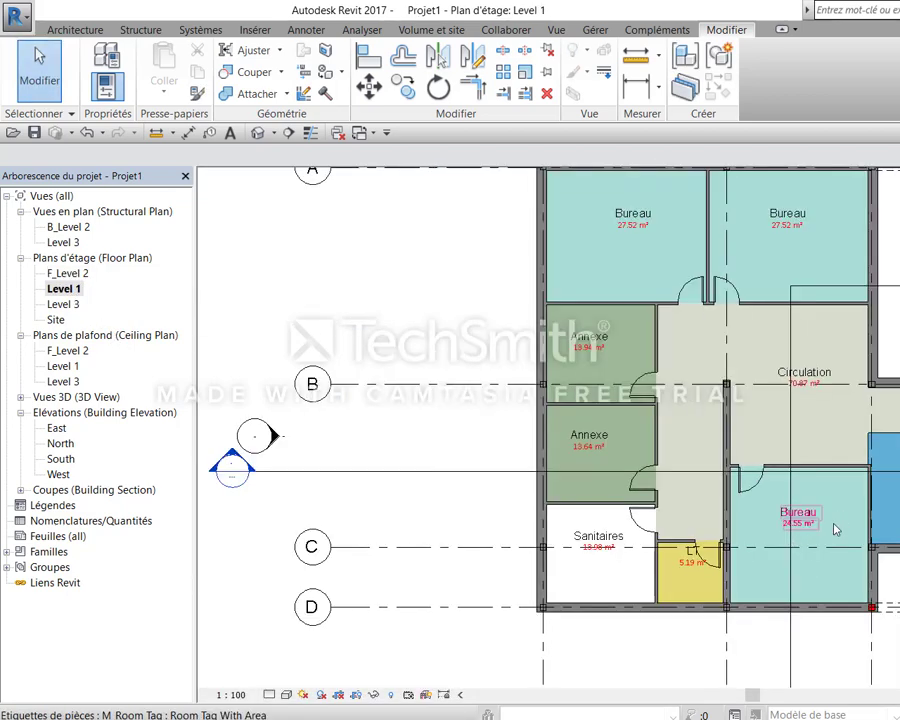
middle_click_drag(866, 528, 667, 597)
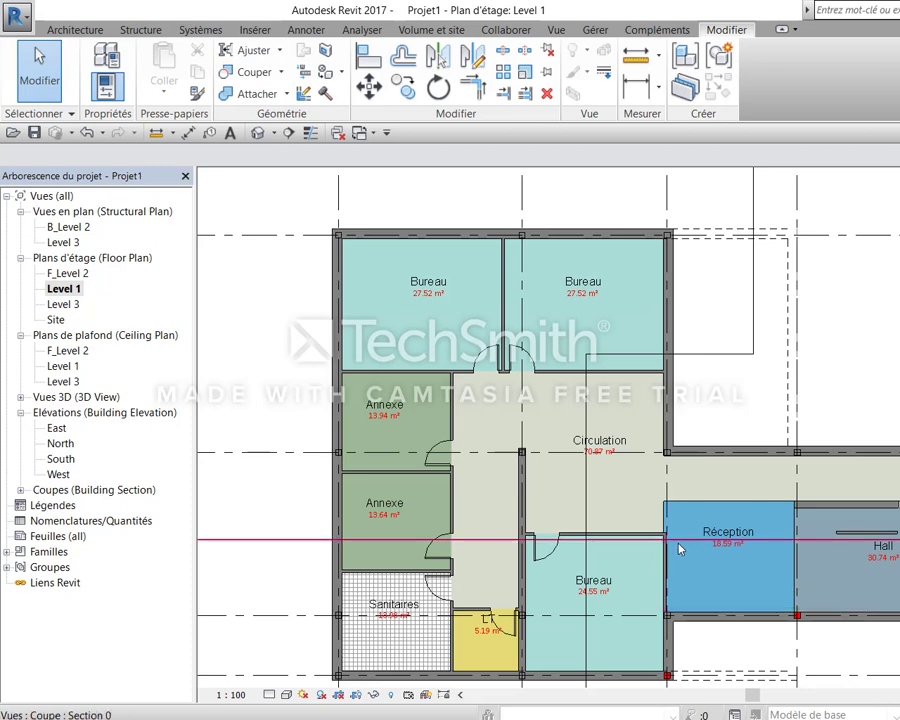
scroll(676, 535, "down", 1)
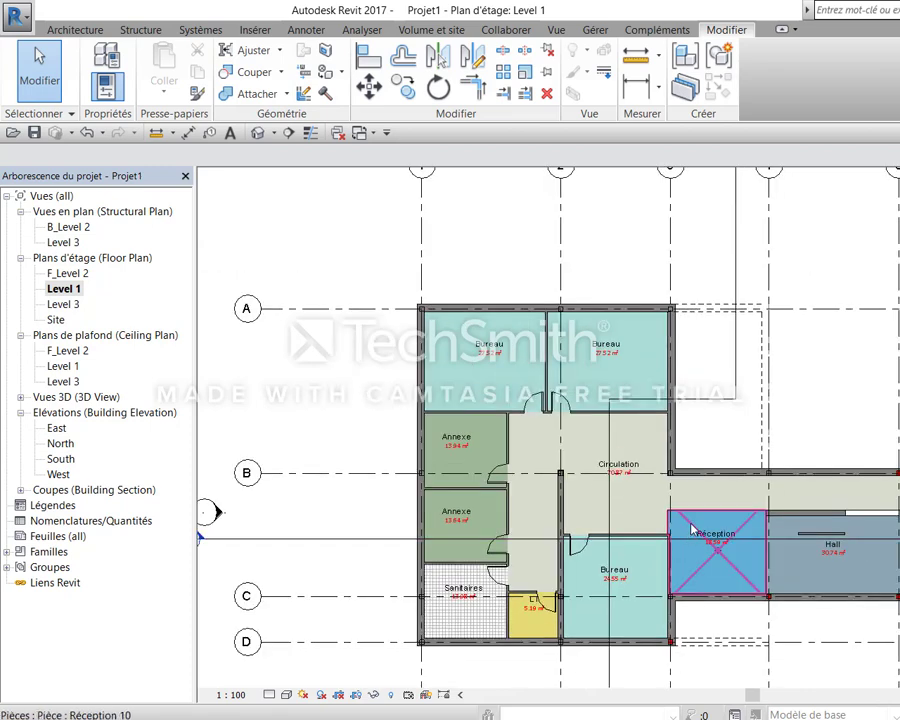
middle_click_drag(750, 432, 690, 410)
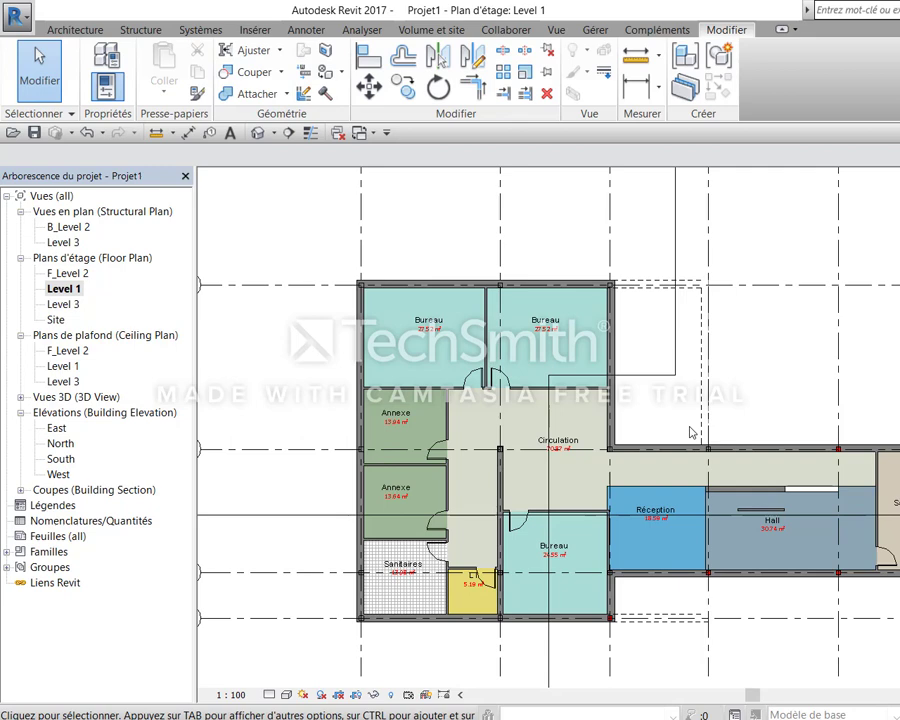
scroll(803, 480, "up", 2)
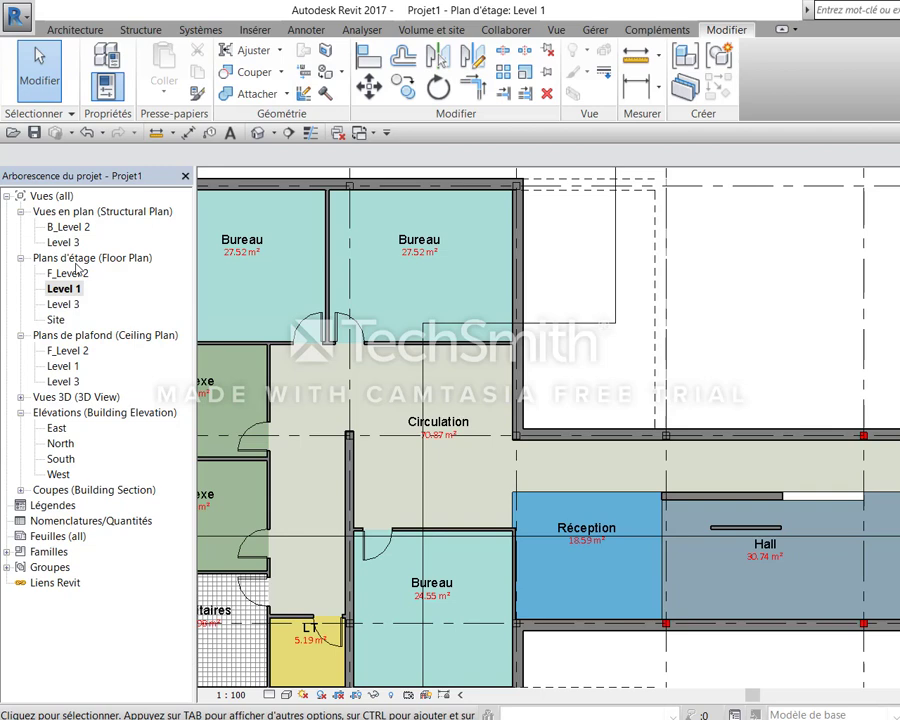
double_click(68, 227)
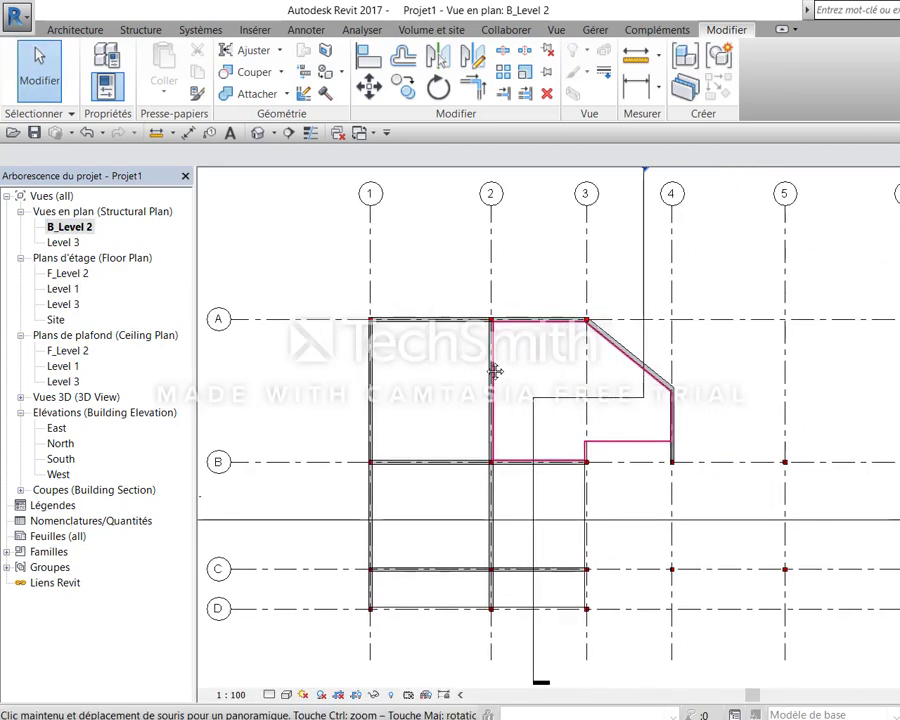
scroll(495, 372, "up", 1)
scroll(434, 442, "up", 2)
scroll(442, 530, "up", 2)
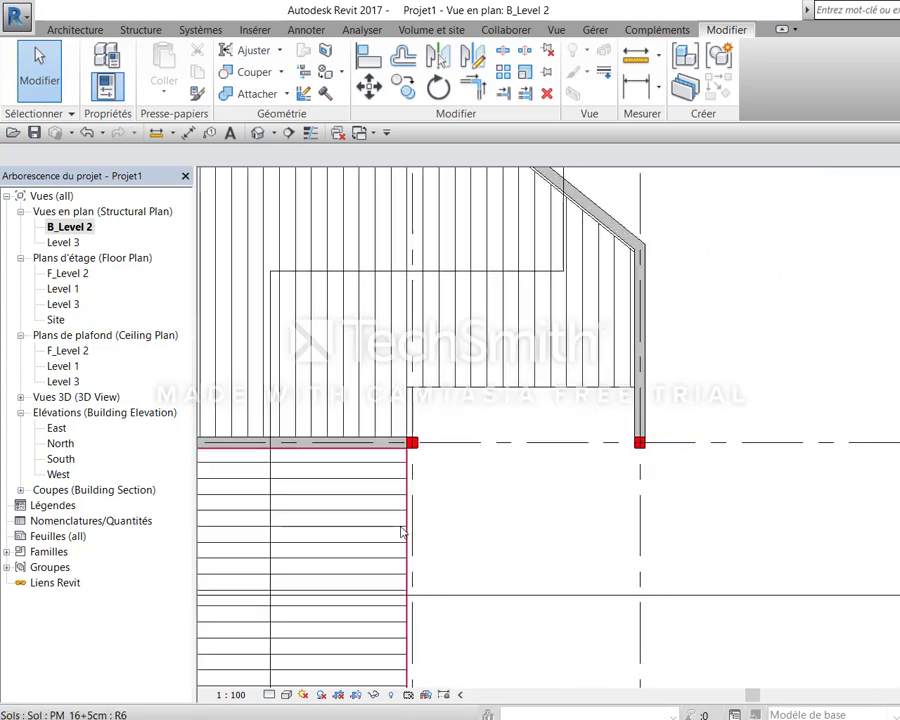
left_click(402, 532)
scroll(426, 450, "up", 2)
scroll(426, 412, "up", 1)
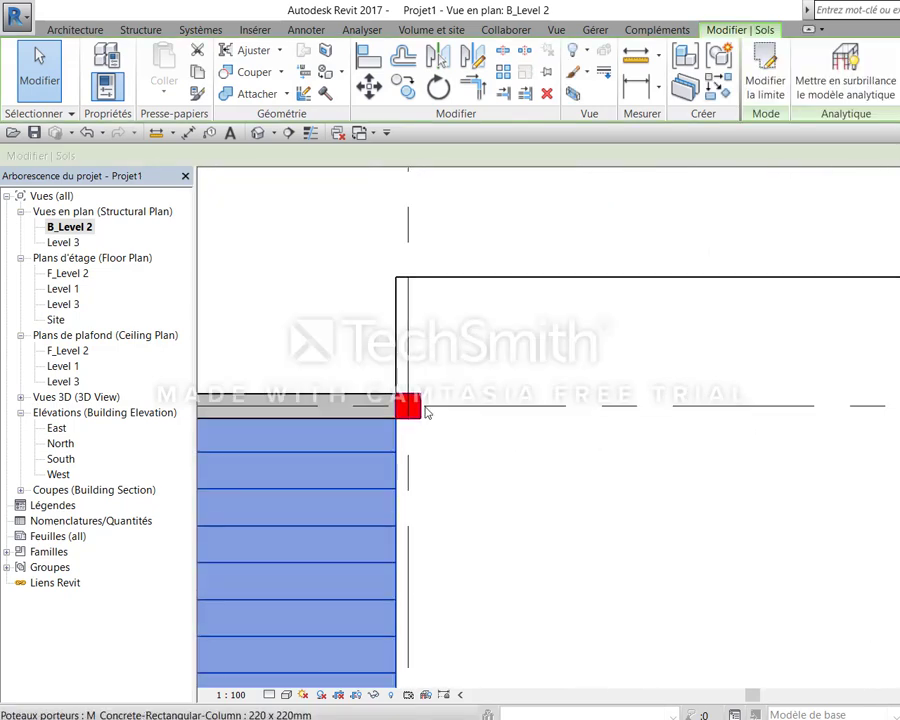
left_click(410, 406)
scroll(490, 472, "down", 2)
scroll(488, 354, "down", 1)
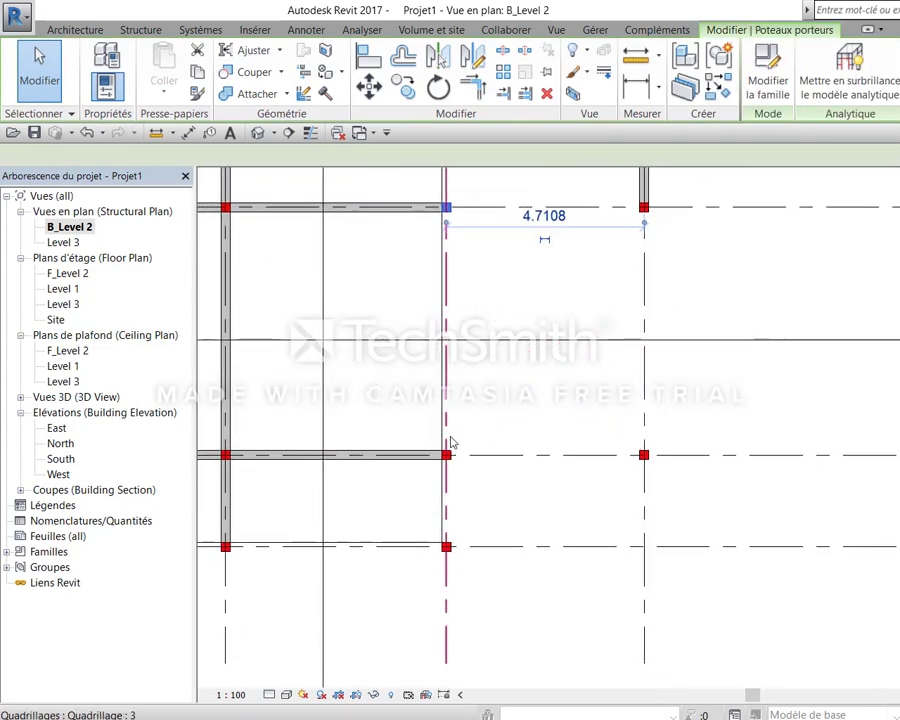
scroll(450, 442, "up", 2)
Copy the two selected columns 0.25 to the side
left_click(458, 478)
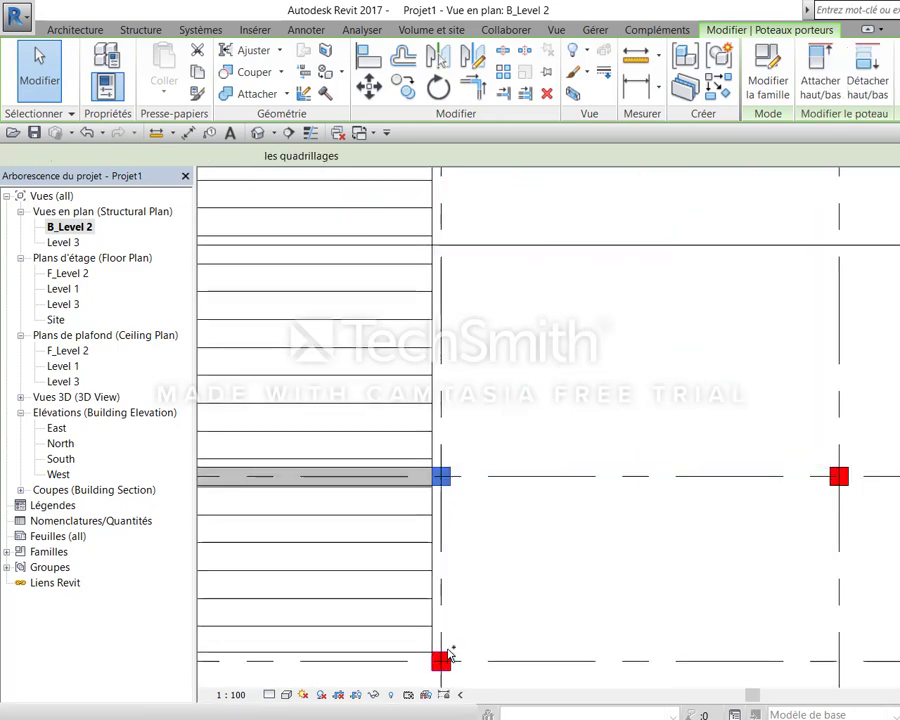
left_click(452, 656, "ctrl")
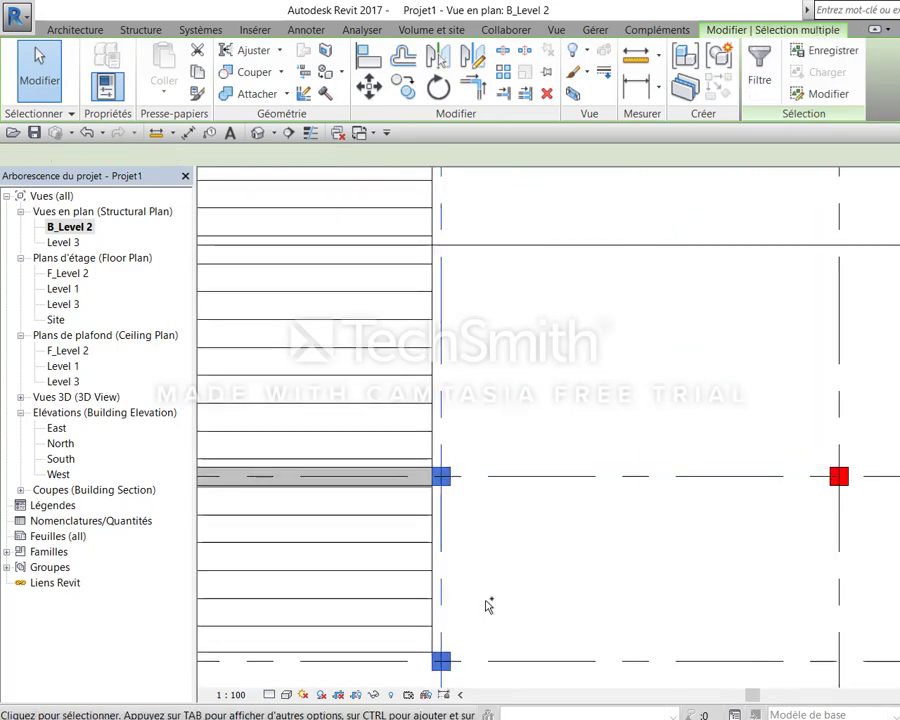
scroll(478, 610, "up", 1)
scroll(488, 603, "up", 1)
key("d")
key("e")
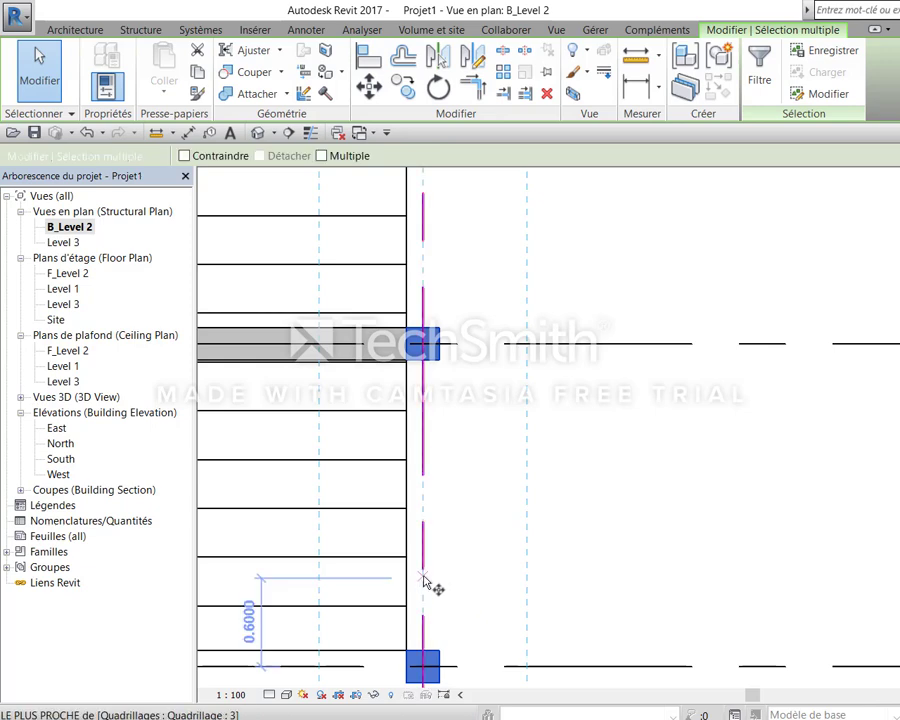
left_click(422, 577)
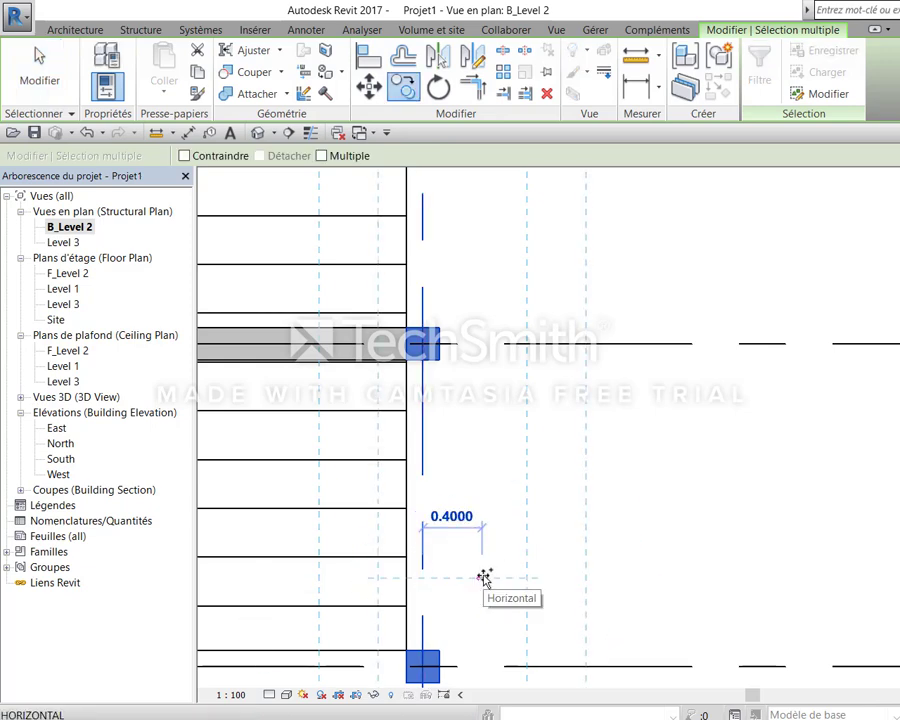
type(".25")
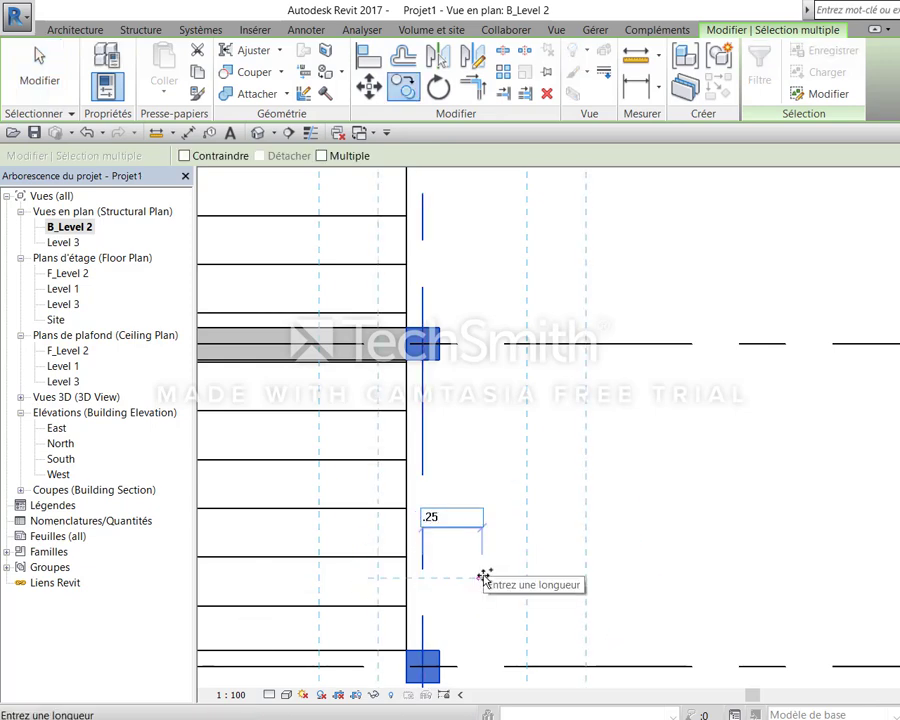
key("Return")
key("Escape")
middle_click_drag(508, 570, 488, 585)
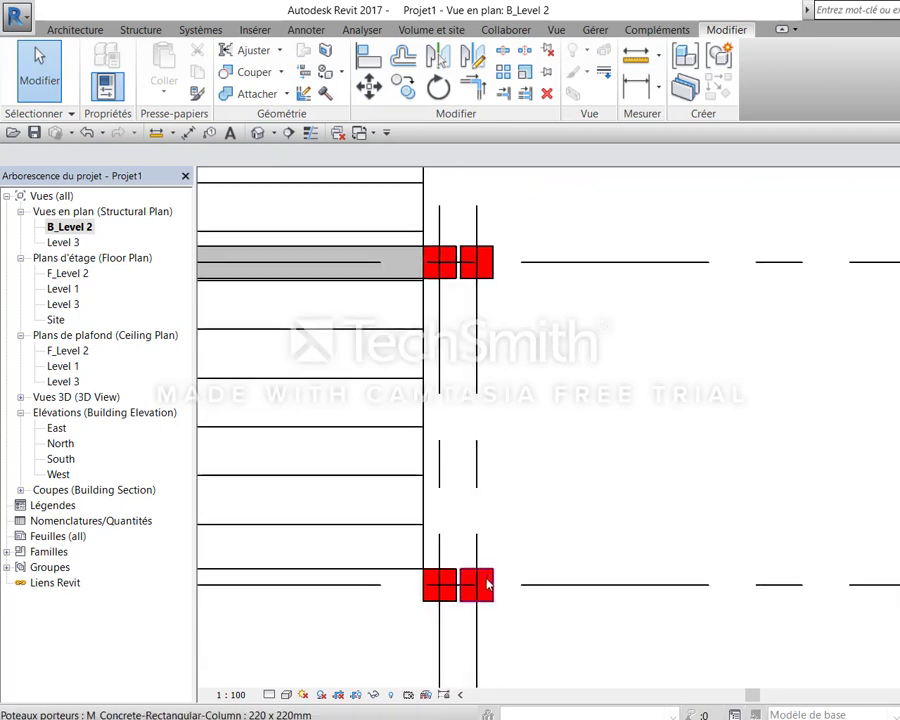
scroll(488, 585, "up", 2)
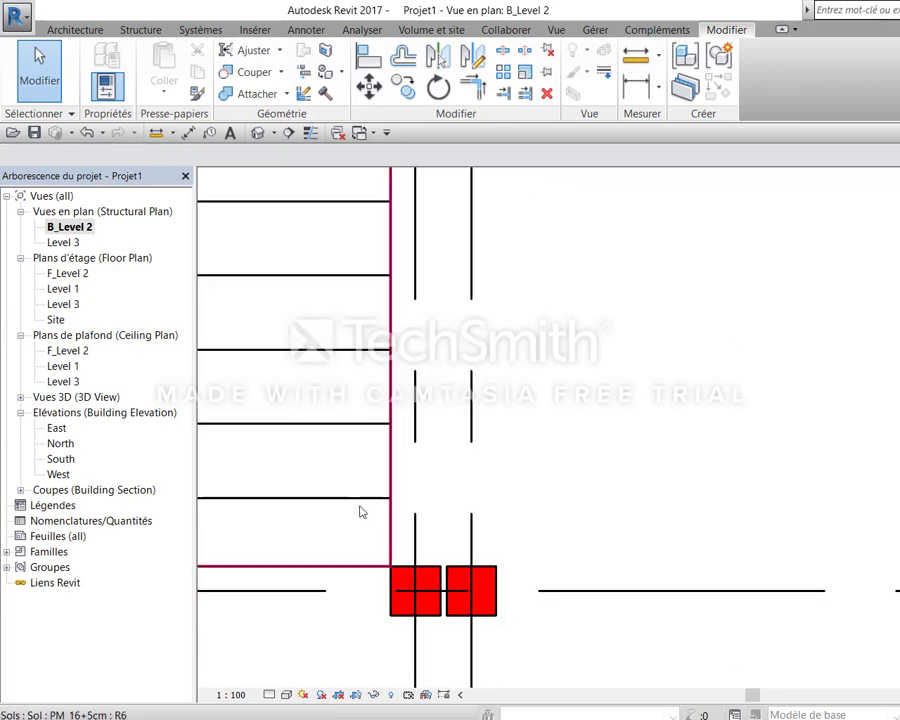
Draw two vertical beams between the original and copied column pairs
key("b")
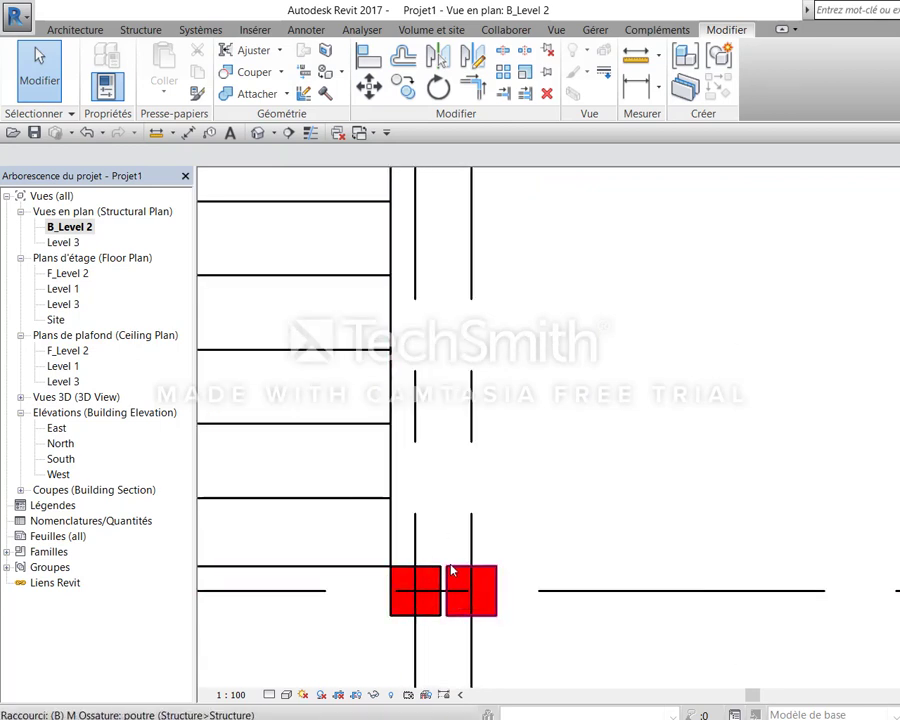
key("m")
left_click(415, 580)
scroll(415, 580, "down", 5)
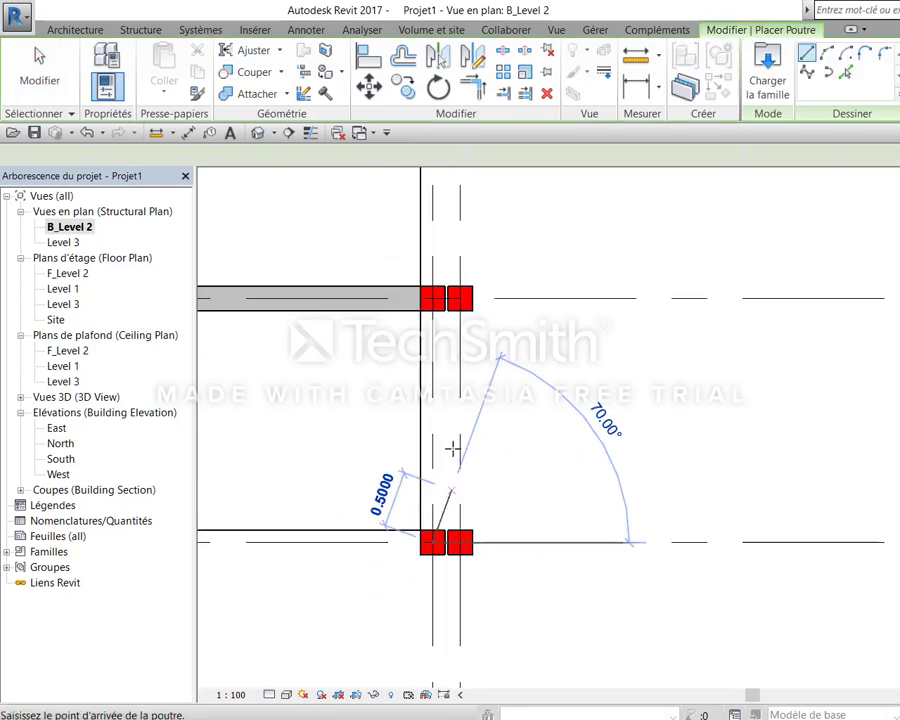
scroll(430, 644, "up", 2)
scroll(450, 304, "down", 1)
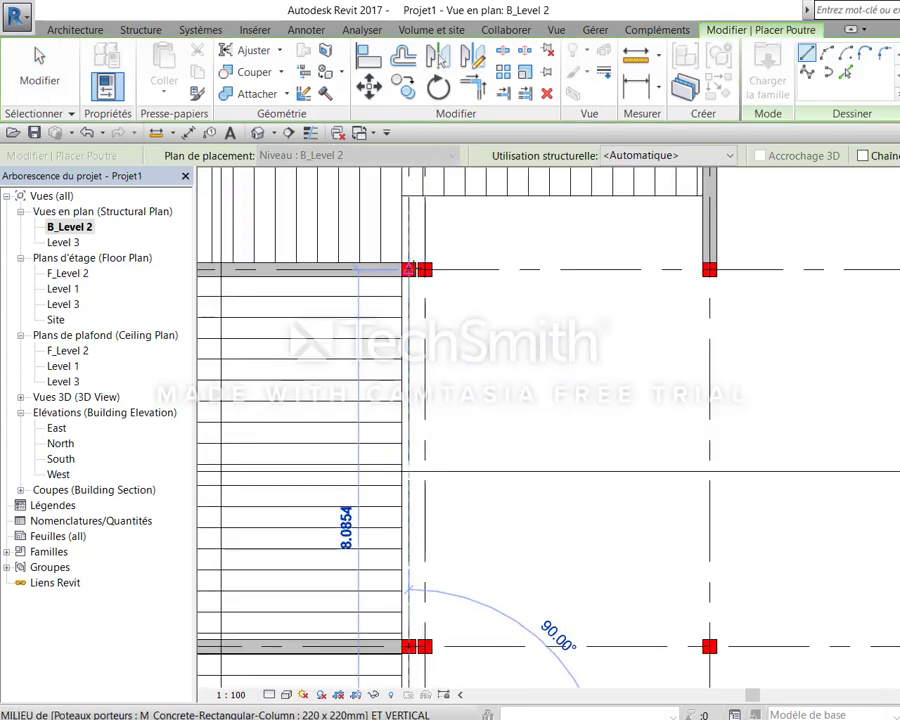
left_click(410, 266)
scroll(432, 268, "up", 4)
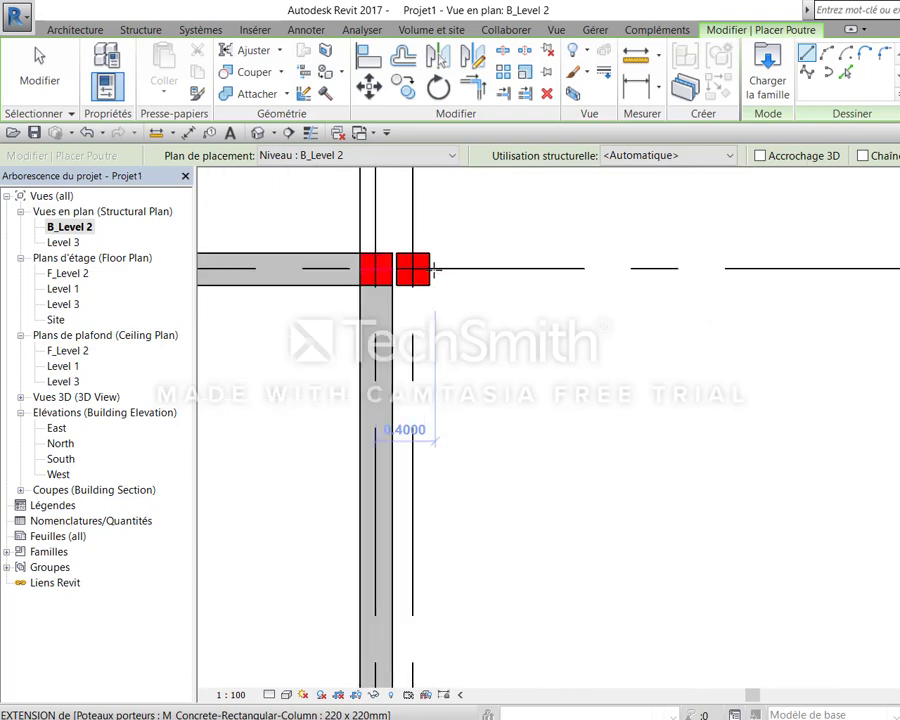
left_click(408, 265)
scroll(423, 380, "down", 1)
scroll(423, 380, "down", 2)
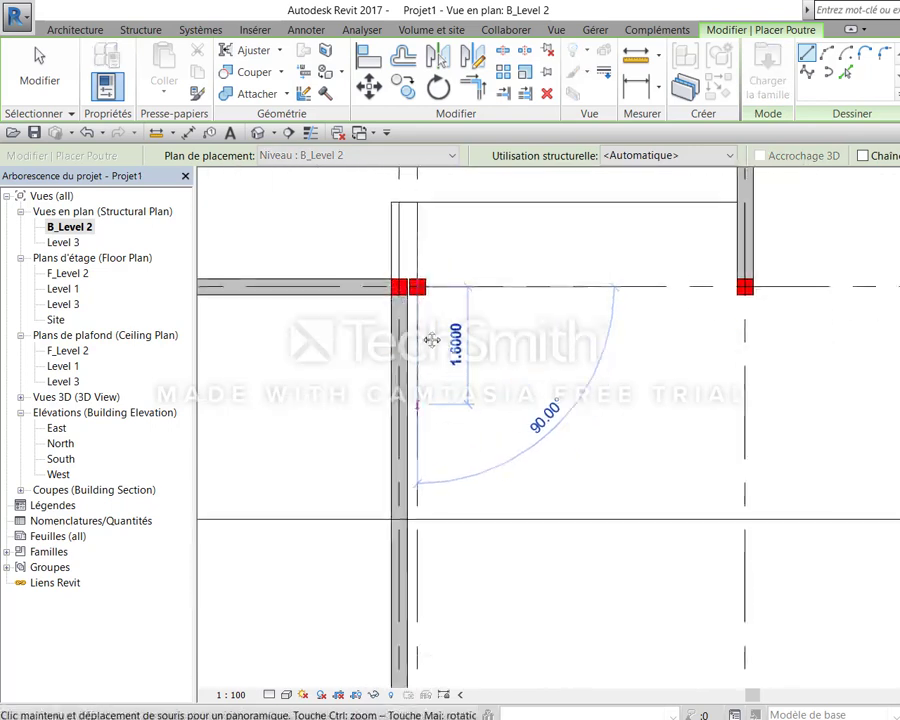
mouse_move(426, 336)
middle_mouse_down()
mouse_move(426, 590)
mouse_move(436, 396)
middle_mouse_up()
scroll(425, 537, "up", 1)
left_click(425, 536)
scroll(425, 536, "up", 2)
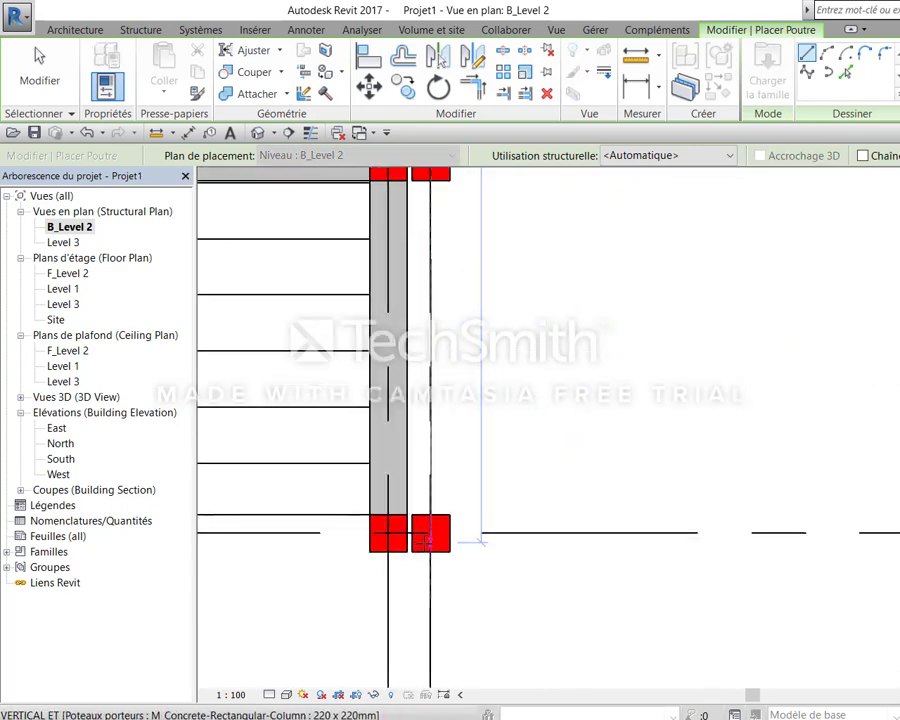
key("Escape")
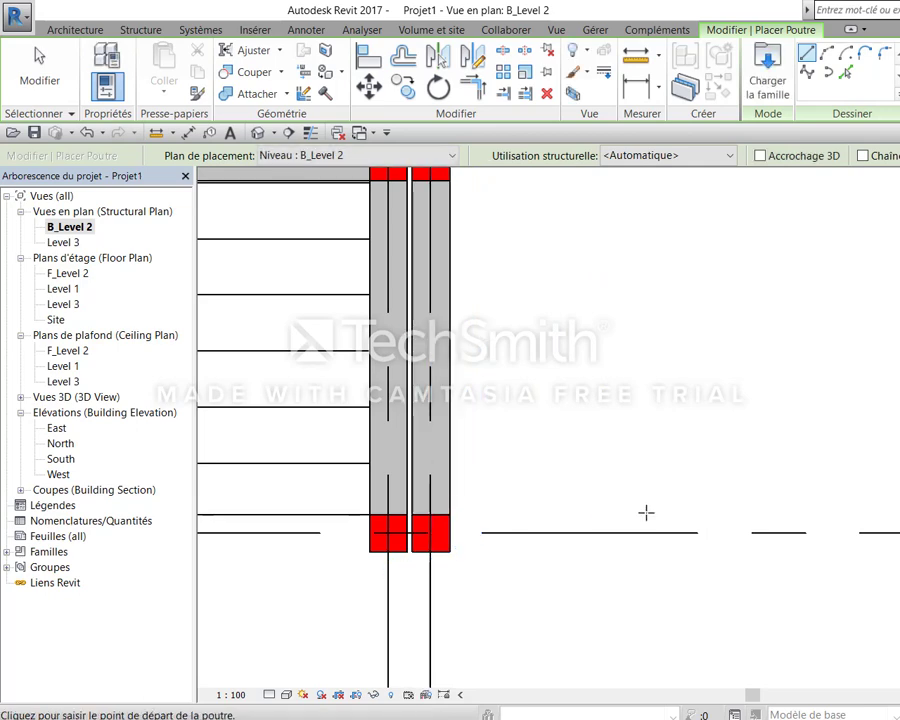
key("Escape")
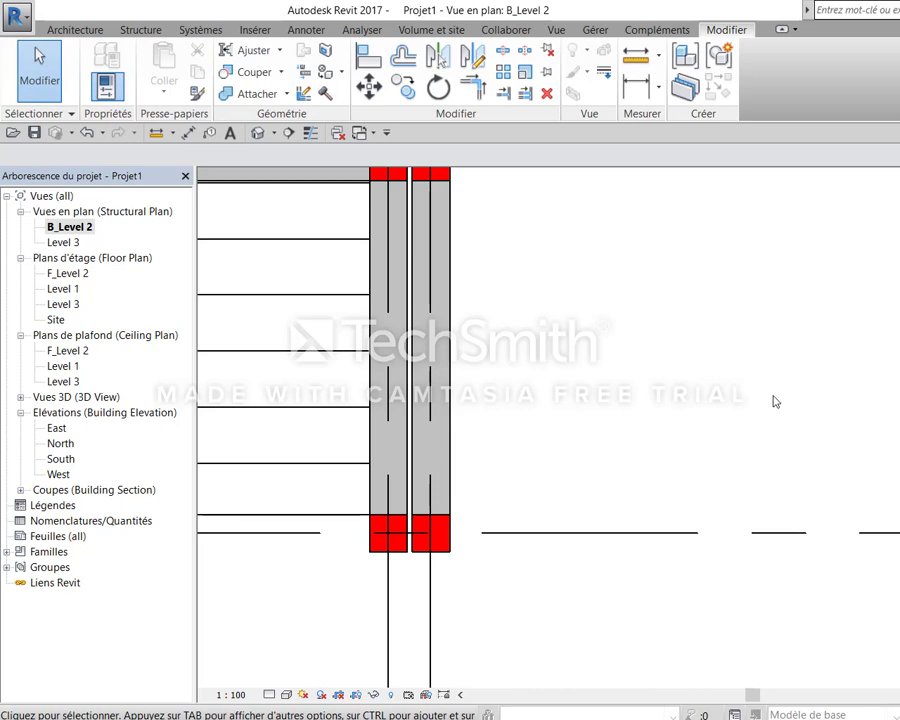
In the South elevation, rename Level 3 to Toiture, including its matching views
scroll(780, 394, "down", 3)
scroll(767, 388, "down", 3)
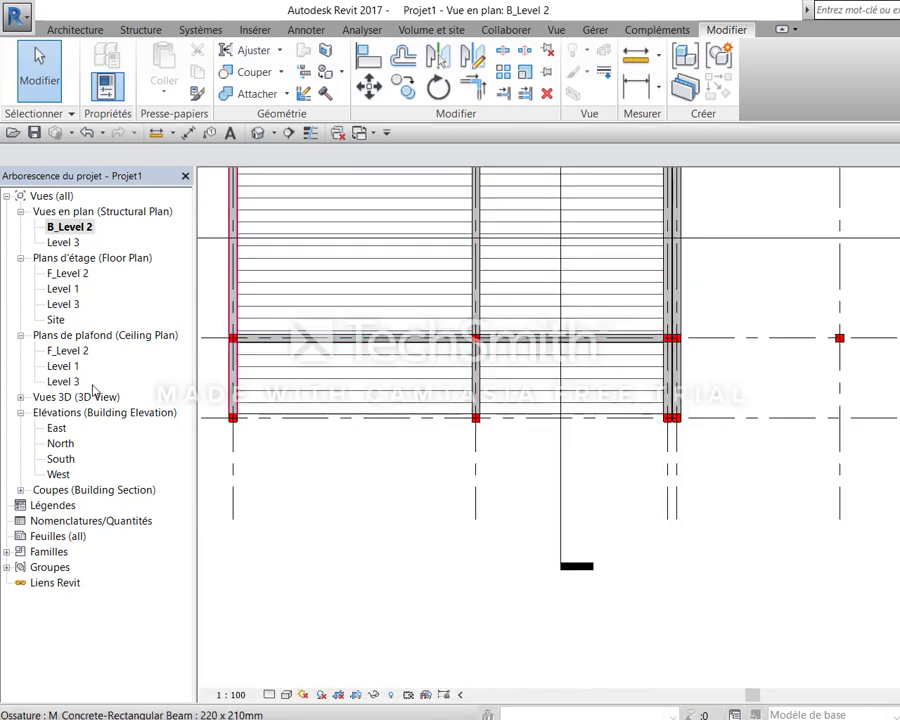
double_click(60, 459)
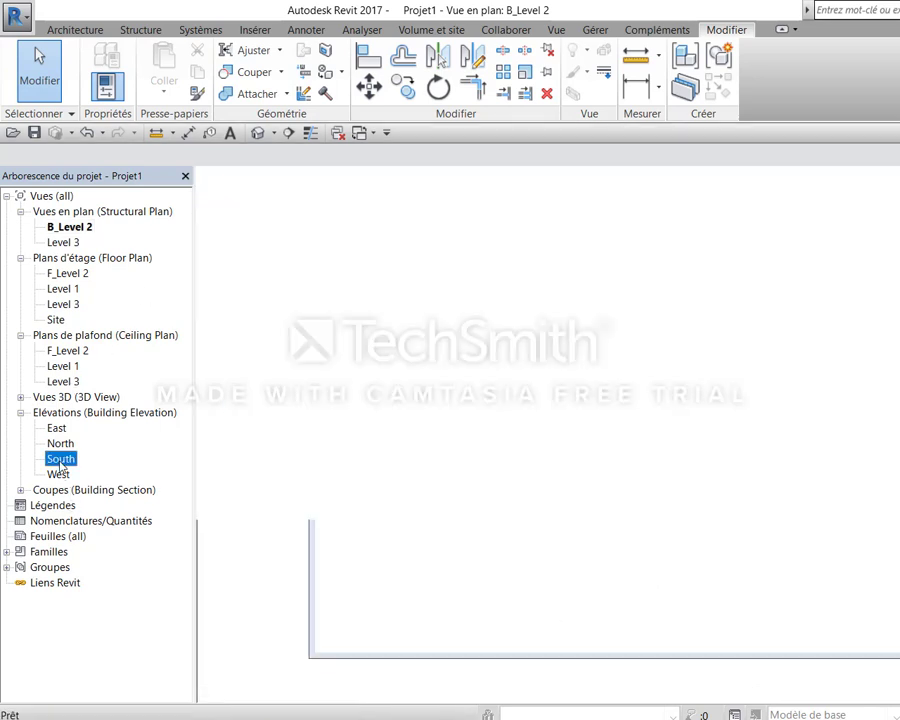
scroll(742, 450, "up", 3)
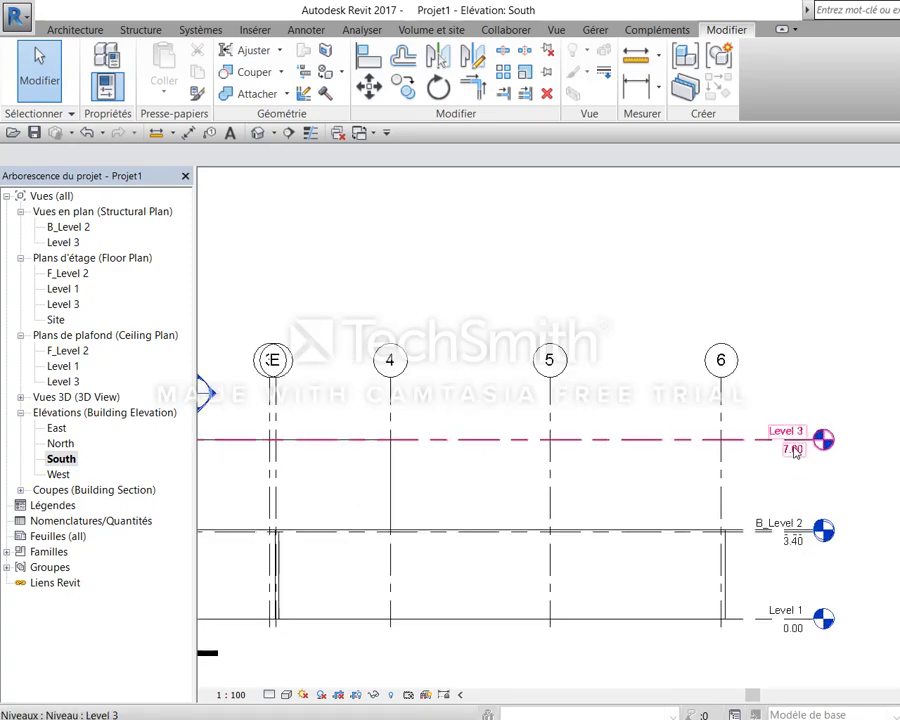
scroll(740, 452, "up", 3)
scroll(774, 452, "up", 2)
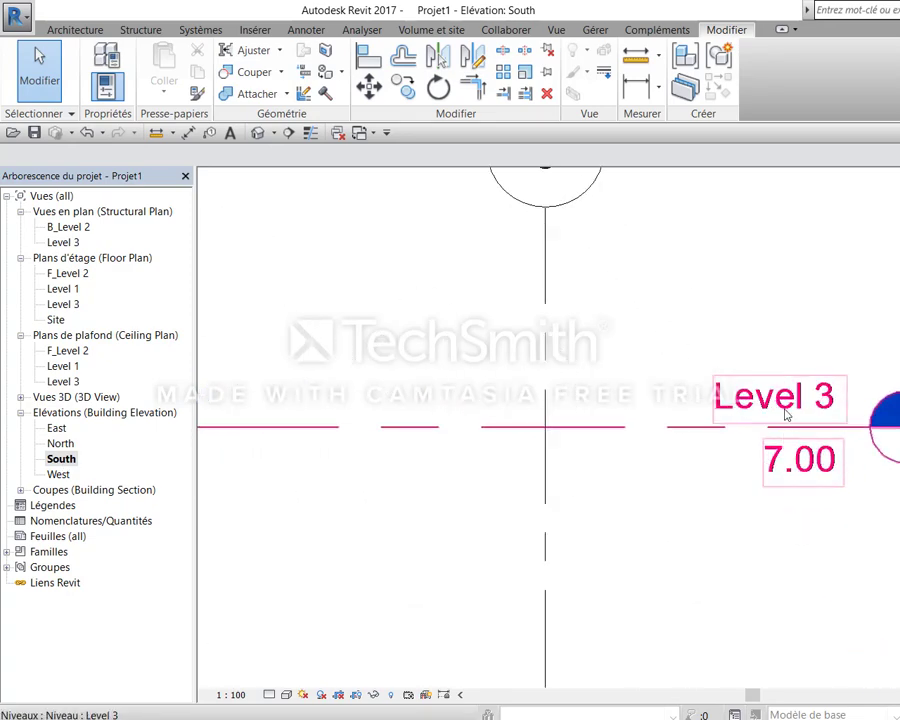
left_click(780, 410)
left_click(783, 409)
type("Toitur")
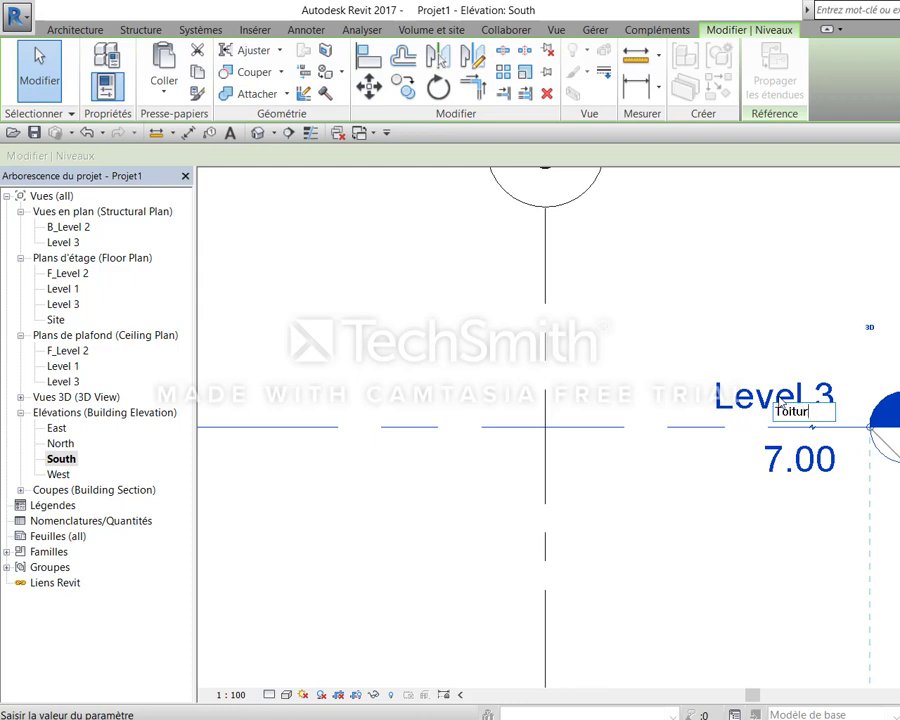
type("e")
key("Return")
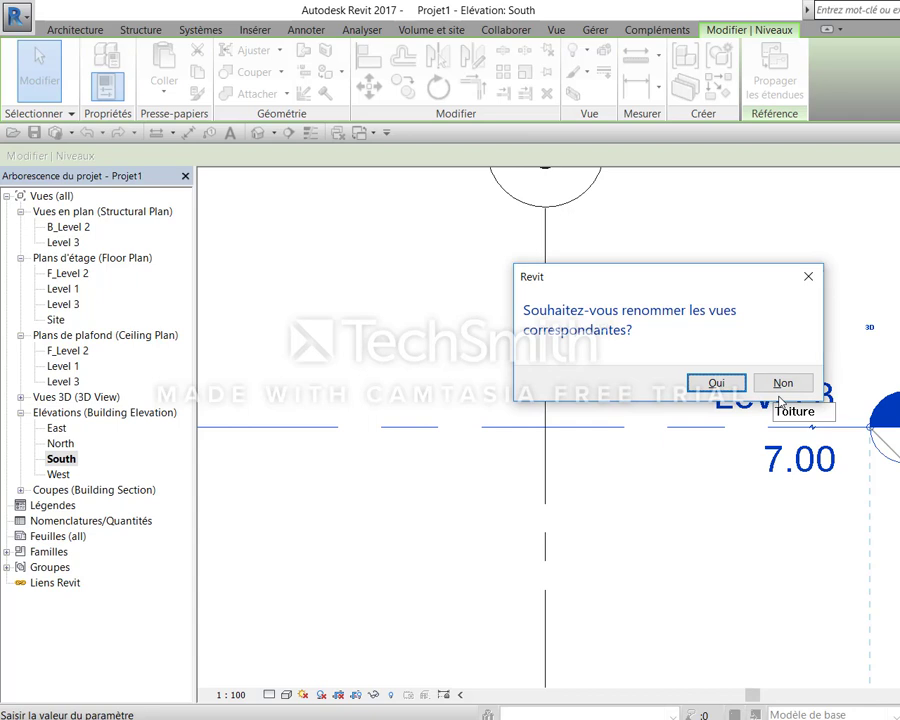
key("Return")
left_click(707, 313)
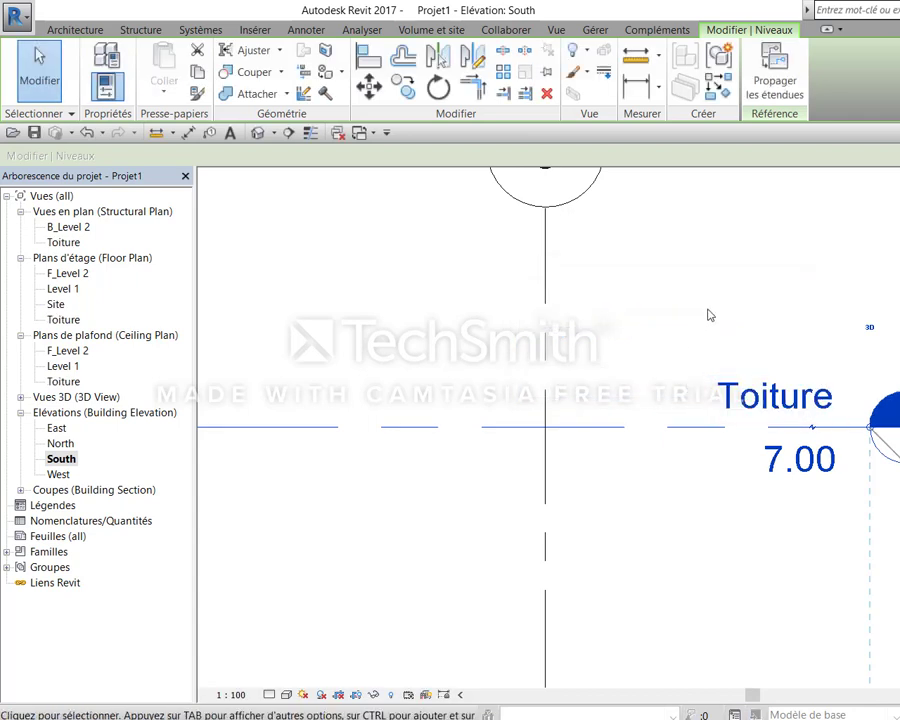
Rename the Toiture level to Terrasse and rename the matching views too
double_click(789, 400)
left_click(817, 417)
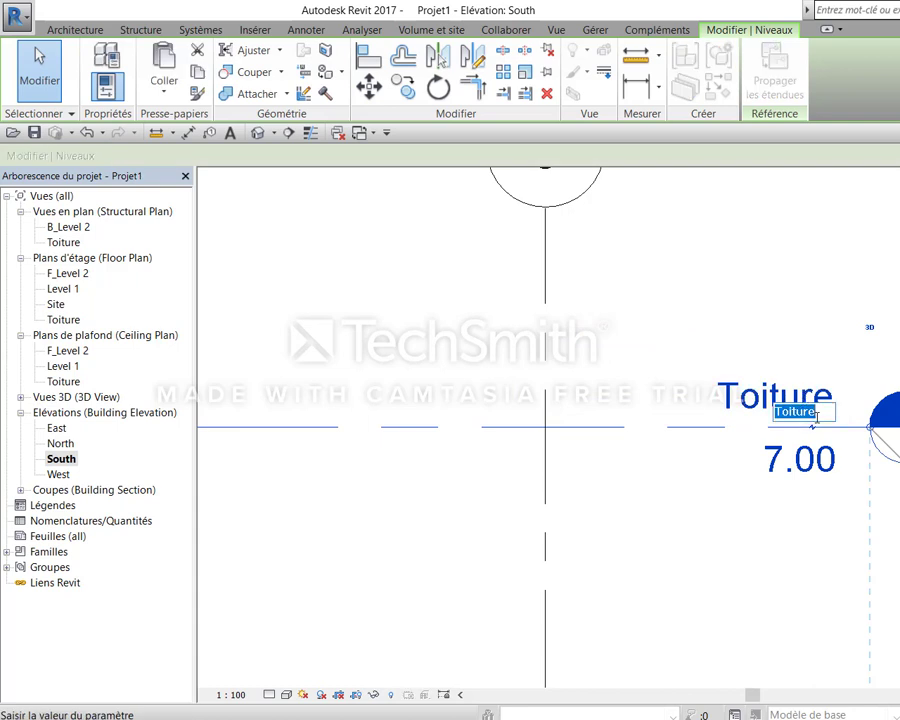
key("BackSpace")
key("BackSpace")
key("BackSpace")
type("errasse")
key("Return")
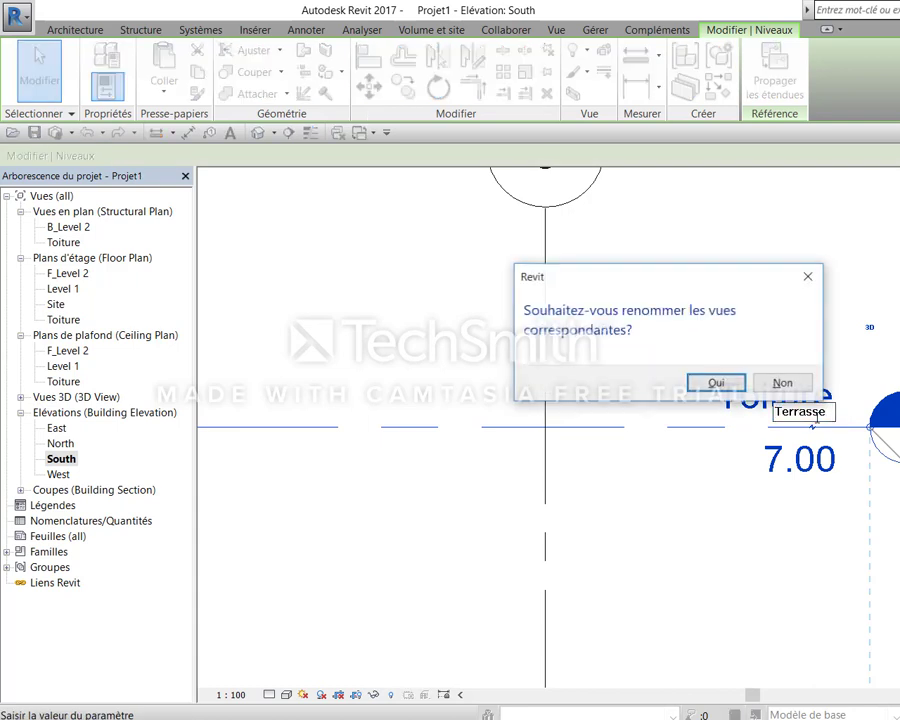
key("Return")
scroll(808, 414, "down", 3)
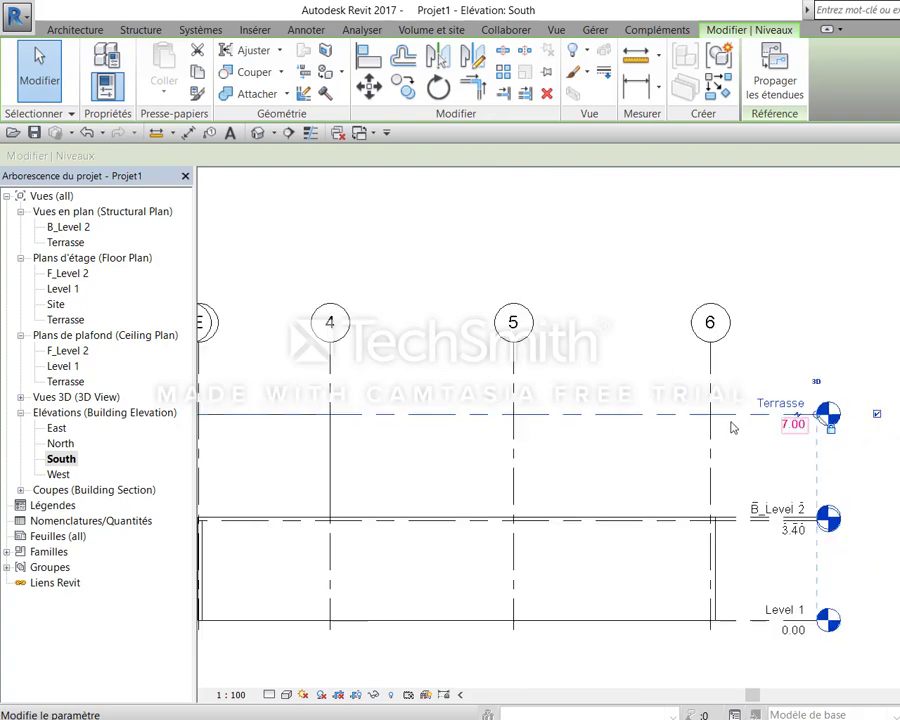
scroll(828, 454, "down", 1)
mouse_move(828, 454)
middle_mouse_down()
mouse_move(802, 468)
mouse_move(768, 436)
middle_mouse_up()
scroll(752, 430, "up", 2)
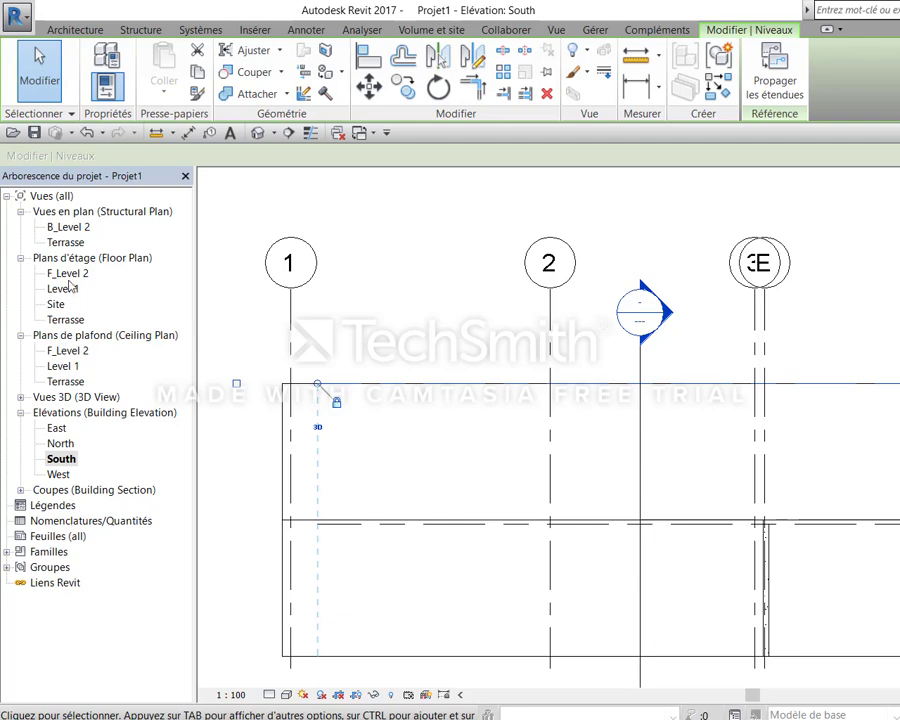
double_click(68, 320)
scroll(606, 380, "up", 3)
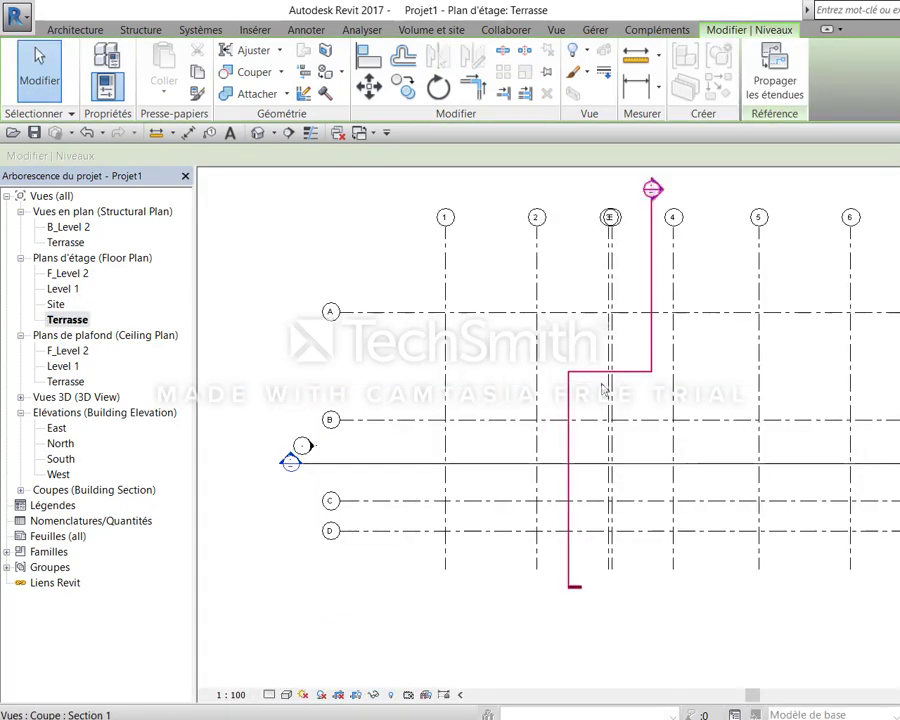
scroll(610, 420, "up", 1)
middle_click_drag(600, 415, 619, 432)
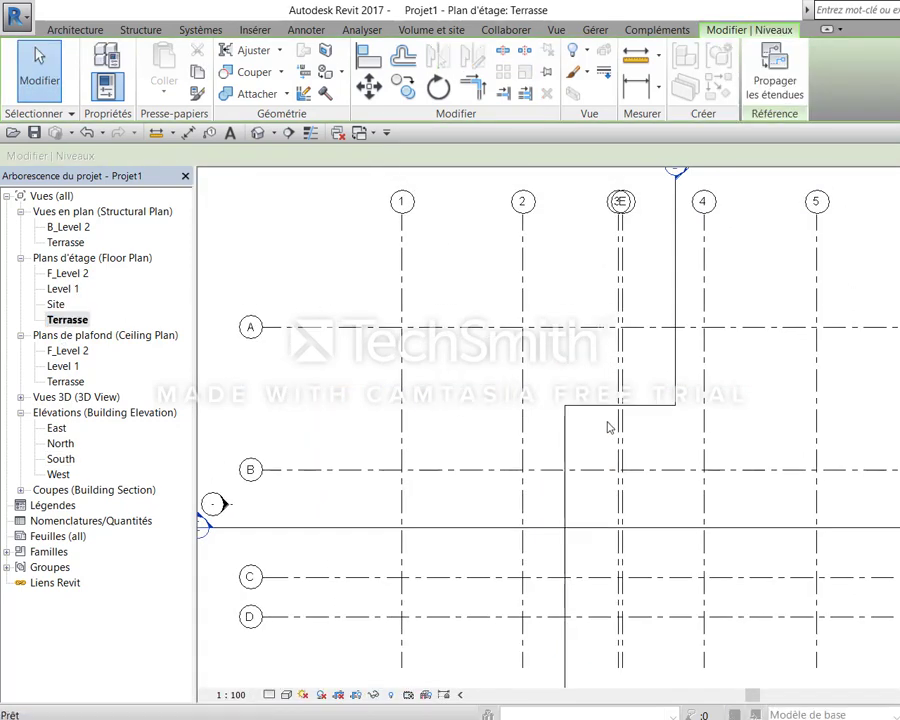
key("v")
key("g")
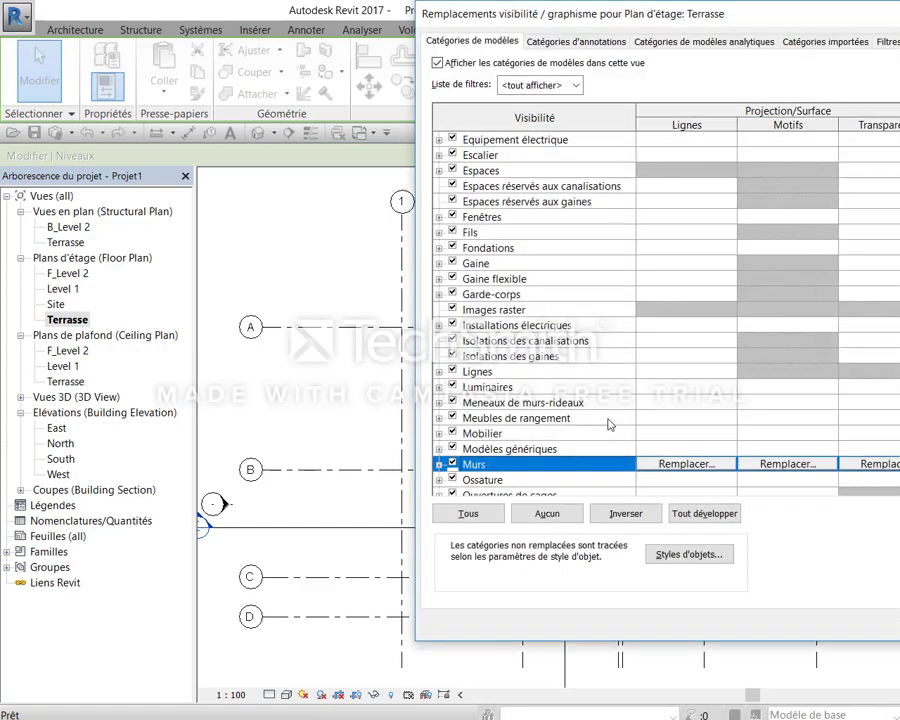
key("Return")
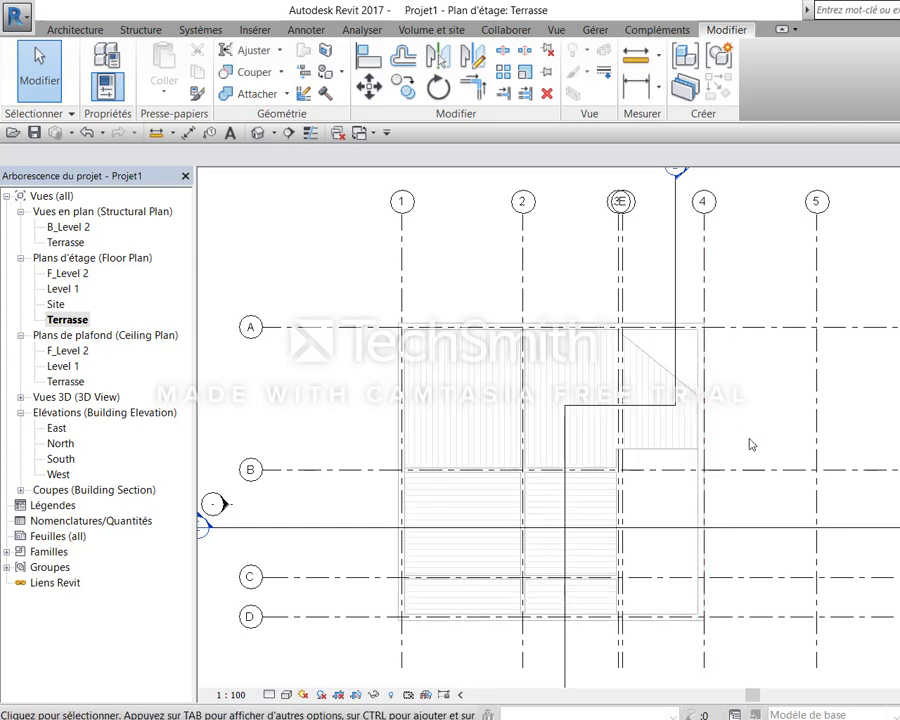
middle_click_drag(744, 440, 771, 443)
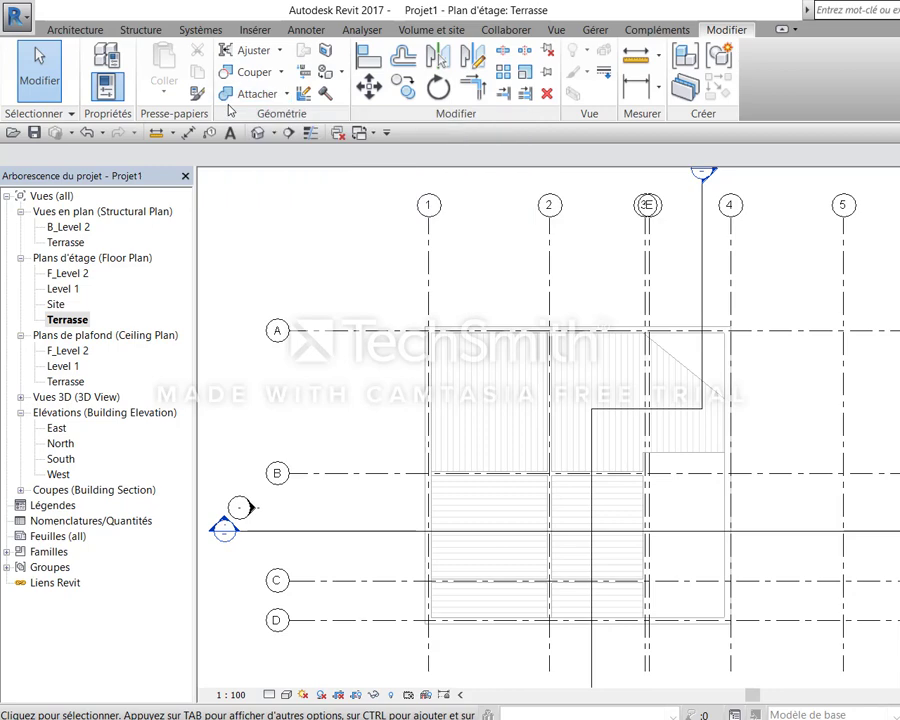
Start the Wall tool (WA) and duplicate the 25 cm wall type as 'Cloison simple 25cm Acrotère'
key("w")
key("a")
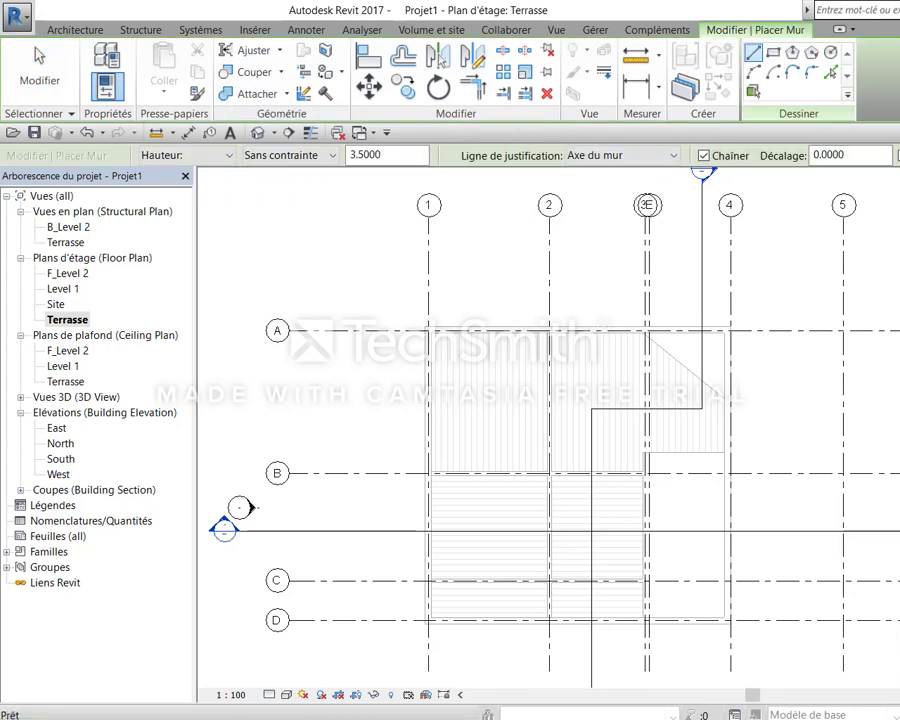
left_click(108, 88)
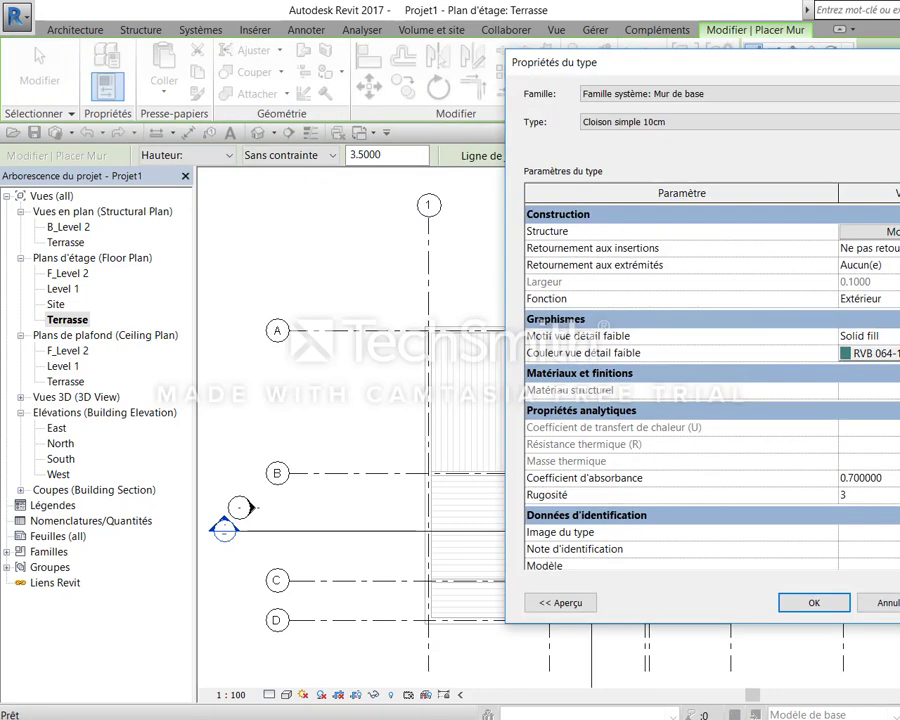
key("Return")
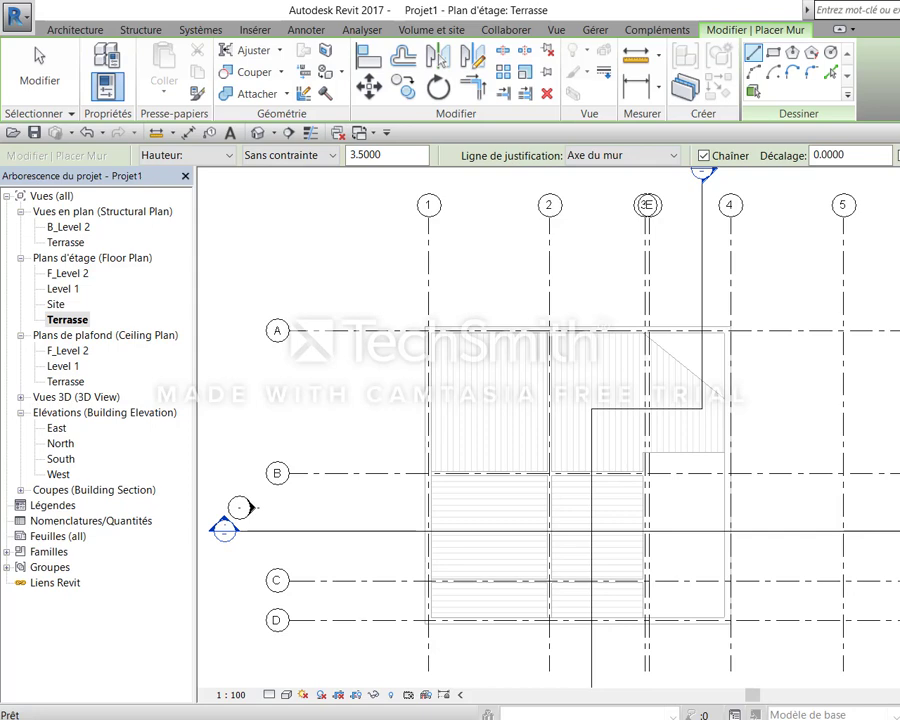
left_click(107, 86)
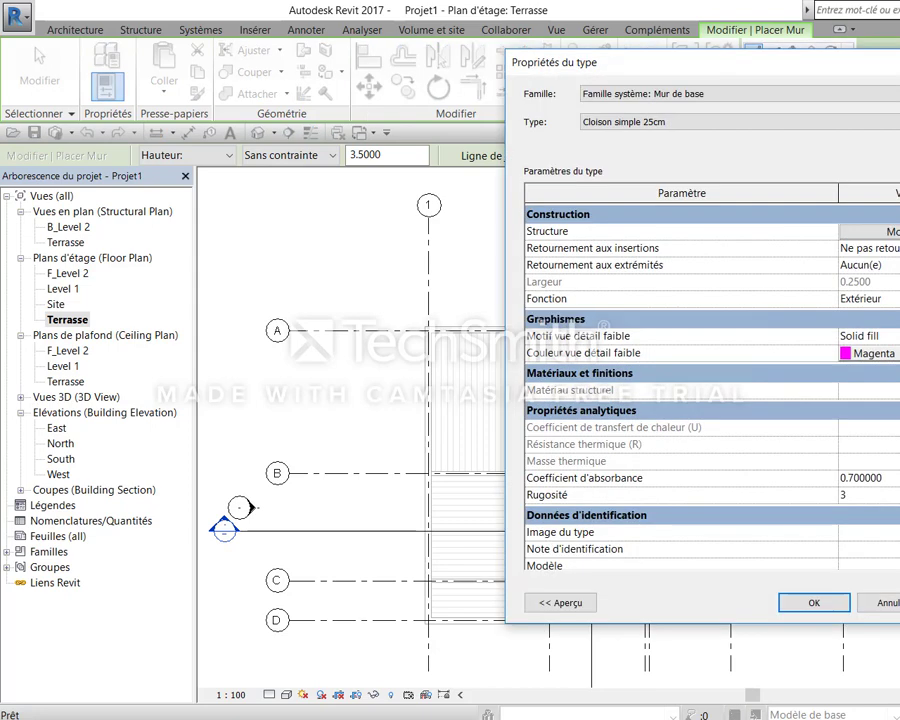
left_click(893, 122)
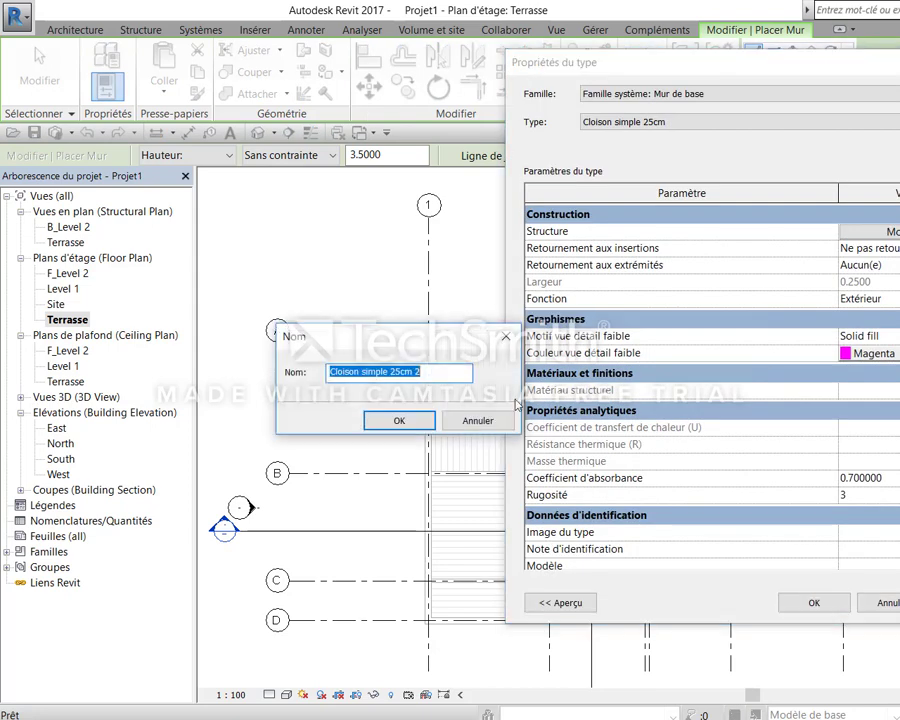
left_click(417, 372)
key("BackSpace")
type("A")
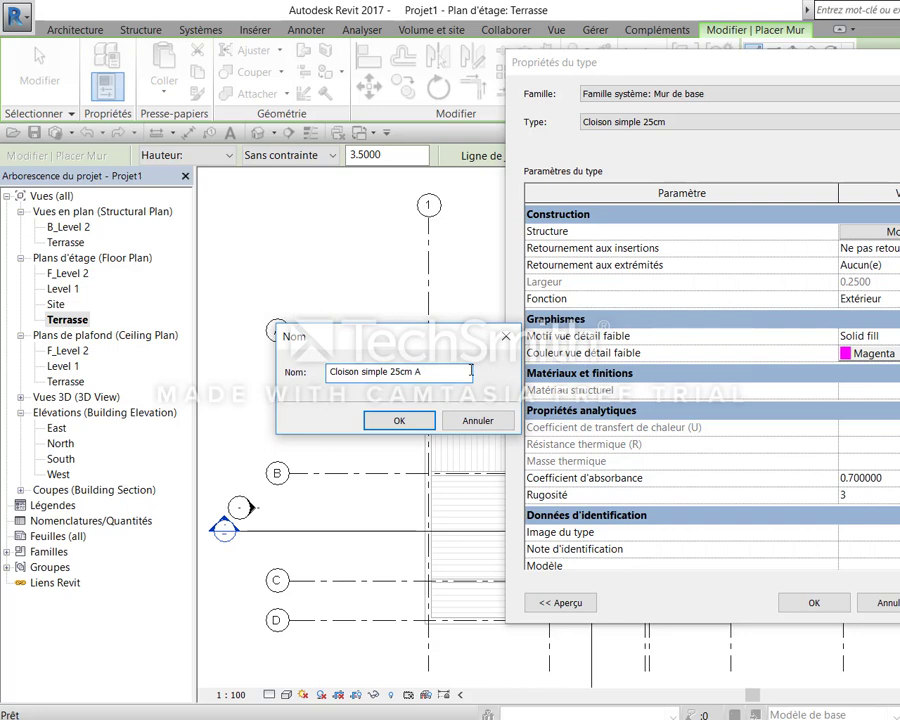
type("crot")
type("ère")
left_click(397, 424)
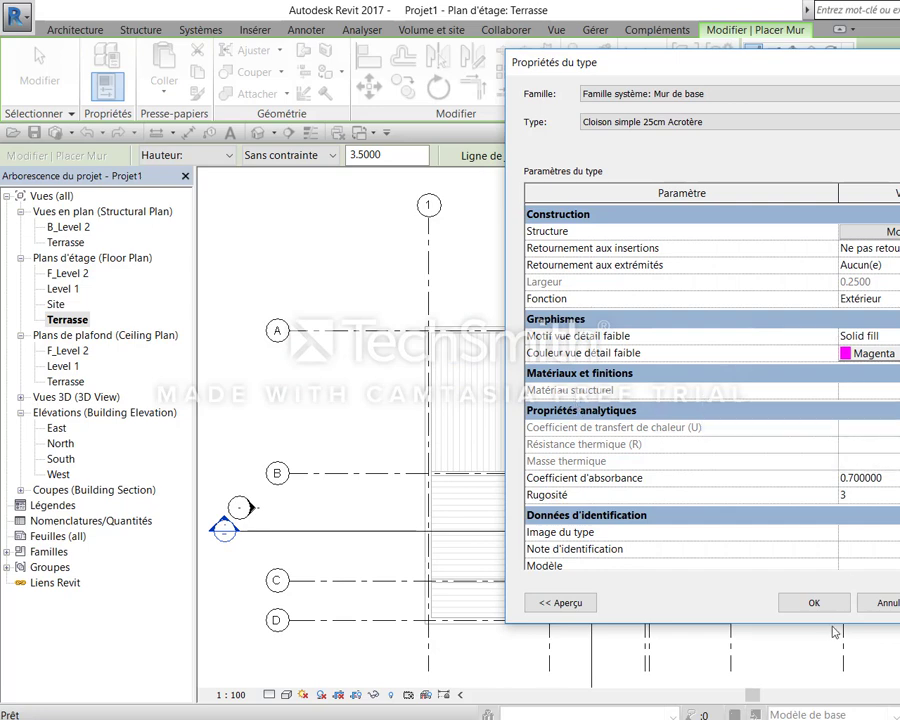
Set the new wall type's coarse fill colour to lavender
left_click(859, 335)
left_click(868, 353)
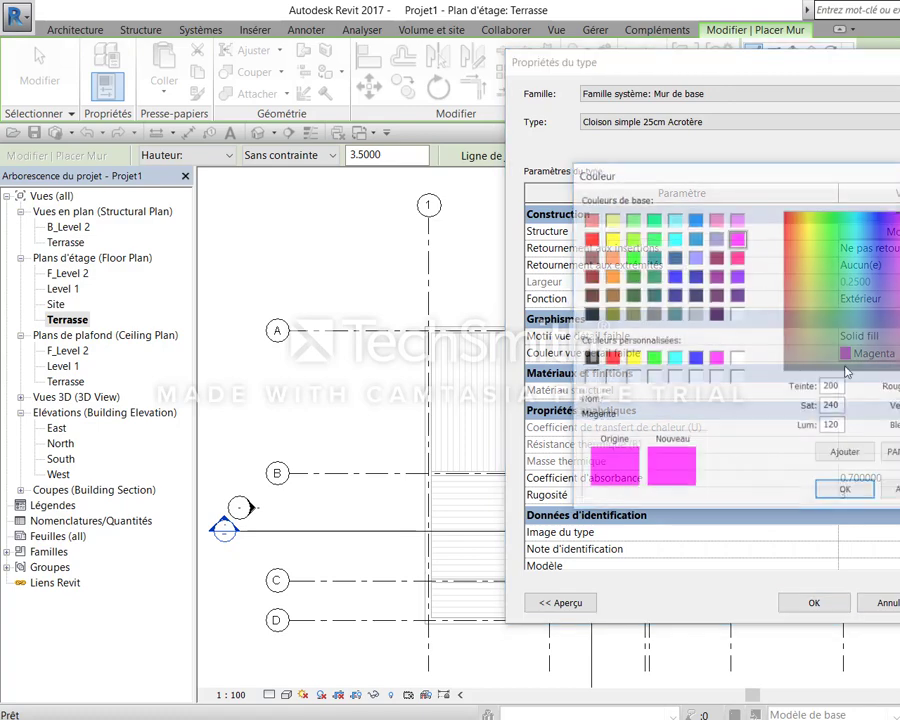
left_click(695, 257)
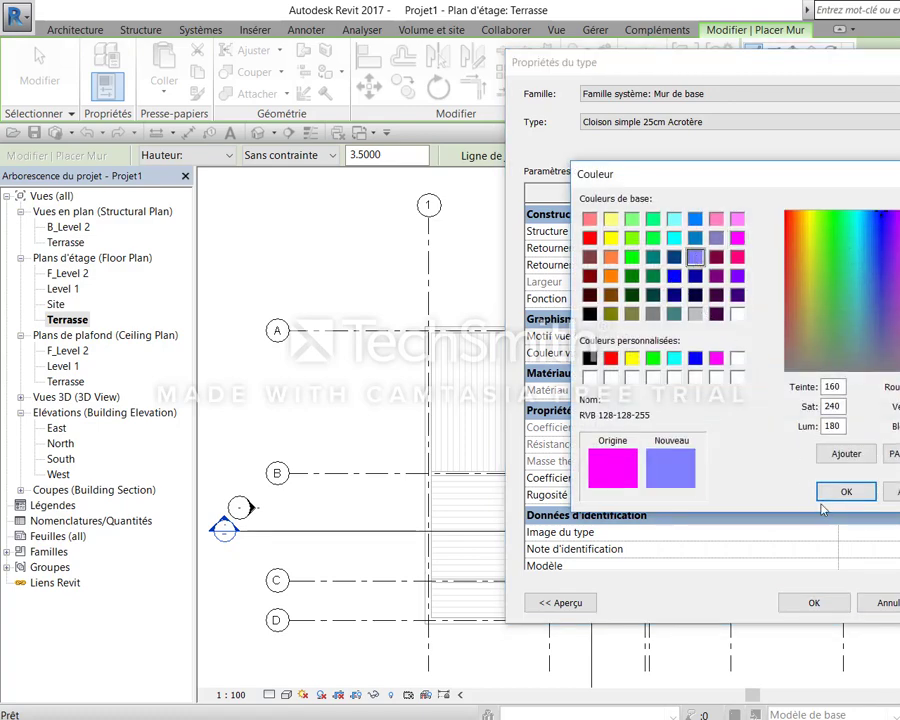
left_click(844, 491)
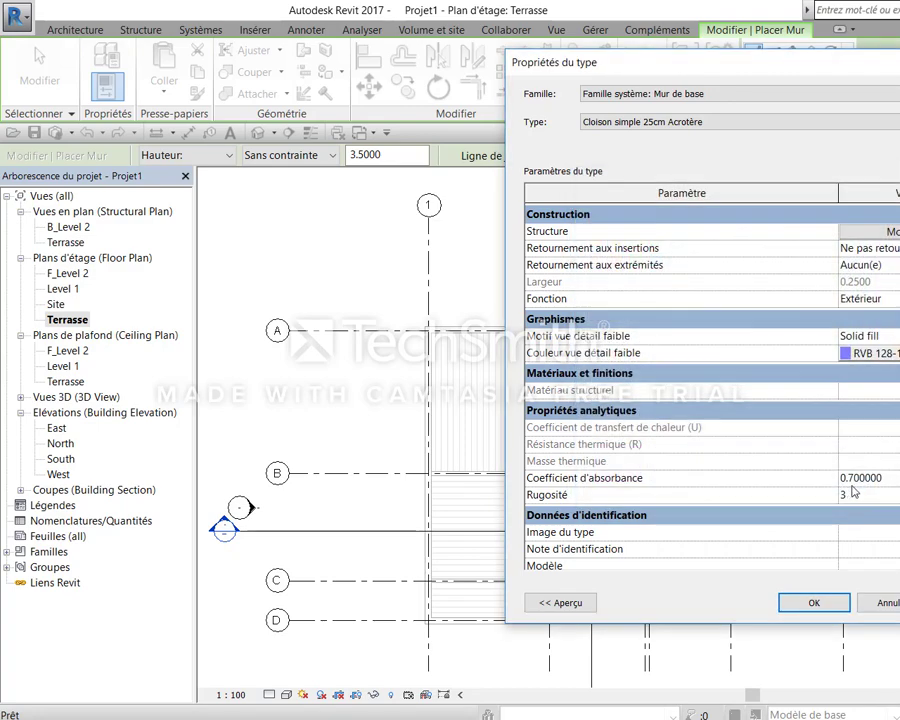
left_click(813, 602)
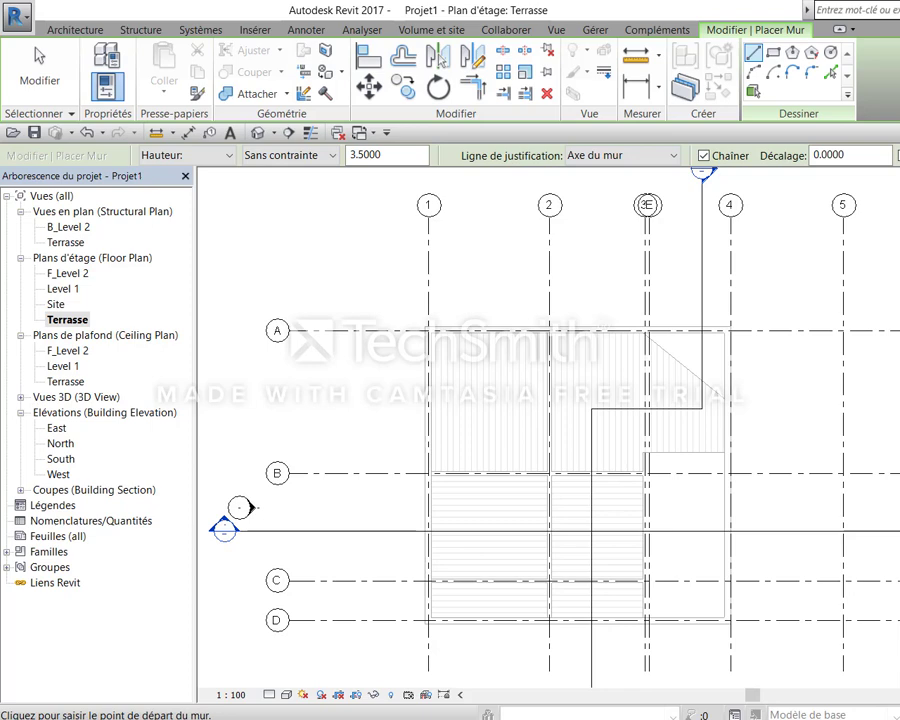
Draw a rectangle of 0.4 m high parapet walls from grid A/1, justified on the exterior face
type("0.4")
key("Return")
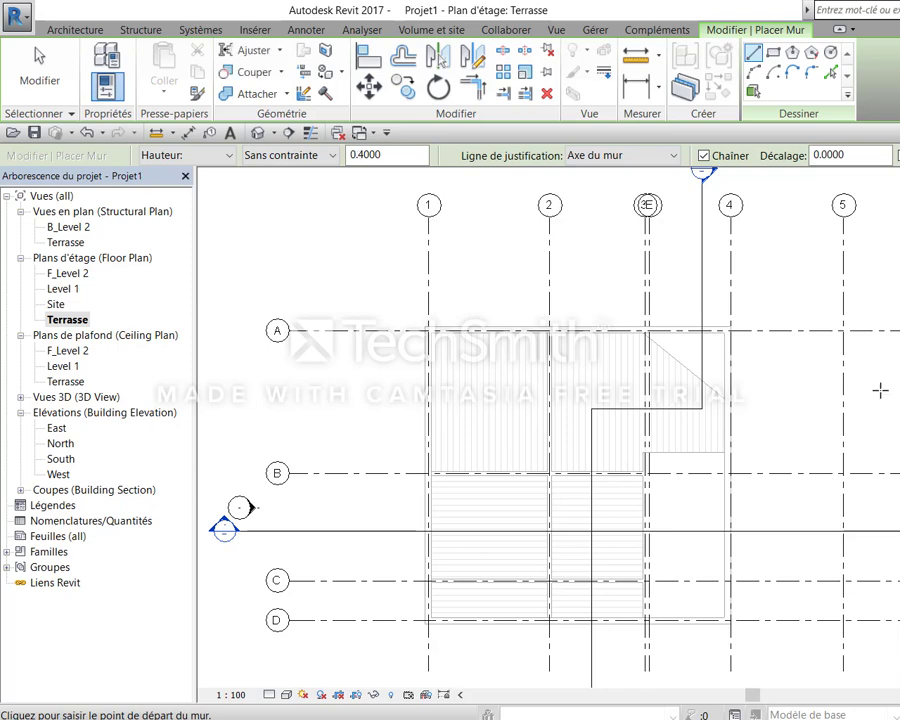
left_click(773, 52)
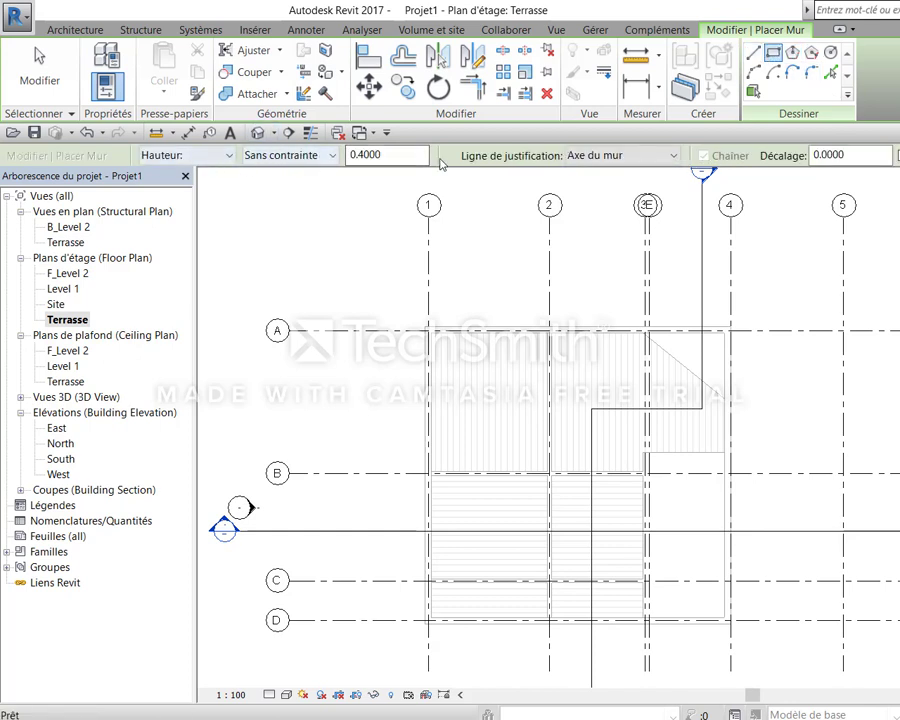
left_click(620, 155)
left_click(602, 198)
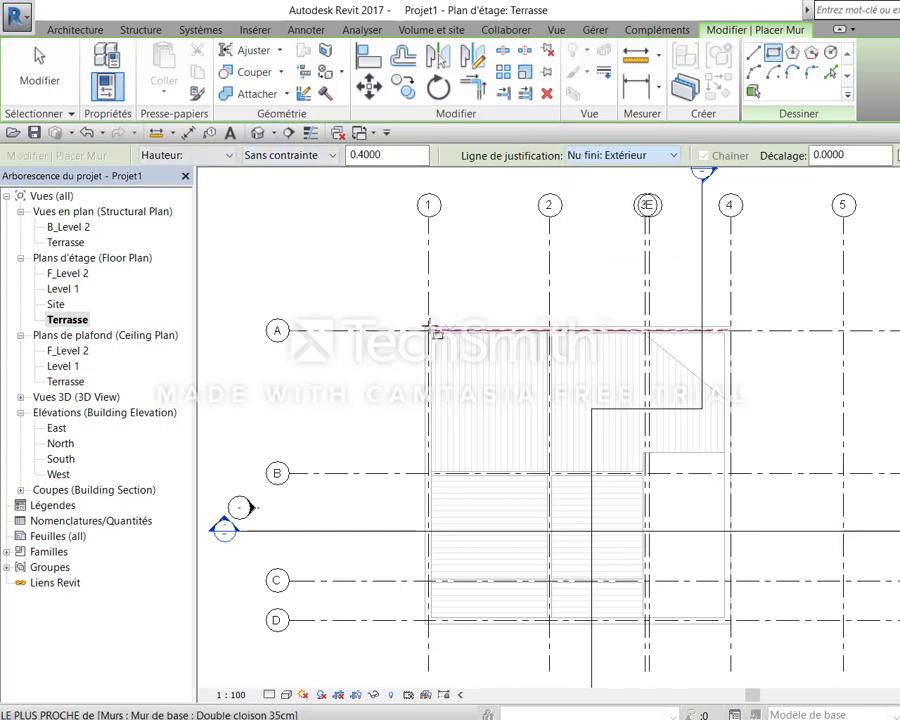
left_click(428, 329)
scroll(742, 652, "up", 2)
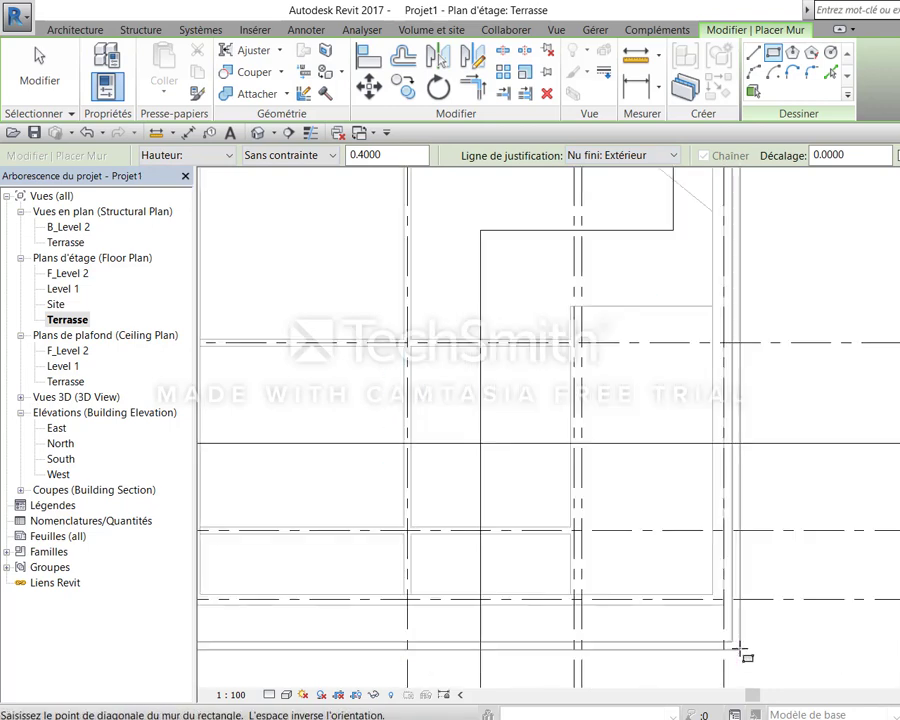
left_click(717, 583)
scroll(760, 565, "up", 2)
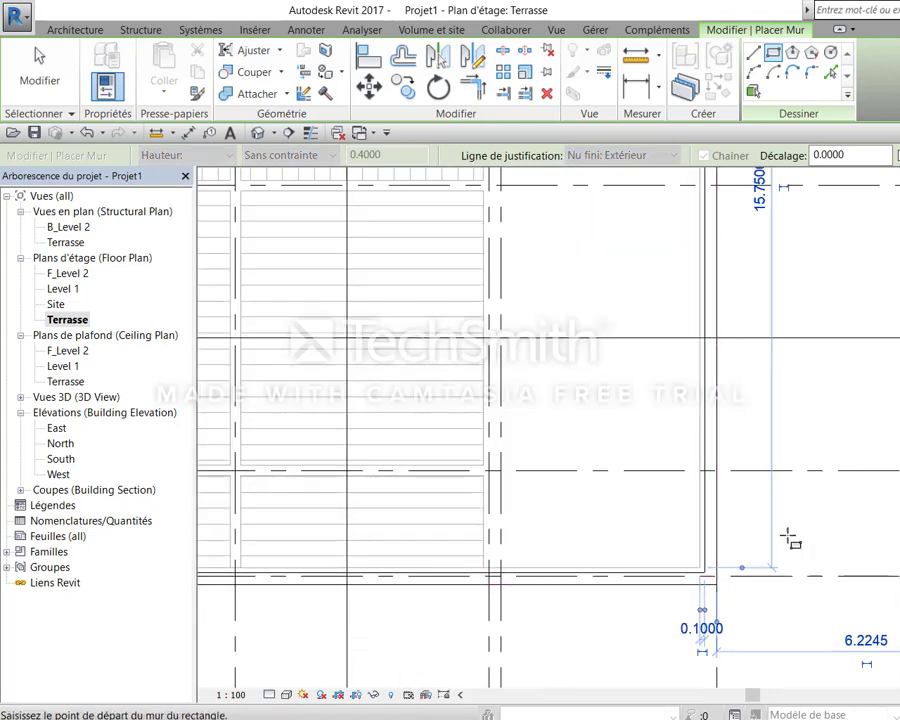
scroll(790, 540, "down", 3)
left_click(40, 68)
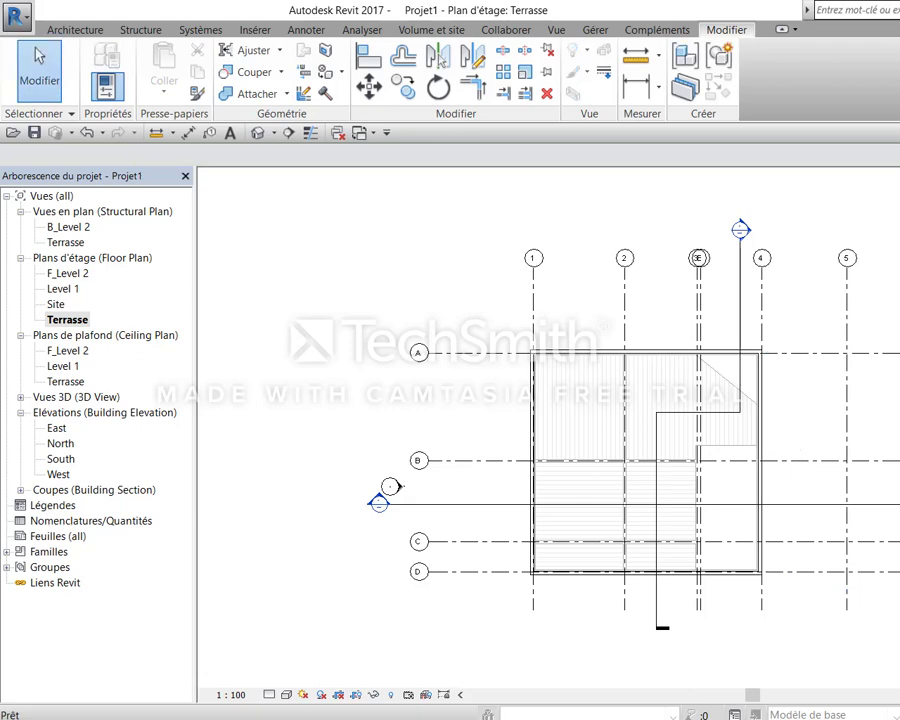
Toggle Thin Lines (TL) so the walls show their thick line weights
scroll(780, 500, "up", 3)
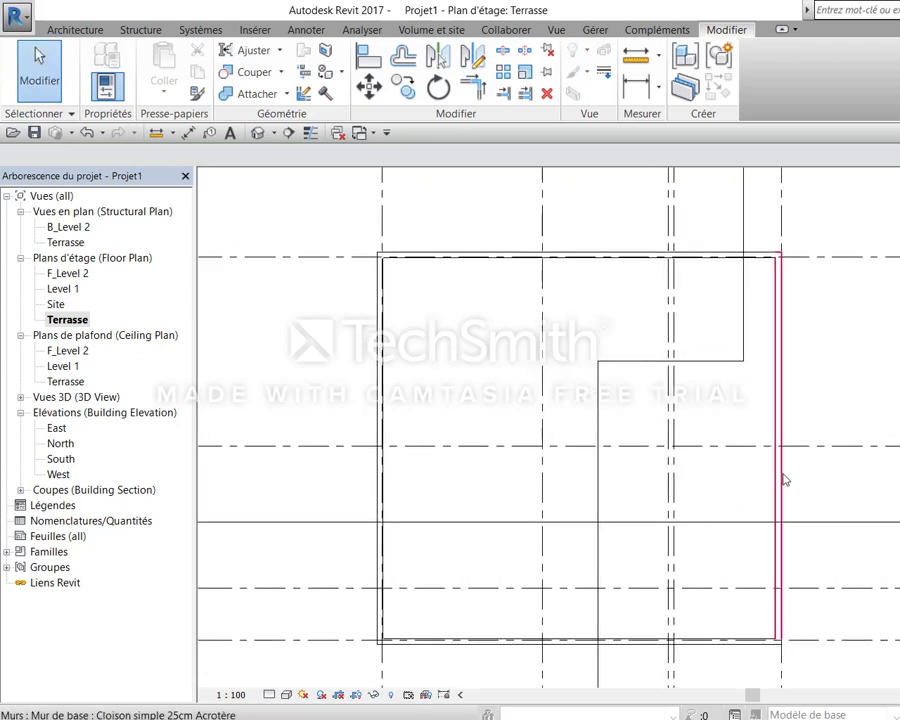
key("t")
key("l")
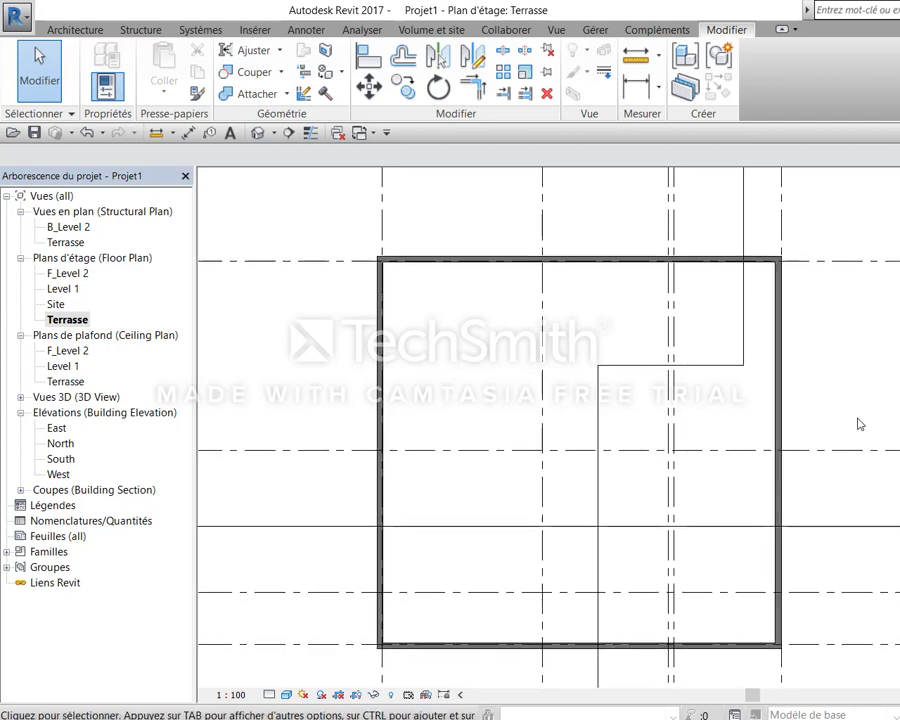
scroll(858, 424, "down", 2)
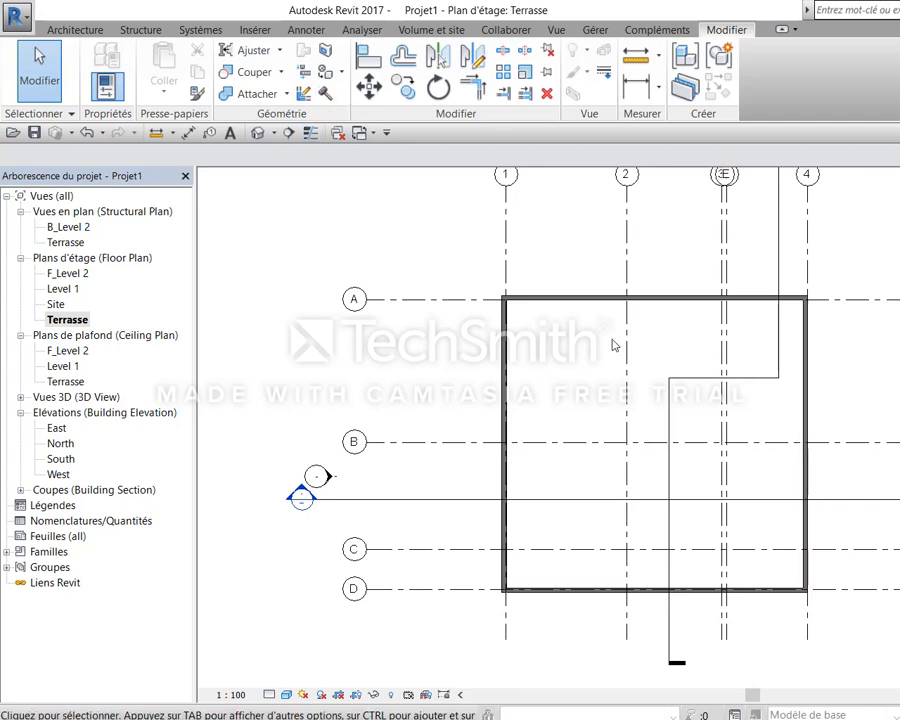
scroll(612, 342, "up", 2)
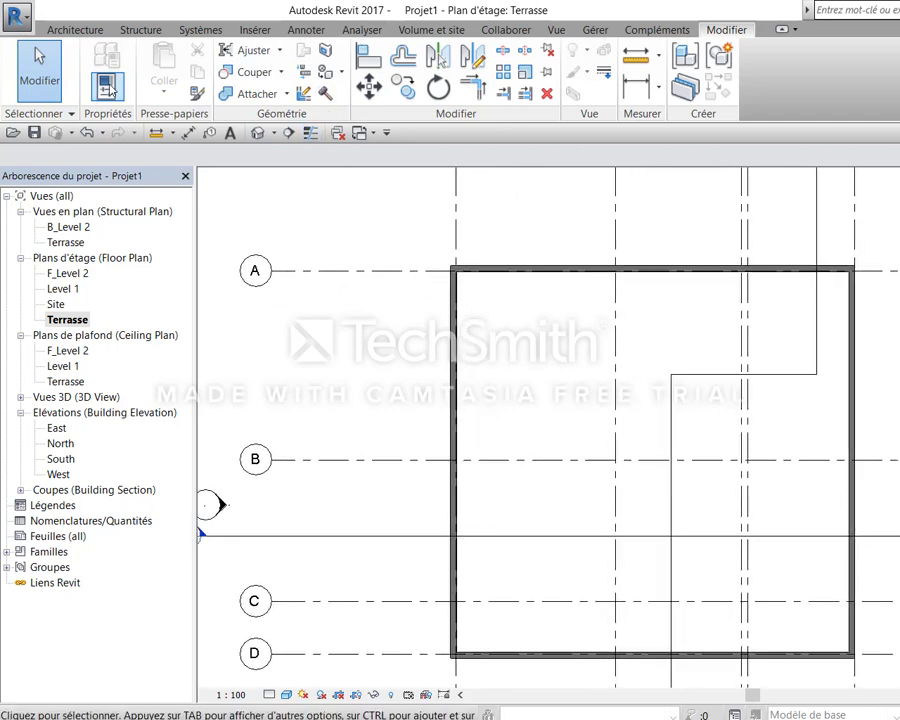
Sketch a rectangular floor between the parapet wall corners and finish it without attaching walls
left_click(75, 29)
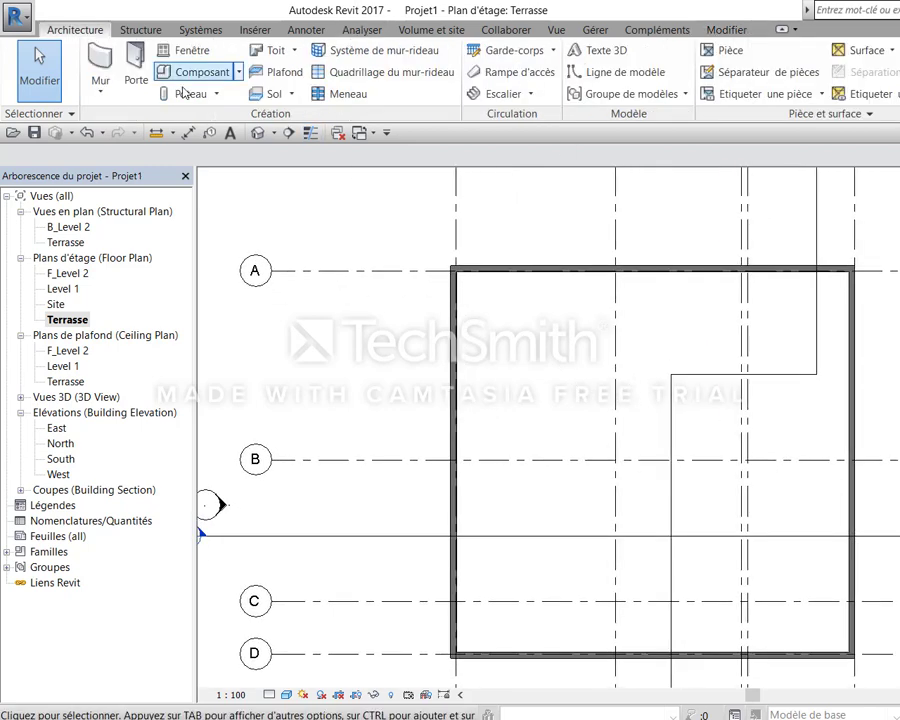
left_click(272, 94)
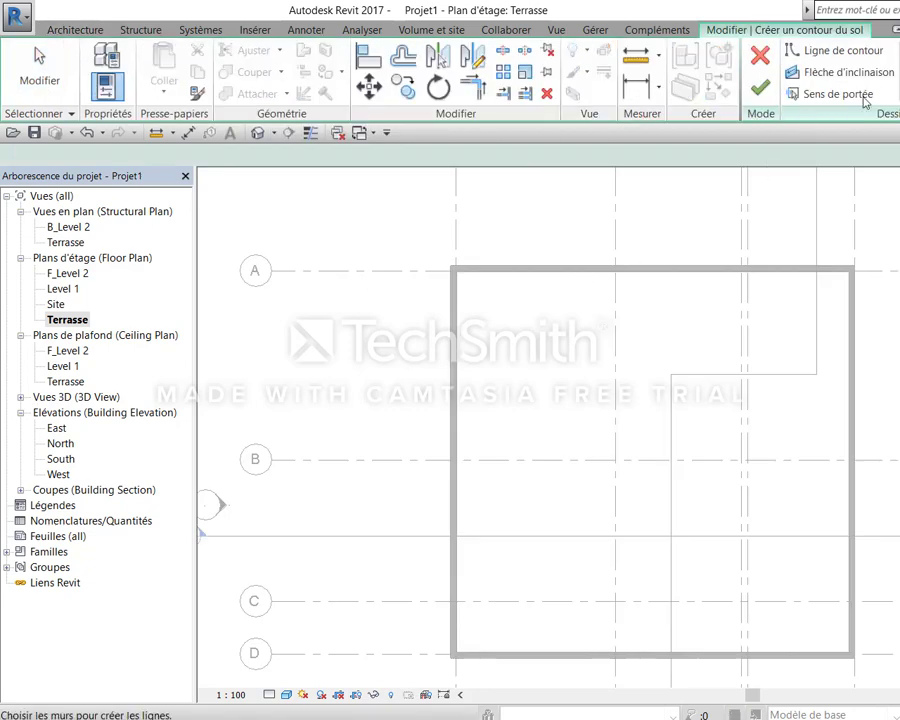
left_click(452, 268)
left_click(854, 656)
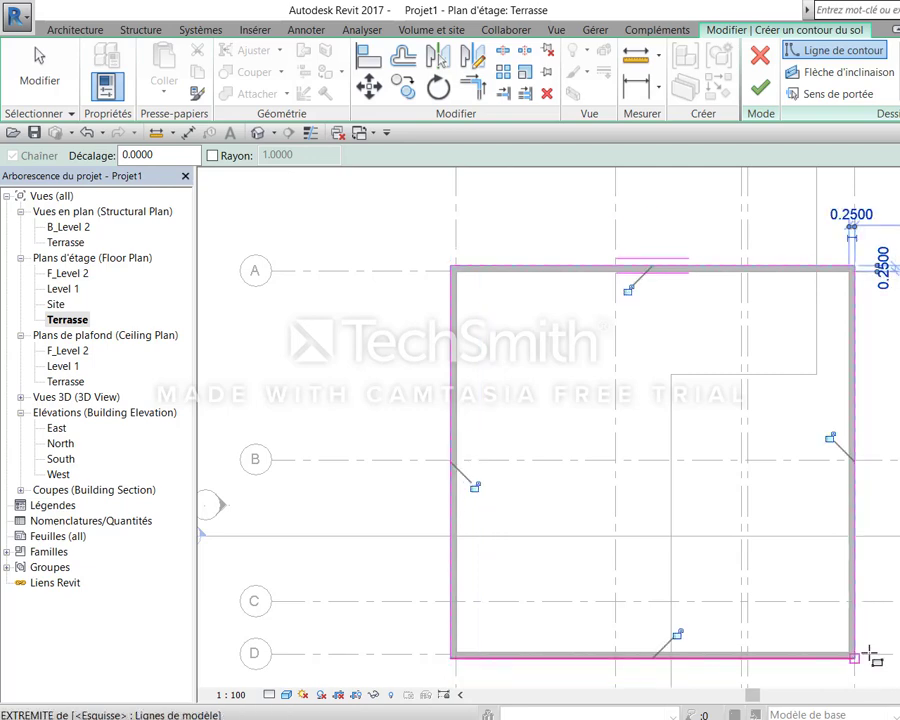
left_click(758, 92)
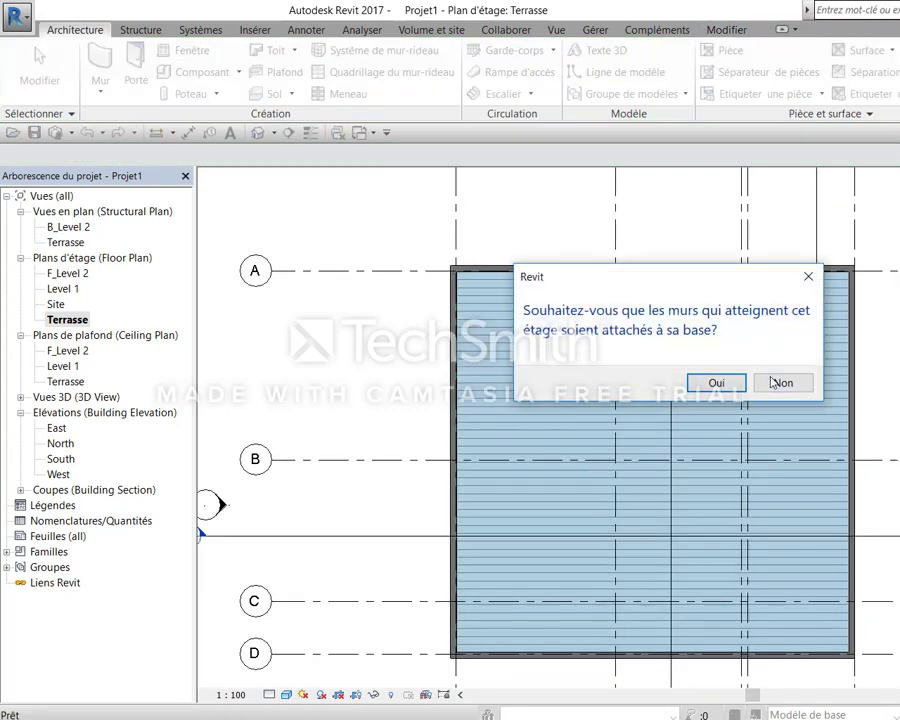
left_click(717, 380)
Reset Temporary Hide/Isolate so the previously hidden floors show again
left_click(396, 382)
left_click(524, 366)
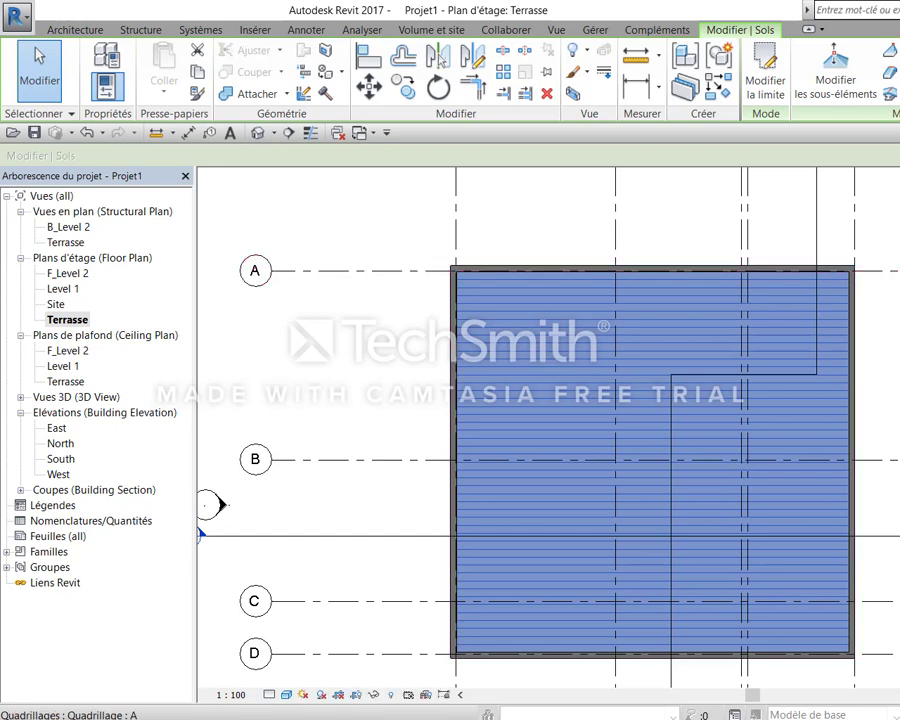
key("Escape")
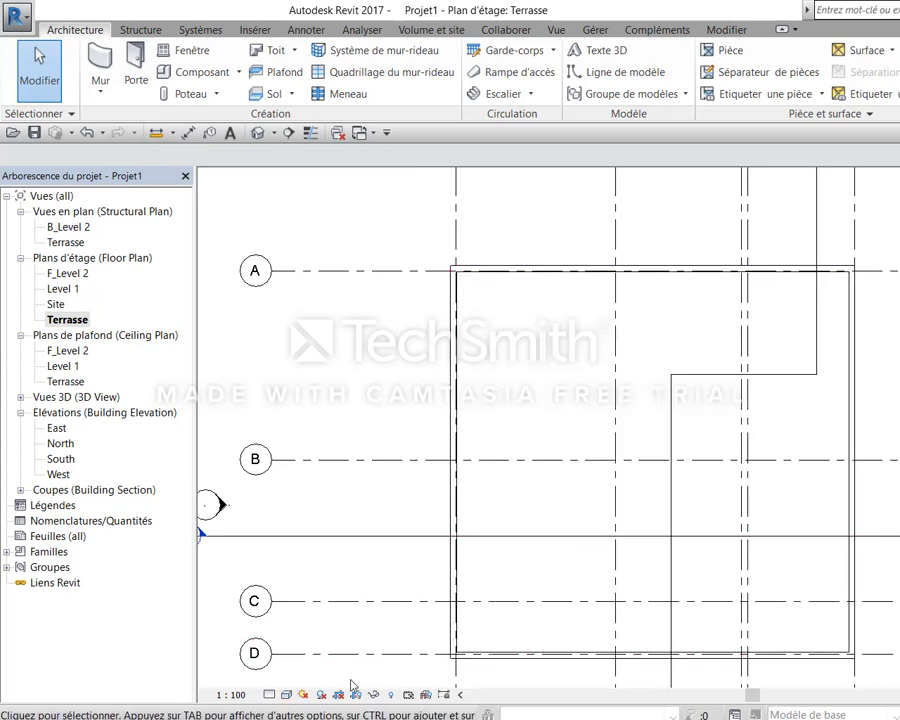
left_click(322, 698)
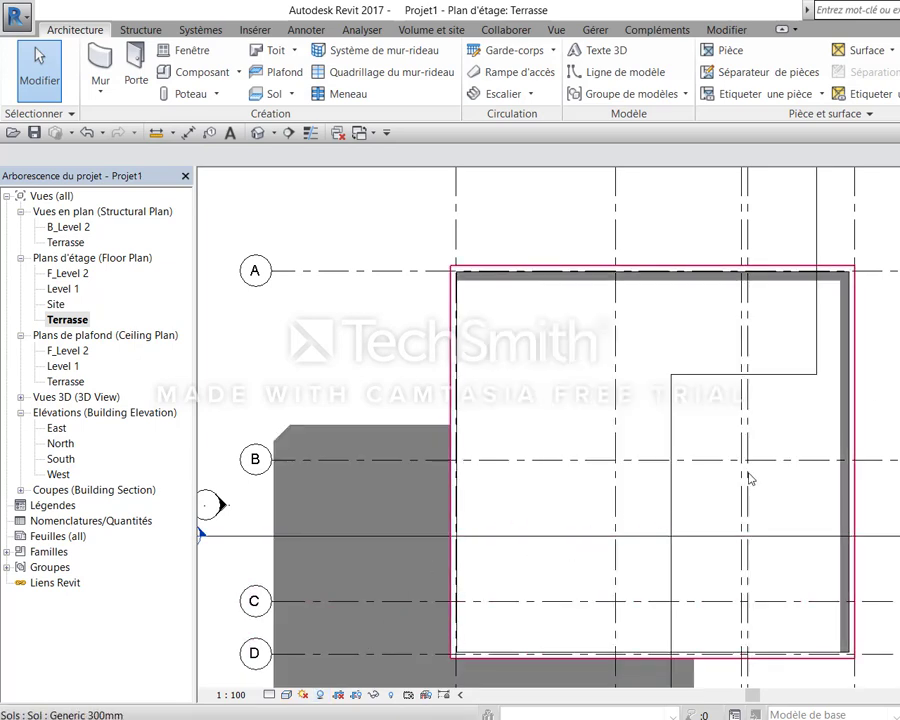
Open the South elevation and set its Graphic Display background to Dégradé
left_click(62, 460)
double_click(62, 460)
scroll(820, 448, "down", 2)
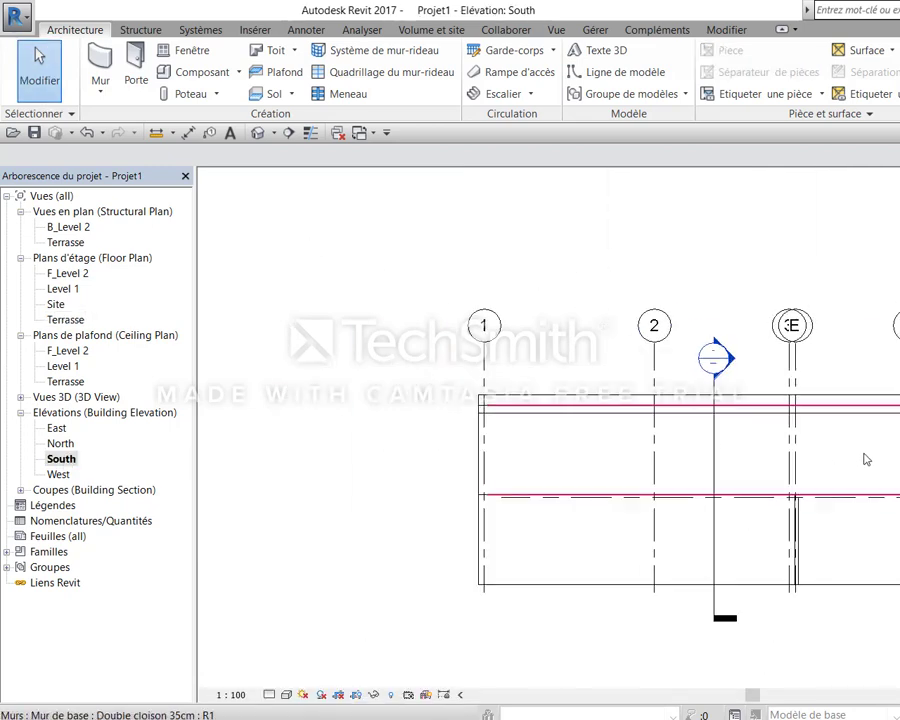
middle_click_drag(860, 456, 684, 476)
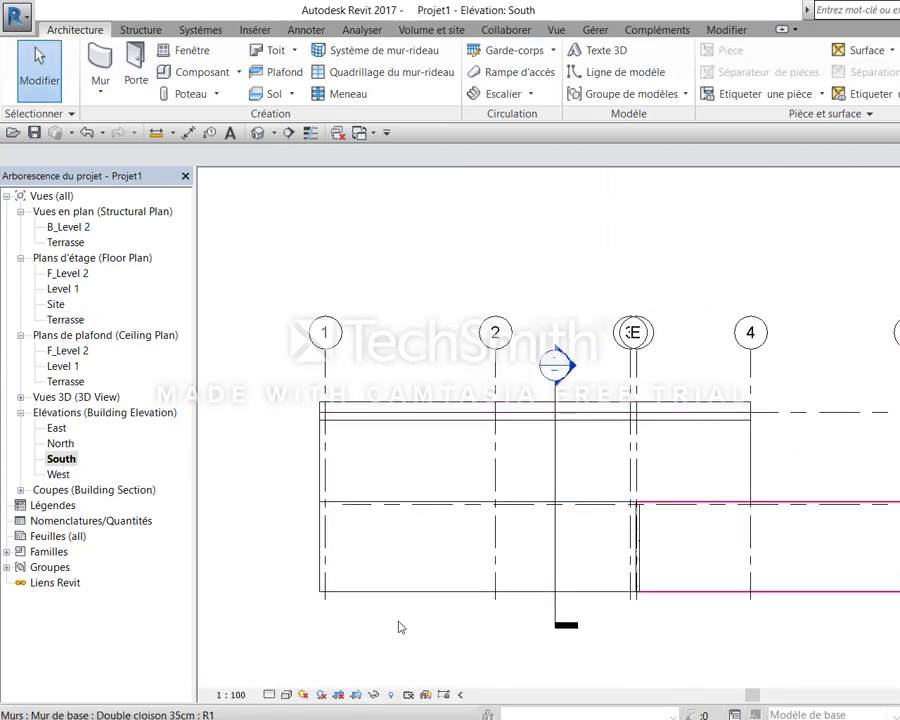
left_click(287, 694)
left_click(345, 565)
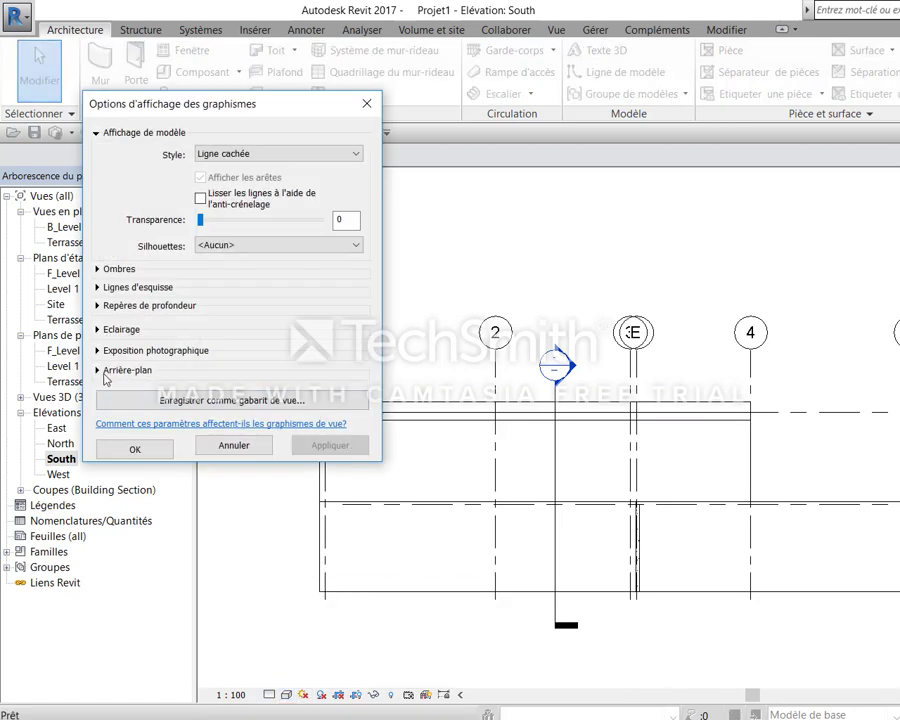
left_click(100, 370)
left_click(222, 388)
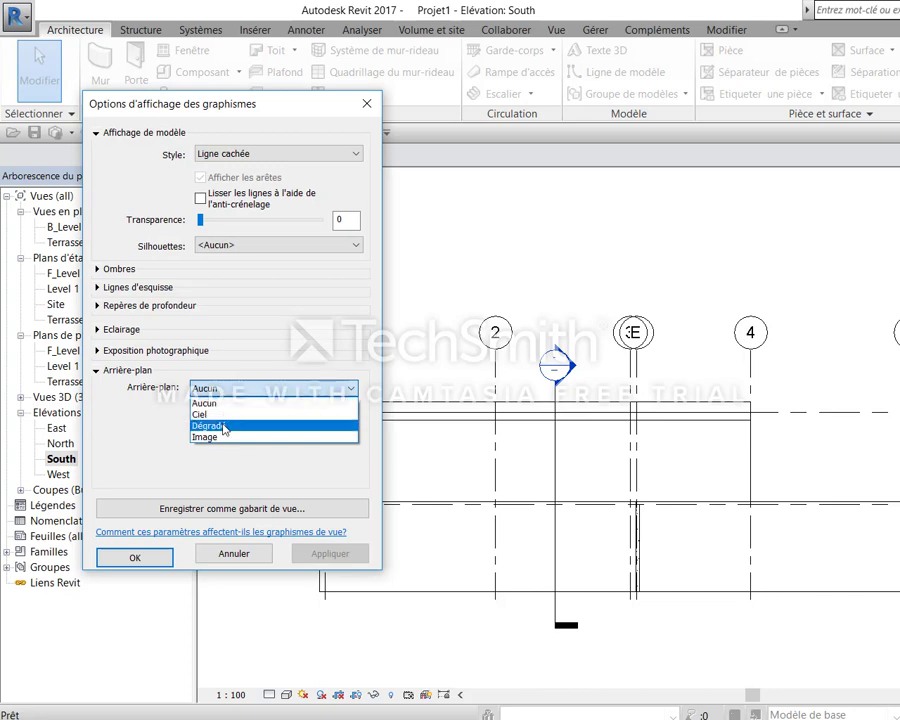
left_click(223, 425)
left_click(157, 562)
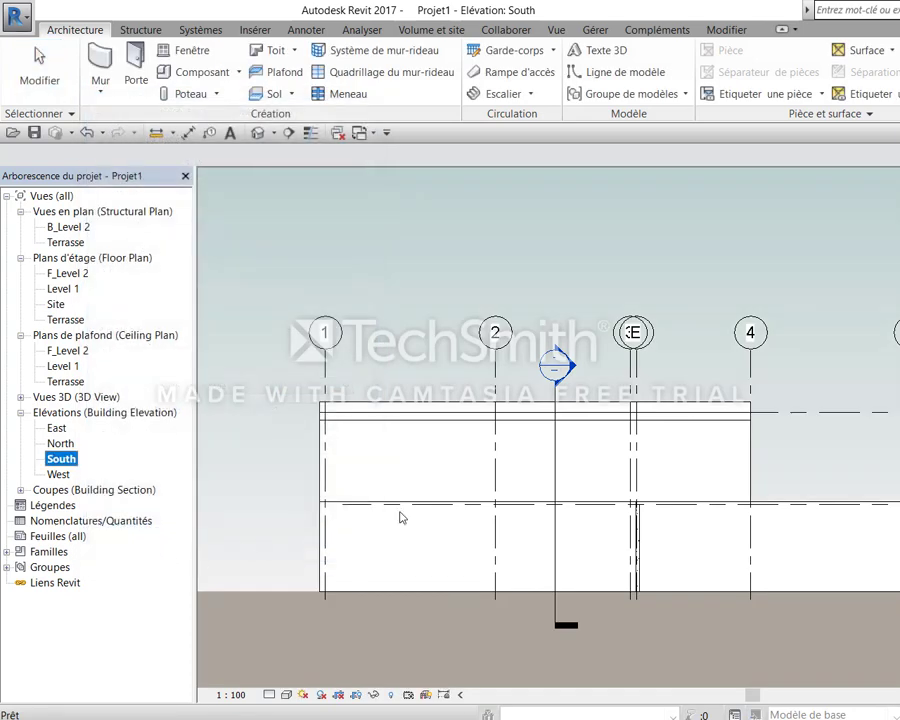
Hide the grid lines and level lines in the South elevation with VH
scroll(725, 445, "up", 2)
scroll(756, 402, "up", 3)
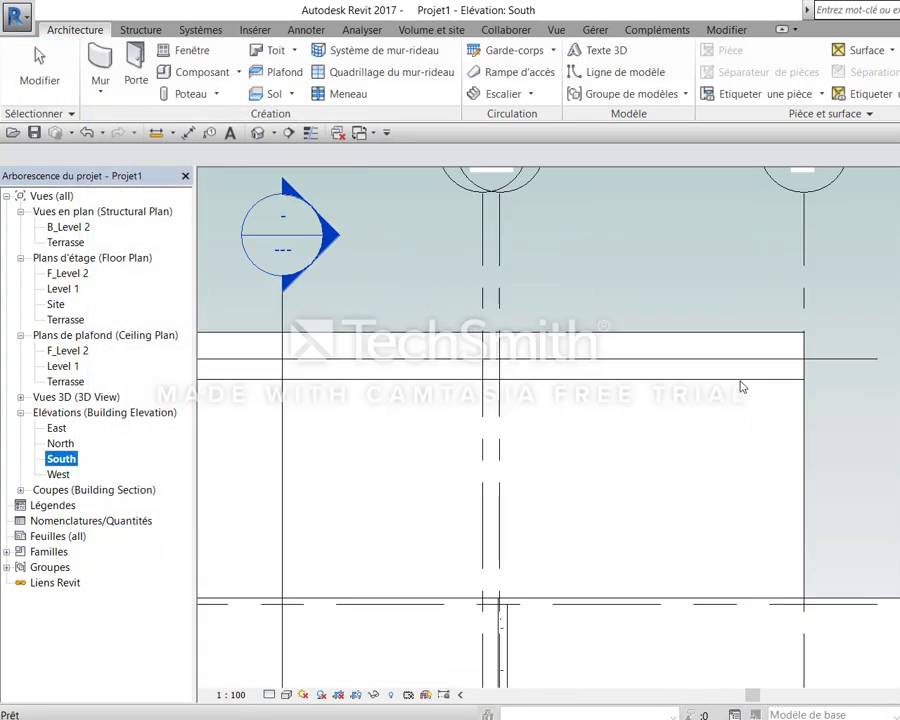
scroll(742, 387, "down", 3)
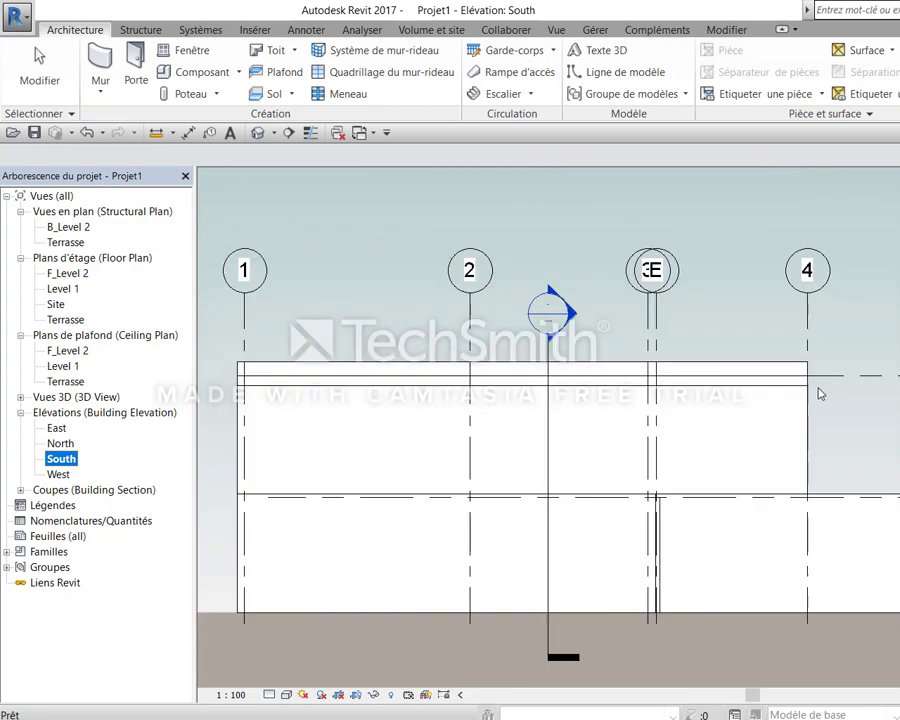
left_click(808, 336)
key("v")
key("h")
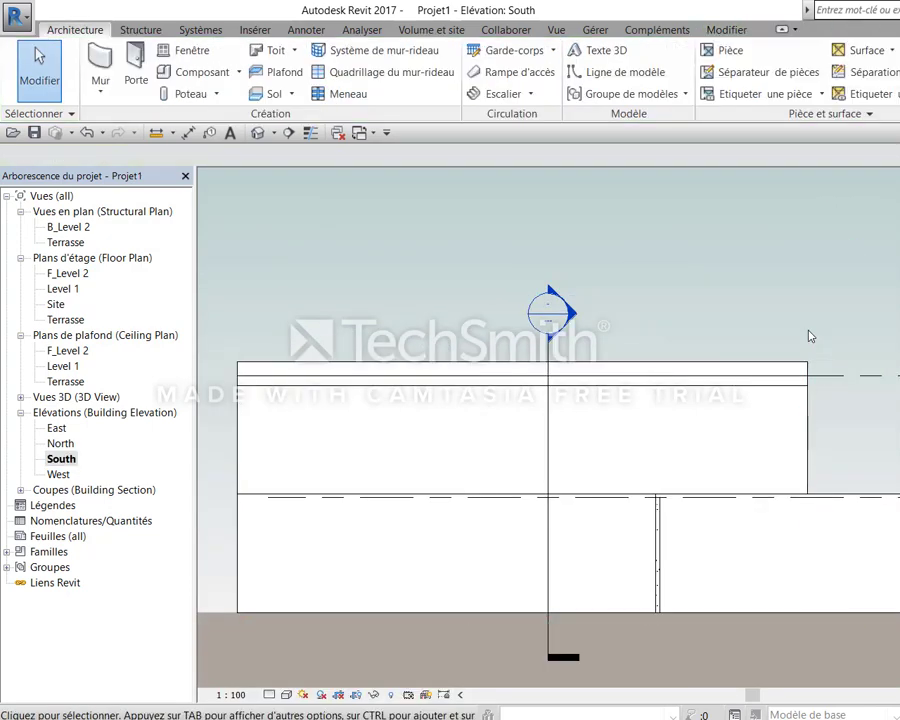
left_click(828, 379)
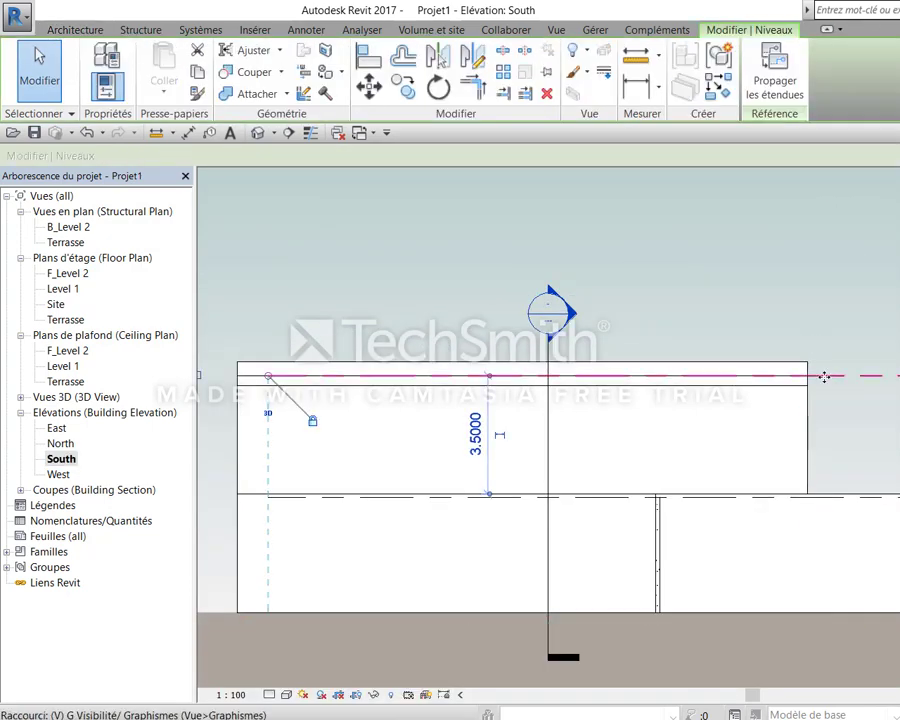
key("v")
key("h")
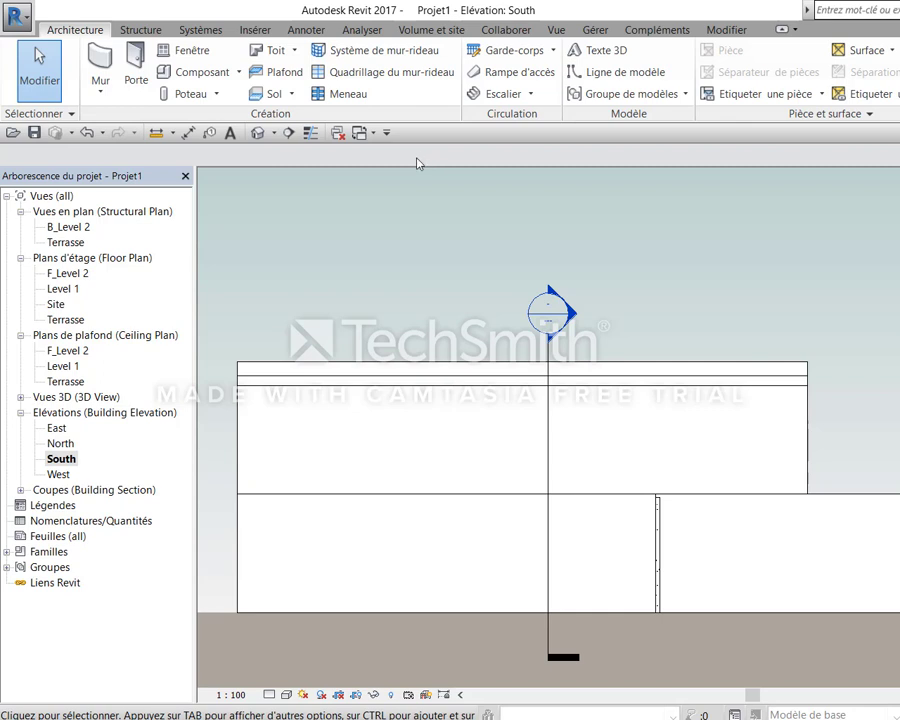
In the 3D view, hide the slab edge on the roof block's front face using <Lignes invisibles> Linework
left_click(258, 132)
scroll(657, 396, "down", 5)
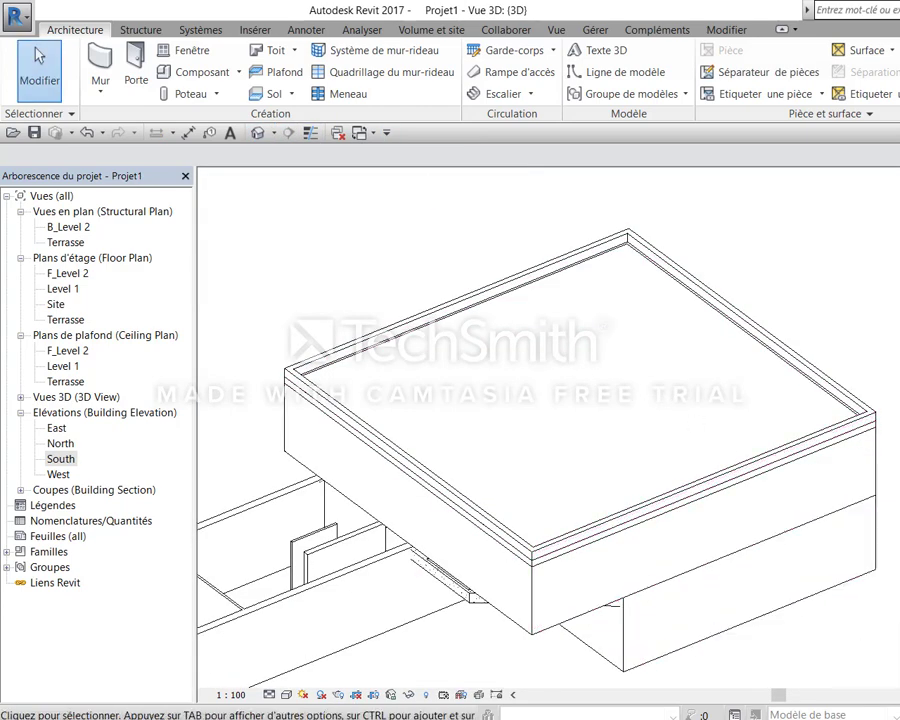
scroll(880, 480, "up", 2)
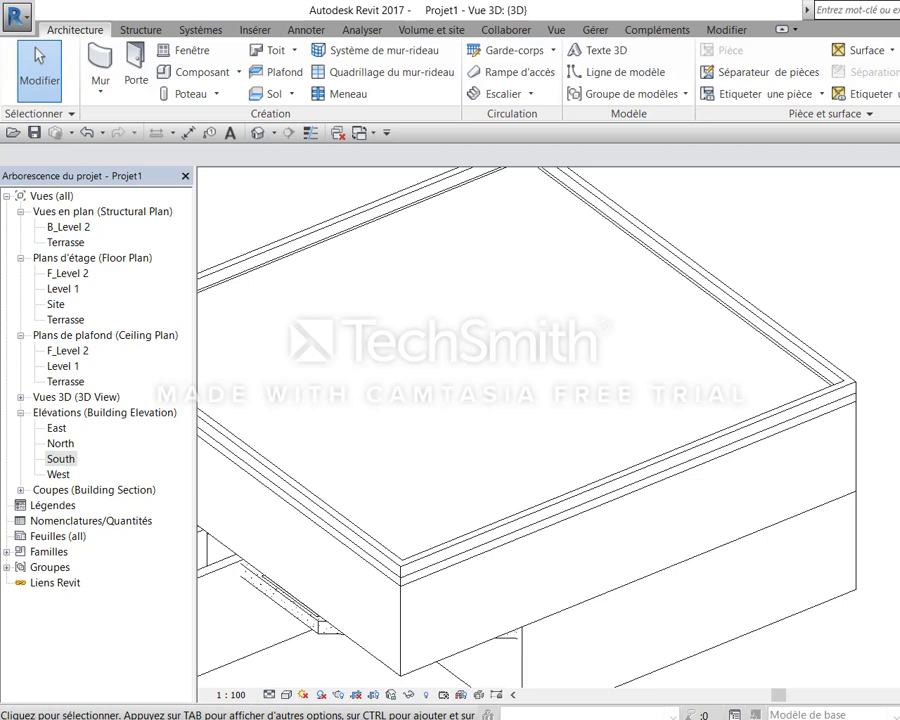
left_click(731, 30)
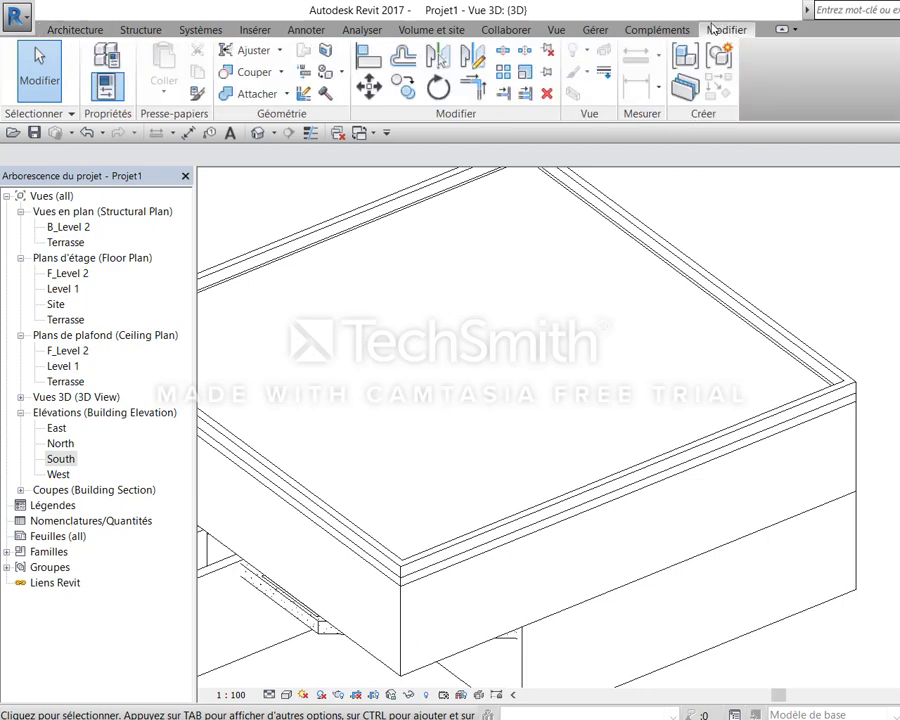
left_click(605, 74)
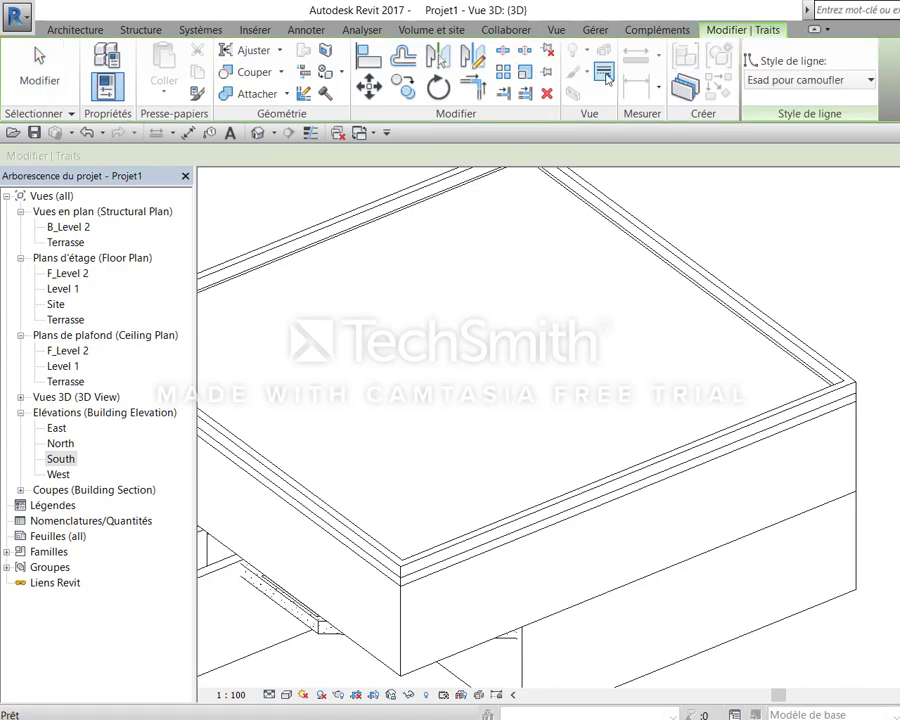
left_click(780, 80)
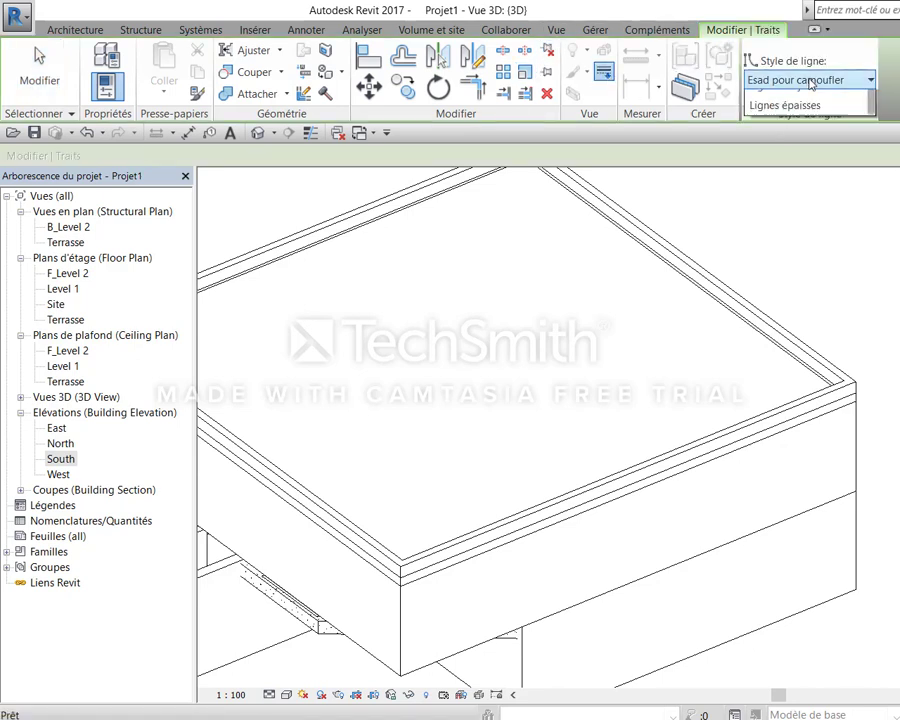
left_click(794, 178)
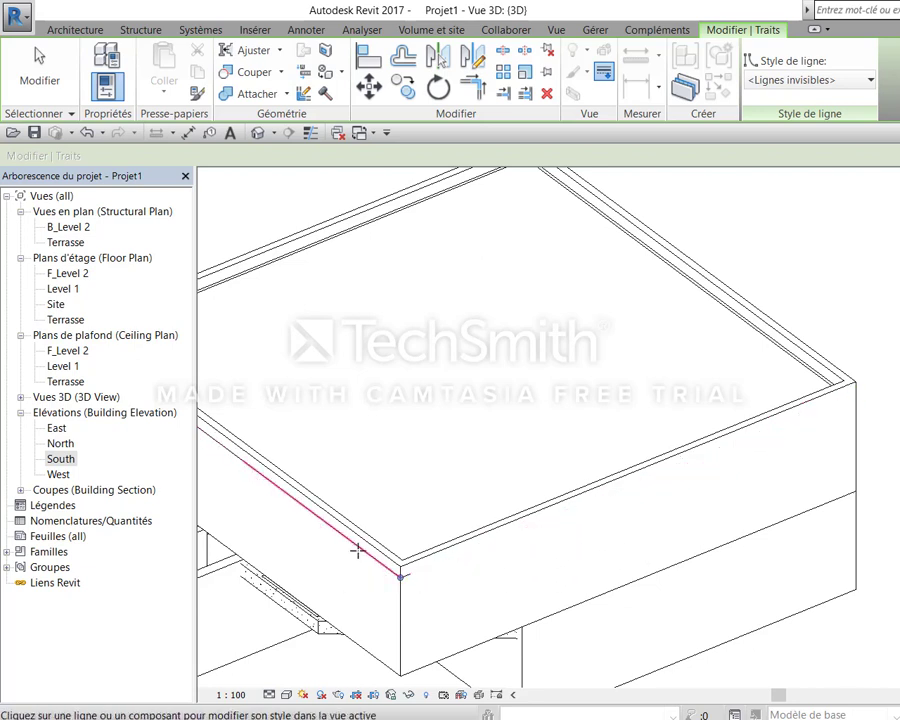
mouse_move(659, 440)
middle_mouse_down("shift")
mouse_move(557, 514)
mouse_move(450, 482)
middle_mouse_up("shift")
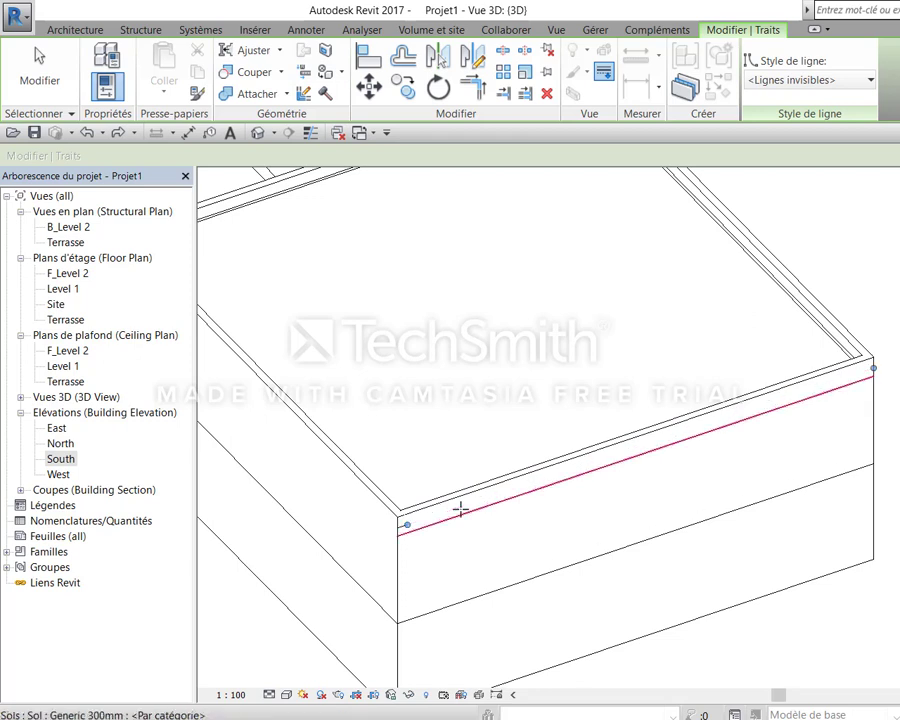
left_click(462, 510)
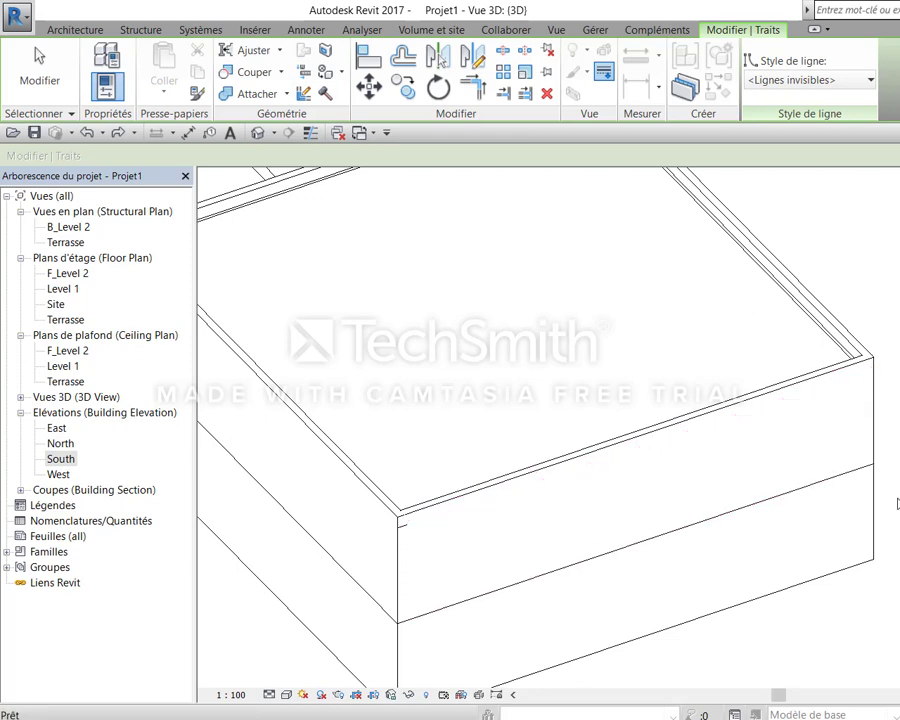
key("Escape")
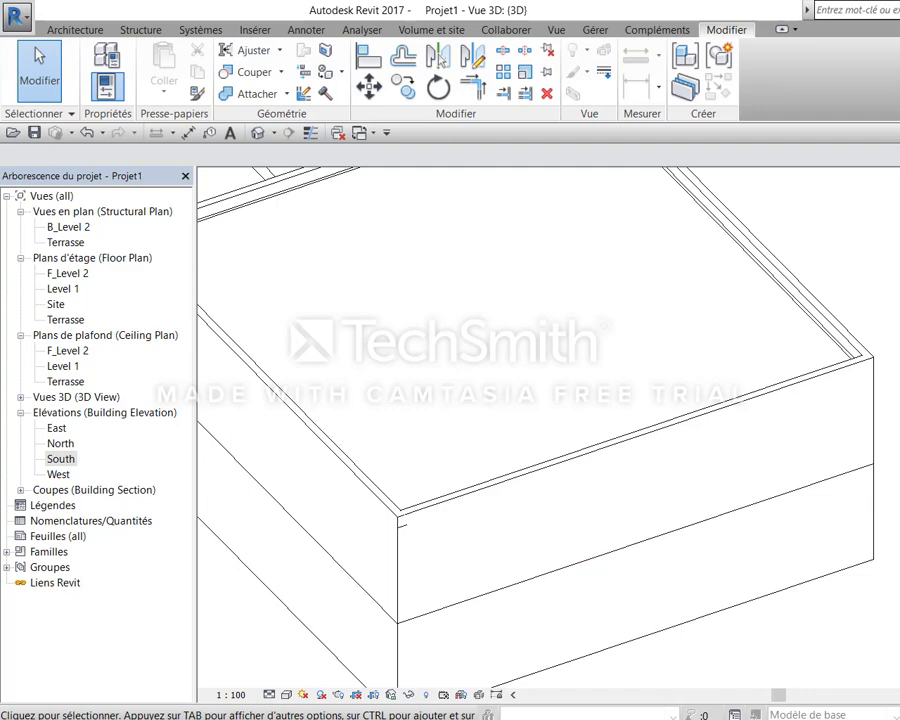
scroll(875, 492, "down", 5)
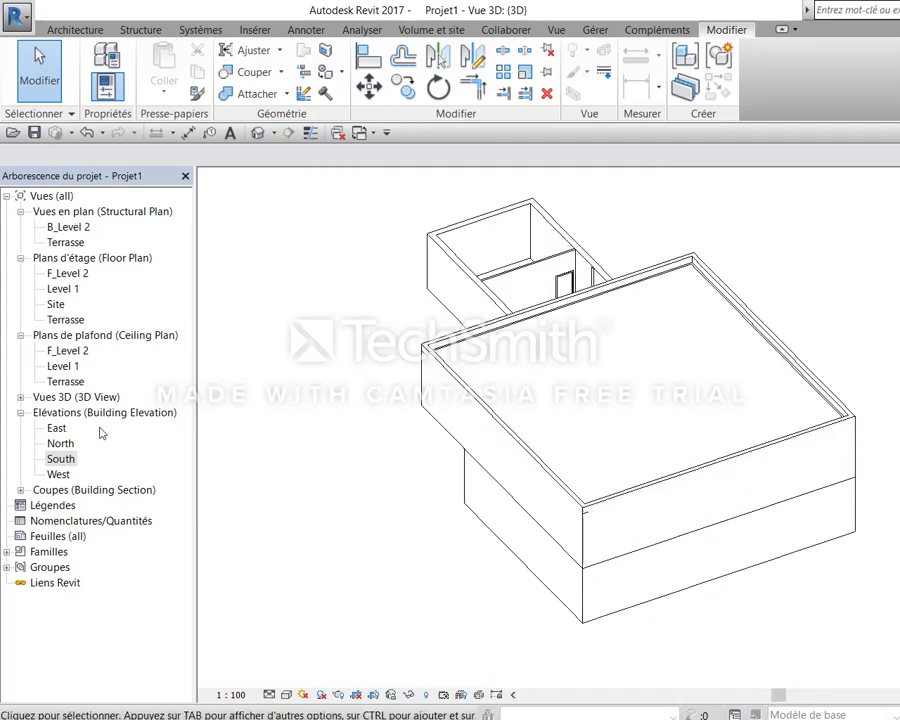
On the South elevation, make the slab edge at the upper wall's left end invisible with Linework
double_click(61, 458)
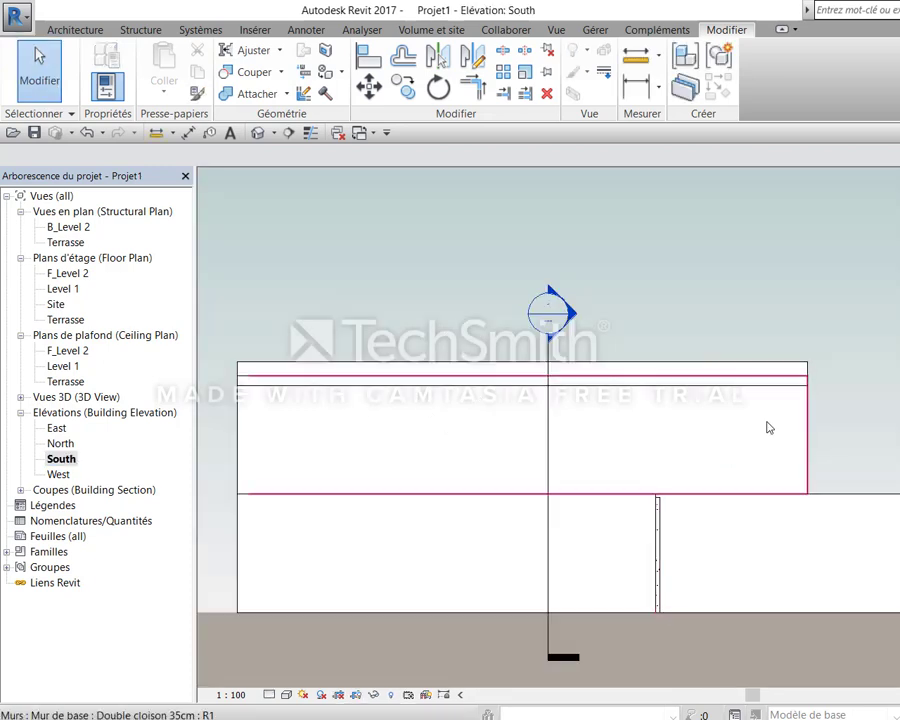
left_click(603, 72)
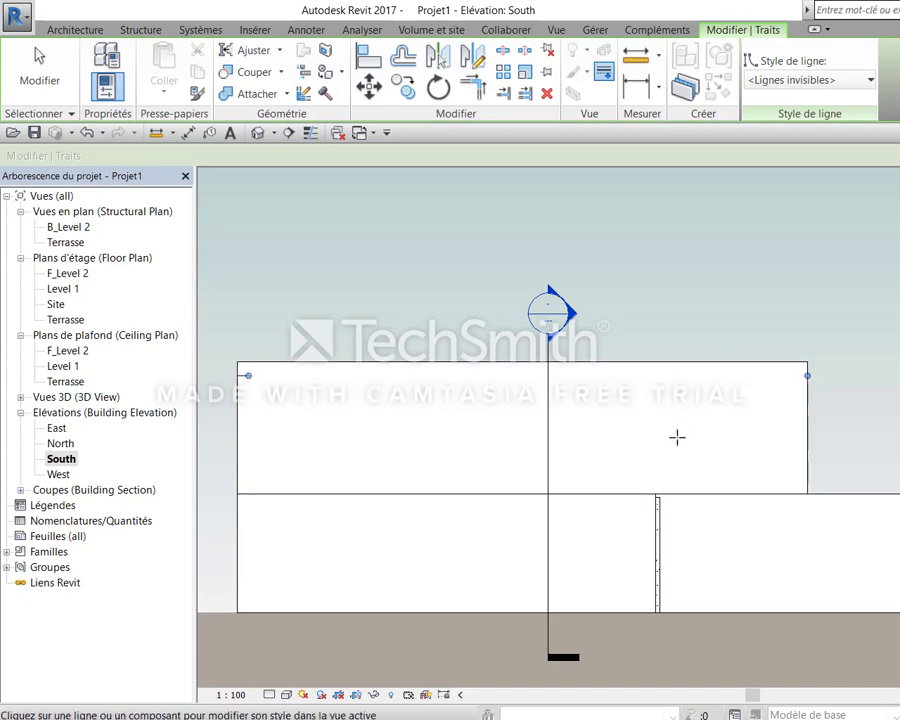
scroll(202, 382, "up", 3)
scroll(258, 361, "up", 1)
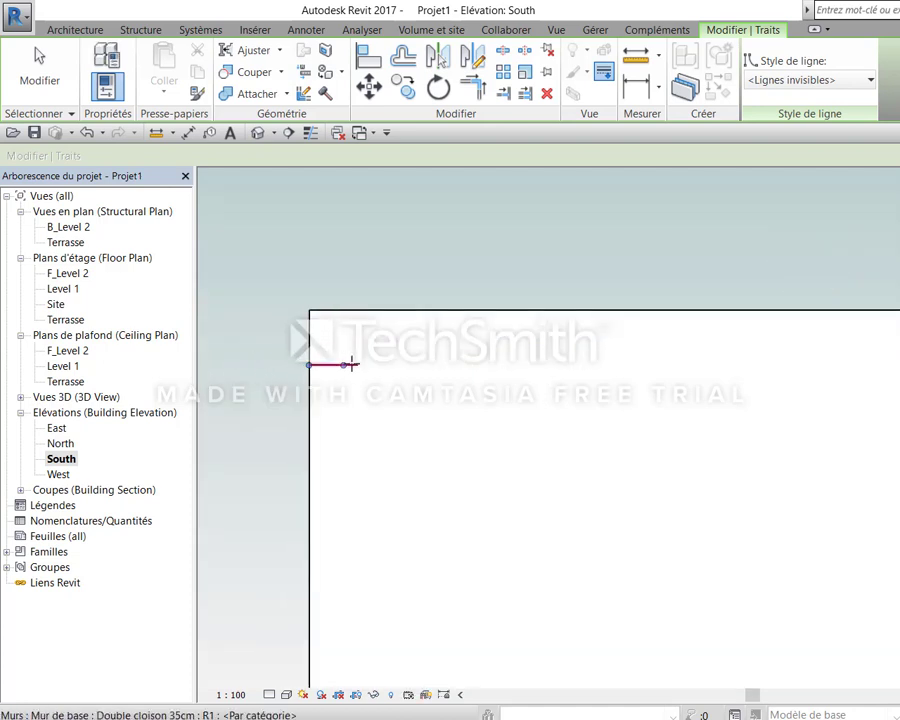
left_click(348, 364)
key("Escape")
mouse_move(386, 414)
middle_mouse_down()
mouse_move(495, 515)
mouse_move(257, 430)
middle_mouse_up()
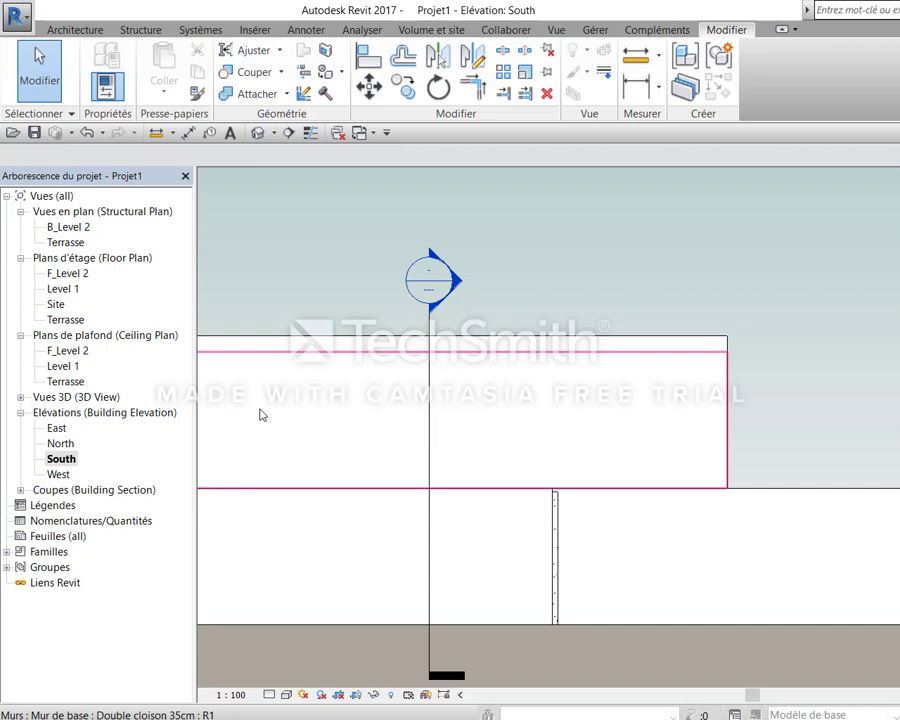
On the Terrasse plan, copy the terrace floor slab in place at 0 distance and reselect a floor
double_click(70, 319)
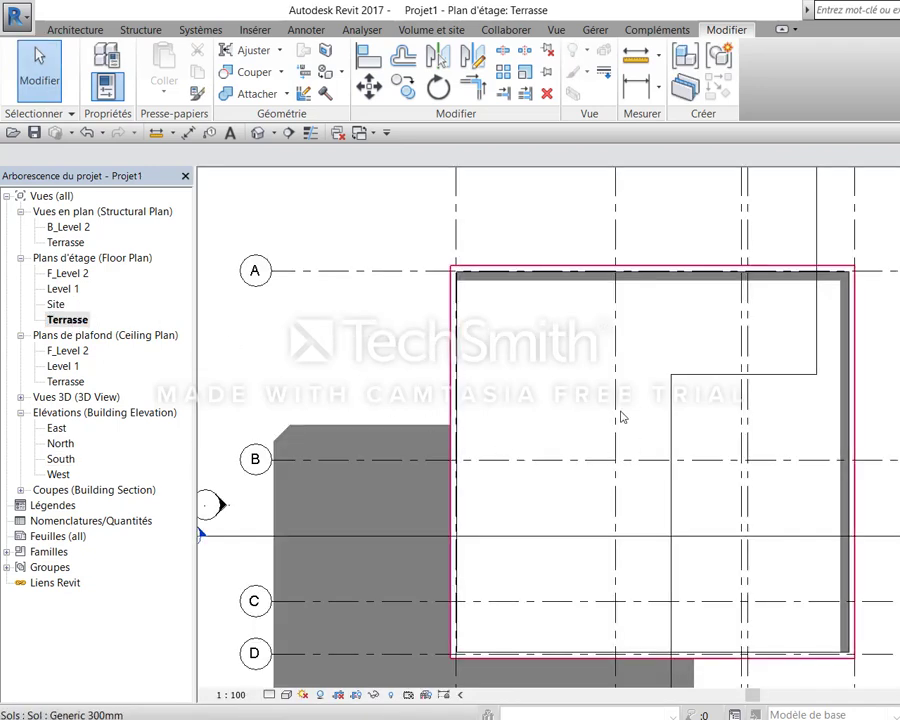
left_click(612, 410)
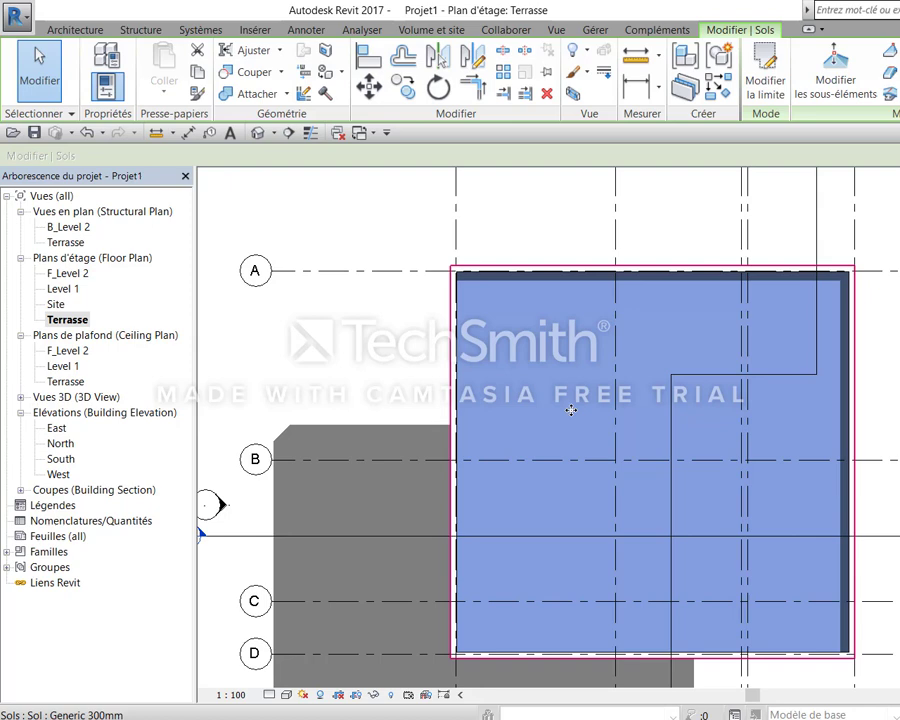
key("c")
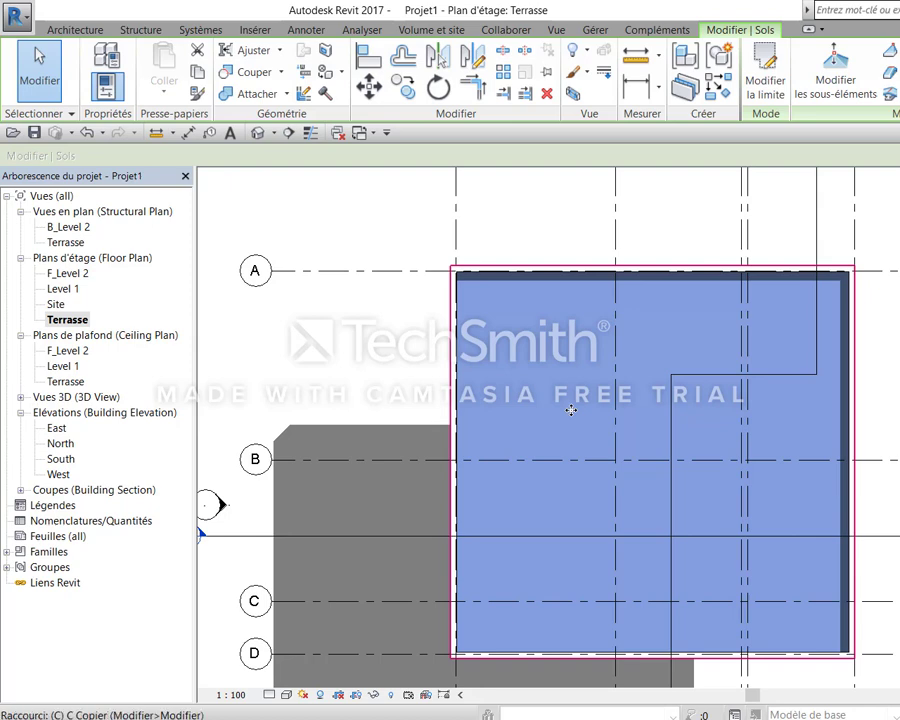
key("c")
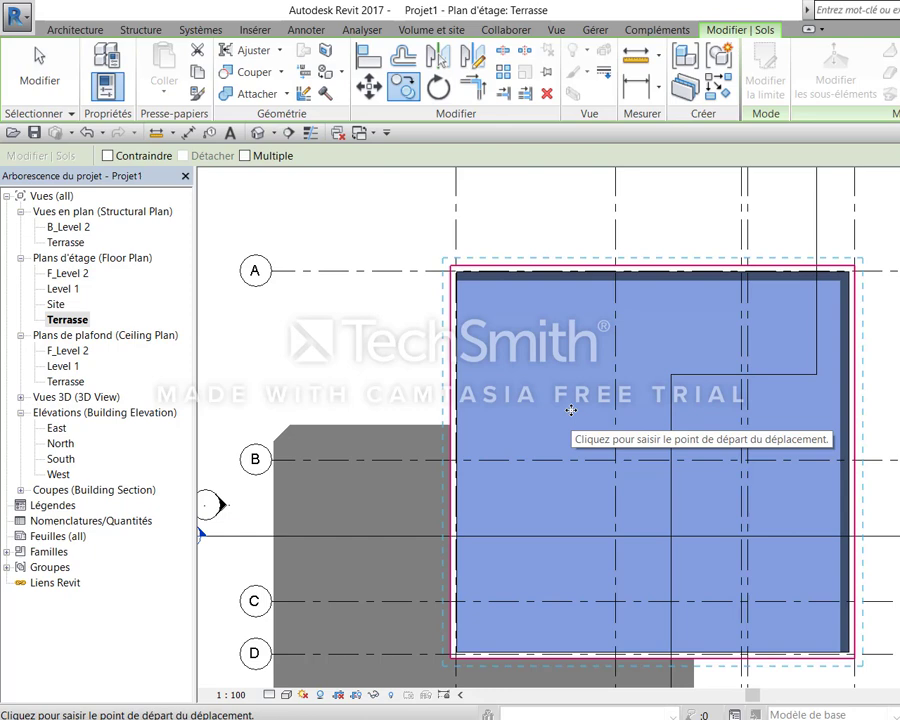
left_click(571, 410)
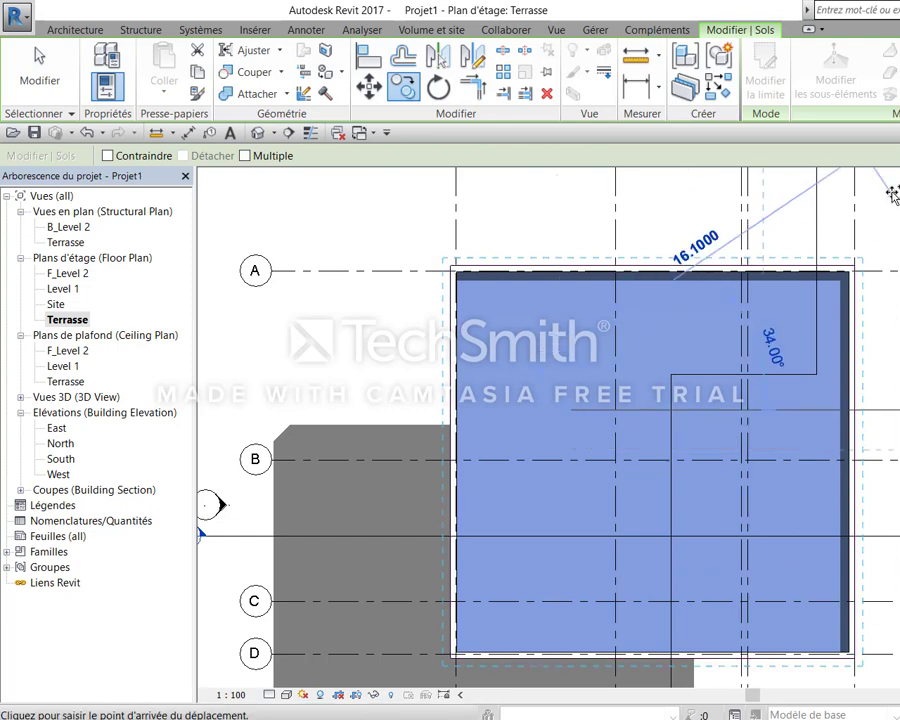
type("0")
key("Return")
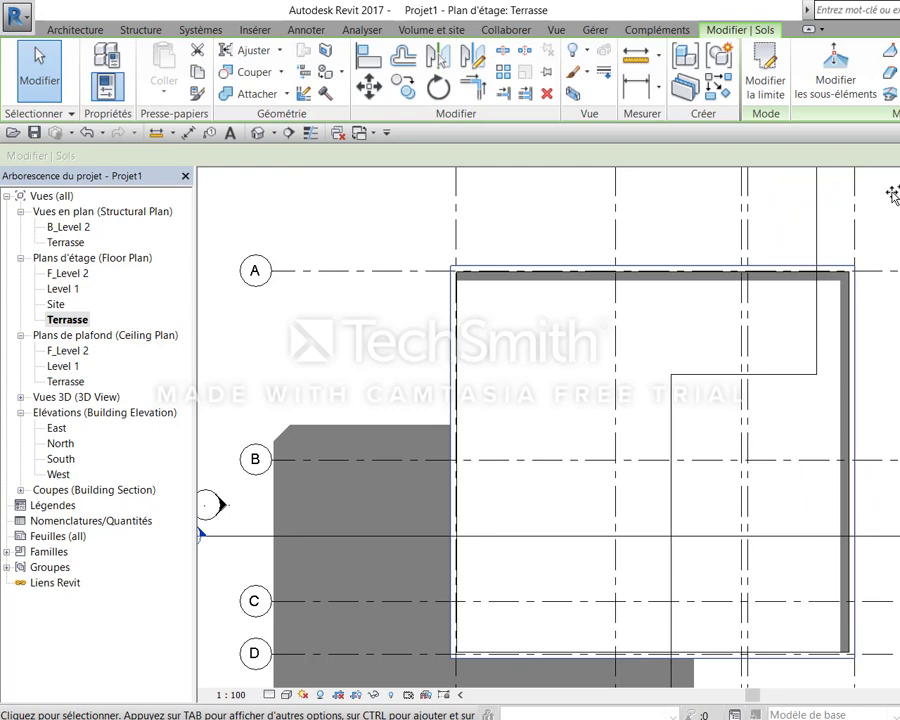
mouse_move(892, 193)
left_mouse_down()
mouse_move(809, 332)
mouse_move(864, 287)
left_mouse_up()
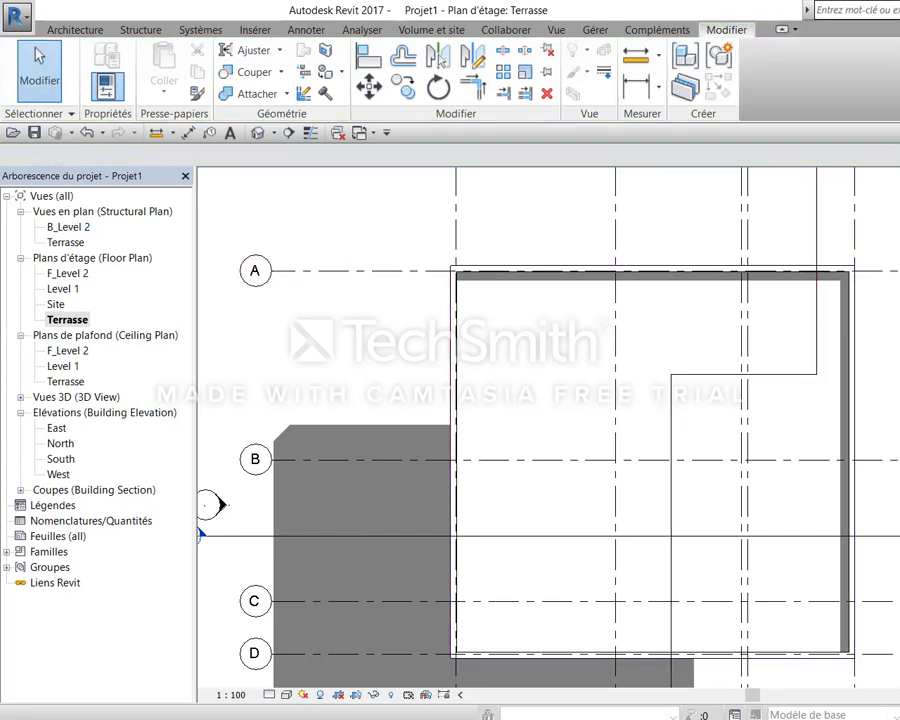
left_click(762, 329)
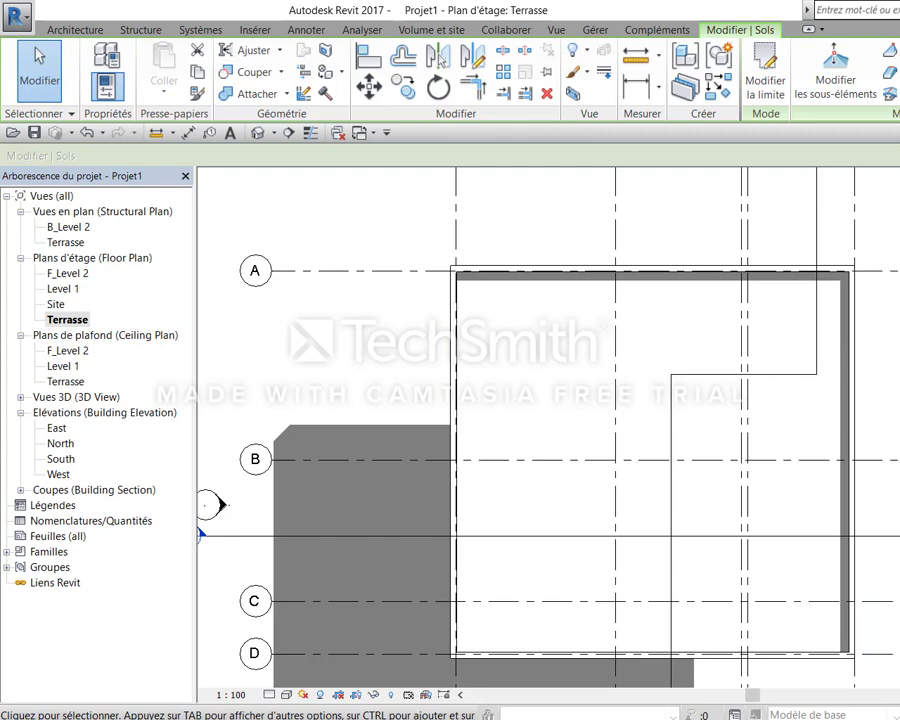
Duplicate the floor type as 'Sol pour forme de pente'
left_click(107, 86)
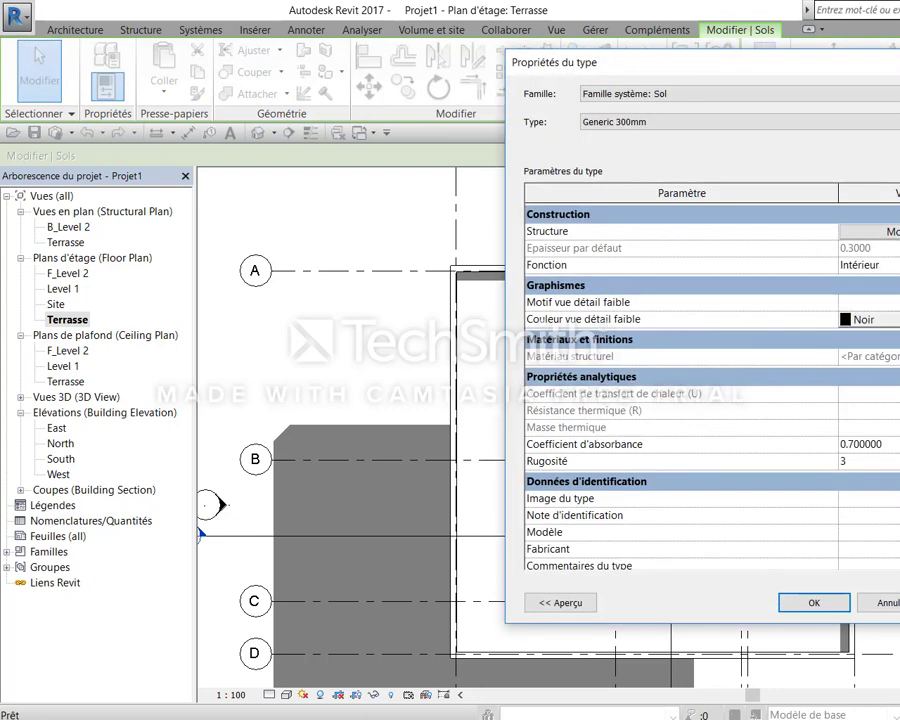
left_click(899, 121)
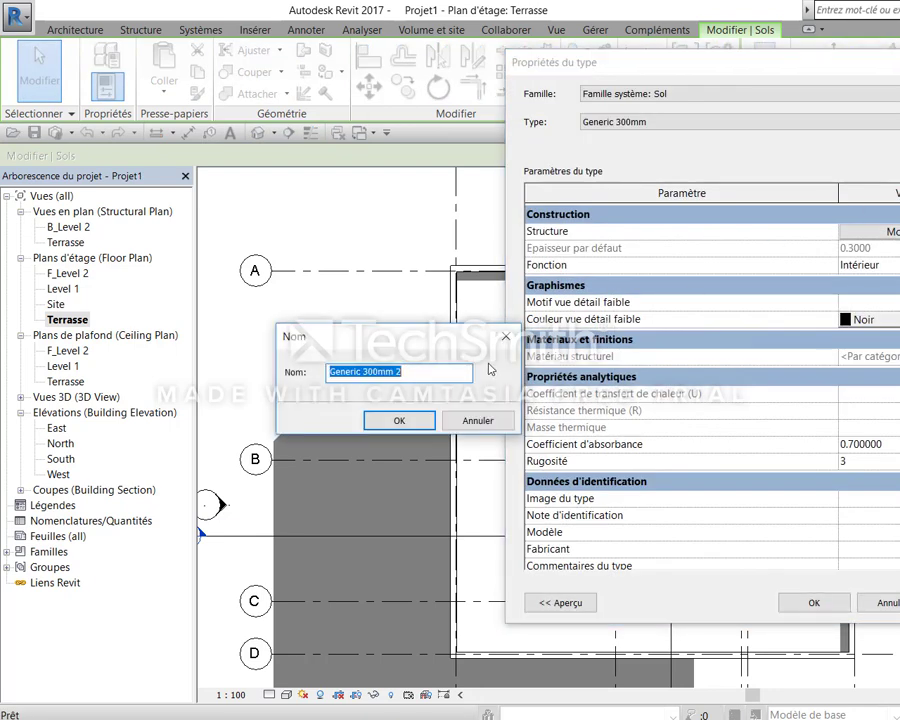
type("Sol pour forme de pente")
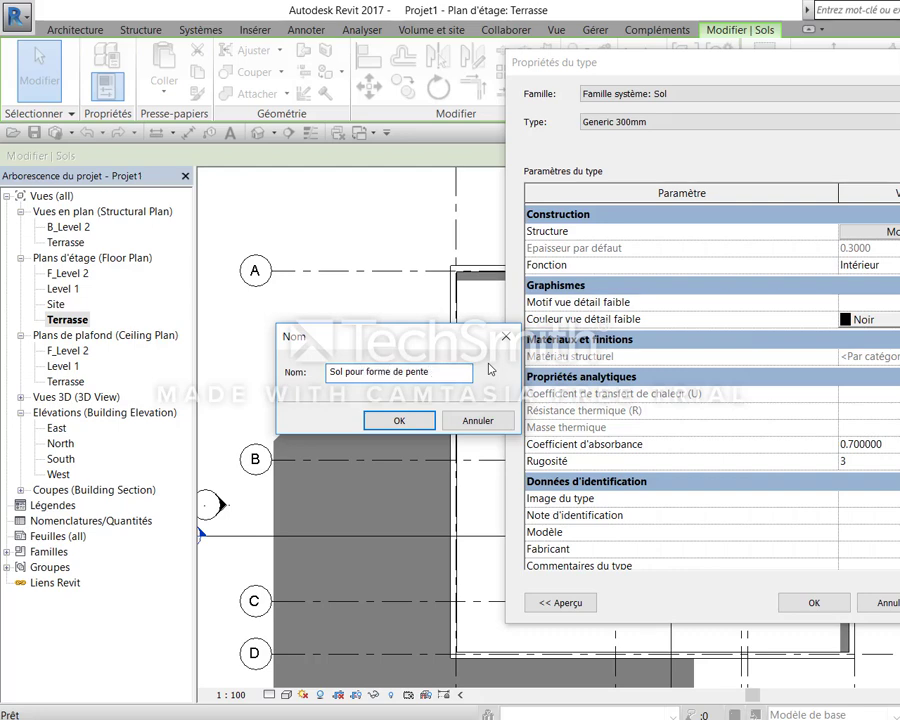
left_click(398, 419)
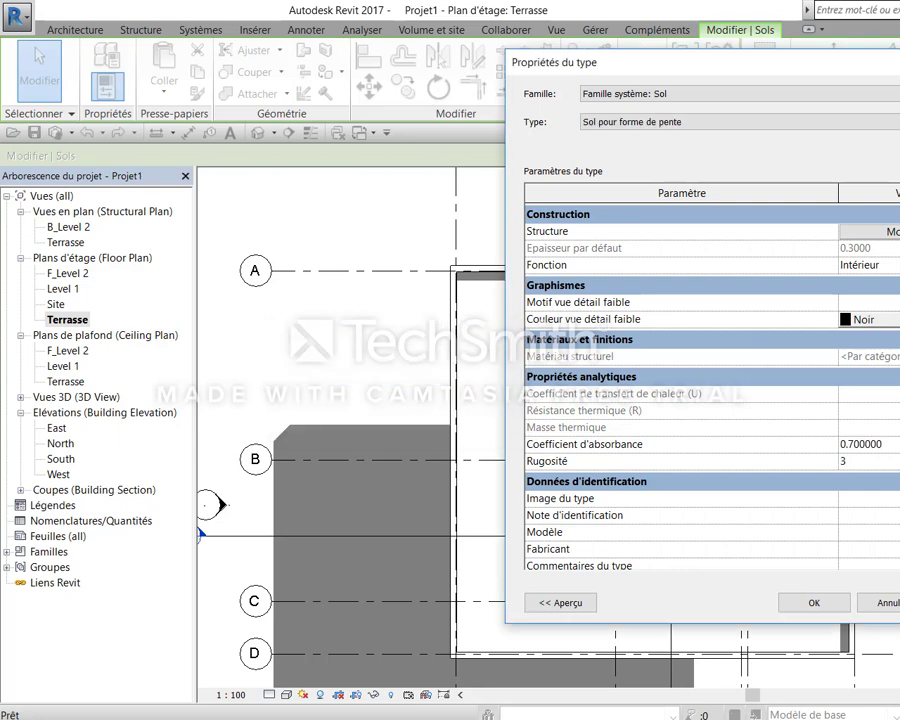
Set the structural layer thickness to 0.05 and browse for the layer's material
left_click(870, 231)
left_click(762, 277)
type("+.04")
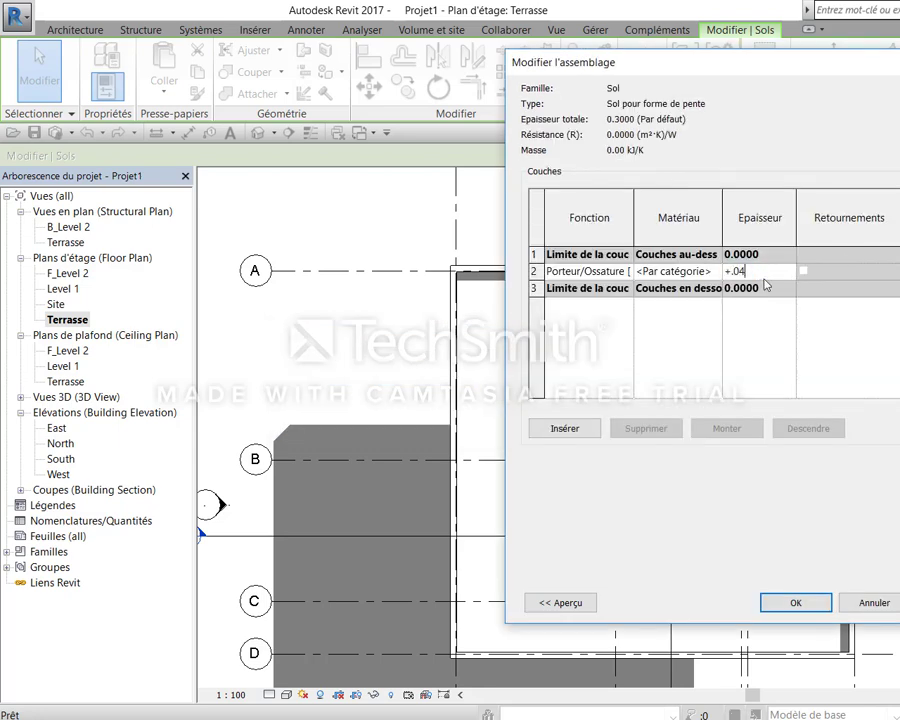
key("BackSpace")
key("BackSpace")
key("BackSpace")
key("BackSpace")
key("Return")
left_click(700, 271)
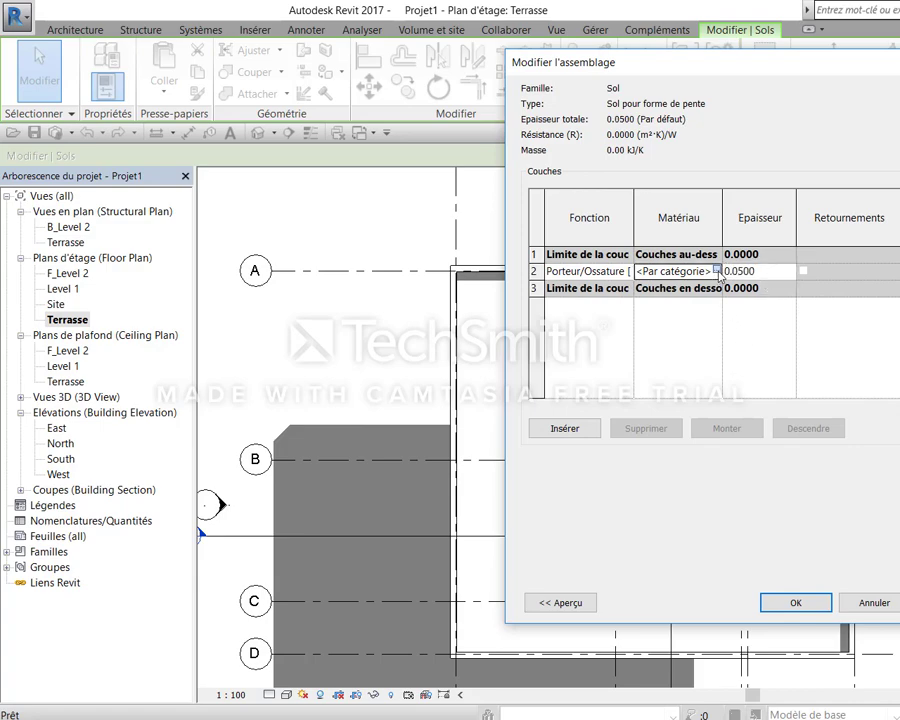
left_click(715, 272)
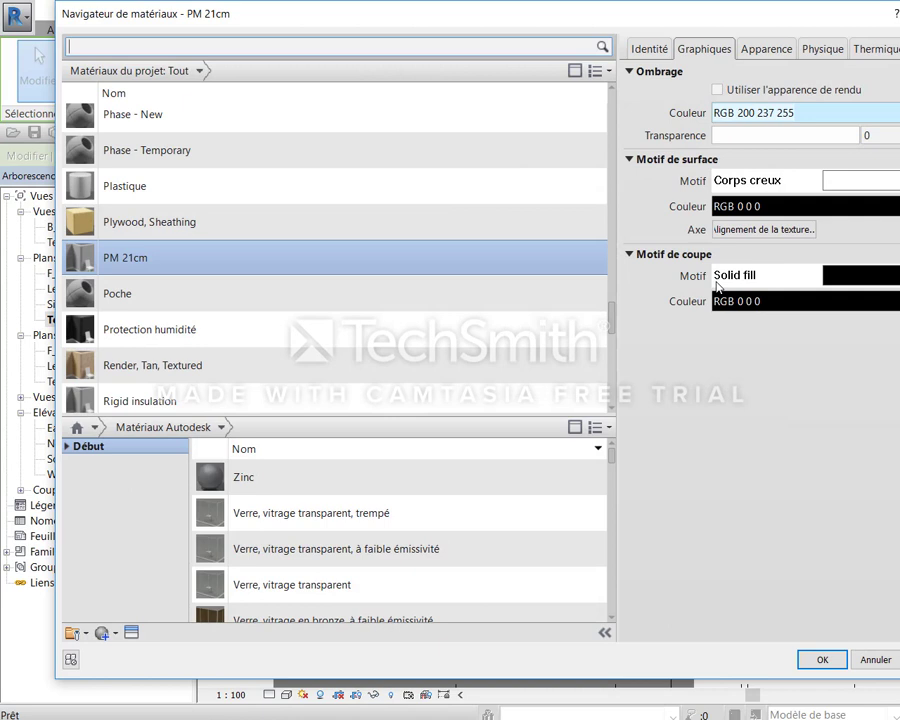
Duplicate the PM 21cm material and rename it 'Béton cellulaire'
right_click(292, 255)
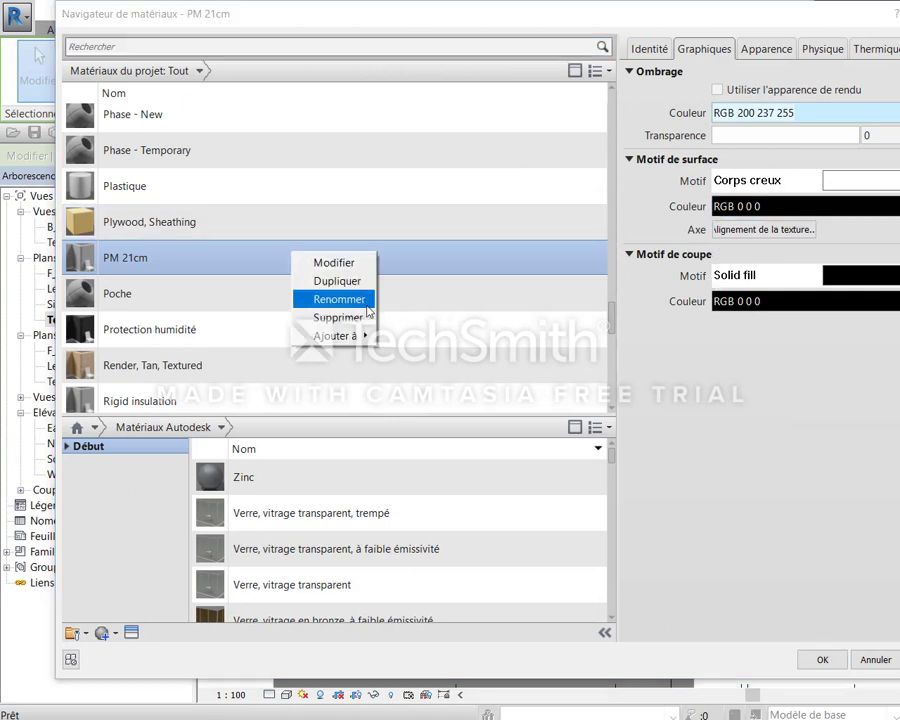
left_click(351, 285)
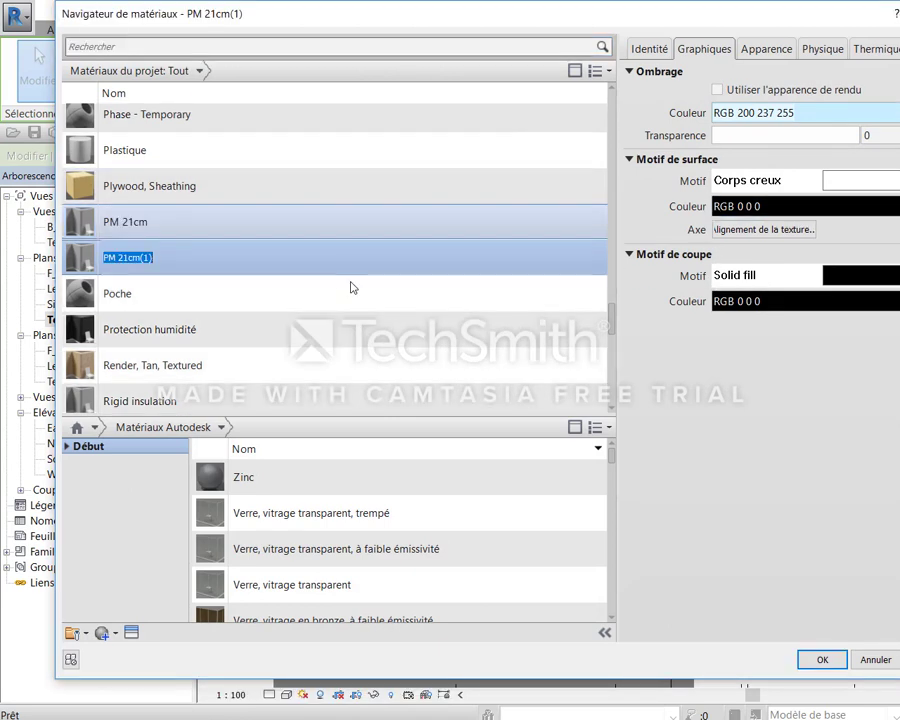
type("béton cellulaire")
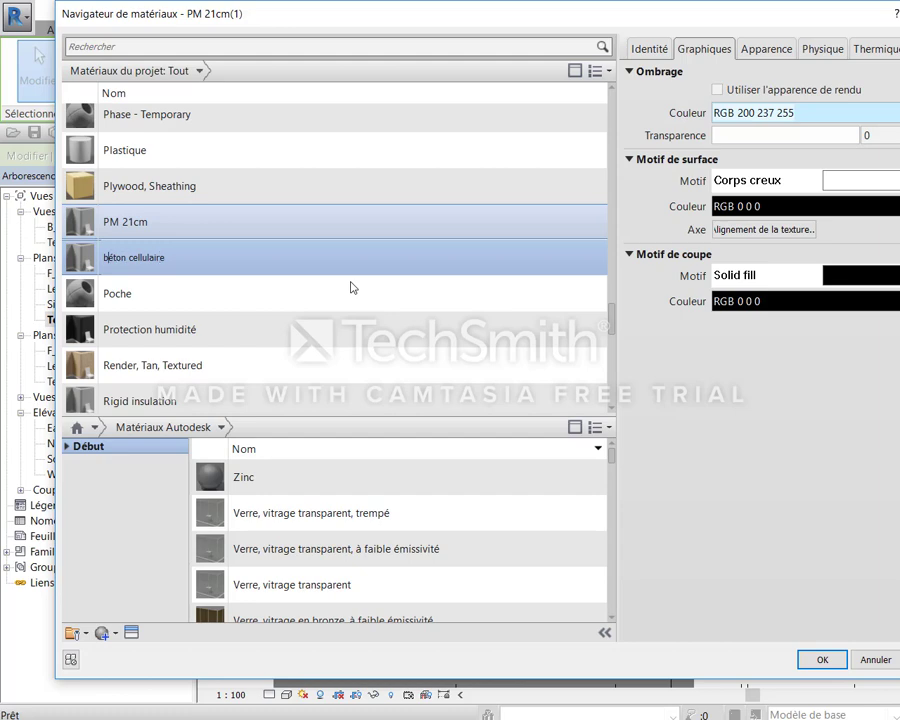
key("BackSpace")
type("B")
key("Return")
Set Béton cellulaire's cut pattern to Concrete and confirm the material and layer structure
left_click(878, 278)
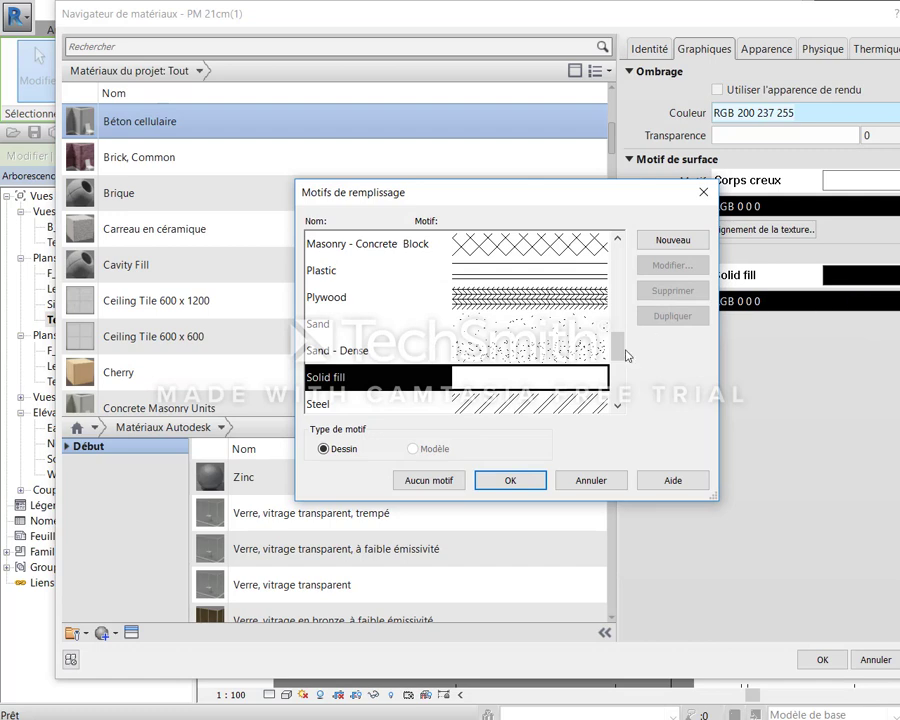
left_click(585, 350)
scroll(585, 347, "up", 2)
scroll(585, 347, "up", 3)
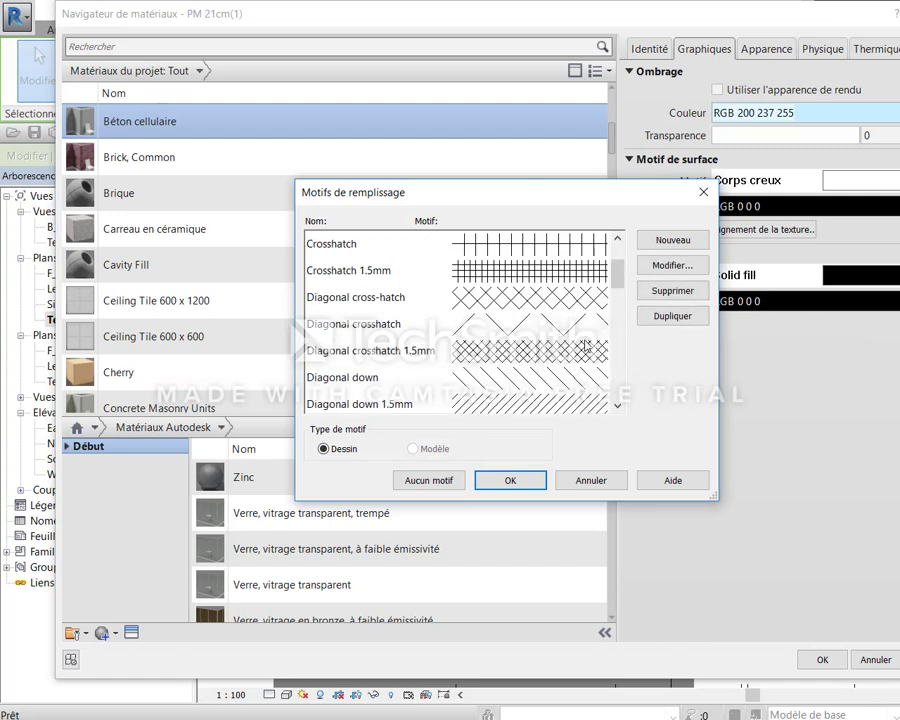
scroll(585, 347, "up", 1)
left_click(553, 290)
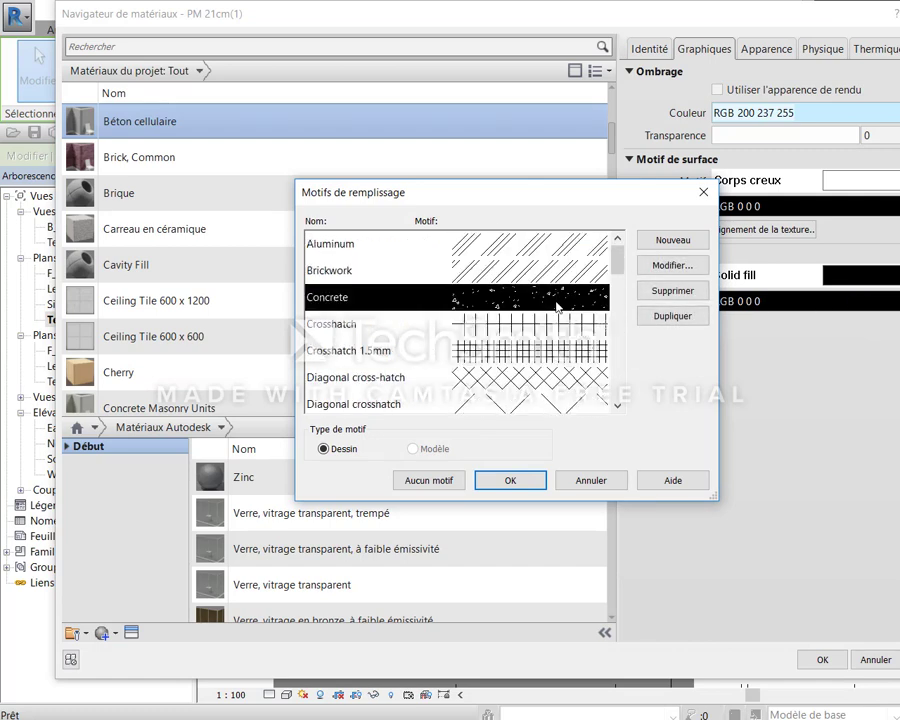
left_click(512, 484)
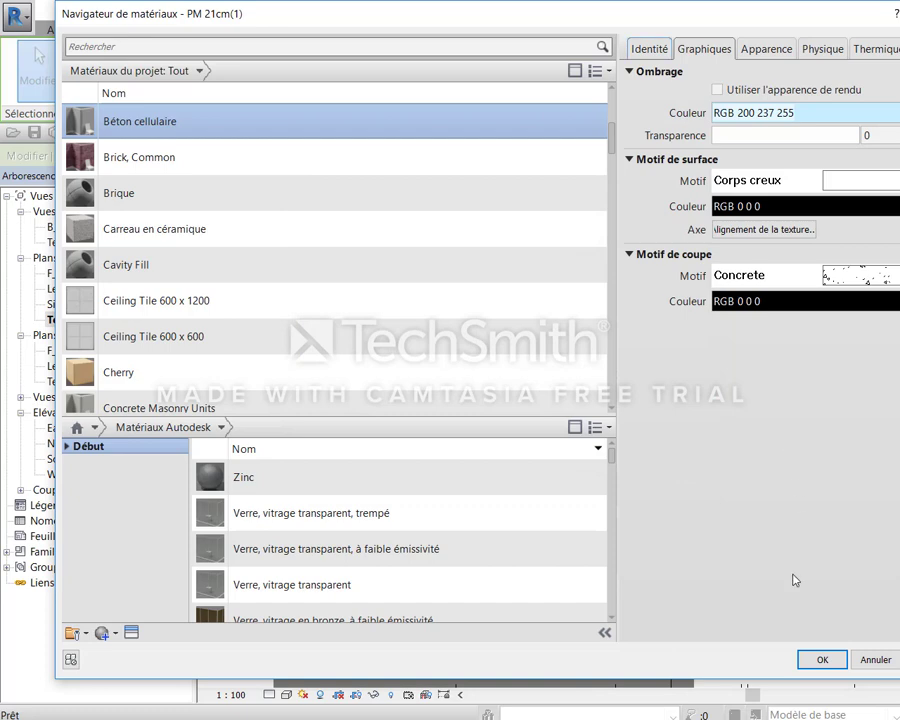
left_click(820, 658)
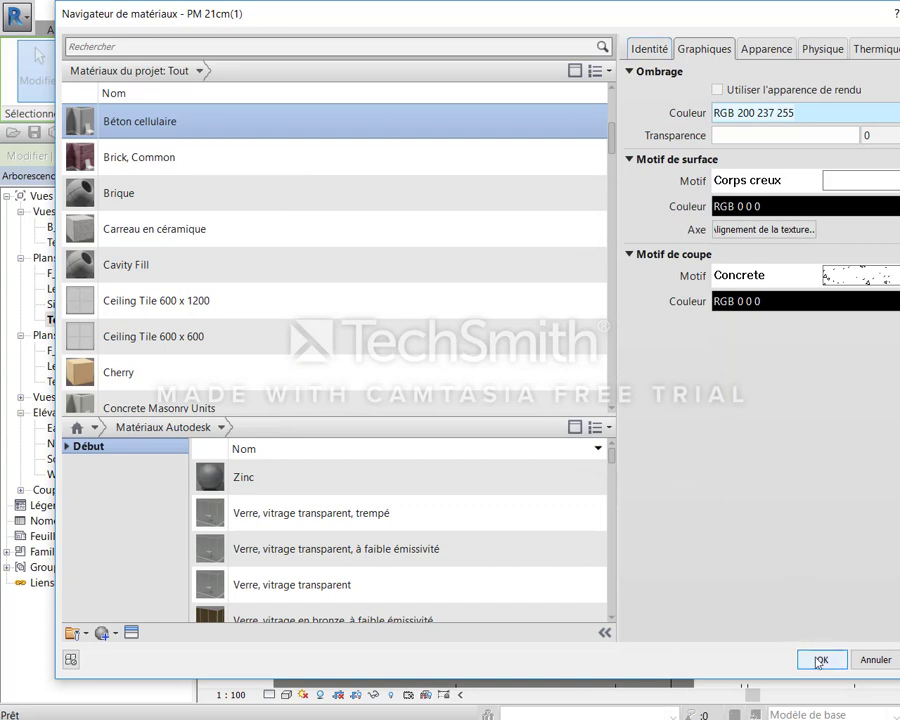
left_click(806, 604)
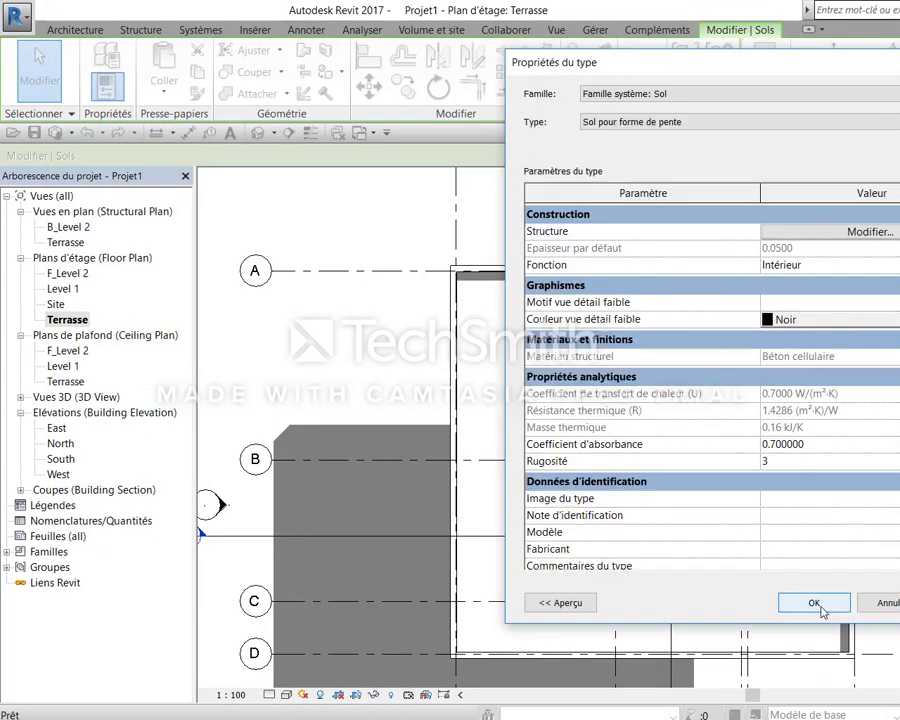
Set Béton cellulaire's surface pattern to Aucun motif and confirm all floor type dialogs
left_click(814, 603)
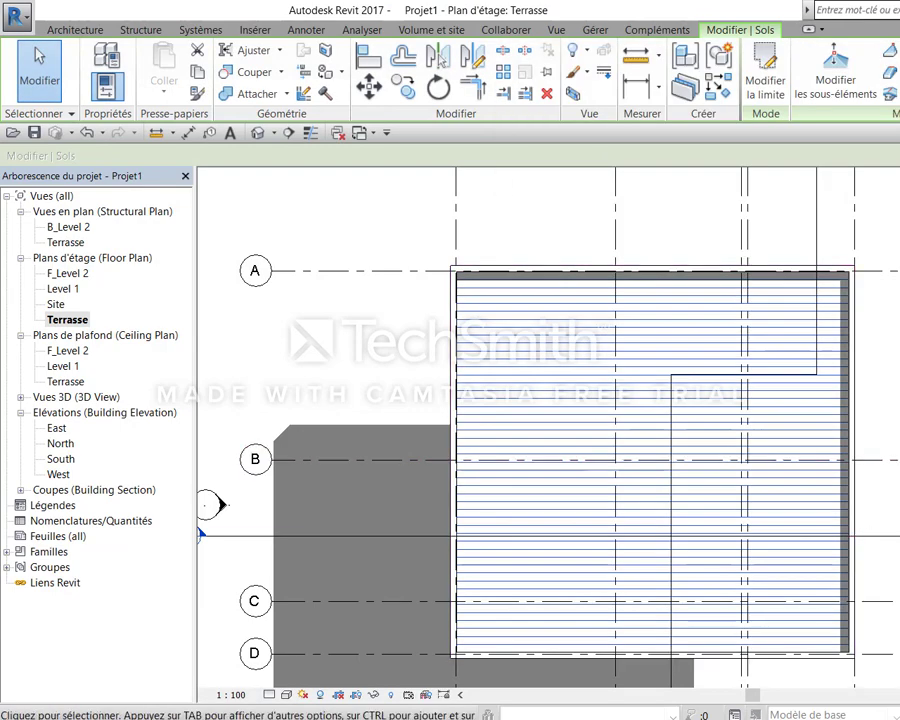
left_click(107, 87)
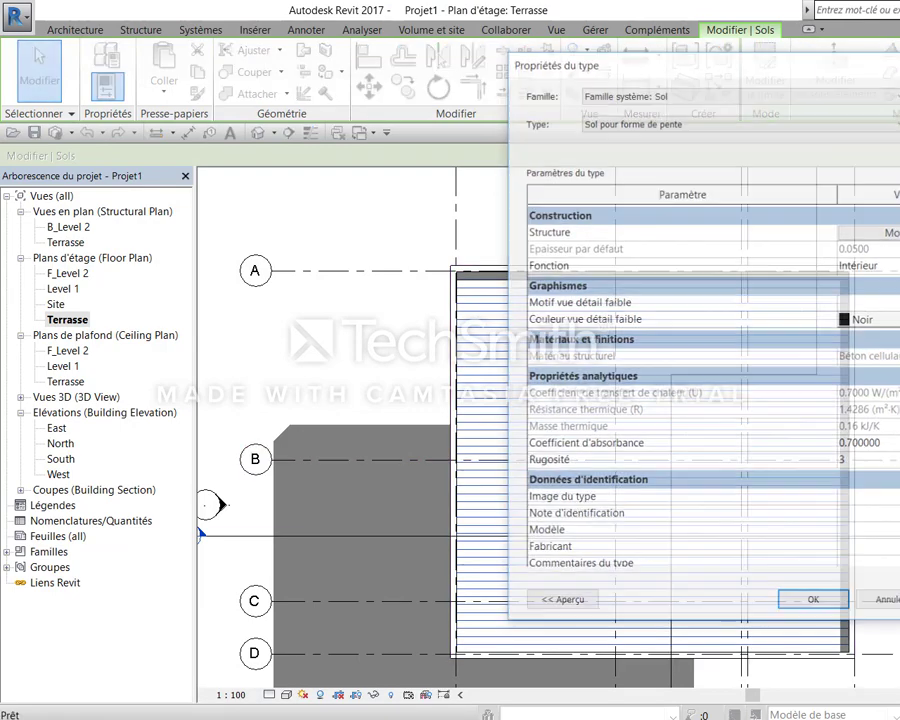
left_click(870, 232)
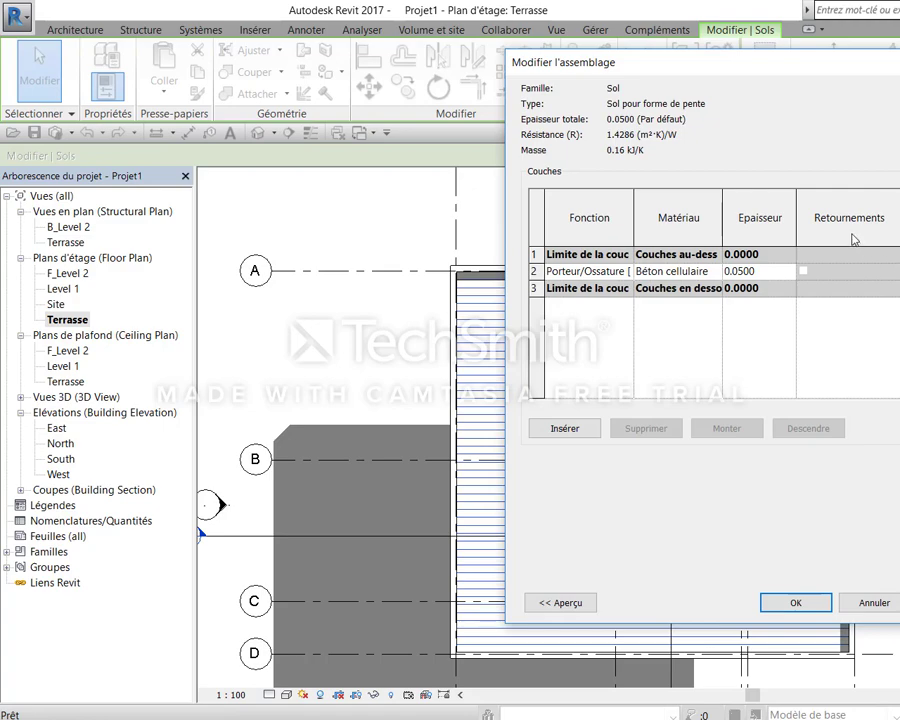
left_click(720, 272)
left_click(717, 271)
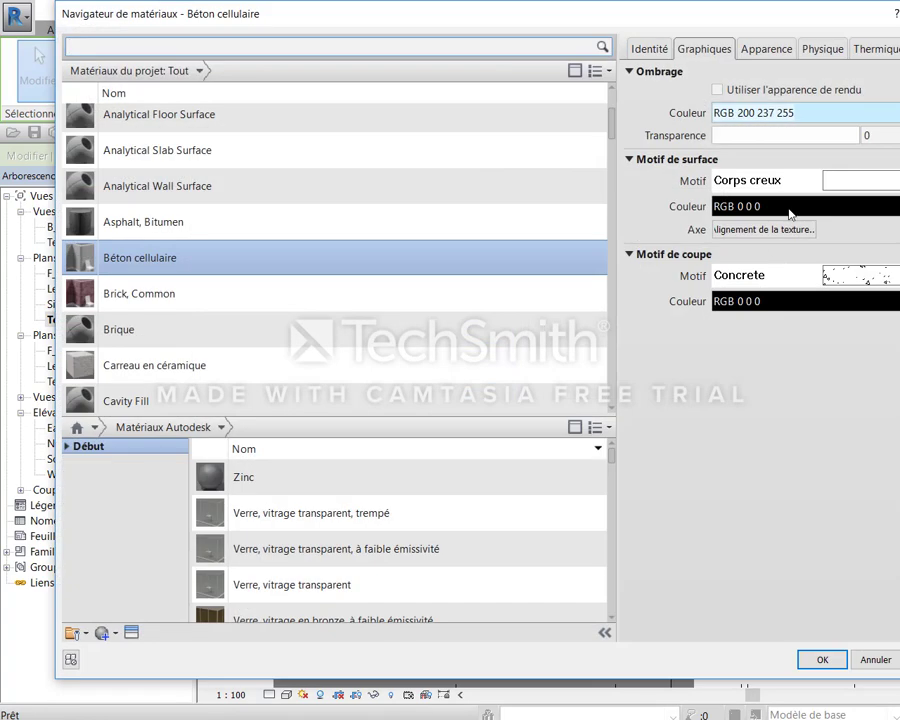
left_click(855, 184)
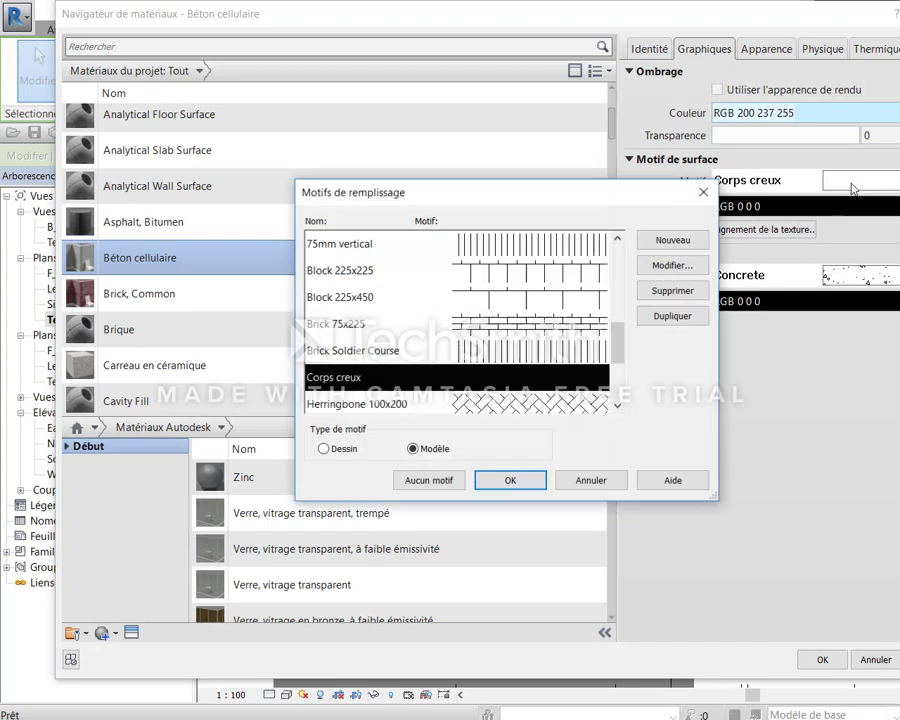
left_click(424, 478)
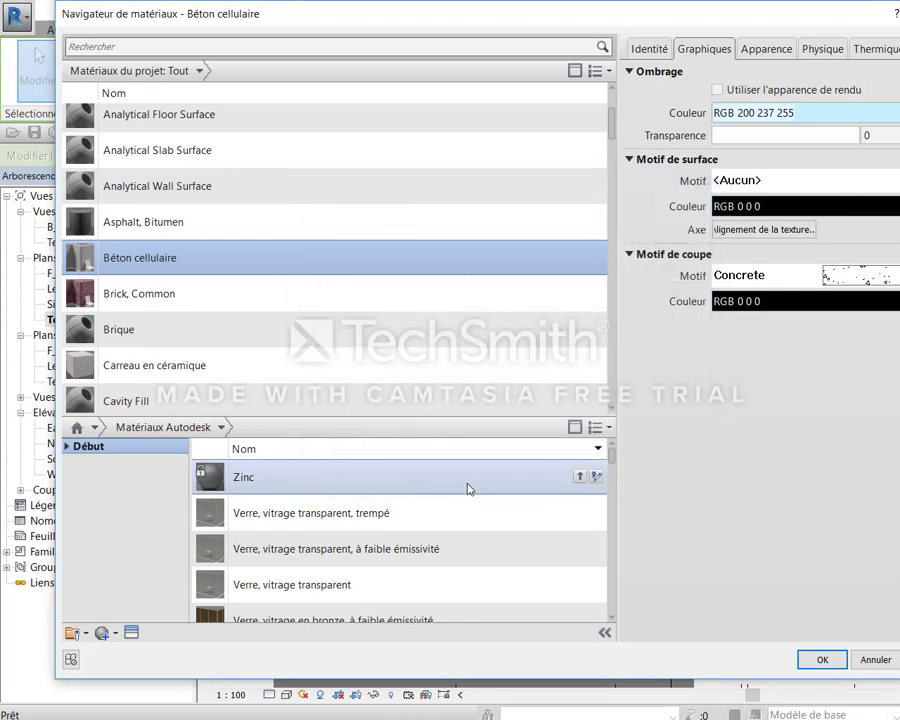
left_click(838, 662)
left_click(795, 602)
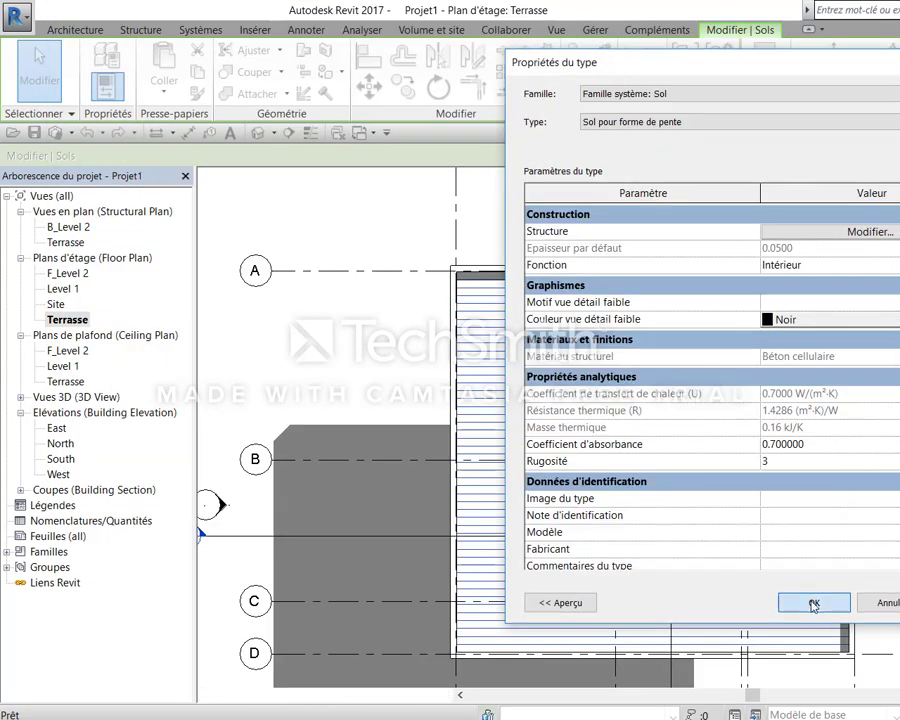
left_click(810, 652)
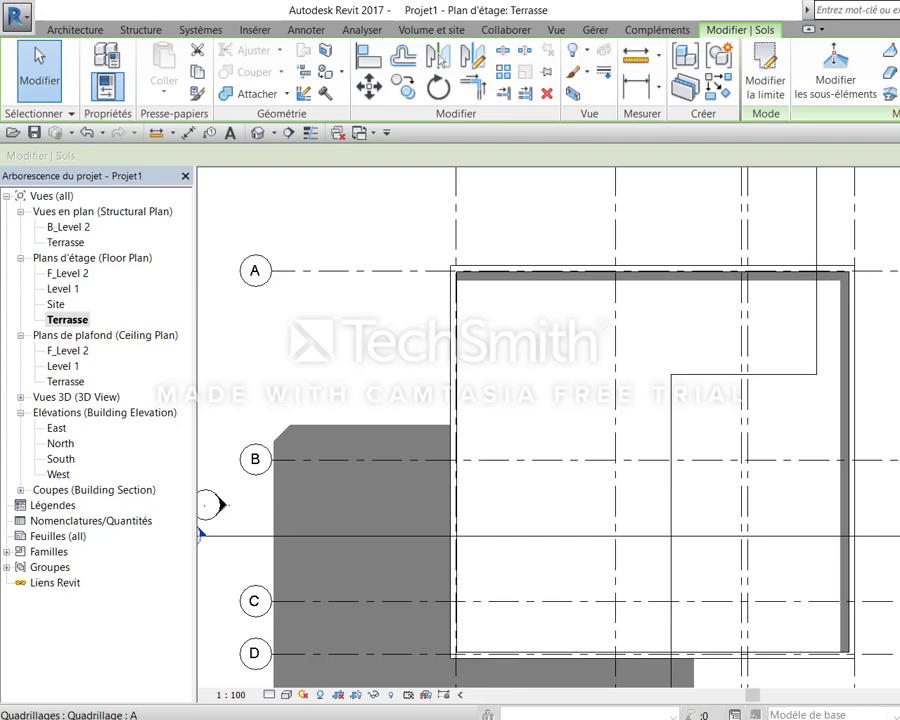
Open Section 1 from its section line via Aller à la vue
key("Escape")
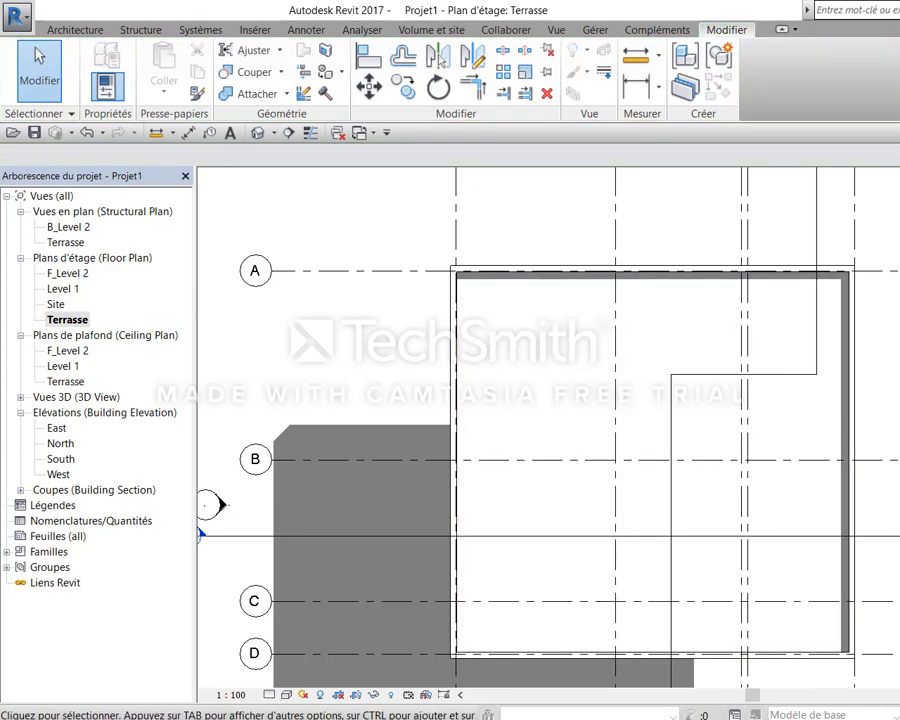
scroll(878, 318, "down", 2)
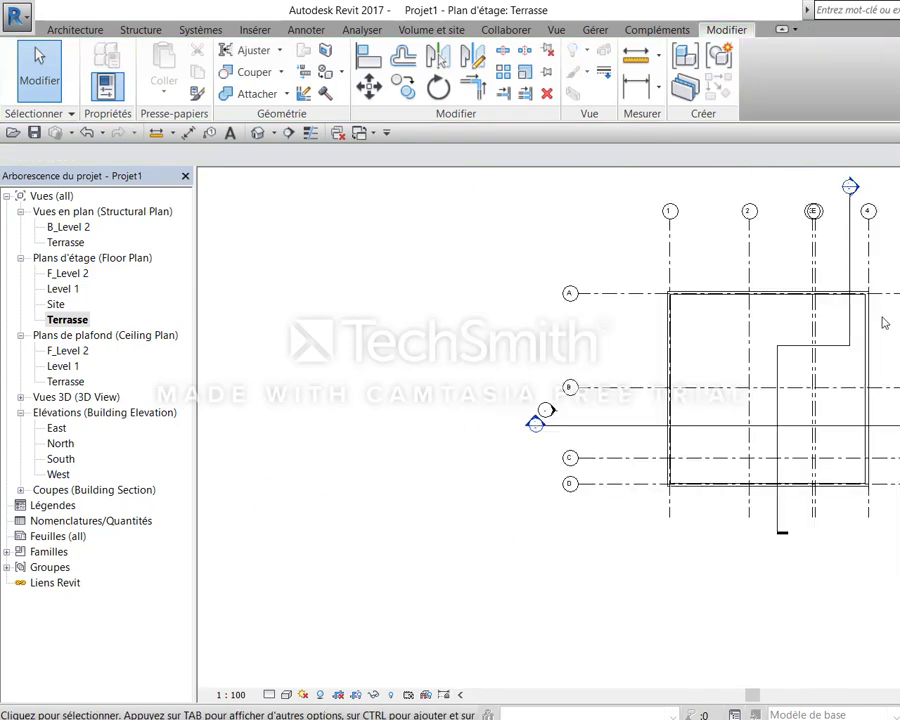
left_click(848, 238)
right_click(500, 222)
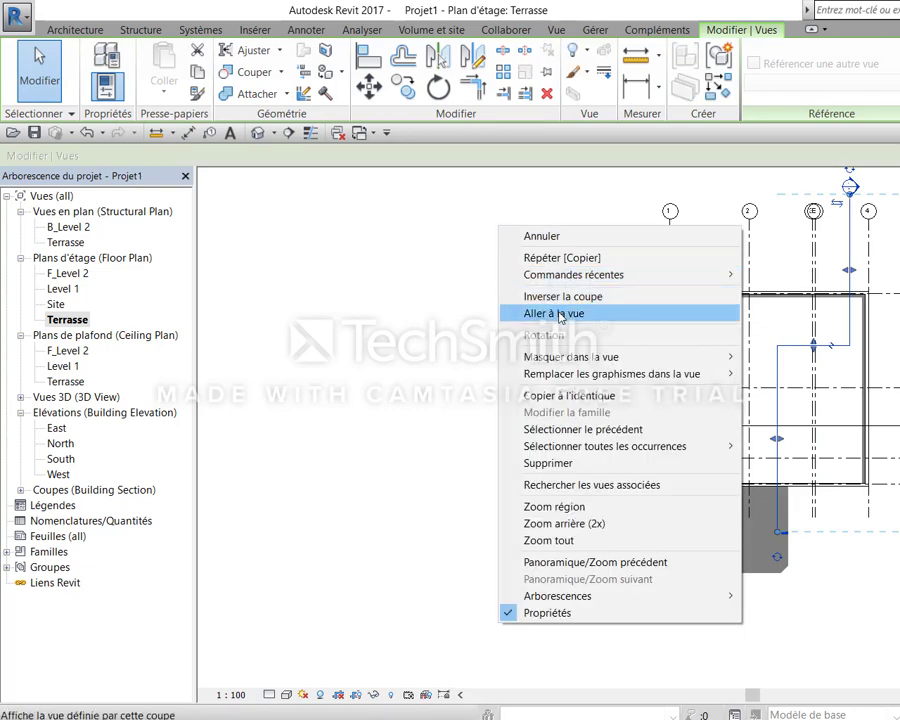
left_click(538, 312)
Zoom to the parapet and select the Generic 300mm slab, then the sloping screed floor
scroll(730, 452, "down", 1)
scroll(713, 460, "up", 2)
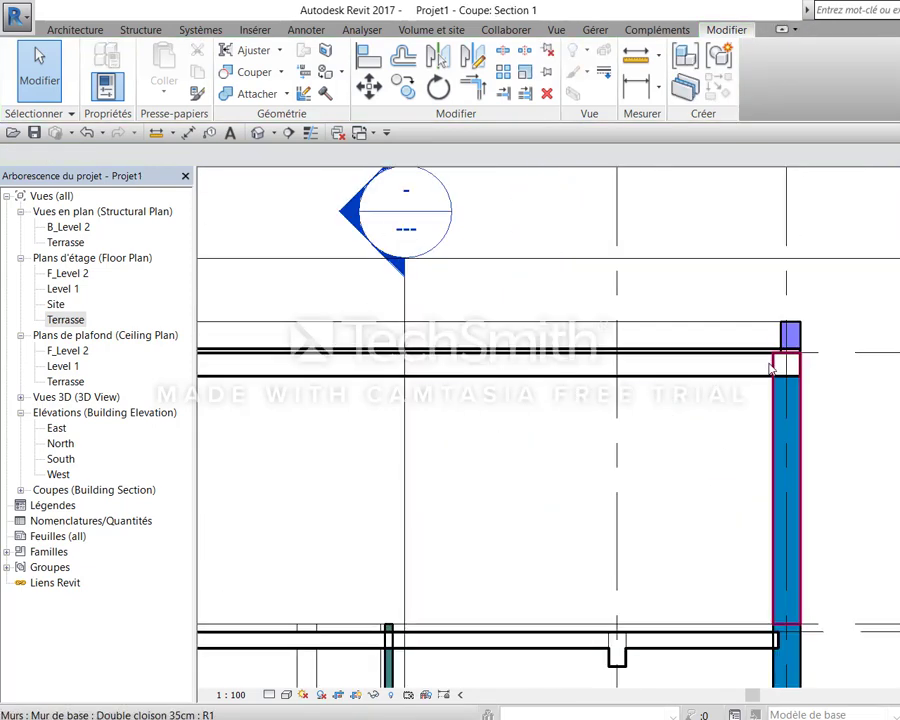
scroll(717, 365, "up", 2)
scroll(853, 347, "up", 2)
middle_click_drag(893, 485, 899, 503)
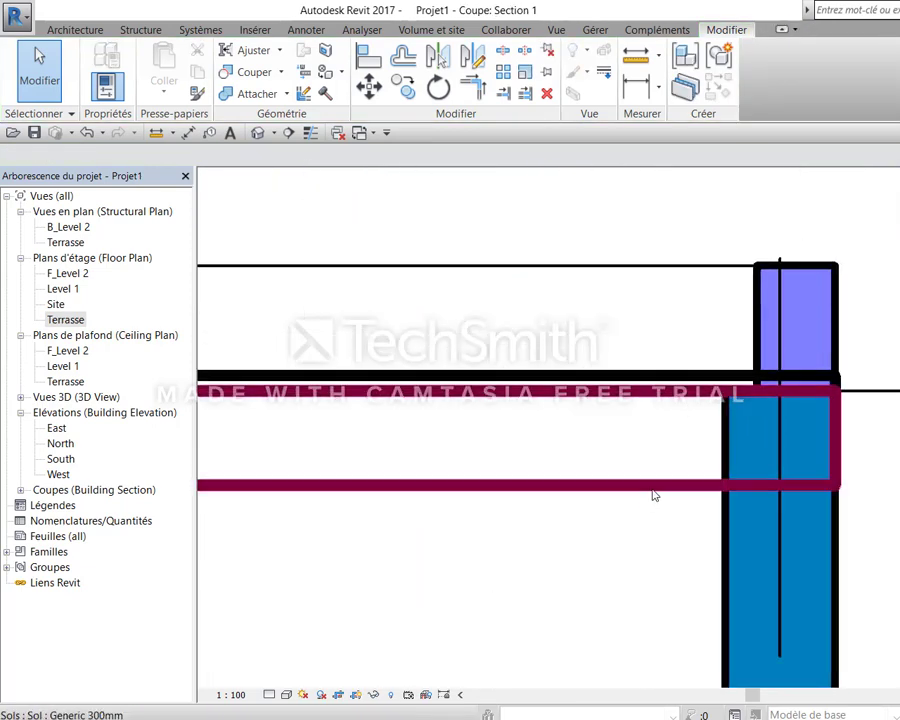
left_click(783, 480)
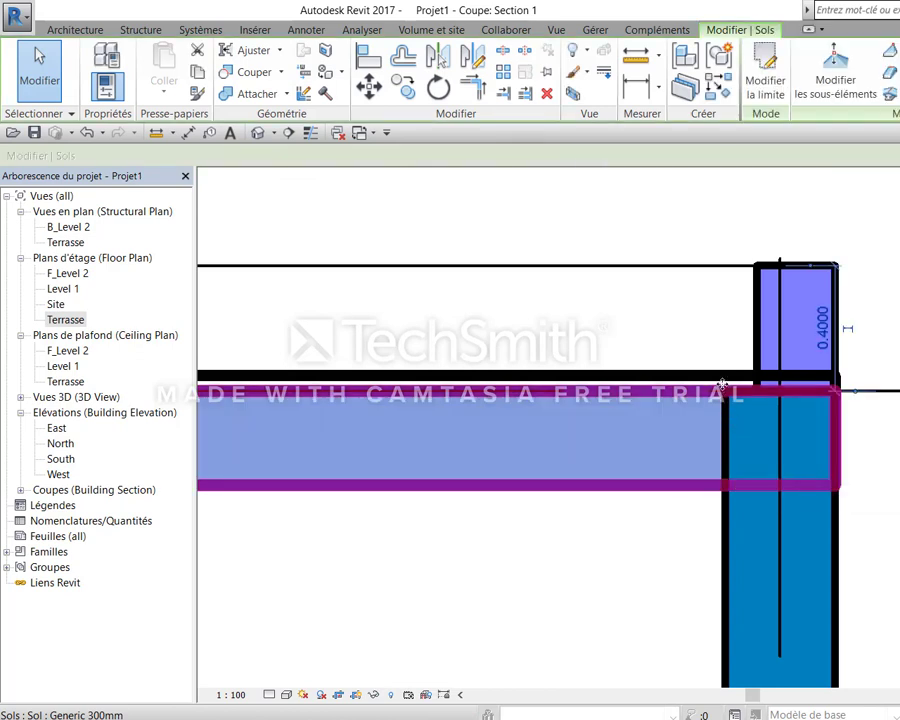
left_click(722, 378)
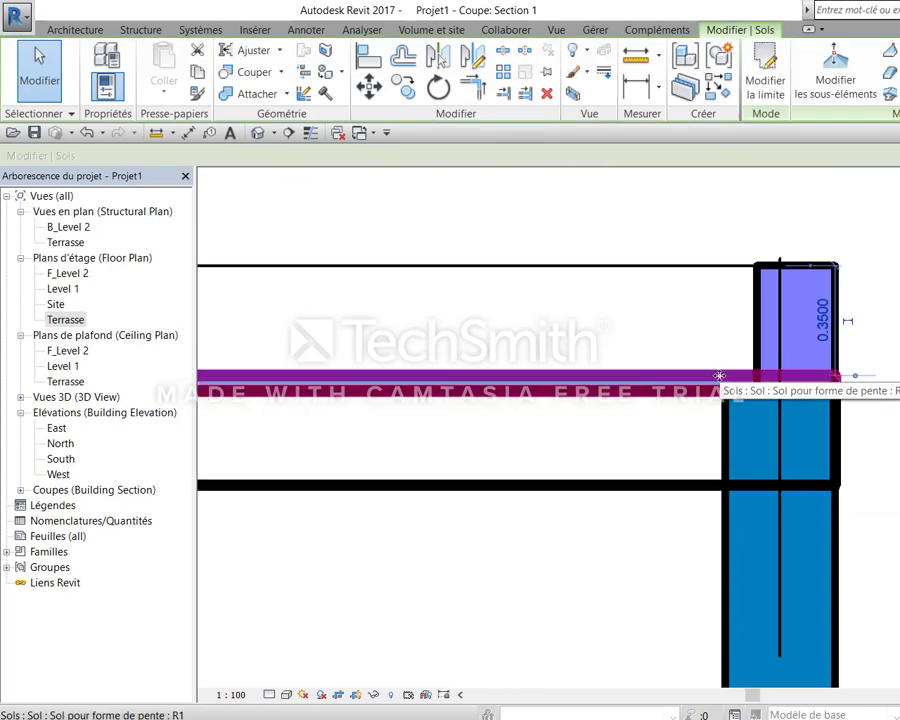
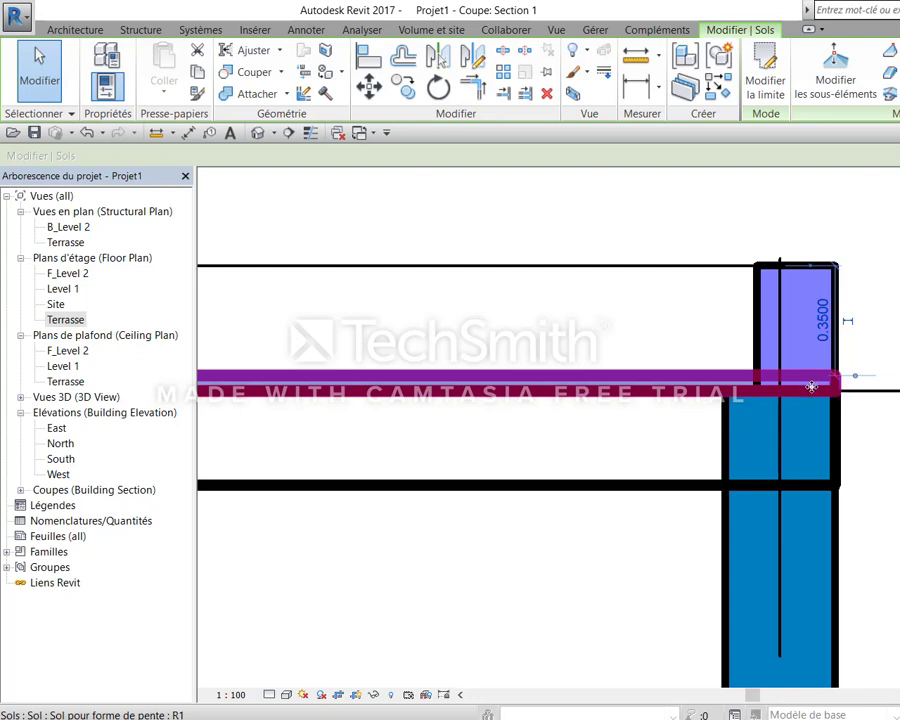
Open the slope-forming floor's boundary sketch for editing in the 3D view
double_click(811, 386)
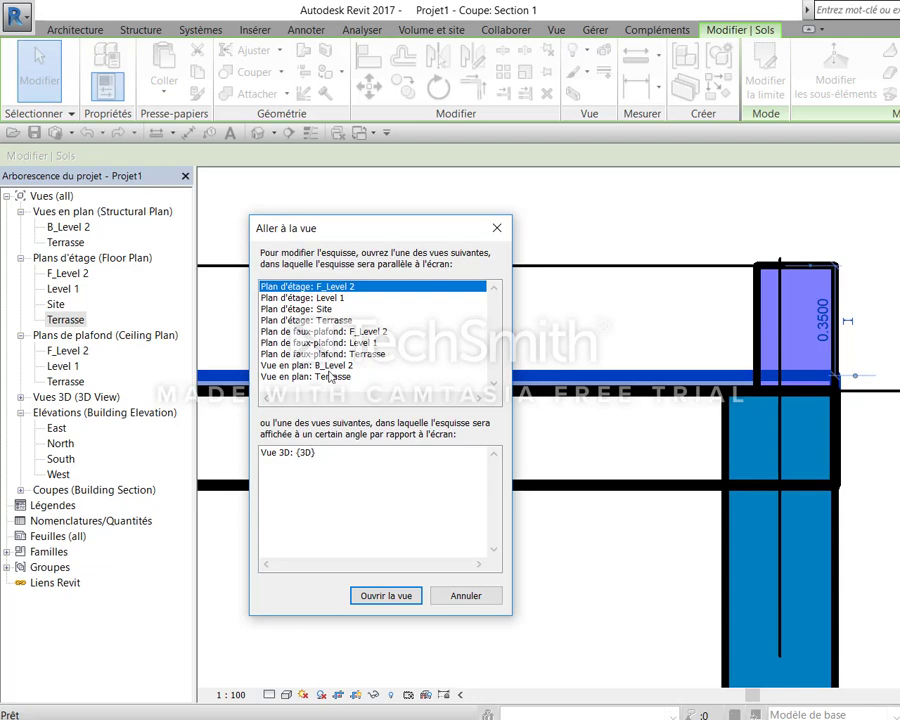
left_click(288, 452)
left_click(390, 597)
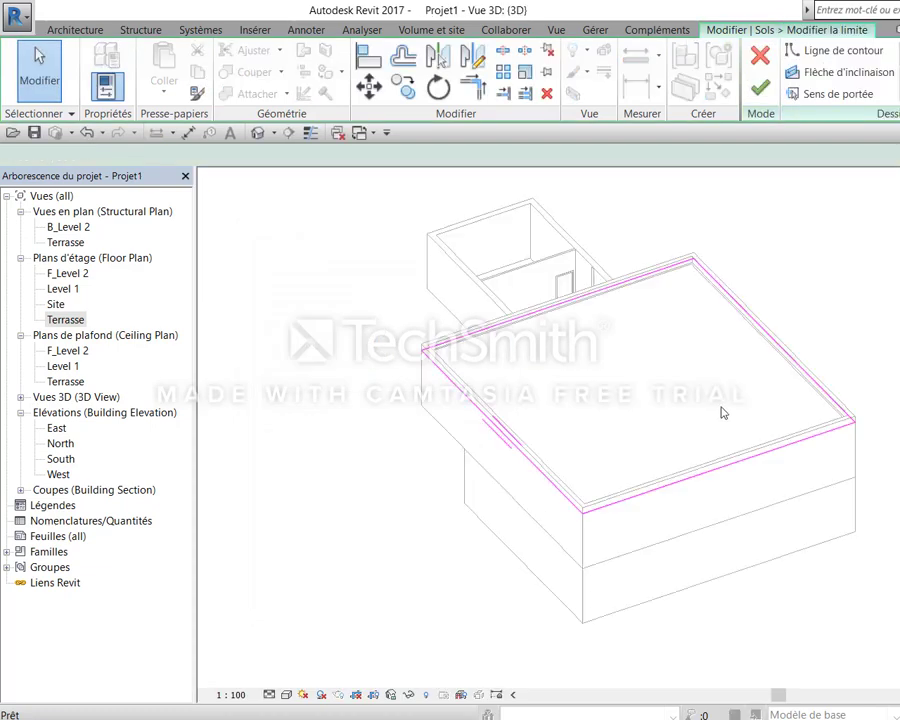
scroll(709, 362, "up", 2)
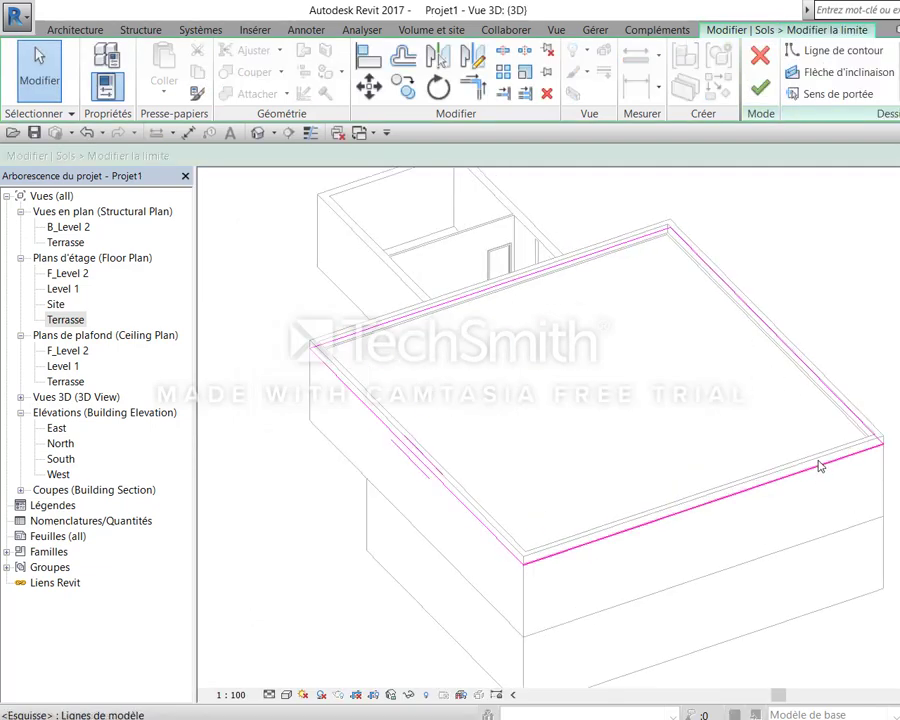
Offset the whole floor boundary loop by 0.25
key("Tab")
key("Tab")
key("Tab")
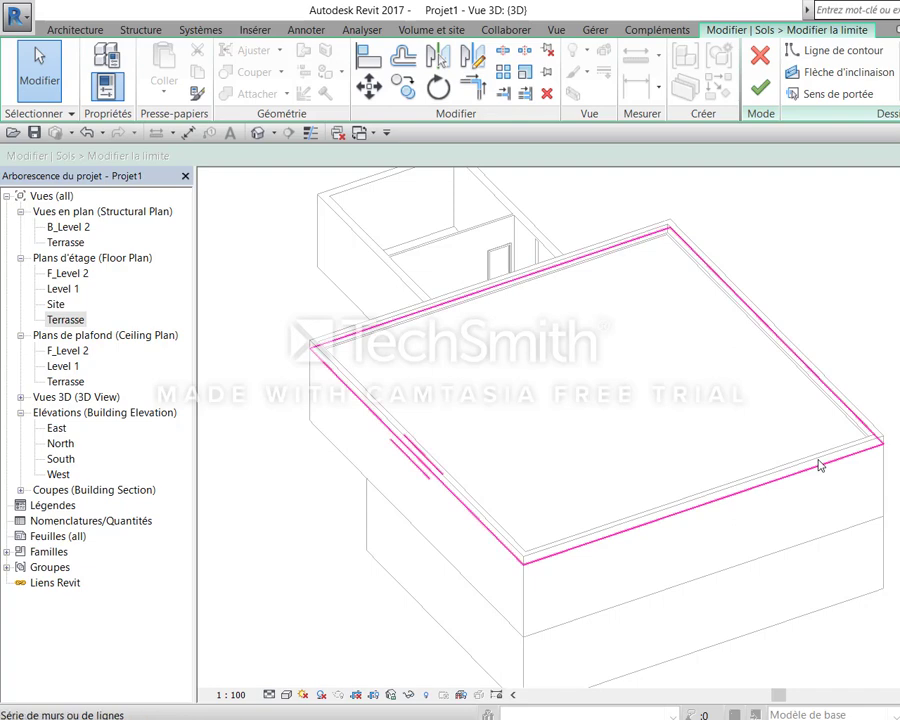
left_click(820, 465)
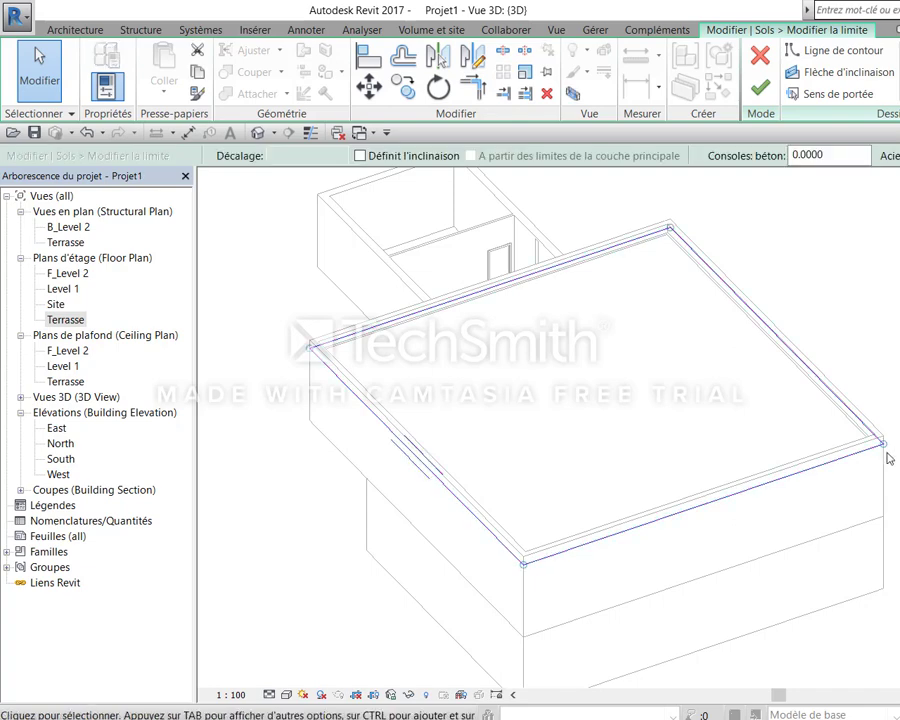
left_click(437, 57)
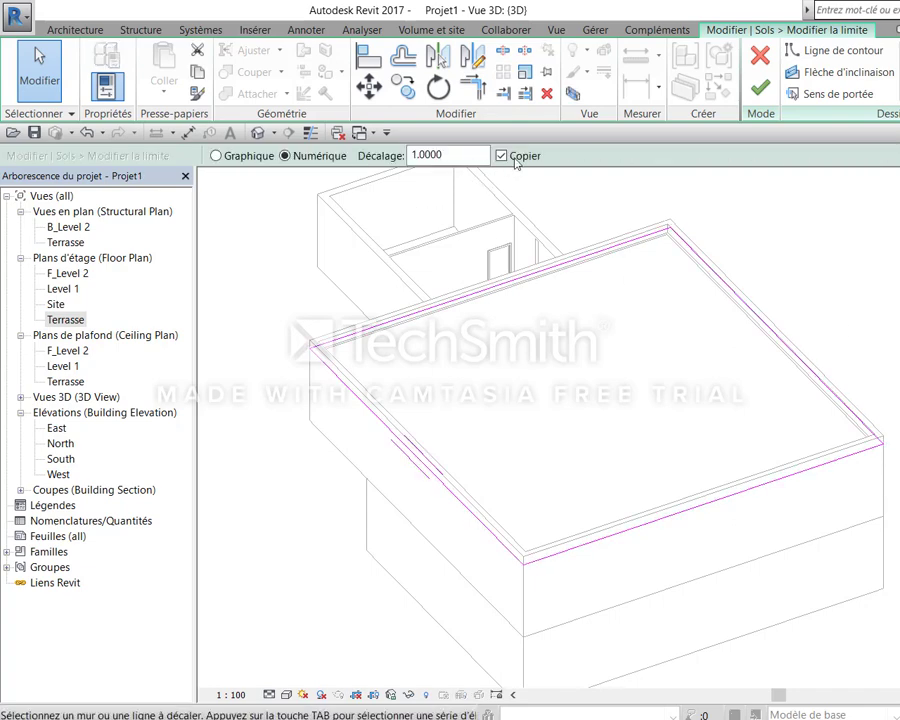
double_click(453, 154)
type(".25")
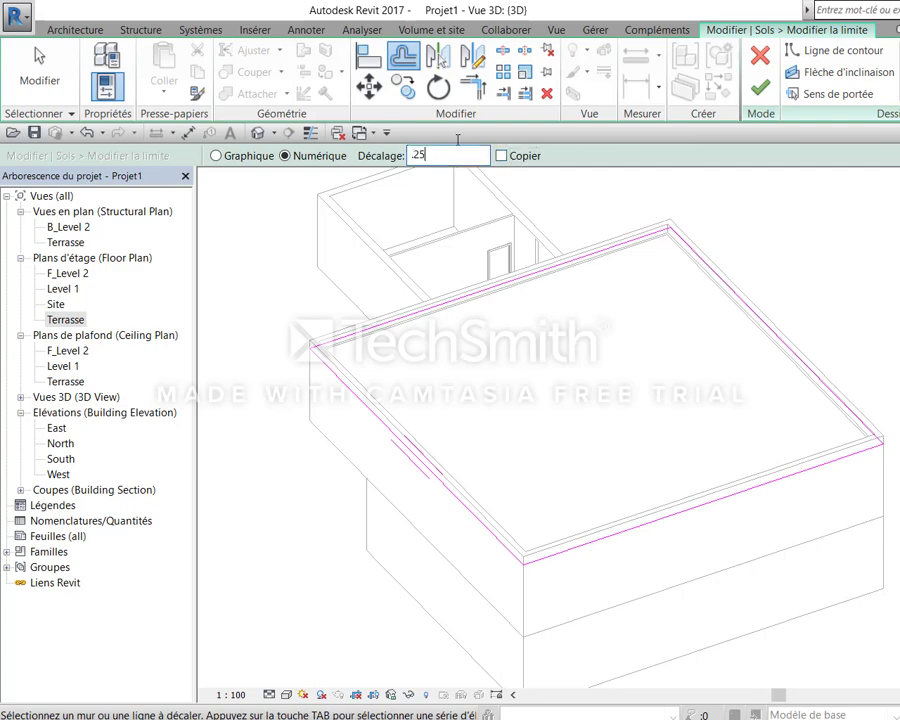
left_click(755, 321)
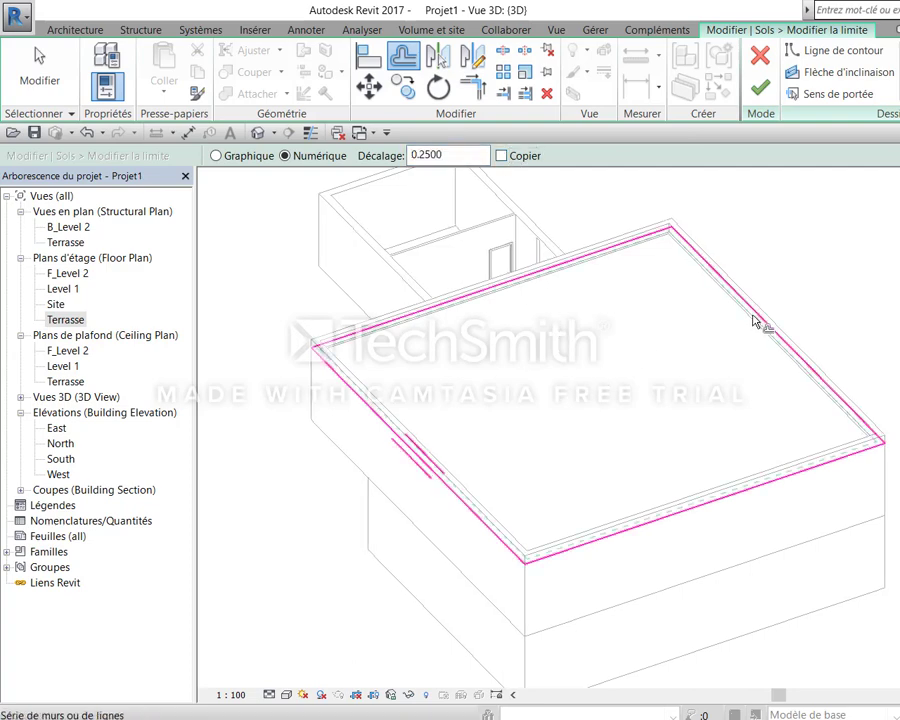
key("Escape")
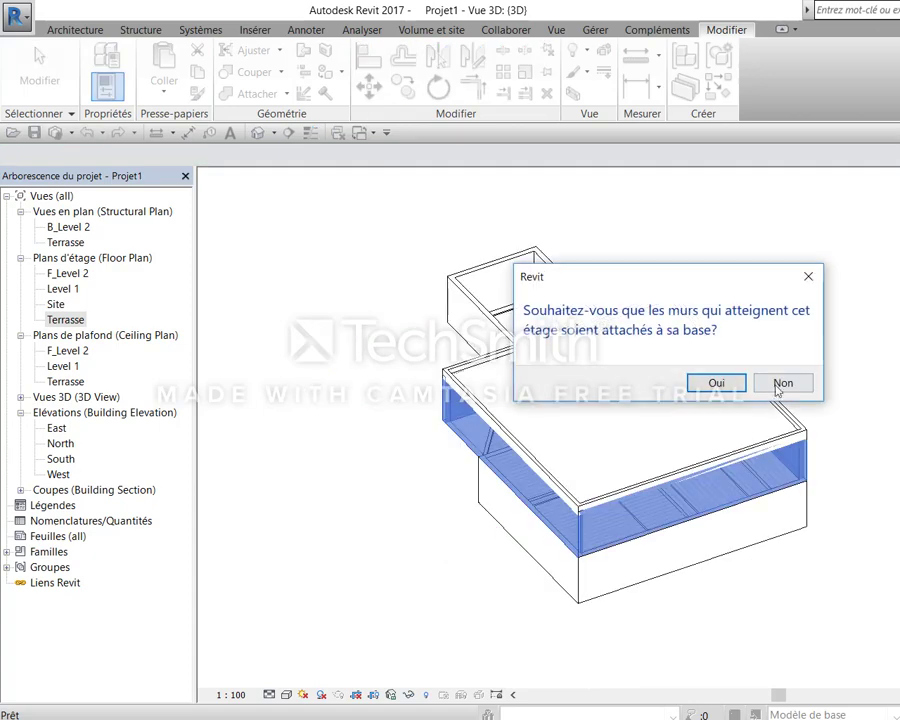
Finish the floor edit without attaching walls, and return to Section 1
left_click(741, 384)
left_click(884, 367)
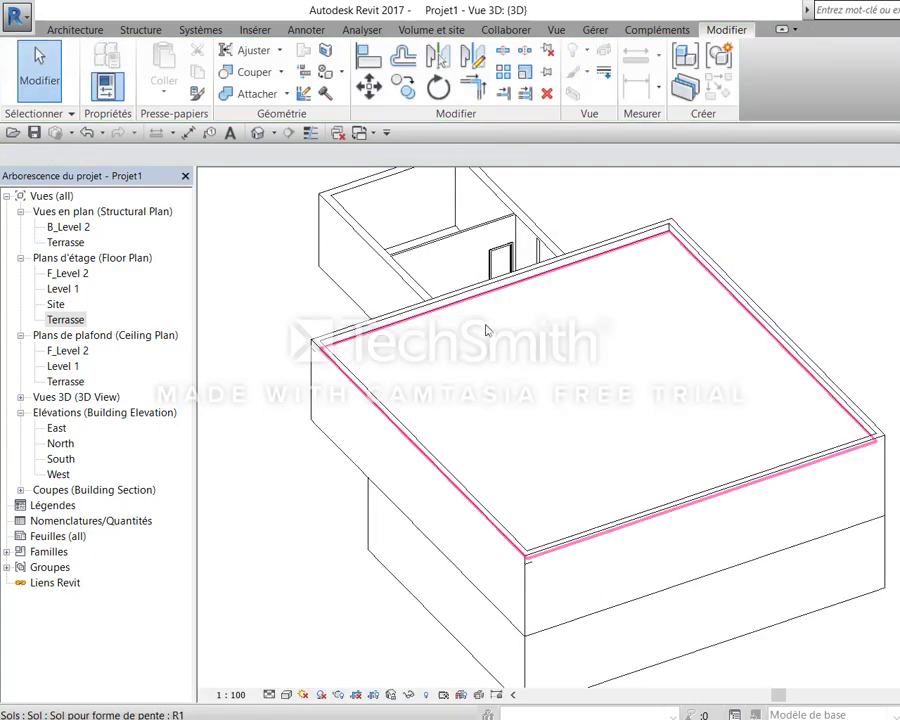
key("ctrl+Tab")
Set Section 1's detail level to Fine
scroll(707, 361, "up", 3)
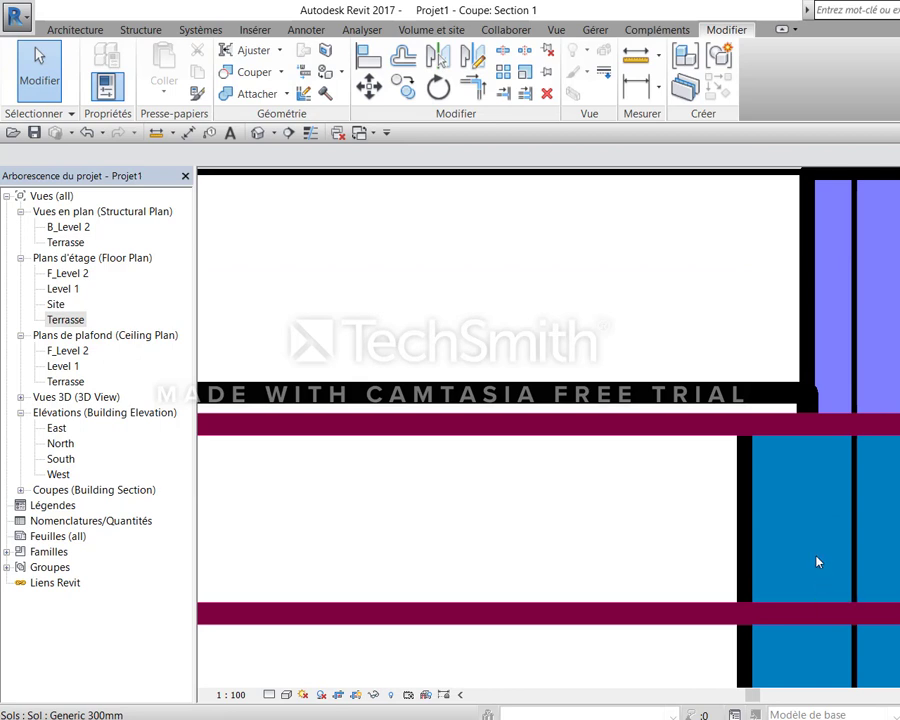
scroll(754, 530, "down", 4)
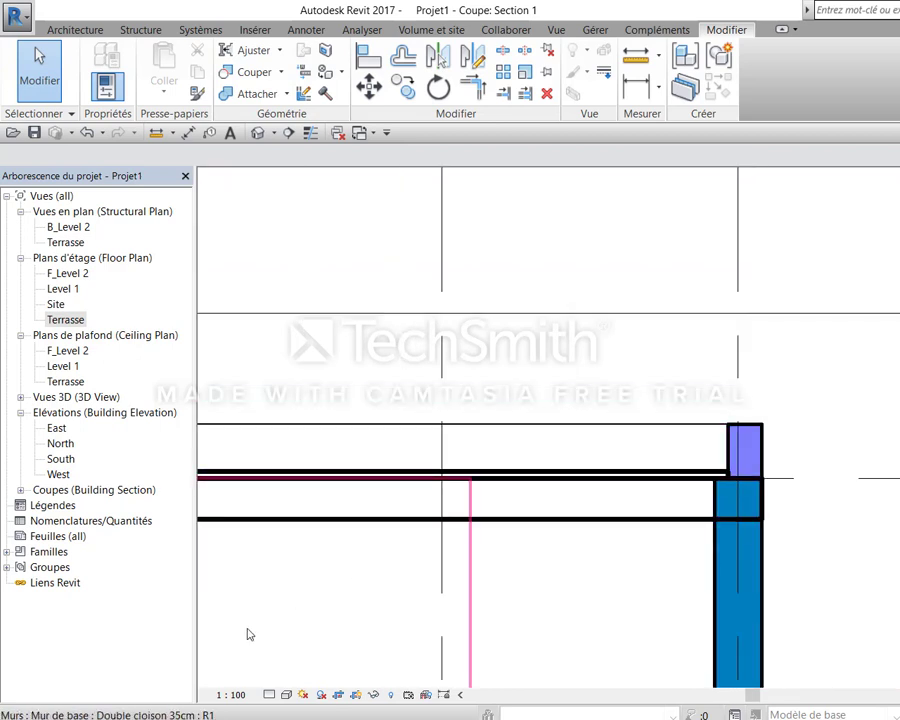
left_click(270, 694)
left_click(292, 678)
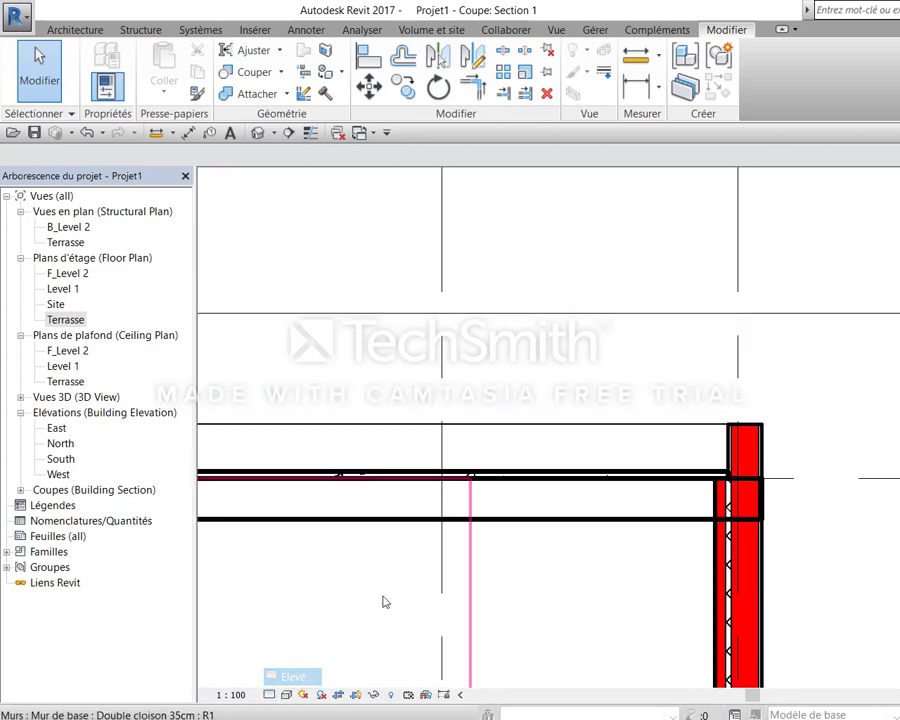
Select and inspect the exterior parapet wall's layers, then deselect it
middle_click_drag(679, 545, 709, 515)
scroll(710, 515, "up", 2)
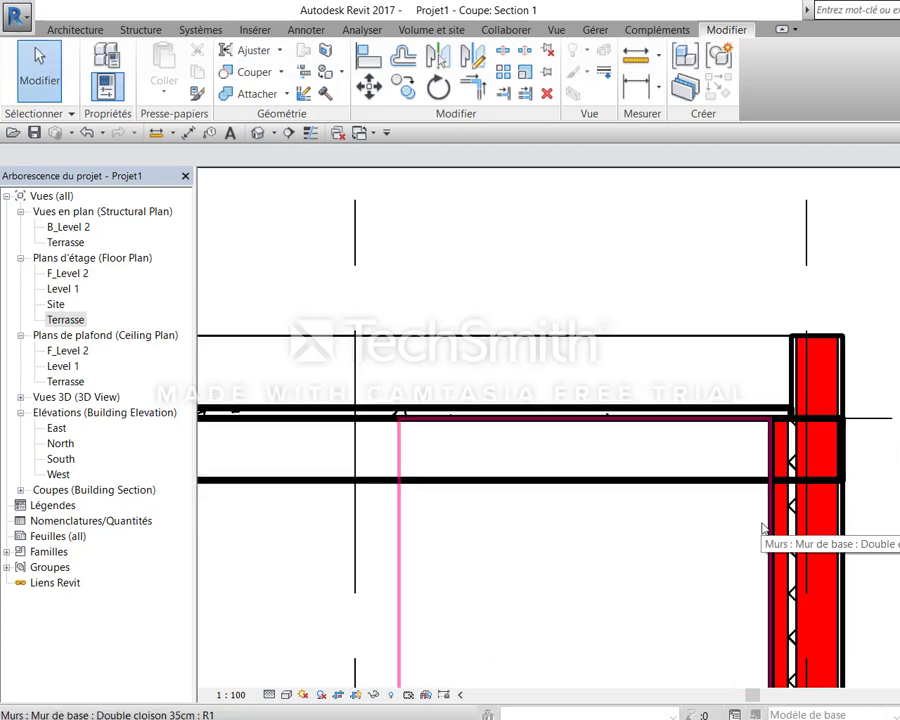
left_click(773, 525)
key("Escape")
scroll(812, 519, "up", 2)
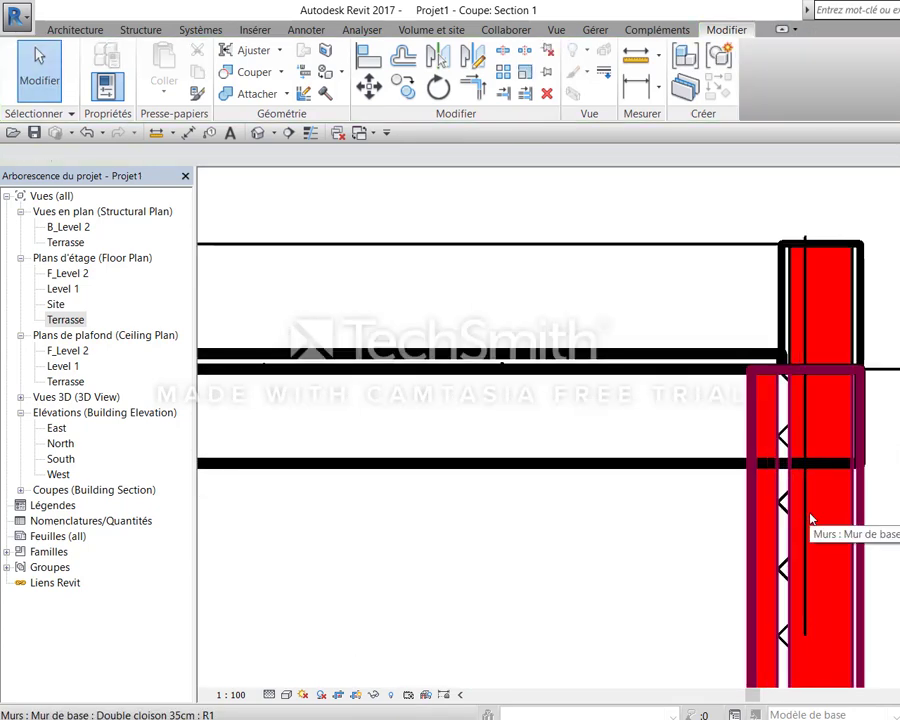
left_click(800, 512)
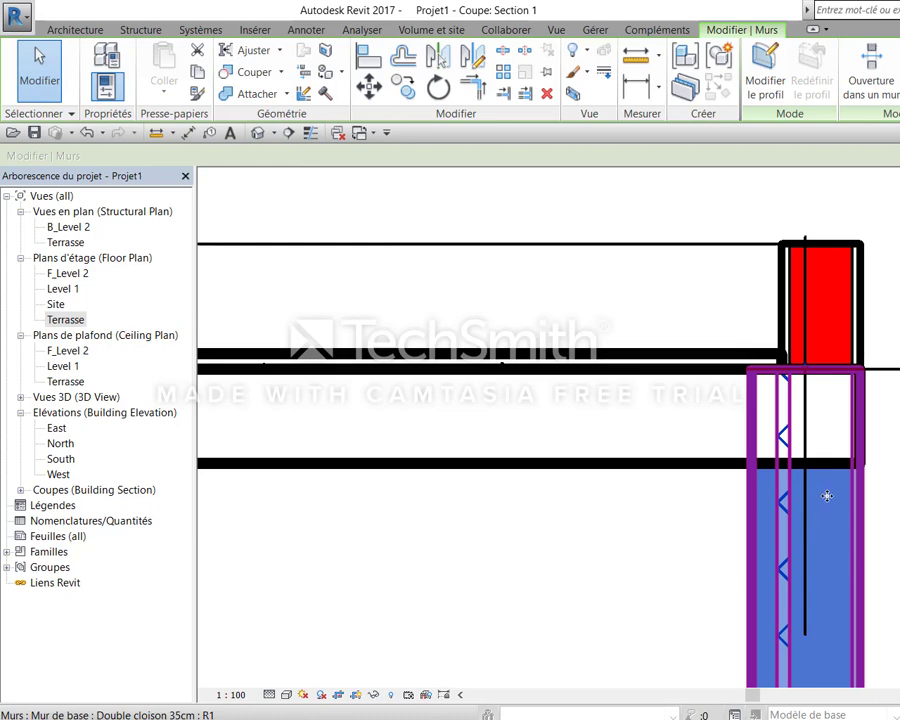
scroll(816, 464, "up", 2)
scroll(760, 527, "up", 2)
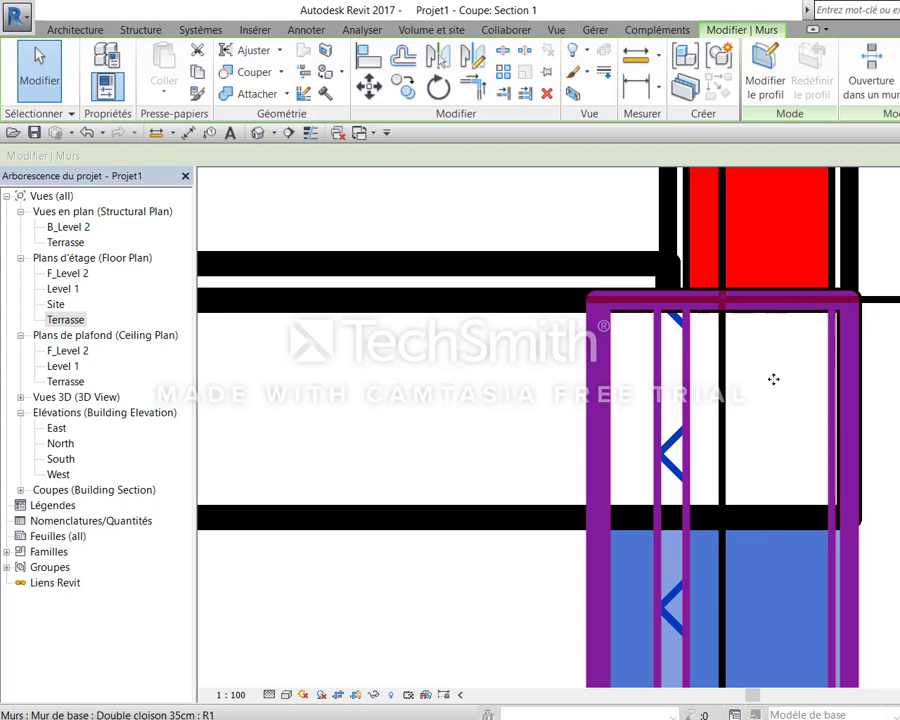
scroll(771, 378, "down", 3)
scroll(813, 408, "down", 2)
left_click(827, 418)
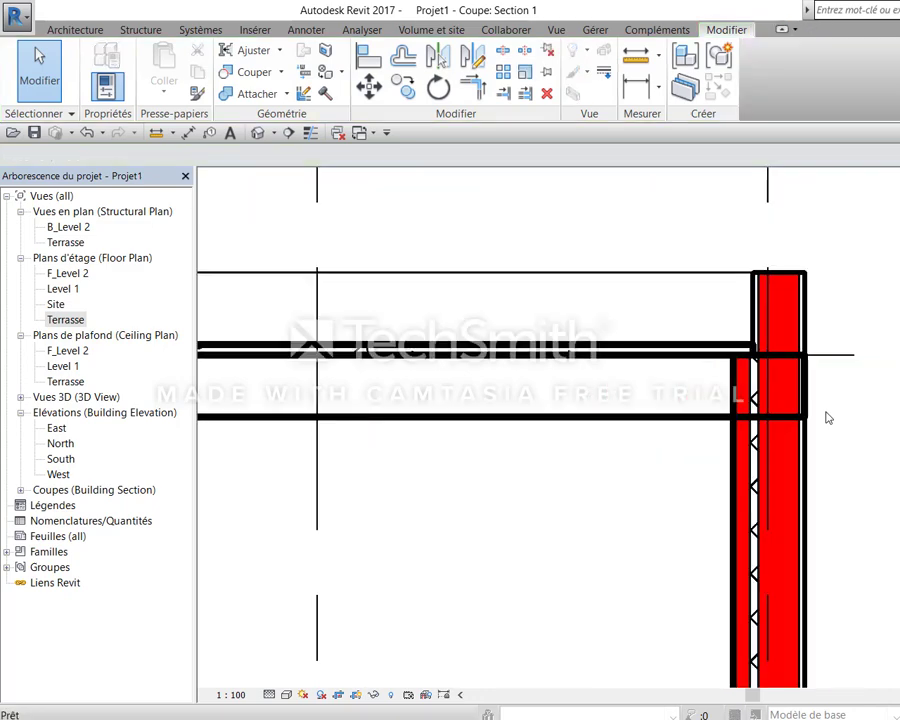
key("v")
key("v")
key("Escape")
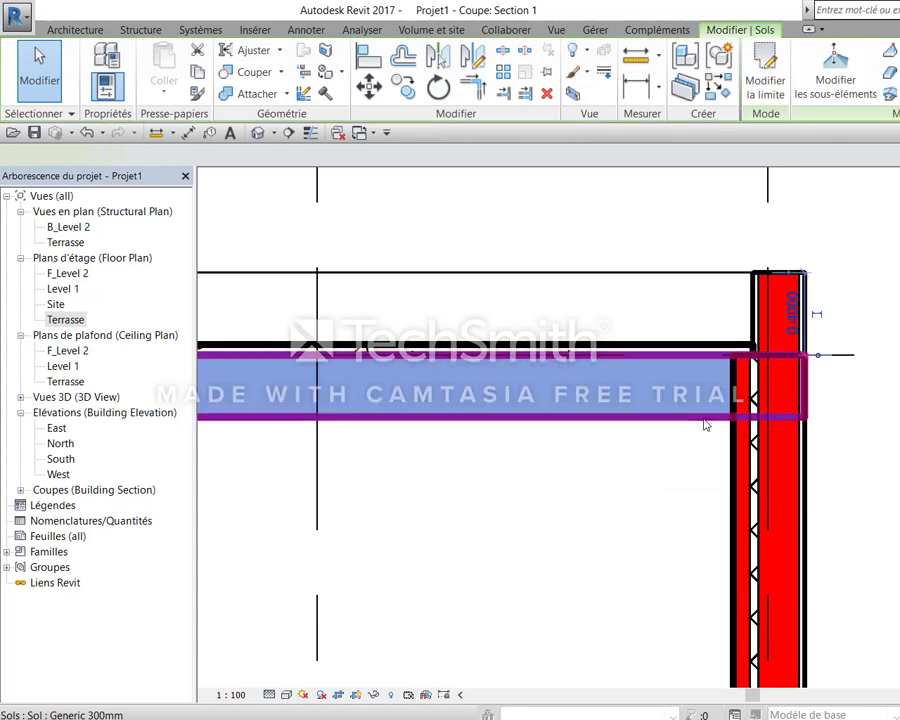
Assign Béton cellulaire to the Generic 300mm floor's structural layer
left_click(704, 423)
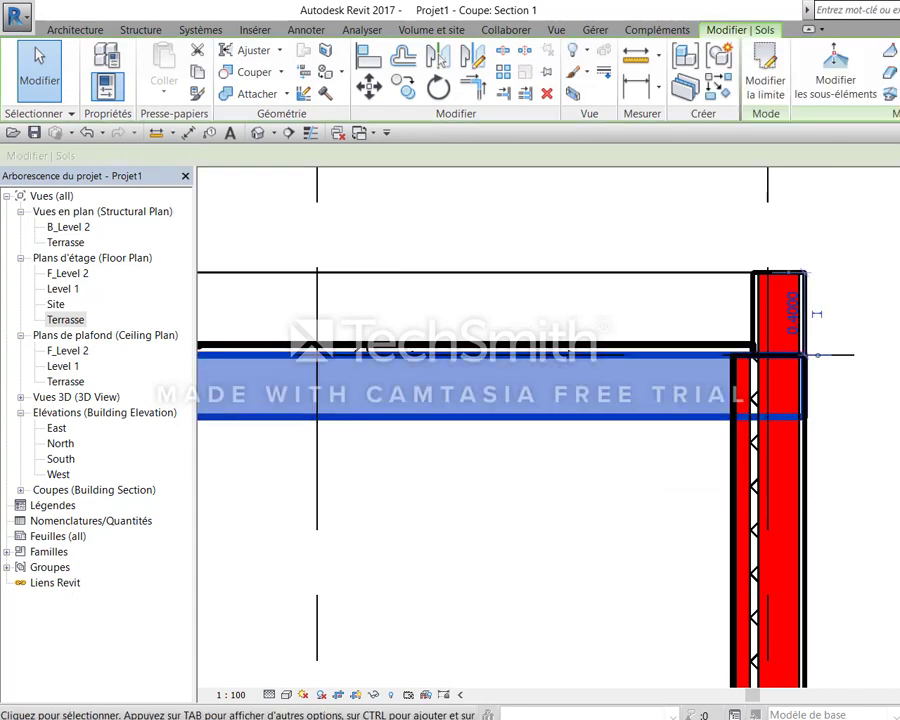
left_click(108, 87)
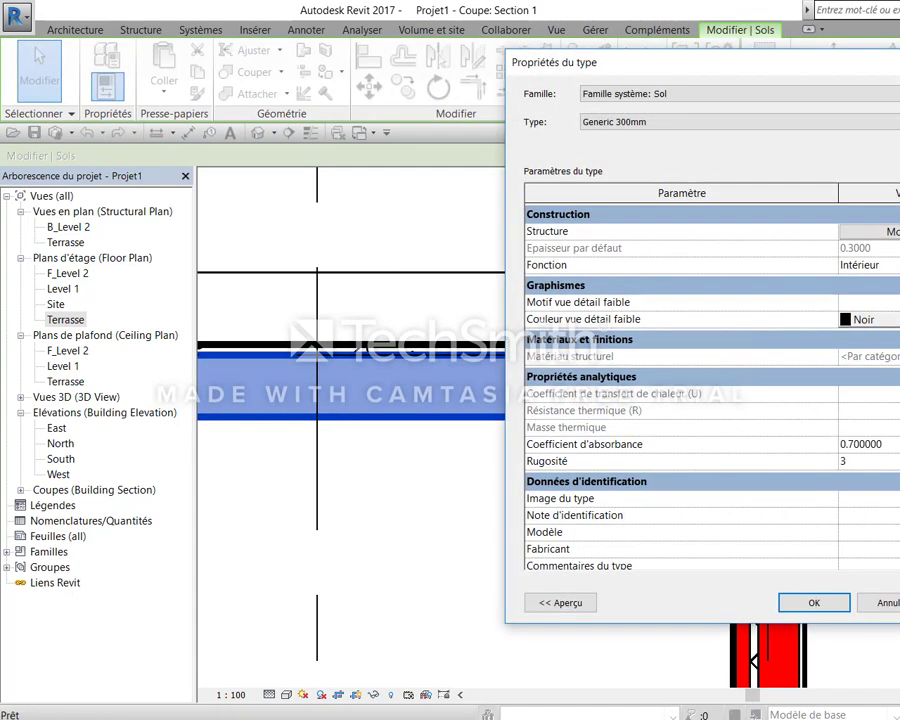
left_click(869, 231)
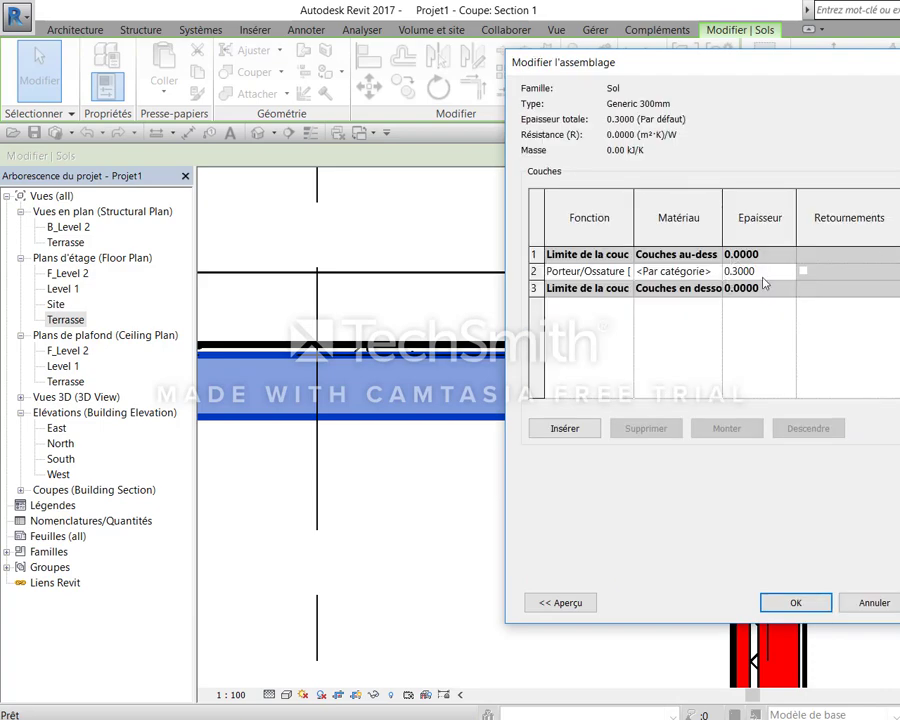
left_click(718, 271)
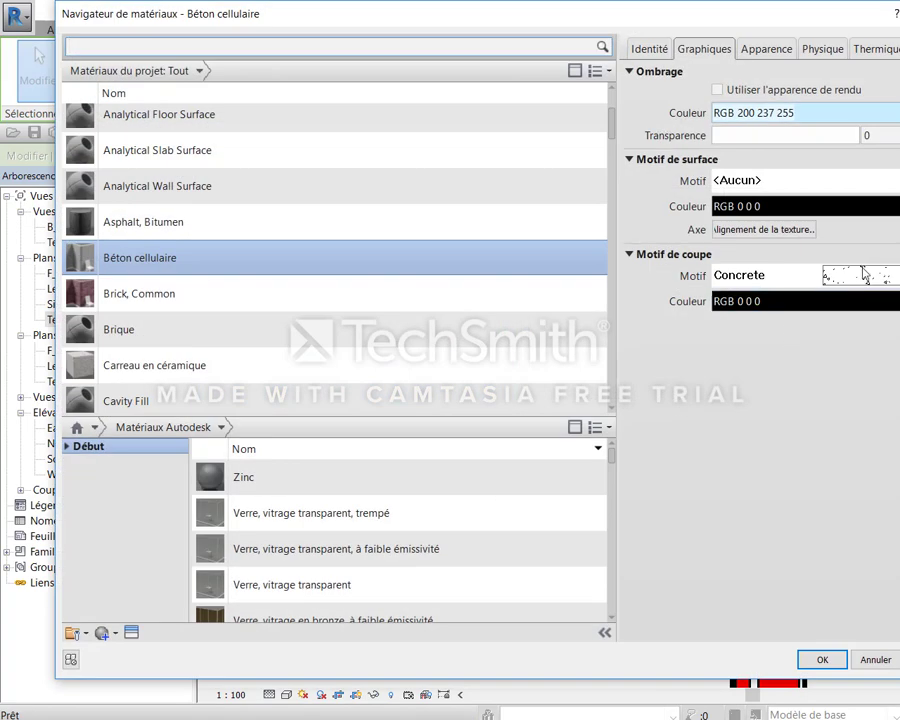
Give Béton cellulaire a Solid fill cut pattern and apply the floor type changes
left_click(860, 275)
scroll(580, 330, "down", 3)
scroll(578, 340, "down", 2)
scroll(576, 348, "down", 3)
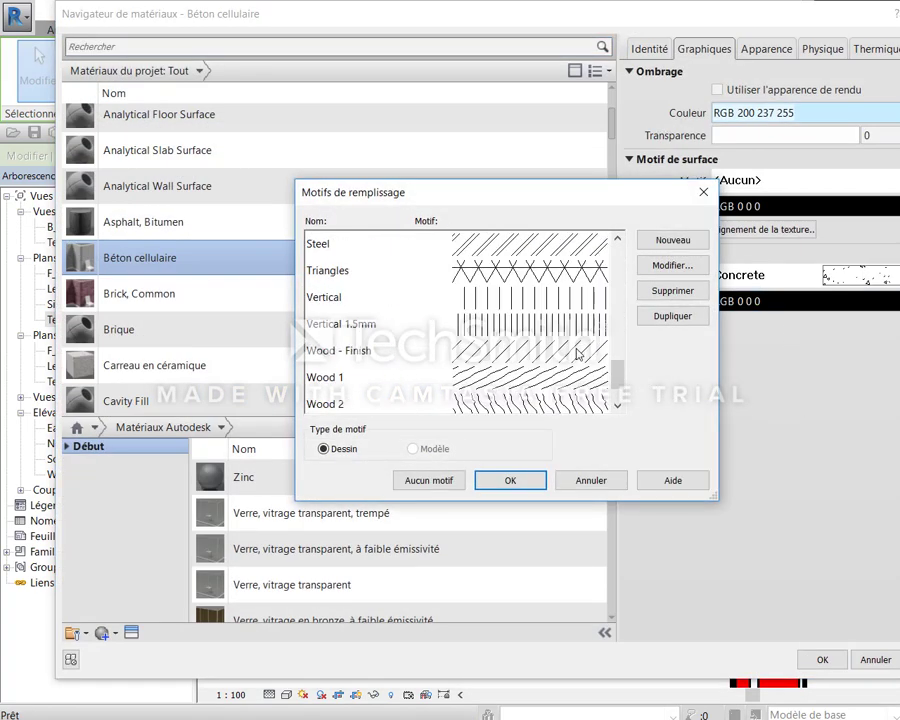
scroll(568, 313, "up", 2)
left_click(520, 377)
left_click(510, 480)
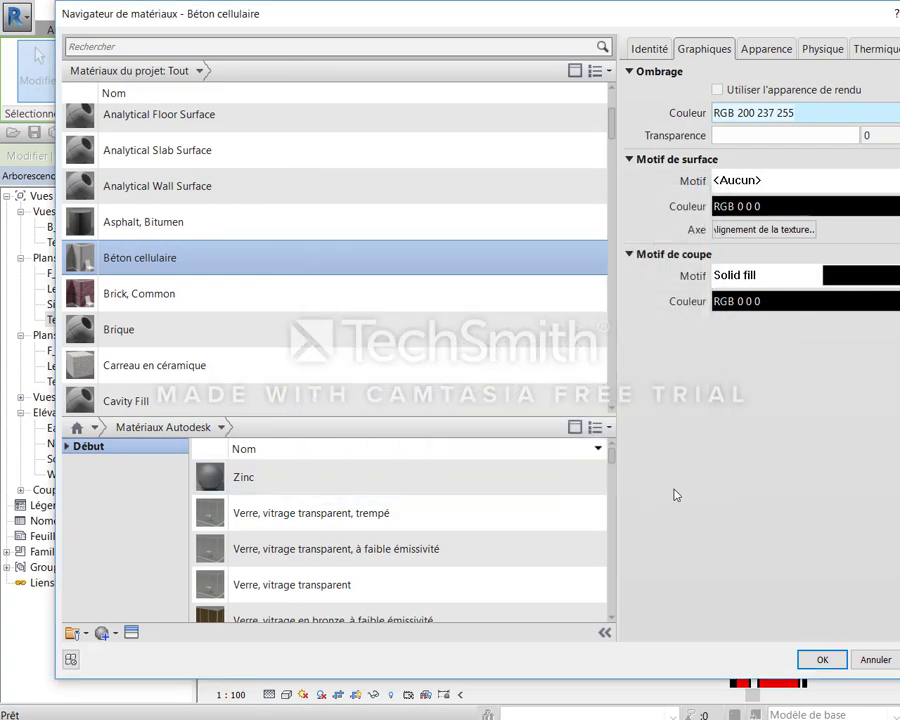
left_click(822, 659)
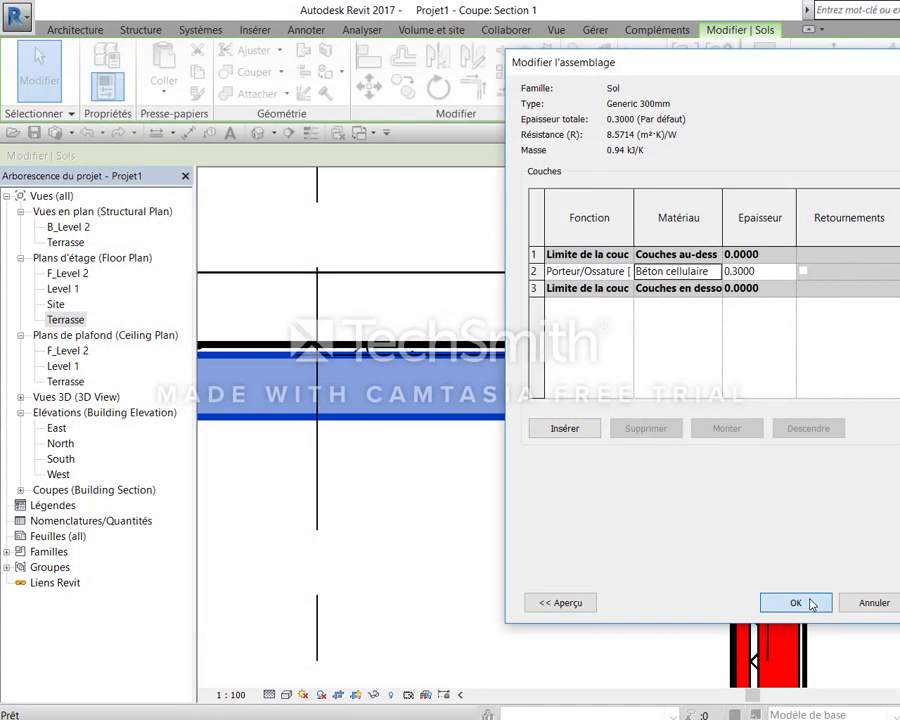
left_click(800, 612)
left_click(849, 606)
key("Escape")
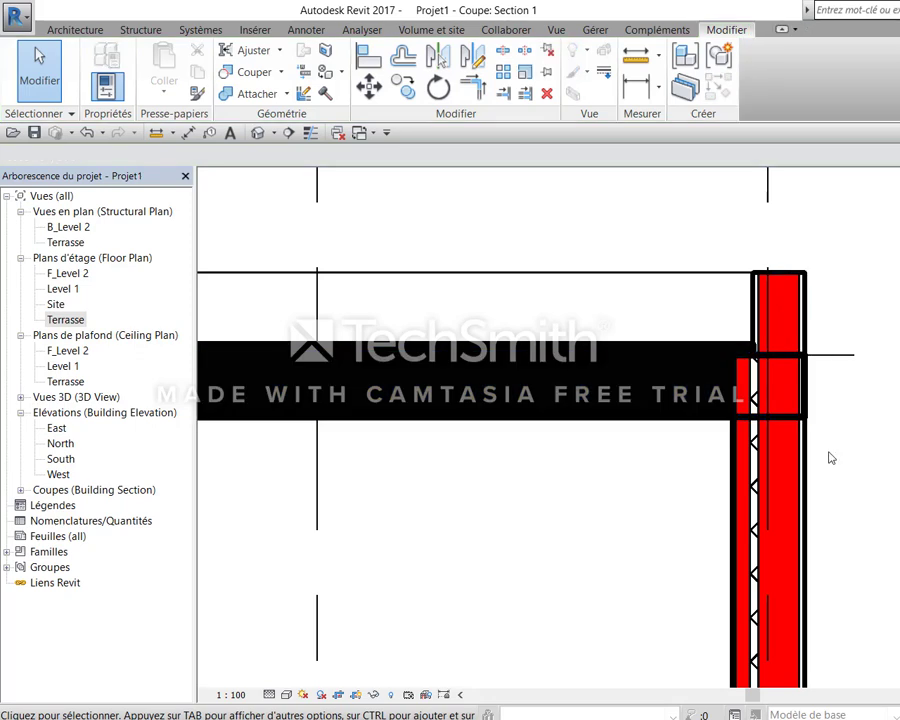
Turn on thin lines and override Murs cut patterns to black Solid fill in Section 1
key("t")
key("l")
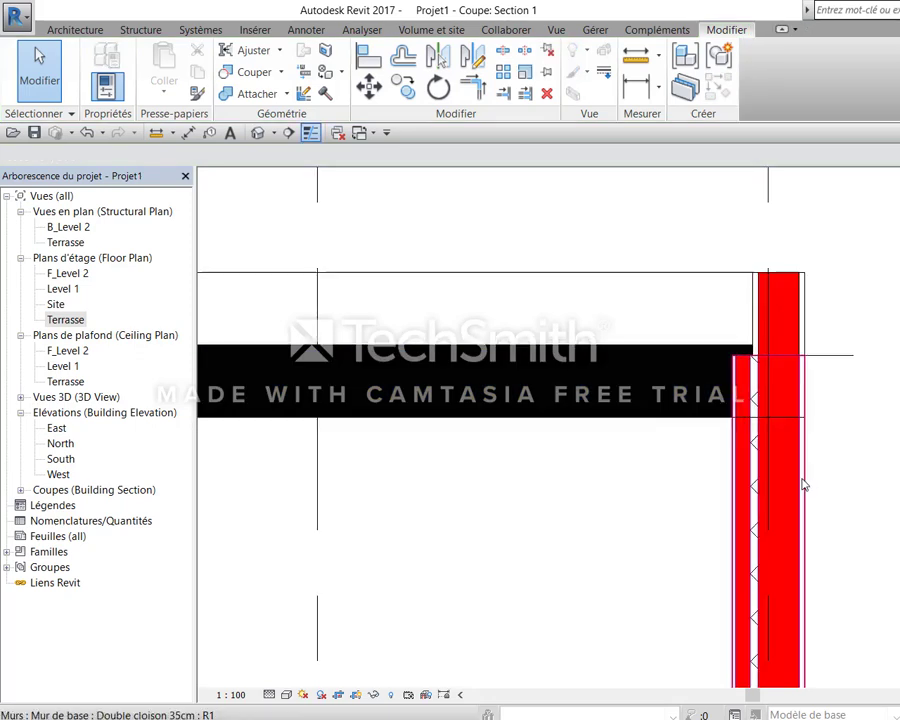
key("v")
key("g")
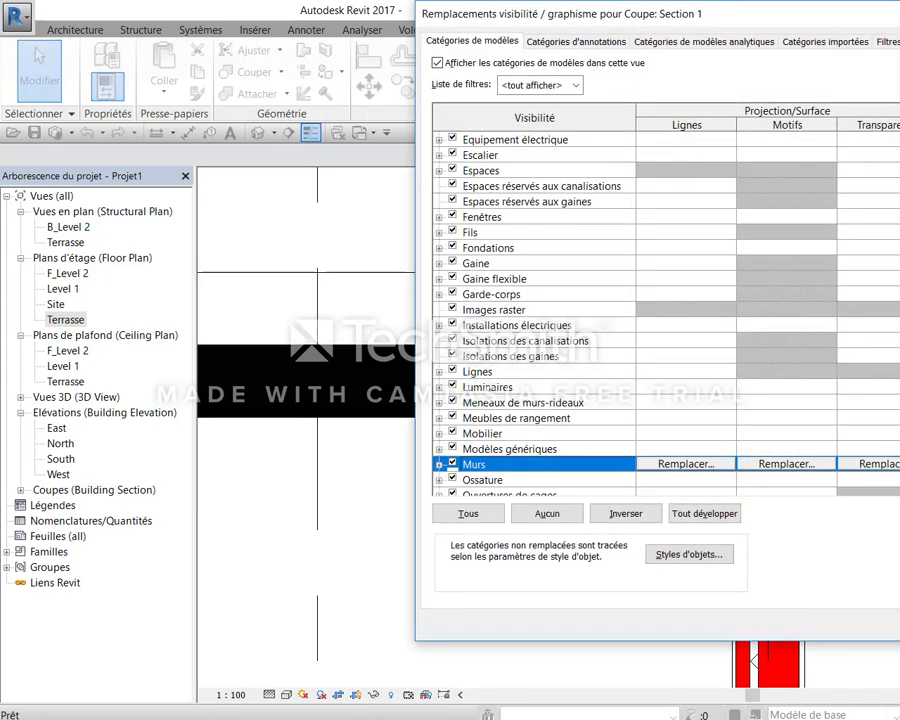
left_click(787, 464)
left_click(862, 376)
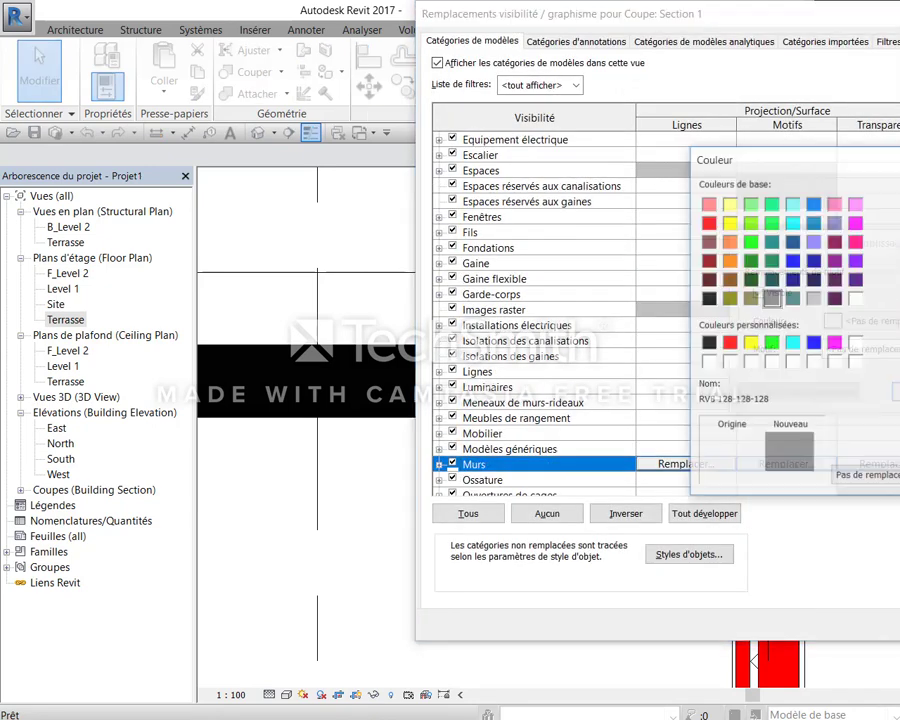
left_click(707, 298)
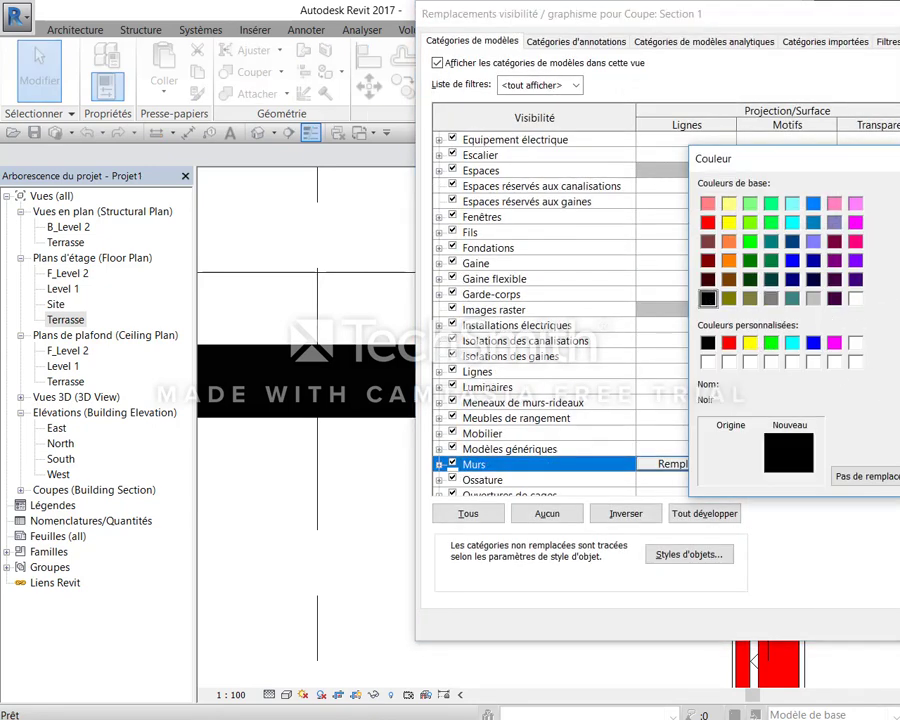
key("Return")
left_click(860, 348)
scroll(860, 200, "down", 3)
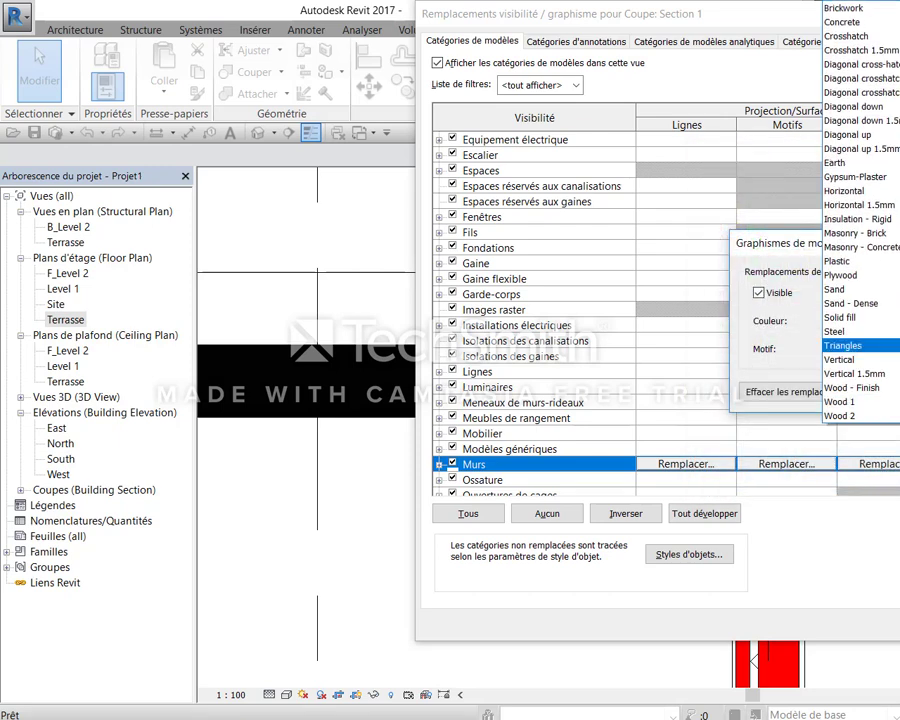
left_click(845, 317)
key("Return")
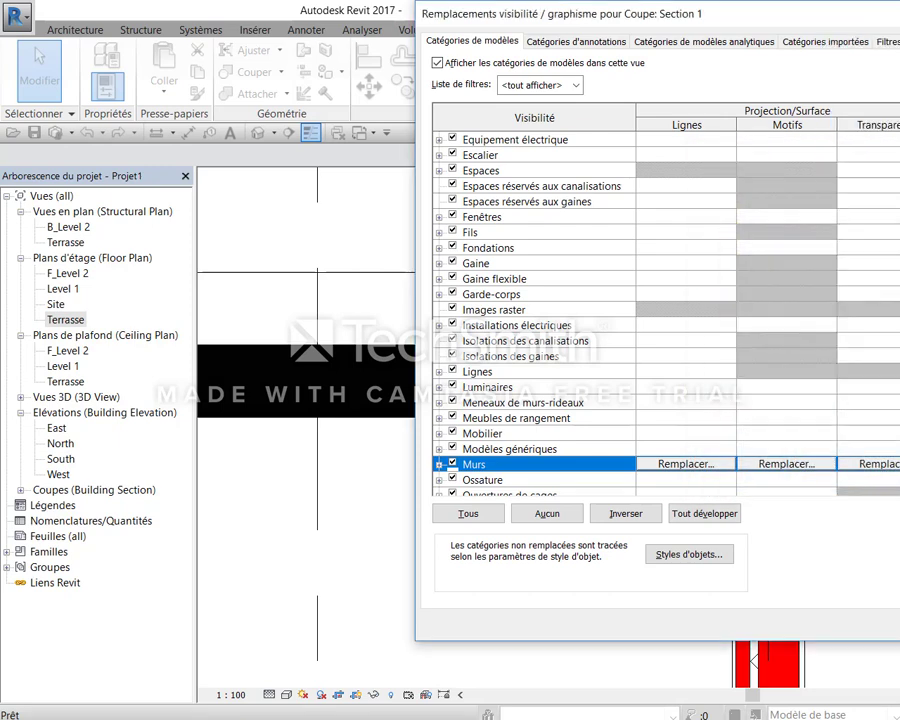
key("Return")
Override the Ossature category's pattern to black Solid fill in Section 1
scroll(890, 458, "down", 3)
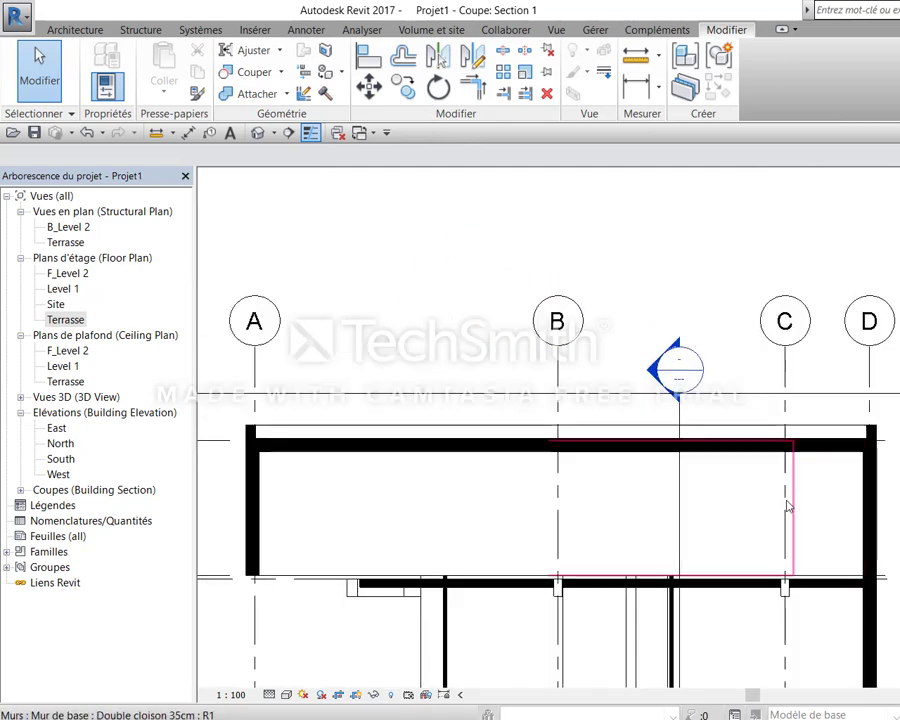
middle_click_drag(782, 504, 897, 422)
scroll(891, 494, "up", 2)
scroll(891, 494, "up", 1)
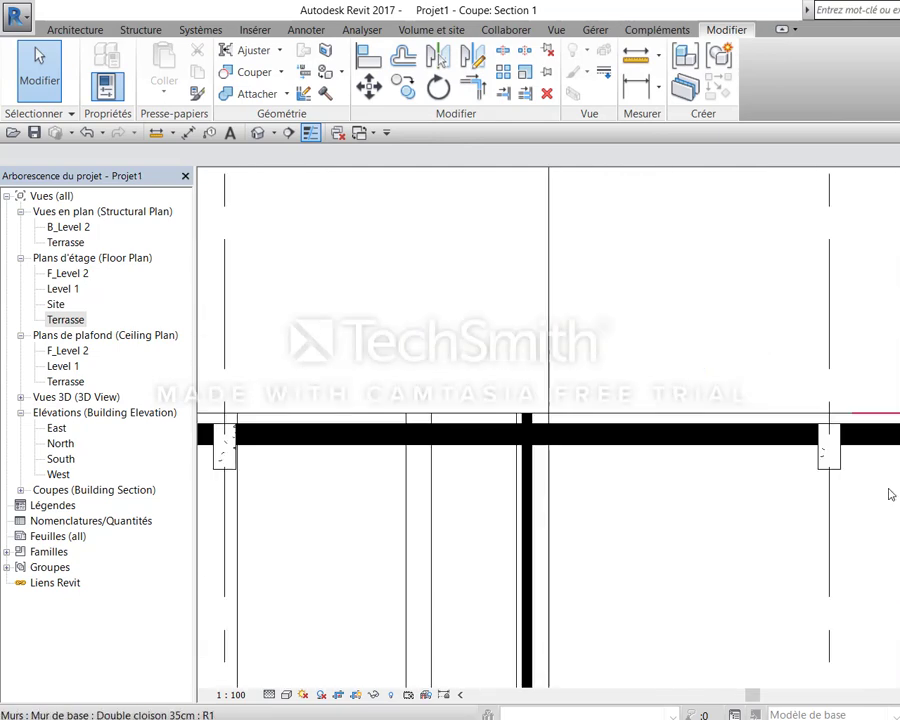
key("v")
key("v")
key("s")
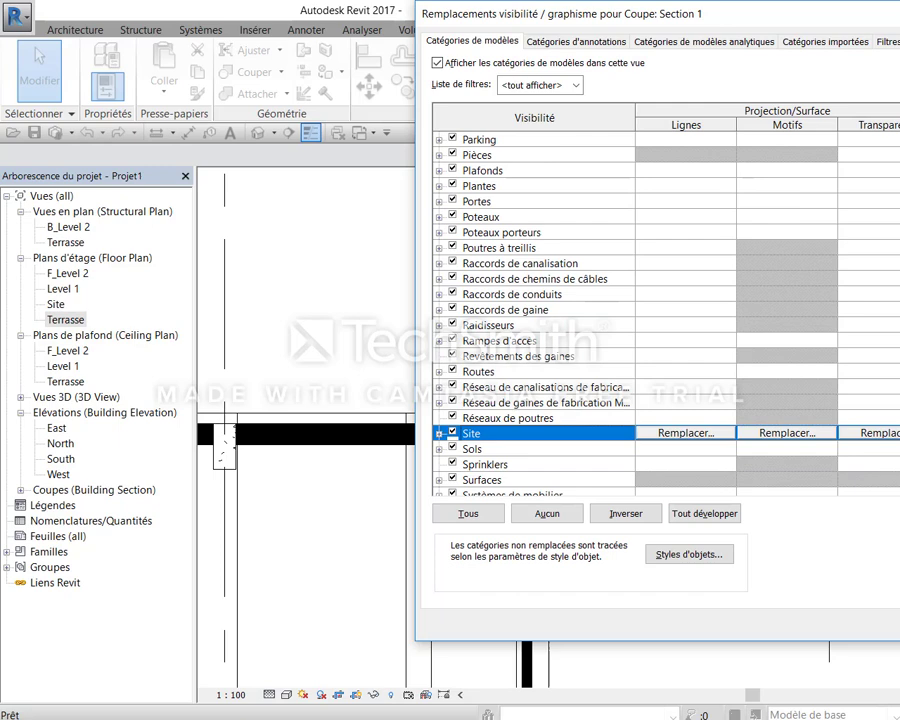
key("o")
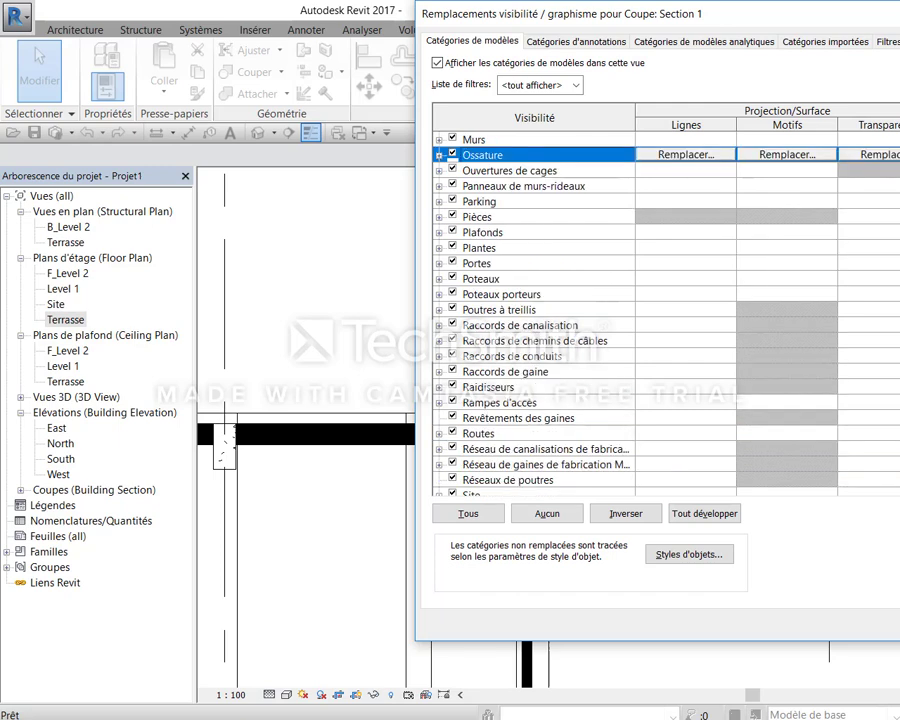
left_click(787, 154)
left_click(832, 320)
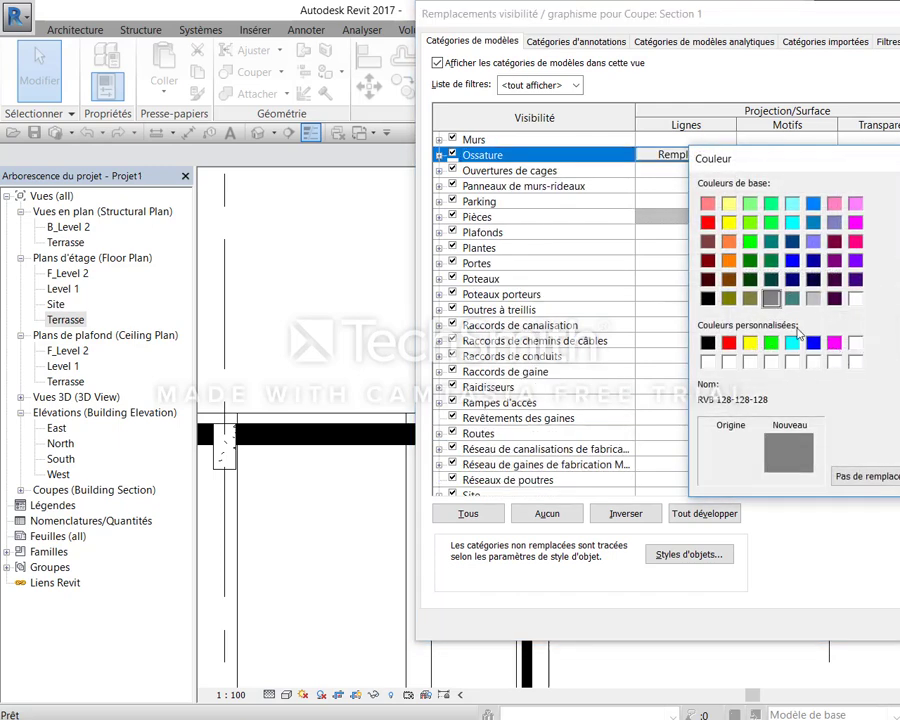
left_click(707, 298)
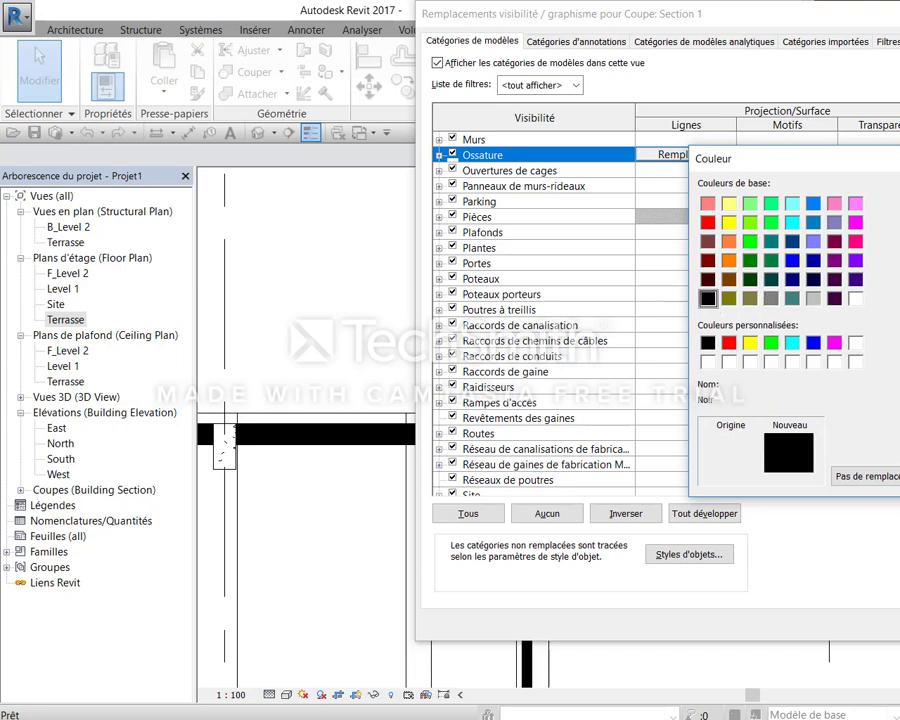
key("Return")
left_click(860, 348)
left_click(775, 567)
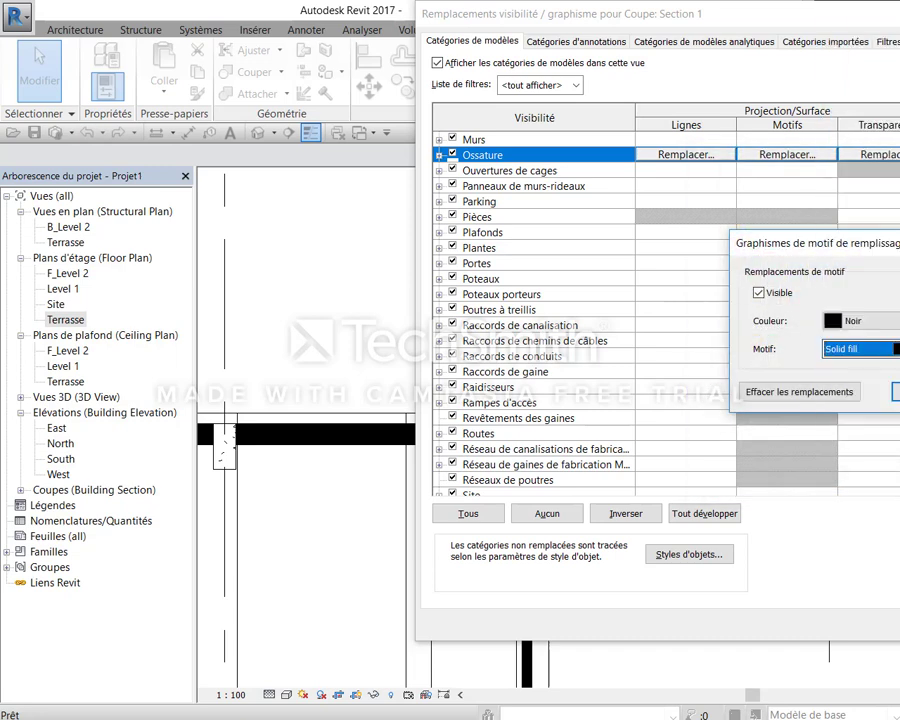
key("Return")
key("Return")
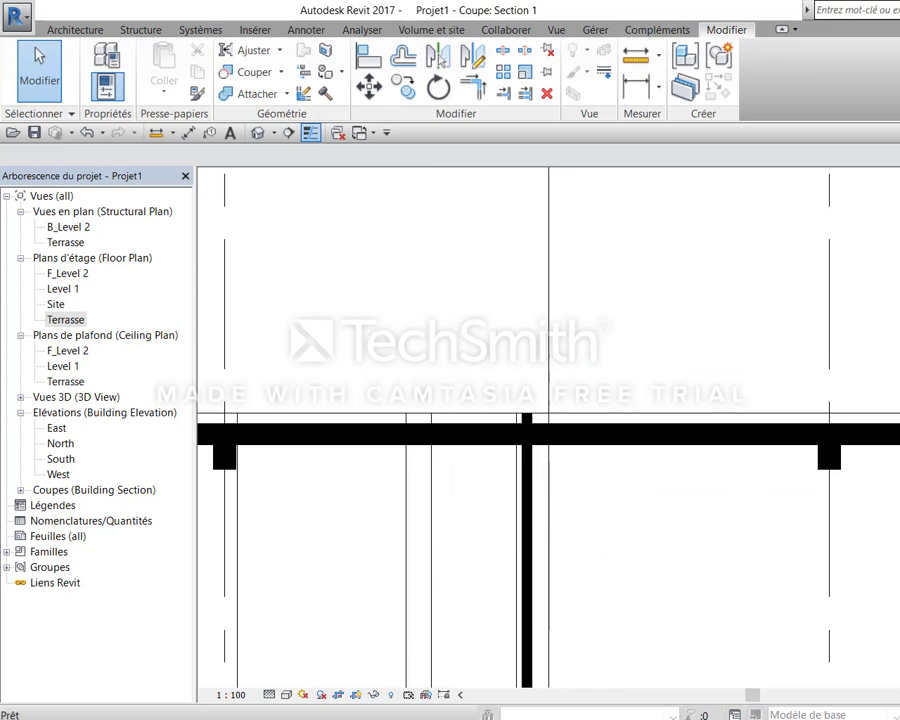
Select the 10 cm partition wall in the section
scroll(720, 505, "down", 3)
scroll(725, 507, "up", 4)
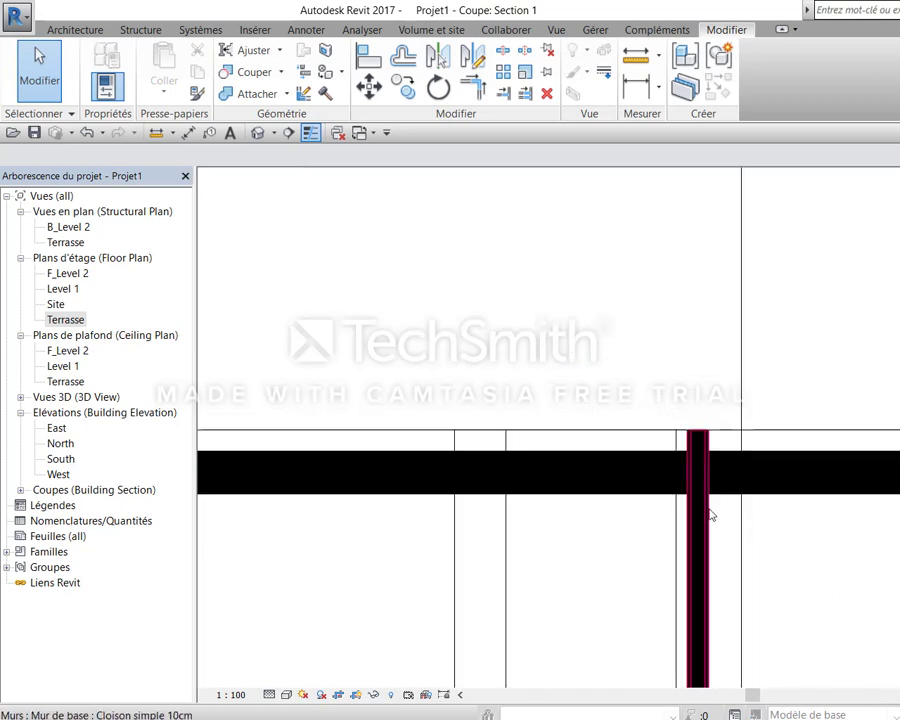
left_click(710, 515)
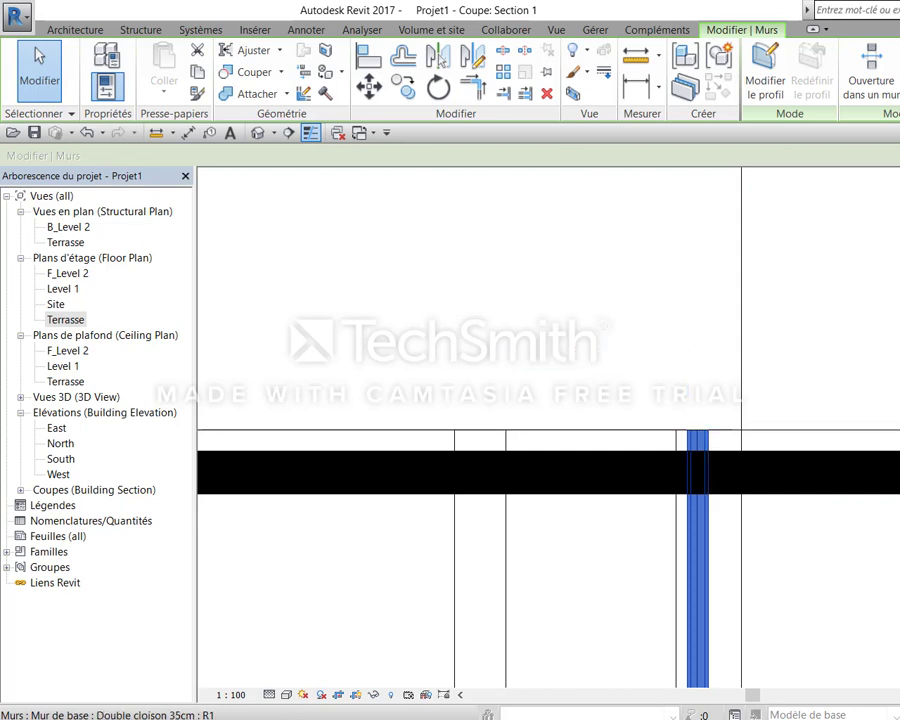
Attach the 10 cm partition wall's top to the floor band above it
left_click(245, 93)
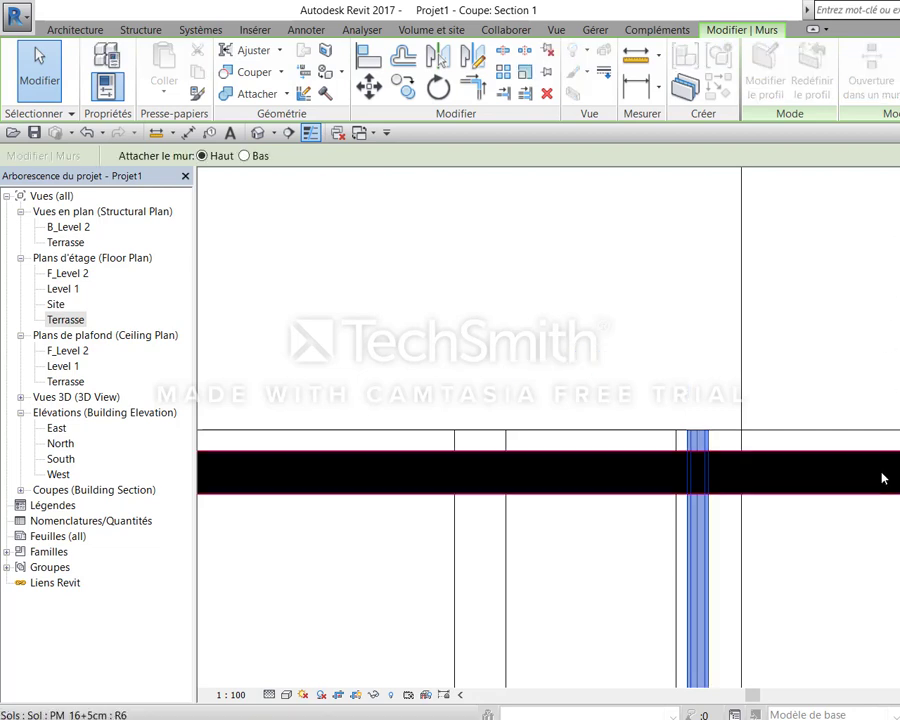
left_click(882, 476)
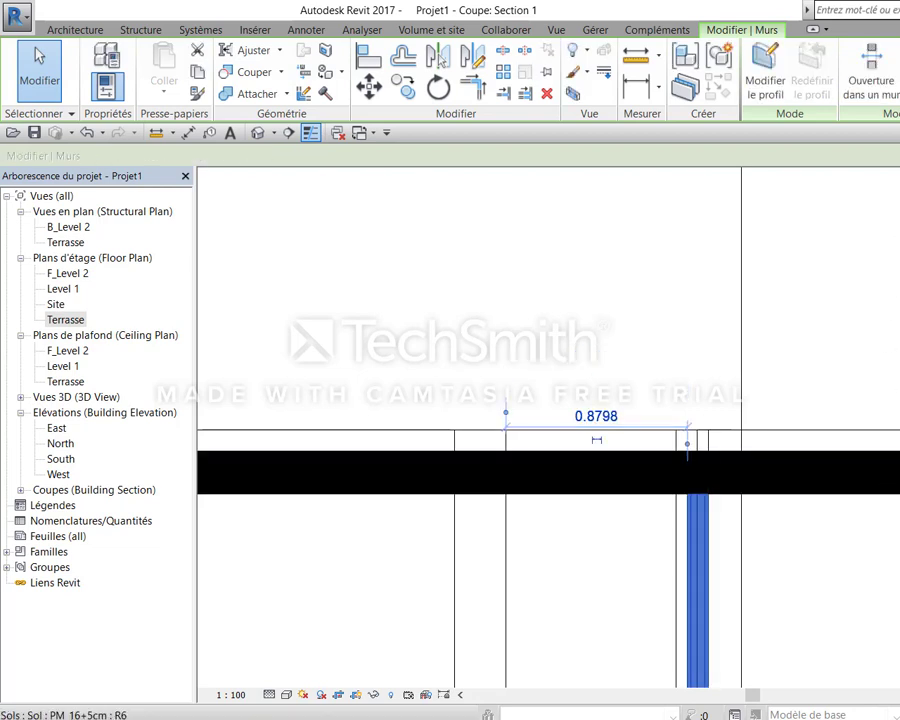
key("Escape")
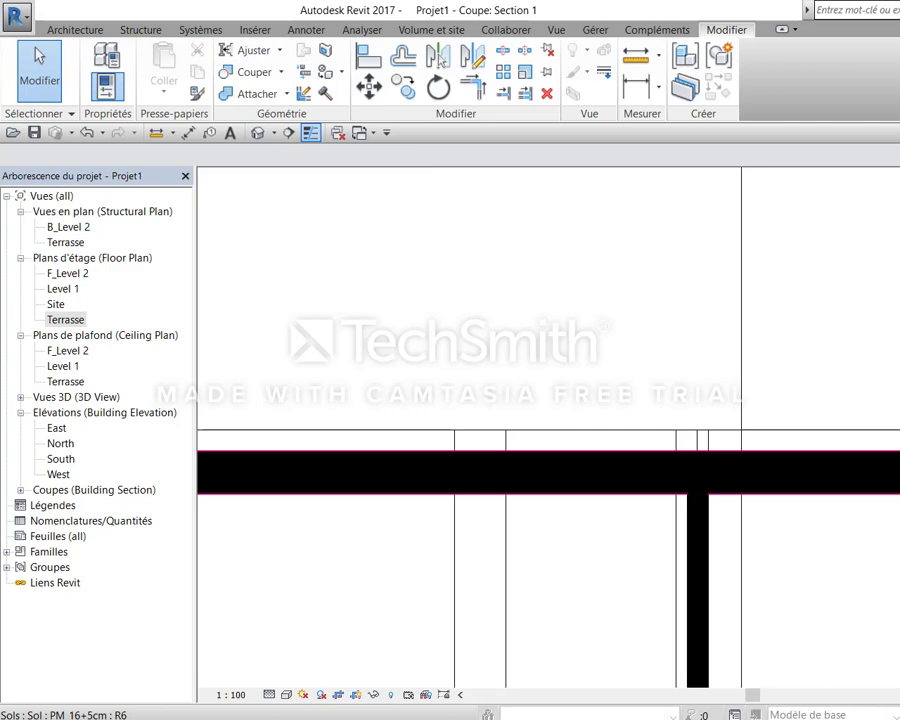
Select the slope-forming roof slab and review its type properties without changes
scroll(886, 433, "down", 3)
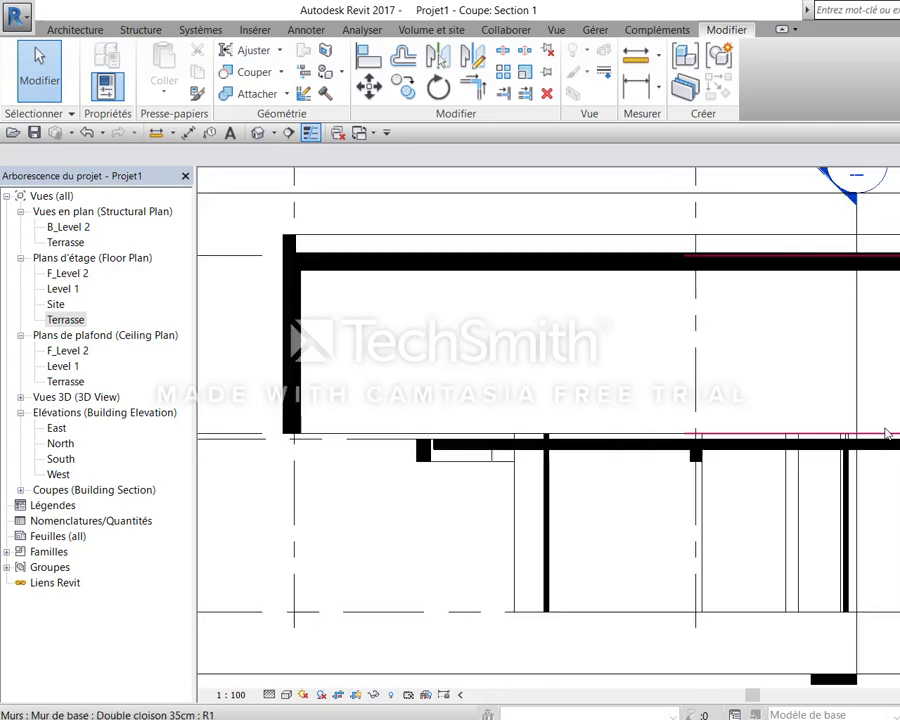
scroll(886, 433, "down", 2)
scroll(763, 402, "down", 2)
middle_click_drag(556, 416, 376, 430)
scroll(866, 346, "up", 4)
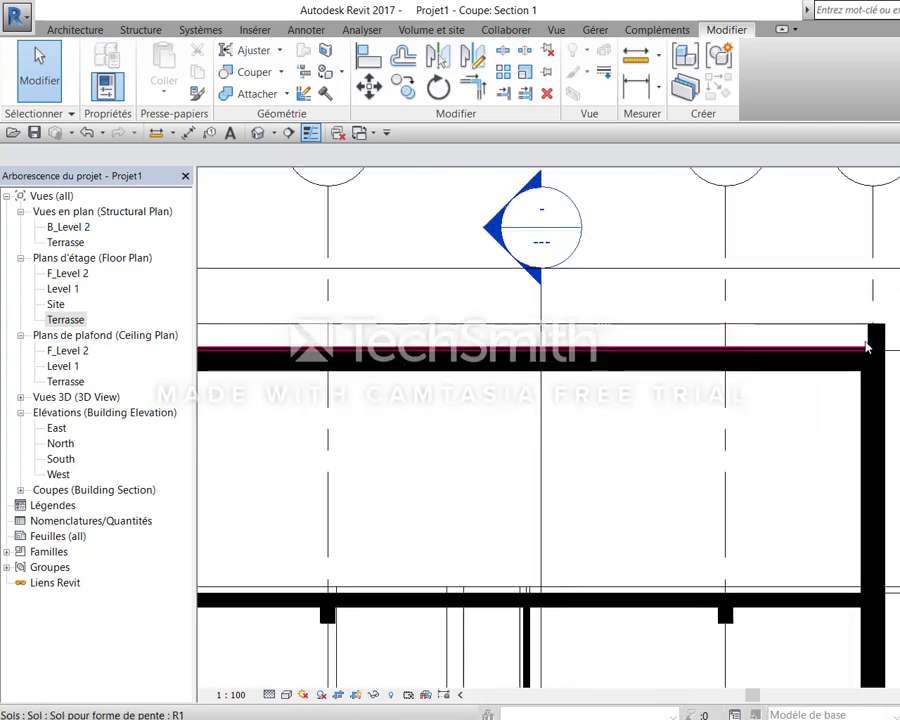
left_click(826, 347)
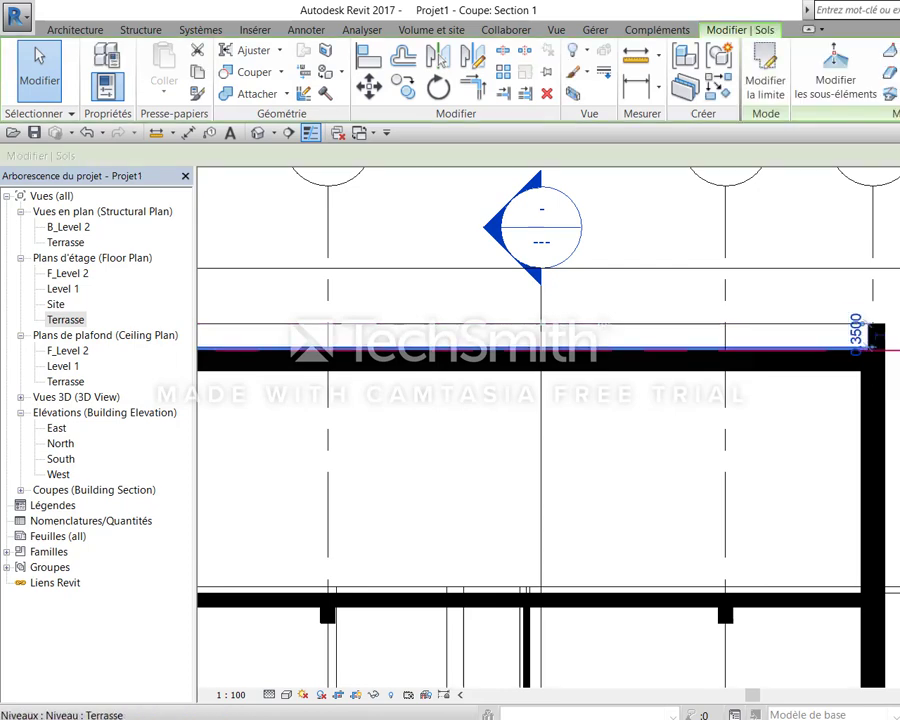
left_click(108, 87)
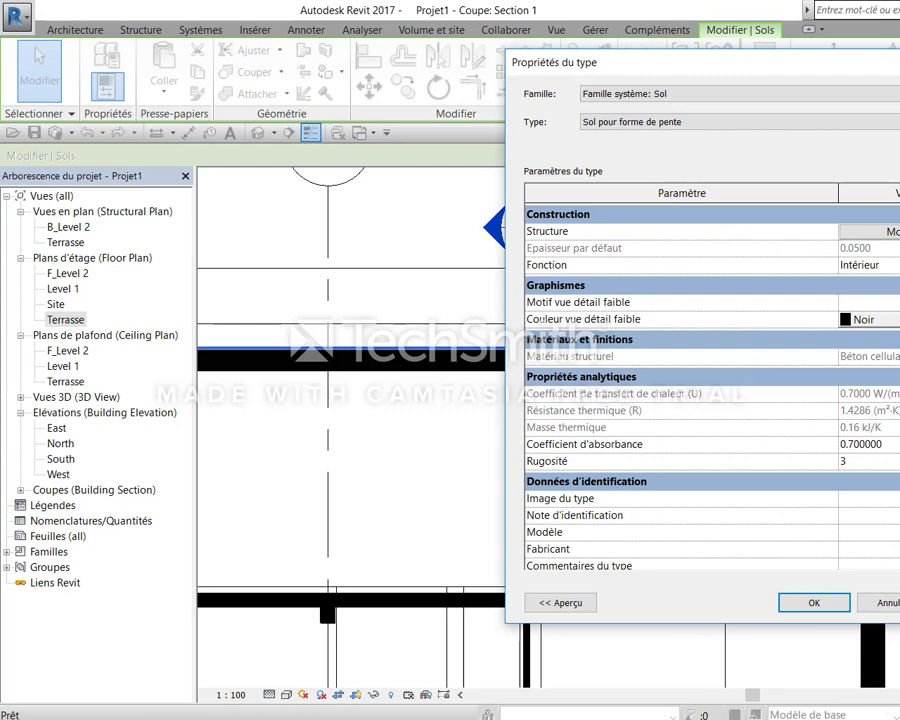
left_click(472, 420)
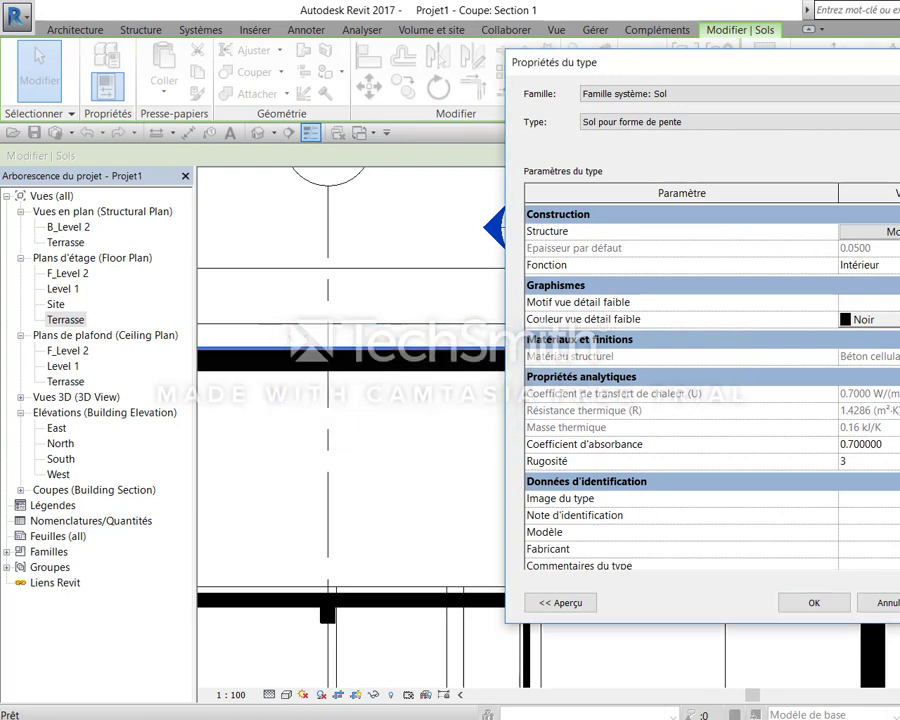
left_click(870, 604)
key("Escape")
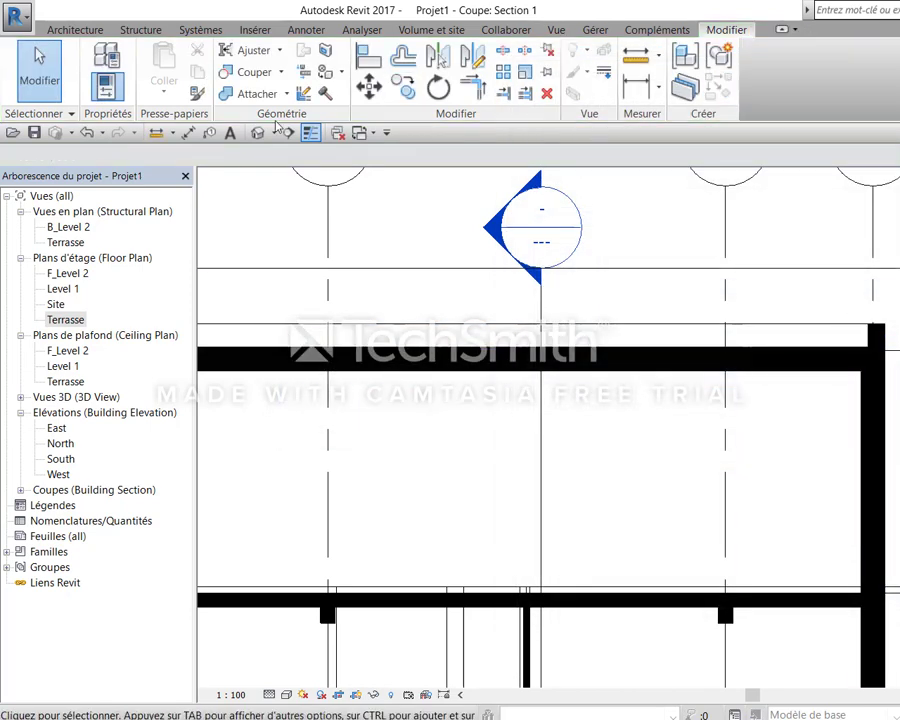
In the default 3D view, select the roof slab and start modifying its sub-elements
left_click(257, 132)
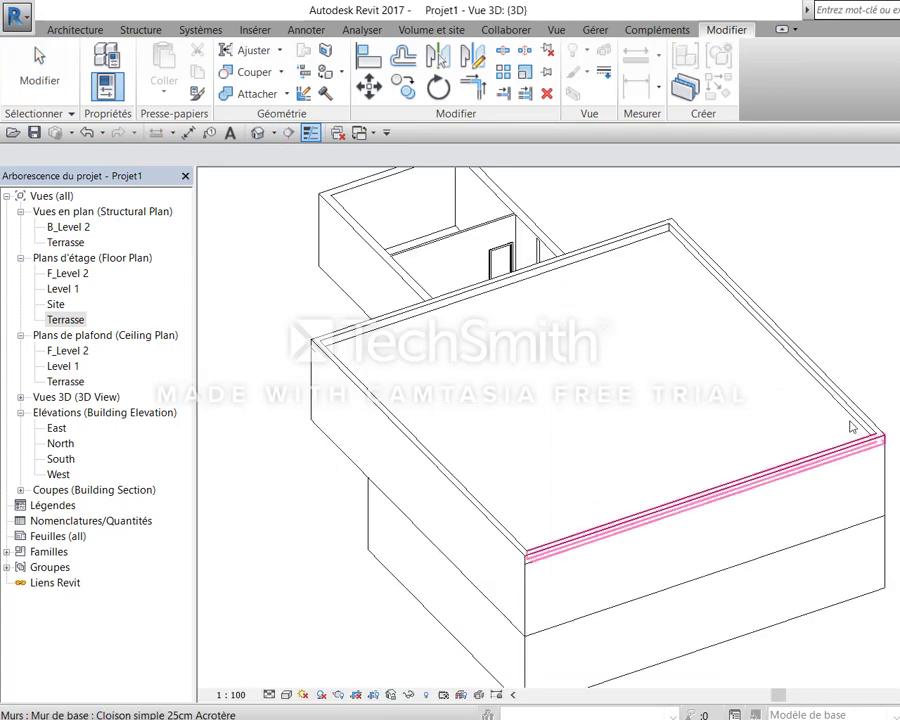
left_click(697, 522)
mouse_move(697, 522)
middle_mouse_down("shift")
mouse_move(651, 390)
mouse_move(740, 701)
mouse_move(798, 527)
mouse_move(783, 521)
middle_mouse_up("shift")
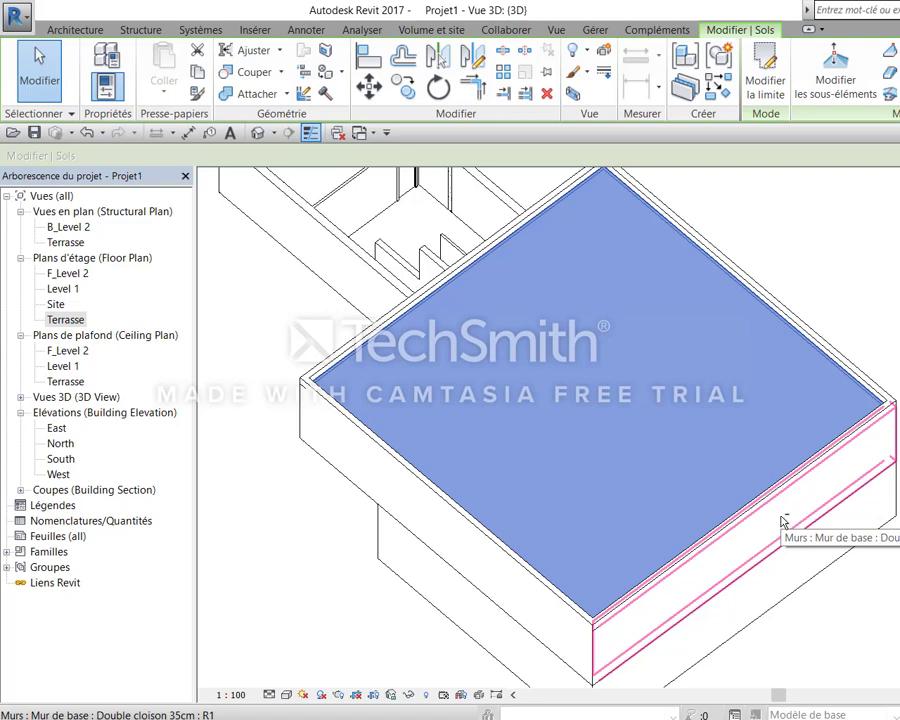
left_click(851, 86)
middle_click_drag(540, 400, 577, 462)
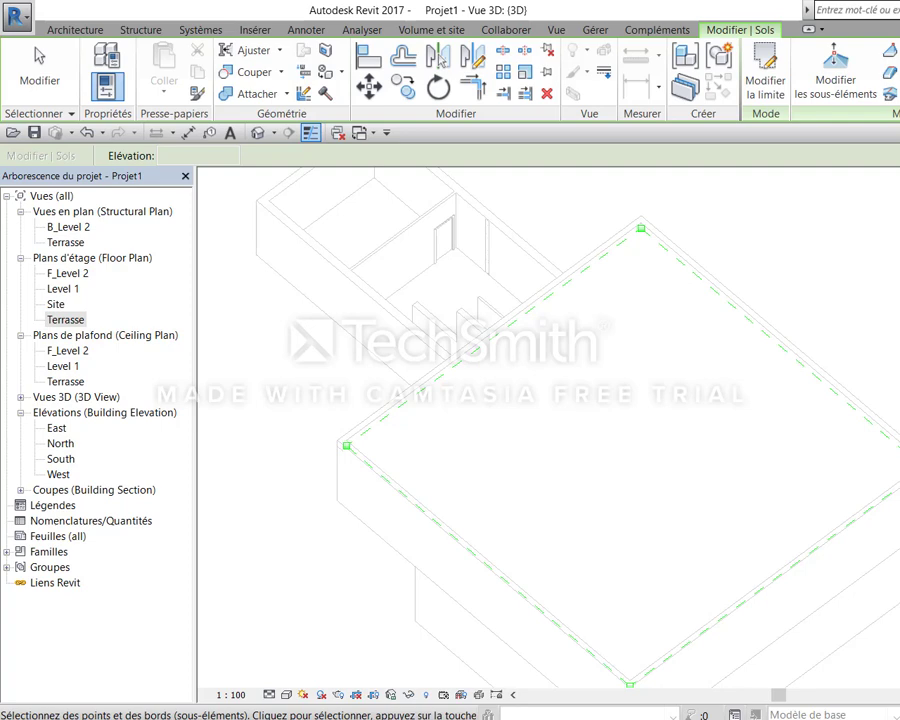
middle_click_drag(884, 382, 884, 324)
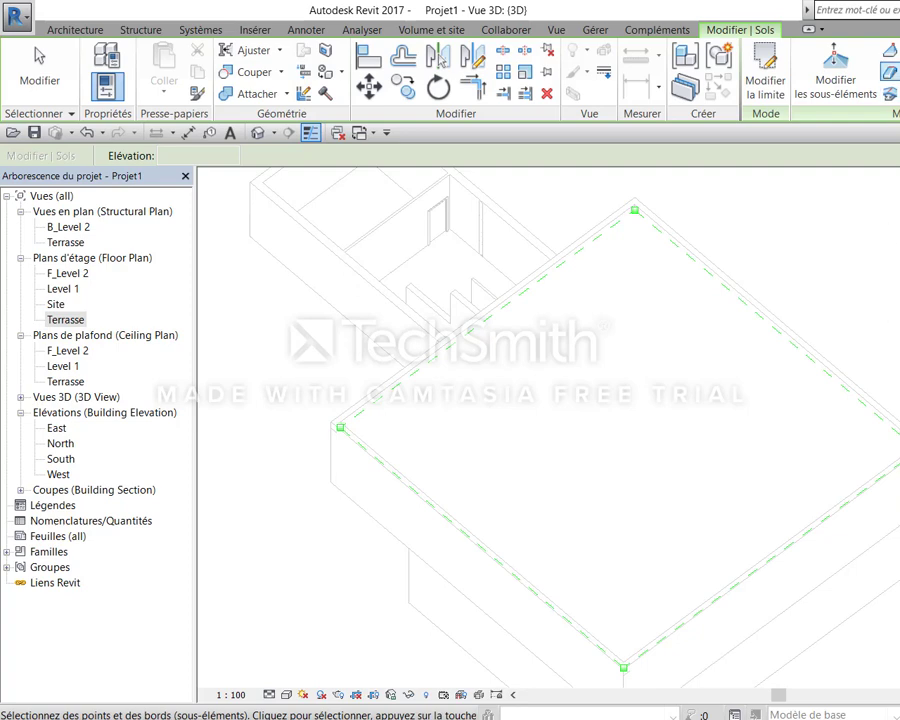
Draw a split line across the roof slab from its lower-left to upper-right edge
key("s")
key("l")
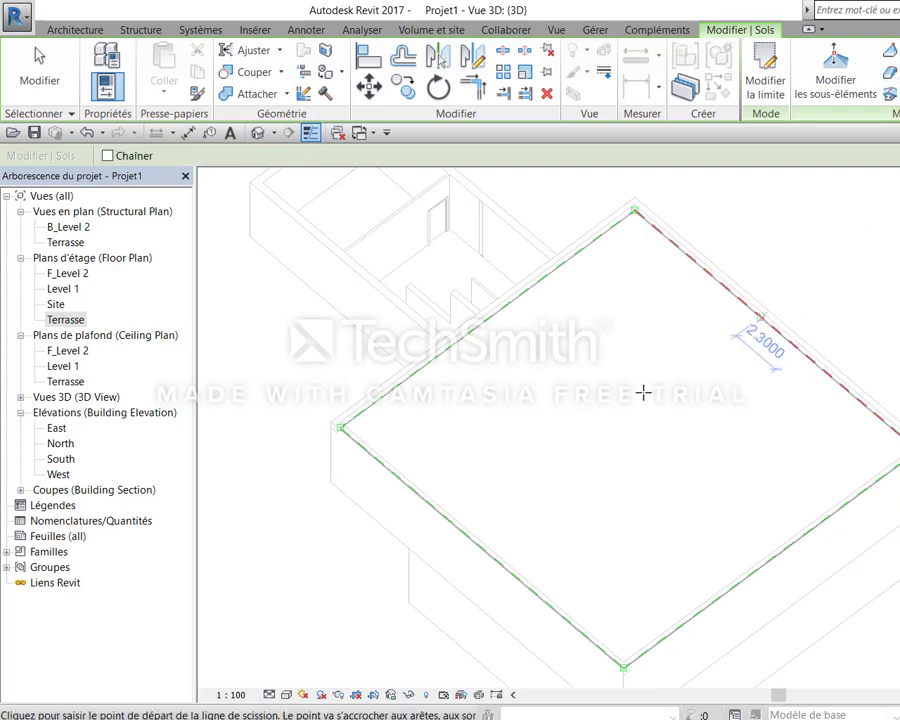
left_click(459, 529)
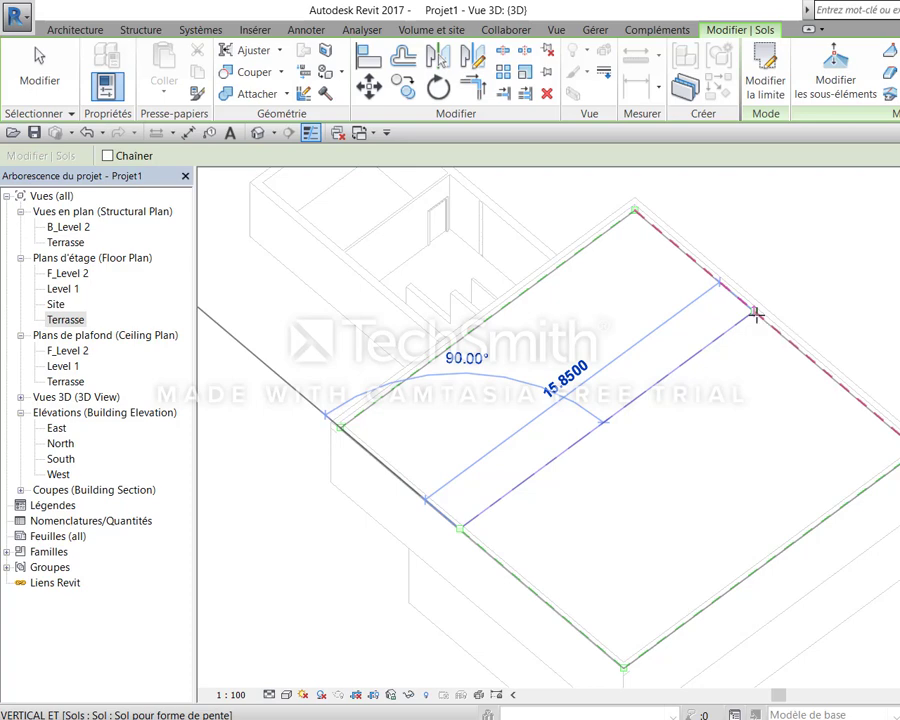
left_click(754, 313)
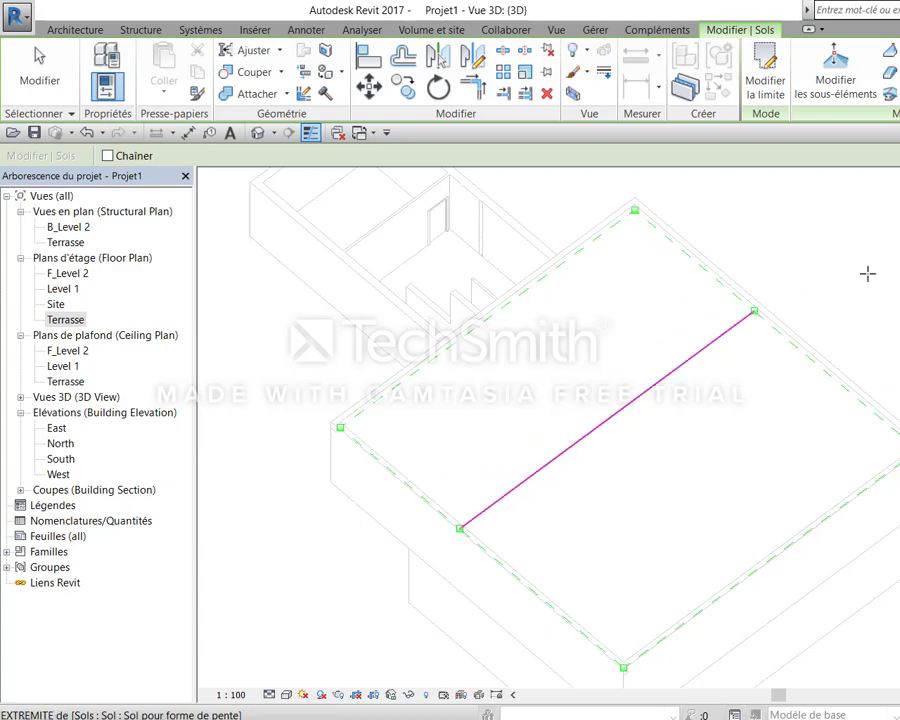
key("Return")
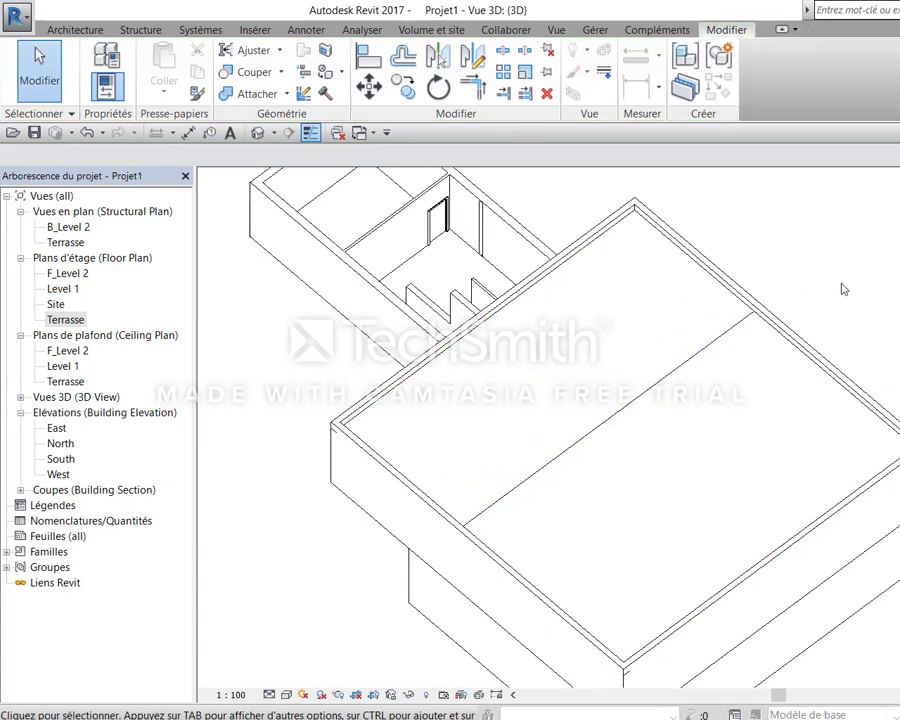
Raise the roof floor's ridge line to an elevation of 0.12
left_click(734, 338)
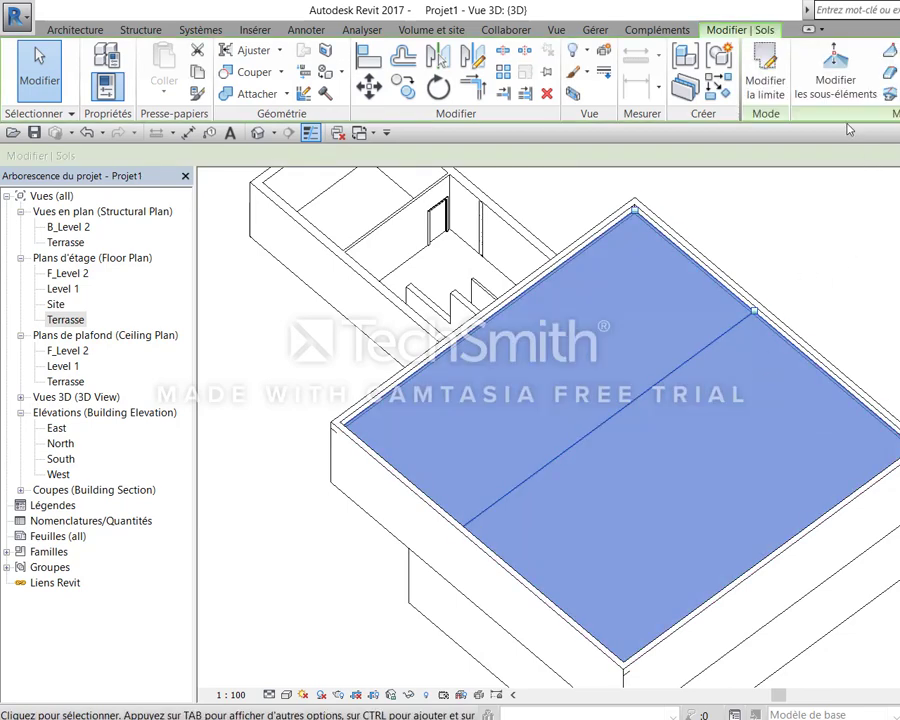
left_click(838, 82)
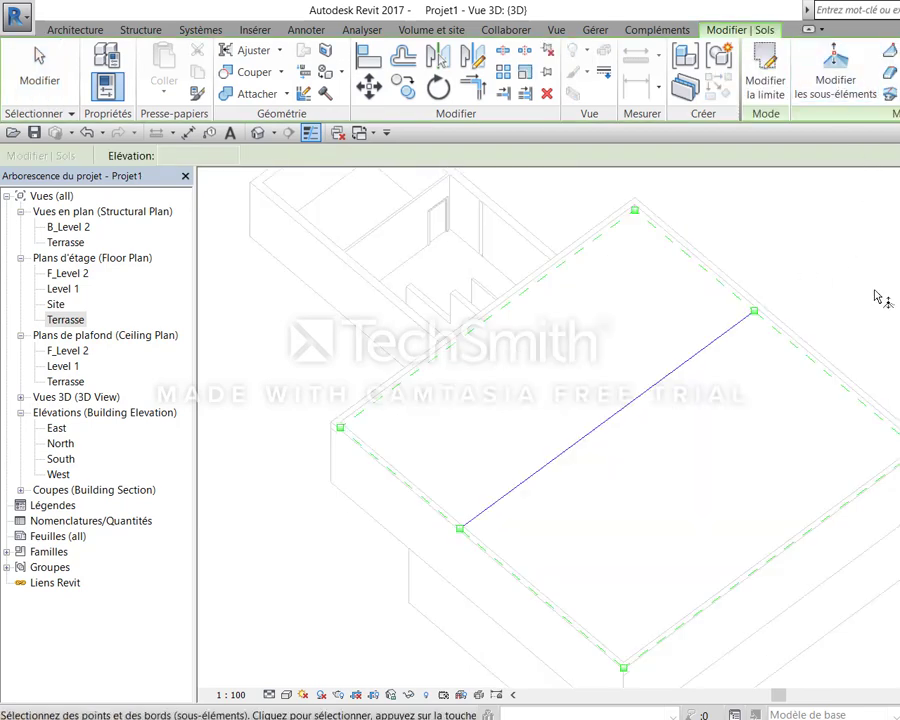
left_click(641, 408)
left_click(630, 420)
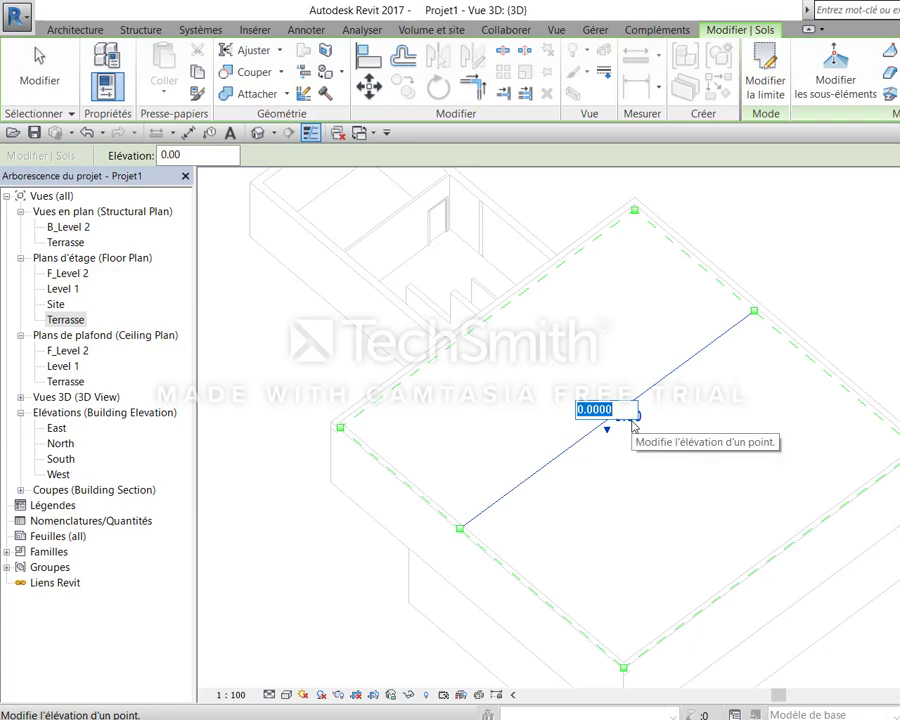
type(".12")
key("Return")
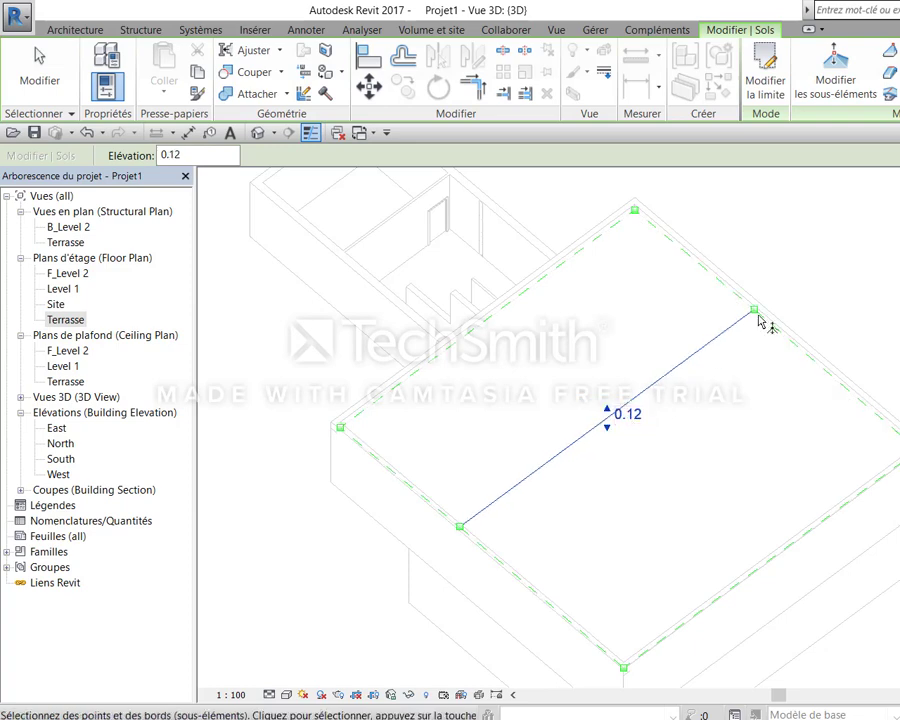
left_click(810, 291)
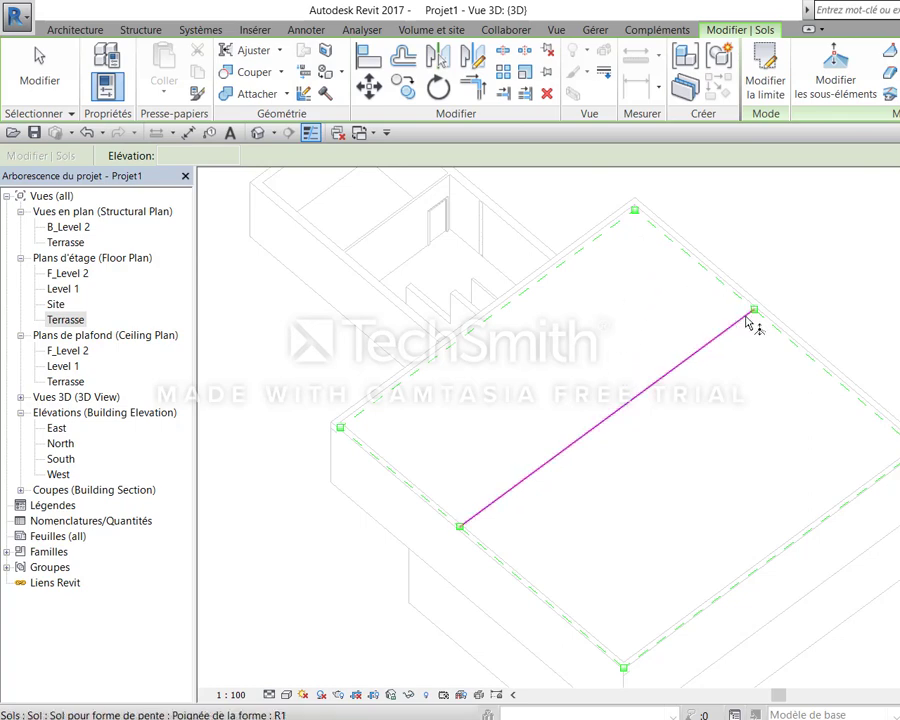
key("Escape")
Set the right end point of the ridge to elevation 0.15
left_click(680, 338)
key("Escape")
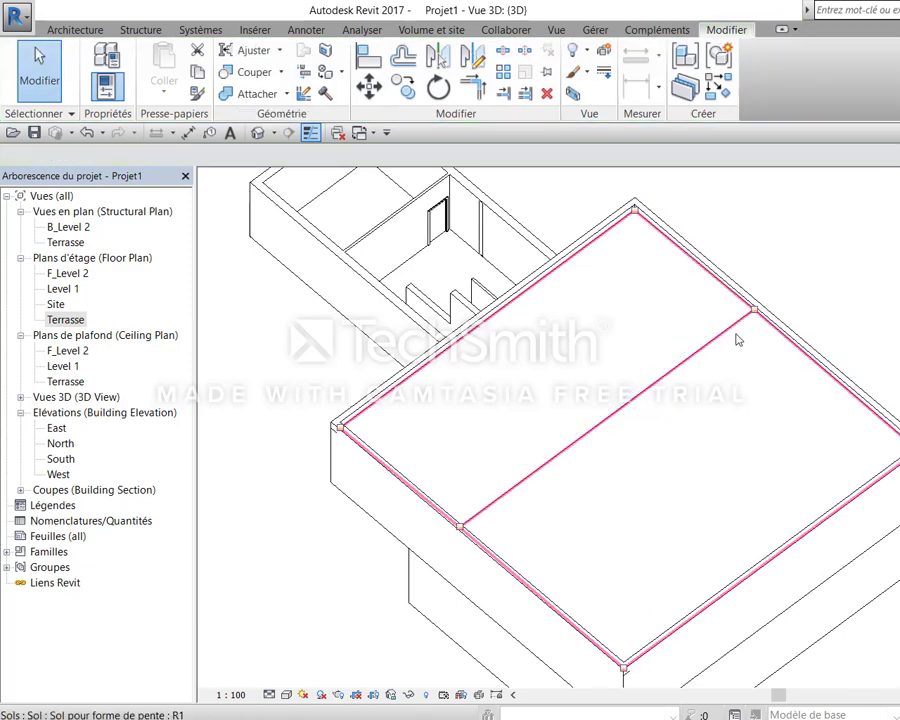
left_click(737, 340)
left_click(824, 94)
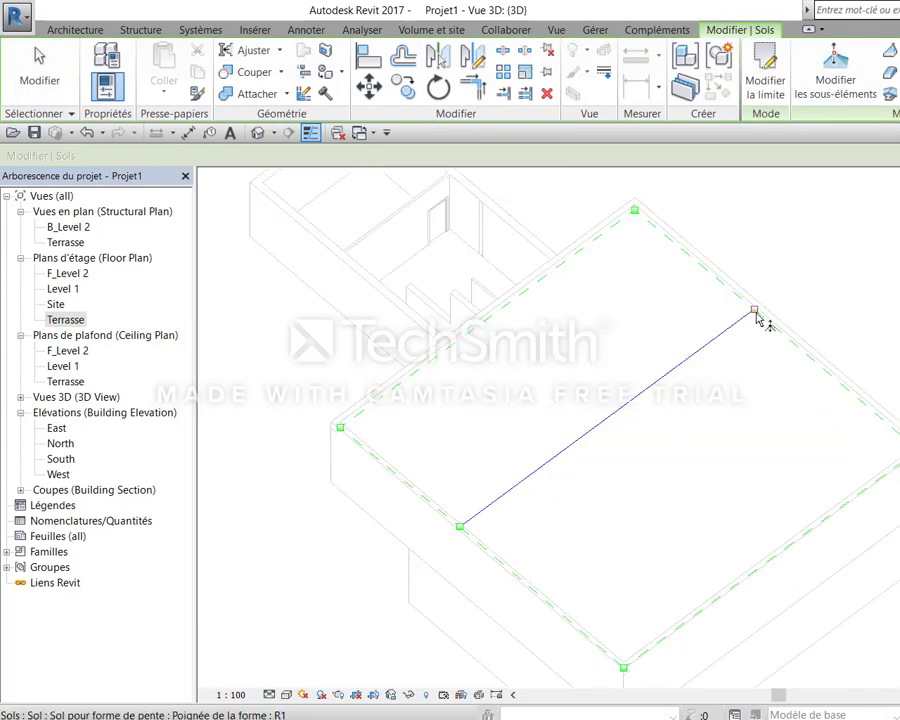
left_click(756, 313)
left_click(775, 304)
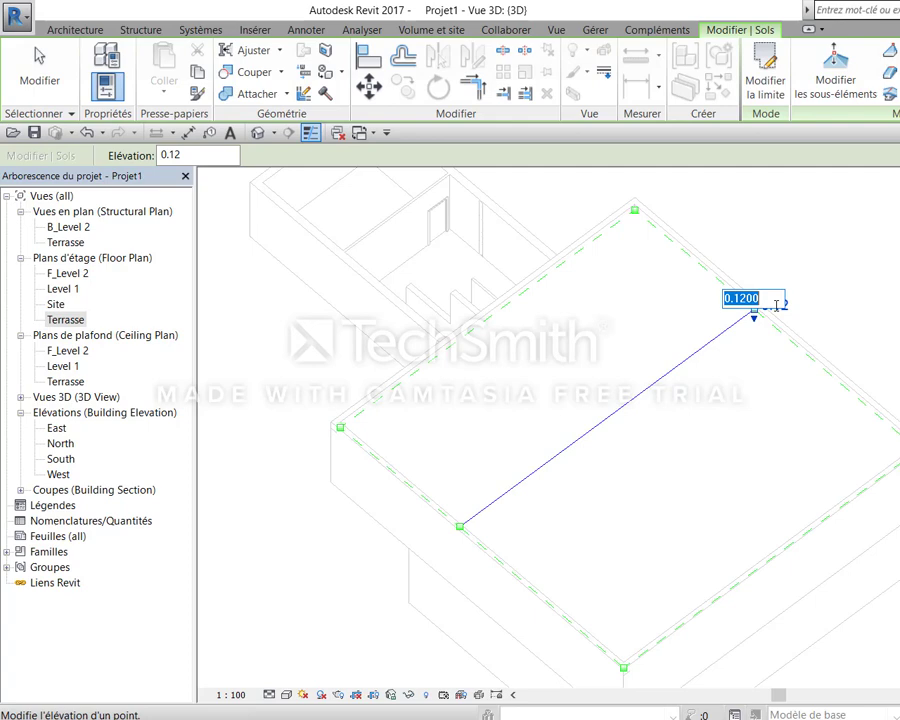
type("-")
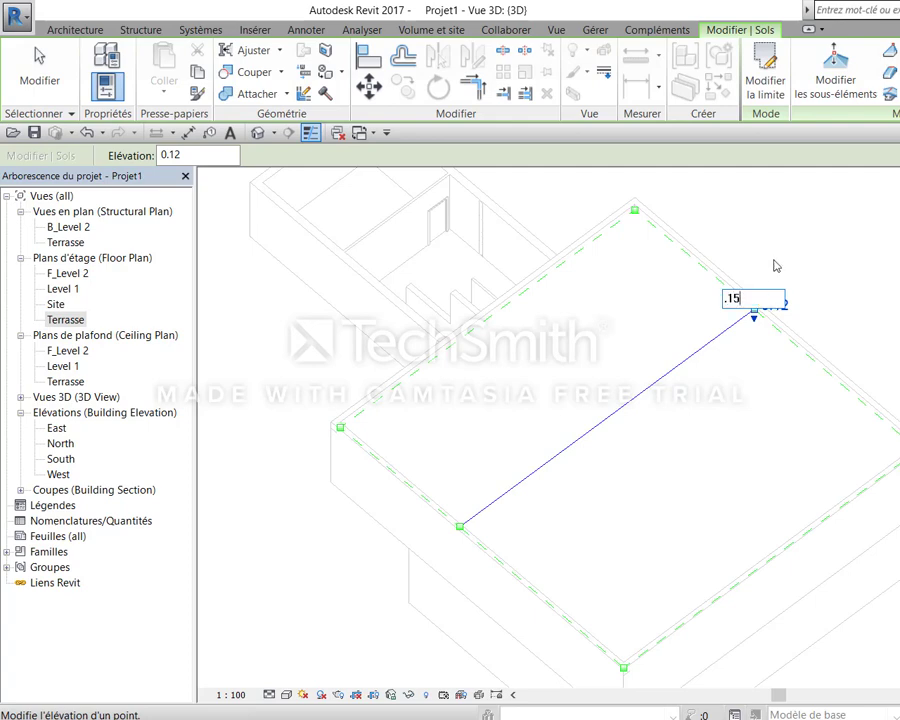
key("Return")
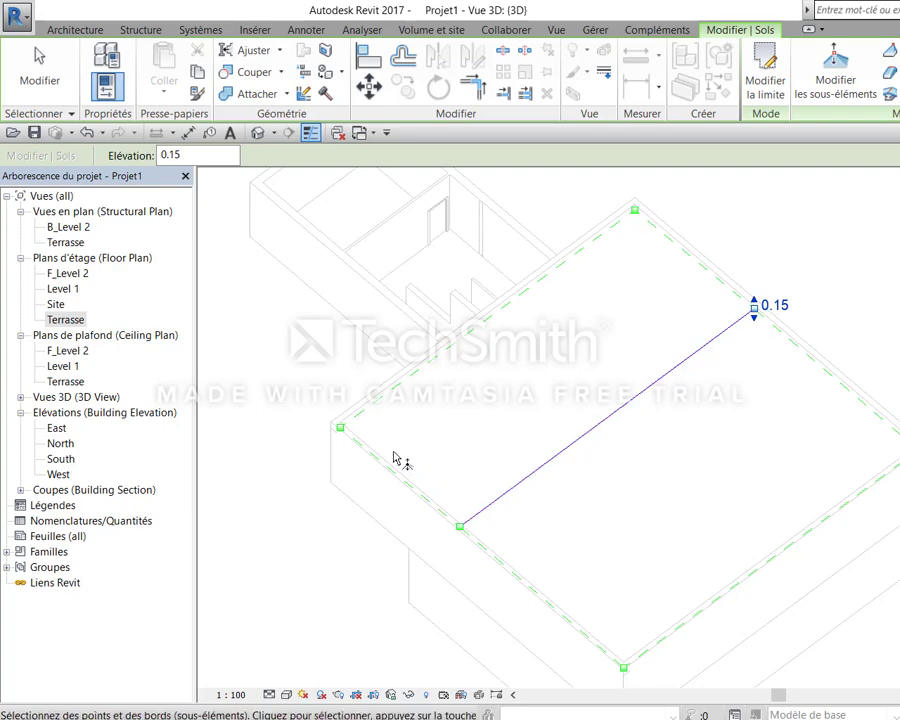
Set the roof floor's top corner point to elevation 0.01
left_click(635, 213)
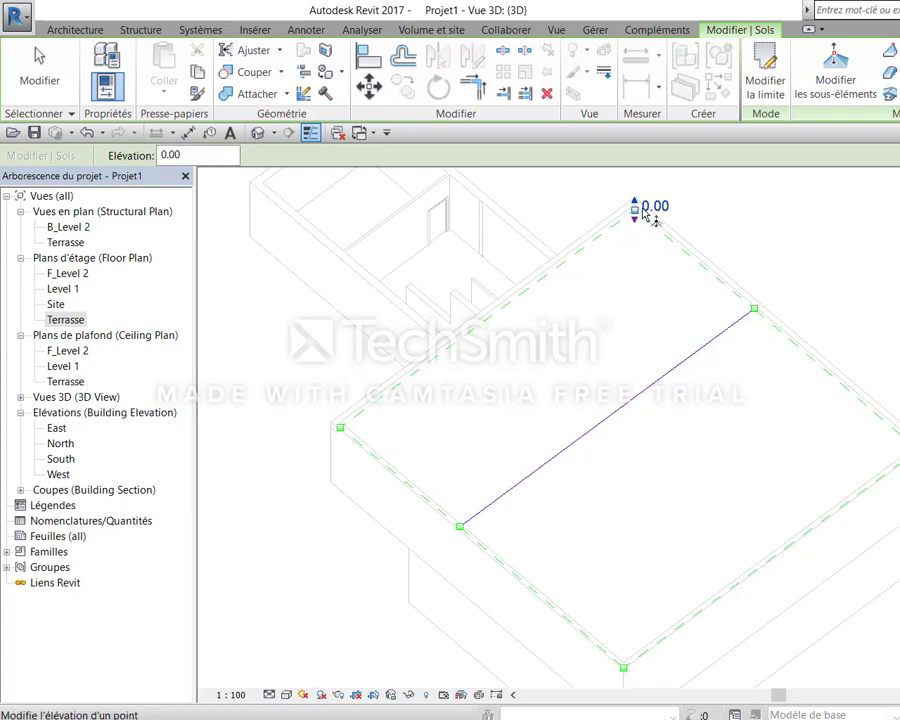
left_click(648, 202)
type("5")
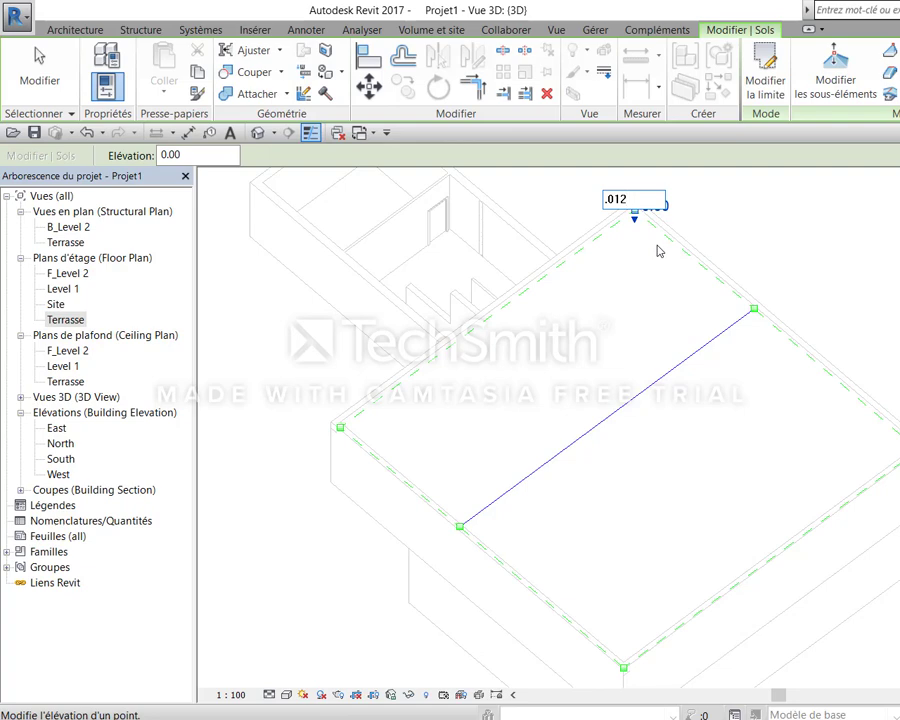
key("Return")
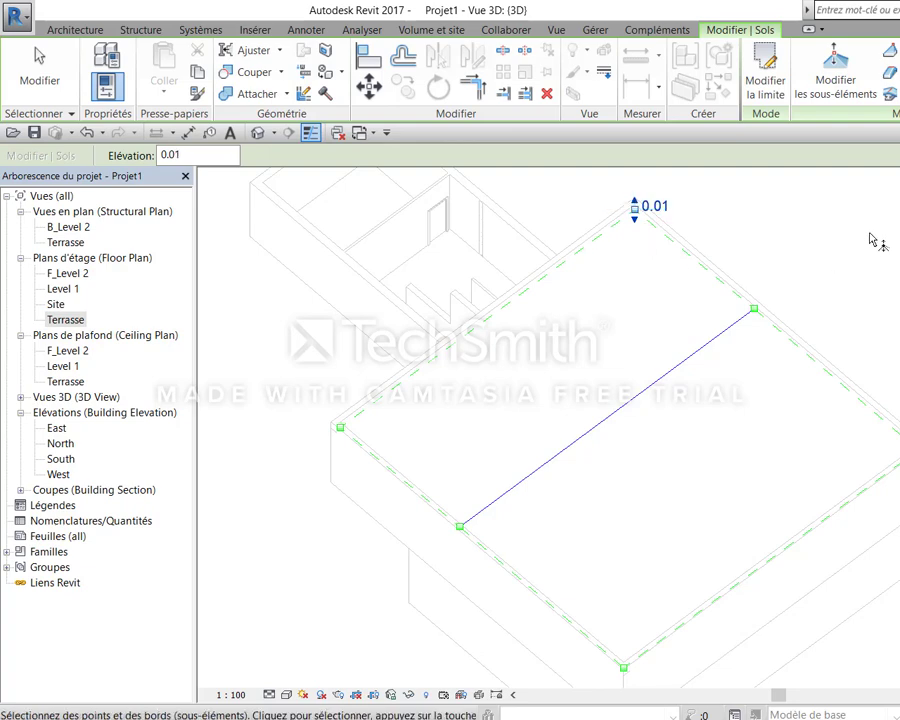
key("Escape")
key("Escape")
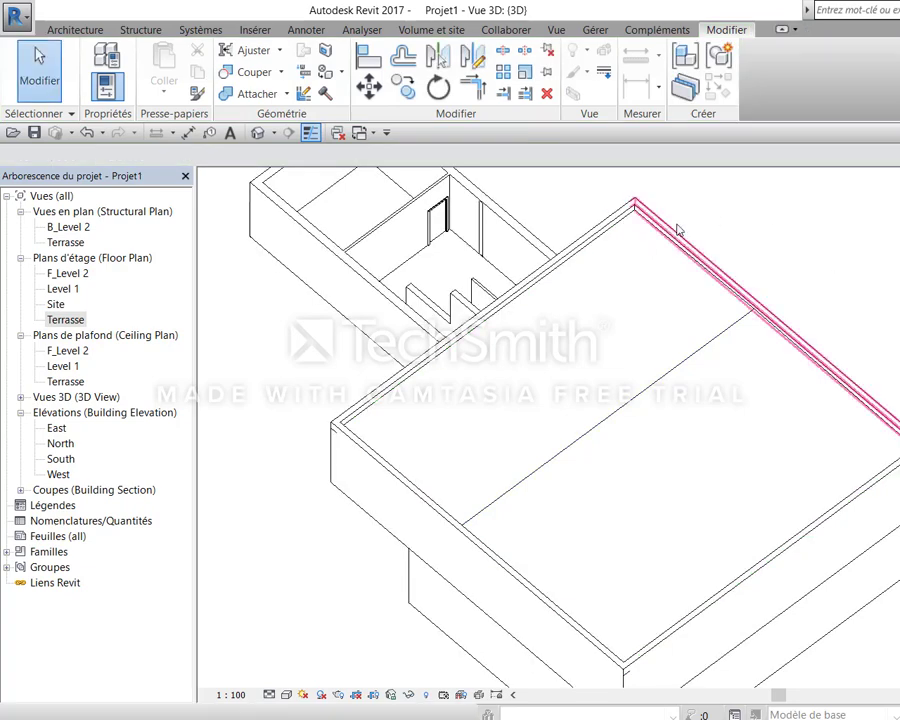
left_click(695, 333)
key("Escape")
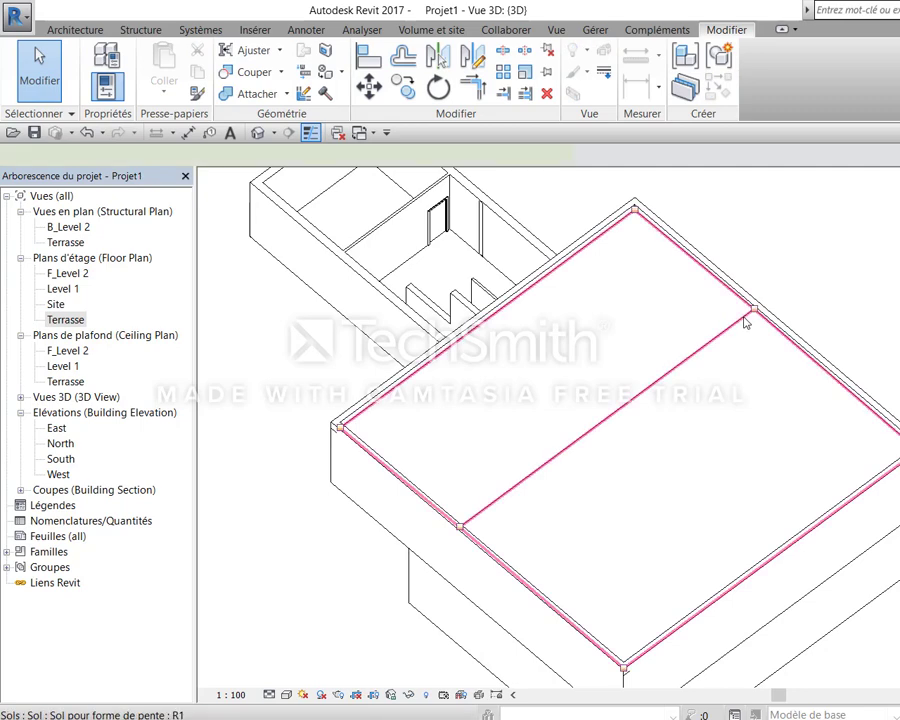
Raise the roof floor's right corner point to 0.12
left_click(745, 322)
left_click(835, 80)
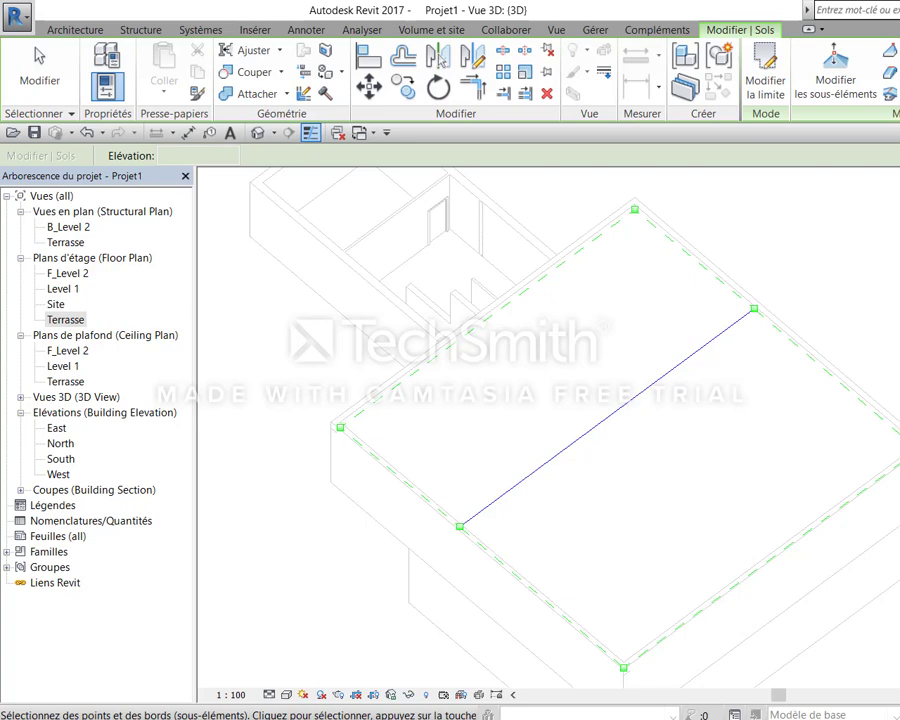
left_click(198, 155)
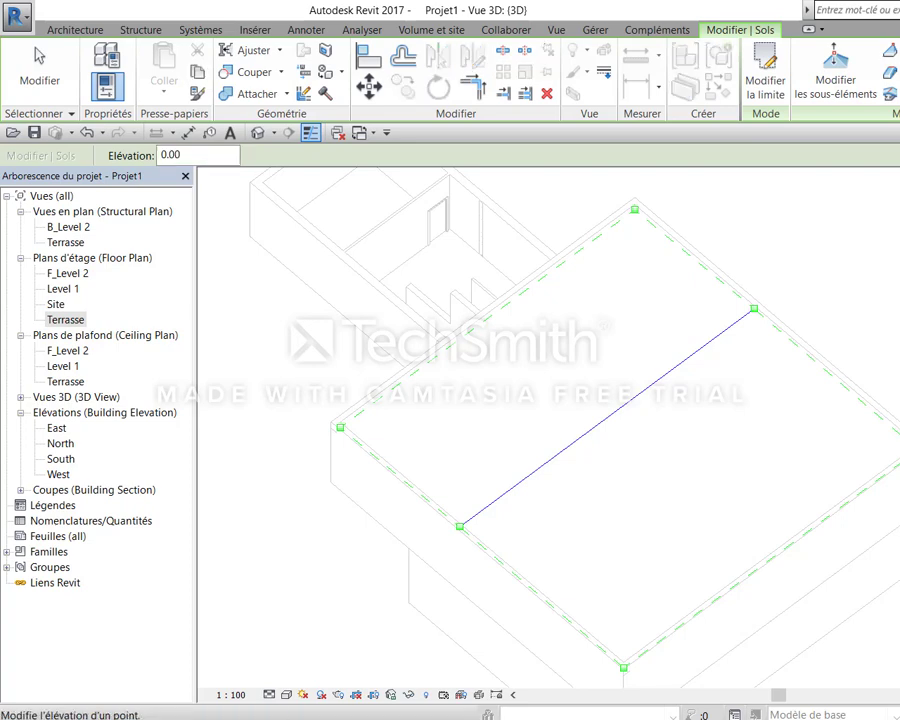
key("Return")
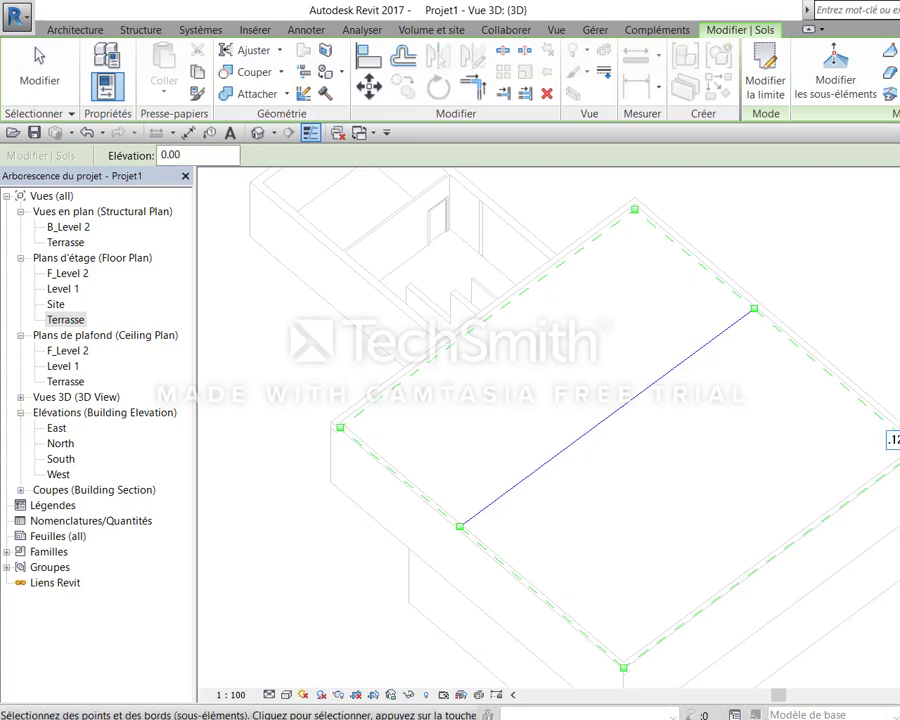
Set the roof floor's lower corner point elevation to 0.05
middle_click_drag(840, 424, 866, 326)
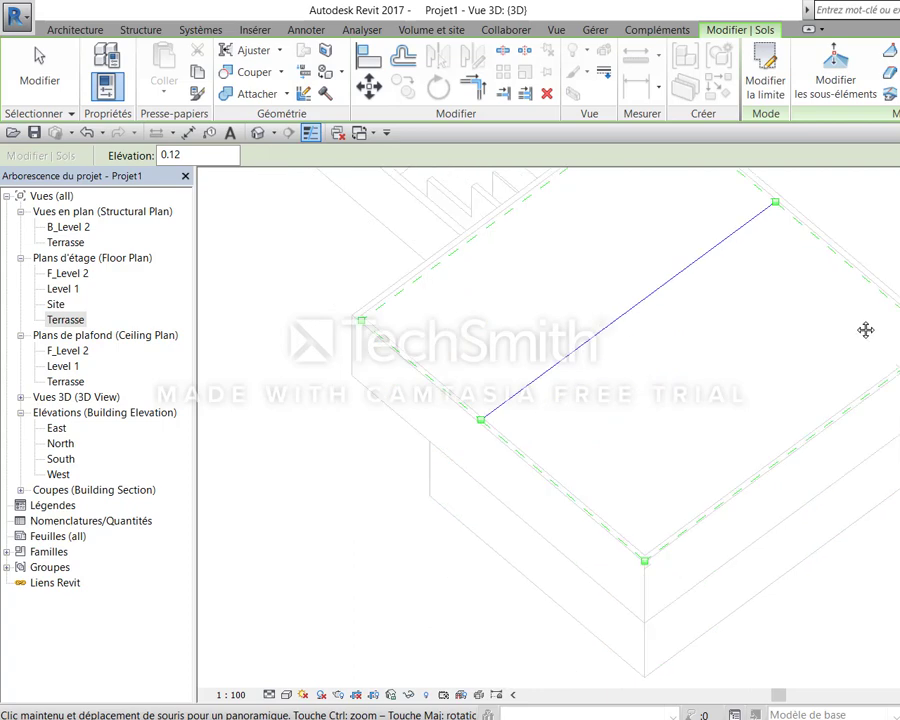
left_click(646, 560)
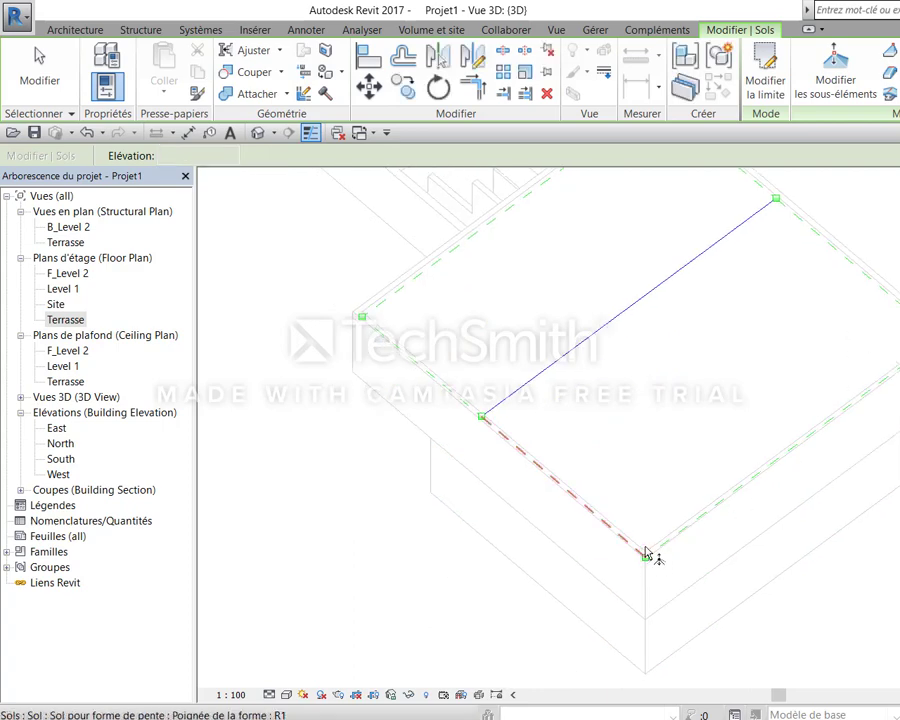
left_click(647, 559)
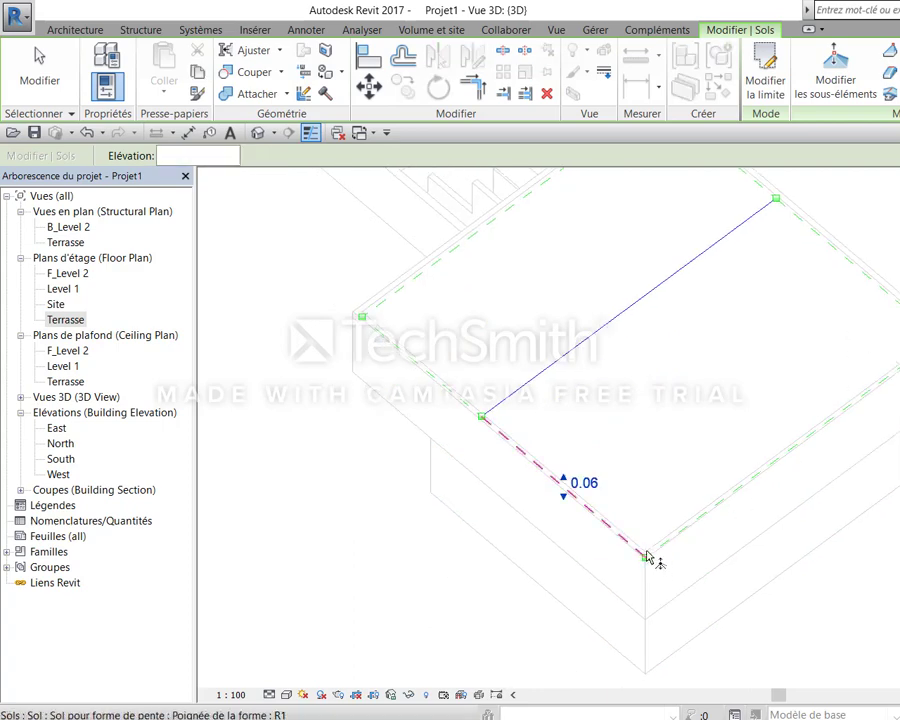
key("Escape")
left_click(647, 558)
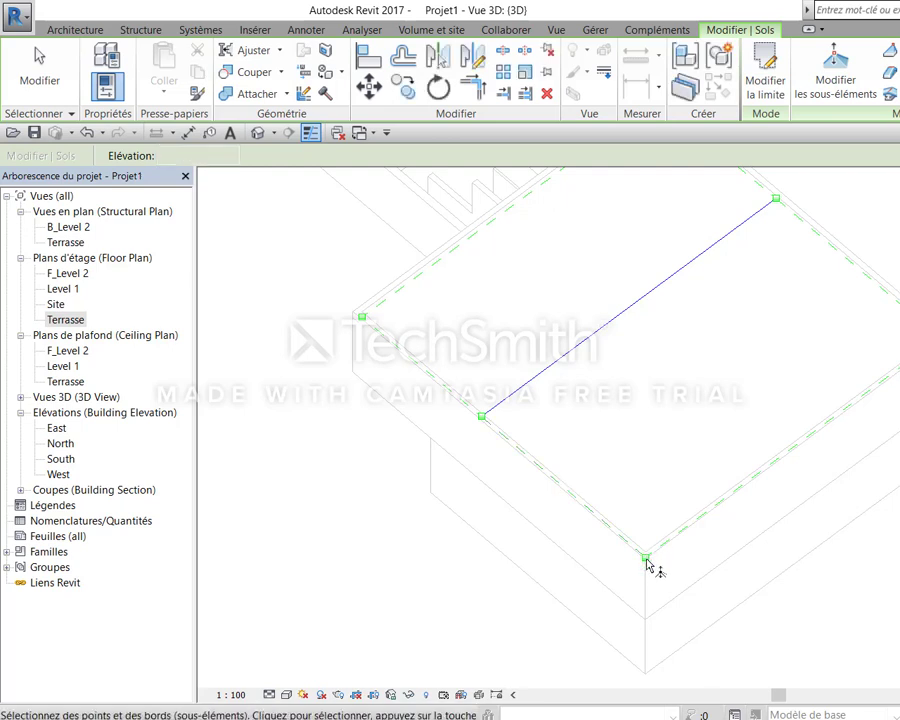
left_click(647, 559)
left_click(665, 551)
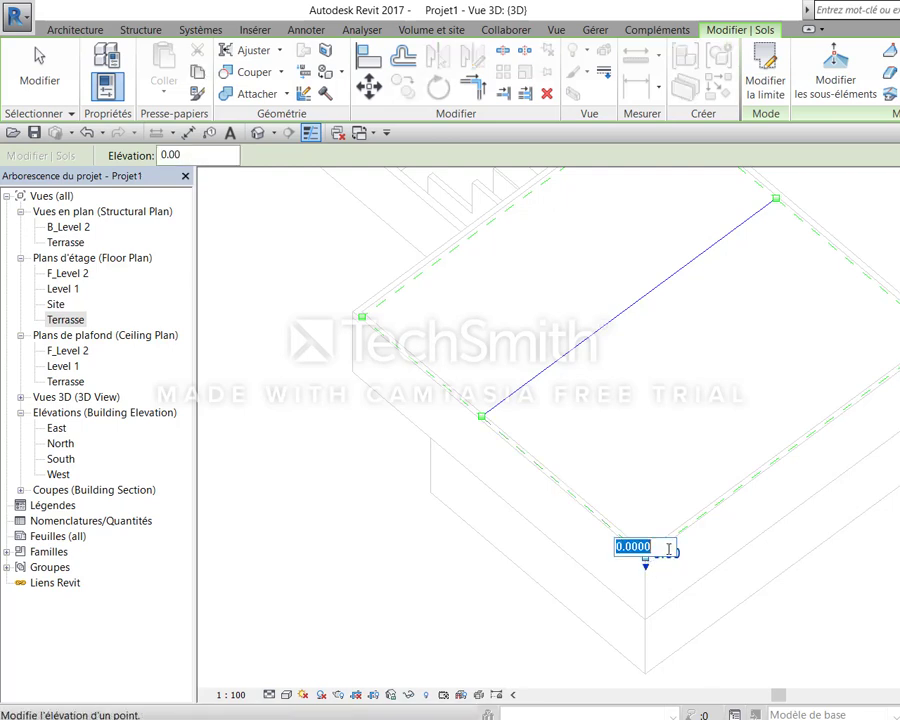
type(".05")
key("Return")
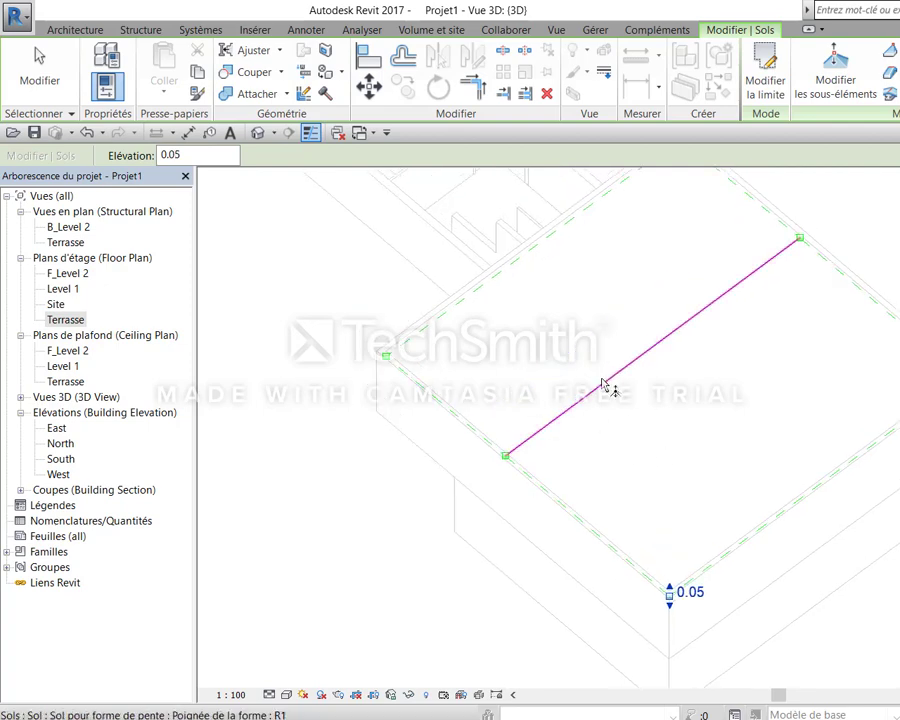
left_click(460, 293)
key("Escape")
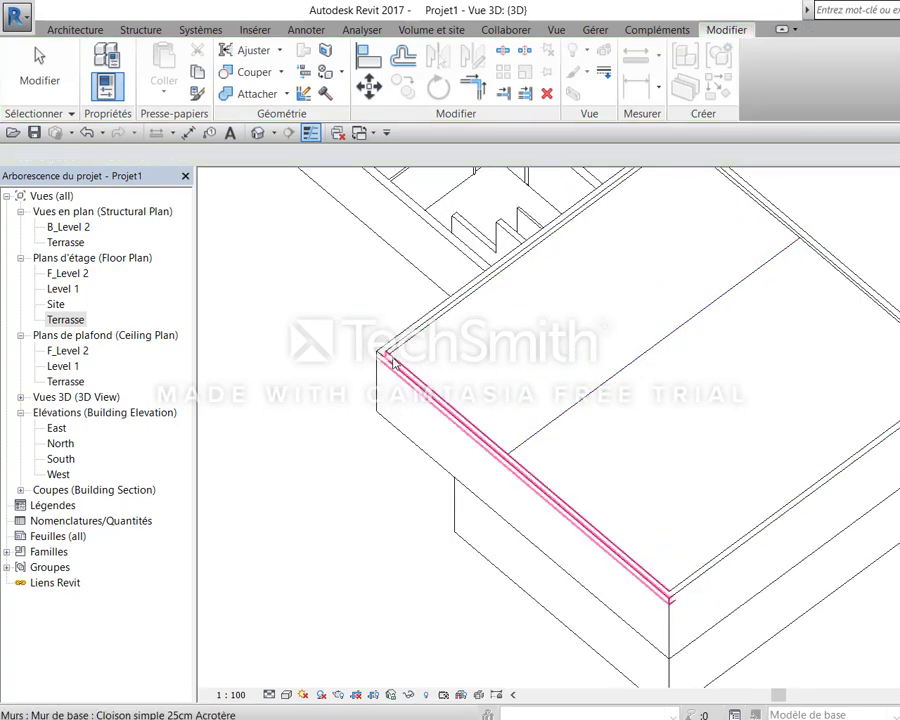
Set the left corner point to 0.05, then switch to the Terrasse floor plan
left_click(526, 431)
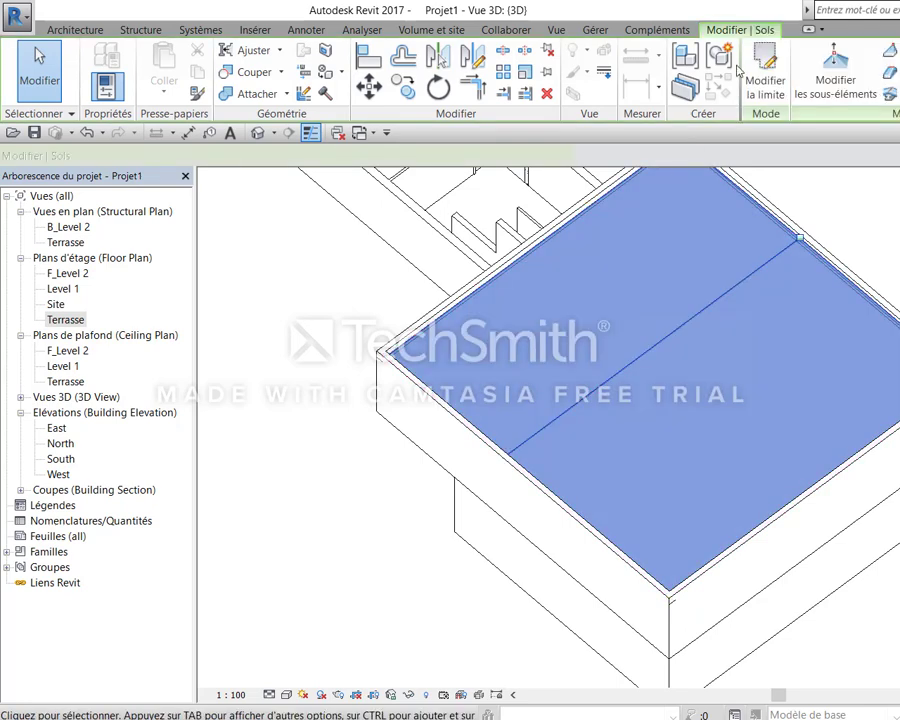
left_click(836, 68)
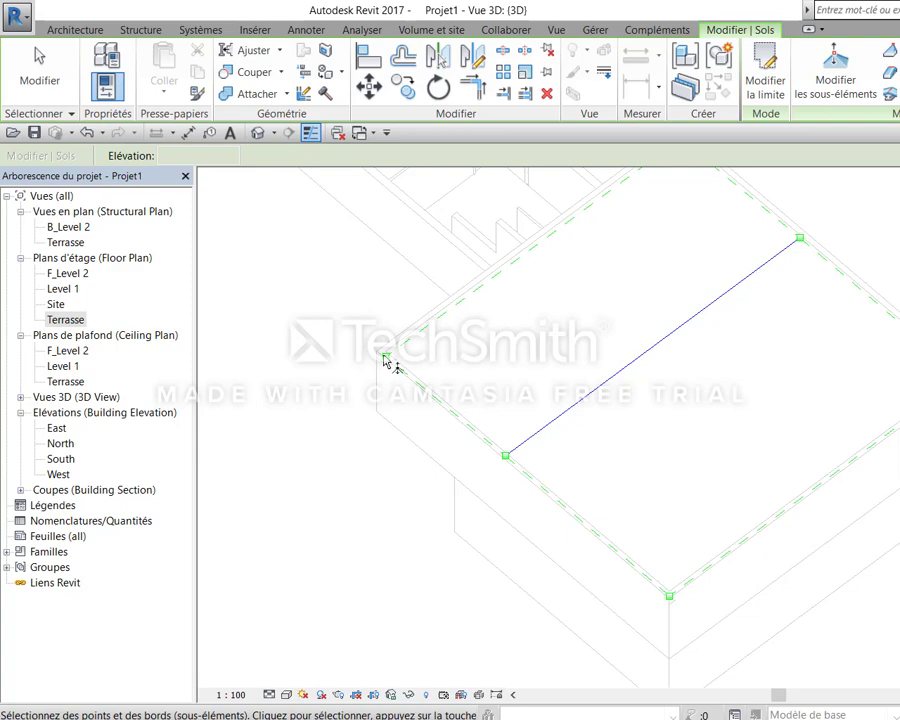
scroll(388, 361, "up", 3)
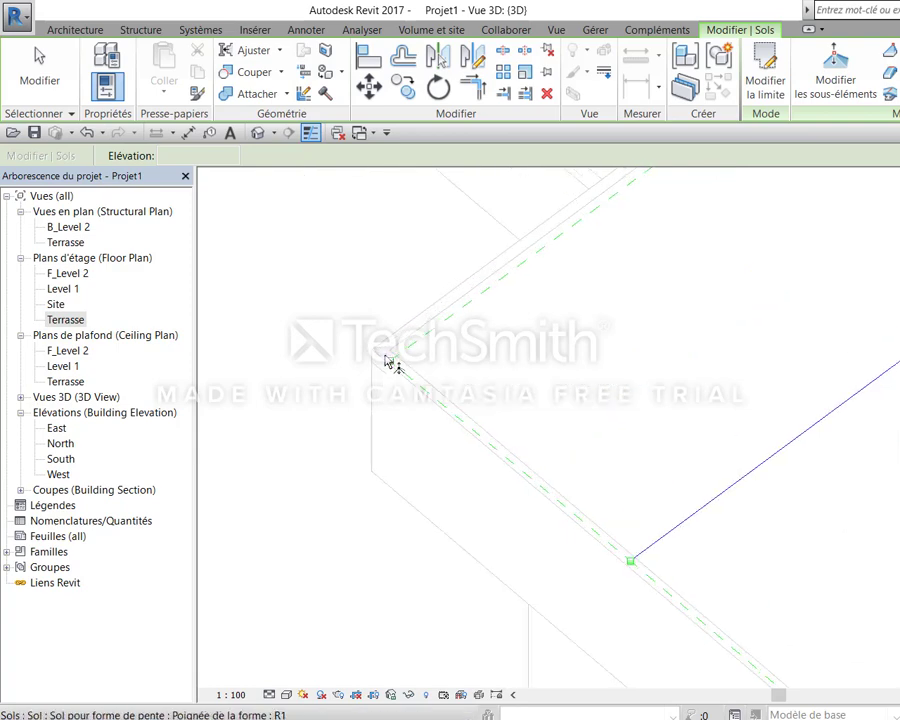
left_click(389, 359)
left_click(412, 358)
key("BackSpace")
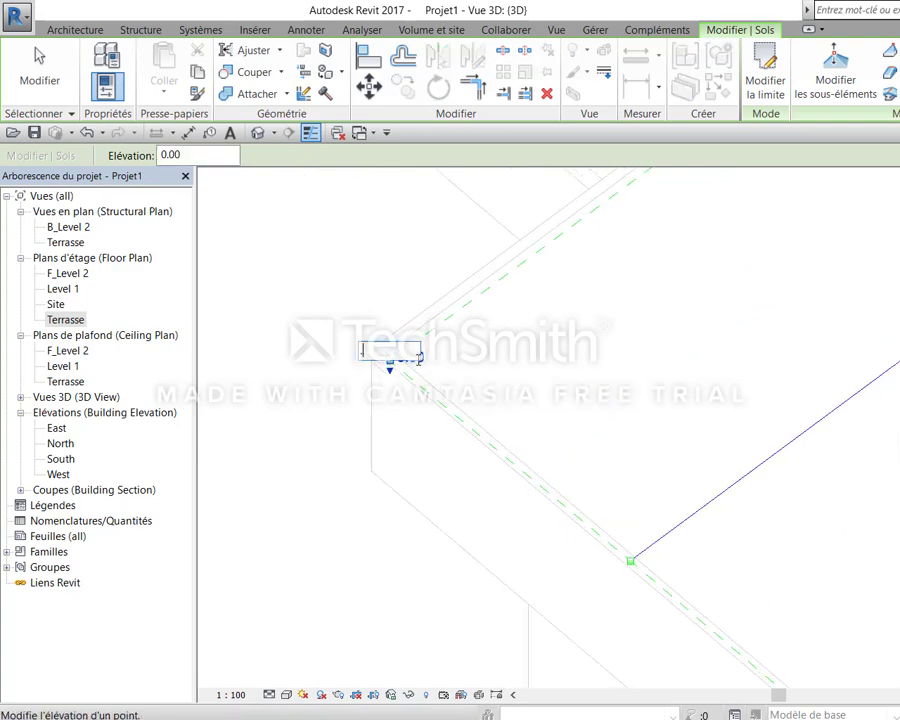
type(".05")
key("Return")
scroll(533, 382, "down", 3)
scroll(520, 410, "down", 3)
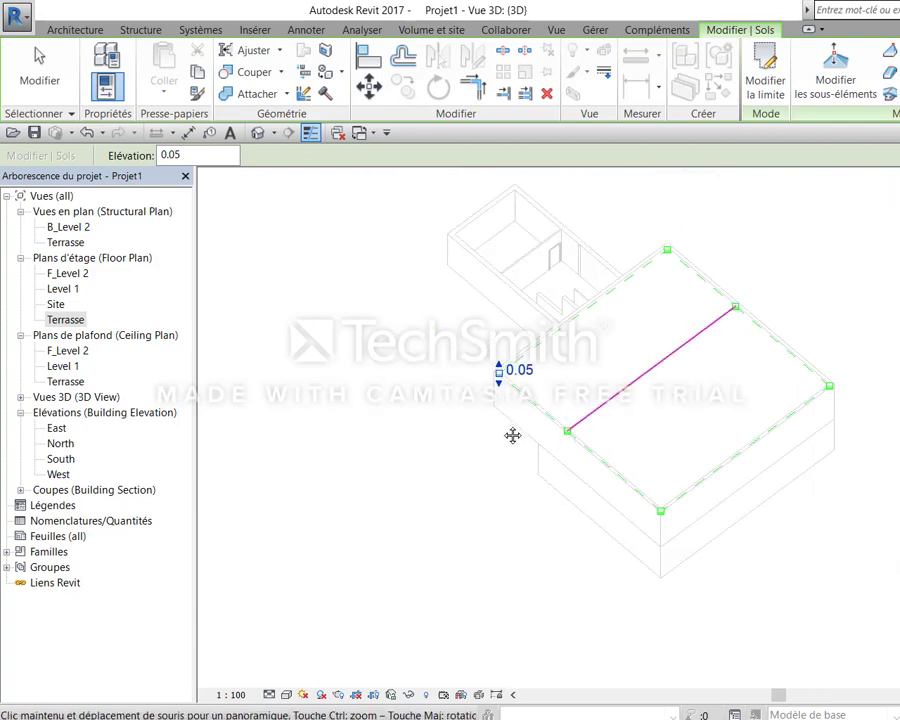
left_click(757, 218)
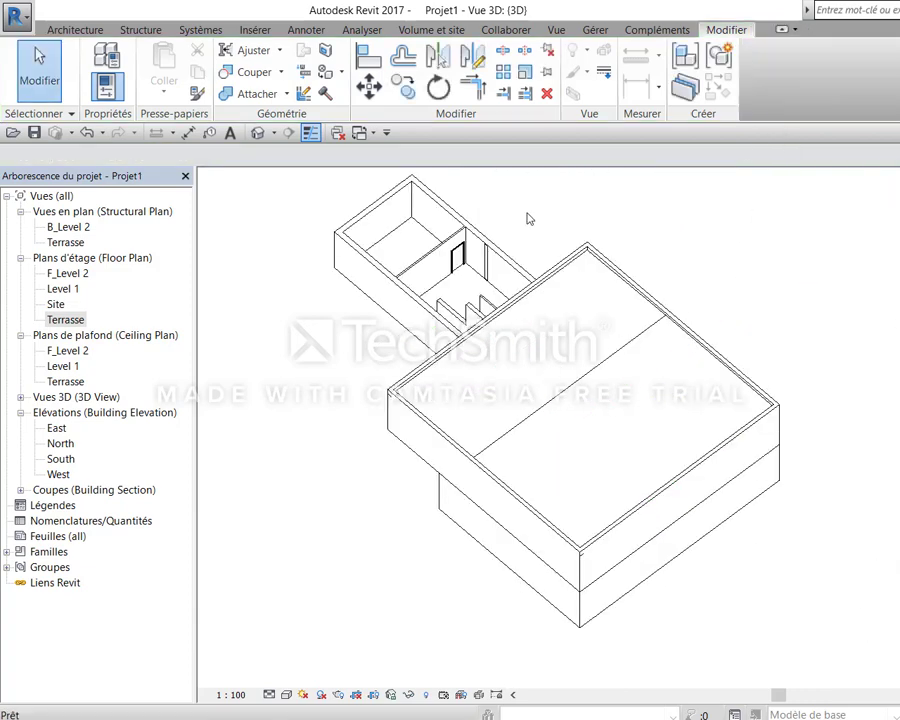
double_click(65, 319)
Hide all grid lines in the Terrasse plan with VH
scroll(790, 355, "up", 3)
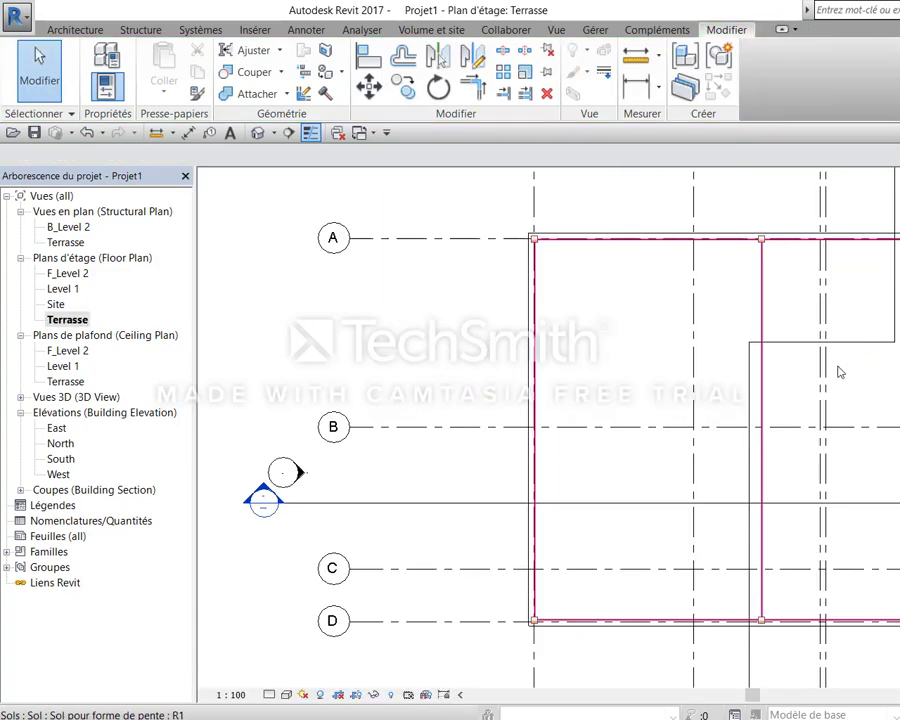
mouse_move(782, 368)
middle_mouse_down()
mouse_move(748, 392)
mouse_move(681, 393)
middle_mouse_up()
scroll(742, 390, "down", 1)
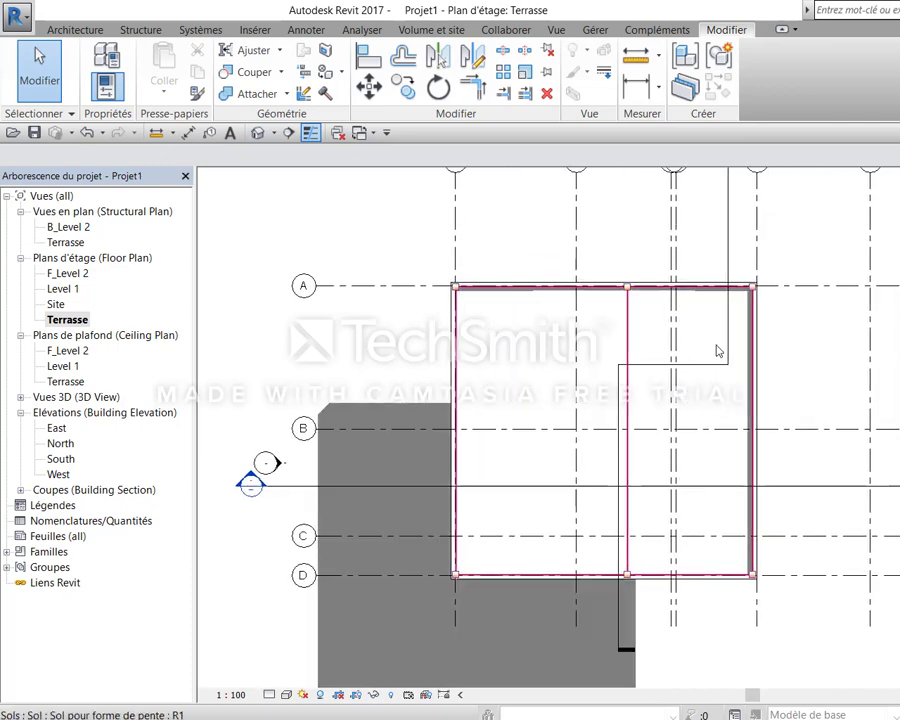
left_click(822, 285)
key("v")
key("h")
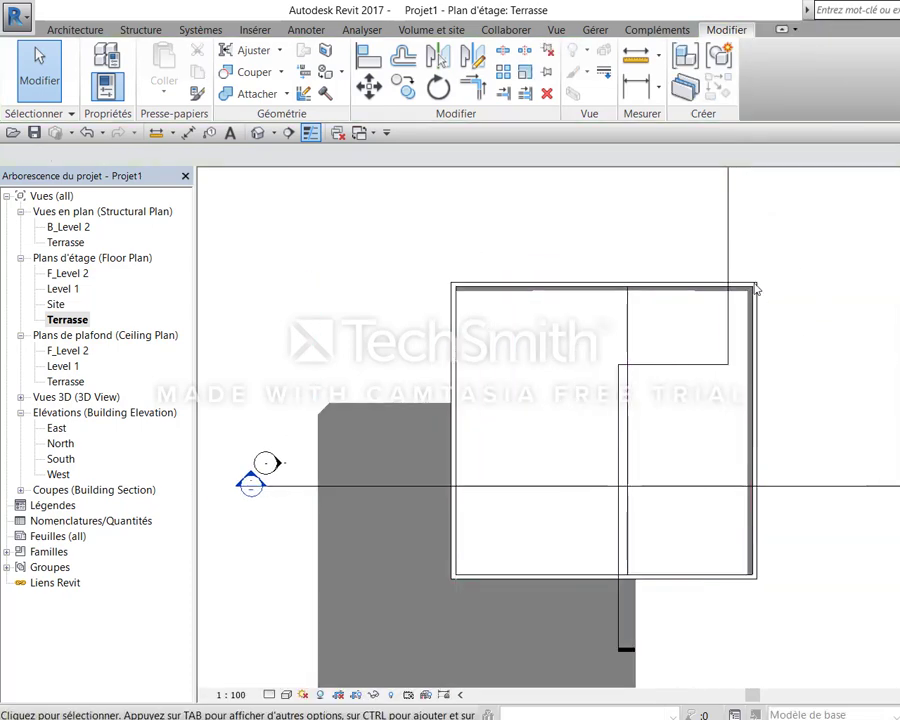
Hide the section lines in this view and dismiss the save reminder
left_click(731, 267)
key("v")
key("h")
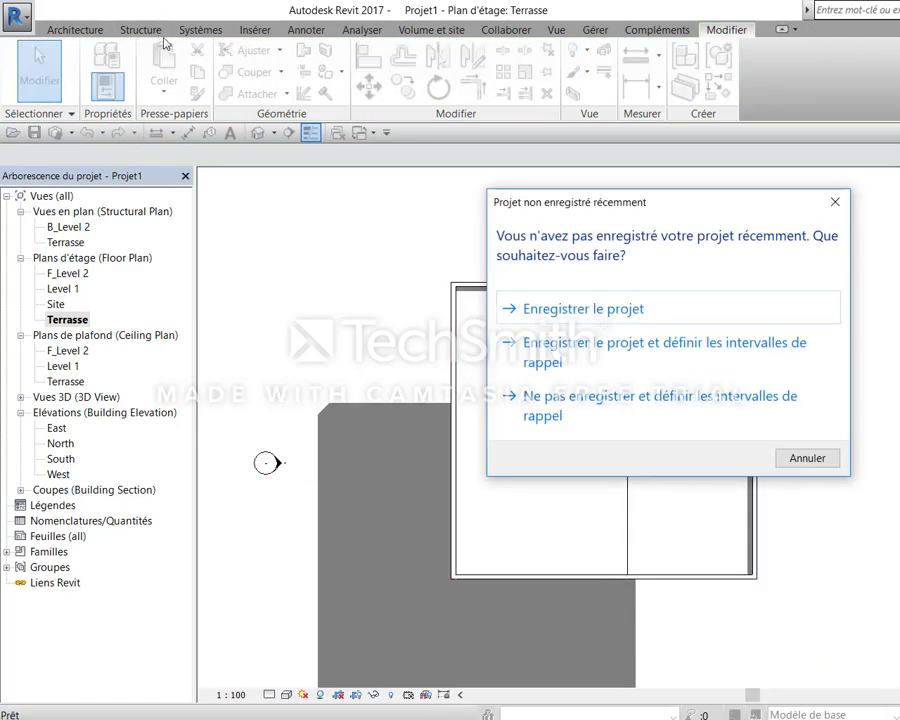
key("Escape")
key("d")
key("i")
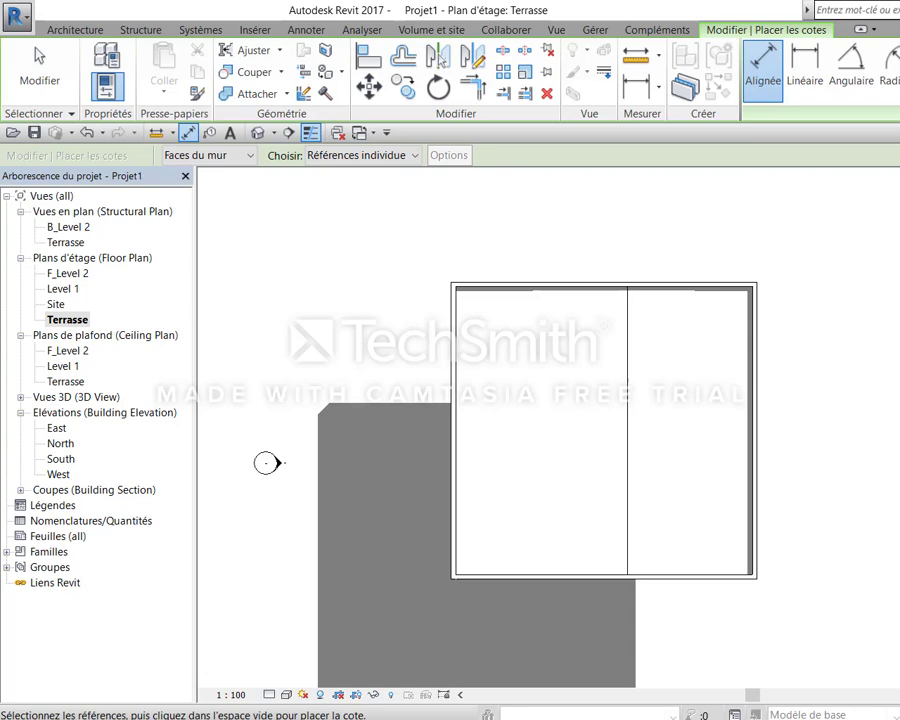
Set the Slope spot-slope type's units to percentage rounded to 1 decimal
key("s")
key("s")
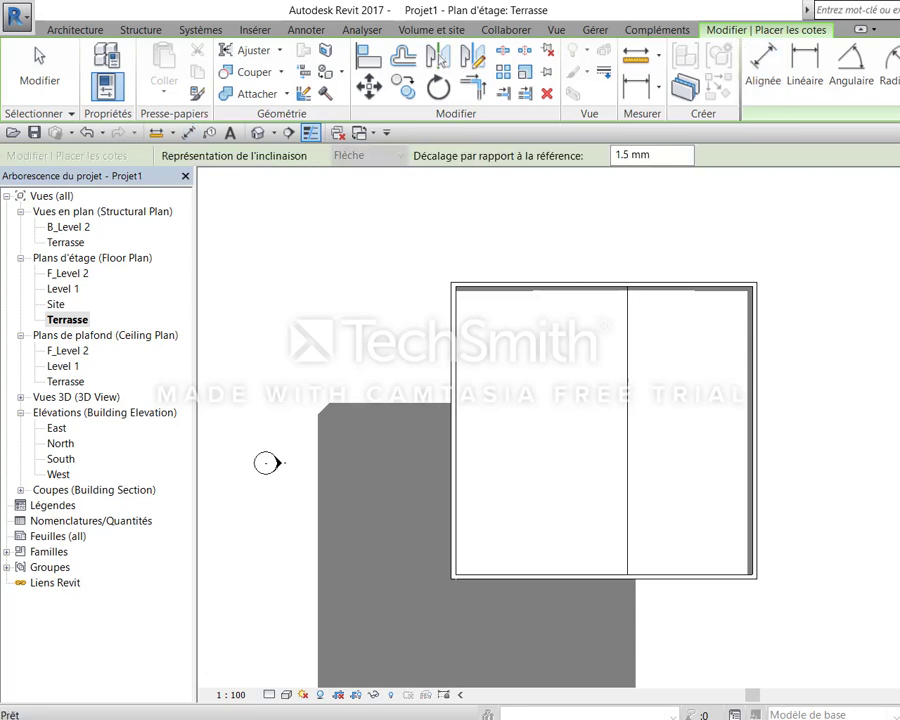
key("t")
key("p")
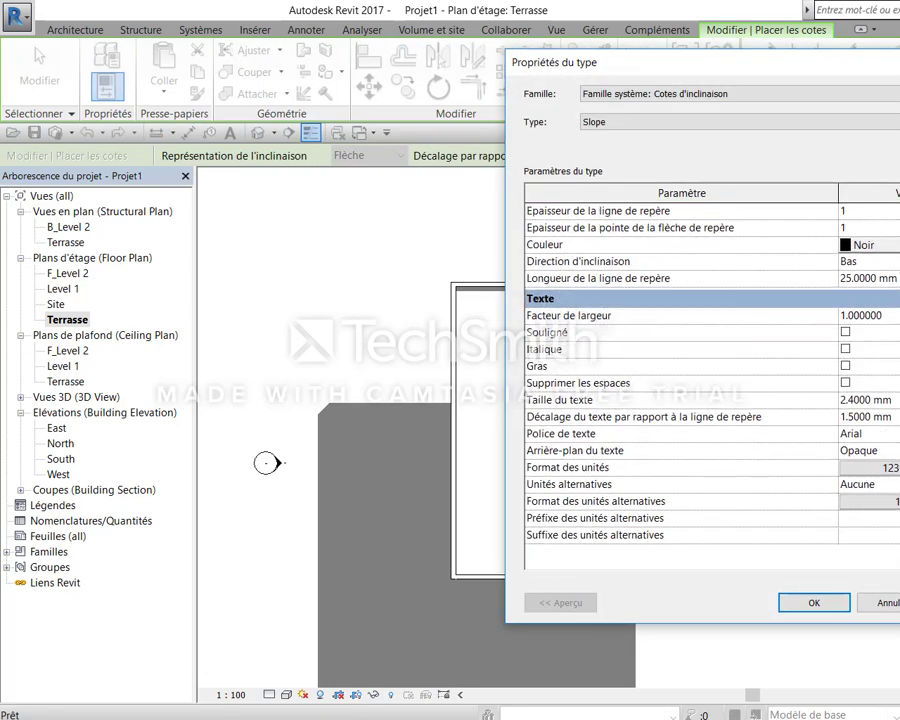
left_click(868, 467)
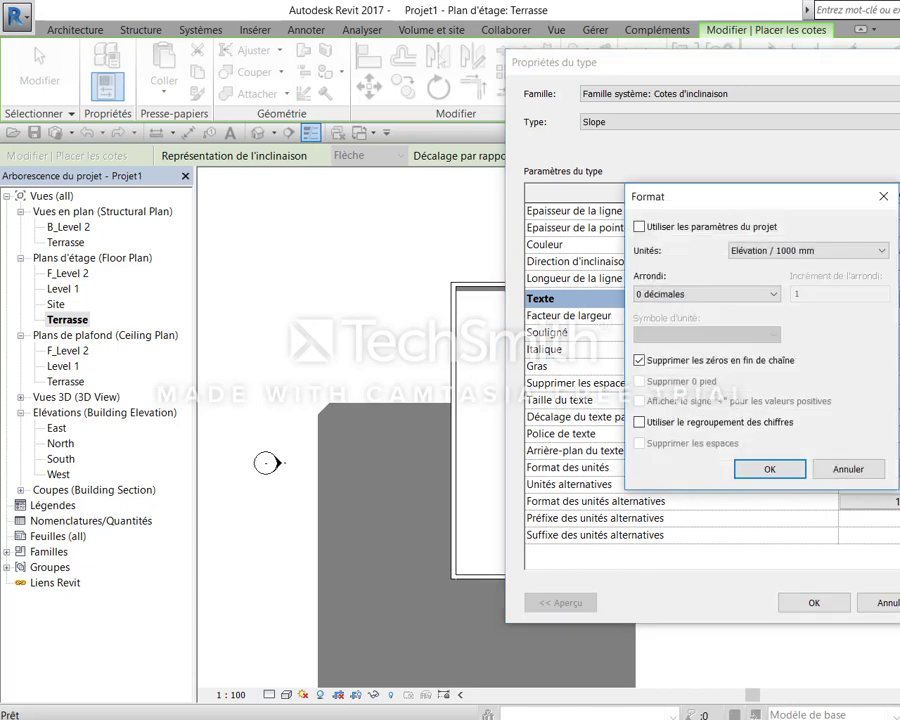
left_click(768, 250)
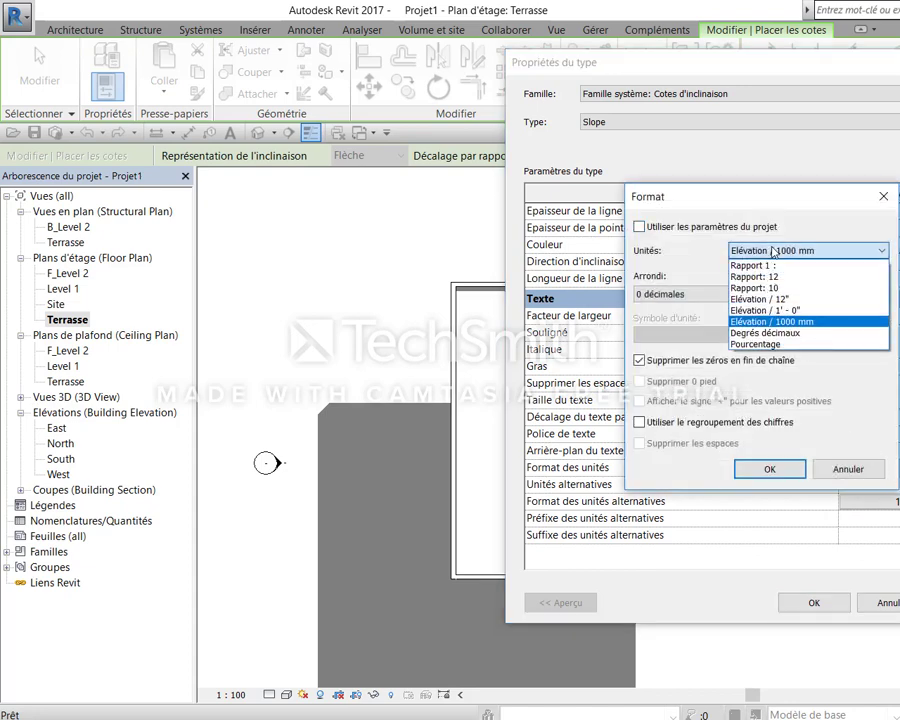
left_click(770, 345)
left_click(770, 294)
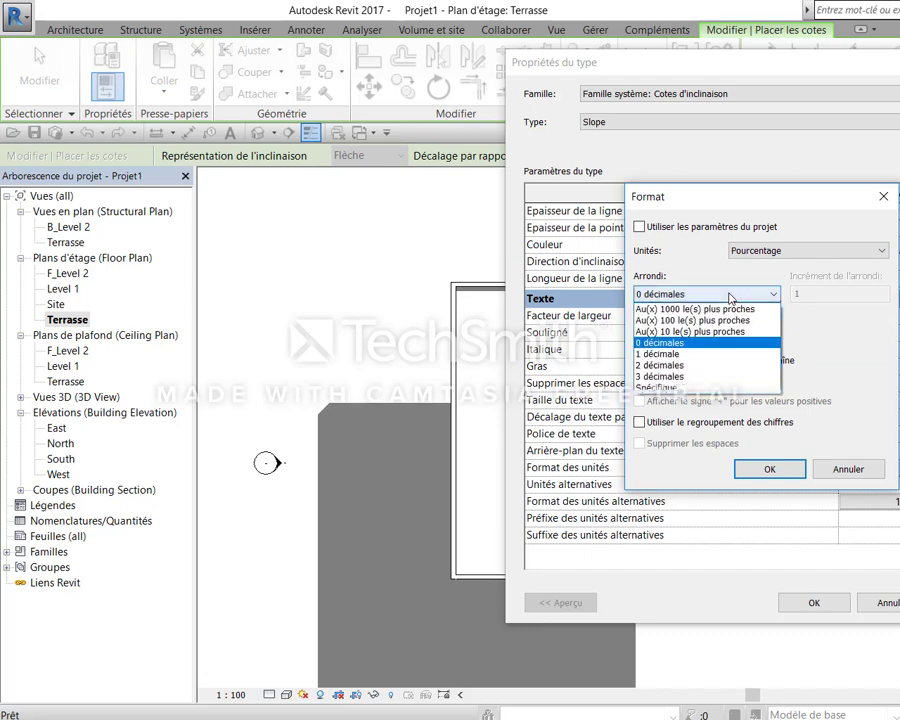
left_click(710, 354)
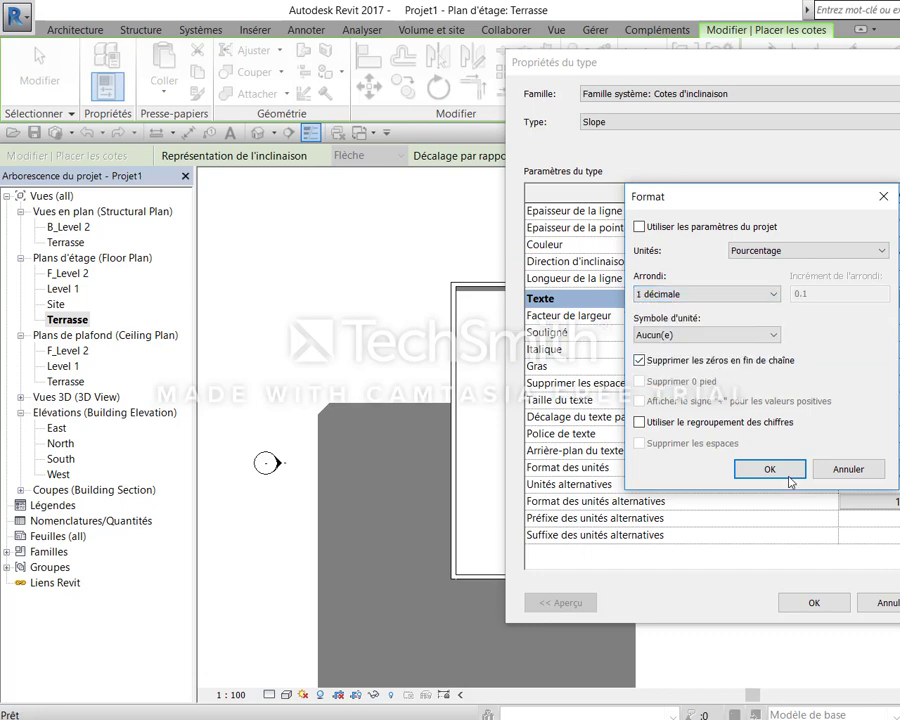
left_click(740, 472)
left_click(812, 602)
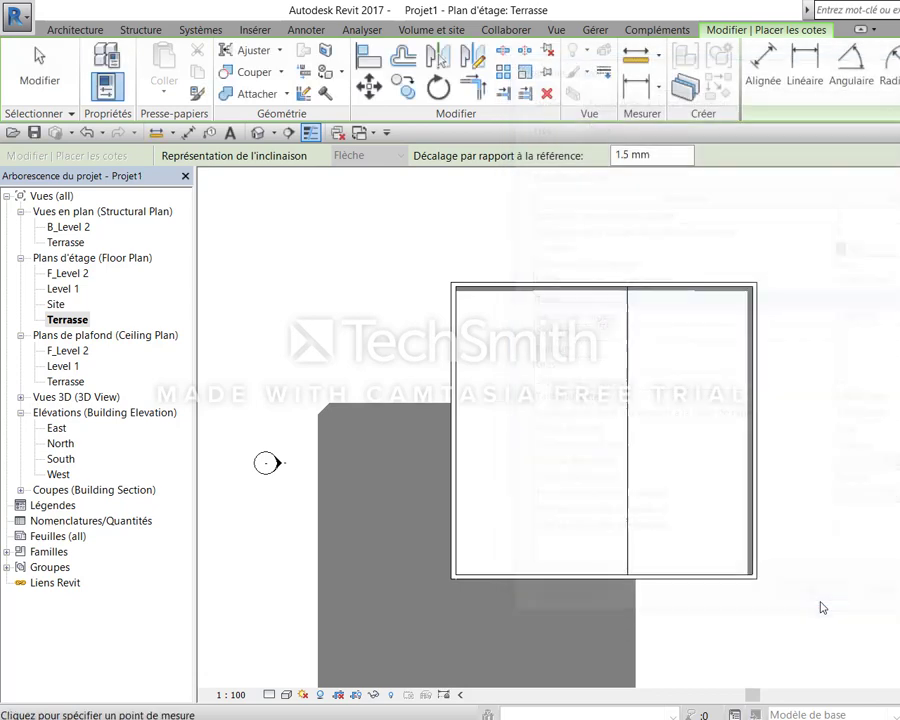
Add a % unit symbol to the Slope type's value format
scroll(668, 530, "up", 3)
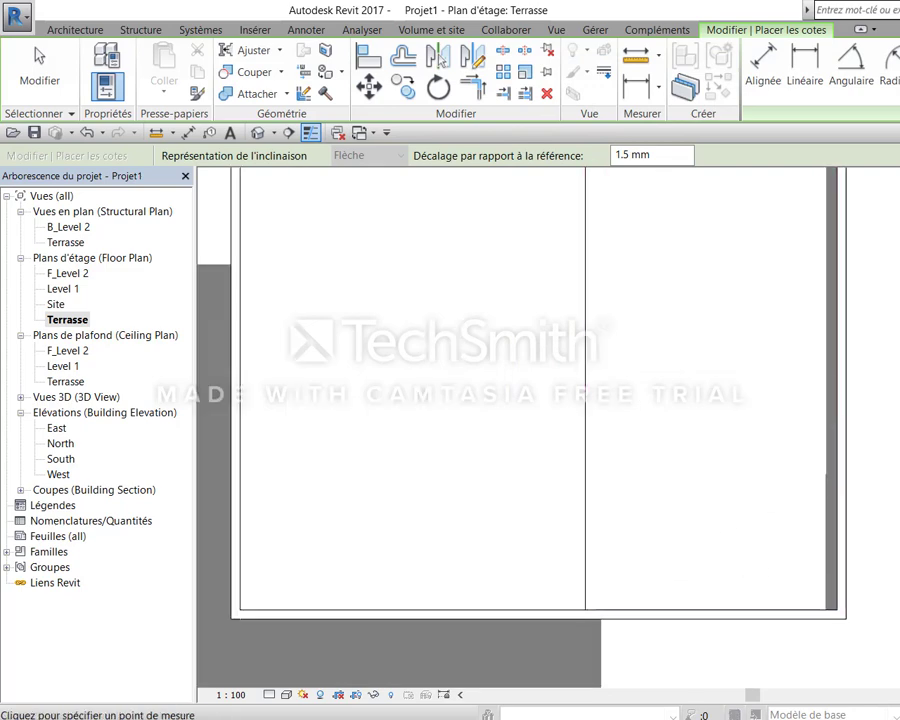
left_click(107, 85)
left_click(869, 541)
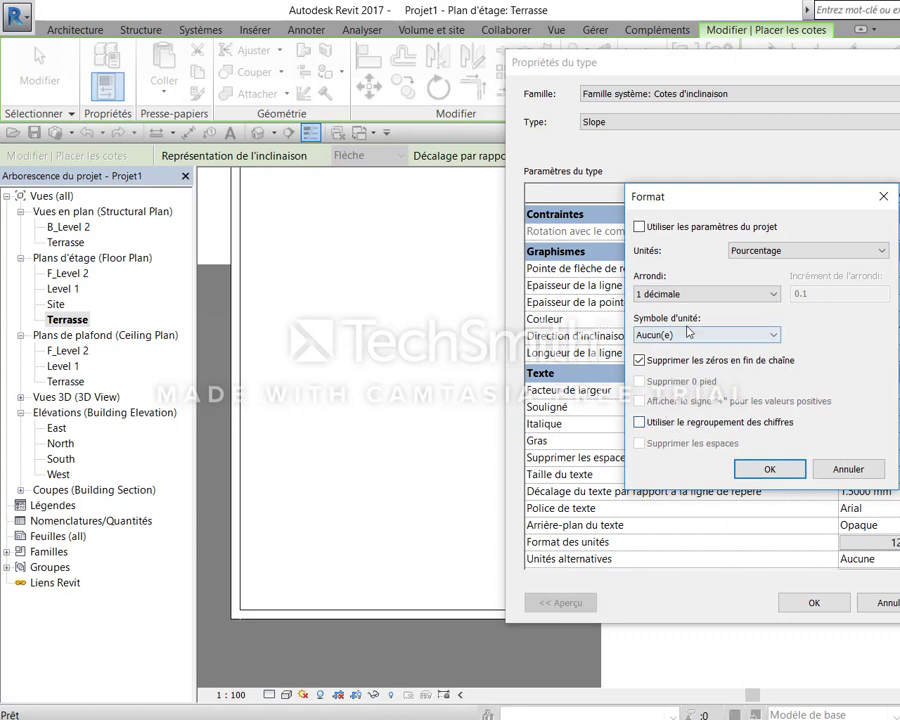
left_click(683, 340)
left_click(669, 361)
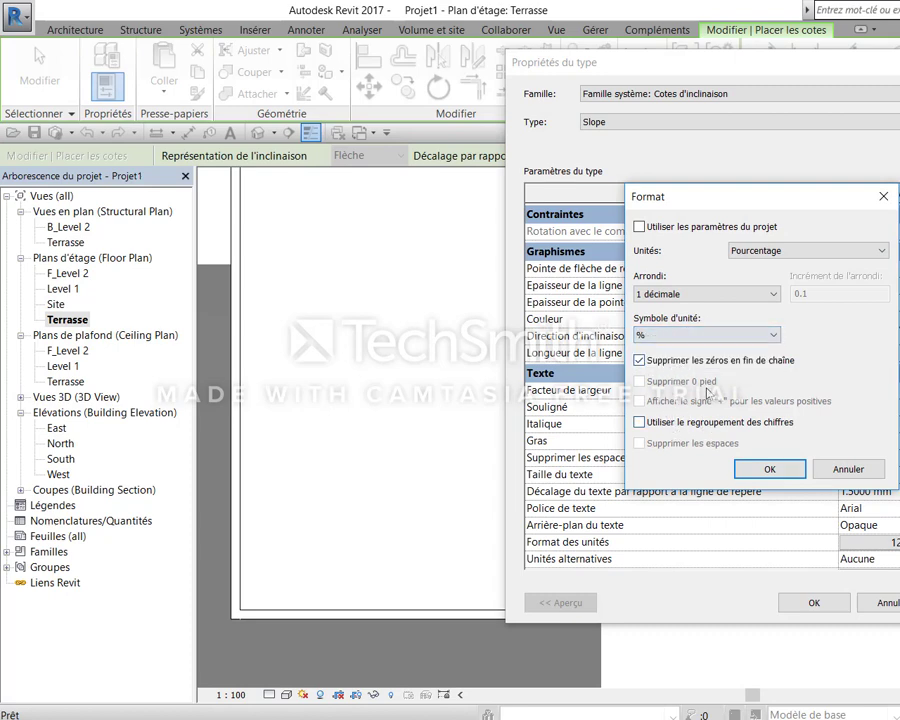
left_click(769, 469)
left_click(813, 602)
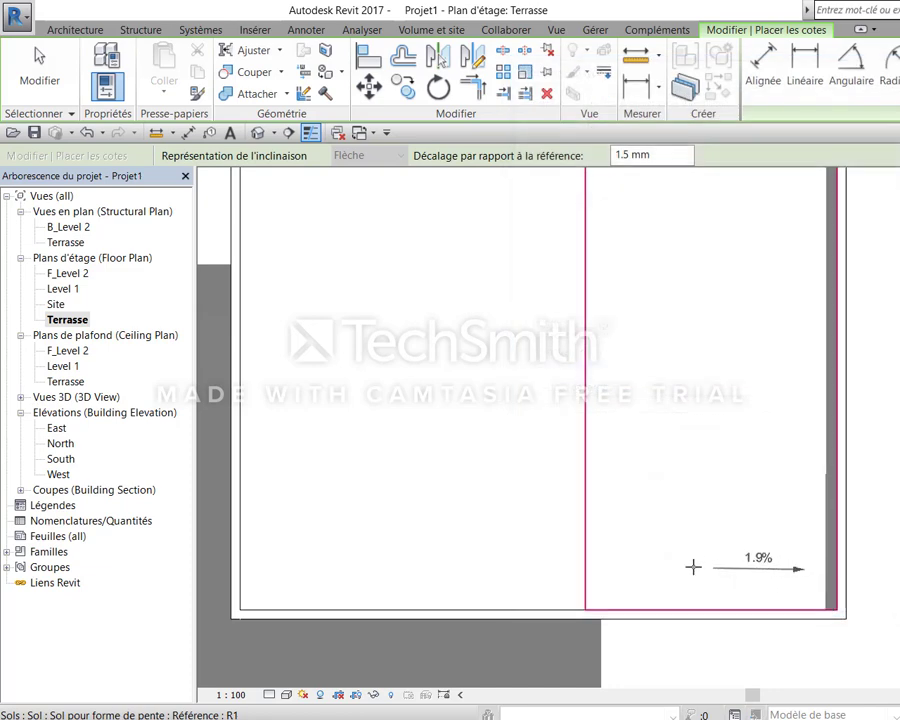
Place slope arrows reading 1.9%, 1.7%, 1.4%, 1.1%, 0.7% and 0.6% on the terrace floors
left_click(657, 561)
left_click(663, 432)
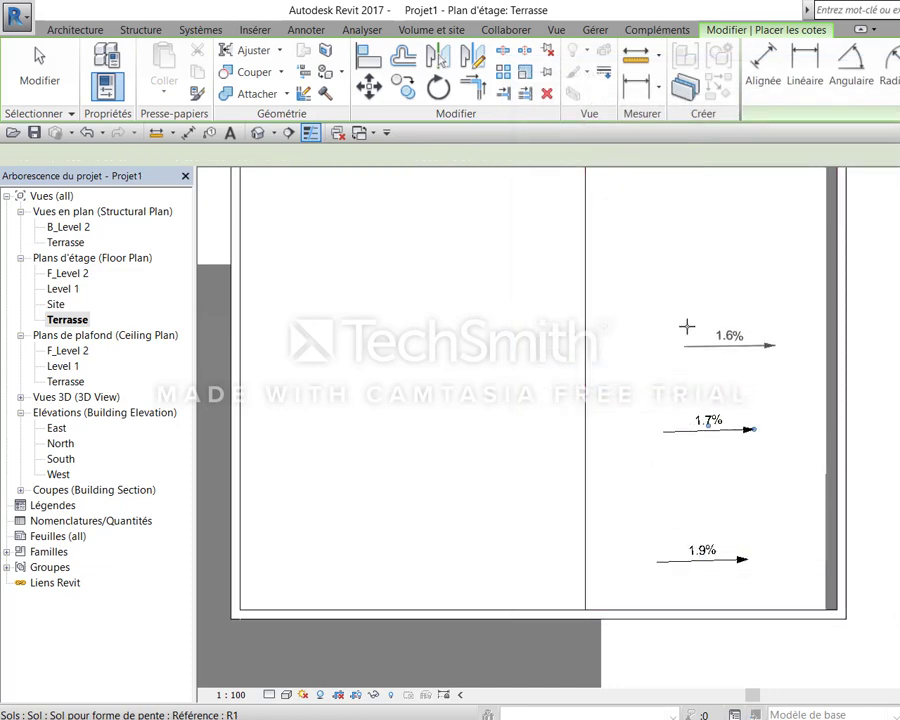
left_click(680, 232)
middle_click_drag(680, 232, 683, 455)
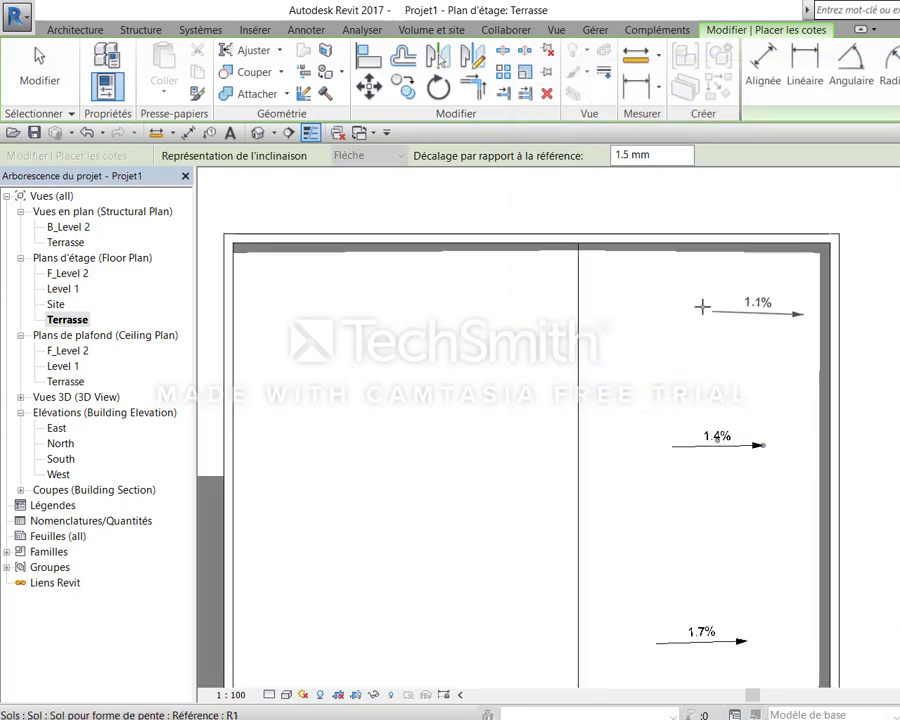
left_click(690, 311)
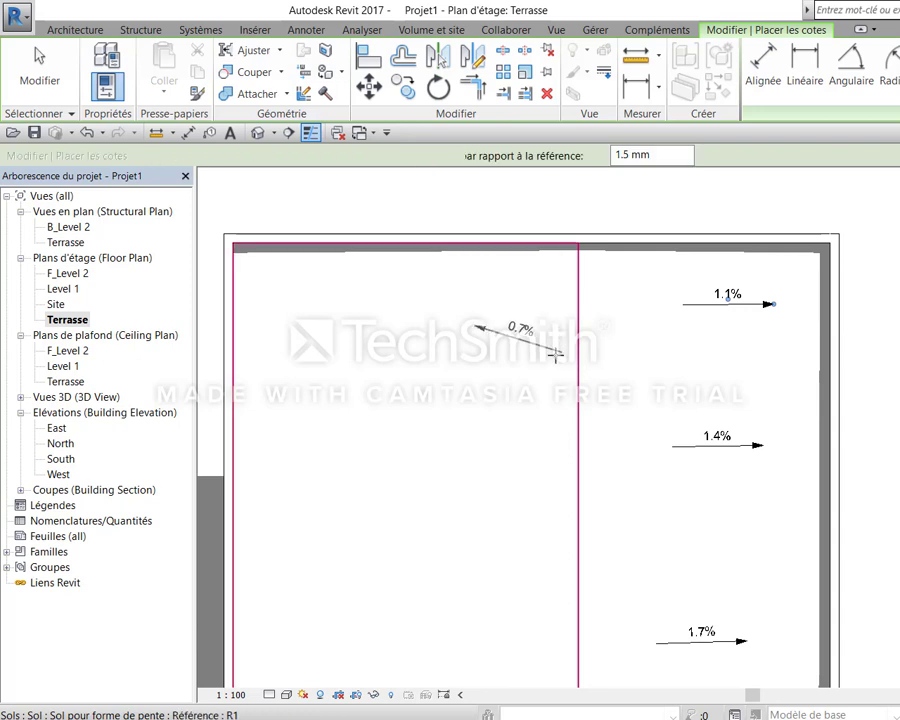
left_click(563, 354)
left_click(488, 524)
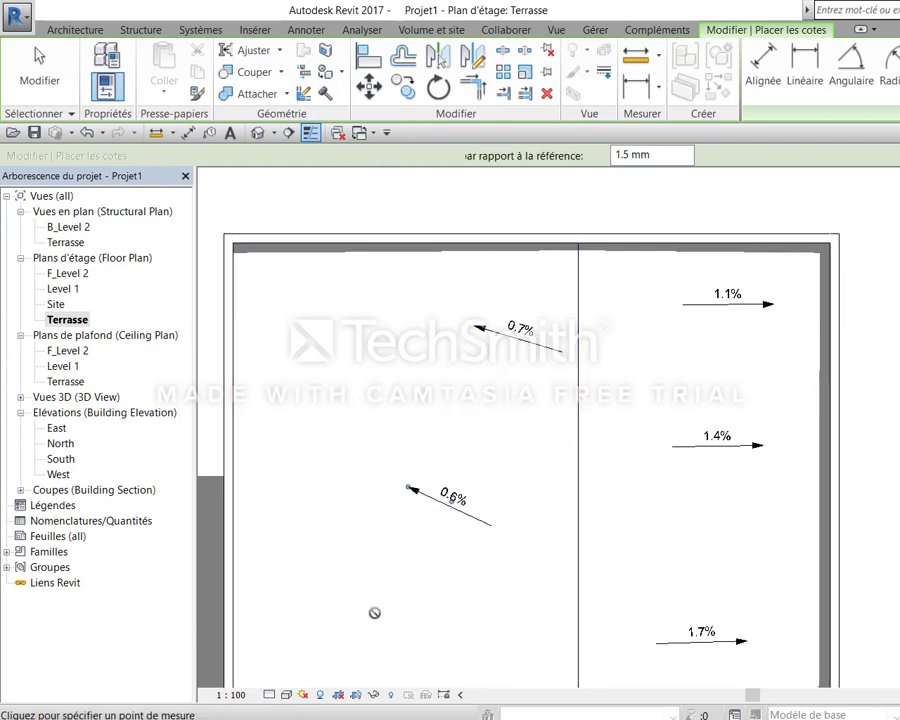
Place a 0.2% slope arrow on the edge dividing the two floors
middle_click_drag(370, 613, 560, 420)
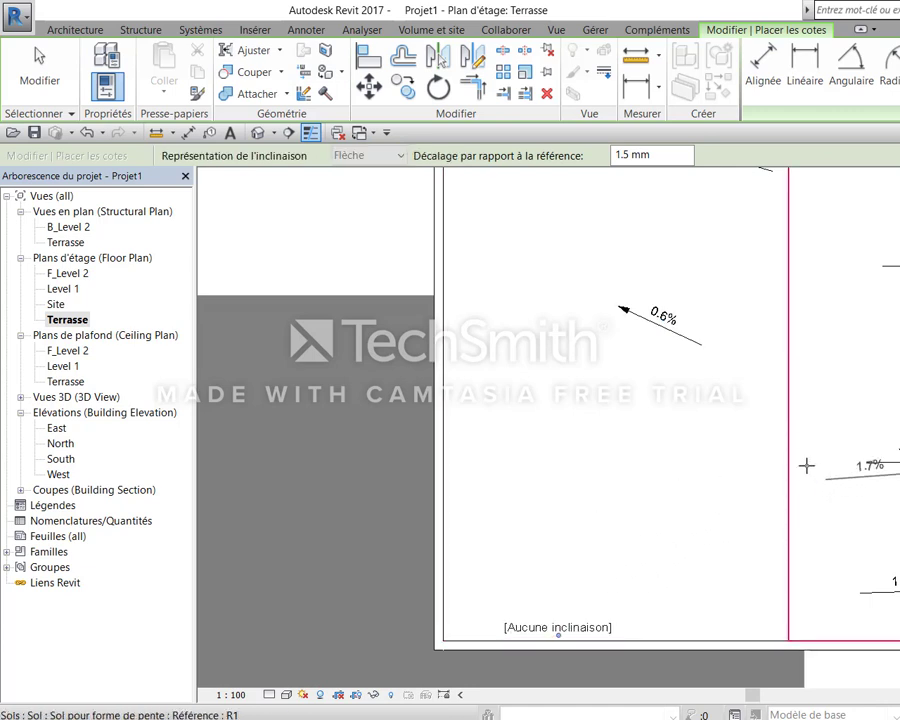
left_click(790, 395)
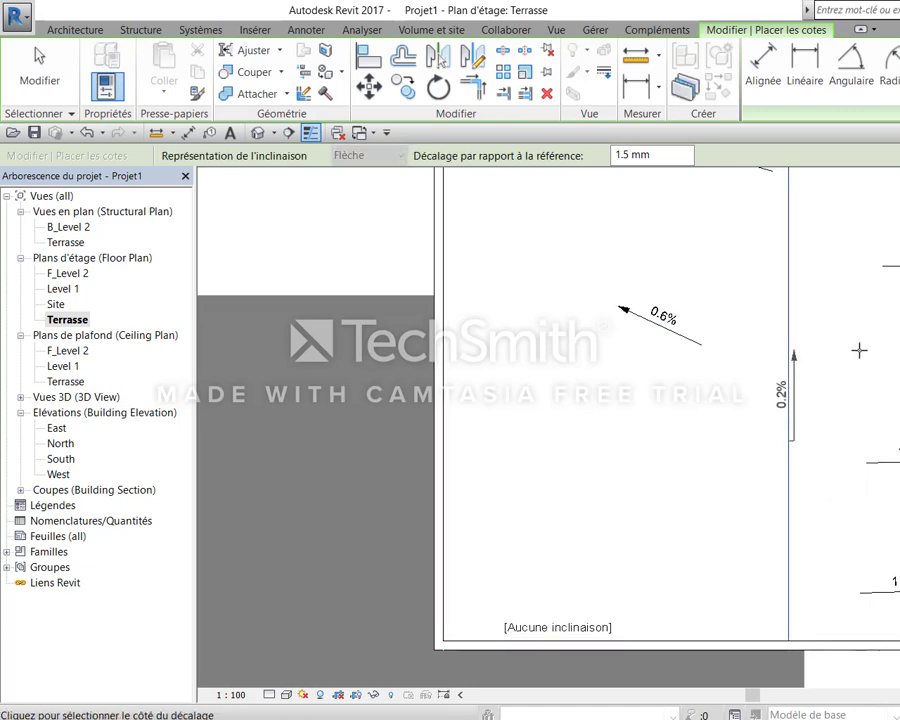
left_click(790, 445)
scroll(280, 400, "down", 2)
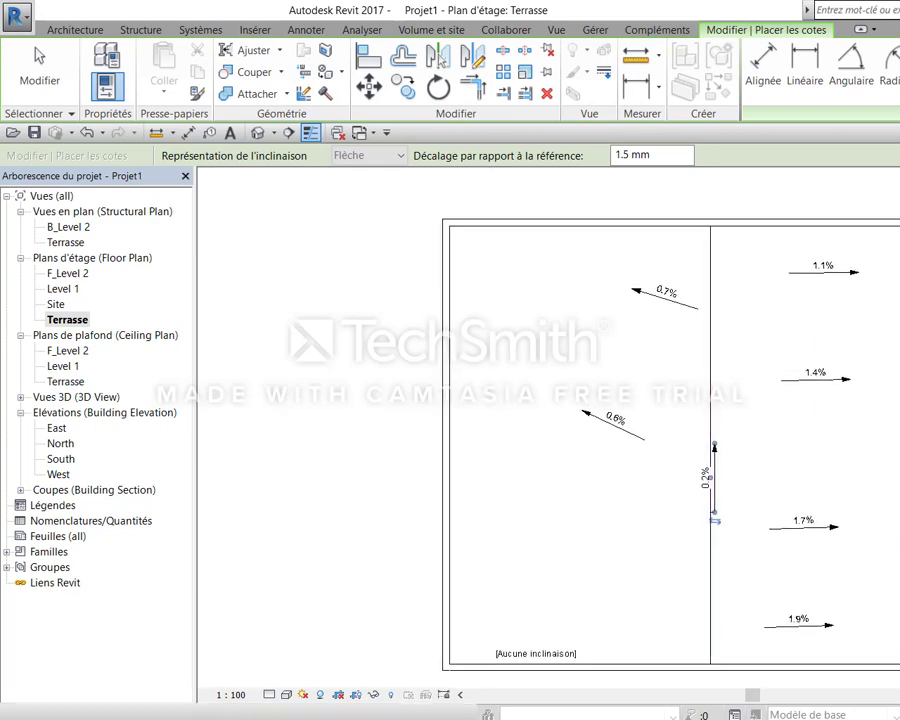
key("Escape")
key("Escape")
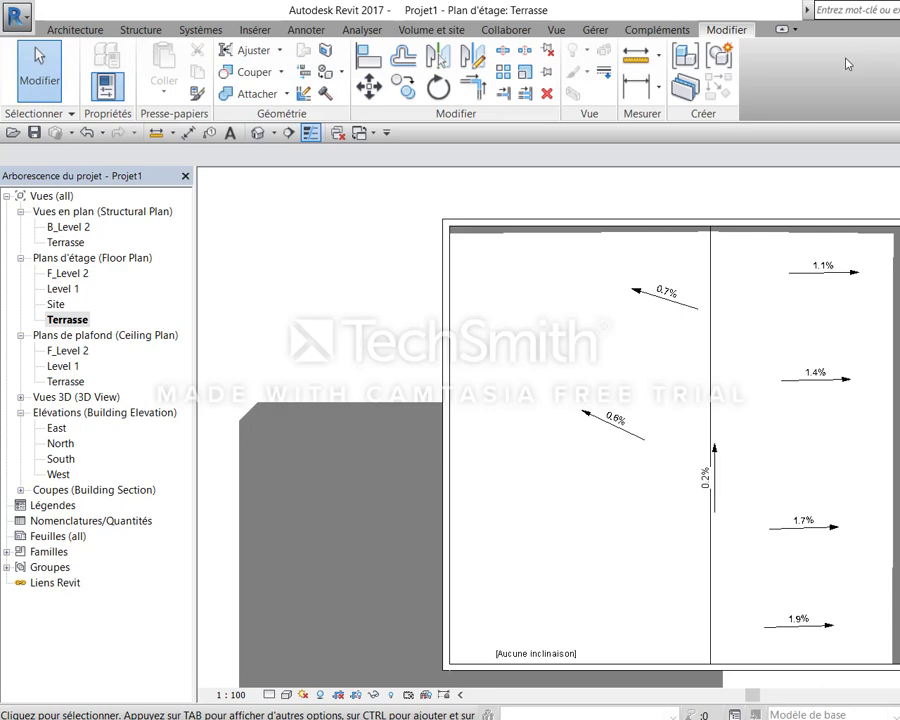
scroll(717, 452, "up", 3)
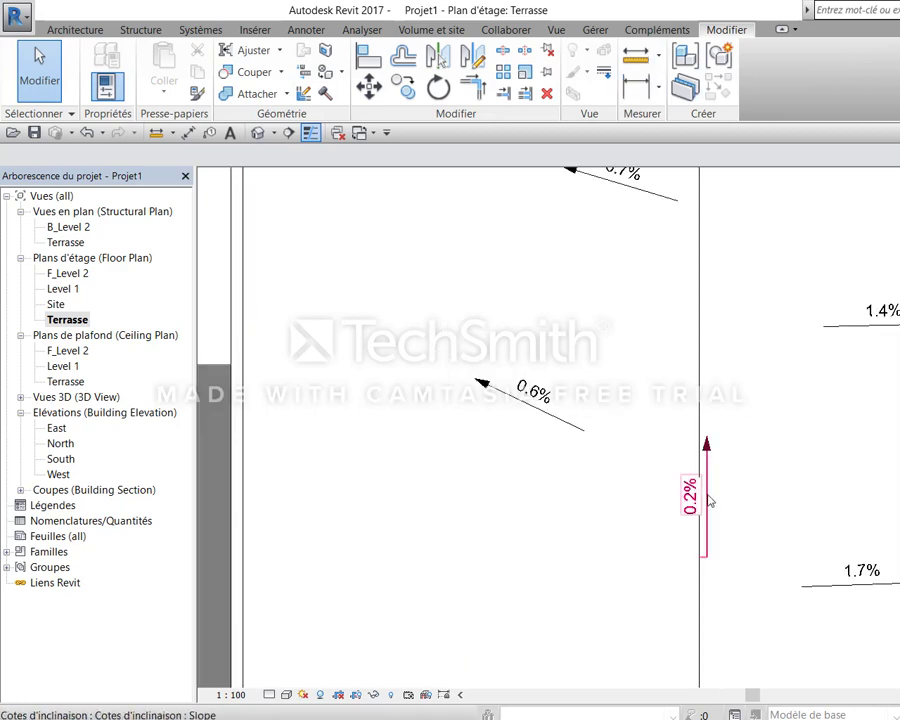
Prefix the 0.2% ridge slope label with "Dos d'âne à"
left_click(708, 498)
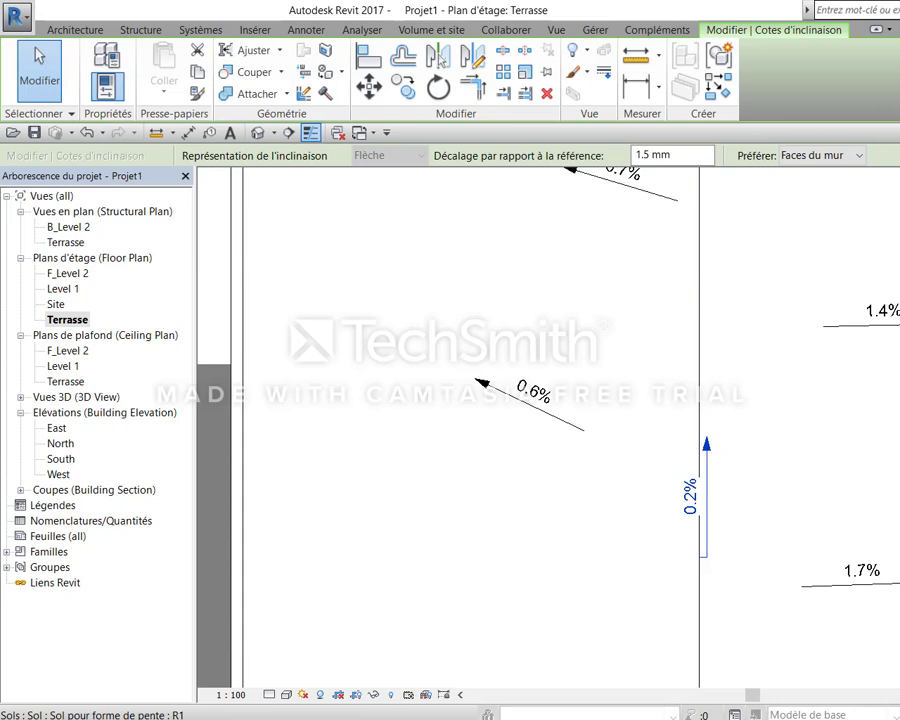
left_click(884, 440)
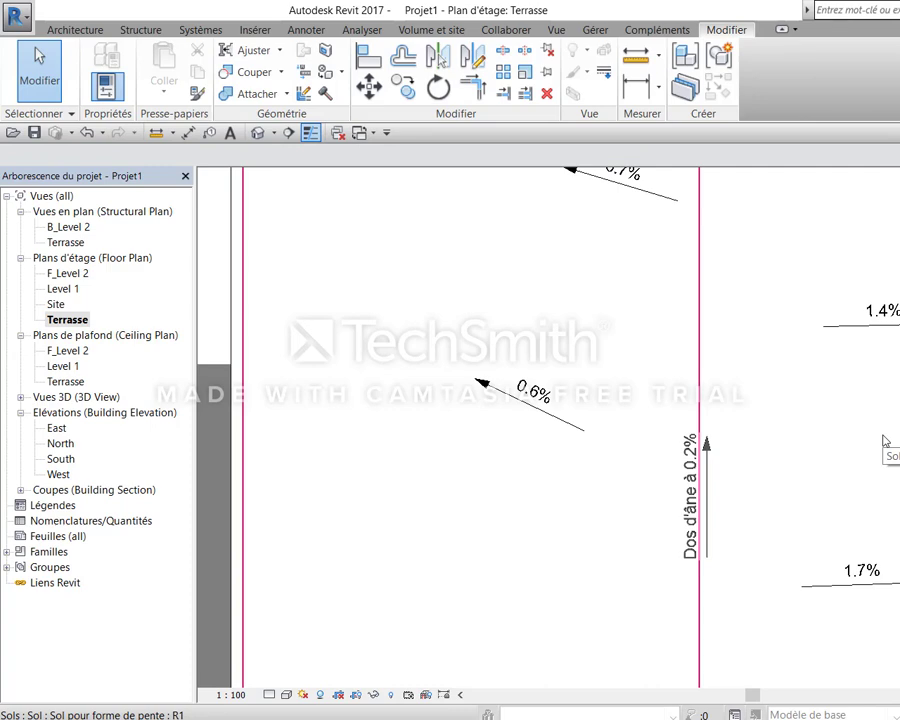
left_click(16, 13)
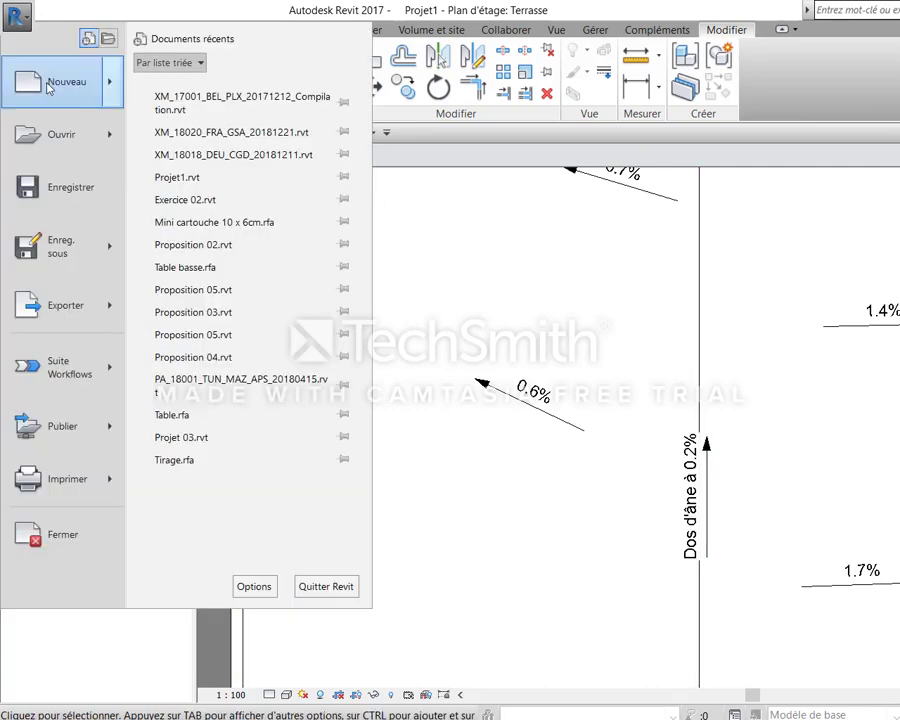
Start a new family and browse the metric family templates
mouse_move(62, 82)
left_click(142, 126)
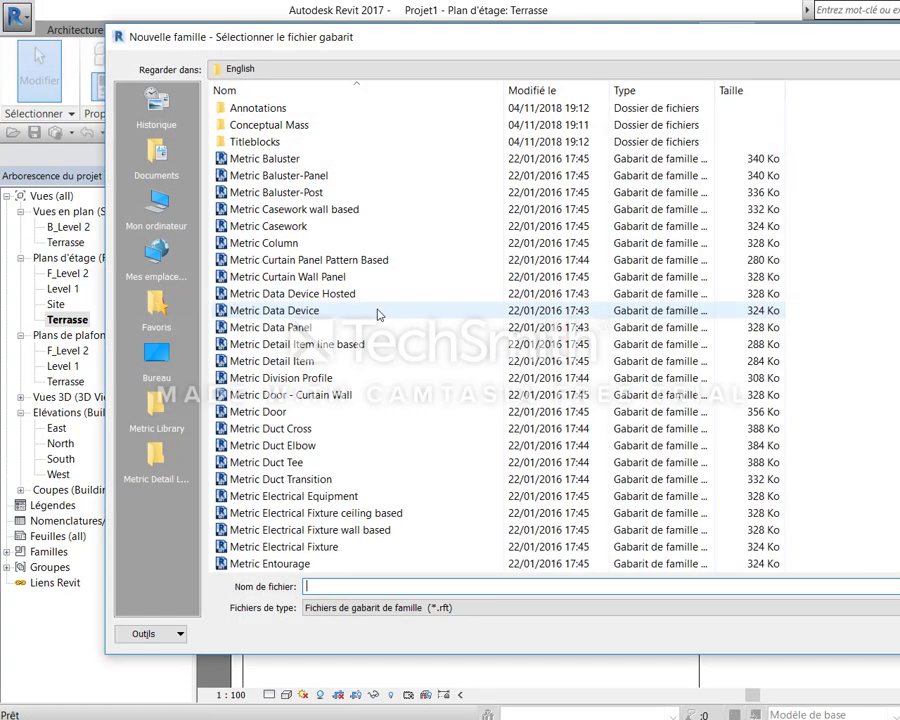
left_click(377, 311)
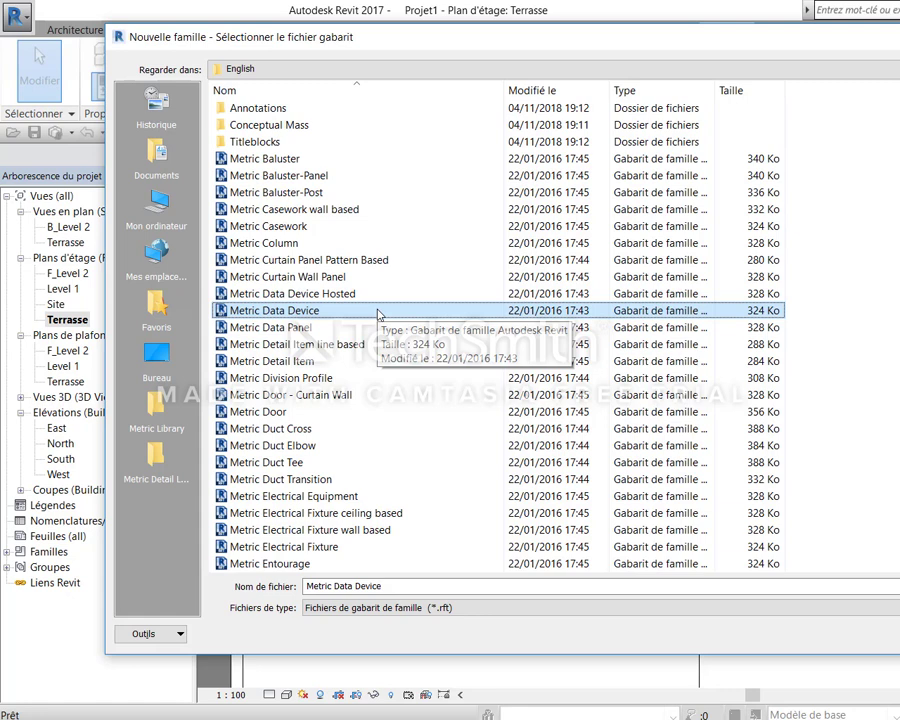
left_click(393, 362)
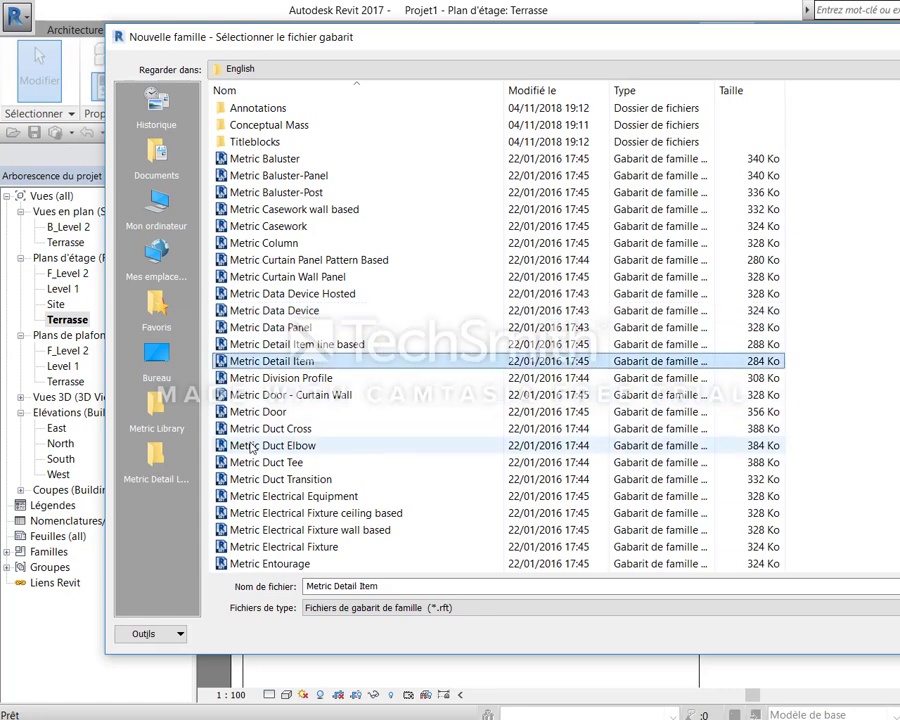
left_click(300, 445)
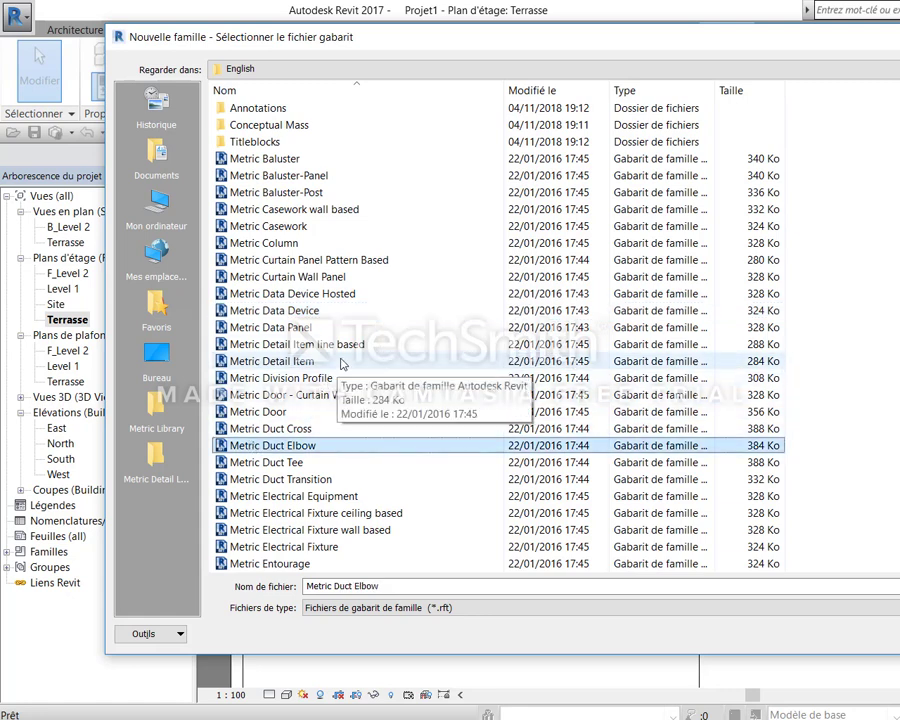
scroll(345, 362, "down", 4)
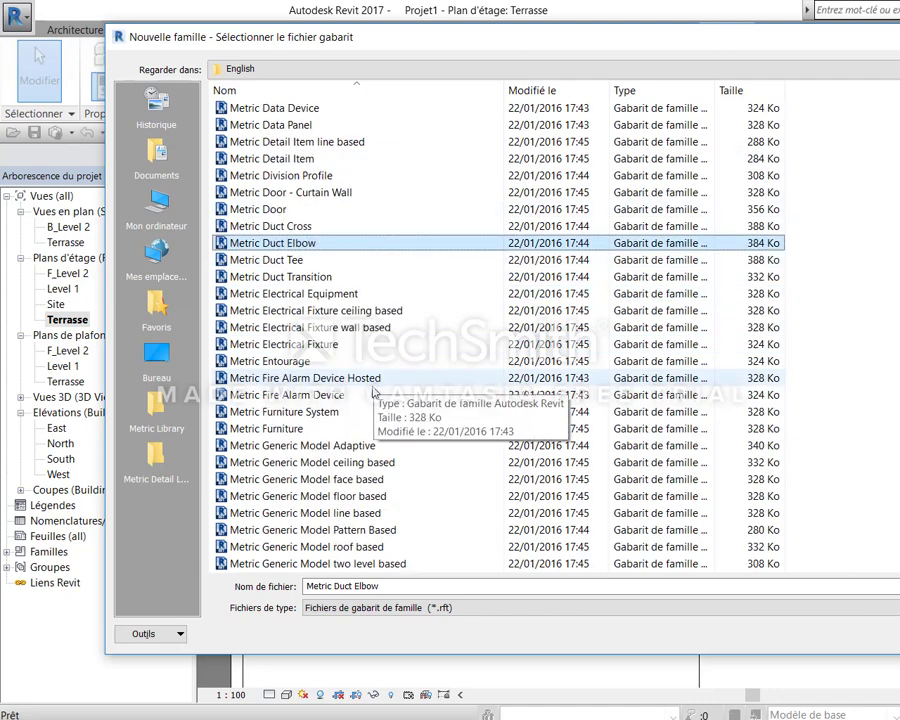
left_click(358, 428)
scroll(385, 426, "down", 2)
scroll(388, 426, "down", 2)
scroll(388, 426, "down", 2)
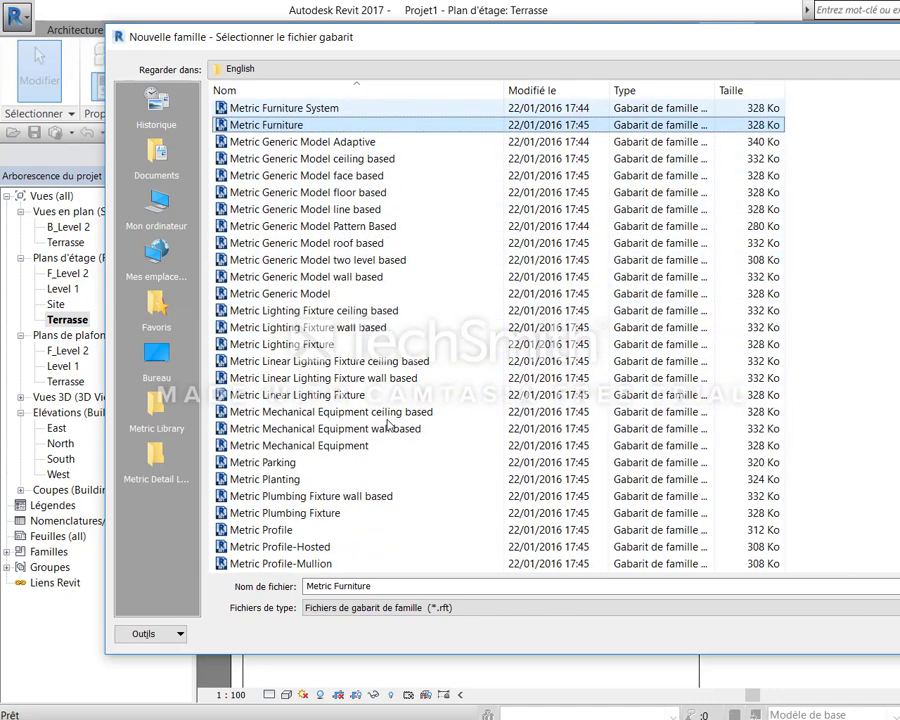
scroll(388, 426, "down", 4)
scroll(388, 426, "down", 5)
scroll(388, 426, "down", 2)
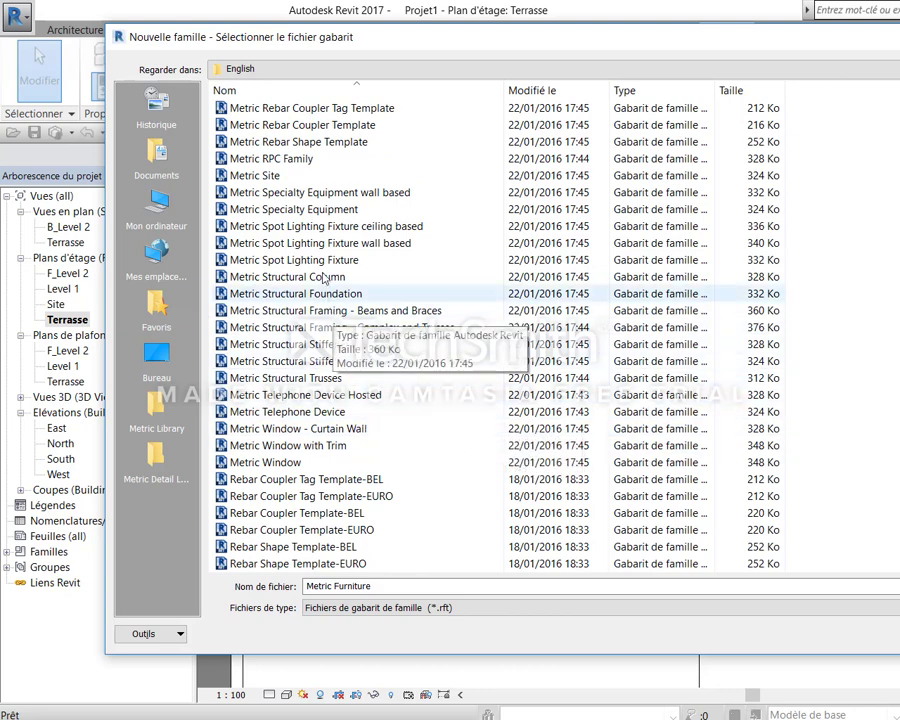
Create the new family from the Metric Profile.rft template
left_click(285, 141)
scroll(335, 147, "up", 1)
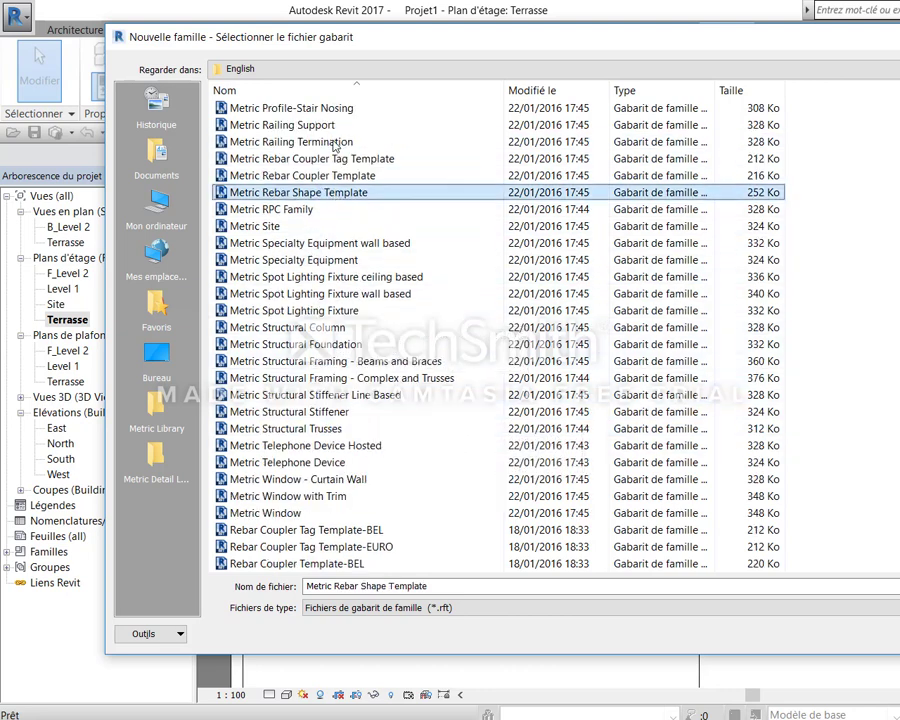
scroll(333, 147, "up", 1)
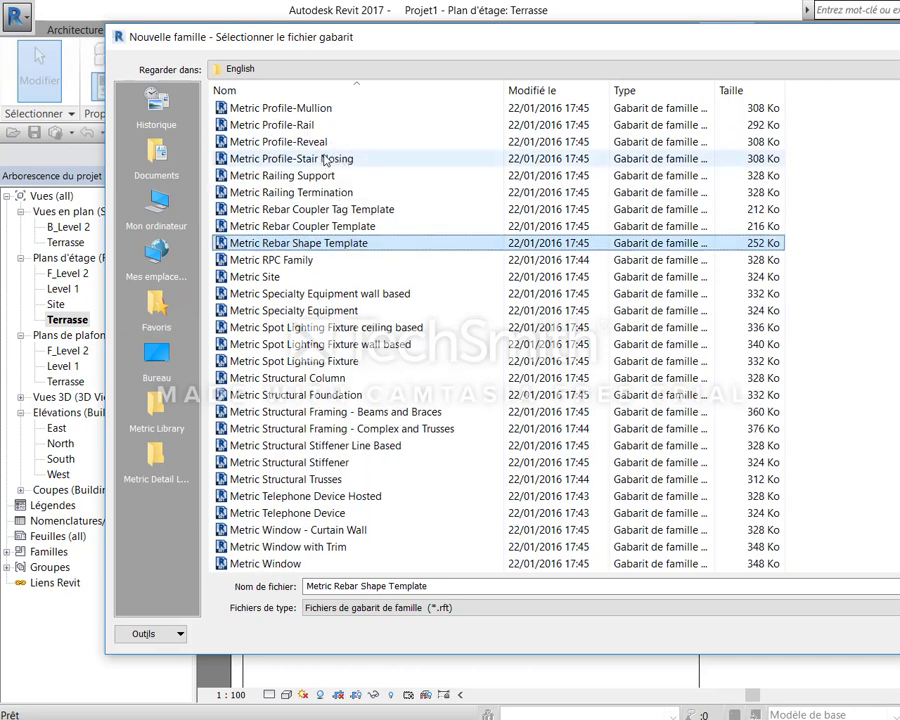
left_click(325, 124)
scroll(325, 124, "up", 1)
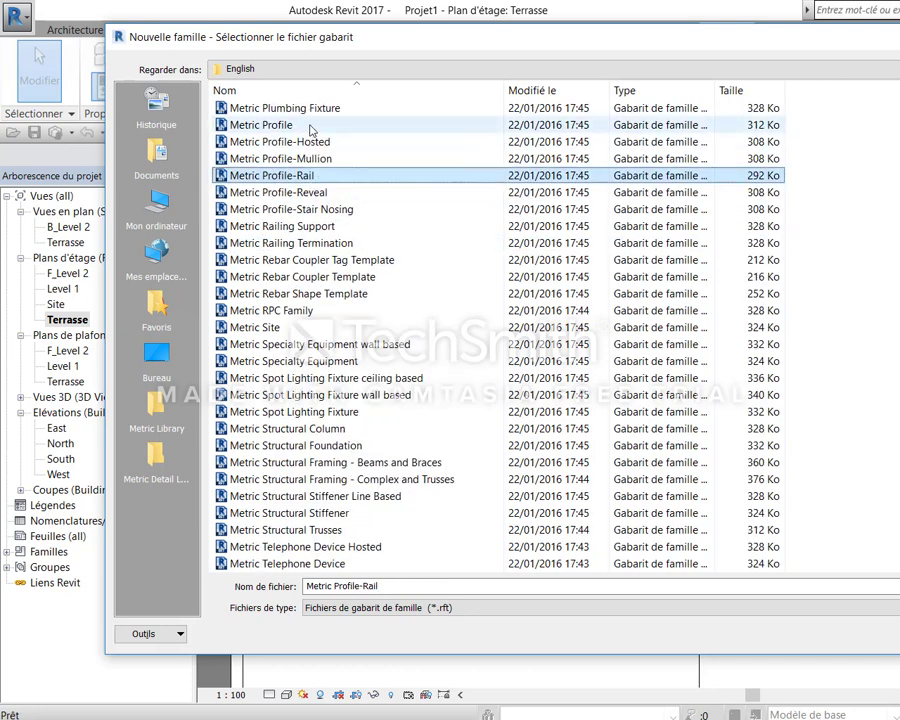
left_click(311, 125)
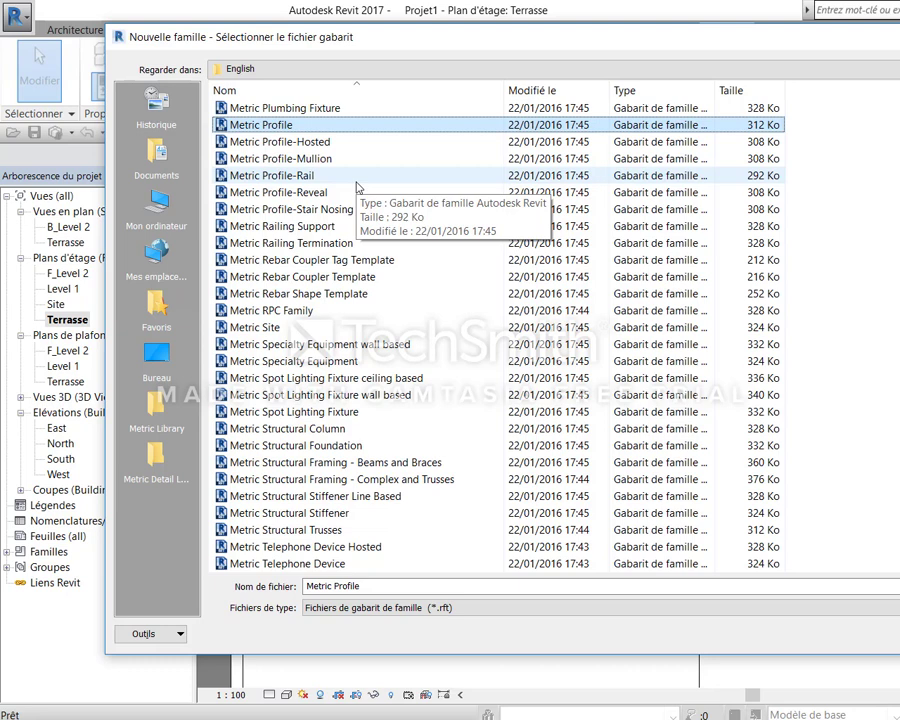
key("Return")
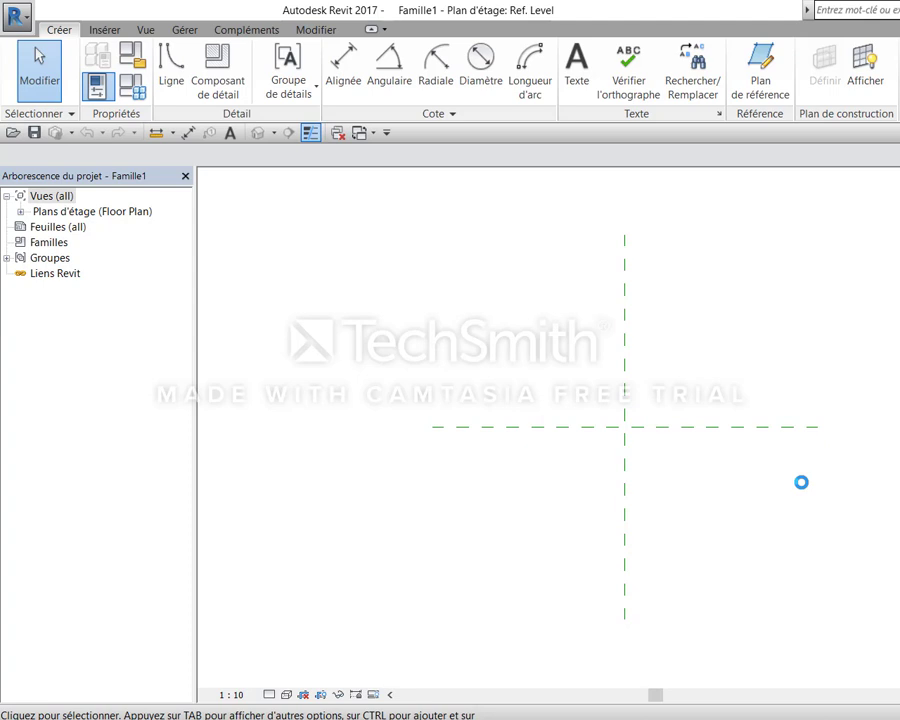
Draw a 200 vertical edge and a 200 horizontal segment from the reference-plane intersection
left_click(168, 60)
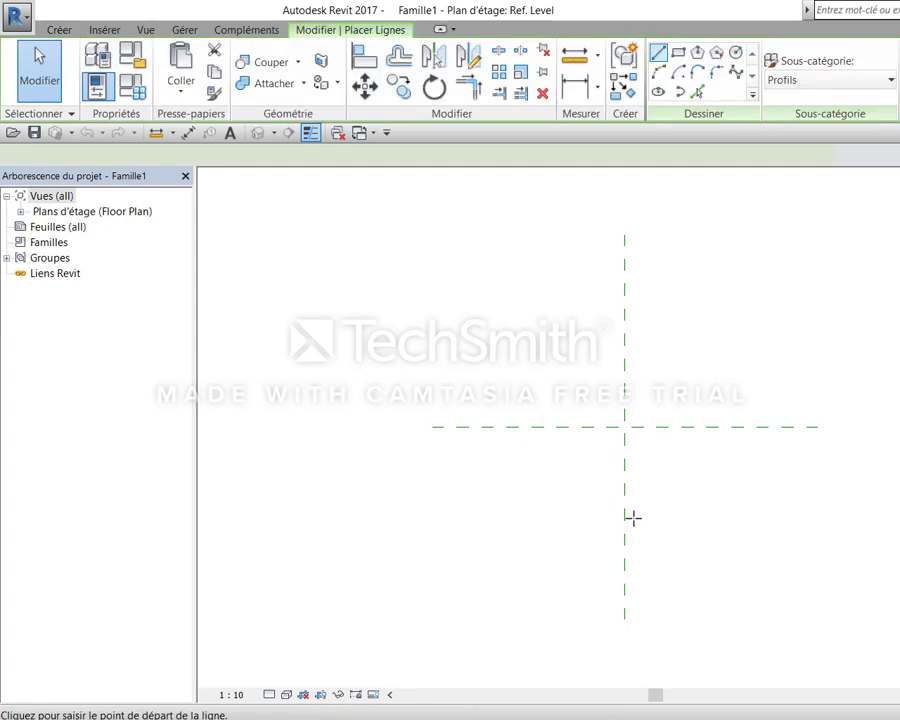
left_click(625, 425)
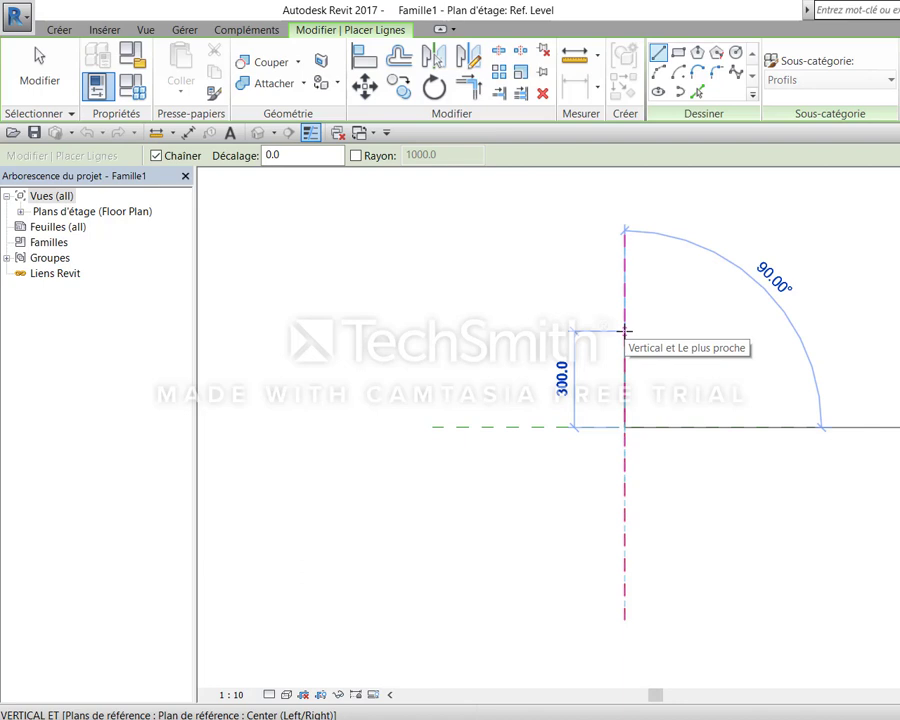
type("200")
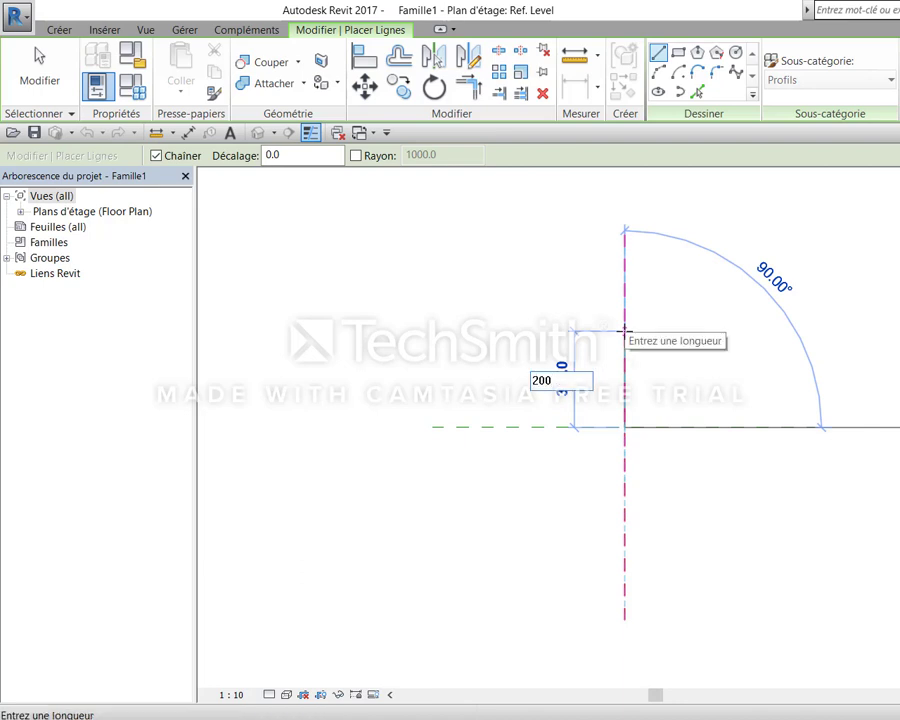
key("Return")
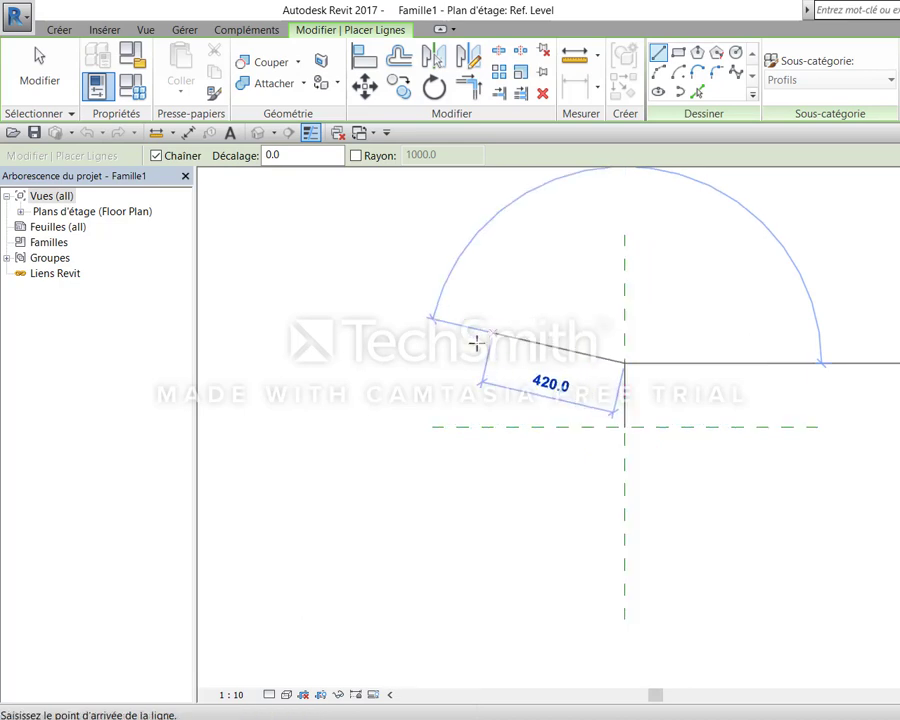
type("200")
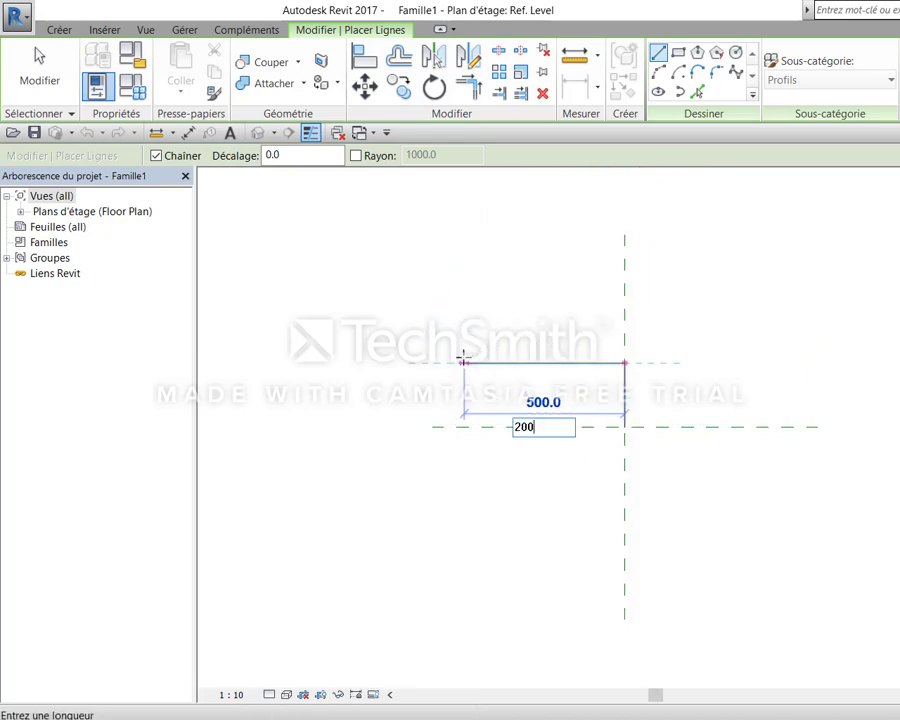
key("Return")
key("Escape")
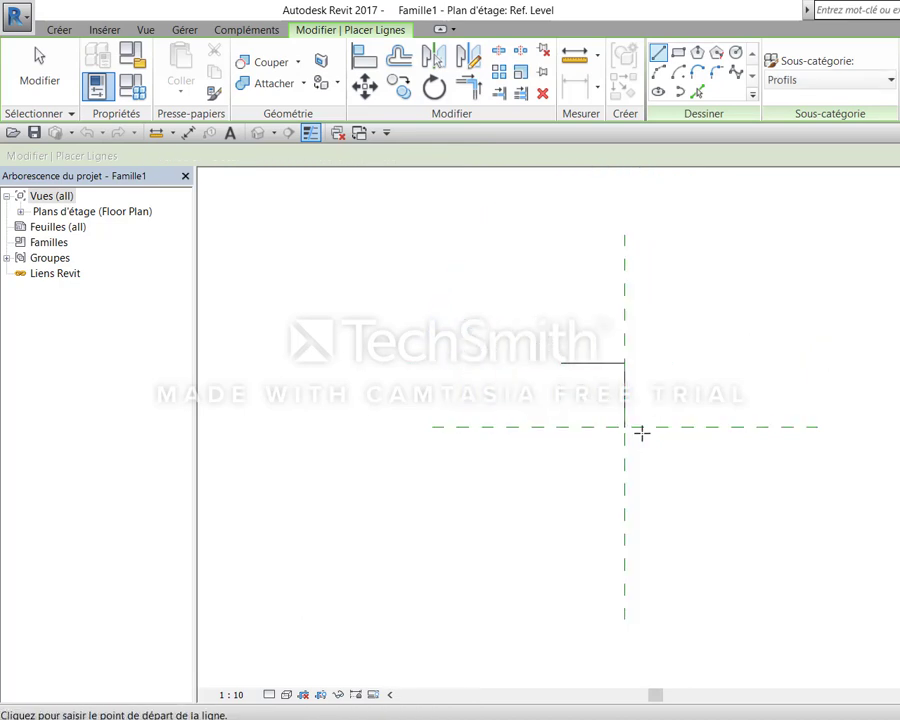
Draw the 600 bottom edge and 100 left edge, closing with a sloping top
left_click(625, 427)
type("600")
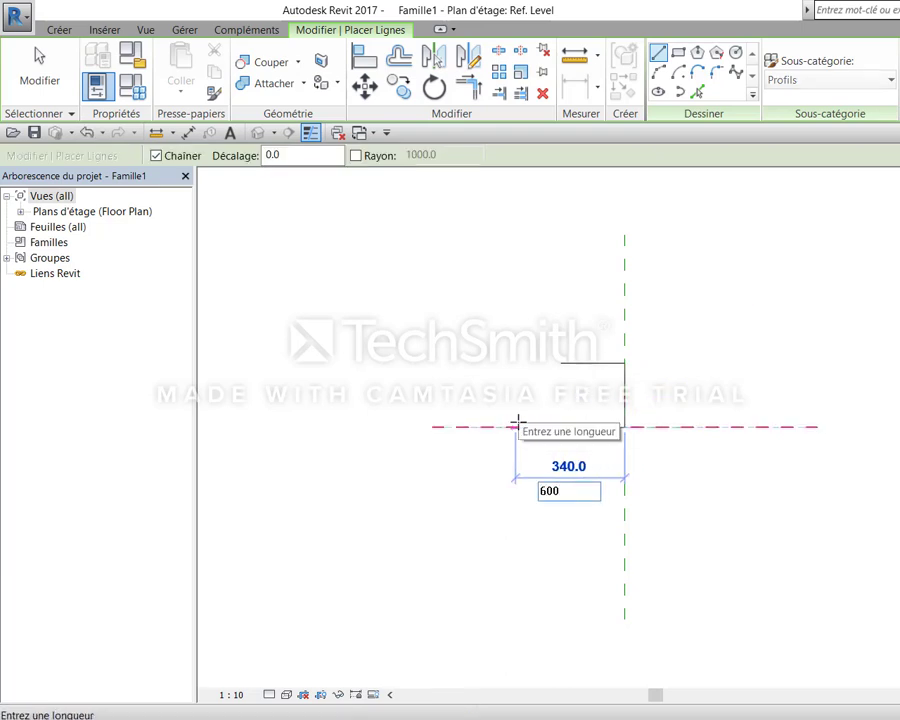
key("Return")
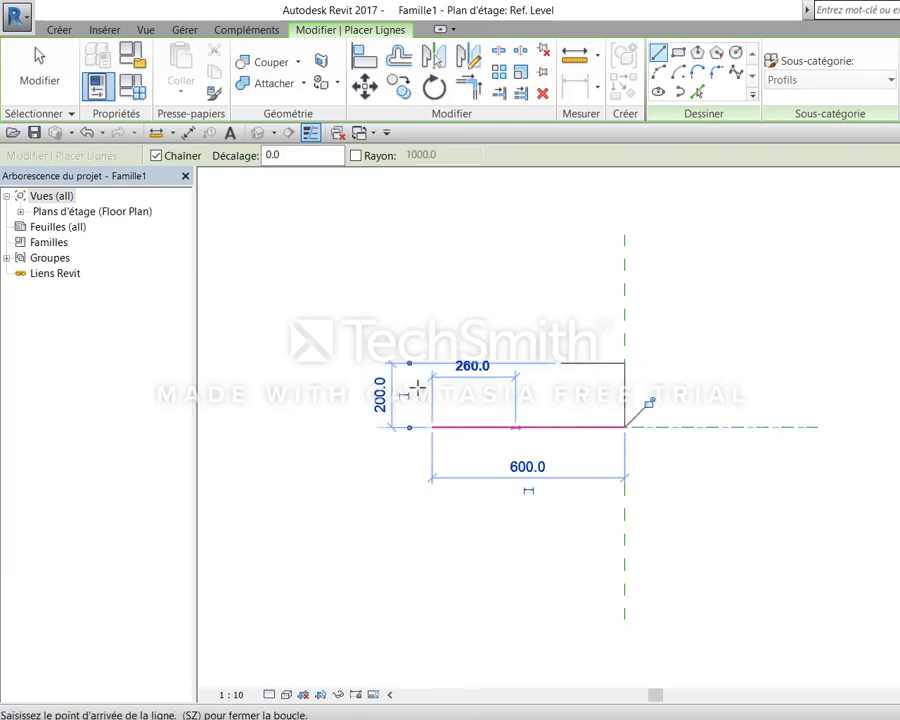
type("100")
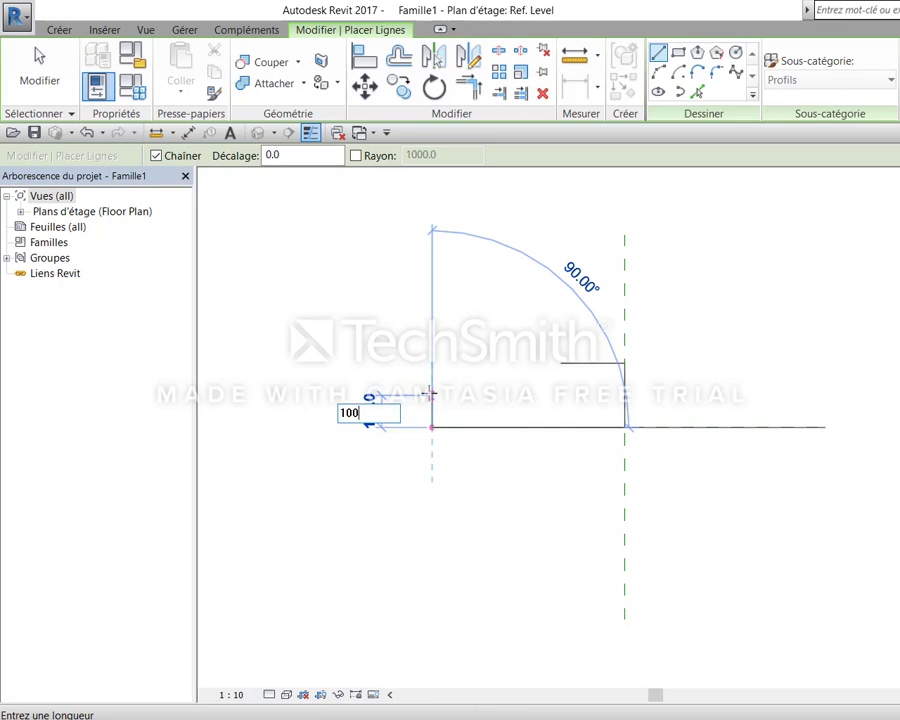
key("Return")
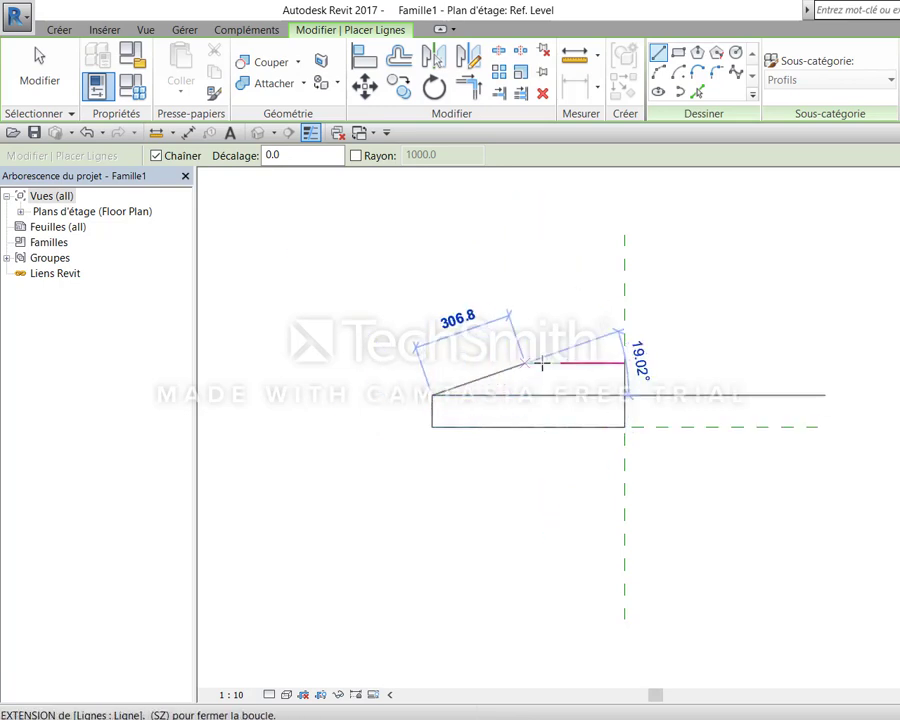
left_click(561, 363)
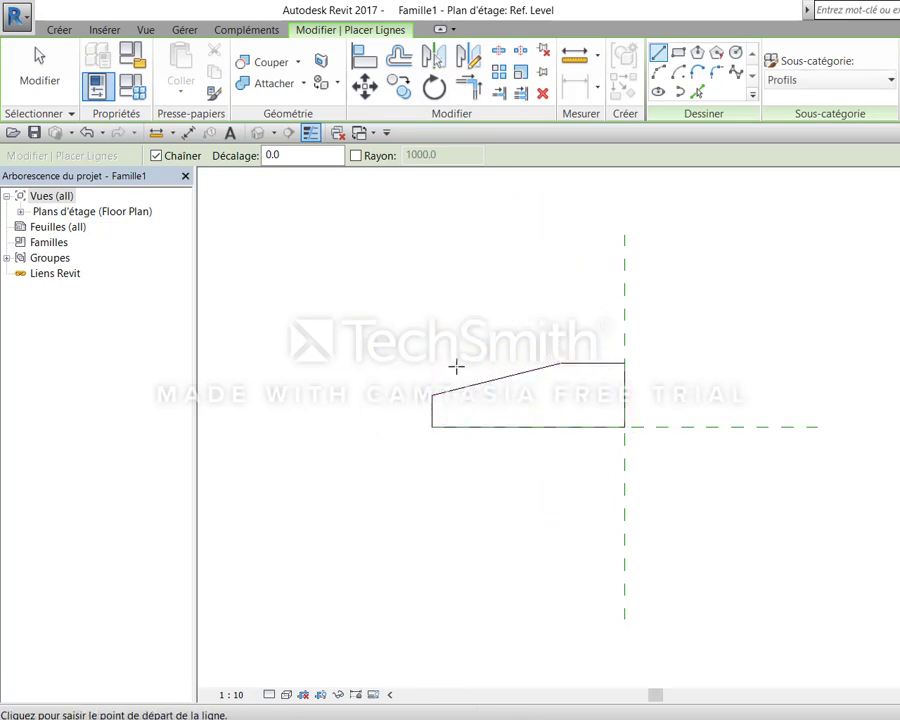
key("Escape")
left_click(59, 29)
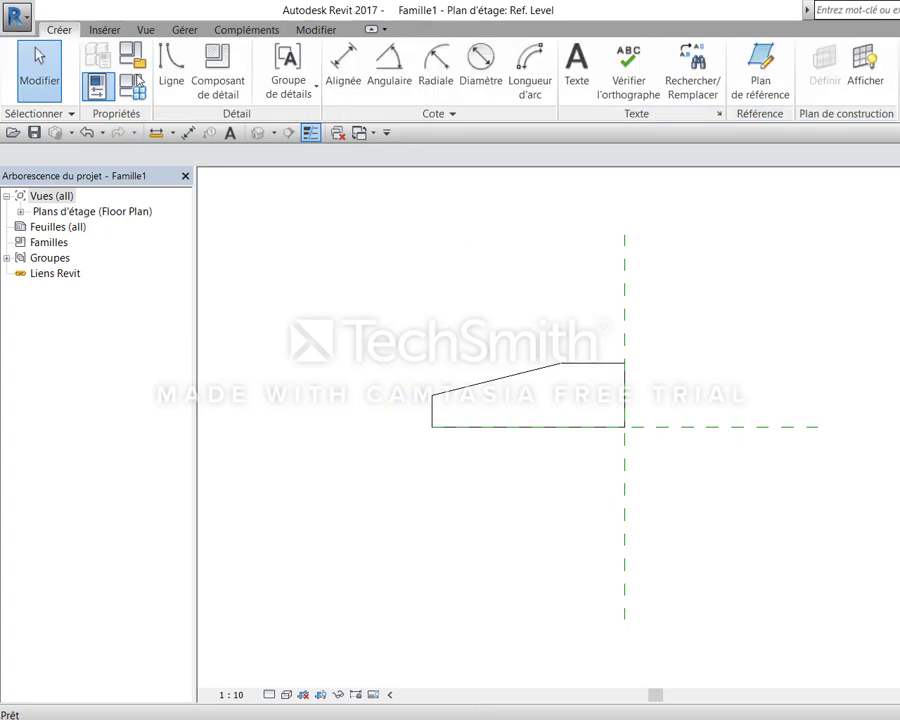
Draw a small circle centred on the profile's bottom edge
left_click(174, 72)
left_click(735, 52)
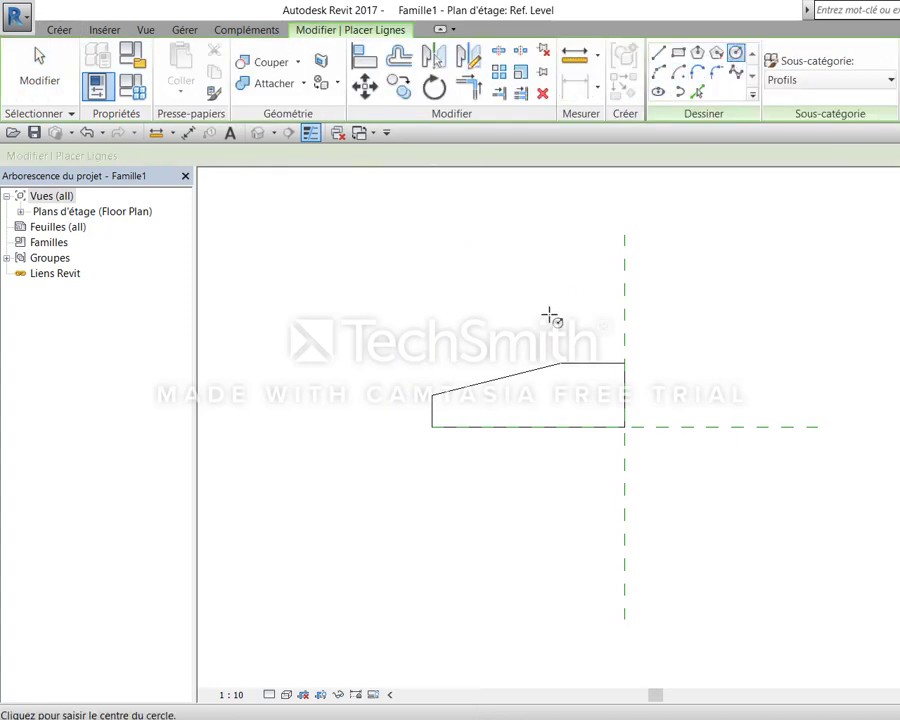
scroll(478, 367, "up", 2)
scroll(470, 443, "up", 2)
left_click(446, 473)
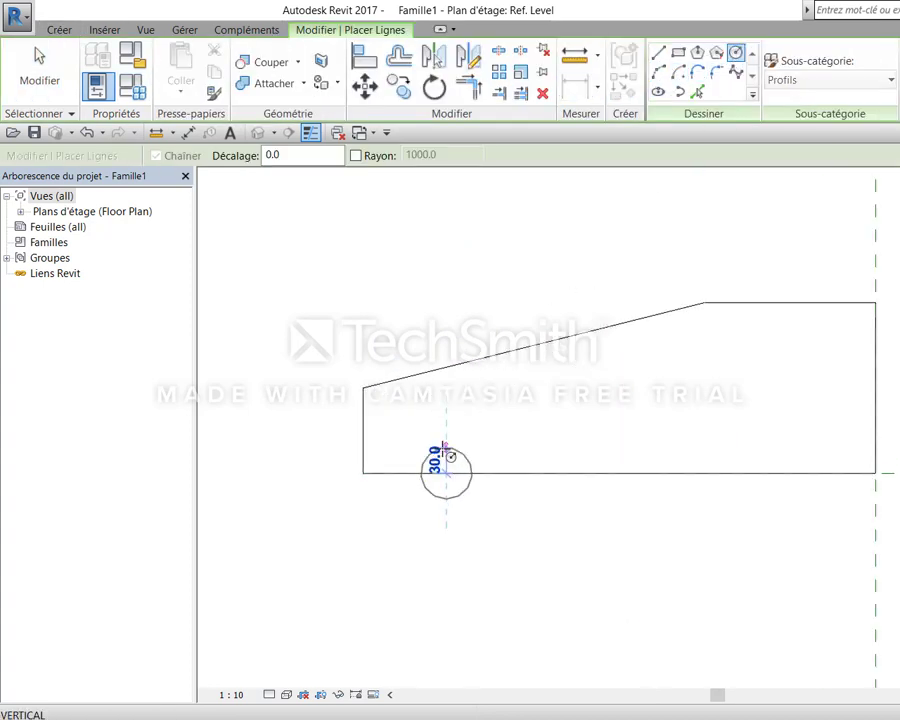
left_click(471, 473)
key("Escape")
Split and trim the circle and bottom edge into a half-round groove
key("s")
key("l")
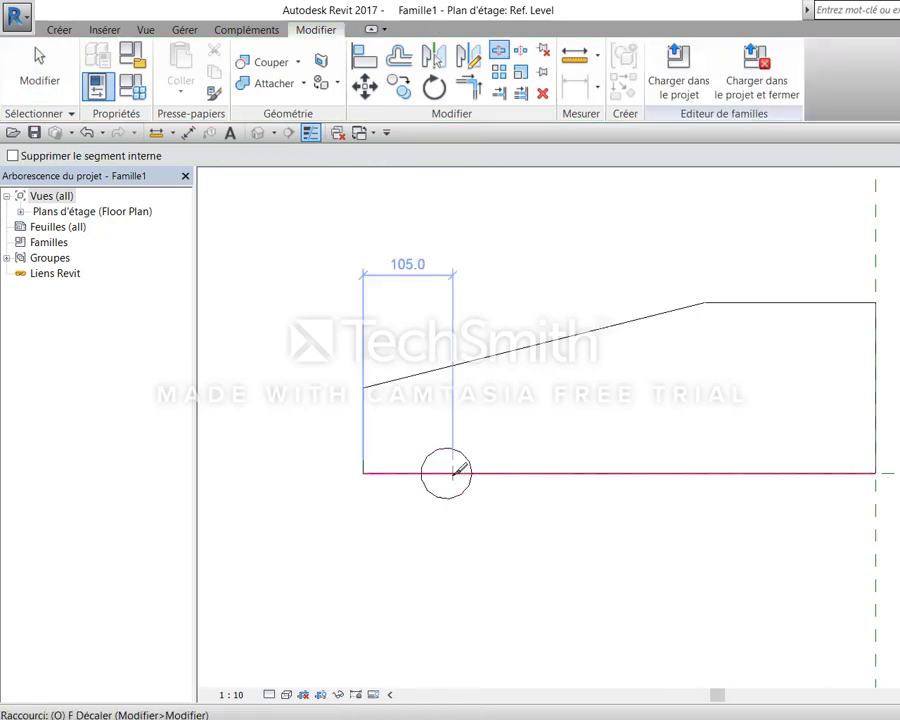
key("Escape")
key("t")
key("r")
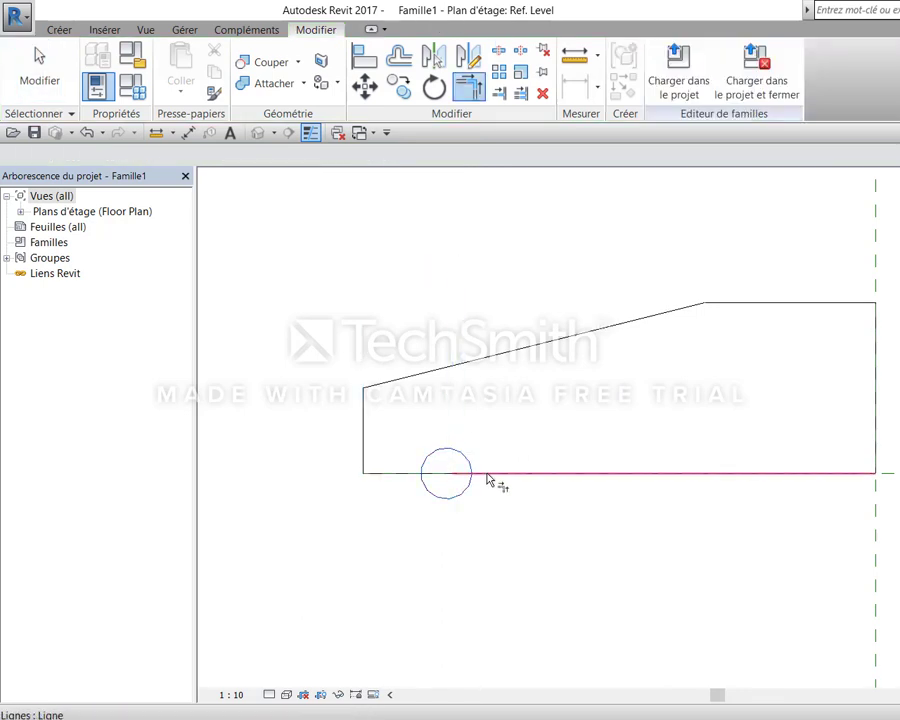
key("Escape")
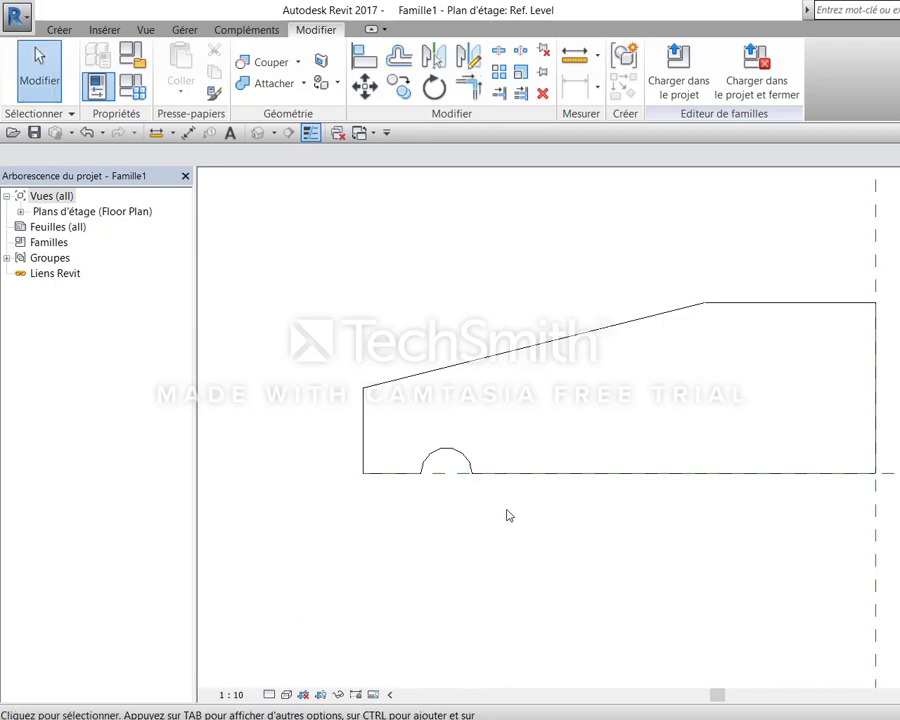
scroll(516, 518, "down", 1)
scroll(528, 524, "down", 5)
middle_click_drag(566, 538, 666, 488)
scroll(664, 488, "up", 3)
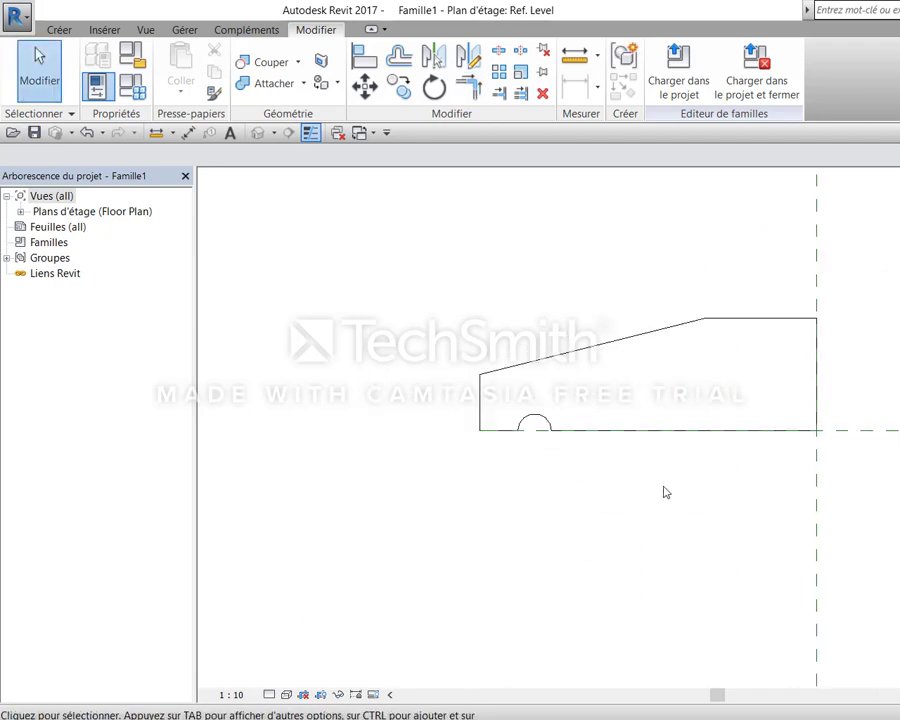
middle_click_drag(604, 486, 661, 565)
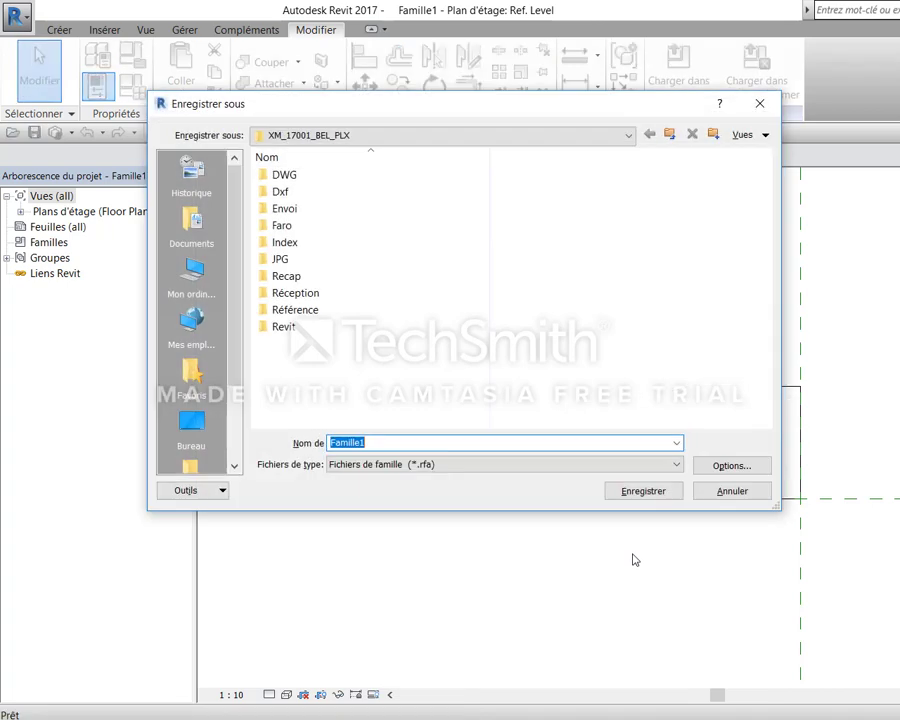
Save the profile as 'Profil mech hadher' on the desktop and load it into Projet1
type("Profil ")
type("mech hadher")
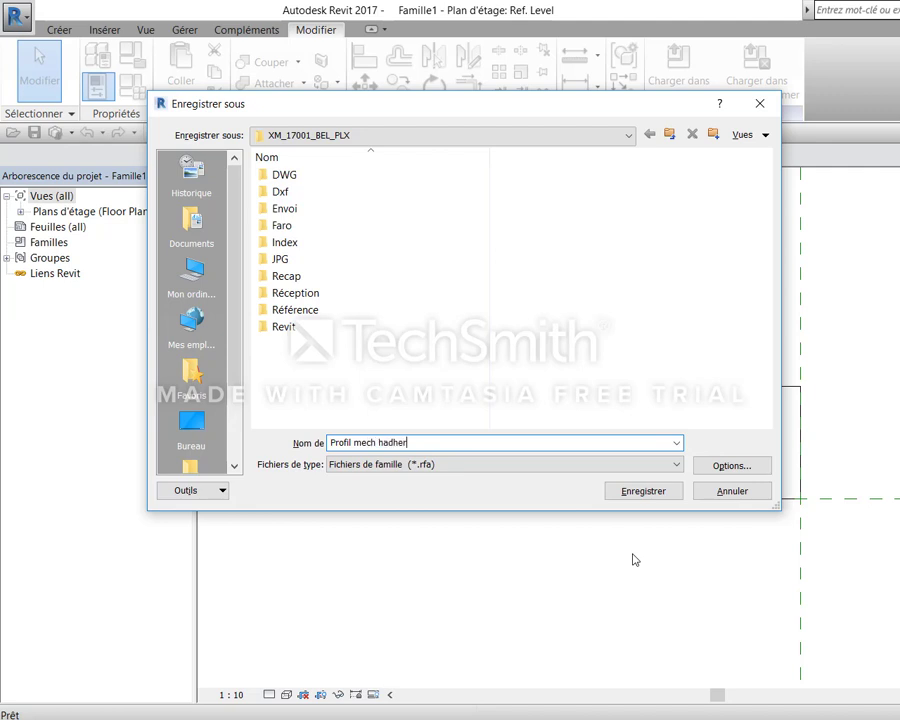
left_click(191, 425)
left_click(637, 494)
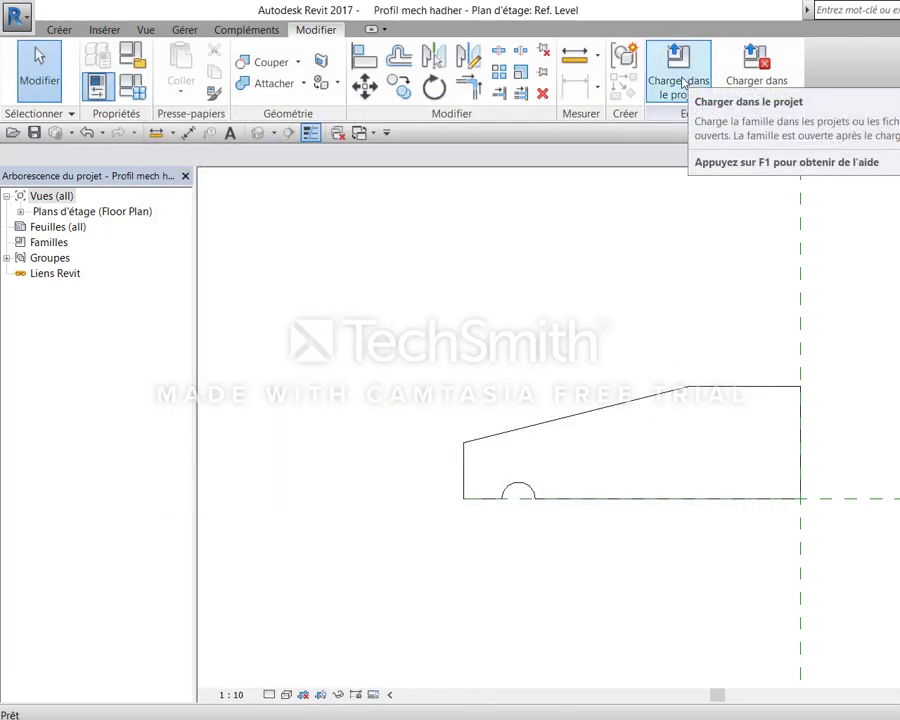
left_click(686, 82)
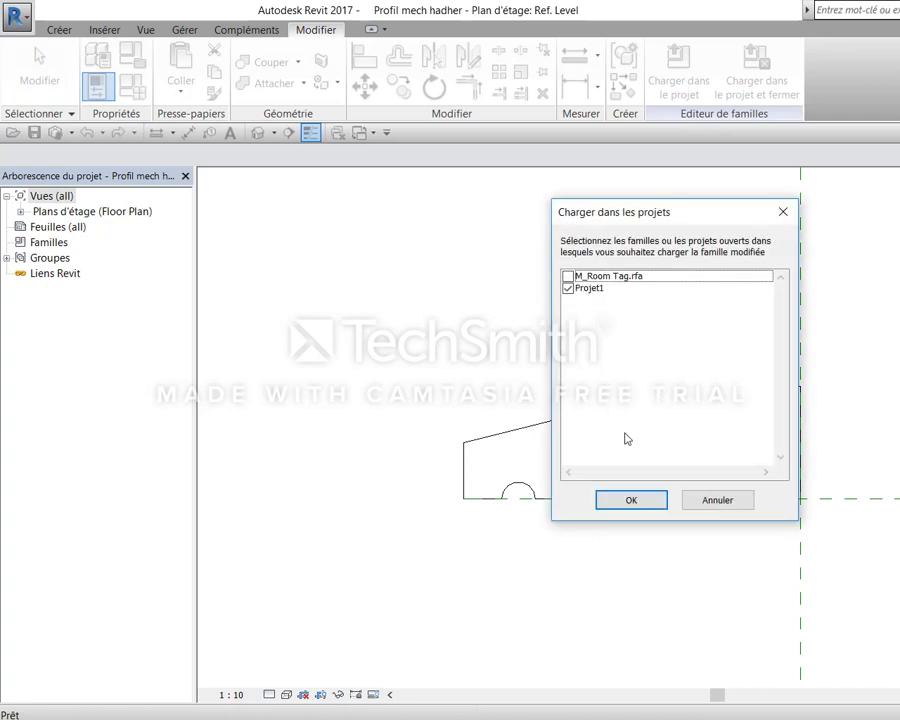
left_click(634, 500)
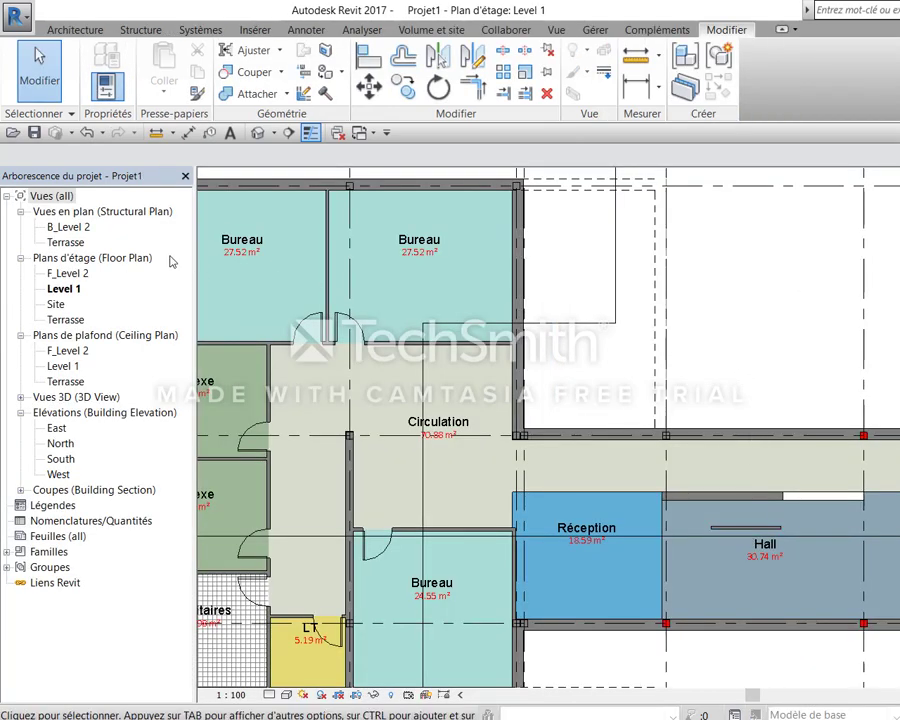
In the 3D view, select the Cloison simple 25cm Acrotère parapet wall and open its type properties
left_click(258, 132)
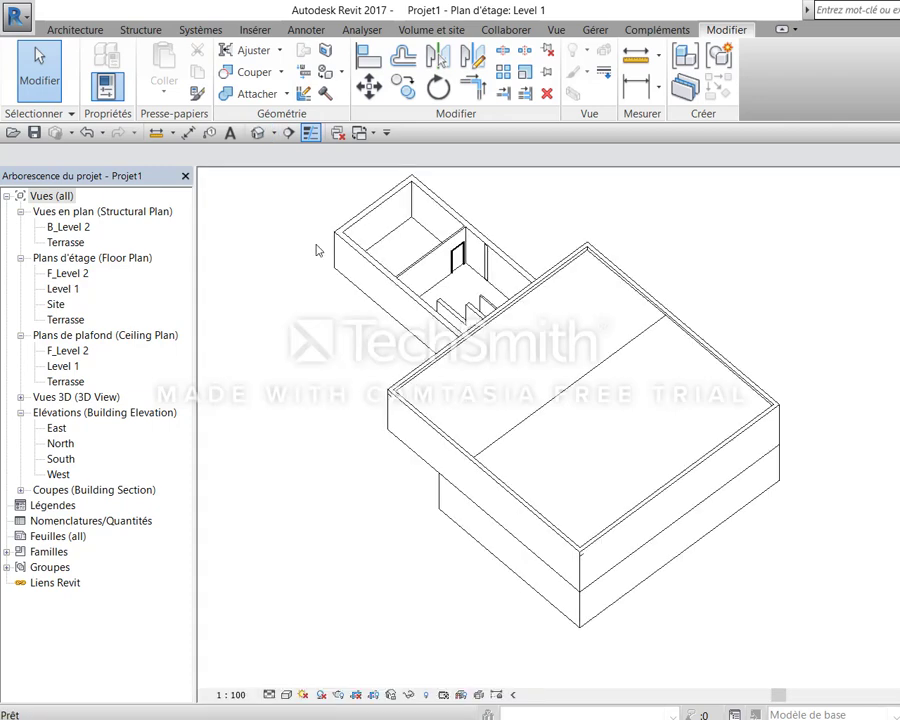
scroll(790, 420, "up", 5)
left_click(733, 414)
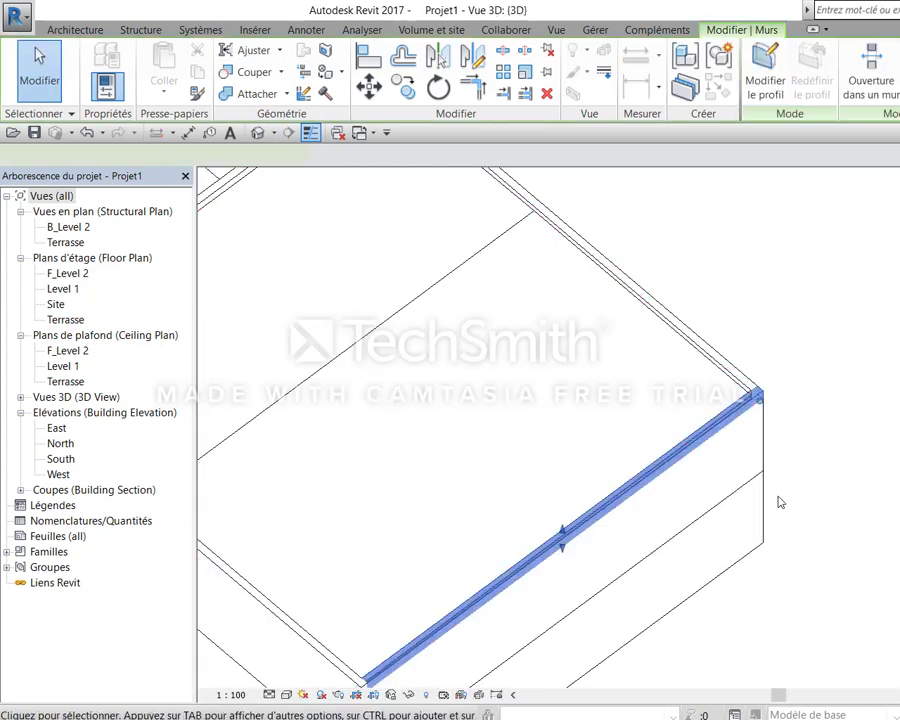
middle_click_drag(813, 558, 786, 452, "shift")
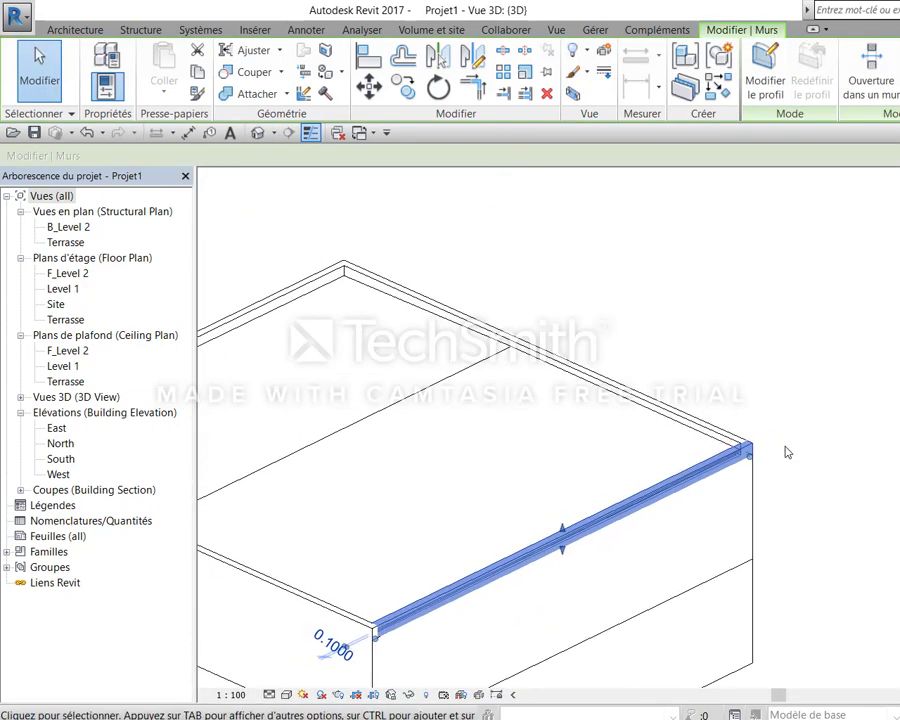
scroll(788, 450, "up", 1)
scroll(800, 450, "up", 1)
scroll(840, 455, "up", 2)
scroll(875, 462, "up", 2)
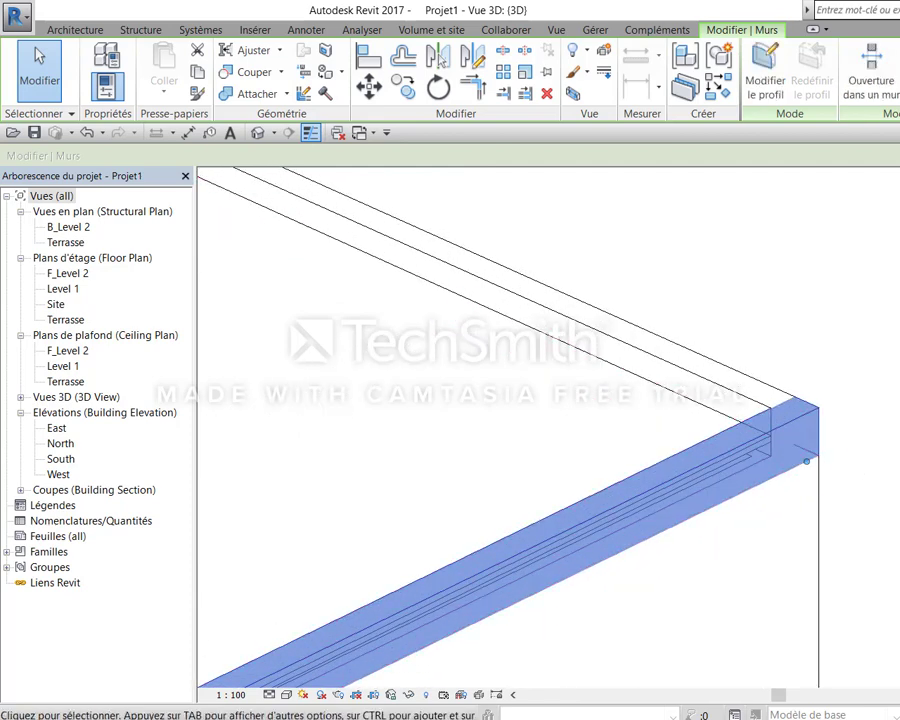
left_click(107, 86)
Preview the parapet wall assembly in Coupe (section) view and open its empty Profils en relief list
left_click(885, 231)
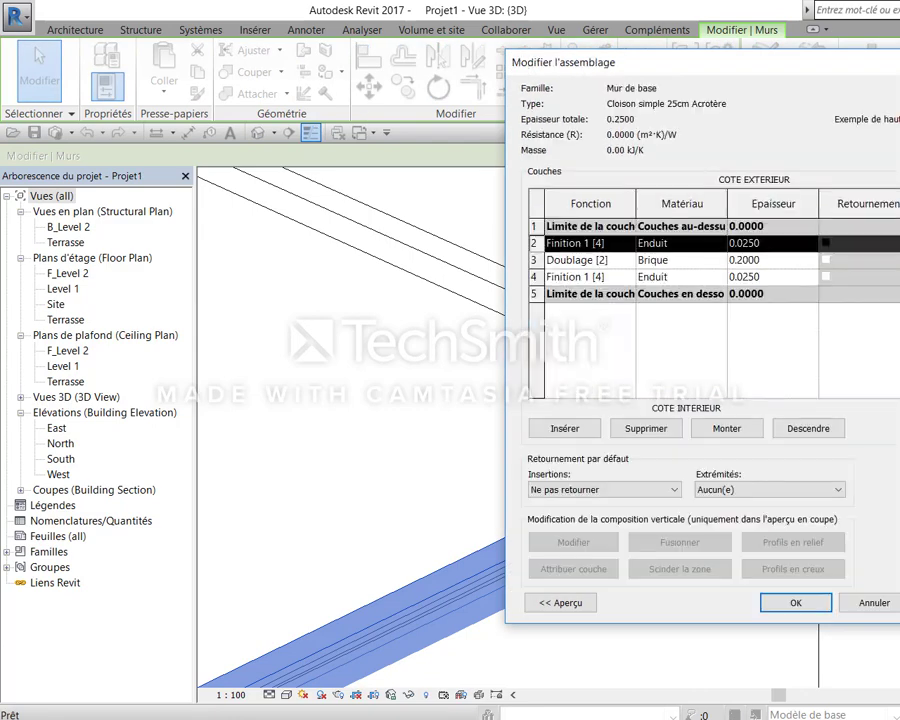
left_click(540, 710)
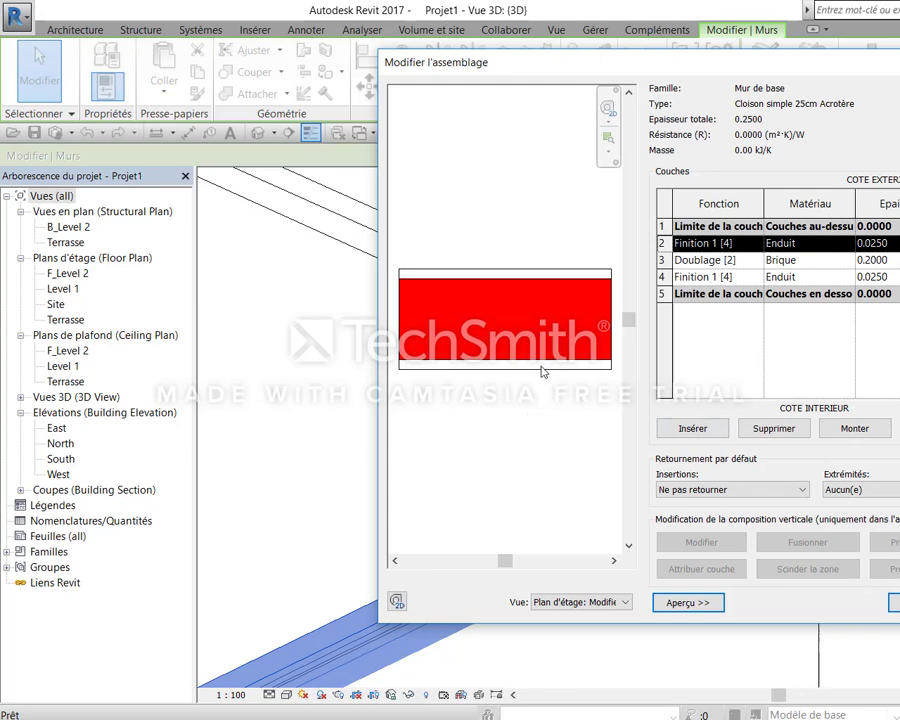
left_click(573, 603)
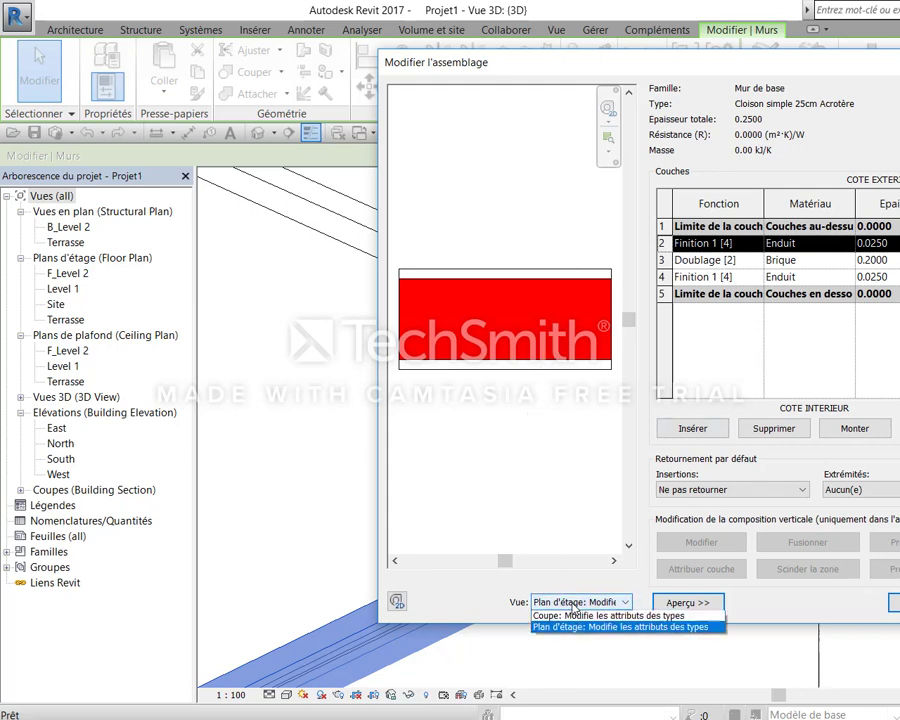
left_click(575, 615)
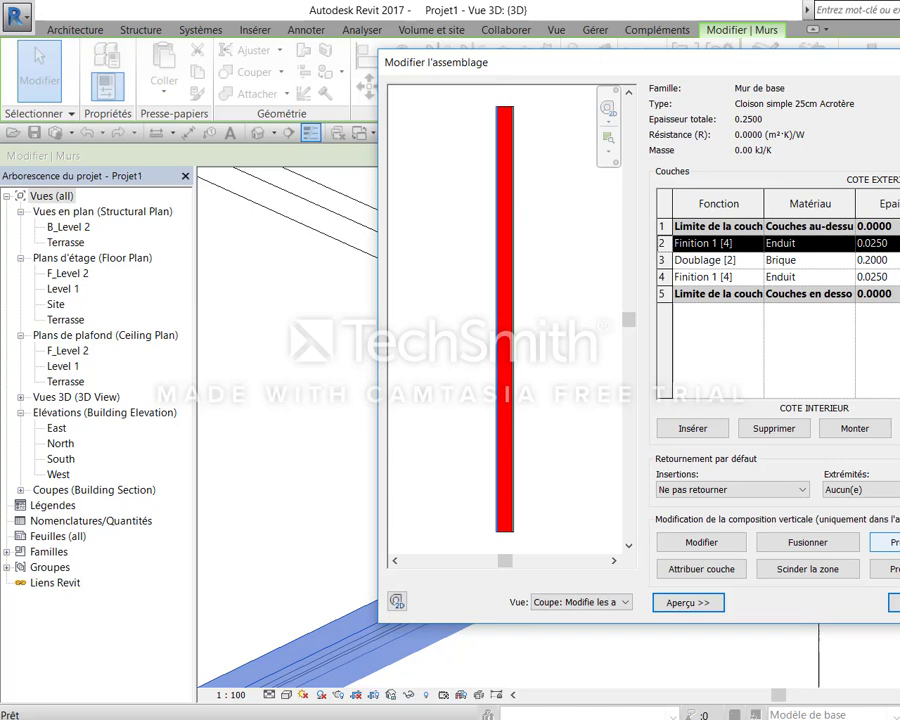
left_click(893, 542)
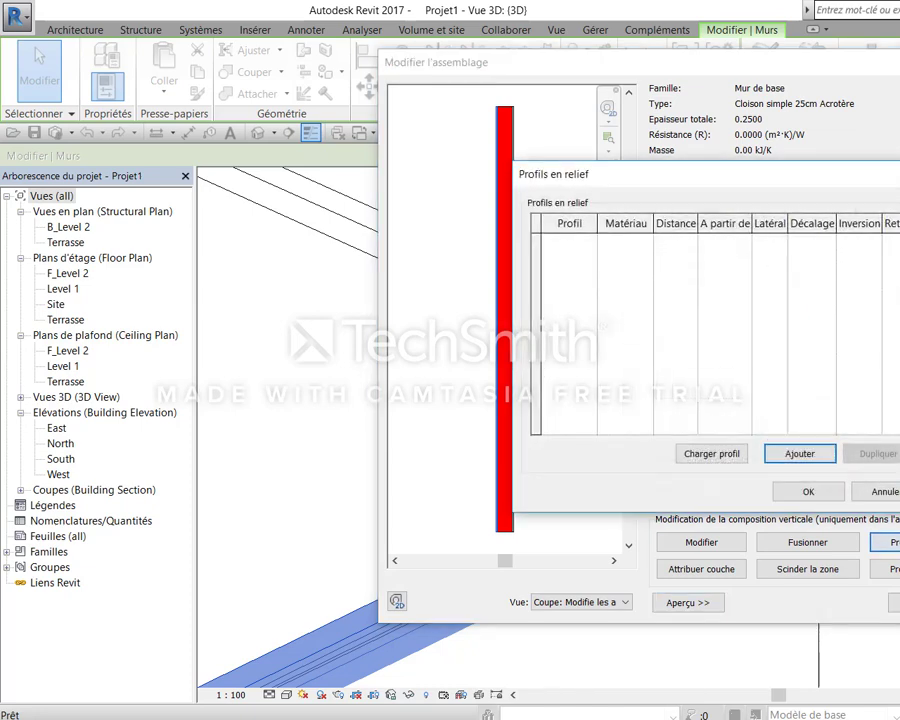
Add a wall sweep using Profil mech hadher, measured from the top (Haut) of the wall
left_click(795, 457)
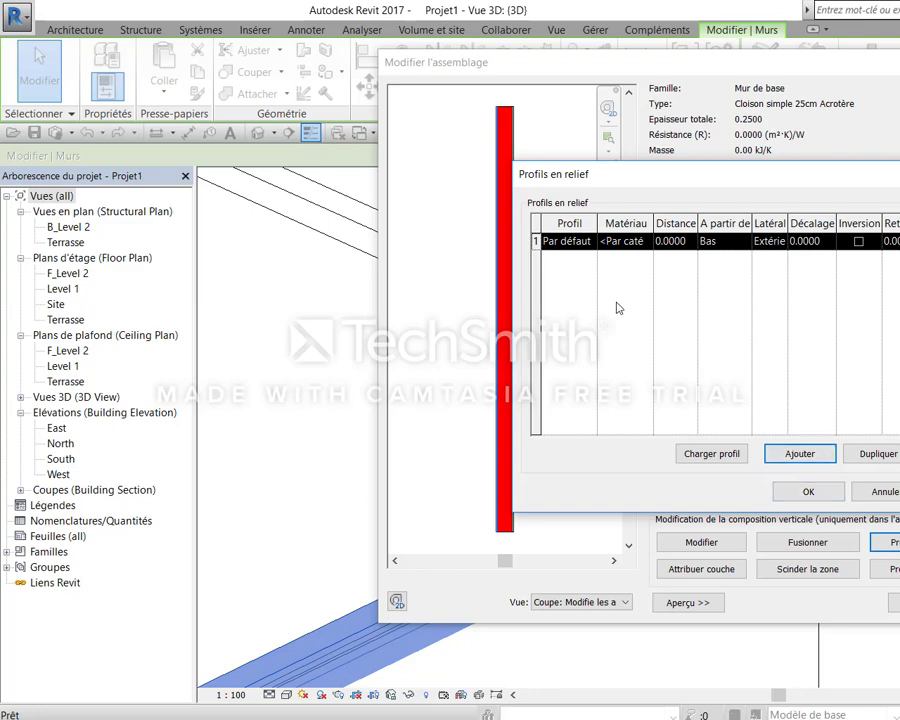
left_click(586, 250)
left_click(591, 242)
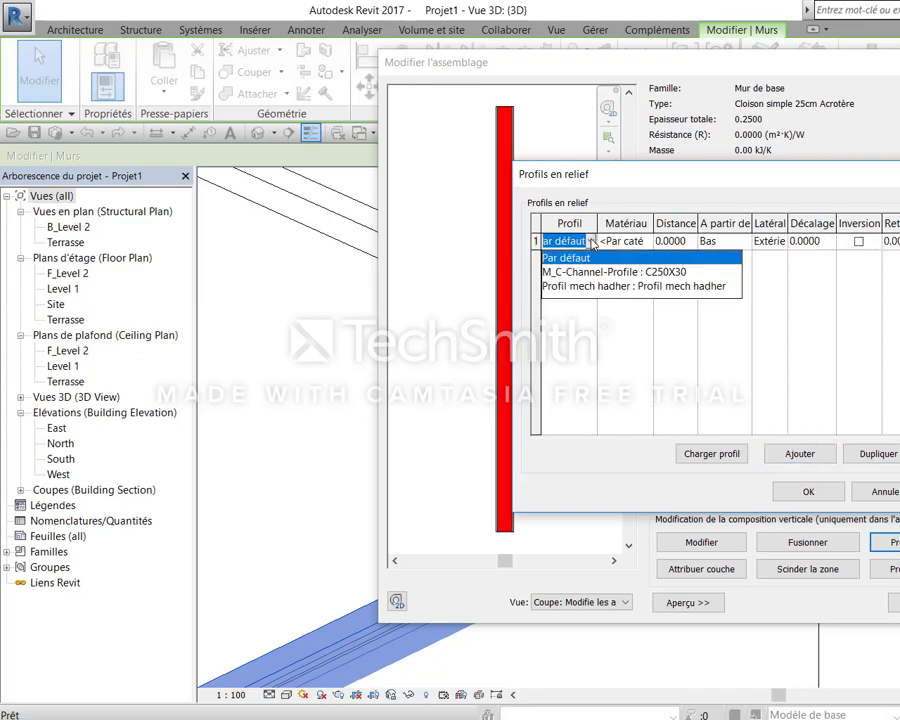
left_click(649, 288)
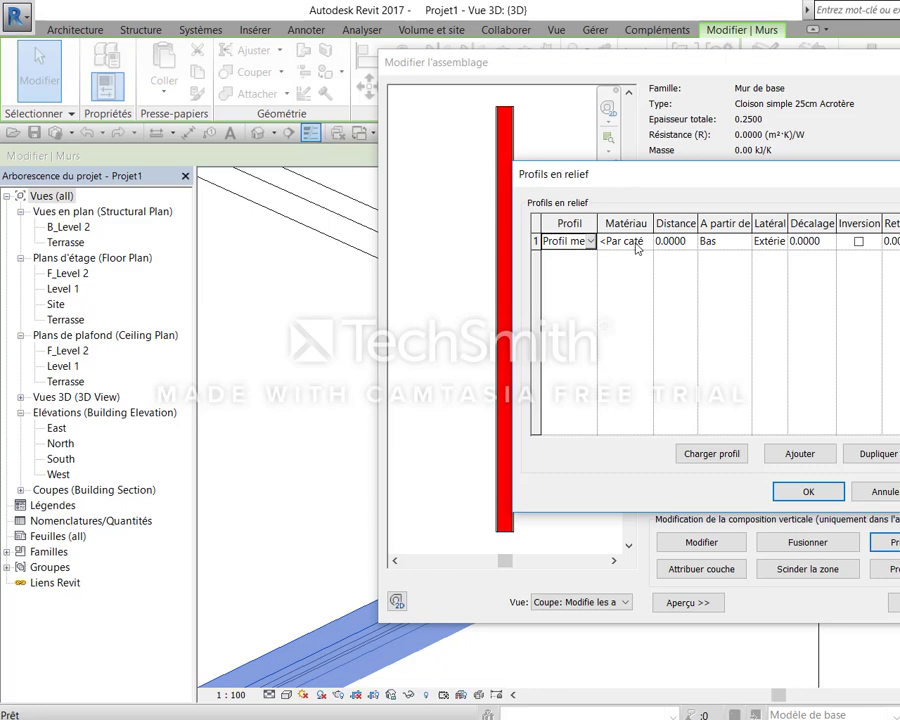
left_click(747, 243)
left_click(727, 274)
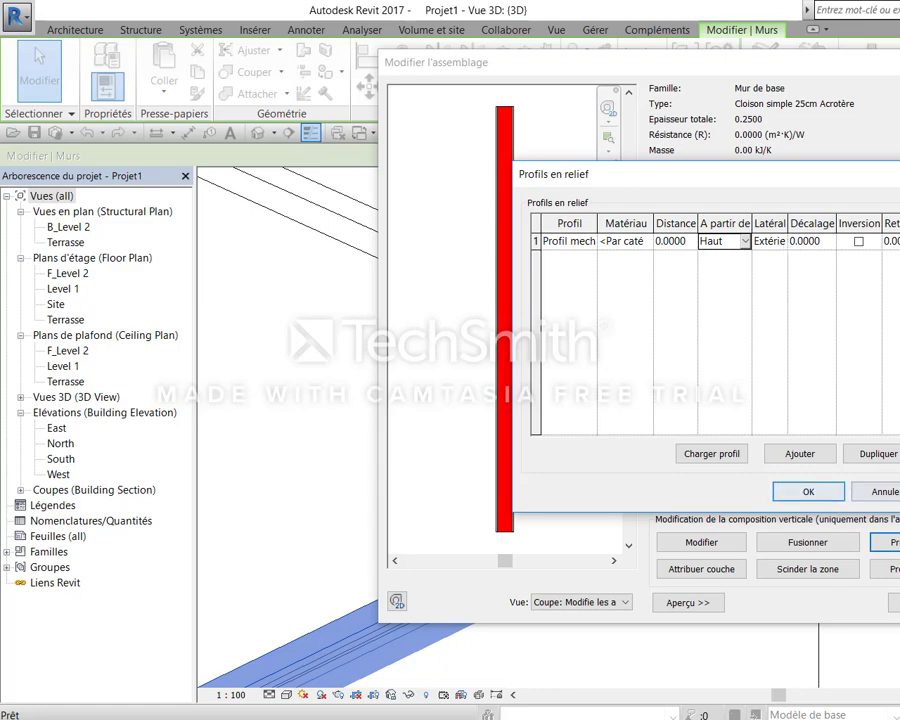
left_click(812, 492)
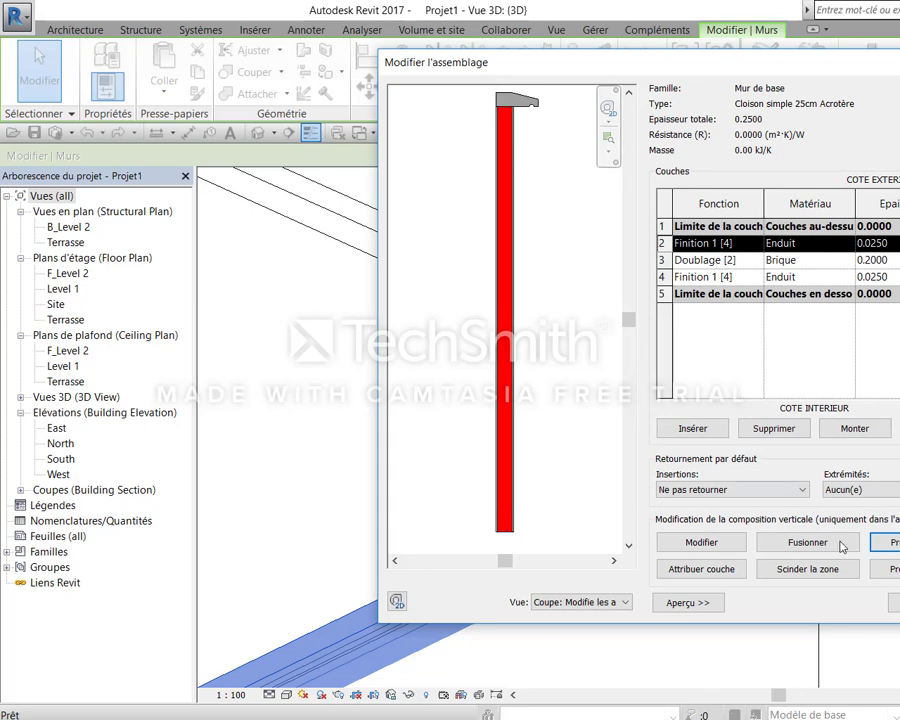
Apply the wall type changes and go to Section 0 in the Project Browser
left_click(895, 602)
key("Return")
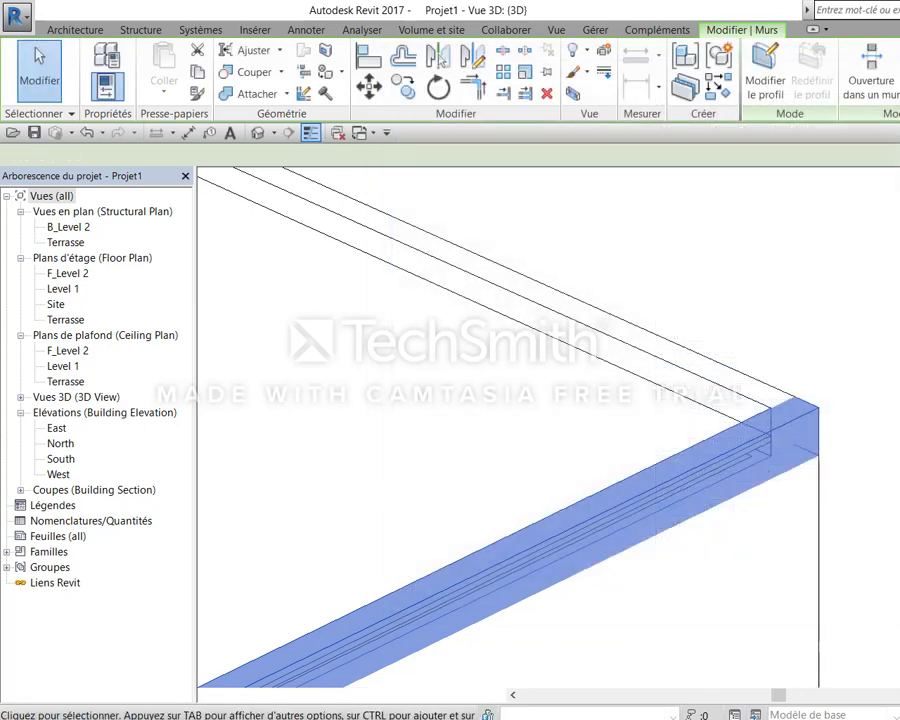
key("Escape")
scroll(856, 430, "down", 2)
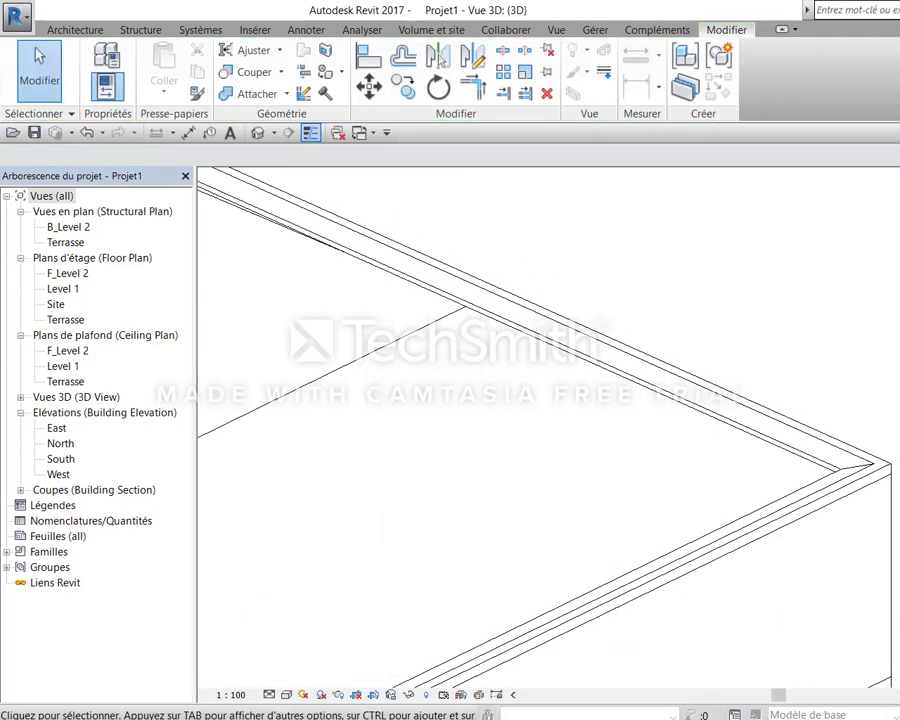
scroll(856, 430, "down", 2)
scroll(856, 430, "down", 2)
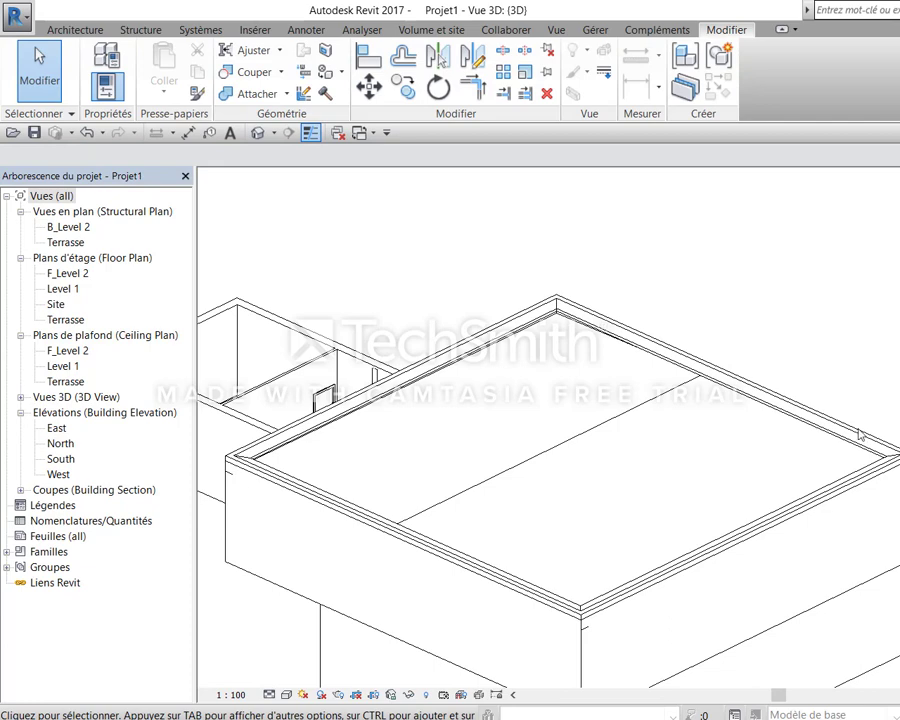
double_click(74, 489)
left_click(72, 507)
Open Section 1 and zoom in on the parapet's new coping above the roof slab
double_click(72, 507)
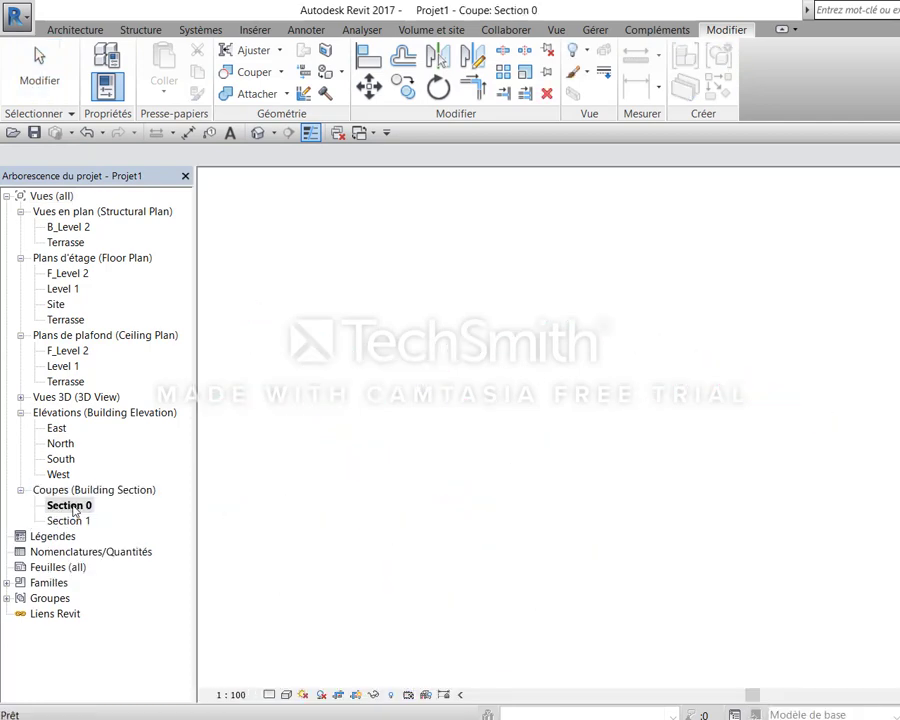
scroll(687, 404, "up", 4)
scroll(687, 404, "up", 2)
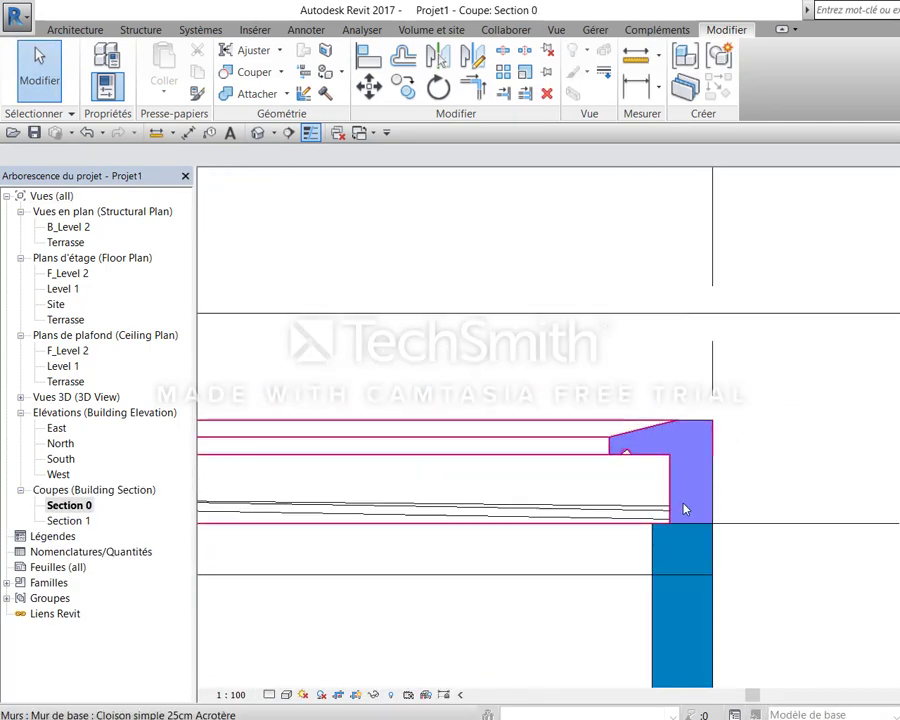
scroll(685, 506, "up", 1)
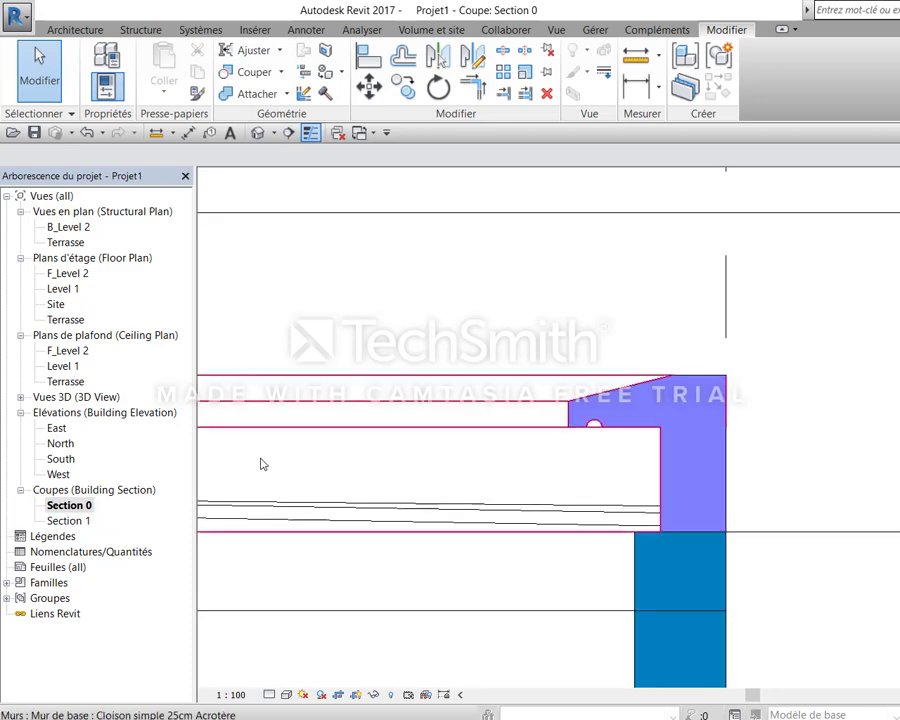
double_click(66, 521)
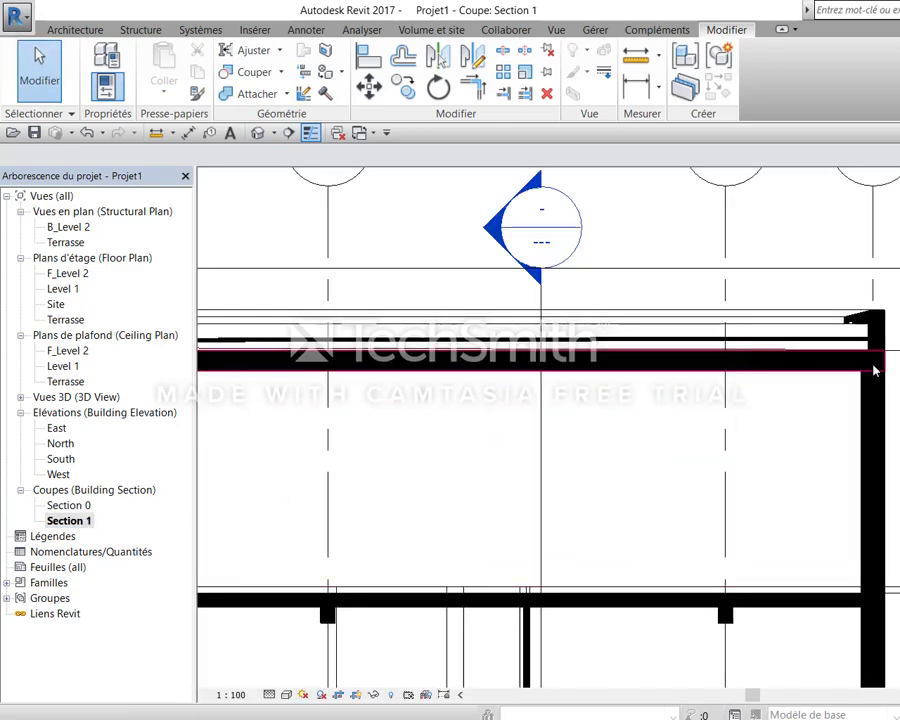
scroll(727, 326, "up", 2)
scroll(727, 326, "up", 1)
scroll(727, 326, "up", 1)
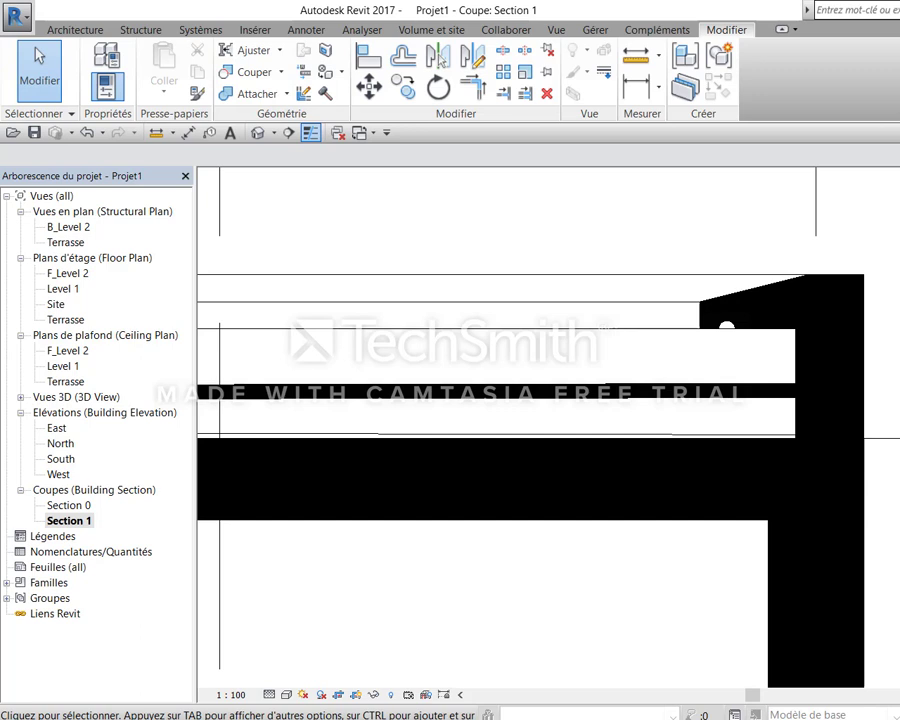
left_click(627, 395)
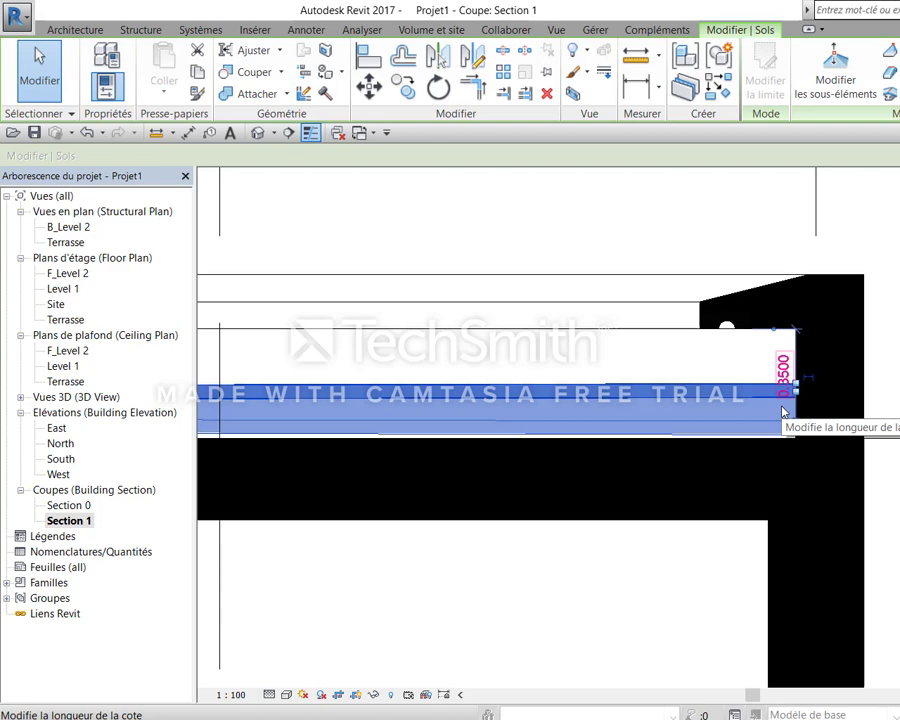
key("Escape")
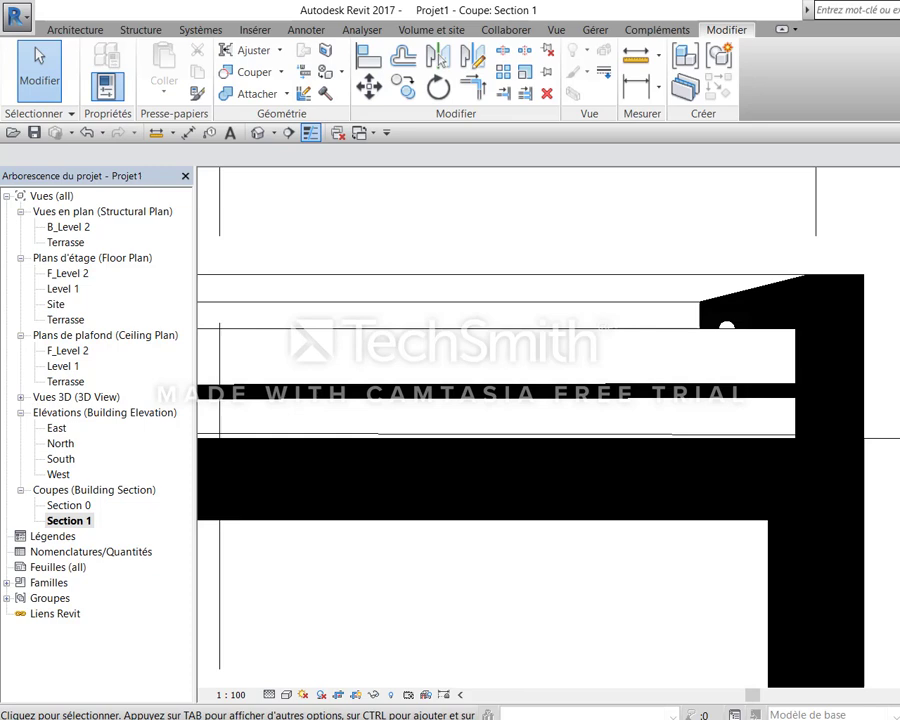
left_click(703, 402)
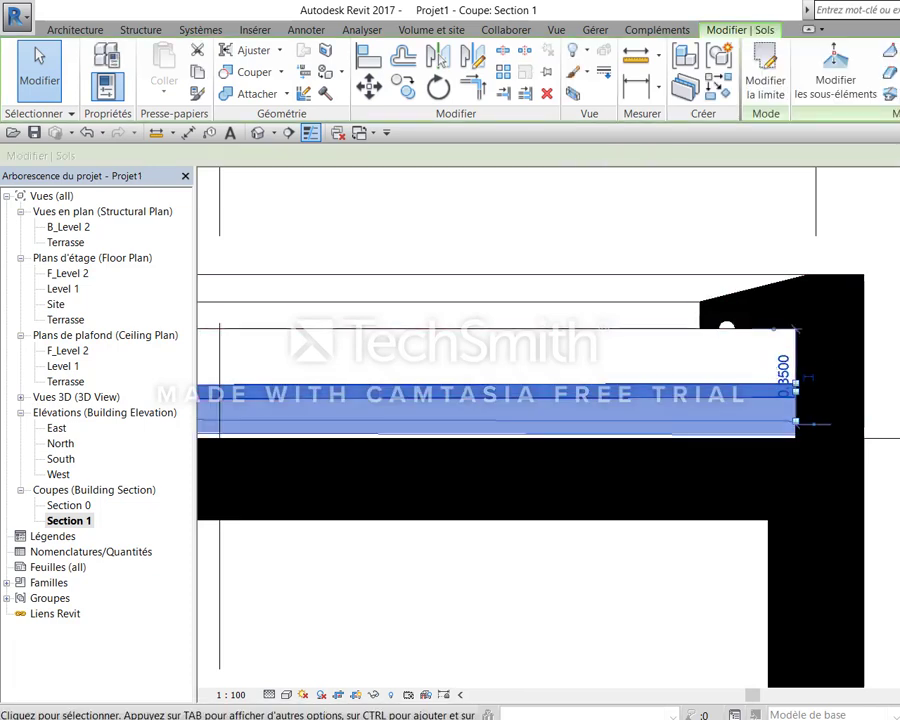
left_click(107, 85)
left_click(895, 285)
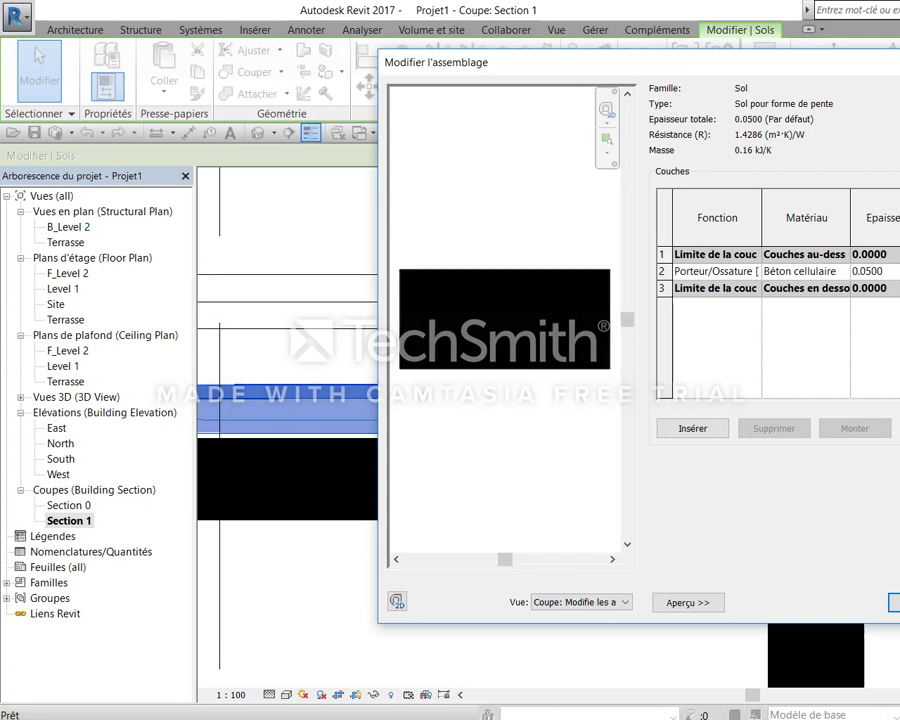
key("Return")
key("Return")
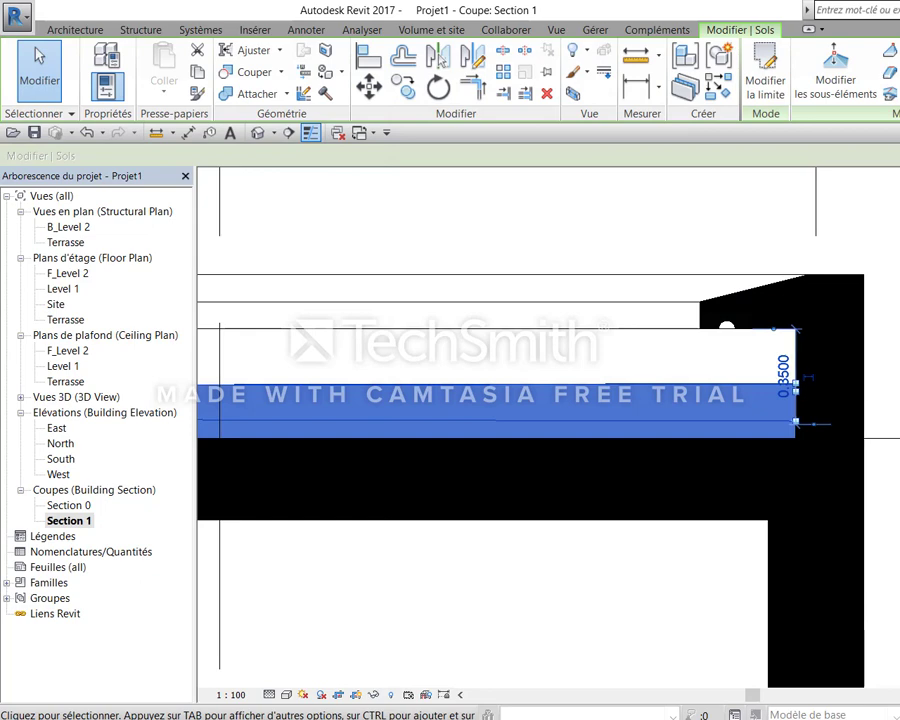
scroll(810, 555, "down", 2)
Pan Section 1 toward the grid bubbles and select the floor lying on the roof slab
scroll(810, 555, "down", 2)
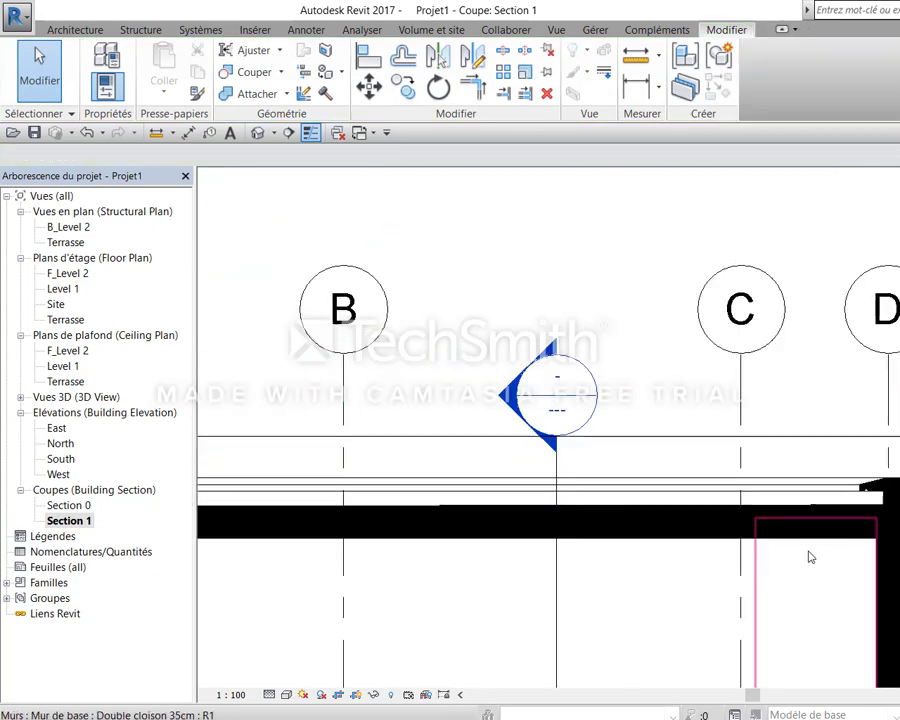
middle_click_drag(520, 540, 871, 533)
scroll(542, 440, "up", 2)
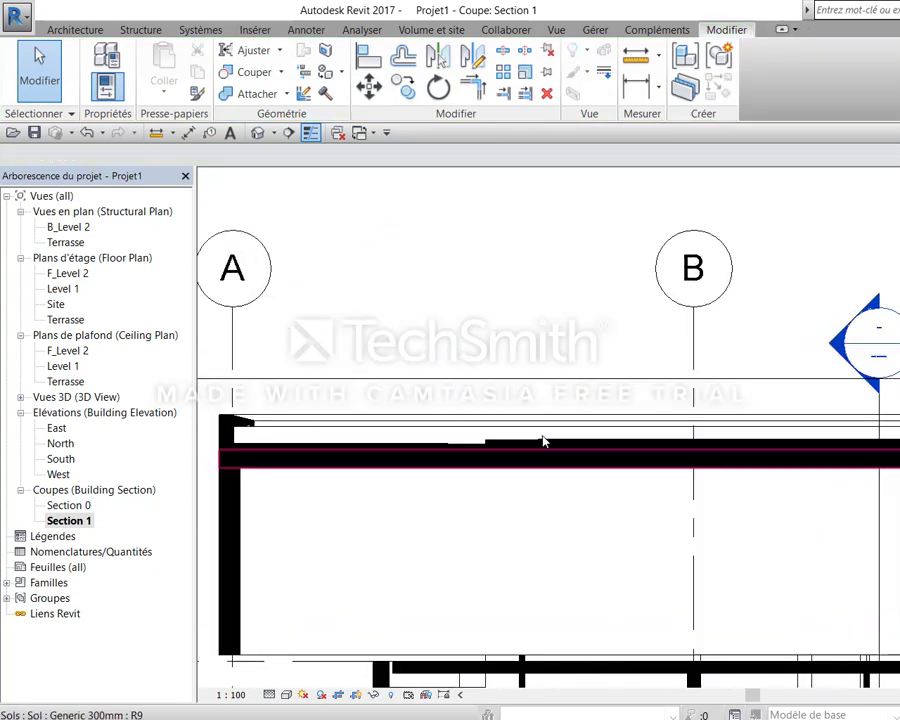
scroll(418, 458, "up", 3)
scroll(432, 434, "up", 1)
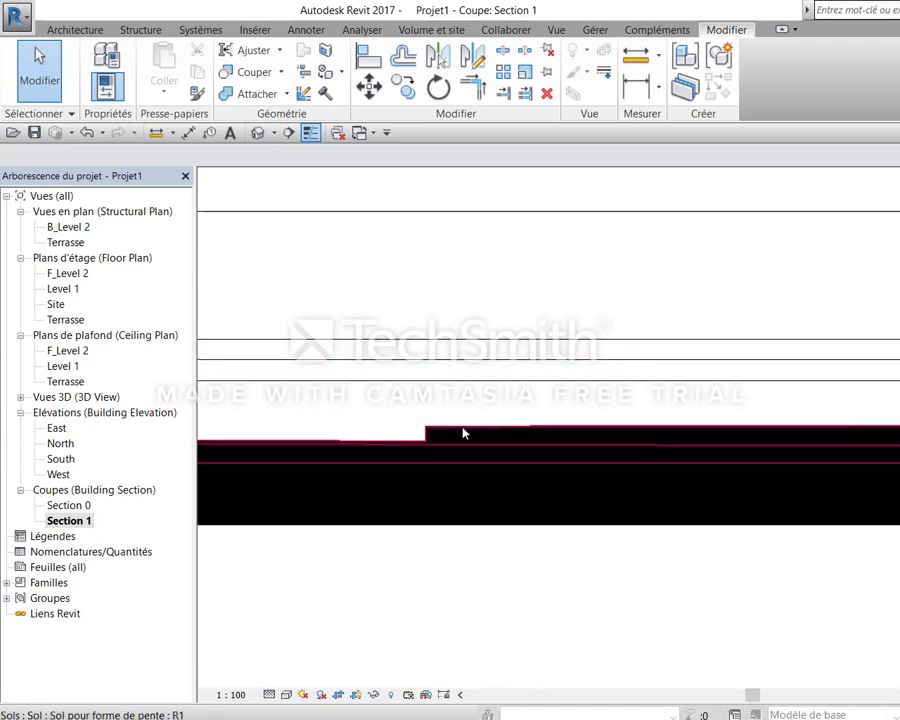
scroll(463, 433, "down", 2)
scroll(508, 436, "down", 3)
middle_click_drag(741, 474, 459, 530)
scroll(843, 465, "up", 5)
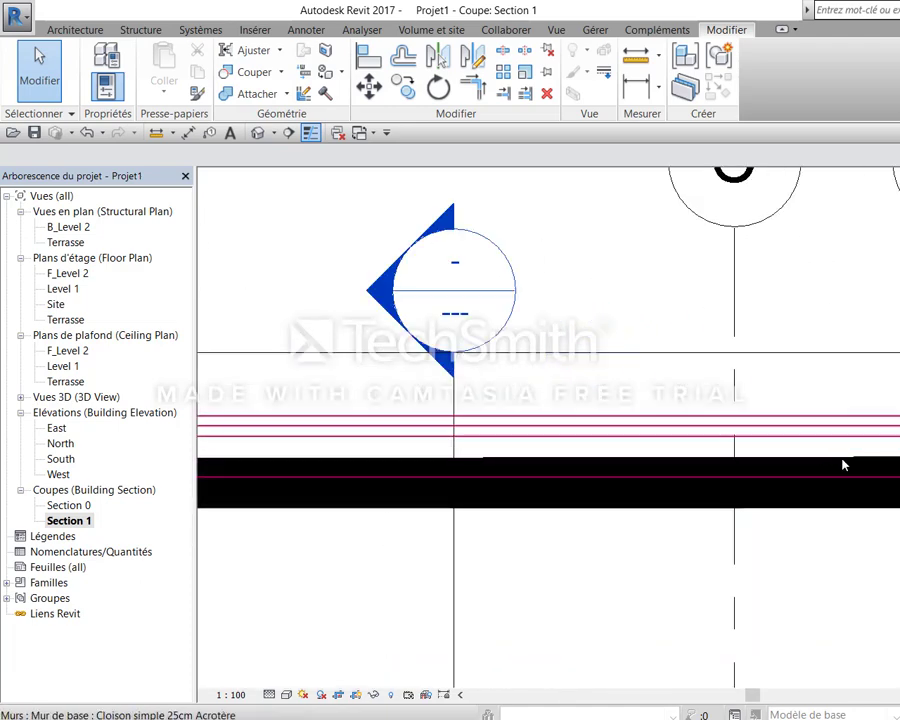
scroll(843, 465, "up", 2)
left_click(872, 468)
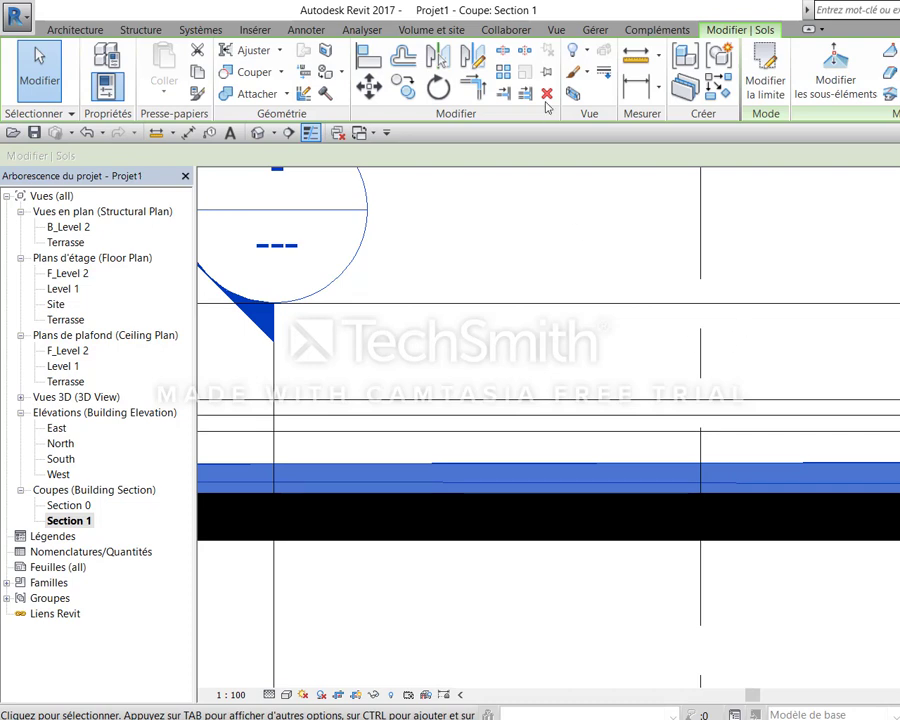
Override this floor's cut pattern in the view with black Concrete hatching
left_click(591, 72)
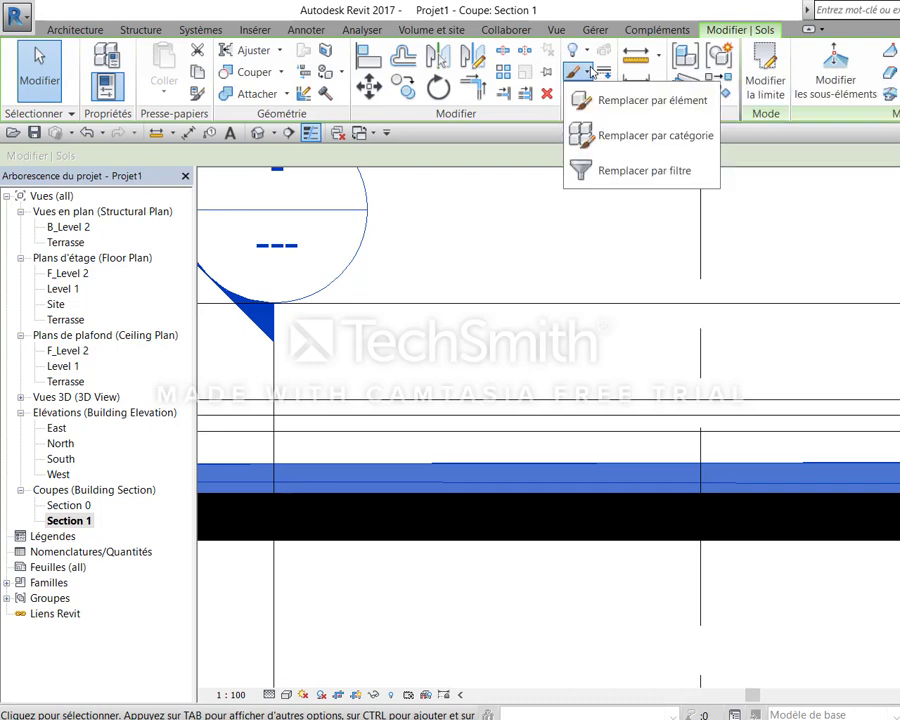
left_click(590, 98)
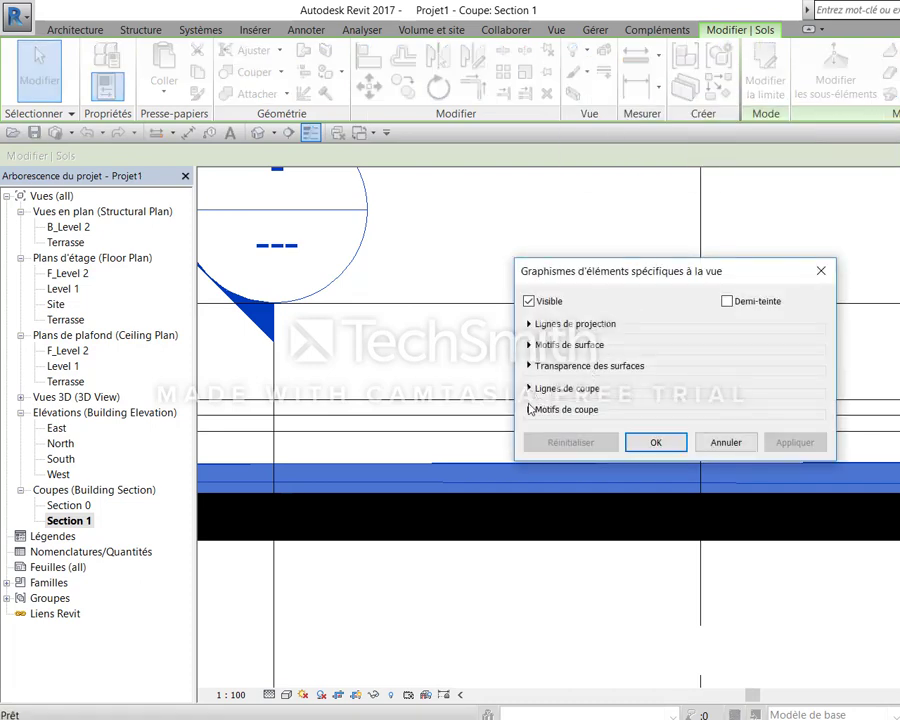
left_click(530, 409)
left_click(628, 459)
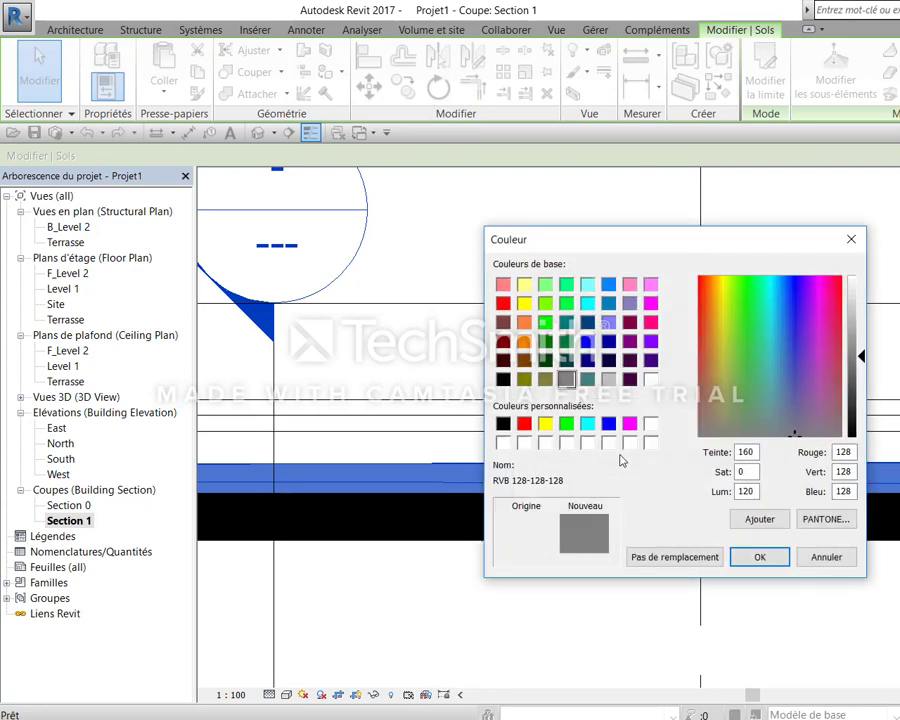
left_click(752, 557)
left_click(711, 485)
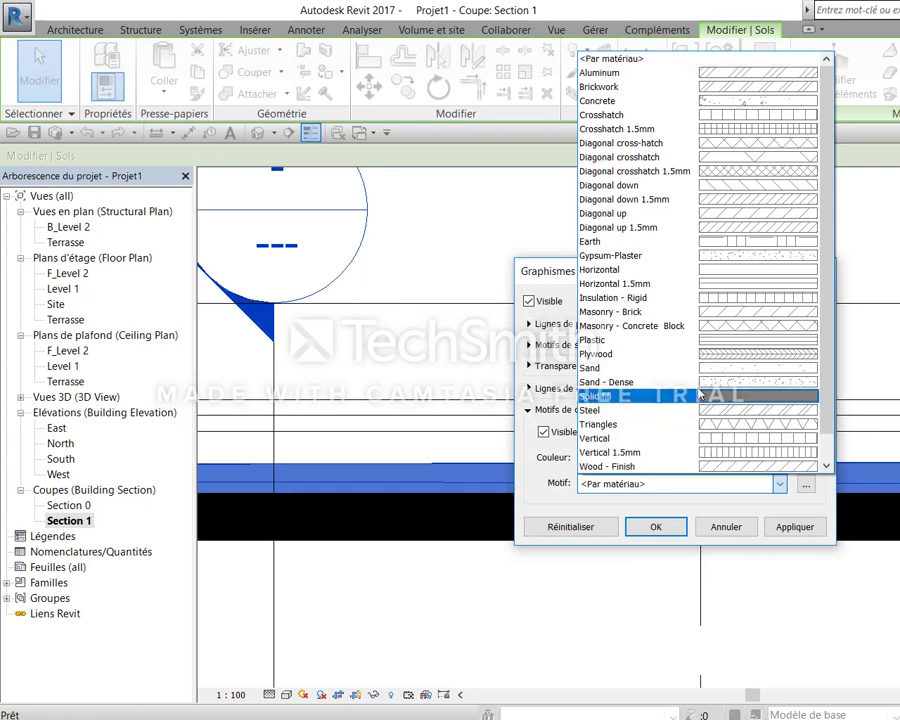
left_click(700, 101)
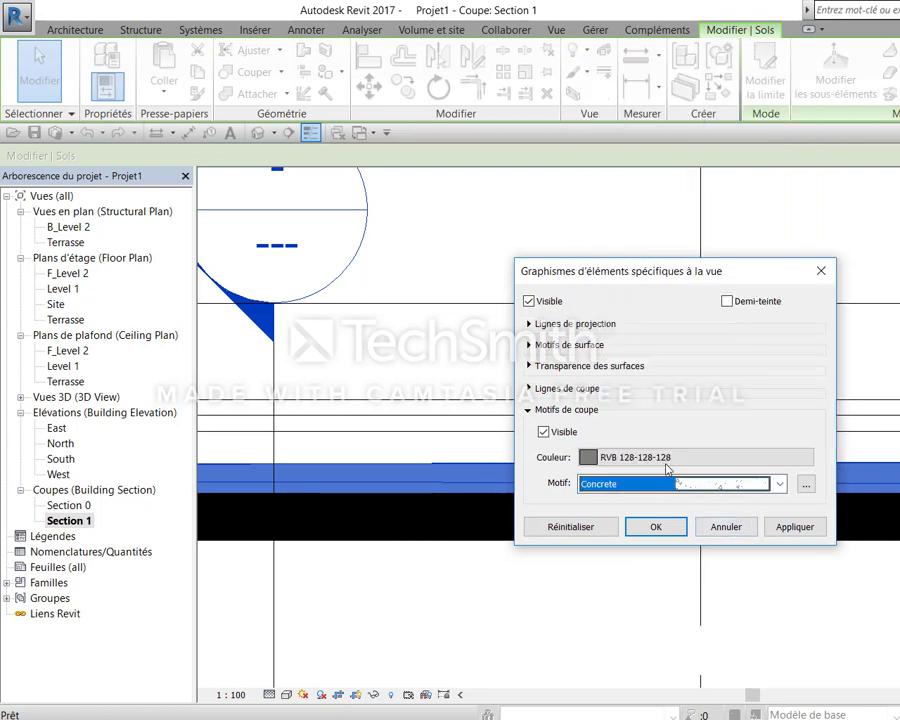
left_click(635, 457)
left_click(504, 424)
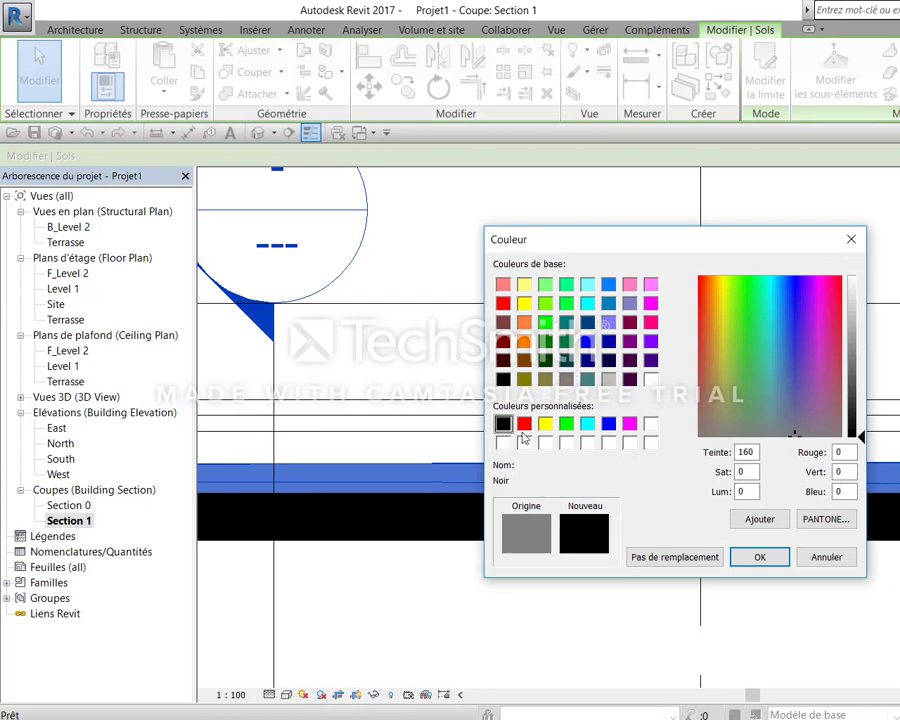
left_click(760, 557)
left_click(656, 527)
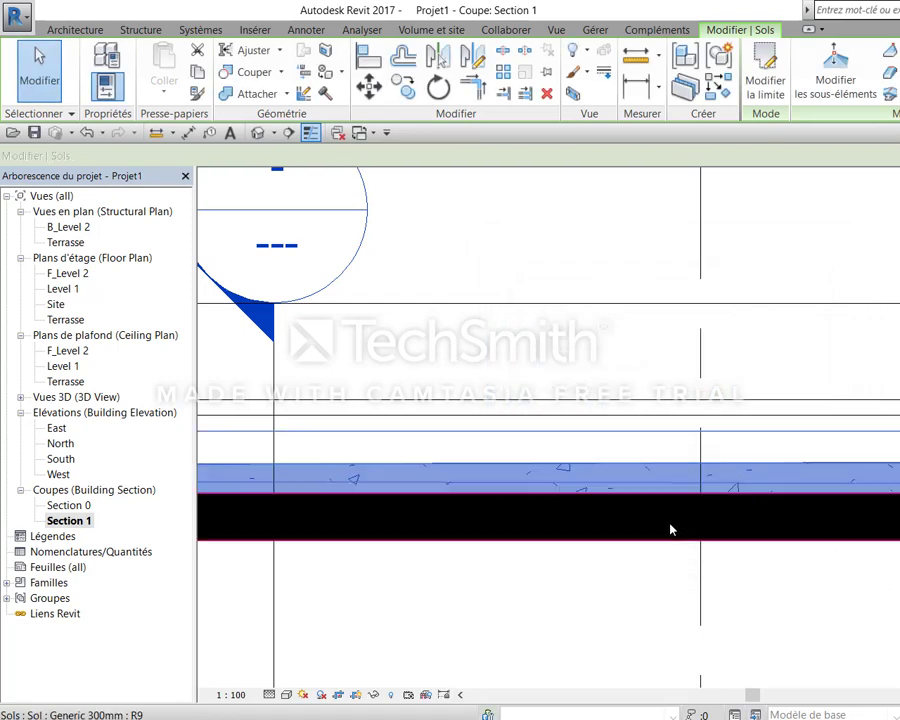
left_click(814, 590)
Clear the wall selection, pan to the parapet end, and select the slope-forming floor
scroll(762, 594, "down", 2)
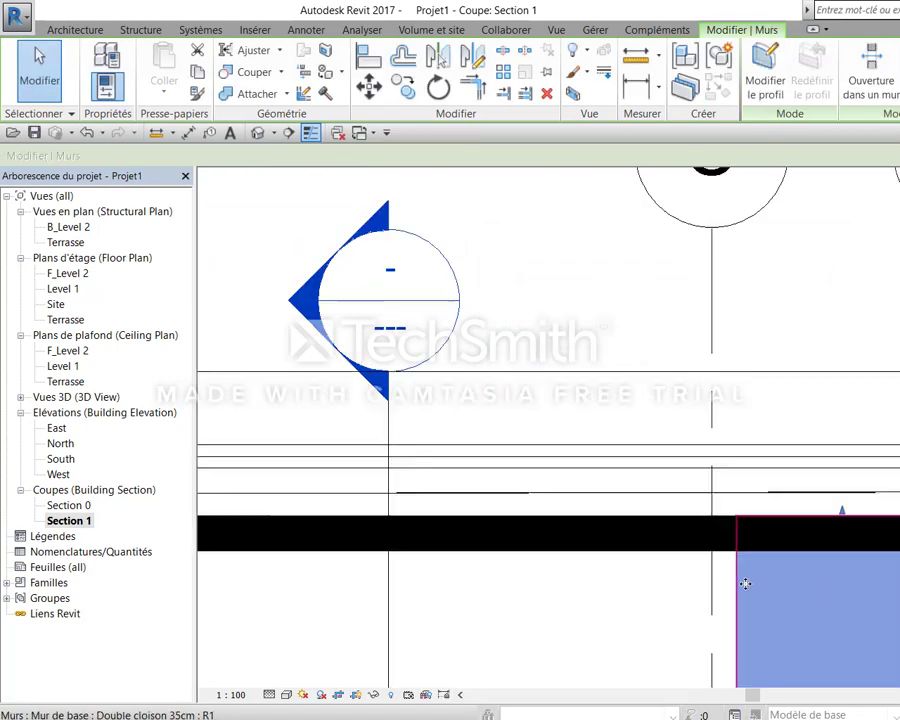
middle_click_drag(304, 612, 532, 552)
key("Escape")
middle_click_drag(685, 564, 626, 552)
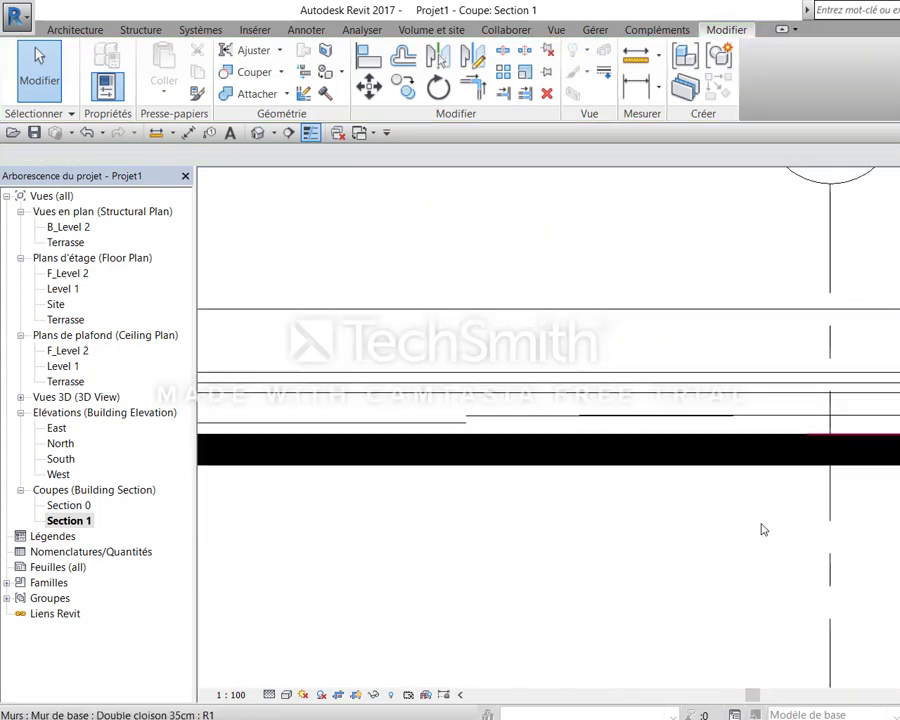
mouse_move(715, 528)
middle_mouse_down()
mouse_move(616, 474)
mouse_move(400, 582)
middle_mouse_up()
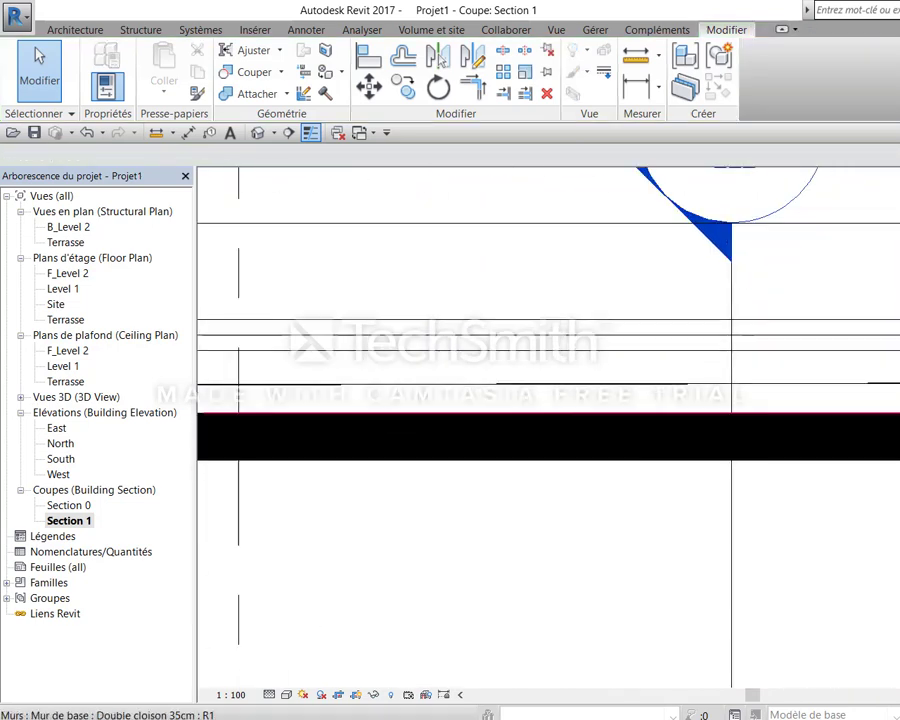
scroll(400, 582, "up", 2)
scroll(719, 607, "up", 1)
middle_click_drag(719, 607, 633, 437)
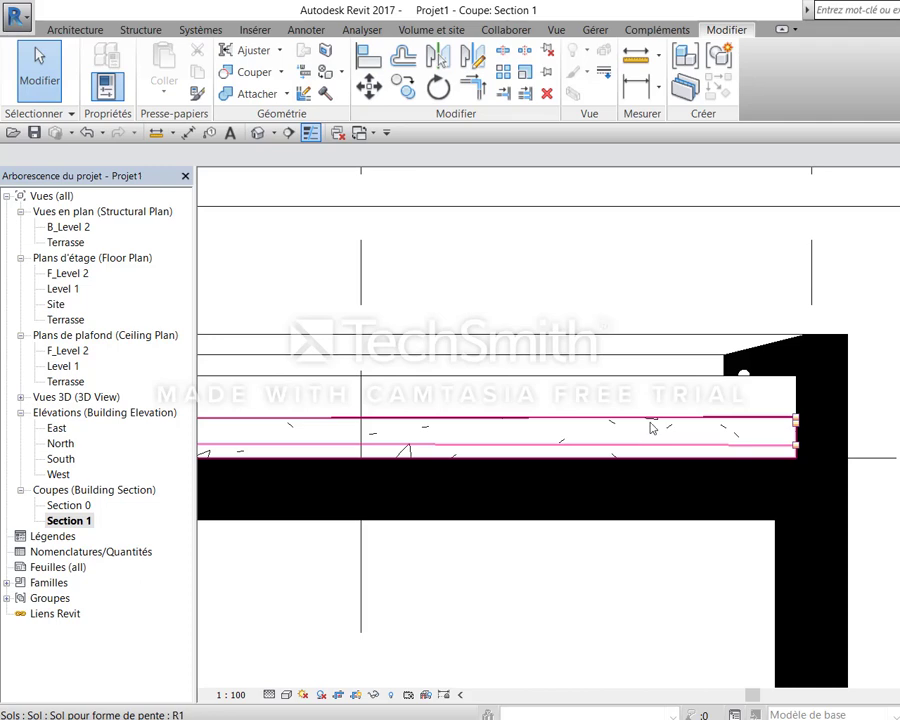
left_click(651, 428)
Open the floor's element graphic overrides and browse the cut pattern list without changing it
left_click(581, 73)
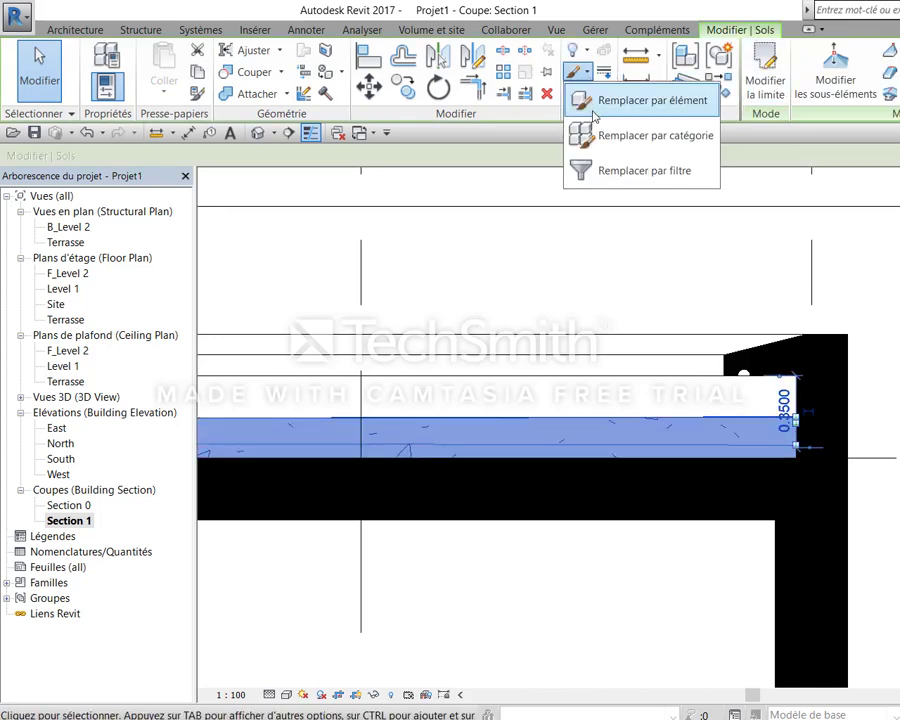
left_click(598, 135)
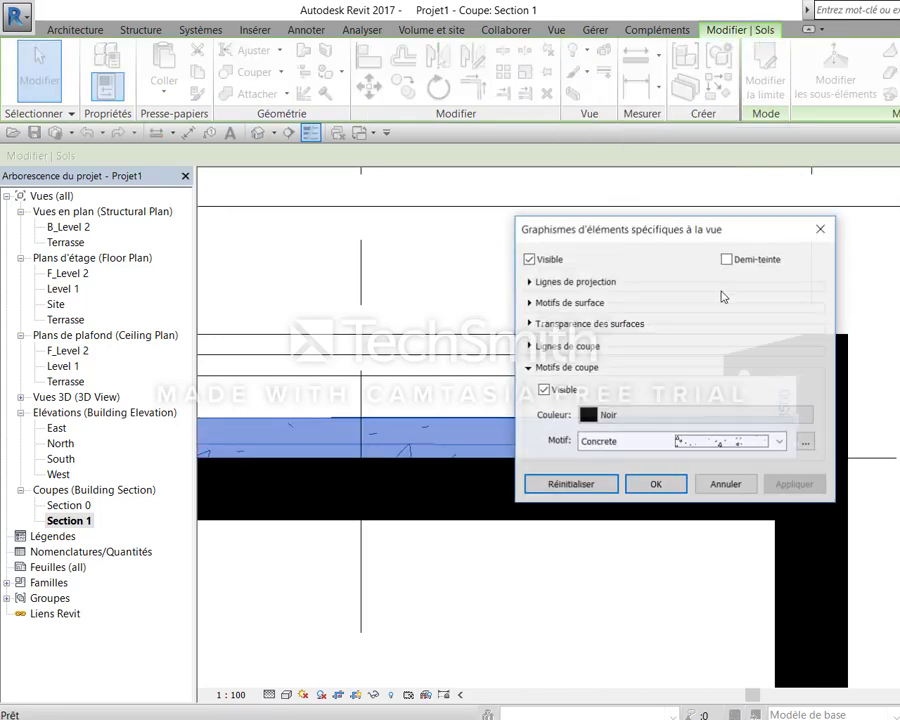
left_click(712, 444)
left_click(712, 444)
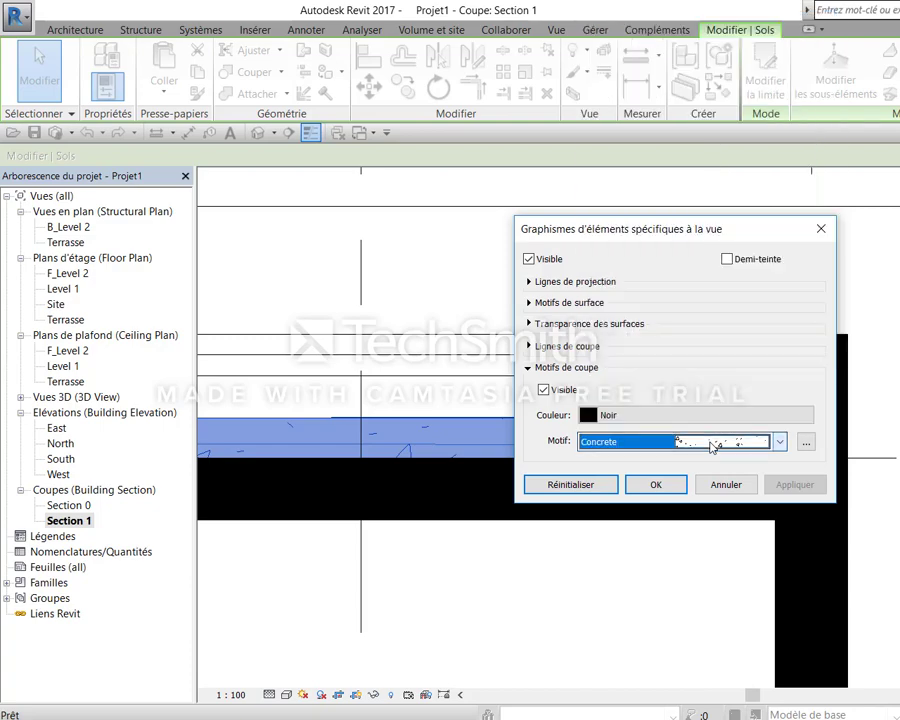
left_click(714, 444)
scroll(772, 347, "up", 1)
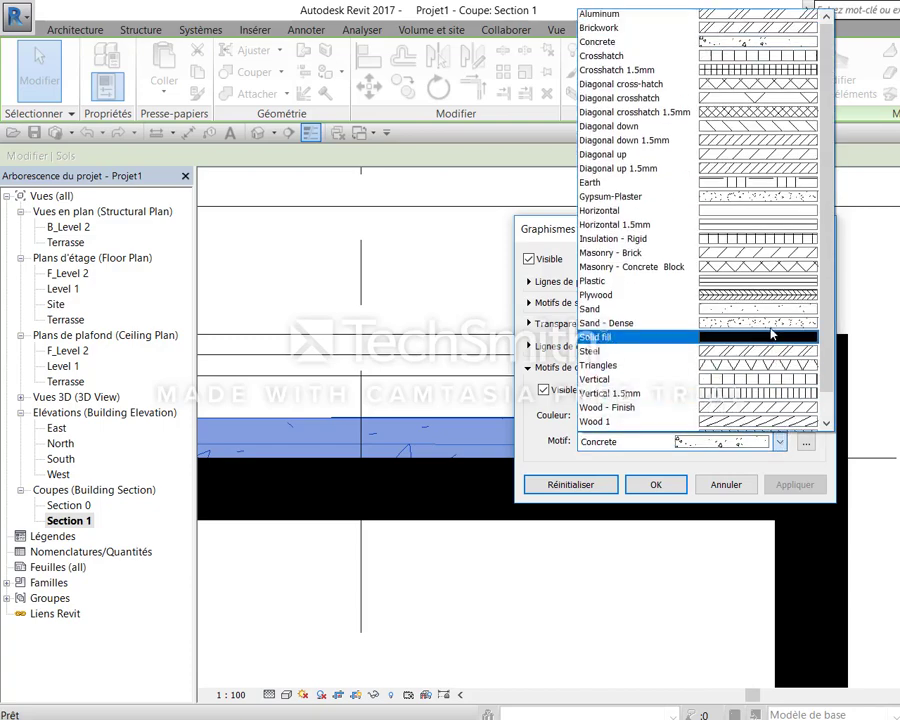
scroll(772, 347, "up", 1)
scroll(755, 193, "down", 2)
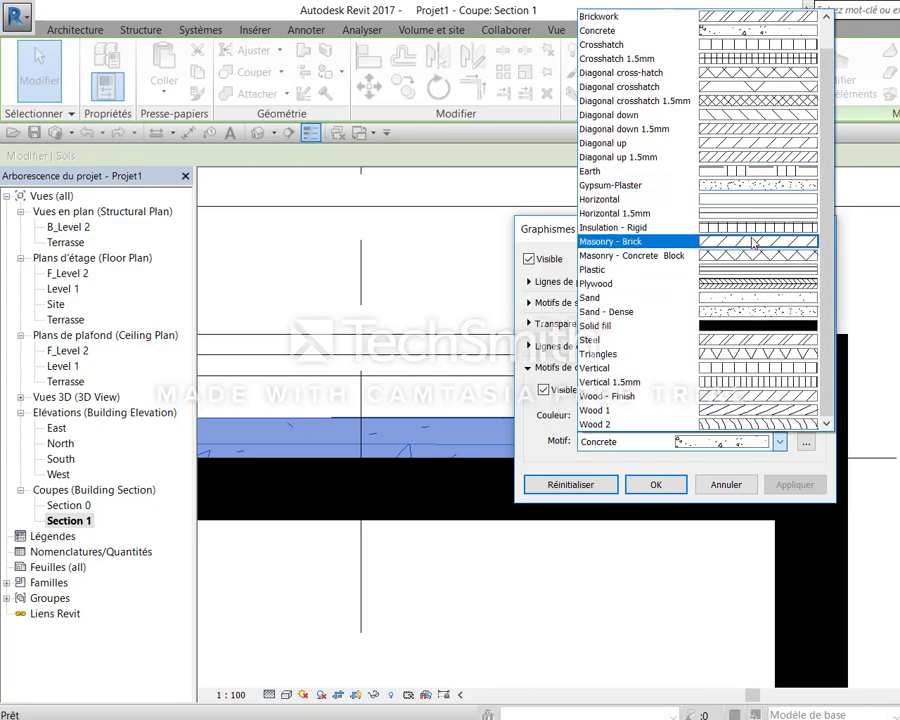
left_click(536, 449)
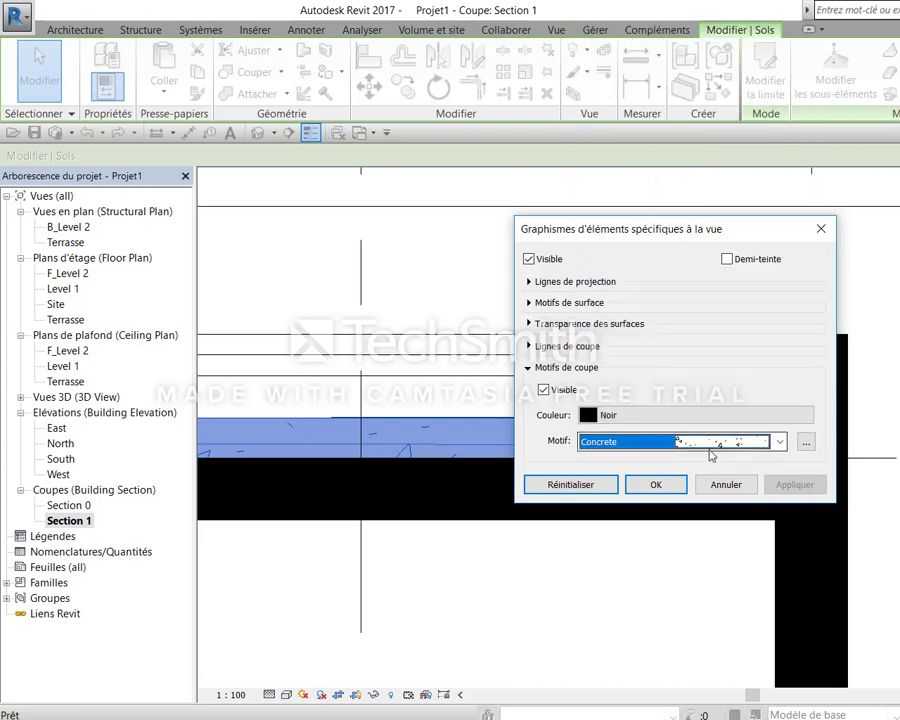
Set the floor's cut pattern to Diagonal up 1.5mm from the fill pattern library
left_click(804, 443)
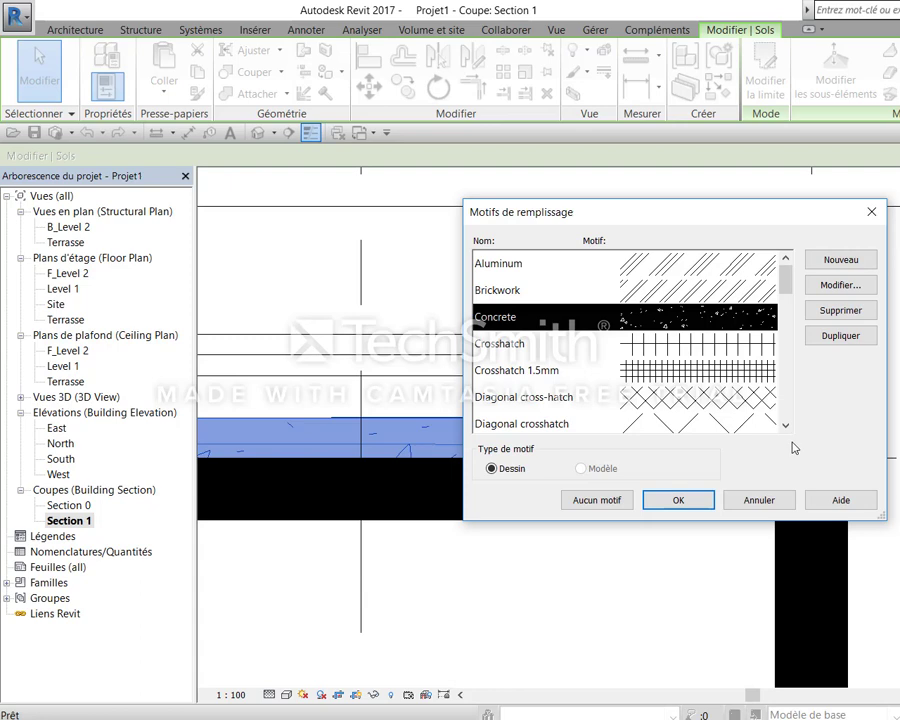
left_click_drag(787, 275, 787, 328)
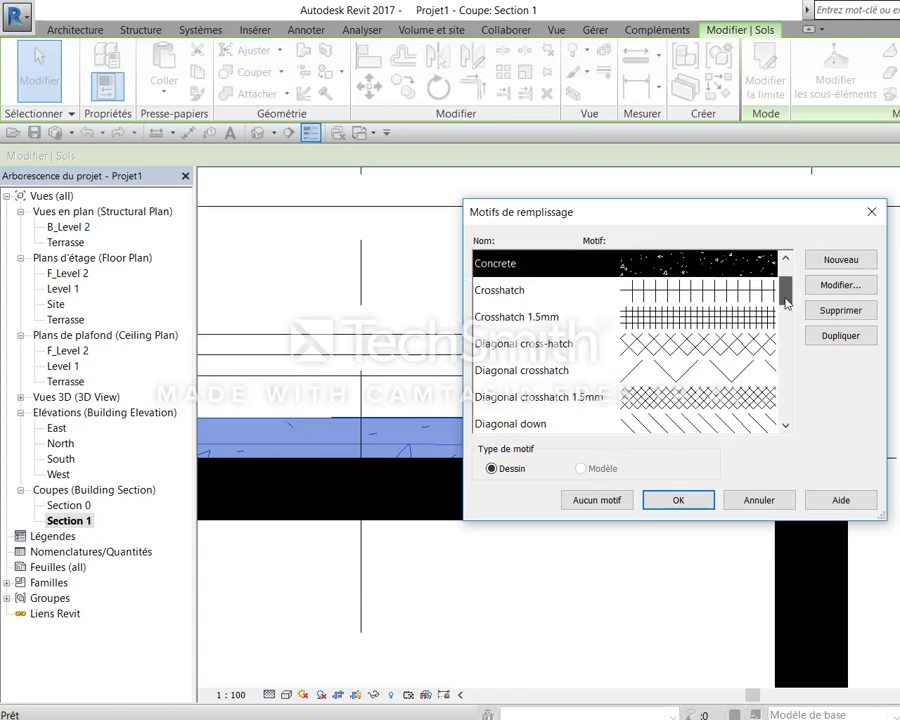
left_click(750, 343)
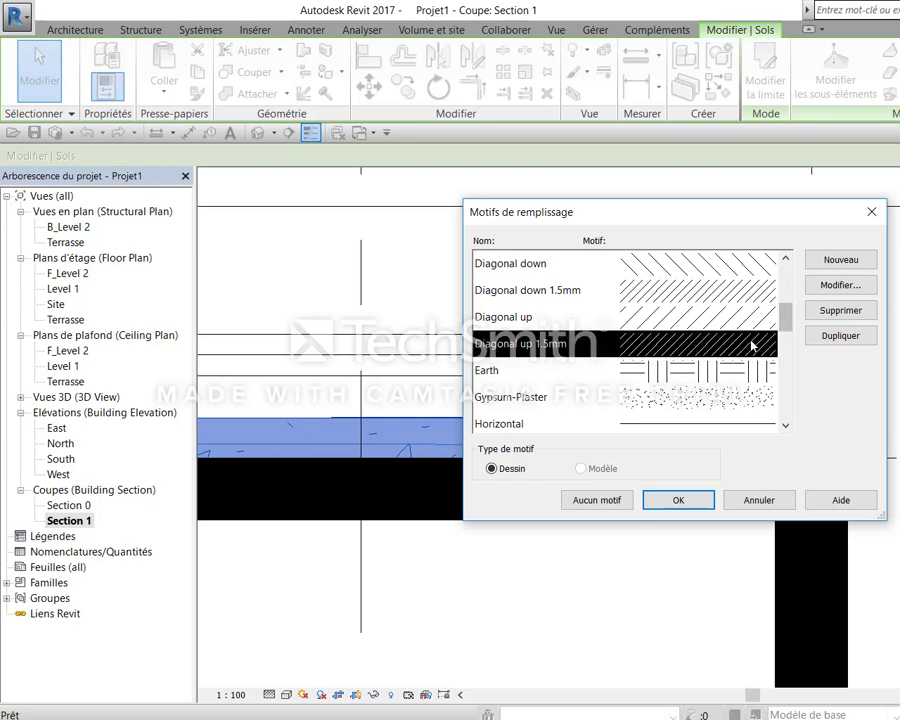
left_click(685, 503)
left_click(672, 486)
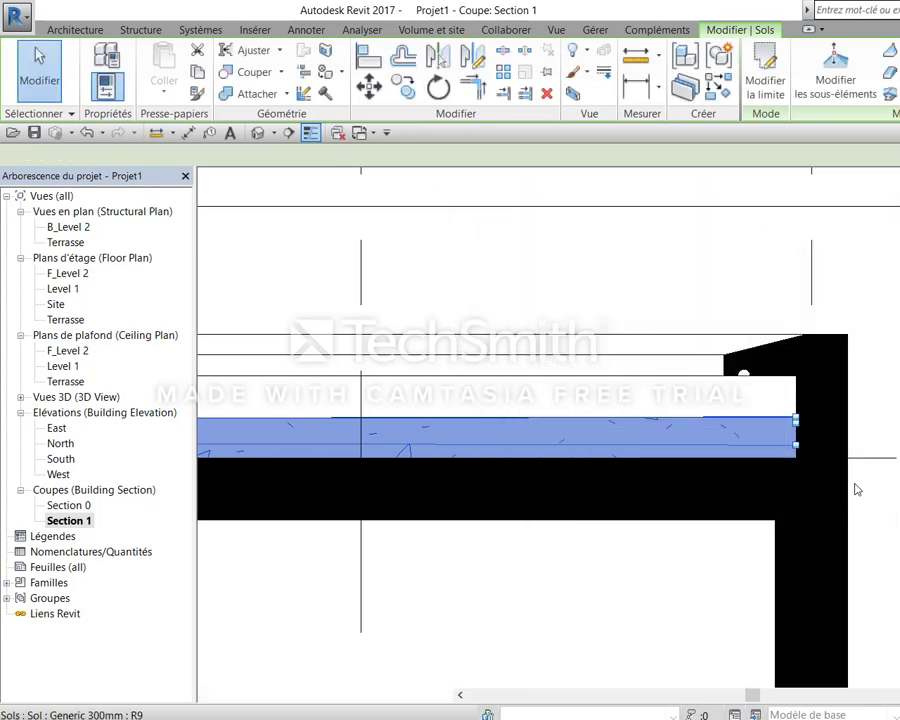
key("Escape")
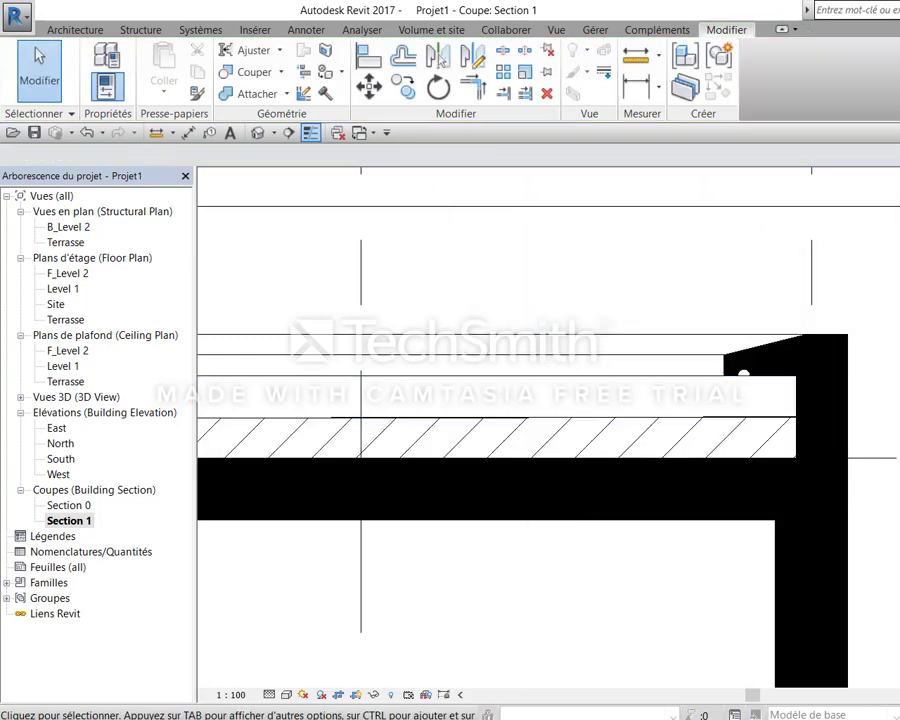
scroll(780, 536, "down", 2)
scroll(780, 536, "down", 2)
scroll(839, 459, "down", 2)
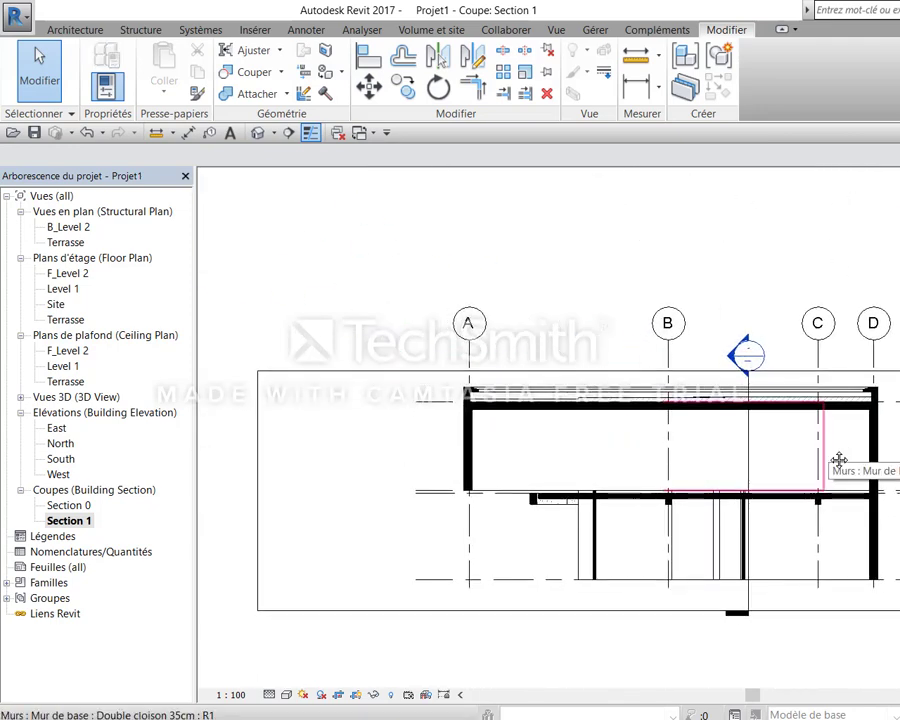
scroll(532, 492, "up", 2)
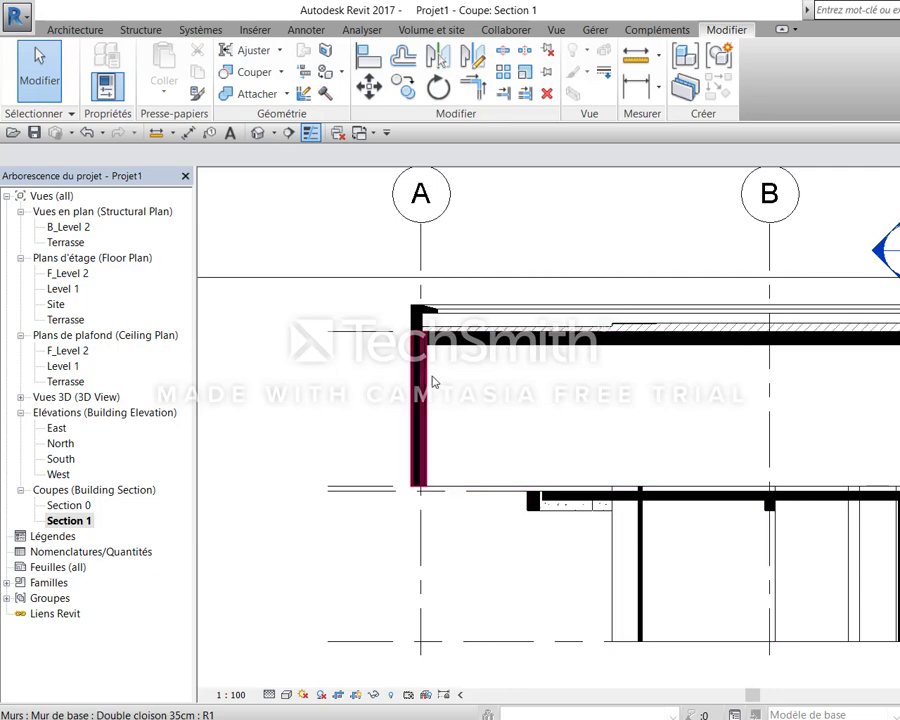